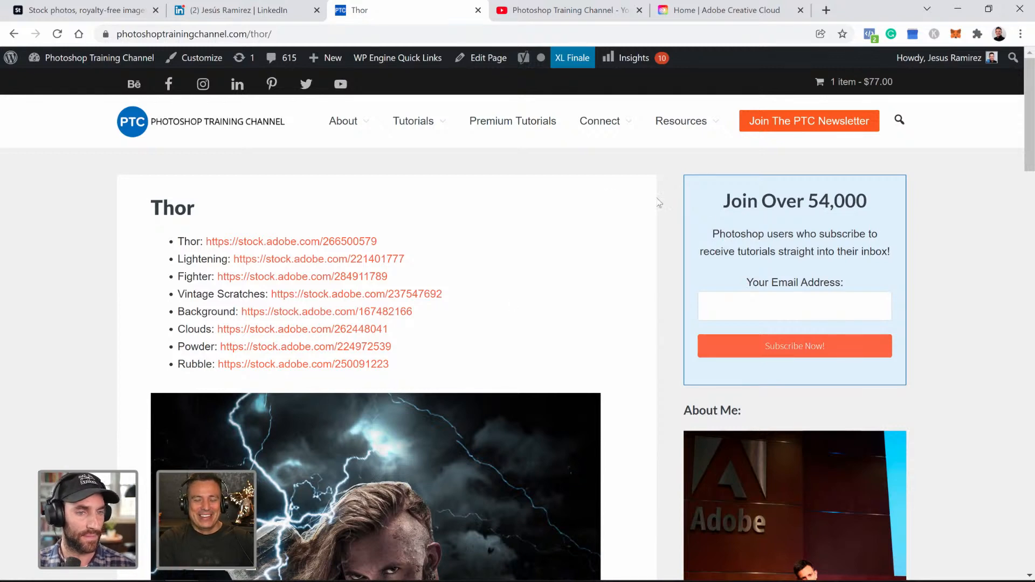
- Scroll the Thor stock-links page to its finished poster, then bring Photoshop forward
scroll(655, 258, "down", 3)
scroll(654, 257, "down", 6)
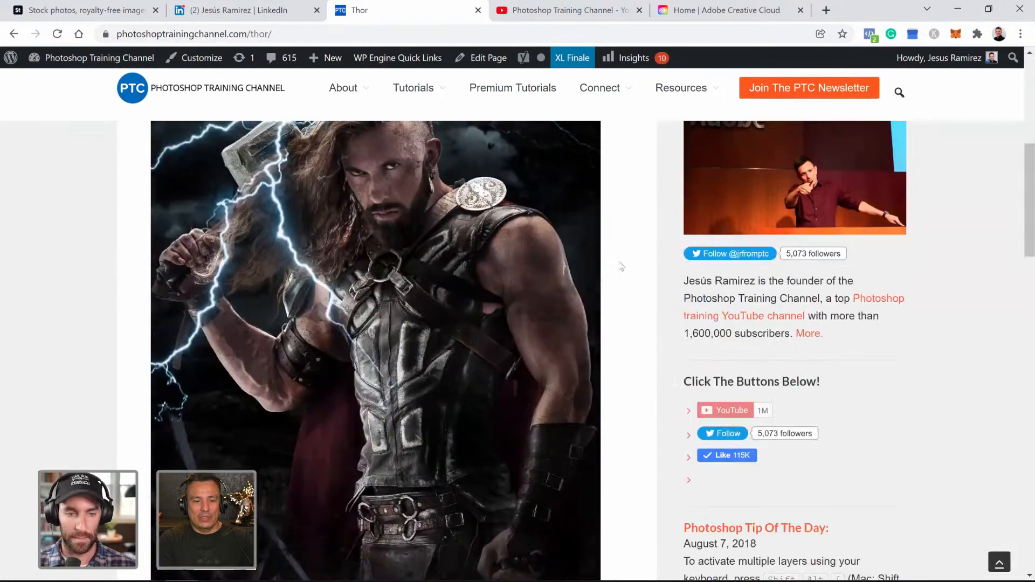
scroll(471, 304, "up", 5)
scroll(414, 296, "down", 6)
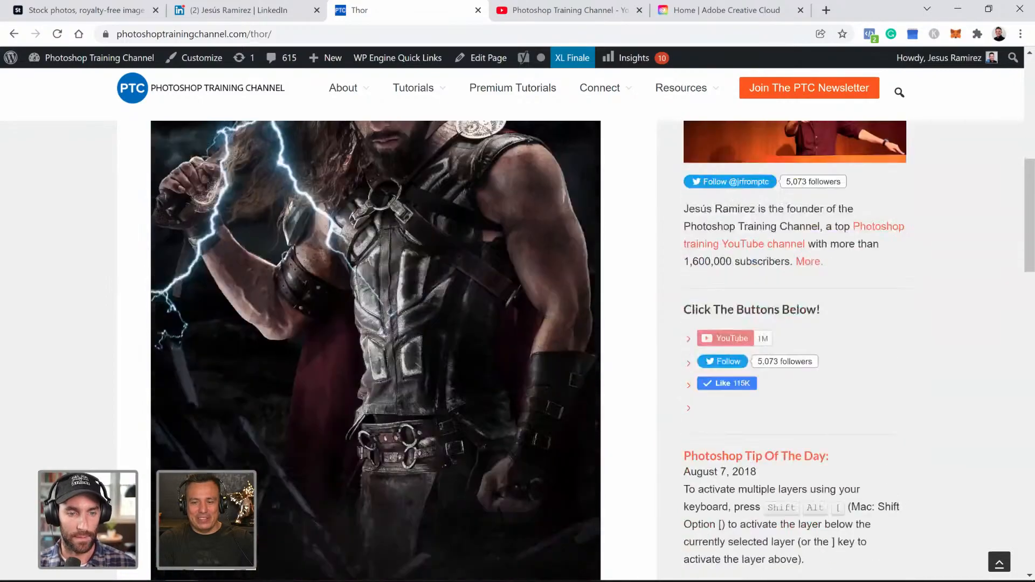
key("alt+Tab")
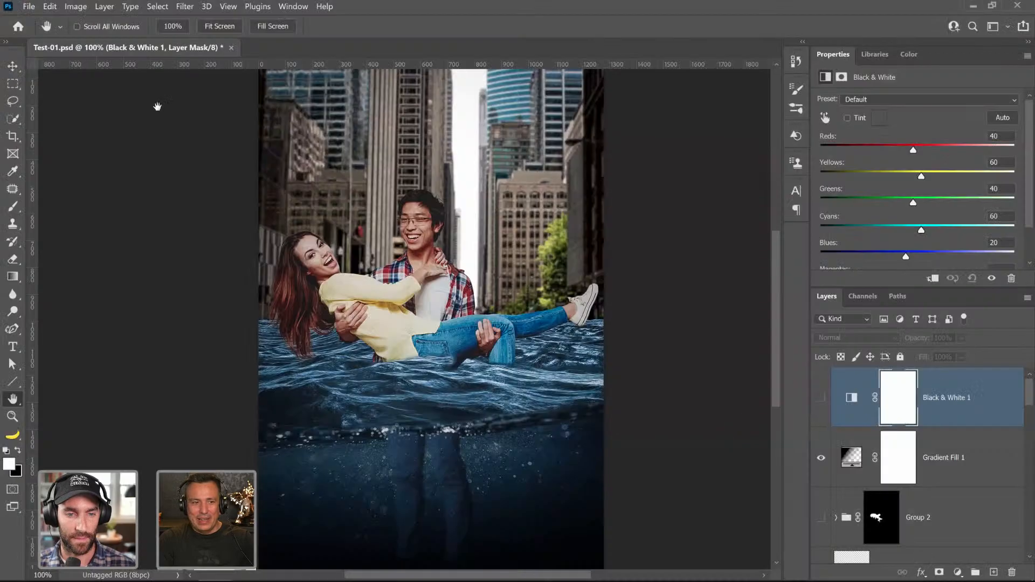
- Open the Poster 01.psb Thor poster file
left_click(27, 8)
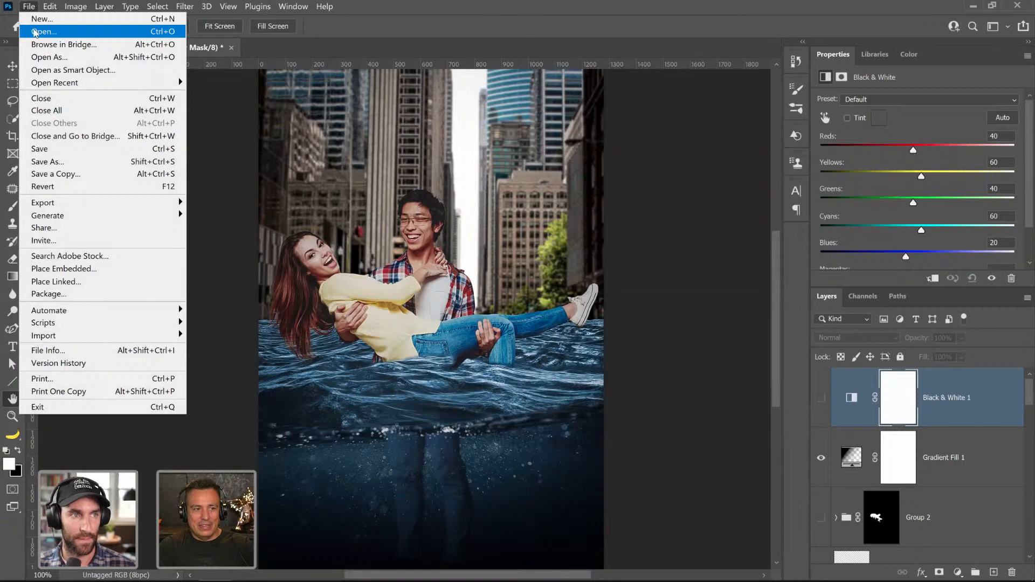
left_click(35, 33)
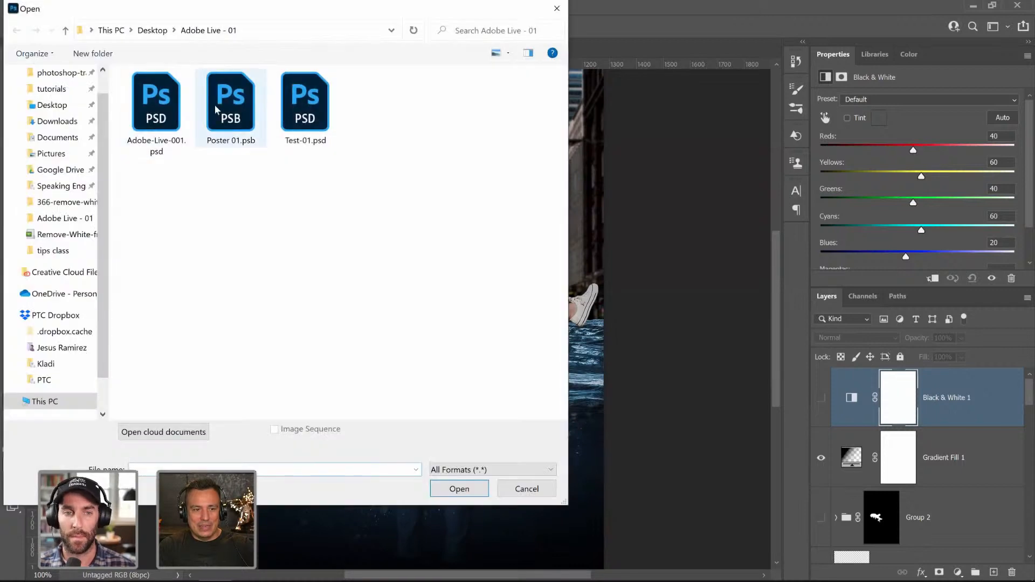
double_click(220, 109)
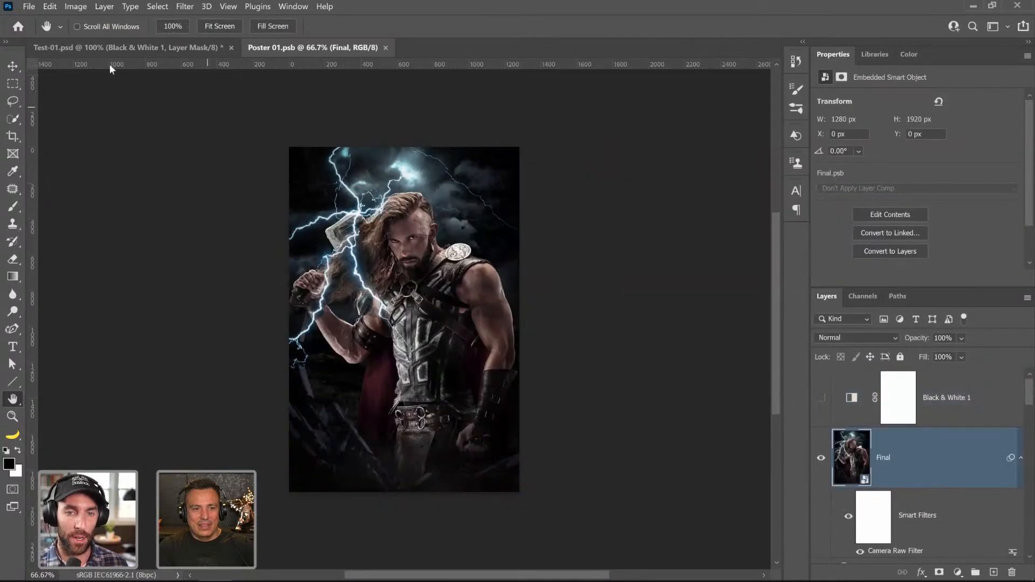
- Open Adobe-Live-001.psd and fit the poster to the window
left_click(31, 9)
left_click(41, 32)
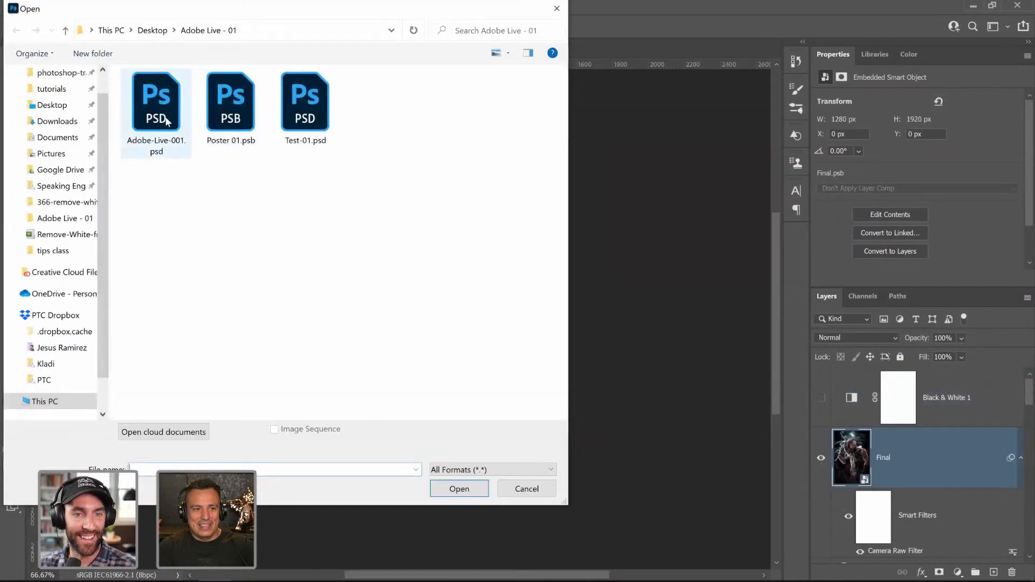
double_click(163, 120)
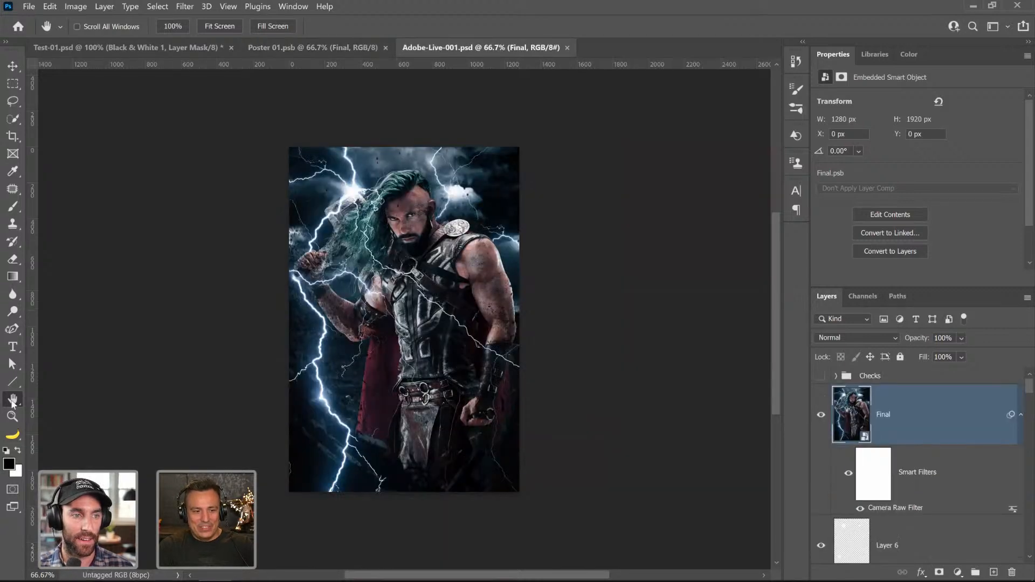
double_click(13, 400)
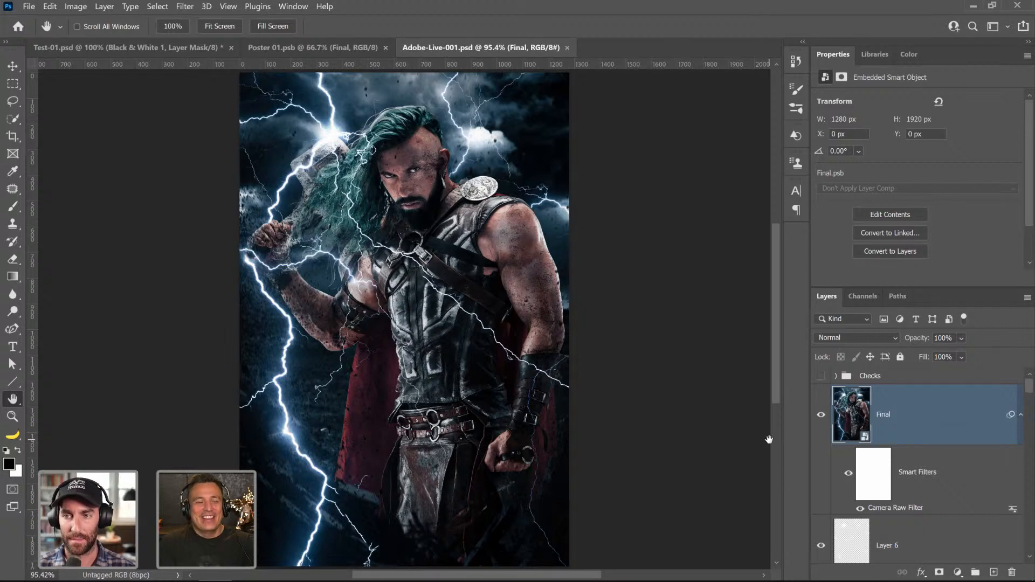
- Bring the Test-01.psd flooded-street couple composite back to the front
left_click(152, 52)
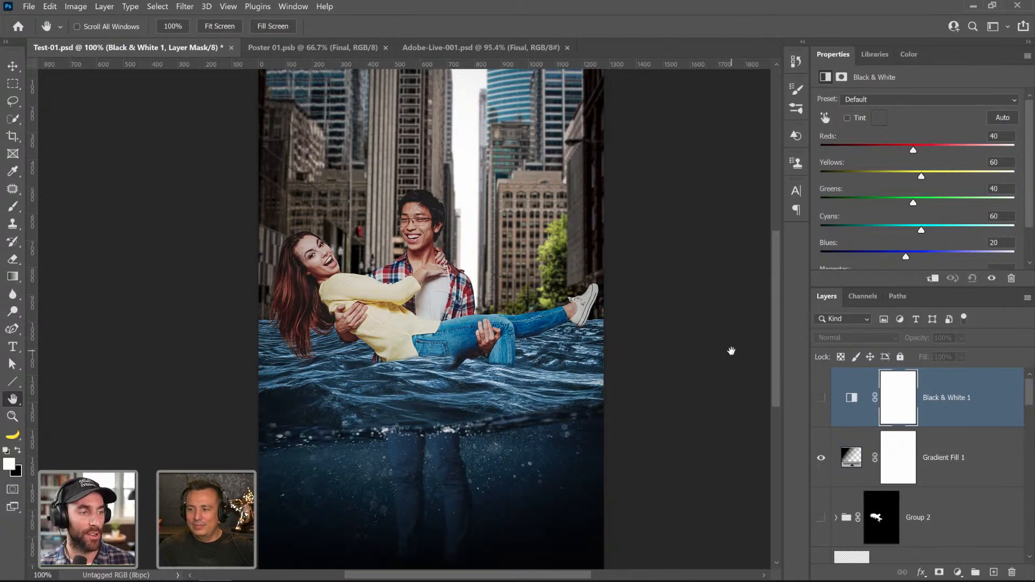
- Close Poster 01.psb and Adobe-Live-001.psd, then return to the Thor page in Chrome
left_click(386, 48)
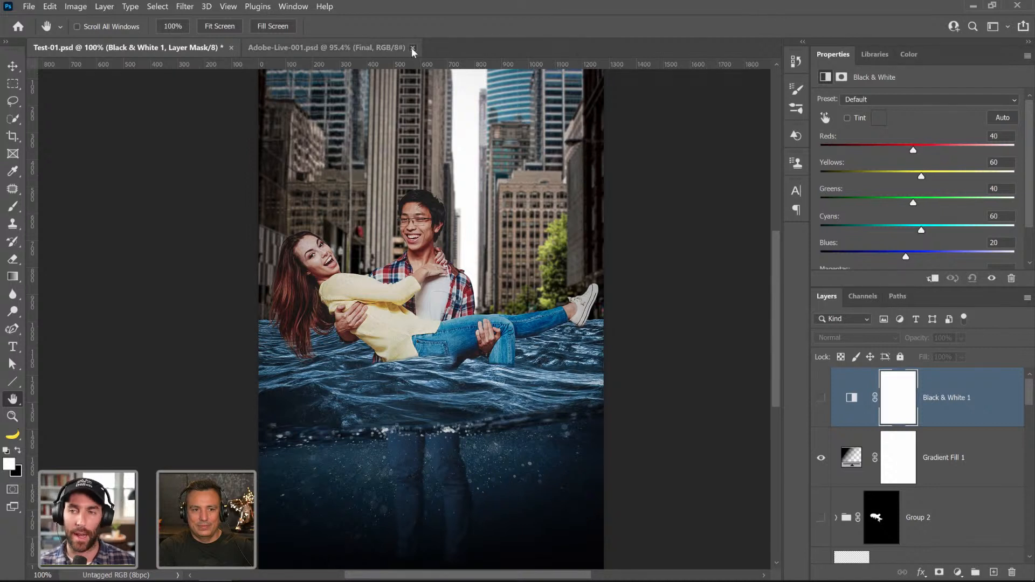
left_click(412, 48)
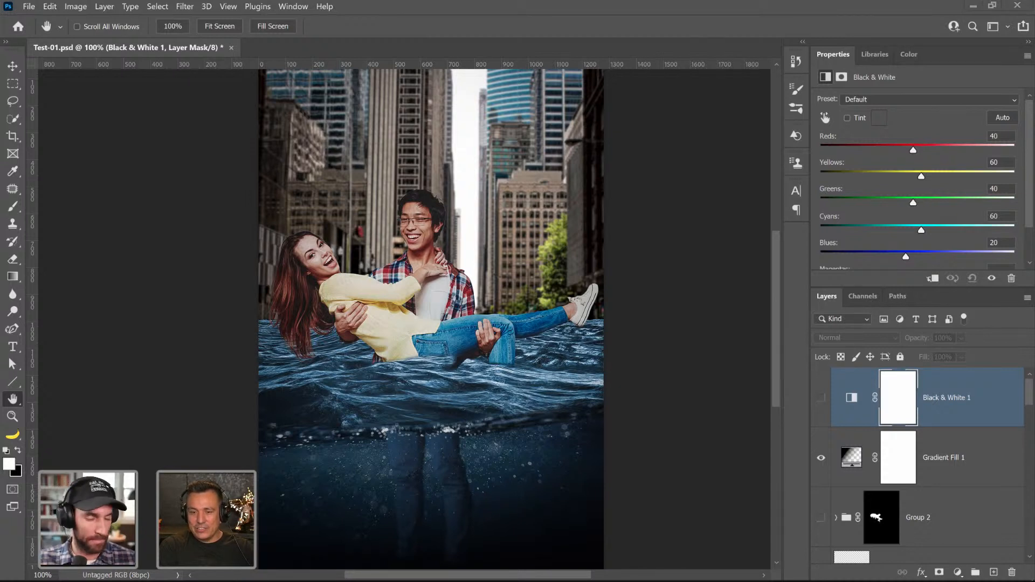
key("alt+Tab")
scroll(461, 316, "up", 7)
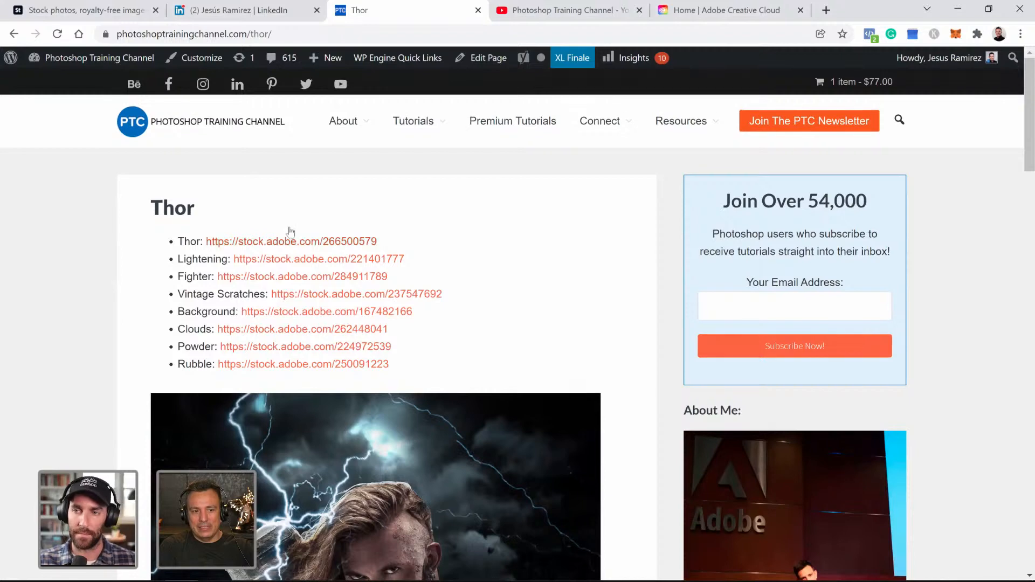
- Review the couple-in-water result on the Comedy page, then minimize Chrome
left_click(11, 37)
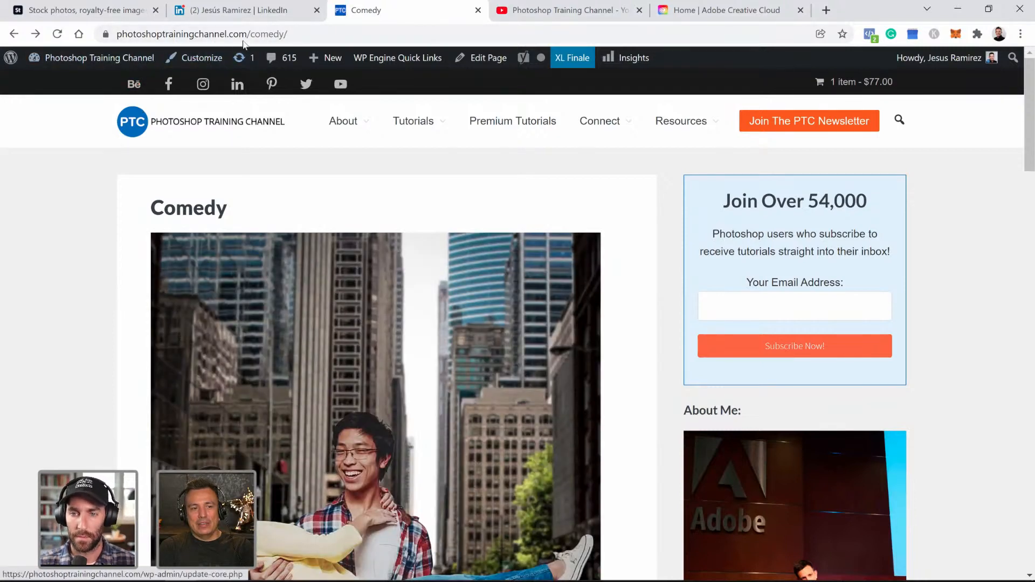
scroll(253, 229, "down", 1)
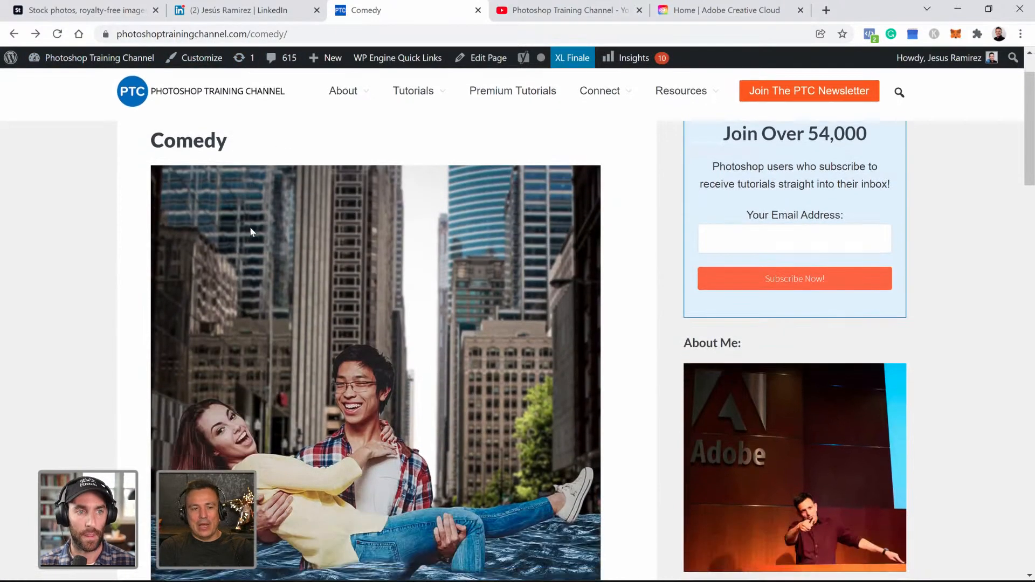
scroll(248, 232, "down", 2)
scroll(247, 231, "down", 6)
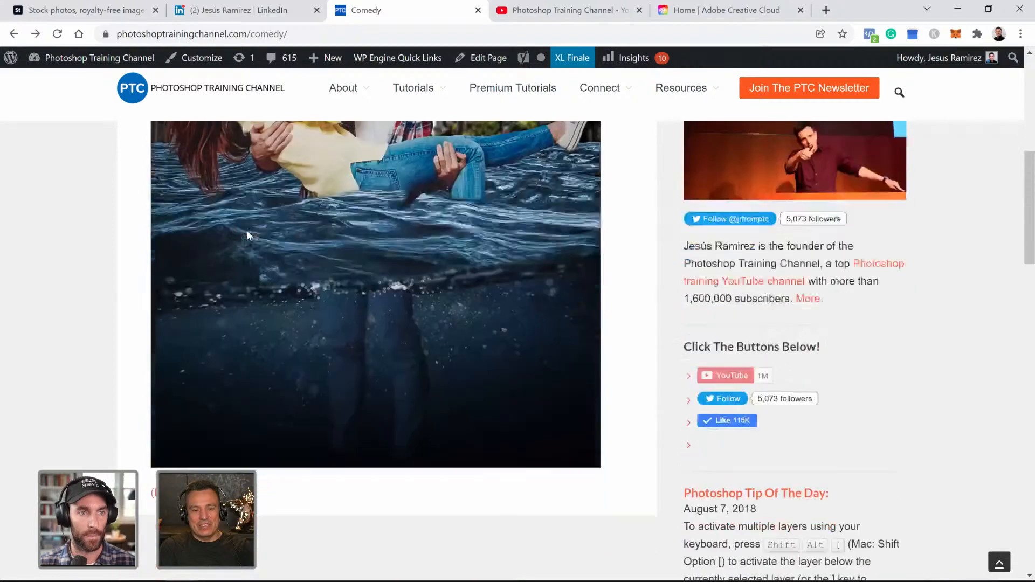
scroll(247, 231, "up", 9)
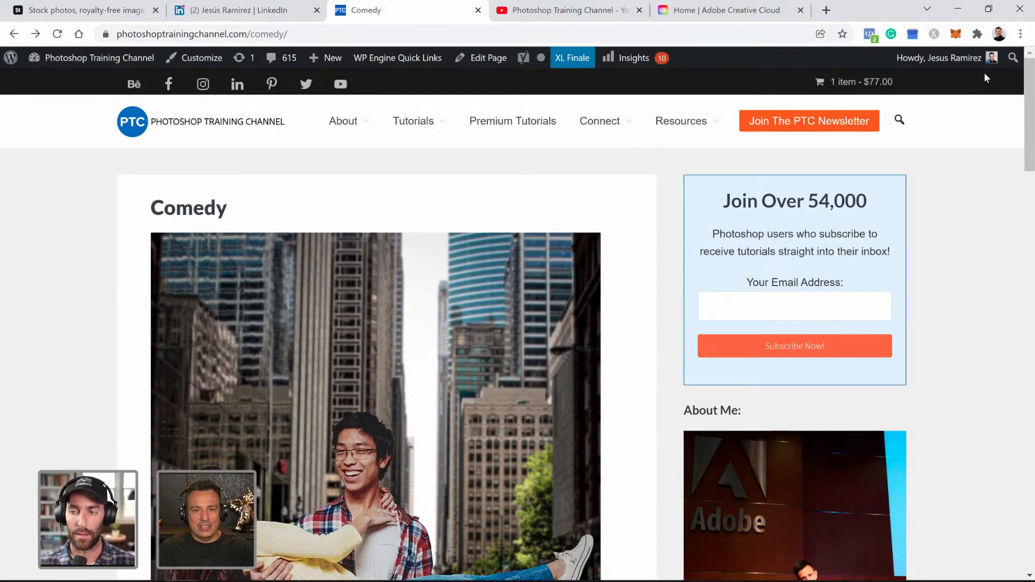
left_click(959, 11)
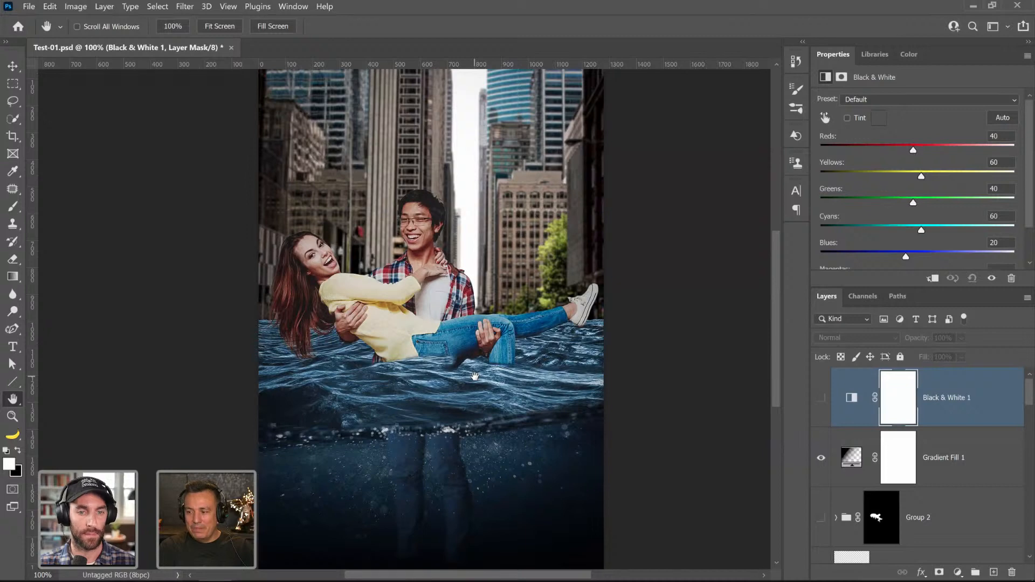
- Create Untitled-1 at 1920 × 1280 px, 72 ppi, with a transparent background
scroll(474, 376, "up", 2)
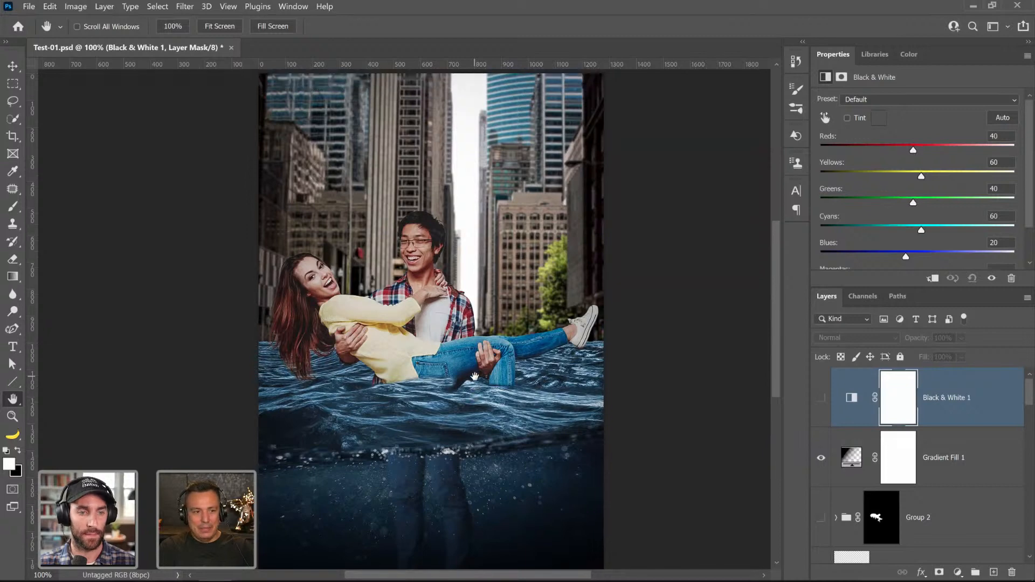
left_click(29, 7)
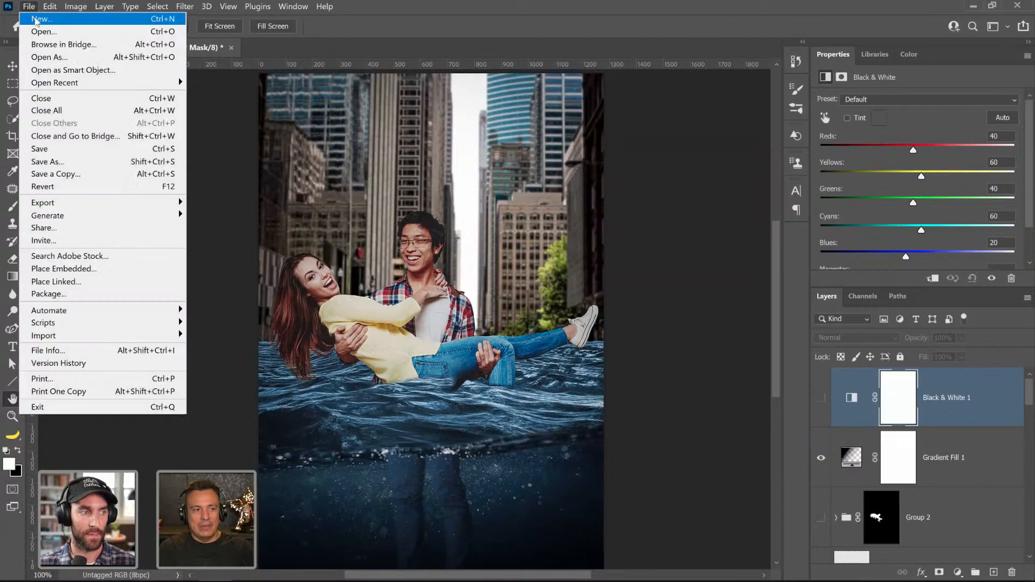
left_click(36, 19)
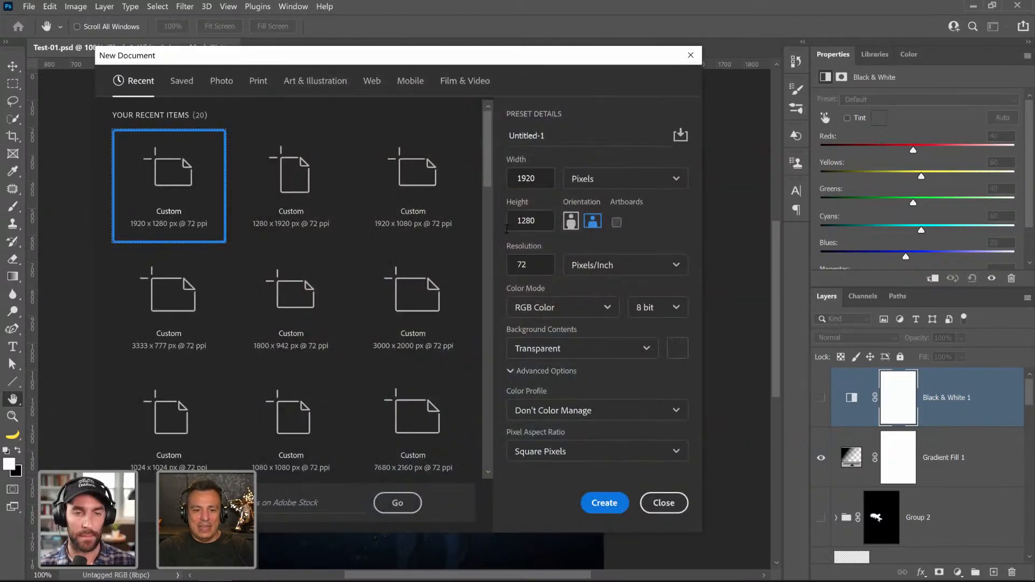
left_click(607, 502)
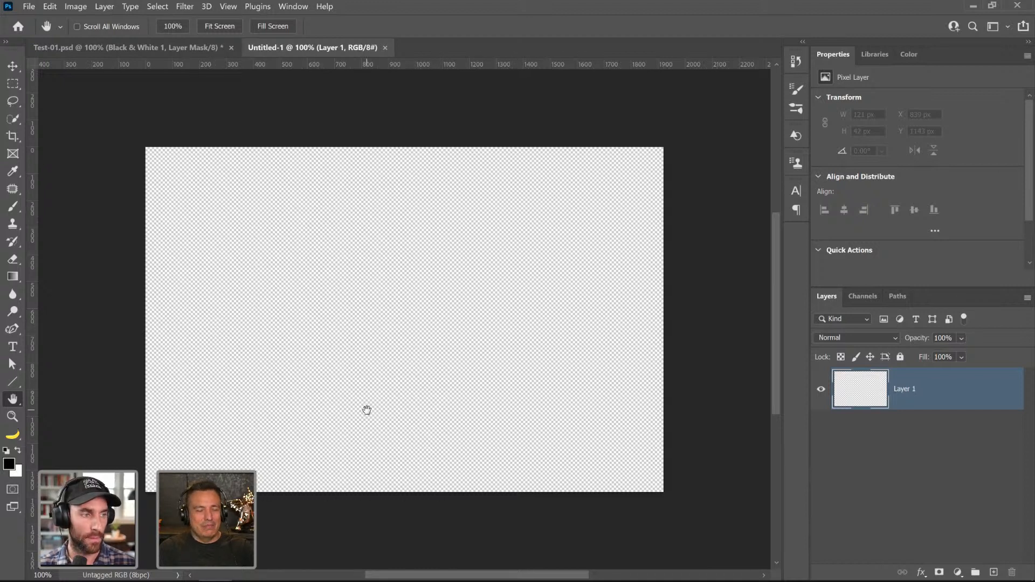
- Rotate the blank canvas 90° counter-clockwise to portrait and fit it on screen
left_click(77, 8)
mouse_move(118, 117)
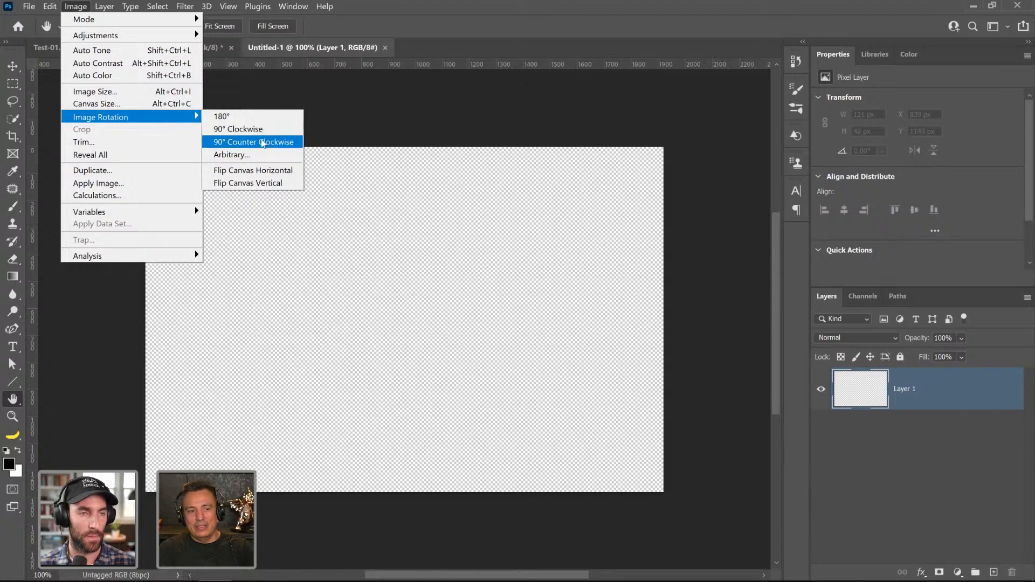
left_click(270, 132)
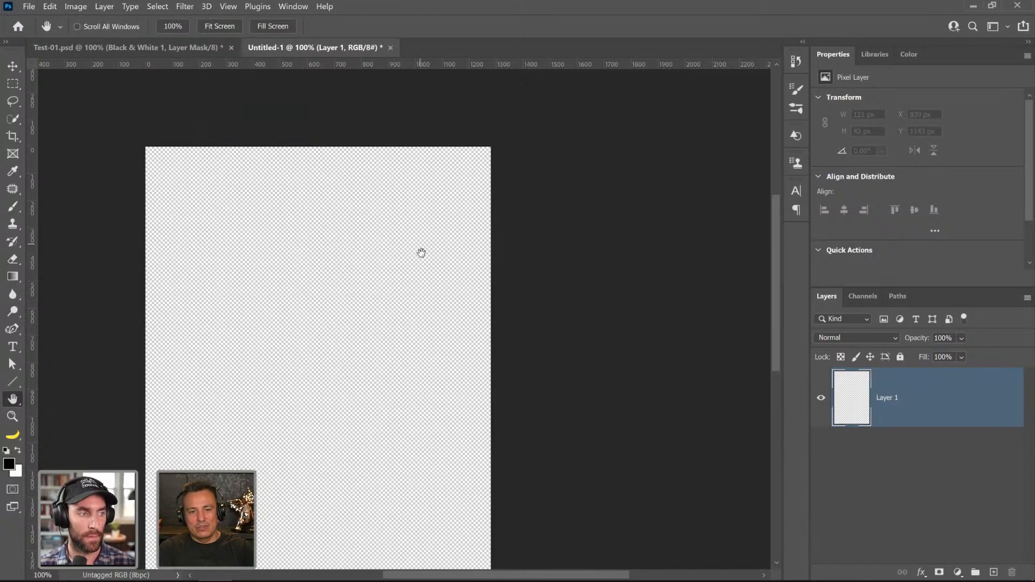
left_click_drag(168, 335, 355, 241)
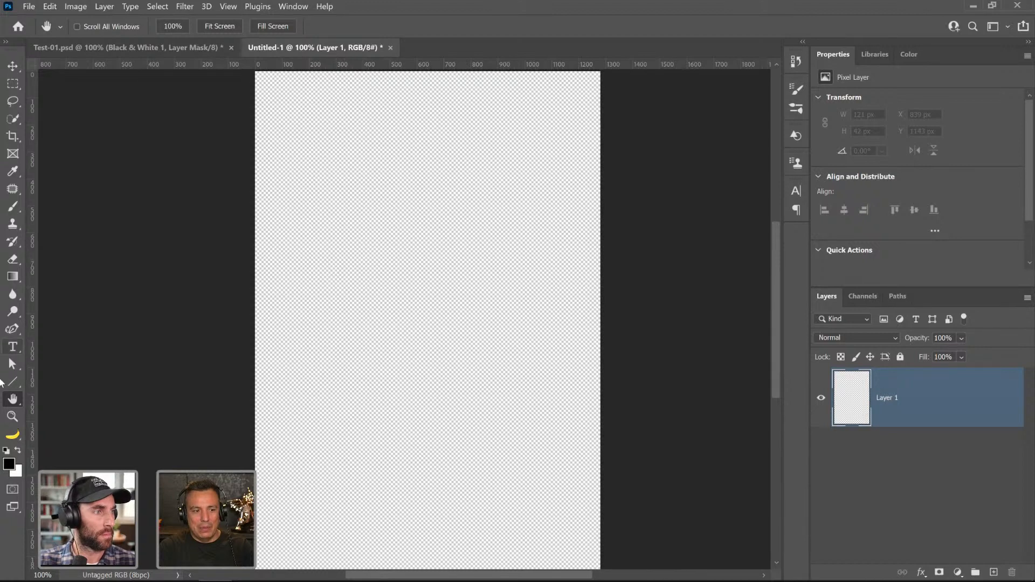
double_click(13, 399)
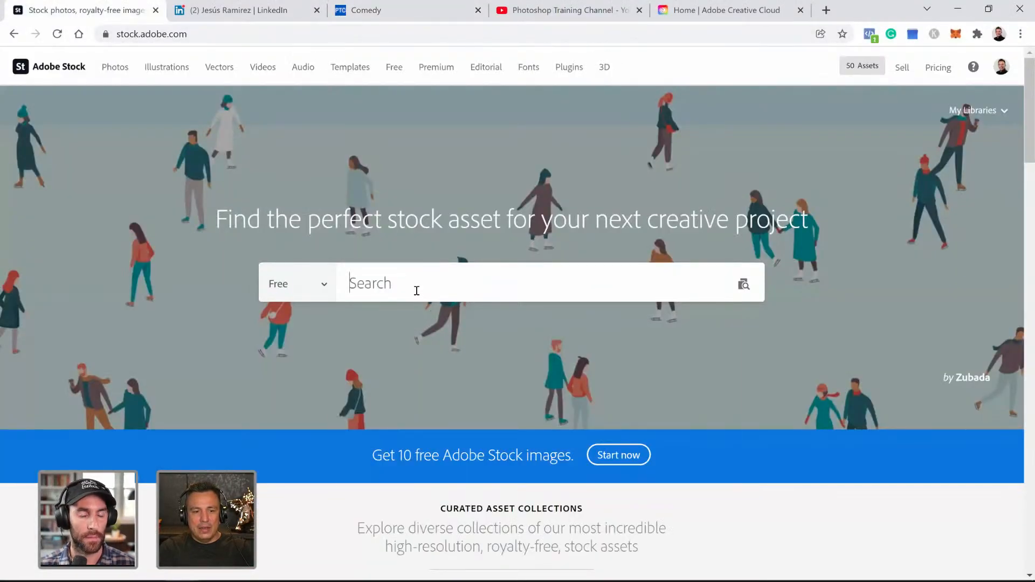
- Rerun the 'couple isolated gray' search on Adobe Stock
left_click(416, 290)
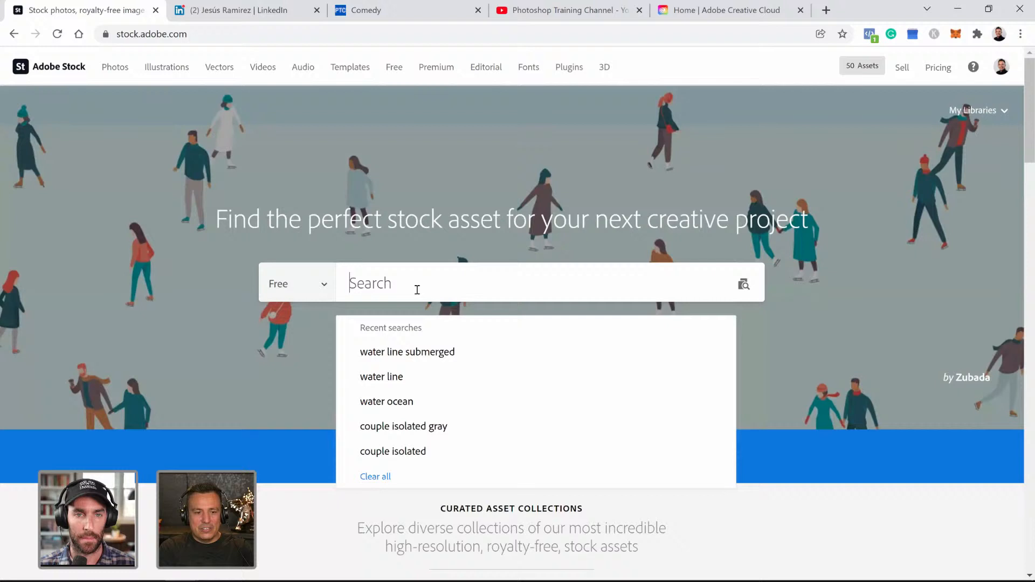
left_click(405, 429)
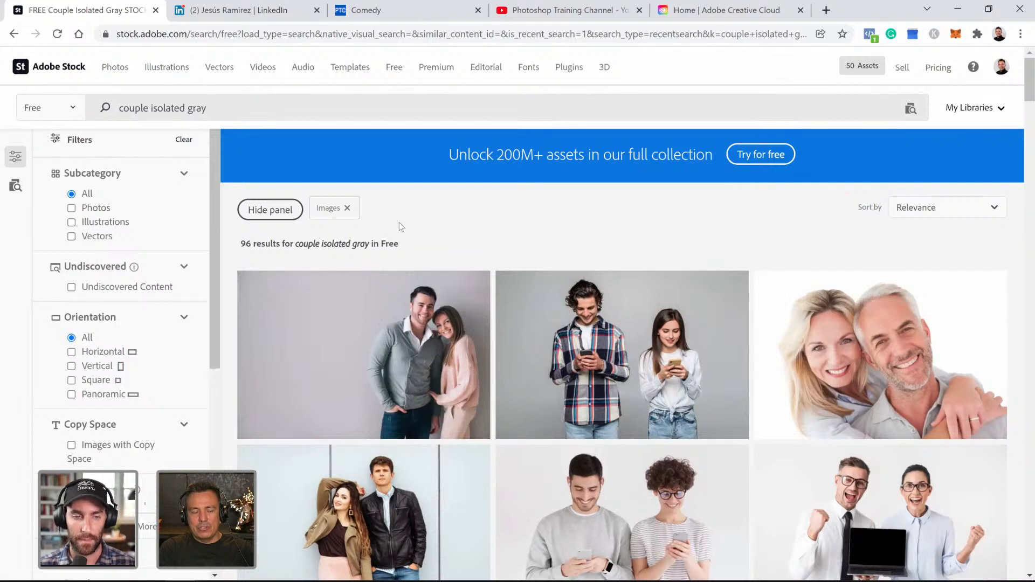
double_click(156, 109)
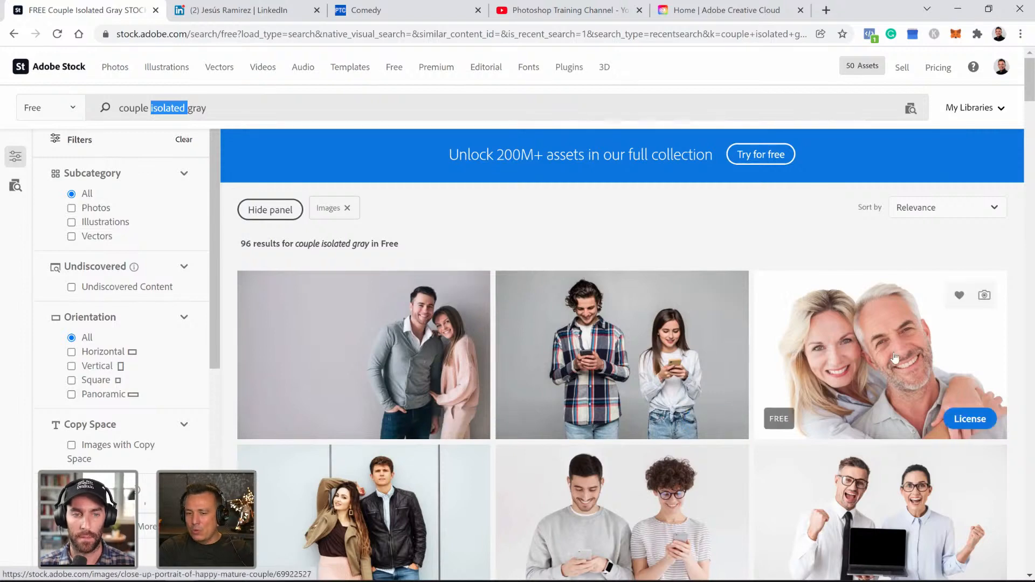
- Browse the free results to the Happy couple having fun photo and check the content-type list
scroll(777, 320, "down", 6)
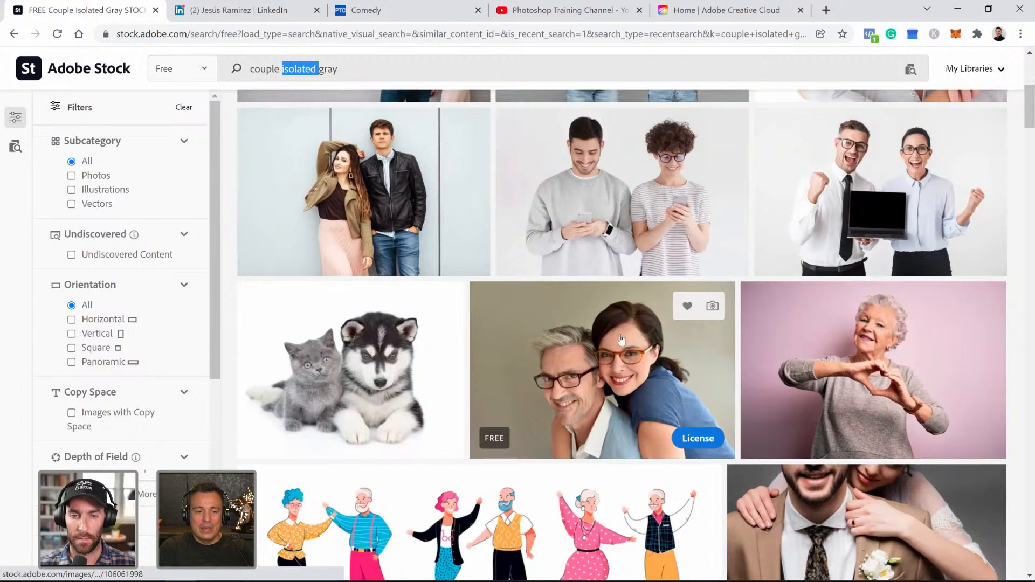
scroll(612, 334, "down", 1)
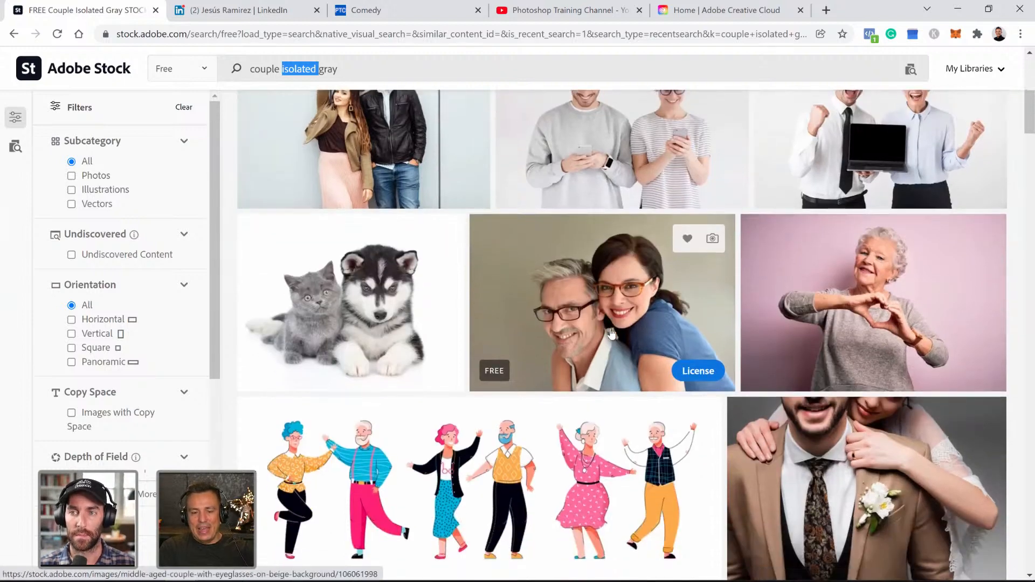
scroll(612, 334, "down", 2)
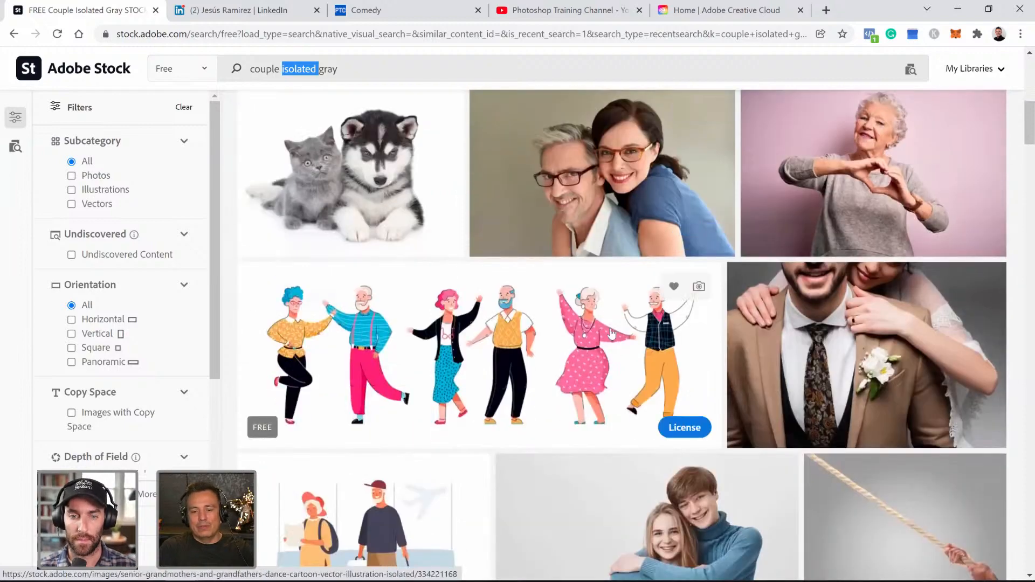
scroll(613, 334, "down", 6)
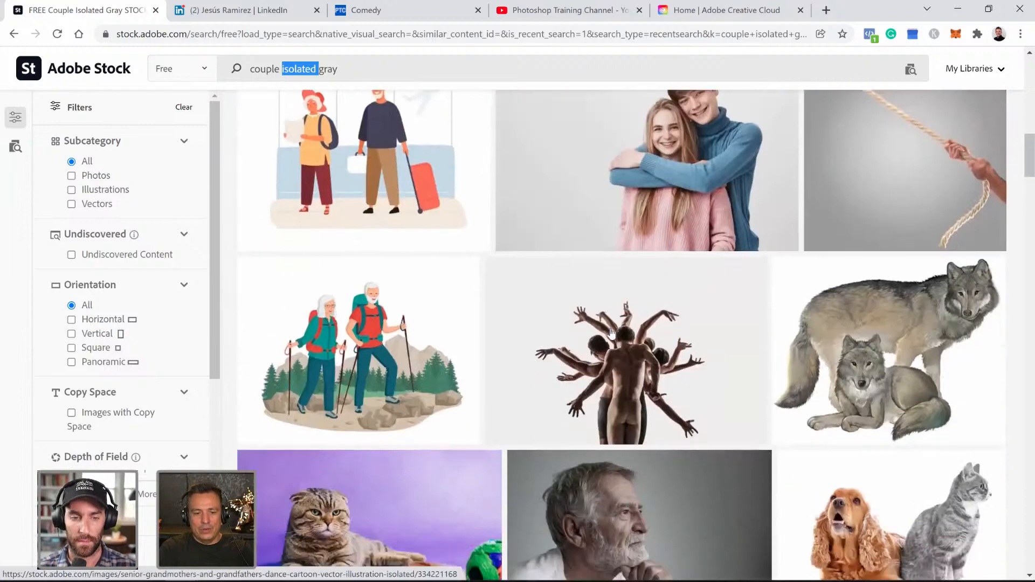
scroll(612, 333, "down", 10)
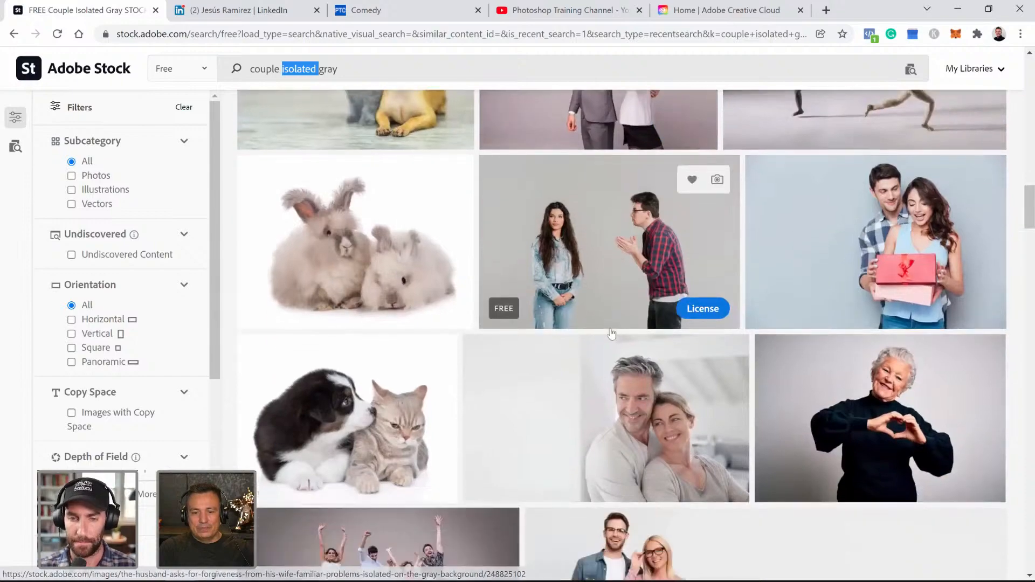
scroll(612, 332, "down", 12)
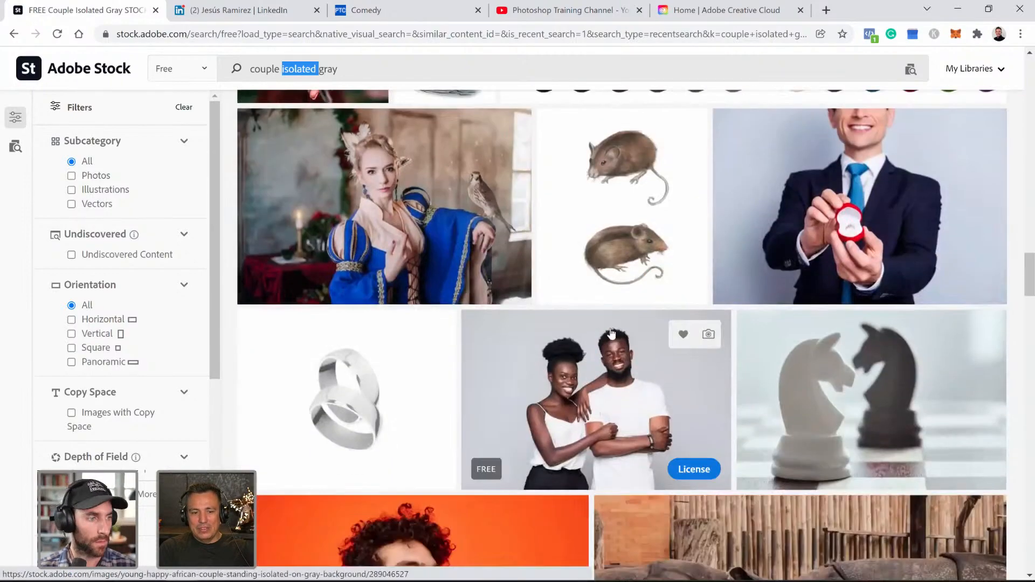
scroll(612, 333, "down", 10)
scroll(461, 233, "up", 1)
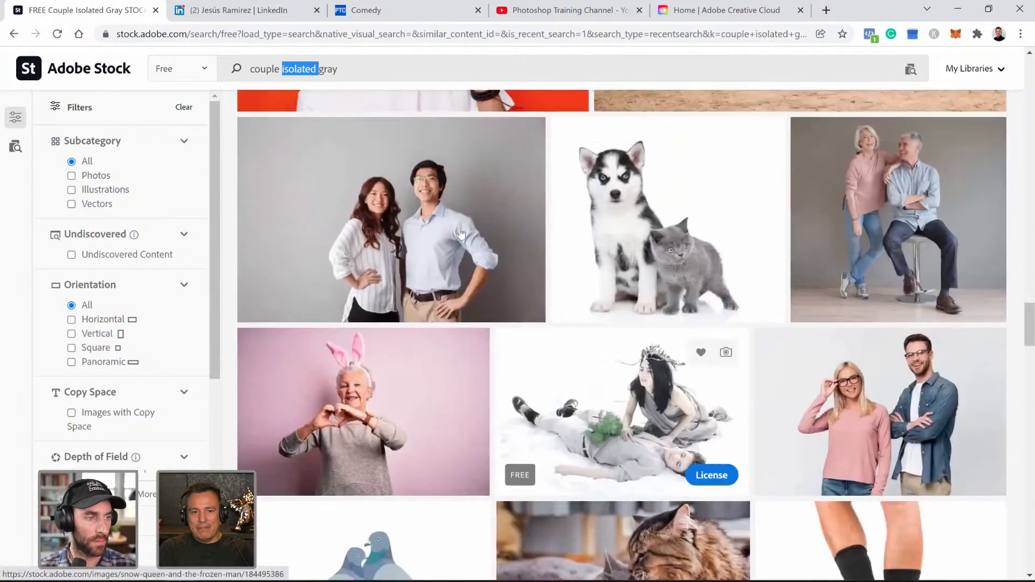
scroll(488, 262, "down", 3)
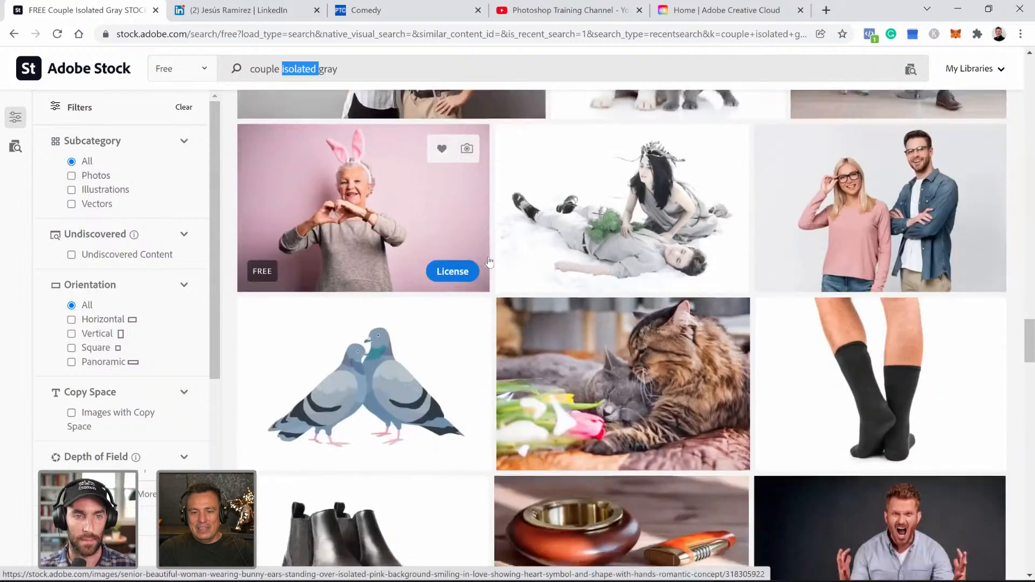
scroll(490, 262, "down", 14)
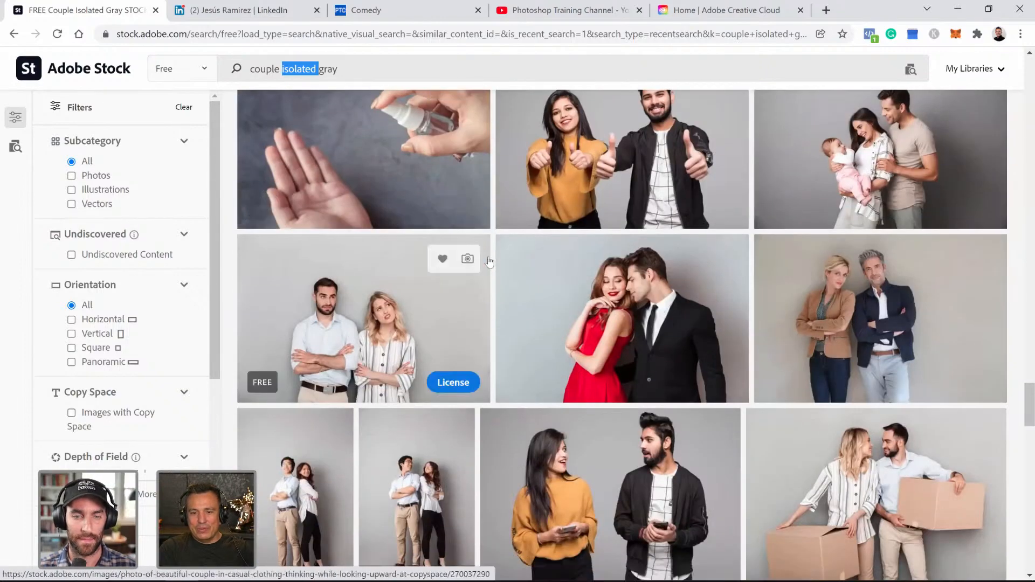
scroll(489, 262, "down", 15)
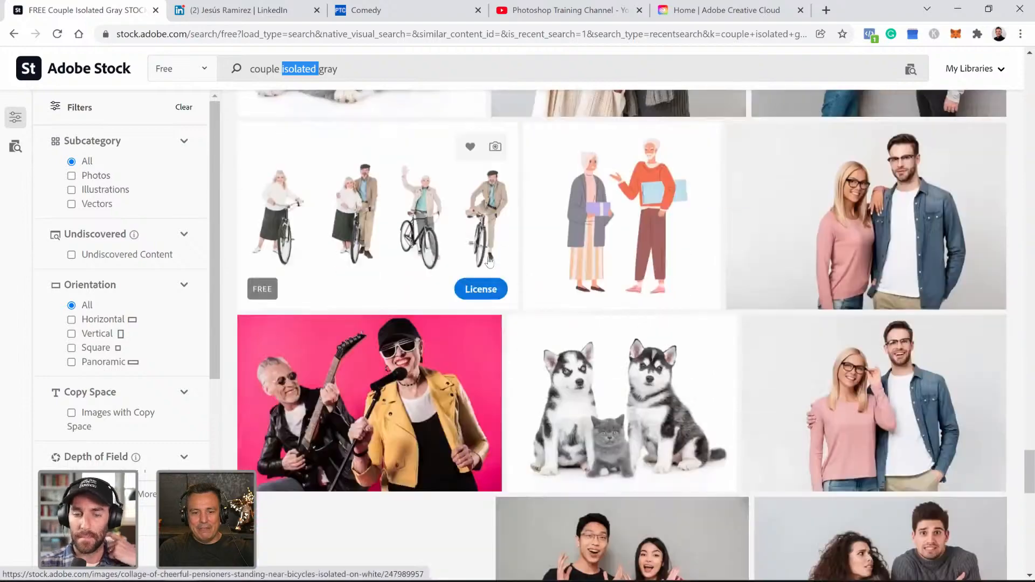
scroll(489, 262, "down", 13)
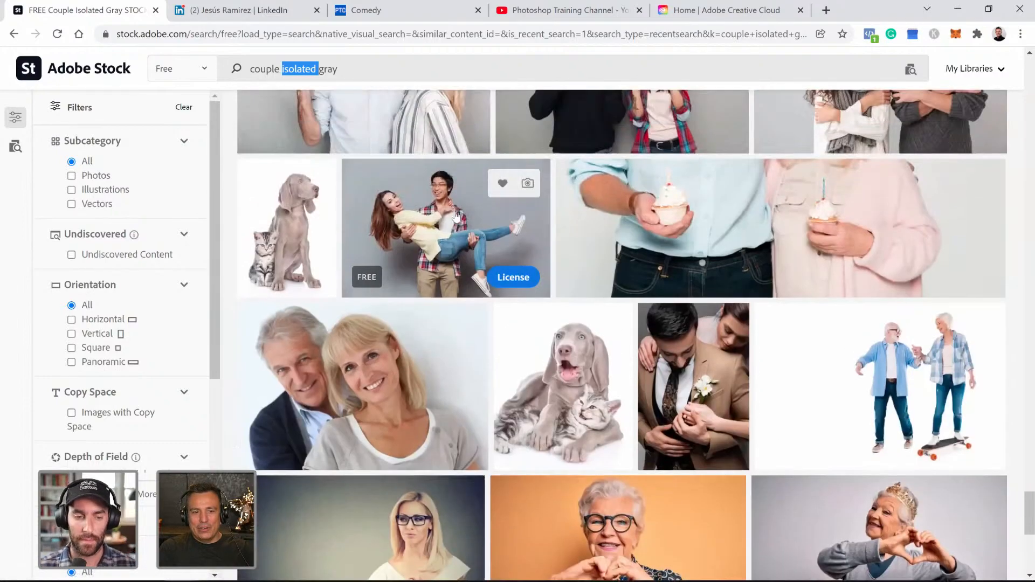
scroll(428, 233, "down", 3)
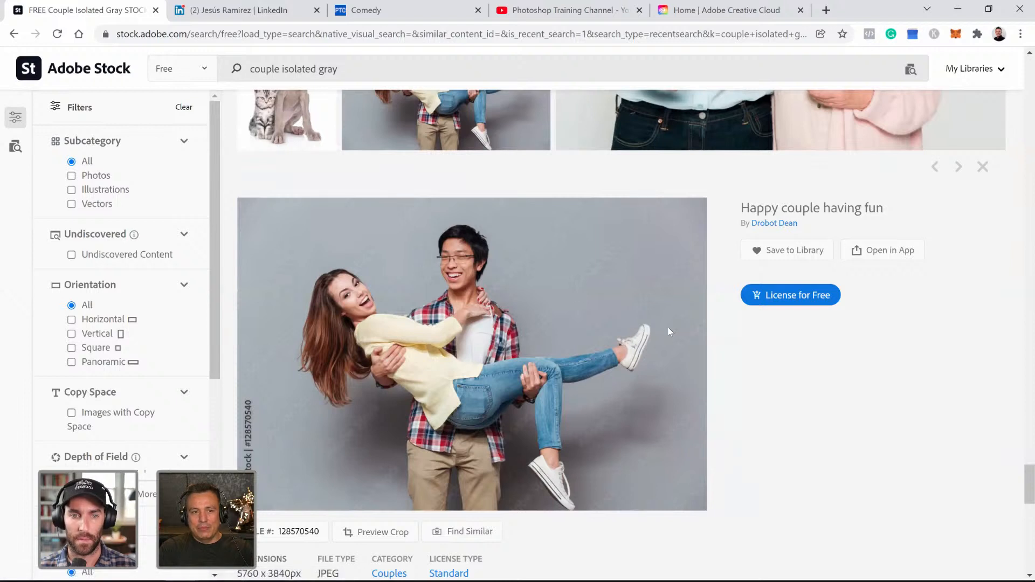
left_click(190, 69)
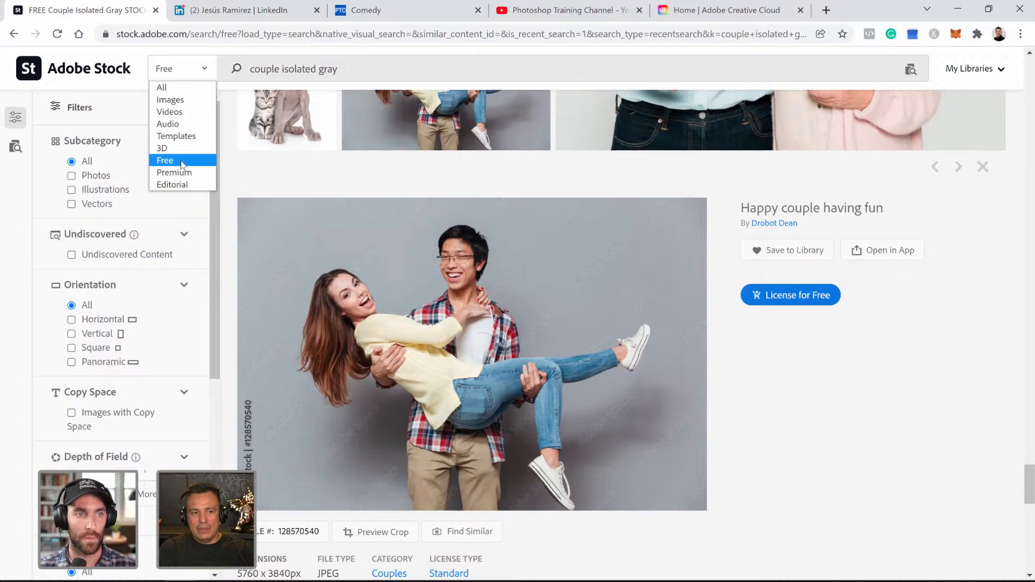
- Keep the Free content type and license the Happy couple having fun photo for free
left_click(298, 178)
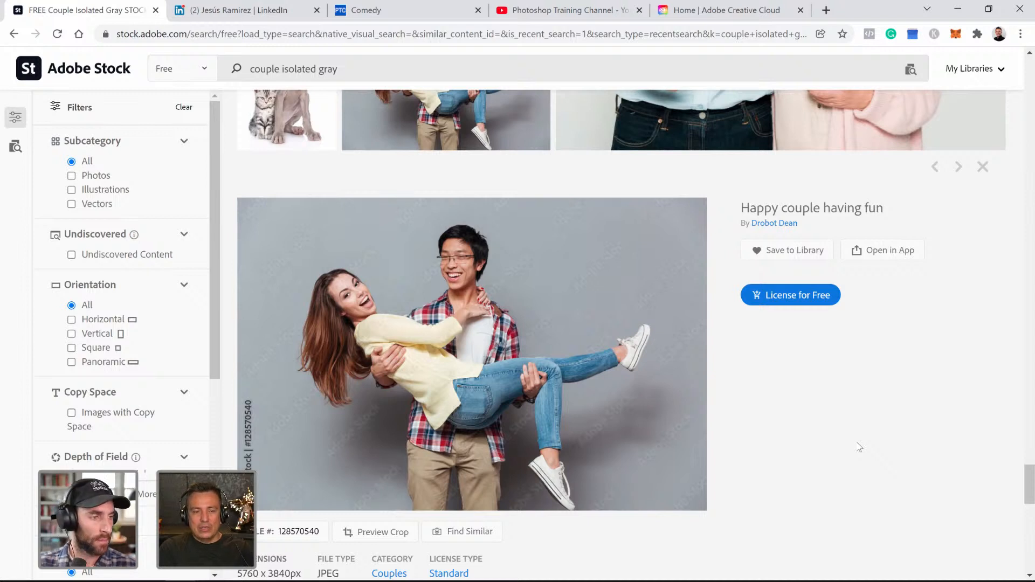
left_click(799, 305)
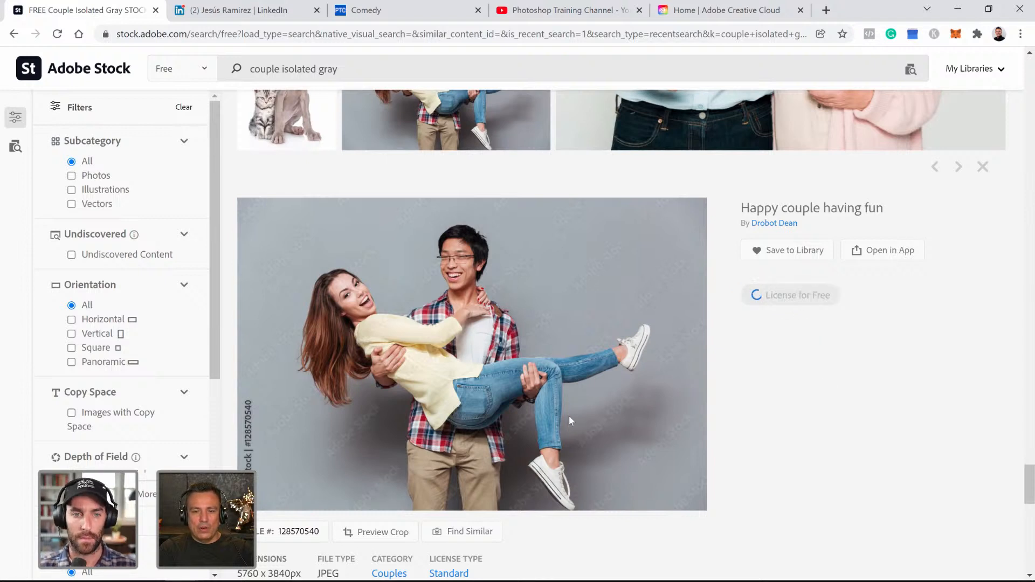
scroll(789, 405, "down", 1)
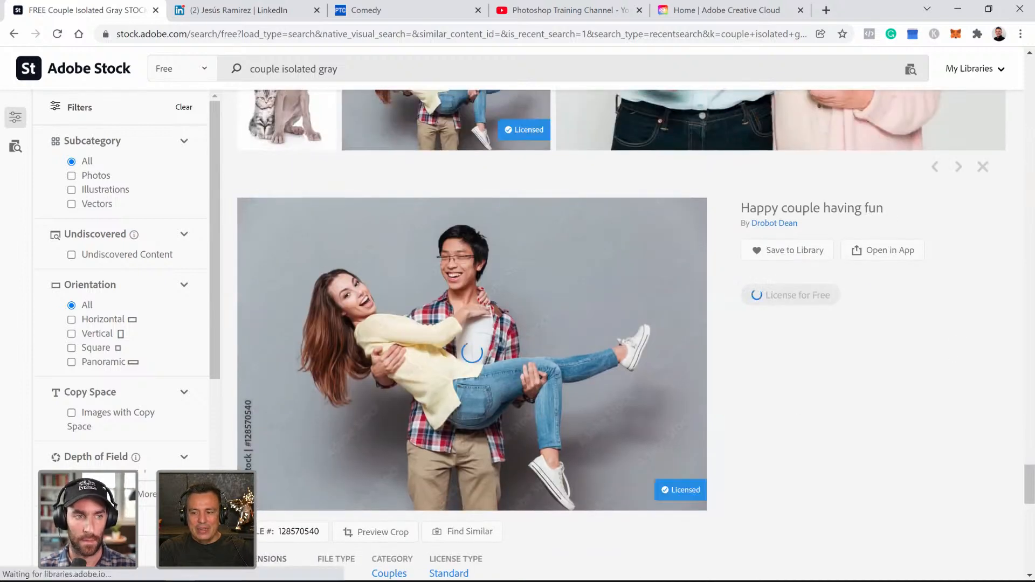
- Confirm the photo in Photoshop's 1324 library, cancel the download dialog, and return to Adobe Stock
key("alt+Tab")
left_click(875, 54)
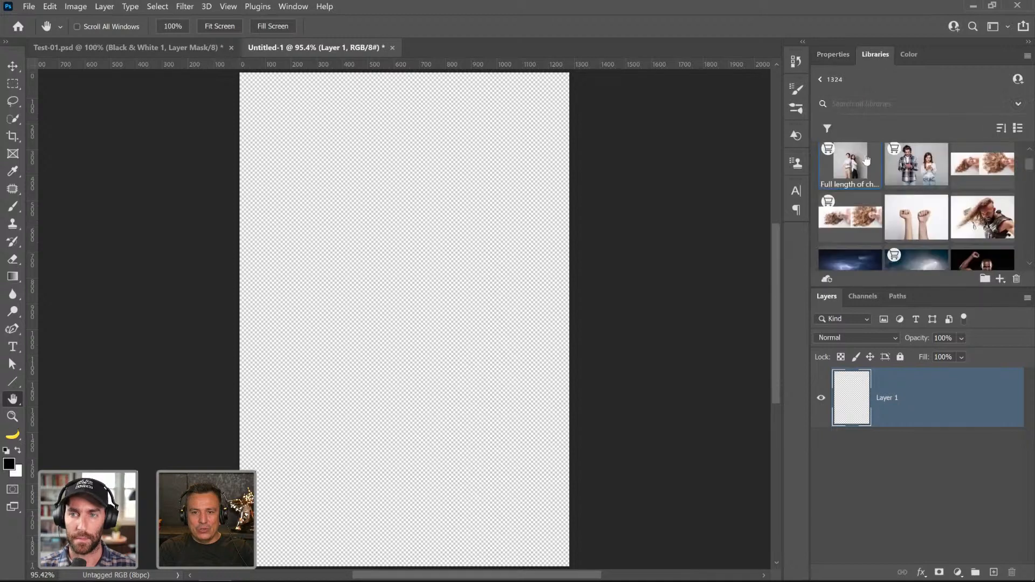
scroll(911, 210, "down", 2)
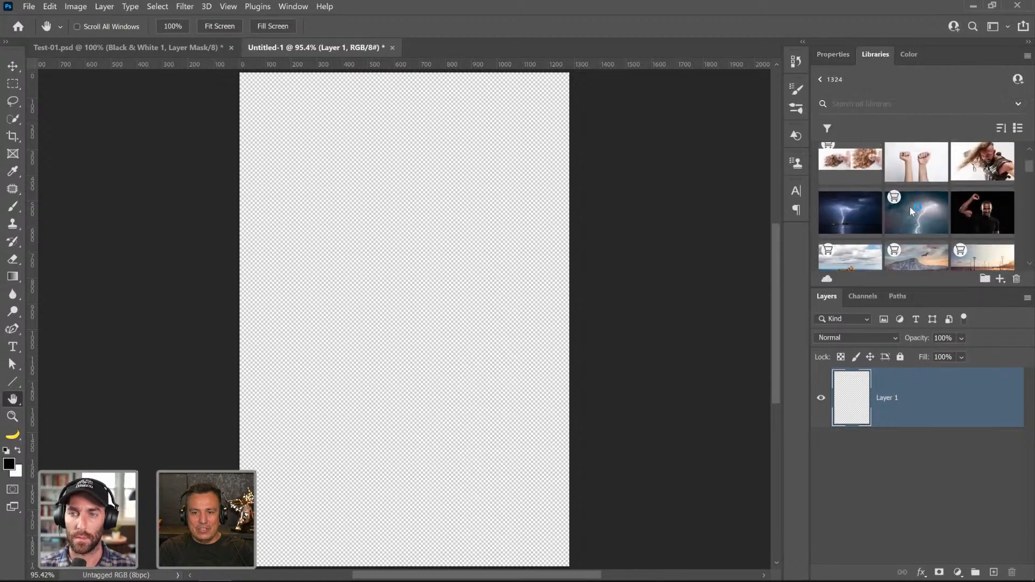
scroll(912, 211, "up", 3)
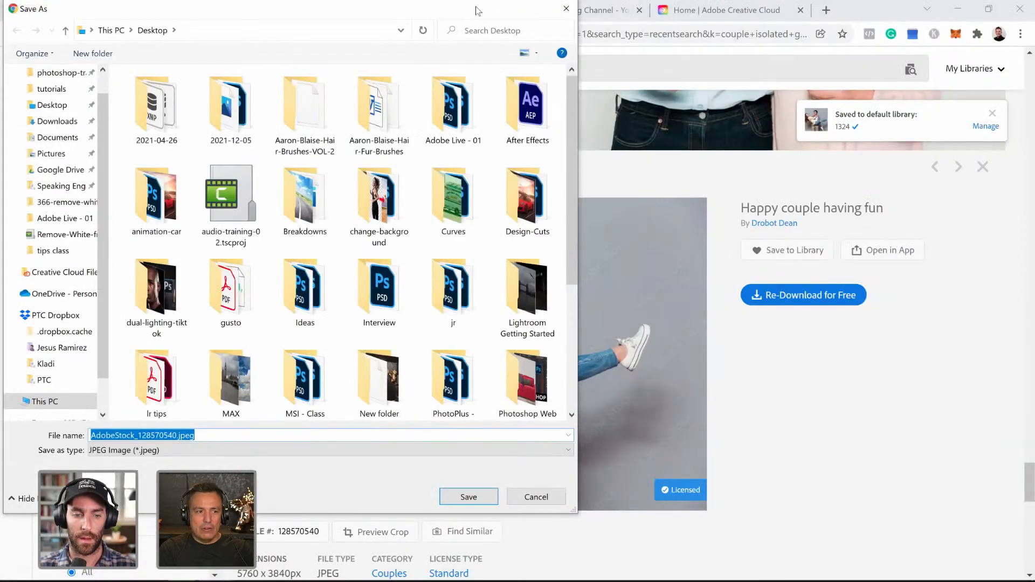
left_click(566, 9)
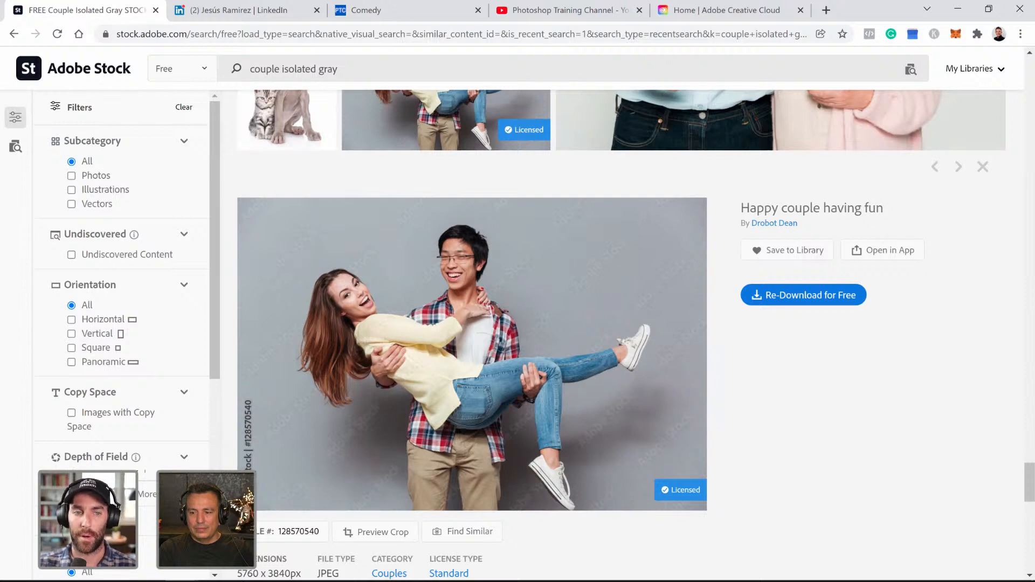
key("alt+Tab")
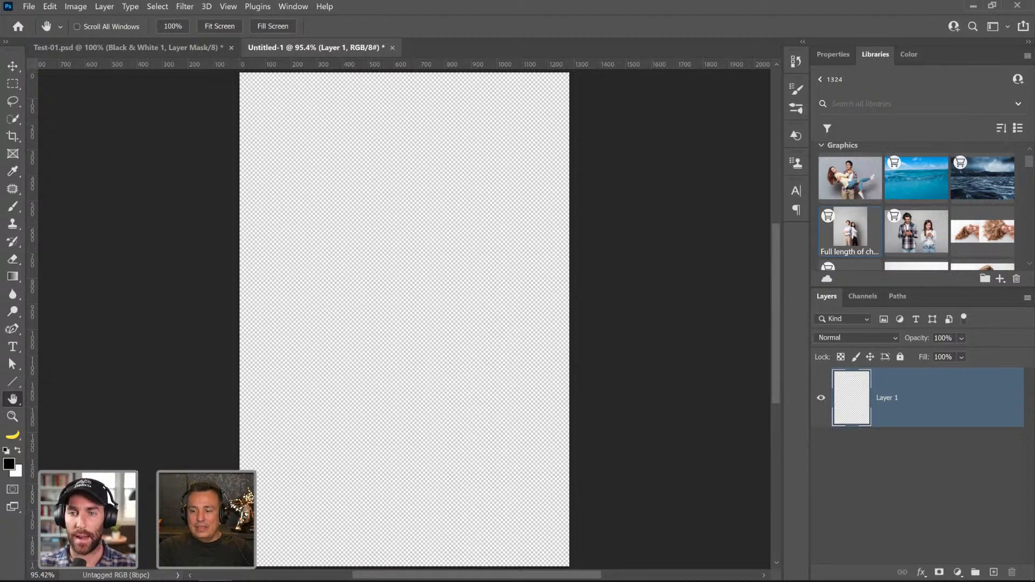
key("alt+Tab")
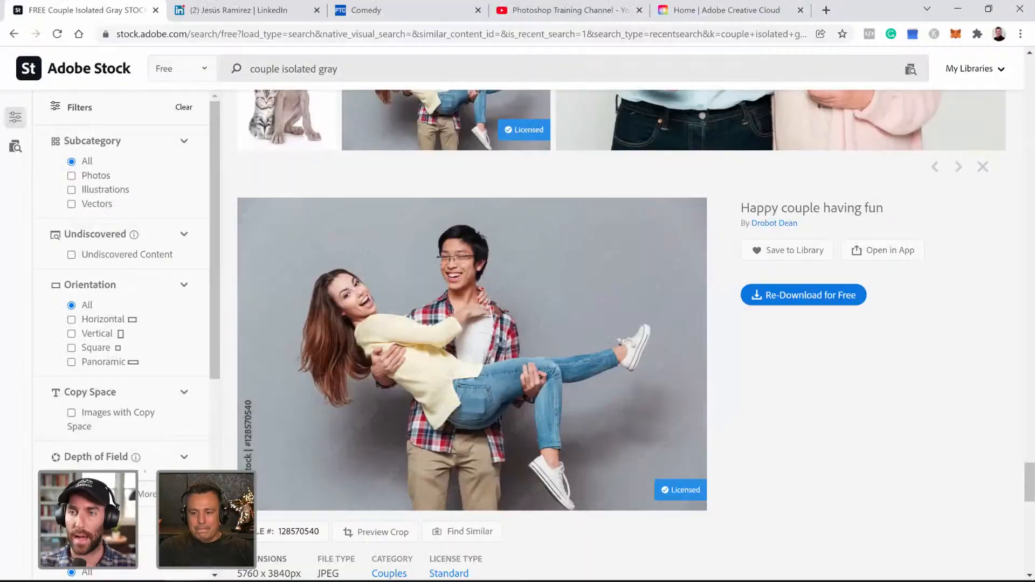
- Scroll back to the top of the results and recheck the content type, keeping Free
scroll(273, 230, "up", 20)
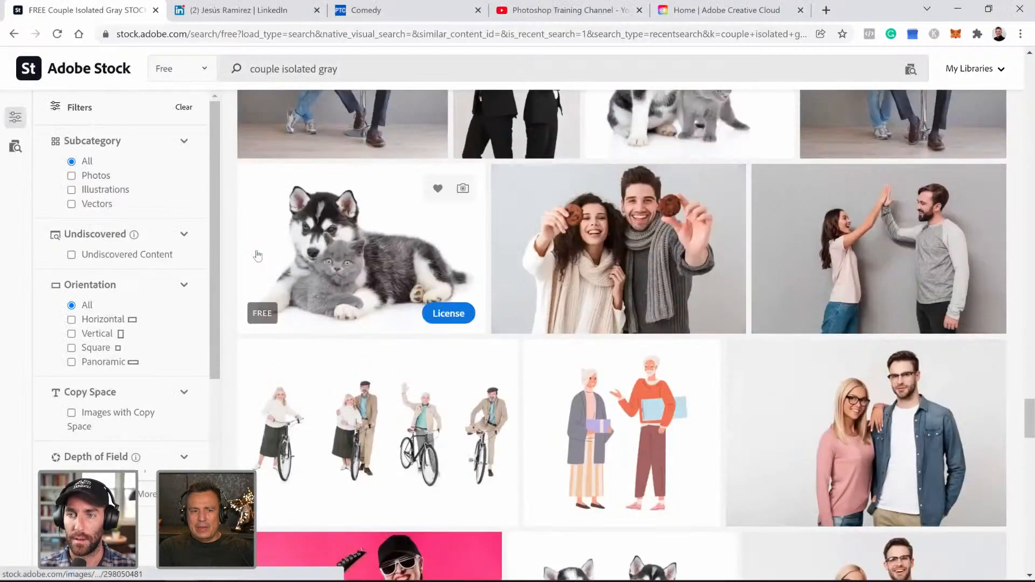
scroll(231, 257, "up", 15)
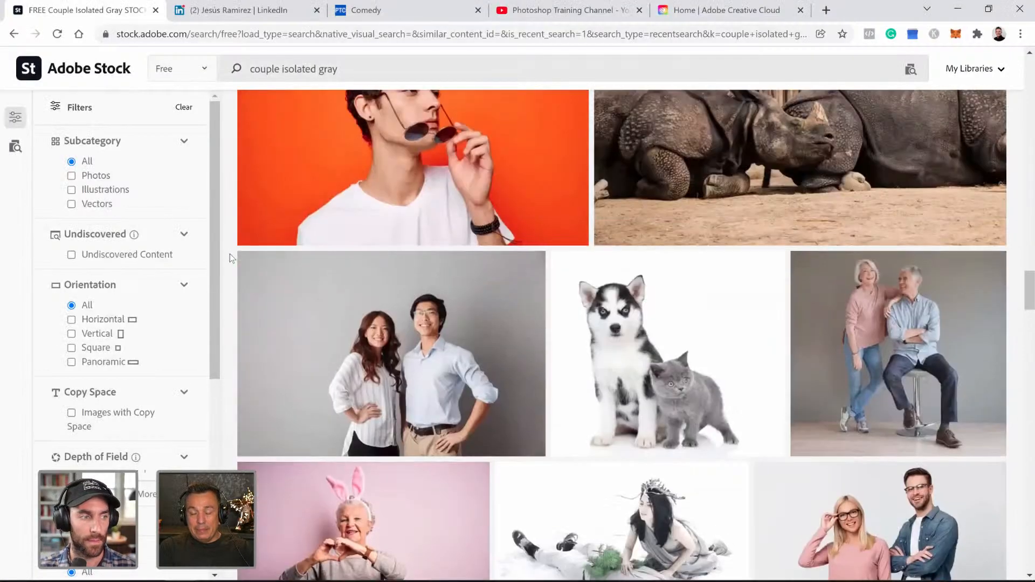
scroll(231, 257, "up", 15)
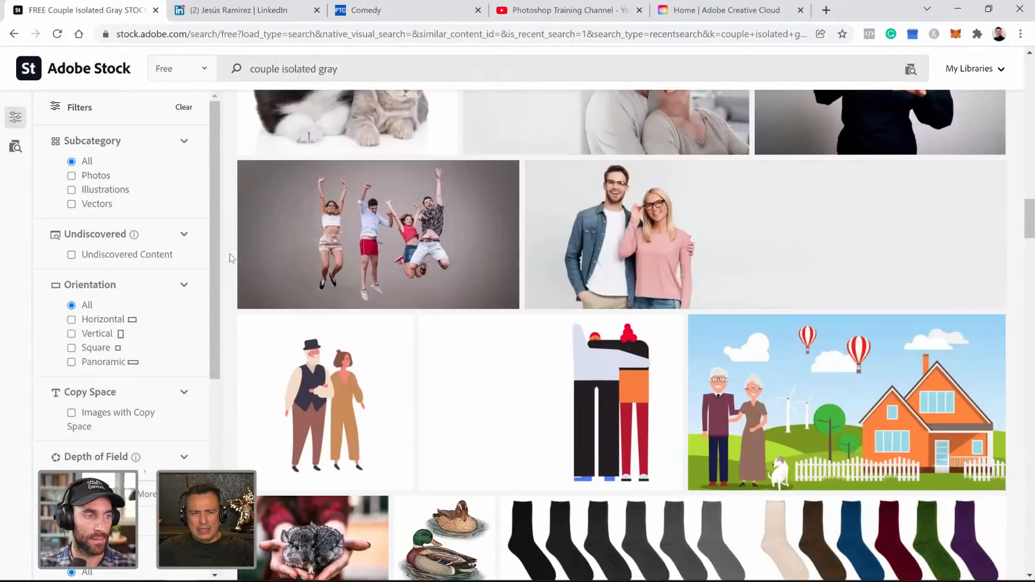
scroll(231, 259, "up", 15)
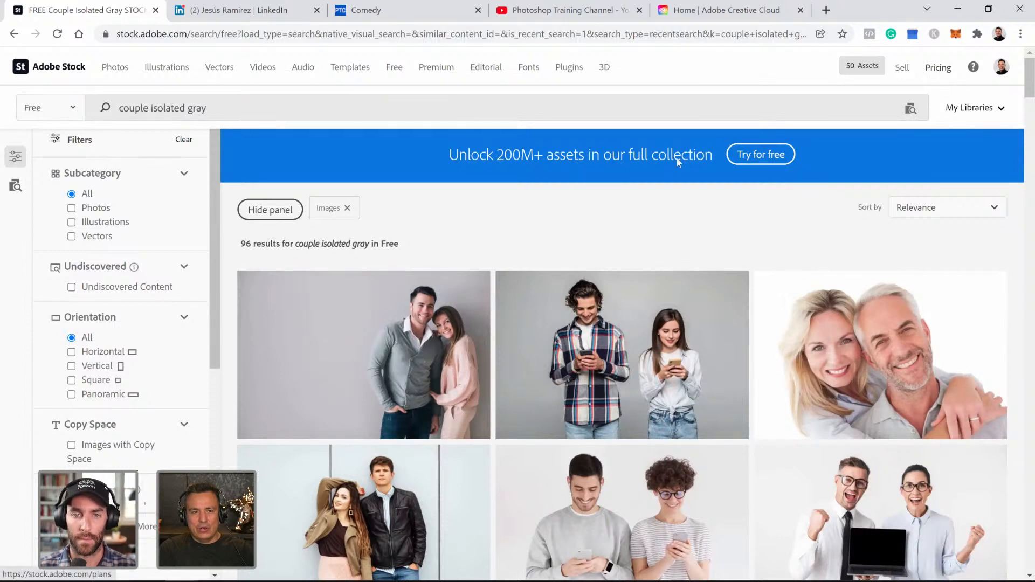
left_click(68, 120)
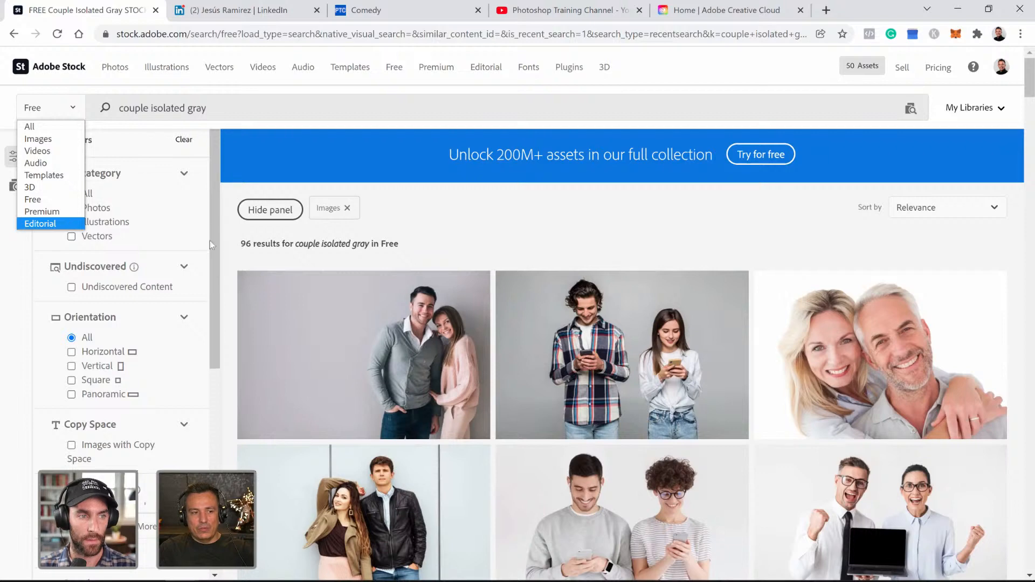
left_click(232, 250)
- Scroll through the remaining free results, then return to Photoshop beside Untitled-1
scroll(231, 251, "down", 10)
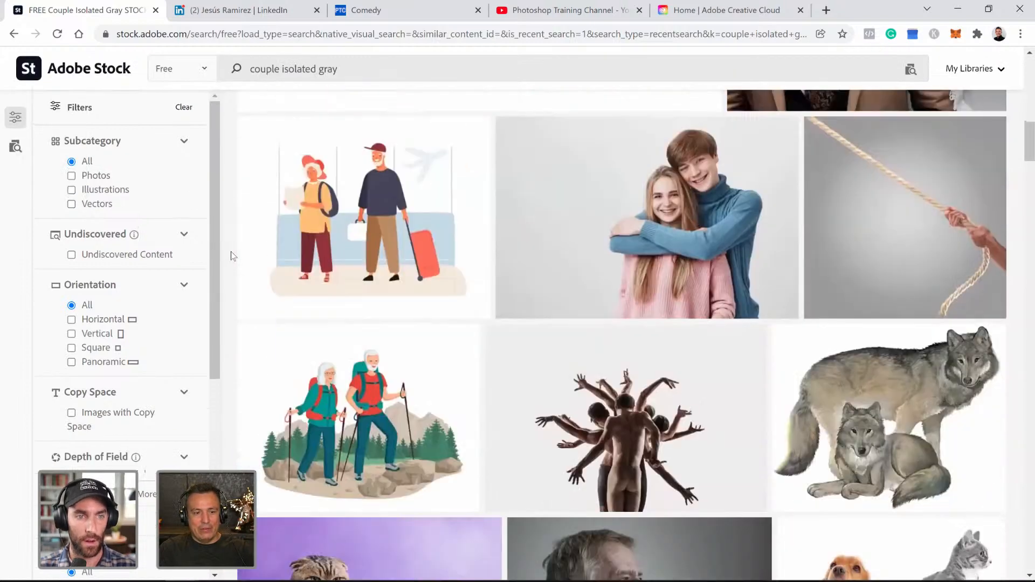
scroll(183, 199, "down", 2)
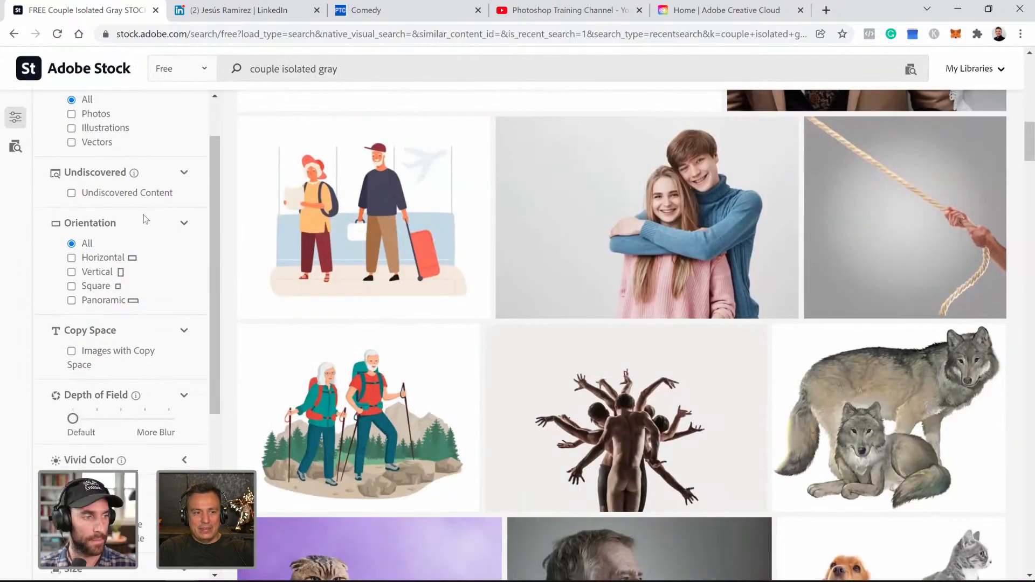
scroll(123, 168, "up", 2)
scroll(102, 259, "down", 6)
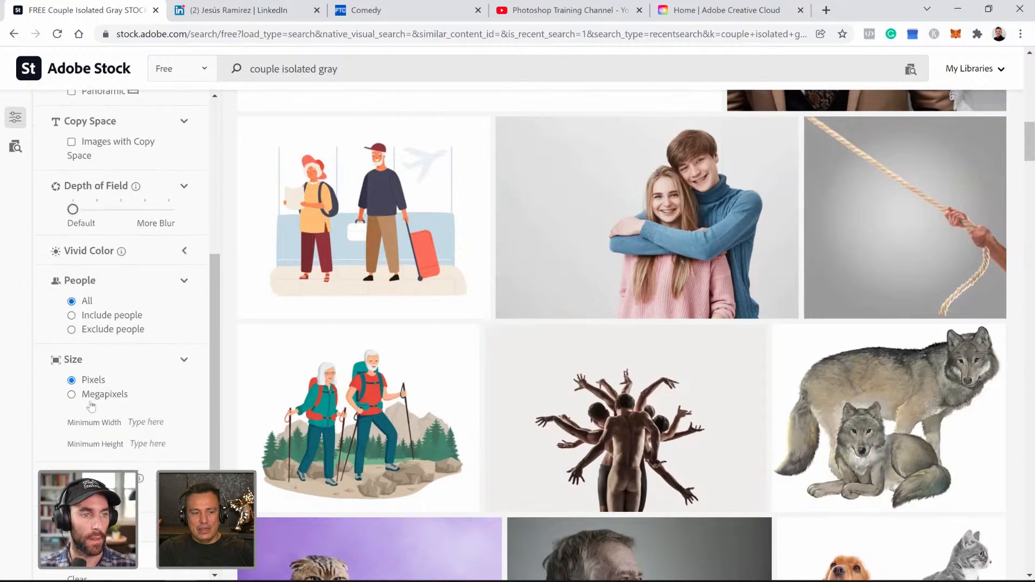
scroll(100, 453, "up", 3)
scroll(84, 397, "down", 1)
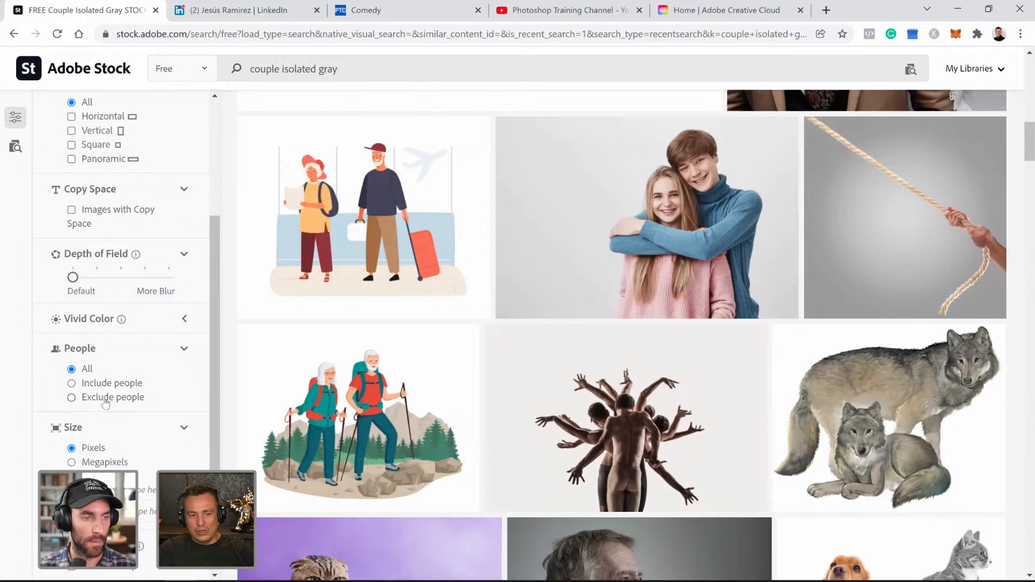
scroll(461, 350, "down", 10)
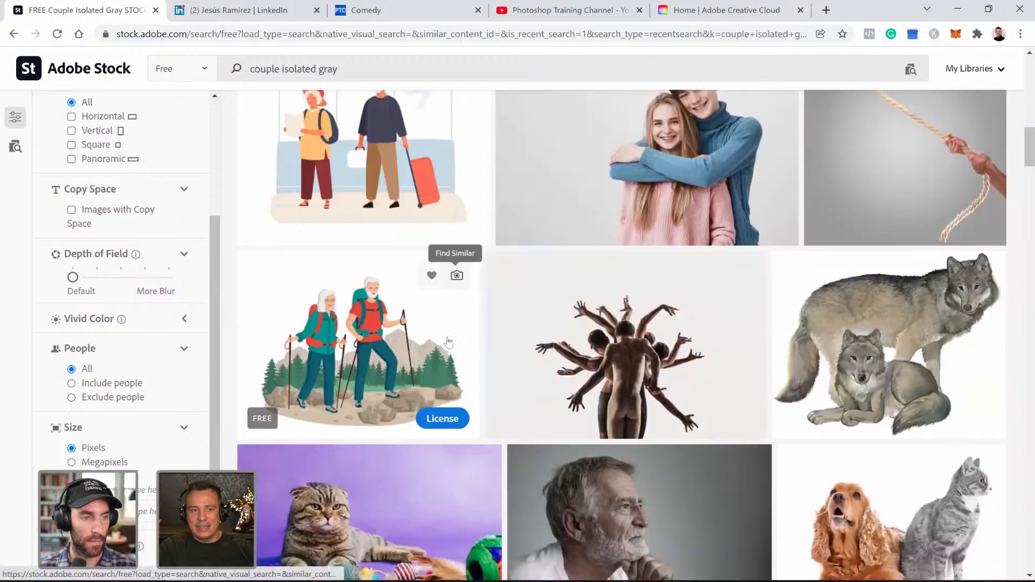
scroll(446, 343, "down", 5)
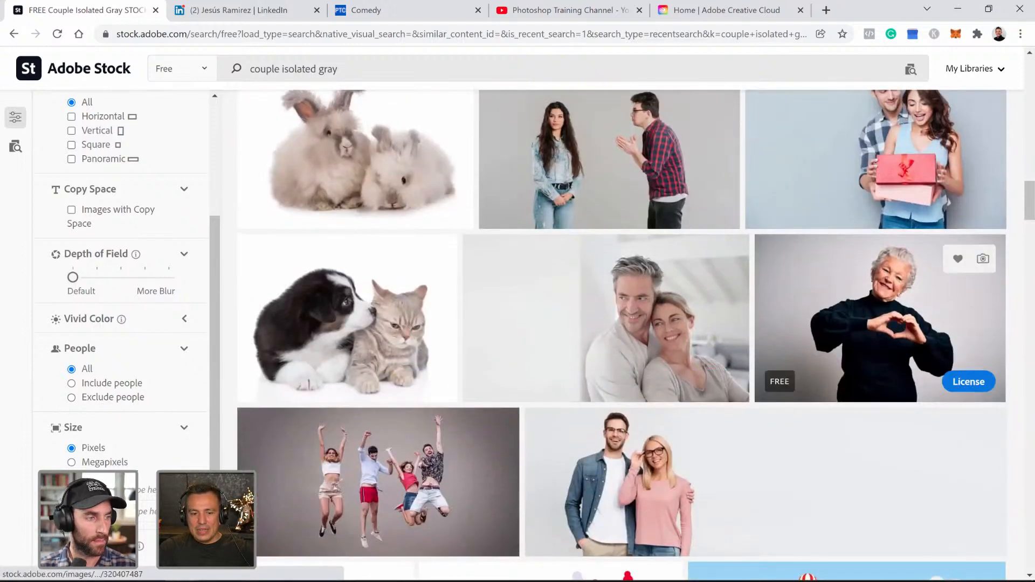
key("alt+Tab")
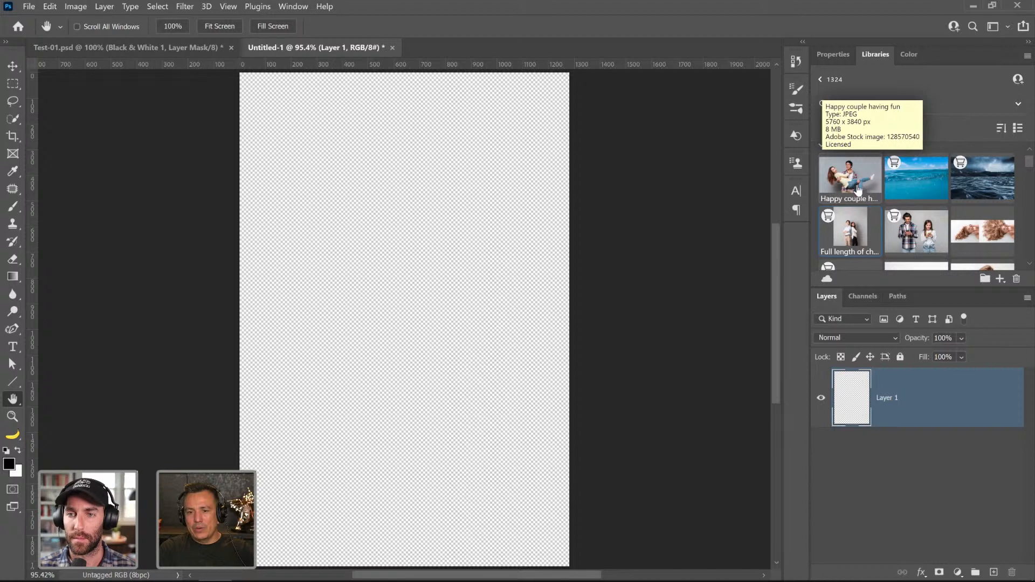
- Place and resize the 'Happy couple having fun' photo in Untitled-1, cancel it, and open the photo separately
left_click_drag(854, 189, 473, 235)
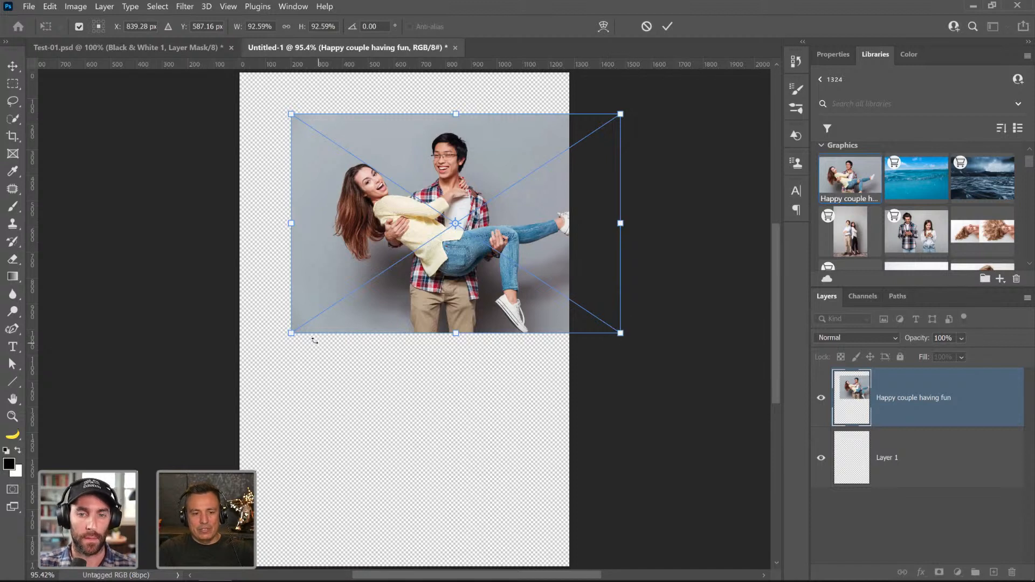
left_click_drag(291, 333, 212, 386)
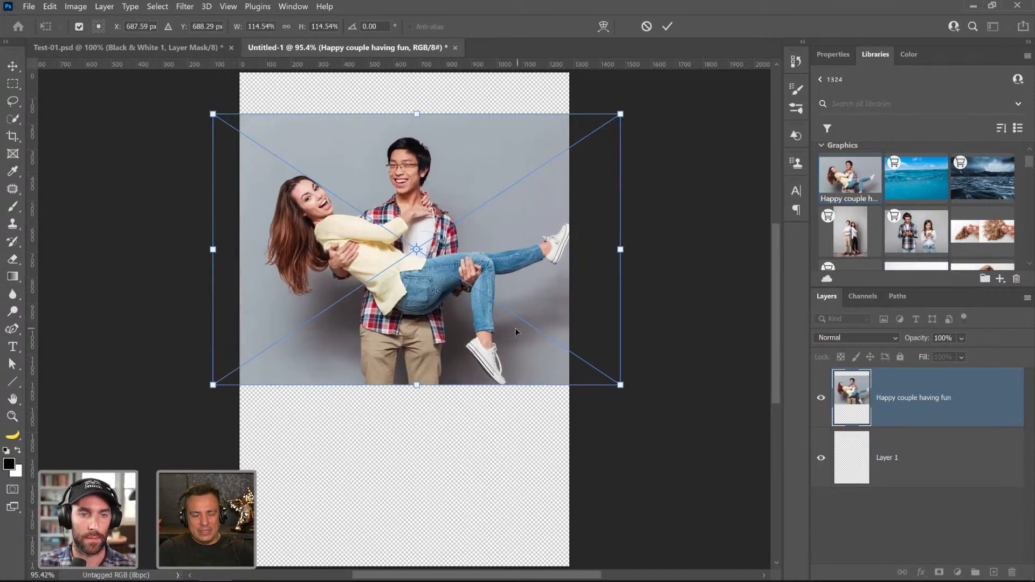
left_click_drag(516, 328, 505, 331)
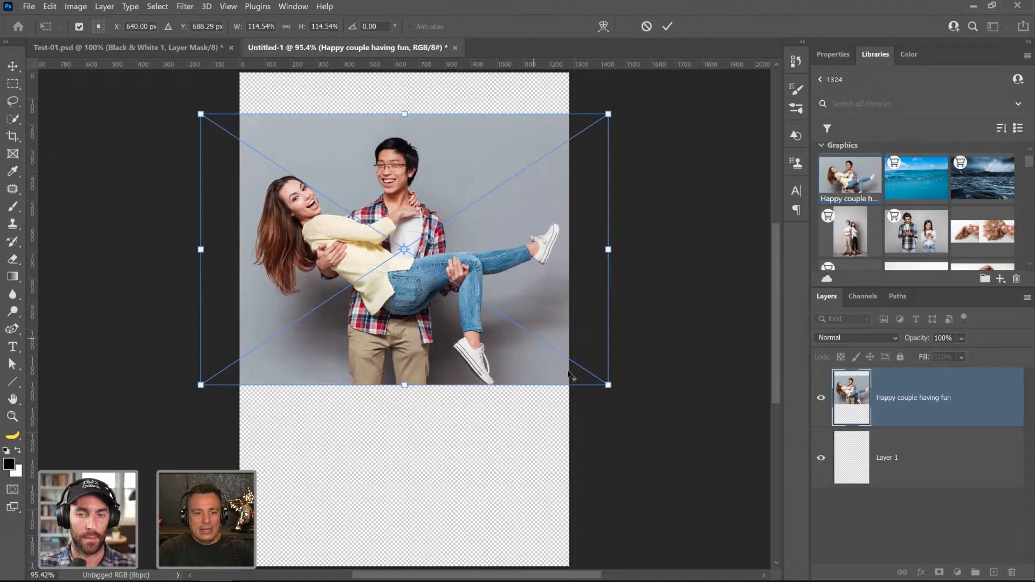
left_click_drag(616, 399, 562, 375)
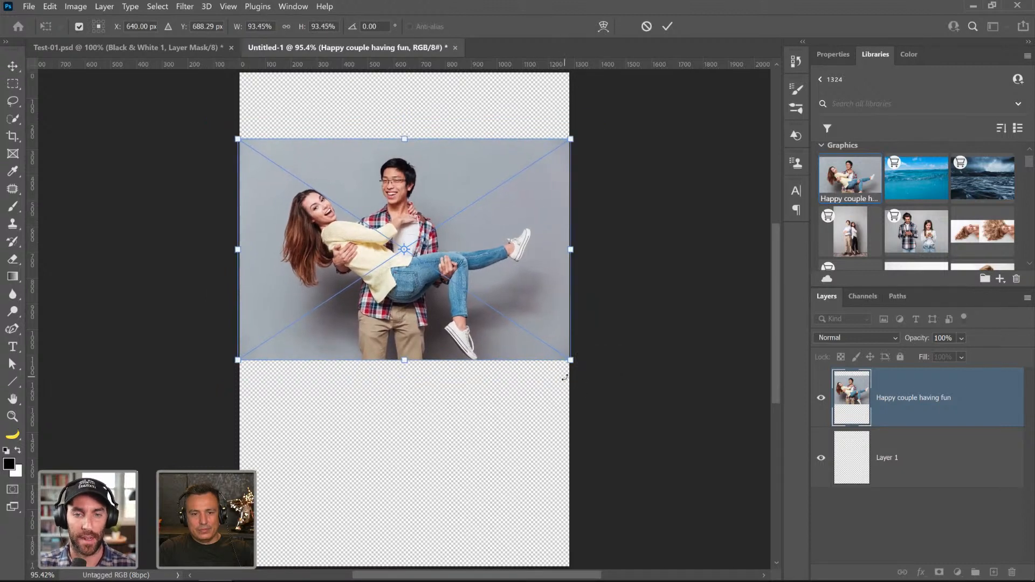
key("Escape")
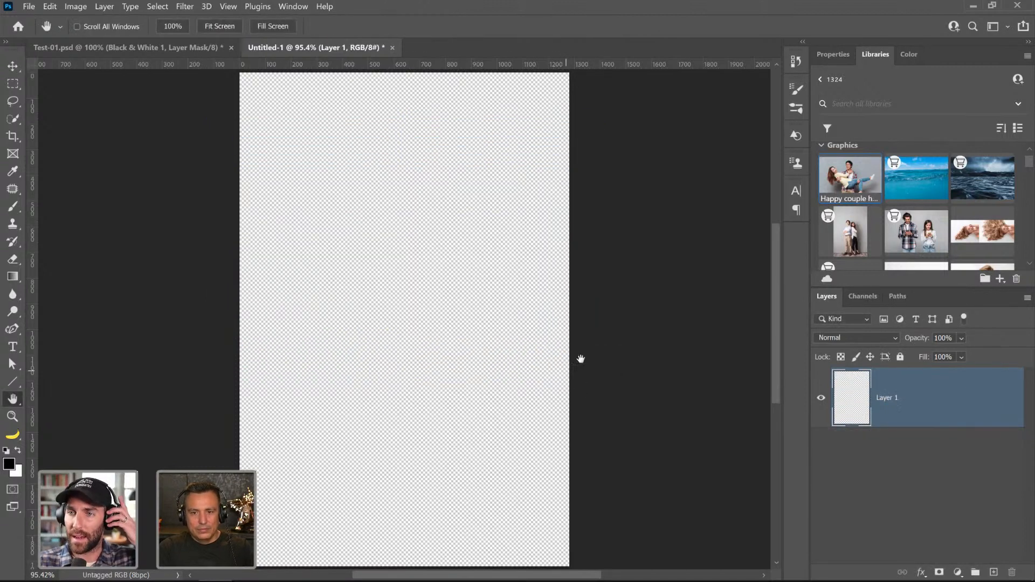
double_click(848, 174)
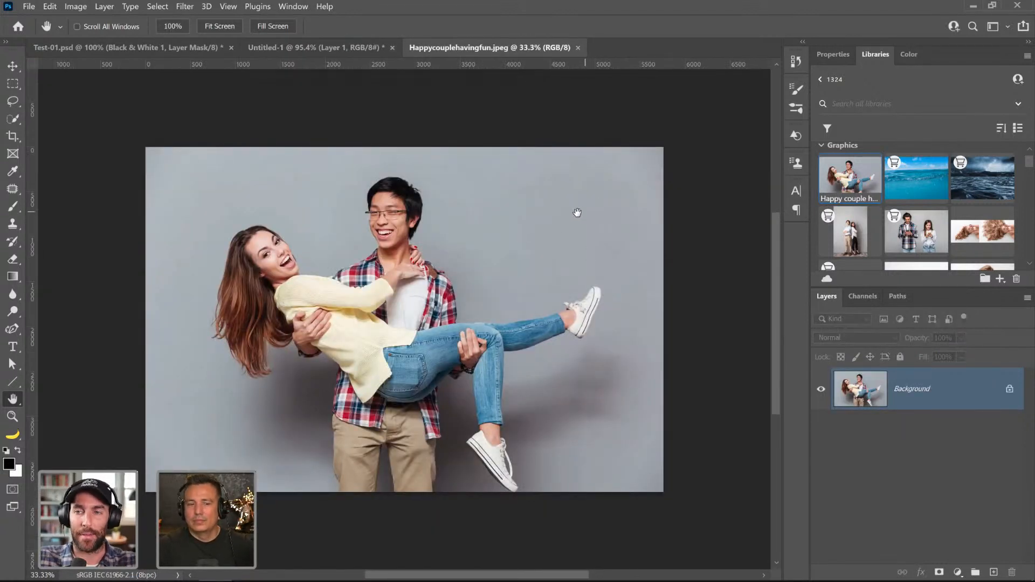
- Zoom into HappycouplehavingFun.jpeg and check its Channels before returning to Layers
scroll(355, 293, "up", 2)
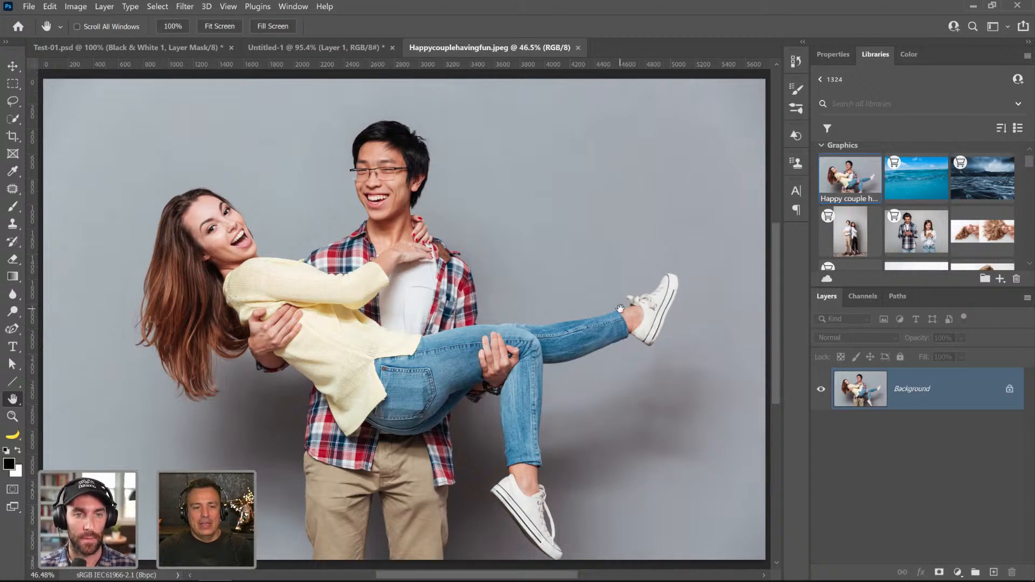
left_click(863, 297)
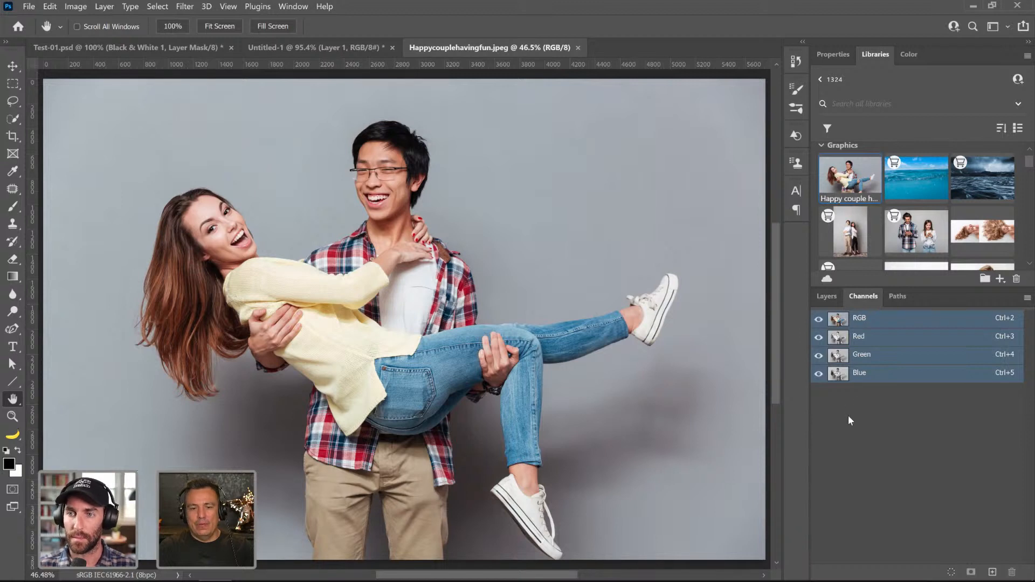
left_click(826, 296)
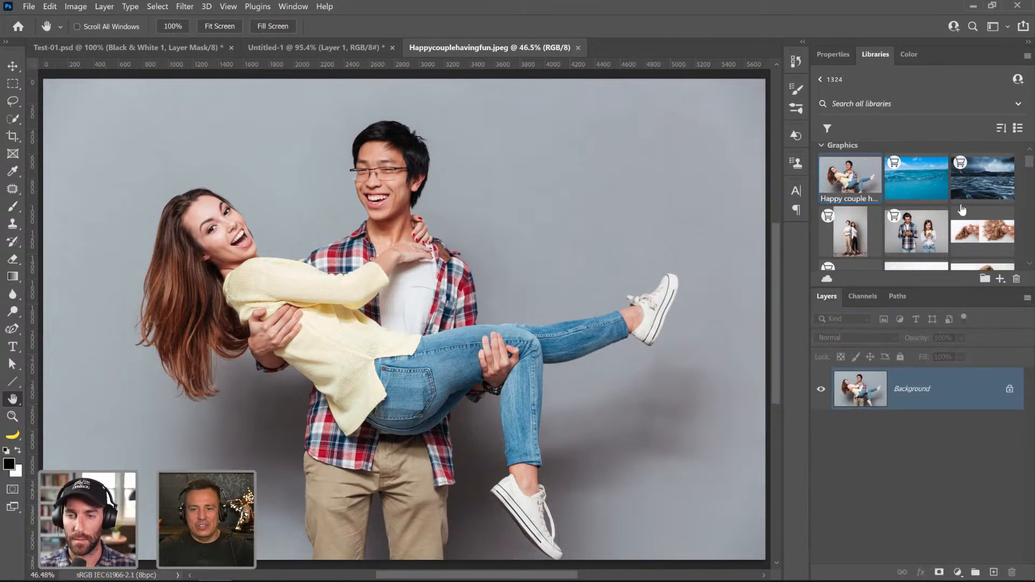
- Unlock the Background layer and use the Remove Background quick action to cut out the couple
left_click(1010, 388)
left_click(834, 54)
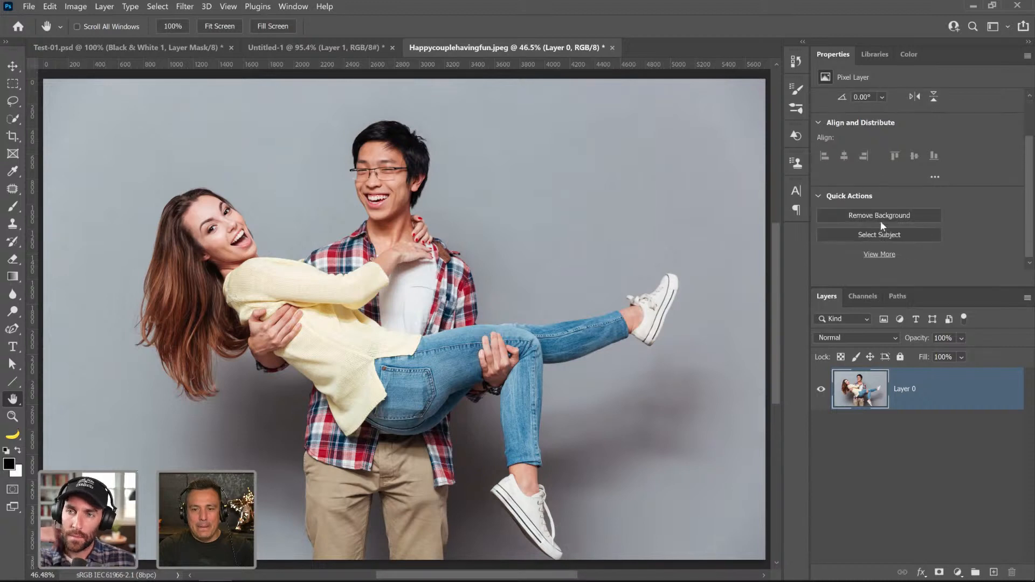
left_click(885, 215)
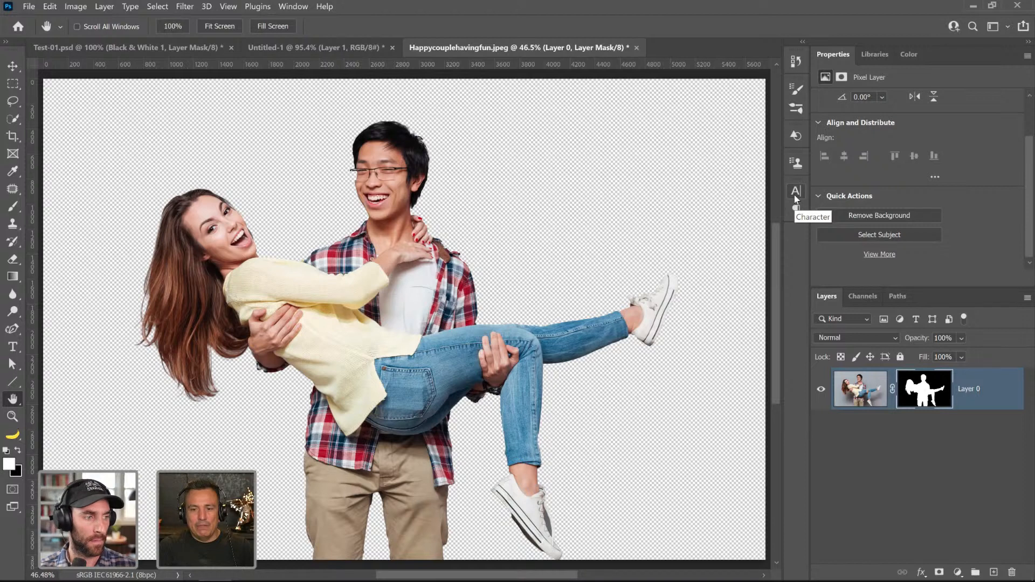
left_click(863, 296)
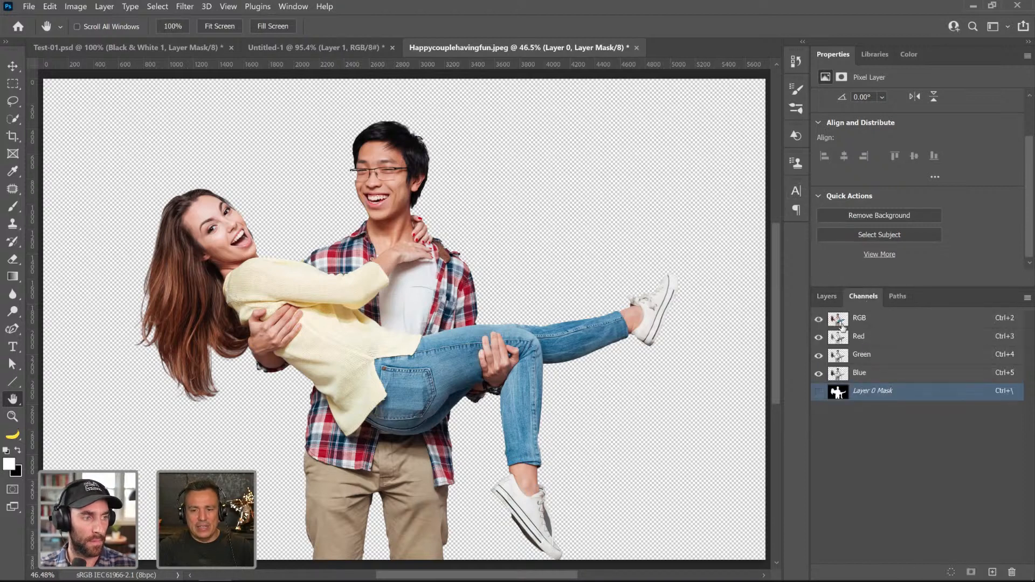
left_click(829, 297)
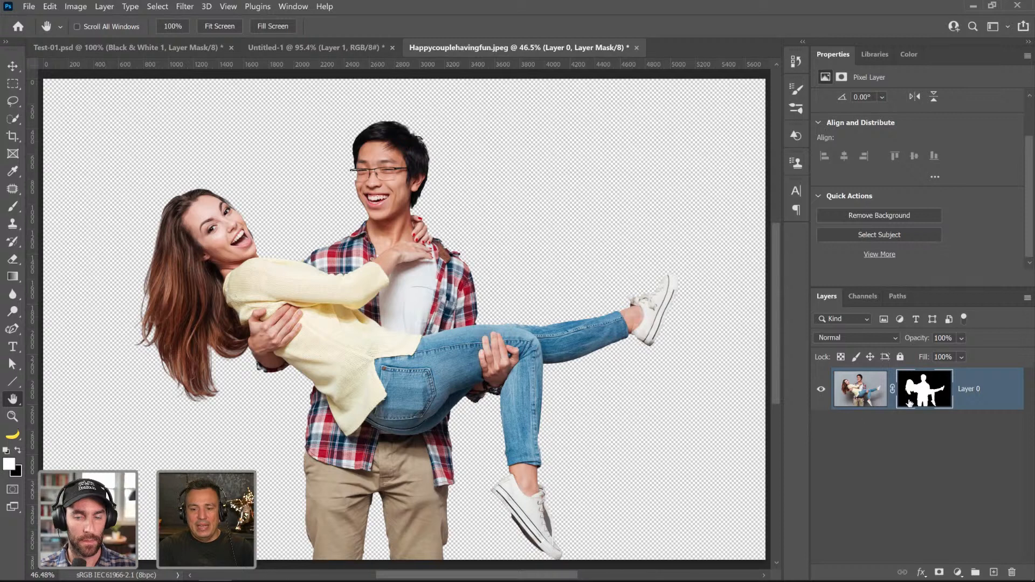
left_click(958, 573)
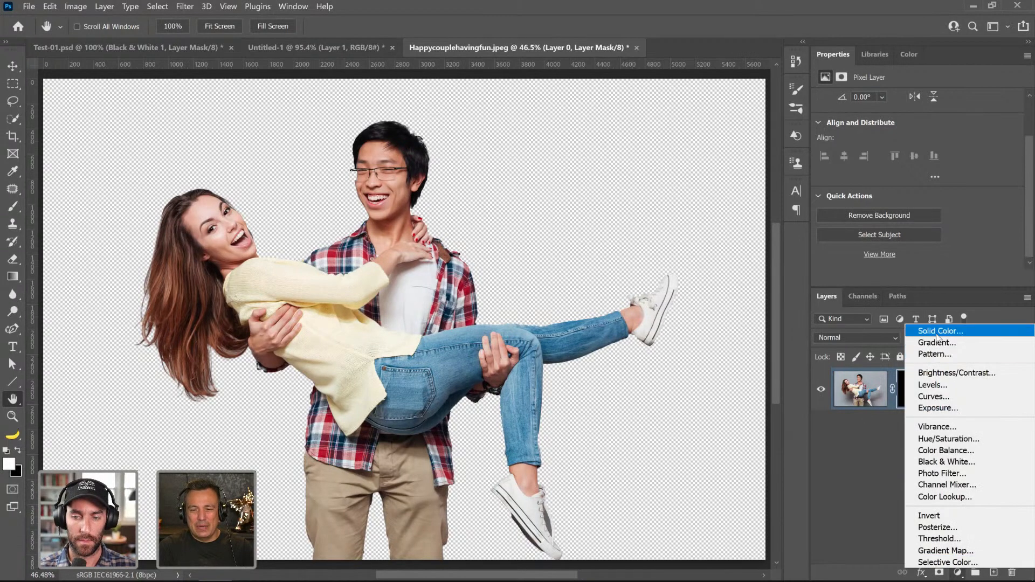
- Add a #3e3e3e Solid Color fill layer beneath Layer 0, then select Layer 0's mask
left_click(937, 335)
type("3e3e3e")
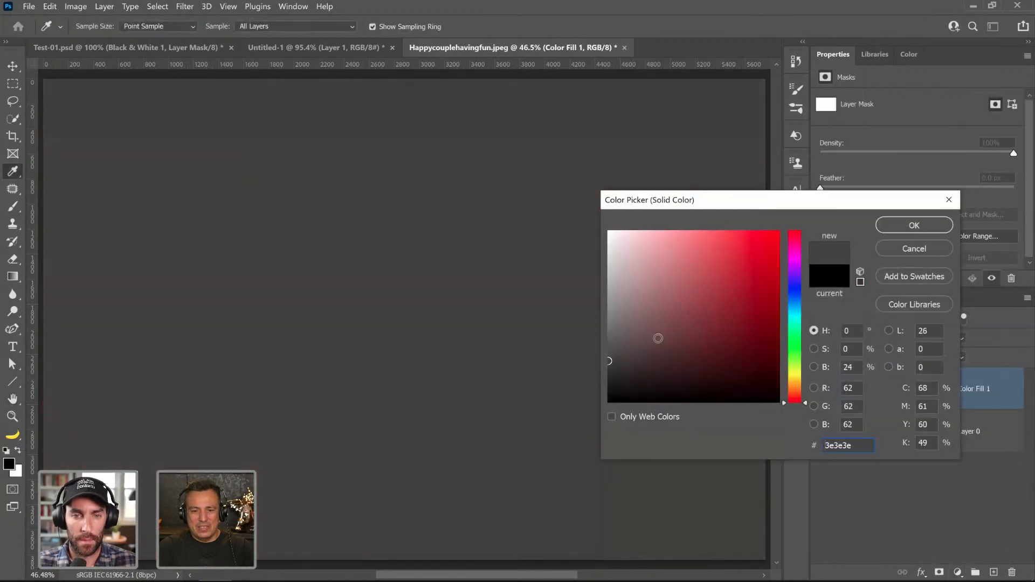
left_click(889, 233)
left_click_drag(861, 404, 857, 456)
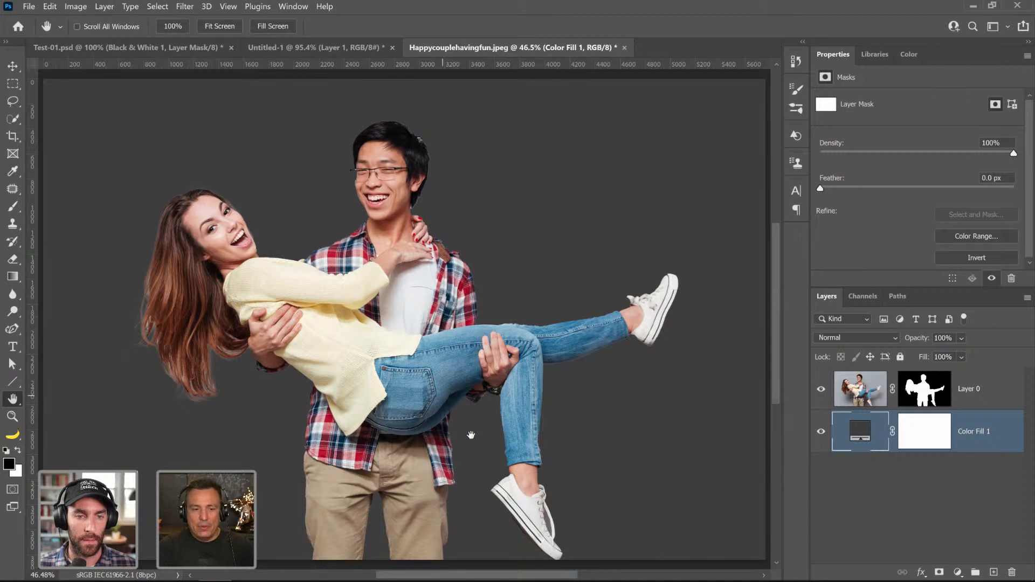
left_click(925, 400)
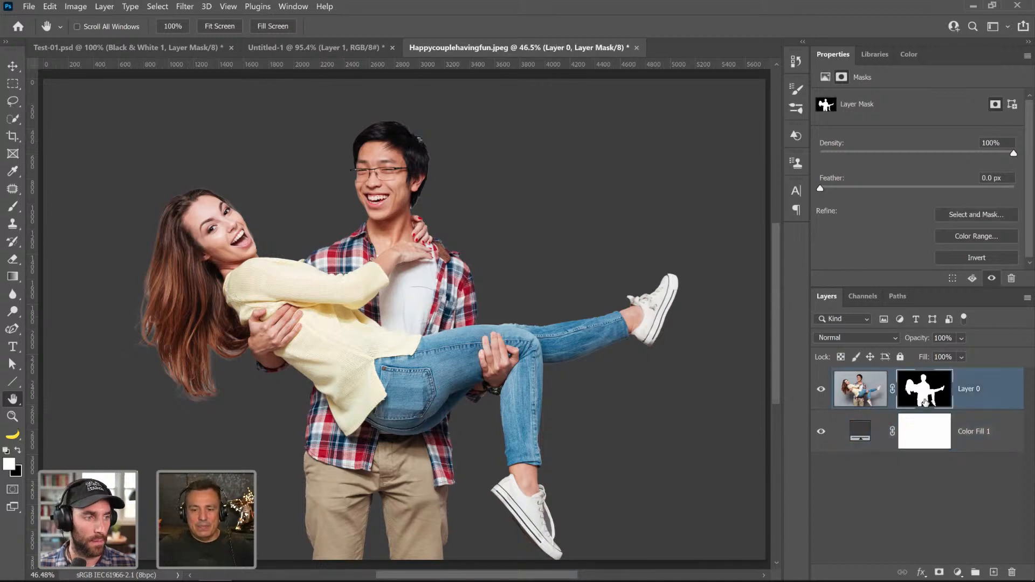
- Open Select and Mask on Layer 0's mask, preview it in Black & White, and zoom into the legs
double_click(926, 402)
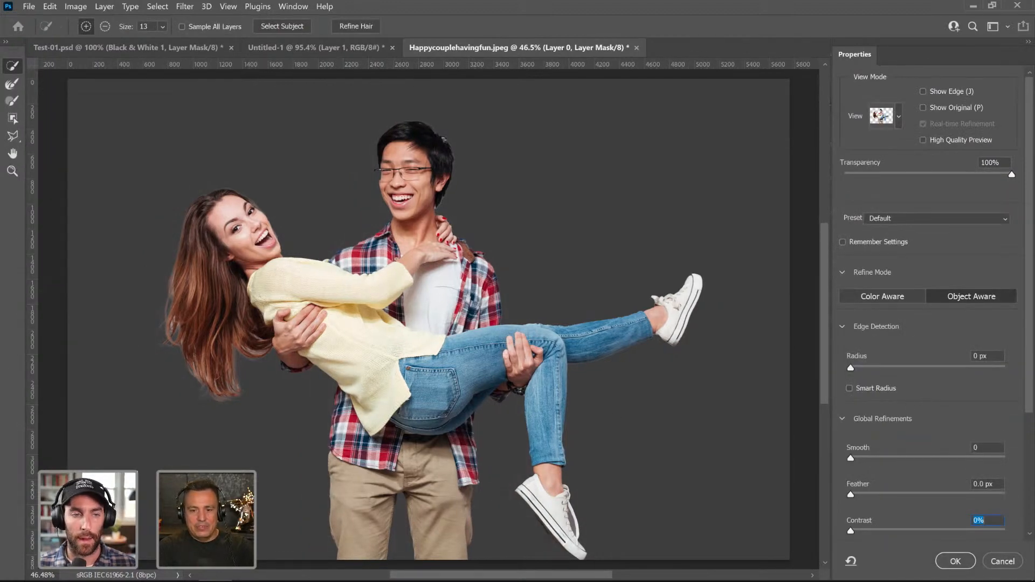
left_click(898, 121)
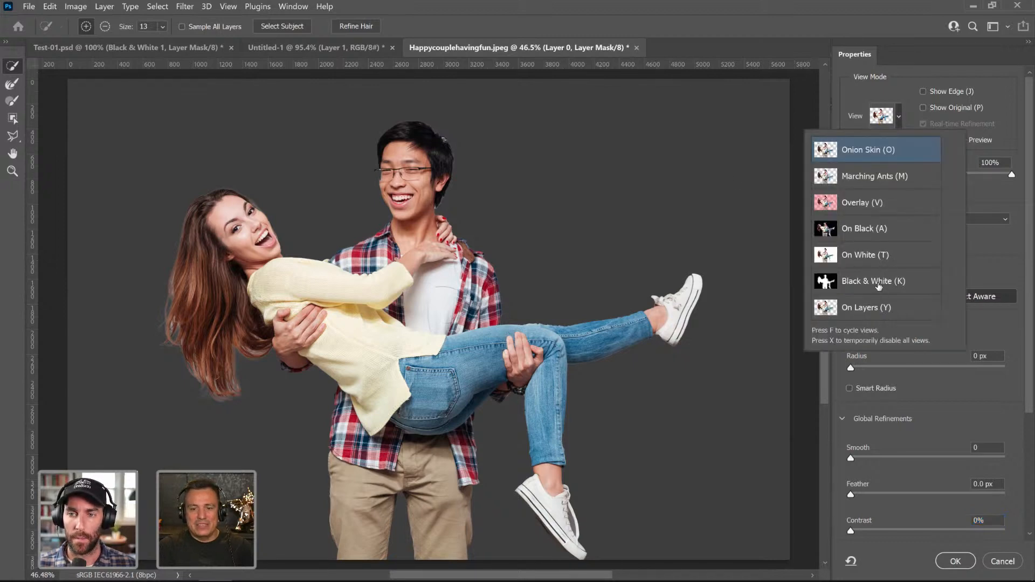
left_click(838, 292)
left_click(12, 171)
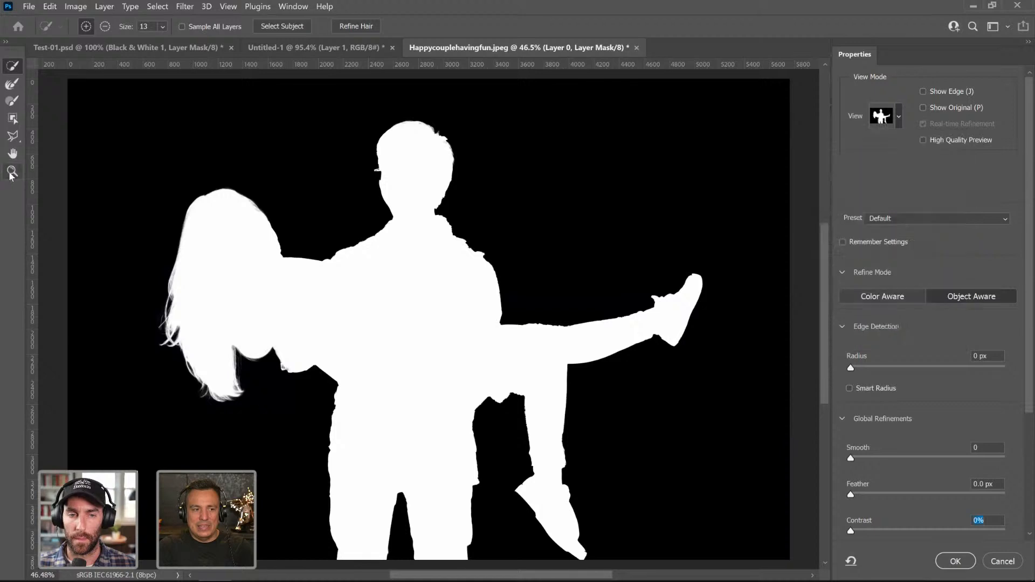
left_click(495, 447)
mouse_move(523, 447)
left_mouse_down()
mouse_move(546, 446)
mouse_move(536, 448)
left_mouse_up()
scroll(442, 451, "up", 3)
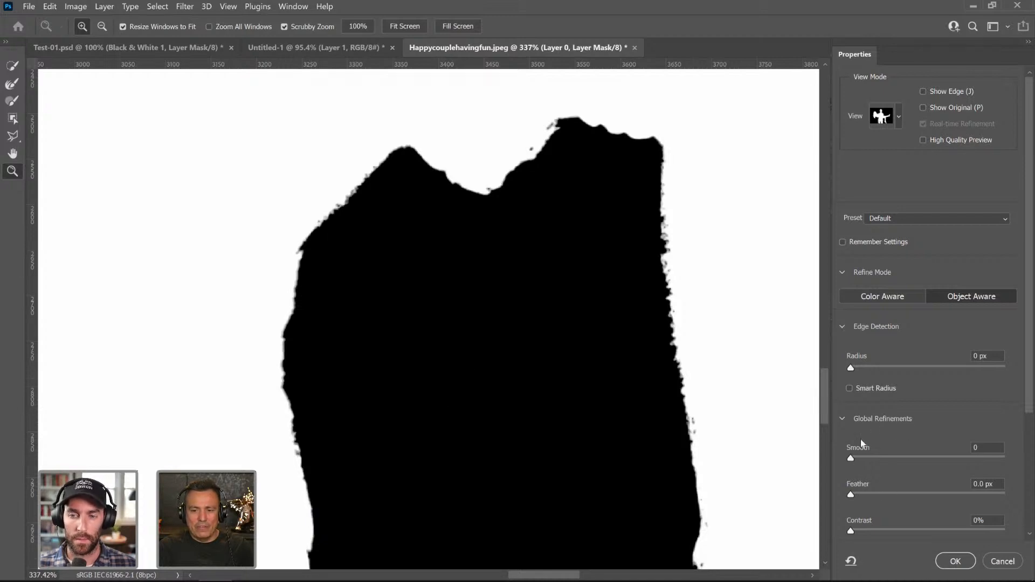
- Set the mask's Smooth to 35, Contrast to 32% and Feather to 0.6 px
left_click(851, 460)
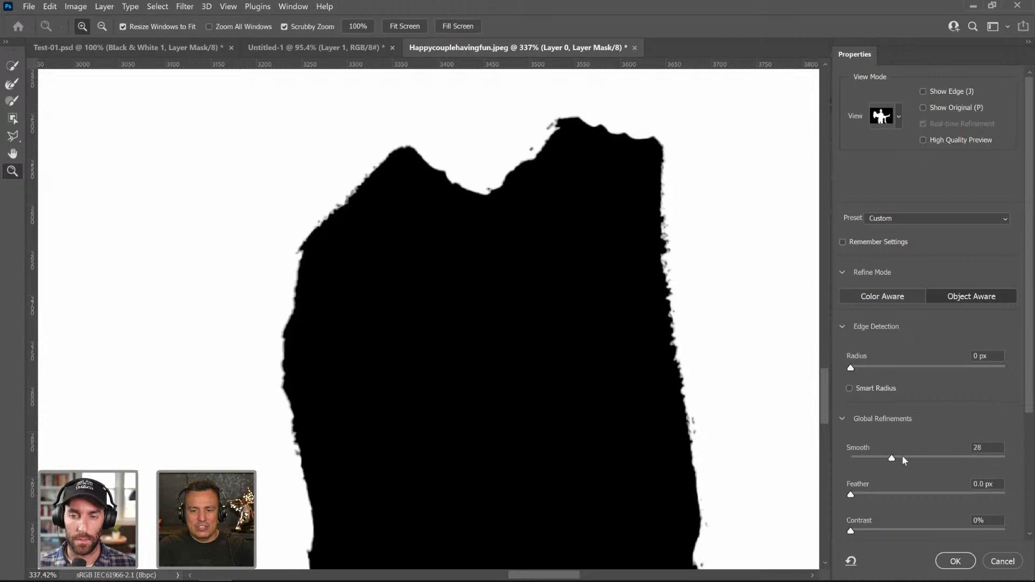
left_click_drag(904, 459, 906, 459)
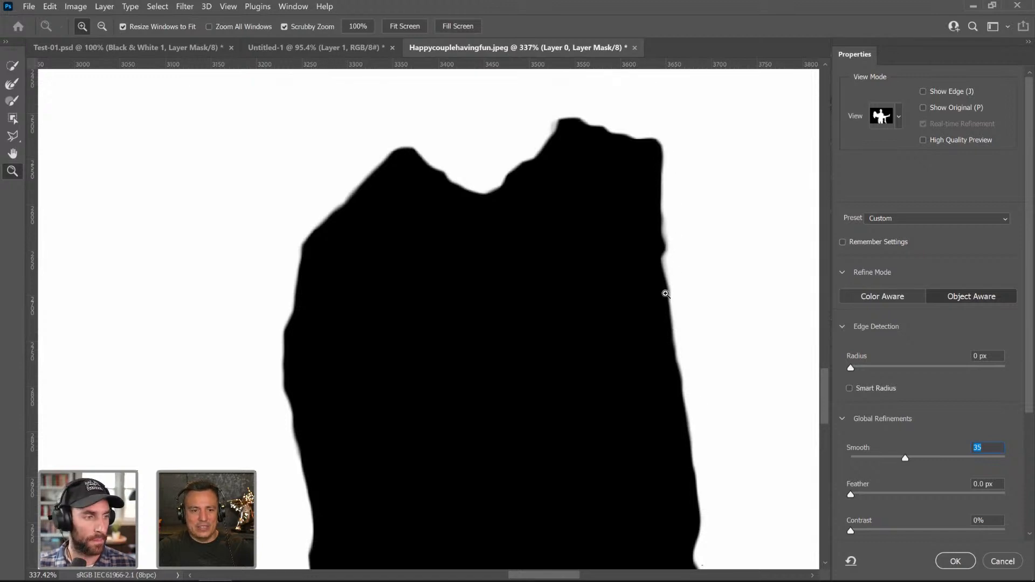
scroll(895, 394, "down", 3)
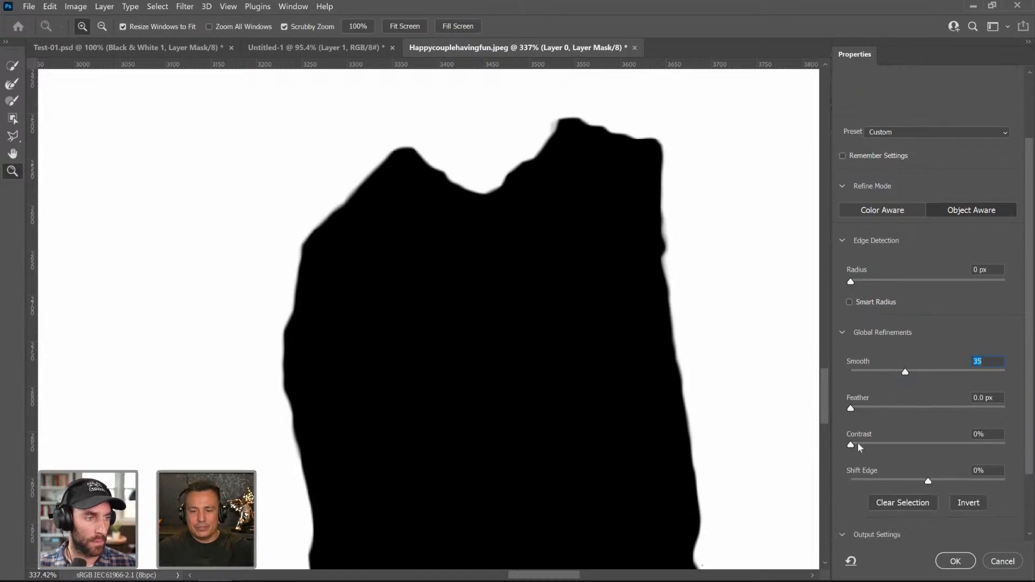
left_click_drag(850, 444, 901, 444)
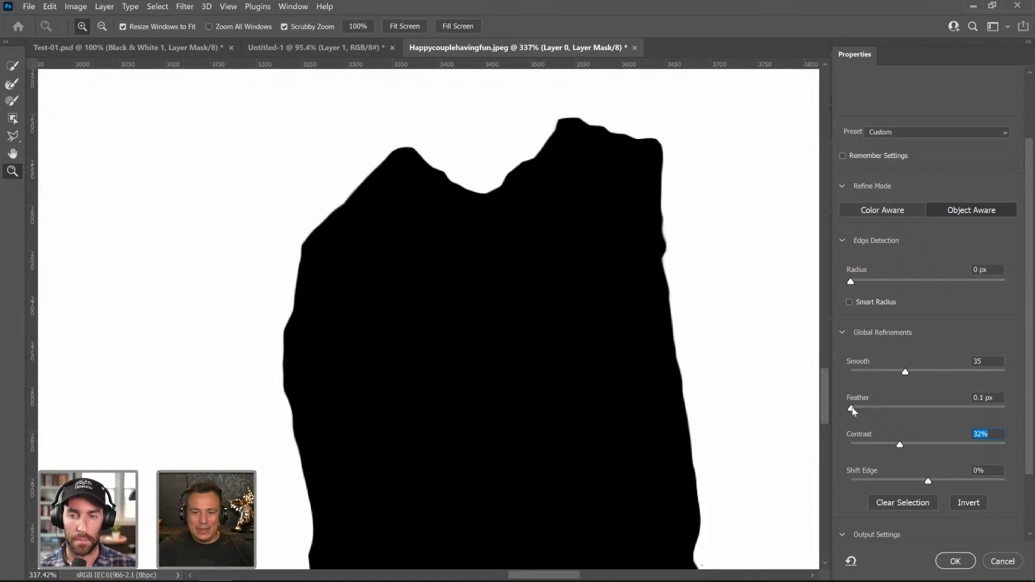
left_click_drag(852, 410, 857, 413)
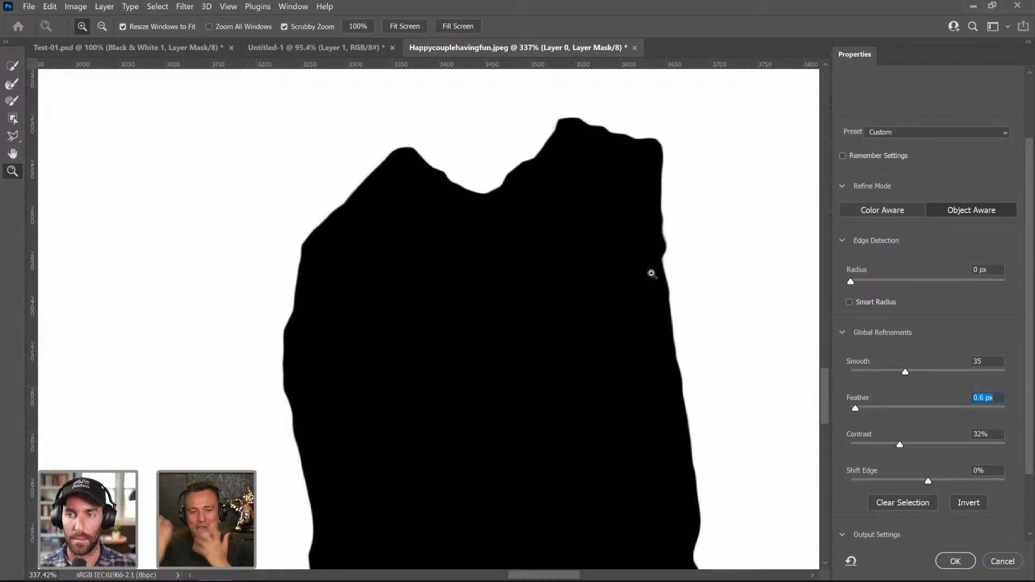
- Inspect the mask edges up close, including the man's ear, then fit the whole mask on screen
left_click(603, 256)
left_click(599, 258, "alt")
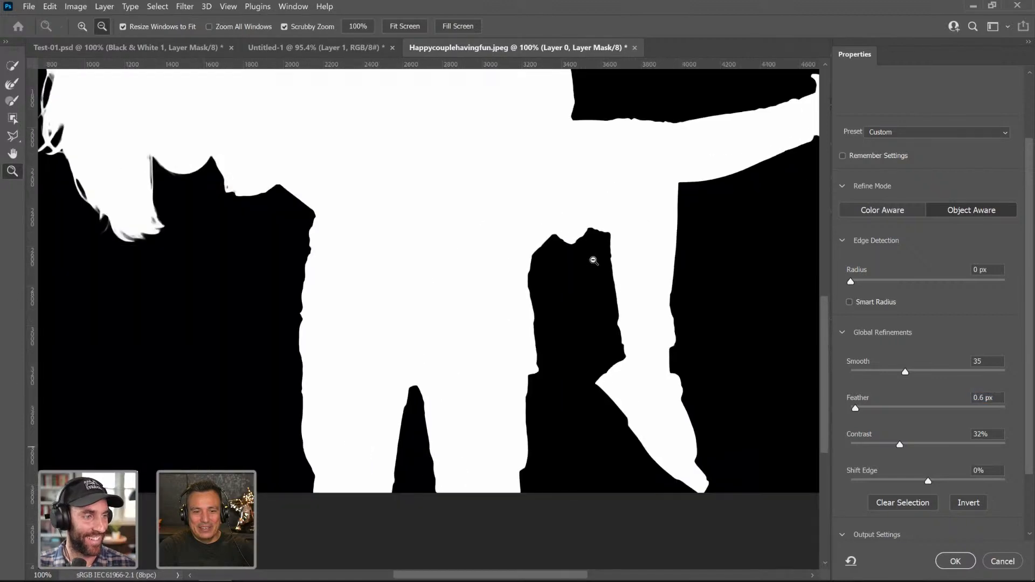
left_click(510, 321, "alt")
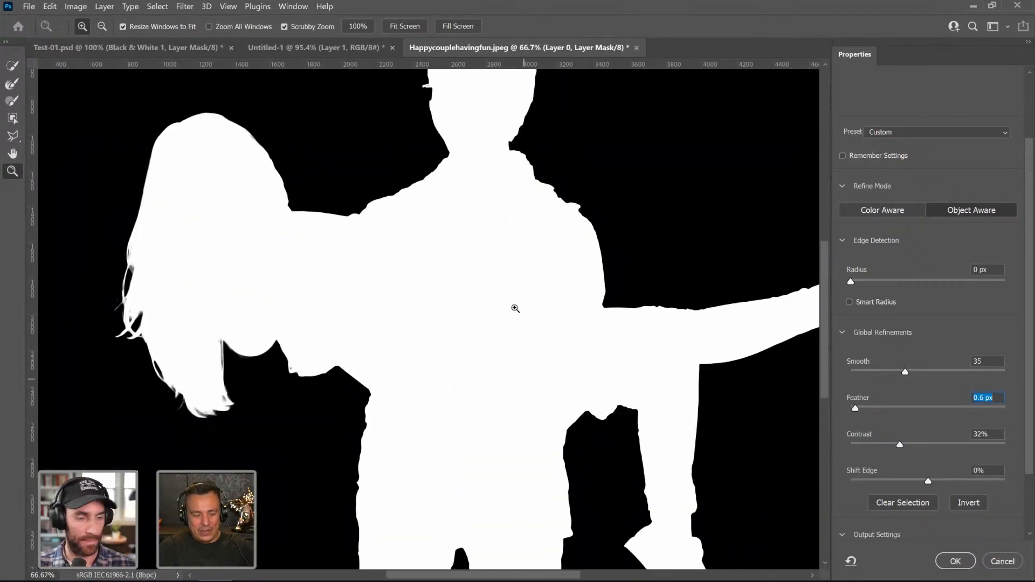
left_click(520, 289, "alt")
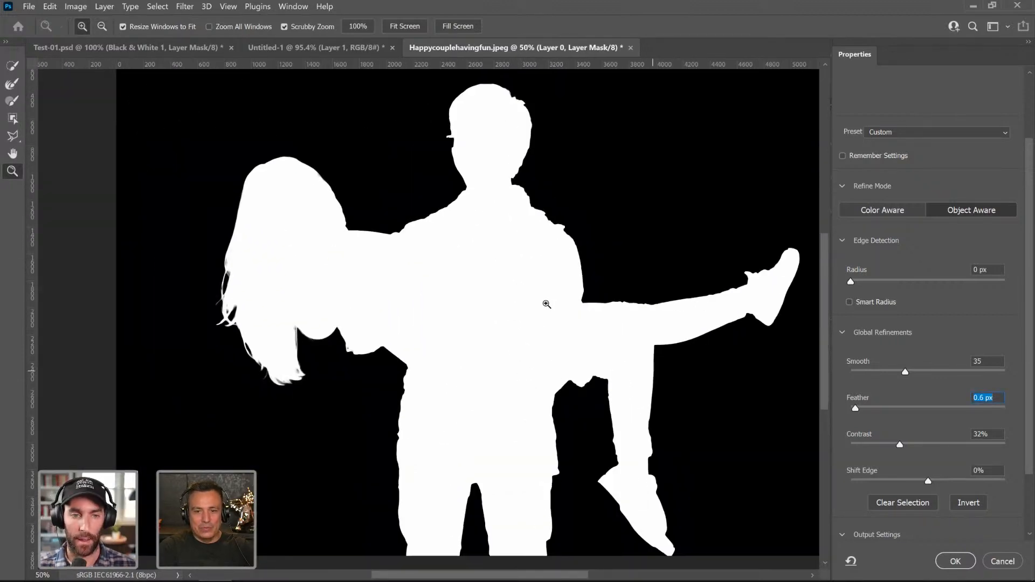
left_click(454, 138)
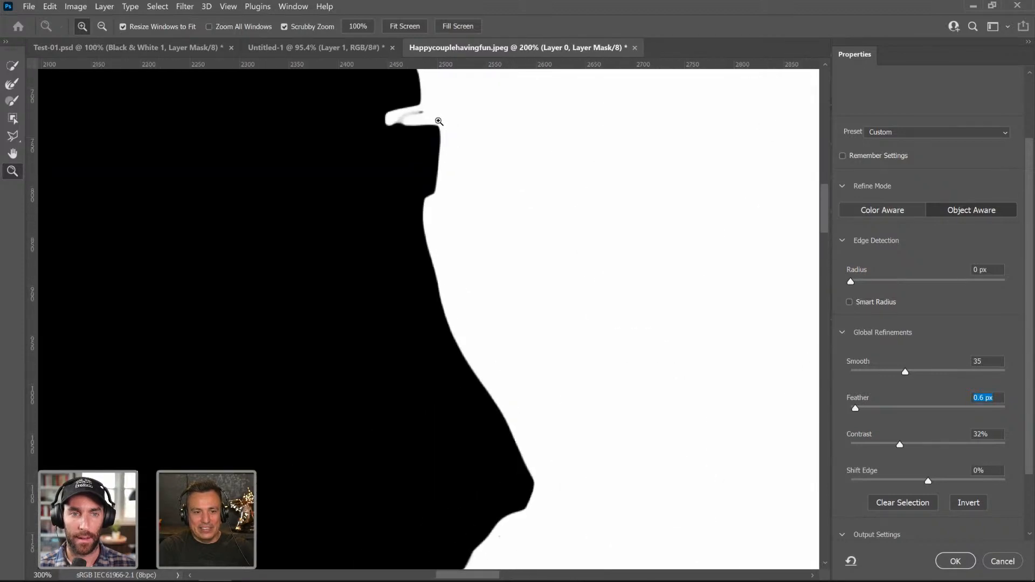
right_click(439, 122)
left_click(453, 127)
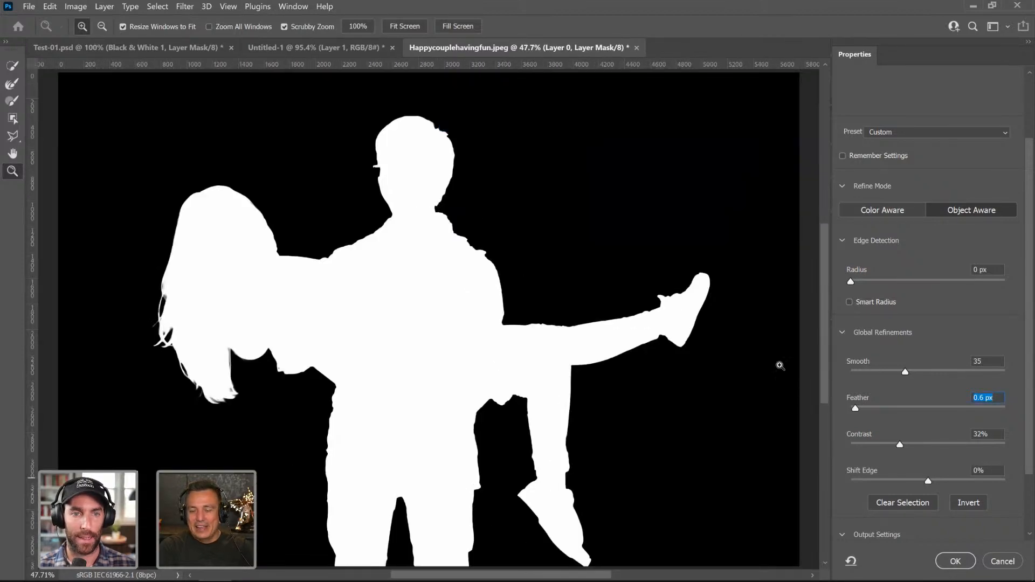
scroll(820, 339, "up", 2)
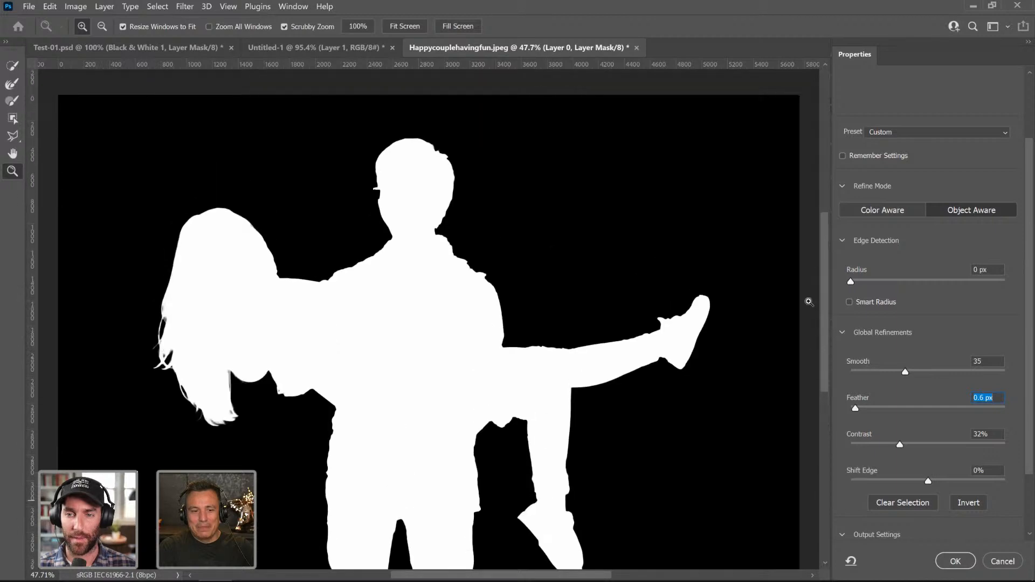
scroll(809, 302, "down", 2)
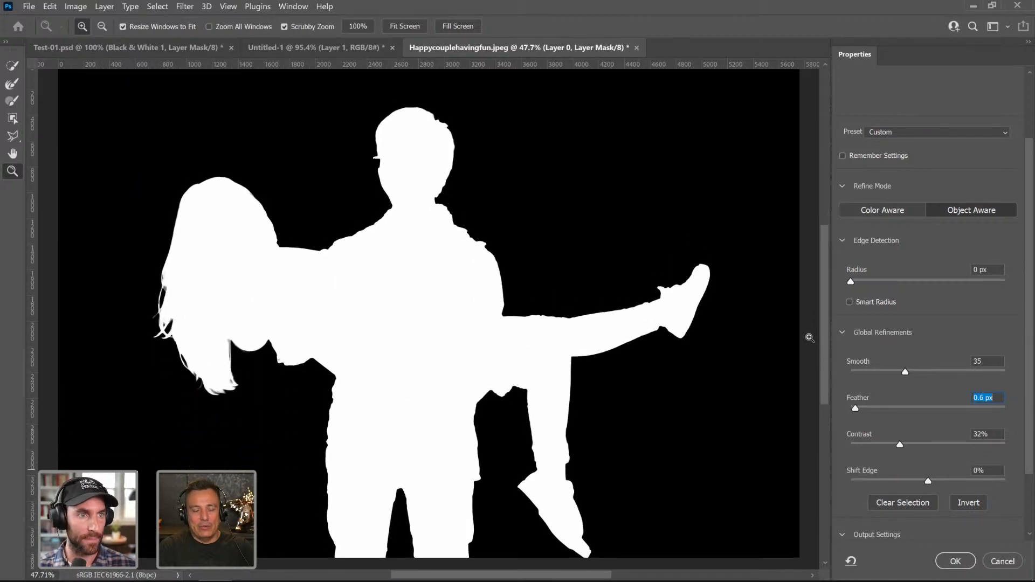
scroll(810, 337, "up", 1)
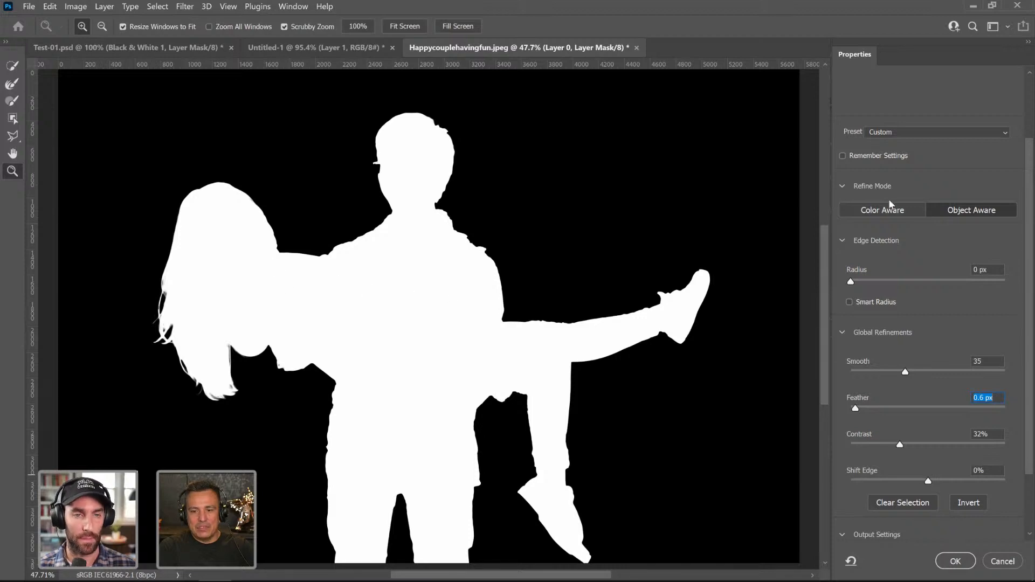
scroll(911, 154, "up", 2)
- Switch the preview to Onion Skin and zoom in on the hair, shirt and sweater edges
left_click(900, 77)
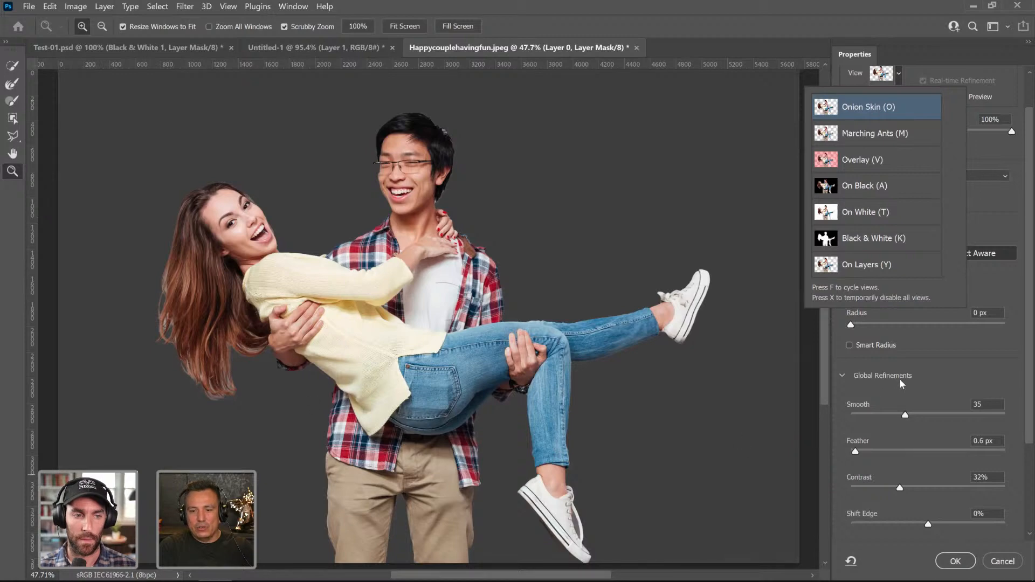
mouse_move(168, 371)
left_mouse_down()
mouse_move(201, 368)
mouse_move(168, 362)
left_mouse_up()
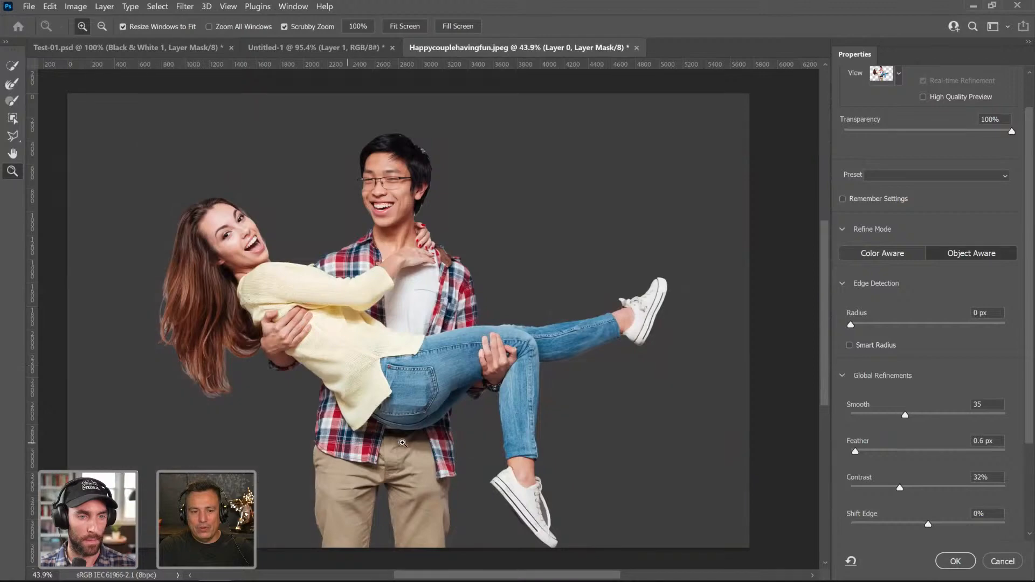
left_click_drag(402, 442, 490, 355)
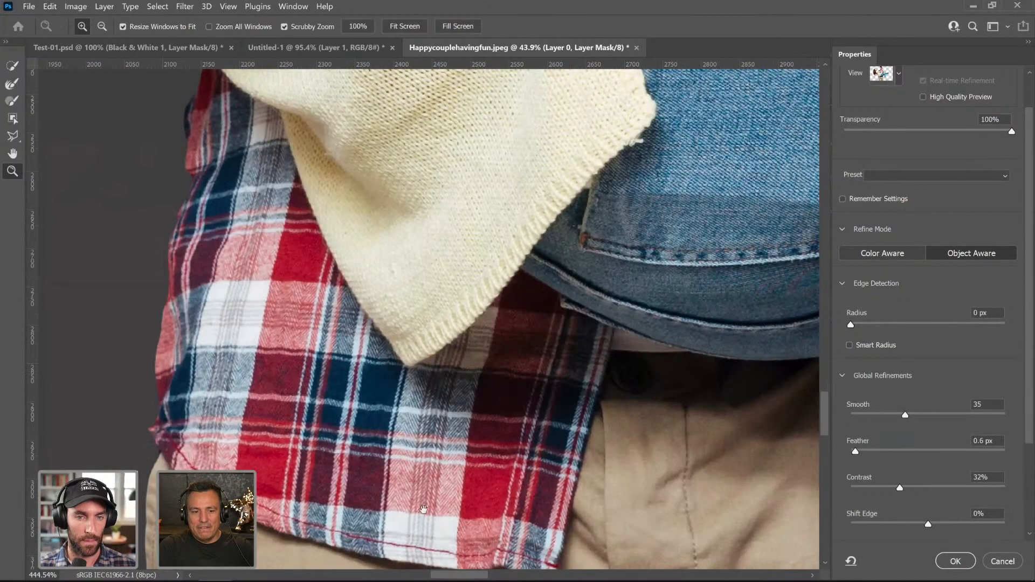
left_click_drag(423, 510, 458, 490)
left_click_drag(507, 238, 453, 439)
left_click_drag(432, 162, 488, 416)
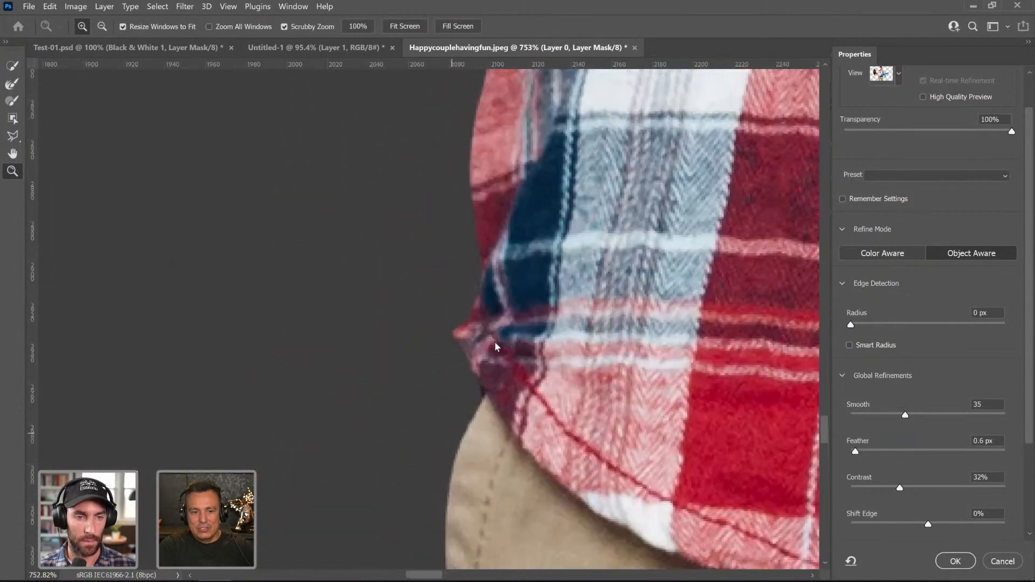
- Fit the couple on screen, apply the refined mask, and reopen Select and Mask with Ctrl+Alt+R
right_click(496, 346)
left_click(507, 343)
left_click(954, 561)
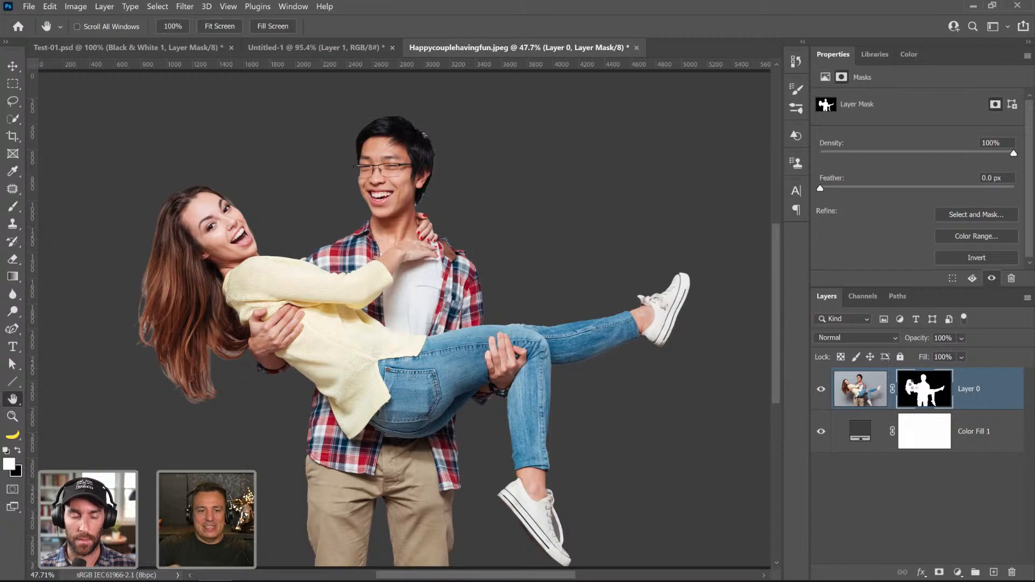
key("ctrl+alt+r")
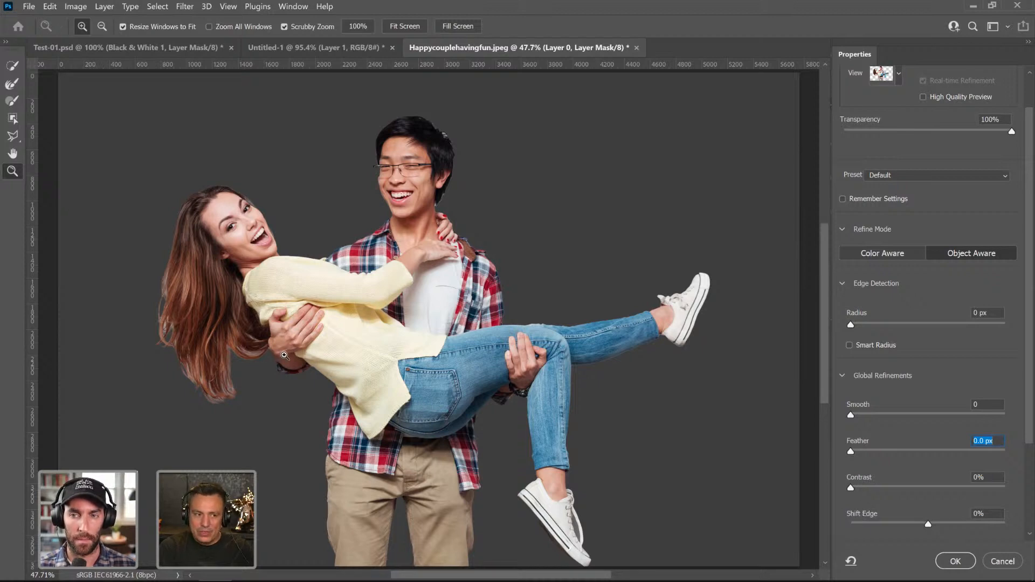
- Run Refine Hair and brush the edge beside the man's neck, then zoom into the raised sneaker
left_click(13, 87)
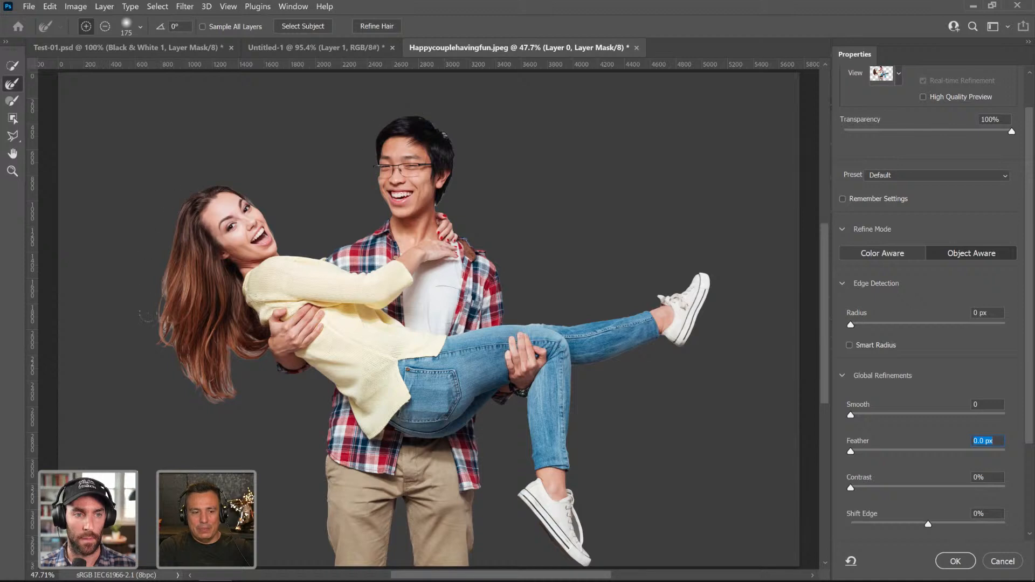
left_click(380, 33)
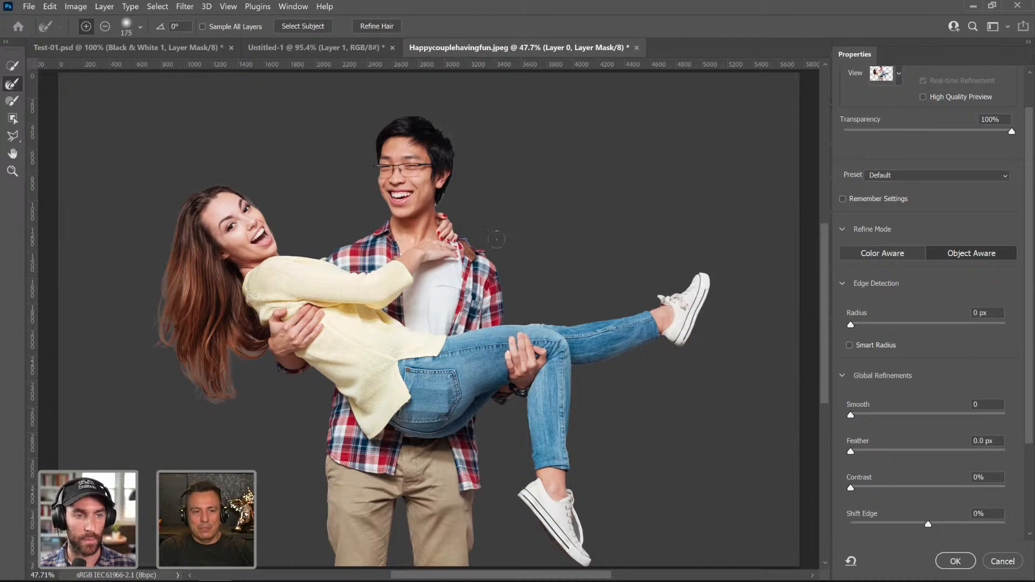
left_click_drag(446, 202, 452, 202)
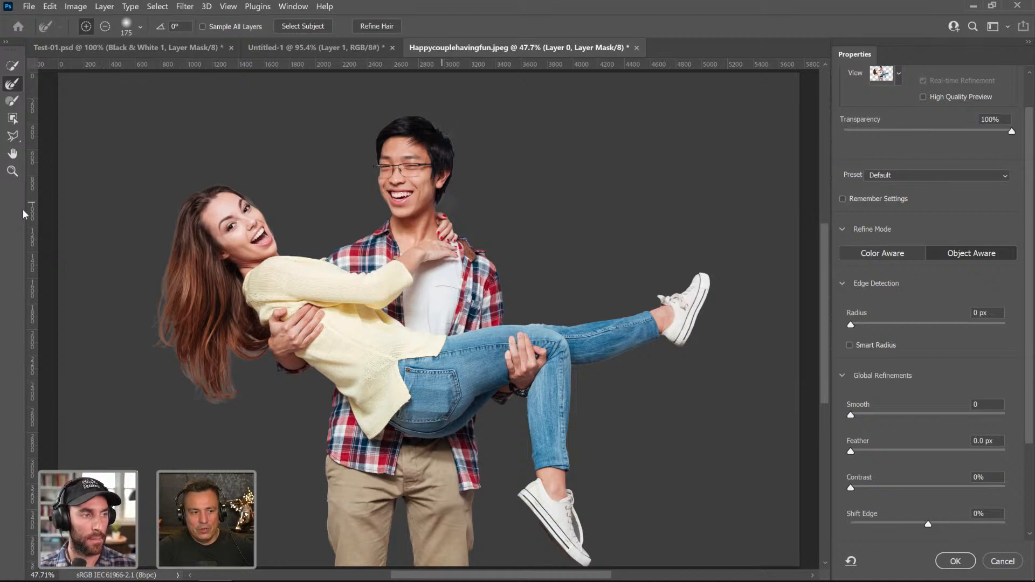
left_click(18, 171)
left_click_drag(610, 536, 643, 530)
left_click_drag(555, 458, 562, 356)
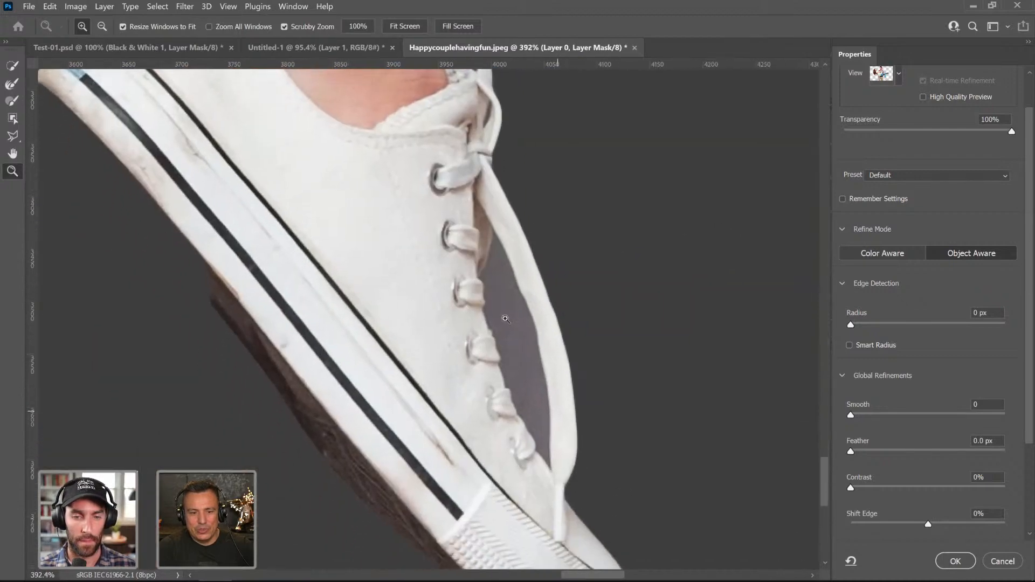
- Subtract the leftover grey between the sneaker and its lace with Quick Selection, then fit on screen
left_click(12, 66)
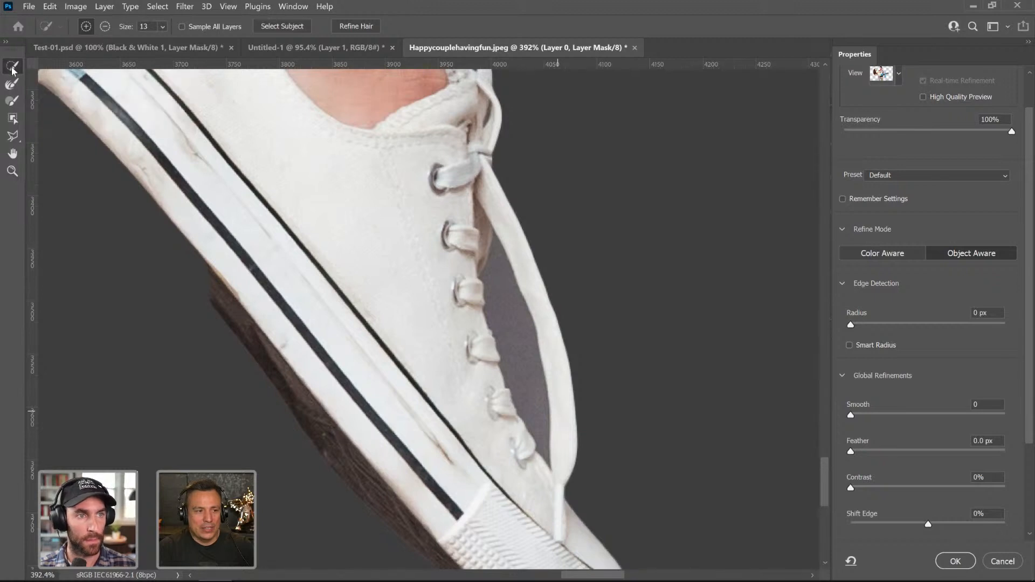
left_click(105, 25)
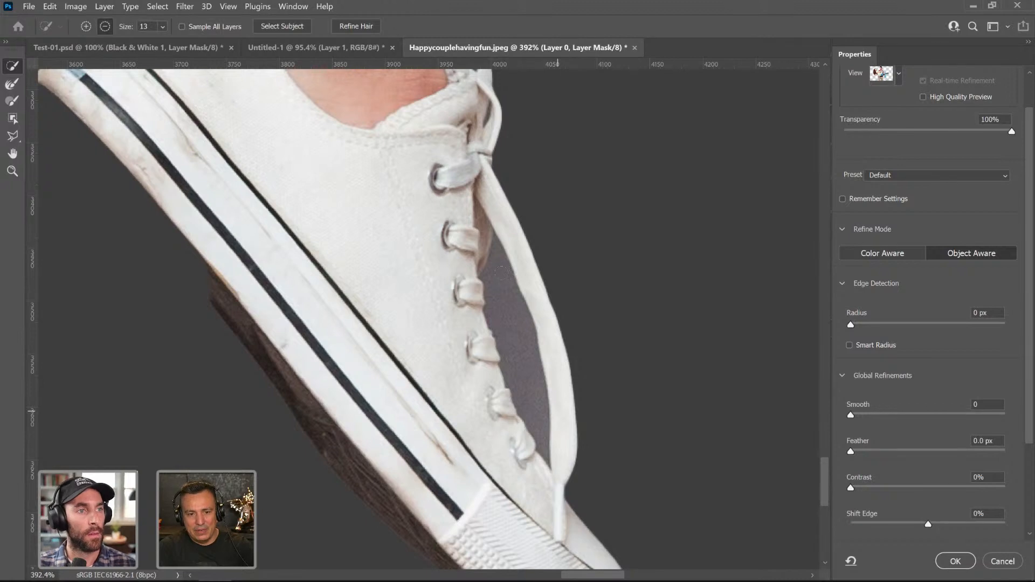
left_click_drag(497, 279, 518, 343)
left_click_drag(531, 402, 532, 429)
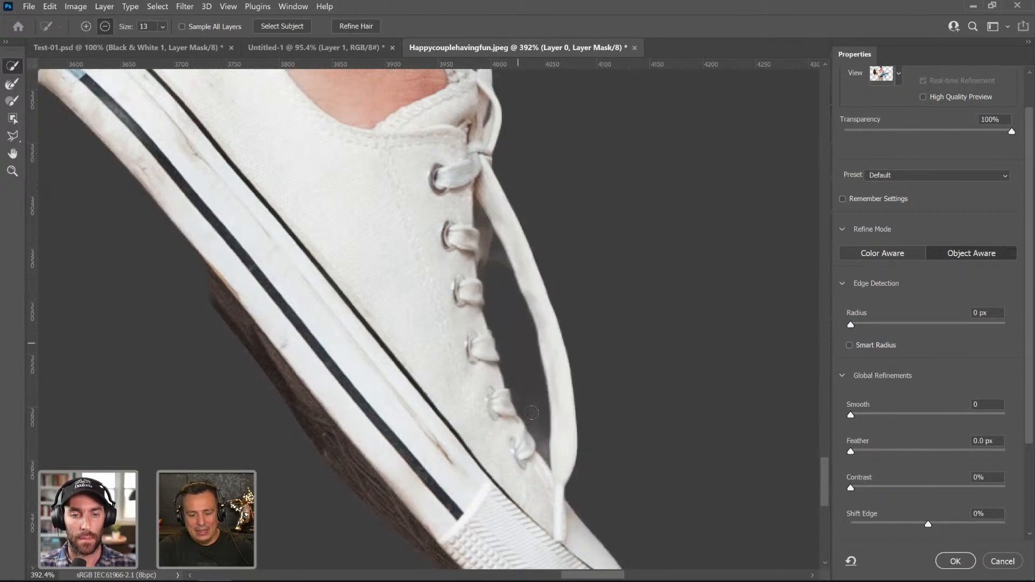
left_click_drag(498, 261, 499, 301)
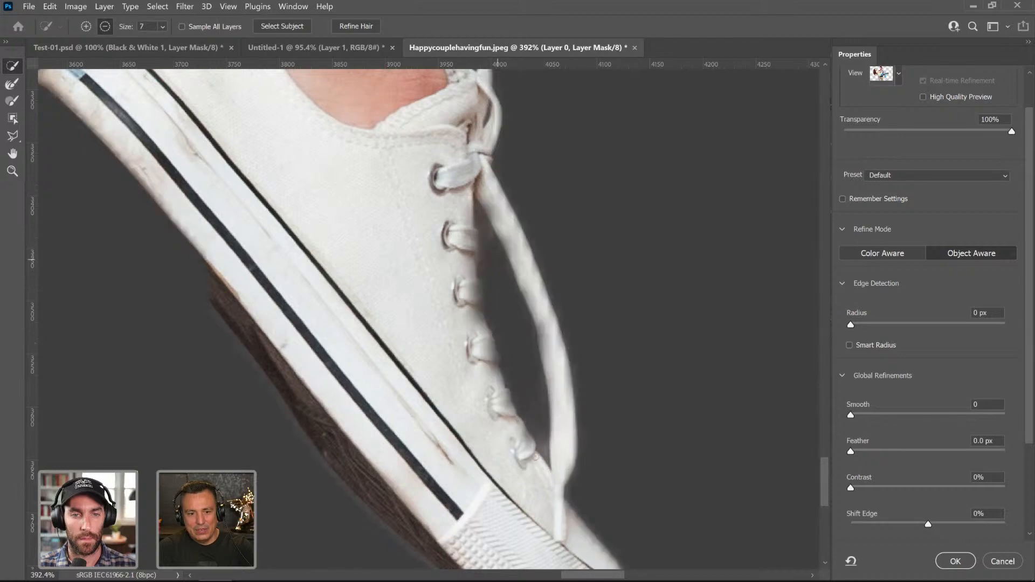
left_click_drag(542, 439, 528, 387)
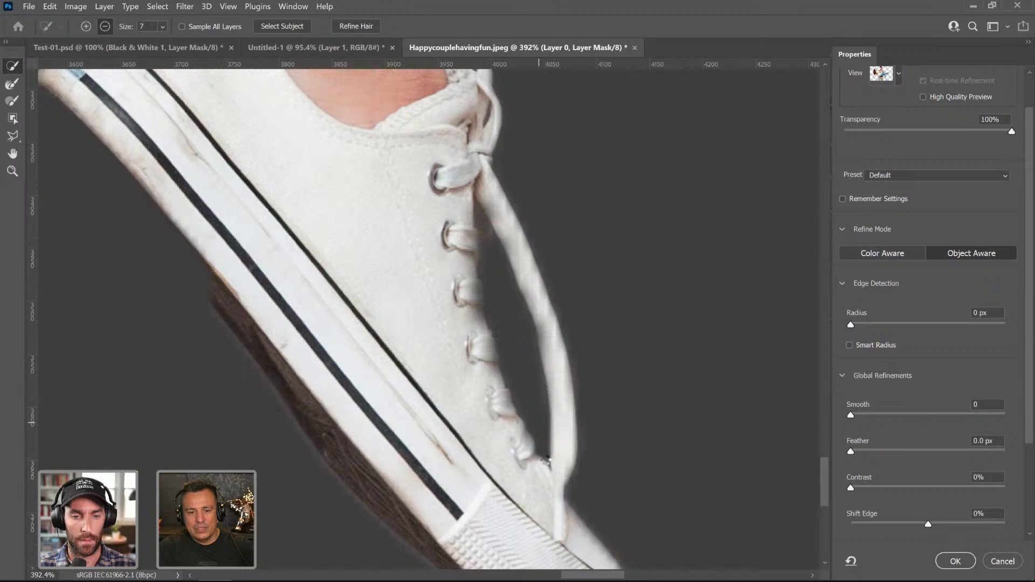
left_click_drag(546, 455, 545, 438)
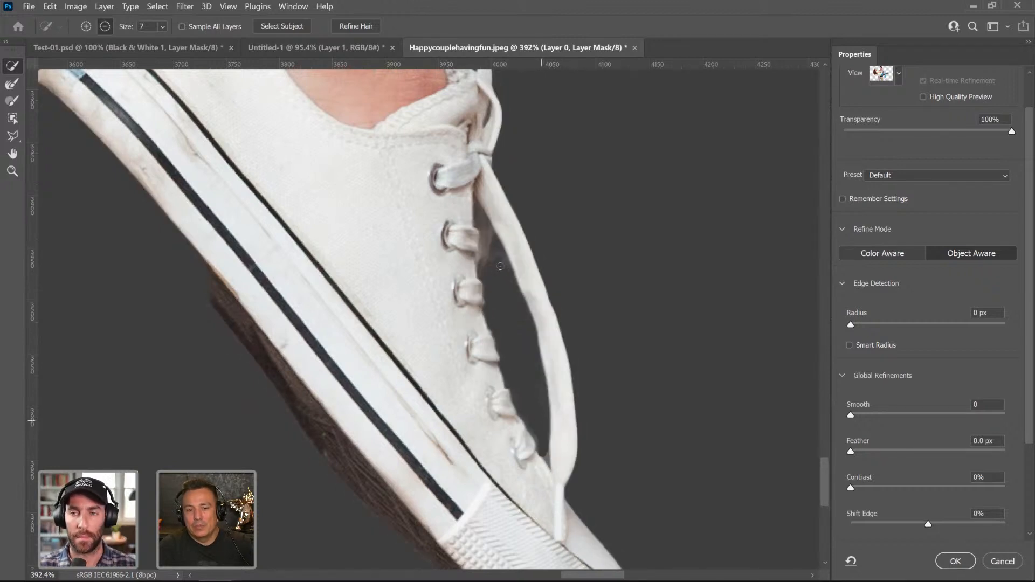
left_click_drag(492, 260, 506, 251)
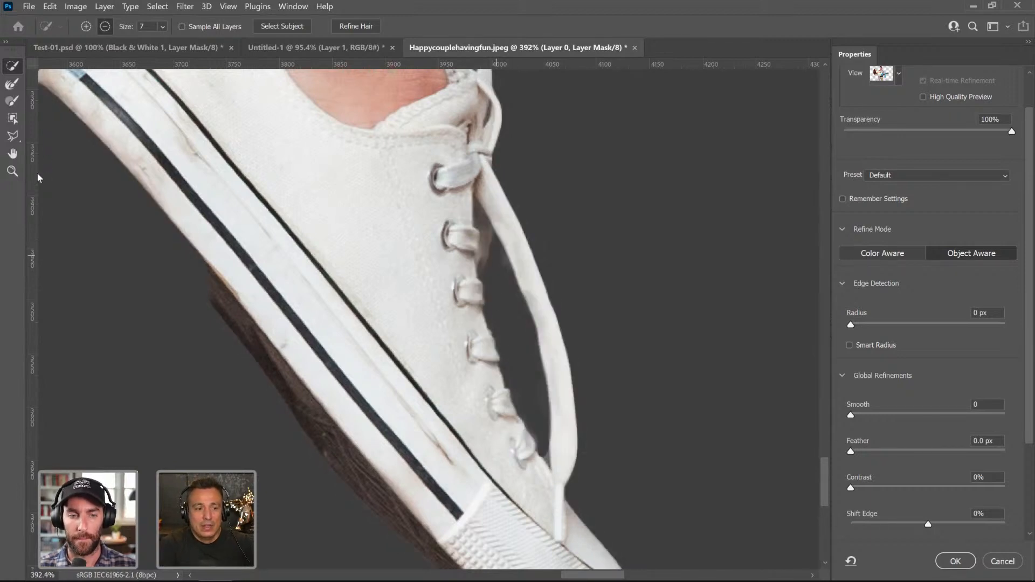
double_click(12, 155)
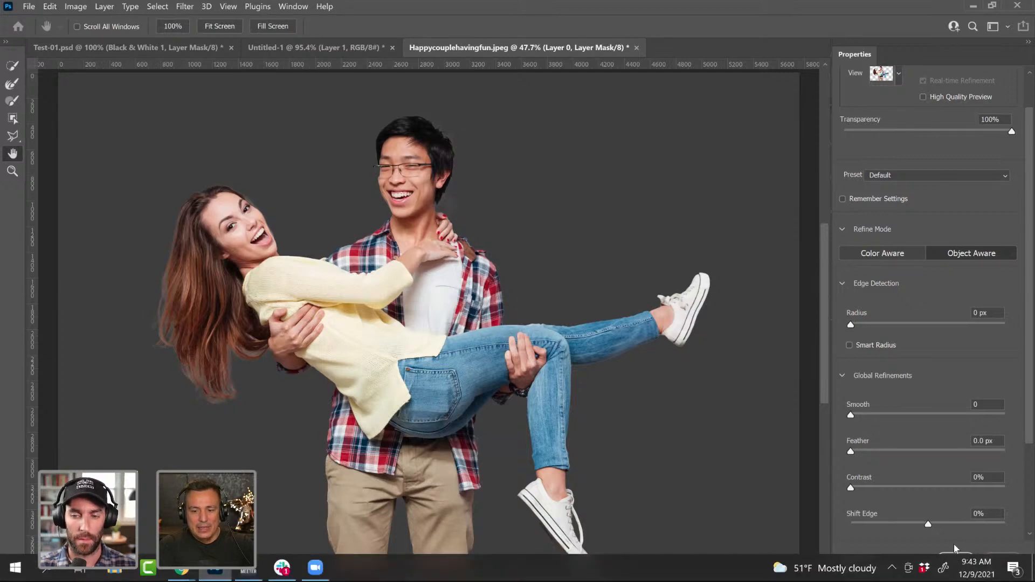
- Apply the refined mask and rename Layer 0 to 'Couple'
left_click(953, 560)
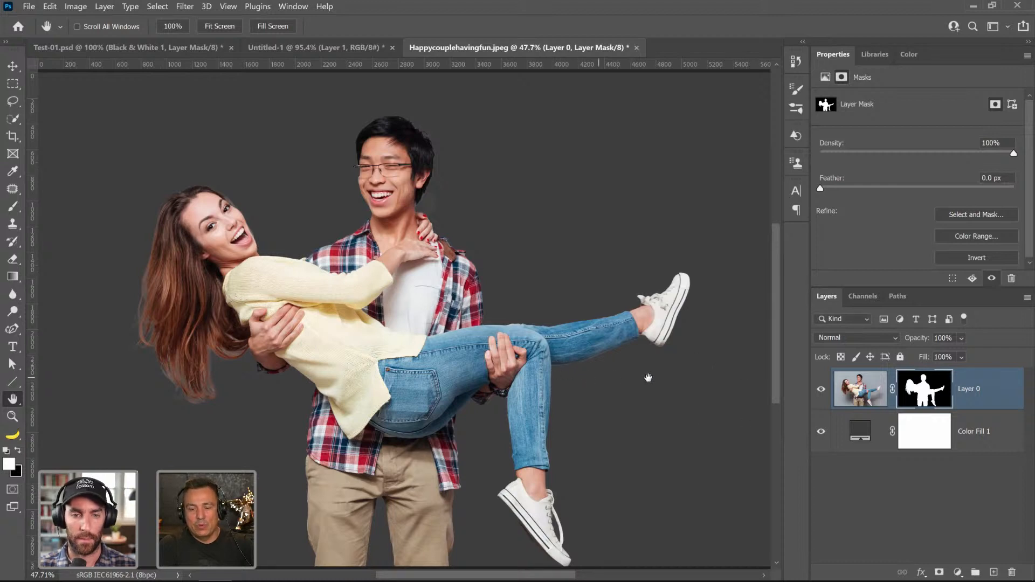
left_click(360, 50)
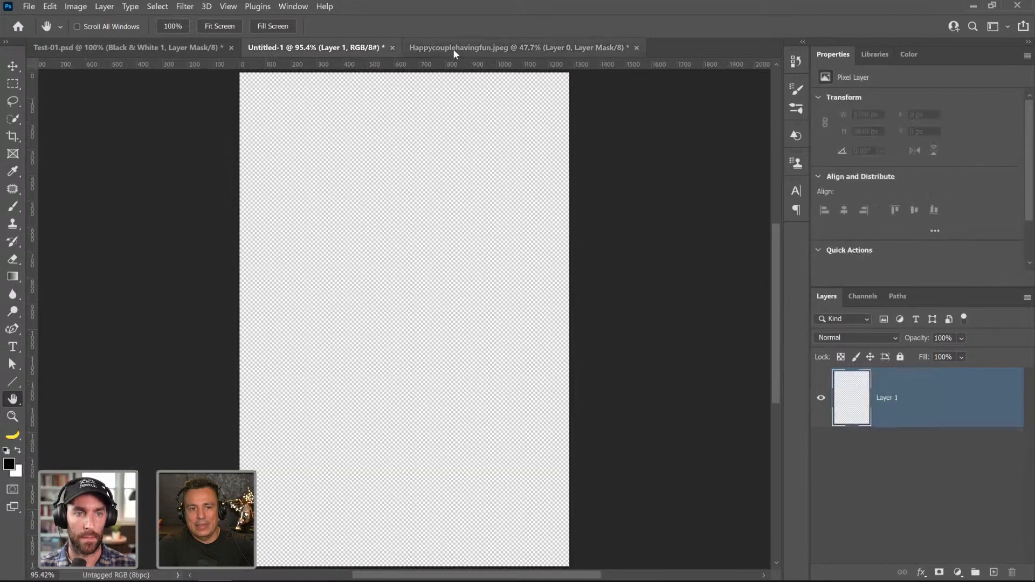
left_click(453, 49)
left_click(16, 412)
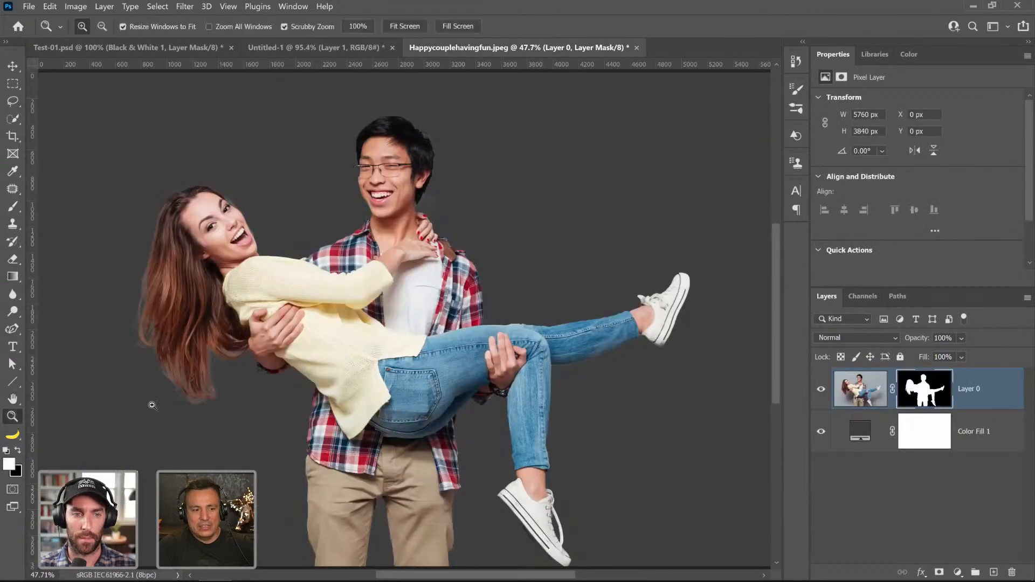
double_click(975, 390)
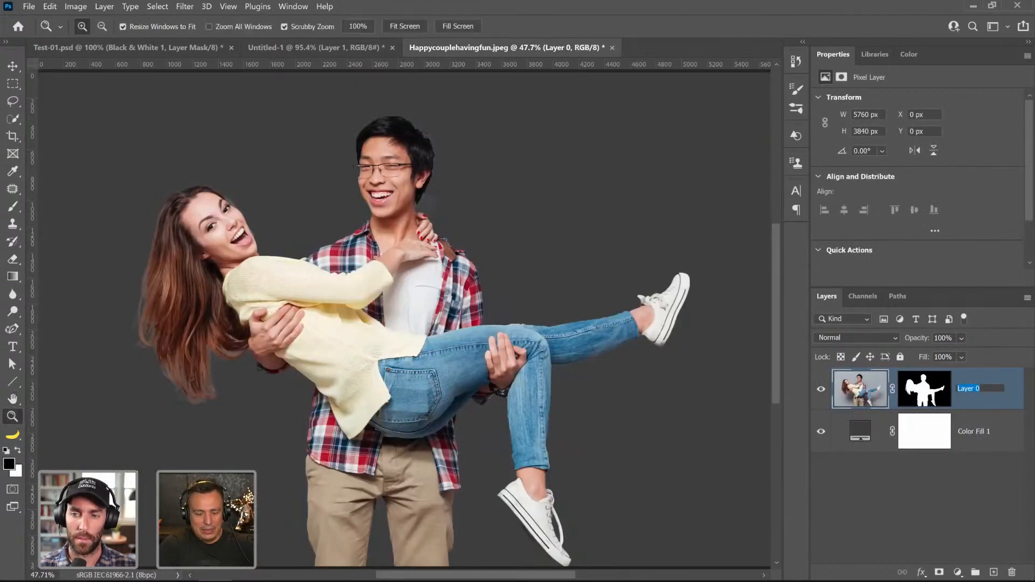
type("Couple")
key("Return")
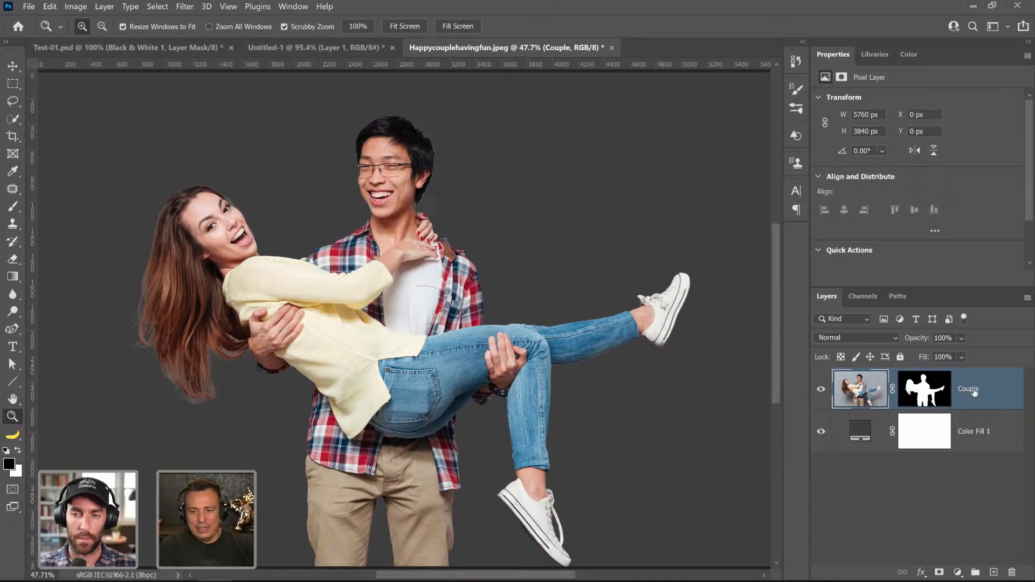
- Convert the Couple layer to a smart object
right_click(997, 402)
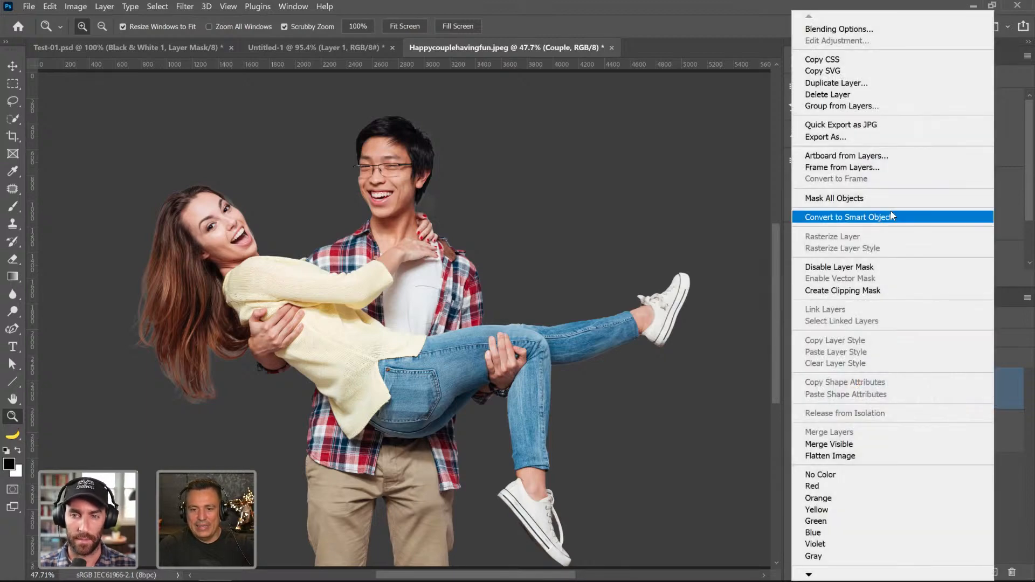
left_click(849, 217)
left_click(821, 392)
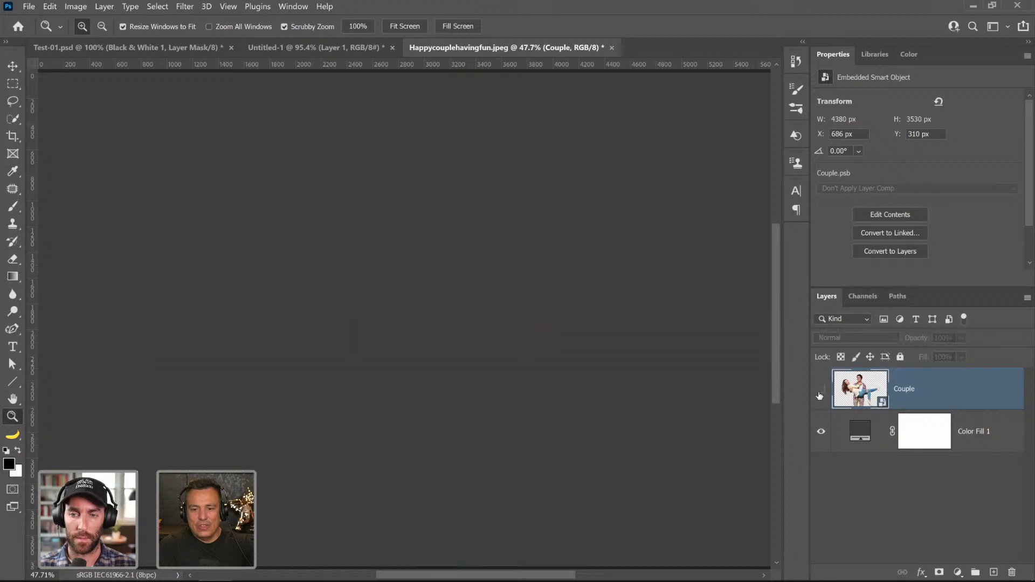
left_click(821, 392)
- Drag the Couple smart object into Untitled-1 and position it on the canvas
left_click(13, 66)
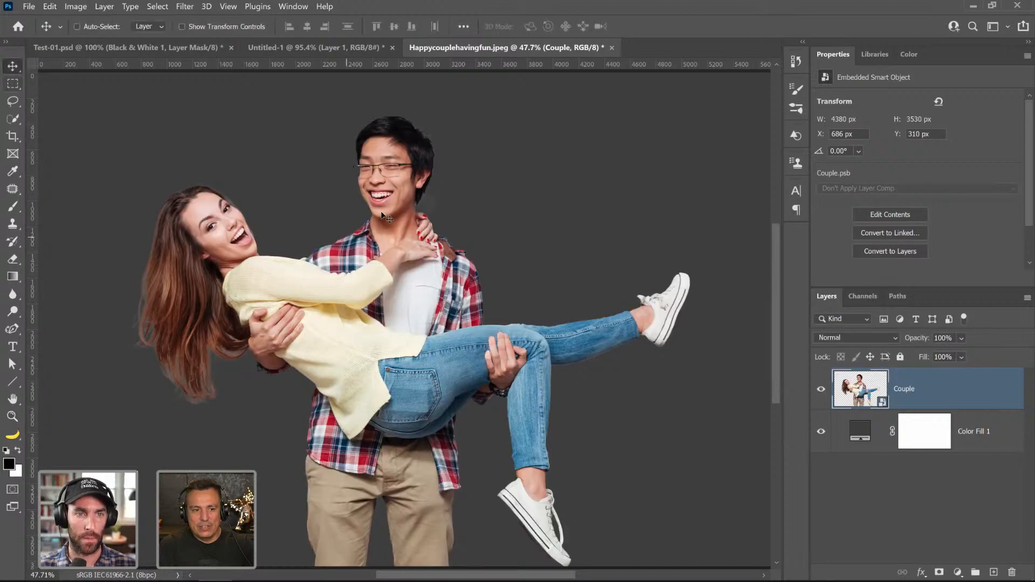
left_click_drag(387, 217, 426, 321)
left_click_drag(370, 286, 426, 323)
key("super")
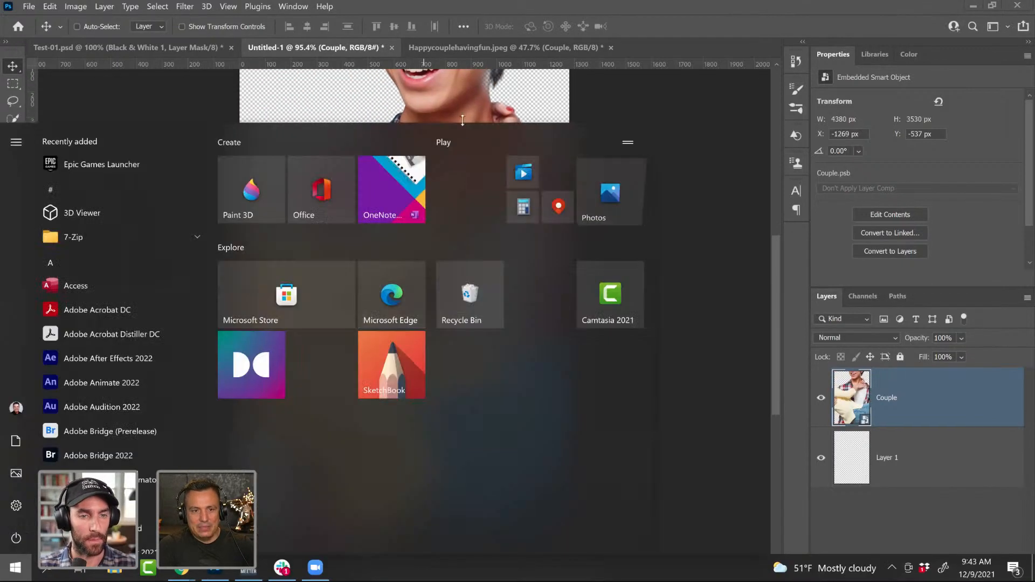
key("super")
left_click_drag(473, 134, 436, 308)
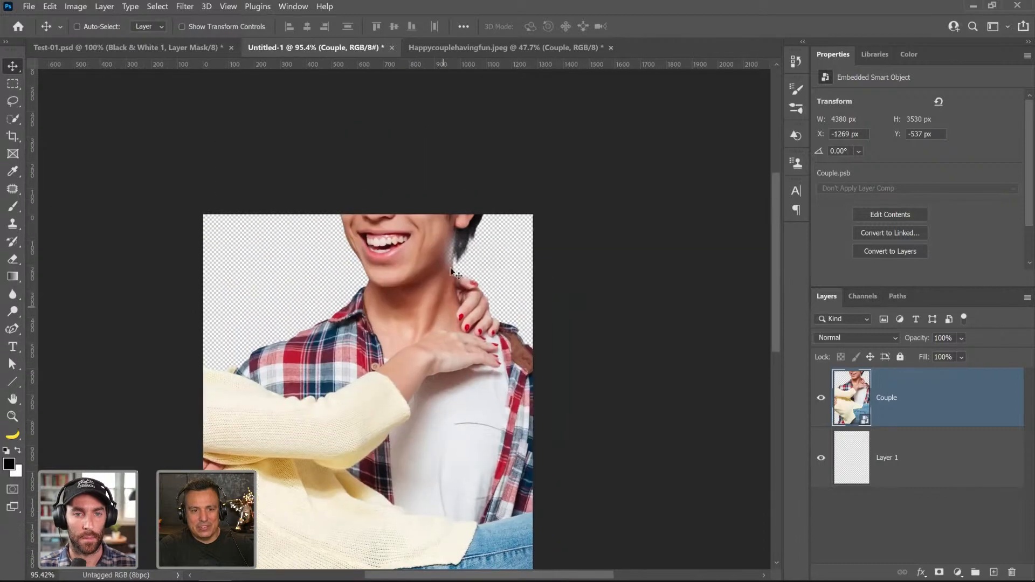
- Free-transform the Couple layer down to about 124%, commit it, and fit the canvas on screen
left_click_drag(429, 270, 429, 274)
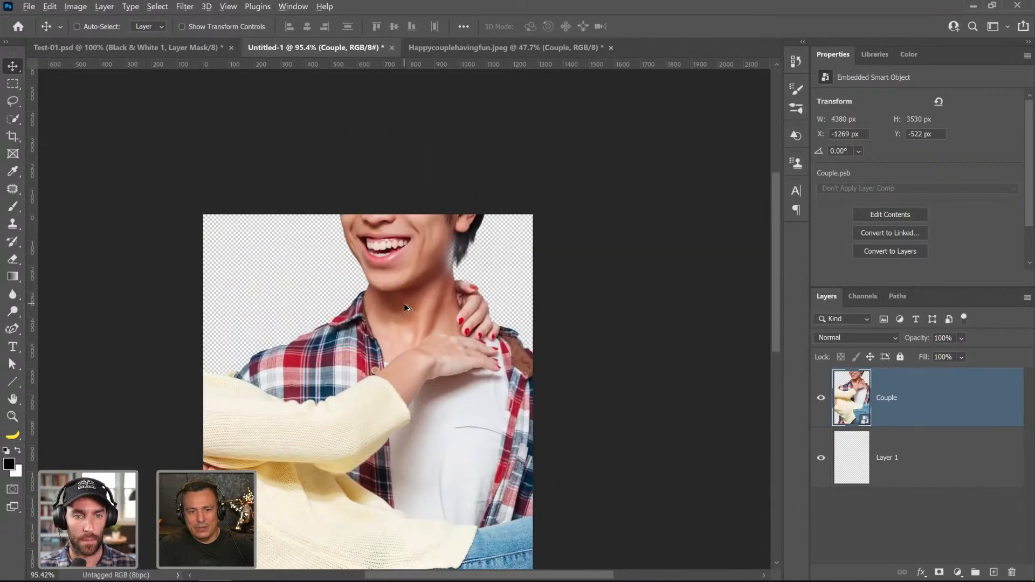
scroll(403, 303, "down", 7)
key("ctrl+t")
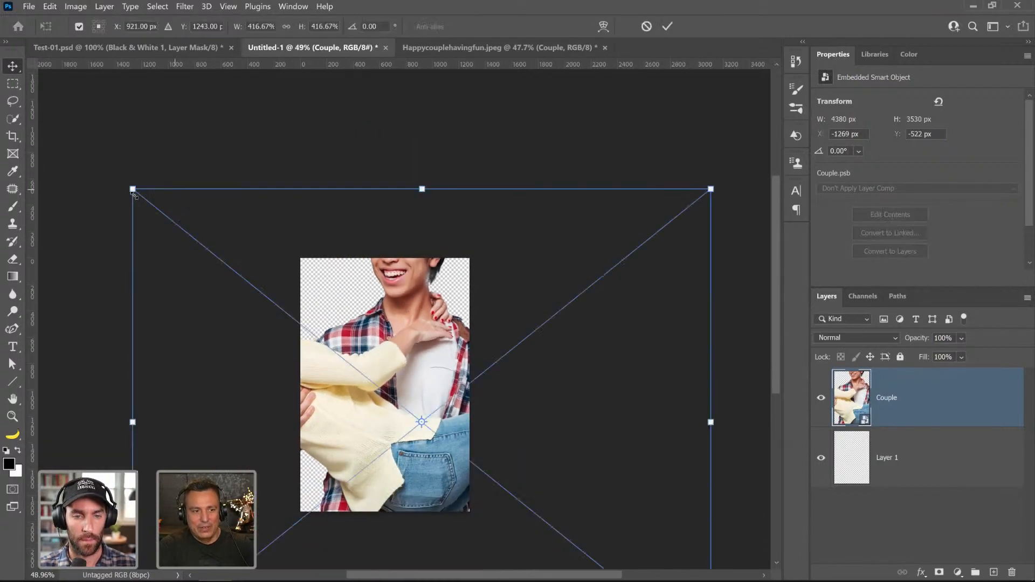
left_click_drag(162, 209, 331, 346)
left_click_drag(550, 526, 462, 473)
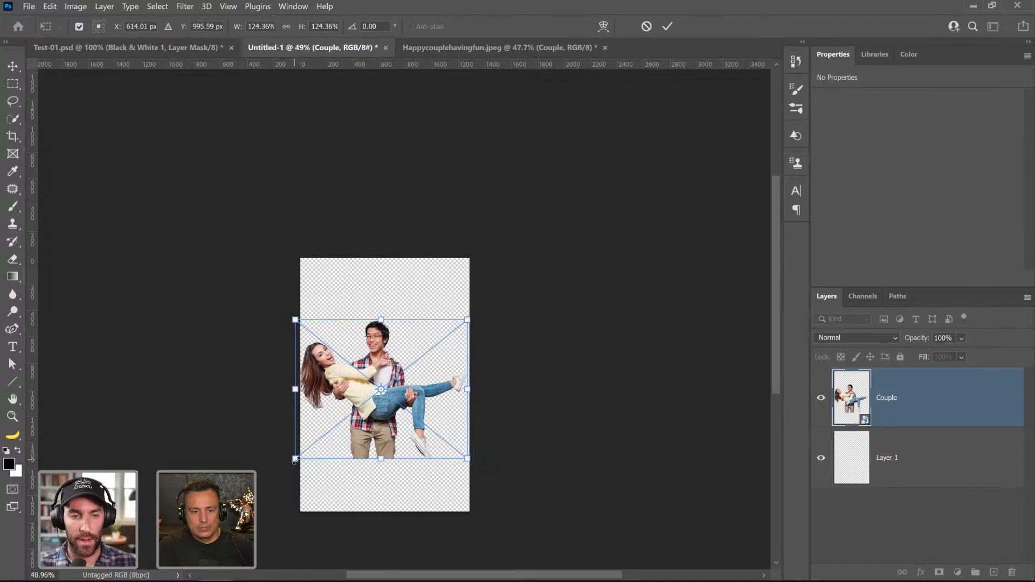
left_click_drag(295, 460, 296, 459)
key("Return")
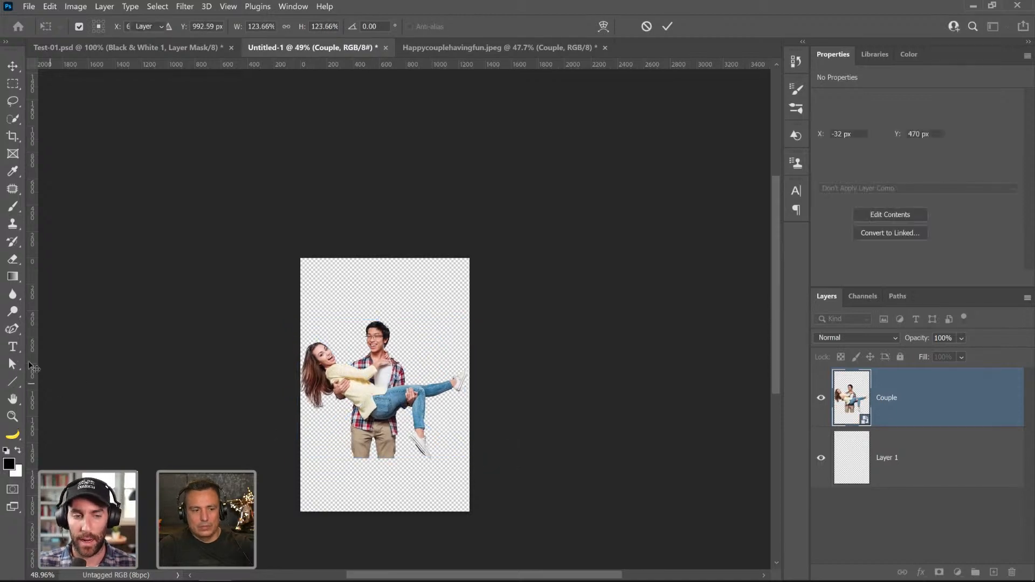
double_click(12, 399)
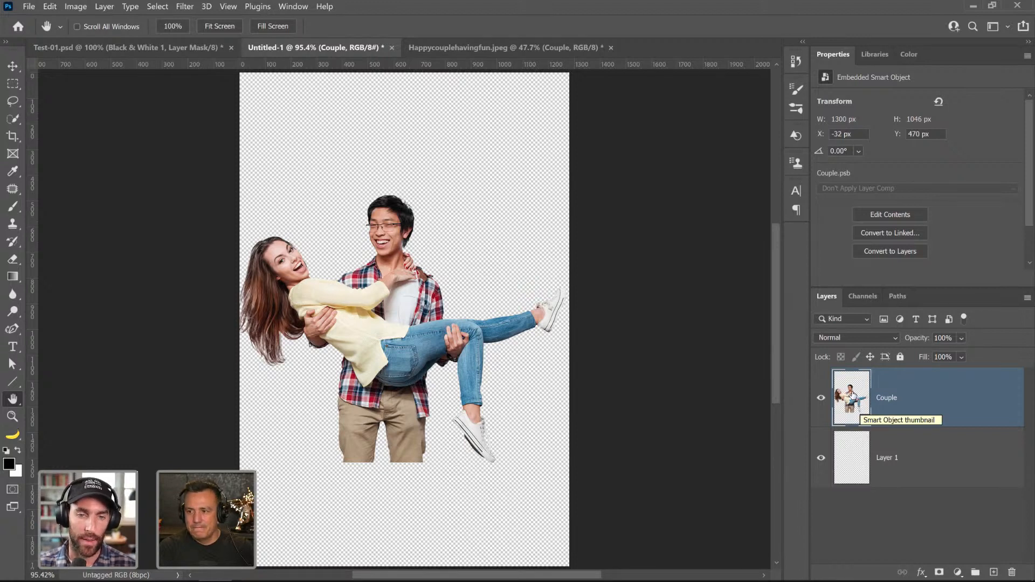
- Open the Couple smart object's contents as Couple.psb and zoom in on the man's face
double_click(852, 404)
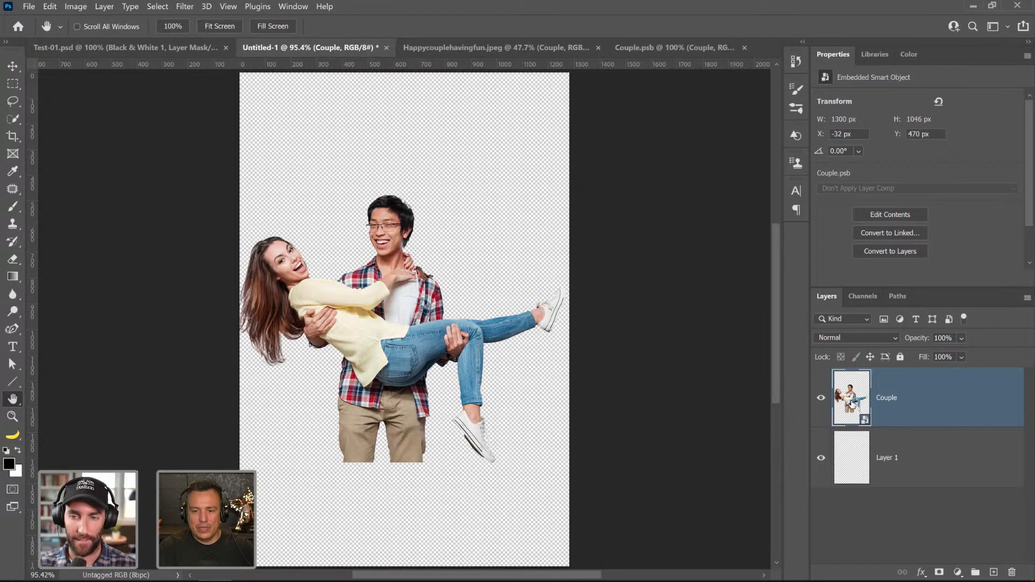
left_click(13, 416)
mouse_move(423, 168)
left_mouse_down()
mouse_move(471, 190)
mouse_move(647, 219)
left_mouse_up()
- Paint white on the Couple layer mask to restore the hair beside the man's ear
left_click(13, 206)
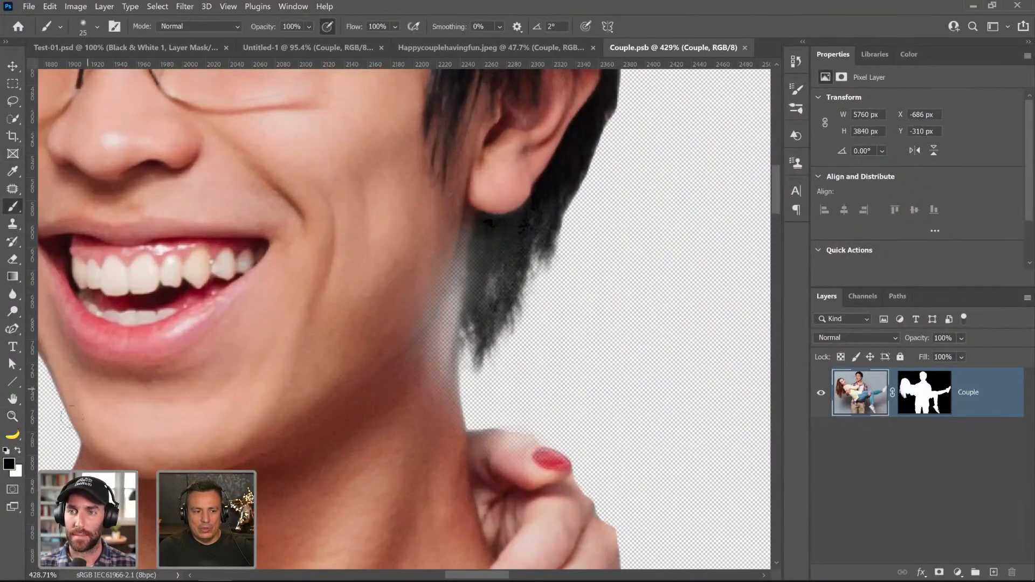
left_click(18, 450)
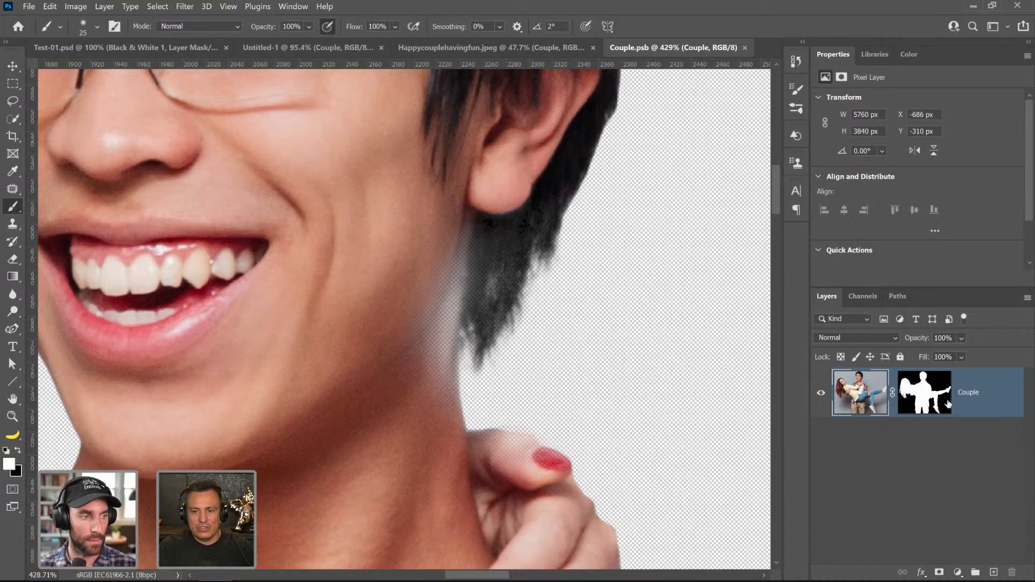
left_click(948, 403)
mouse_move(436, 280)
left_mouse_down()
mouse_move(487, 225)
mouse_move(473, 262)
mouse_move(531, 199)
mouse_move(482, 297)
mouse_move(459, 297)
mouse_move(500, 288)
mouse_move(549, 171)
mouse_move(476, 318)
mouse_move(481, 287)
mouse_move(498, 287)
mouse_move(449, 323)
mouse_move(439, 419)
mouse_move(448, 344)
mouse_move(448, 404)
mouse_move(439, 328)
mouse_move(430, 379)
mouse_move(407, 344)
left_mouse_up()
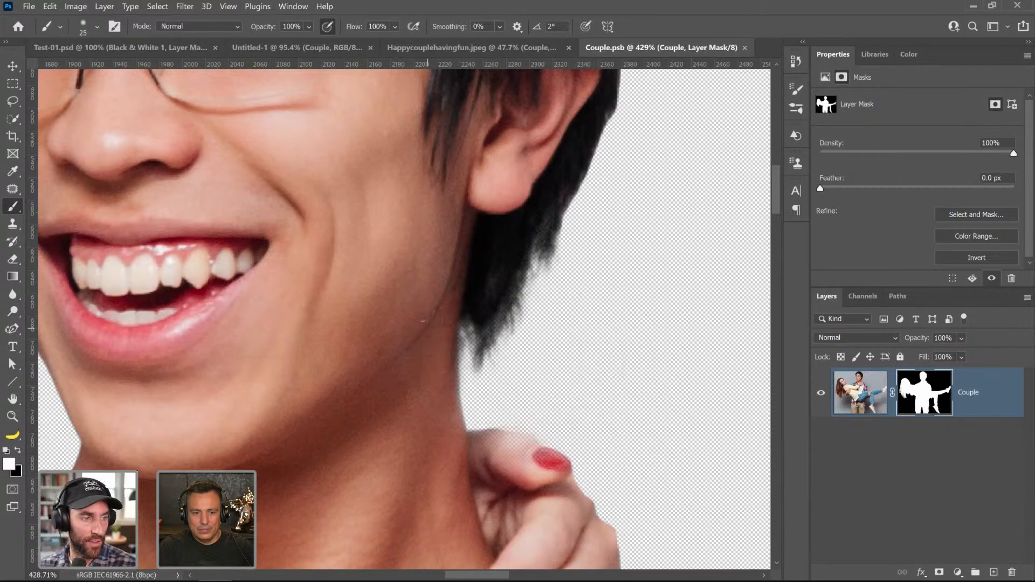
double_click(12, 399)
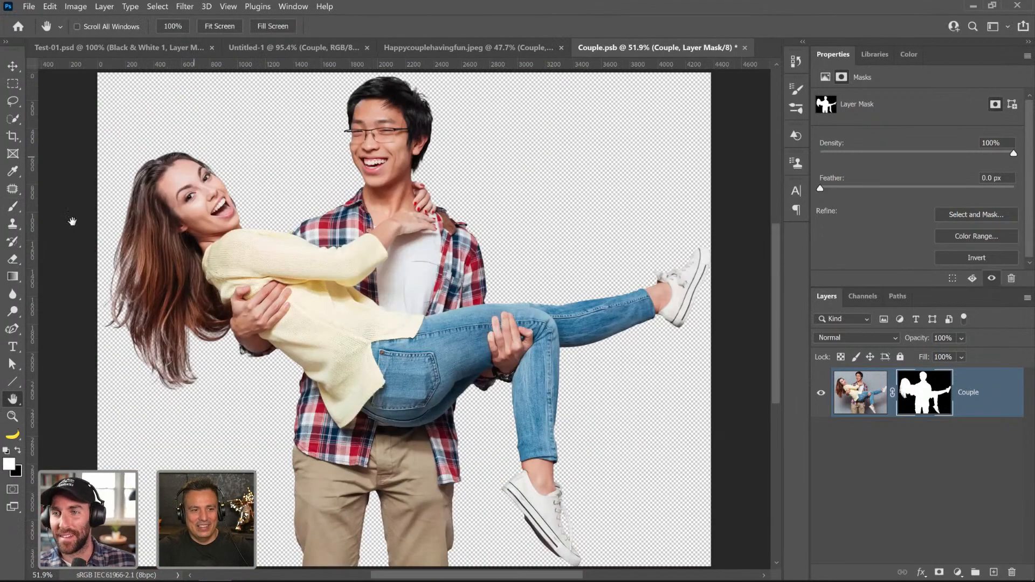
left_click(14, 208)
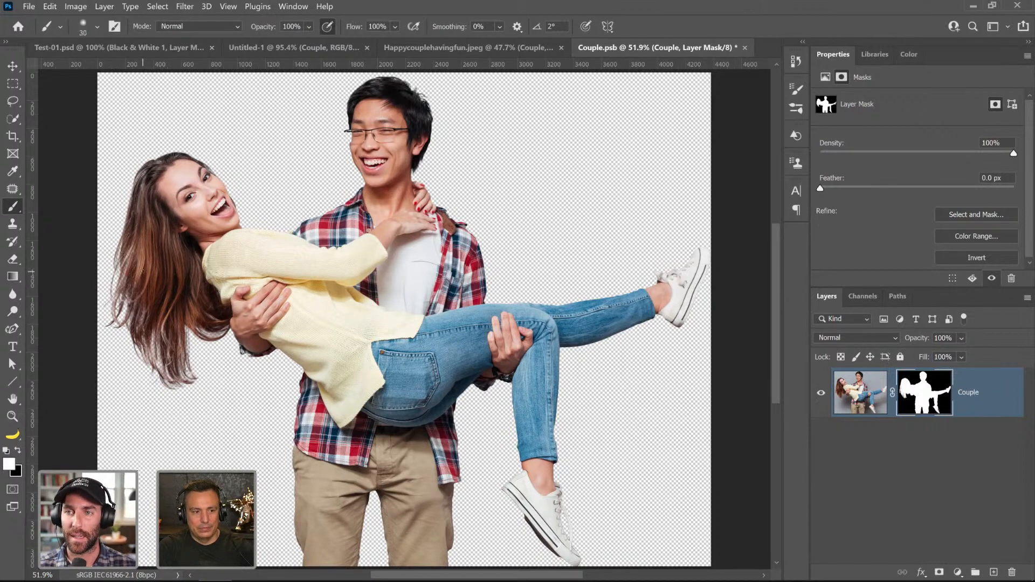
key("bracketright")
key("bracketright")
key("bracketright")
key("bracketright")
key("bracketright")
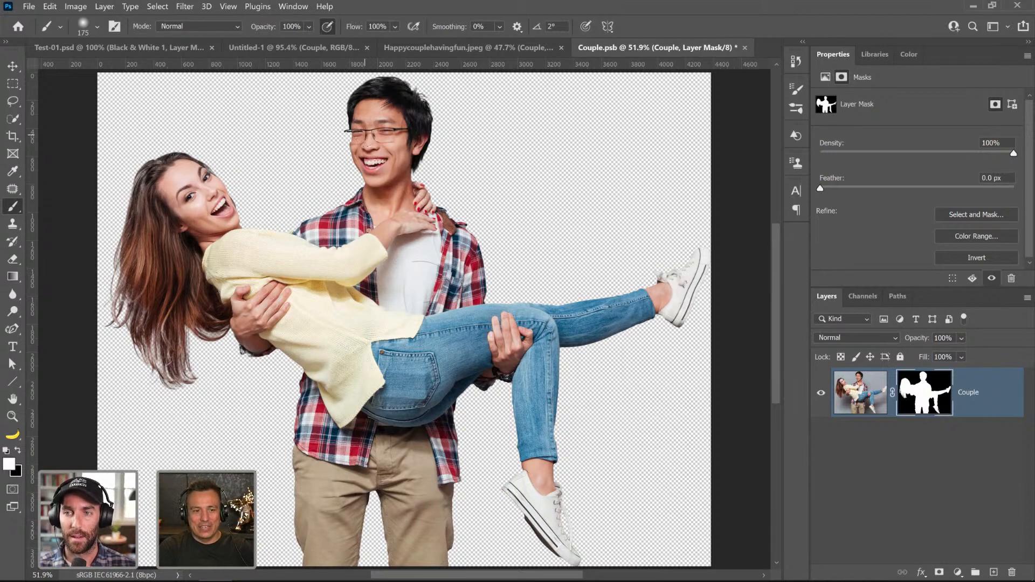
- Zoom into the glasses corner and lower the mask Density to 50% to see the lens
left_click(12, 418)
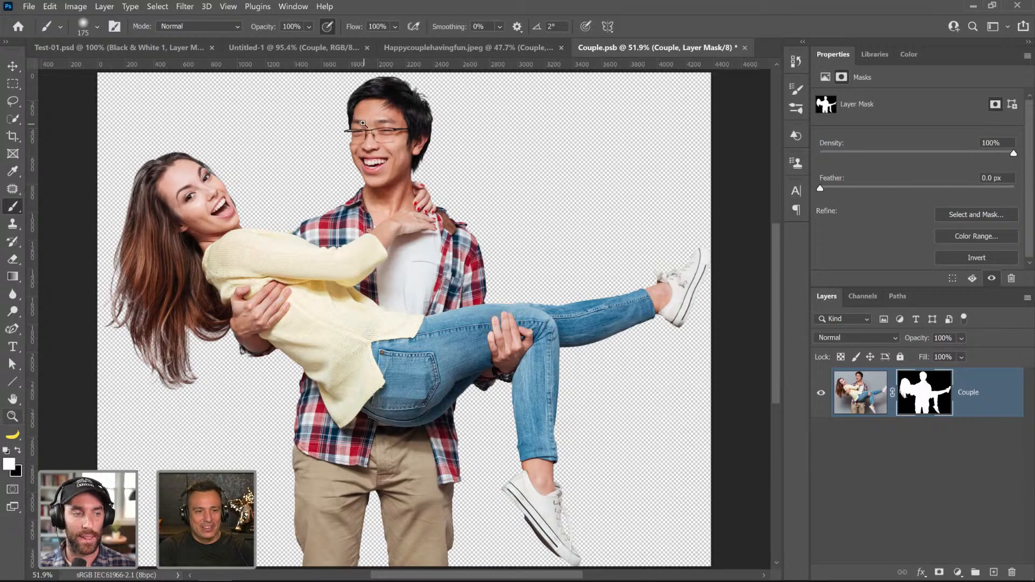
left_click(342, 124)
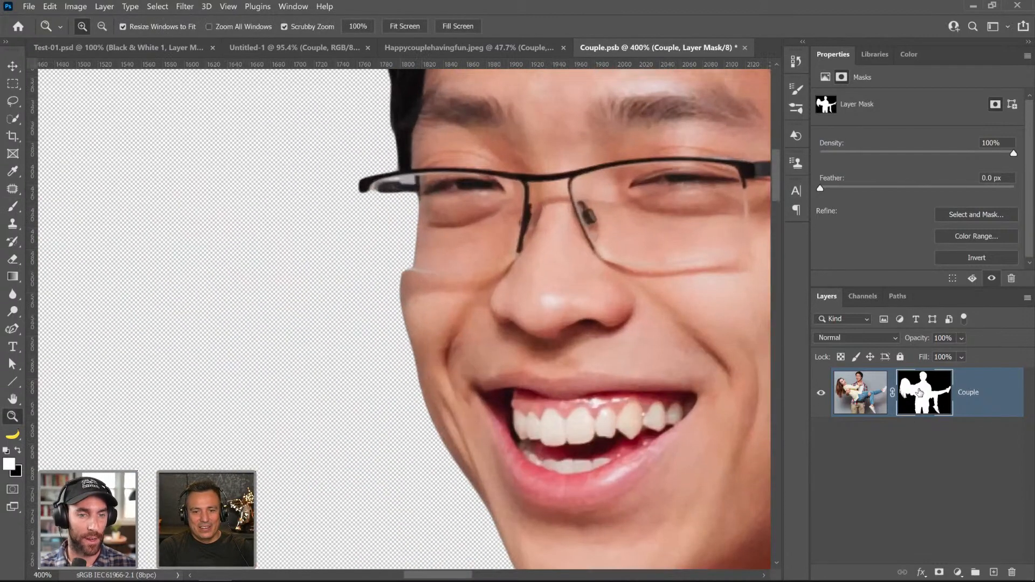
left_click(919, 392, "shift")
left_click(920, 393, "shift")
left_click(919, 392, "shift")
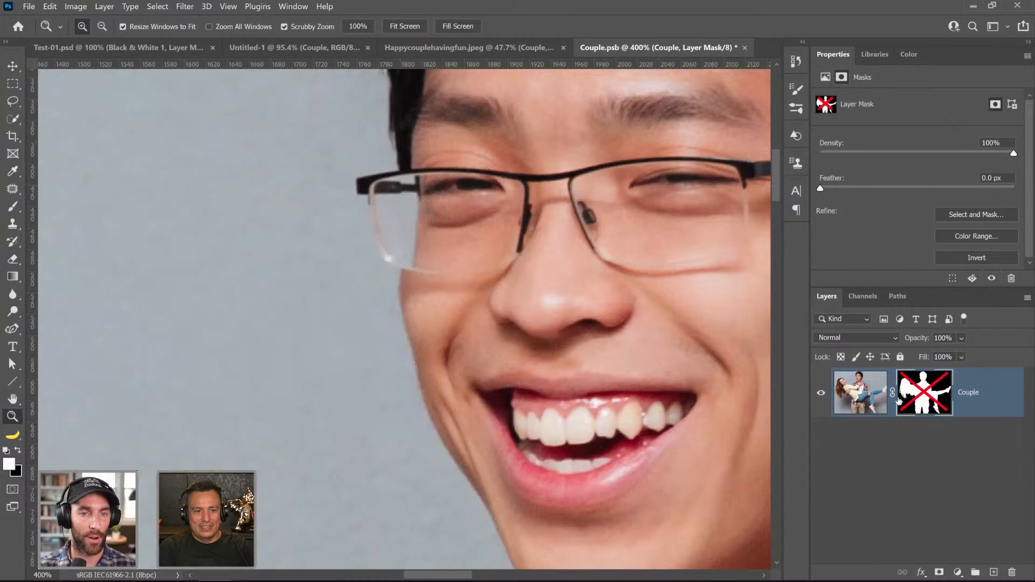
left_click_drag(360, 178, 410, 179)
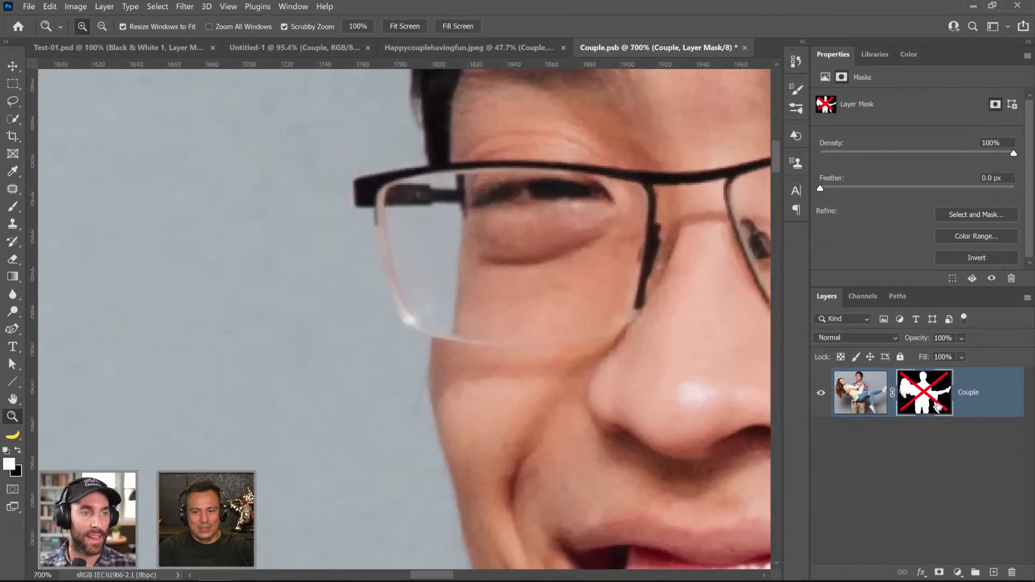
left_click(925, 392, "shift")
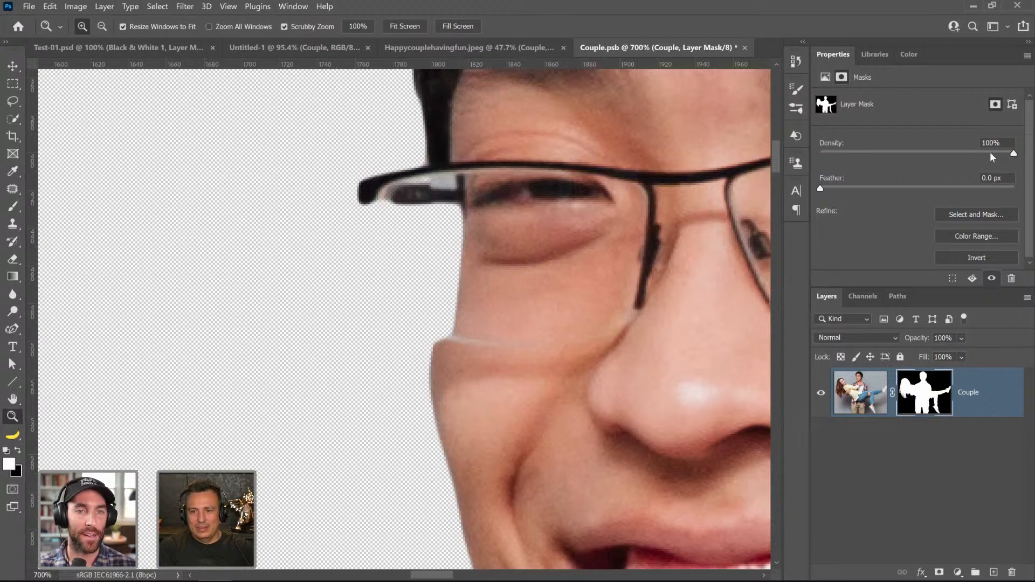
left_click_drag(992, 157, 939, 162)
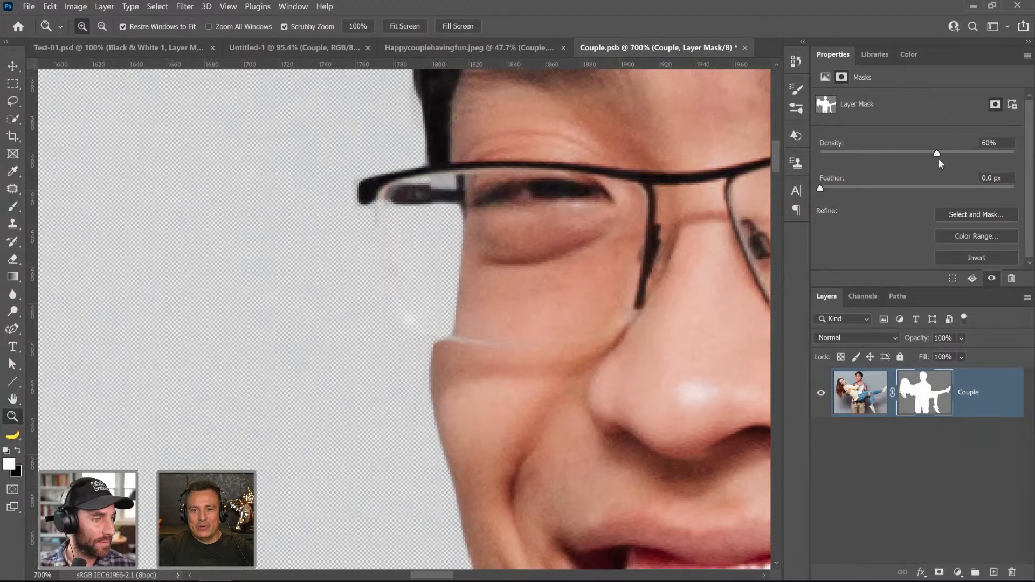
left_click(1012, 155)
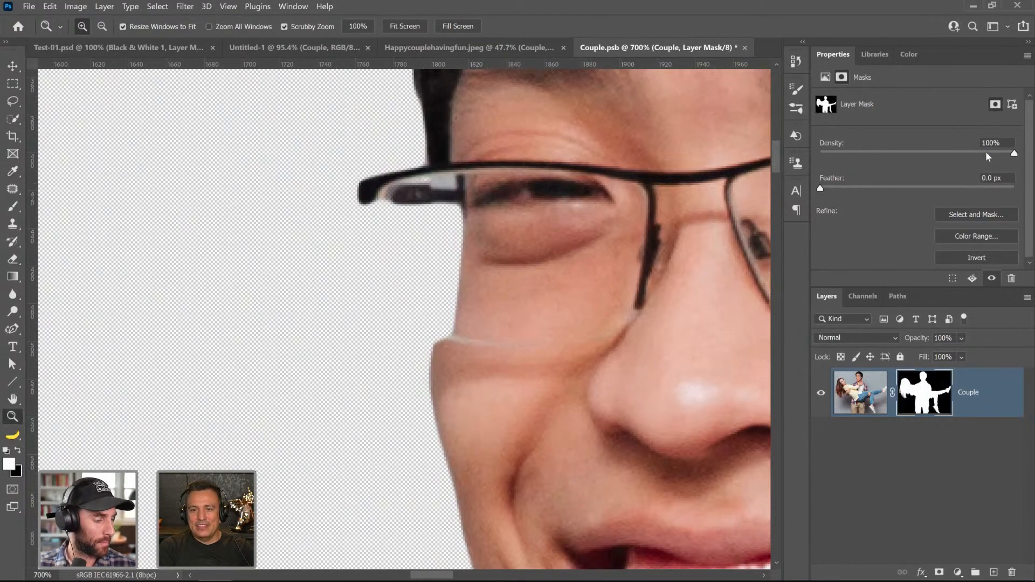
left_click_drag(986, 152, 918, 155)
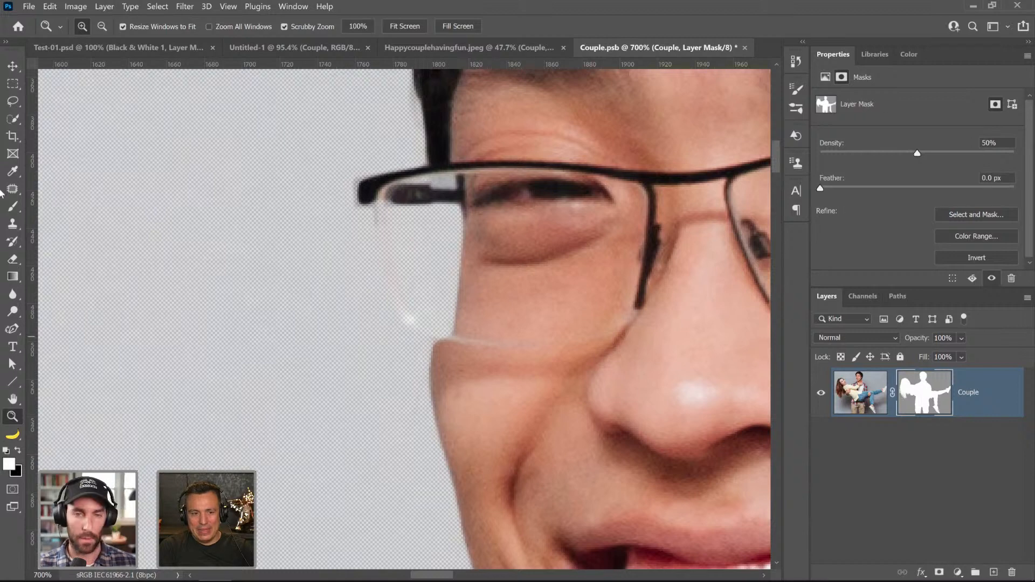
- Paint white with a small brush along the lens rim toward the nose to restore it
key("b")
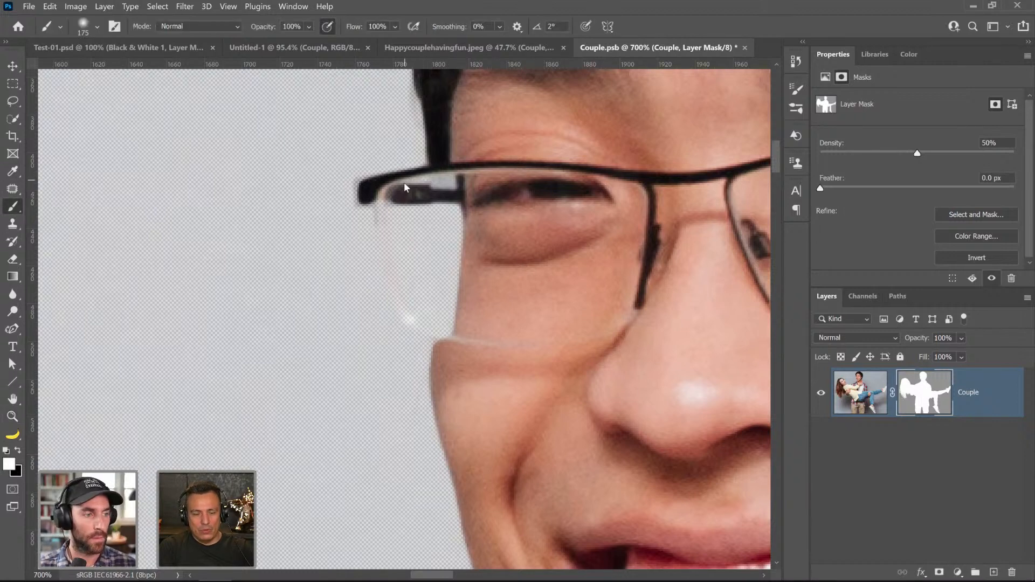
key("bracketleft")
key("bracketleft")
key("bracketleft")
key("bracketleft")
key("bracketleft")
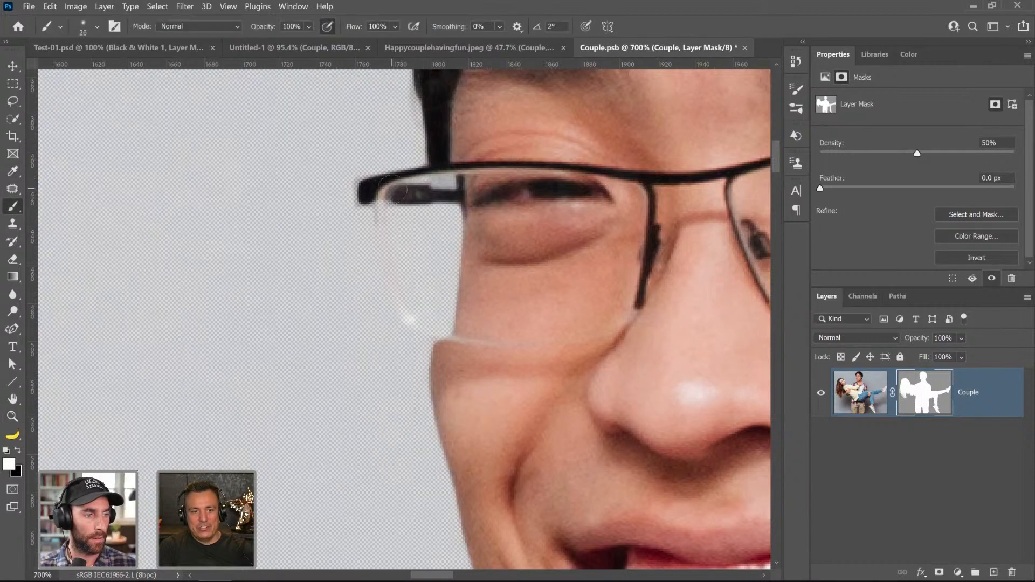
left_click_drag(386, 194, 402, 194)
key("bracketleft")
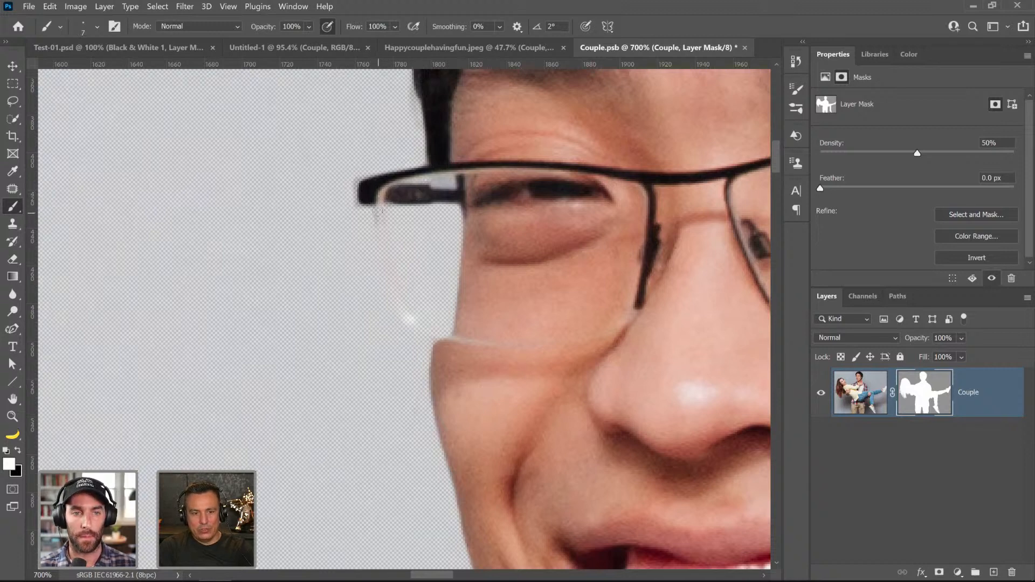
left_click_drag(378, 204, 383, 240)
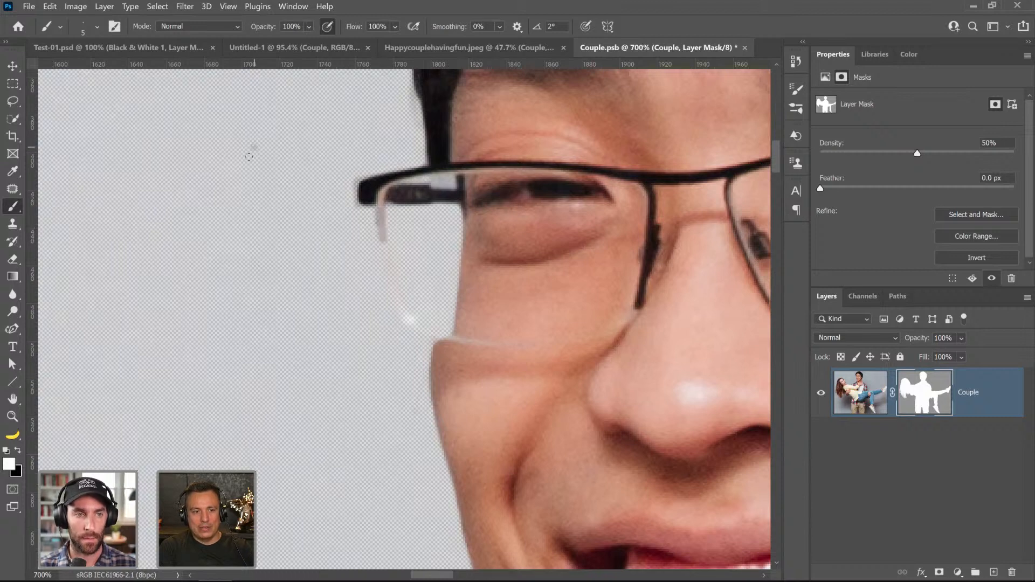
left_click(135, 478, "shift")
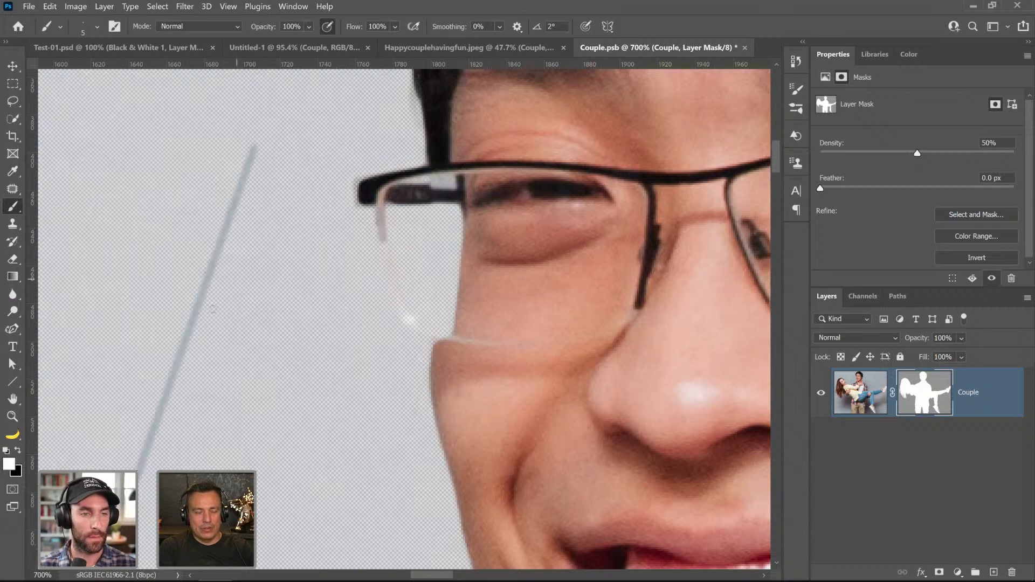
key("ctrl+z")
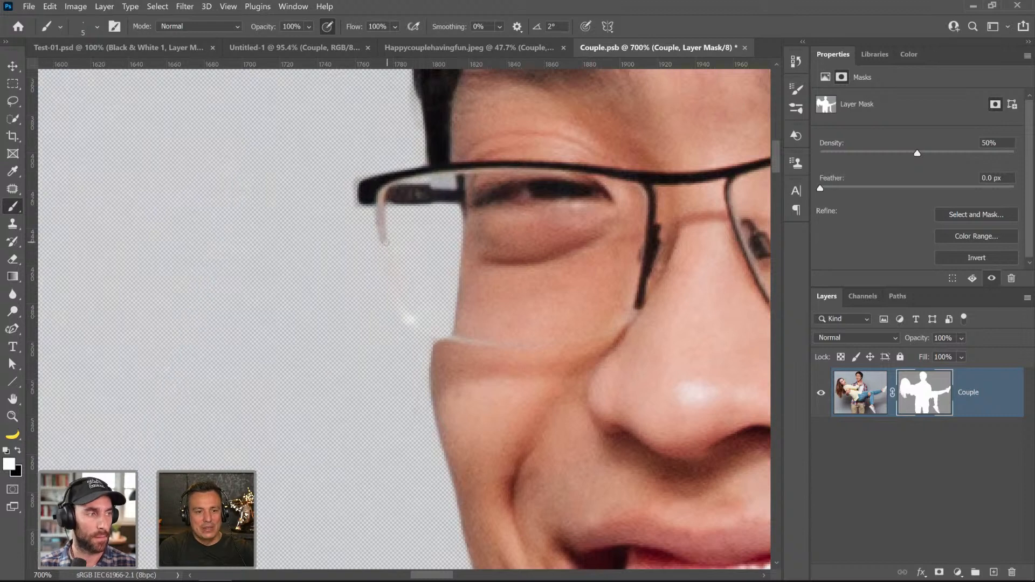
left_click(389, 266, "shift")
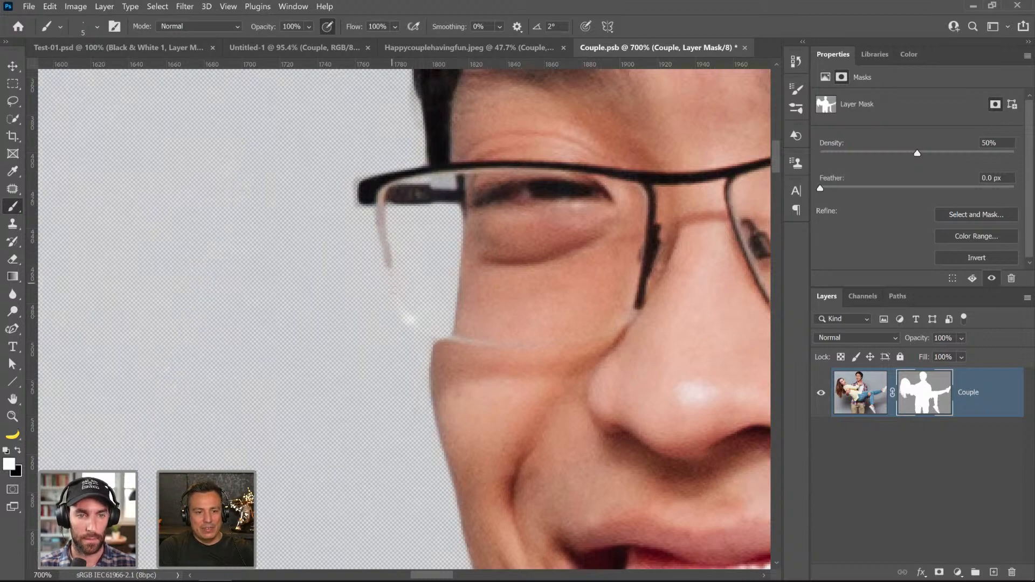
left_click(397, 292, "shift")
left_click(403, 311, "shift")
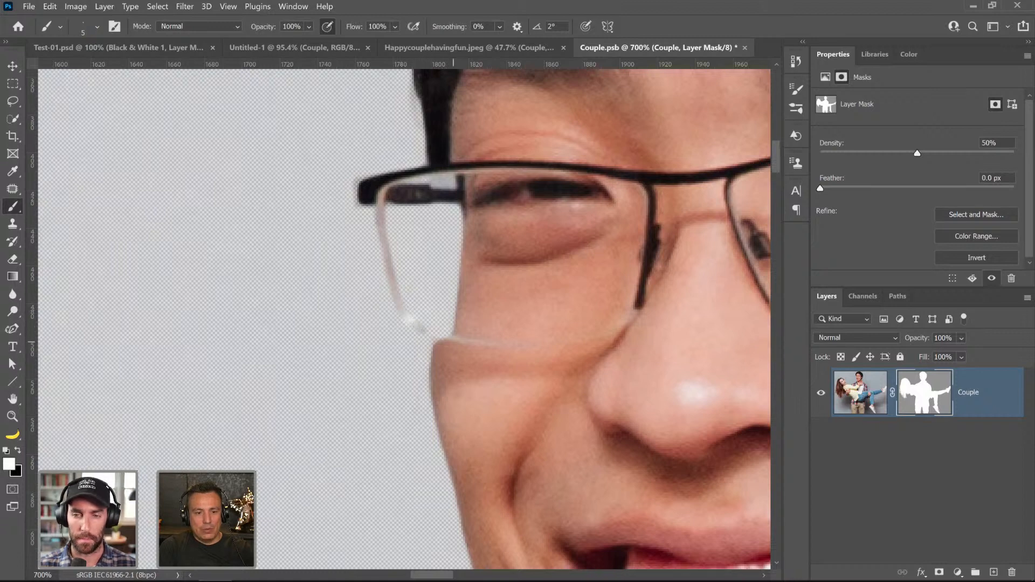
left_click(462, 340, "shift")
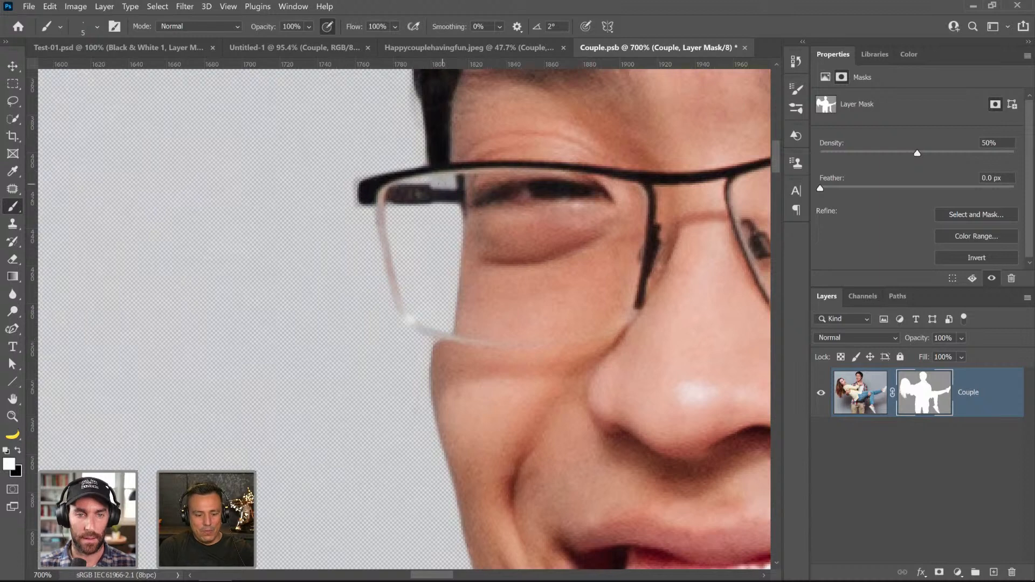
- Reset mask Density to 100%, save and close Couple.psb, and hide the Couple layer
key("x")
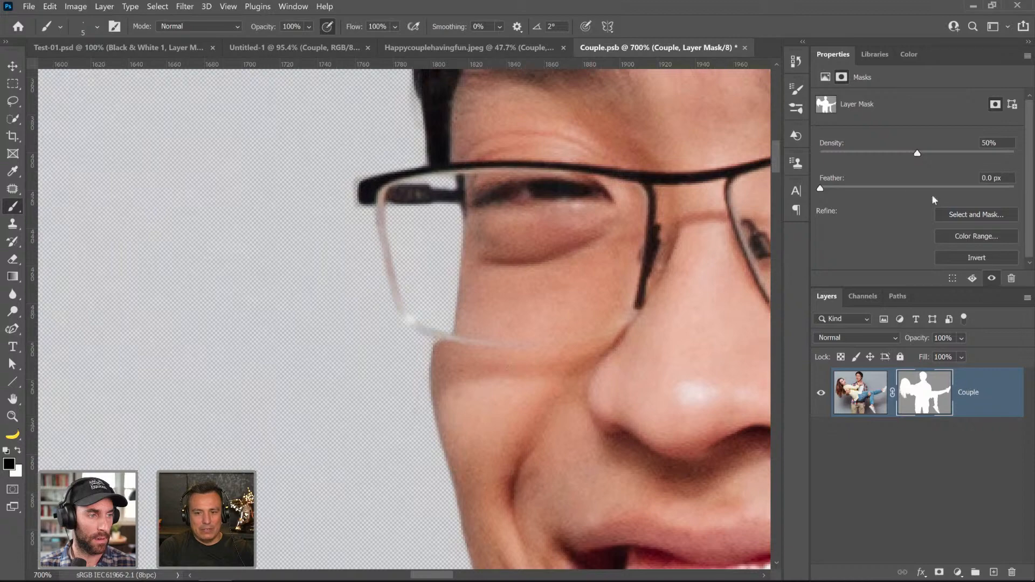
left_click_drag(917, 153, 1025, 156)
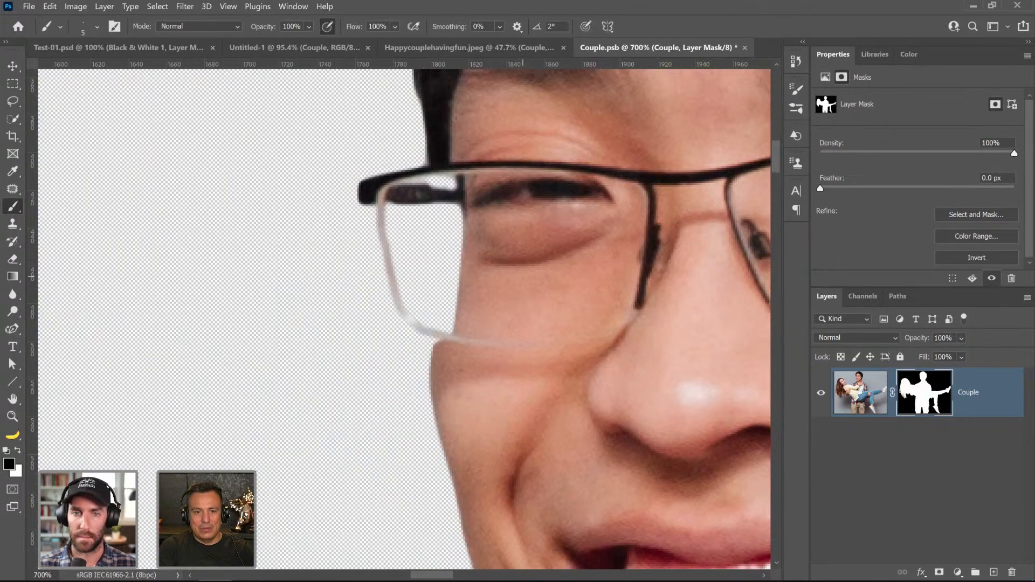
double_click(14, 404)
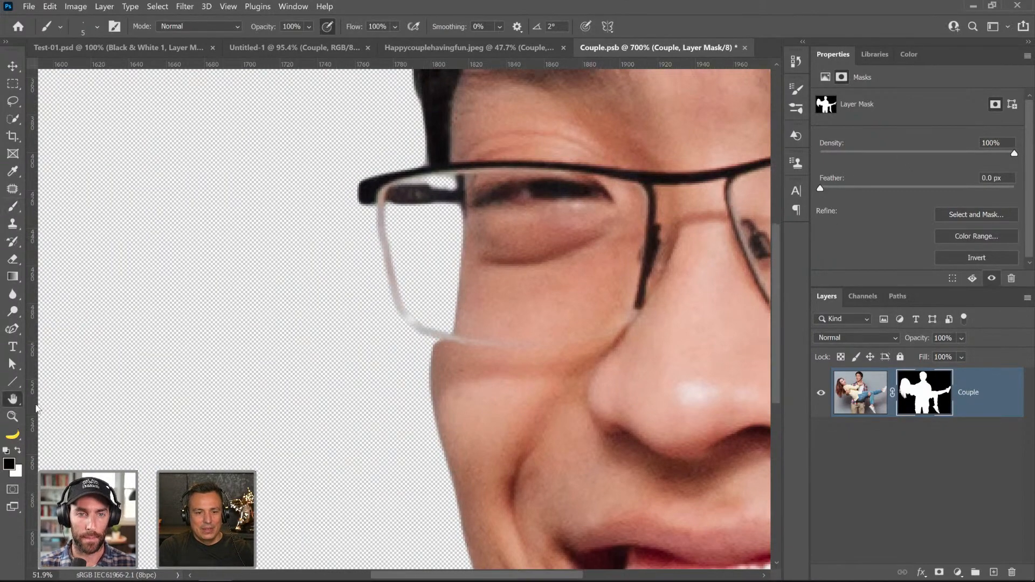
left_click(746, 48)
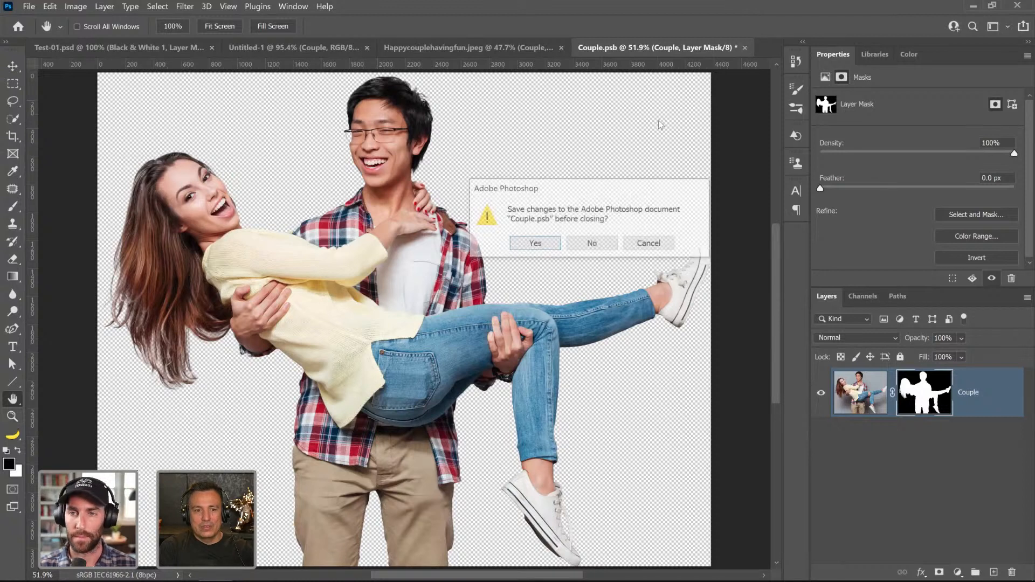
left_click(535, 243)
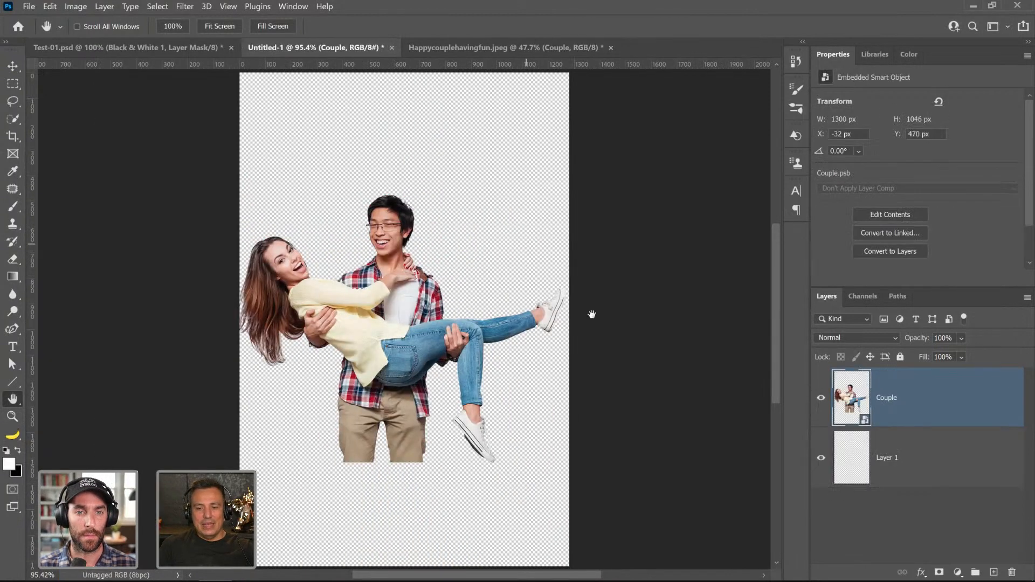
left_click(820, 398)
- Place the rough blue ocean library graphic into Untitled-1 above Layer 1
left_click(866, 57)
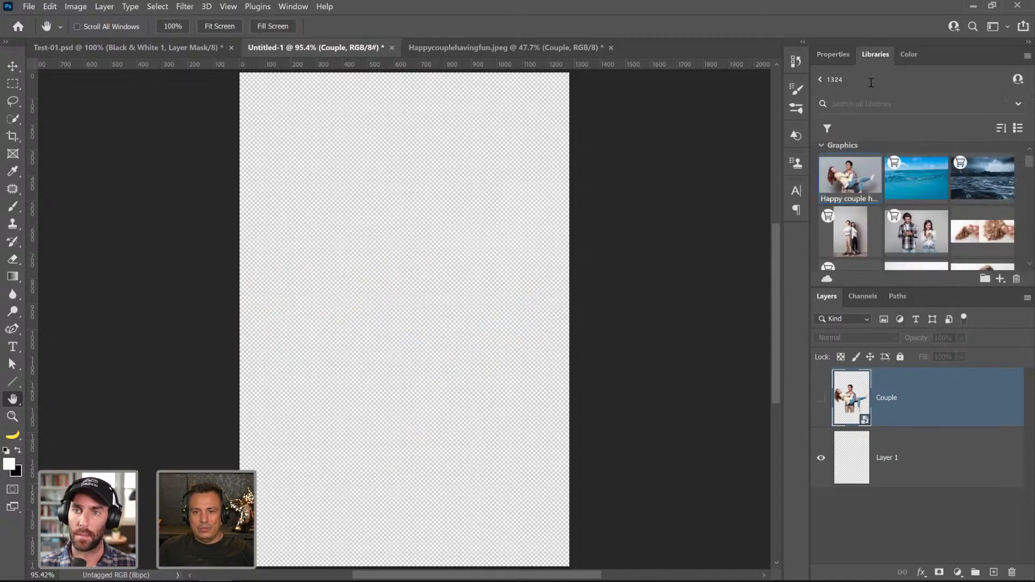
left_click_drag(971, 193, 897, 470)
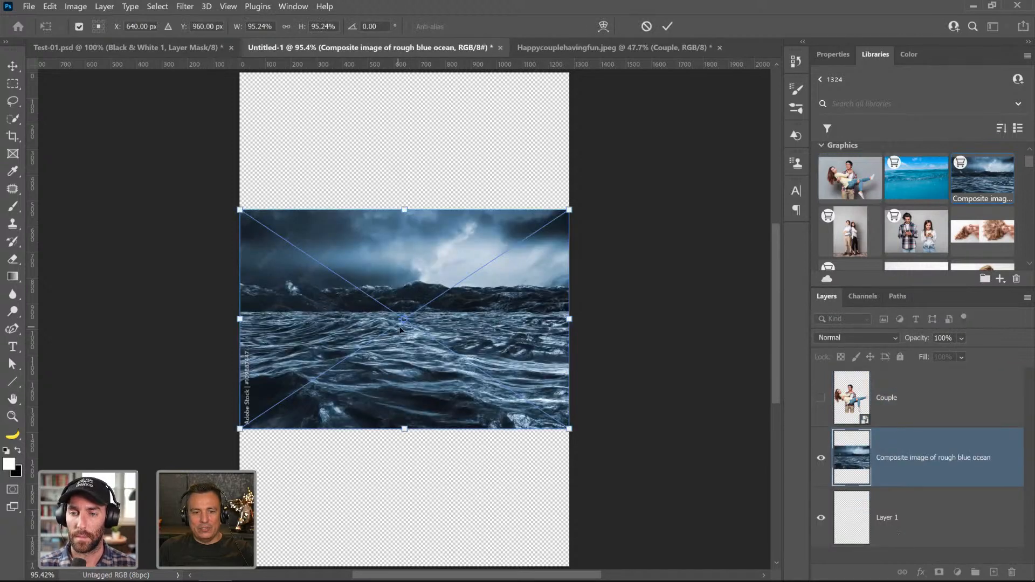
key("Return")
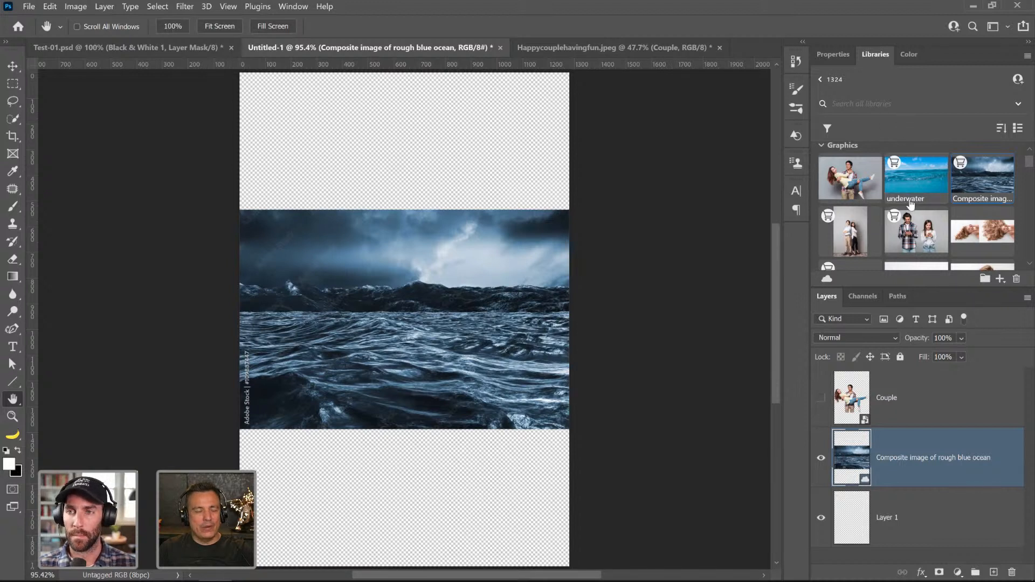
- Go to the Adobe Stock home page in Chrome
key("m")
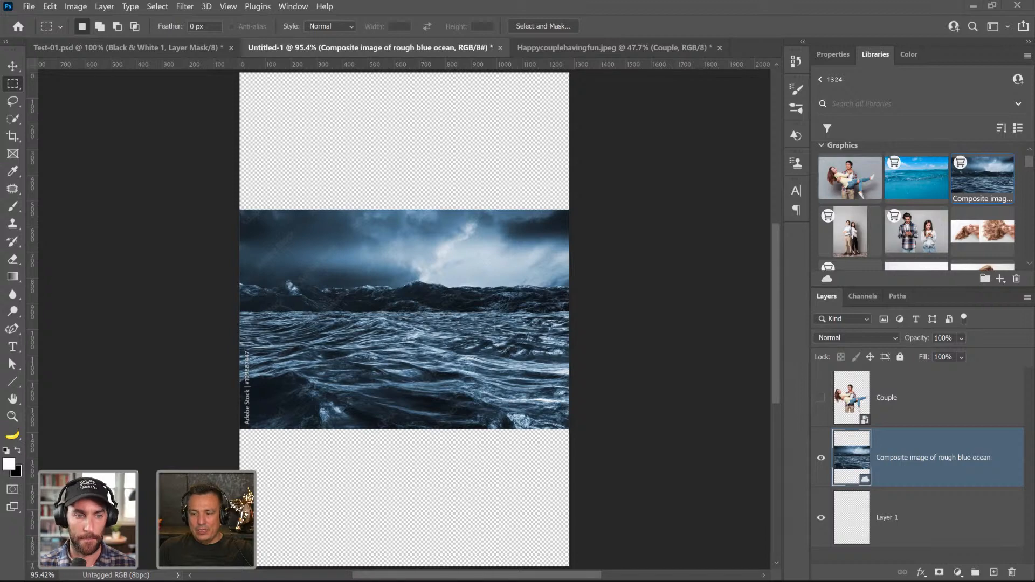
key("alt+Tab")
left_click(50, 70)
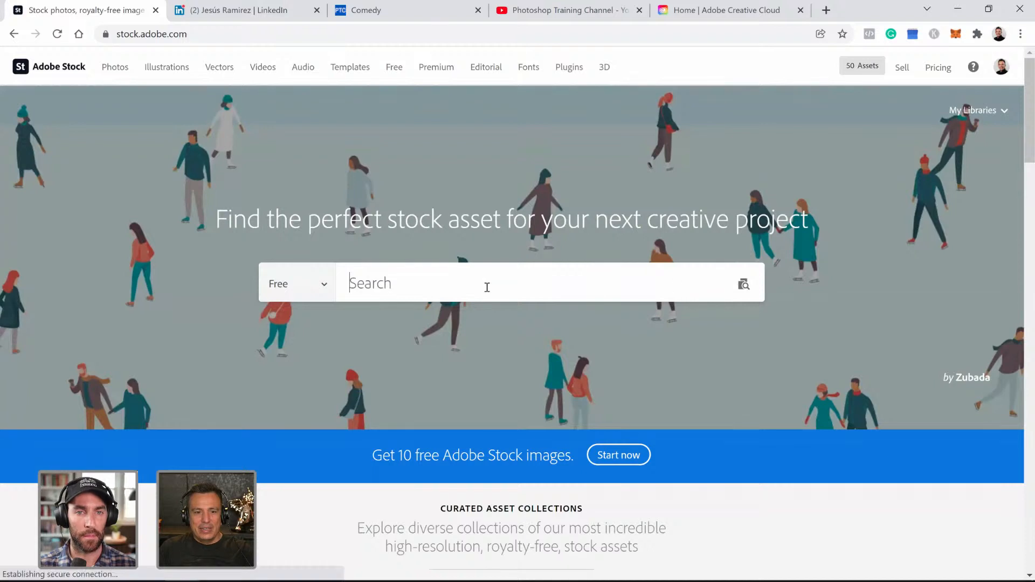
- Rerun the recent 'water line submerged' search and scroll through its 233 free results
left_click(481, 287)
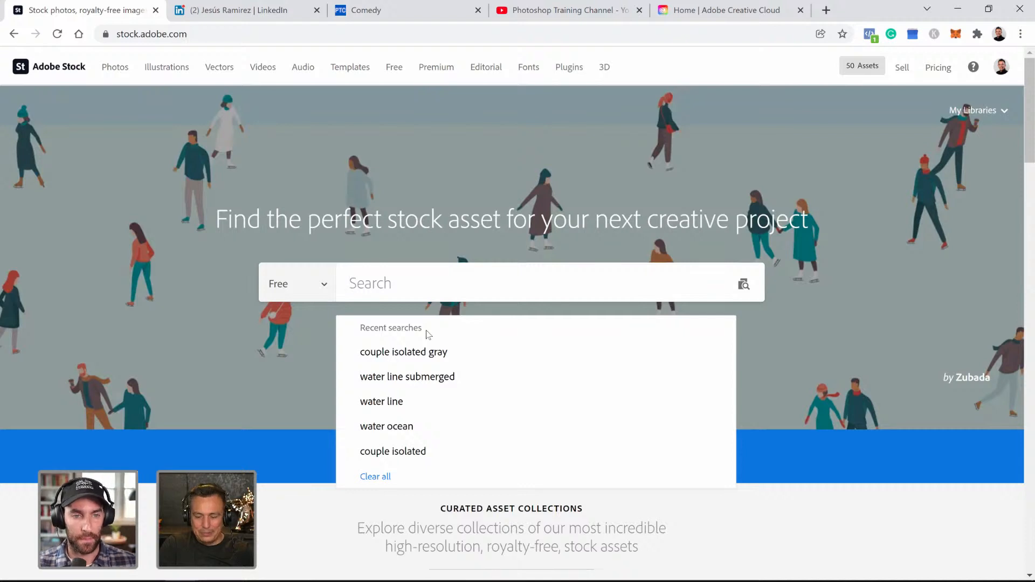
left_click(402, 377)
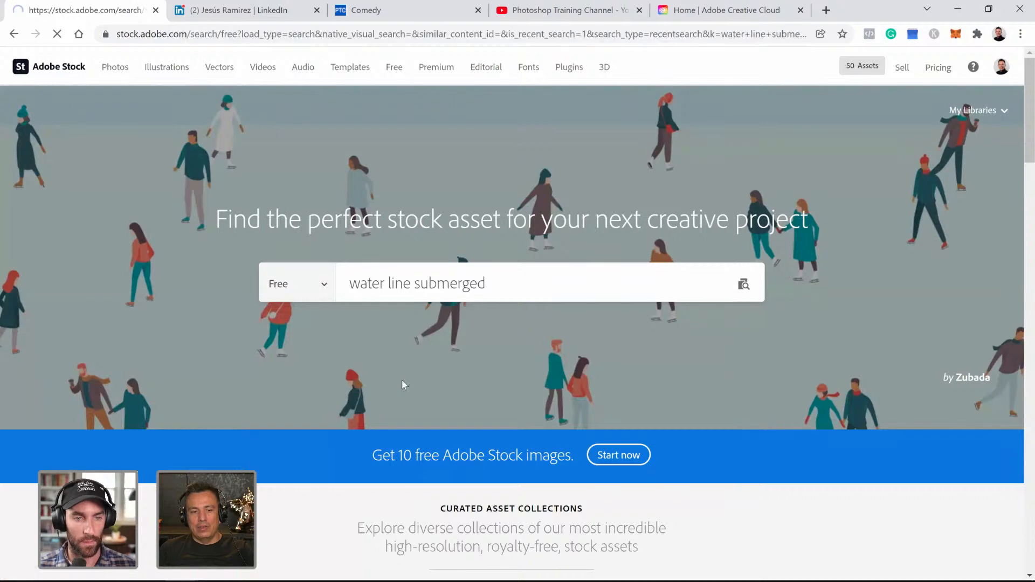
scroll(493, 354, "down", 4)
scroll(491, 354, "up", 3)
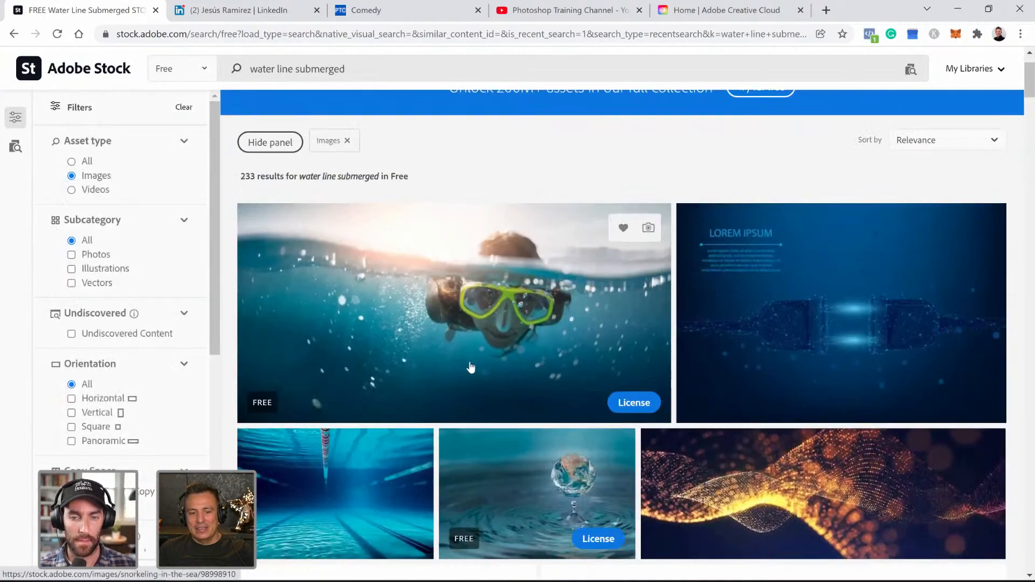
scroll(471, 367, "down", 8)
scroll(463, 360, "down", 15)
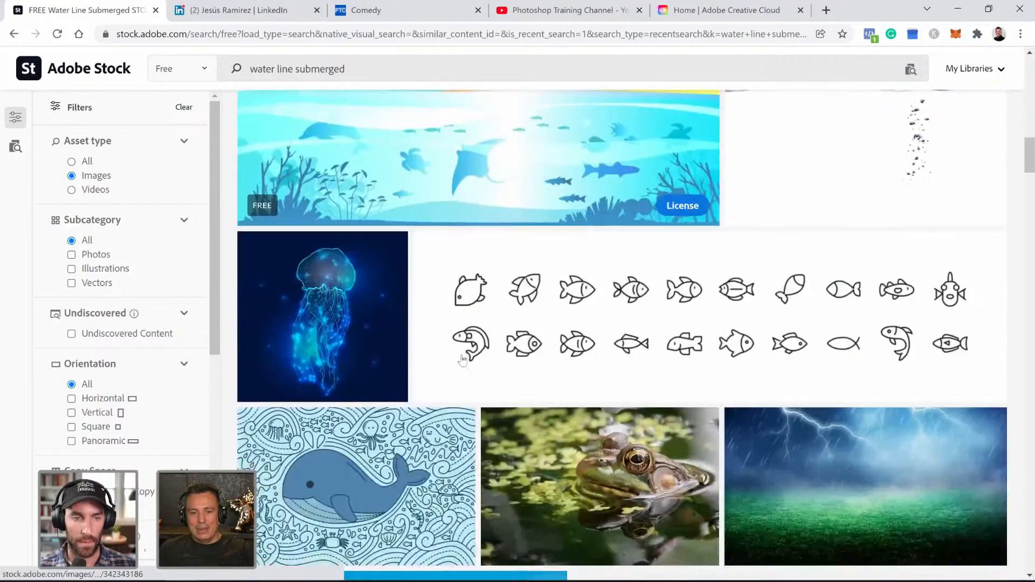
scroll(464, 363, "up", 7)
scroll(465, 363, "down", 16)
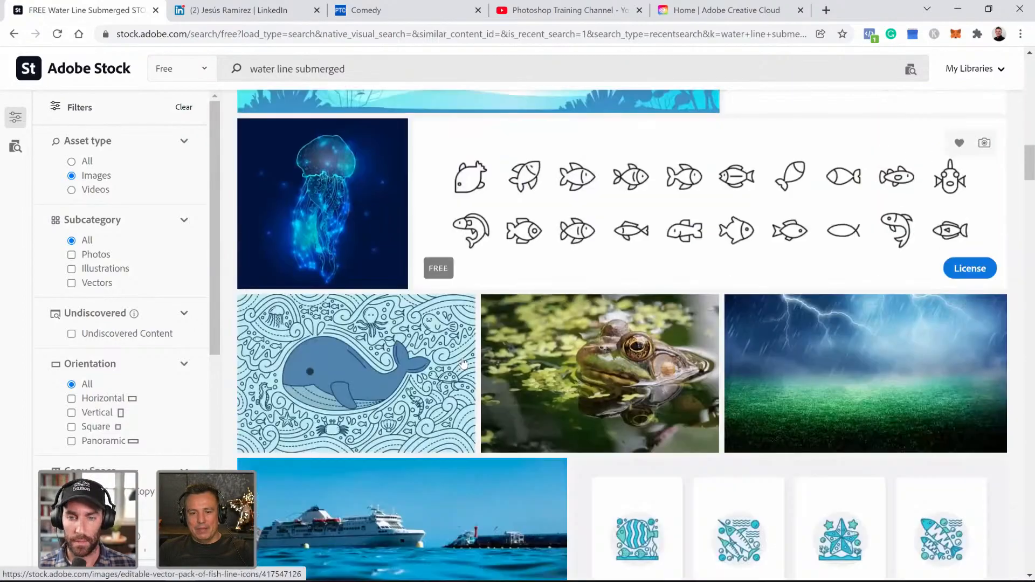
scroll(463, 363, "down", 15)
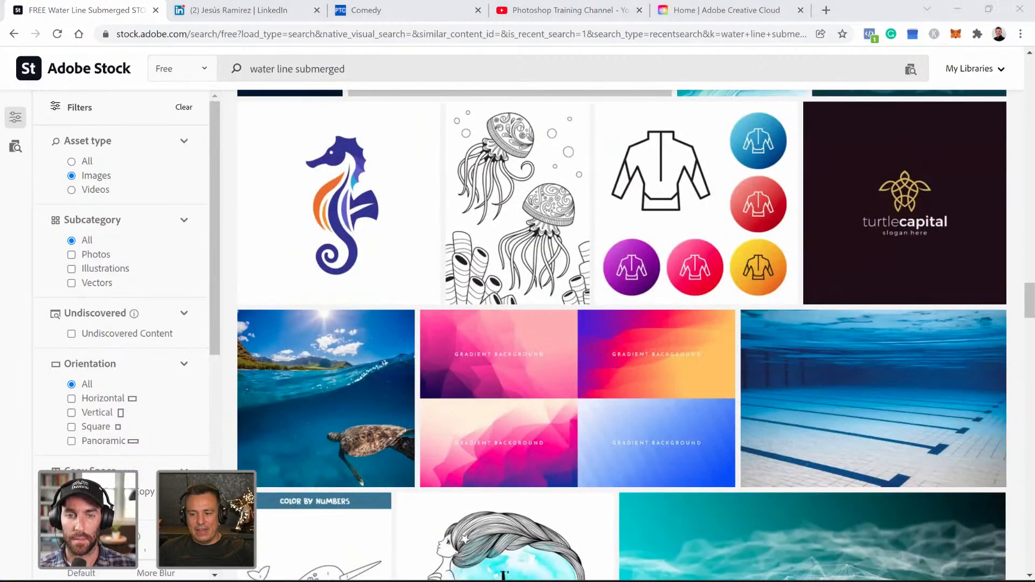
key("alt+Tab")
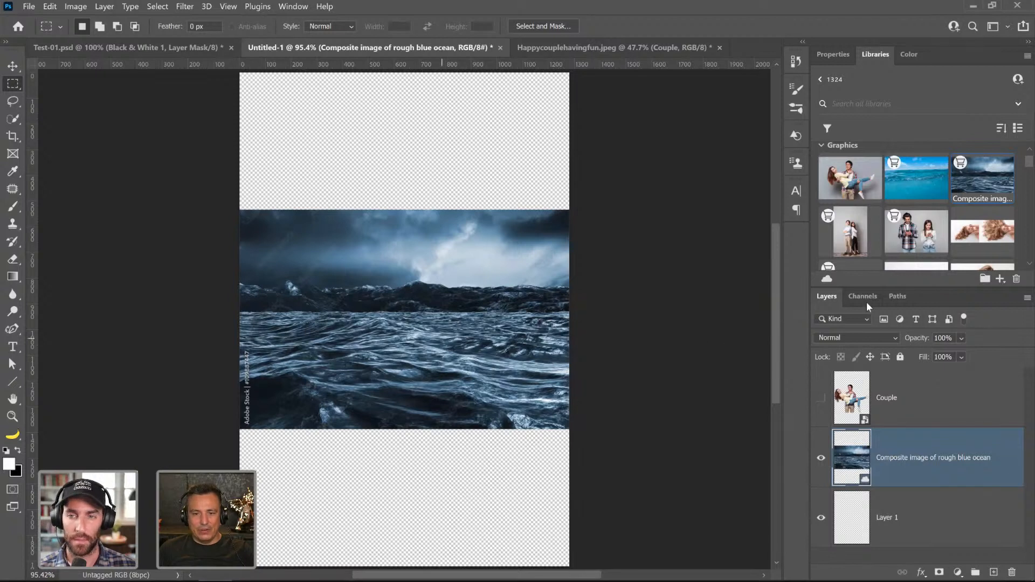
- License the rough ocean image from Libraries and delete its watermarked preview layer
right_click(977, 186)
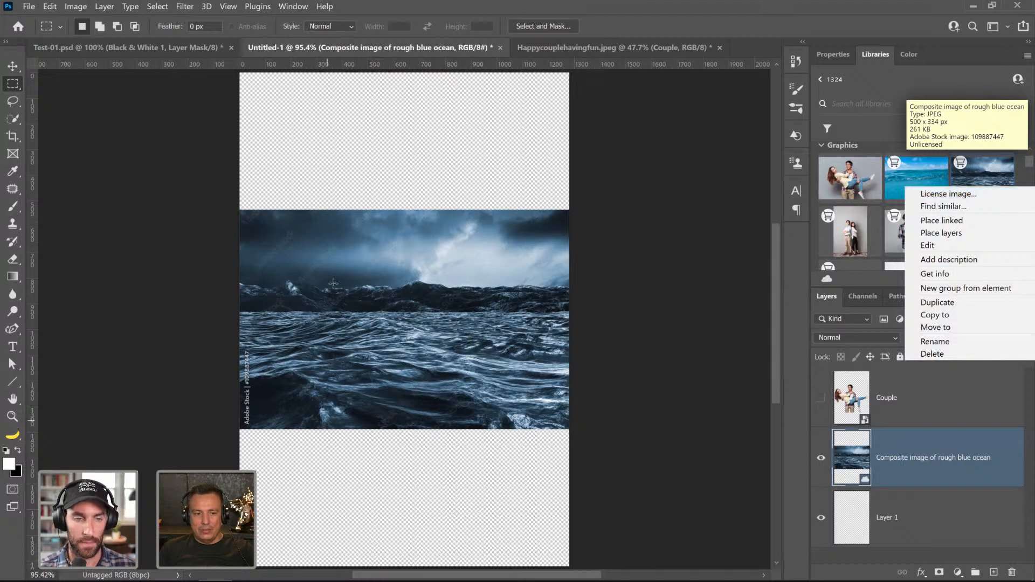
left_click(728, 265)
right_click(961, 185)
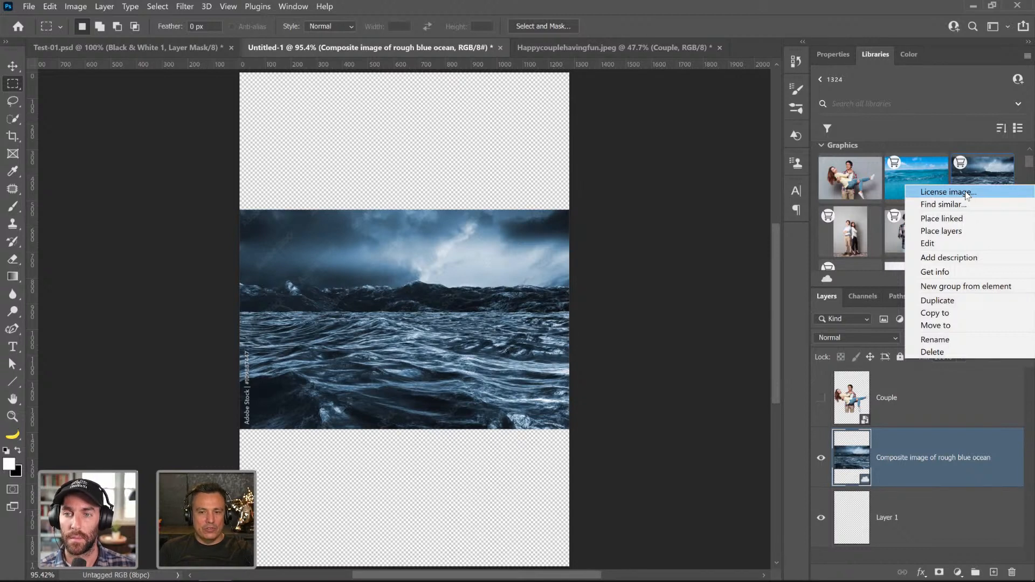
left_click(967, 193)
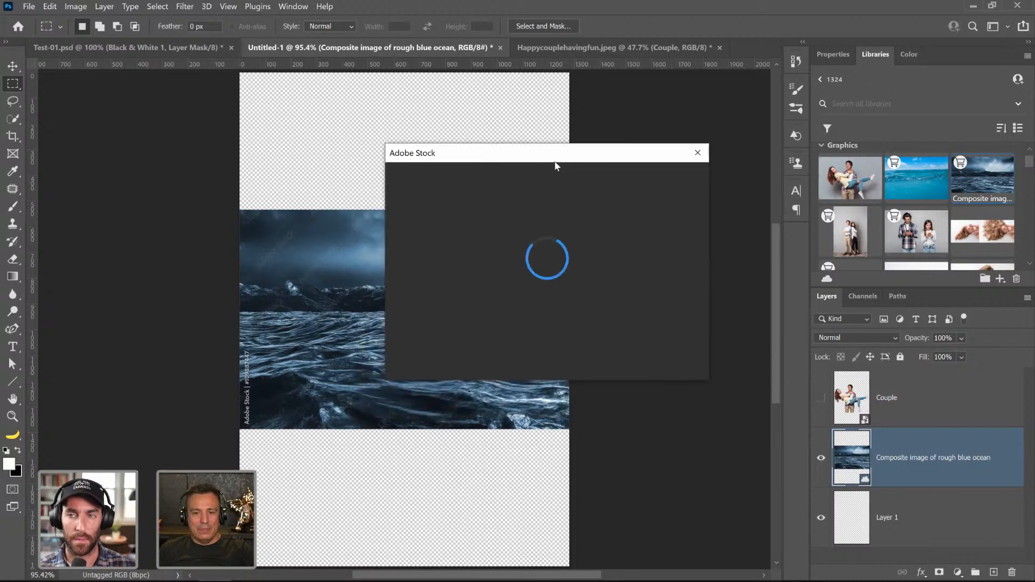
left_click_drag(557, 162, 624, 151)
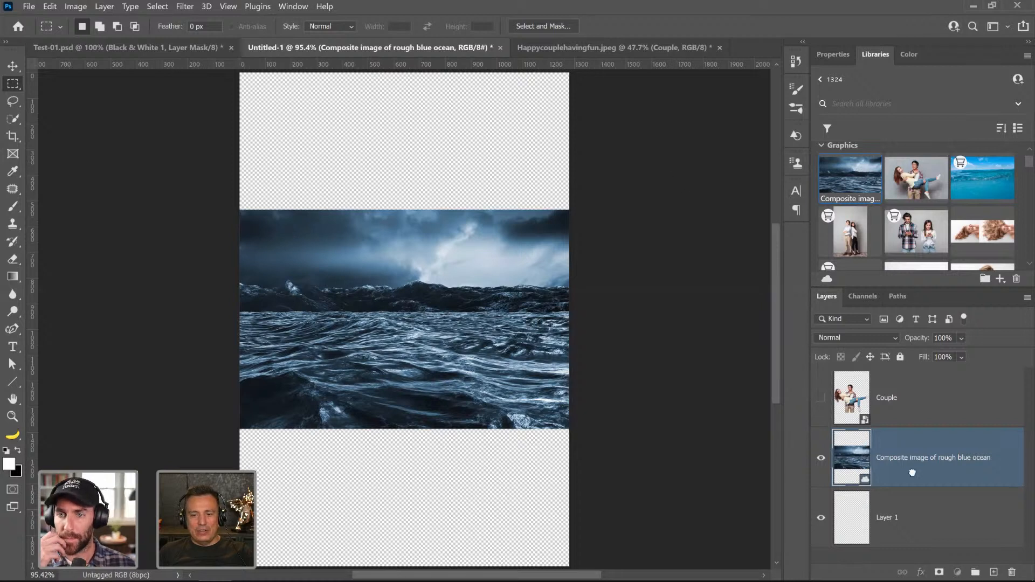
left_click_drag(854, 469, 1012, 572)
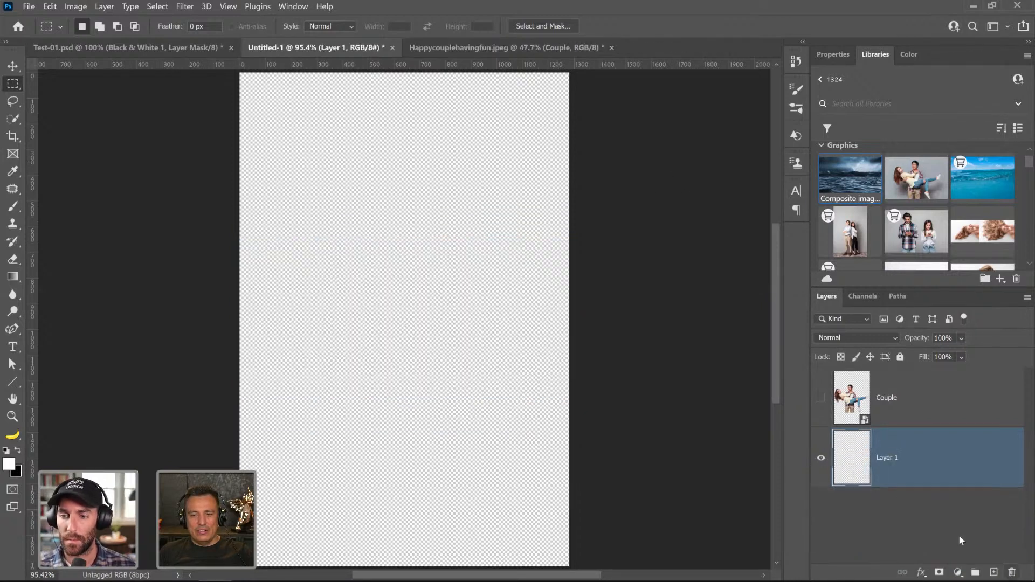
- Open the licensed ocean image and Quick Select all the water up to the horizon
double_click(844, 179)
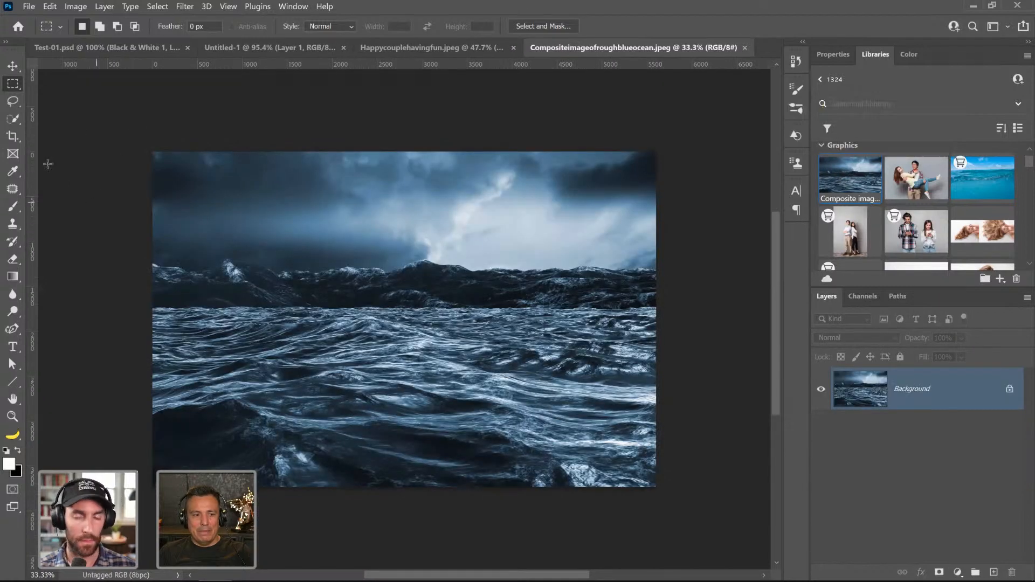
left_click(13, 119)
mouse_move(162, 337)
left_mouse_down()
mouse_move(577, 356)
mouse_move(539, 399)
mouse_move(534, 464)
mouse_move(432, 483)
mouse_move(302, 475)
mouse_move(242, 432)
mouse_move(267, 407)
mouse_move(464, 385)
left_mouse_up()
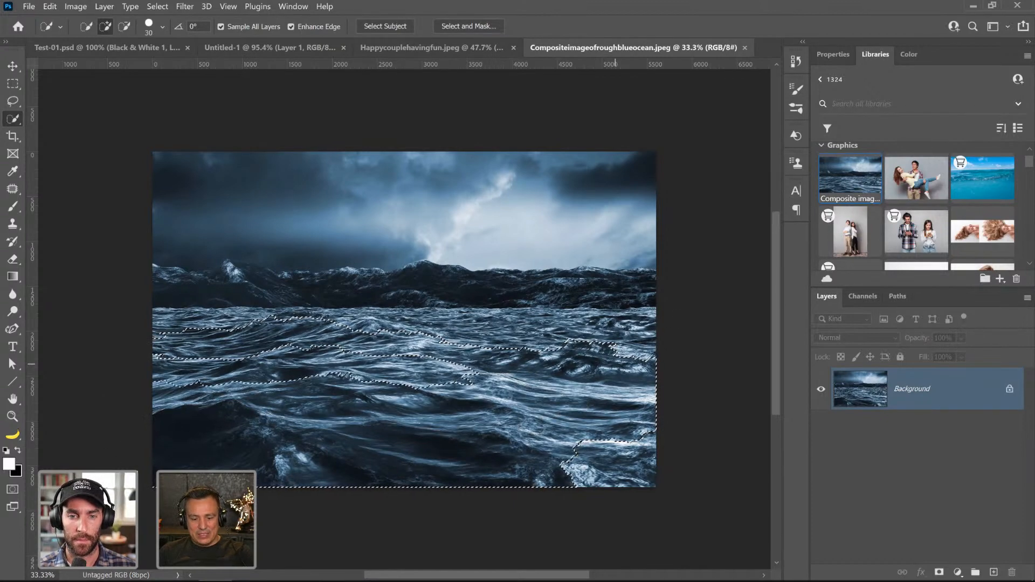
mouse_move(451, 338)
left_mouse_down()
mouse_move(458, 317)
mouse_move(572, 317)
left_mouse_up()
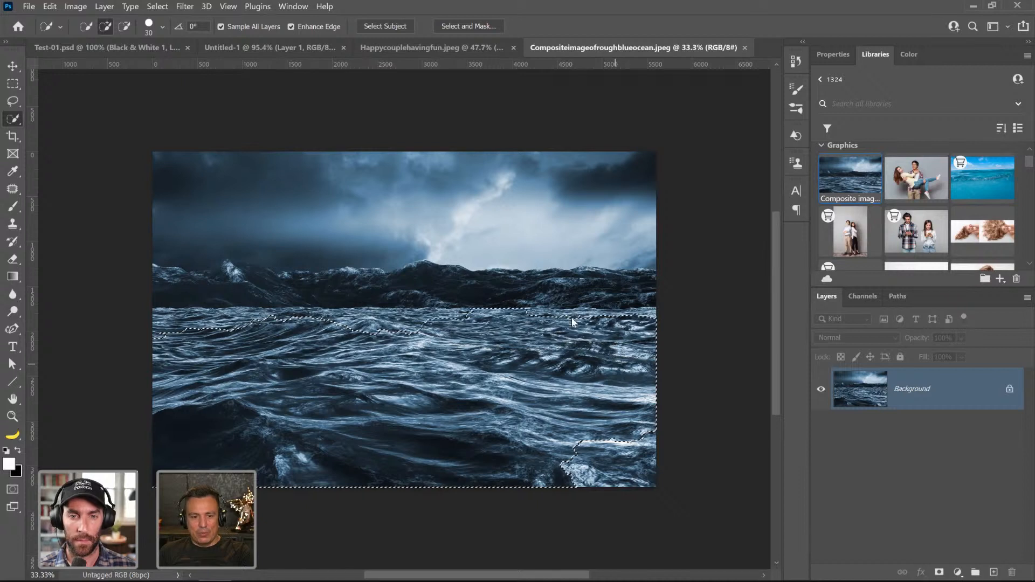
key("bracketright")
key("bracketright")
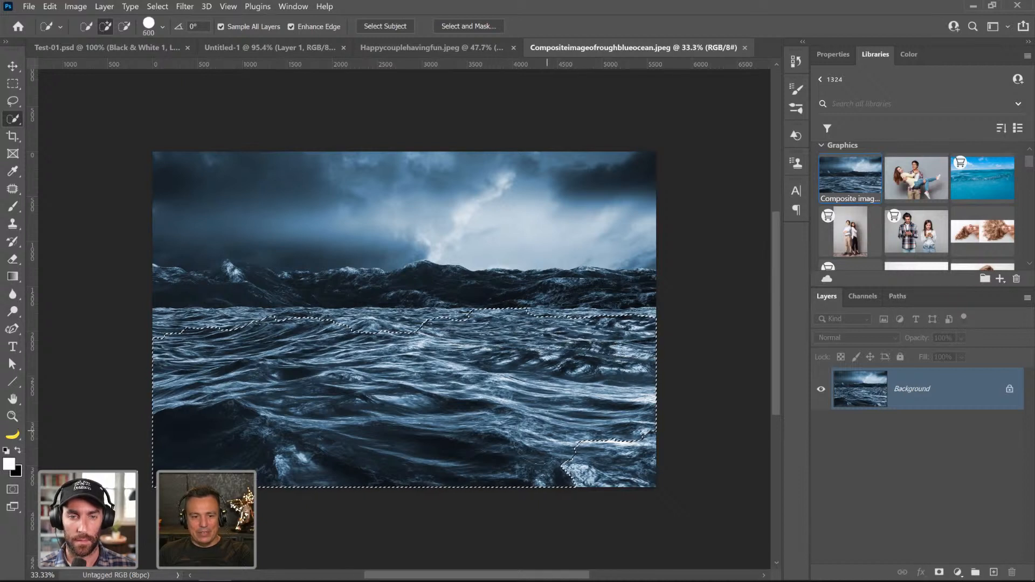
left_click_drag(529, 452, 646, 464)
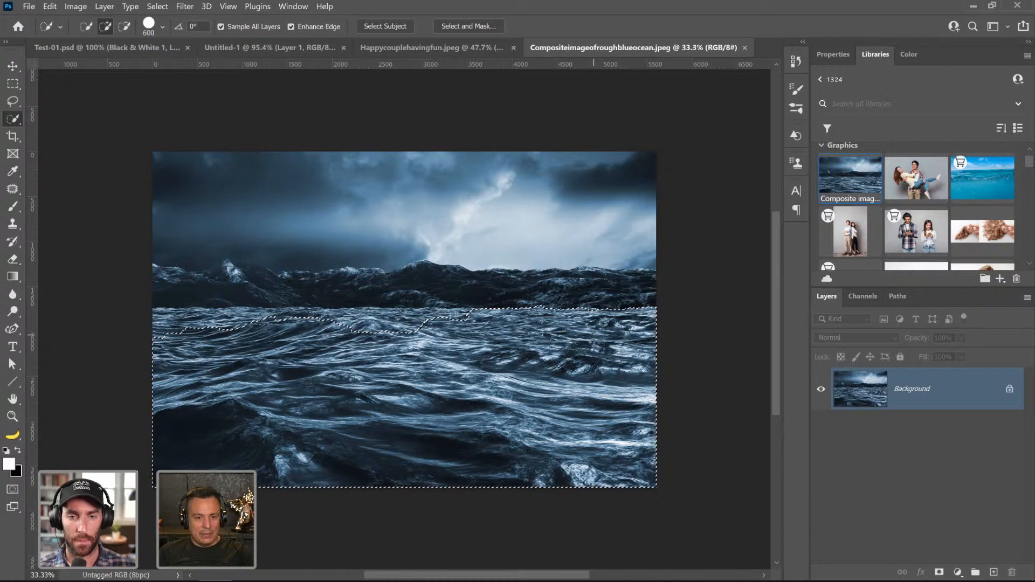
left_click_drag(461, 341, 174, 343)
left_click_drag(297, 342, 389, 335)
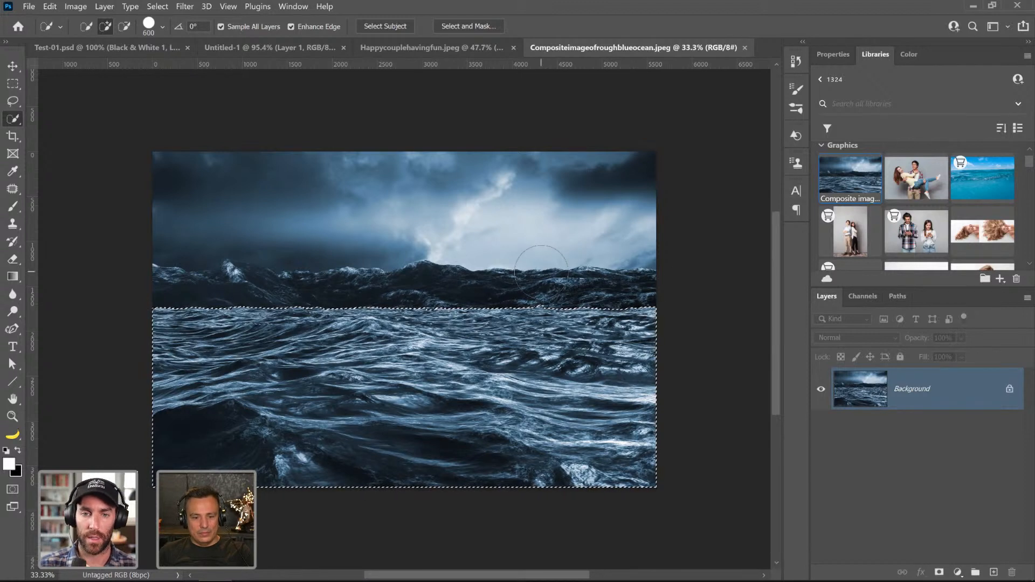
key("alt")
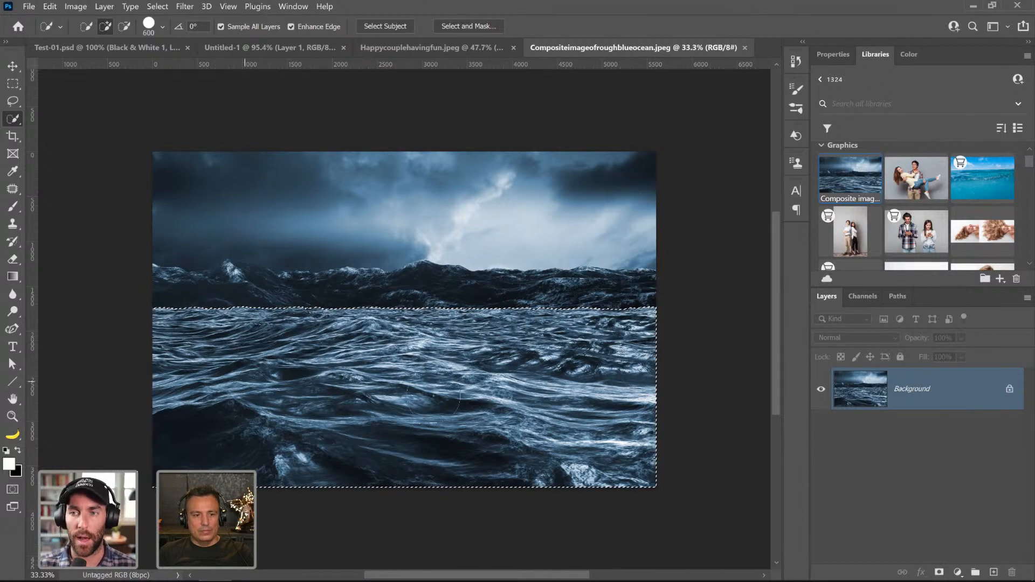
- Add a mask from the selection hiding the sky, and raise Smooth in Select and Mask
left_click(939, 573)
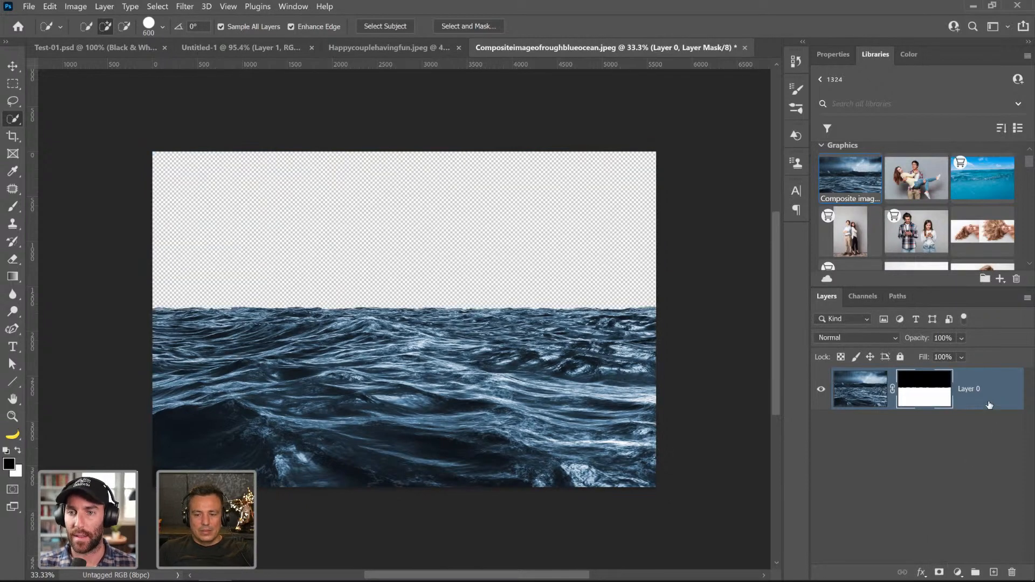
double_click(923, 395)
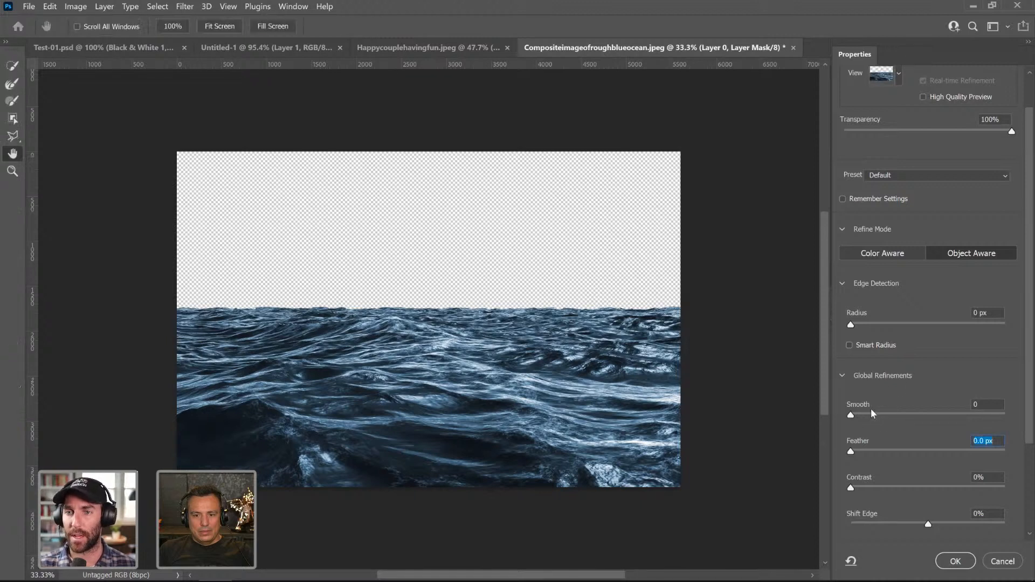
left_click(869, 414)
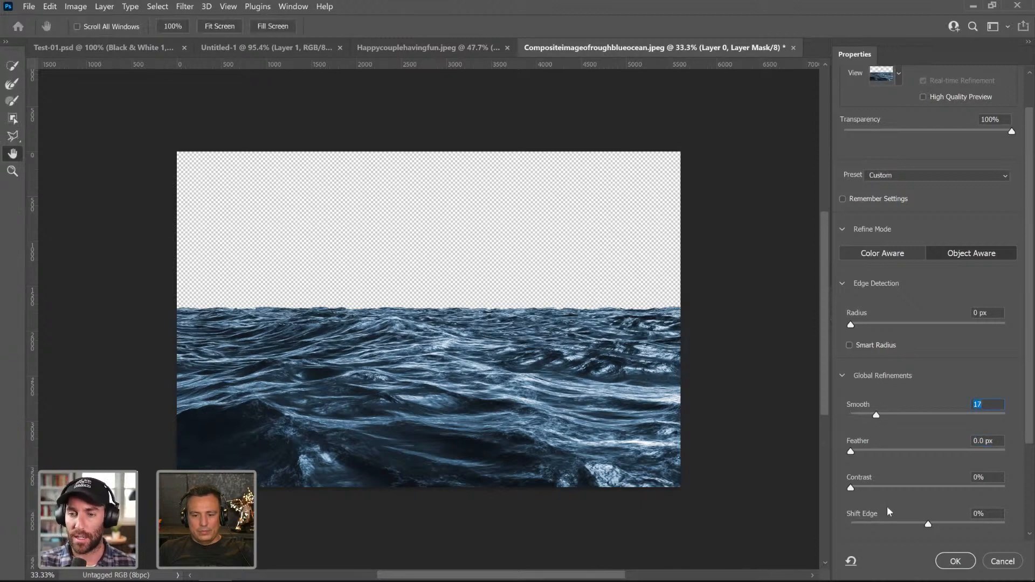
left_click(960, 563)
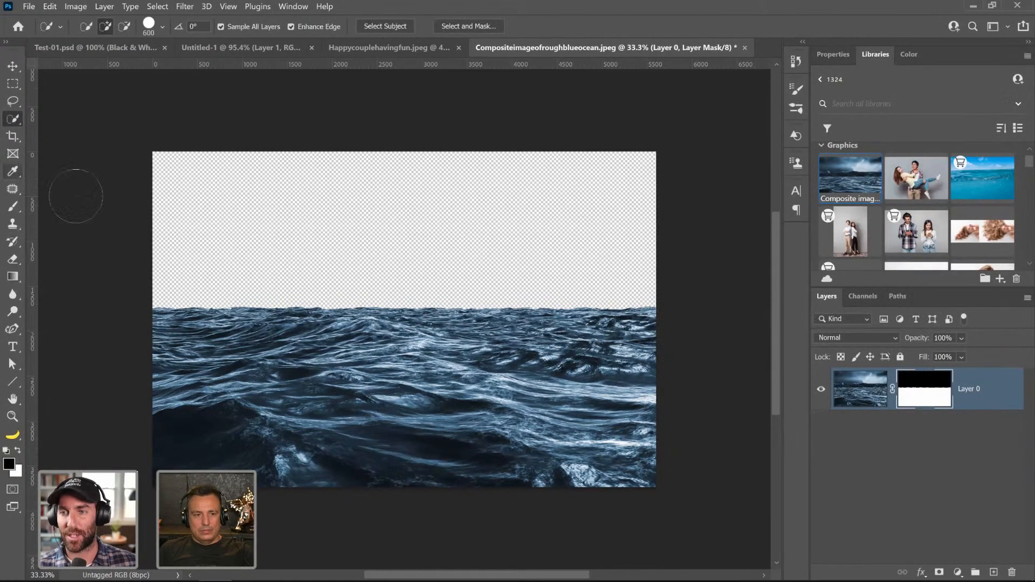
left_click(12, 65)
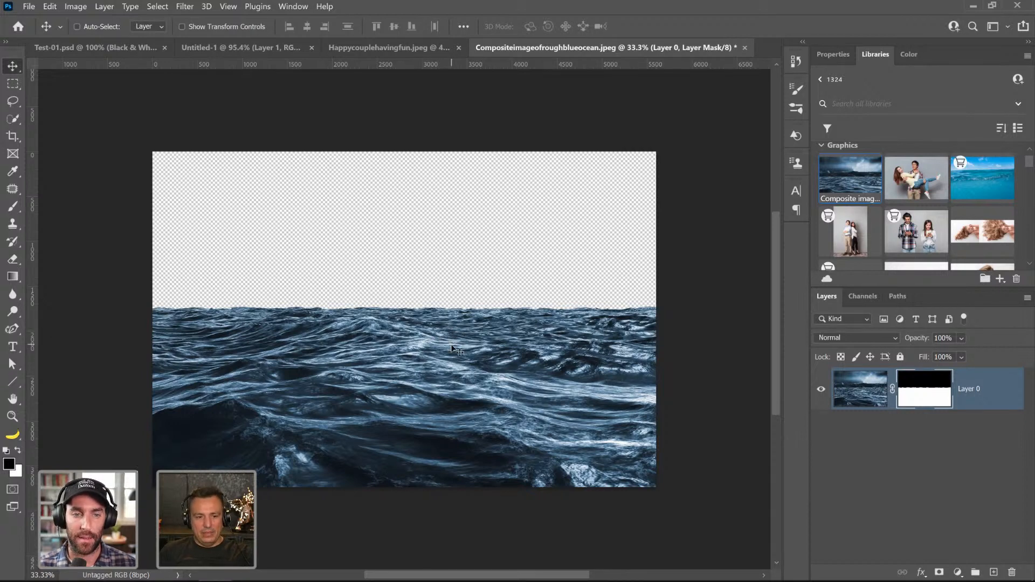
- Drop the masked ocean into Untitled-1, close the Happycouple photo, and hide Color Fill 1
left_click_drag(446, 362, 274, 50)
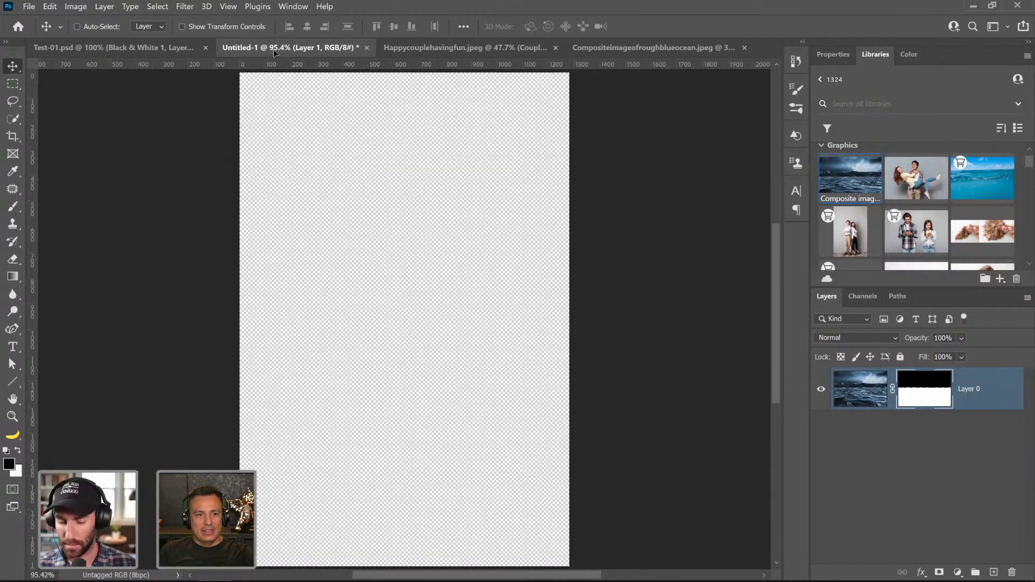
left_click_drag(417, 313, 420, 318)
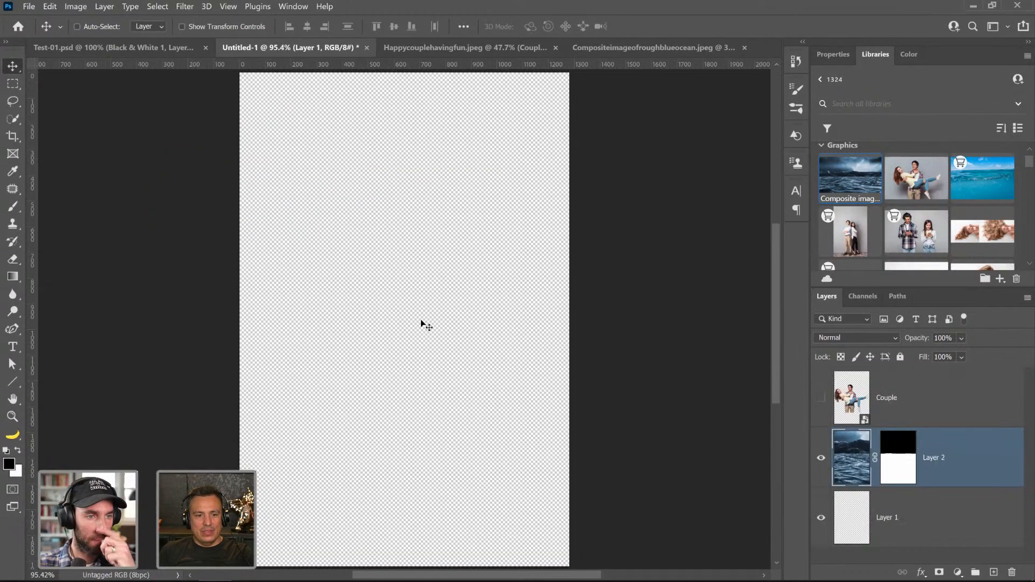
left_click(484, 47)
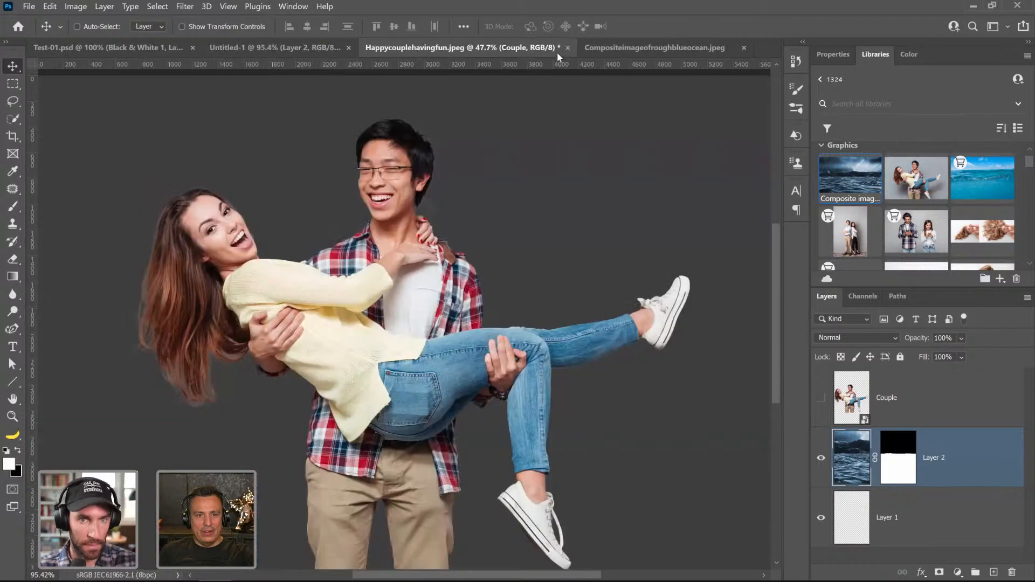
left_click(568, 50)
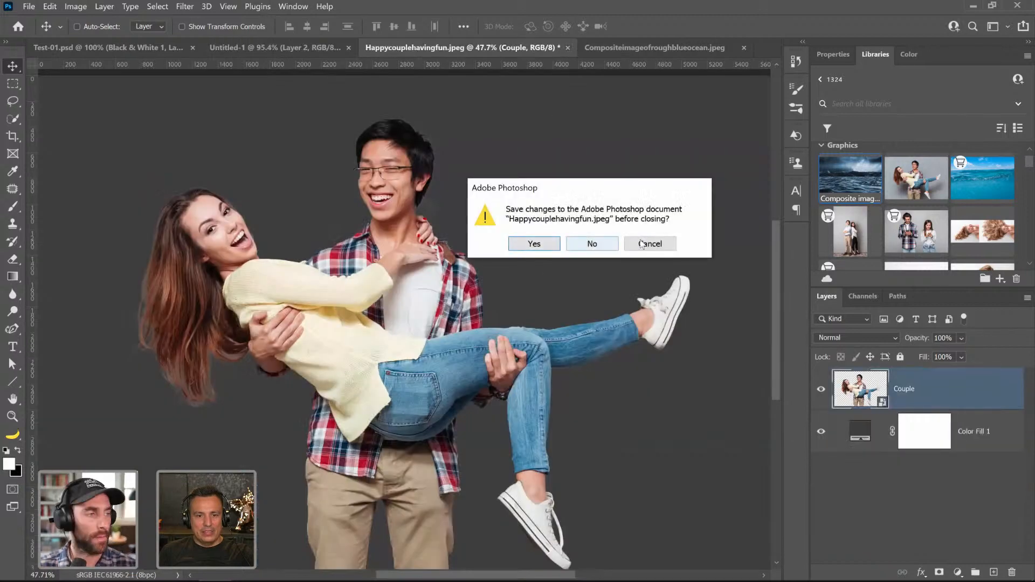
left_click(657, 244)
left_click(822, 433)
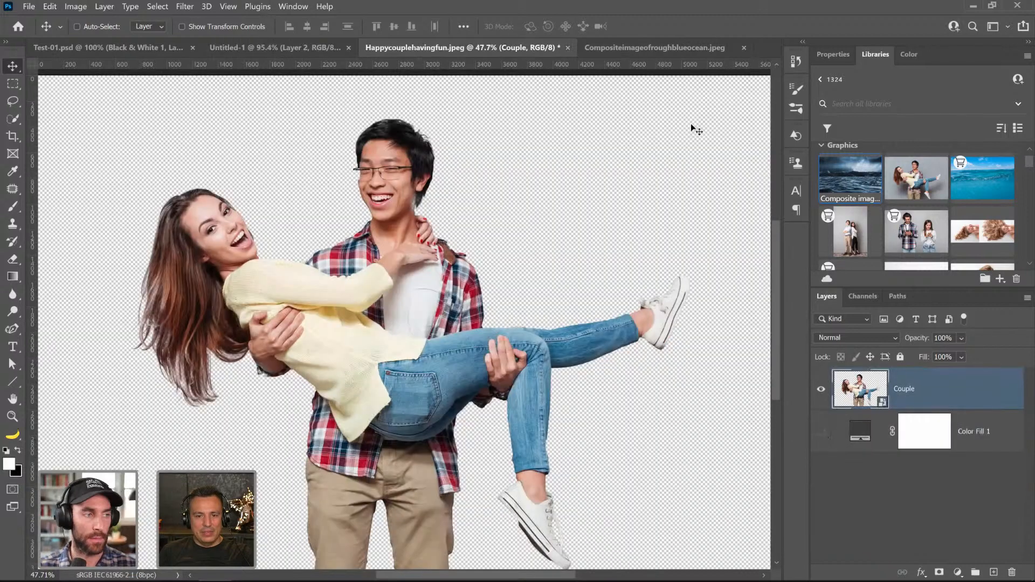
- Close the couple photo and the rough ocean source image without saving
left_click(568, 47)
left_click(587, 244)
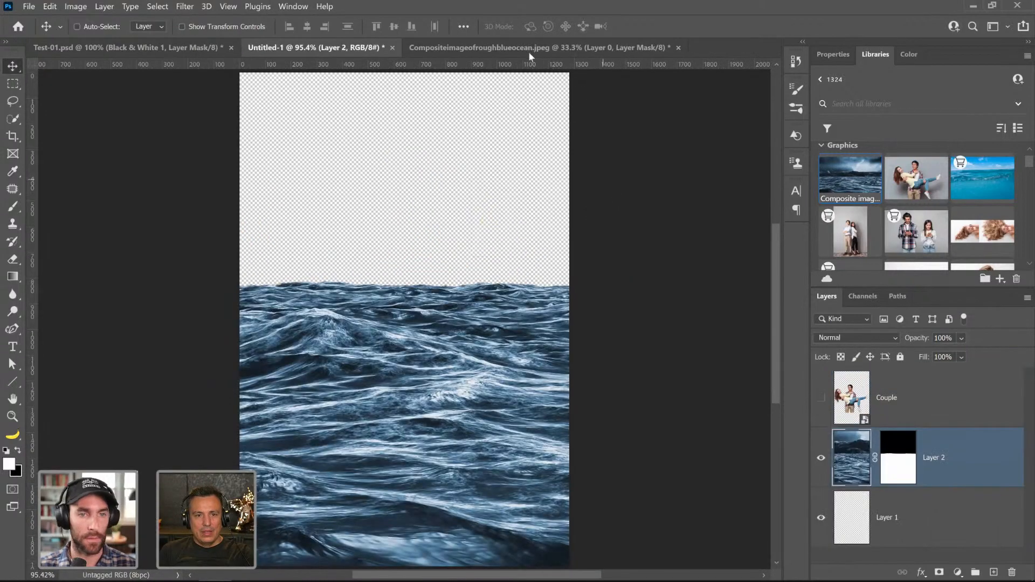
left_click(529, 50)
left_click(679, 48)
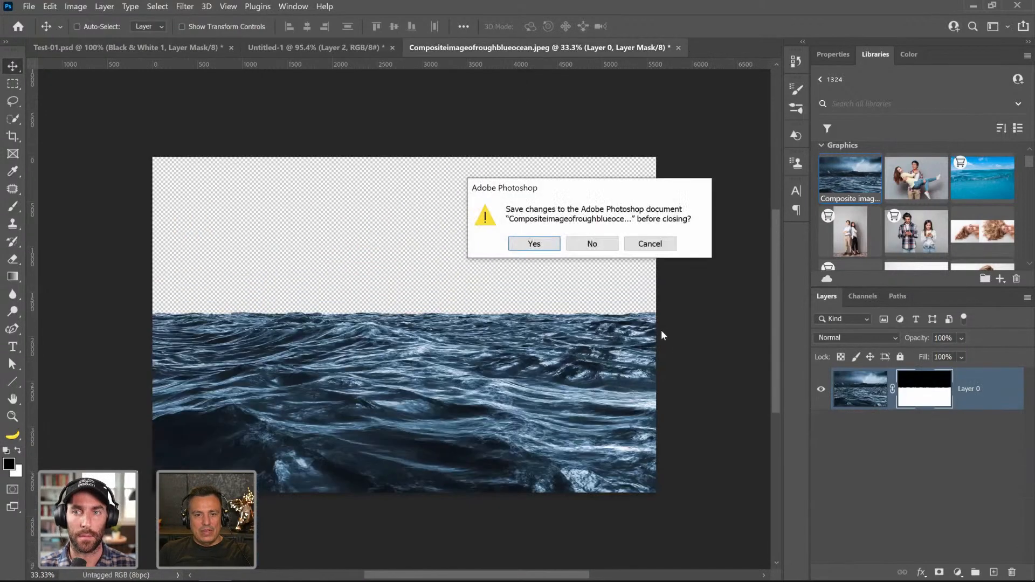
left_click(592, 244)
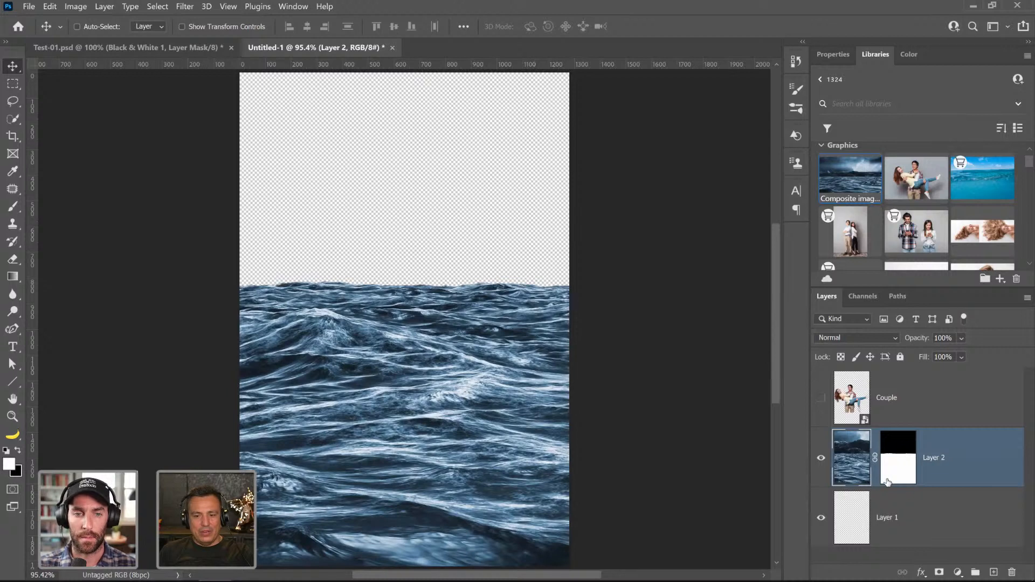
- Rename Layer 2 to Water
double_click(937, 458)
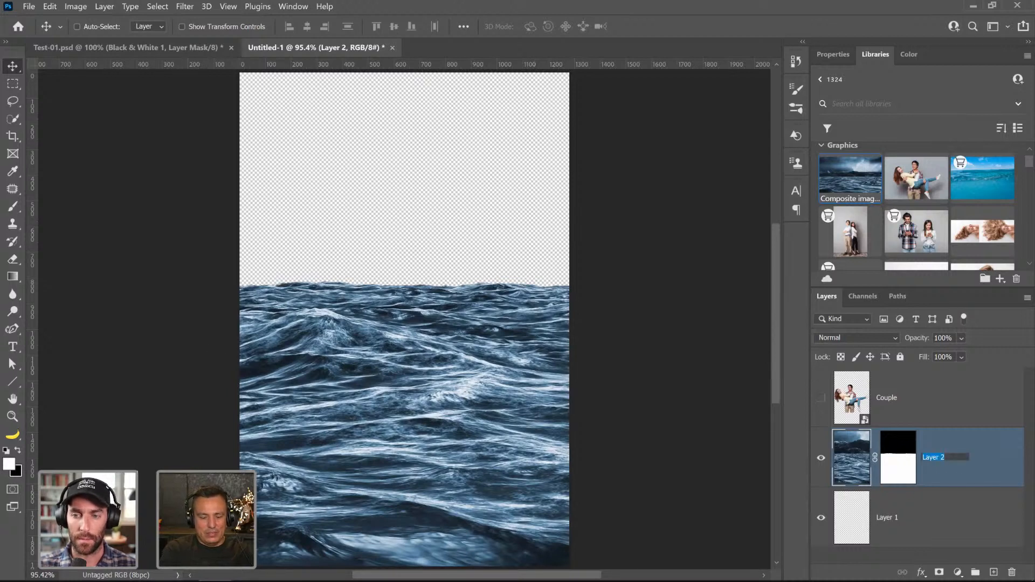
key("Return")
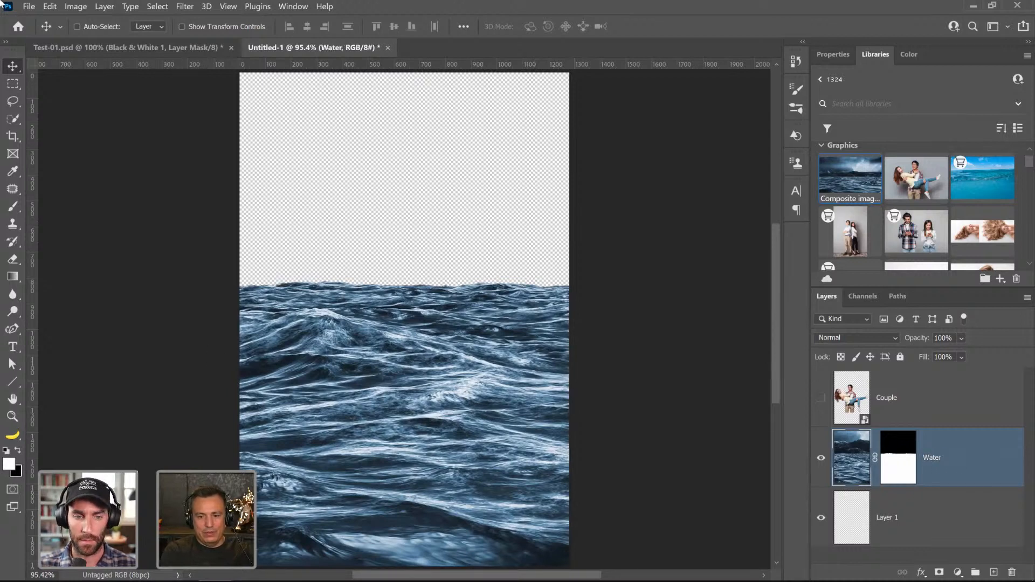
right_click(985, 442)
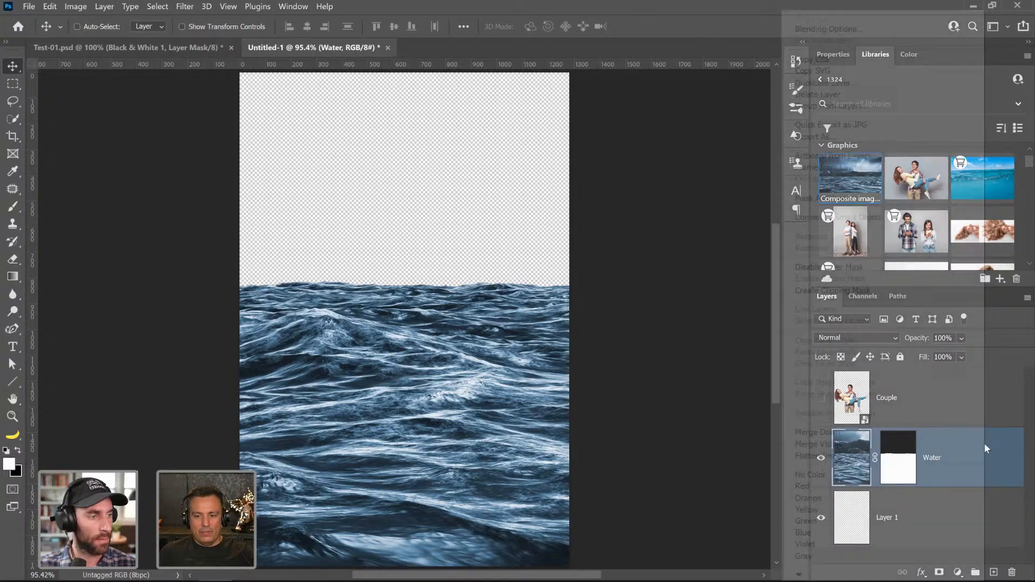
- Convert the Water layer to a smart object and scale it down to about 23%
left_click(861, 217)
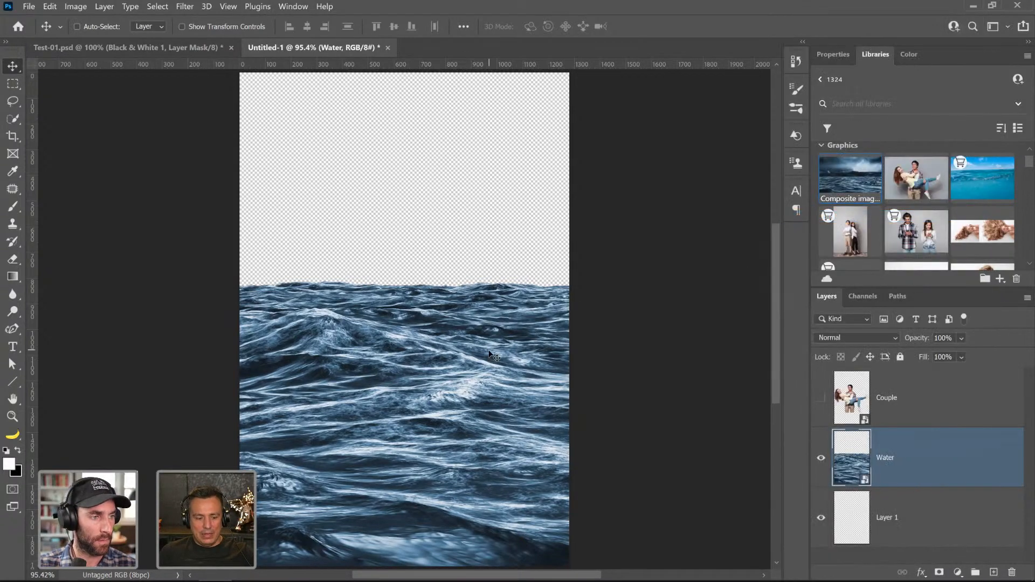
key("ctrl+t")
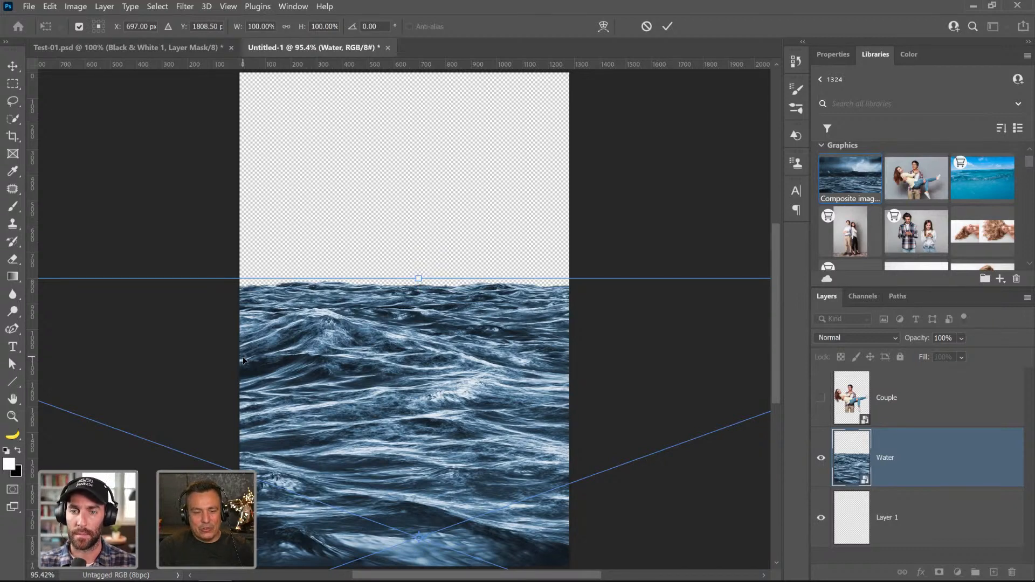
key("ctrl+0")
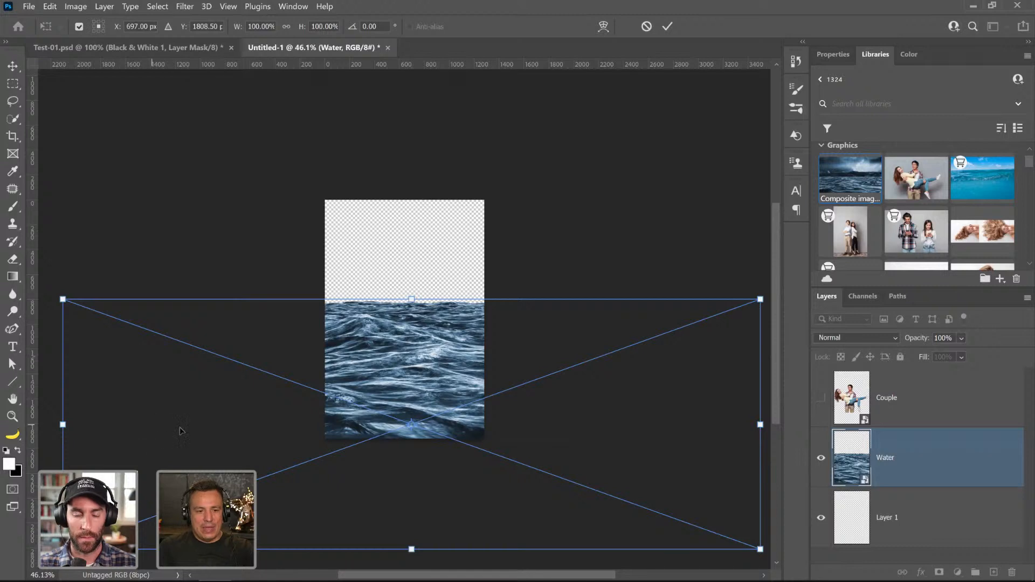
left_click_drag(62, 550, 317, 458)
left_click_drag(761, 459, 486, 361)
left_click_drag(316, 360, 323, 357)
key("Return")
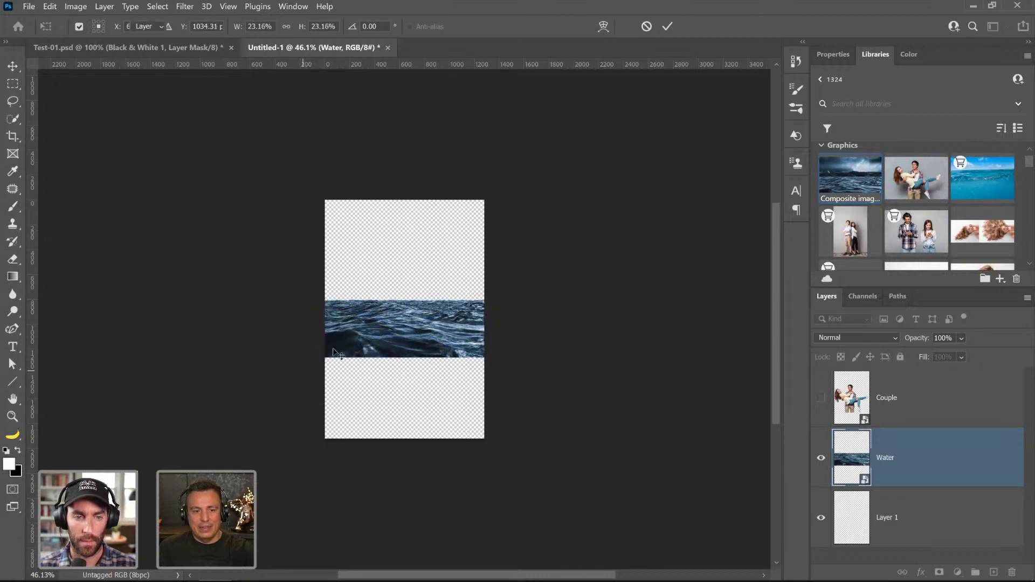
- Zoom the canvas to 100% and return to the stock search in Chrome
key("ctrl+space")
left_click(449, 328)
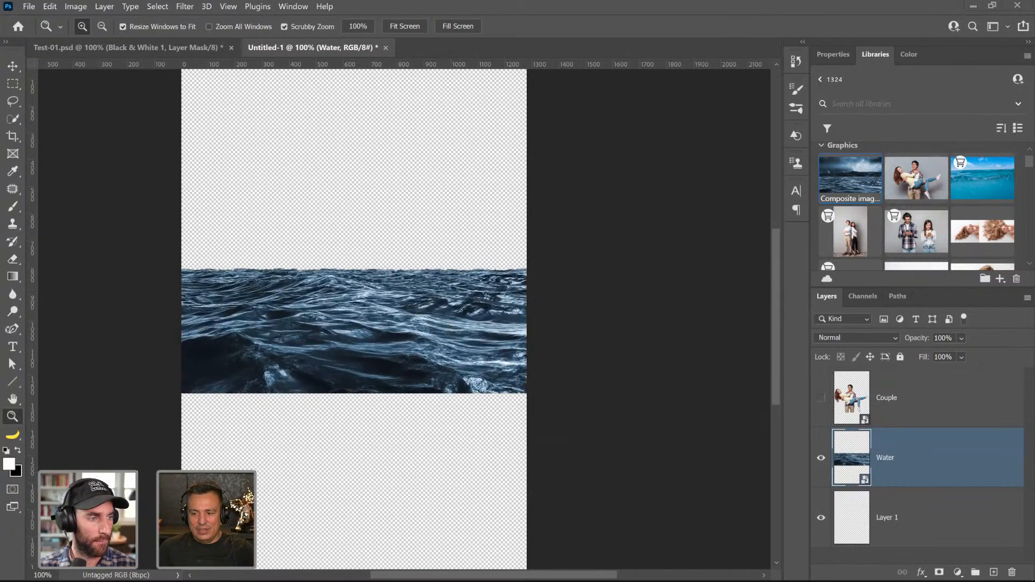
key("alt+Tab")
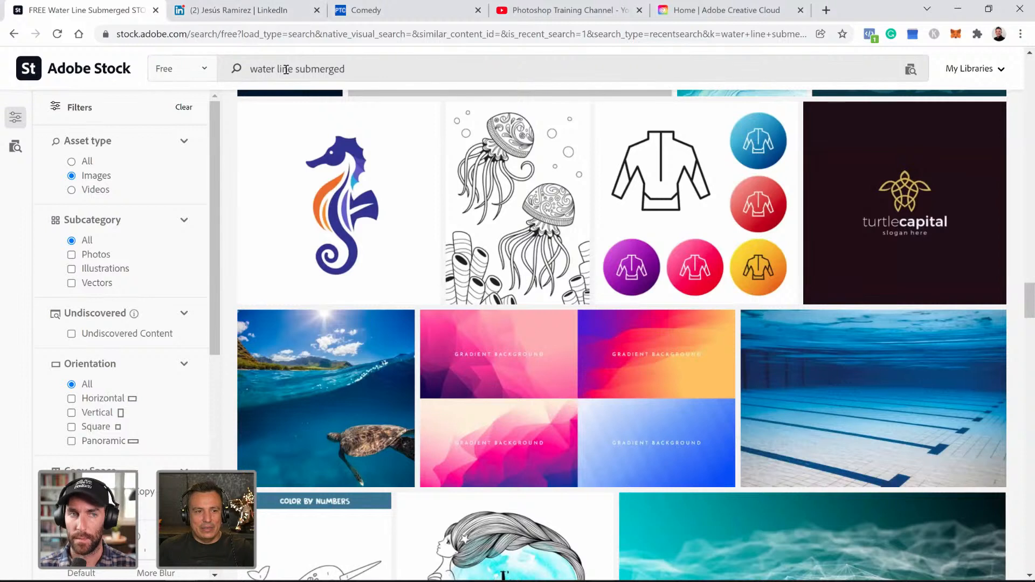
- Search Adobe Stock for 'street buildings'
triple_click(285, 68)
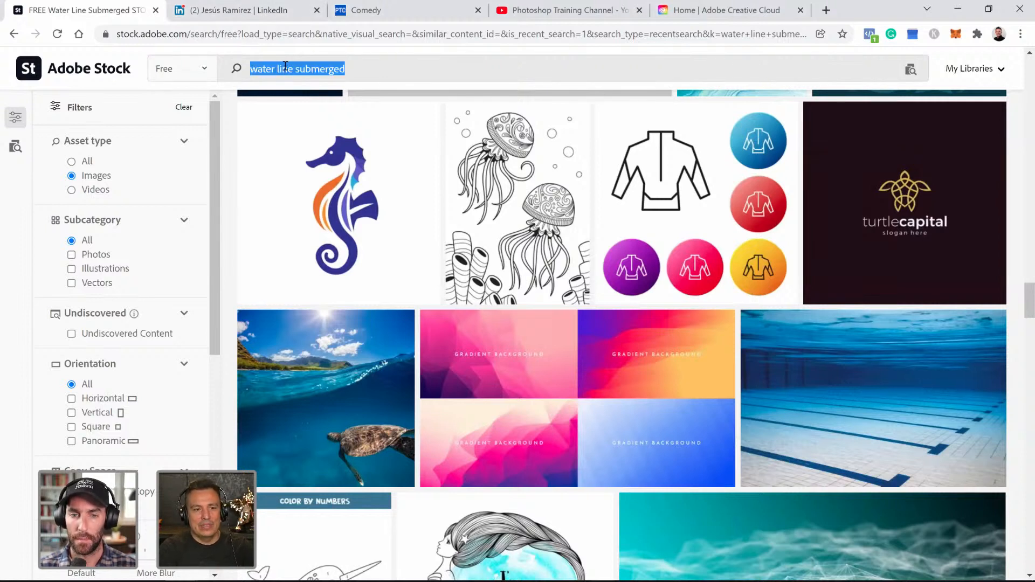
type("str")
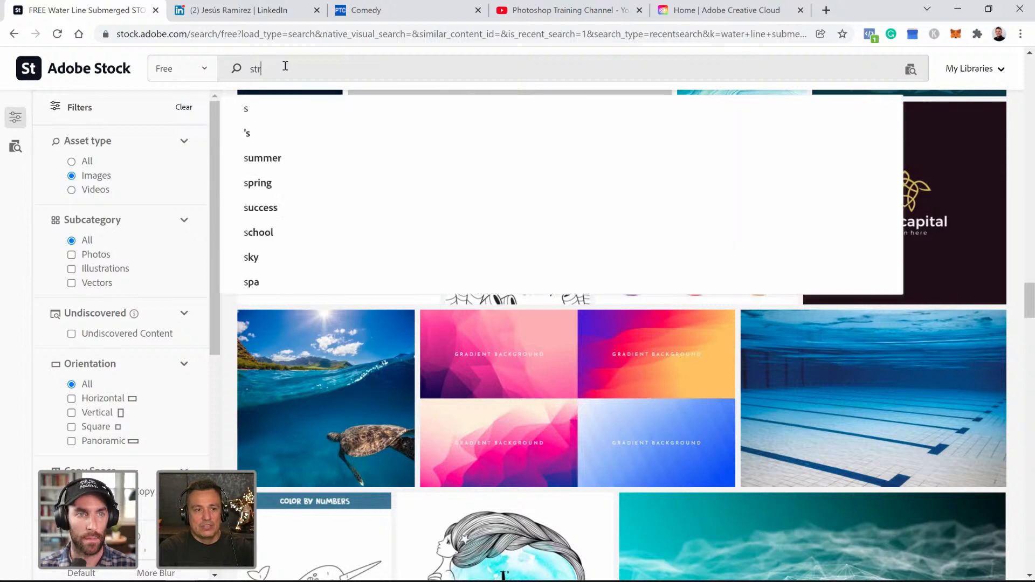
type("eeea")
key("BackSpace")
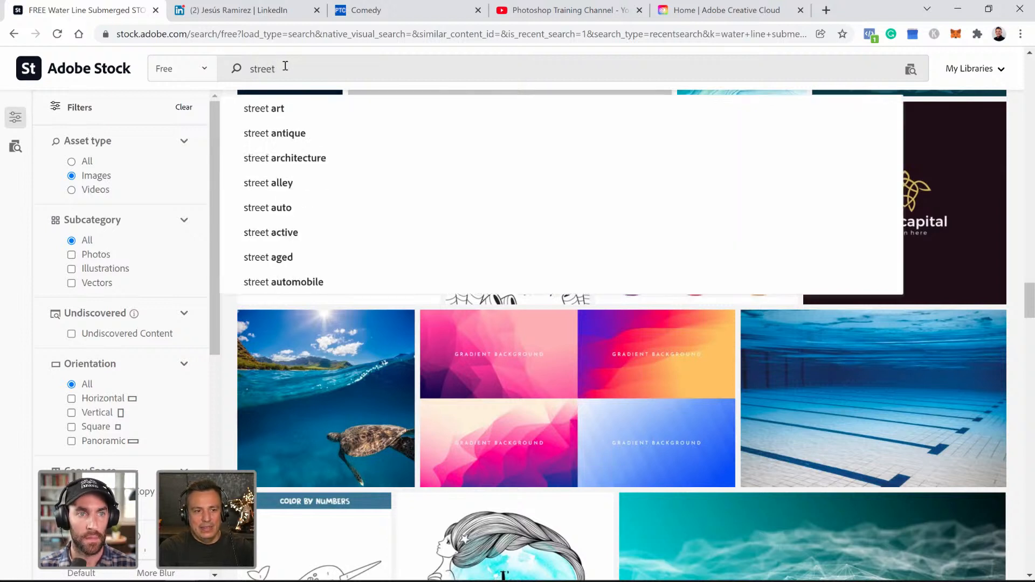
type("buildings")
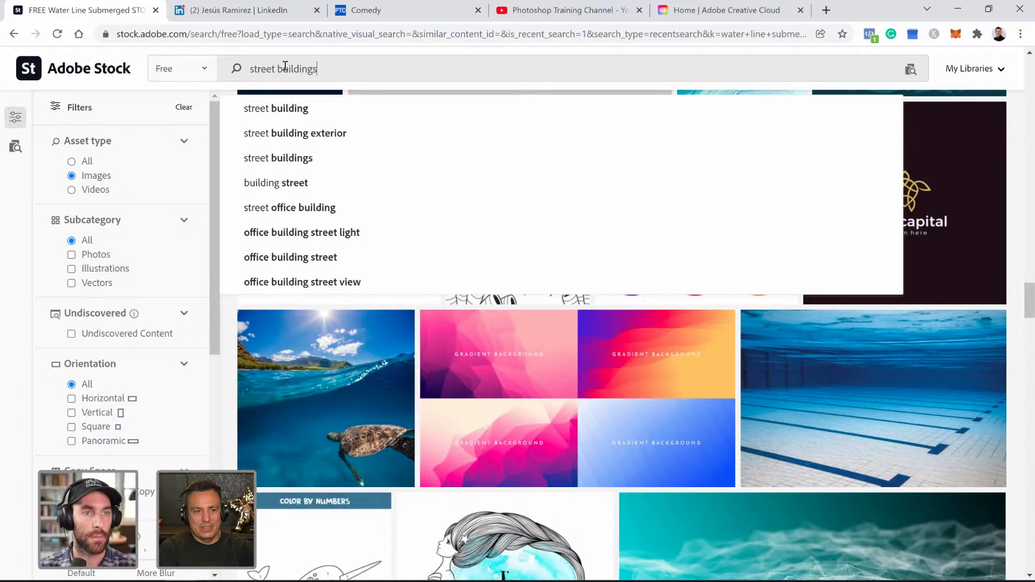
key("Return")
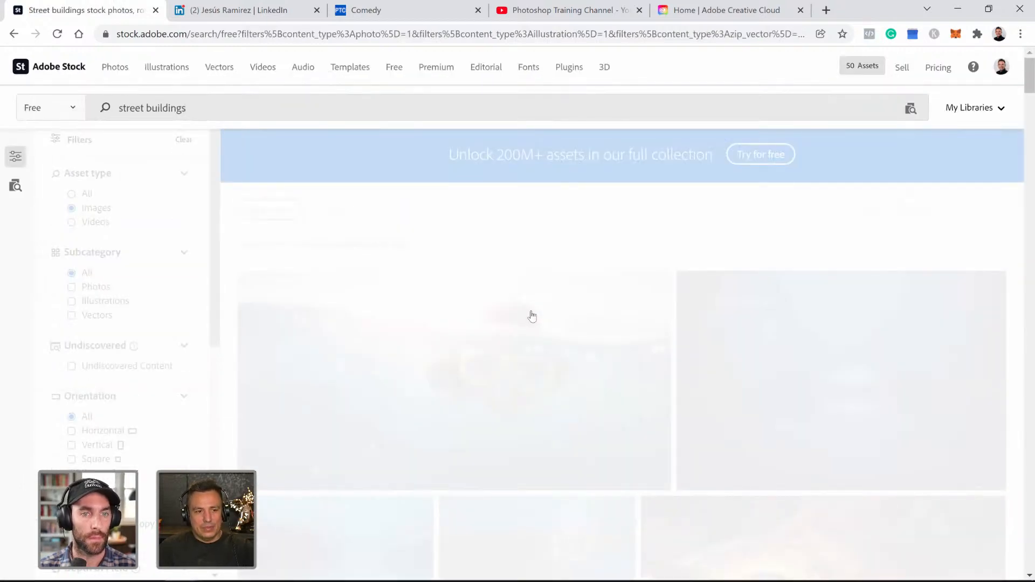
- Scroll through the free street buildings results looking for a suitable street scene
scroll(606, 238, "down", 3)
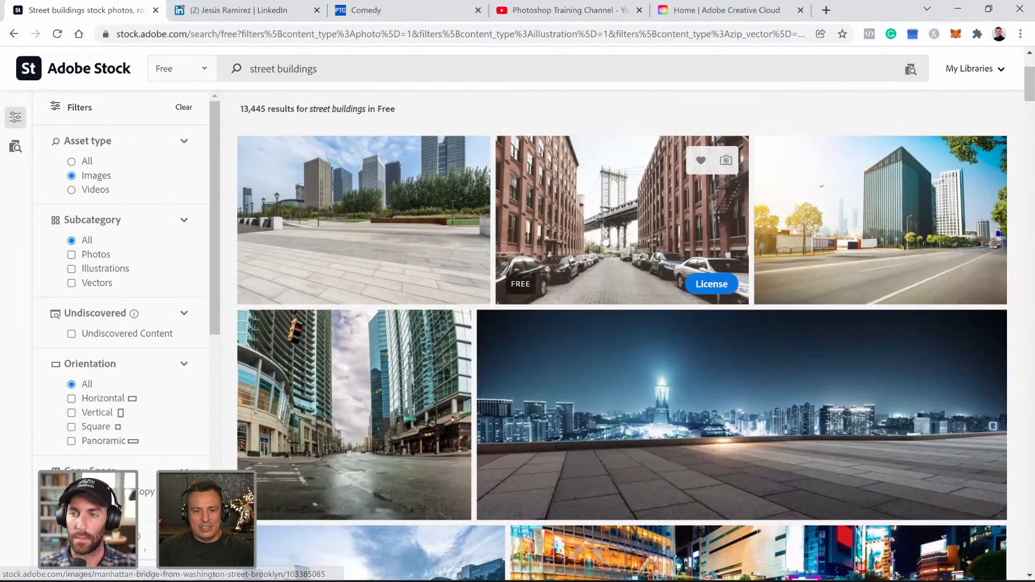
scroll(621, 242, "down", 1)
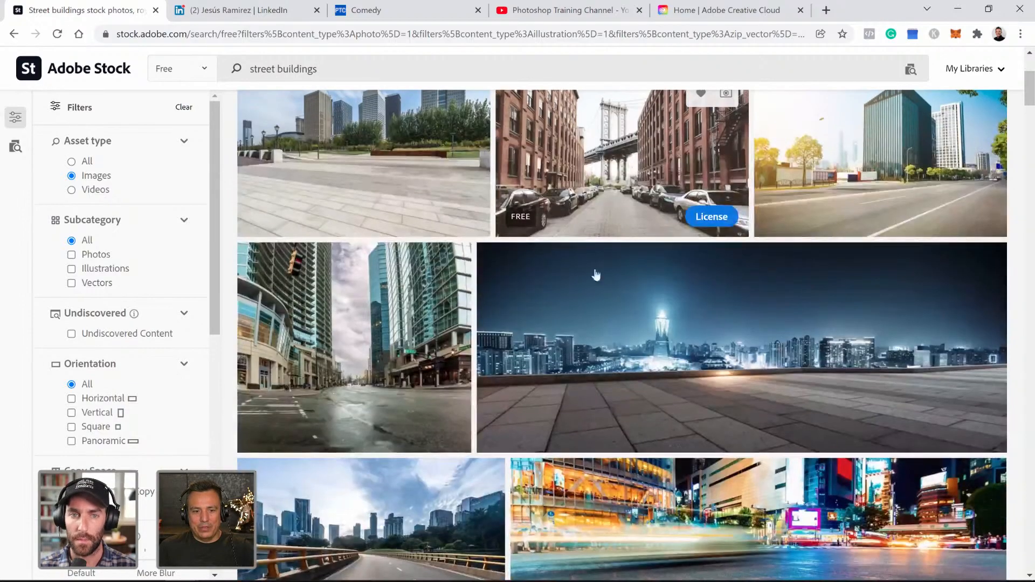
scroll(640, 341, "down", 6)
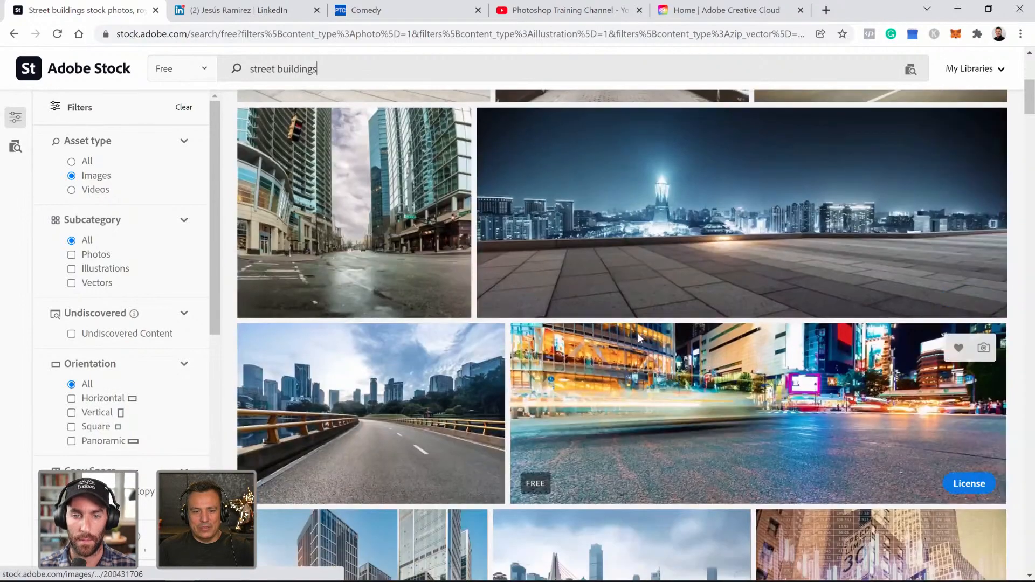
scroll(639, 338, "down", 4)
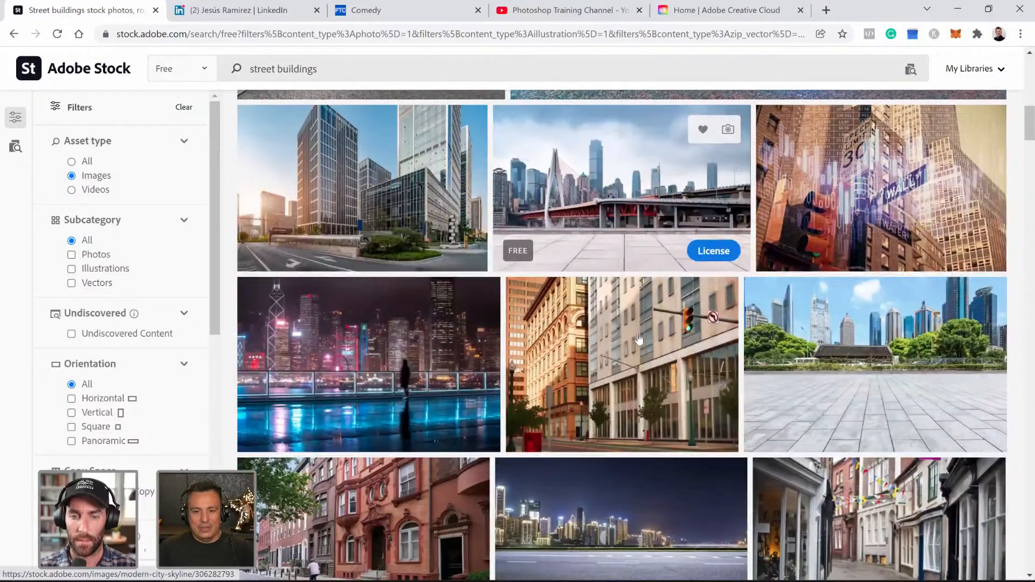
scroll(638, 339, "down", 4)
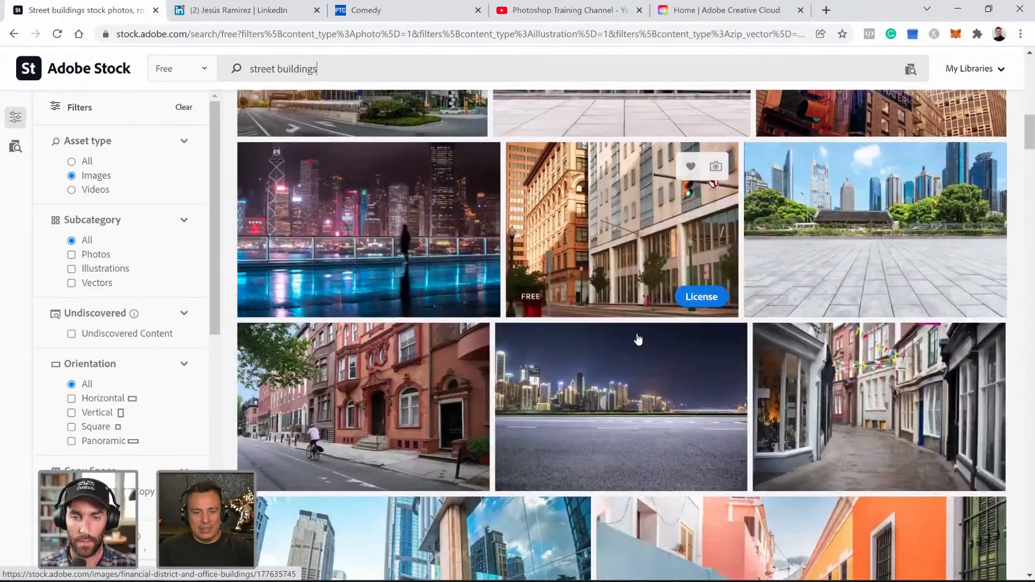
scroll(637, 334, "down", 4)
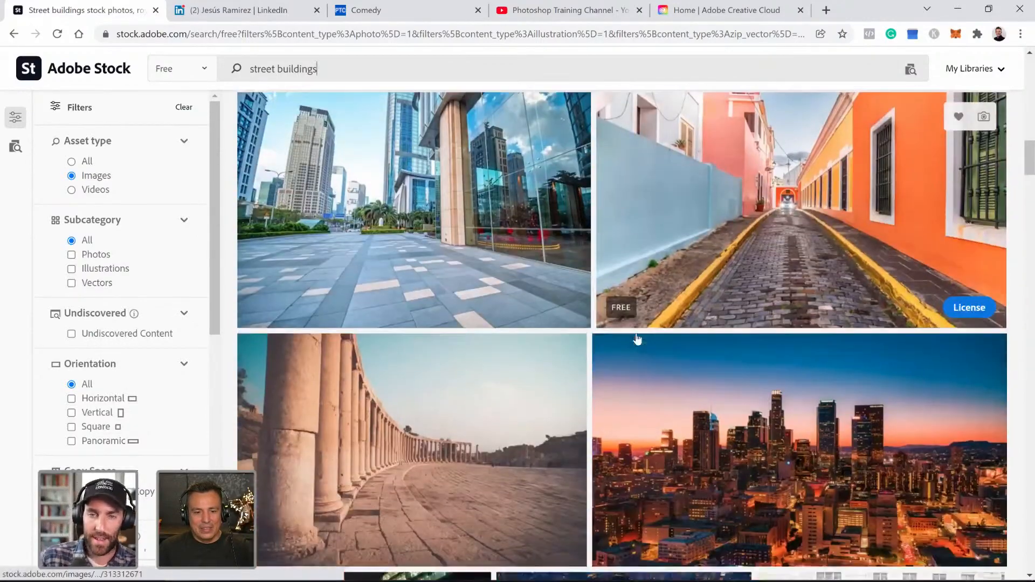
scroll(637, 338, "up", 9)
scroll(637, 339, "up", 10)
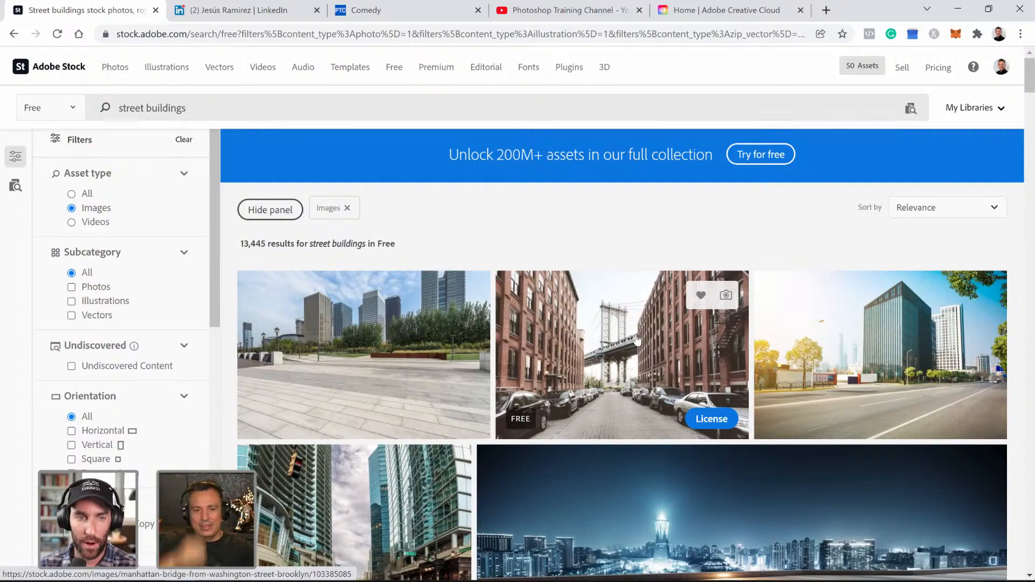
scroll(604, 351, "down", 8)
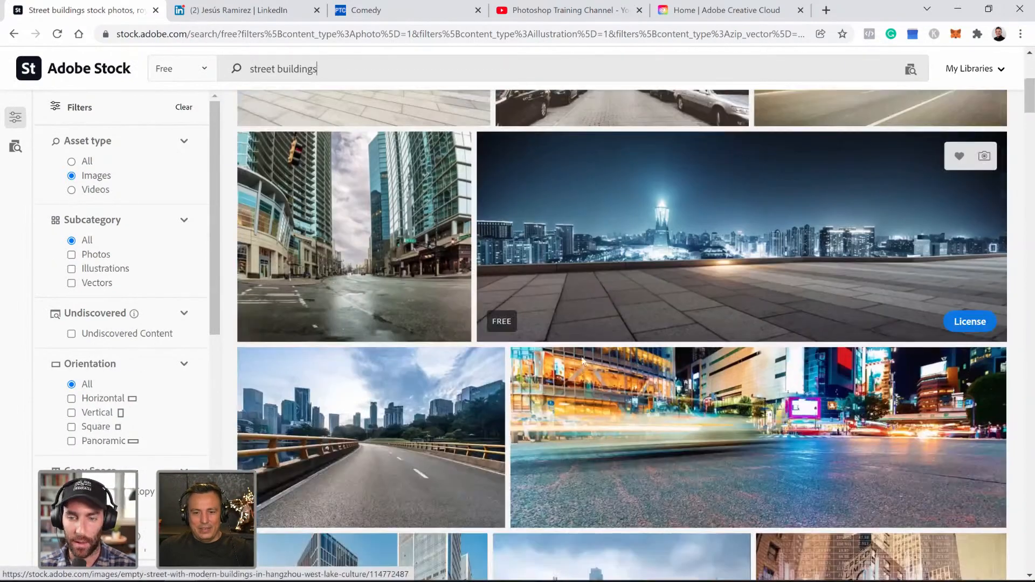
scroll(584, 354, "down", 8)
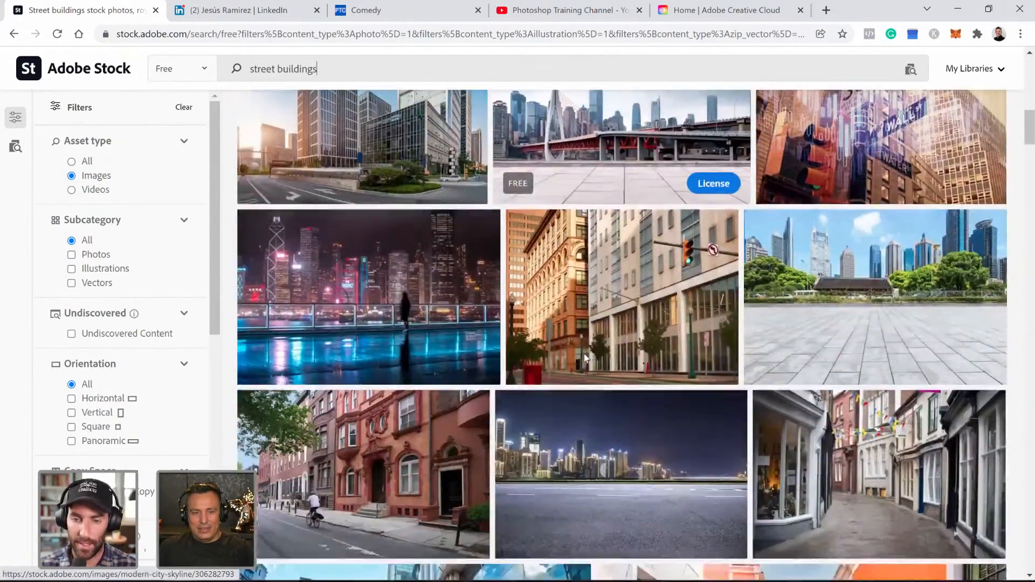
scroll(584, 354, "up", 8)
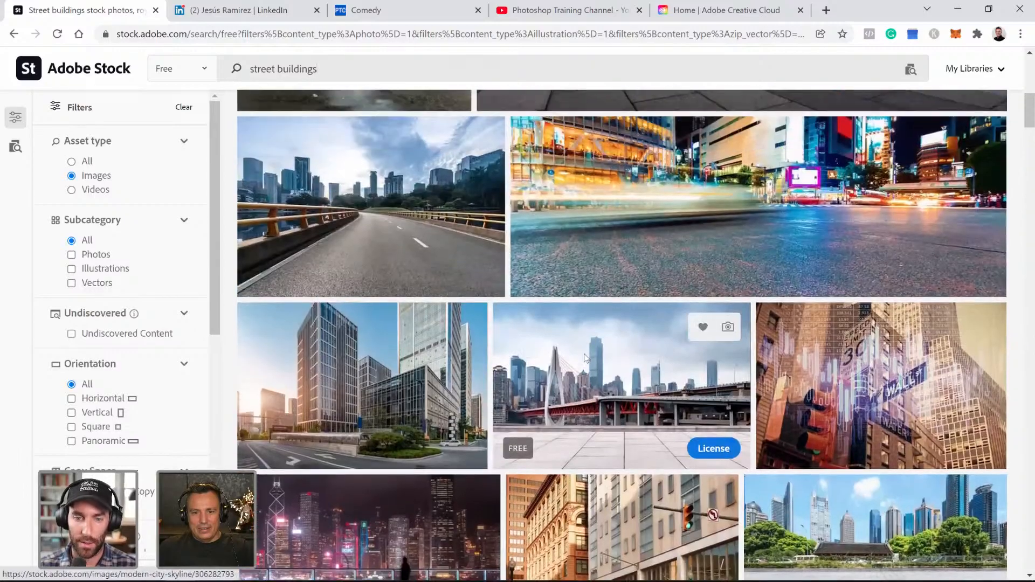
scroll(584, 354, "up", 5)
scroll(584, 354, "down", 5)
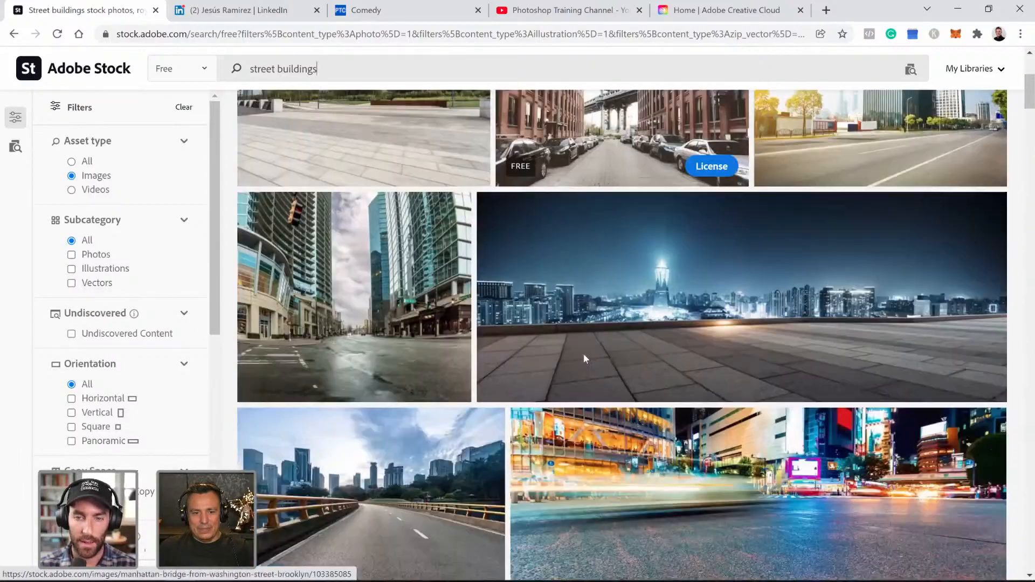
scroll(382, 371, "down", 2)
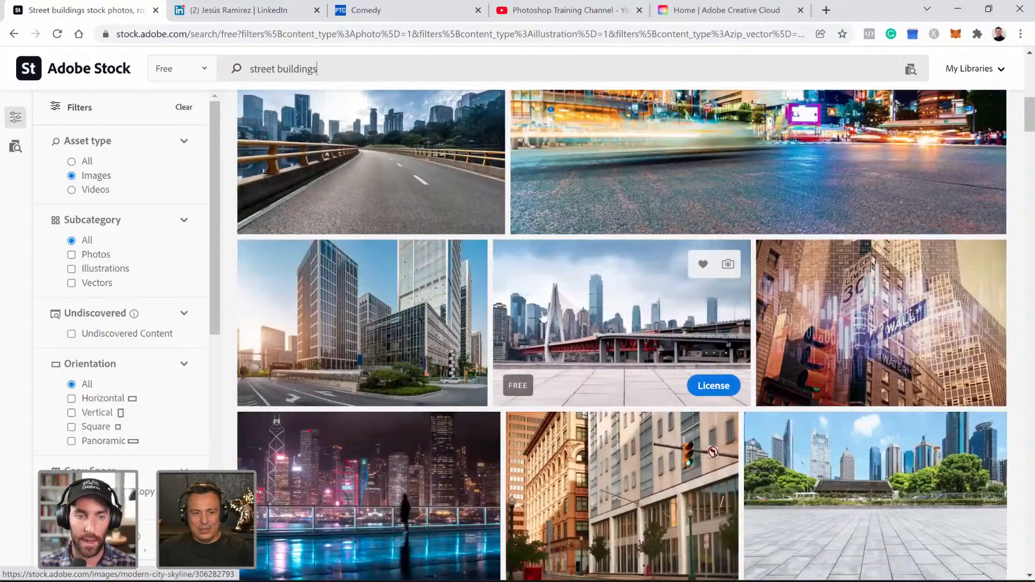
scroll(538, 315, "down", 2)
scroll(604, 348, "down", 1)
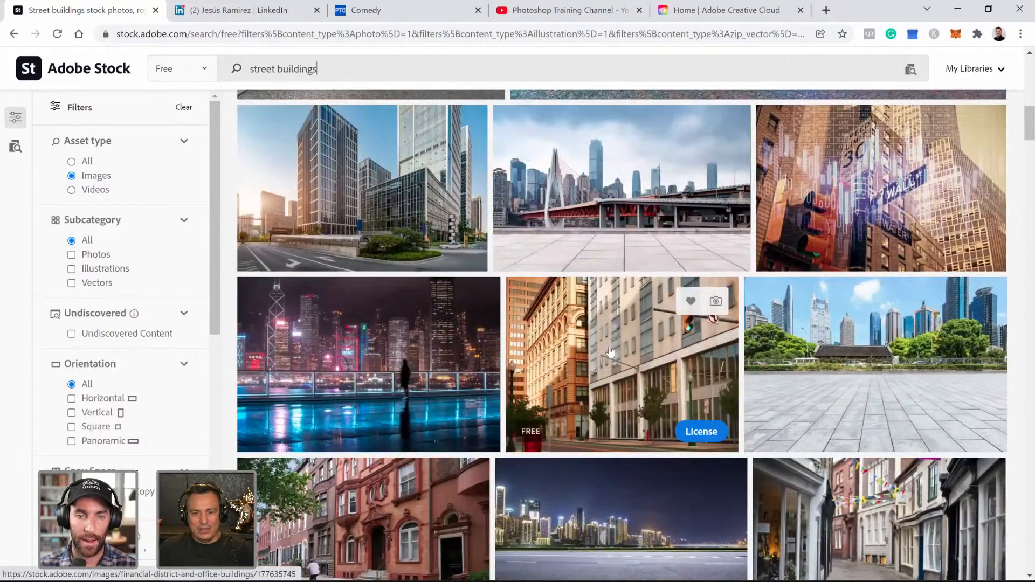
scroll(610, 352, "down", 2)
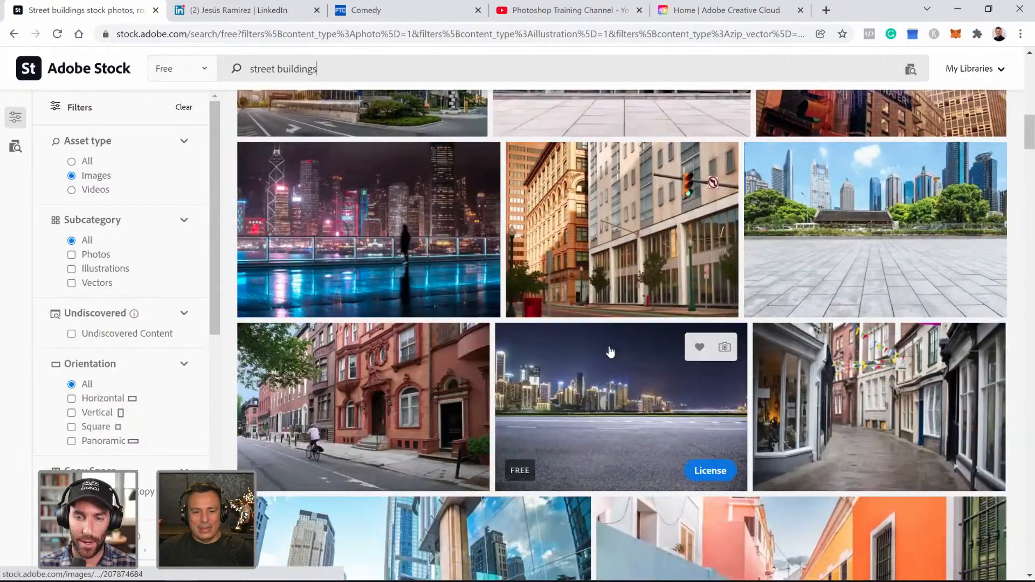
scroll(610, 351, "down", 4)
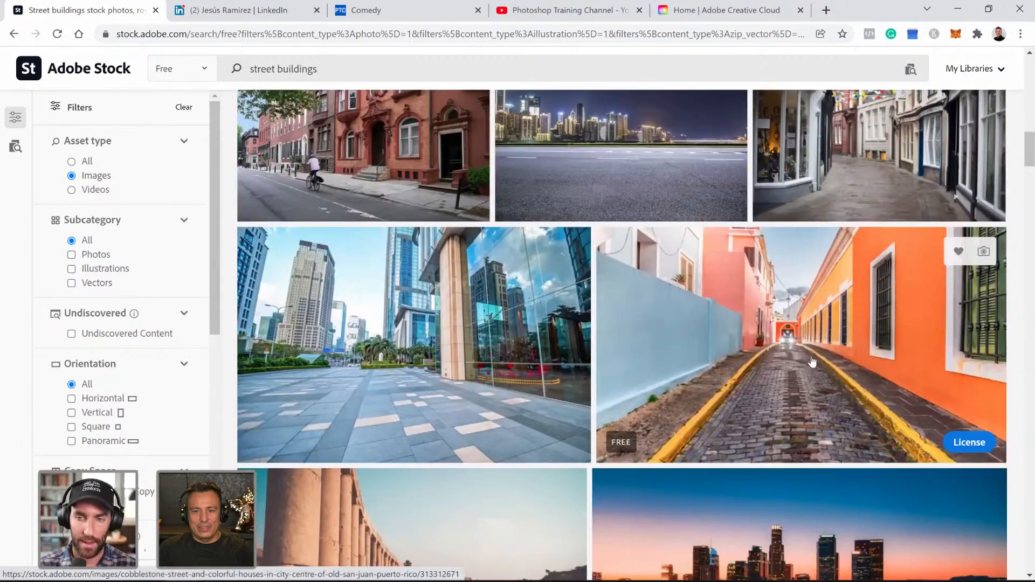
scroll(817, 366, "down", 2)
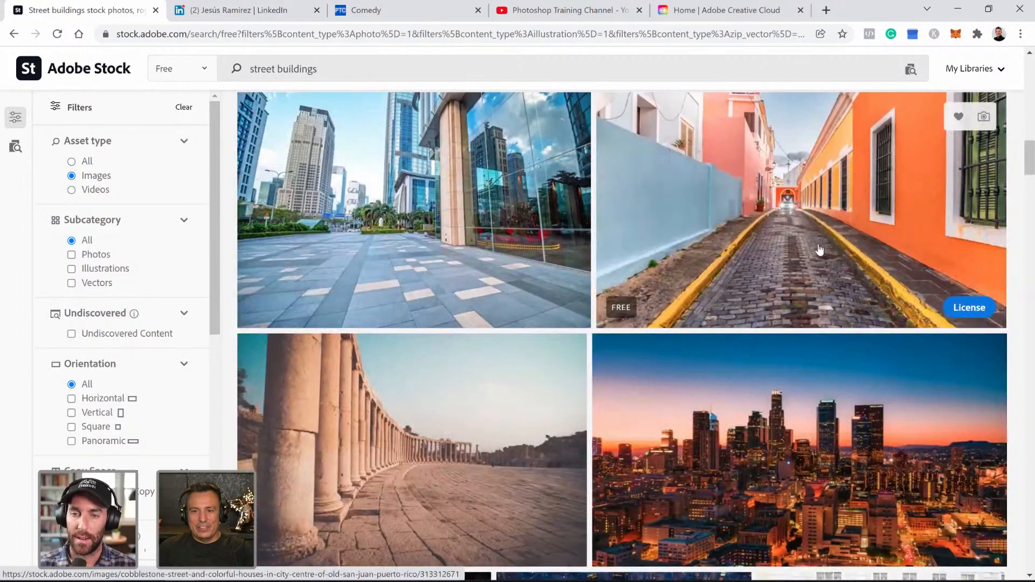
- Save the colourful cobblestone street photo to the 1324 library
left_click(959, 117)
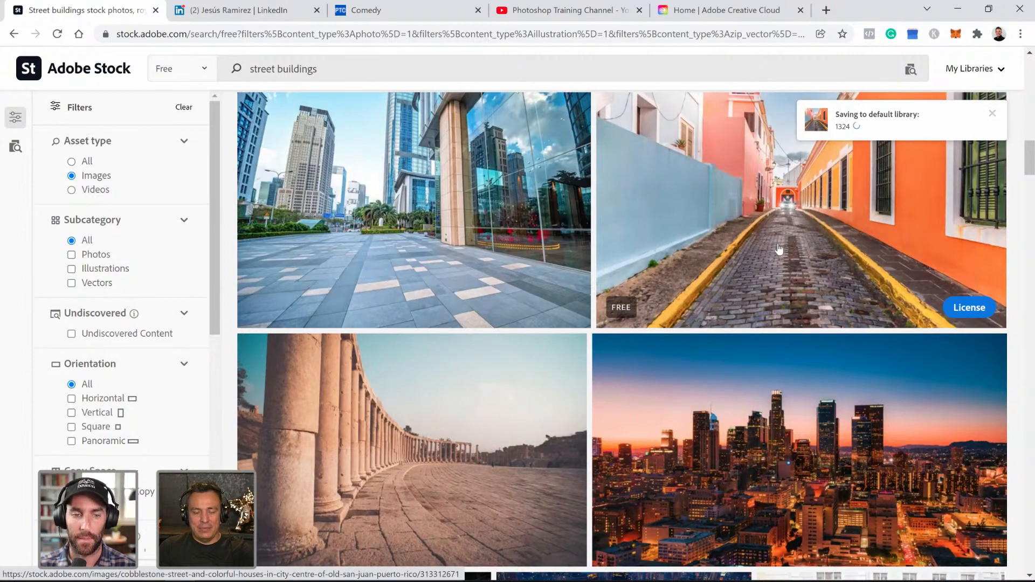
scroll(778, 248, "down", 7)
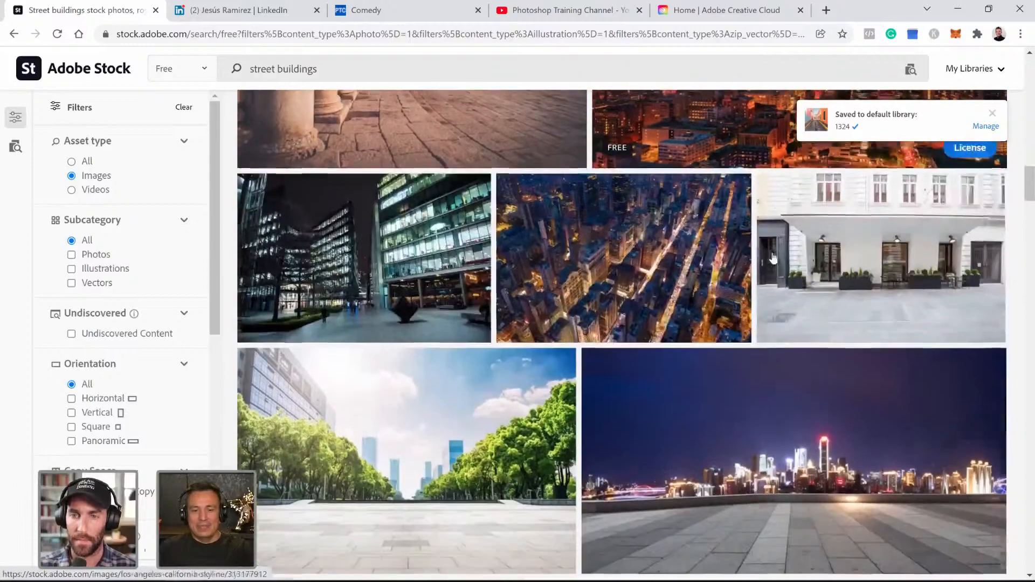
scroll(773, 258, "down", 10)
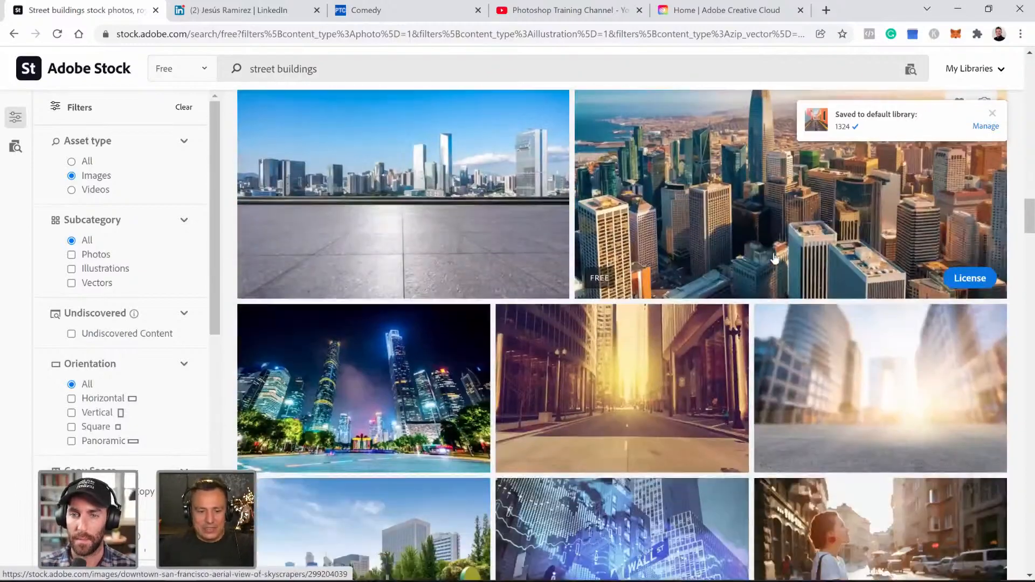
- Find the free Manhattan Bridge brick-street photo further down the results and save it too
scroll(775, 258, "down", 7)
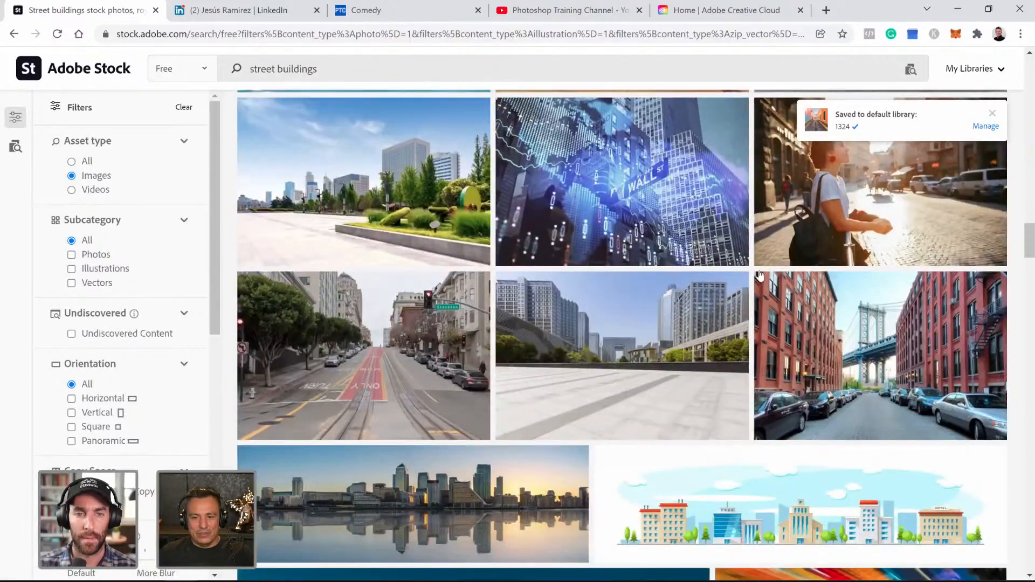
scroll(766, 270, "down", 4)
scroll(863, 256, "up", 3)
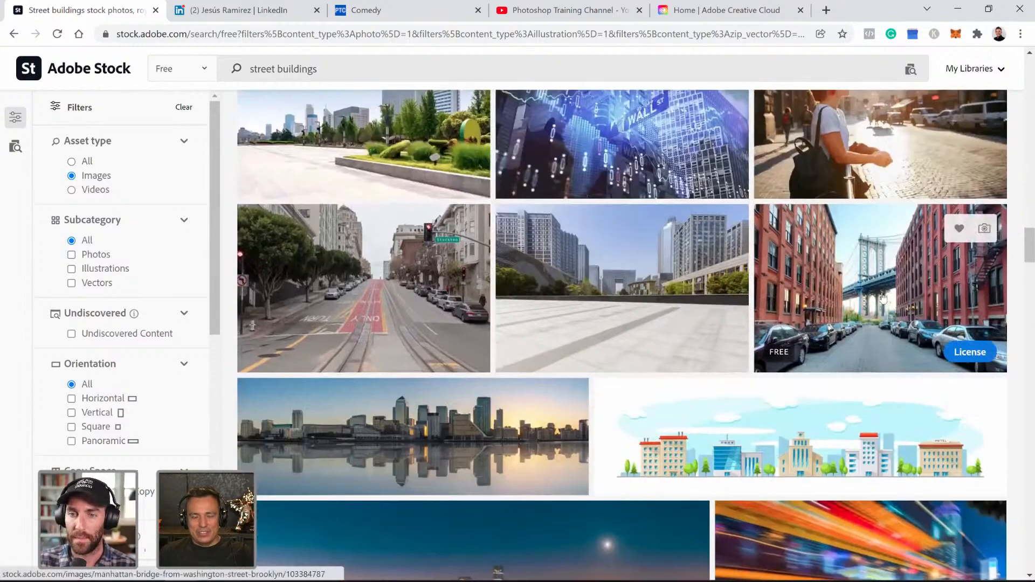
scroll(696, 302, "down", 9)
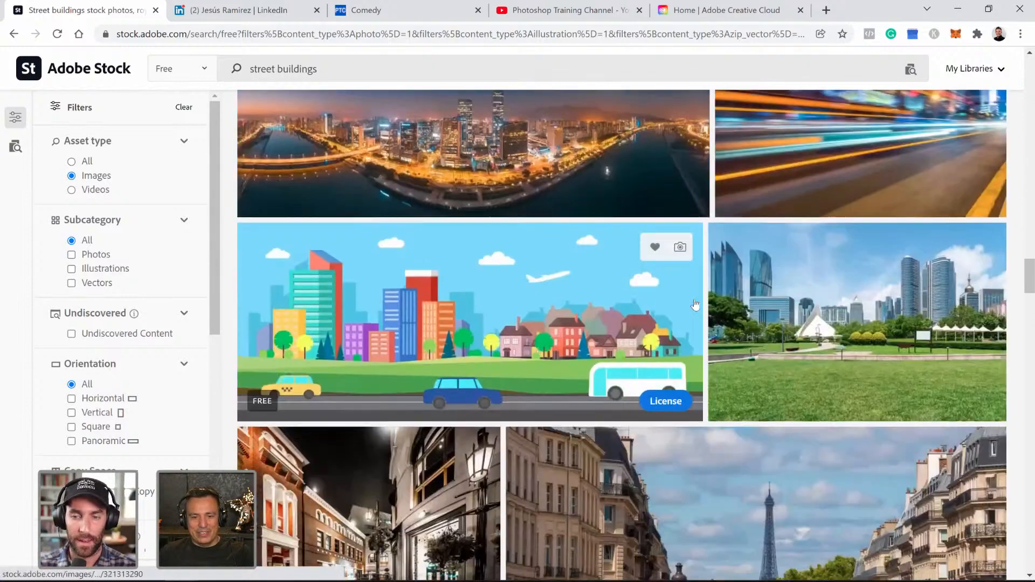
scroll(696, 304, "down", 10)
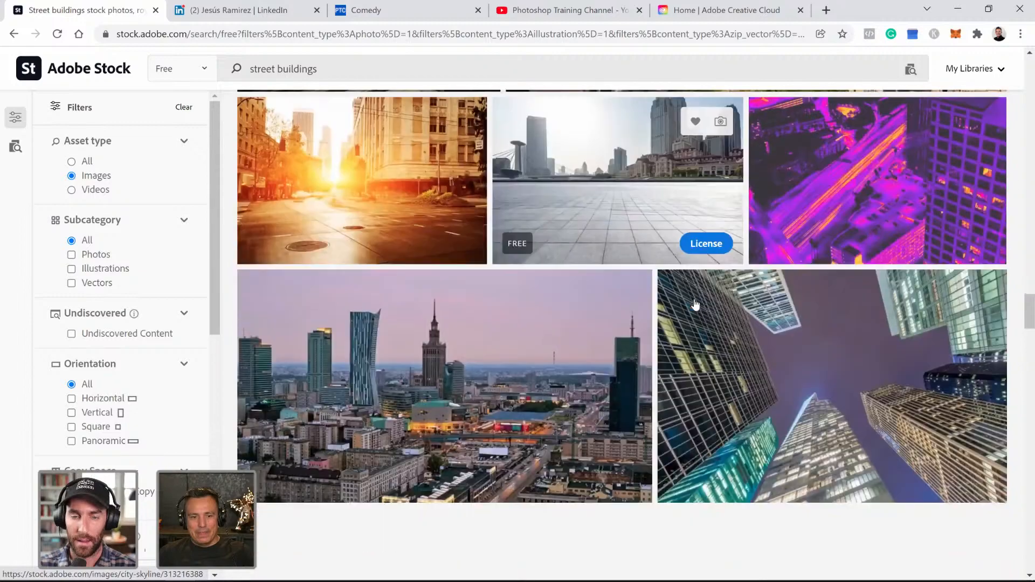
scroll(696, 305, "down", 12)
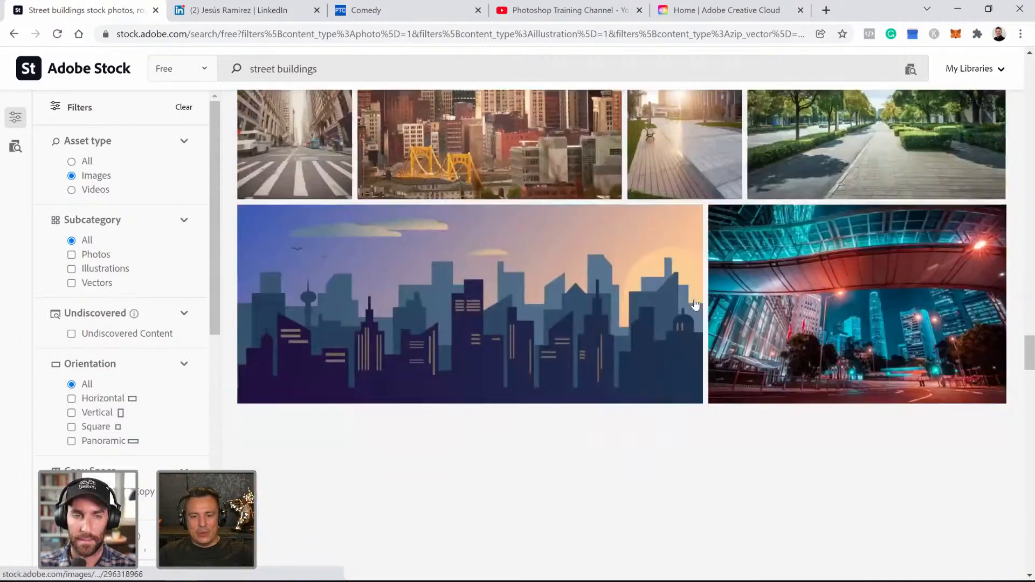
scroll(696, 305, "down", 11)
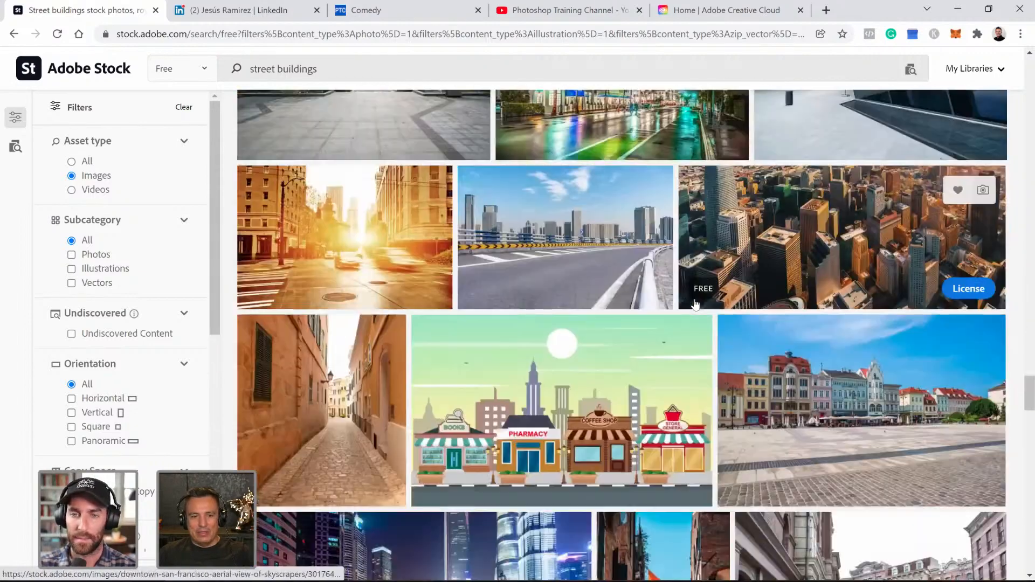
scroll(696, 305, "down", 10)
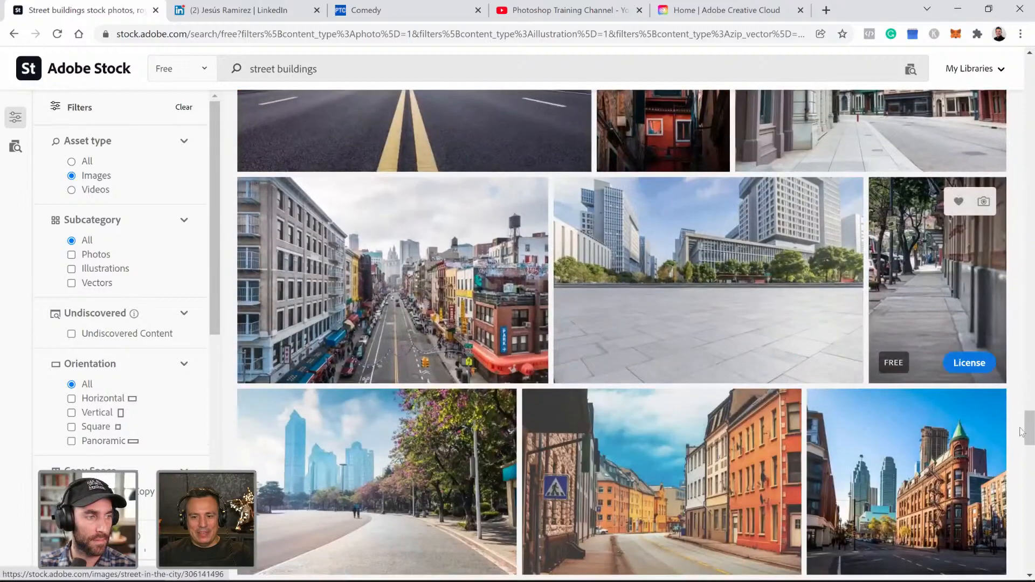
scroll(1021, 432, "down", 4)
scroll(1019, 101, "up", 10)
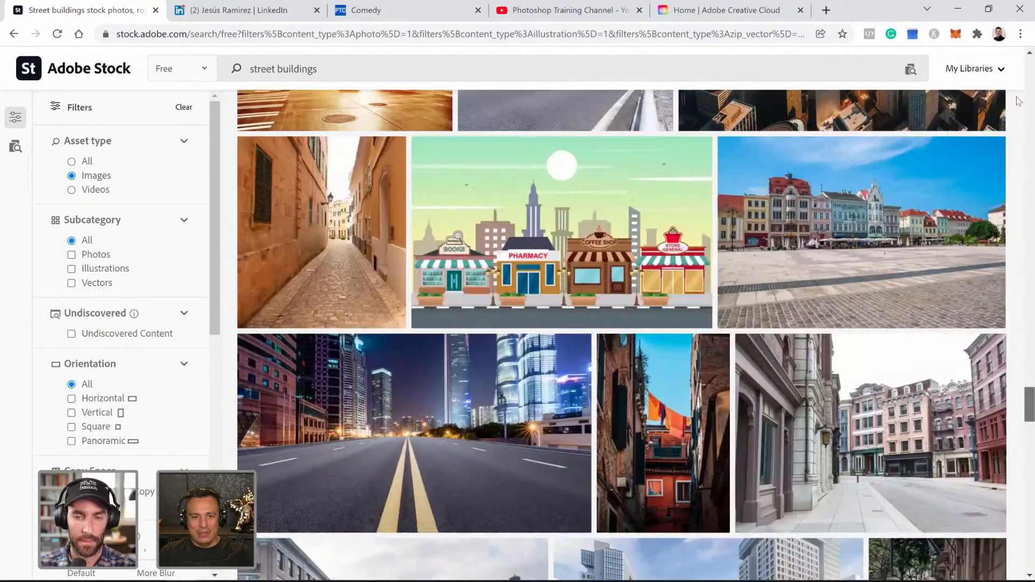
scroll(1018, 101, "up", 15)
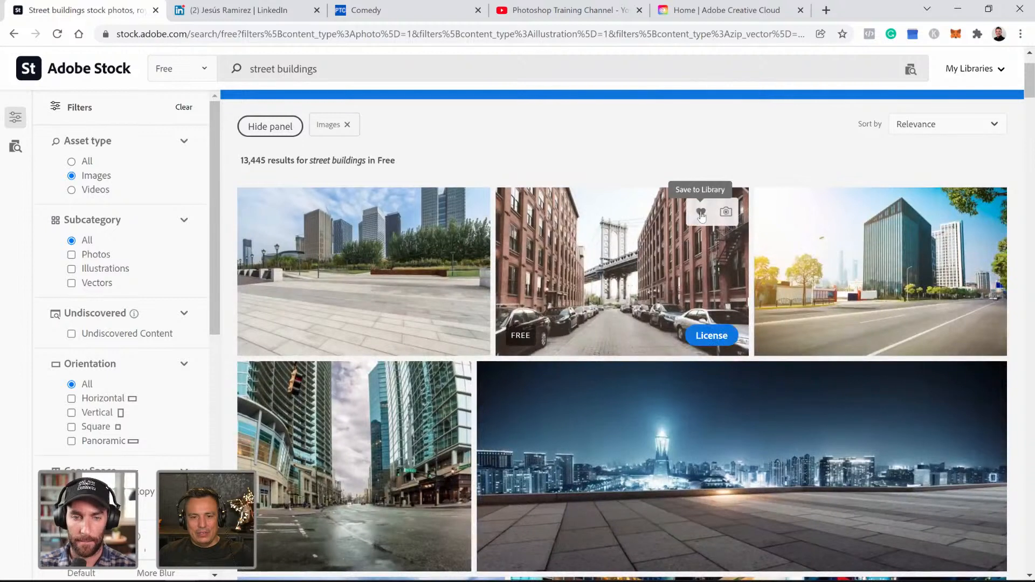
left_click(701, 214)
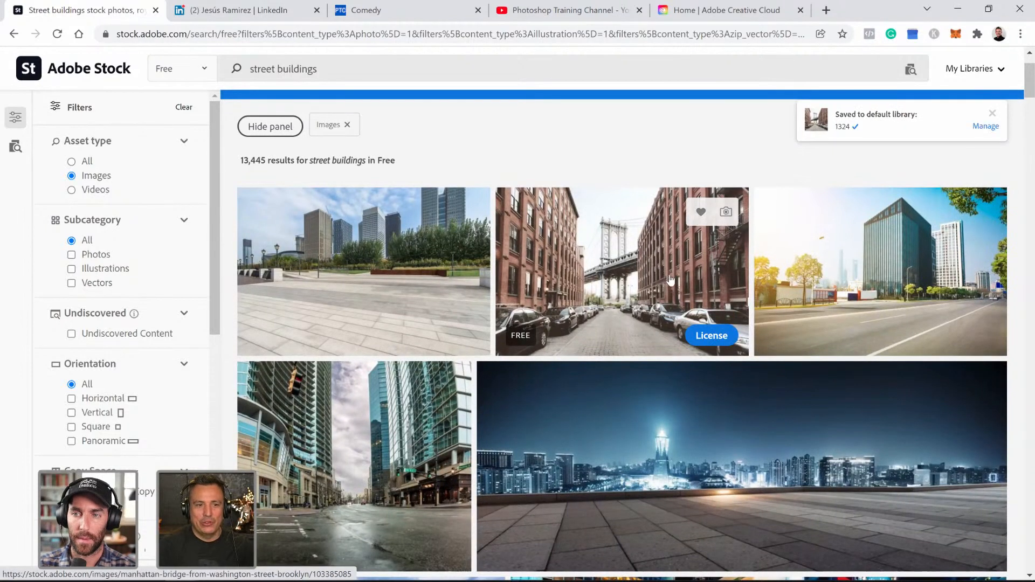
- Back in Photoshop, place the cobblestone street photo from Libraries into Untitled-1
mouse_move(302, 579)
left_click(221, 574)
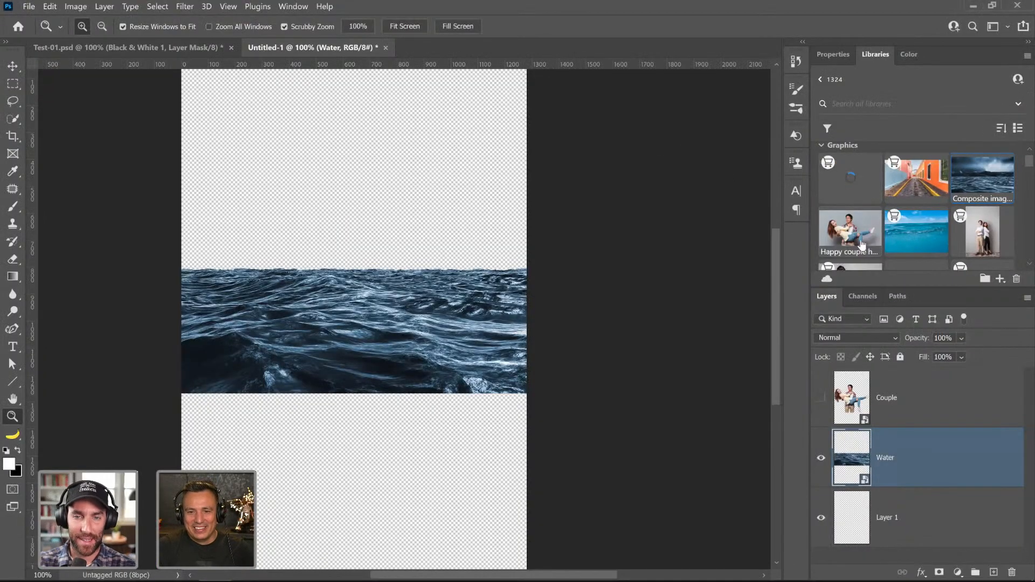
left_click_drag(915, 186, 926, 435)
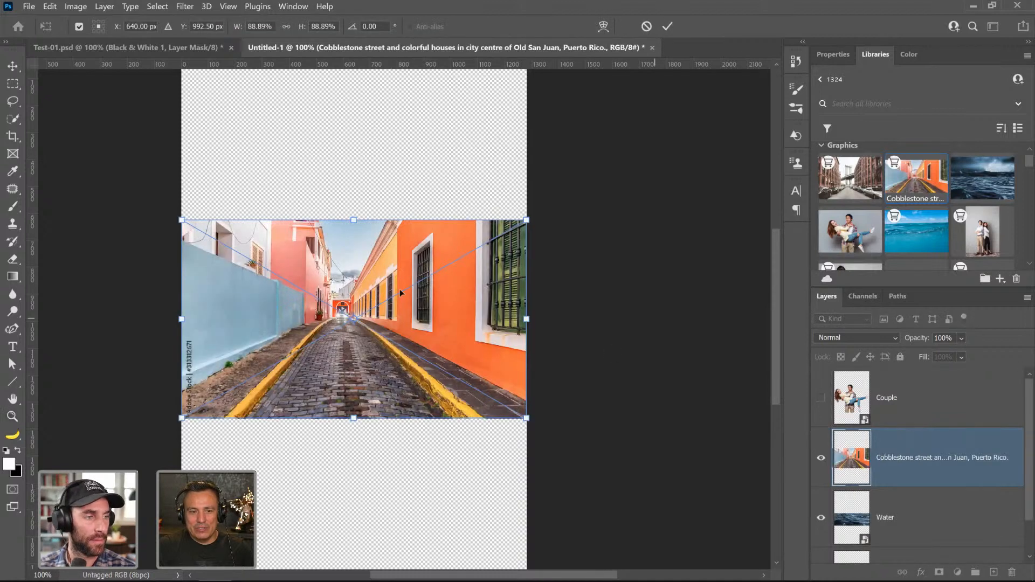
key("Return")
- Move the cobblestone layer beneath Water and raise it so the houses clear the waves
key("z")
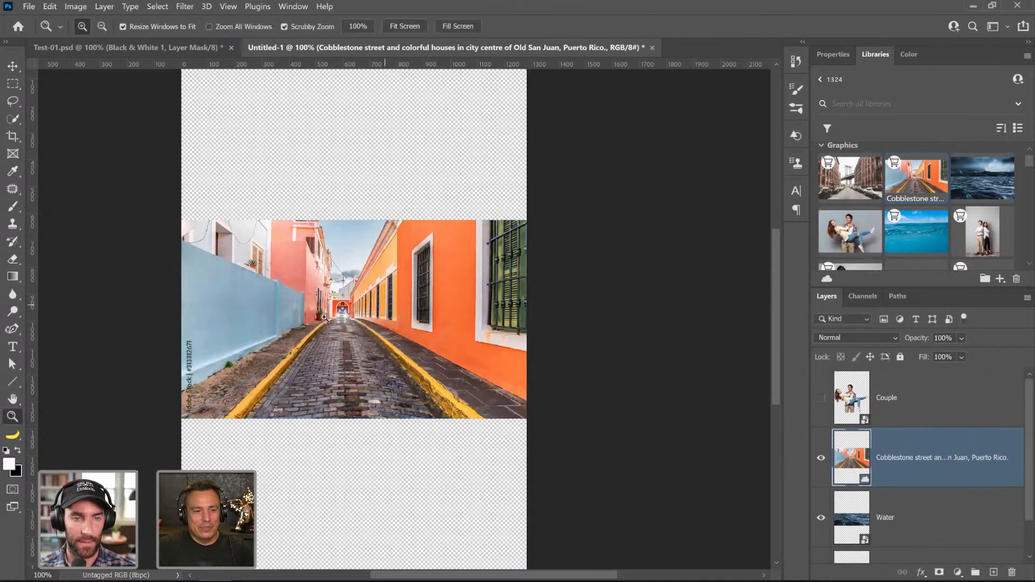
left_click_drag(341, 313, 33, 94)
left_click(17, 72)
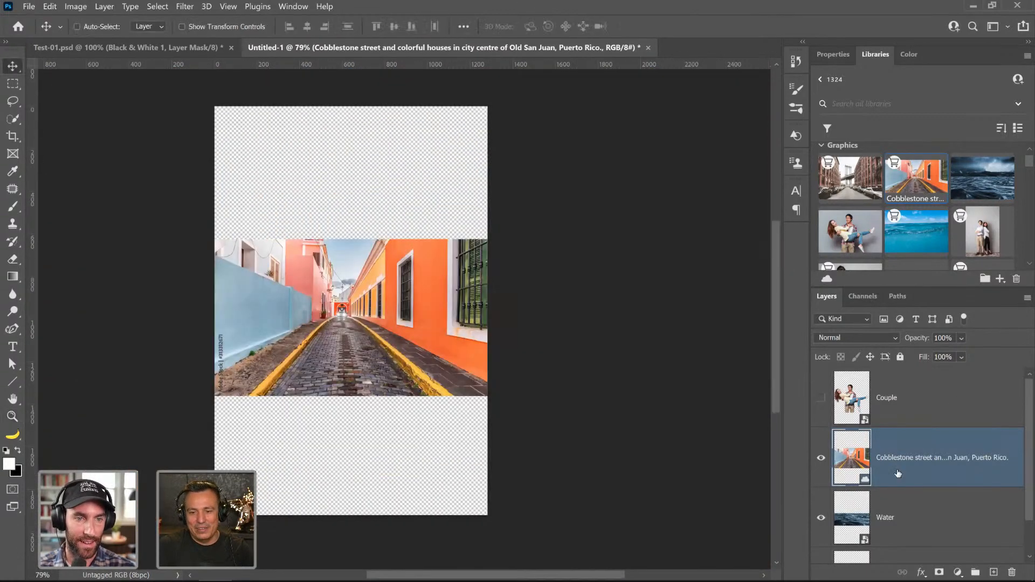
left_click_drag(898, 474, 914, 496)
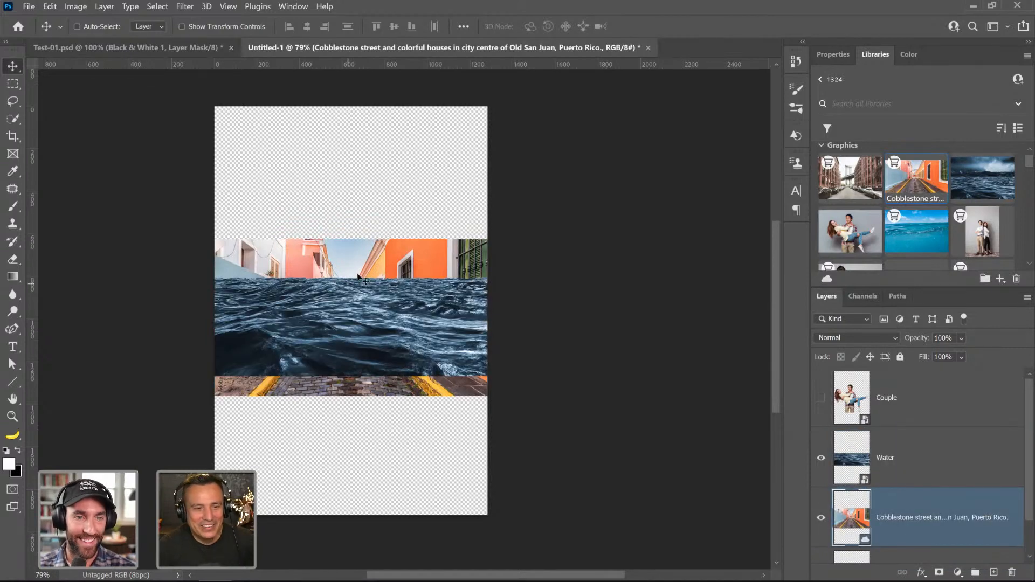
left_click_drag(348, 268, 340, 238)
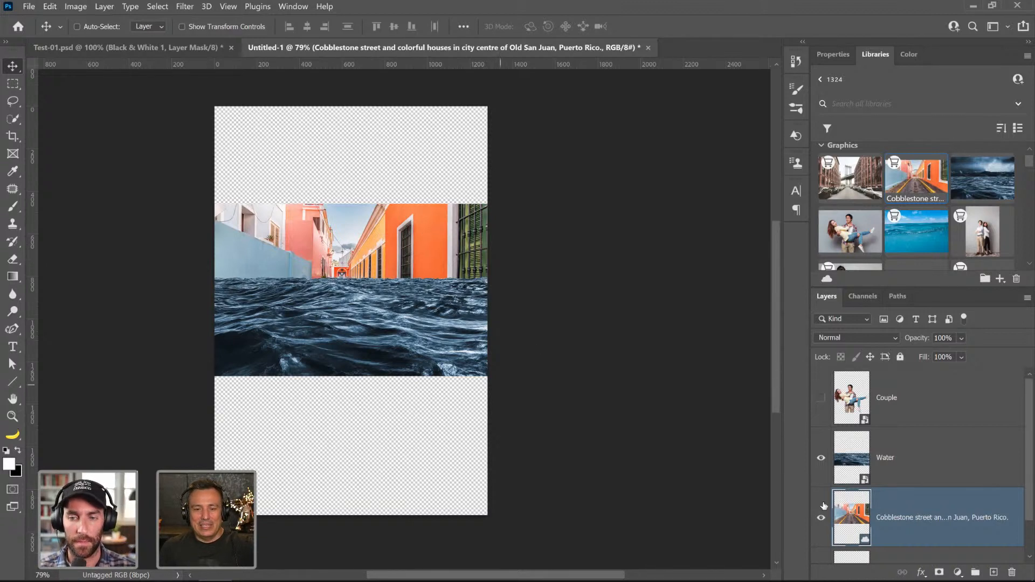
- Hide the cobblestone layer and place the Manhattan Bridge photo below Water, raised above the waterline
left_click(822, 519)
left_click_drag(862, 179, 854, 546)
key("Return")
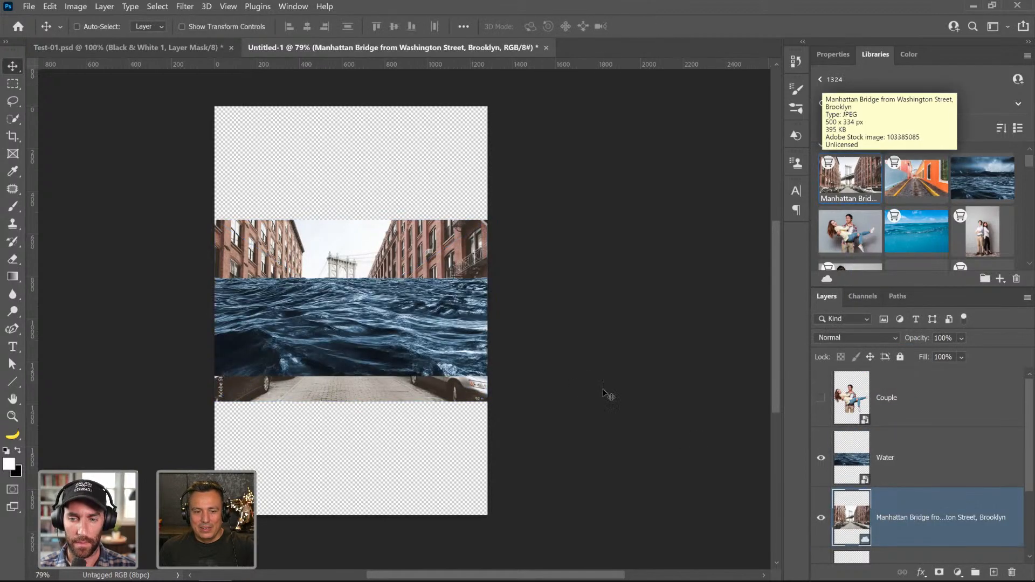
left_click_drag(402, 254, 405, 196)
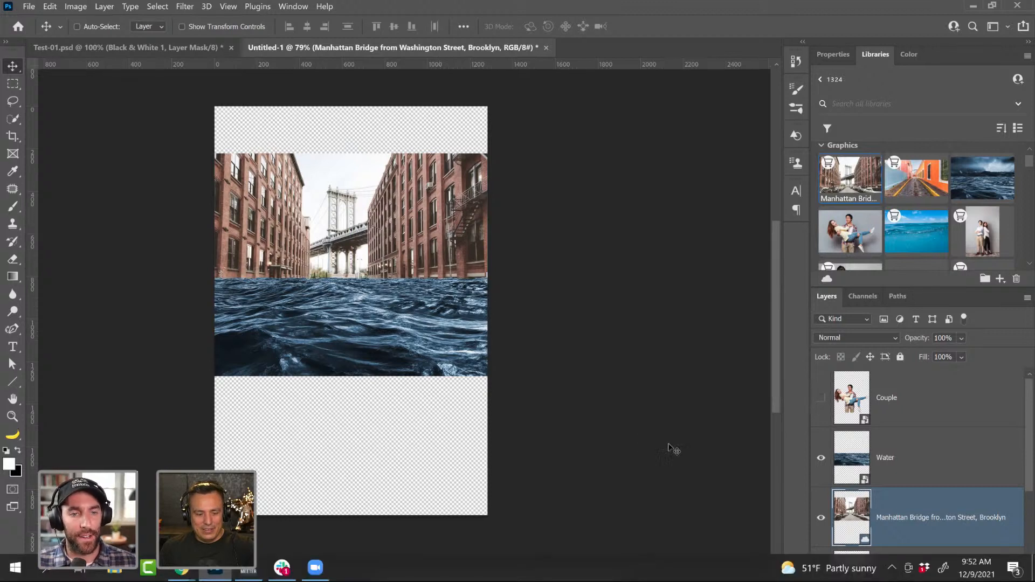
- Scale the bridge photo up to about 81%, anchored near the waterline
key("ctrl+t")
left_click_drag(351, 244, 346, 278)
left_click_drag(488, 155, 505, 138)
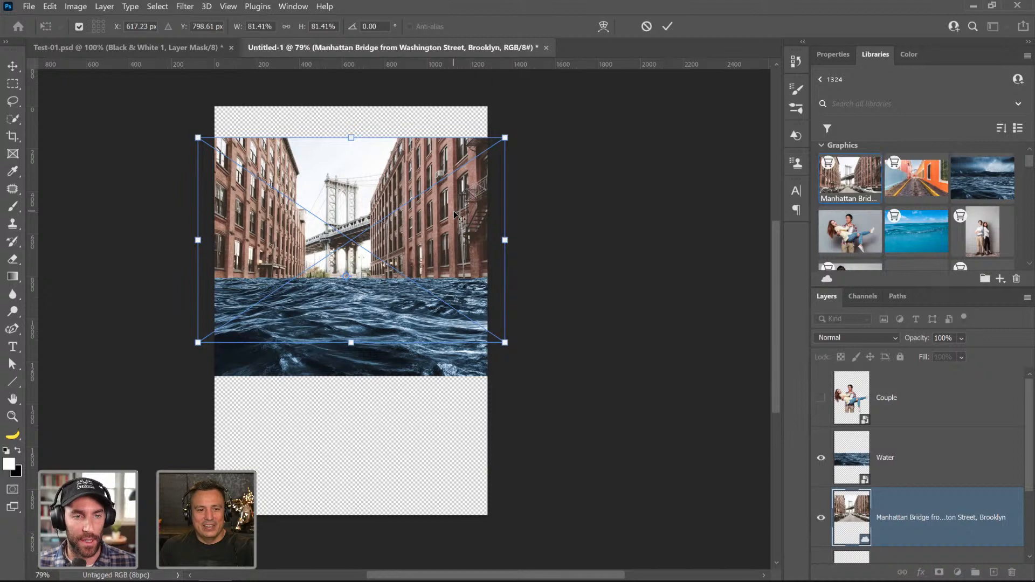
key("Return")
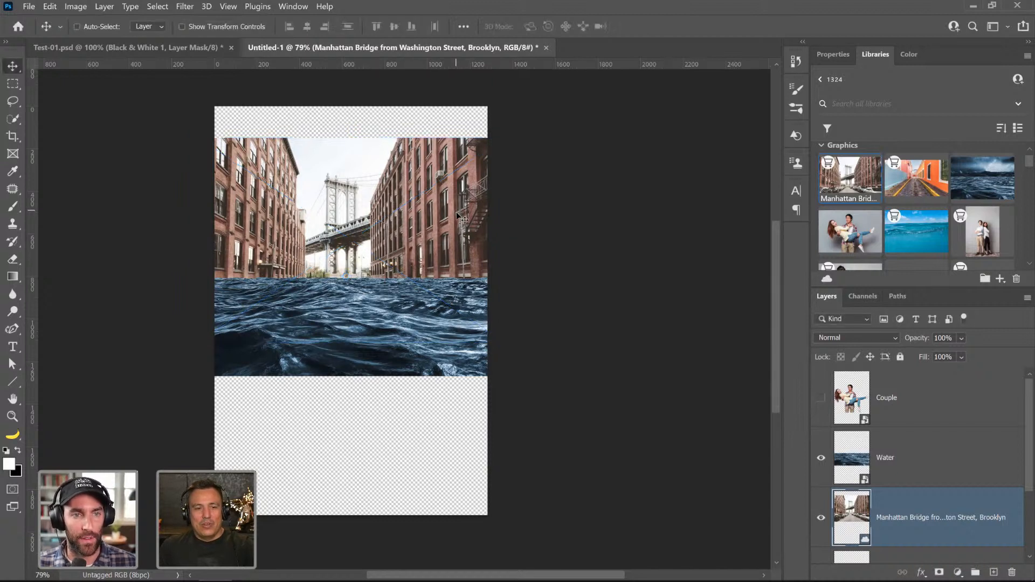
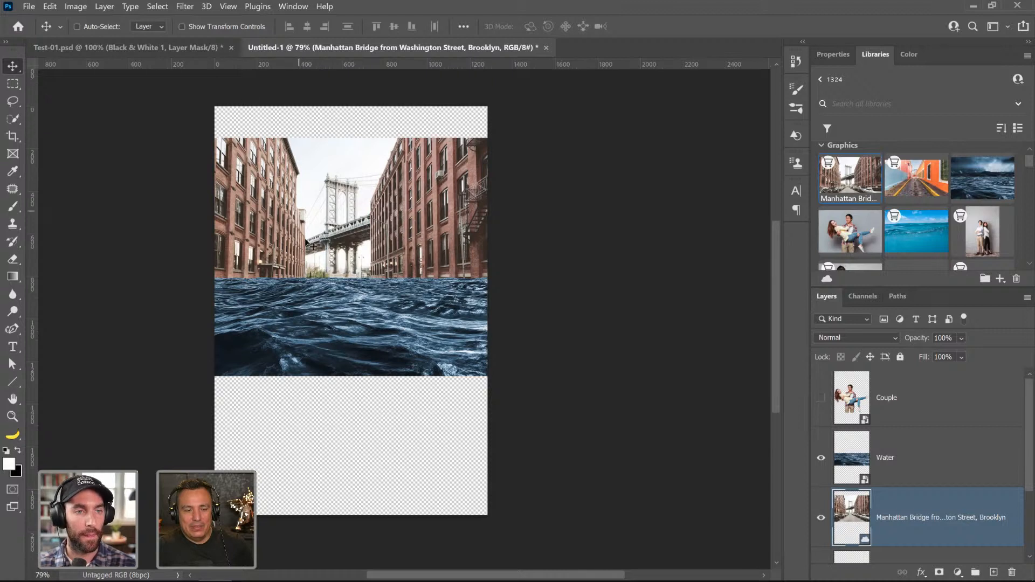
- Rename the bridge photo layer to Building
double_click(953, 519)
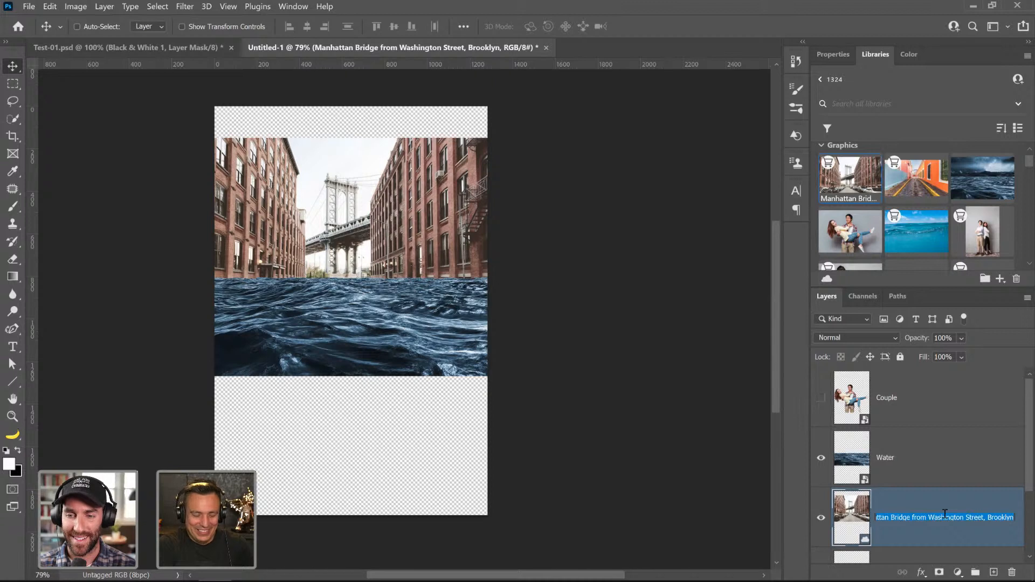
type("Building")
key("Return")
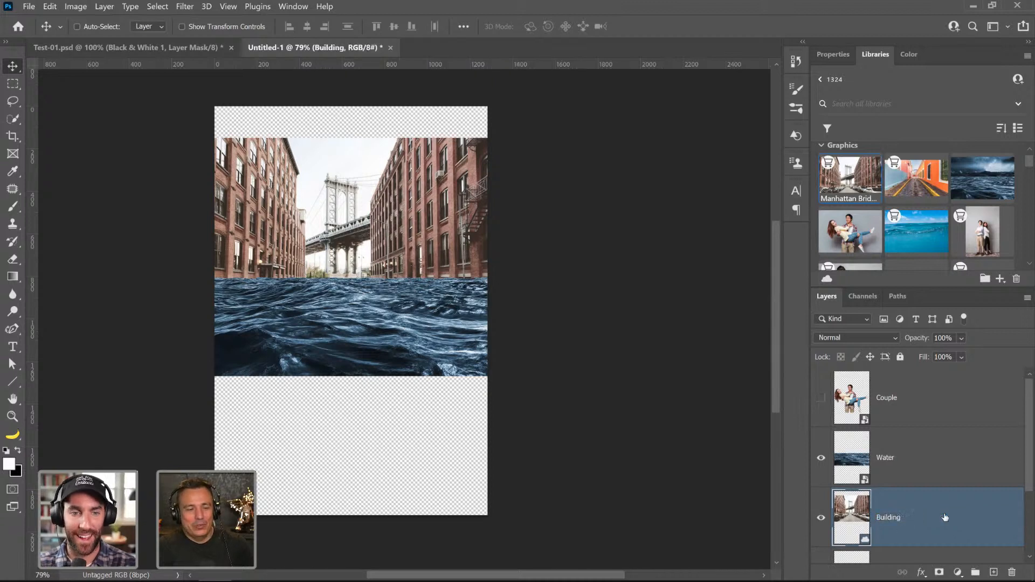
right_click(945, 518)
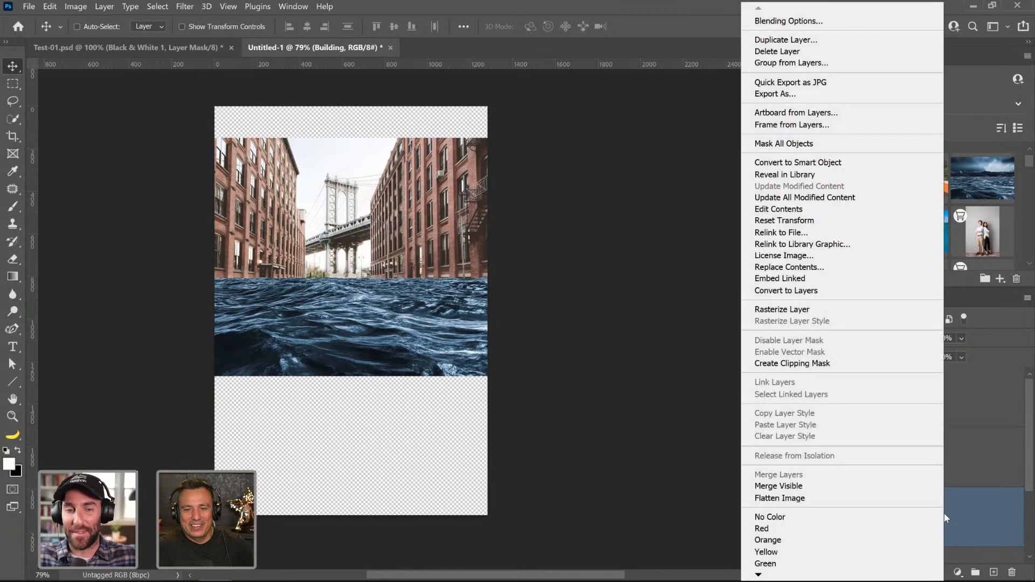
left_click(973, 515)
- Add a new empty layer above Building and name it Building Extension
left_click(994, 572)
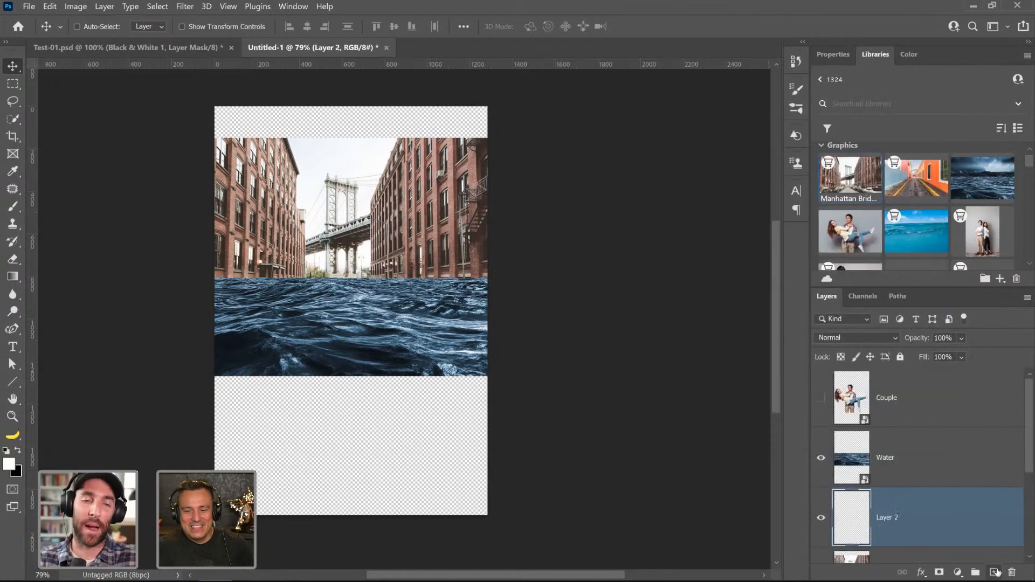
scroll(990, 533, "down", 1)
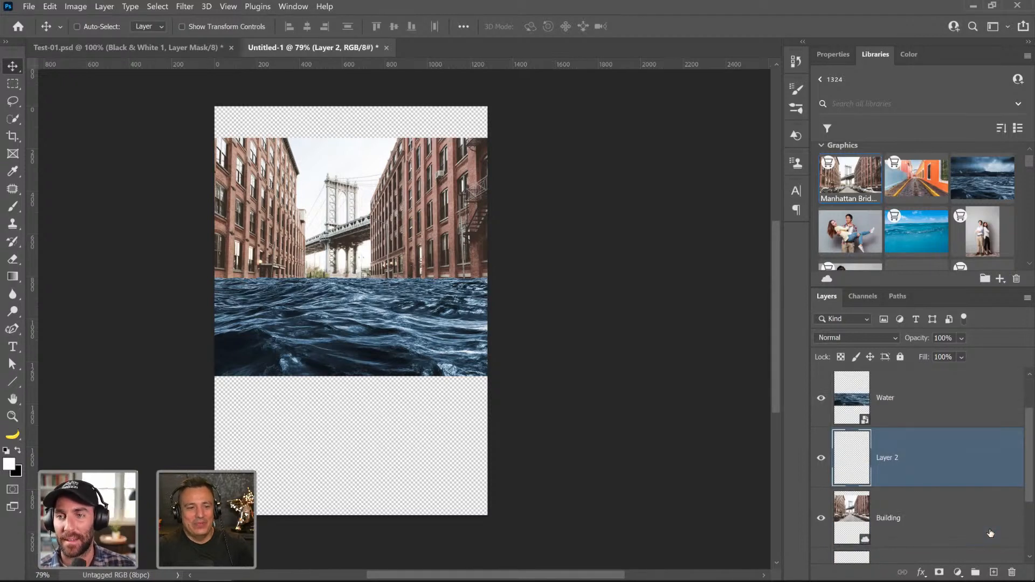
left_click_drag(896, 474, 1013, 572)
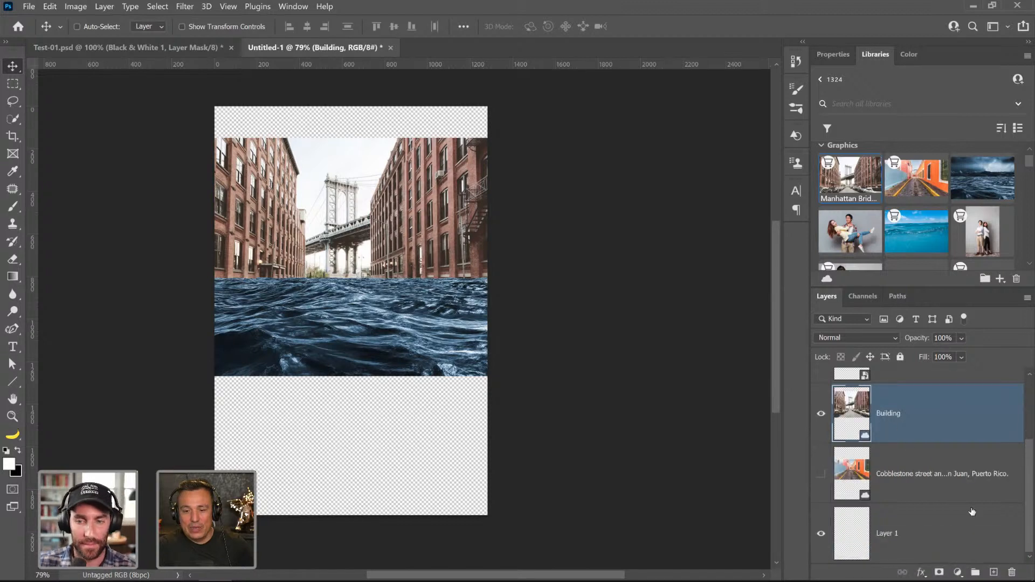
left_click(994, 572)
double_click(887, 415)
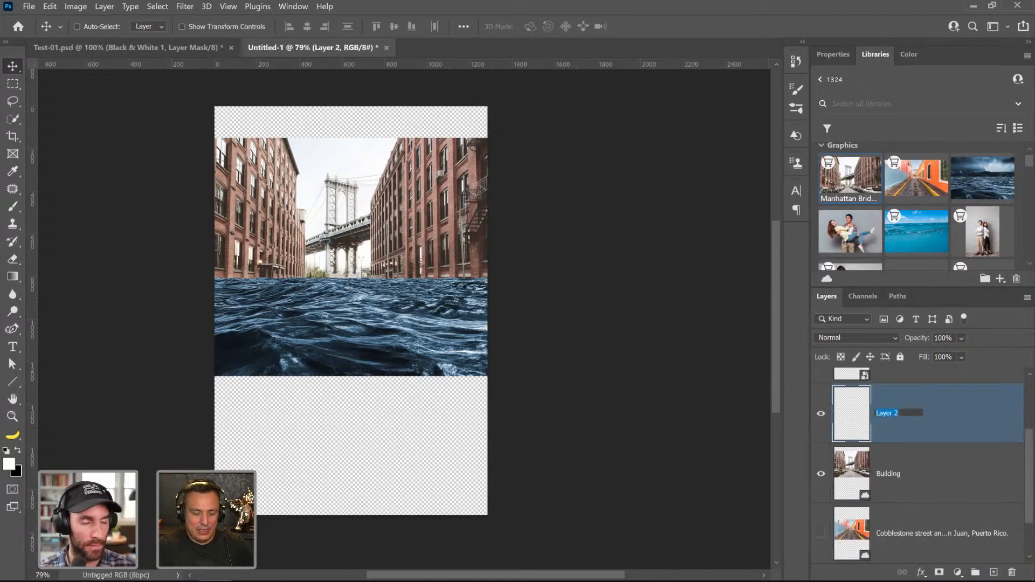
type("Building Extension")
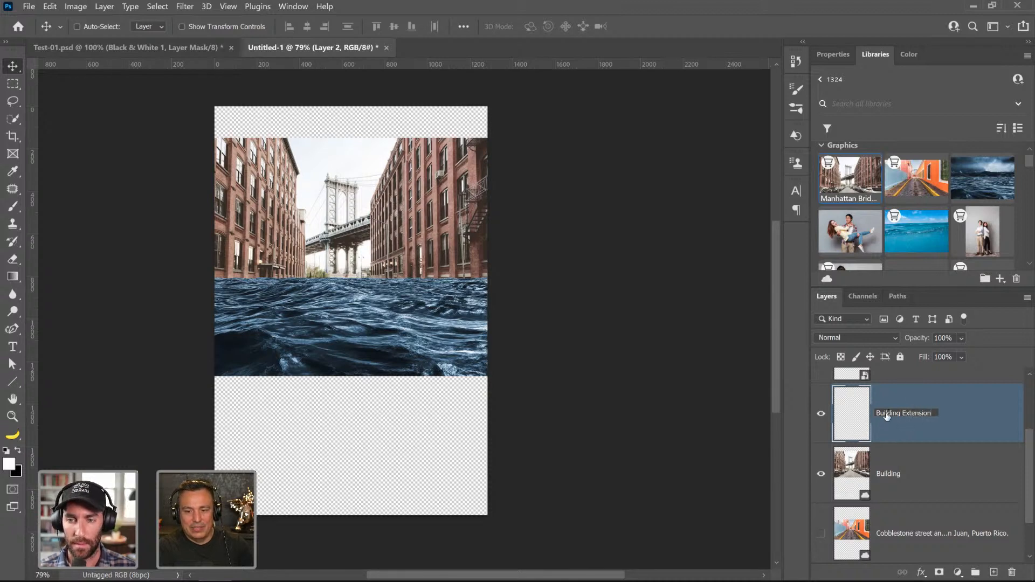
key("Return")
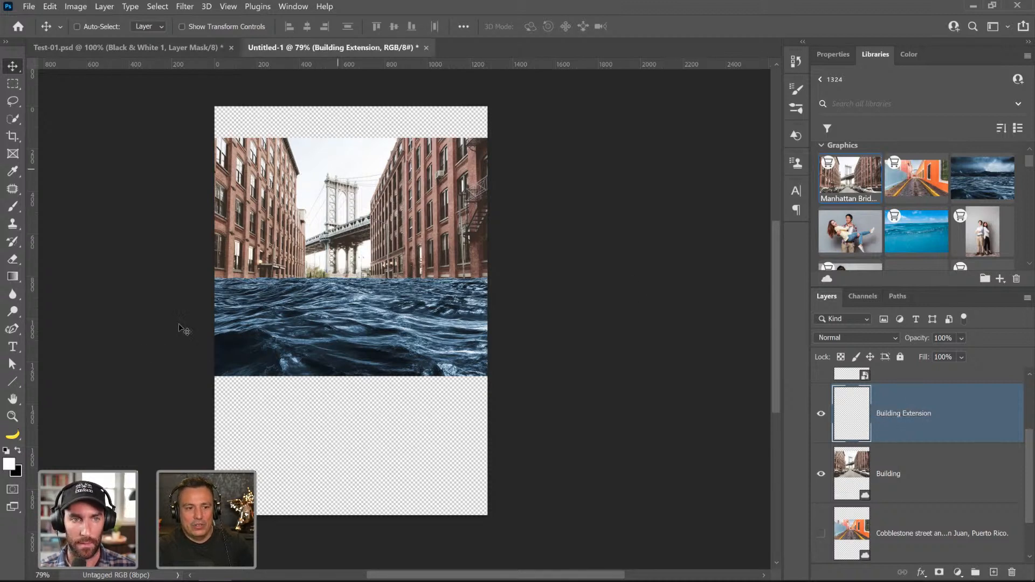
- Zoom the street scene to 200%, frame the buildings and open Filter > Vanishing Point
left_click_drag(337, 160, 427, 263)
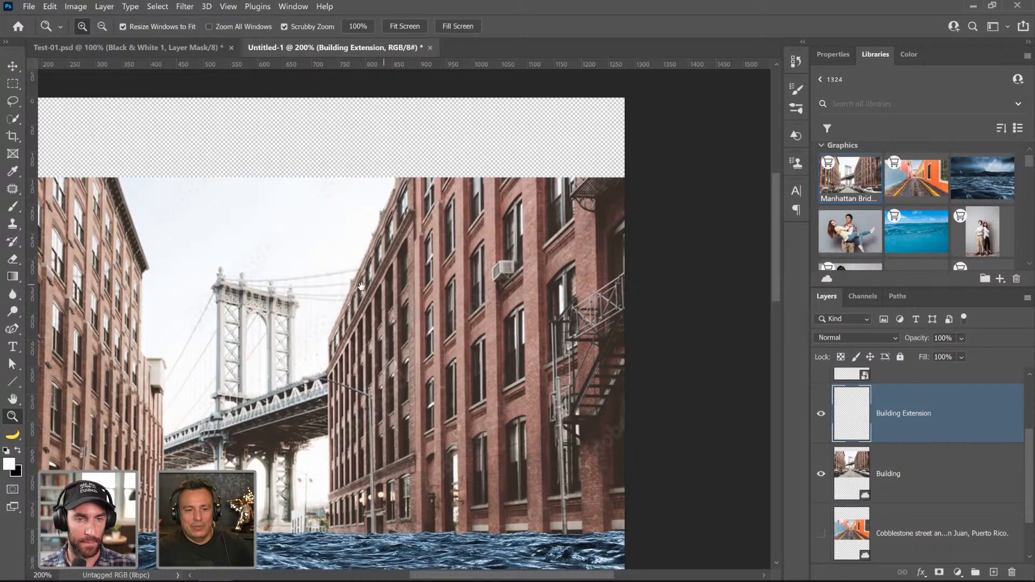
left_click_drag(361, 286, 575, 295)
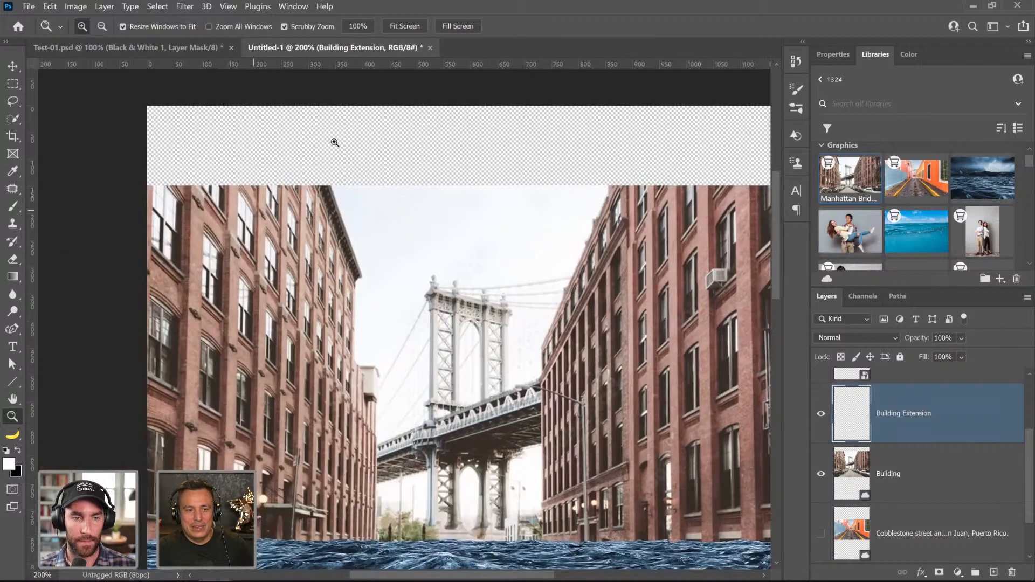
left_click(190, 8)
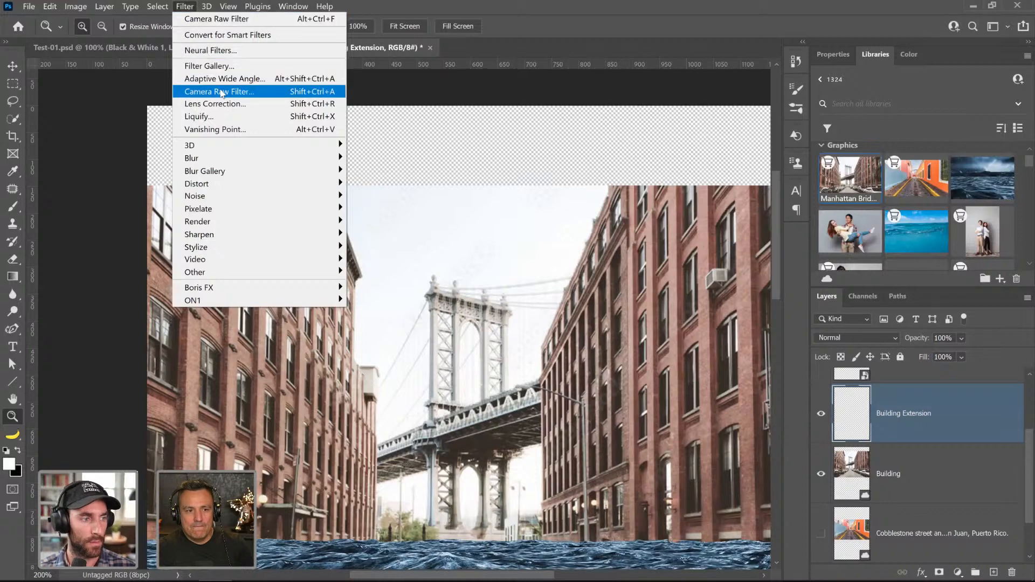
left_click(215, 129)
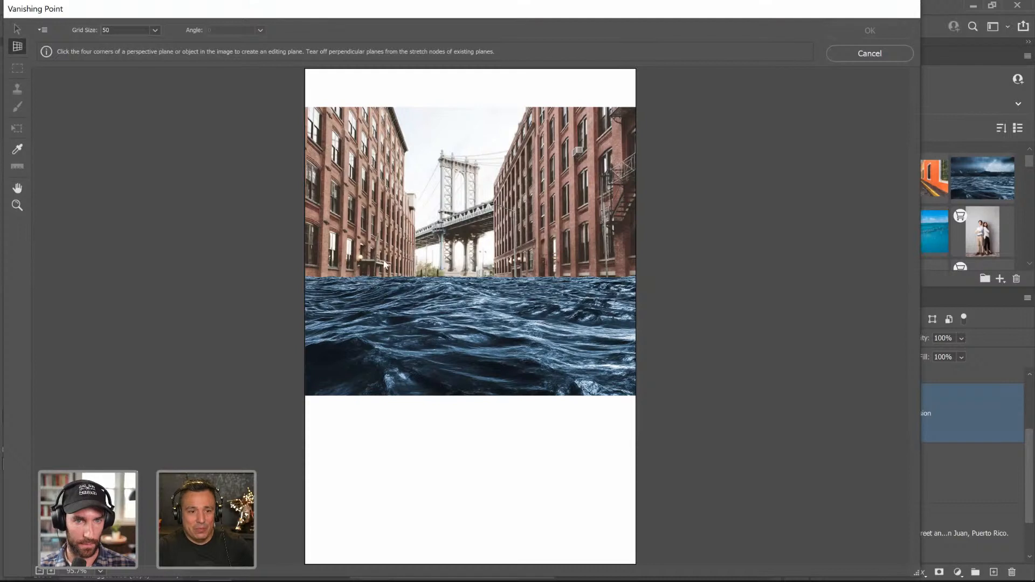
- Draw a four-corner perspective plane on the left building's upper facade
left_click(416, 277)
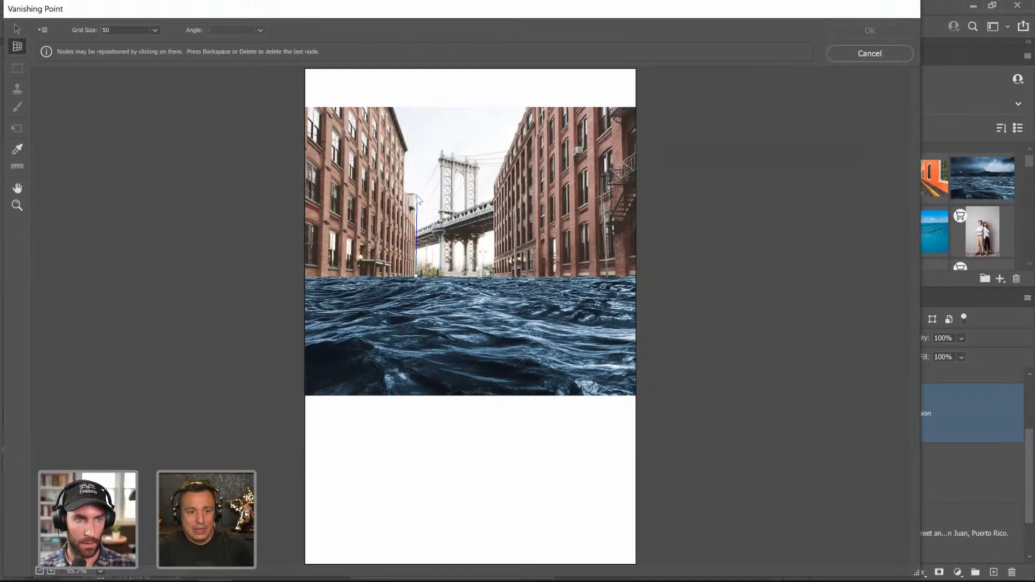
left_click(416, 157)
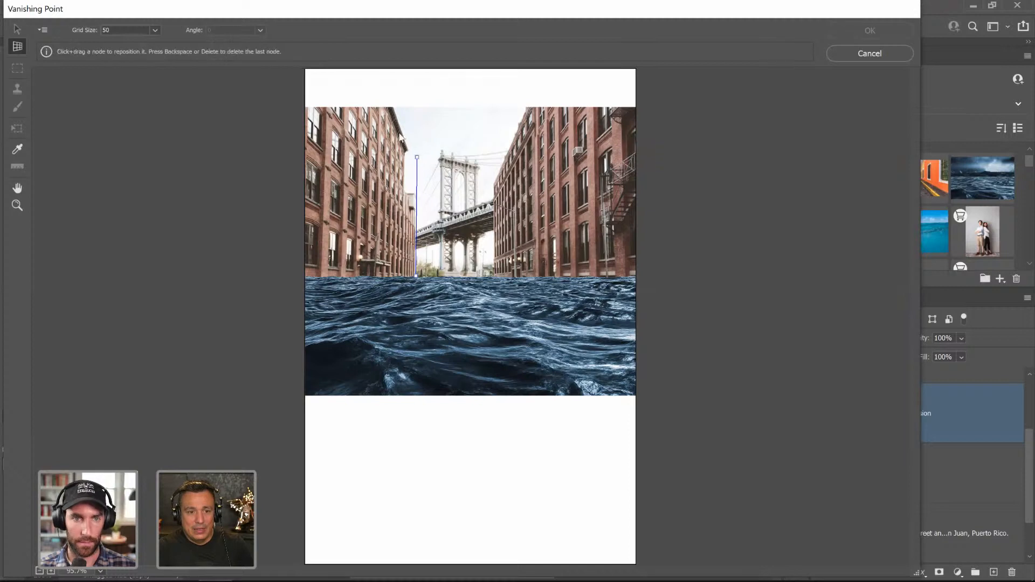
left_click(388, 92)
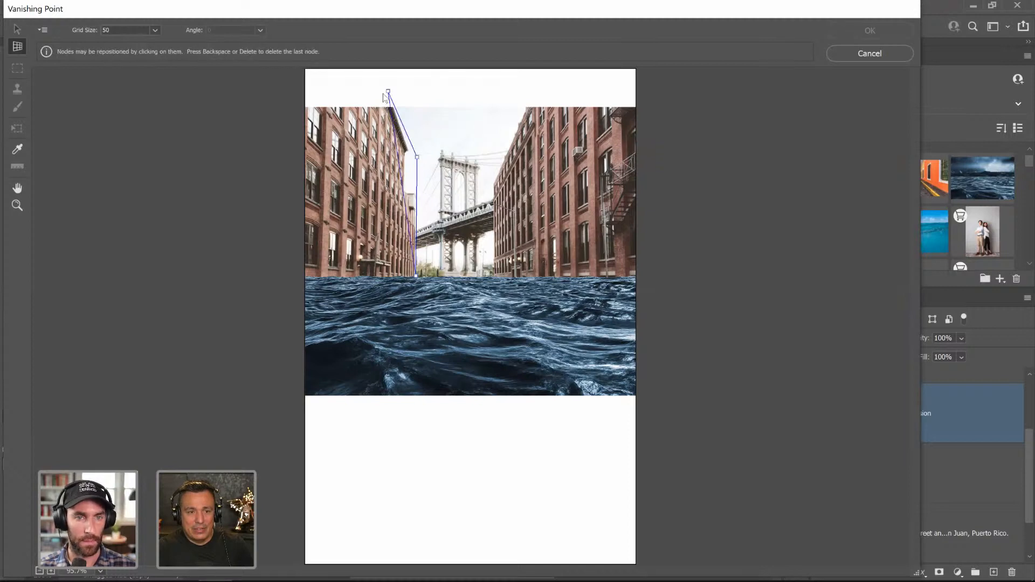
left_click(322, 100)
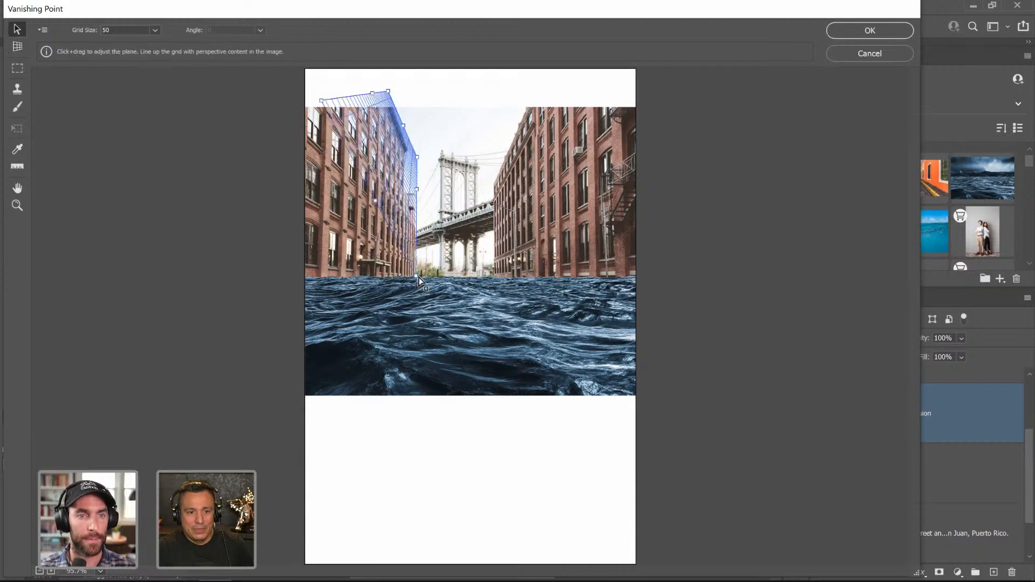
- Delete the old plane and draw a new four-corner plane along the left building
key("Delete")
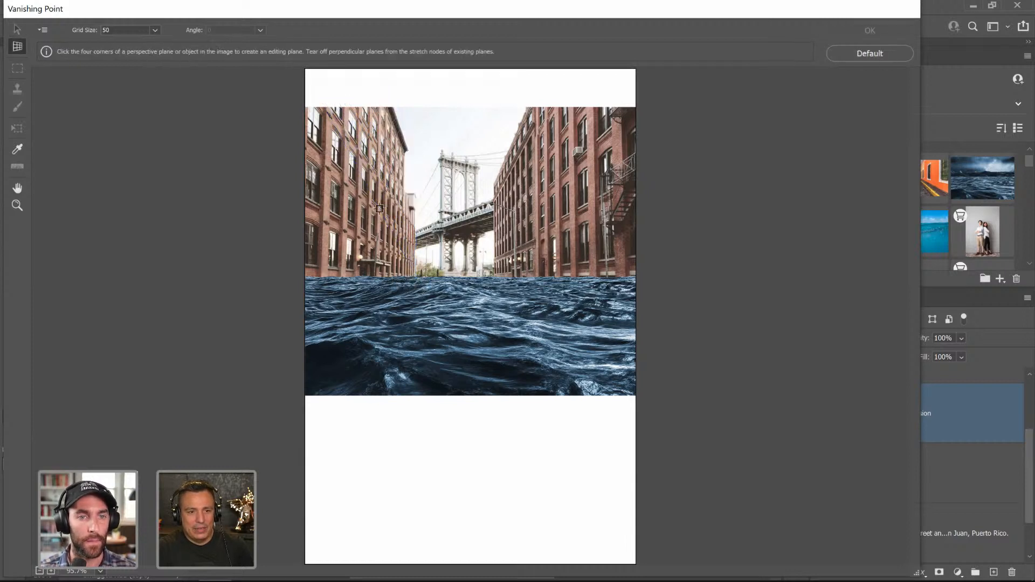
left_click(319, 275)
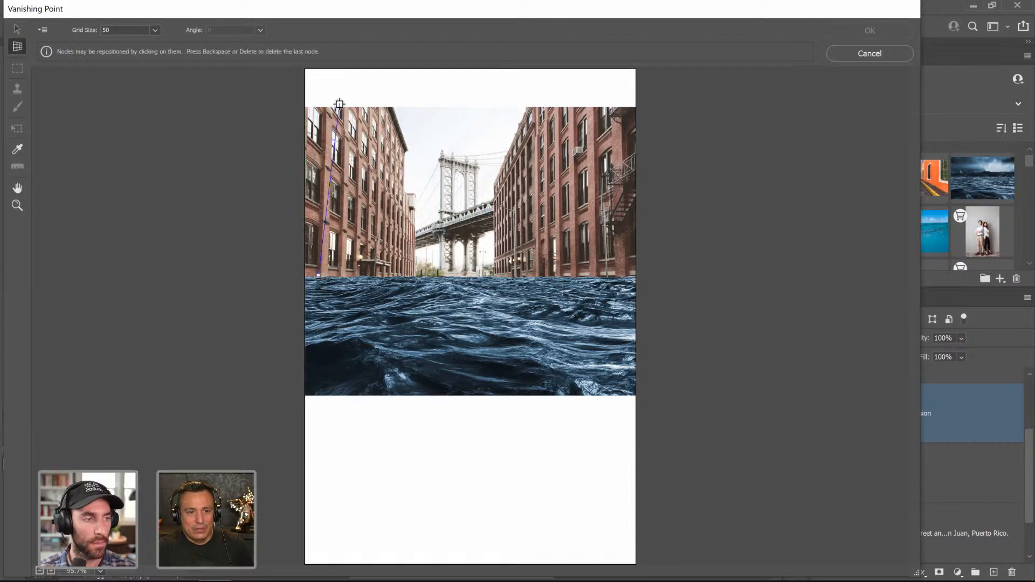
left_click(329, 70)
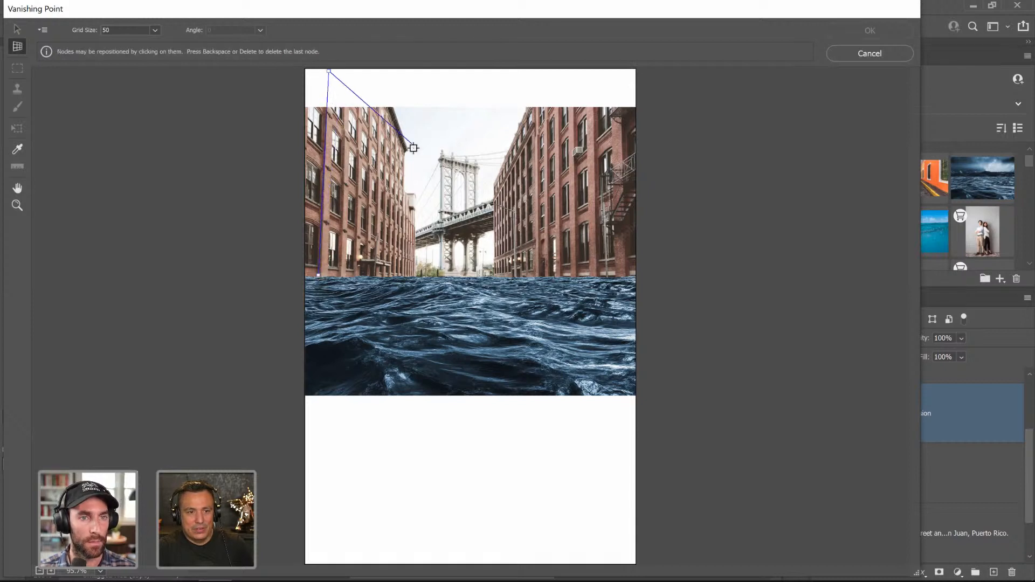
left_click(407, 184)
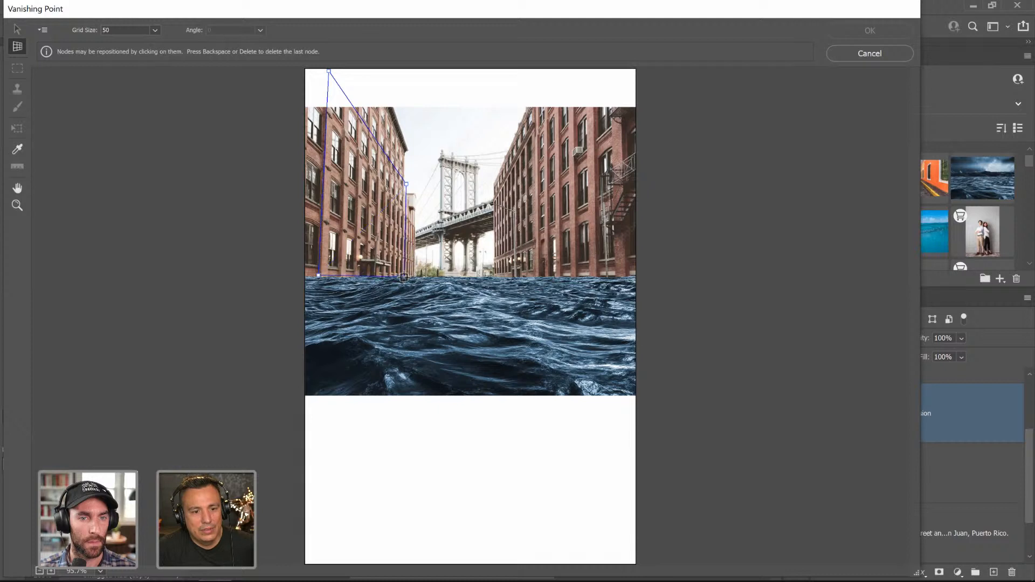
left_click(404, 278)
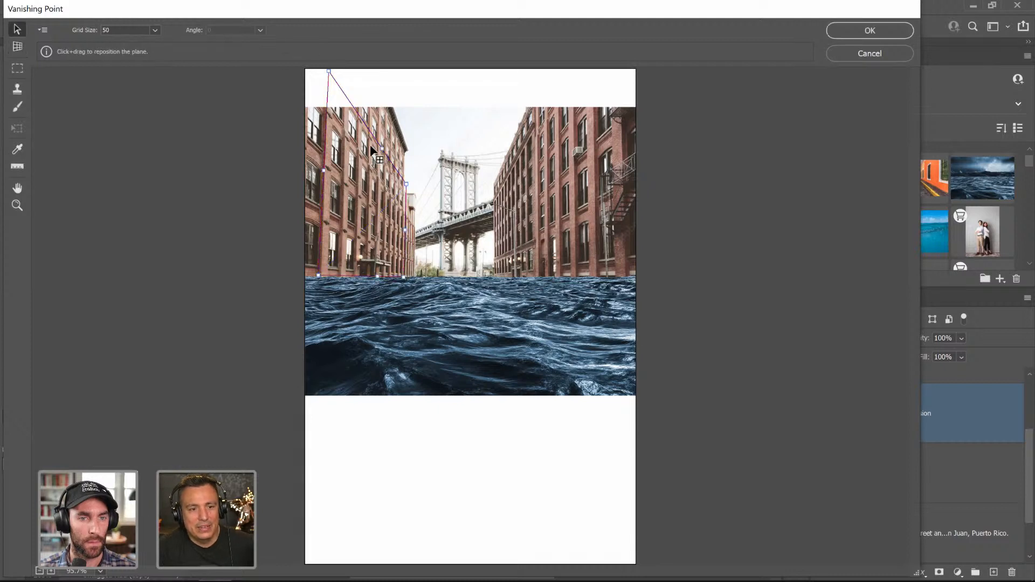
- Adjust the plane's edges to fit the facade, extend it below the water line, and apply it
left_click_drag(383, 149, 391, 105)
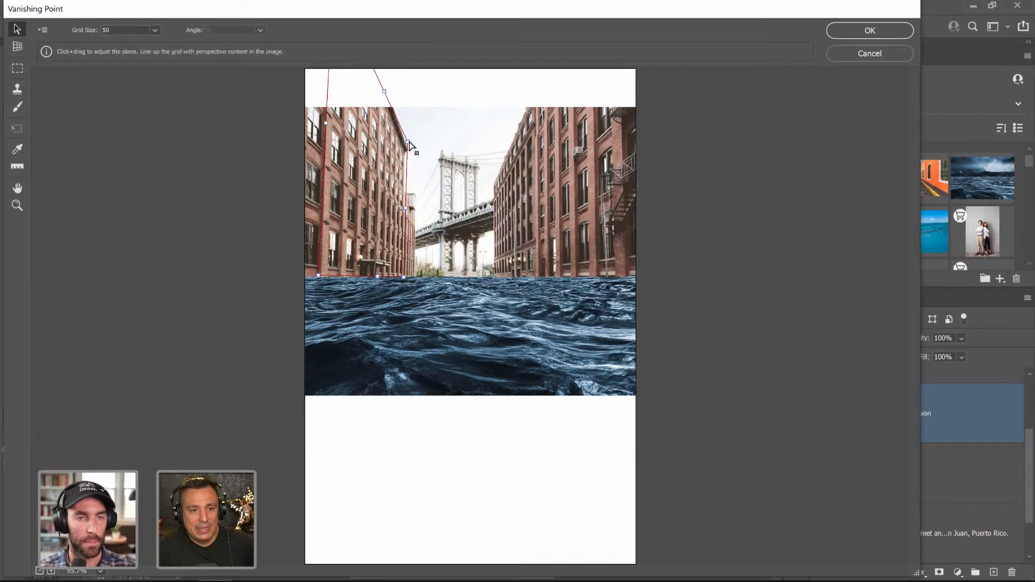
left_click_drag(409, 144, 409, 153)
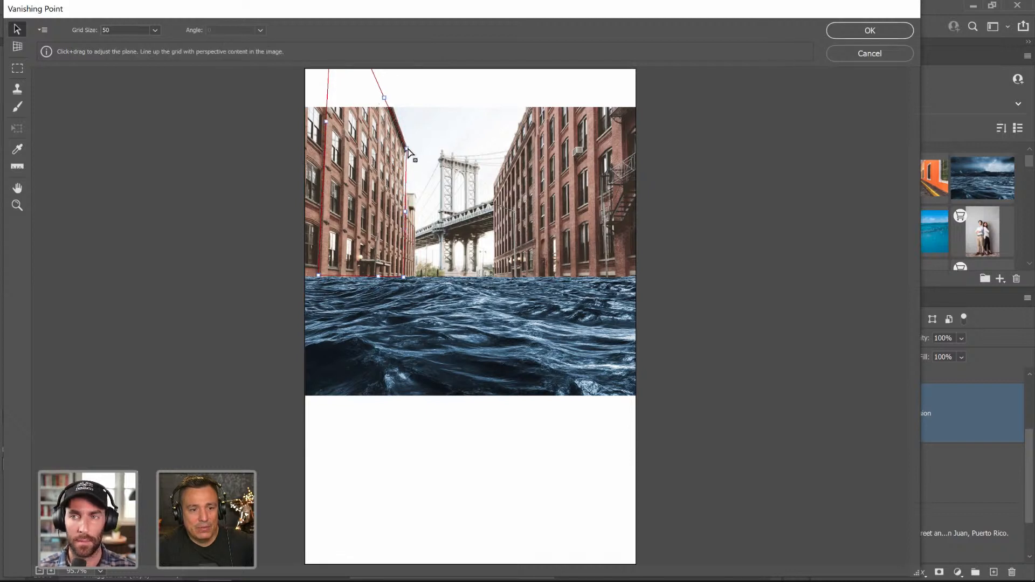
key("alt")
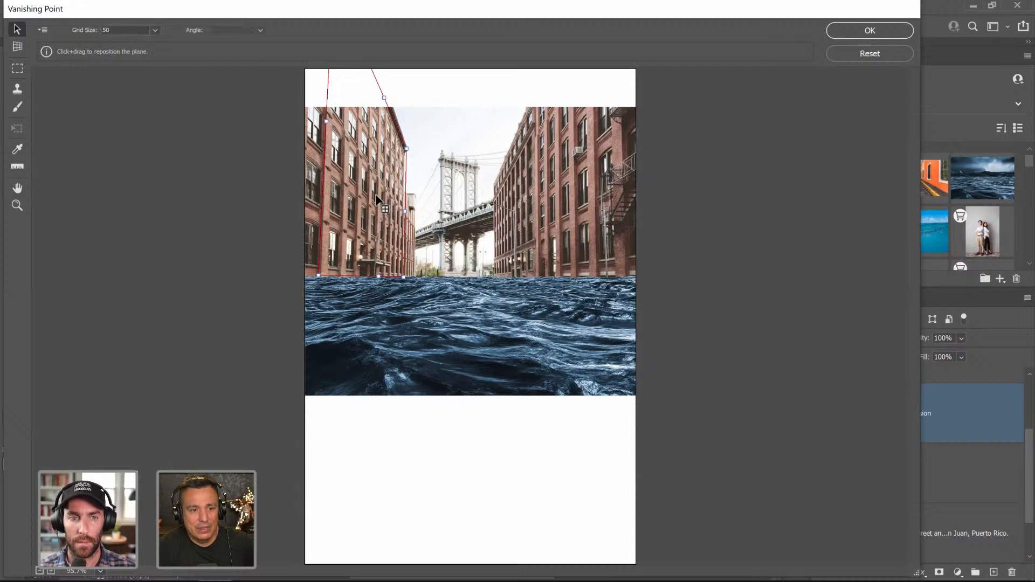
left_click_drag(358, 128, 353, 231)
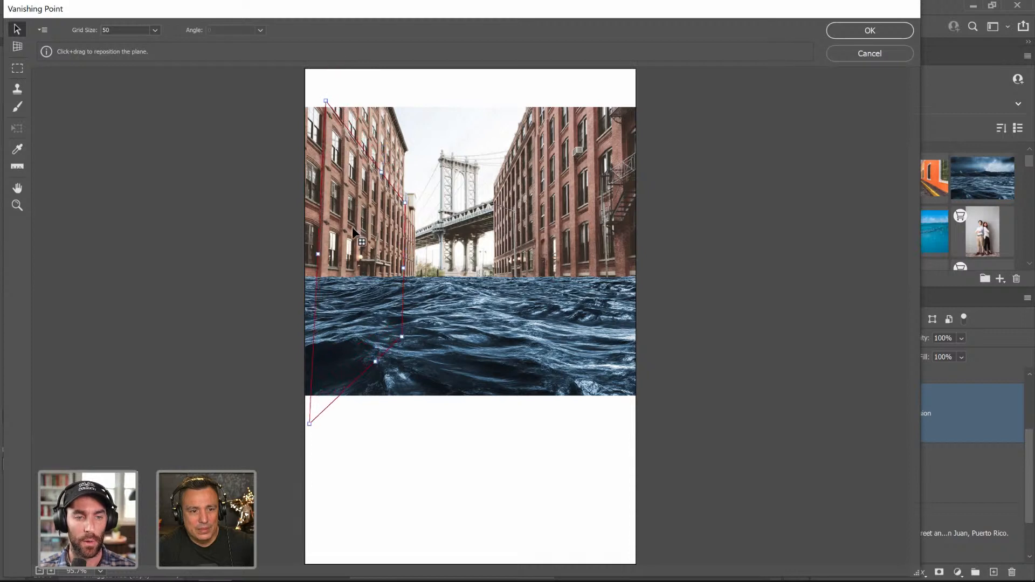
left_click_drag(309, 423, 308, 428)
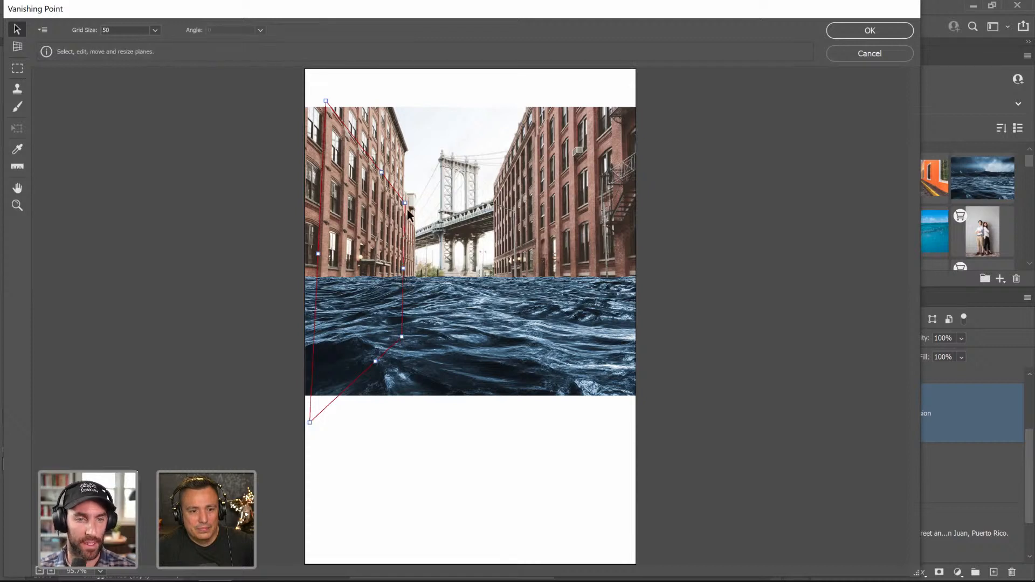
left_click_drag(408, 211, 406, 208)
left_click_drag(402, 337, 402, 330)
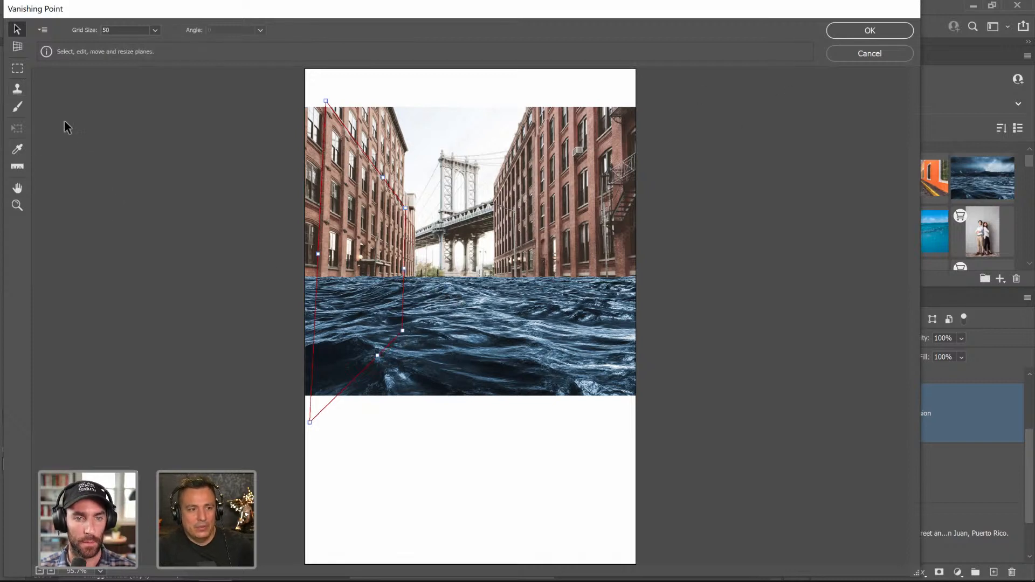
key("Return")
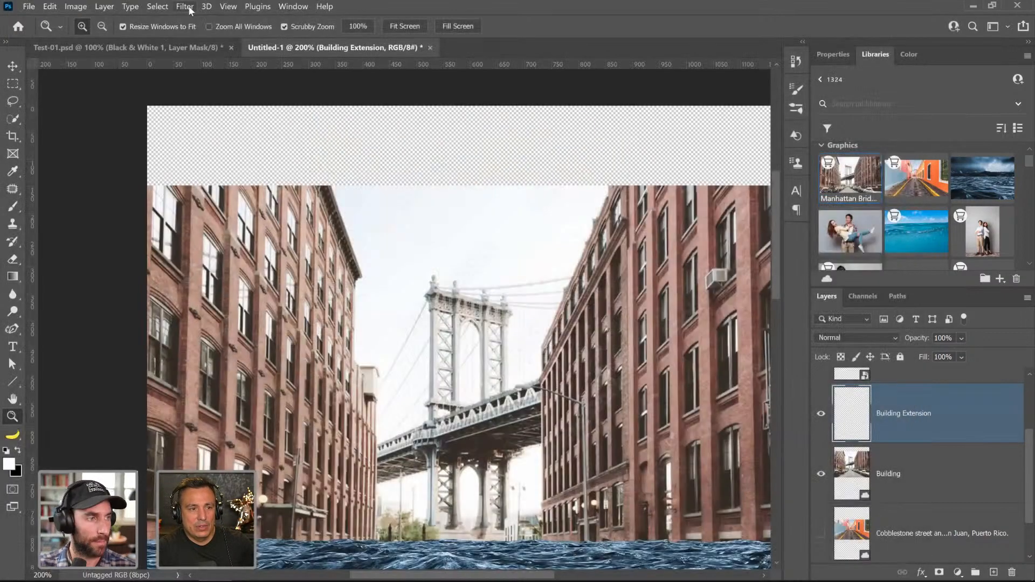
left_click(185, 7)
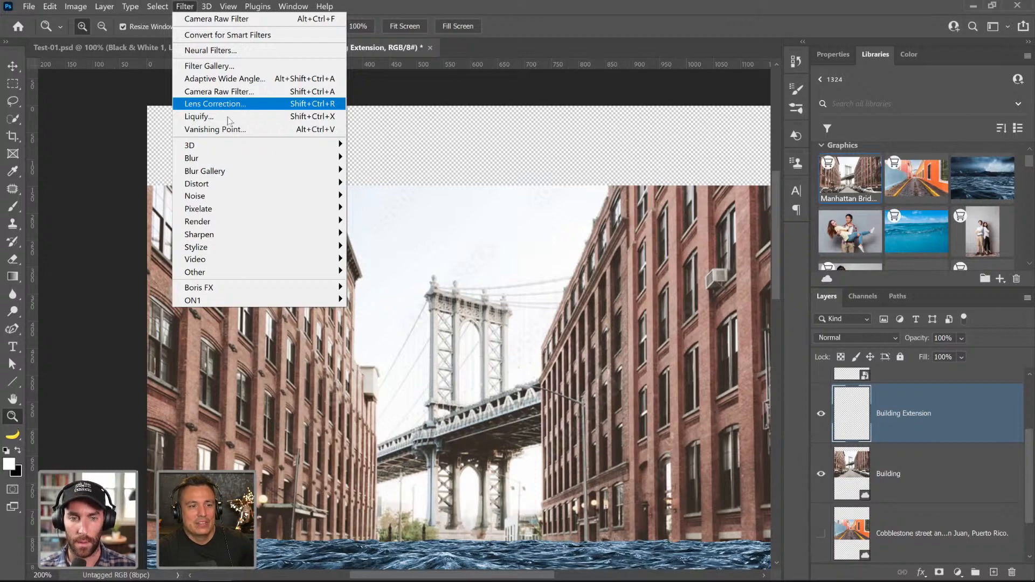
- Reopen Vanishing Point and zoom in on the buildings
left_click(231, 131)
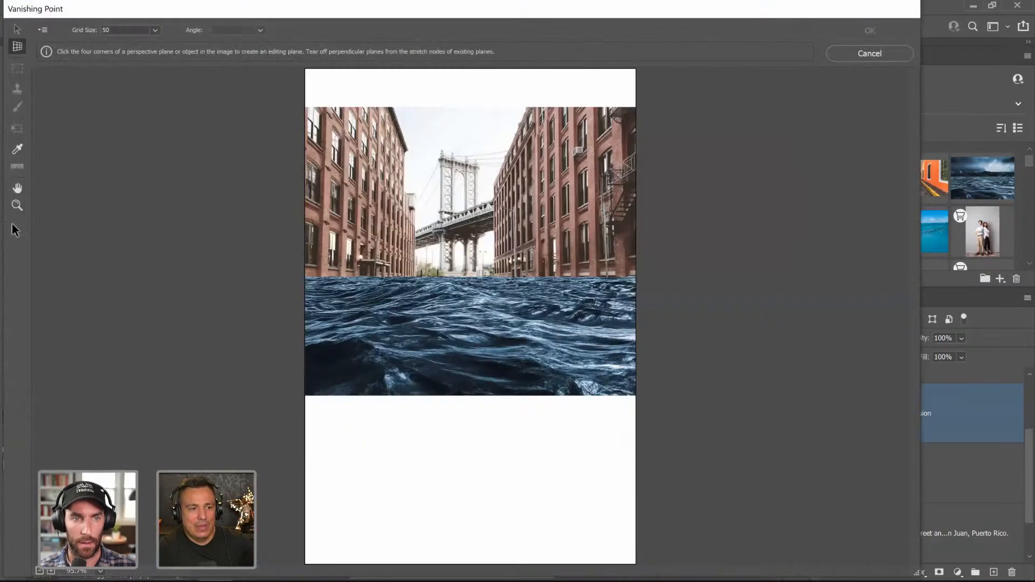
left_click(345, 135)
left_click(306, 161)
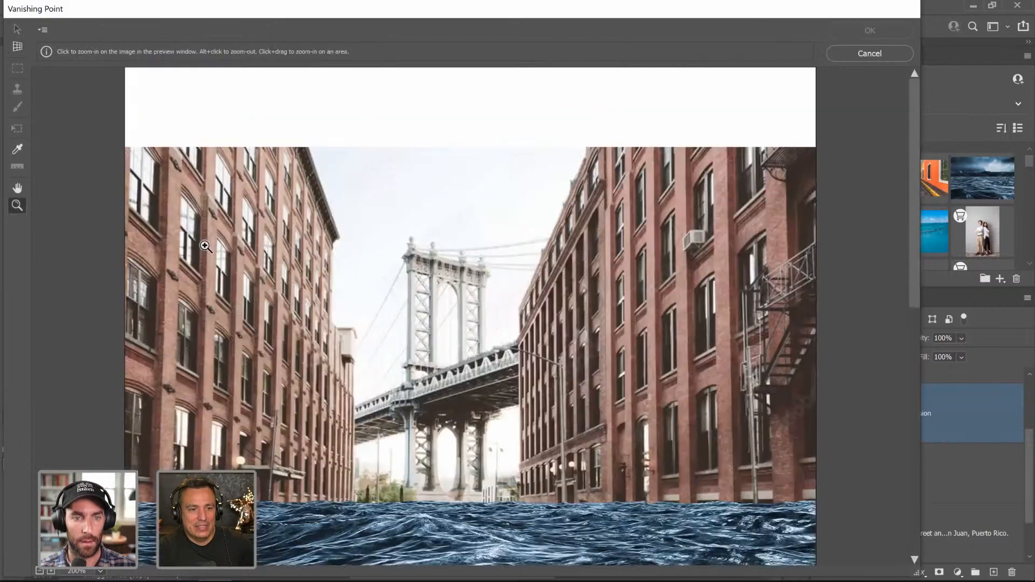
key("space")
scroll(351, 247, "down", 3)
scroll(352, 247, "up", 1)
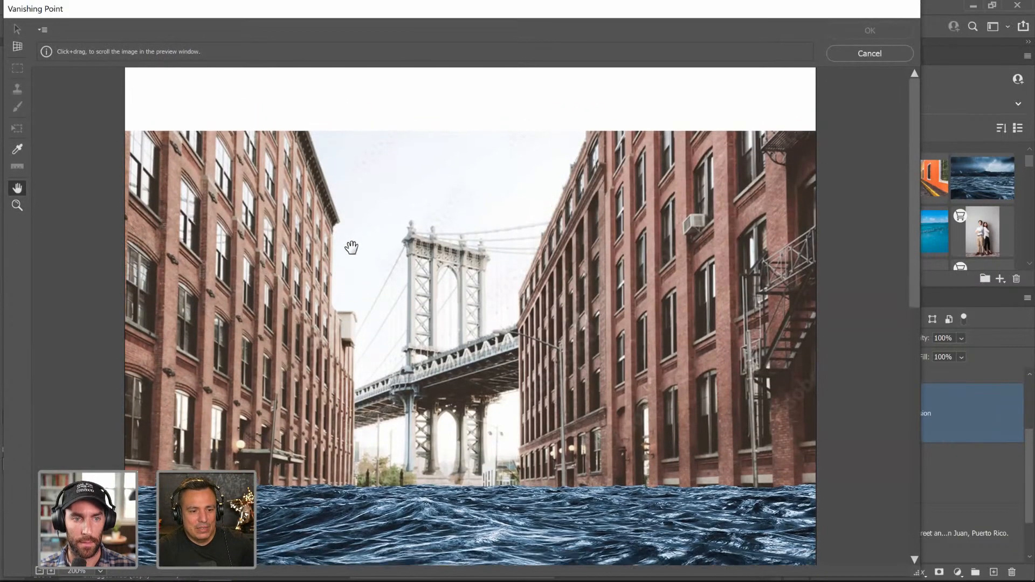
- Draw a plane on the left brick facade and stretch its top edge to the image top
left_click(18, 46)
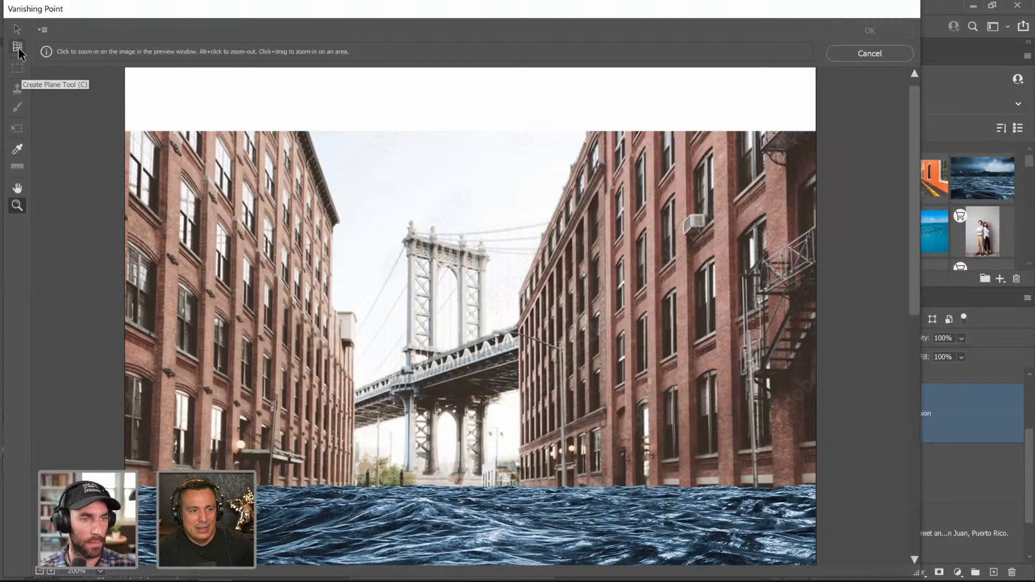
left_click(334, 231)
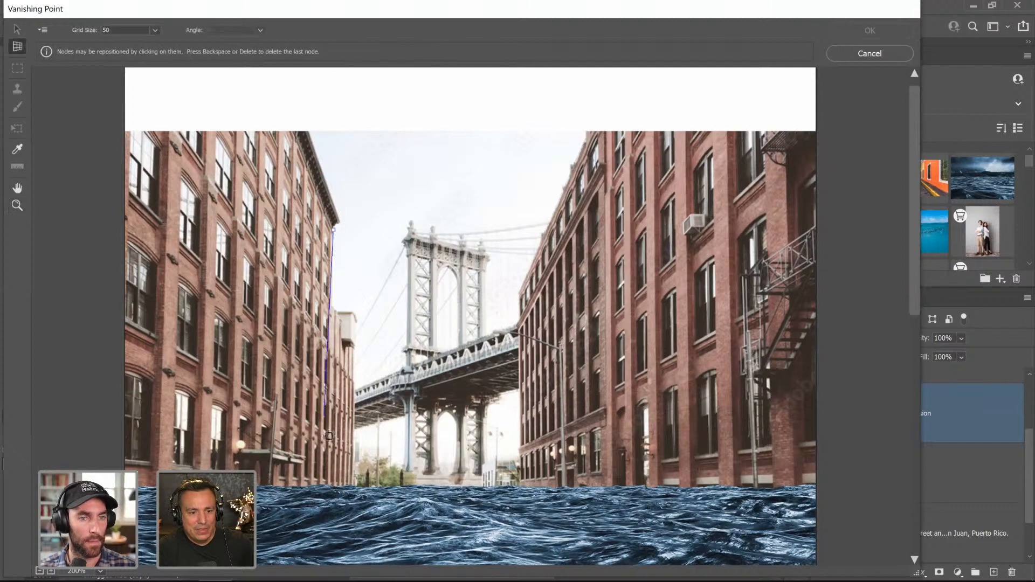
left_click(327, 433)
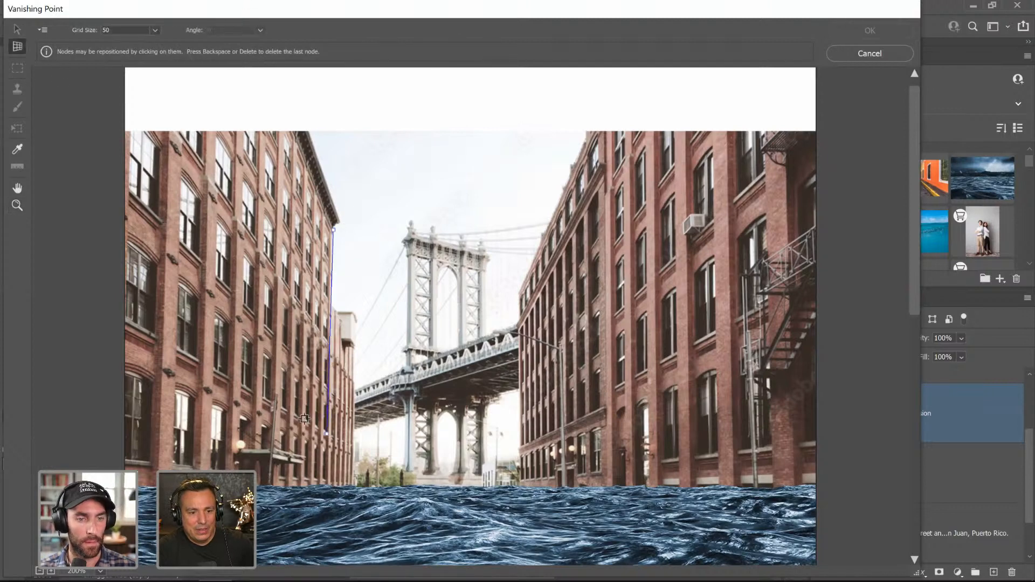
left_click(154, 339)
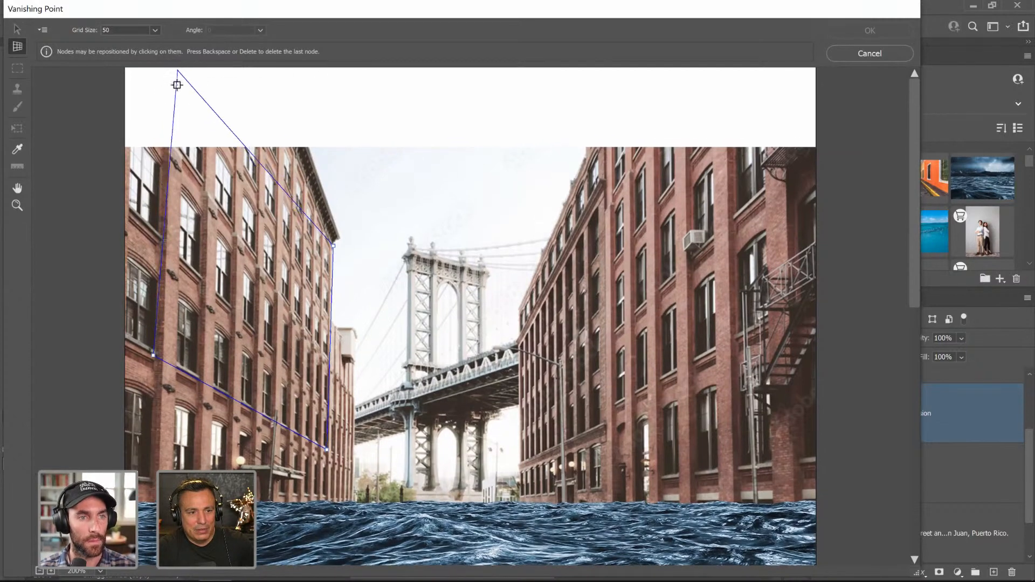
scroll(175, 86, "down", 3)
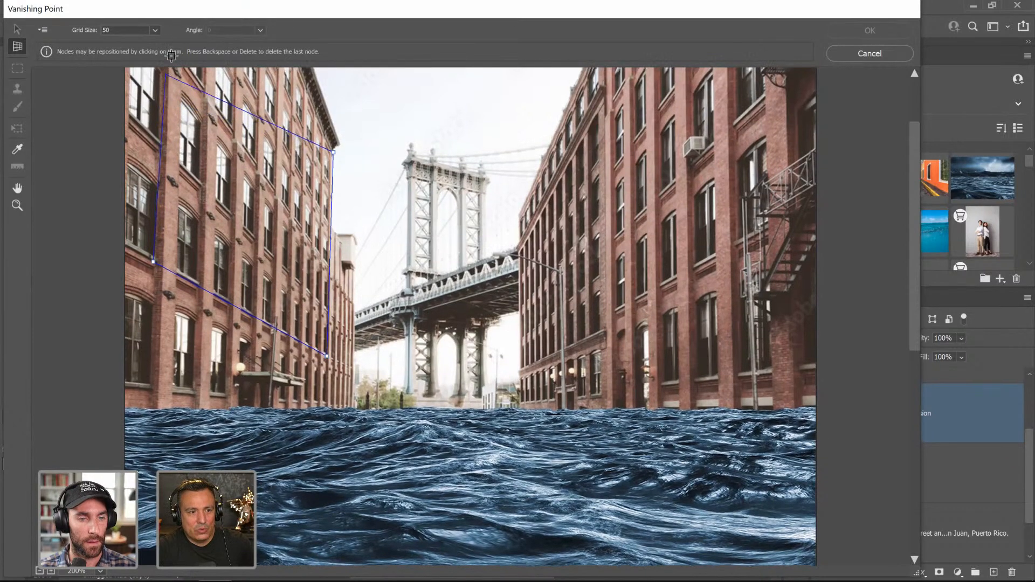
scroll(166, 68, "up", 1)
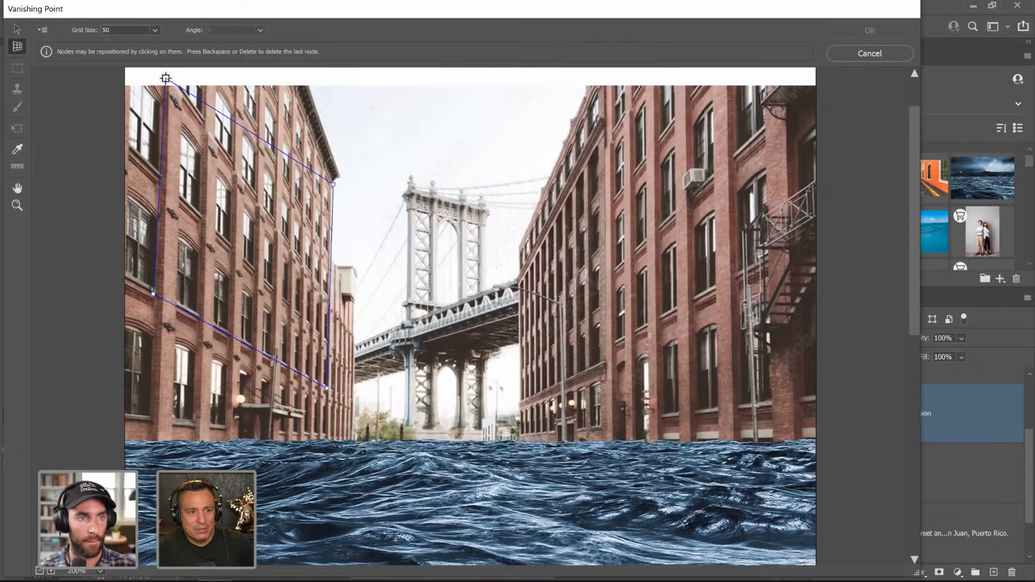
left_click(165, 78)
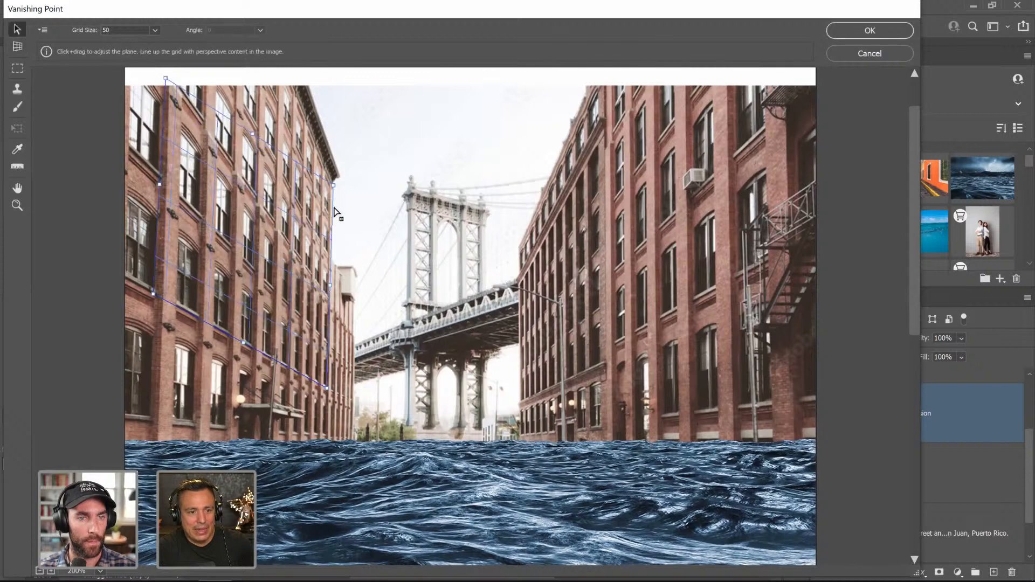
left_click_drag(333, 185, 334, 294)
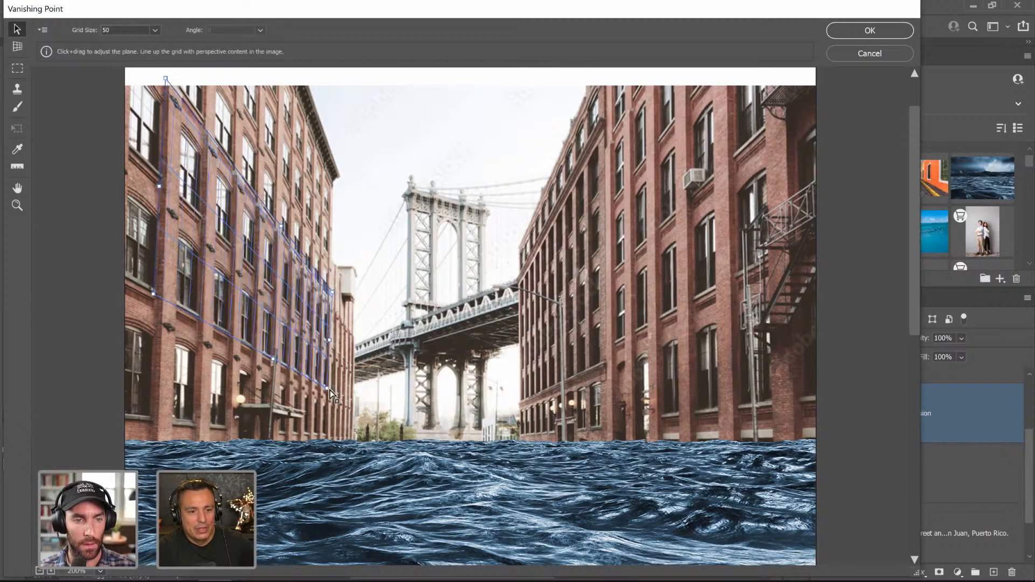
left_click_drag(330, 390, 333, 390)
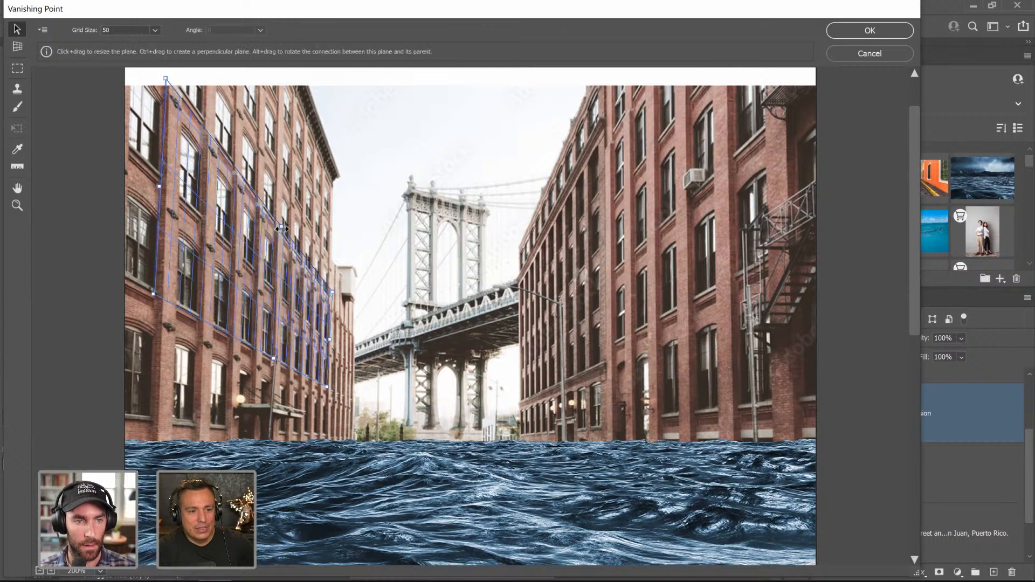
left_click_drag(282, 229, 301, 78)
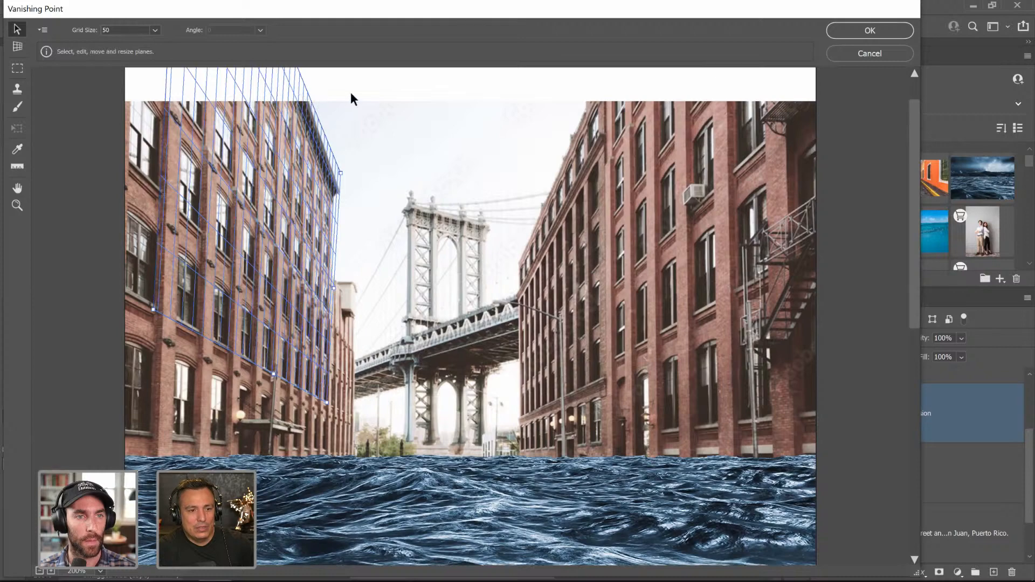
- Apply the plane, reopen Vanishing Point on Building Extension, and zoom to the left building's top
left_click(860, 29)
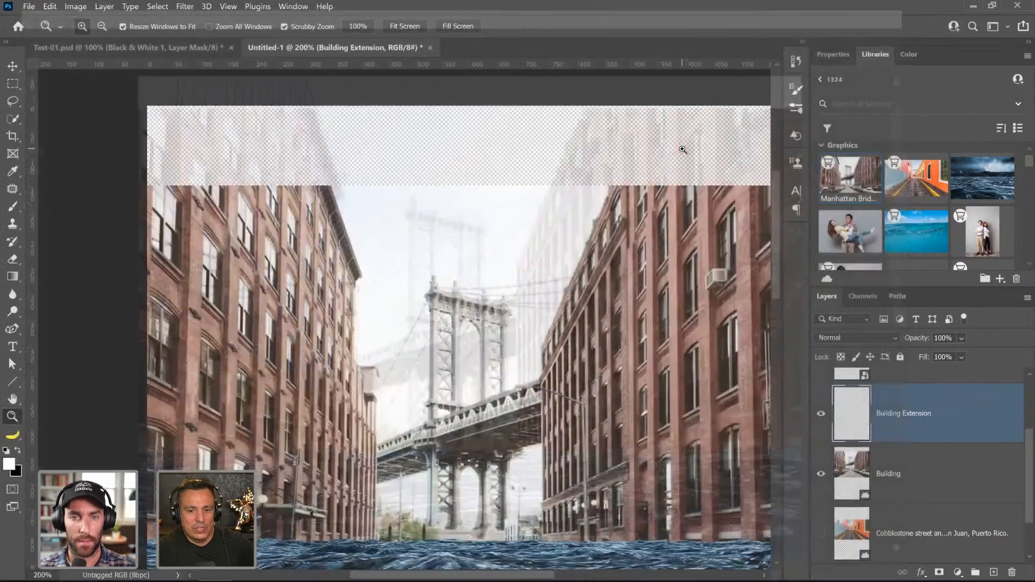
left_click(189, 7)
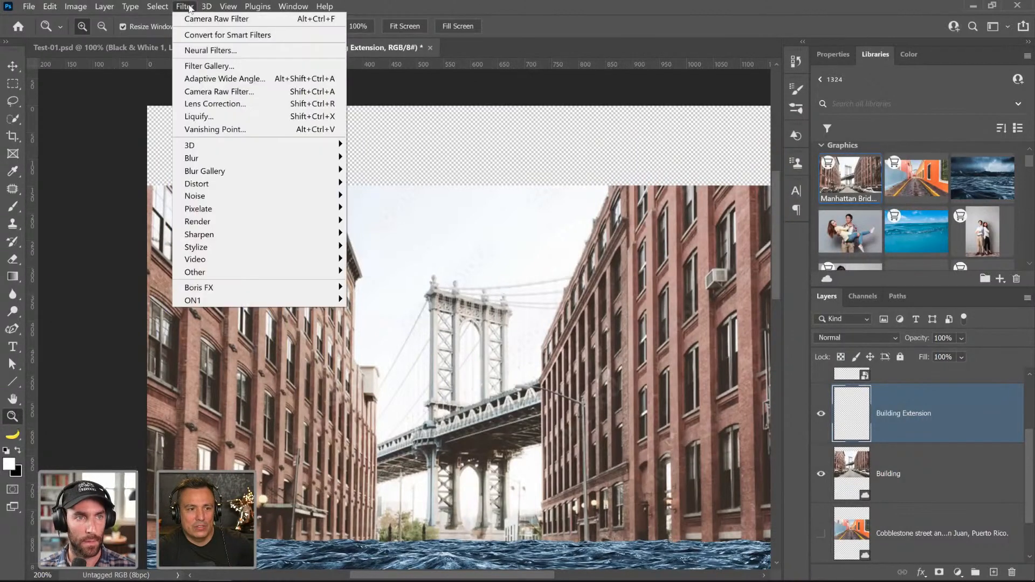
left_click(227, 132)
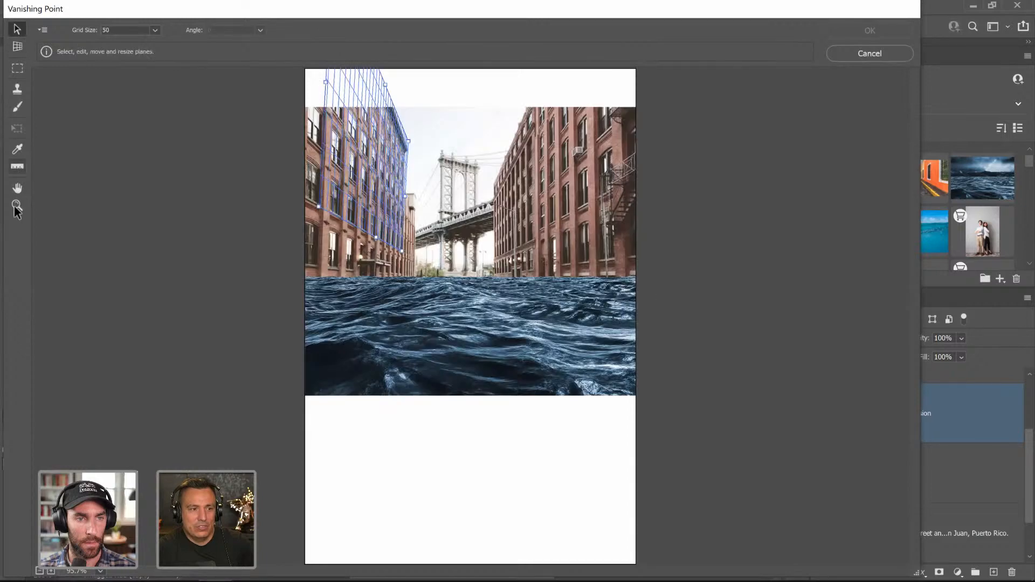
left_click(17, 206)
left_click_drag(409, 121, 528, 315)
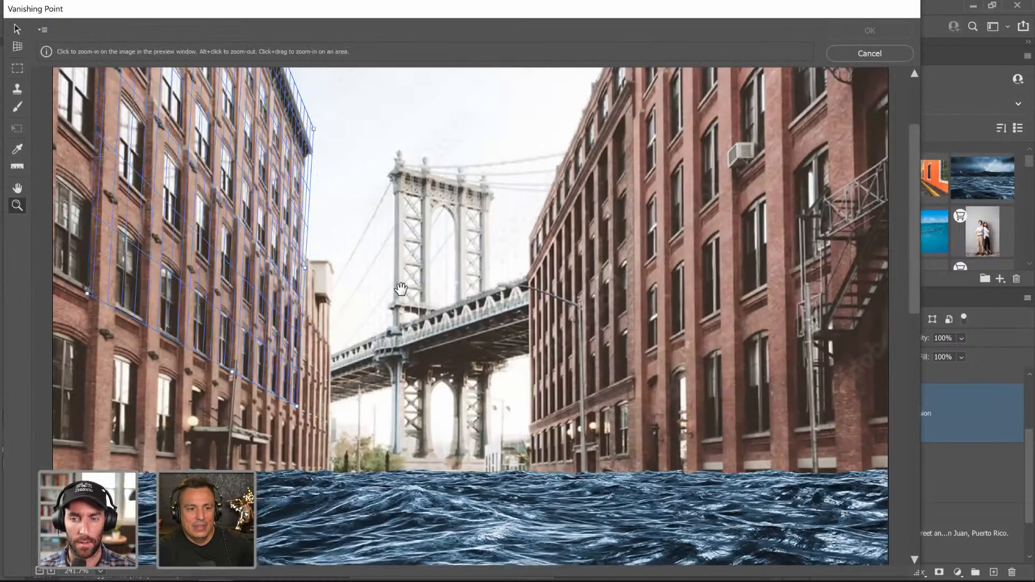
key("space")
left_click_drag(279, 197, 274, 315)
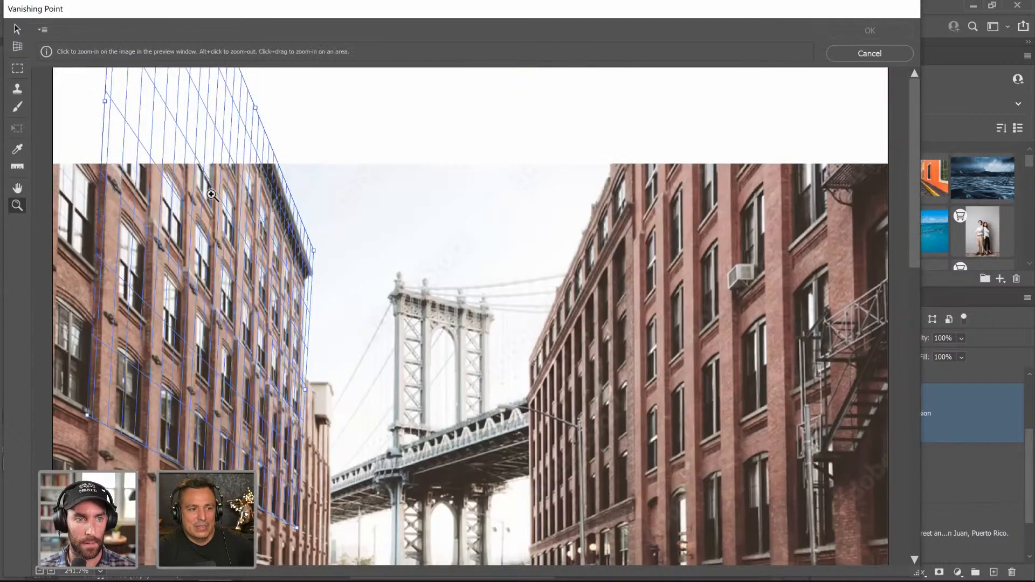
- Clone the building's cornice upward into the empty top-left area in perspective and apply it
left_click(17, 88)
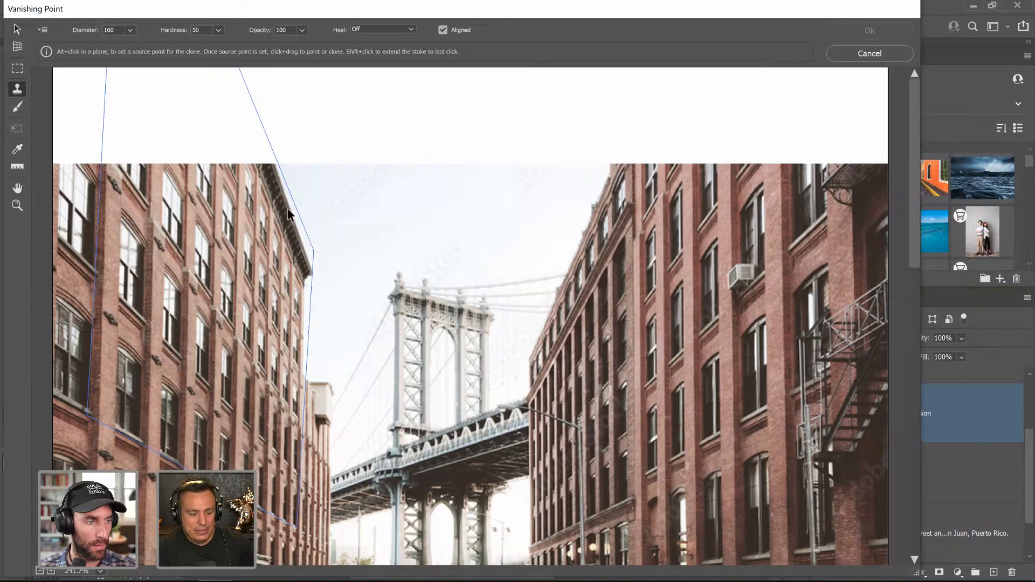
key("alt")
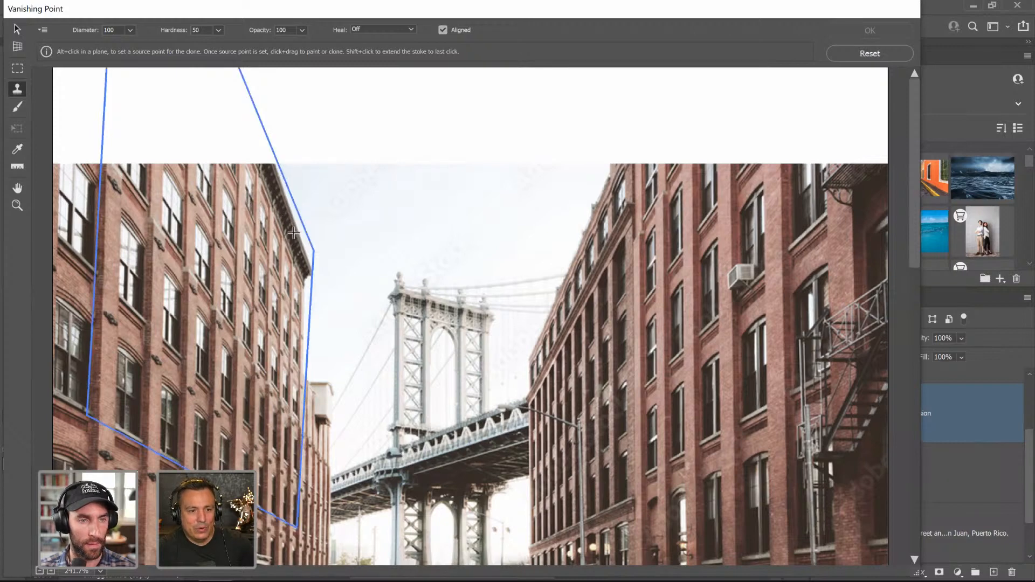
left_click(294, 233, "alt")
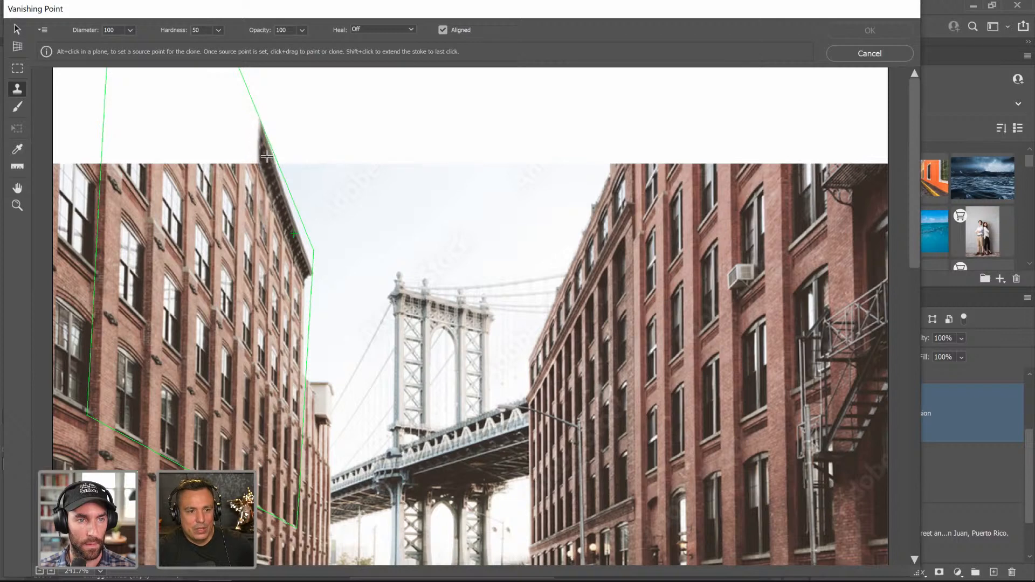
mouse_move(266, 156)
left_mouse_down()
mouse_move(196, 71)
mouse_move(210, 105)
mouse_move(164, 68)
mouse_move(177, 91)
mouse_move(116, 85)
left_mouse_up()
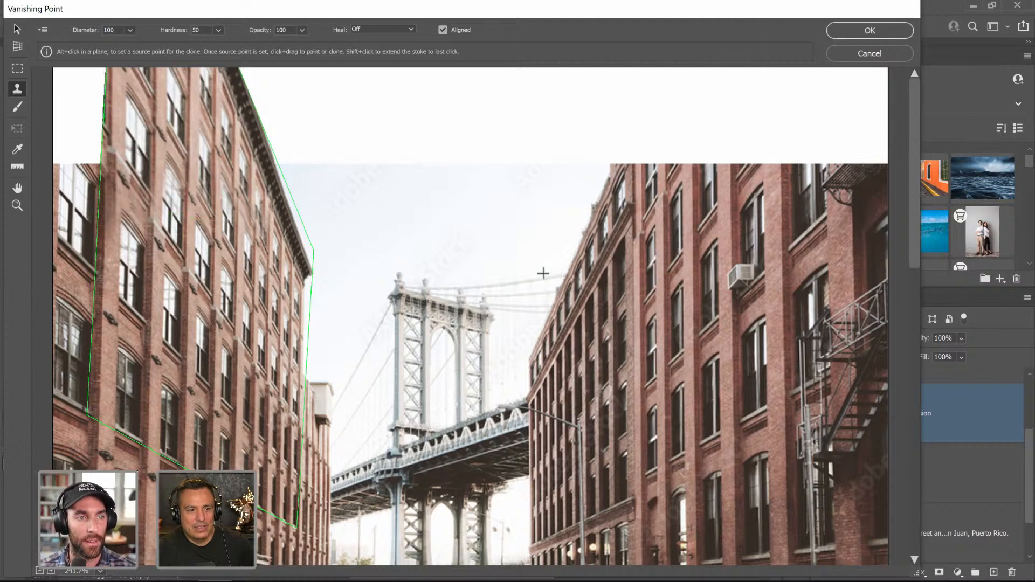
left_click(868, 33)
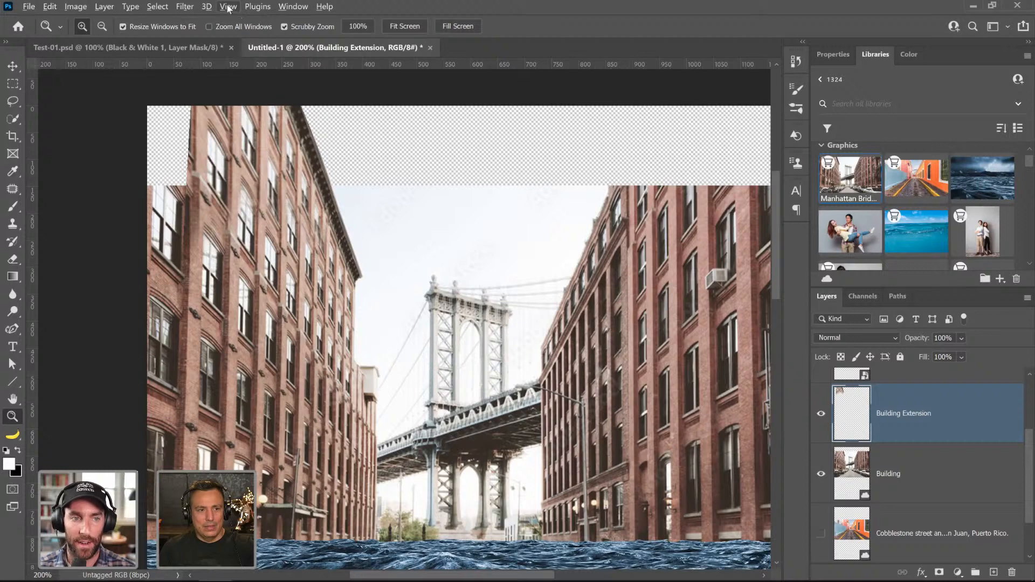
- Reopen Vanishing Point with the Stamp tool and zoom into the building's top corner
left_click(206, 6)
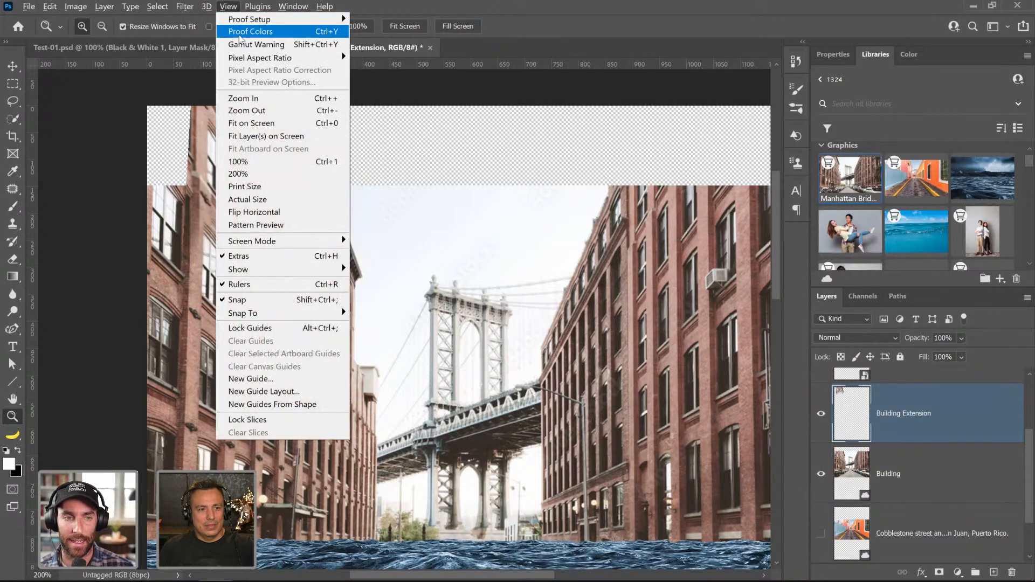
mouse_move(184, 7)
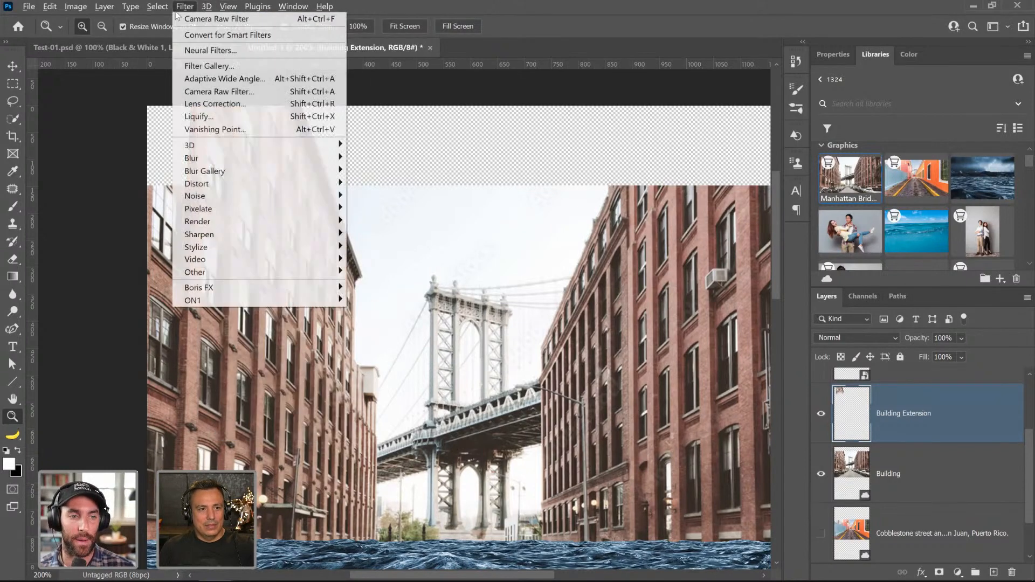
left_click(229, 132)
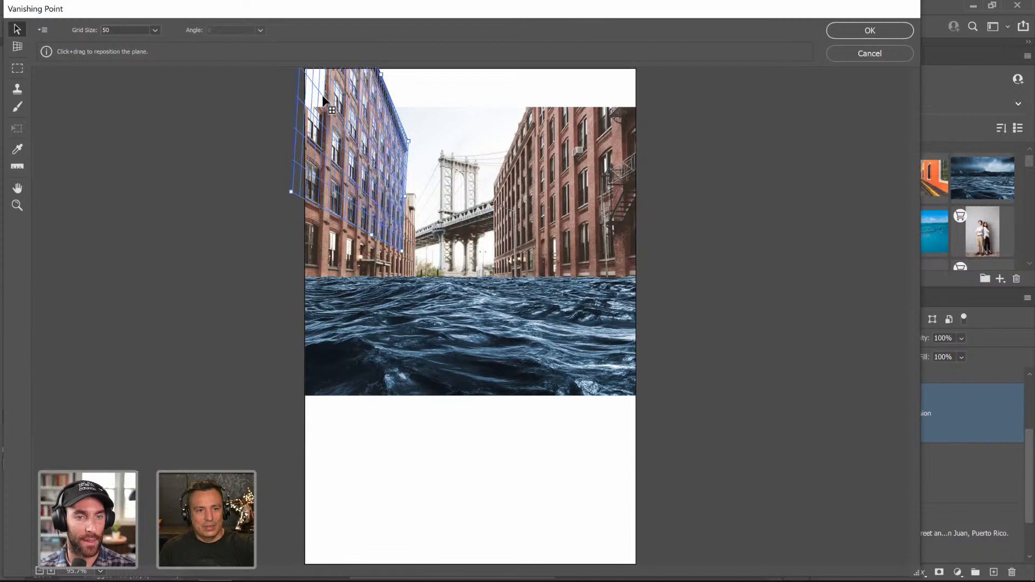
key("alt")
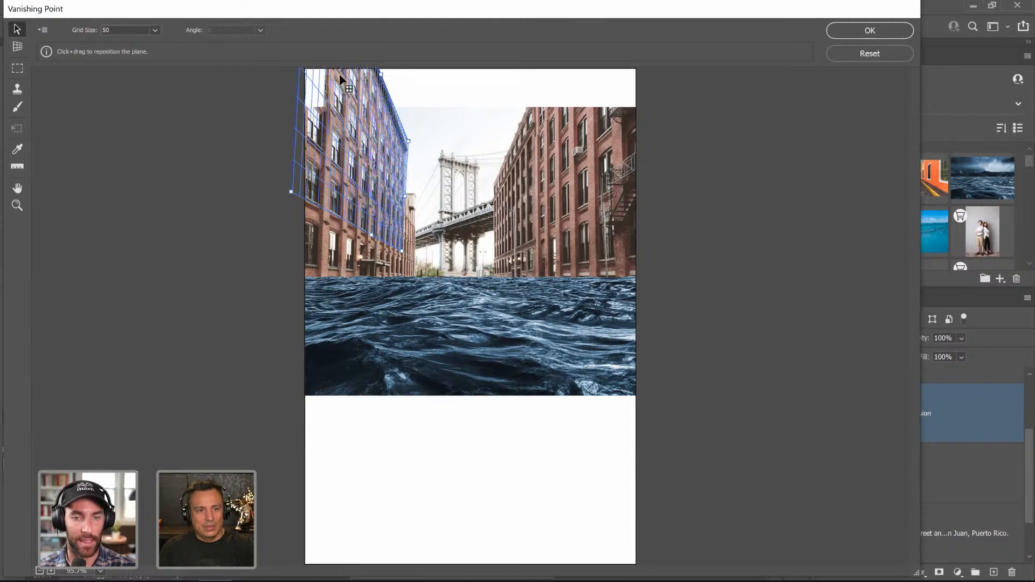
left_click(17, 89)
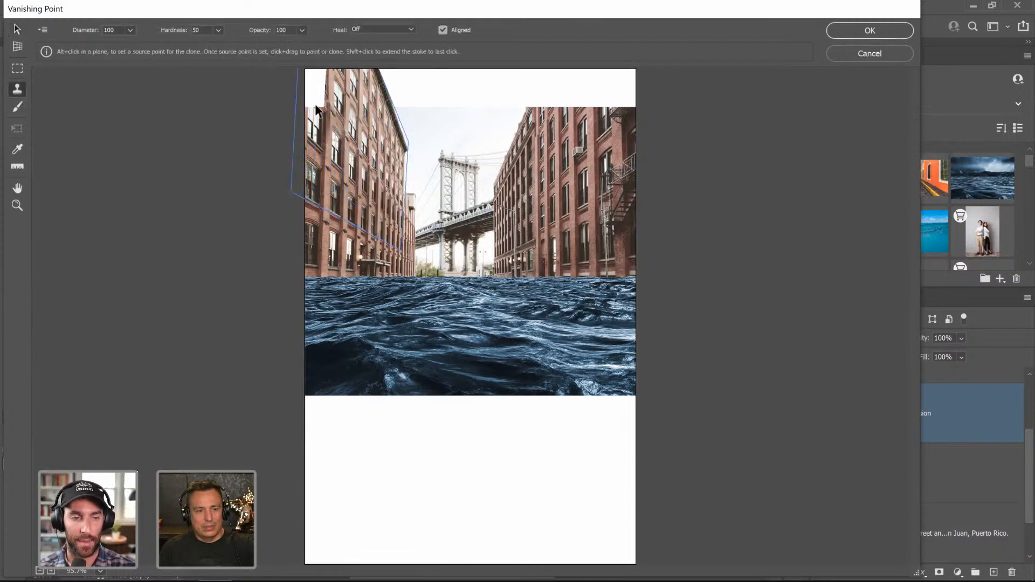
left_click(18, 205)
left_click(333, 73)
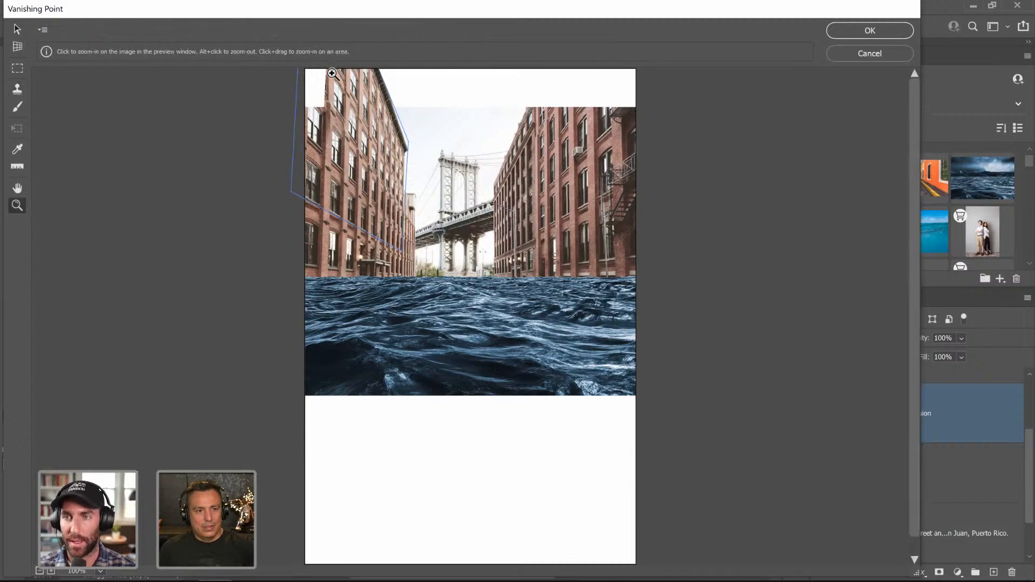
left_click(332, 73)
left_click(332, 75)
left_click(261, 216)
key("space")
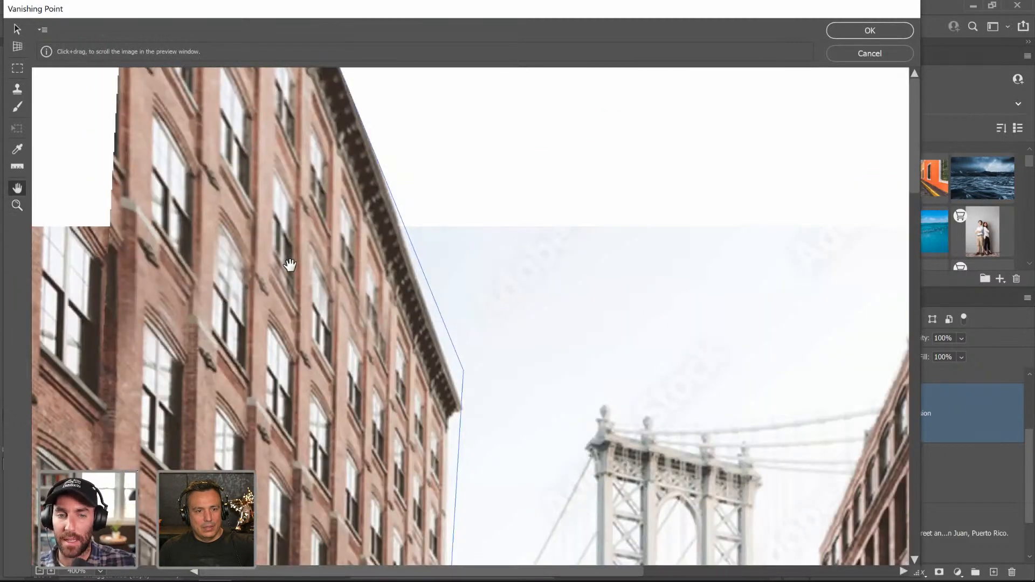
- Sample brickwork and paint cloned windows and brick over the facade, then apply the result
left_click(18, 107)
left_click(299, 226)
key("ctrl+z")
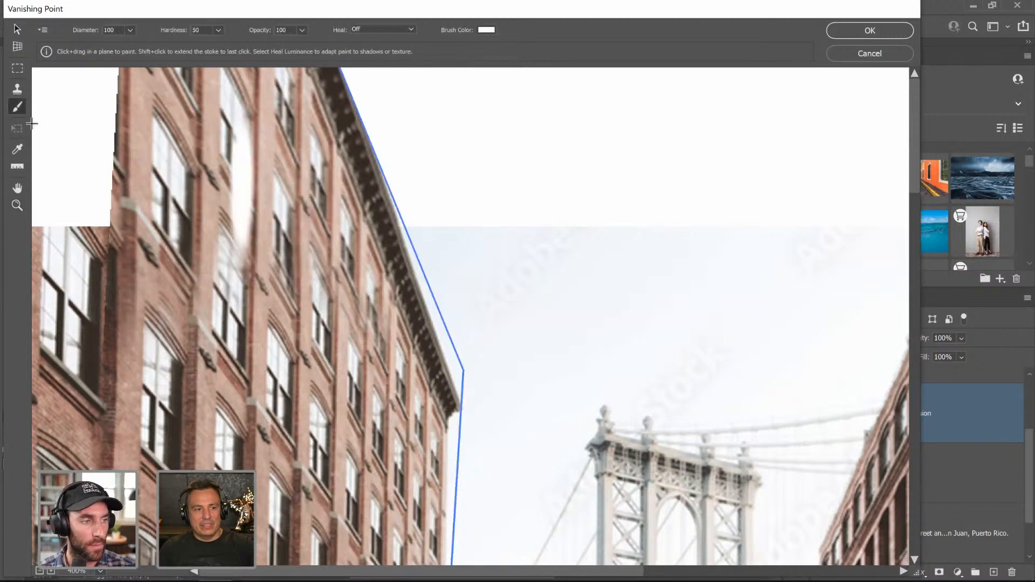
key("s")
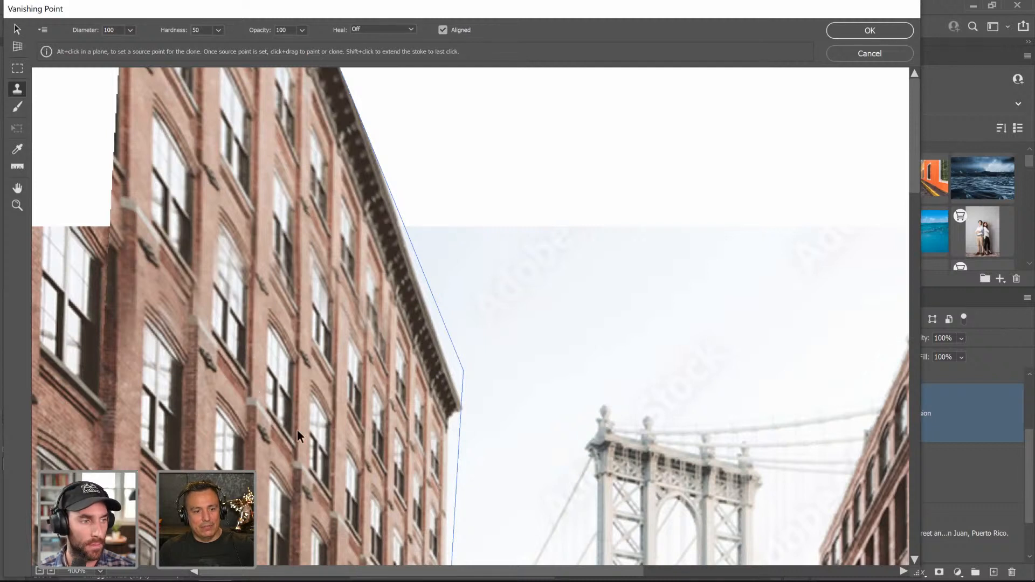
left_click(296, 449, "alt")
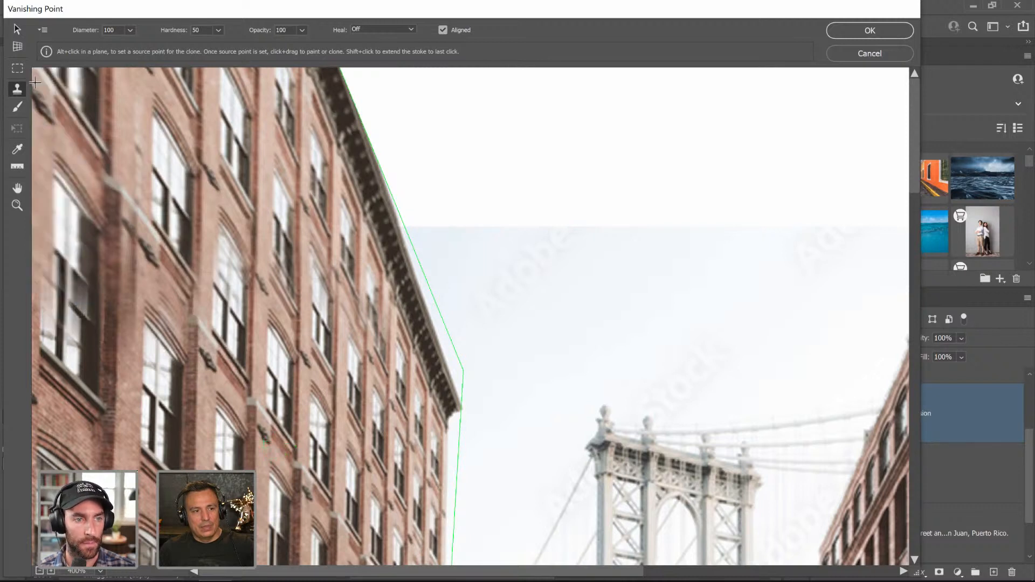
key("alt")
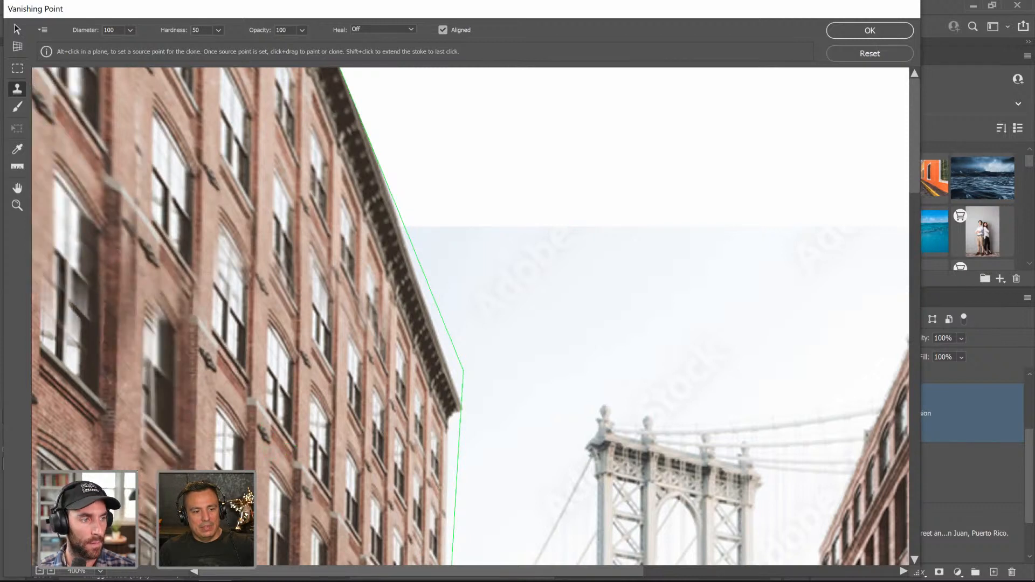
left_click(190, 463, "alt")
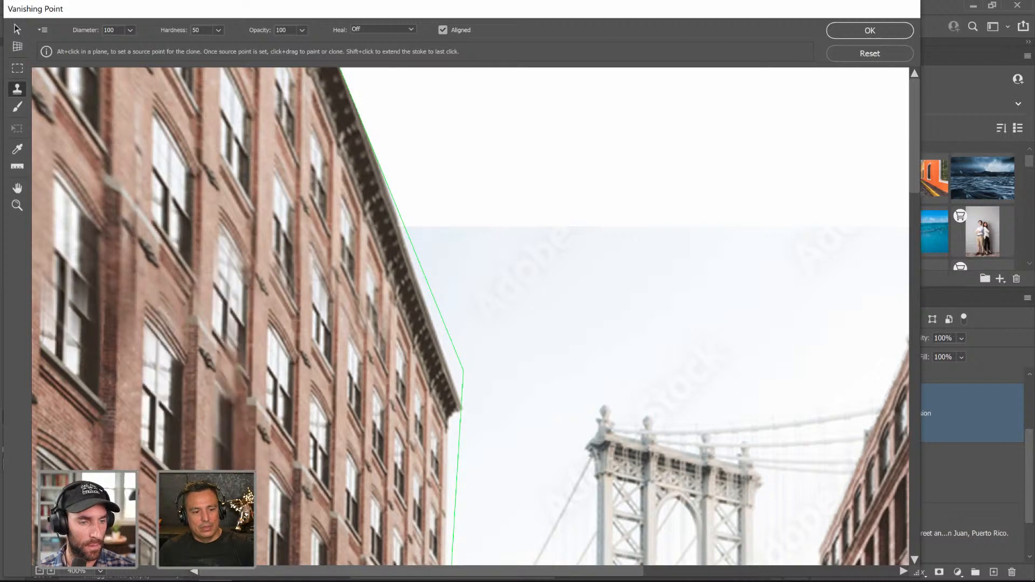
left_click(186, 482, "alt")
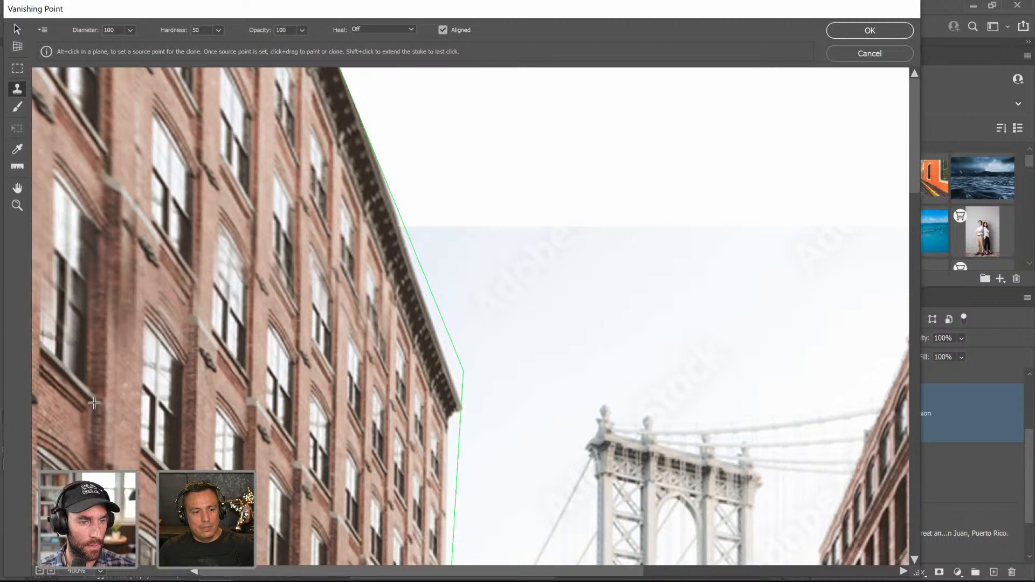
mouse_move(94, 403)
left_mouse_down()
mouse_move(83, 335)
mouse_move(57, 294)
mouse_move(50, 303)
mouse_move(66, 281)
left_mouse_up()
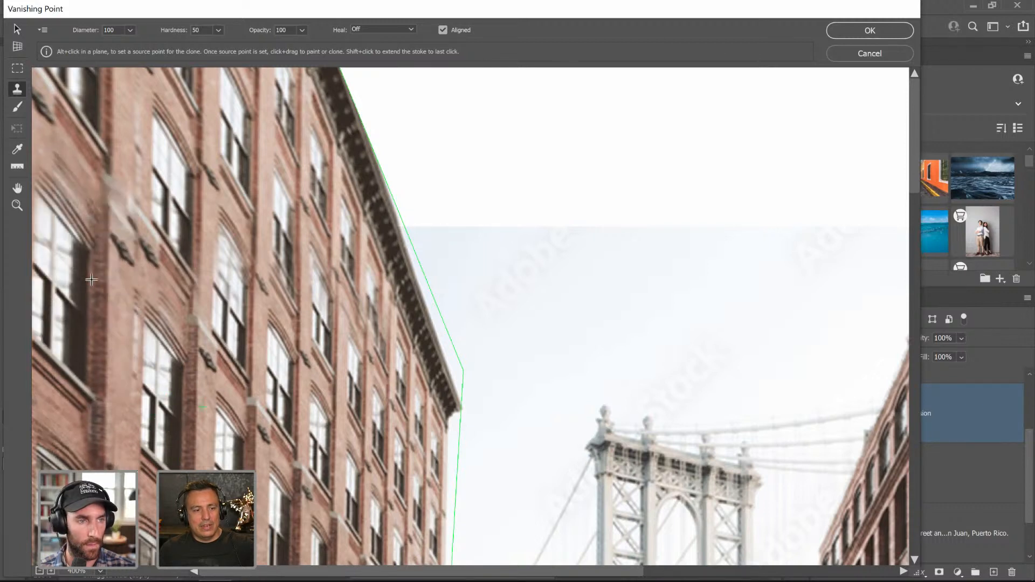
left_click(885, 34)
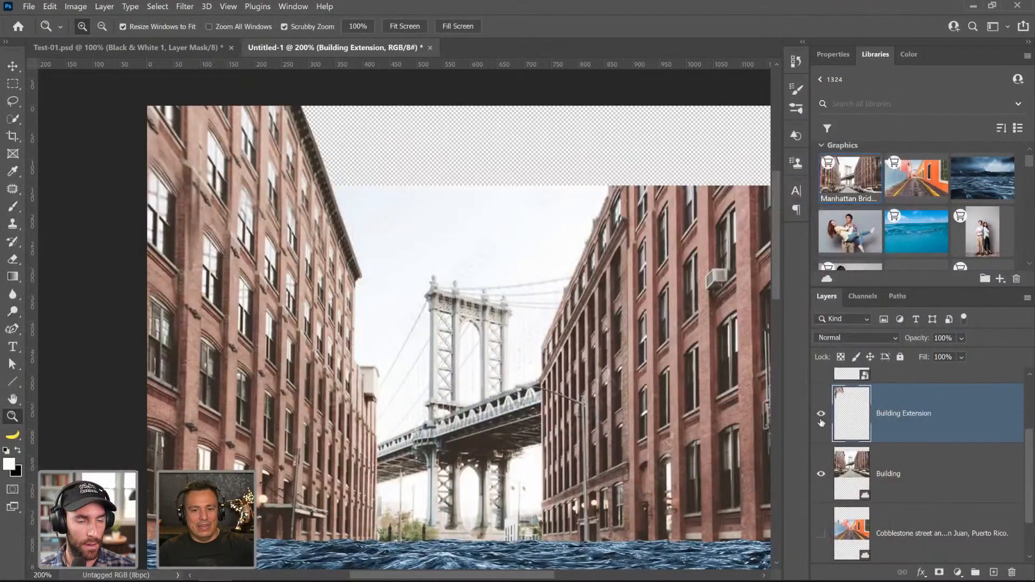
- Toggle the Building Extension layer to compare the image with and without it
left_click(821, 421)
left_click(822, 421)
left_click(821, 421)
left_click(821, 421)
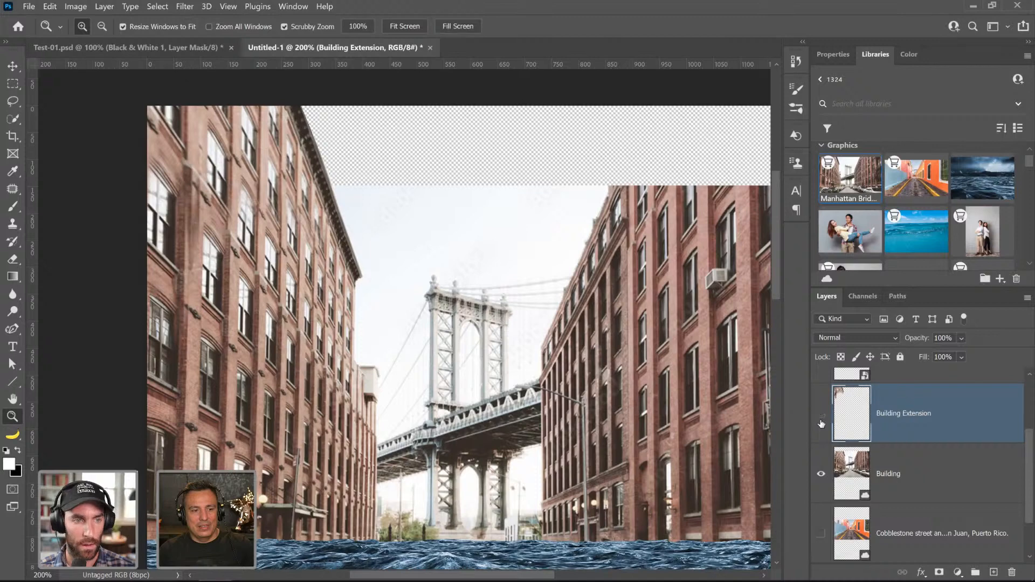
left_click(821, 424)
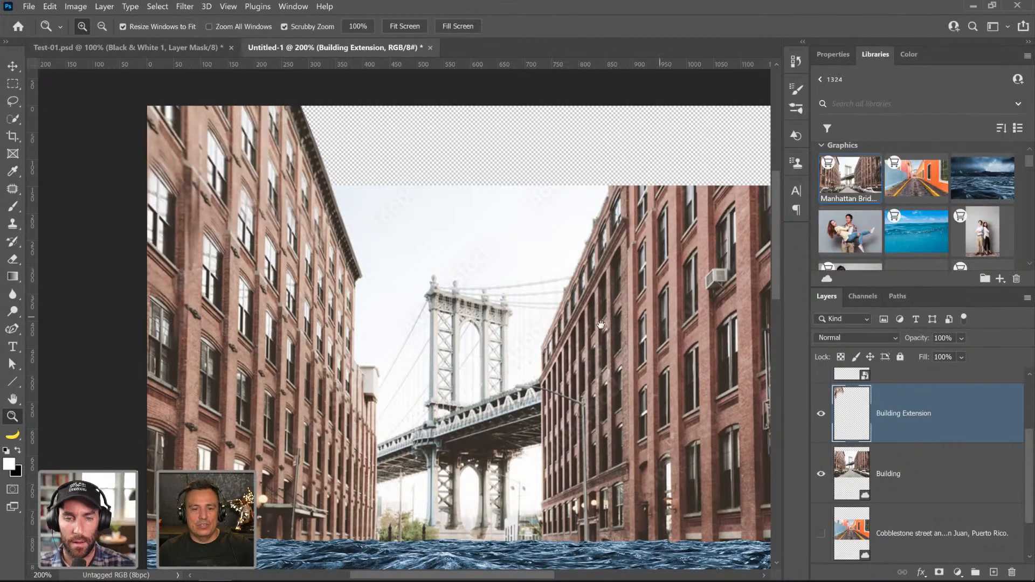
scroll(356, 297, "right", 10)
scroll(377, 229, "down", 1)
scroll(413, 236, "right", 1)
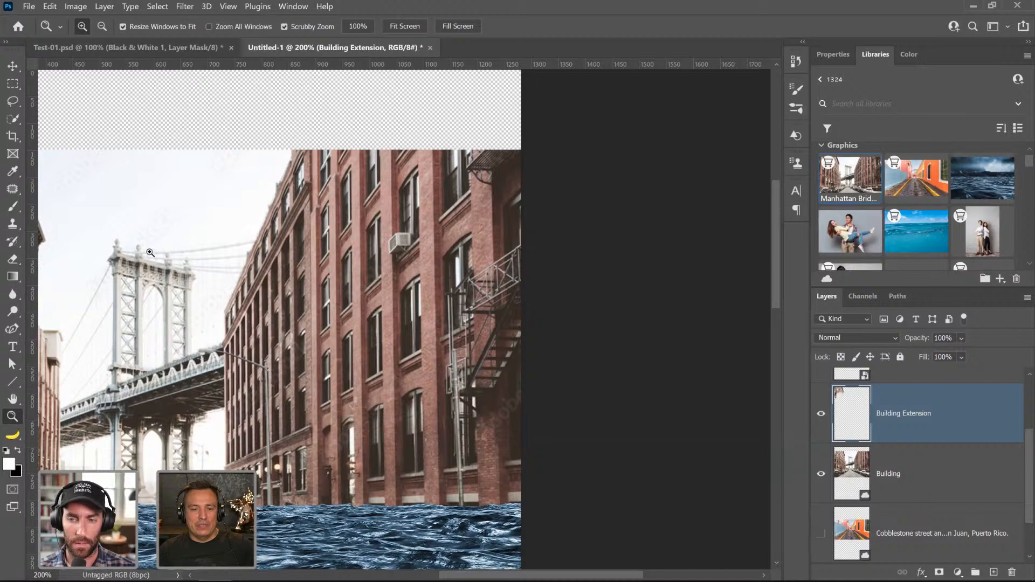
- On the Building layer, draw a Polygonal Lasso selection around the right-hand building slice
key("alt+bracketleft")
key("m")
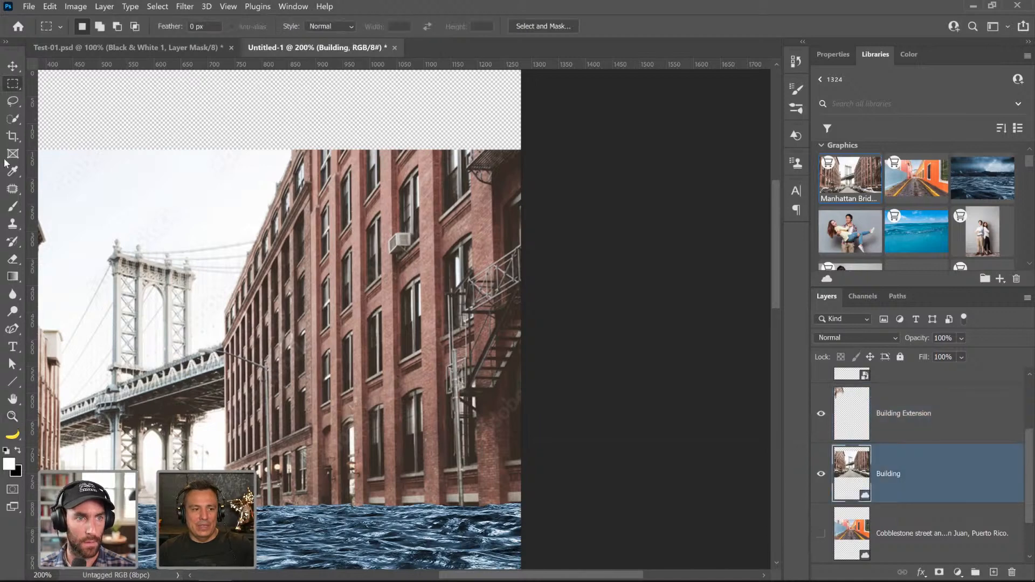
left_click(13, 100)
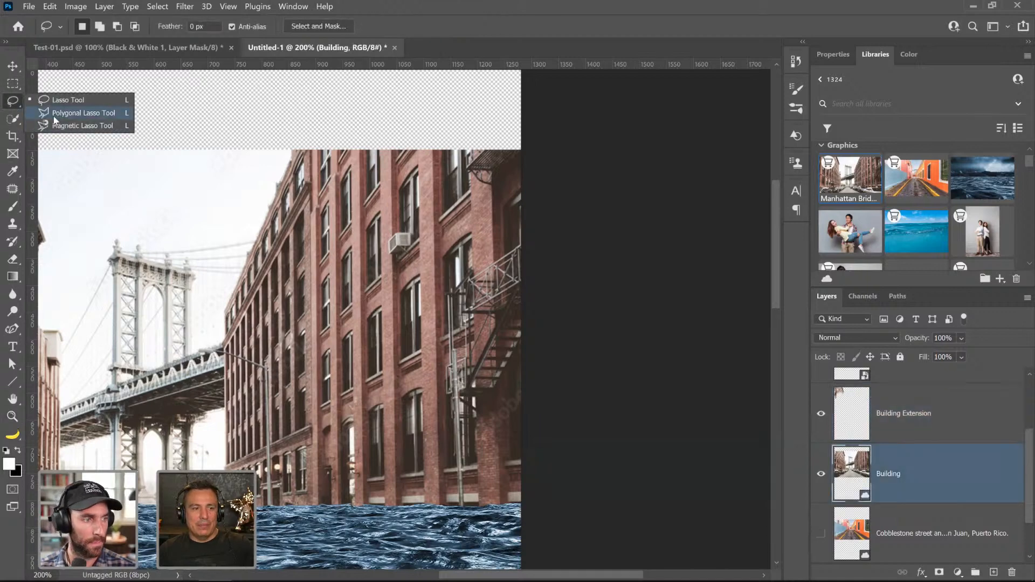
left_click(53, 115)
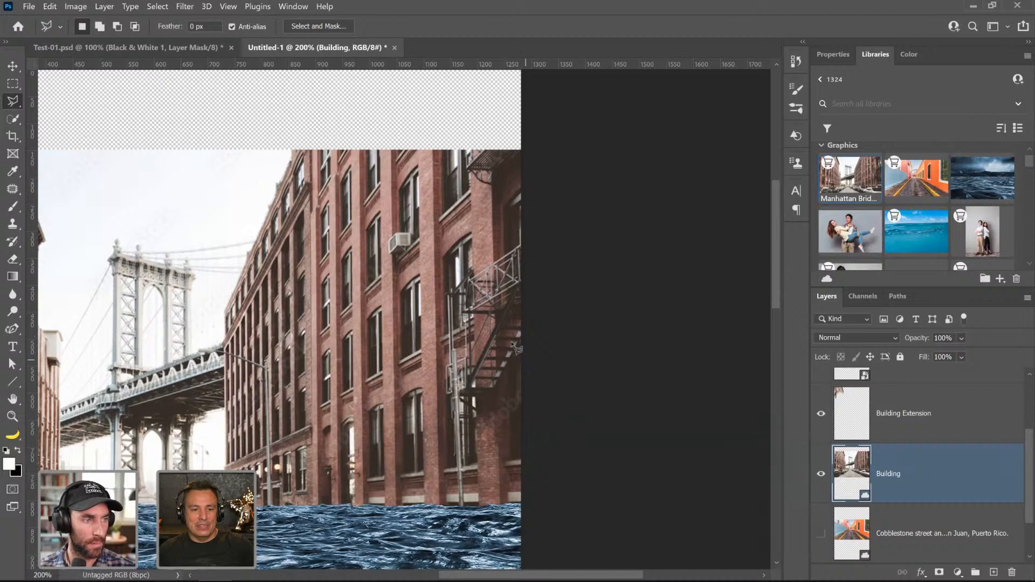
left_click(559, 306)
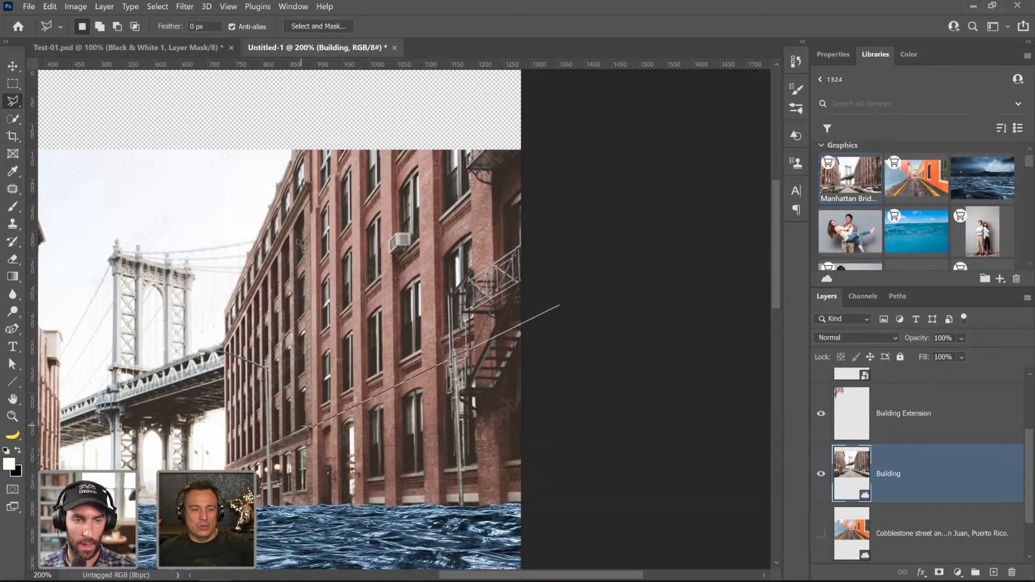
left_click(294, 76)
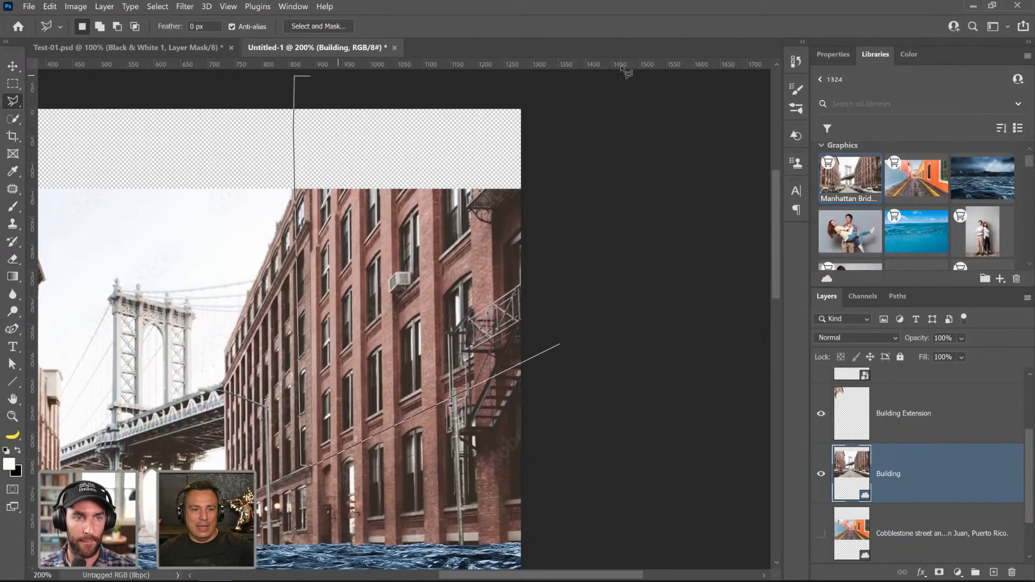
left_click(623, 69)
left_click(561, 343)
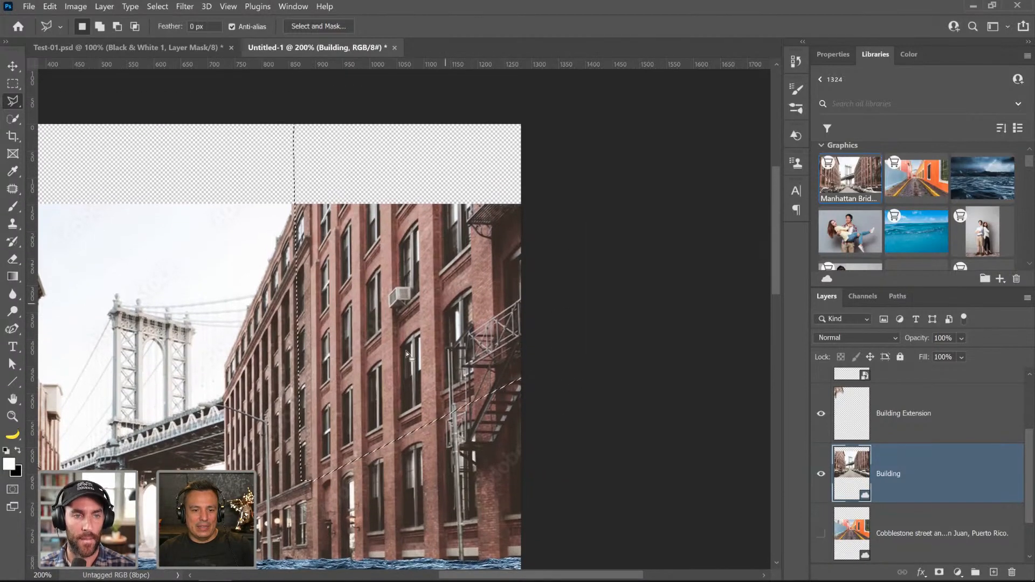
right_click(13, 103)
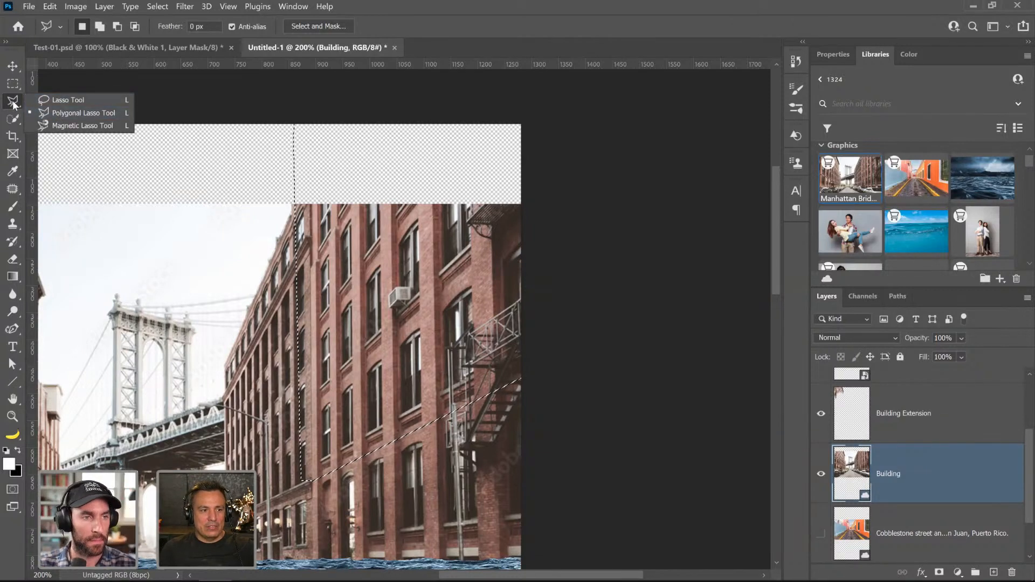
left_click(57, 114)
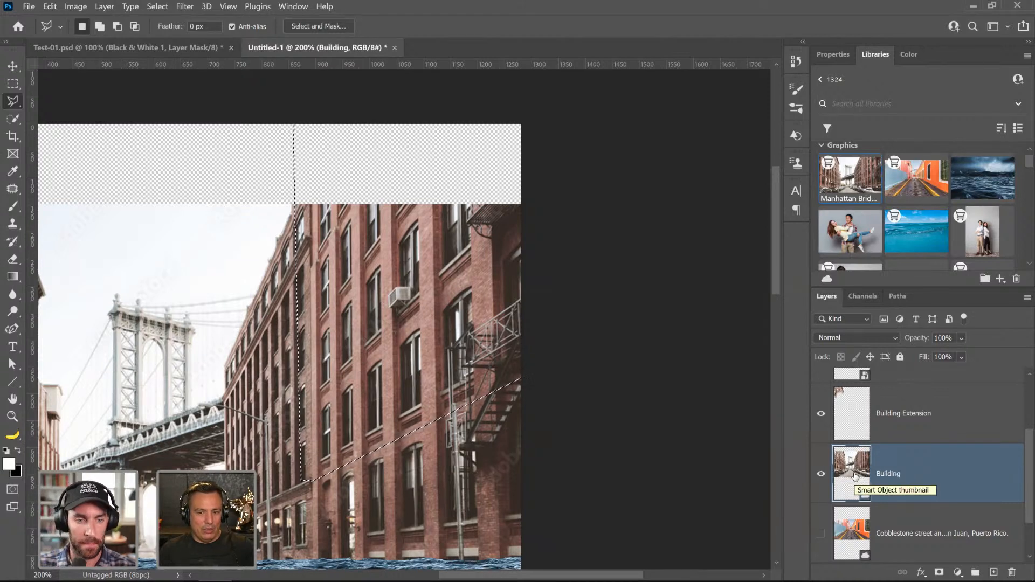
- Copy the slice to Layer 2, raise it above the roofline, and set opacity to 52%
key("ctrl+j")
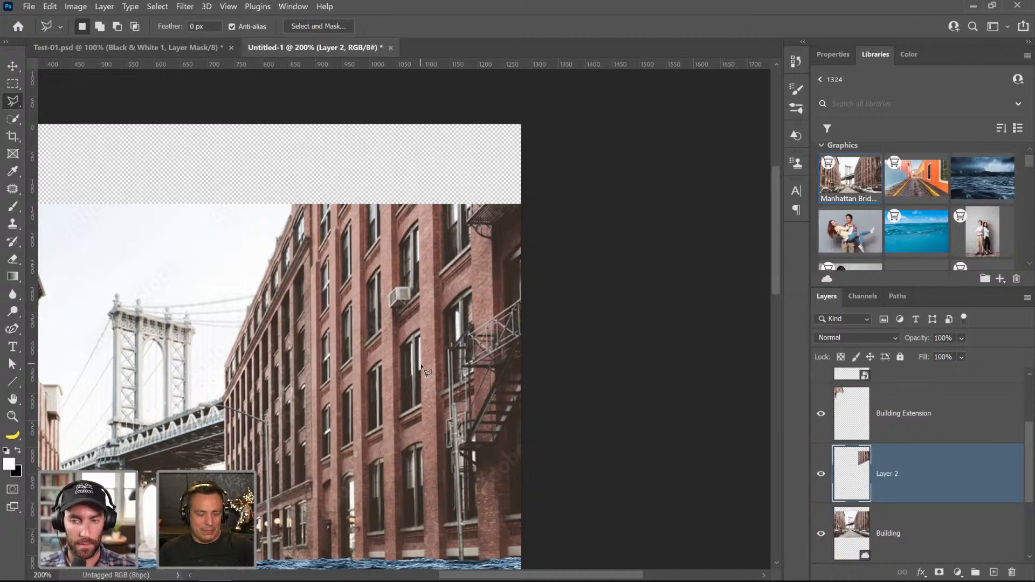
key("v")
mouse_move(394, 347)
left_mouse_down()
mouse_move(391, 243)
mouse_move(439, 221)
mouse_move(377, 208)
mouse_move(409, 167)
mouse_move(448, 201)
mouse_move(386, 196)
left_mouse_up()
left_click(873, 342)
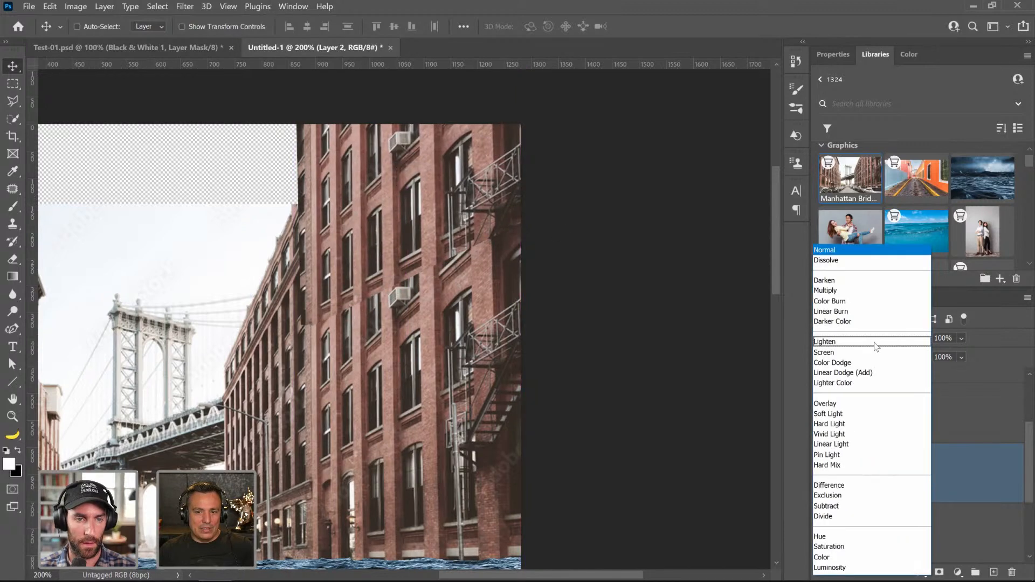
left_click(963, 341)
left_click(961, 339)
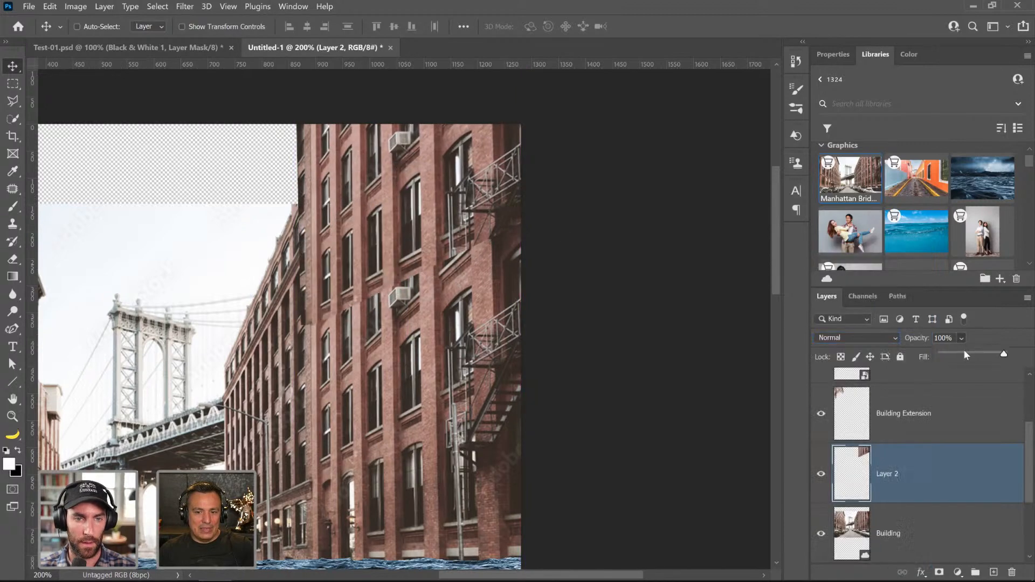
left_click(958, 356)
left_click(973, 357)
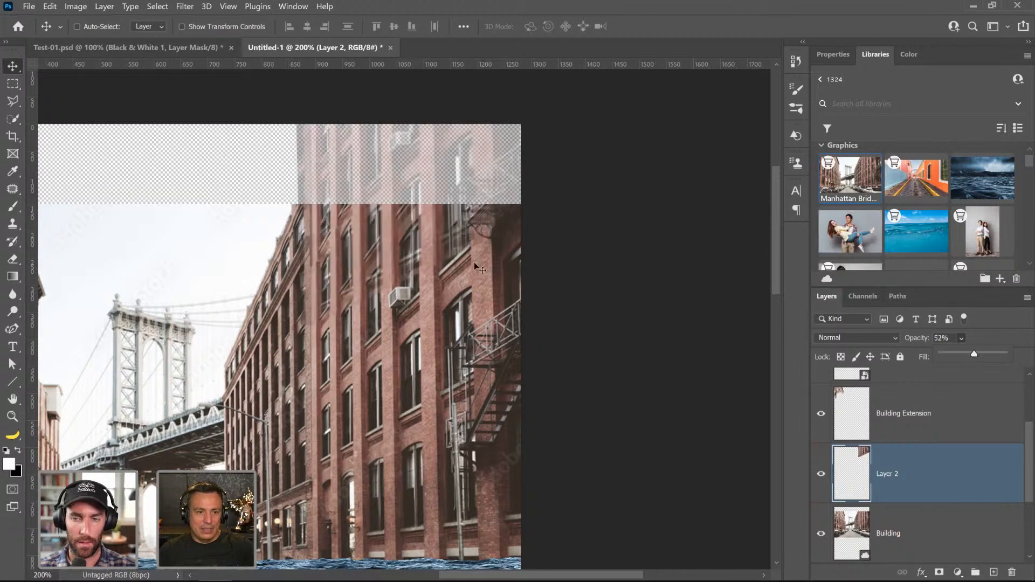
left_click_drag(382, 266, 384, 351)
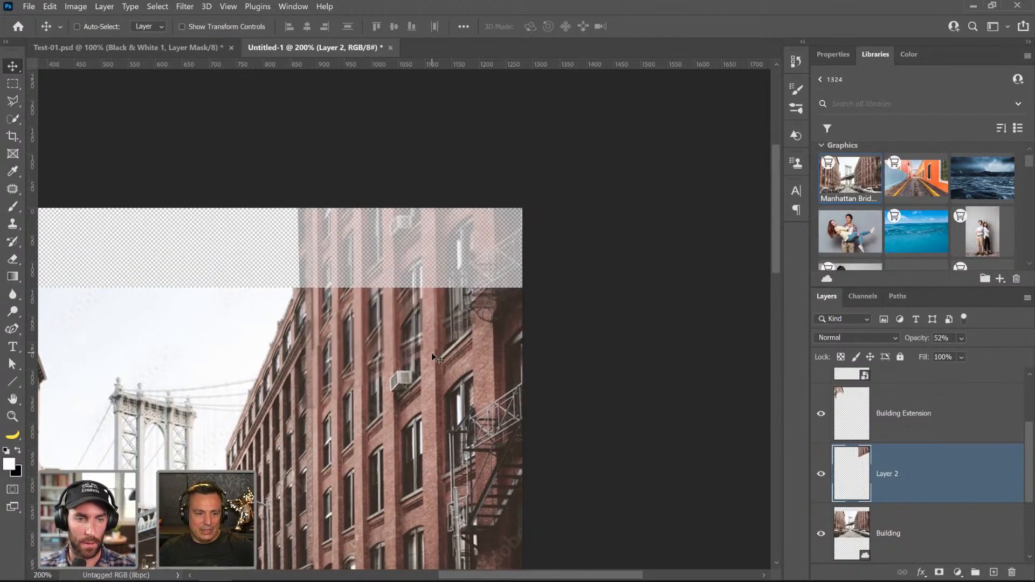
- Distort Layer 2's facade copy to match the perspective above the roofline, then restore 100% opacity
key("ctrl+t")
right_click(406, 324)
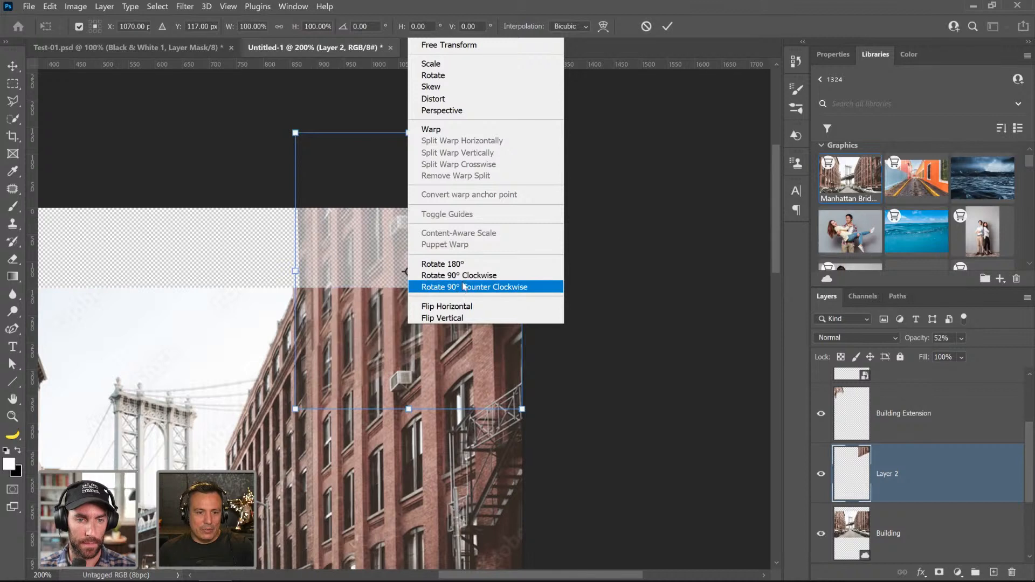
left_click(465, 99)
left_click_drag(526, 272, 496, 187)
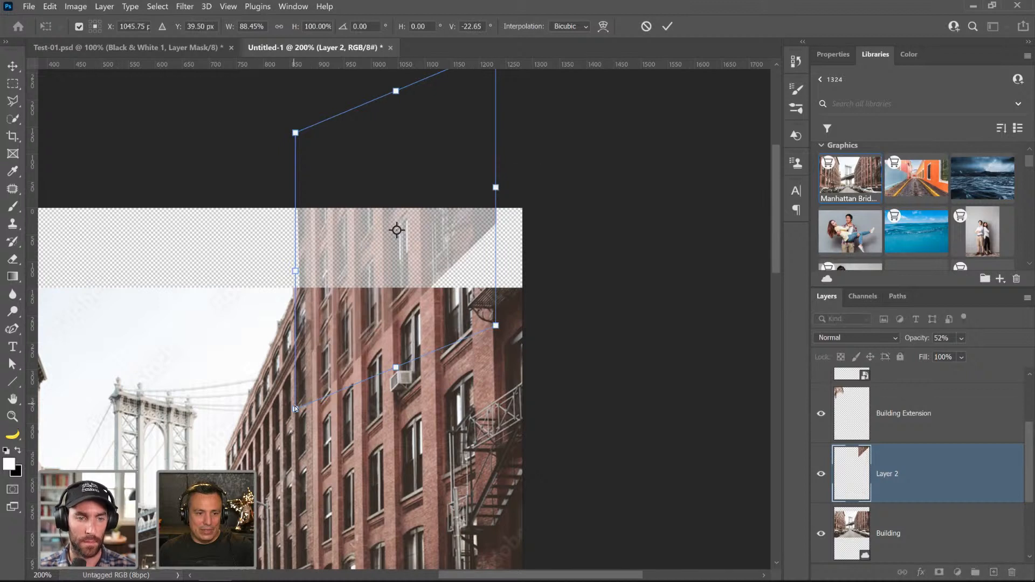
left_click_drag(297, 412, 299, 433)
left_click_drag(394, 94, 395, 110)
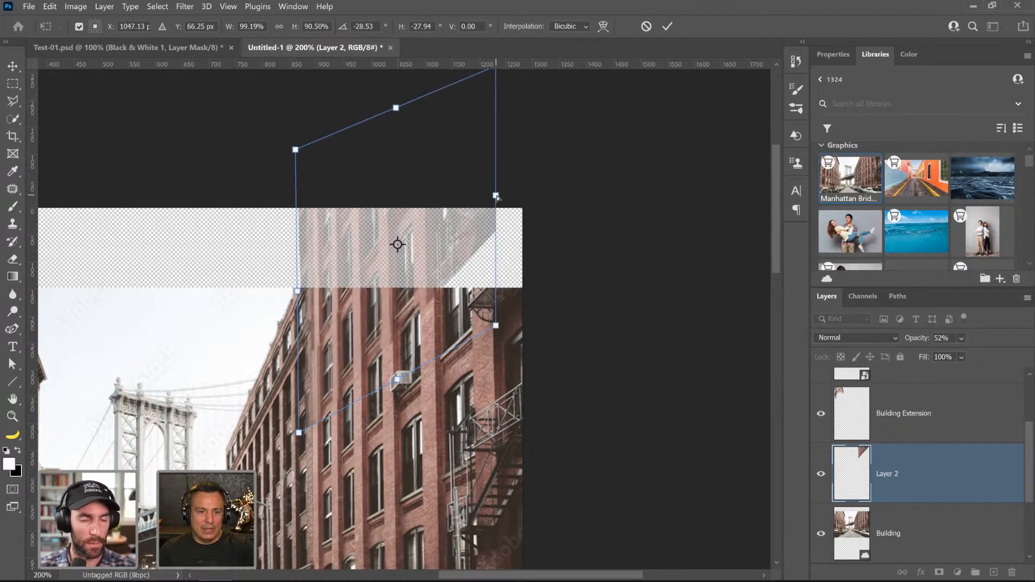
left_click_drag(496, 197, 505, 186)
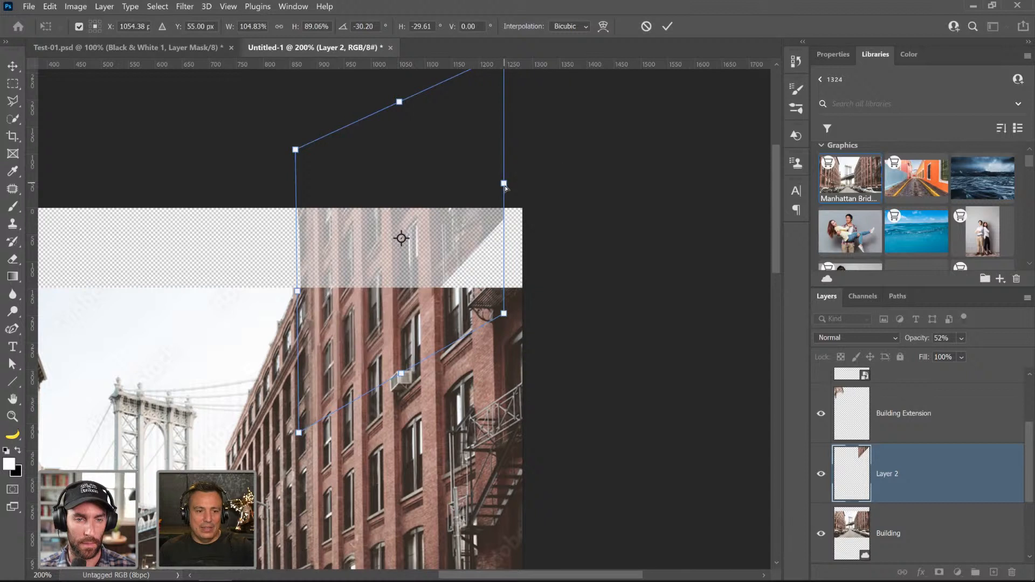
left_click_drag(302, 433, 302, 433)
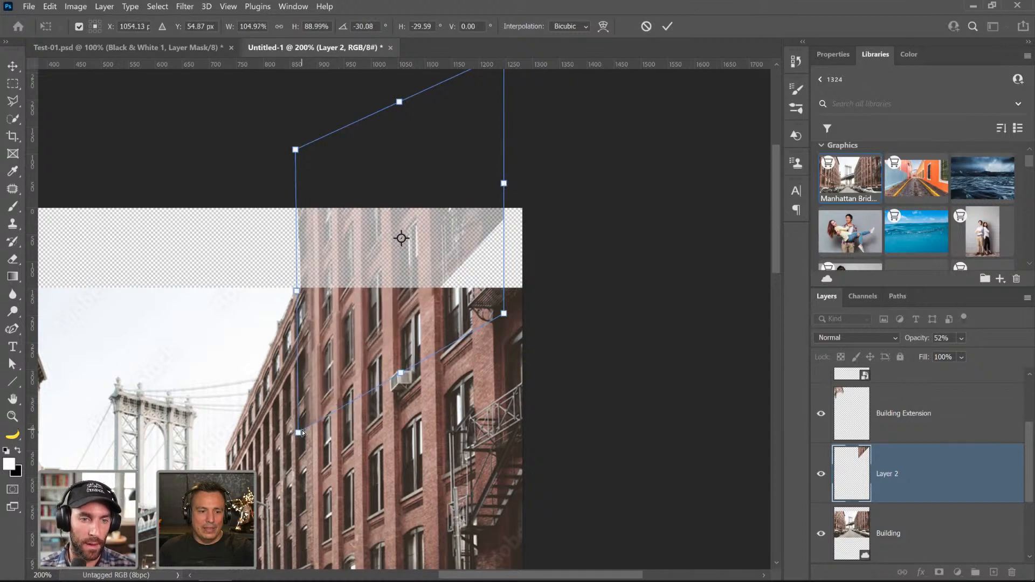
key("Return")
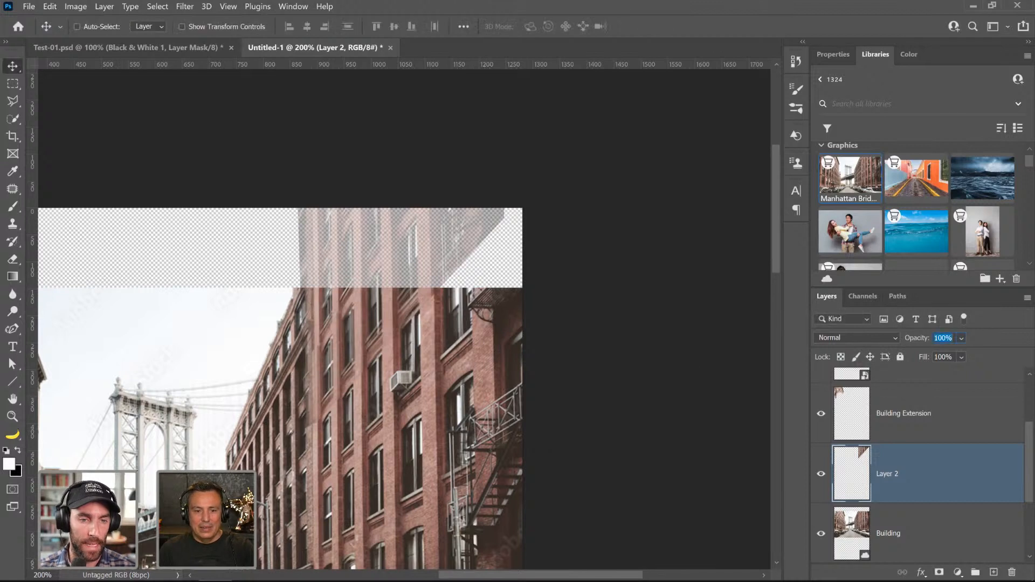
key("0")
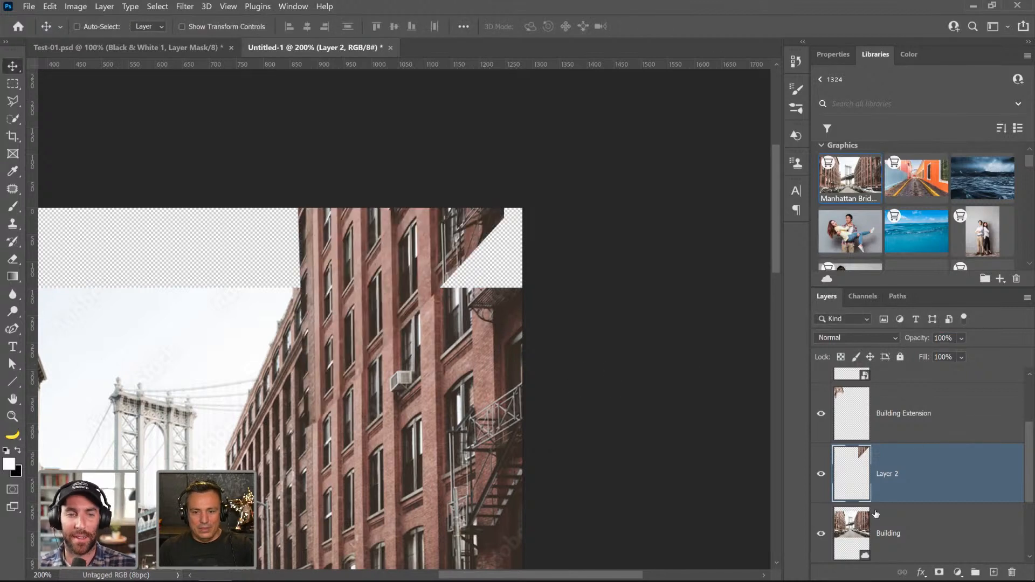
- Add a mask to Layer 2, paint black along the building edge seam, and zoom back to 100%
left_click(940, 572)
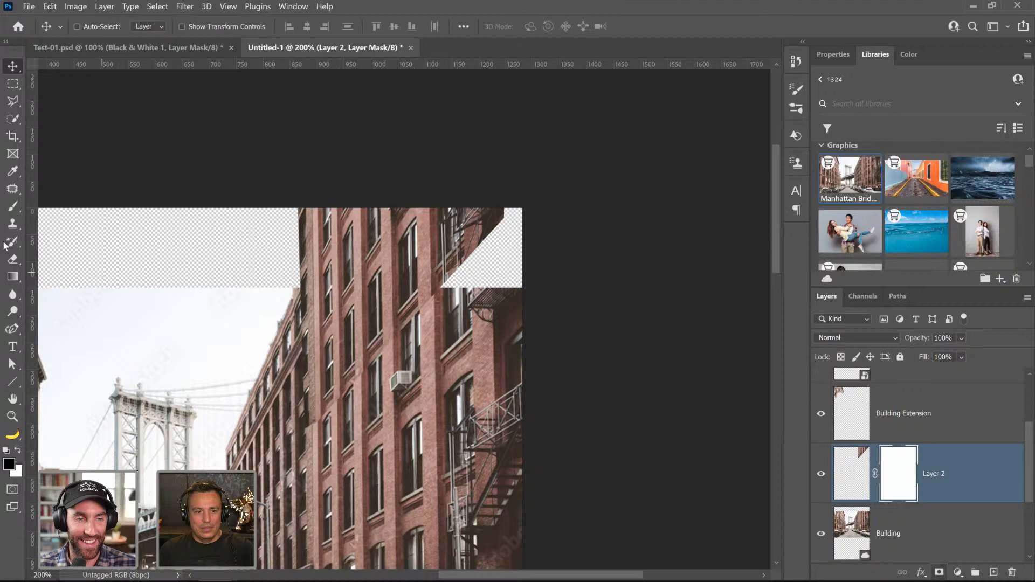
left_click(12, 206)
key("x")
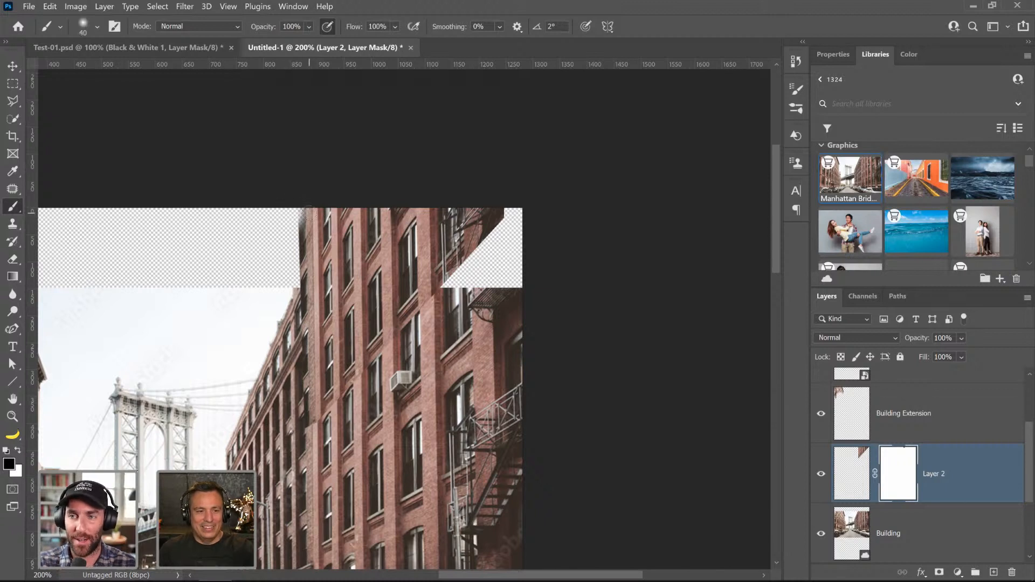
mouse_move(304, 211)
left_mouse_down()
mouse_move(300, 264)
mouse_move(295, 205)
left_mouse_up()
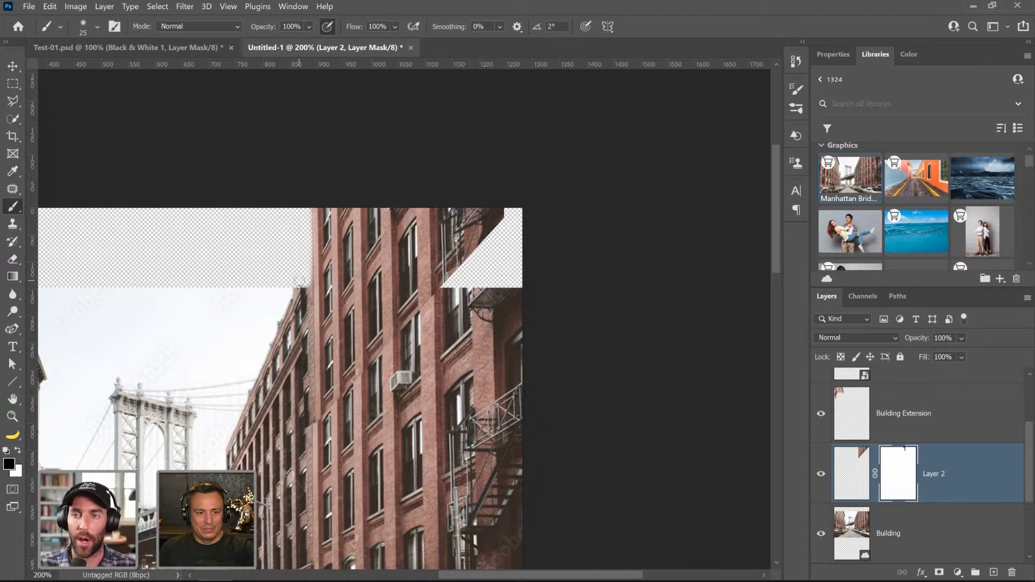
left_click_drag(516, 339, 511, 335)
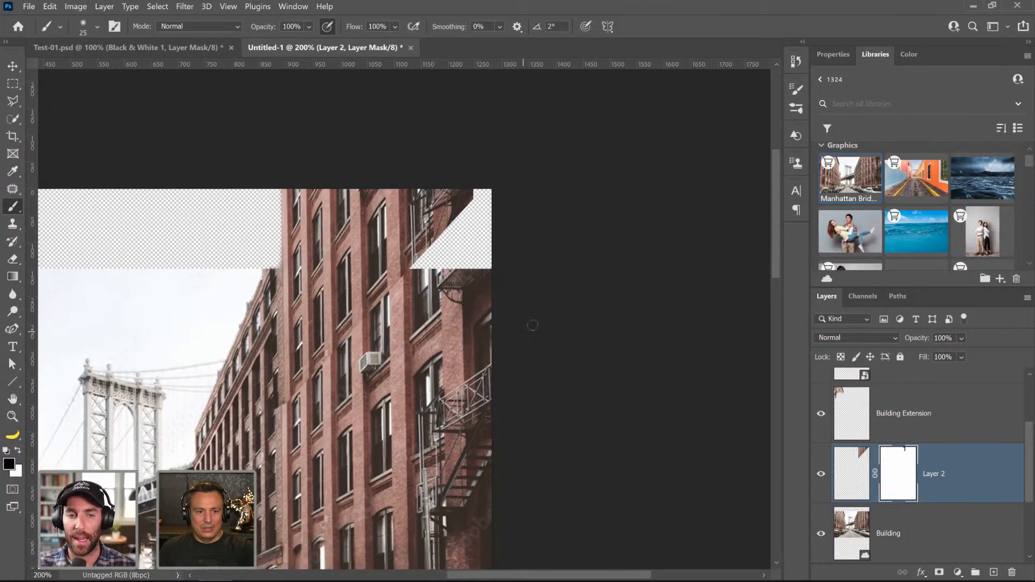
double_click(12, 417)
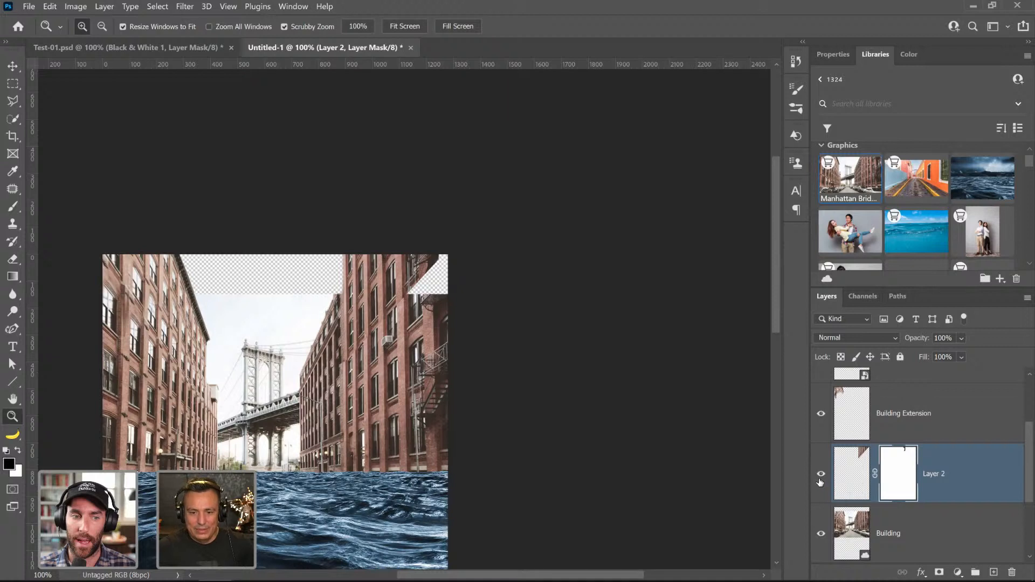
- Rename Layer 2 to Building Extension and group both extension layers as Extensions
double_click(932, 474)
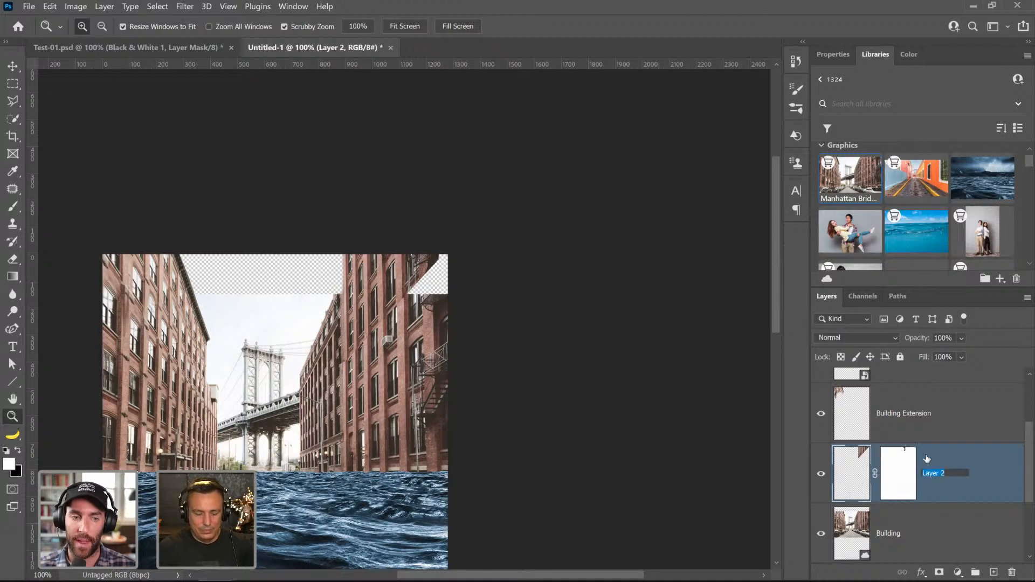
type("Building")
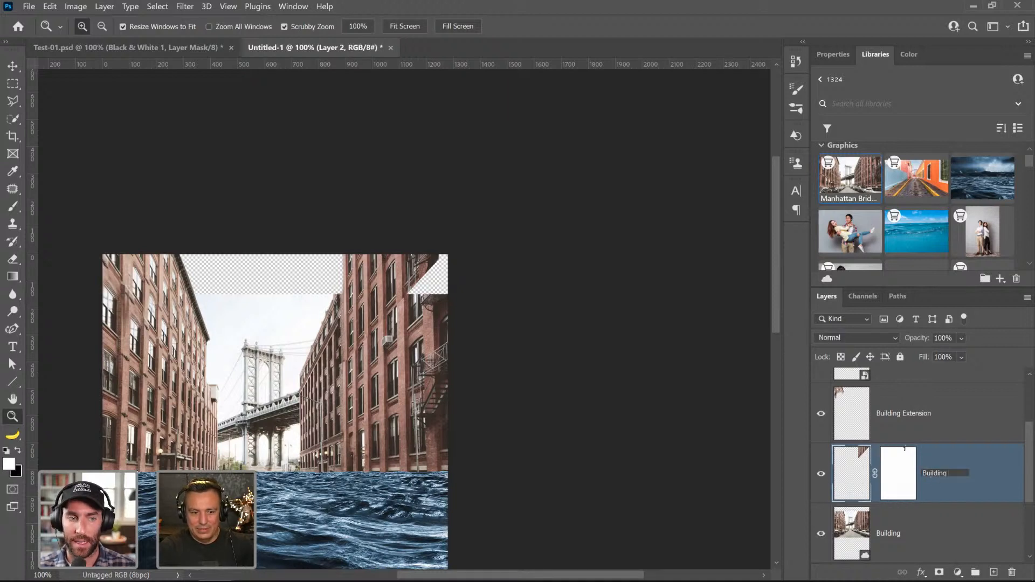
type(" Extension")
key("Return")
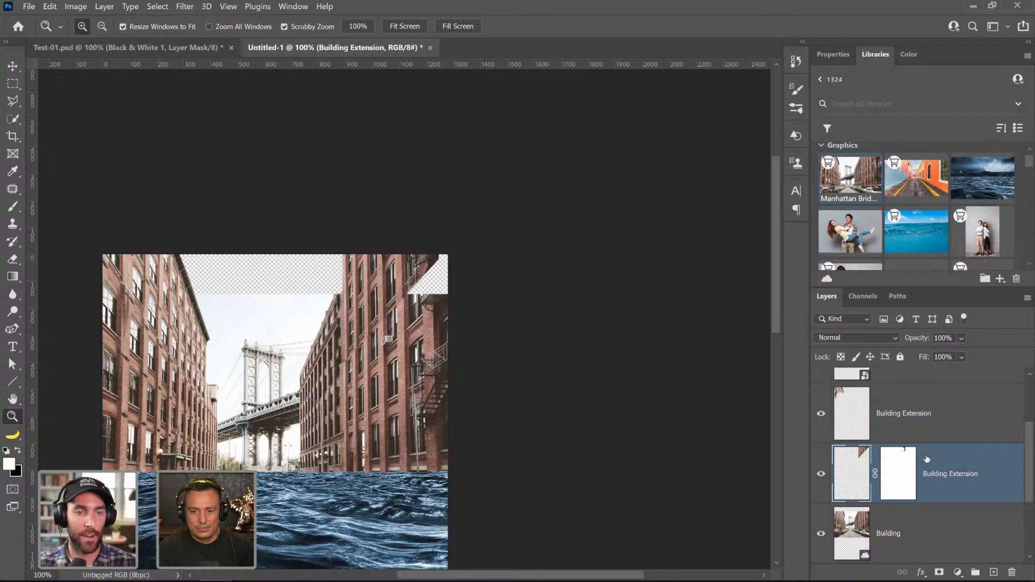
left_click(939, 437, "shift")
key("ctrl+g")
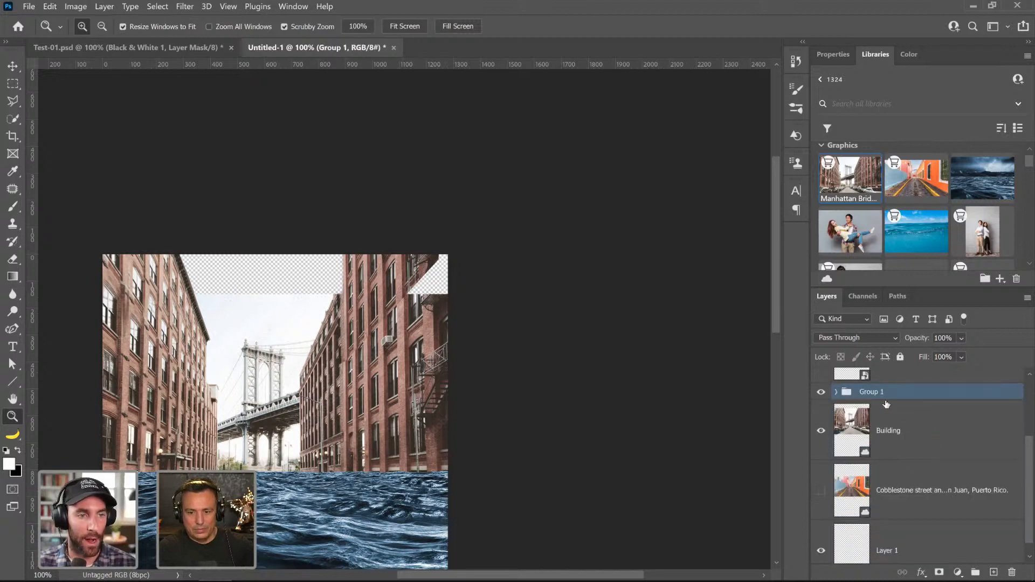
double_click(879, 392)
type("Exten")
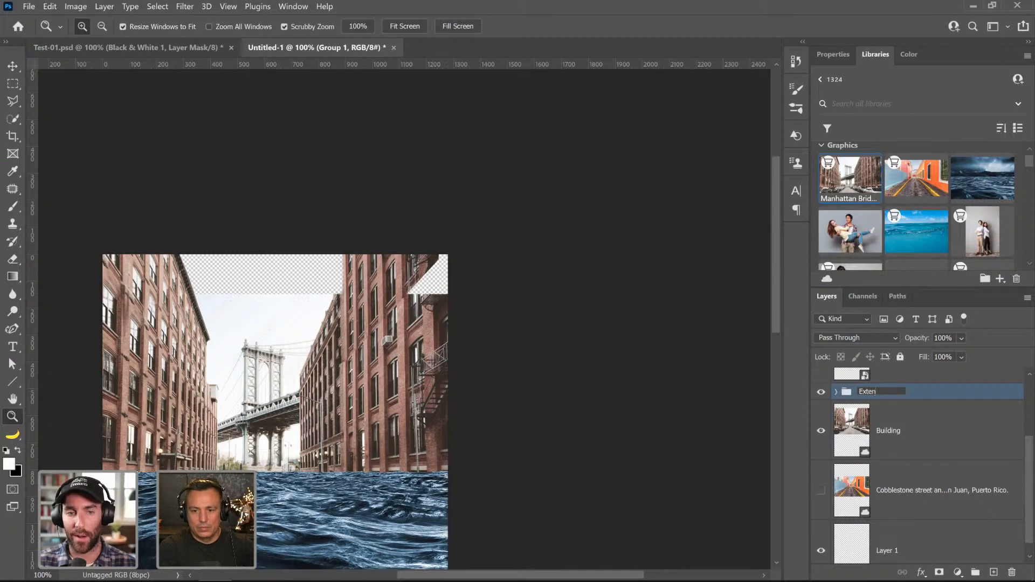
type("sions")
key("Return")
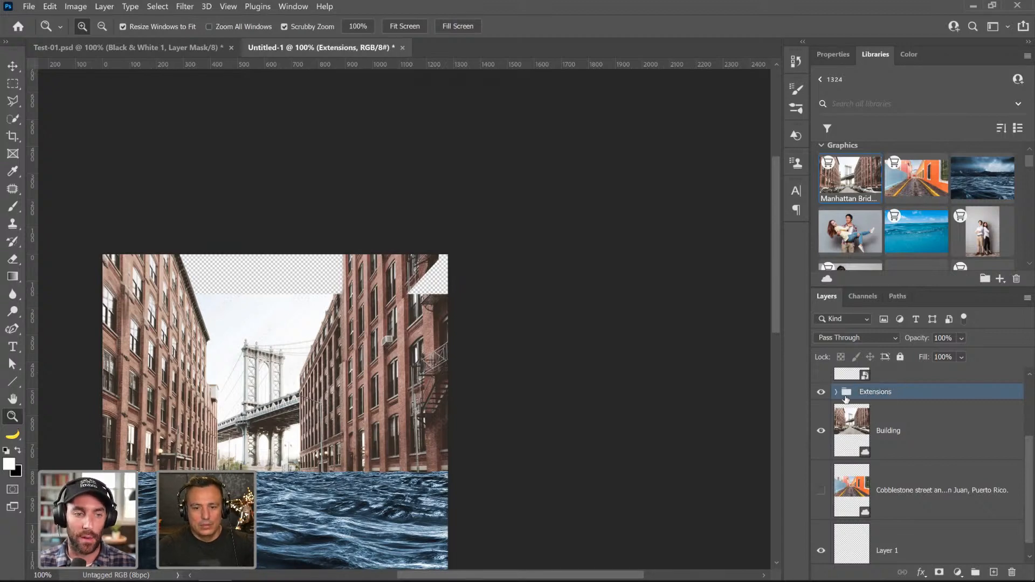
- Toggle the Extensions group to compare, then zoom in on the building's top edge
left_click(821, 392)
left_click(821, 392)
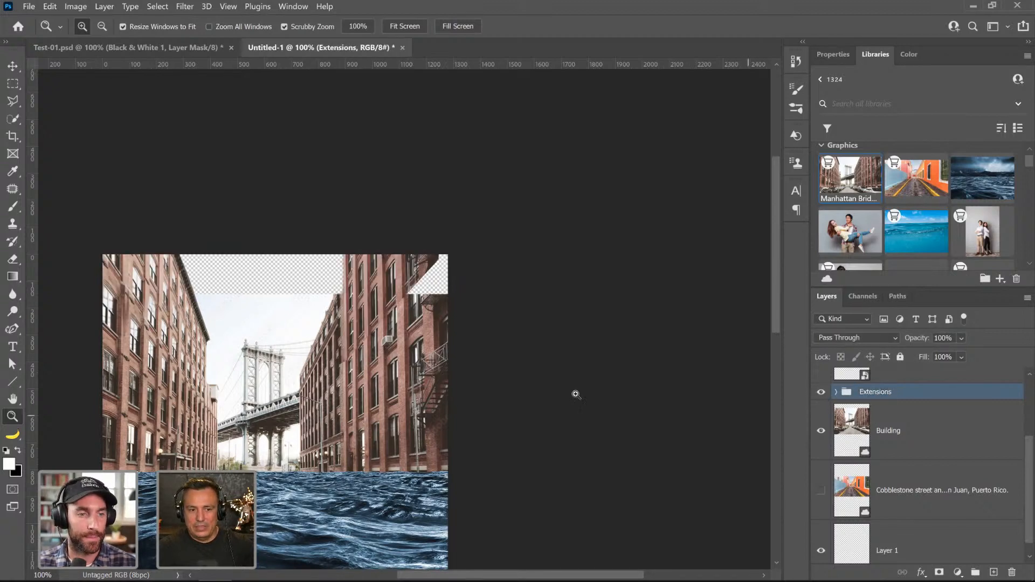
left_click(317, 291)
left_click(318, 292)
left_click(318, 291)
left_click_drag(376, 405, 378, 343)
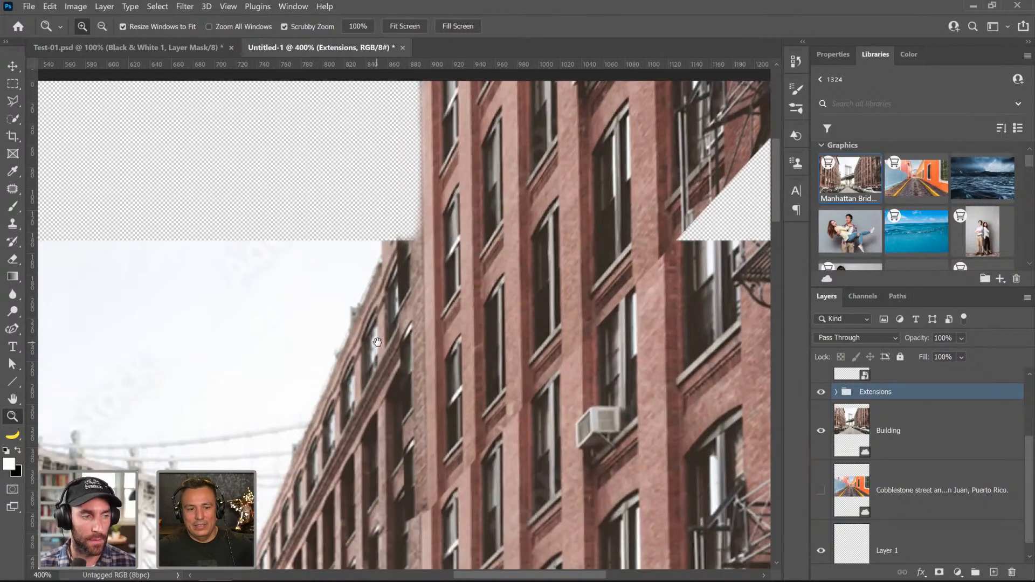
- Paint on the lower Building Extension layer's mask to reveal a strip of the building
left_click(12, 224)
left_click(837, 392)
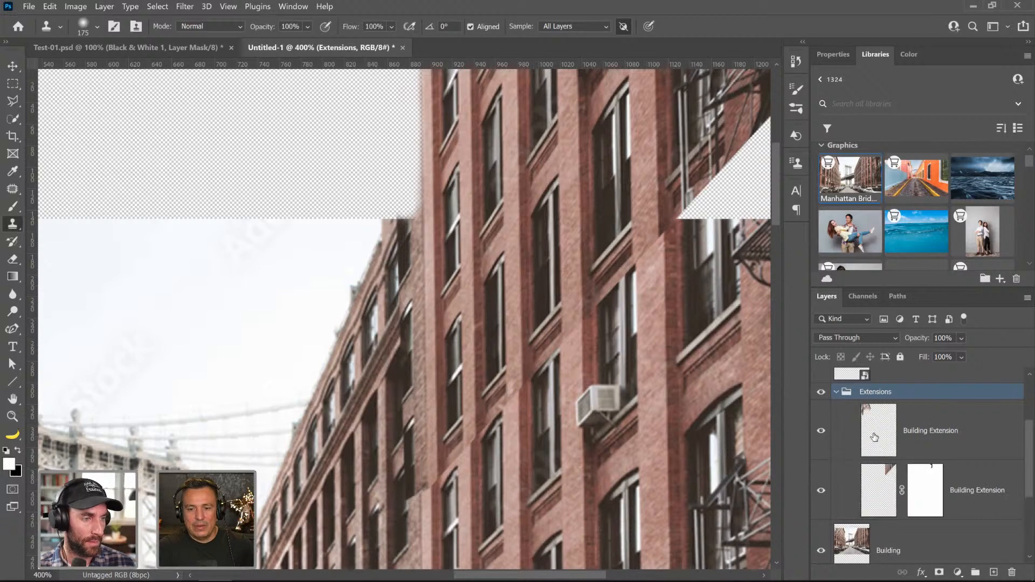
left_click(837, 436)
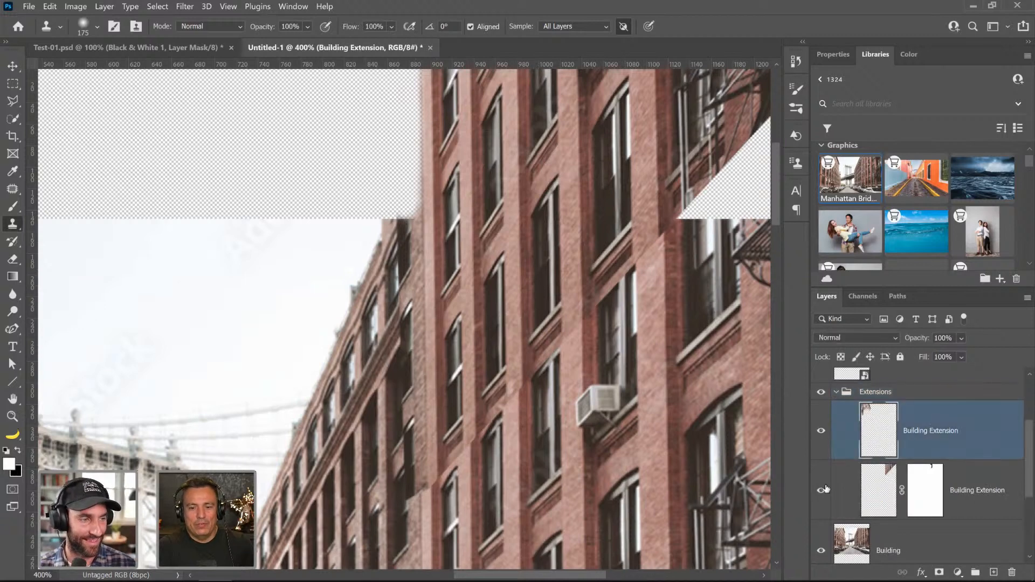
left_click(887, 493)
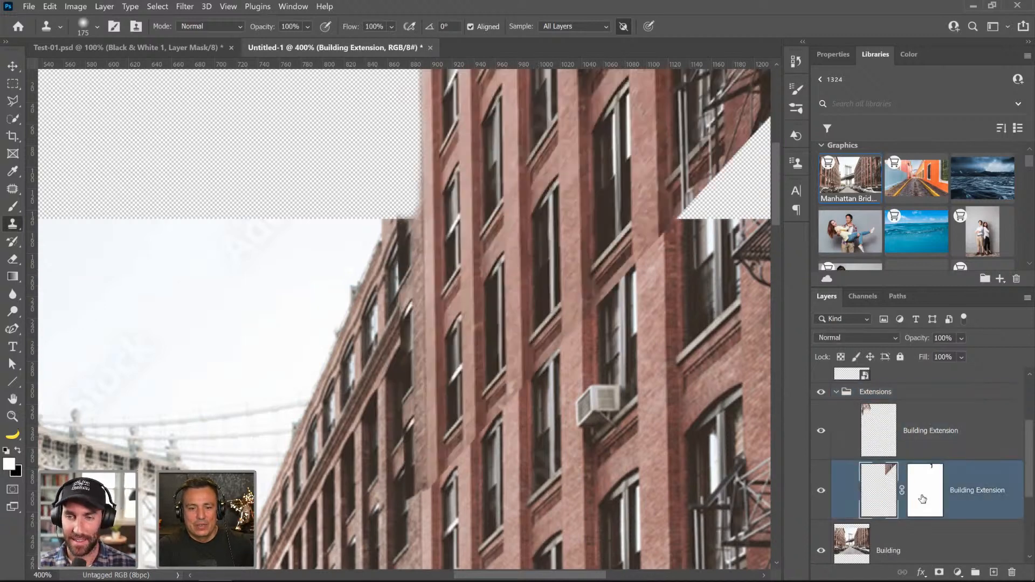
left_click(12, 206)
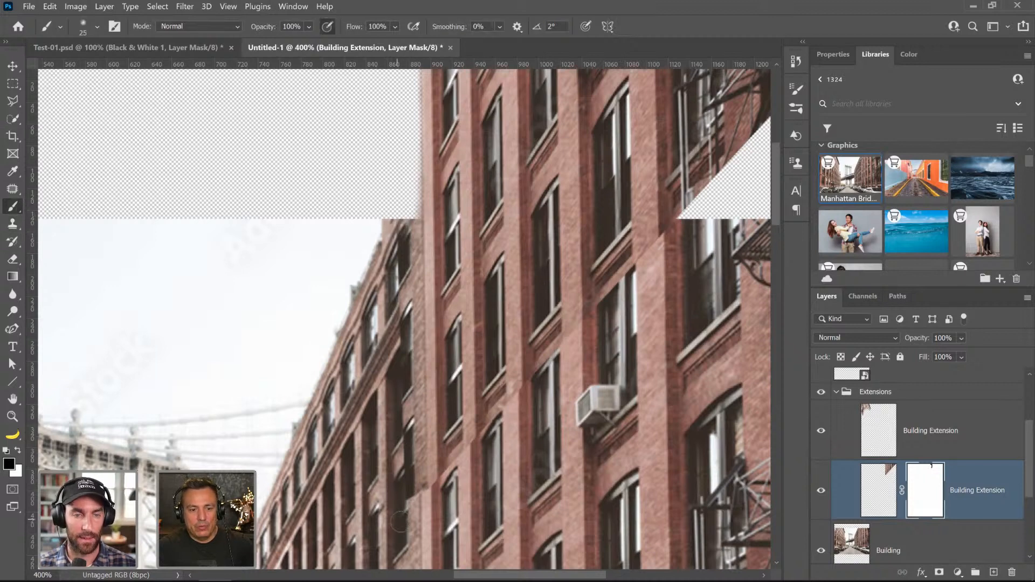
left_click(421, 499, "shift")
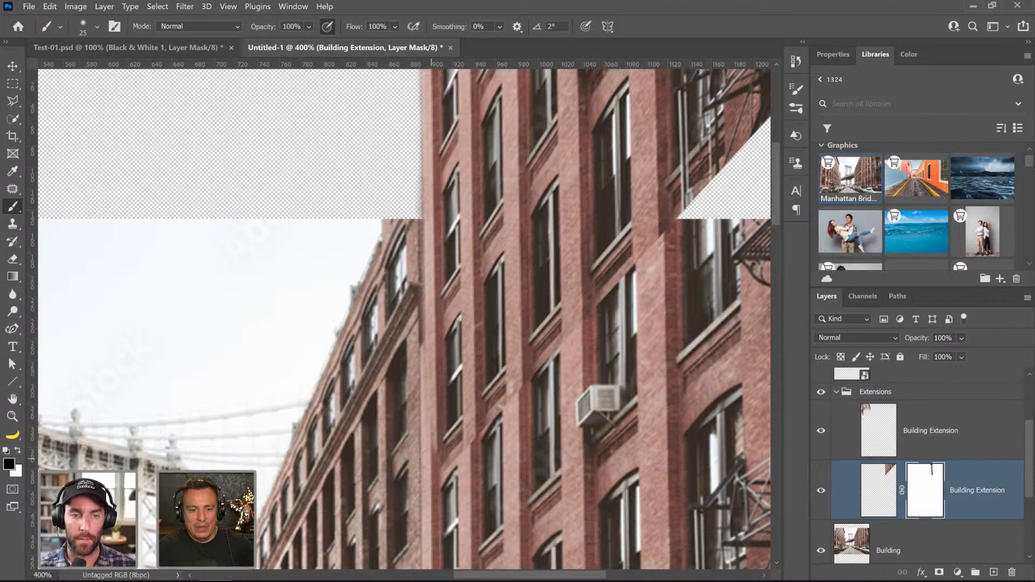
double_click(13, 414)
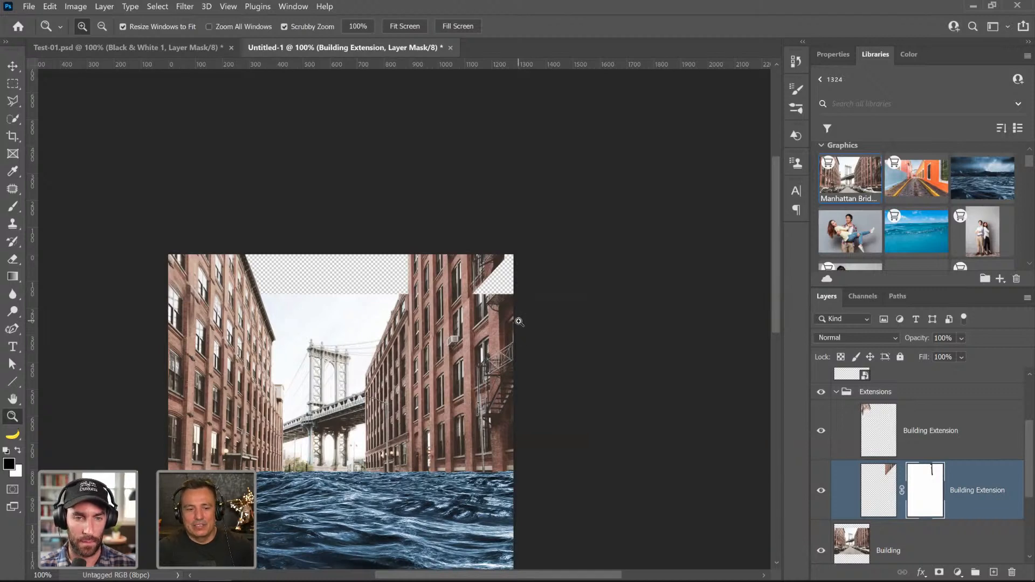
- Clone brick texture onto the building's top corner with a size-50 Clone Stamp
left_click_drag(408, 298, 887, 474)
left_click(879, 488)
key("x")
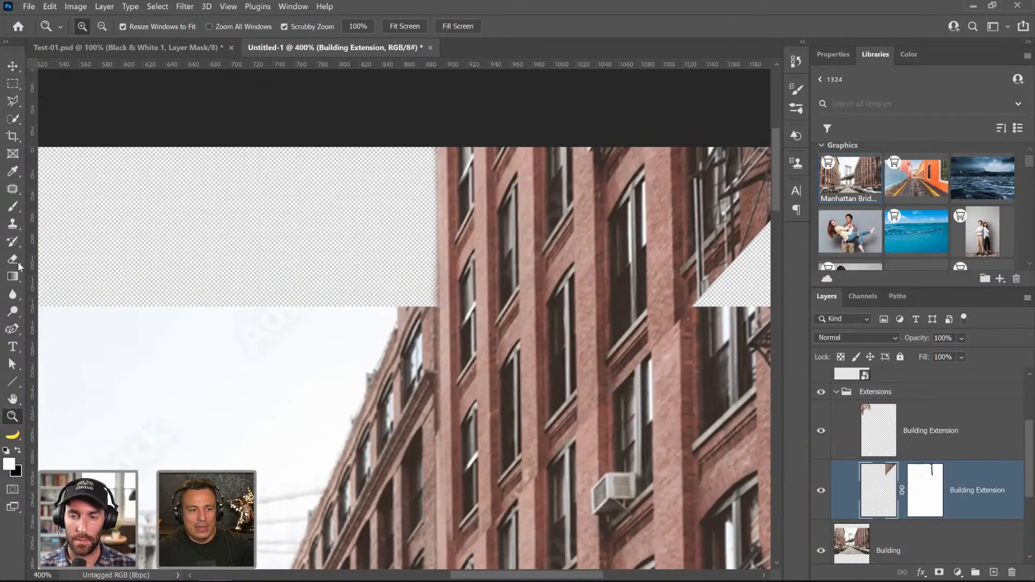
key("s")
key("super")
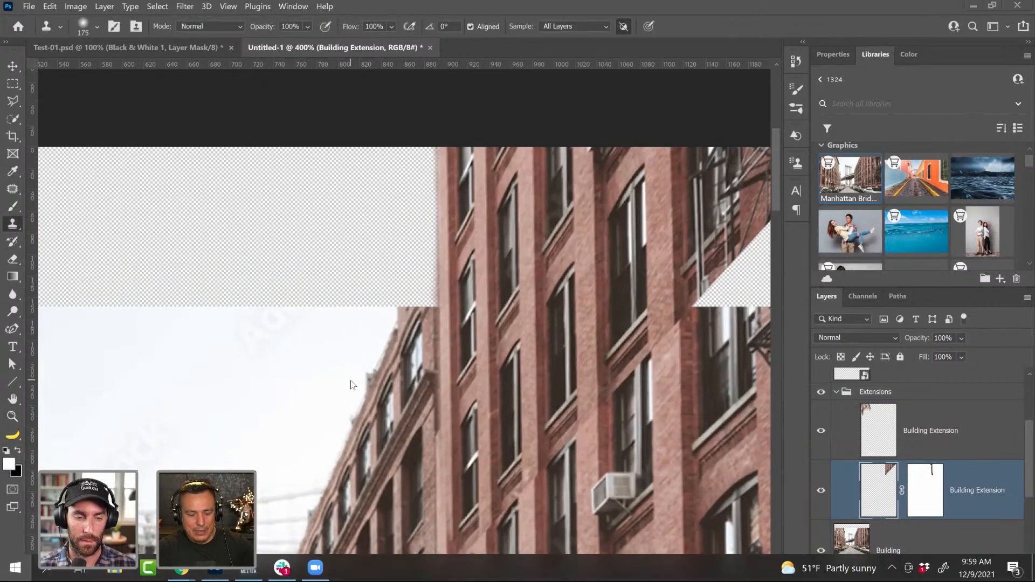
left_click(645, 112)
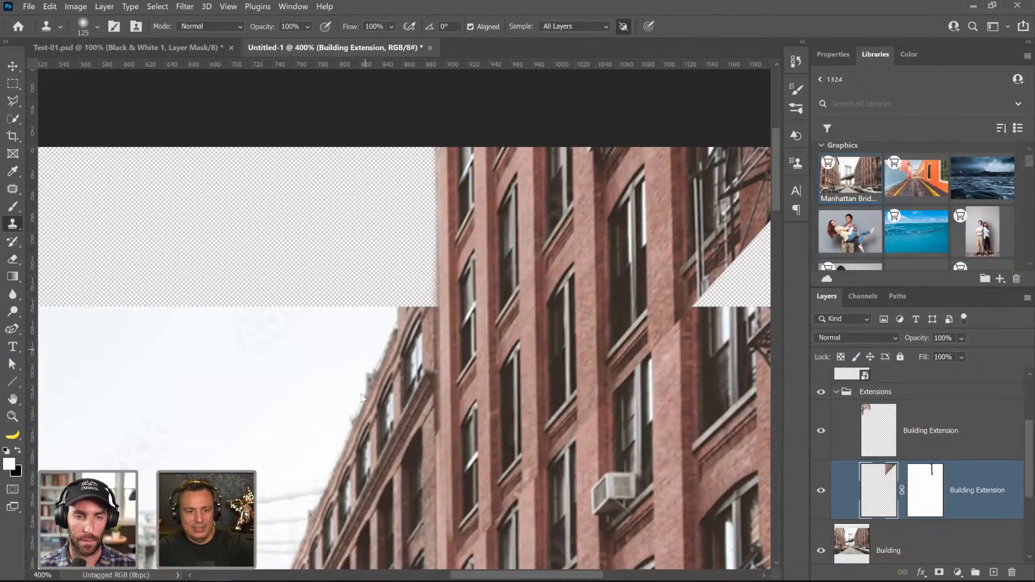
key("bracketleft")
key("bracketleft")
key("bracketleft")
key("bracketleft")
key("bracketleft")
key("bracketleft")
key("bracketleft")
key("bracketleft")
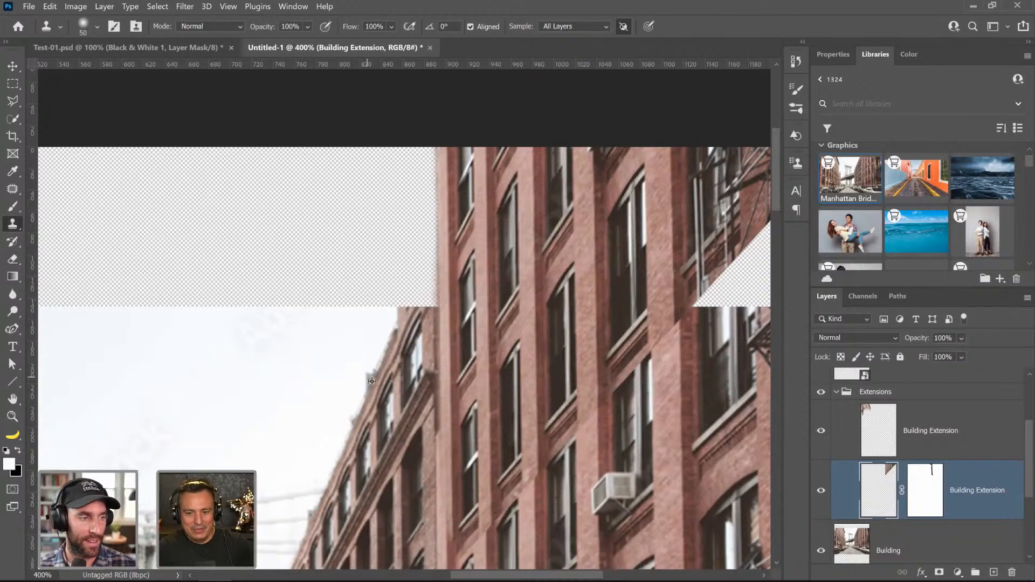
left_click(370, 386, "alt")
mouse_move(412, 305)
left_mouse_down()
mouse_move(404, 307)
mouse_move(408, 295)
left_mouse_up()
key("ctrl+z")
left_click(411, 295)
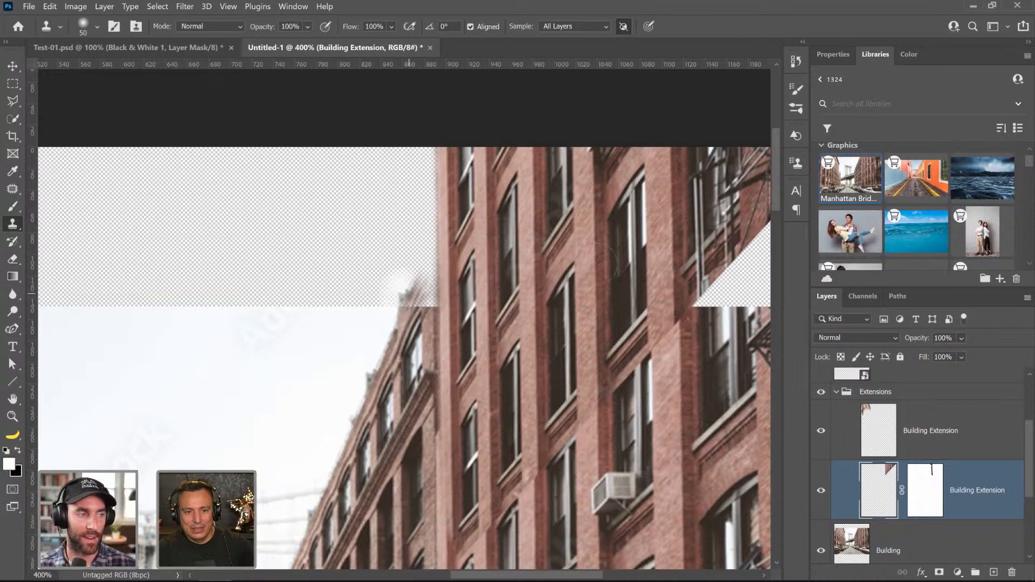
left_click(877, 439)
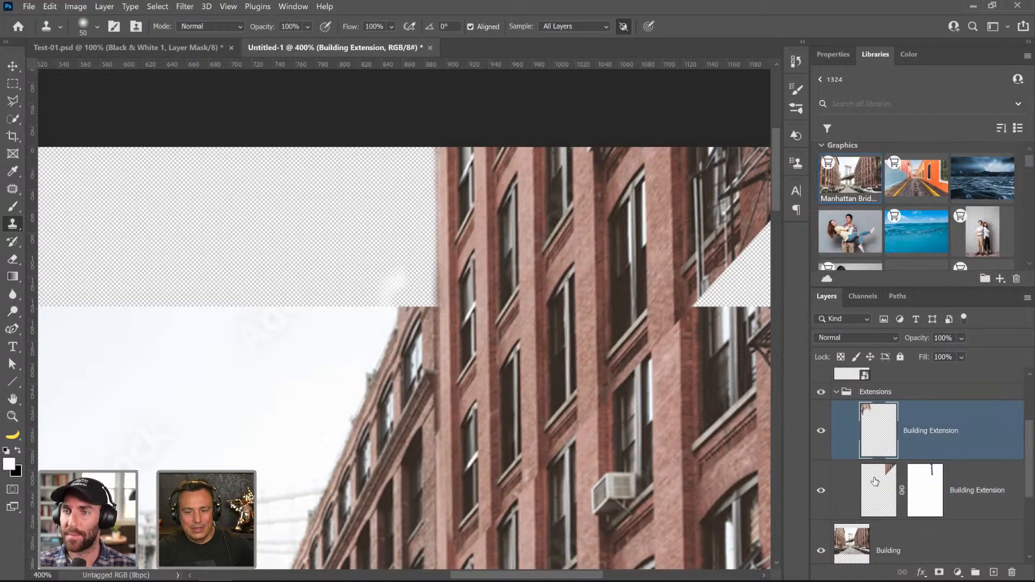
- Add a single new empty layer above the upper Building Extension layer
left_click(994, 572)
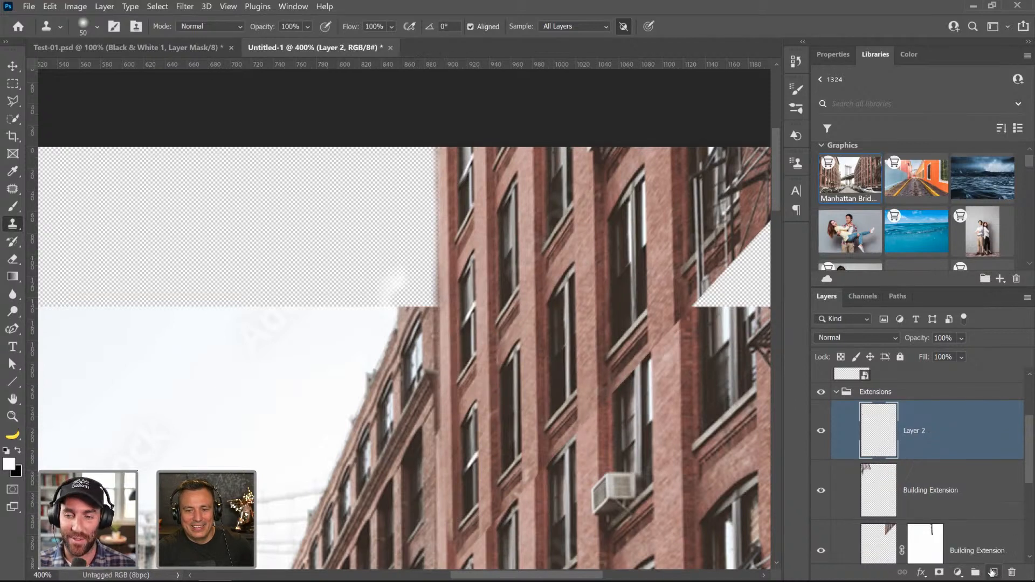
left_click(994, 572)
key("ctrl+z")
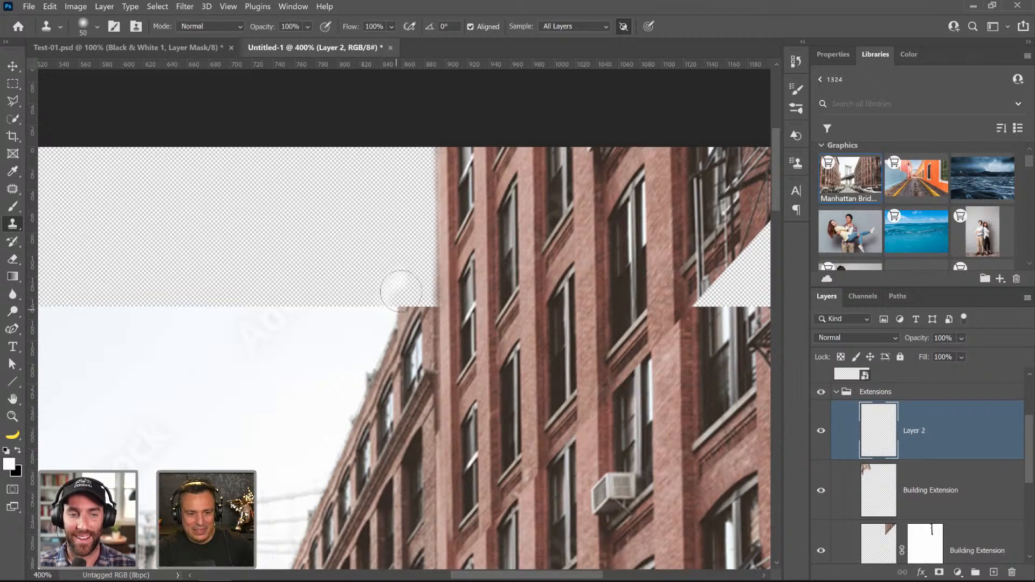
- Clone brick texture along the building's top edge with brush sizes 35 then 10, then save
left_click_drag(404, 290, 410, 293)
key("bracketleft")
key("bracketleft")
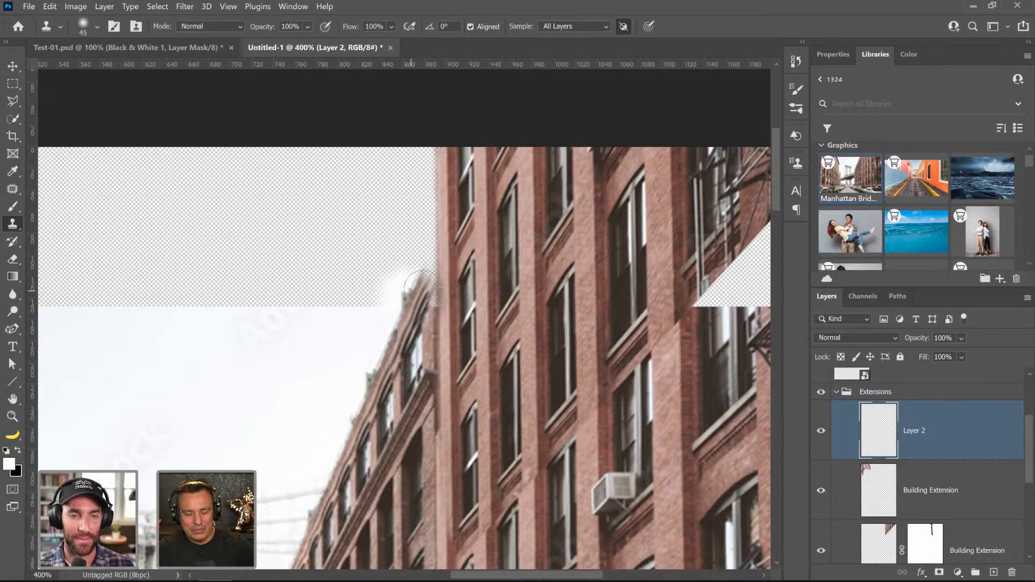
key("bracketleft")
key("bracketleft")
key("bracketleft")
key("bracketleft")
key("bracketleft")
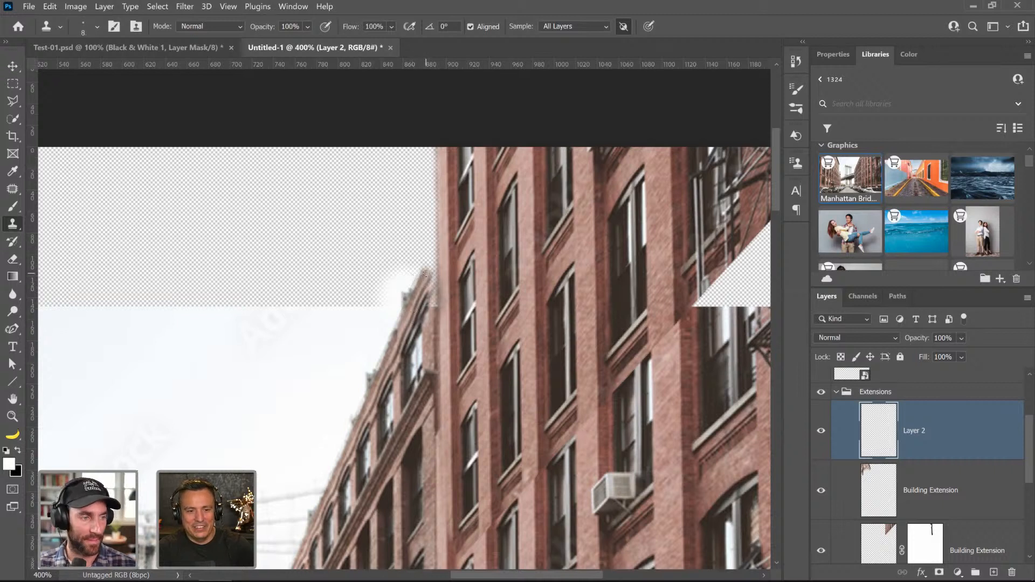
left_click_drag(428, 268, 434, 288)
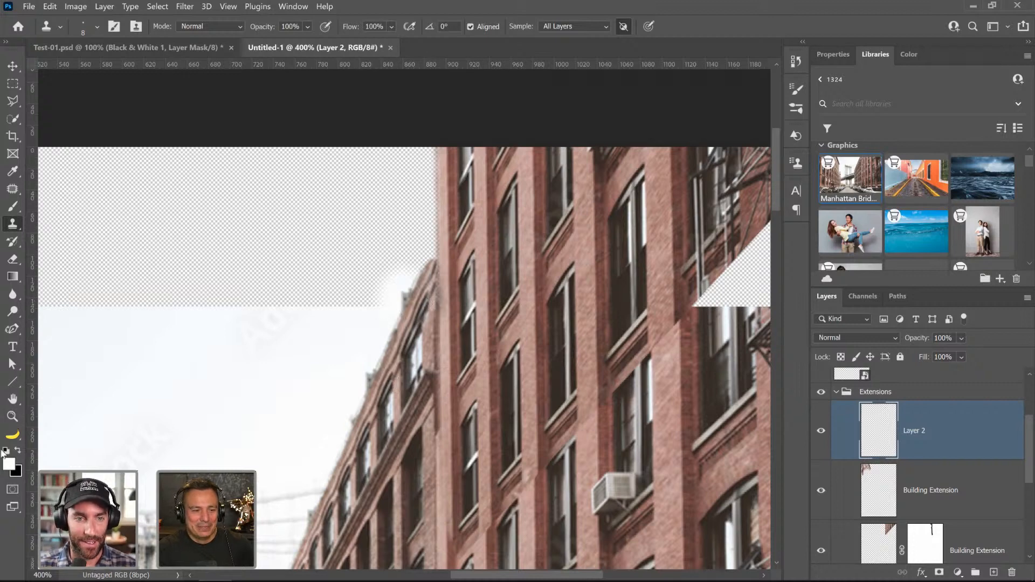
double_click(12, 399)
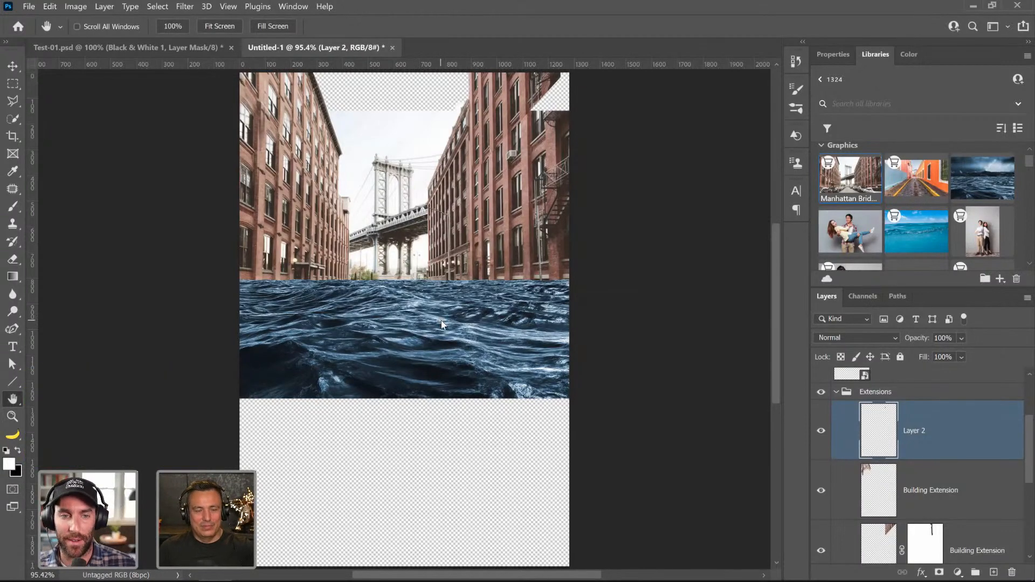
key("ctrl+s")
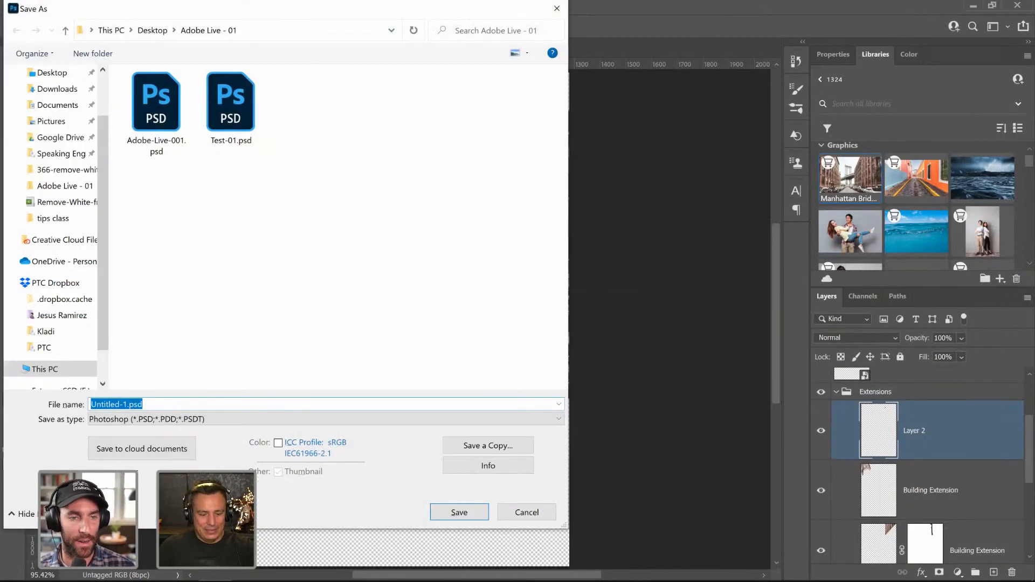
- Save the composite as Adobe-Live-002.psd, keeping Maximize Compatibility on
left_click(156, 102)
double_click(144, 404)
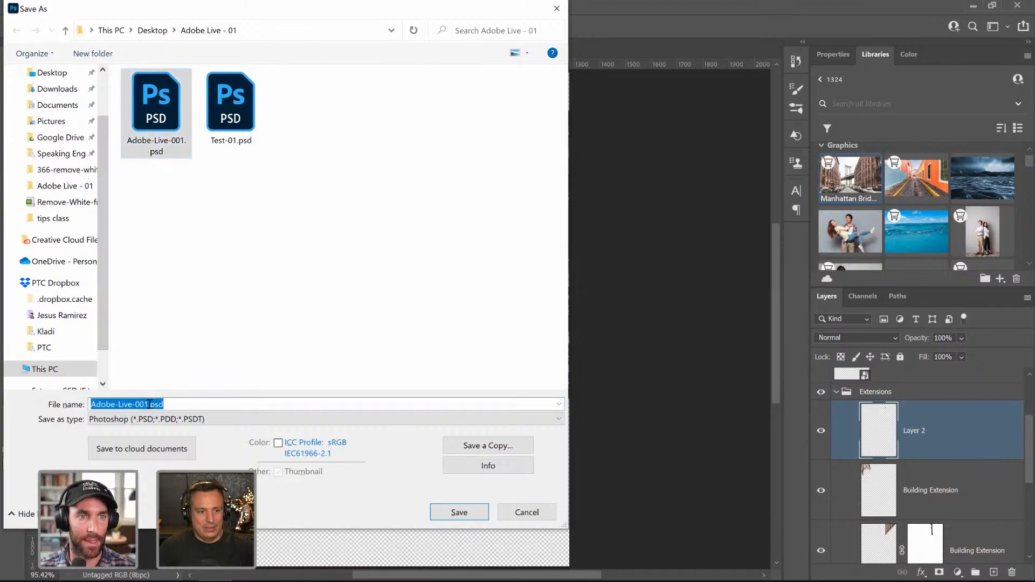
left_click(145, 404)
key("BackSpace")
type("2")
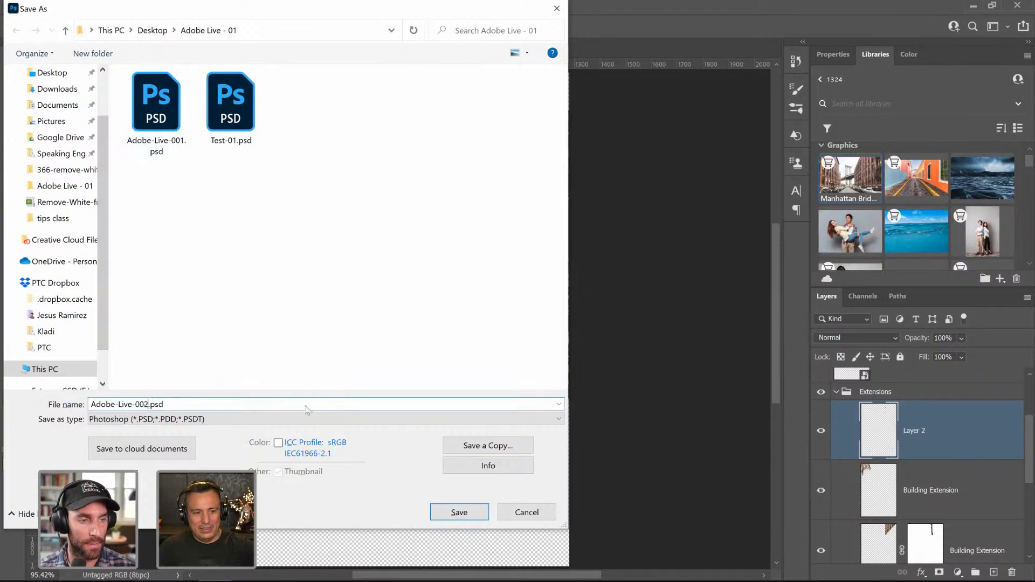
left_click(448, 509)
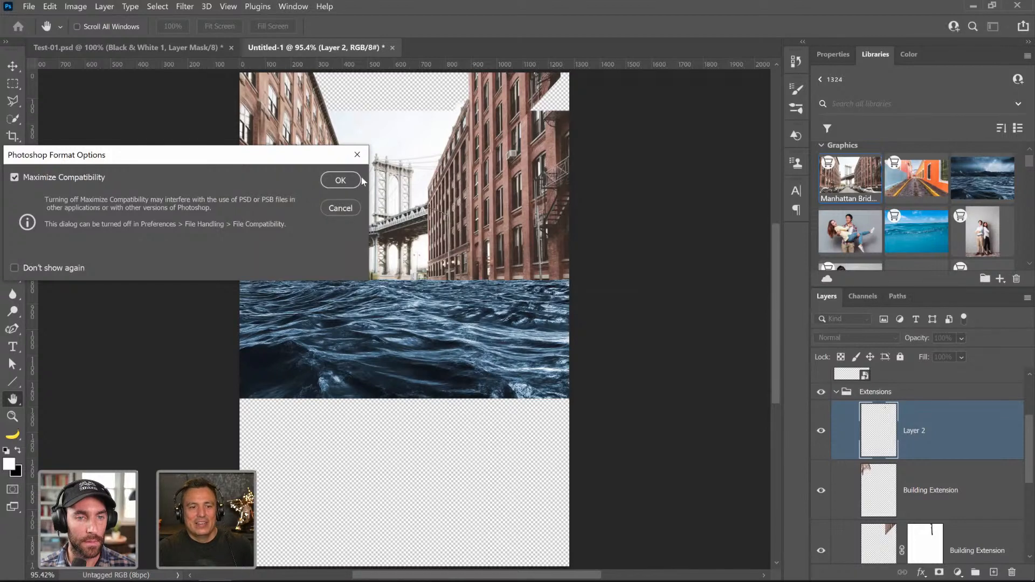
left_click(358, 182)
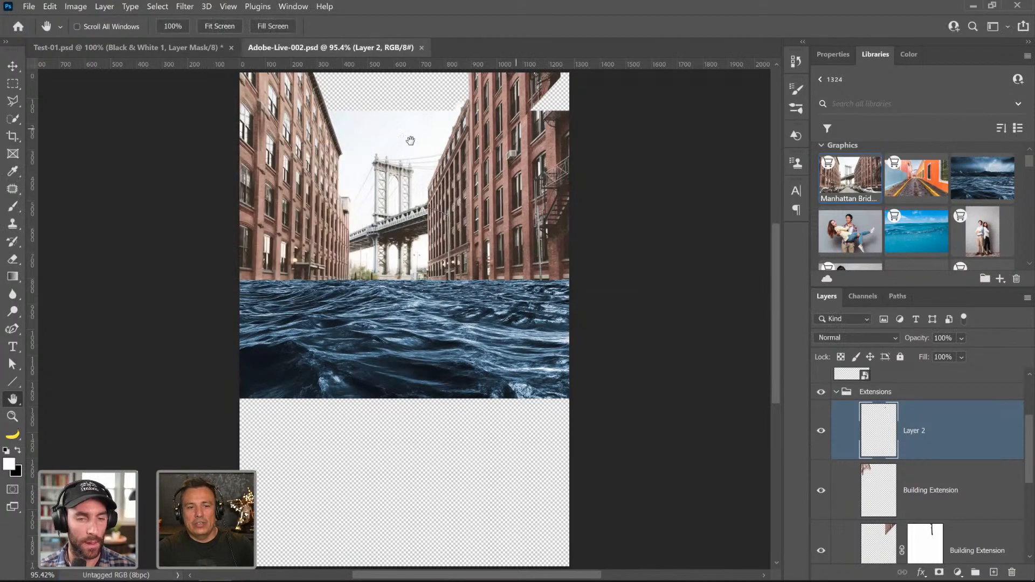
- Shift the canvas view down and switch to the Eyedropper tool
left_click_drag(419, 145, 415, 212)
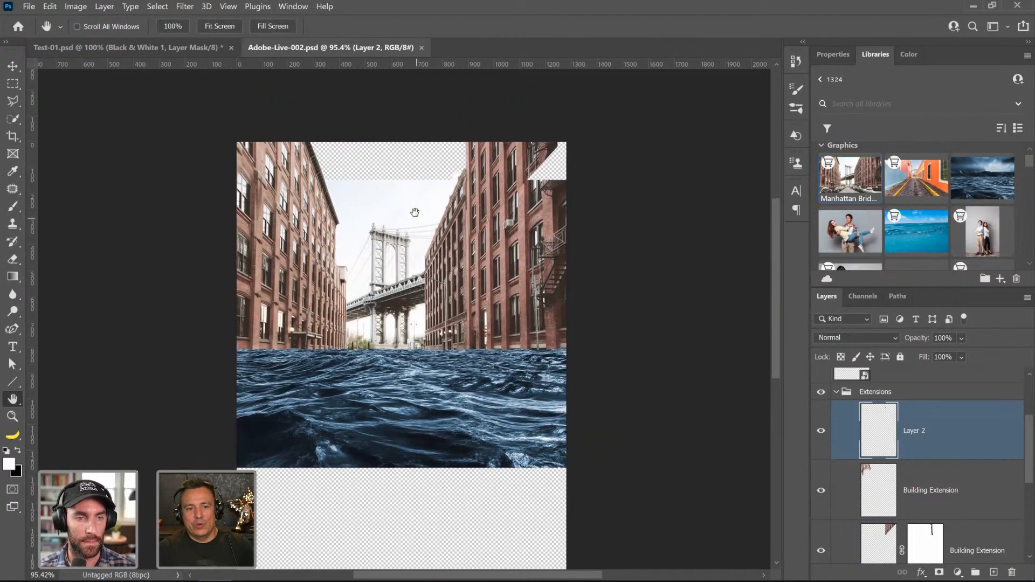
key("i")
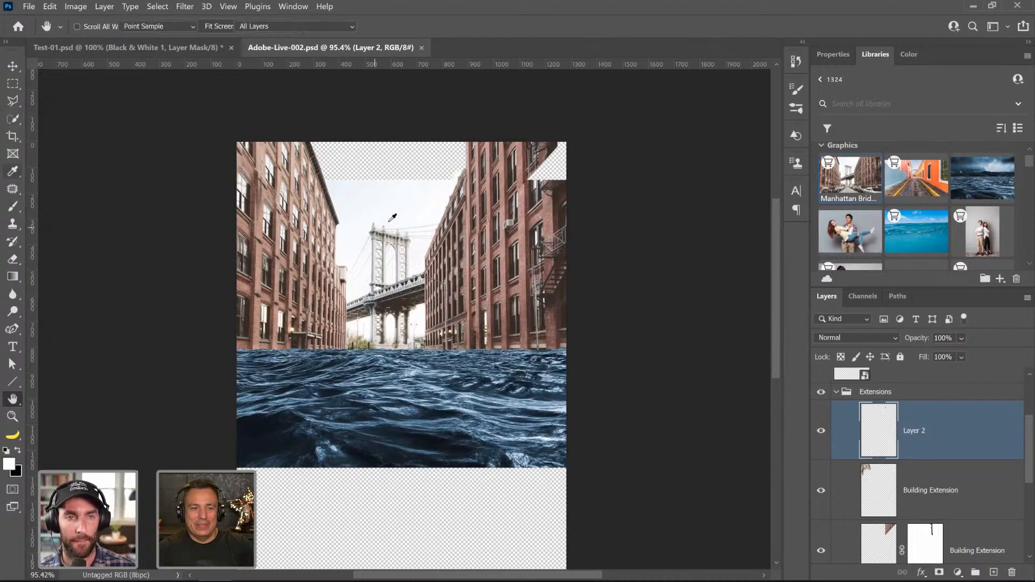
scroll(964, 464, "down", 5)
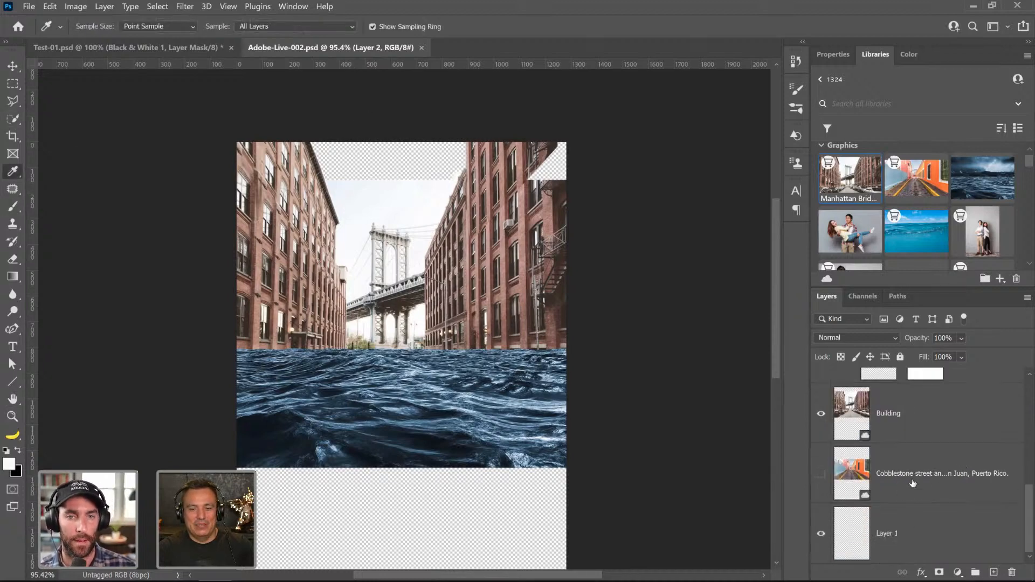
- On a new layer above Cobblestone street, paint white over the sky gap with a 300 px brush
left_click(927, 496)
left_click(994, 572)
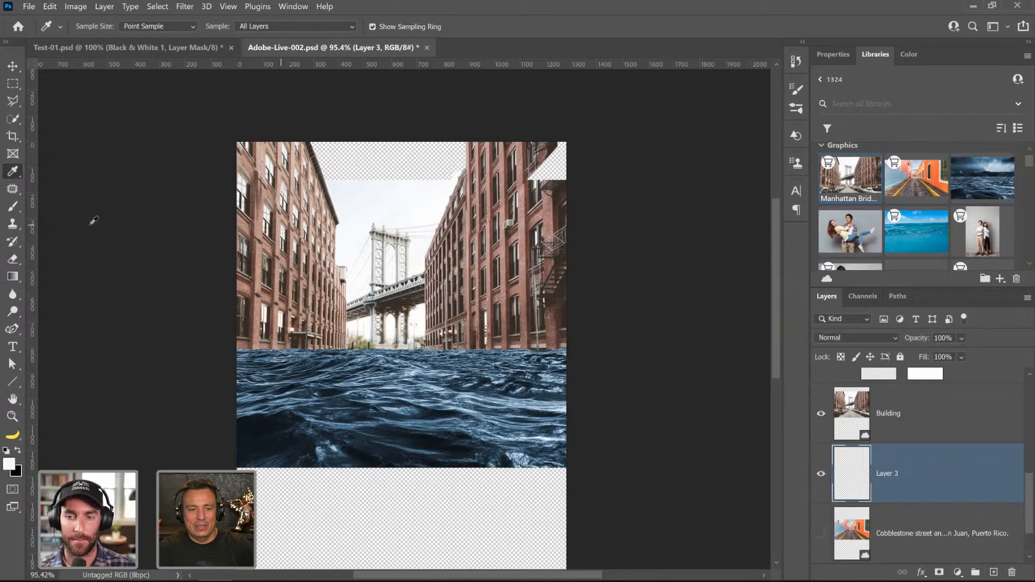
left_click(13, 208)
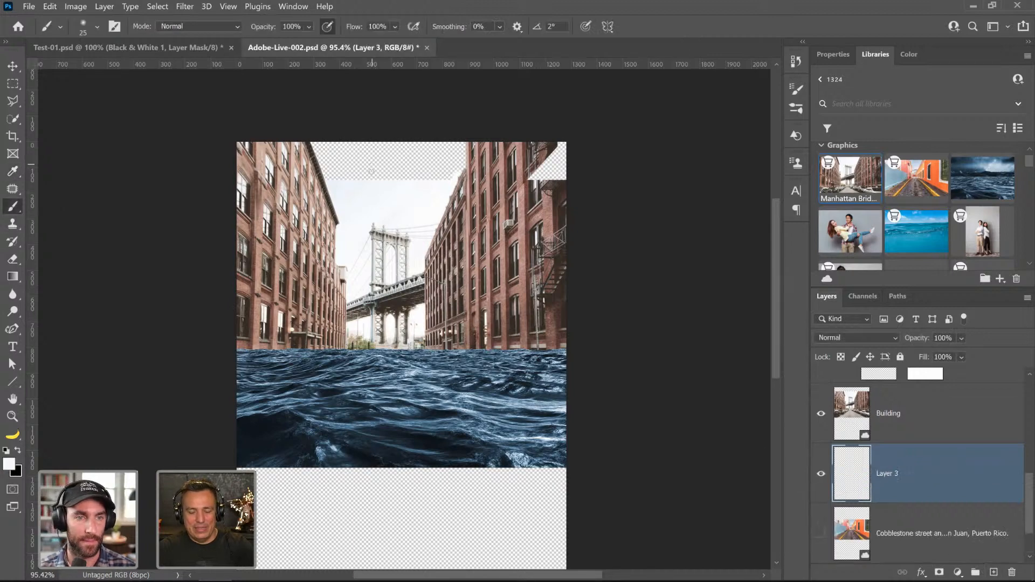
key("bracketright")
key("bracketright")
key("bracketright")
key("bracketright")
key("bracketright")
key("bracketright")
key("bracketright")
key("bracketright")
key("bracketright")
key("bracketright")
key("bracketright")
key("bracketright")
key("bracketright")
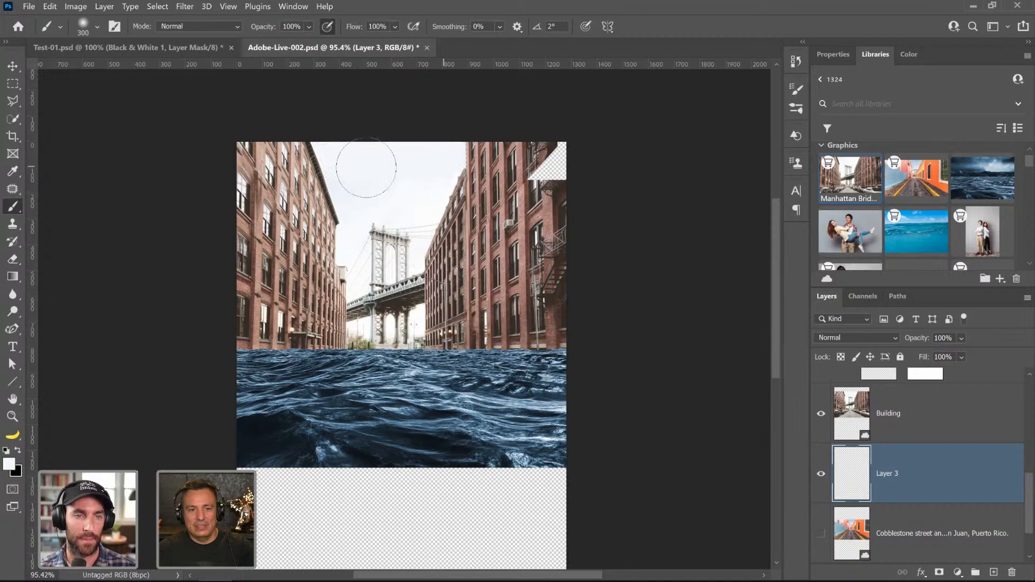
left_click(338, 163)
- Mask the Building layer, paint black with a 150 px brush to hide its sky, and save
left_click(885, 426)
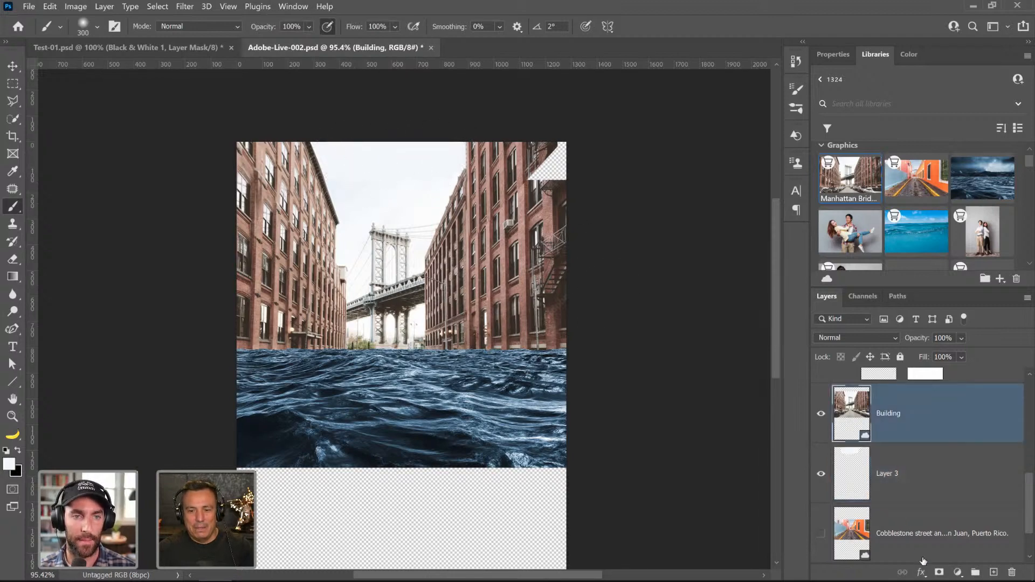
left_click(937, 573)
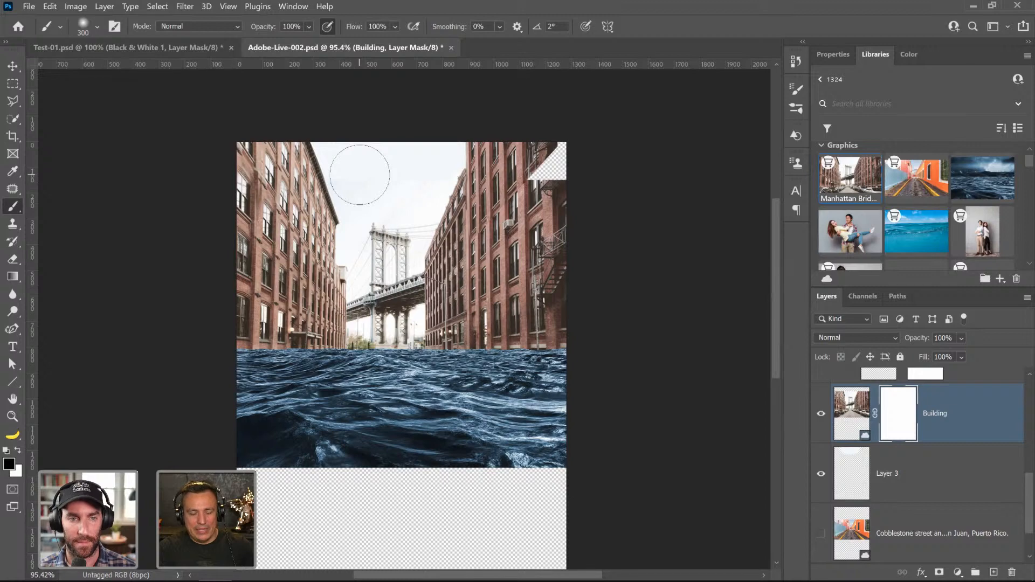
key("bracketleft")
key("bracketleft")
key("bracketleft")
key("bracketleft")
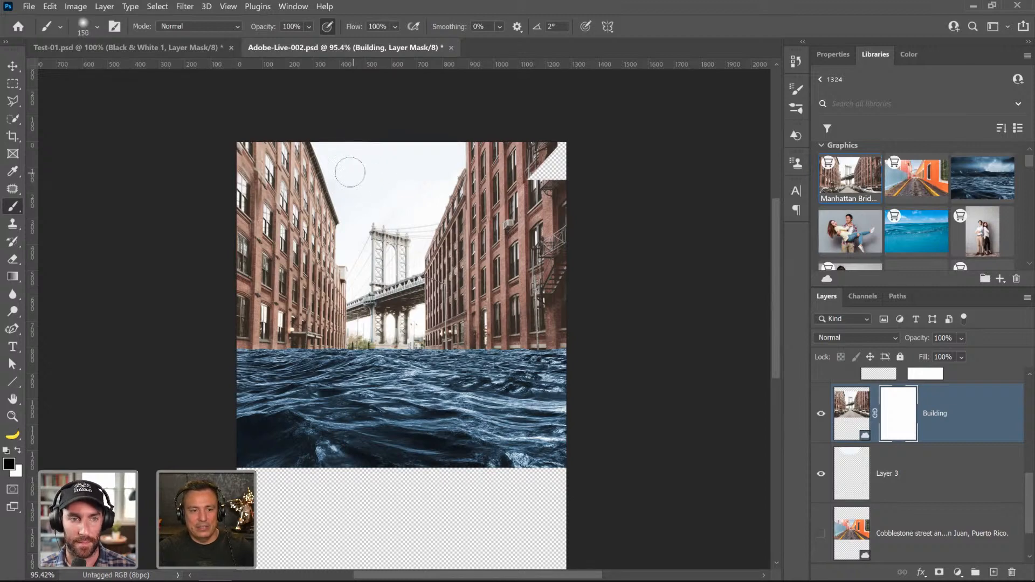
mouse_move(350, 172)
left_mouse_down()
mouse_move(339, 179)
mouse_move(348, 174)
left_mouse_up()
key("bracketleft")
key("bracketleft")
key("bracketleft")
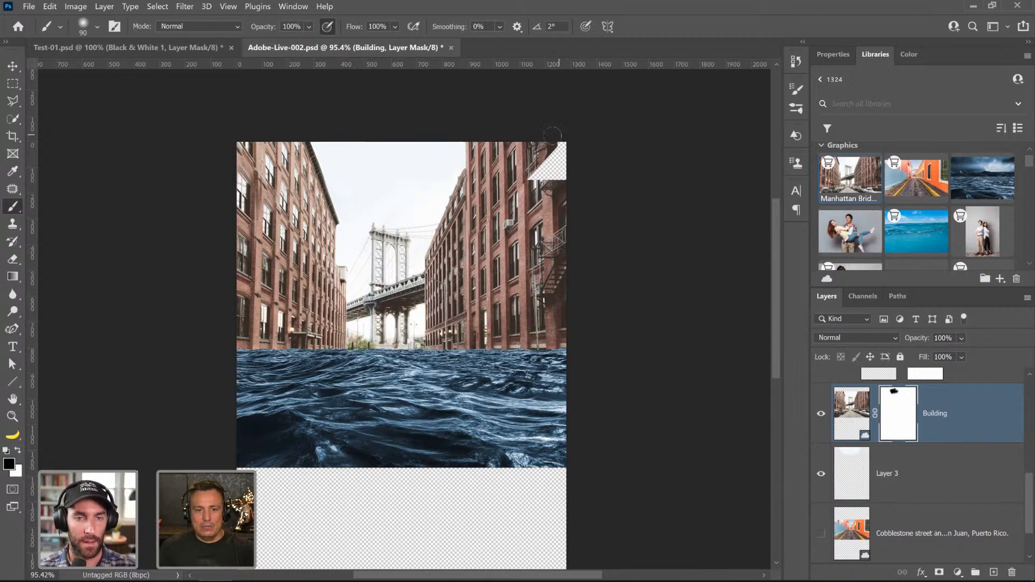
key("ctrl+s")
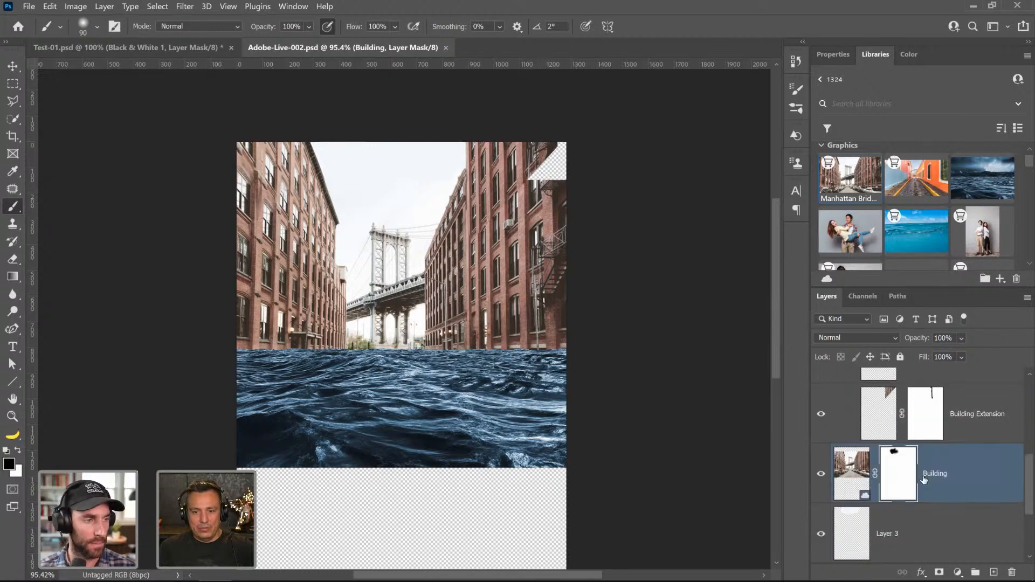
- Rename Layer 3 to 'Sky Extension'
left_click(923, 476)
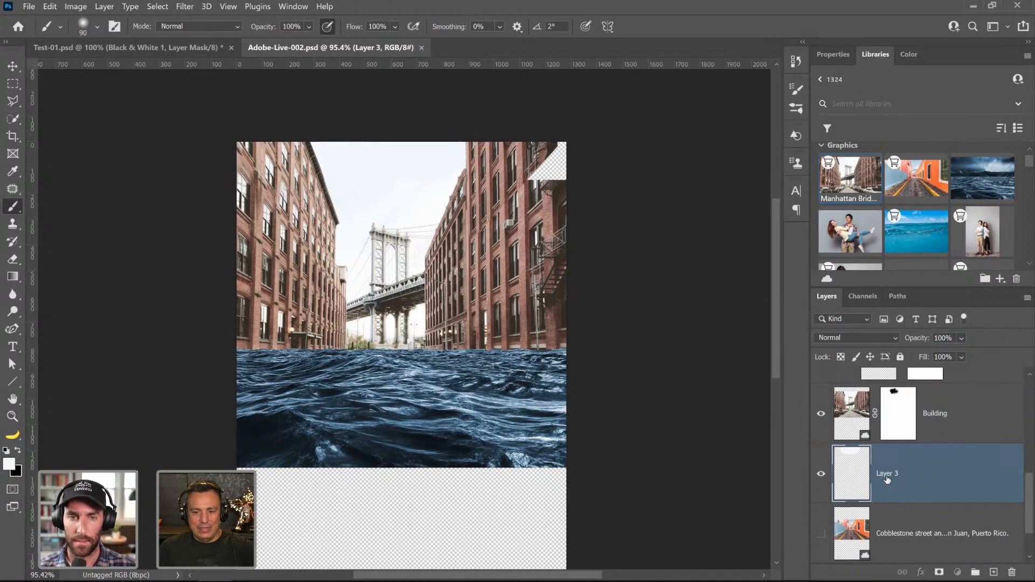
double_click(889, 473)
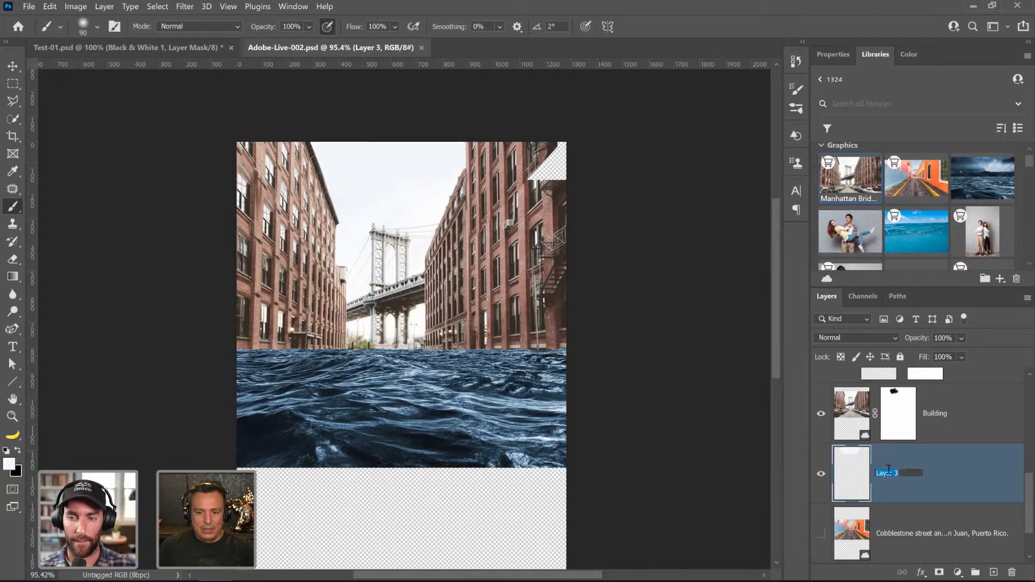
type("Sky Ex")
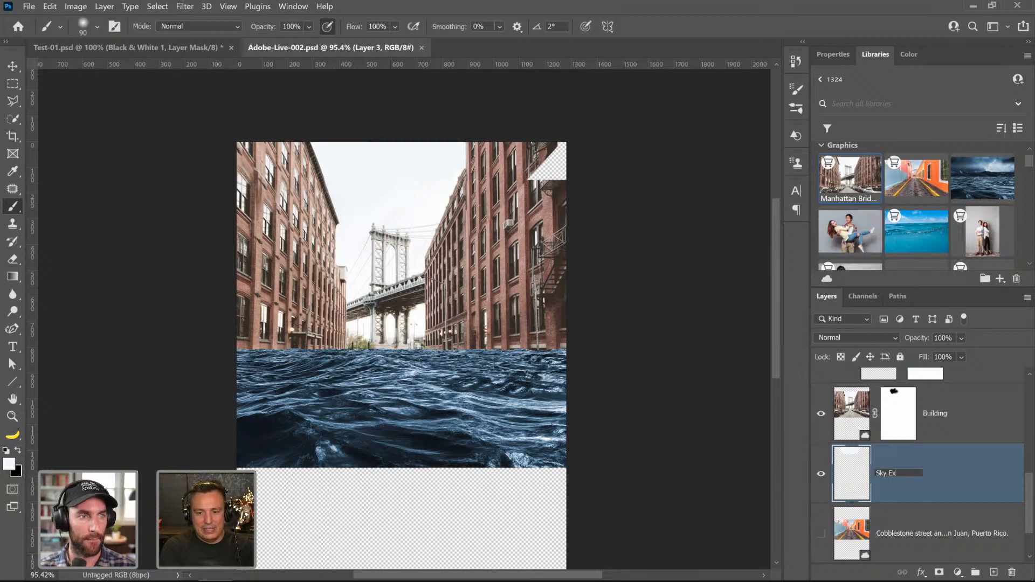
type("tension")
key("Return")
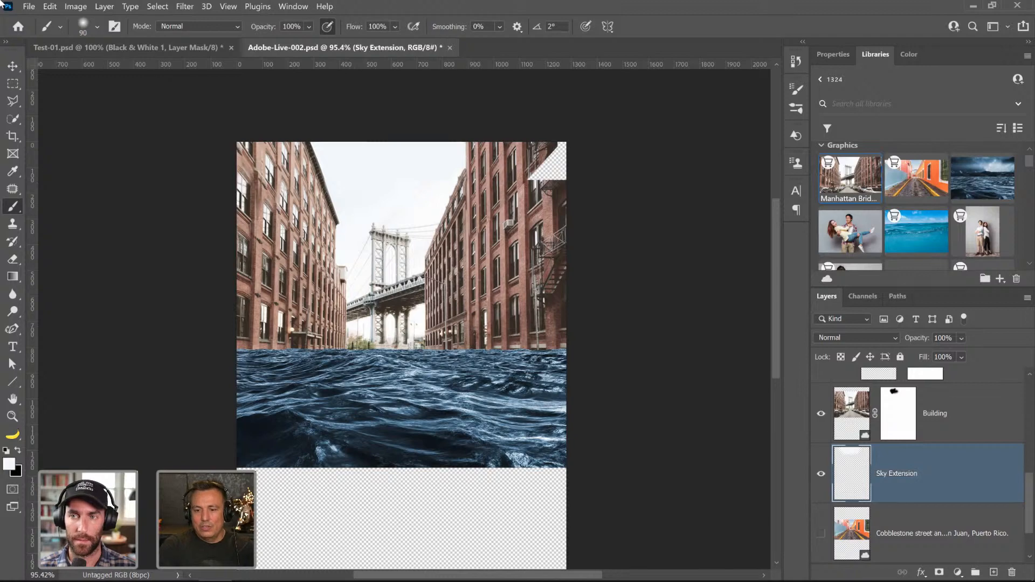
- Rename Layer 2 to 'Top of the building - right', collapse the Extensions group, and save
scroll(944, 419, "up", 2)
scroll(927, 456, "up", 1)
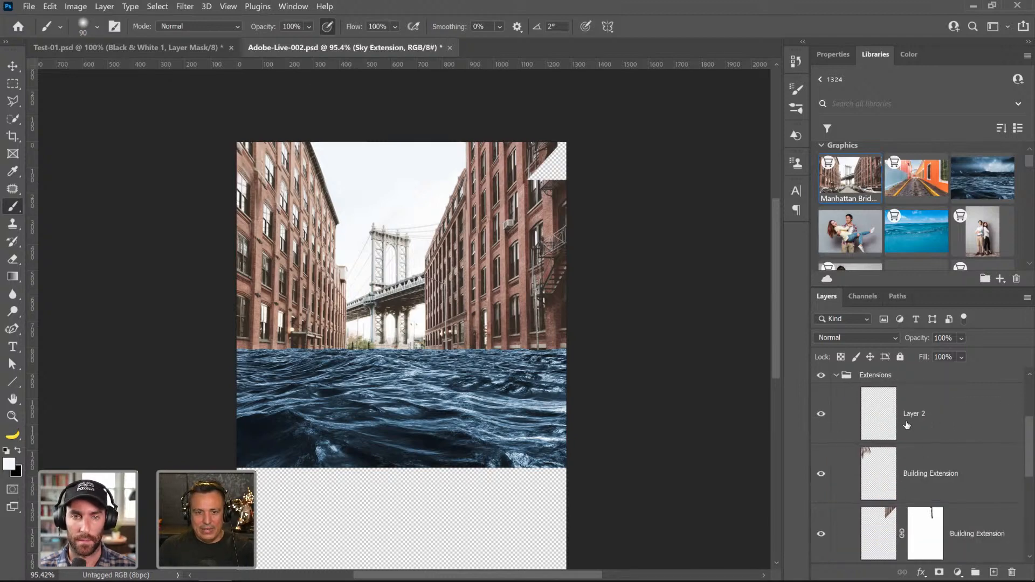
double_click(909, 423)
type("Top of the bu")
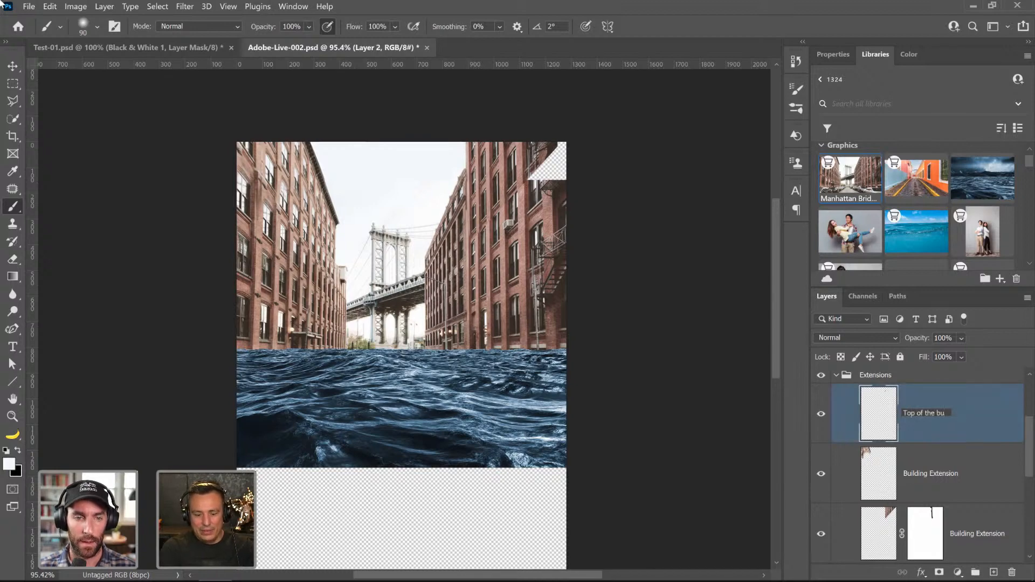
type("ilding - right")
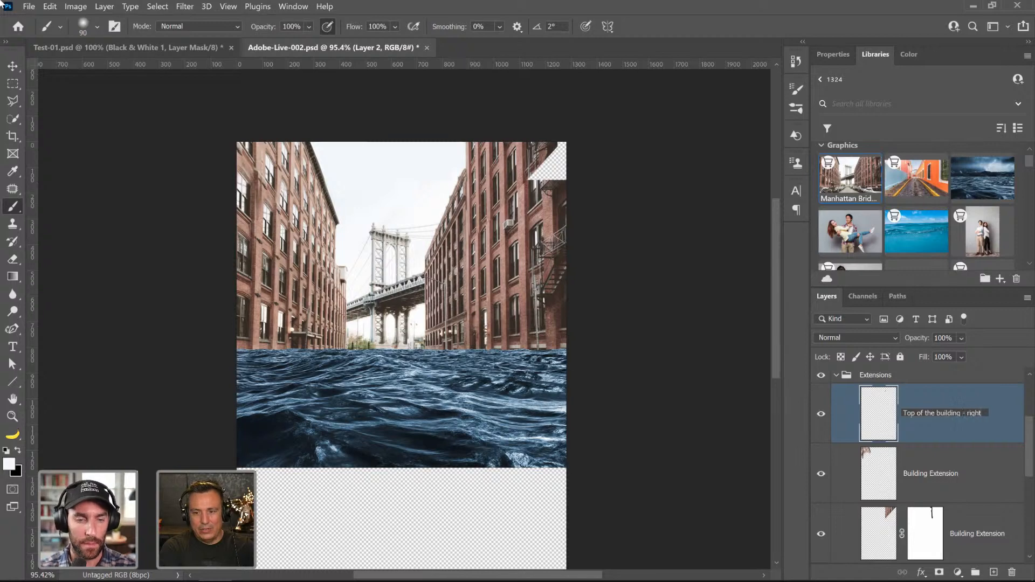
key("Return")
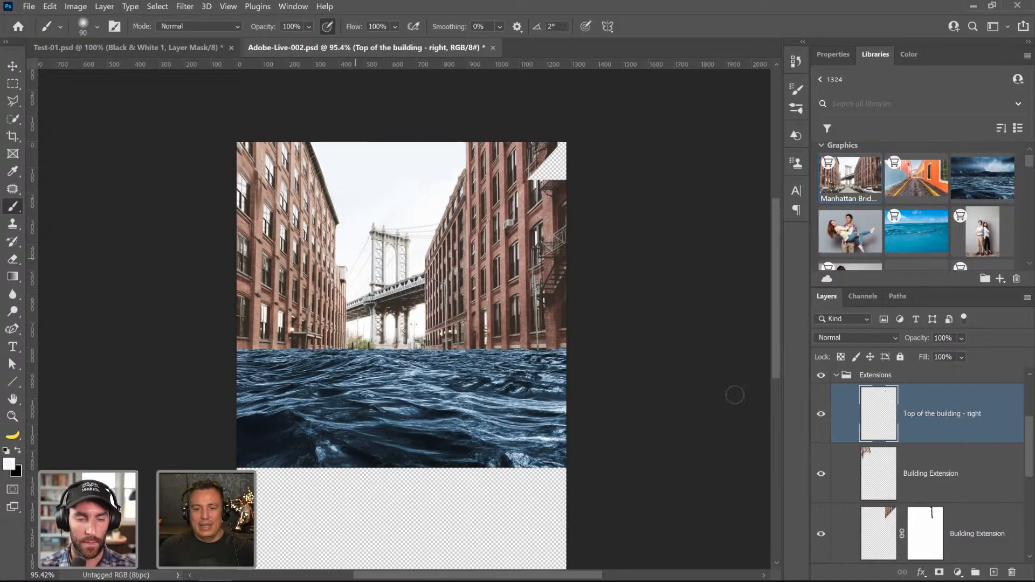
left_click(837, 375)
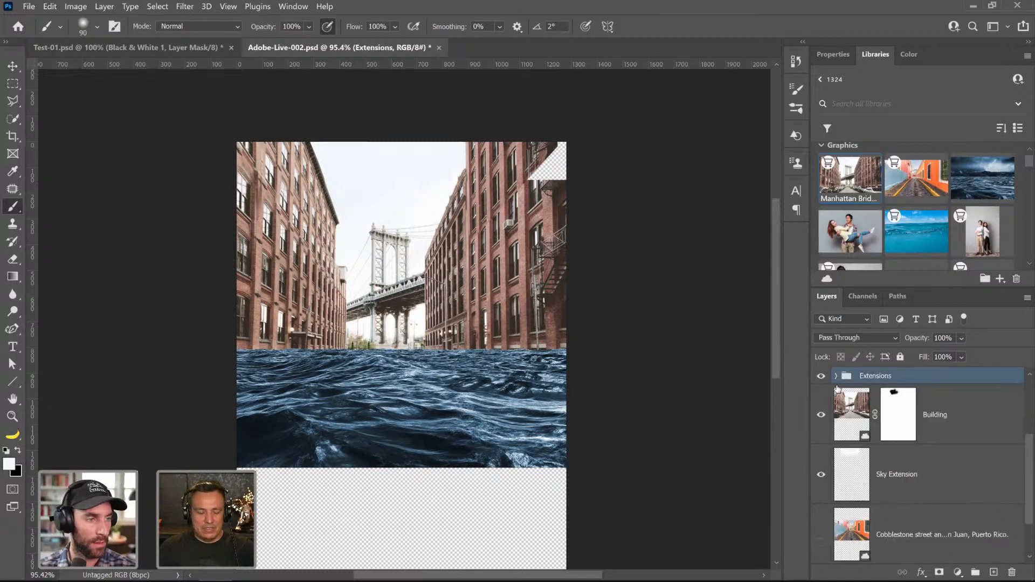
key("ctrl+s")
- Select the 'Top of the building - right' layer from the canvas and toggle its visibility to compare
left_click(14, 69)
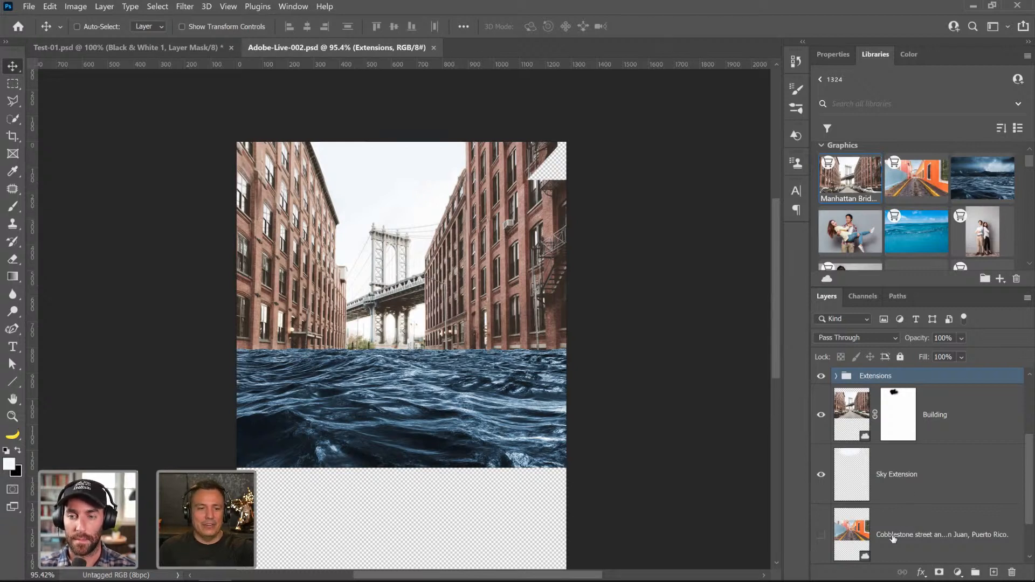
right_click(467, 173)
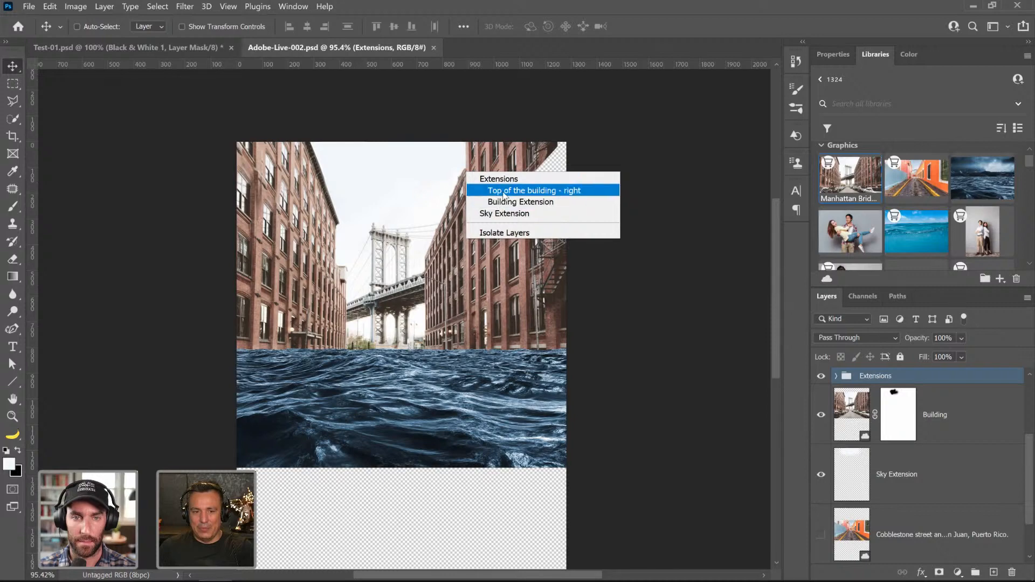
left_click(608, 191)
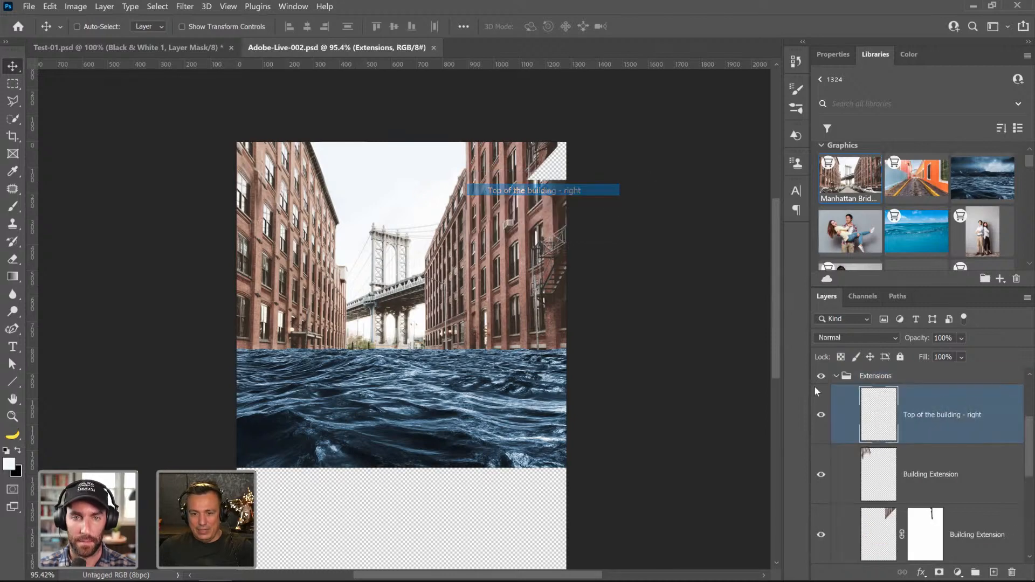
left_click(823, 415)
left_click(823, 415)
left_click(823, 415)
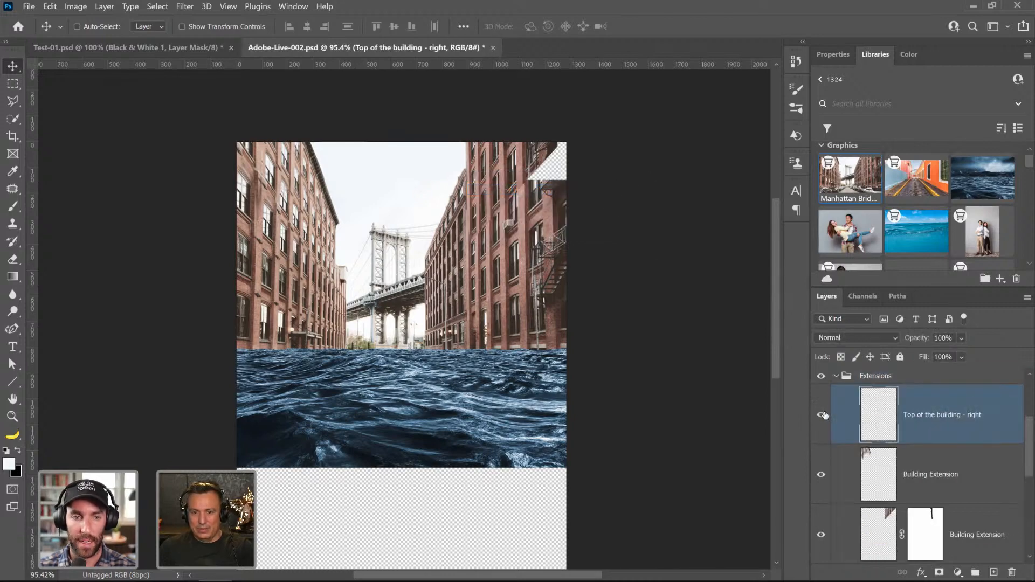
- Collapse the Extensions group, save, and scroll the Layers panel to find the Water layer
left_click(836, 378)
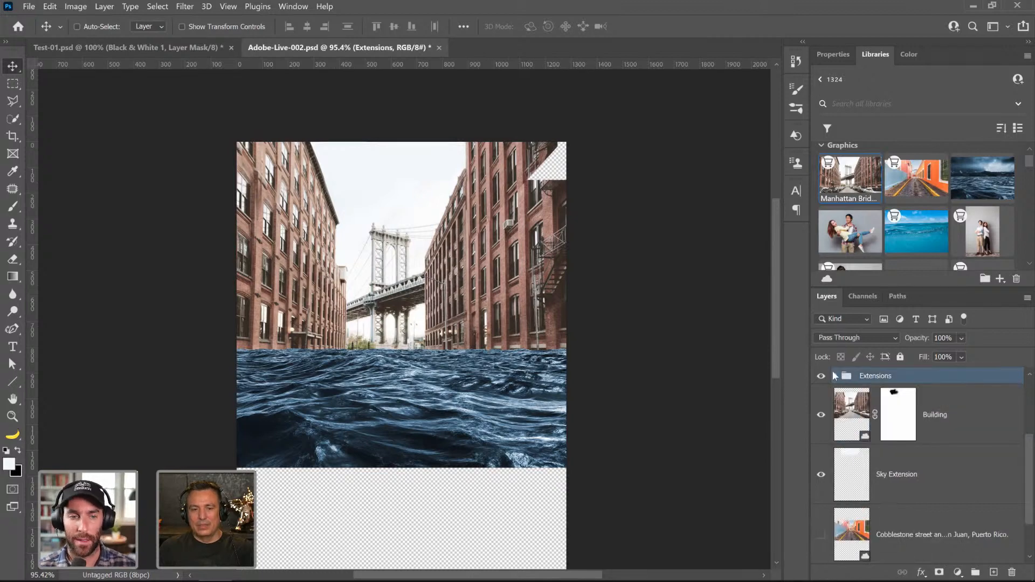
key("ctrl+s")
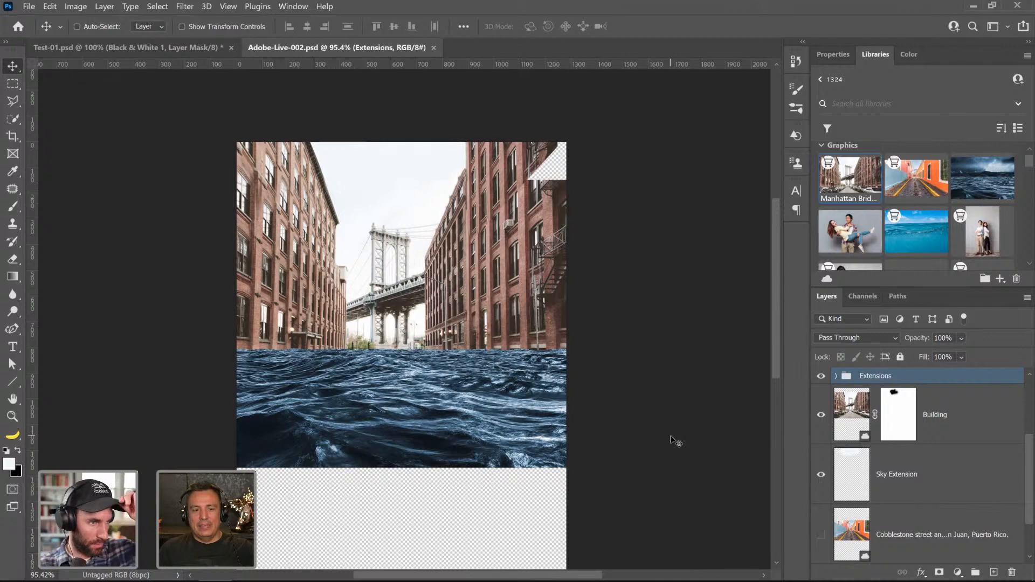
scroll(647, 455, "up", 1)
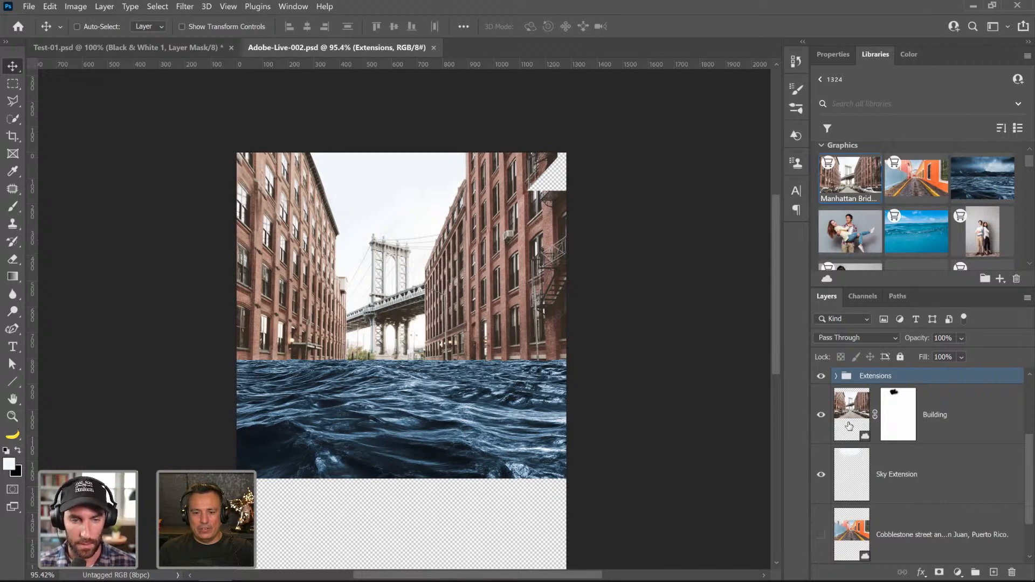
scroll(850, 426, "down", 1)
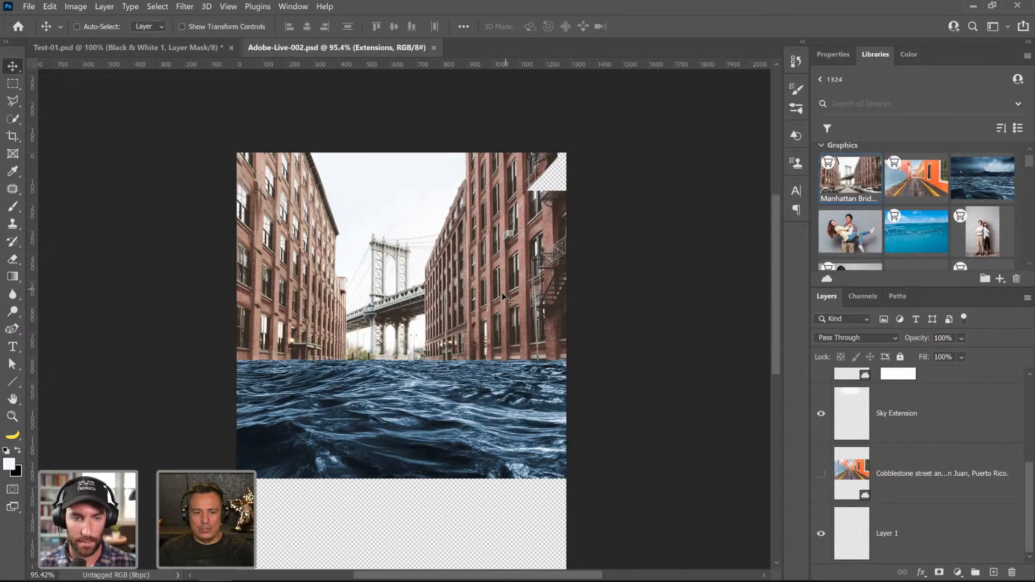
scroll(911, 498, "up", 3)
- Add a Black & White adjustment layer above the Water layer
left_click(922, 455)
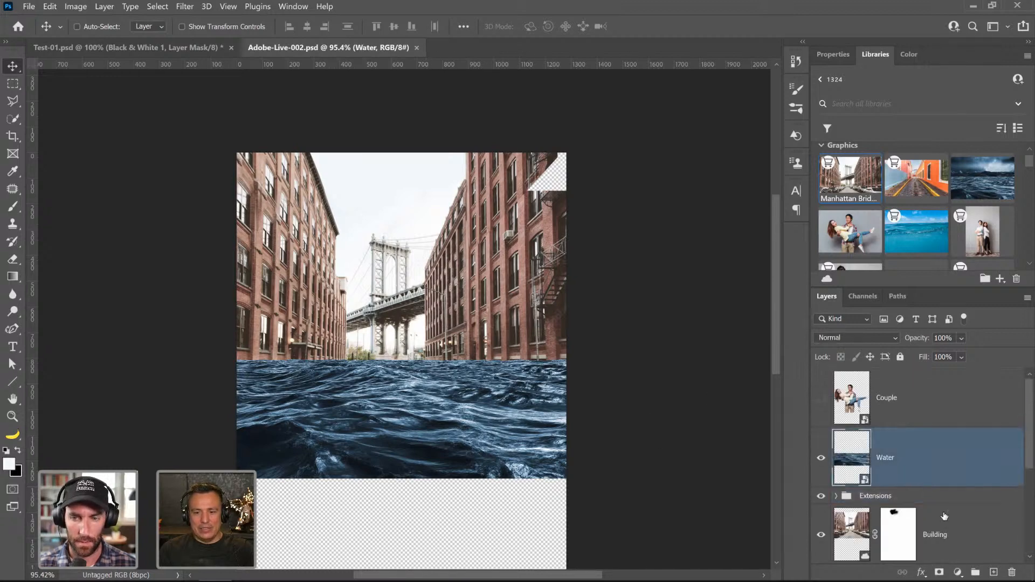
left_click(957, 572)
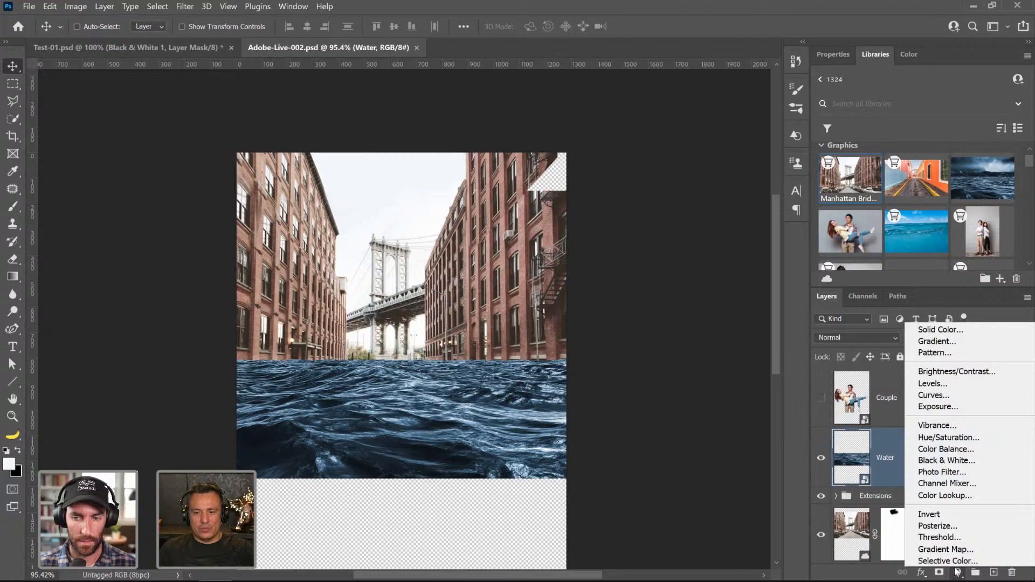
left_click(953, 461)
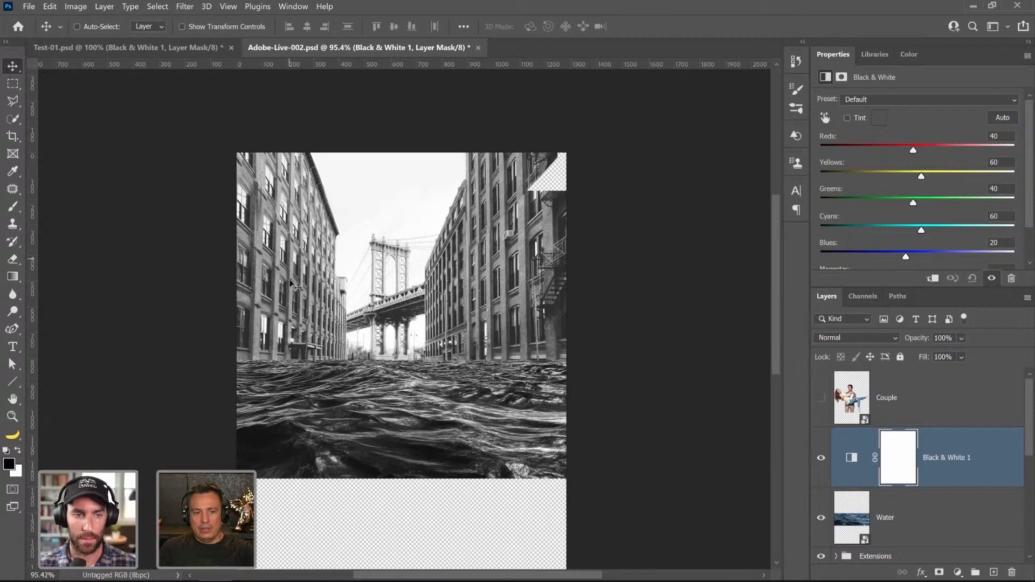
- Apply Image > Adjustments > Levels to the Water smart object as a smart filter
left_click(930, 522)
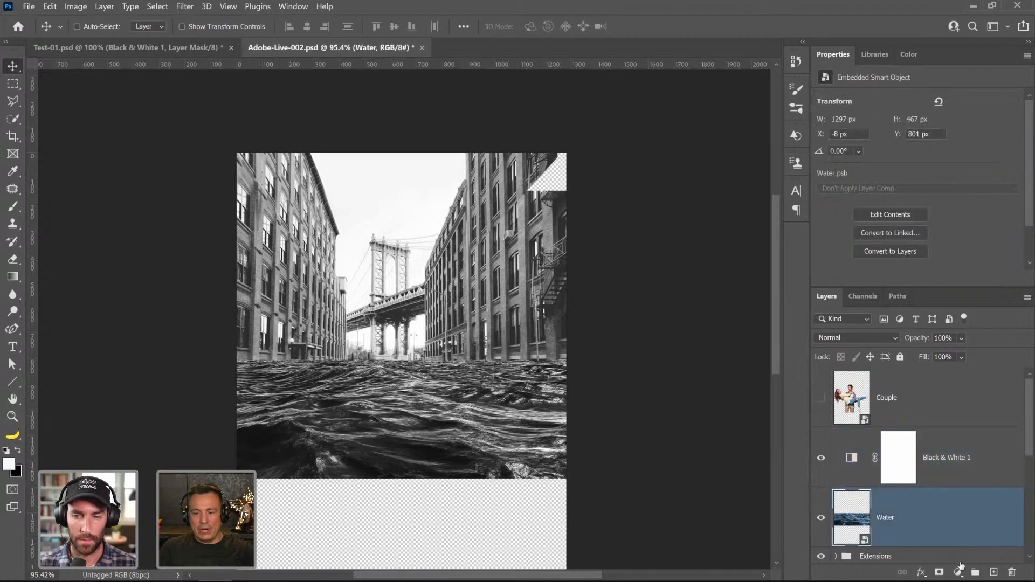
scroll(949, 535, "down", 1)
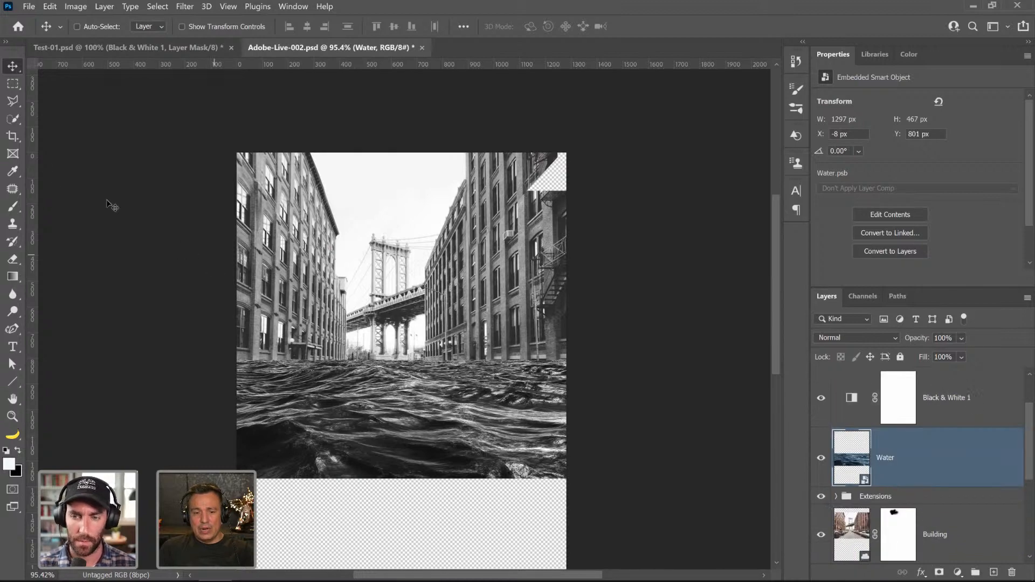
left_click(76, 6)
mouse_move(101, 37)
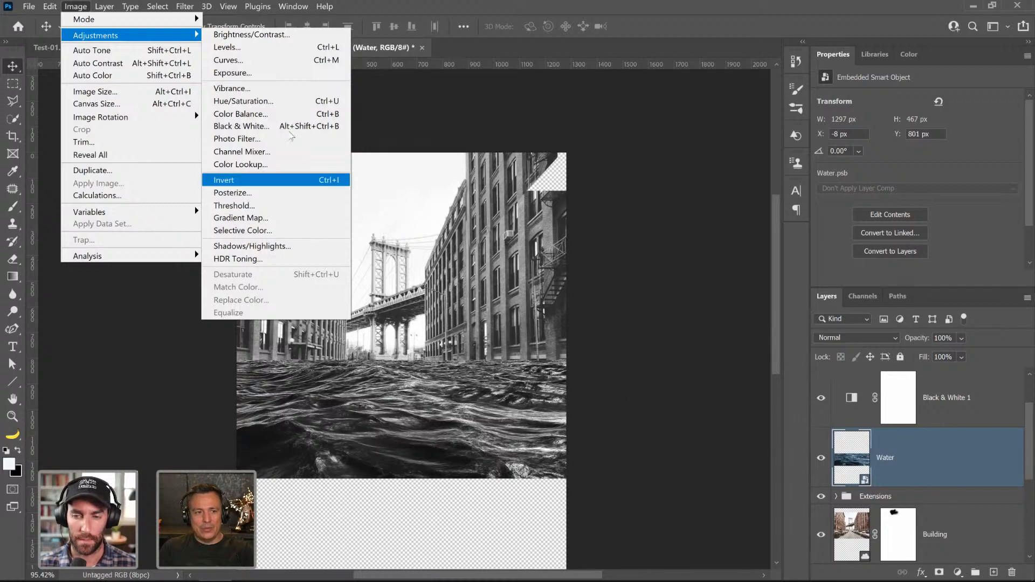
left_click(250, 51)
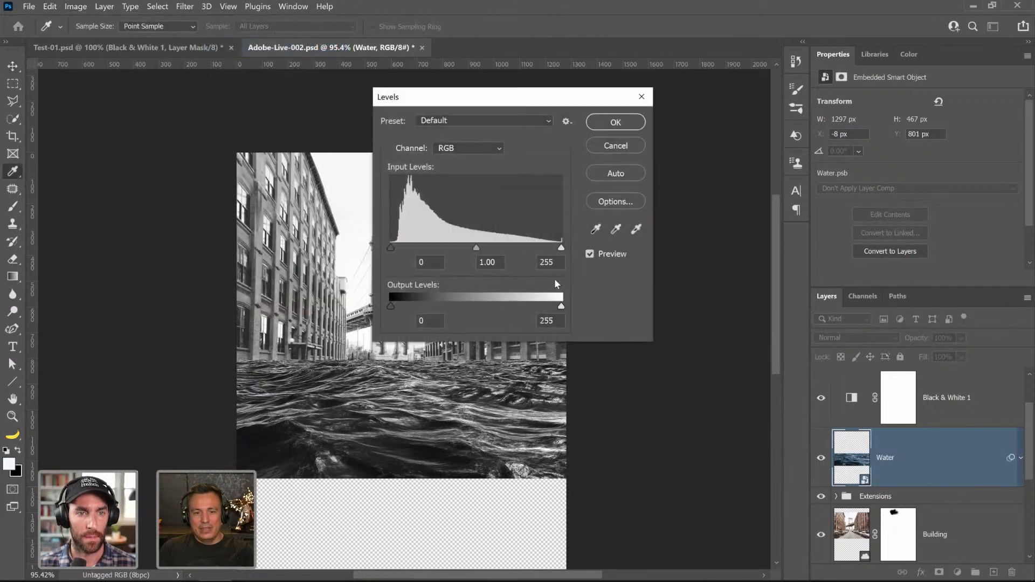
left_click(614, 126)
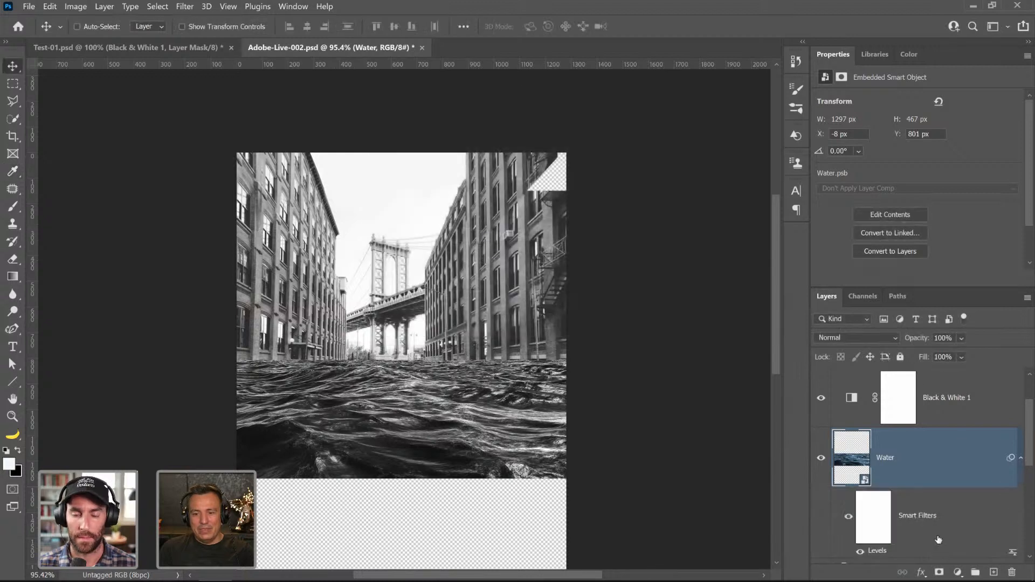
- Edit the Water's Levels smart filter to output levels 25–243 and midtone 0.77
left_click(1021, 458)
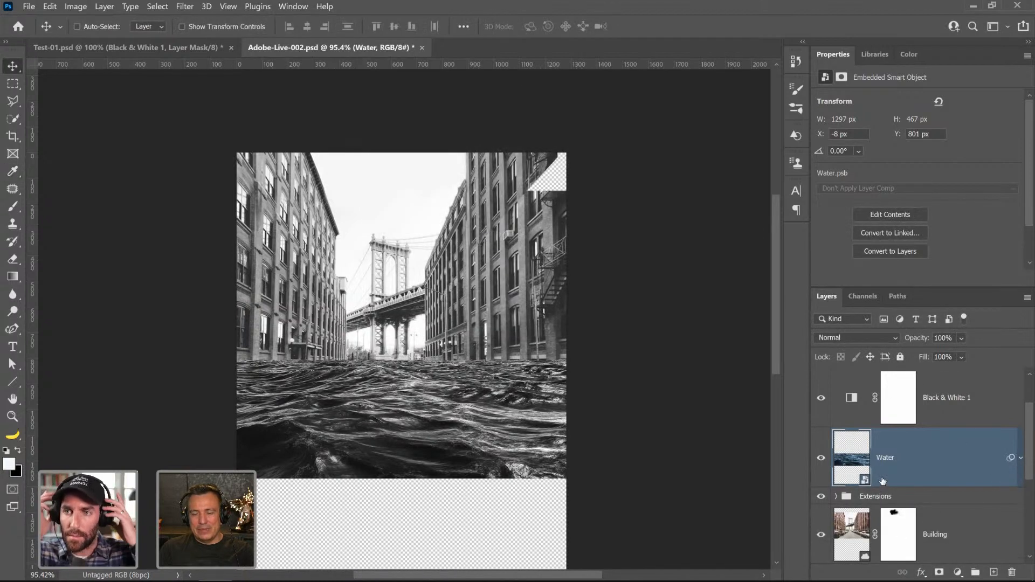
left_click(1021, 459)
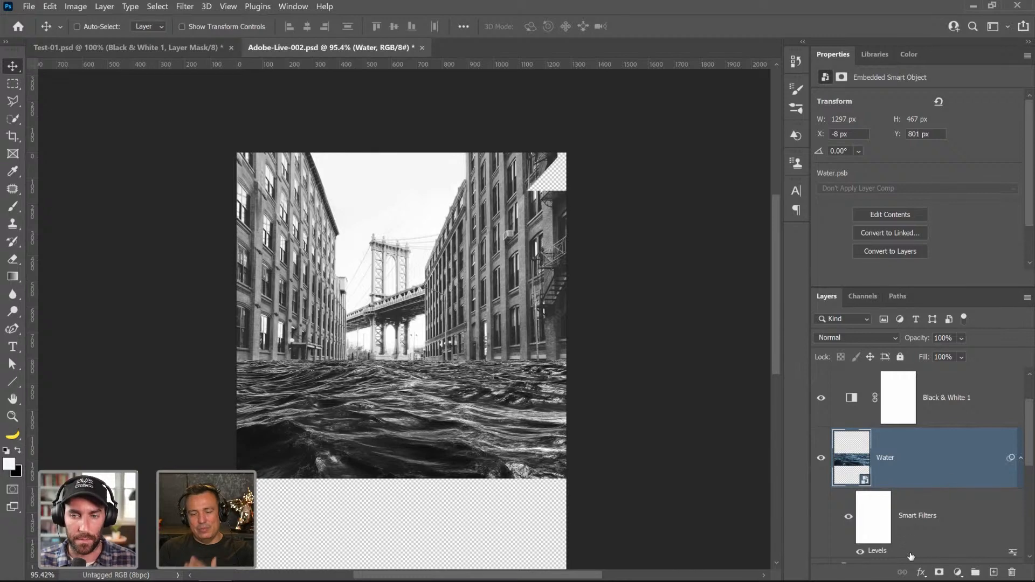
double_click(882, 552)
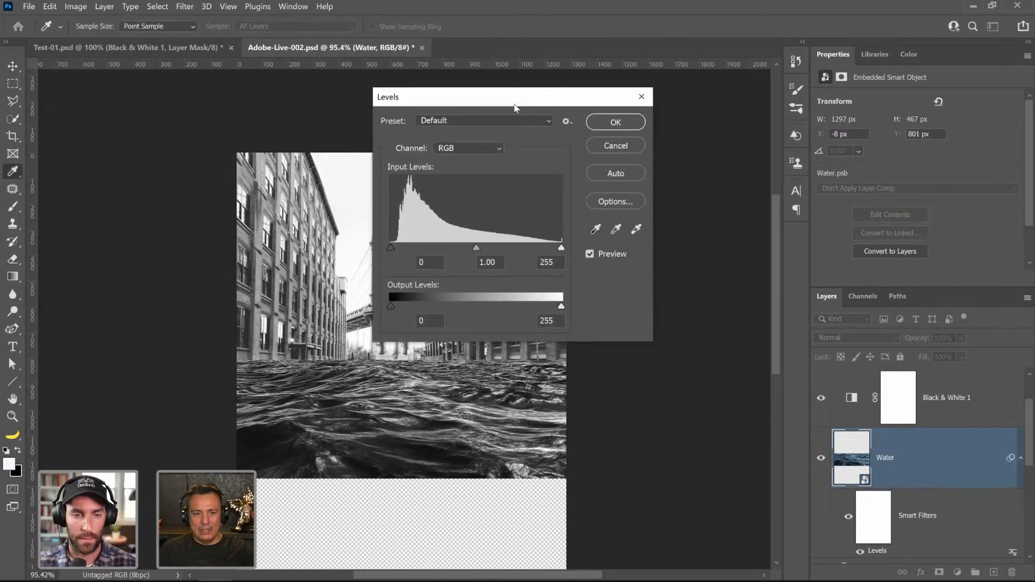
left_click_drag(520, 104, 714, 90)
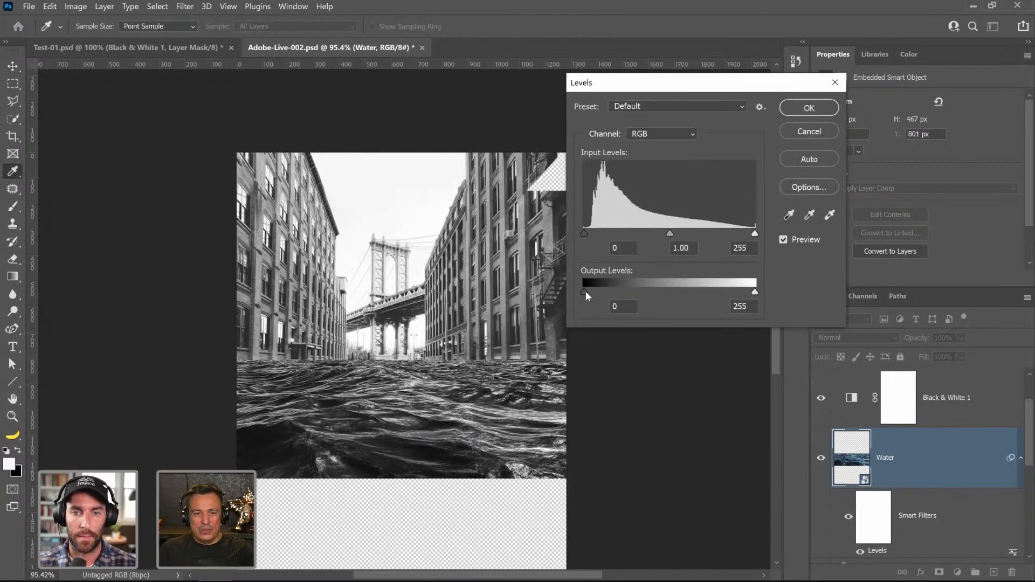
left_click_drag(586, 297, 672, 305)
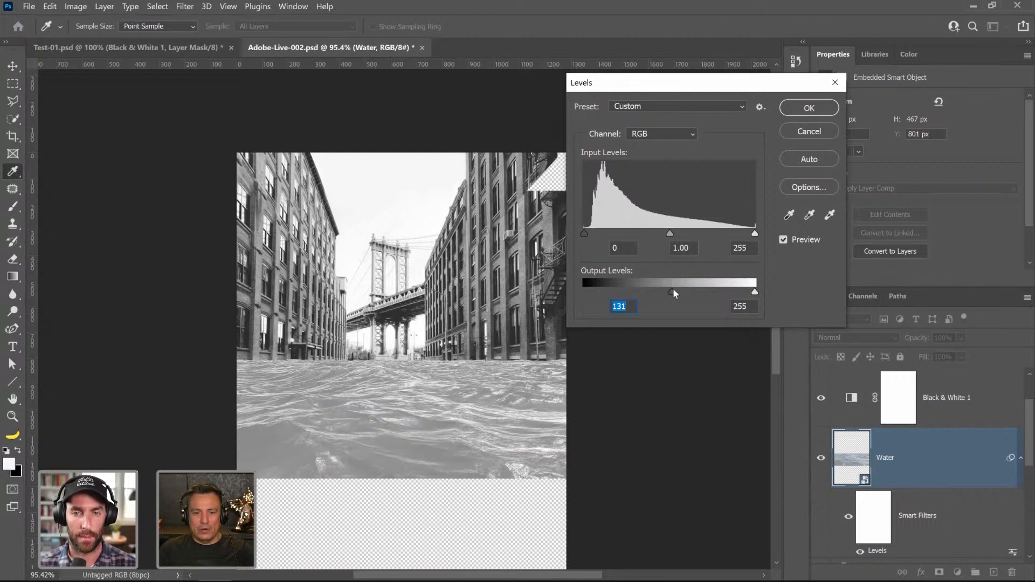
left_click_drag(673, 289, 592, 295)
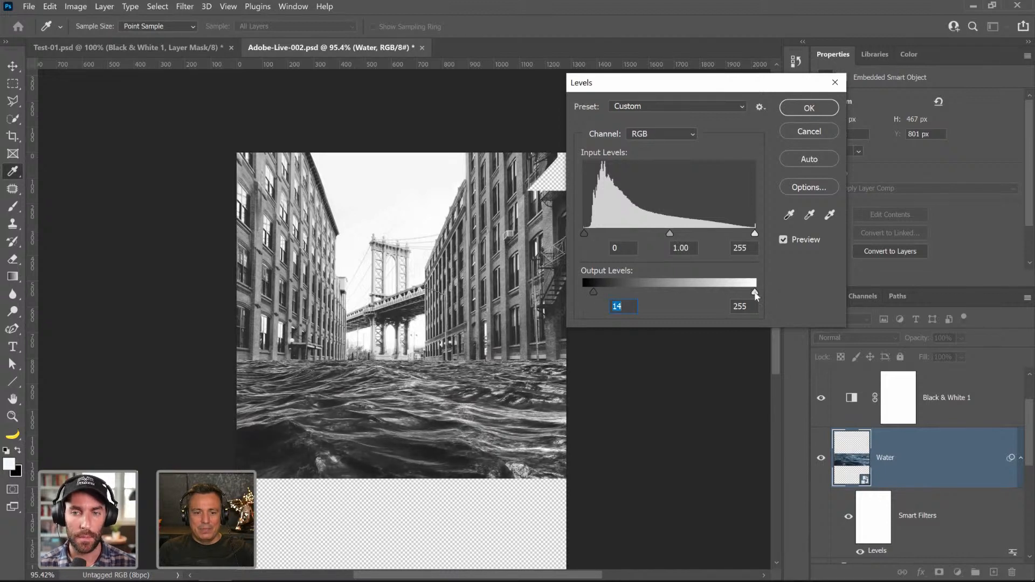
left_click_drag(757, 295, 747, 295)
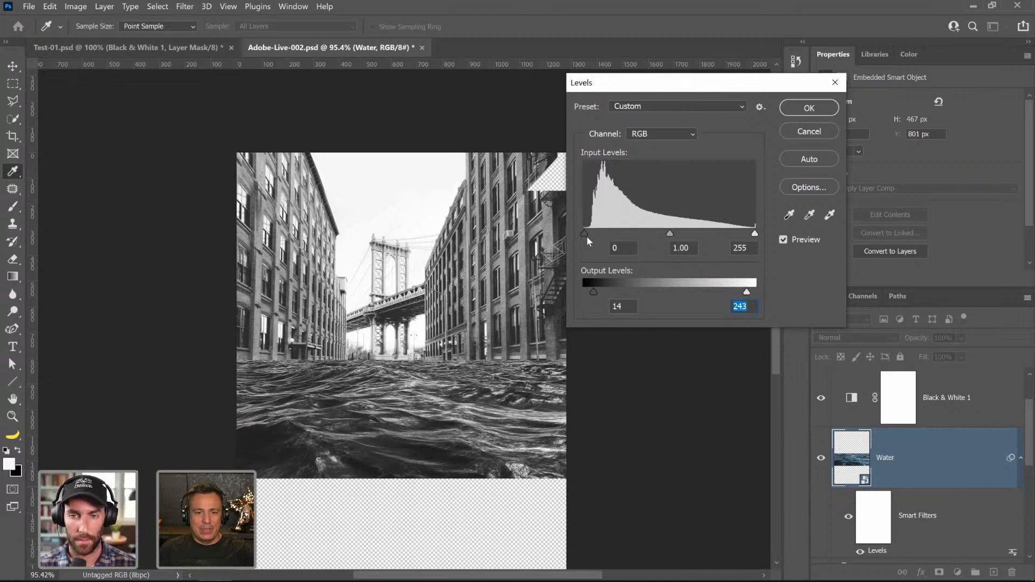
left_click_drag(670, 234, 684, 240)
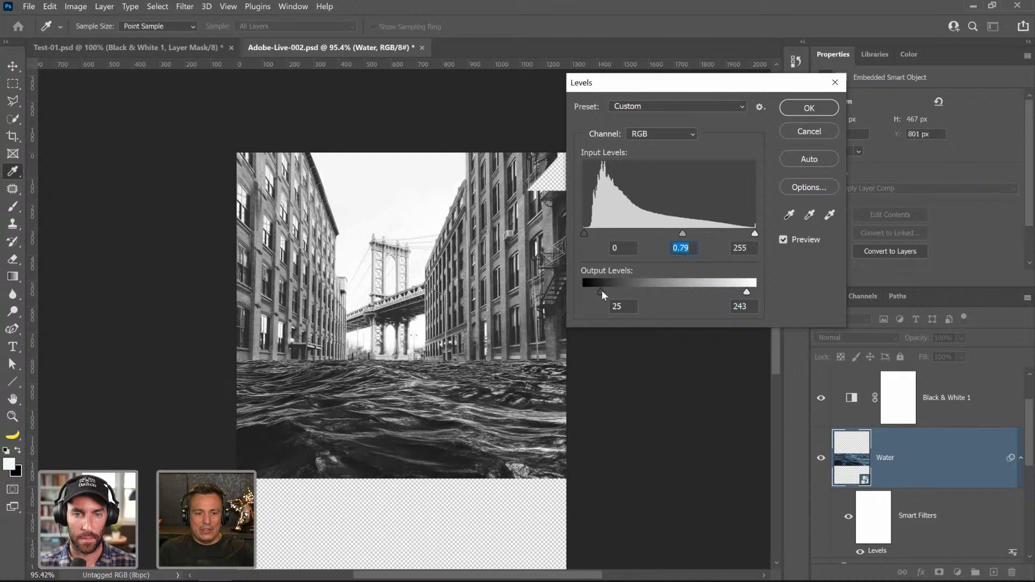
left_click_drag(601, 291, 601, 291)
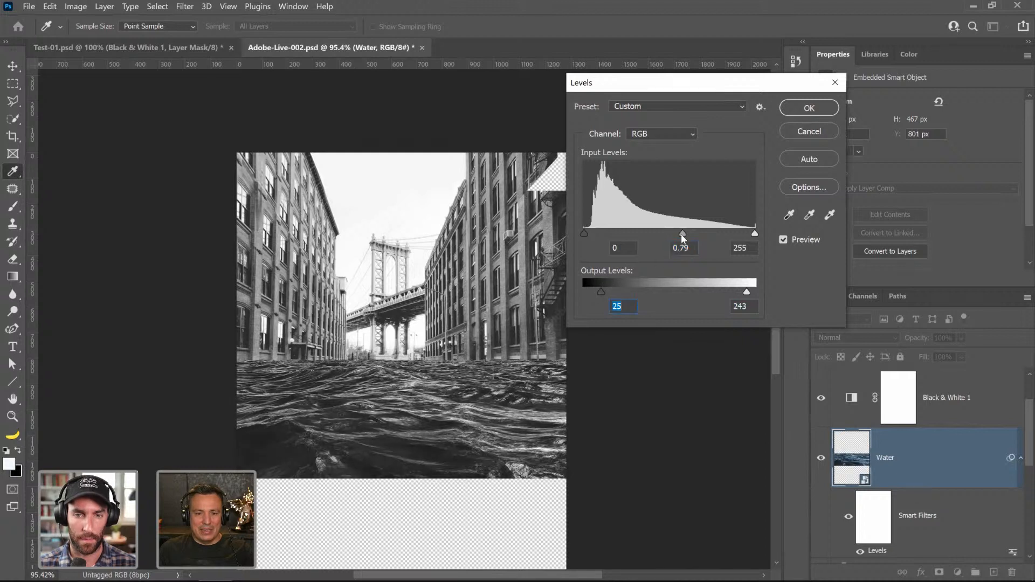
left_click_drag(681, 234, 678, 234)
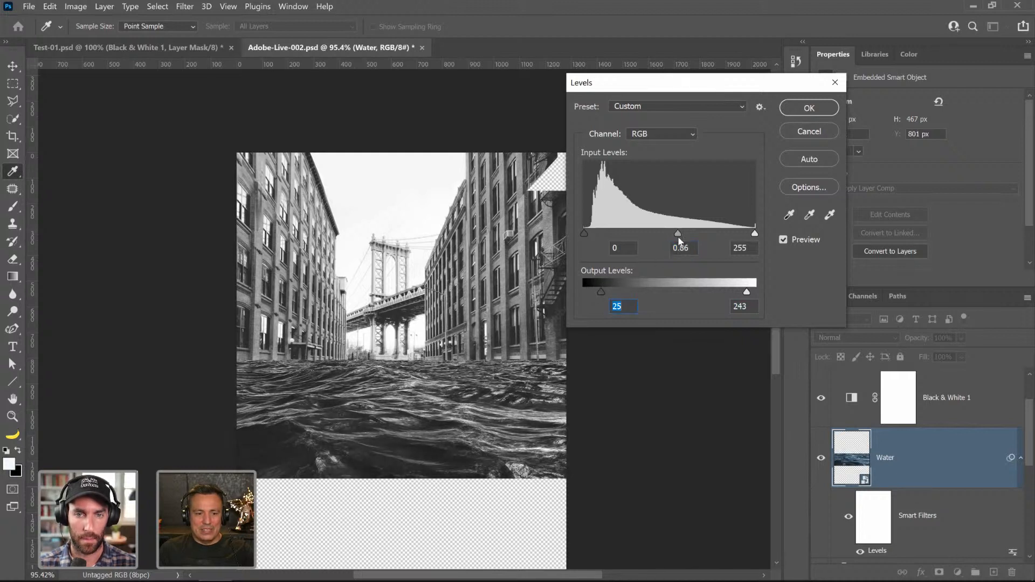
left_click(678, 236)
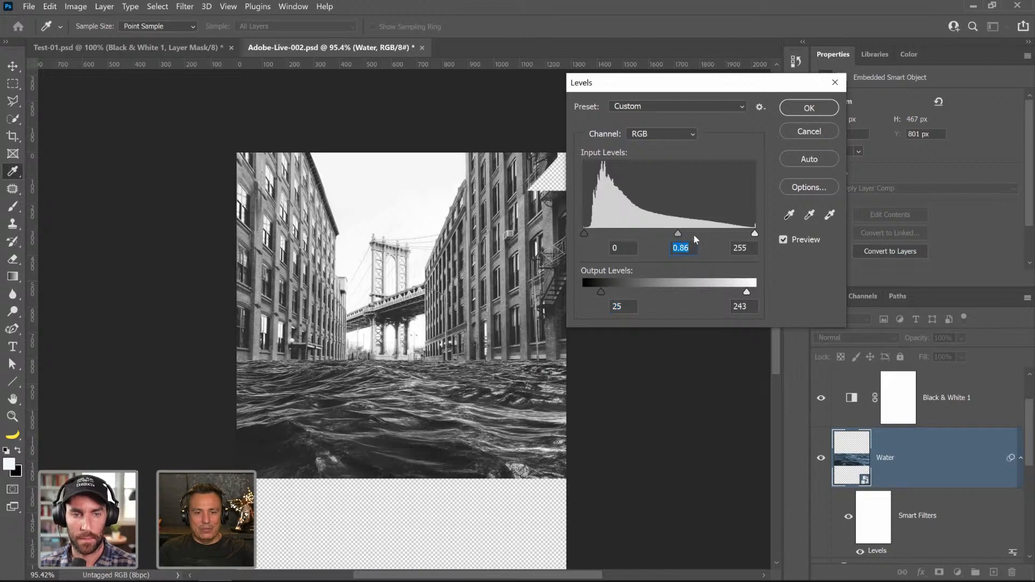
left_click_drag(680, 234, 684, 235)
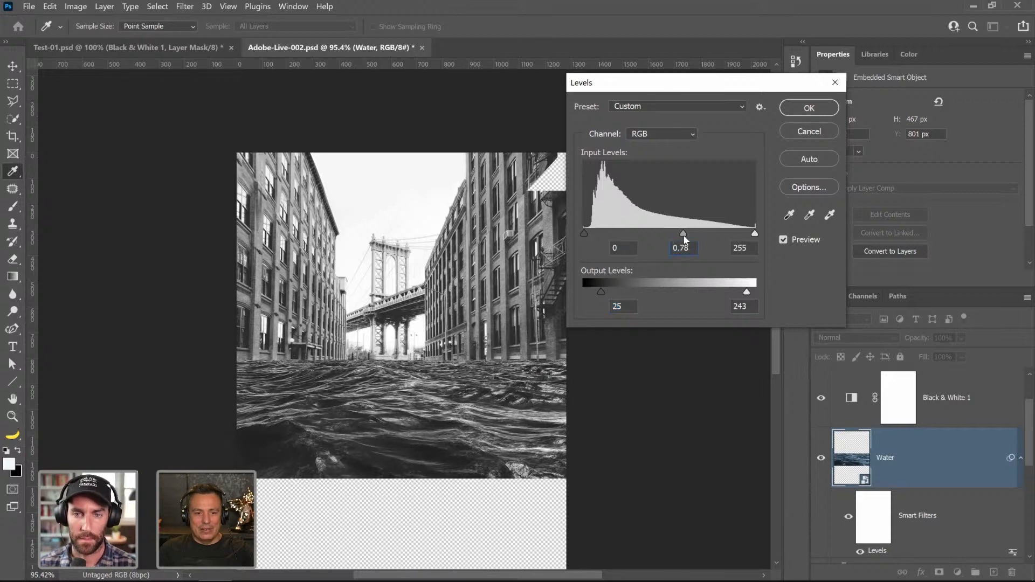
left_click(804, 110)
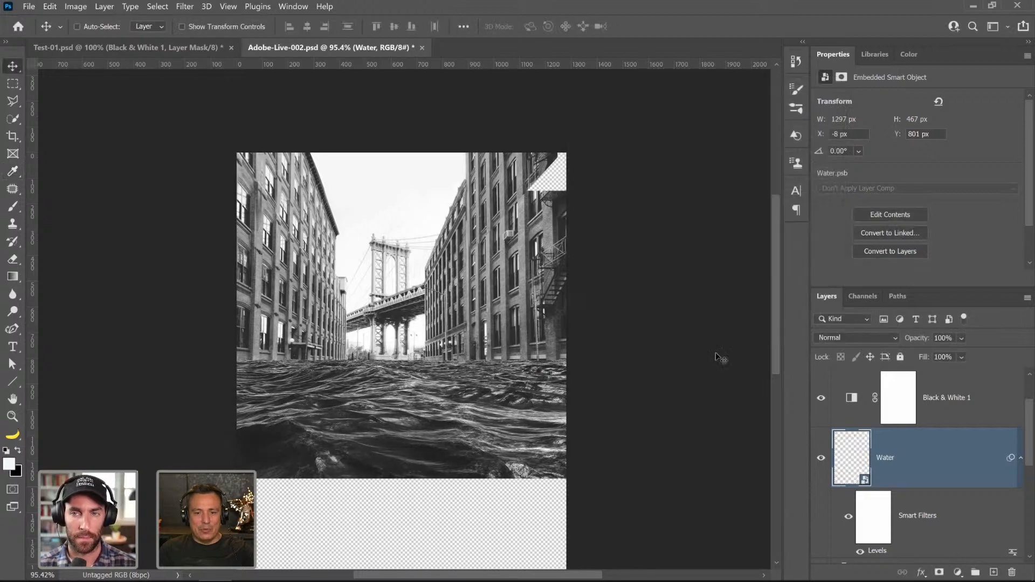
- Hide the Black & White 1 adjustment and the Water layer's Levels smart filter
left_click(820, 399)
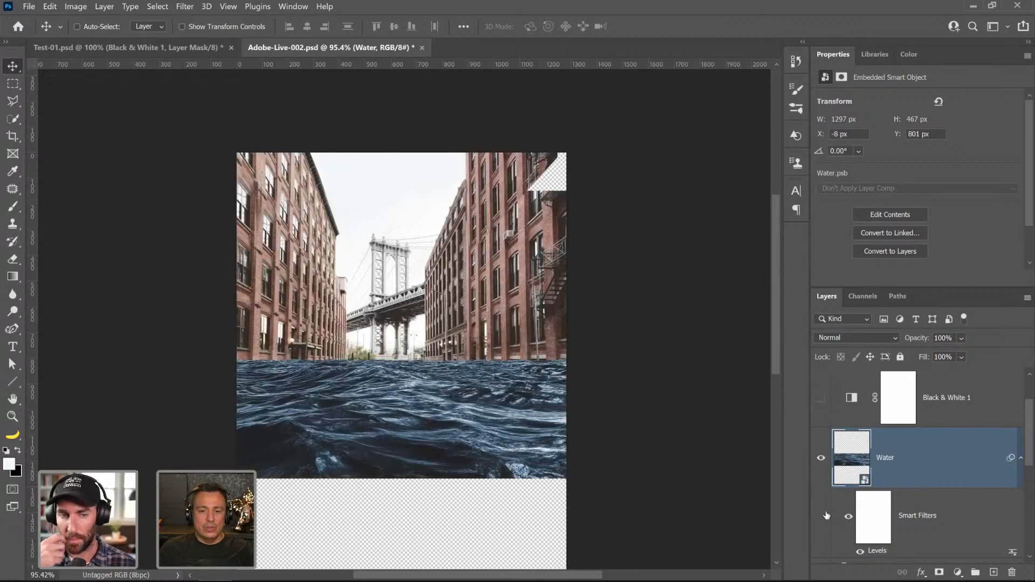
left_click(849, 518)
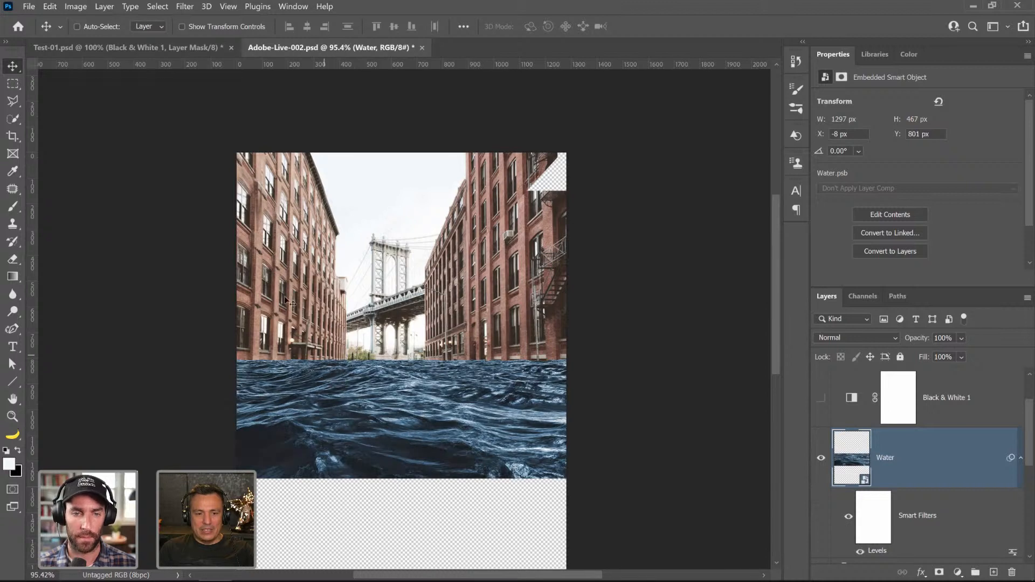
scroll(893, 477, "down", 3)
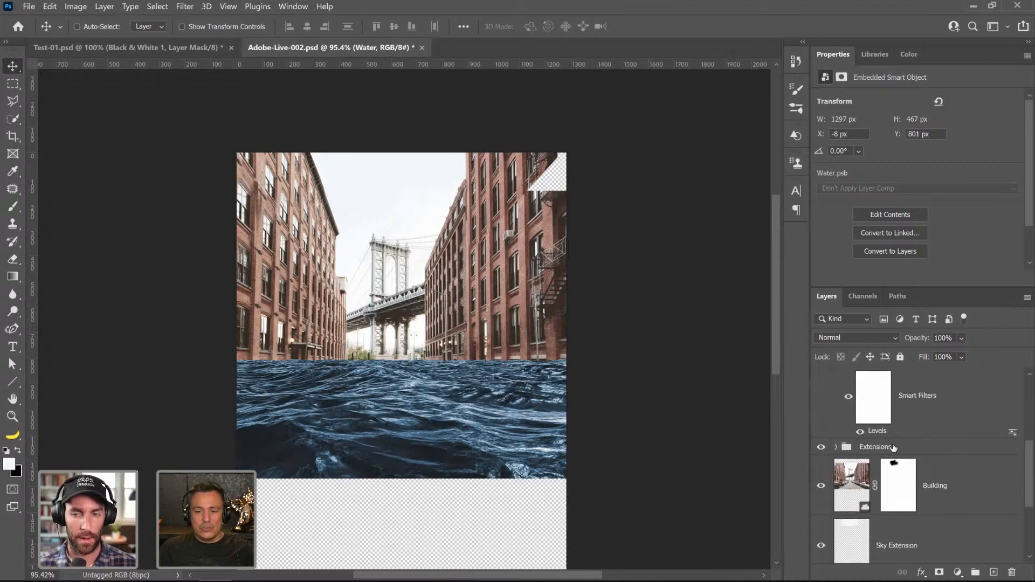
scroll(944, 541, "up", 1)
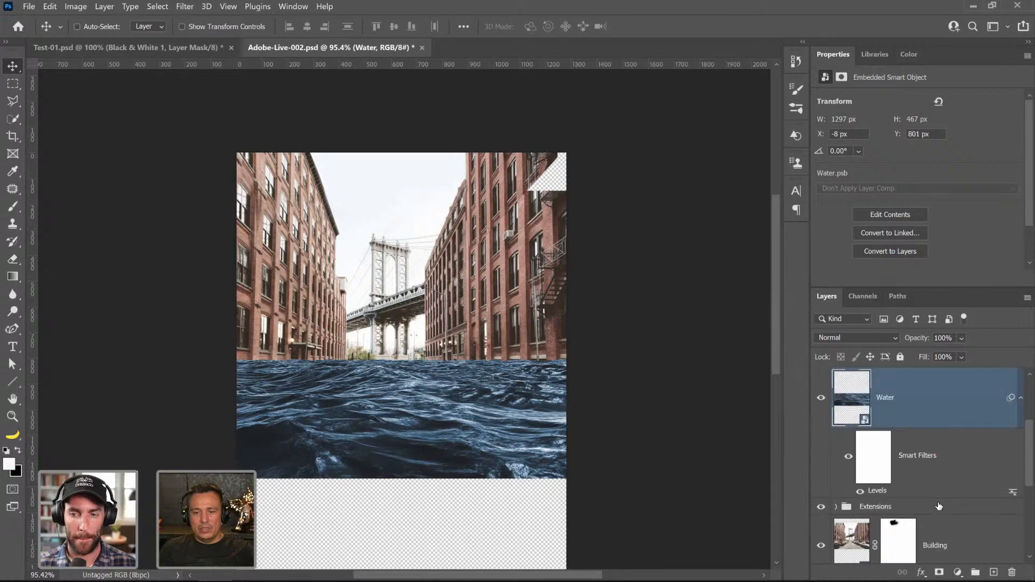
- Add a Levels adjustment layer, test its opacity and blend modes, then delete it
left_click(959, 572)
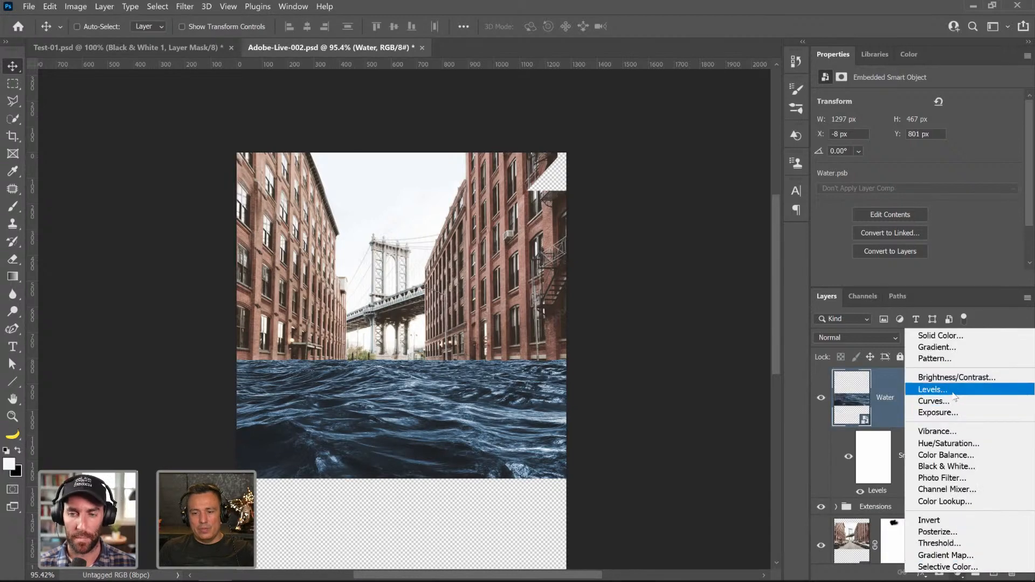
left_click(935, 389)
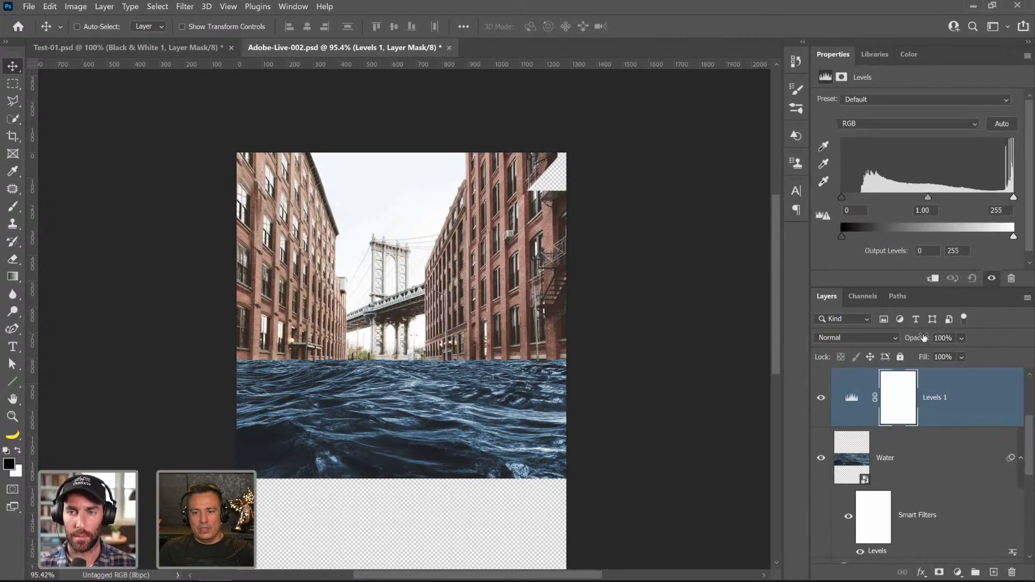
left_click_drag(961, 338, 1010, 356)
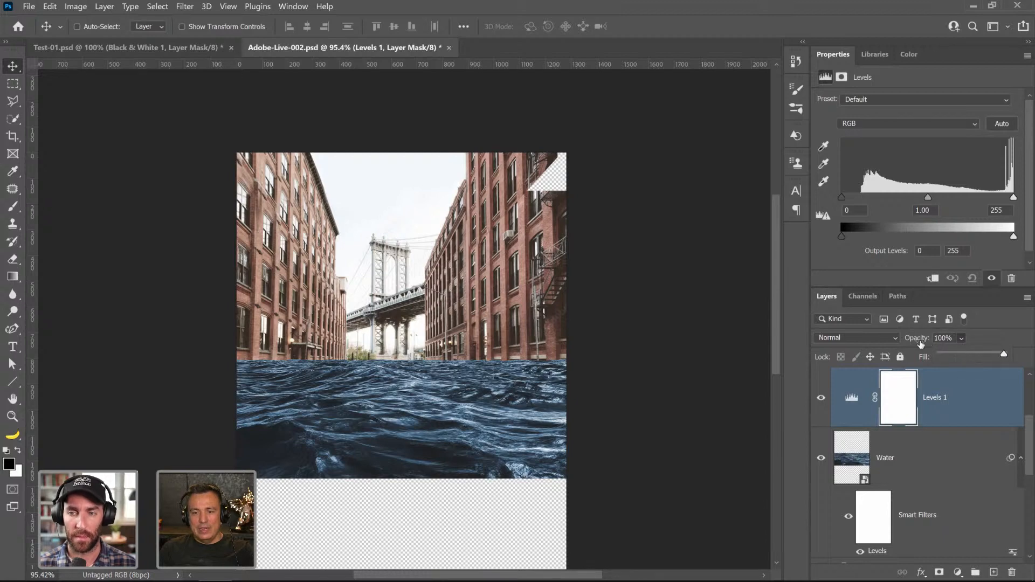
left_click(889, 338)
left_click(981, 398)
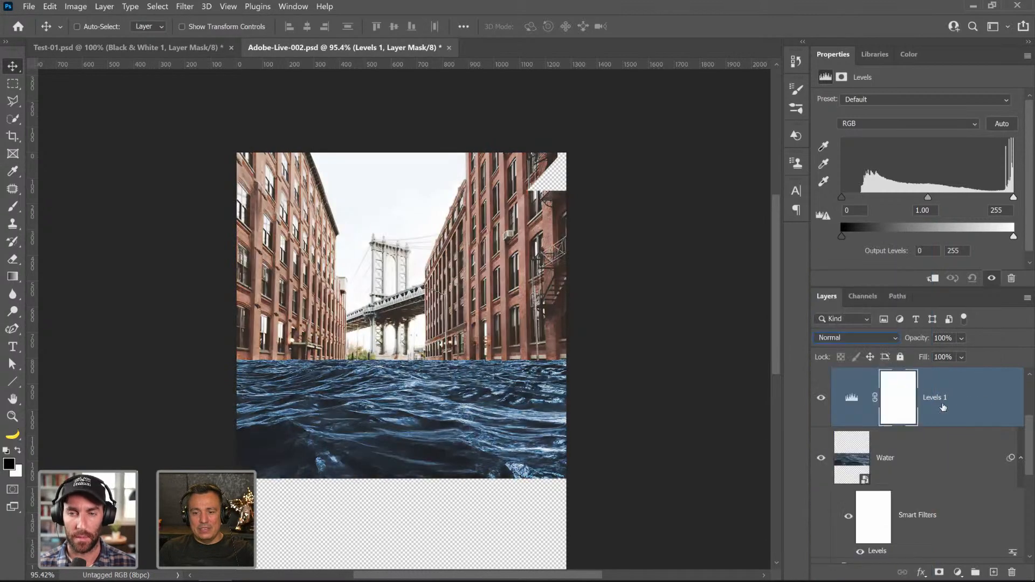
left_click_drag(943, 409, 1009, 572)
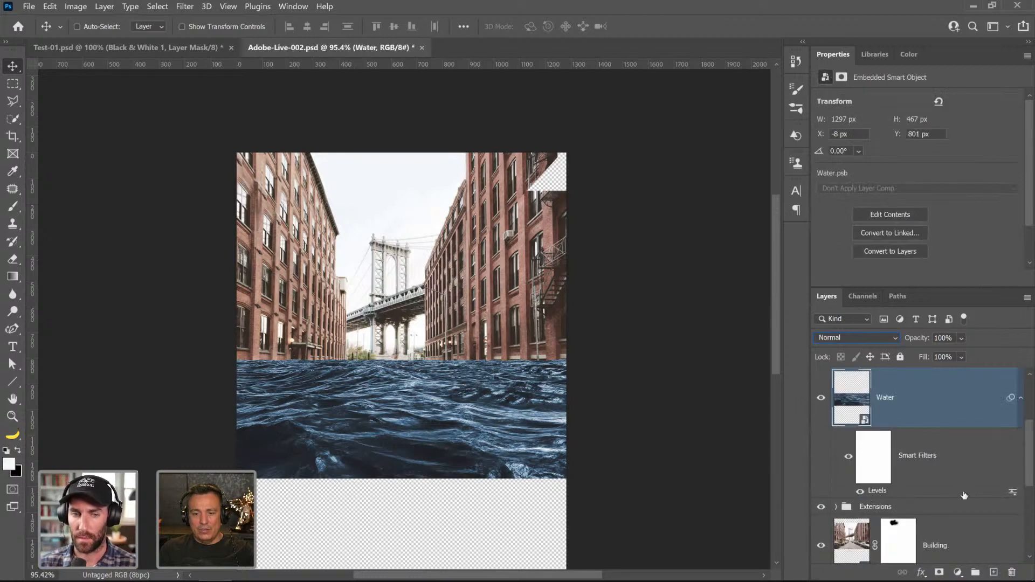
- Set the Water Levels smart filter's blending to Luminosity mode at 100% opacity
double_click(1013, 494)
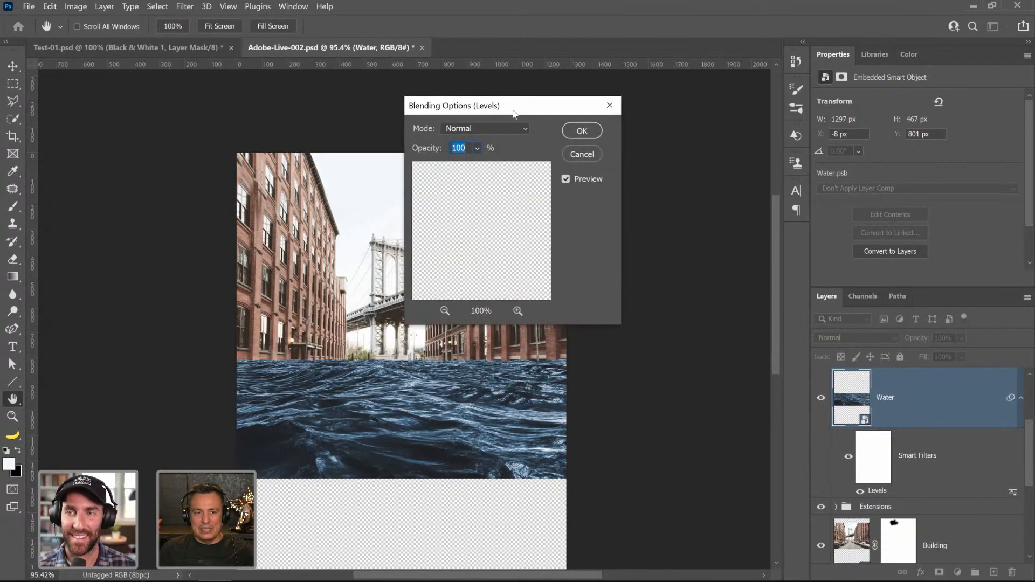
left_click_drag(515, 115, 744, 151)
left_click(706, 185)
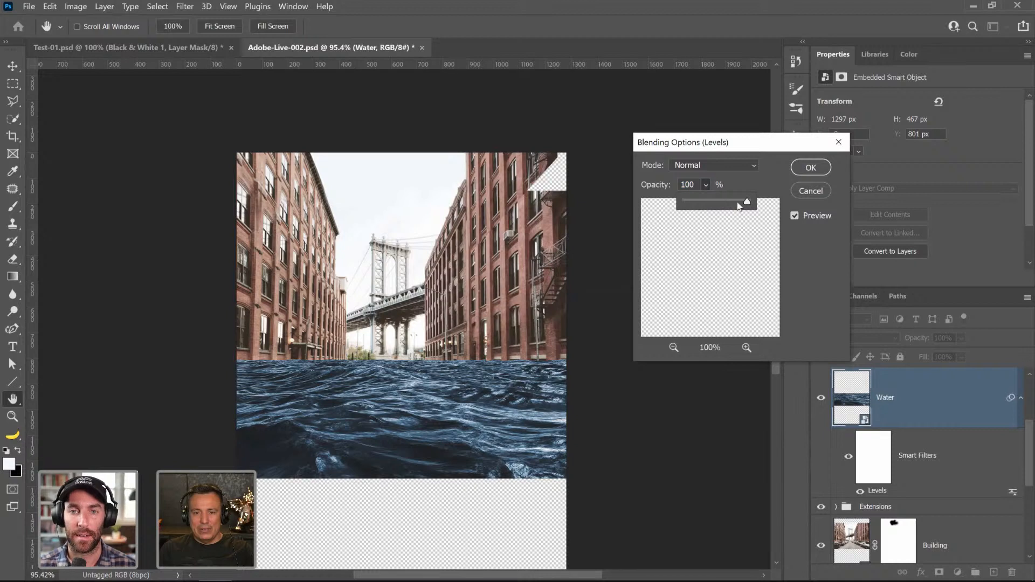
mouse_move(740, 202)
left_mouse_down()
mouse_move(693, 213)
mouse_move(747, 204)
left_mouse_up()
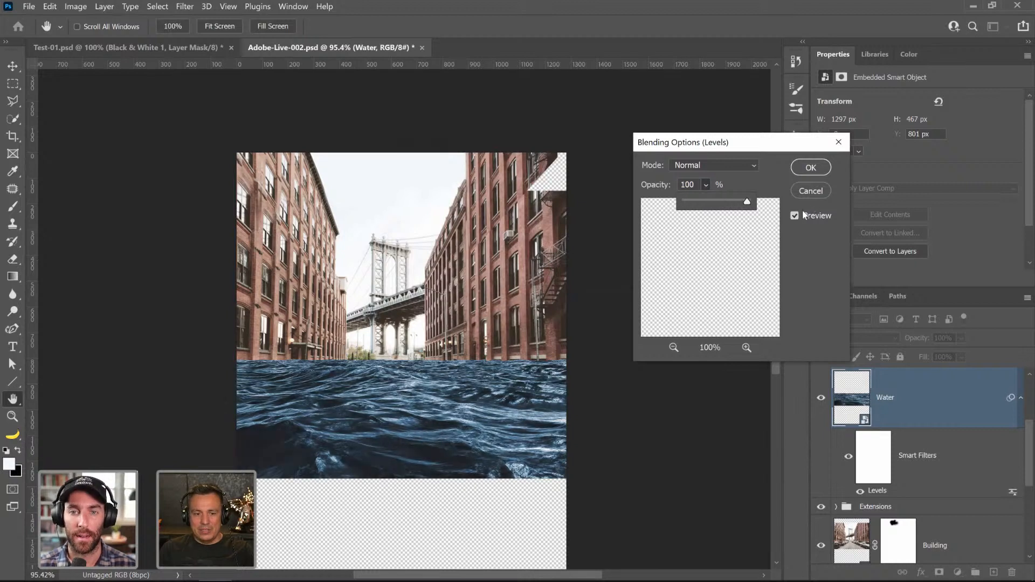
left_click(723, 166)
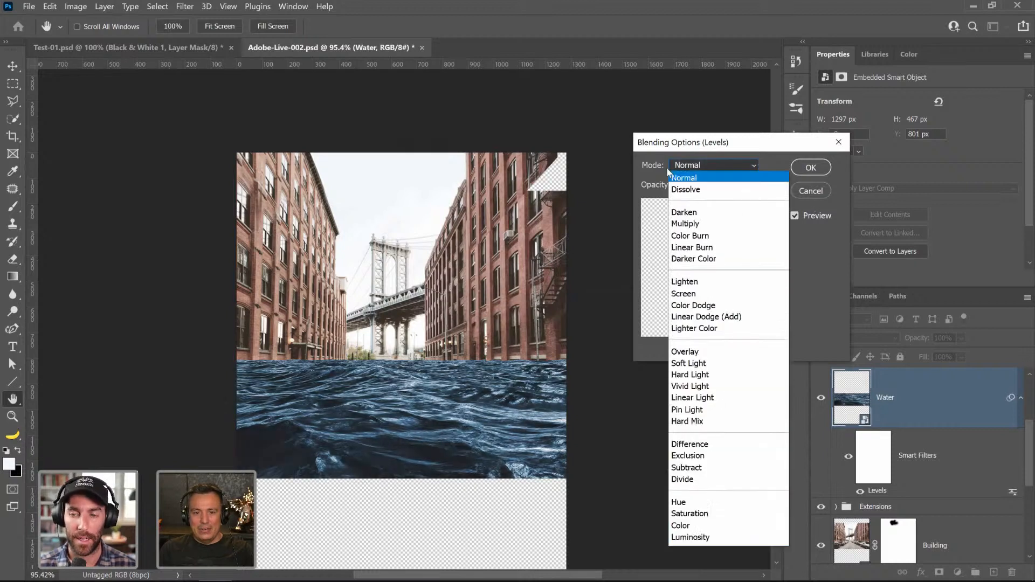
left_click(675, 537)
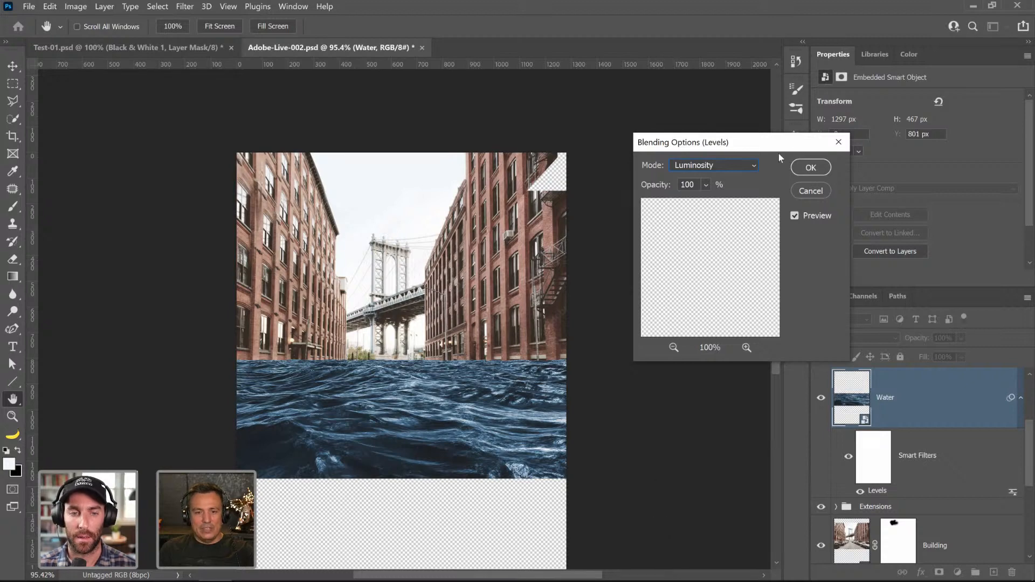
left_click(810, 168)
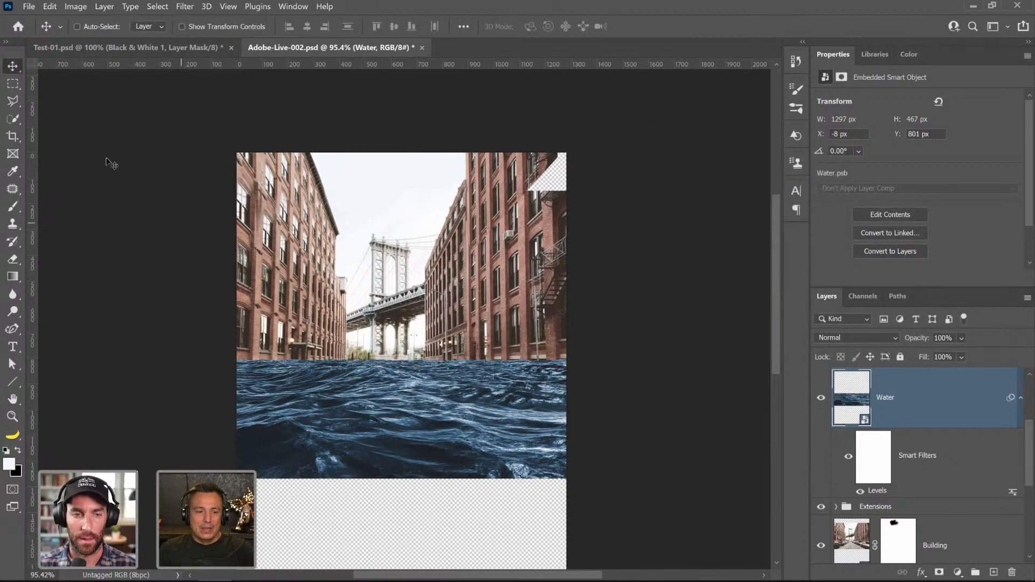
- Apply a Hue/Saturation smart filter to the Water layer with Saturation -45
left_click(76, 6)
mouse_move(87, 36)
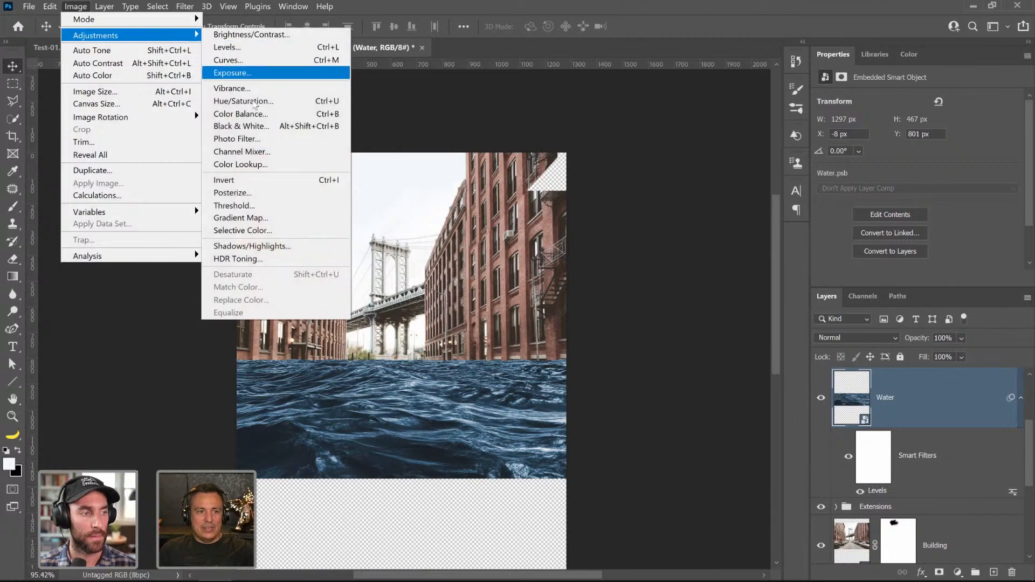
left_click(254, 100)
left_click_drag(481, 228, 452, 240)
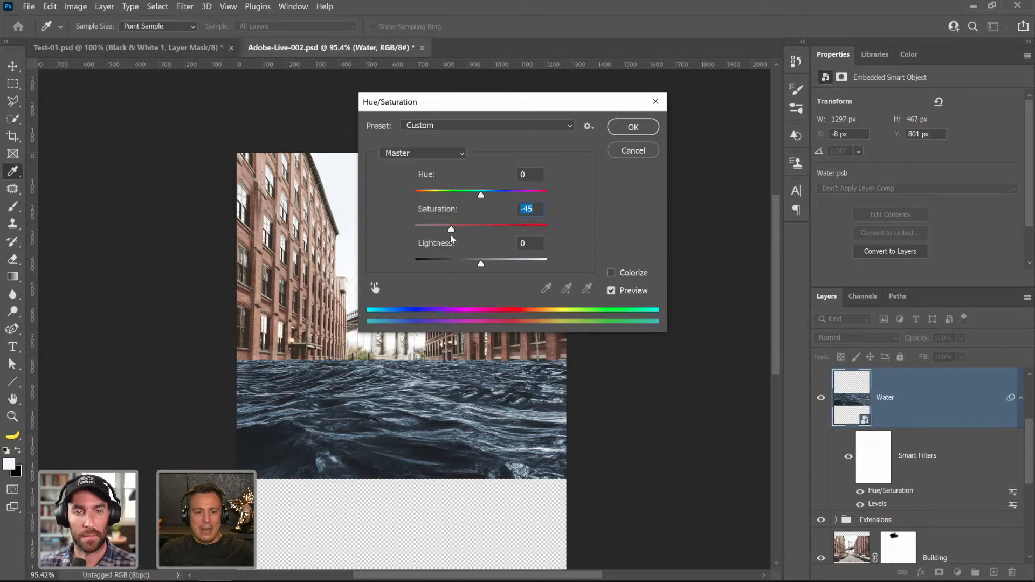
left_click(643, 130)
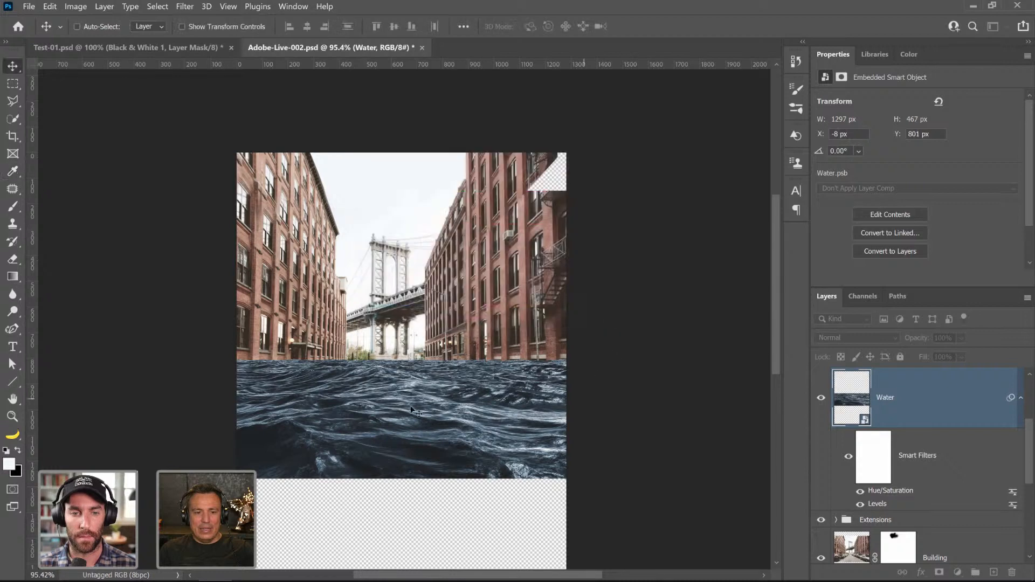
- Toggle the Water layer's smart filters to compare, then view and cancel the Hue/Saturation blending options
left_click(850, 459)
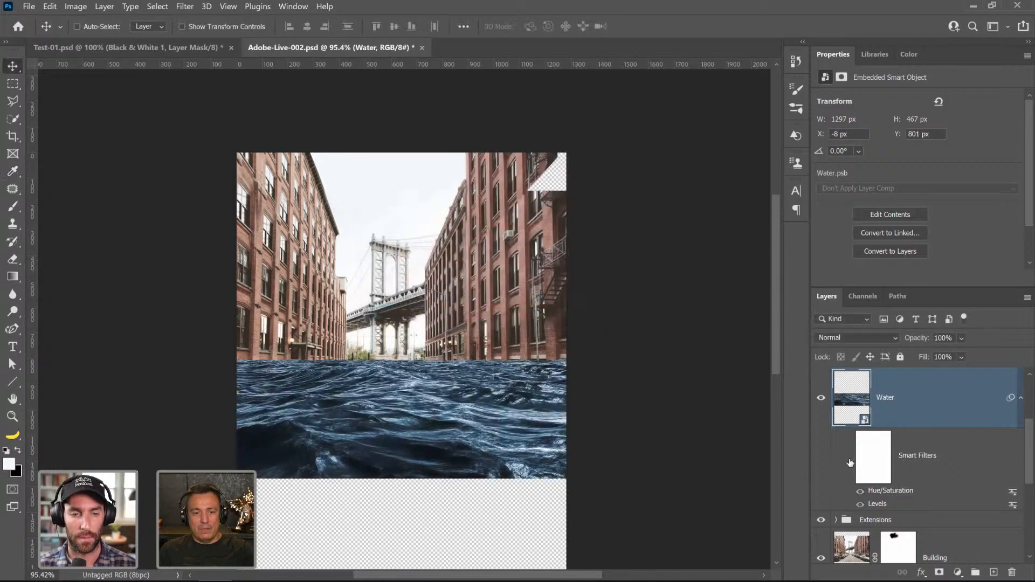
left_click(849, 458)
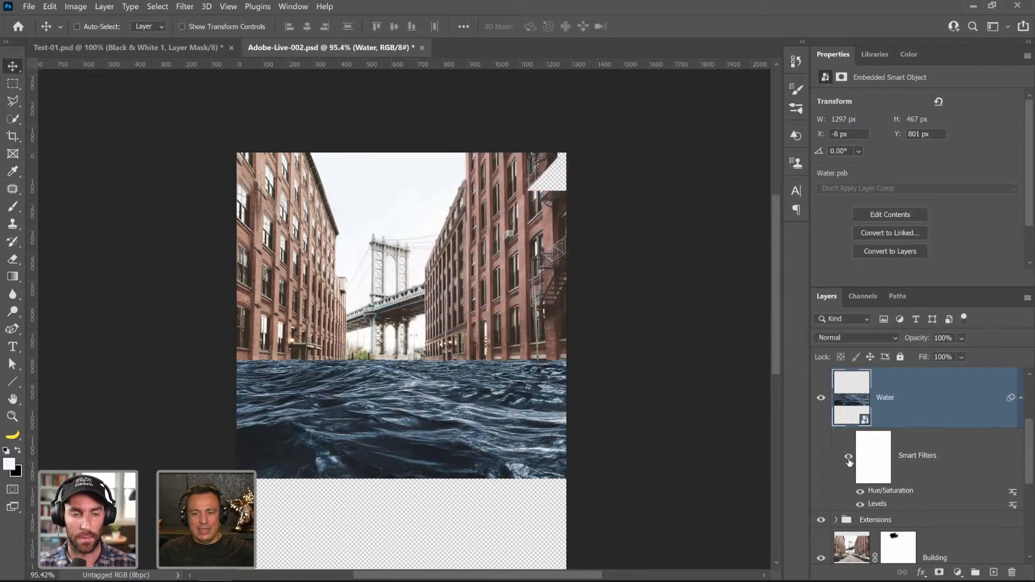
double_click(1014, 493)
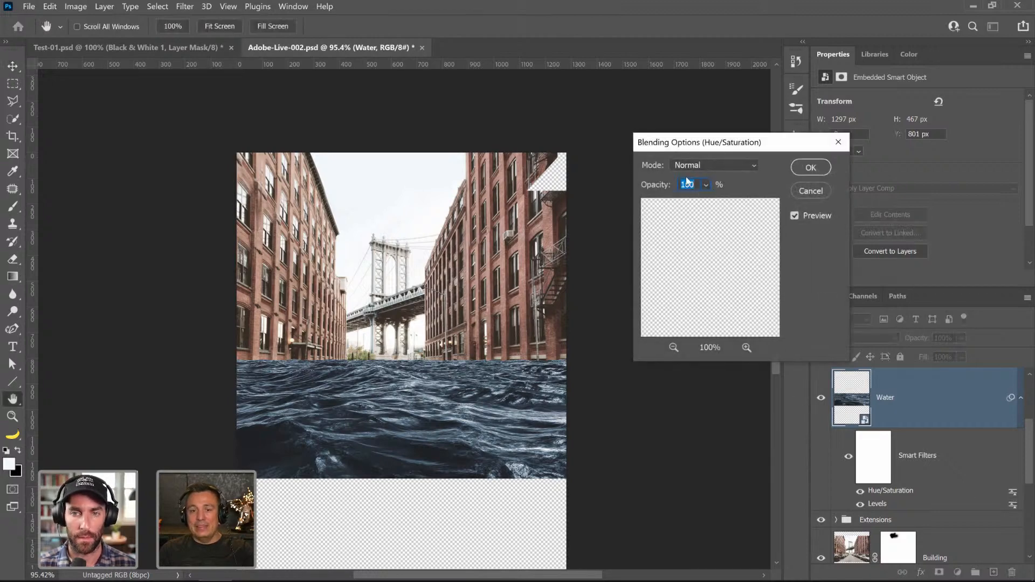
left_click(811, 192)
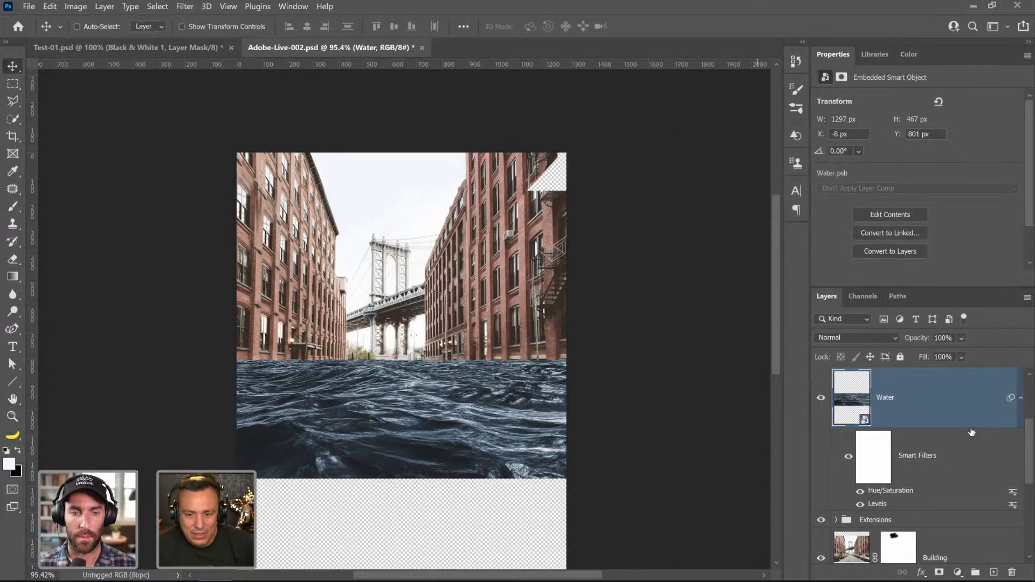
- Collapse the Water layer's Smart Filters list and save the document with Ctrl+S
left_click(1020, 398)
key("ctrl+s")
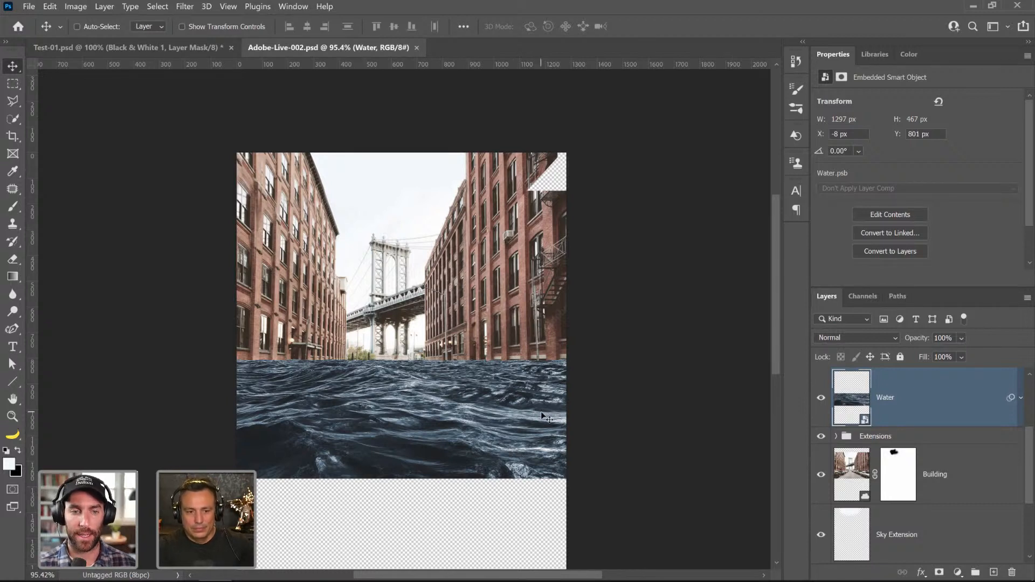
scroll(542, 412, "down", 2)
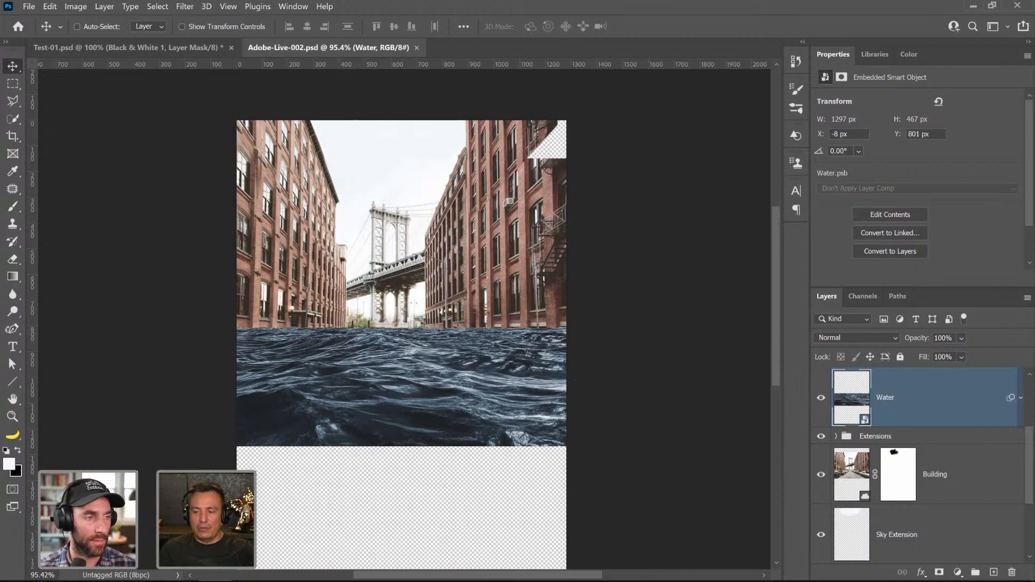
key("alt+Tab")
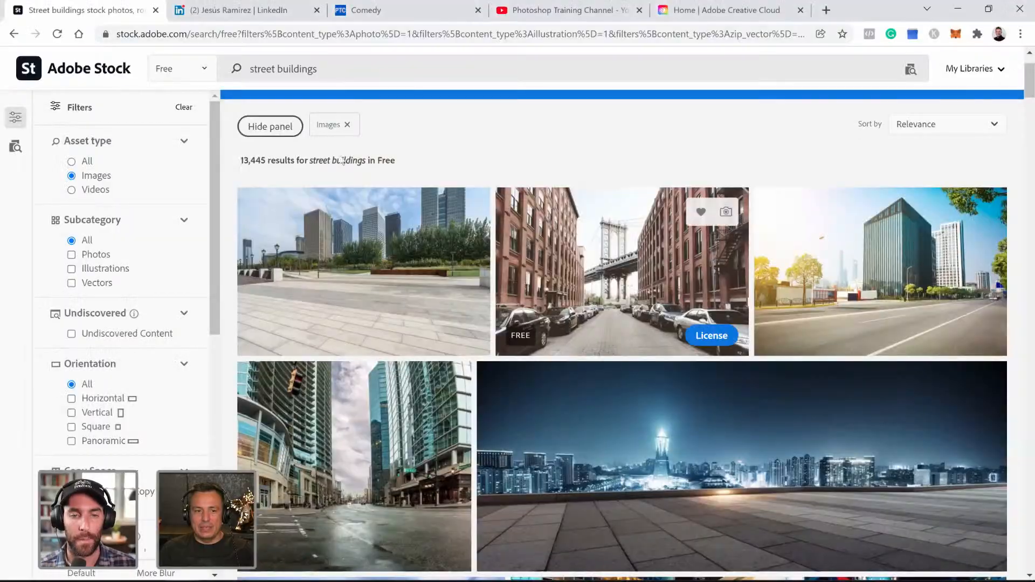
scroll(490, 323, "down", 1)
scroll(490, 324, "down", 5)
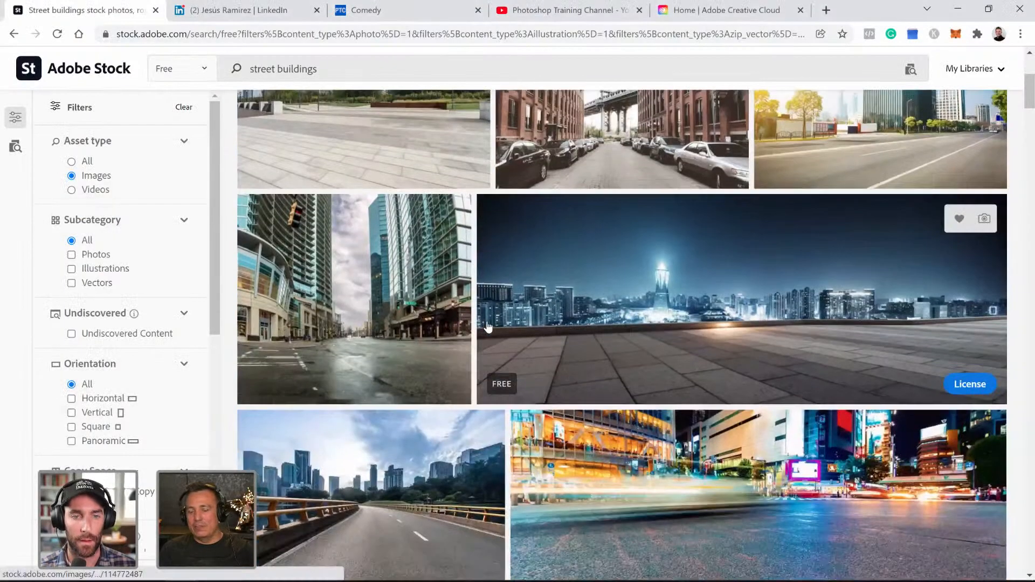
scroll(484, 318, "up", 5)
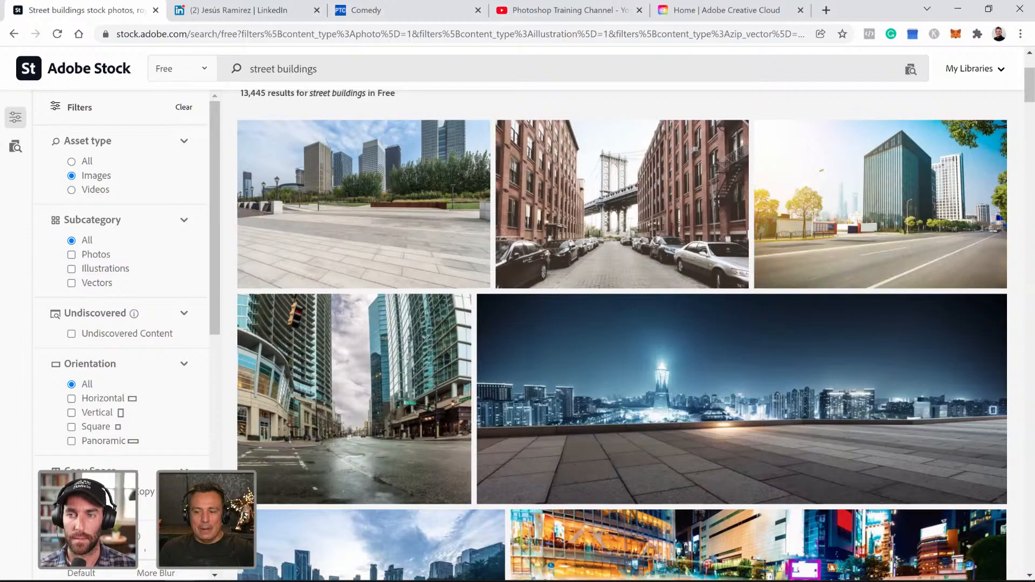
key("alt+Tab")
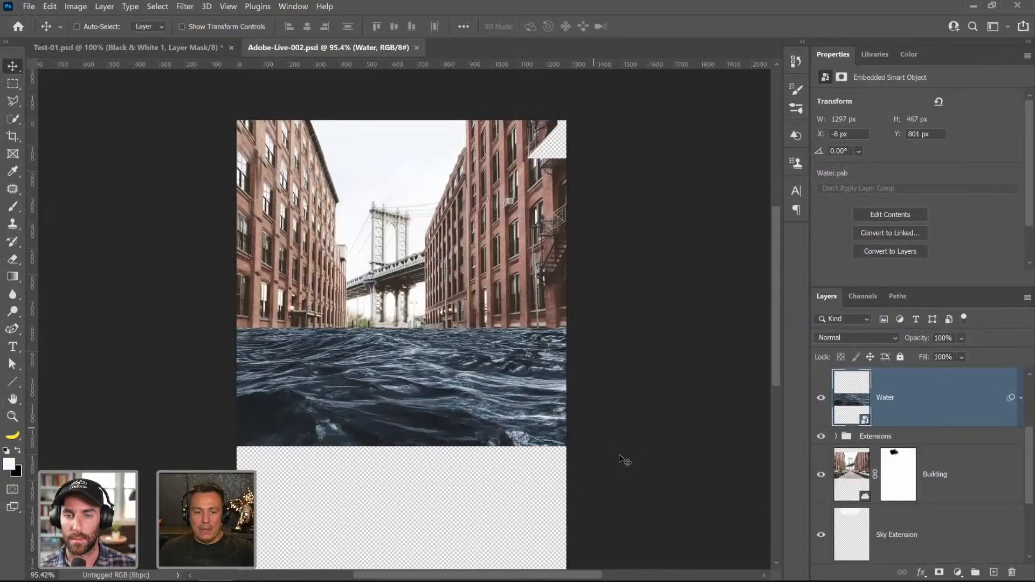
- Distort the Water layer by dragging its bottom handle, then commit the transform
right_click(924, 411)
key("Escape")
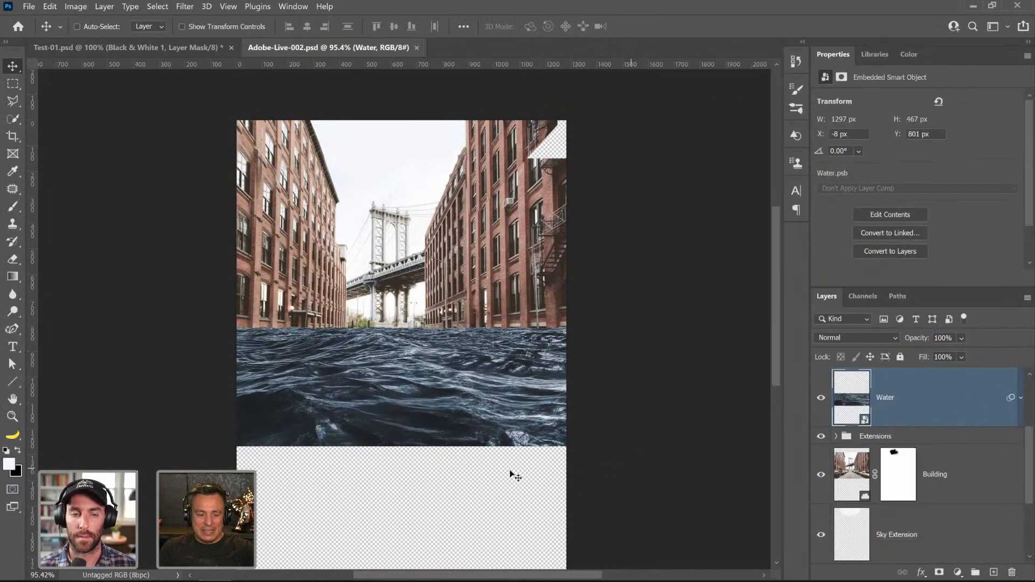
key("ctrl+t")
right_click(393, 383)
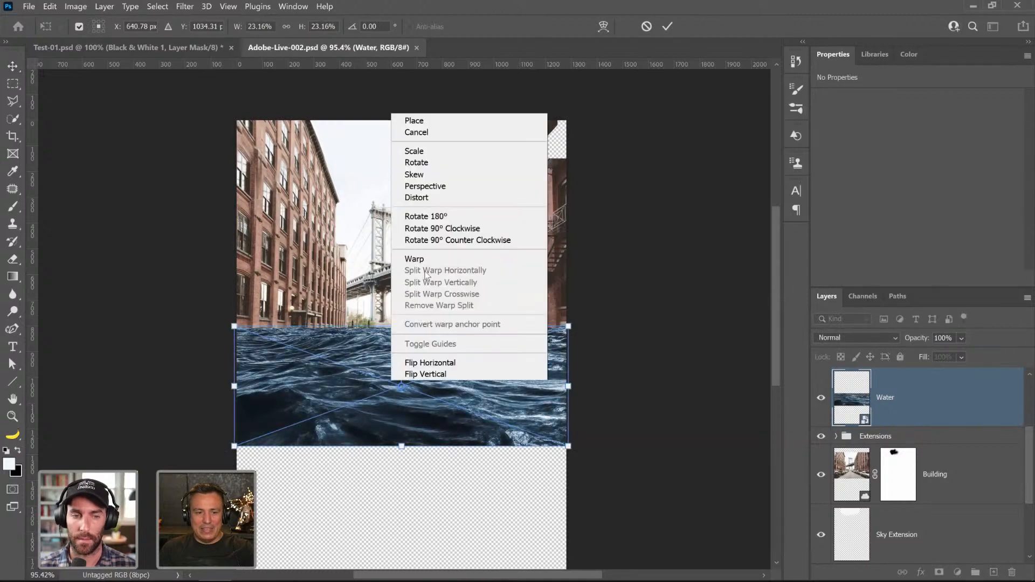
left_click(429, 199)
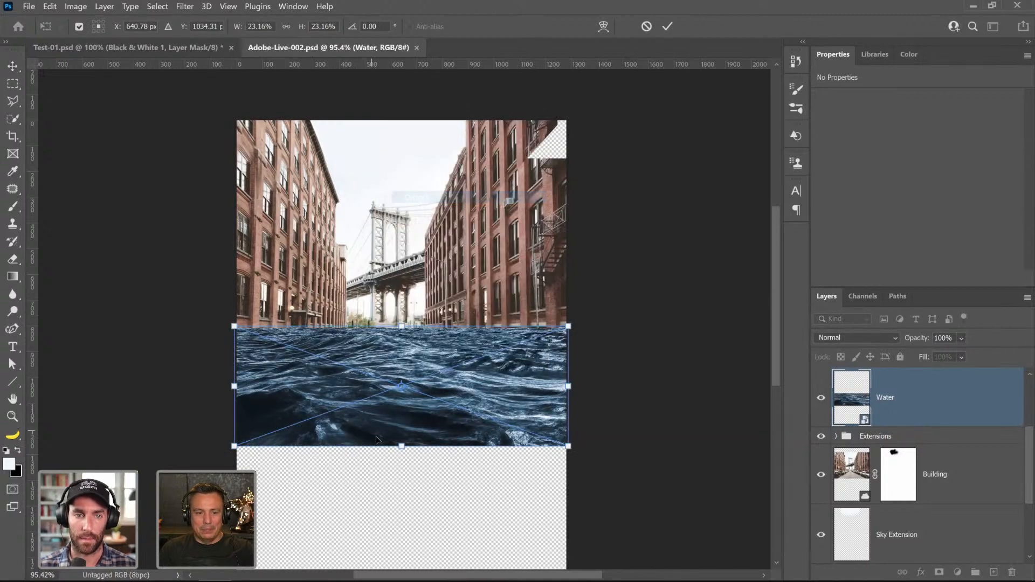
mouse_move(404, 451)
left_mouse_down()
mouse_move(402, 502)
mouse_move(401, 410)
mouse_move(400, 443)
left_mouse_up()
key("Return")
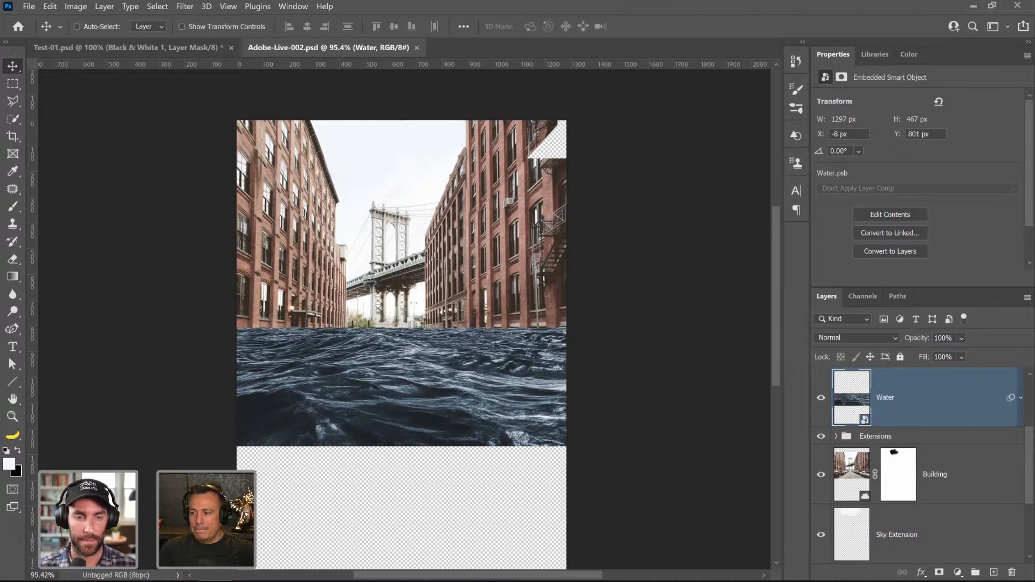
- Preview the Couple layer over the flooded street, hide it again, and save
scroll(893, 459, "up", 2)
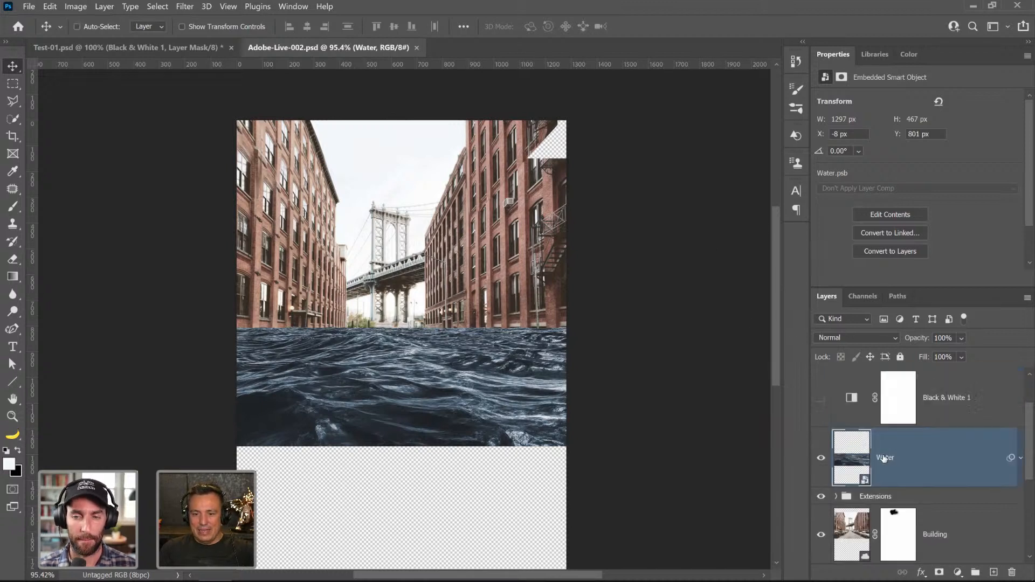
left_click(822, 399)
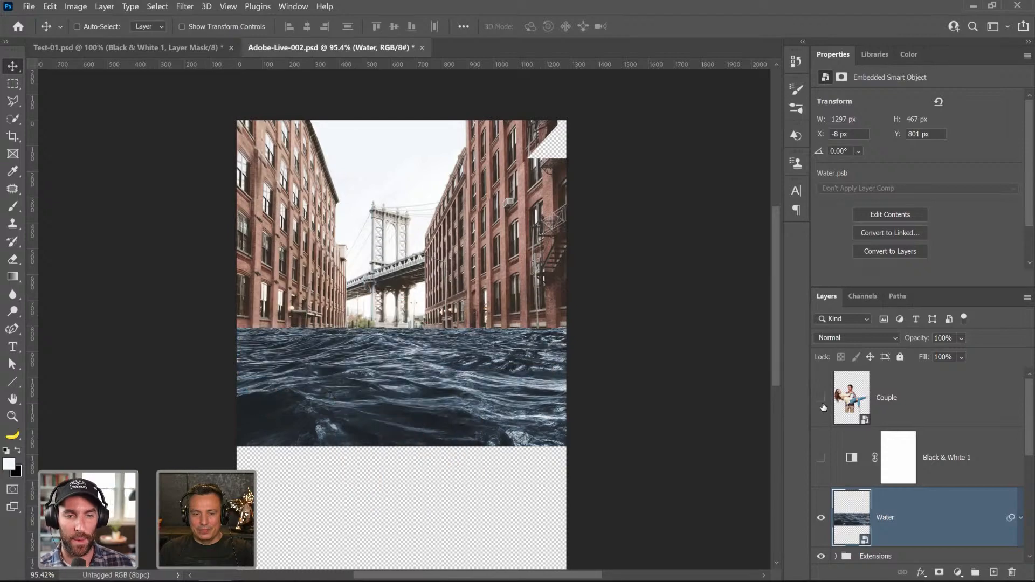
left_click(822, 405)
left_click(823, 404)
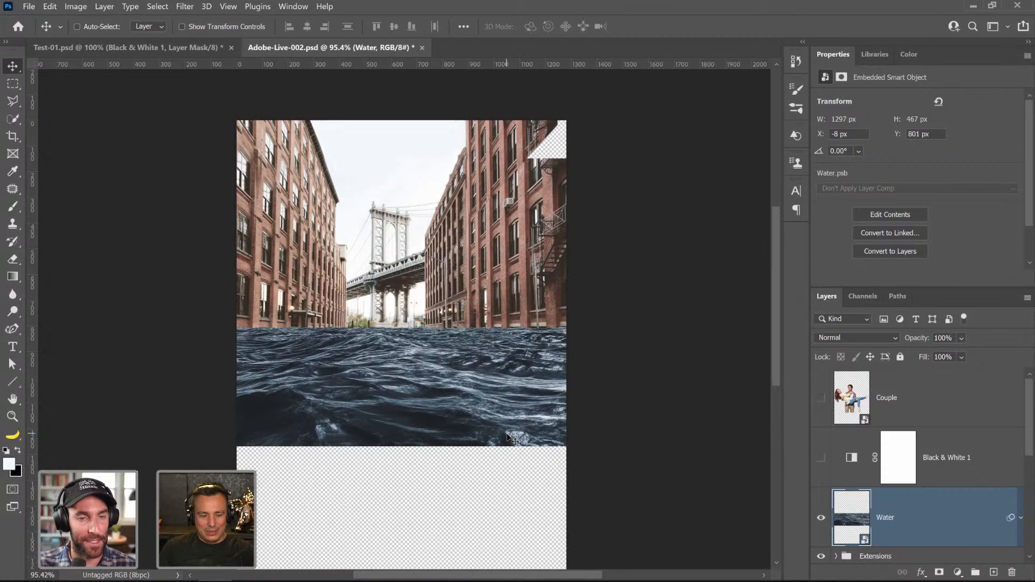
key("ctrl+s")
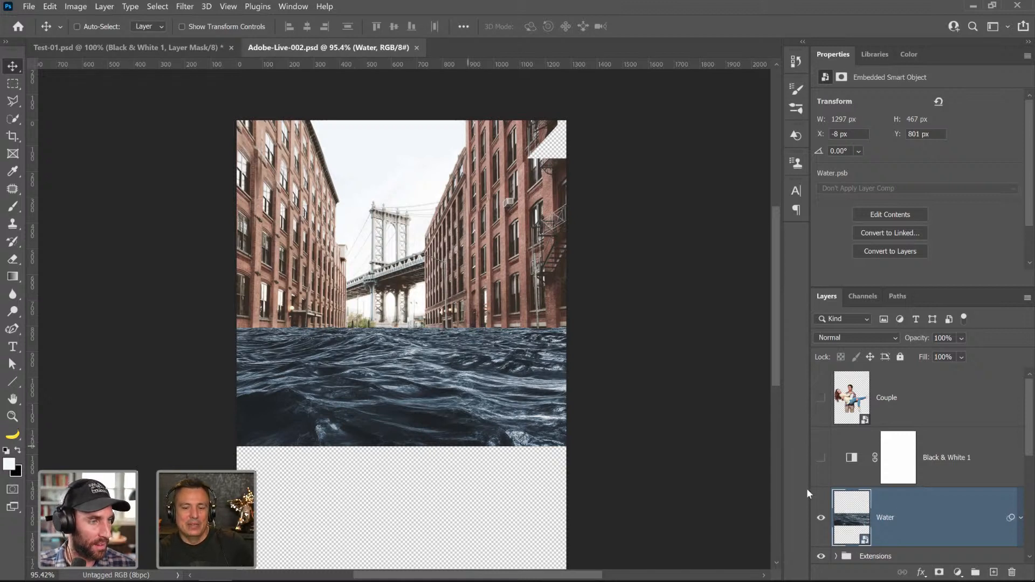
- Flip the Water layer horizontally with Free Transform, commit it, and save
key("ctrl+t")
right_click(478, 404)
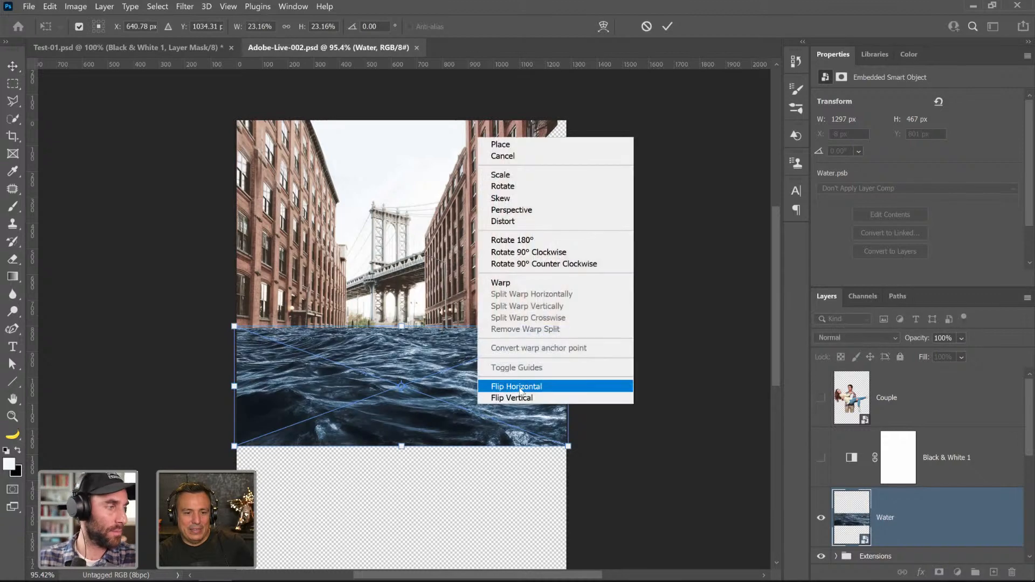
left_click(521, 388)
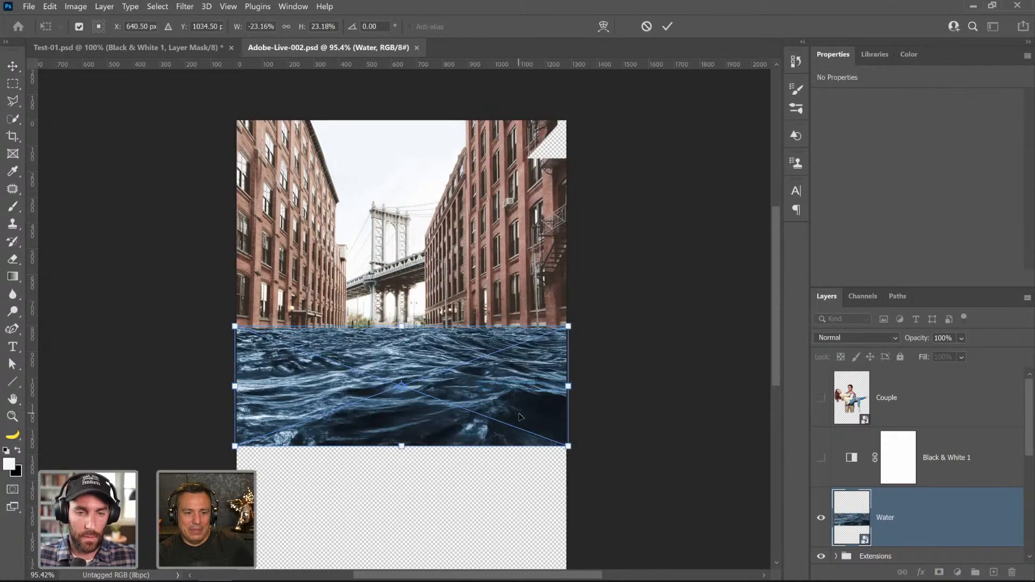
key("Return")
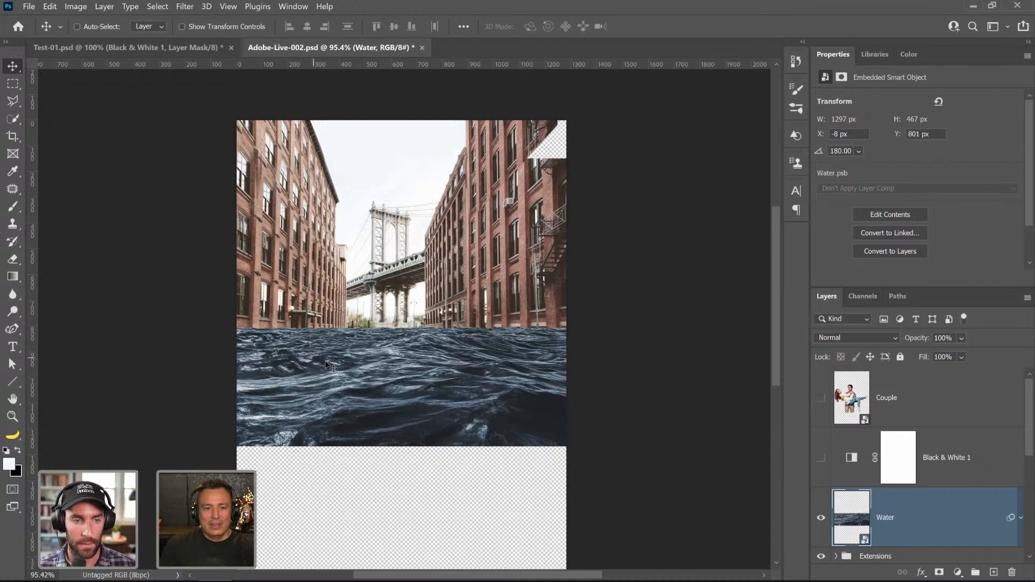
key("ctrl+s")
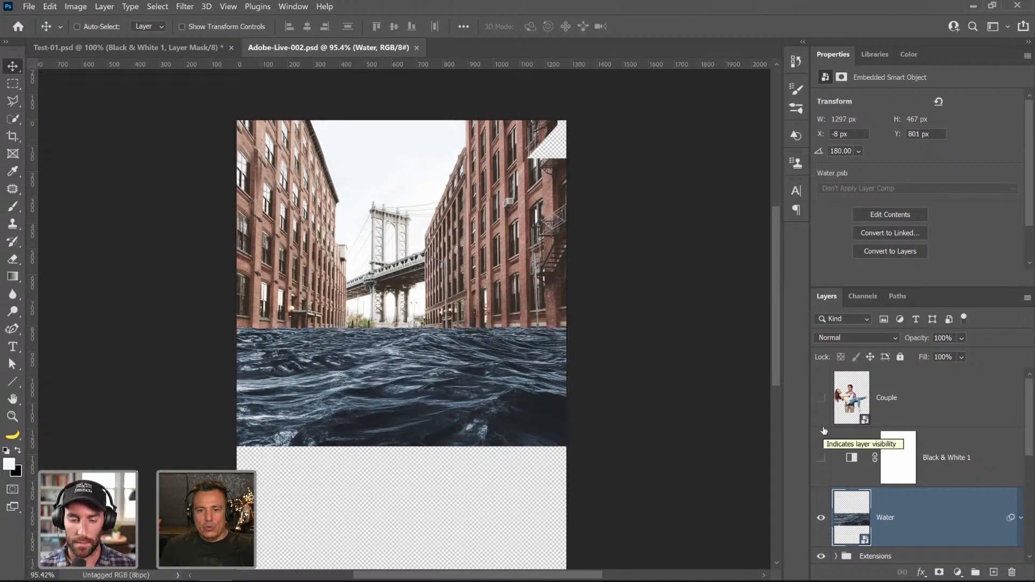
- Open the underwater stock graphic from Libraries as its own document
left_click(874, 54)
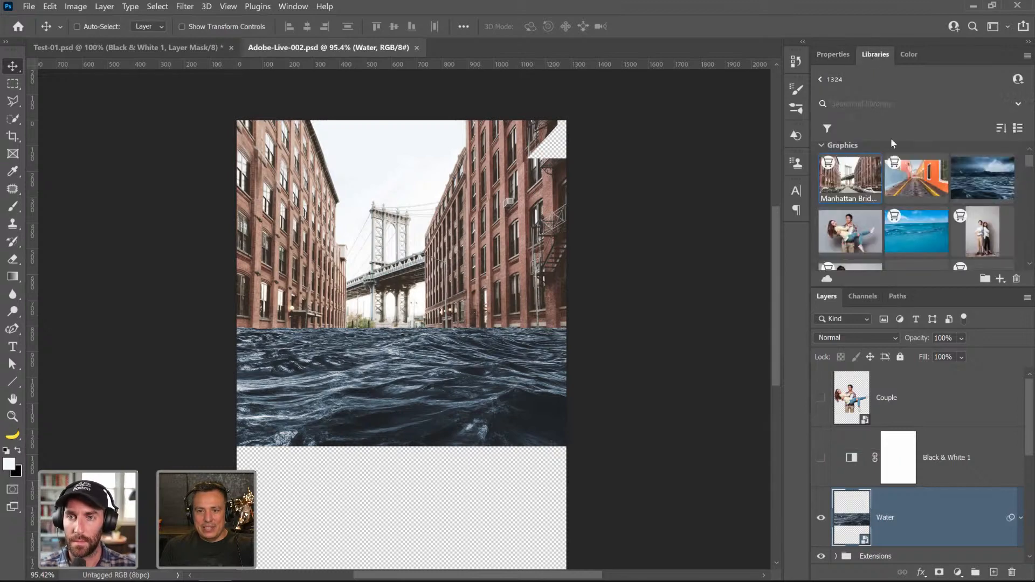
double_click(923, 237)
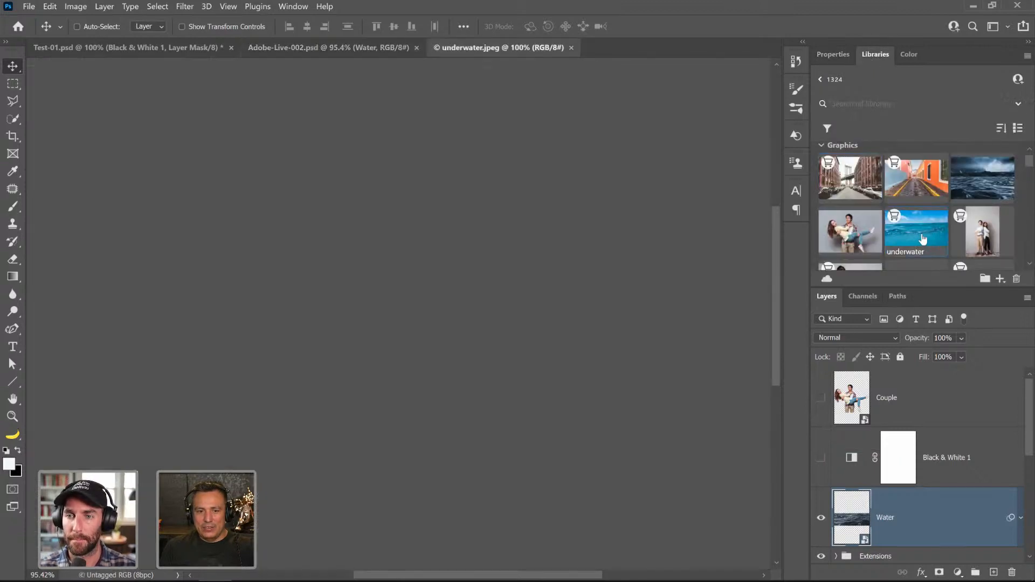
left_click(896, 218)
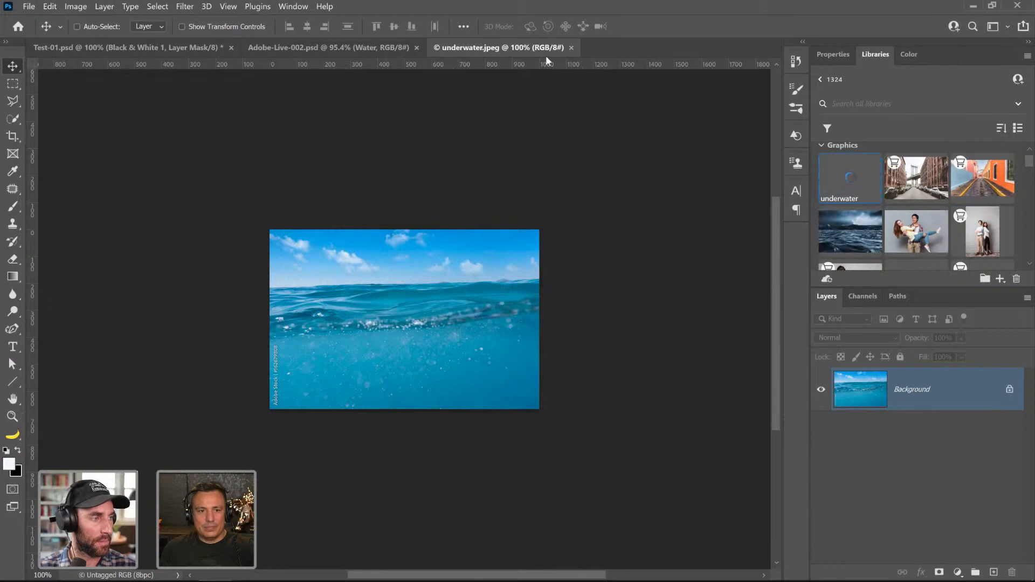
left_click(571, 47)
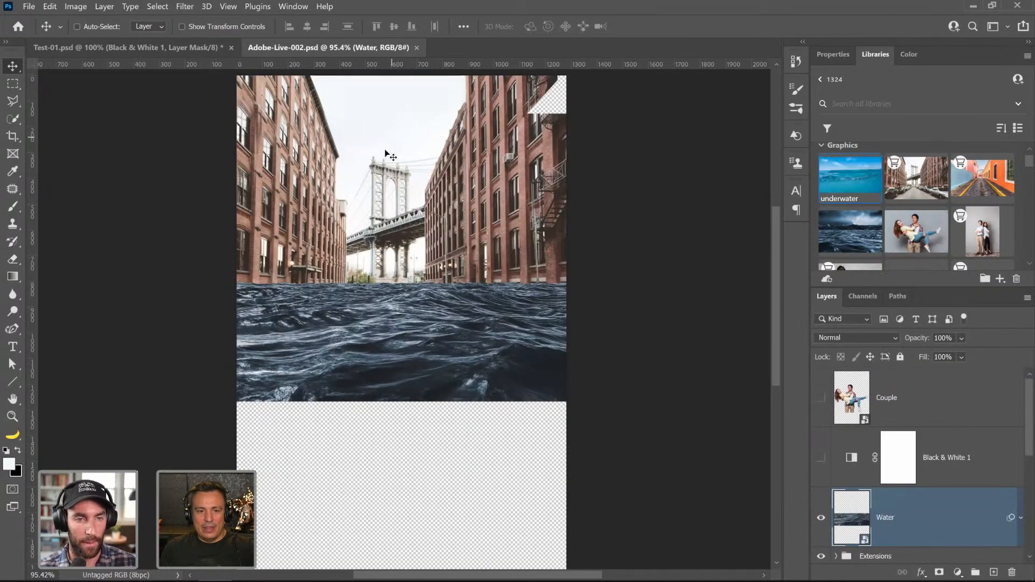
double_click(835, 192)
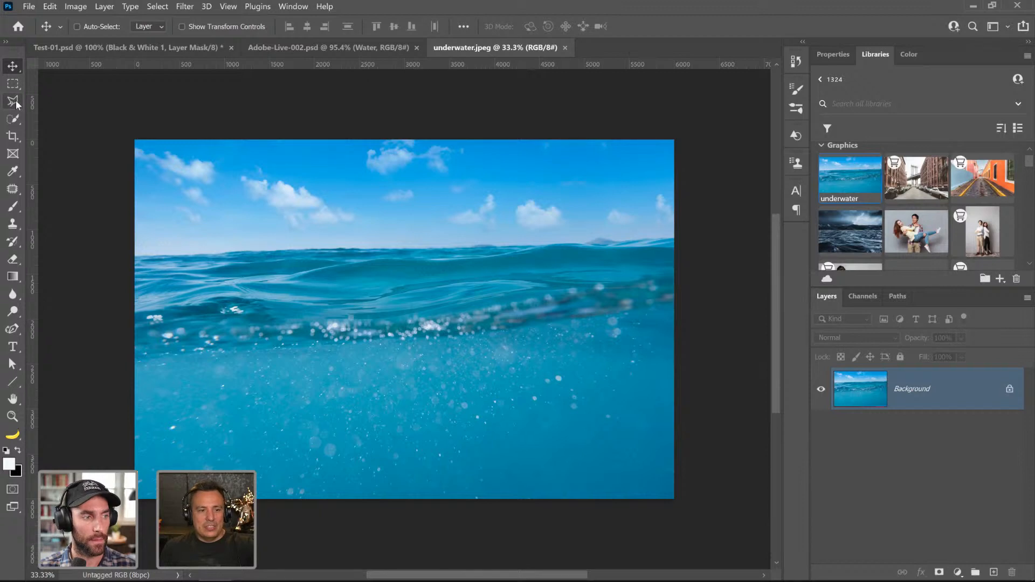
- Marquee-select the underwater image from the horizon to the bottom and copy it
left_click(15, 86)
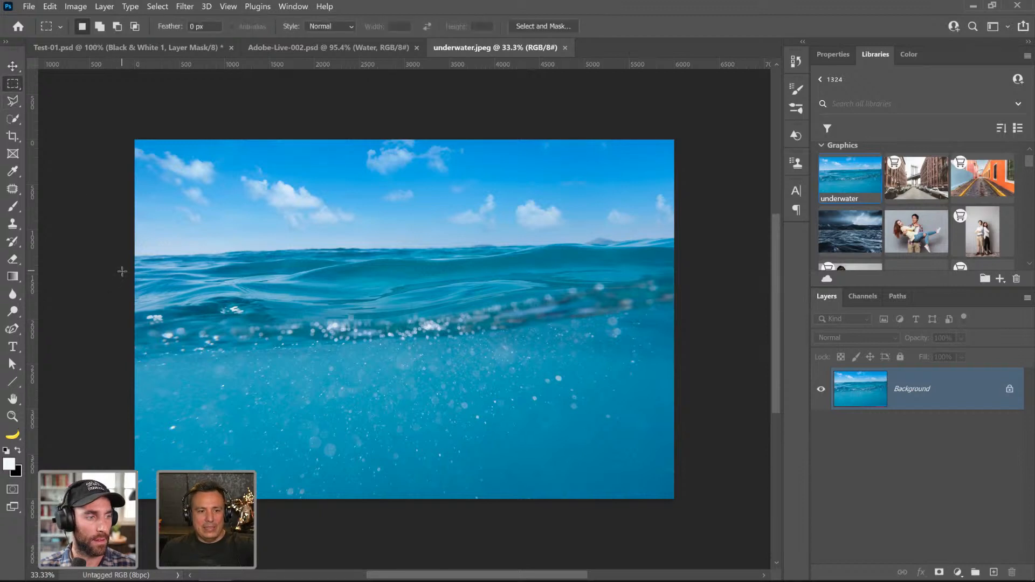
left_click_drag(120, 273, 487, 497)
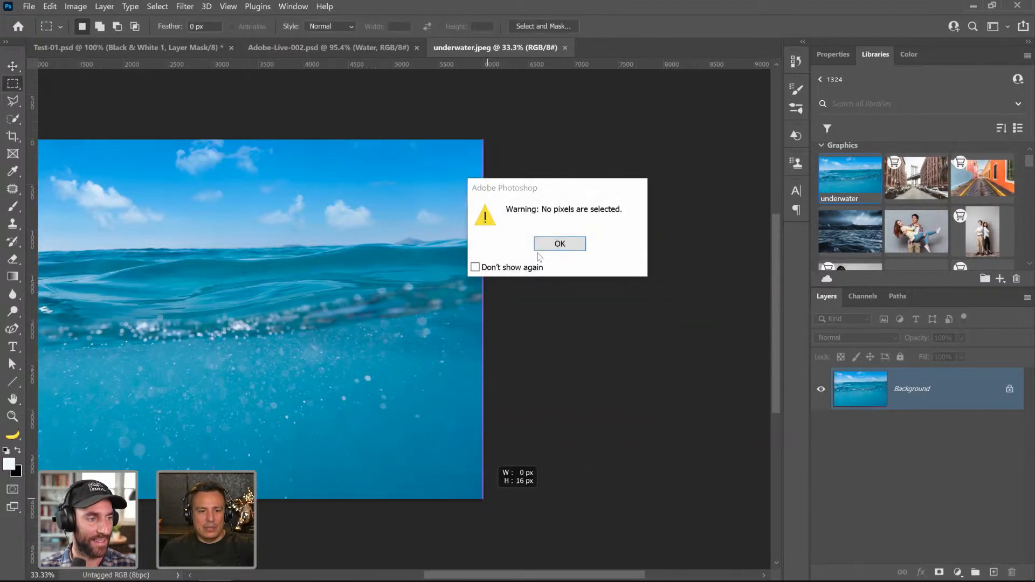
left_click(561, 244)
left_click_drag(571, 264, 573, 264)
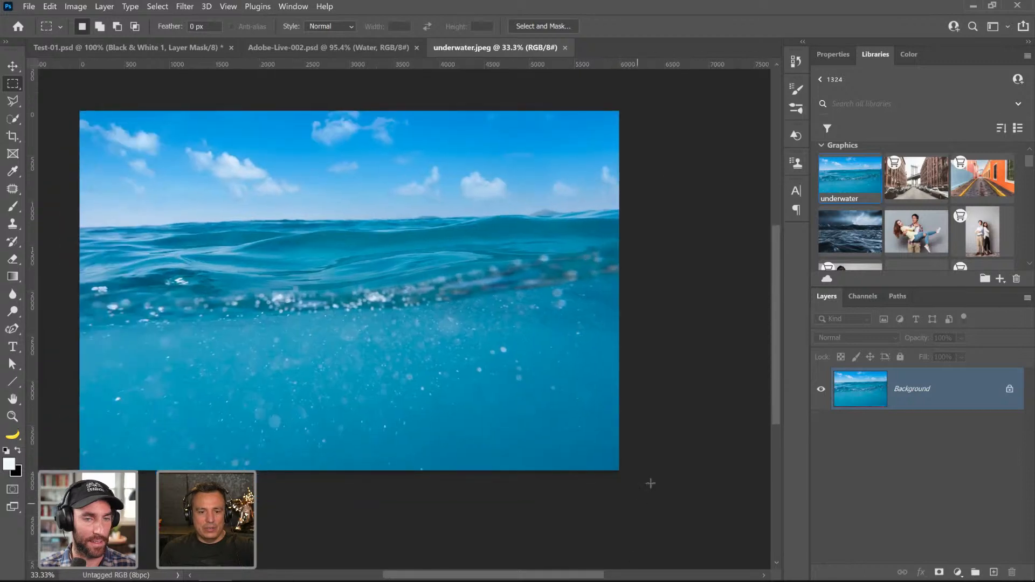
left_click_drag(650, 484, 60, 205)
key("ctrl+c")
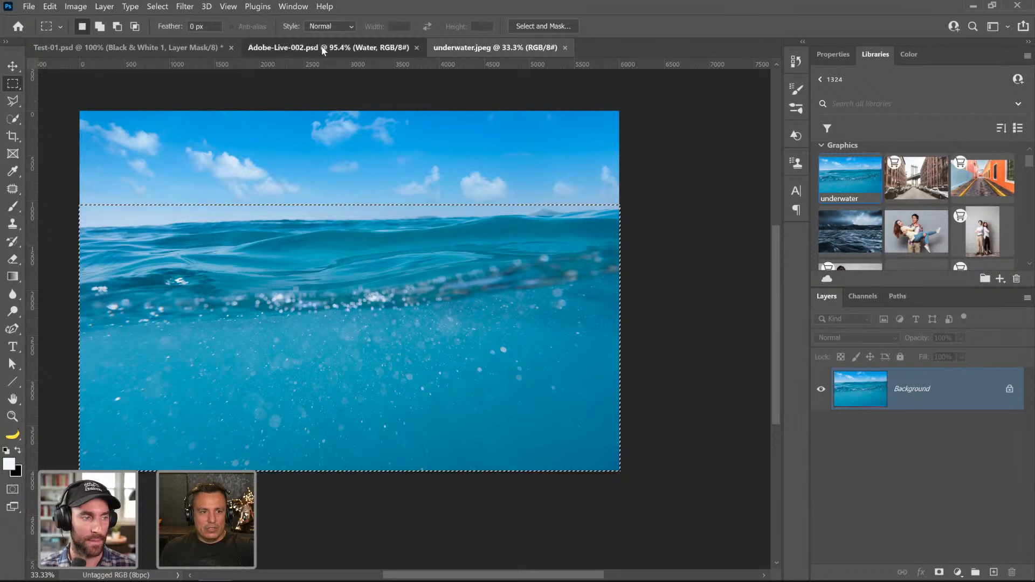
left_click(324, 48)
- Paste the underwater section as Layer 2, scaled to about 21.5% across the canvas below the waves
key("ctrl+v")
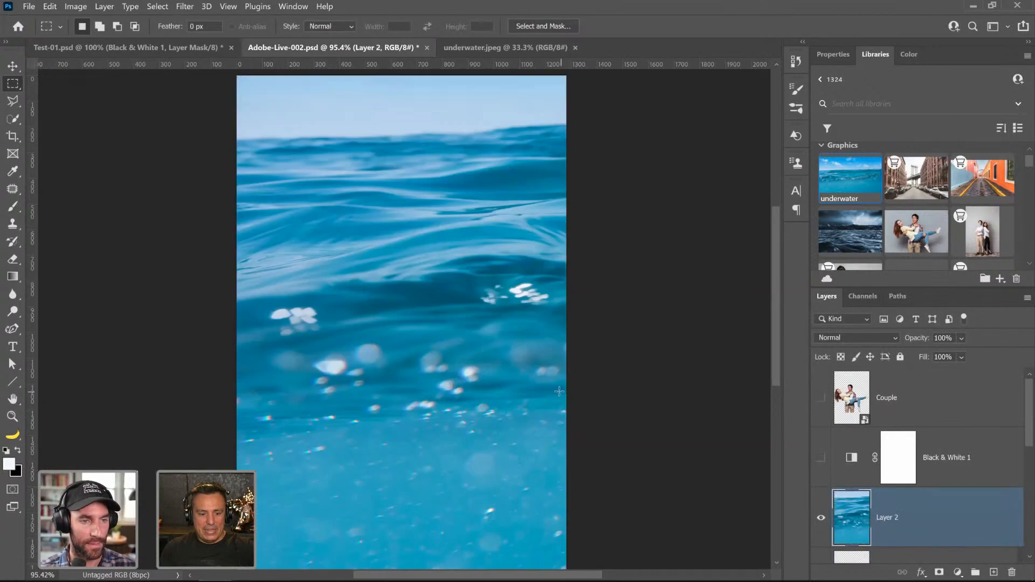
key("ctrl+t")
scroll(393, 313, "down", 4)
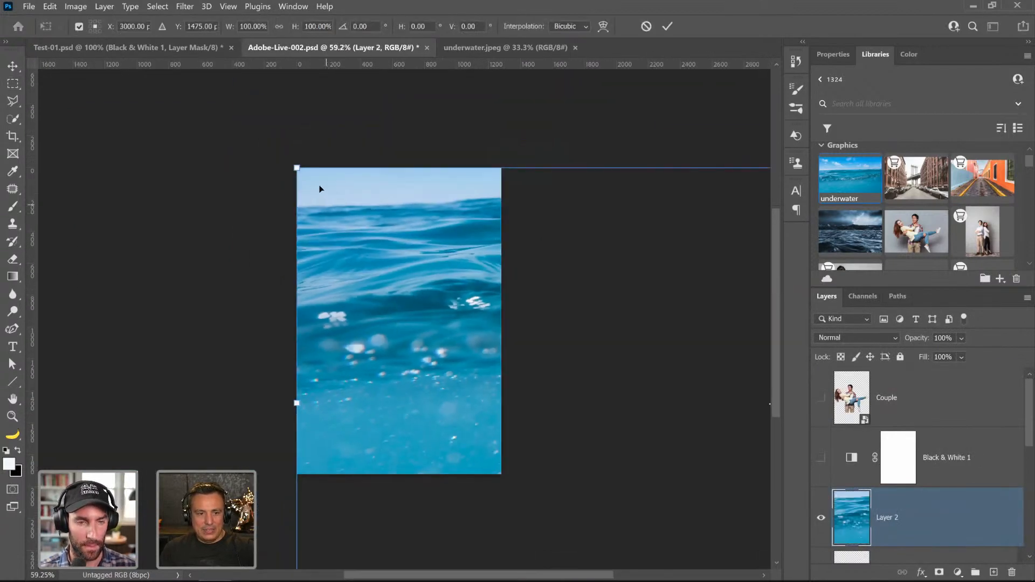
left_click_drag(297, 169, 674, 463)
left_click_drag(757, 454, 213, 346)
left_click_drag(157, 273, 298, 342)
left_click_drag(370, 379, 385, 358)
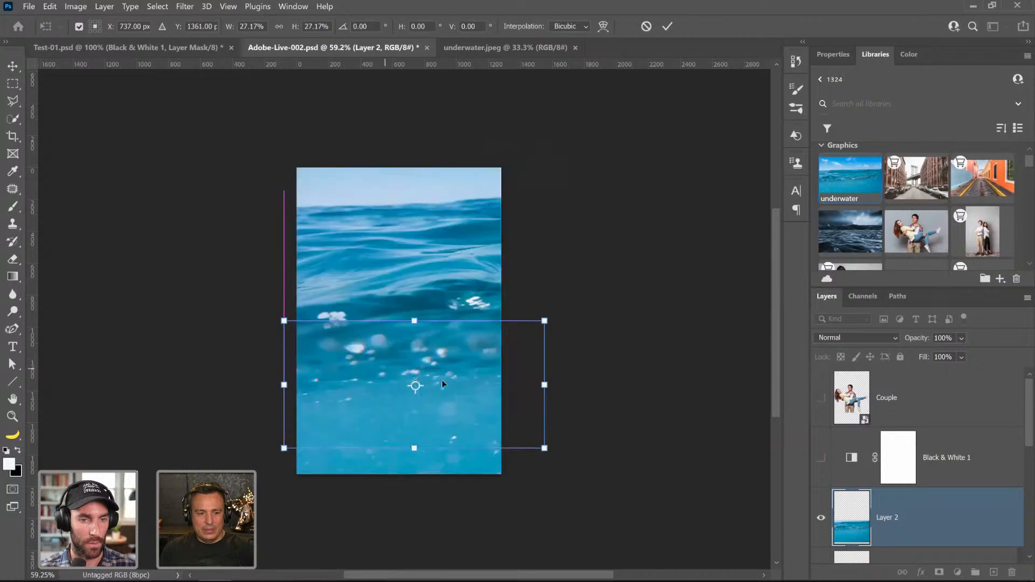
left_click_drag(543, 451, 503, 426)
left_click_drag(285, 427, 295, 421)
key("Return")
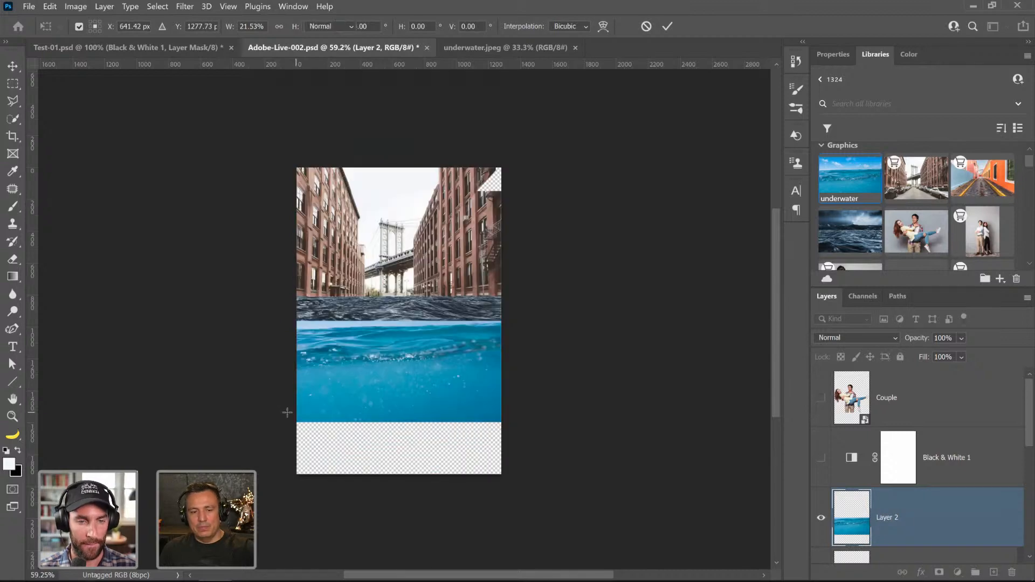
- Zoom the composite view in to 100%
key("m")
left_click(13, 417)
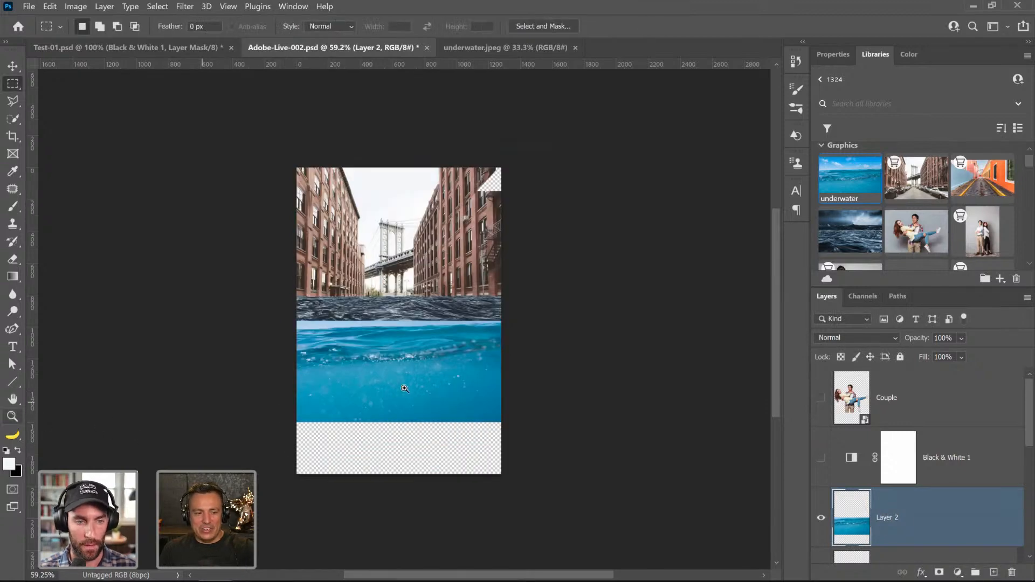
left_click(402, 387)
left_click(400, 388)
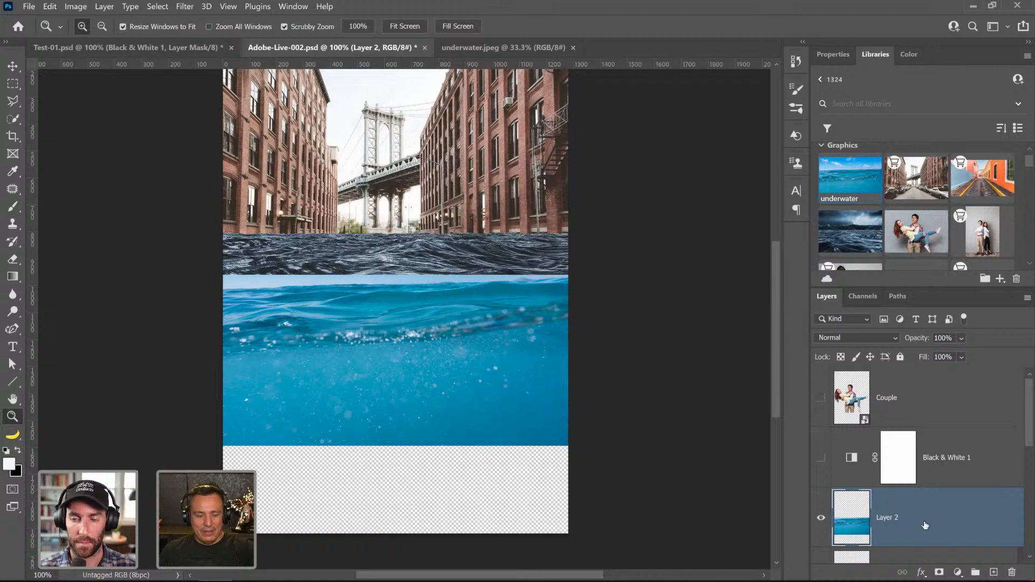
- Save, rename Layer 2 to 'Water Line', and add a layer mask to it
key("ctrl+s")
double_click(889, 518)
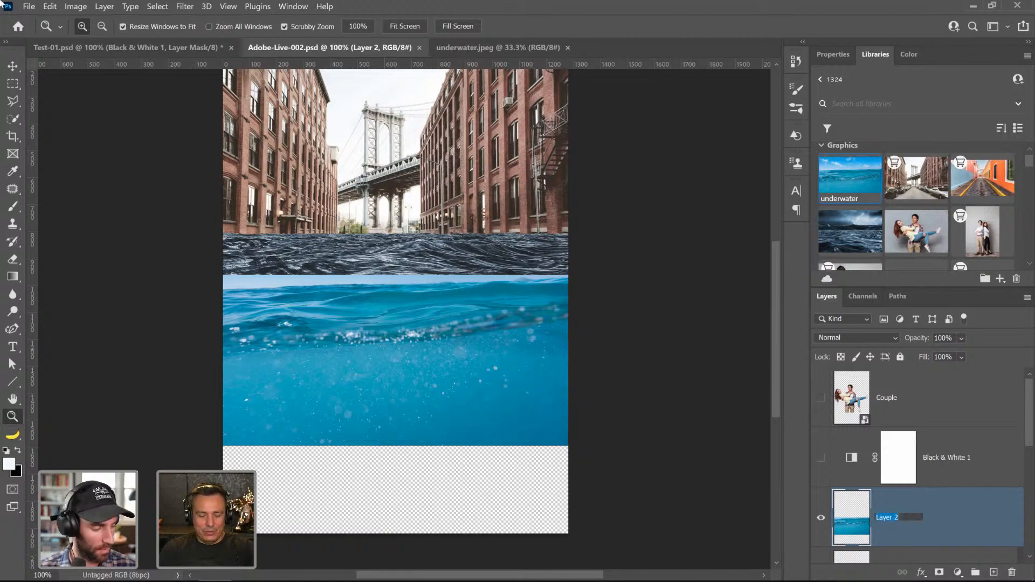
type("Water")
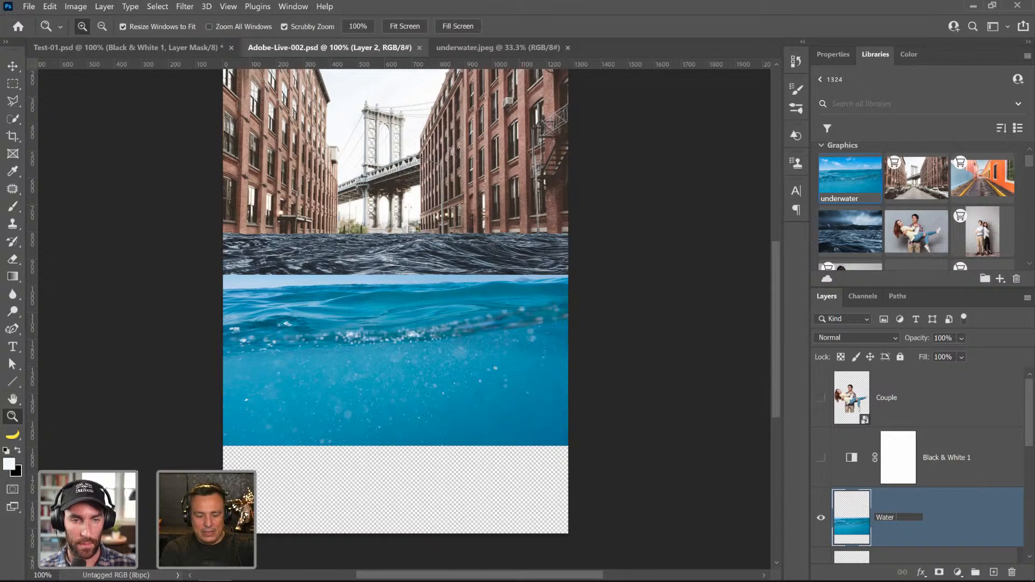
type(" Line")
key("Return")
scroll(383, 301, "up", 1)
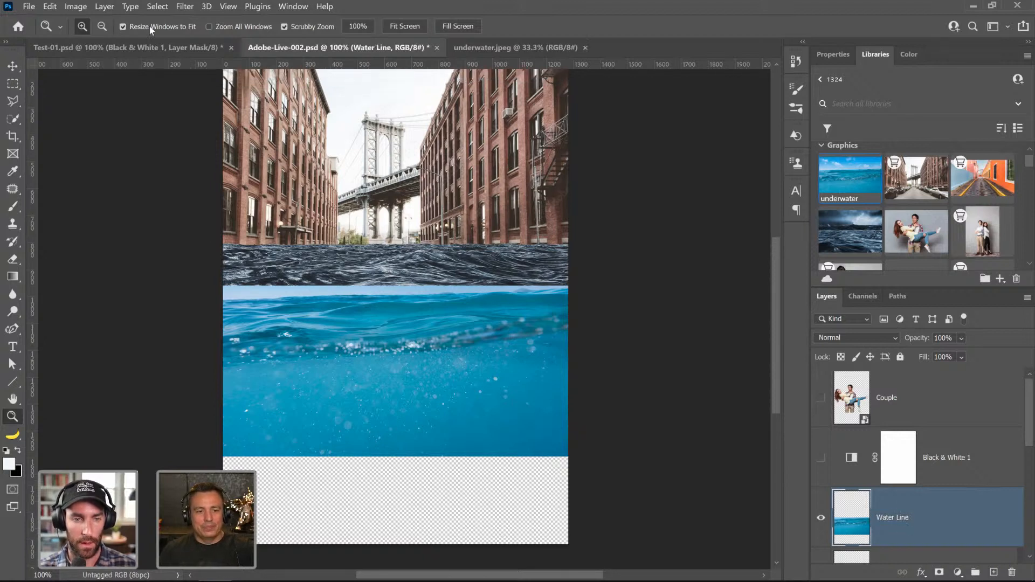
left_click(939, 572)
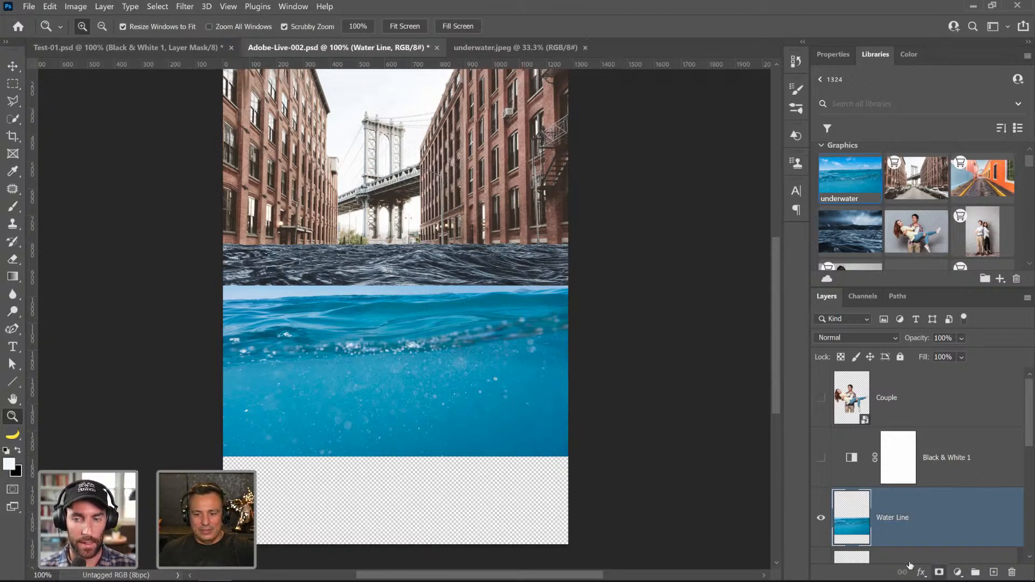
- Paint black on the Water Line mask along the waterline to blend the blue view into the waves
left_click(13, 207)
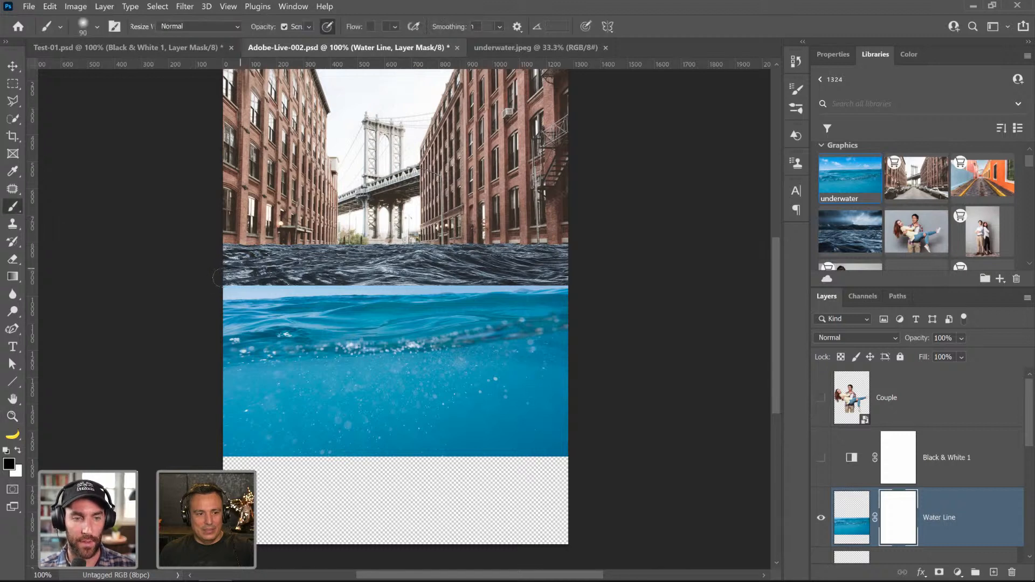
left_click_drag(221, 282, 324, 277)
left_click_drag(262, 288, 395, 267)
key("bracketright")
key("bracketright")
key("bracketright")
key("bracketright")
key("bracketright")
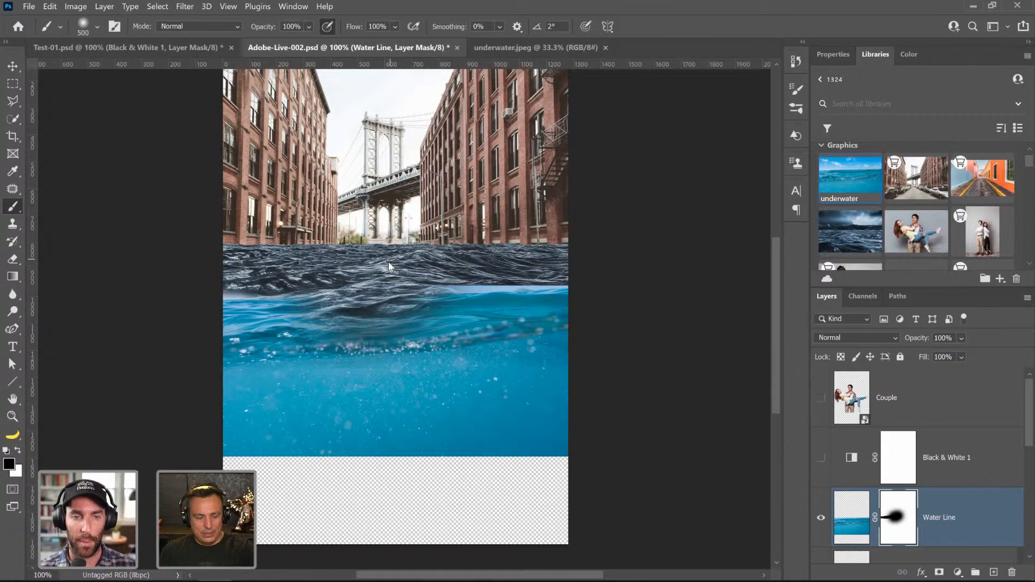
key("ctrl+z")
key("bracketleft")
key("bracketleft")
key("bracketleft")
key("bracketleft")
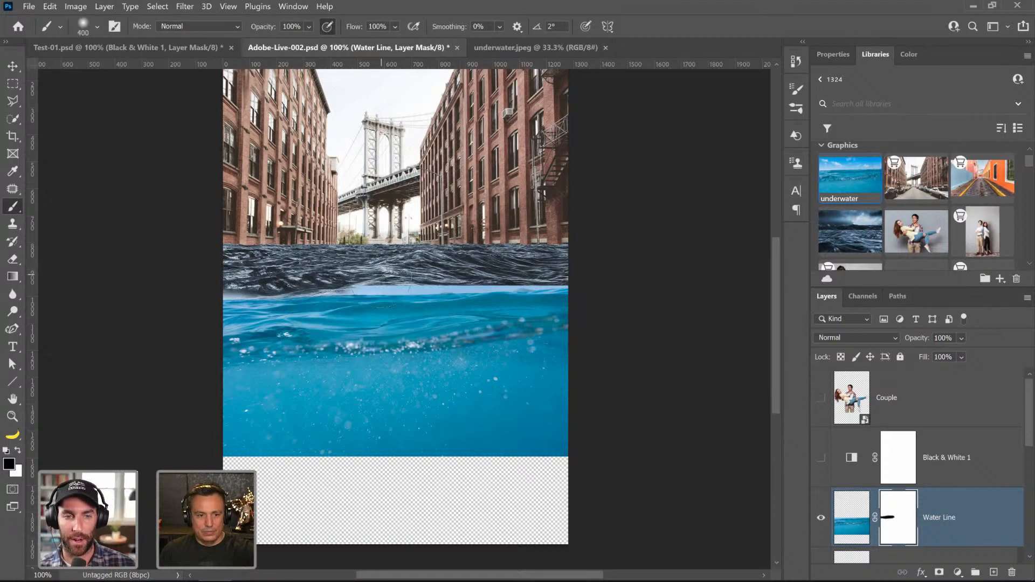
left_click(390, 270)
mouse_move(426, 291)
left_mouse_down()
mouse_move(356, 318)
mouse_move(289, 305)
mouse_move(237, 324)
mouse_move(431, 302)
mouse_move(526, 268)
mouse_move(534, 278)
mouse_move(526, 285)
mouse_move(531, 269)
mouse_move(392, 313)
mouse_move(270, 304)
left_mouse_up()
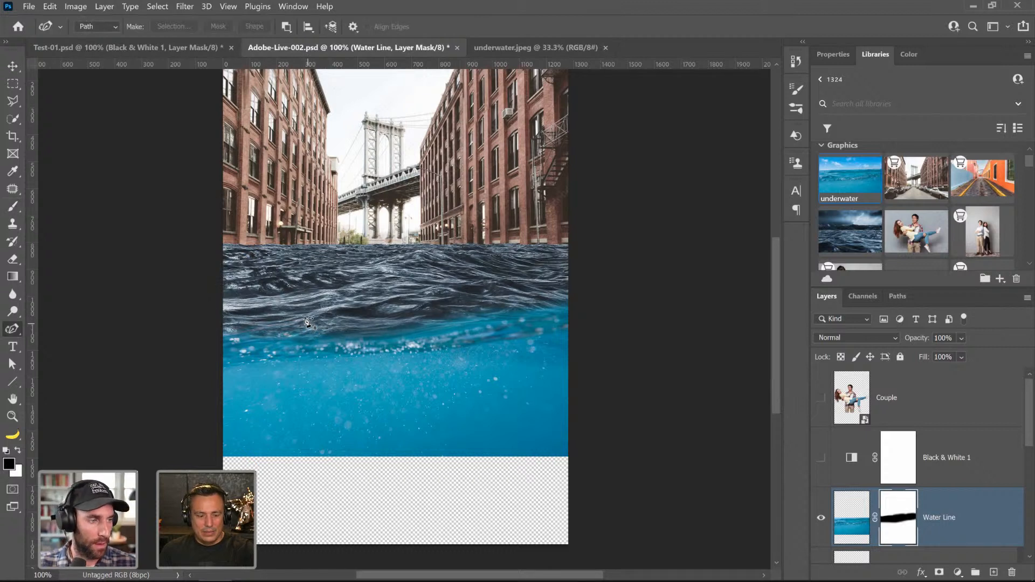
key("bracketleft")
key("bracketleft")
key("bracketleft")
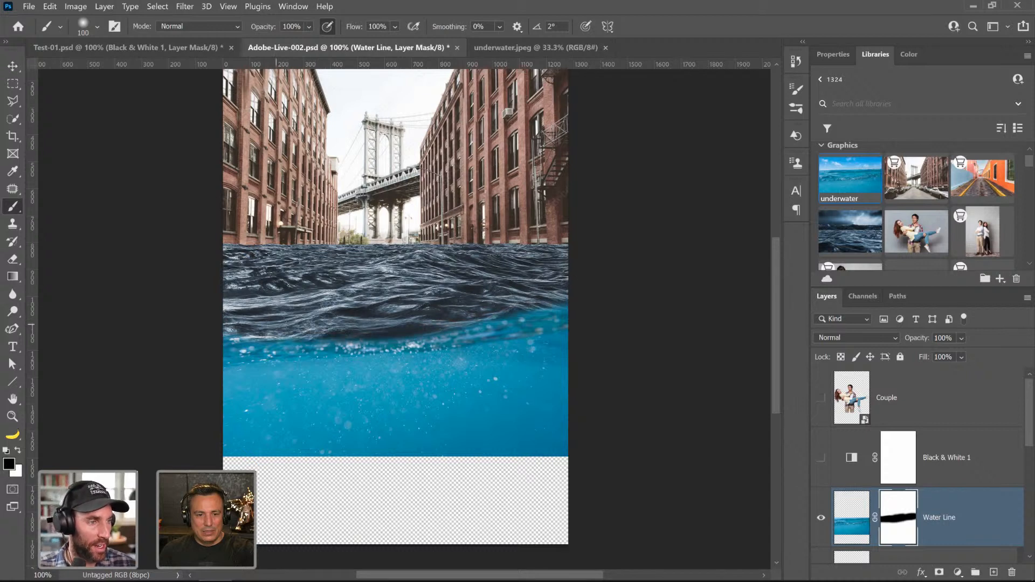
key("x")
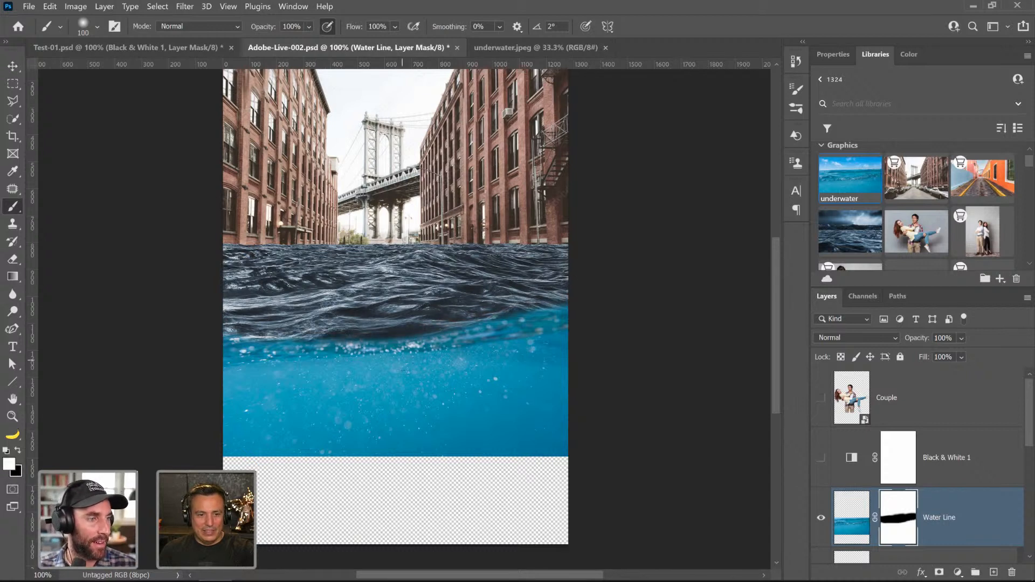
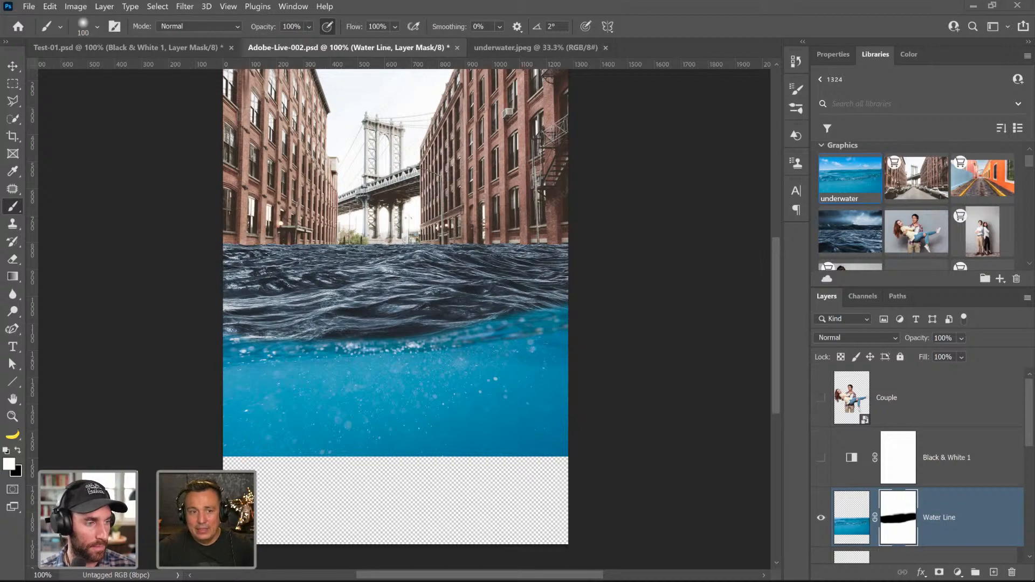
- Switch from Photoshop to the browser's Adobe Stock 'street buildings' free results
key("alt+Tab")
left_click(47, 71)
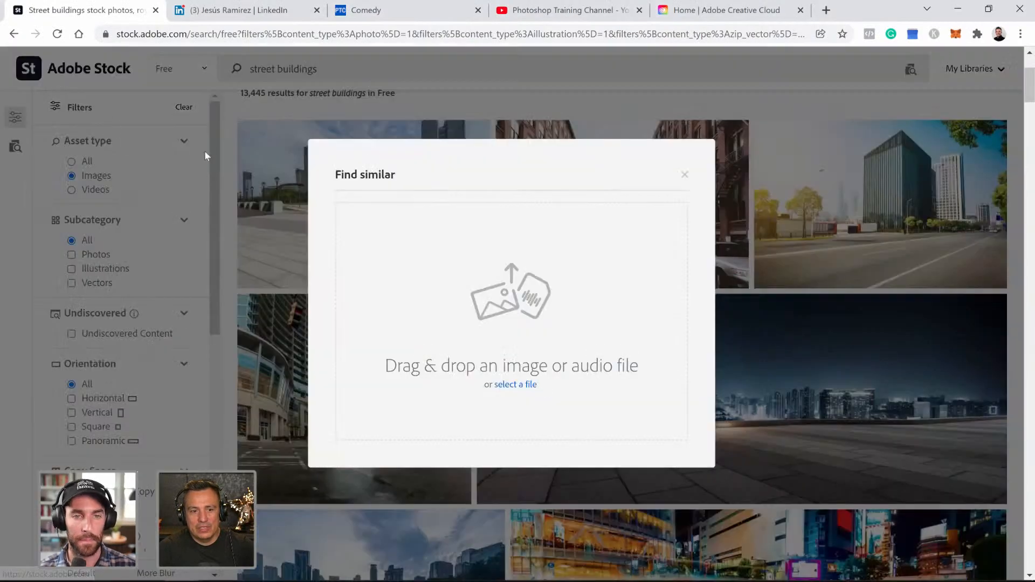
- From the Adobe Stock home page, search the free collection for 'Clouds'
left_click(97, 73)
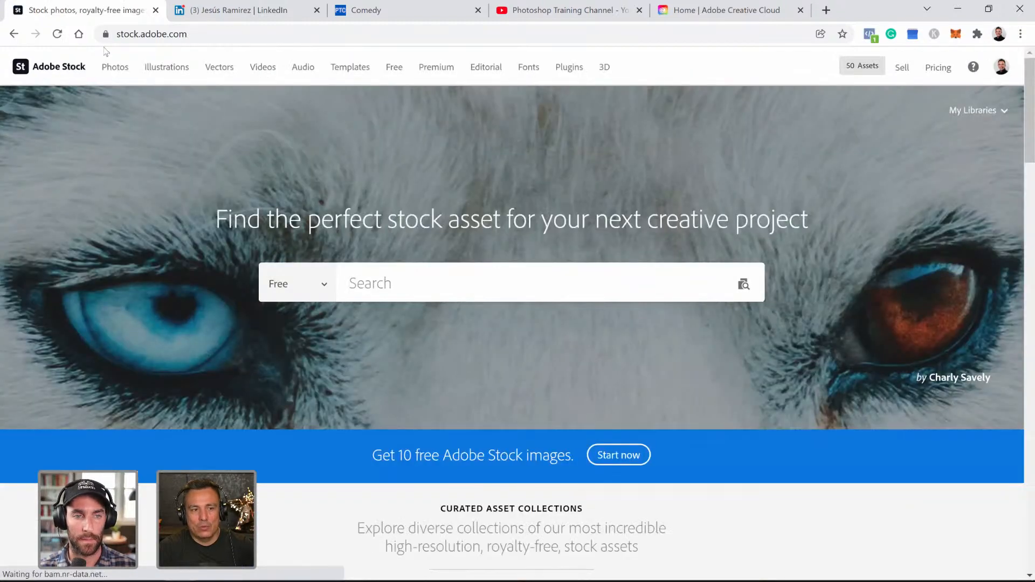
left_click(316, 289)
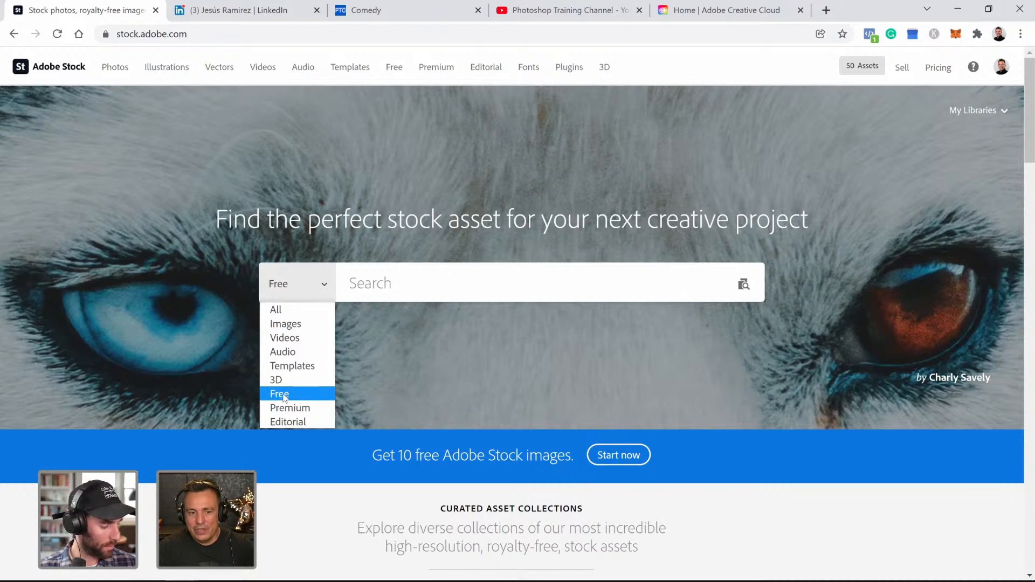
left_click(285, 395)
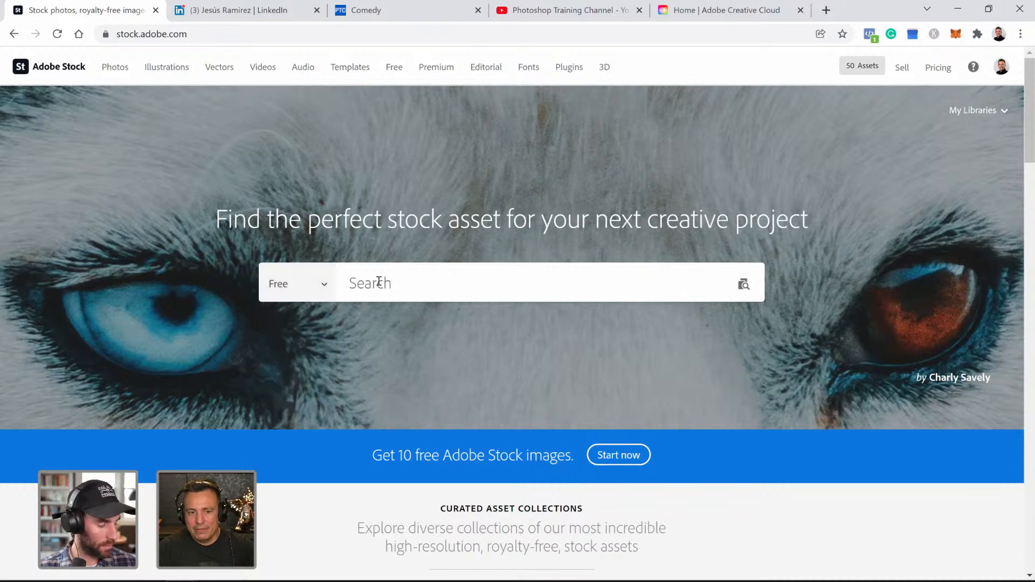
left_click(423, 287)
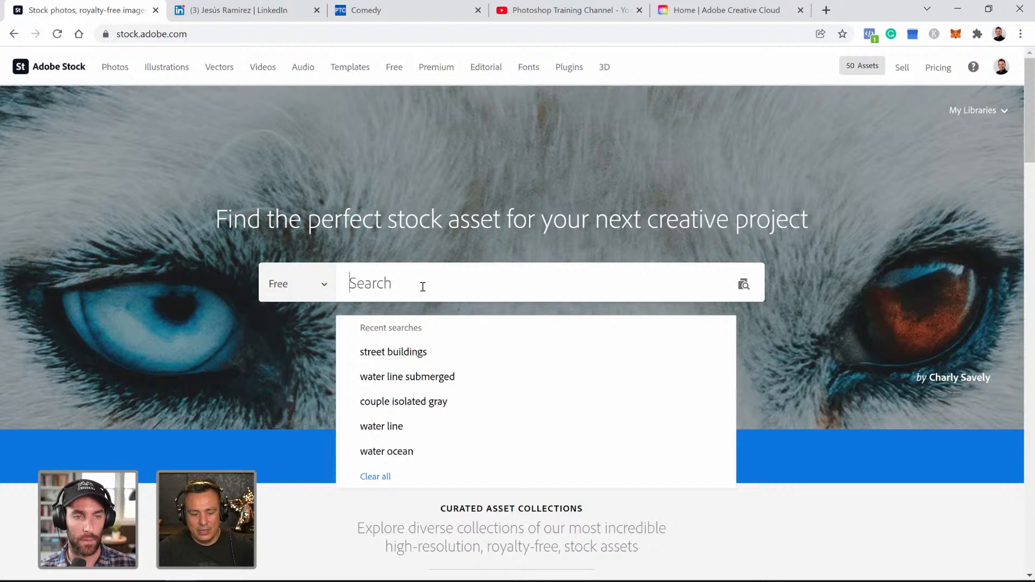
type("Clouds")
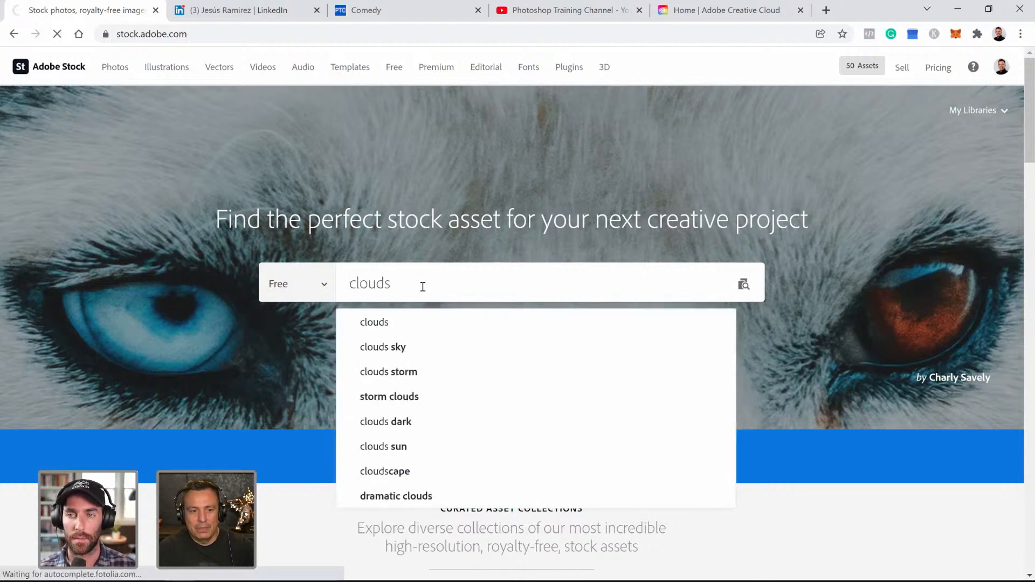
key("Return")
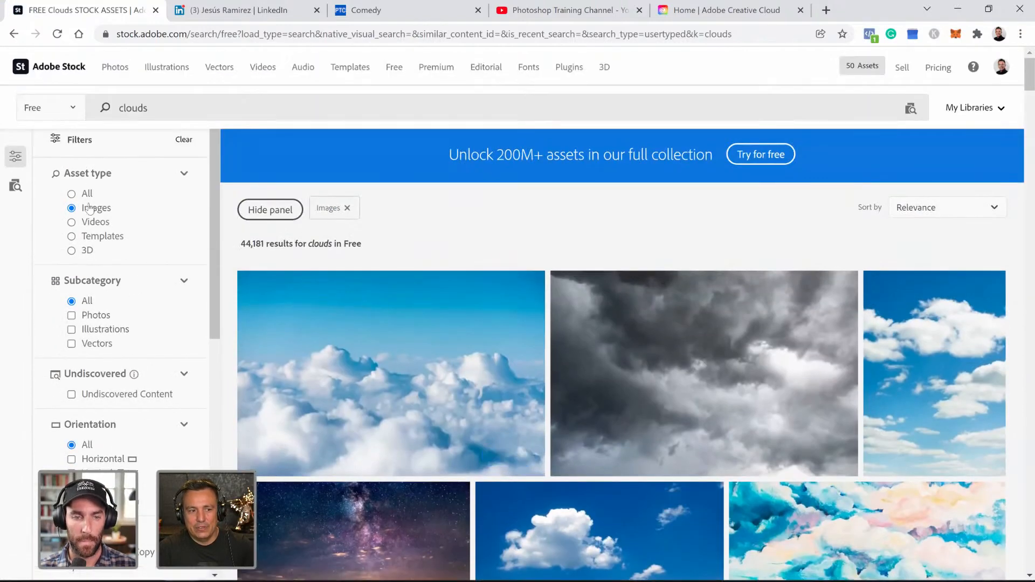
- Filter the clouds results to videos, browse the 325 clips, then minimize the browser
left_click(99, 226)
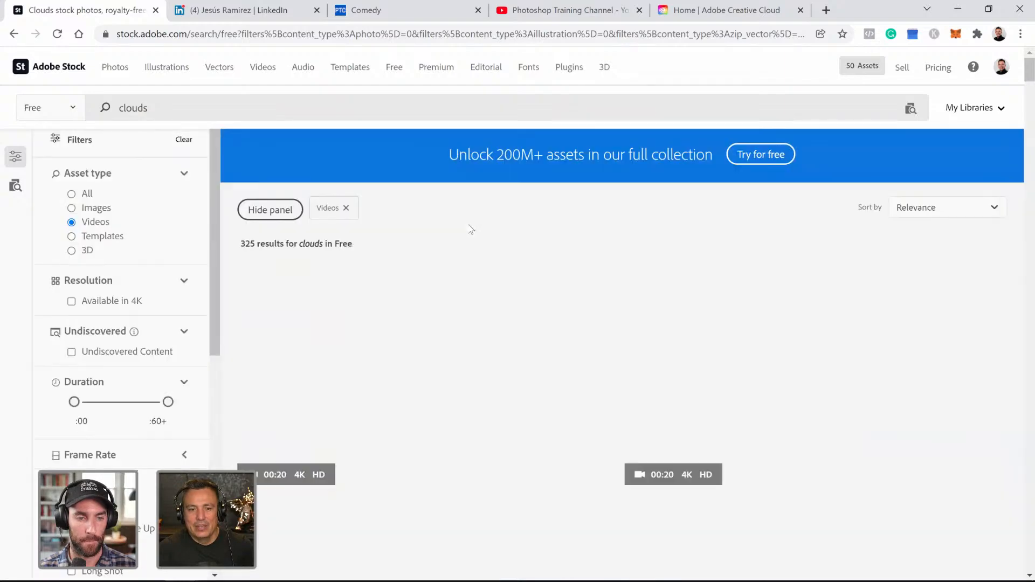
scroll(477, 354, "down", 3)
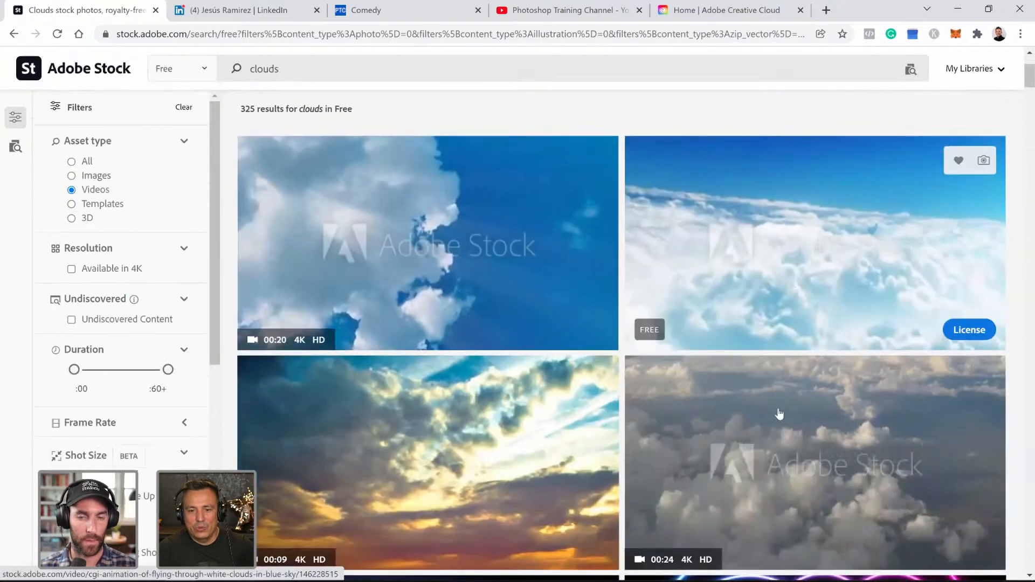
scroll(462, 268, "down", 3)
scroll(462, 268, "down", 2)
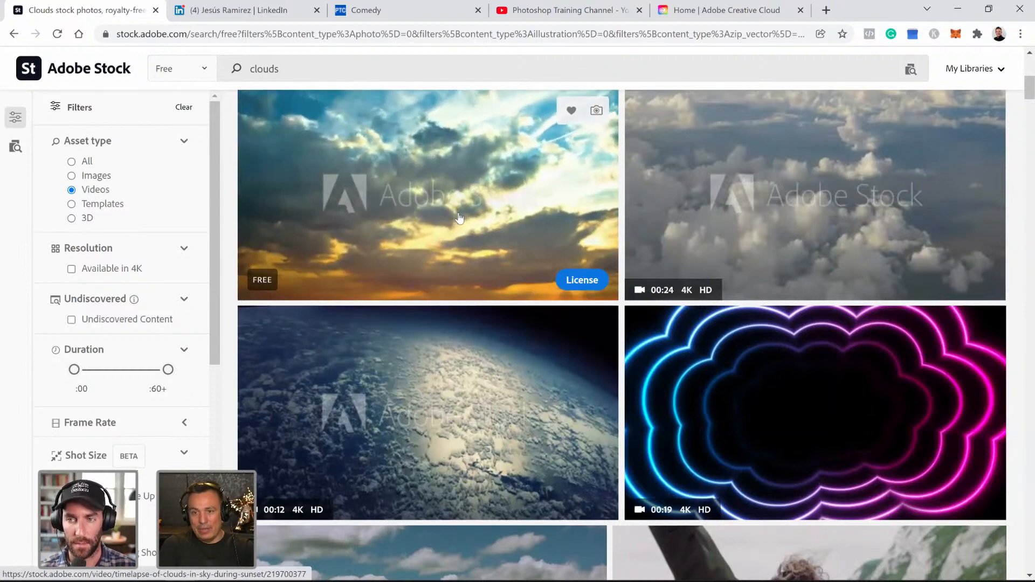
scroll(459, 217, "up", 7)
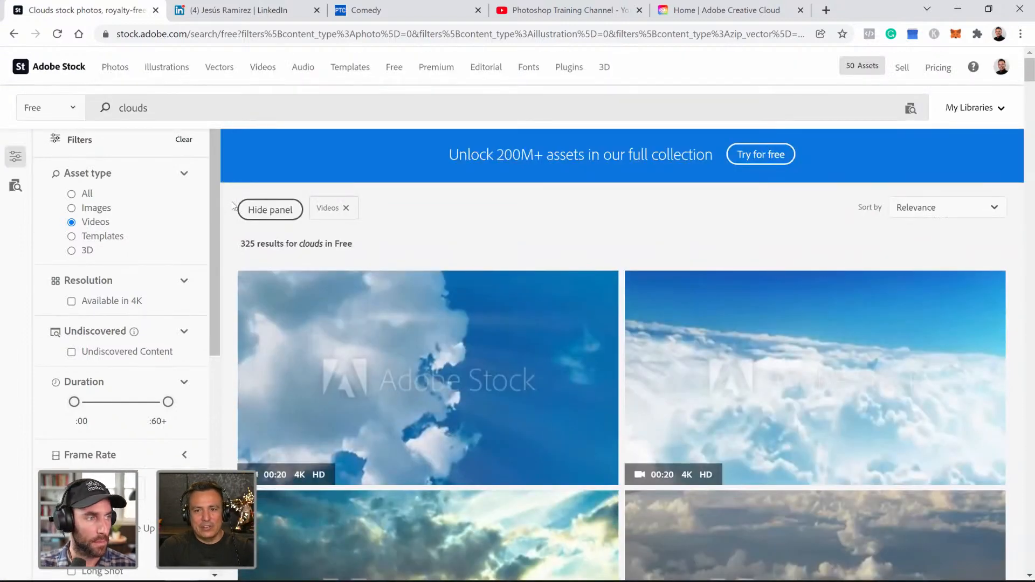
scroll(234, 206, "down", 1)
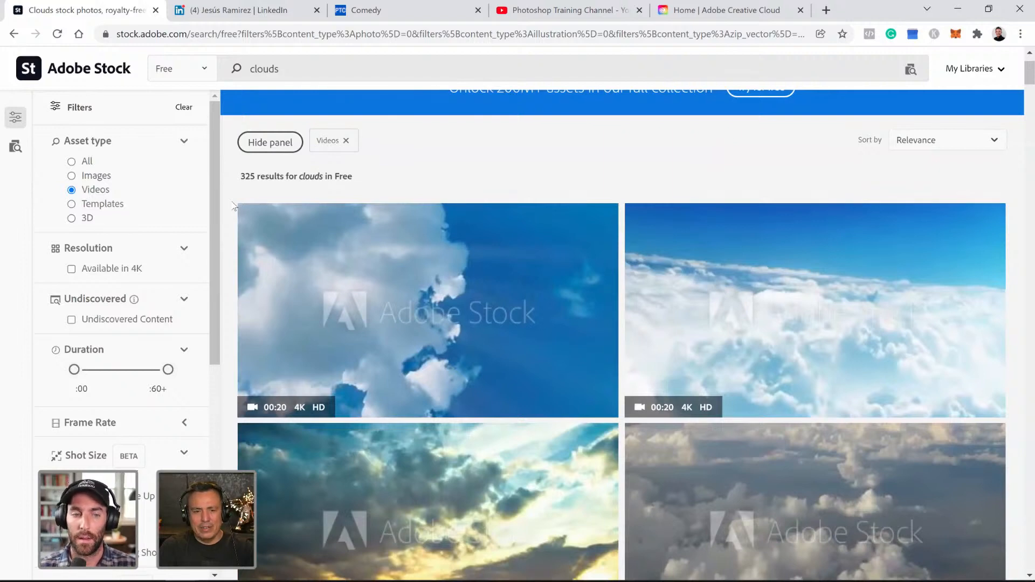
scroll(234, 207, "down", 7)
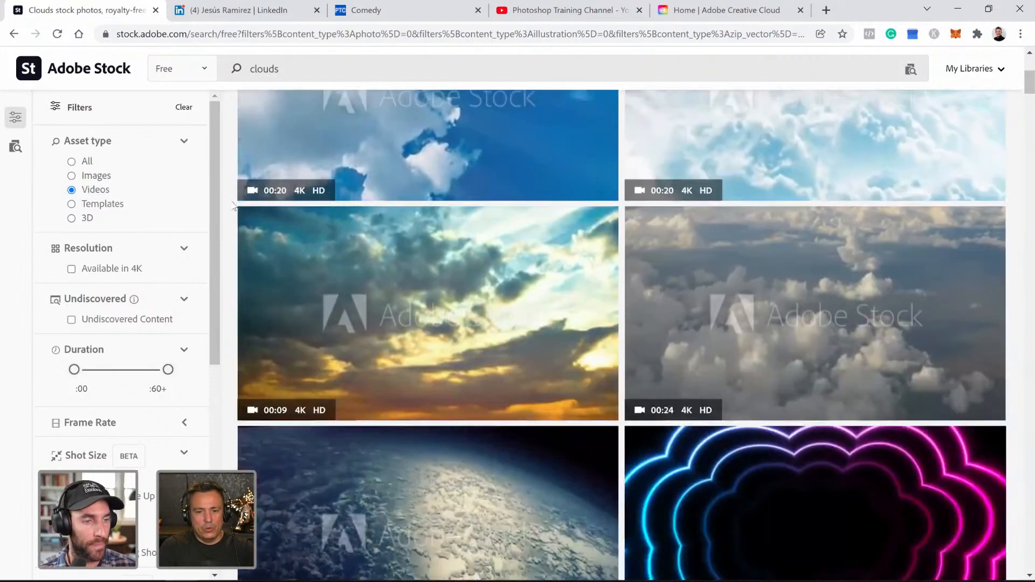
scroll(234, 207, "up", 5)
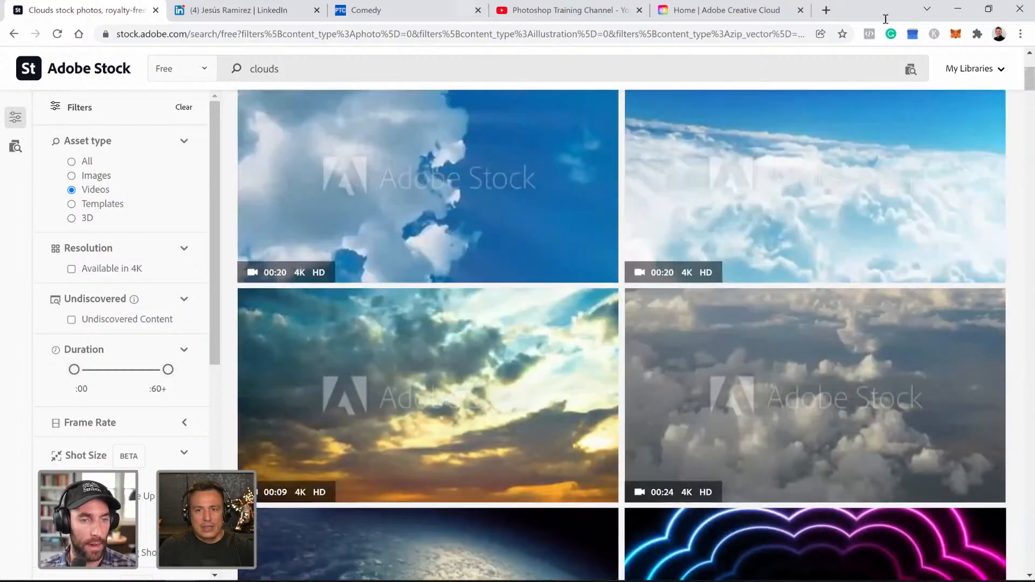
left_click(957, 10)
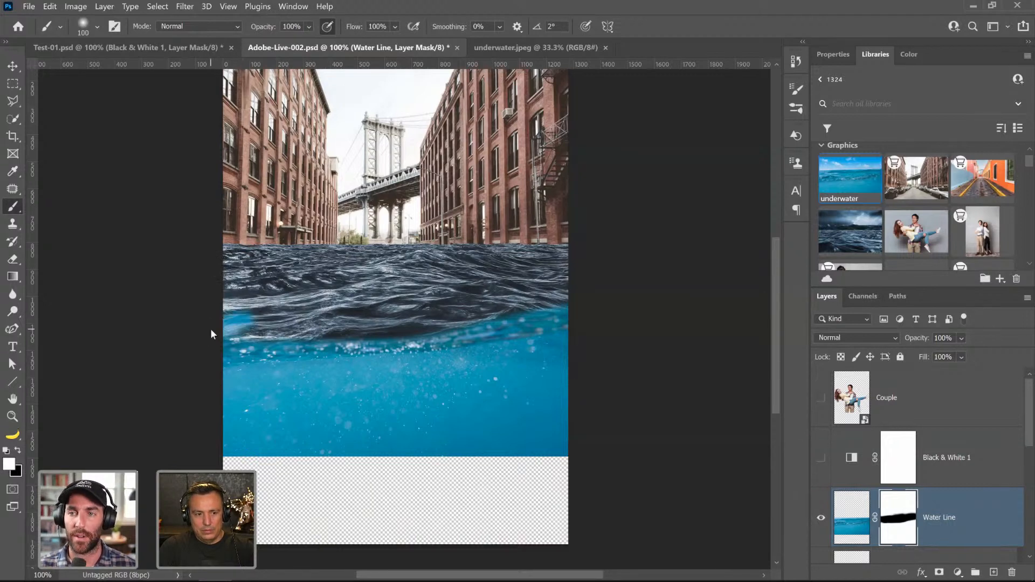
- Make black the foreground colour and save Adobe-Live-002.psd
key("x")
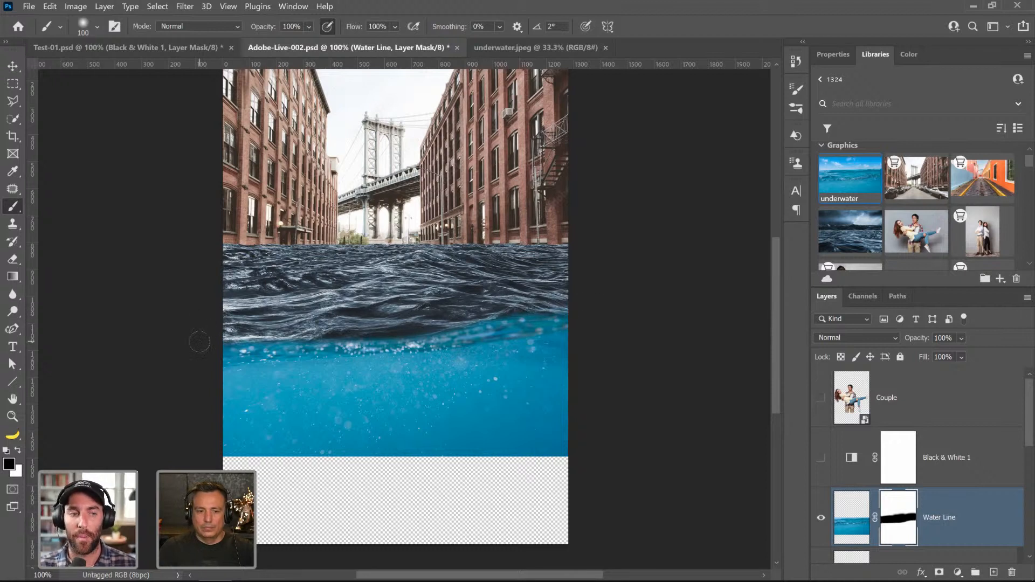
key("ctrl+s")
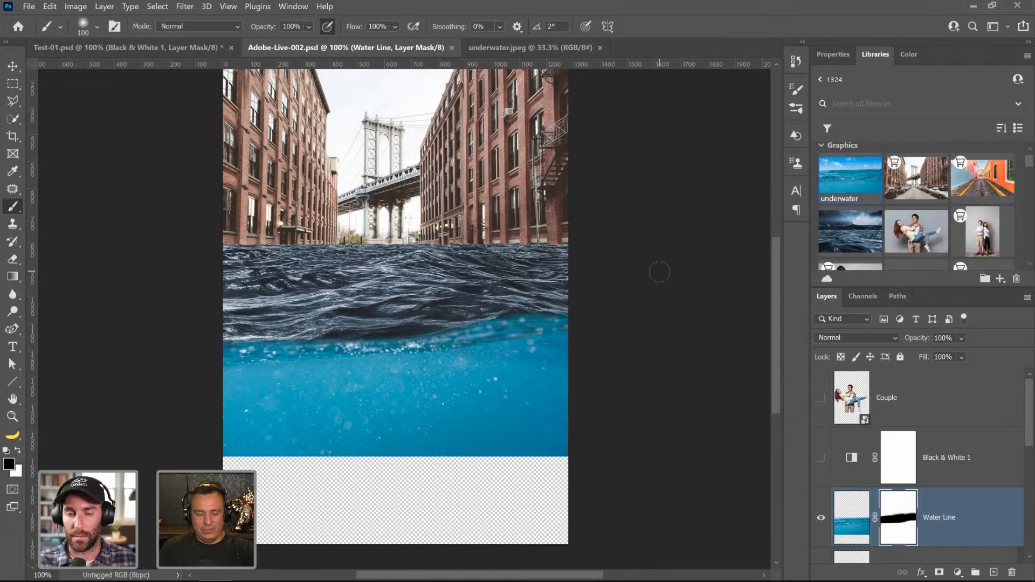
- Toggle Water Line's visibility to compare, then target its image pixels with white as painting colour
scroll(415, 210, "up", 1)
key("v")
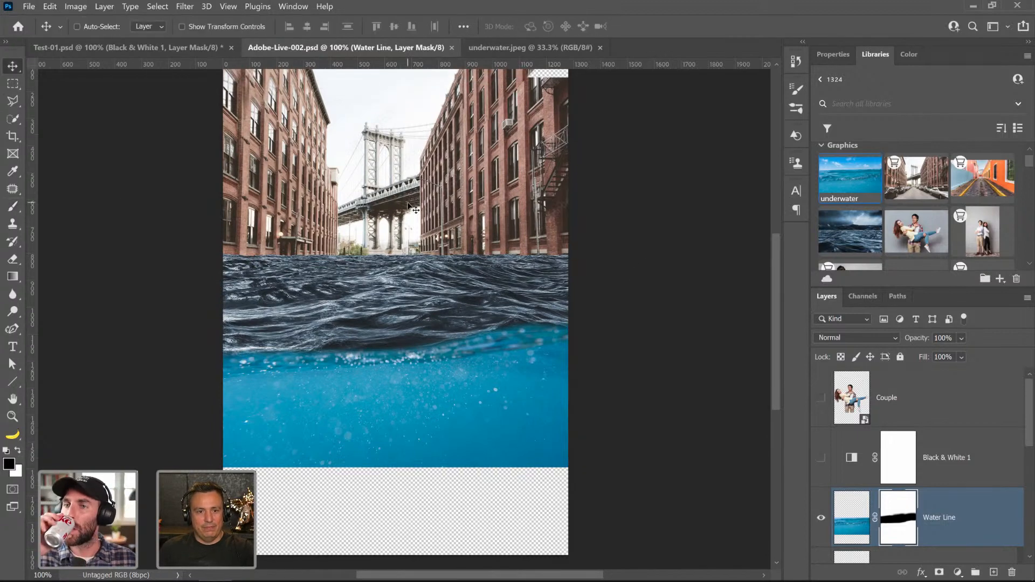
scroll(413, 222, "up", 1)
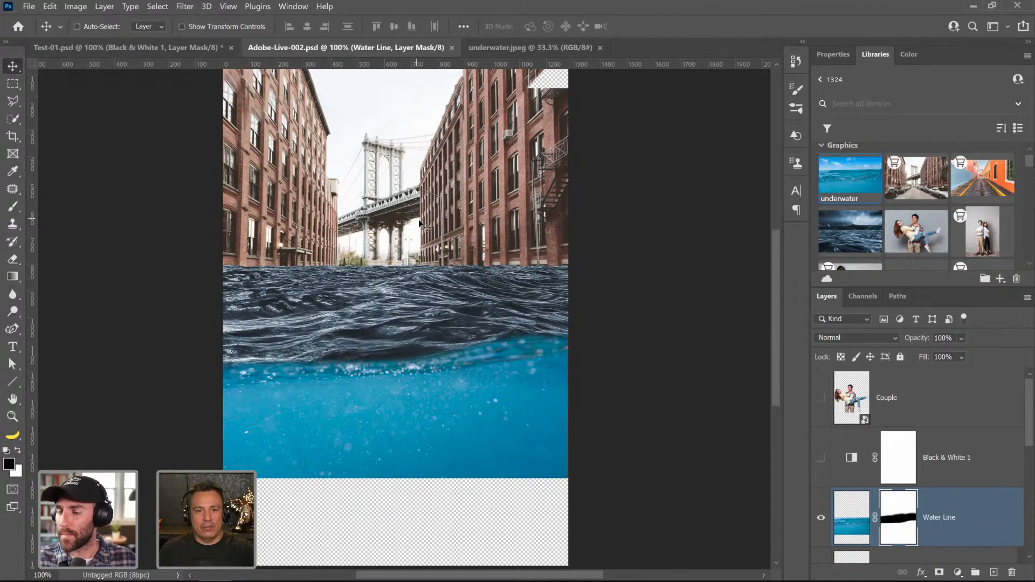
scroll(419, 221, "down", 2)
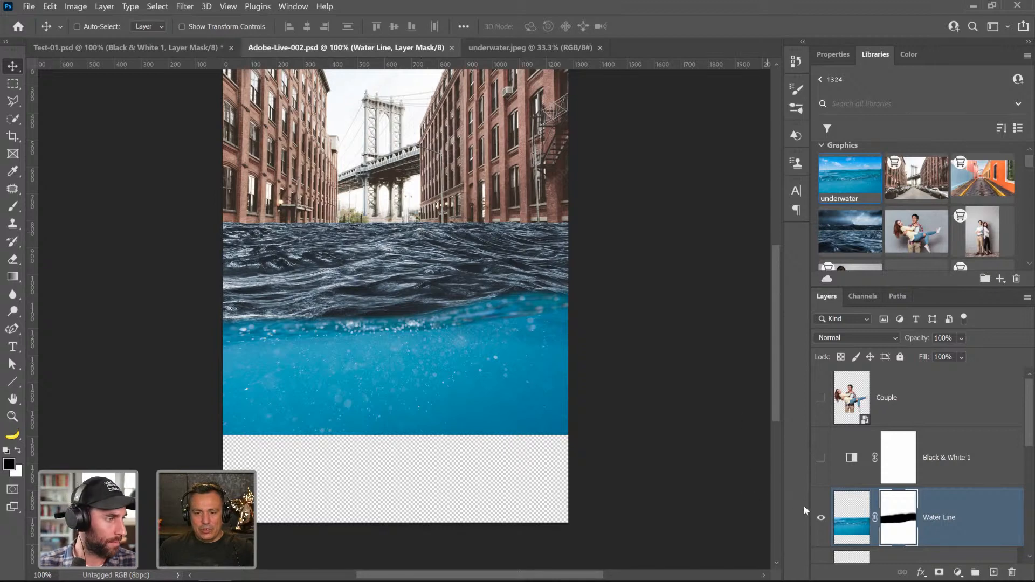
left_click(822, 519)
left_click(822, 521)
left_click(822, 522)
left_click(822, 522)
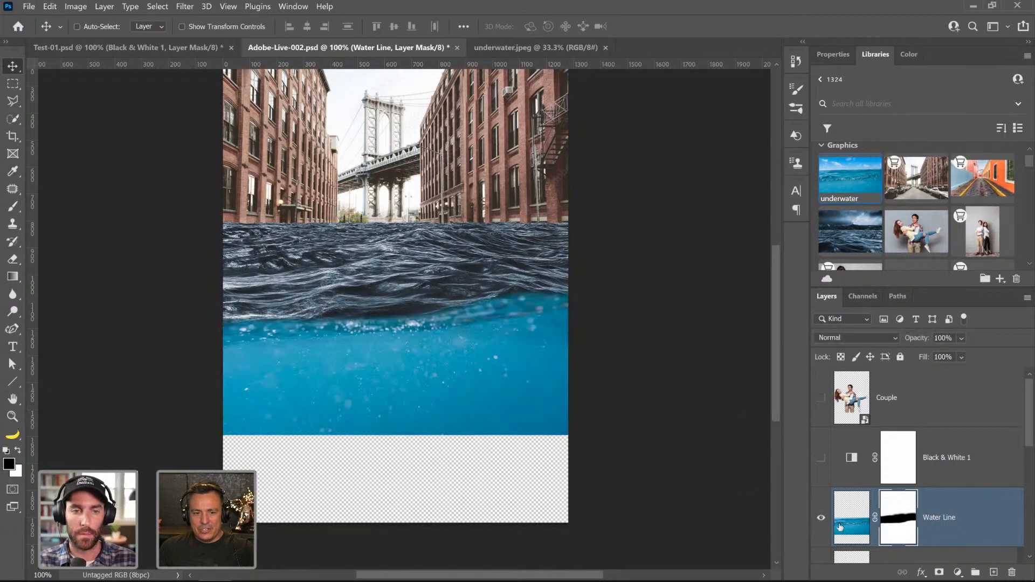
key("x")
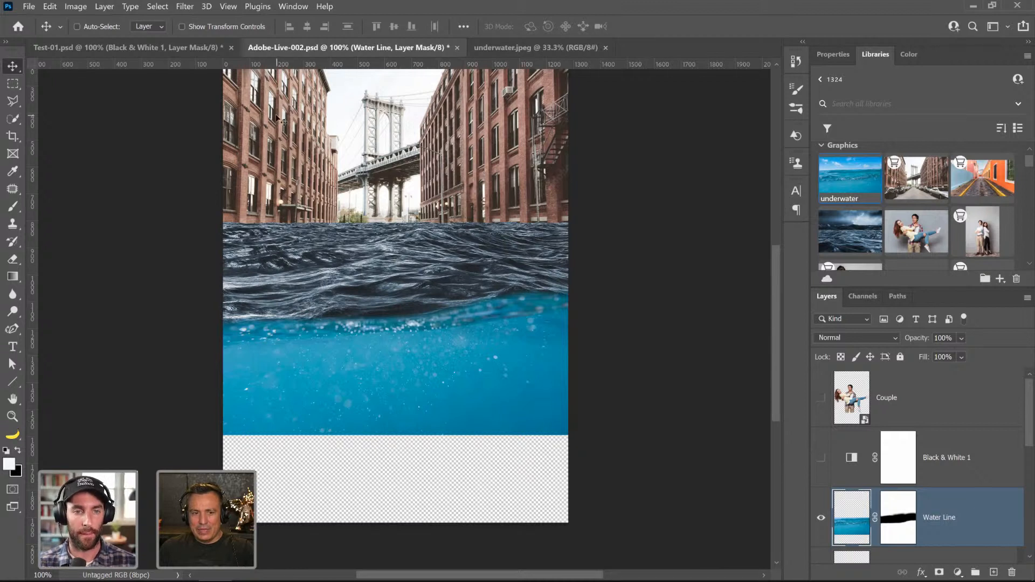
key("ctrl+2")
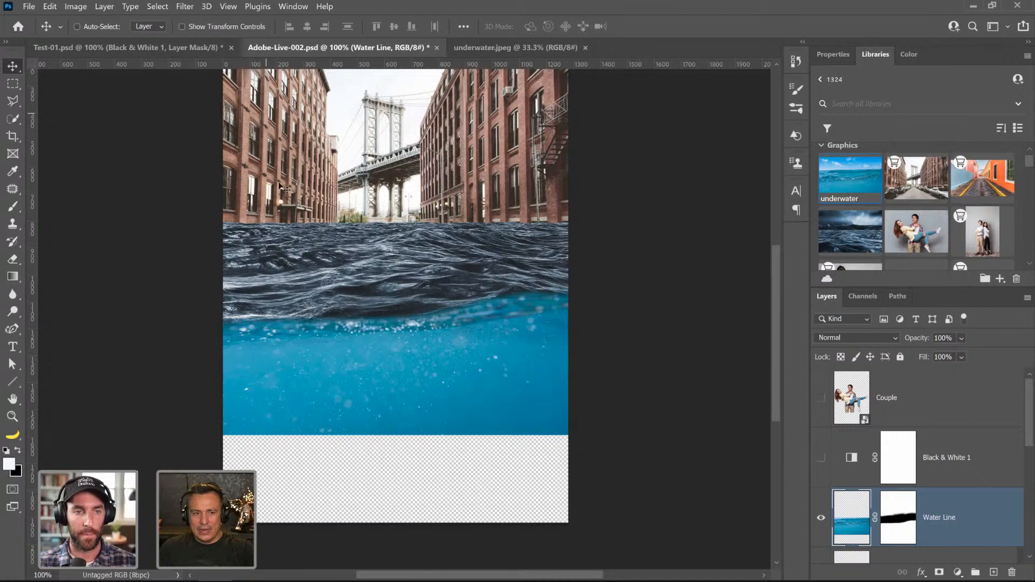
- Clip a Hue/Saturation adjustment to Water Line with Hue +11, Saturation -67, Lightness -19
left_click(958, 573)
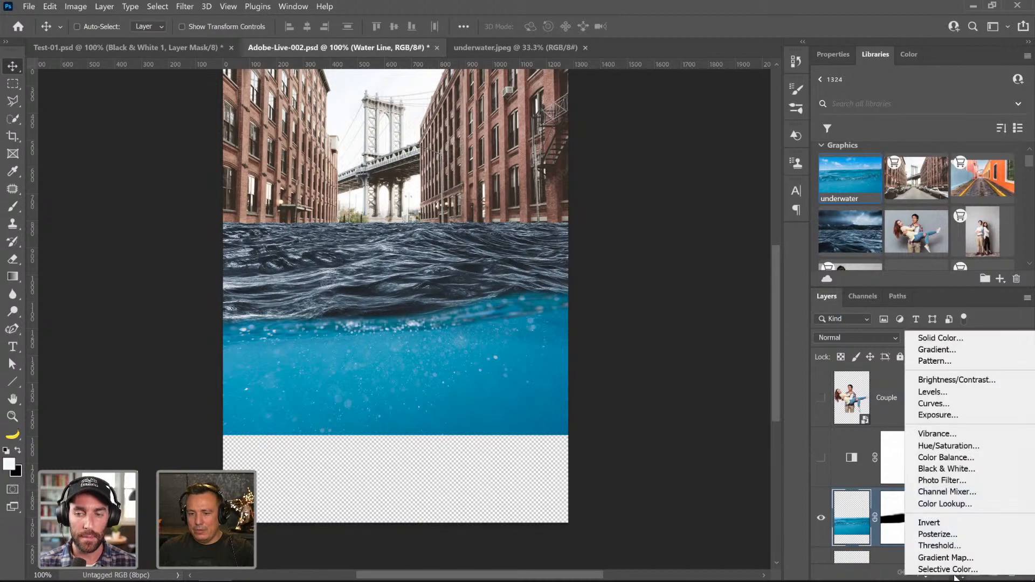
left_click(951, 446)
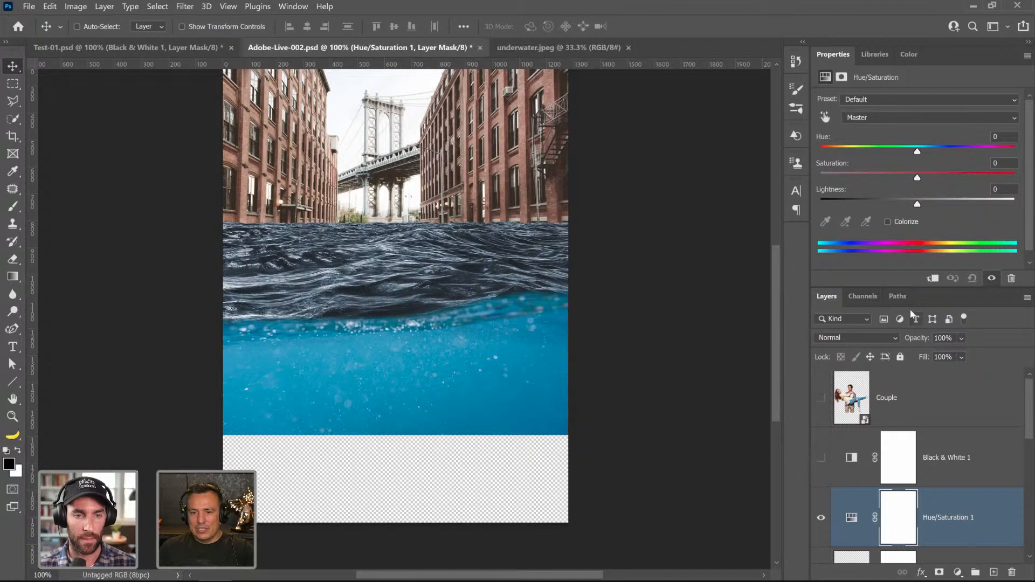
left_click(933, 278)
left_click_drag(903, 173, 852, 172)
left_click_drag(918, 154, 929, 156)
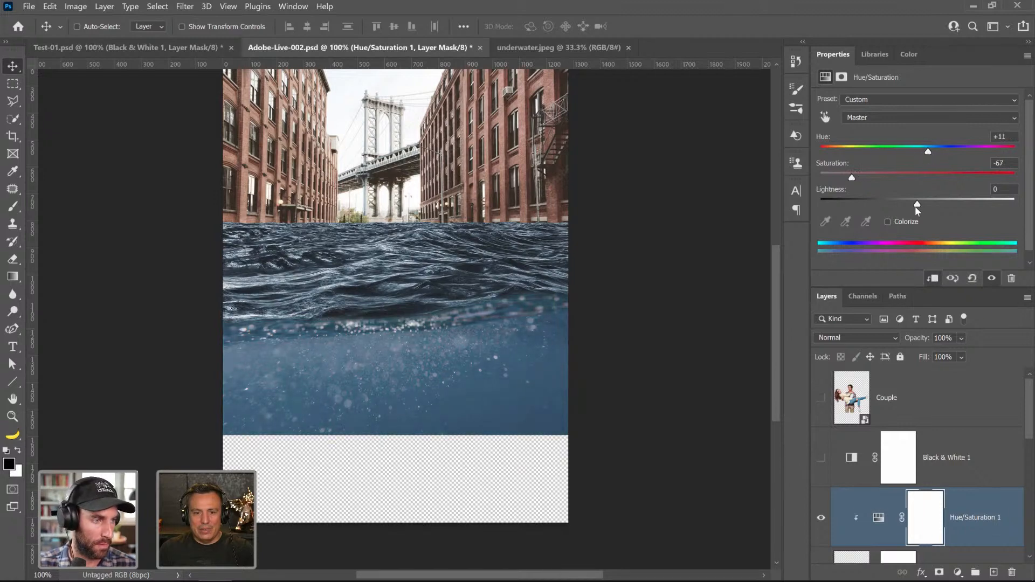
left_click_drag(915, 205, 901, 246)
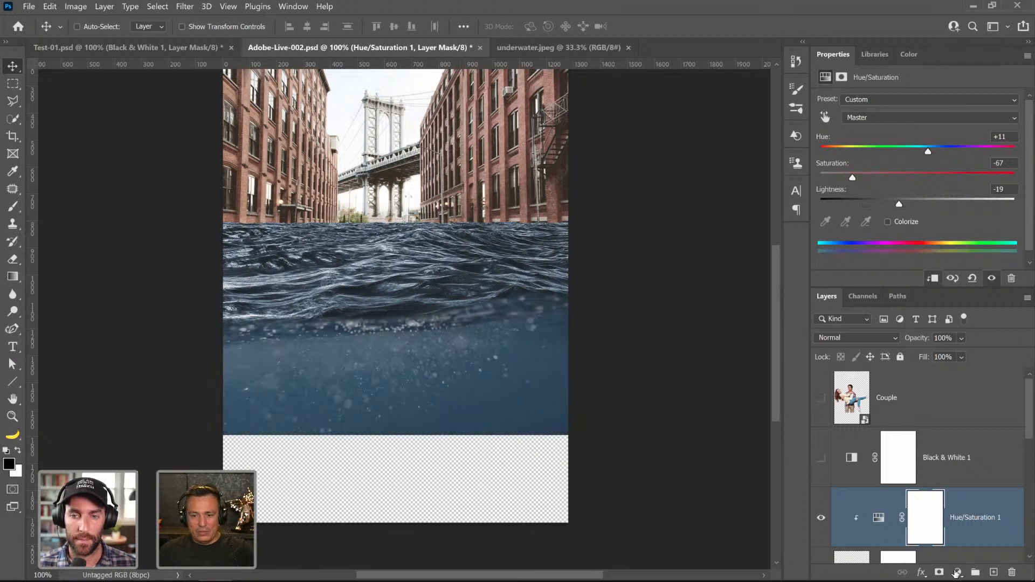
left_click(957, 573)
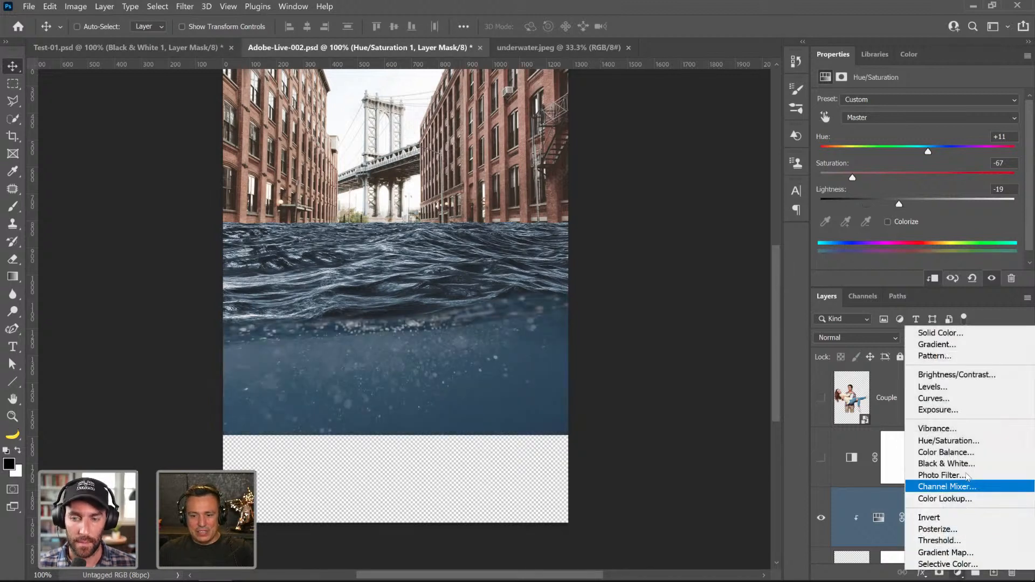
- Add a clipped Levels adjustment with input levels 8, 0.70 and 213
left_click(938, 386)
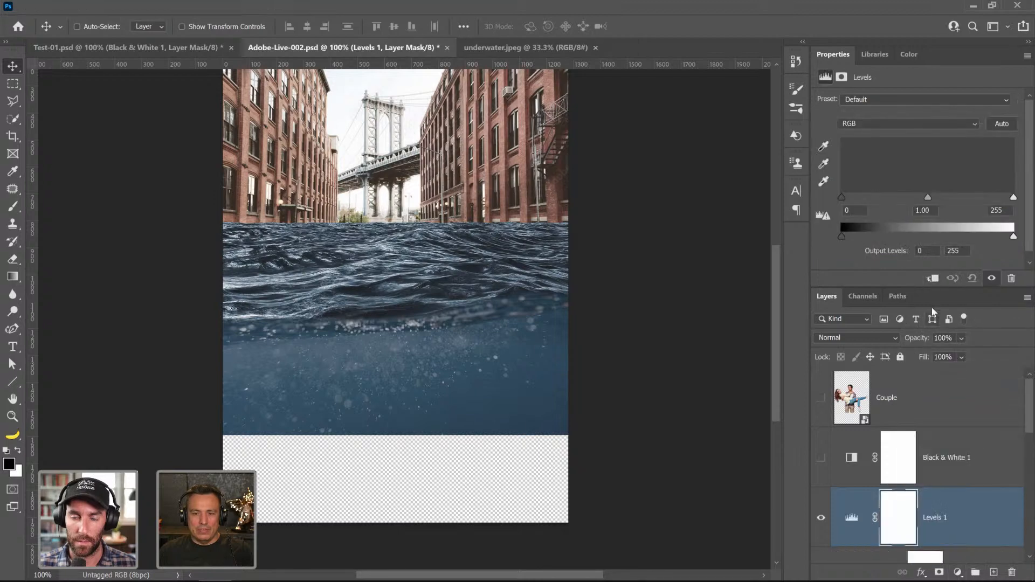
left_click(932, 280)
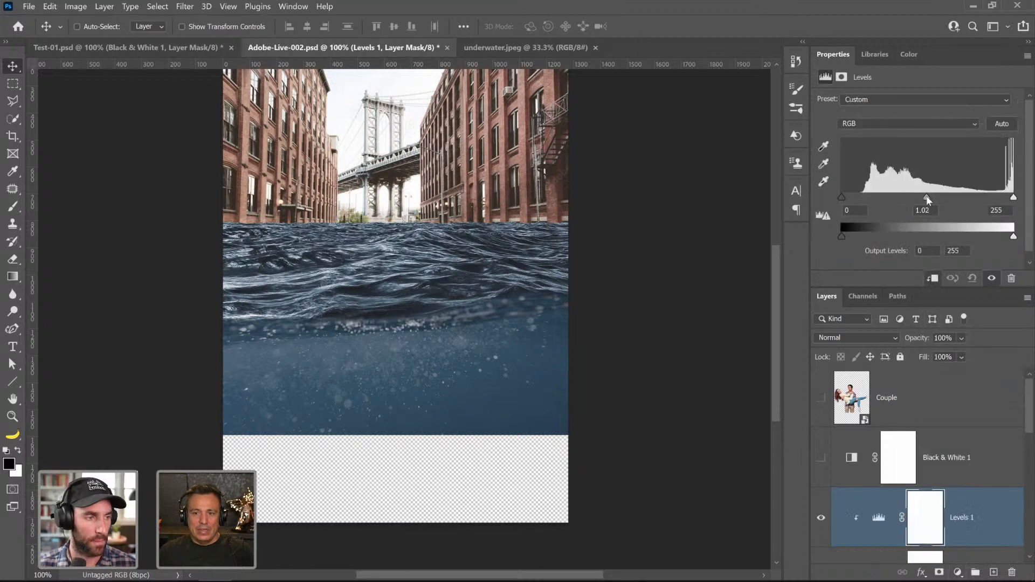
left_click_drag(928, 200, 947, 199)
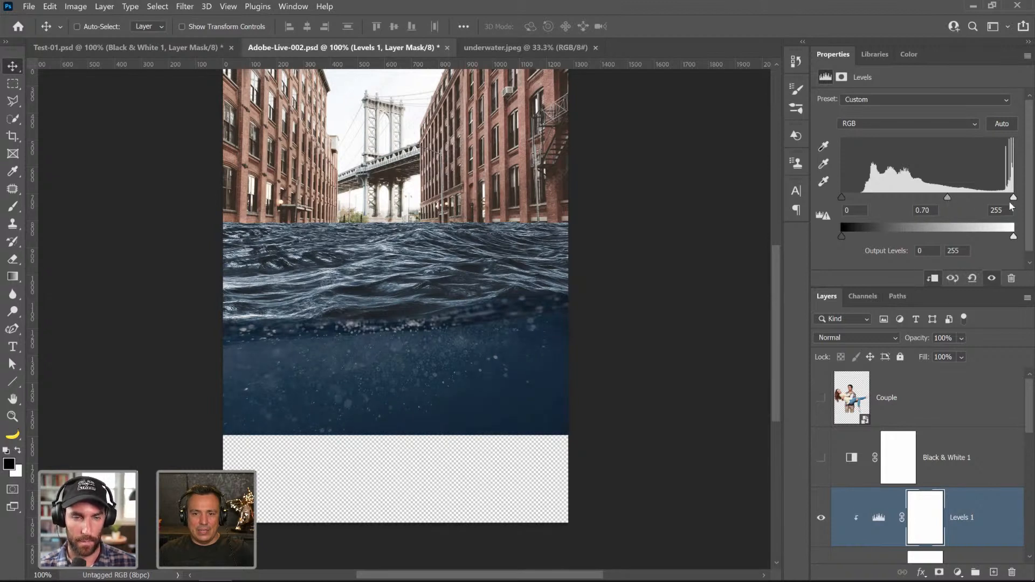
left_click_drag(1014, 199, 986, 202)
left_click_drag(843, 196, 847, 199)
scroll(507, 348, "down", 3)
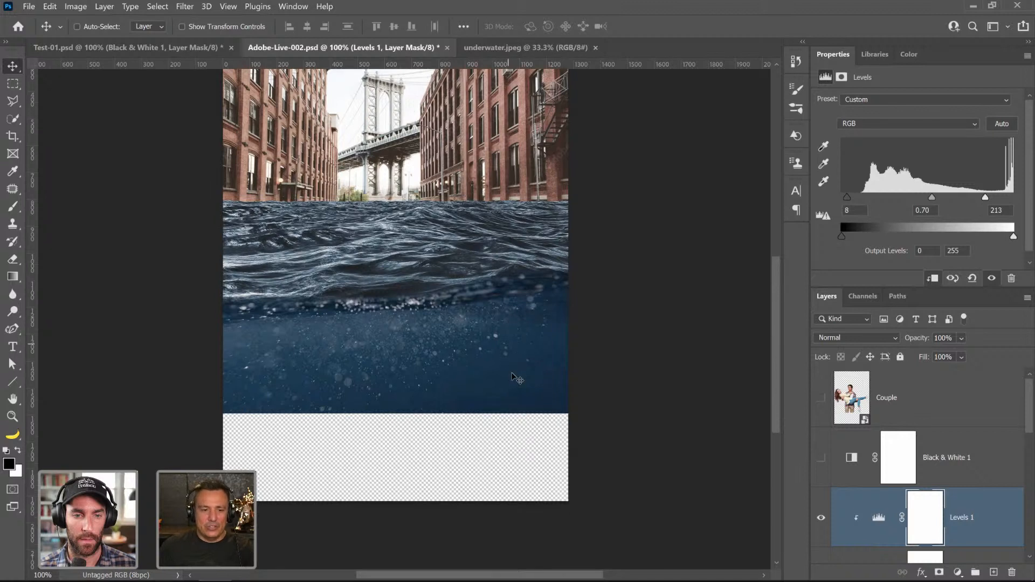
scroll(899, 484, "down", 5)
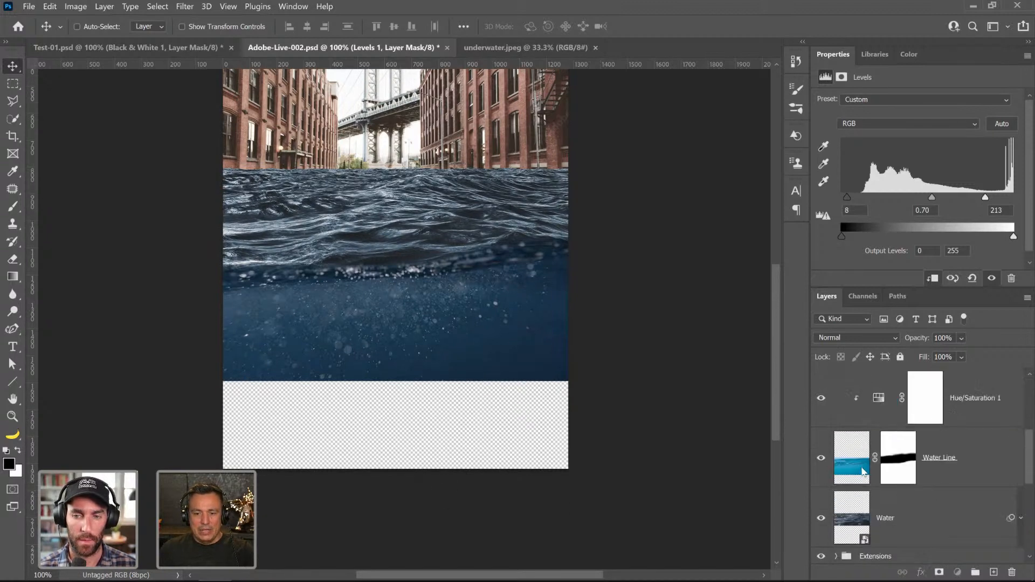
- On the Water Line layer, marquee-select the transparent strip along the canvas bottom
left_click(863, 472)
left_click(19, 82)
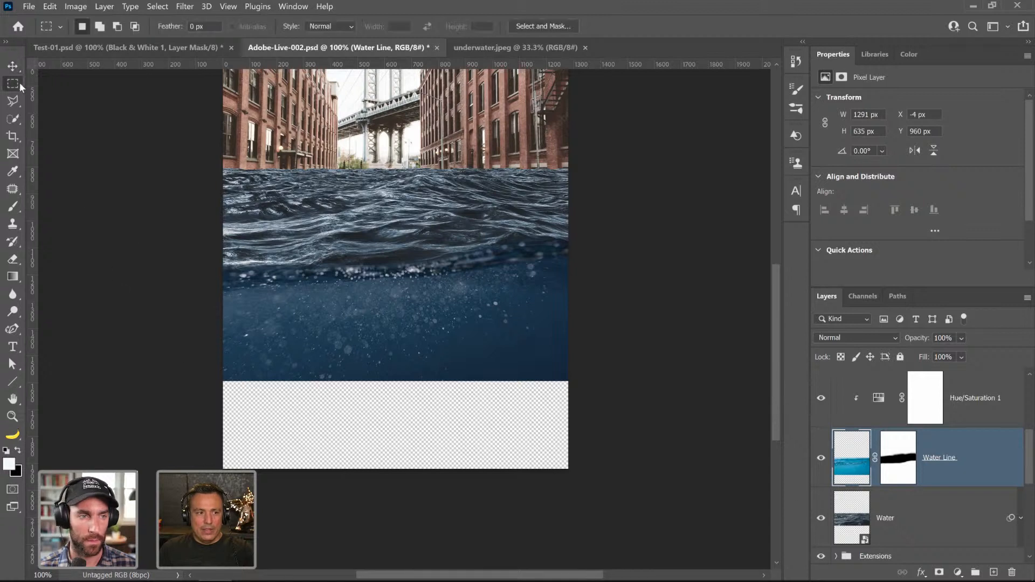
left_click(65, 82)
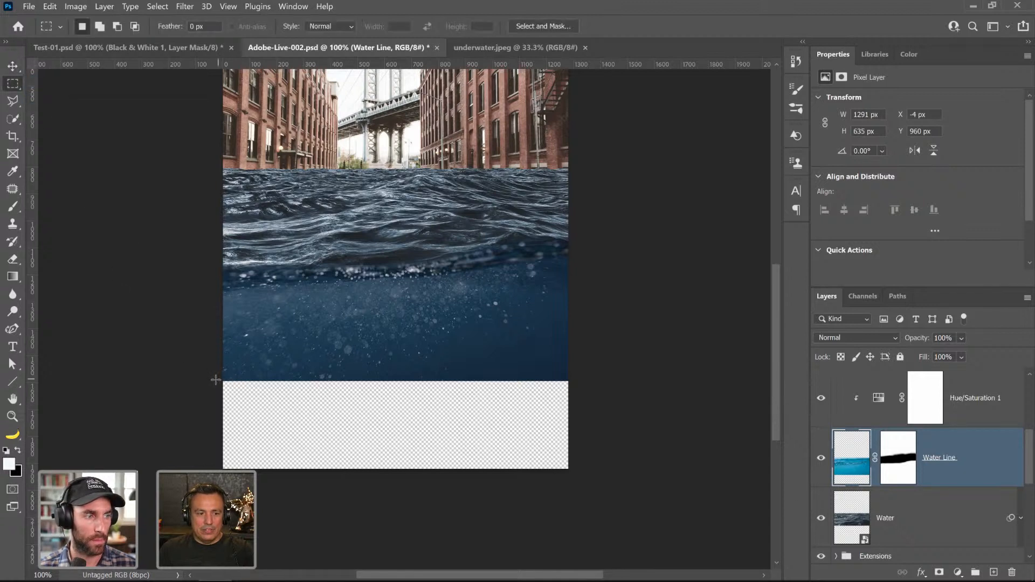
left_click_drag(222, 379, 591, 494)
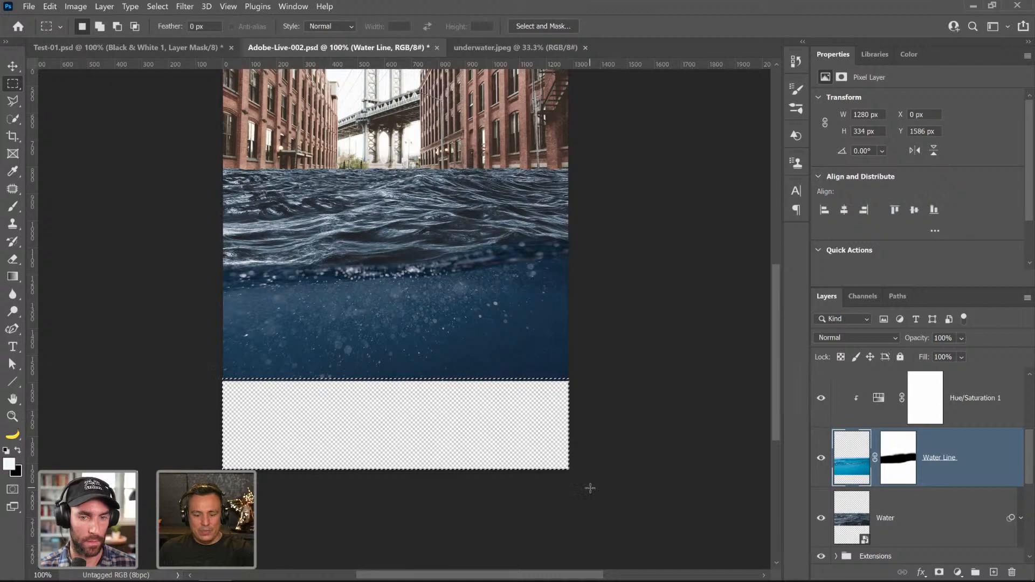
- Set the selection feather to 0 px
left_click(48, 7)
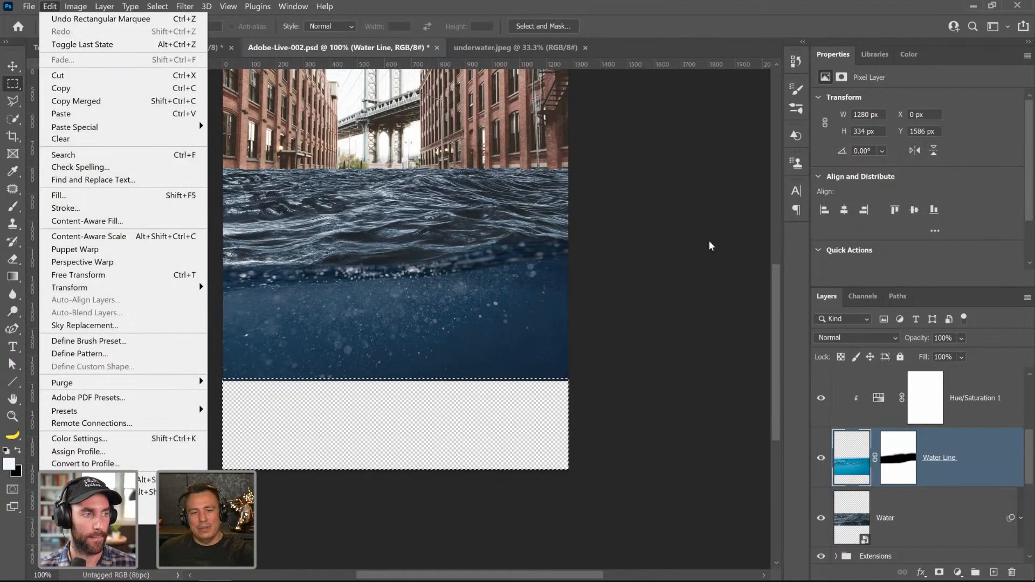
left_click(798, 271)
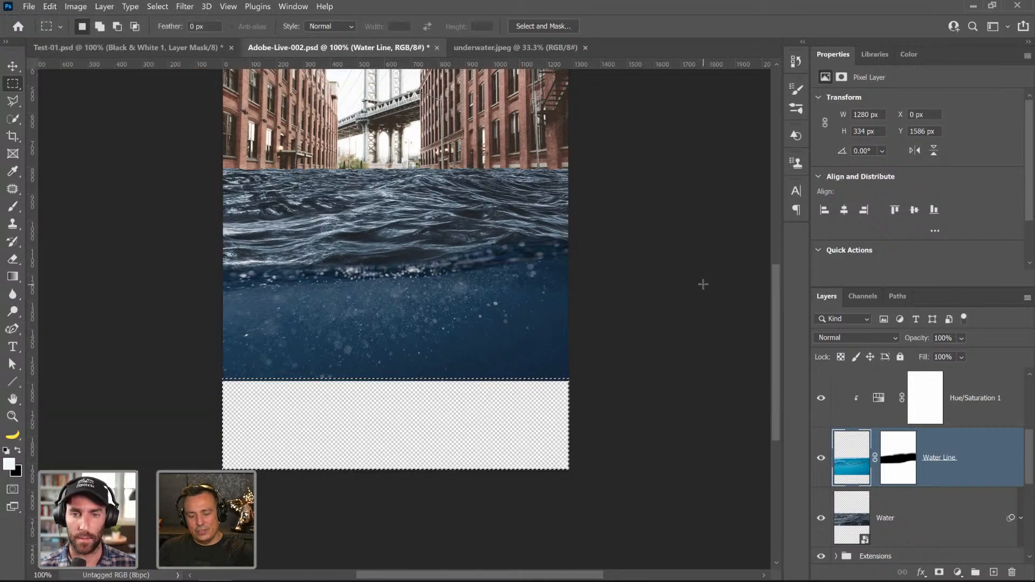
key("shift+Return")
key("shift+BackSpace")
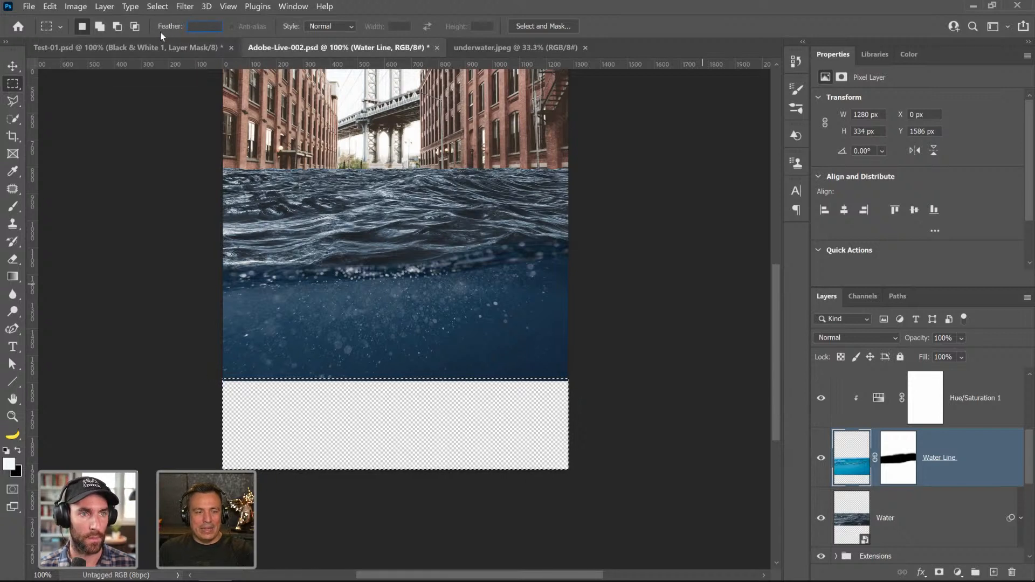
type("0")
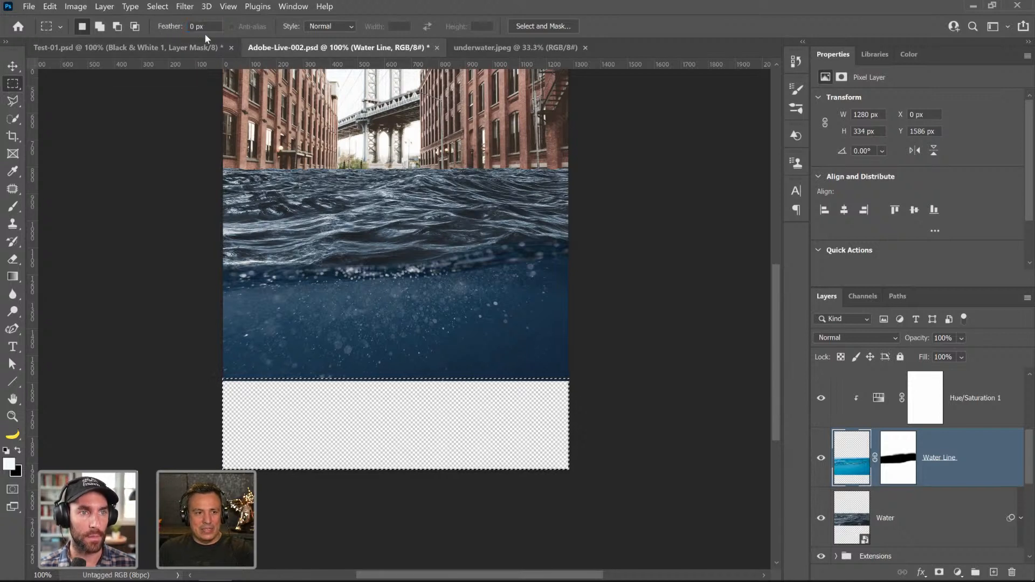
key("Return")
- Content-Aware fill the strip, inspect it, then reselect it and delete the fill
key("shift+BackSpace")
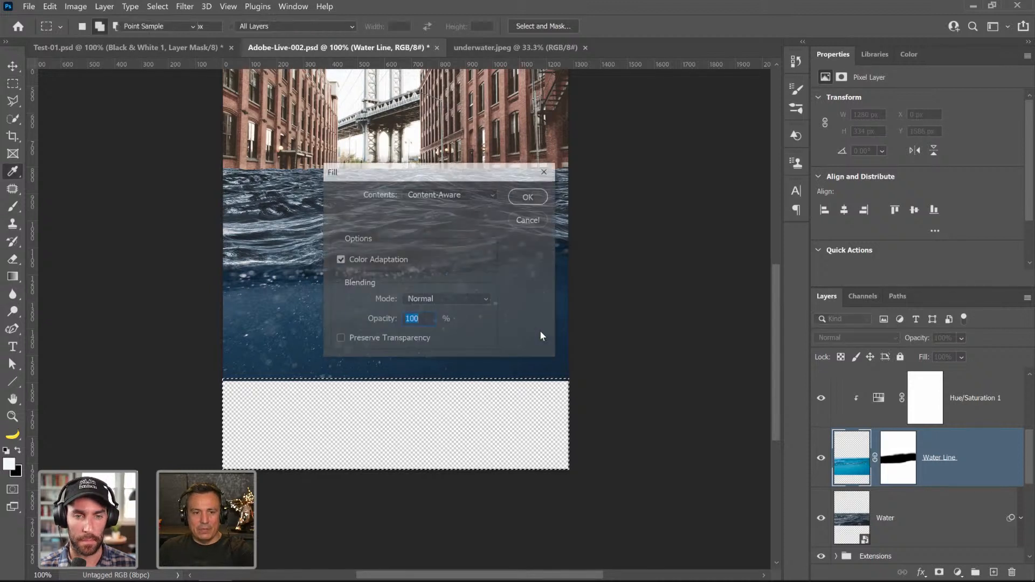
left_click(449, 194)
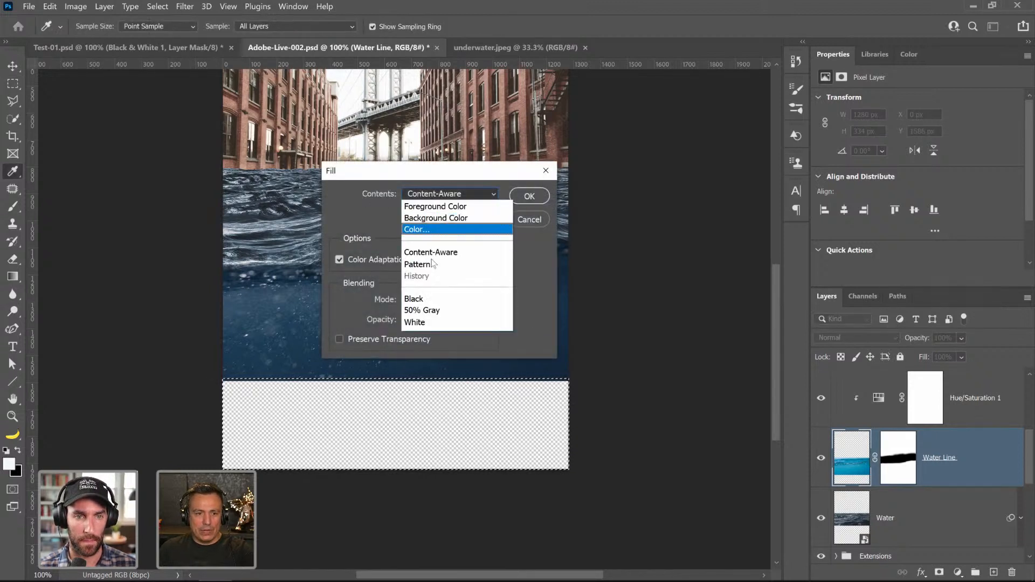
left_click(432, 254)
left_click(519, 195)
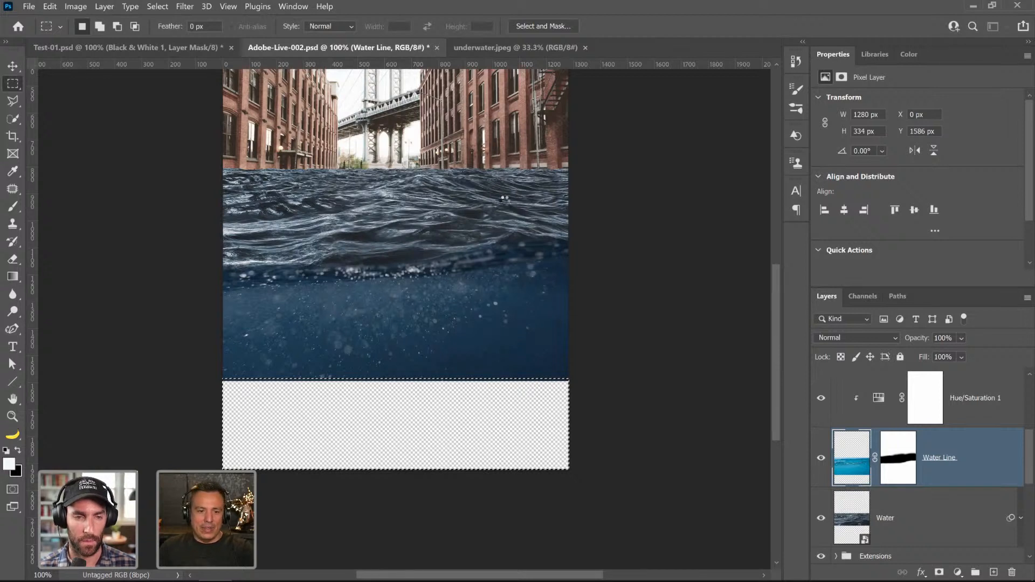
key("ctrl+d")
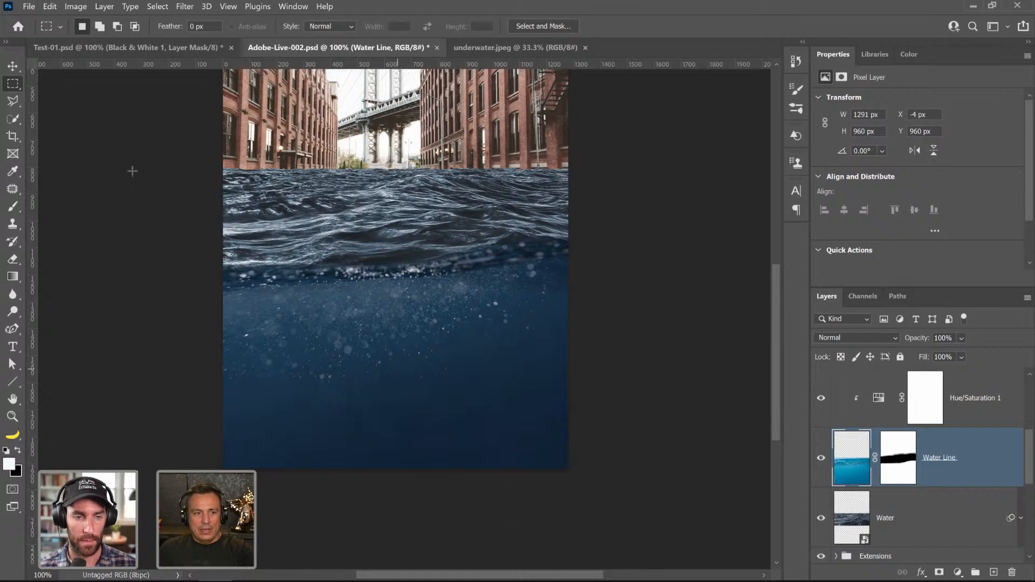
key("ctrl+shift+d")
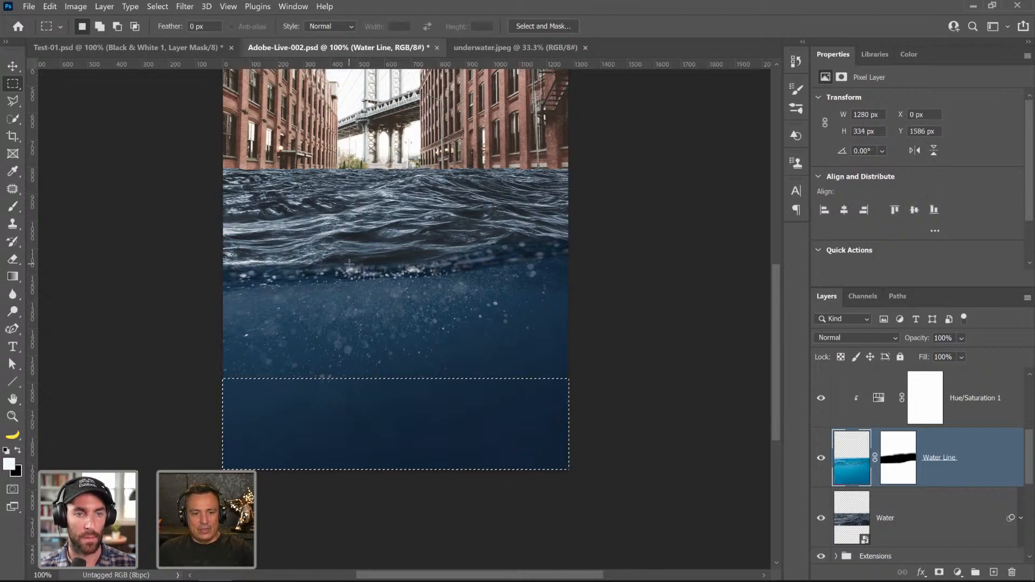
key("Delete")
- Fill the bottom strip through Edit > Content-Aware Fill with its default settings
left_click(50, 7)
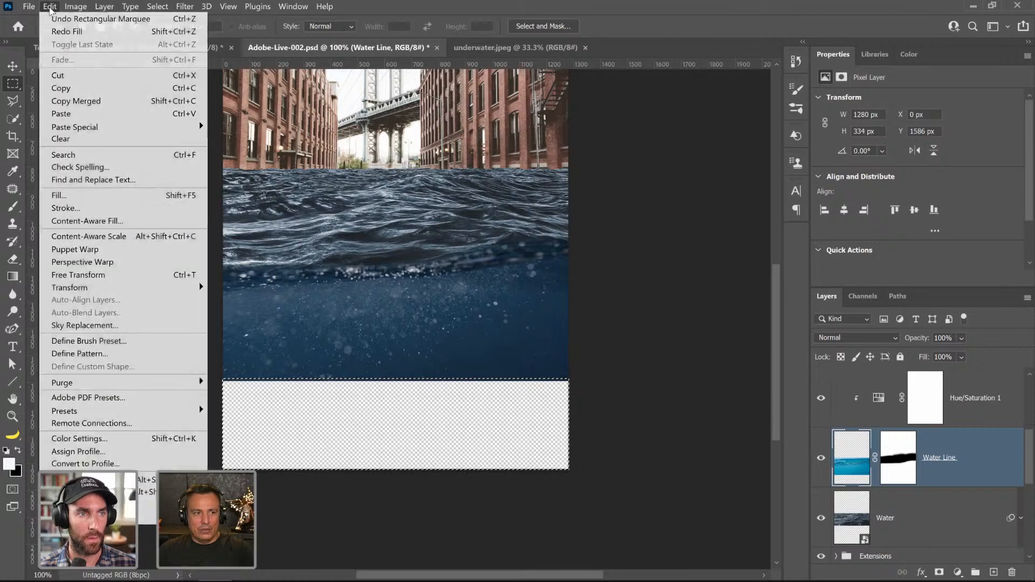
left_click(145, 221)
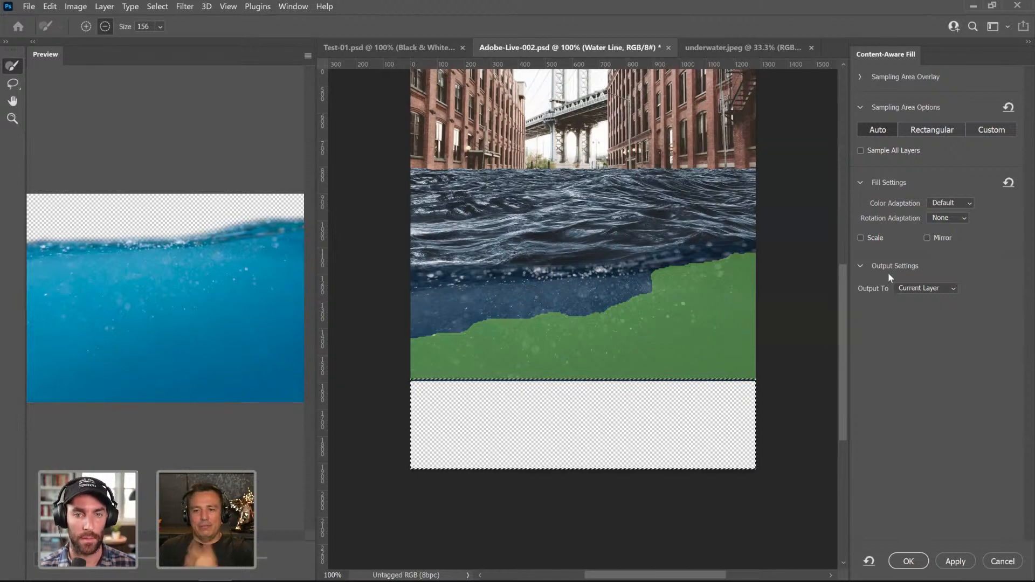
left_click(909, 561)
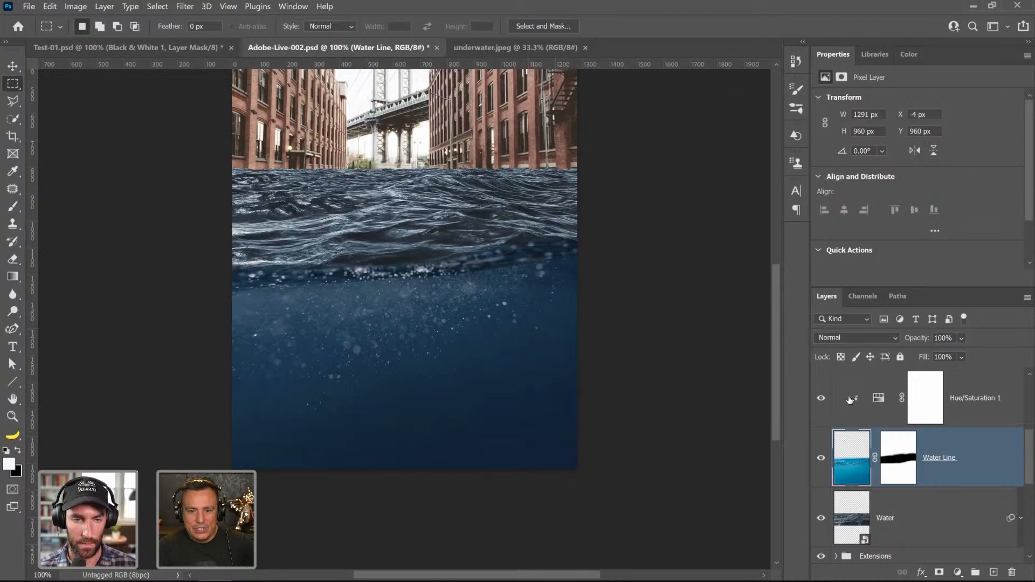
- Lower Hue/Saturation 1's saturation to -83, fit the image on screen, and save
left_click(872, 403)
left_click_drag(846, 173, 840, 178)
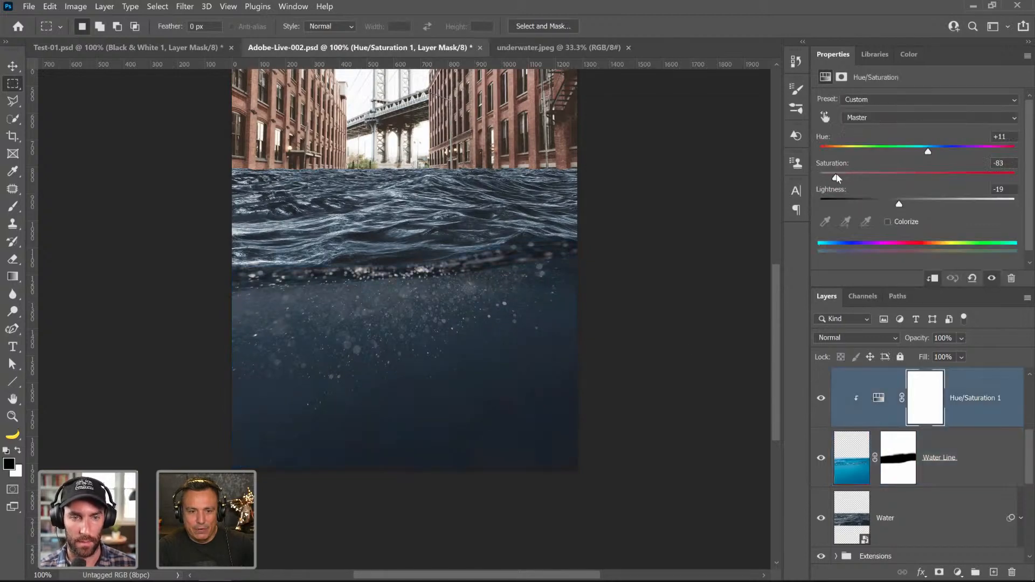
left_click(13, 417)
right_click(518, 303)
left_click(536, 308)
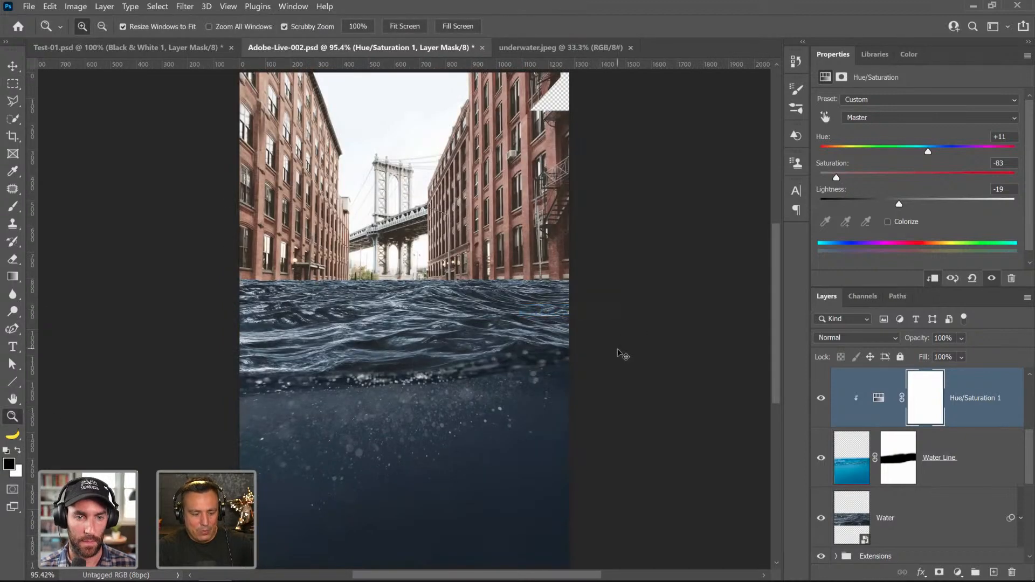
key("ctrl+s")
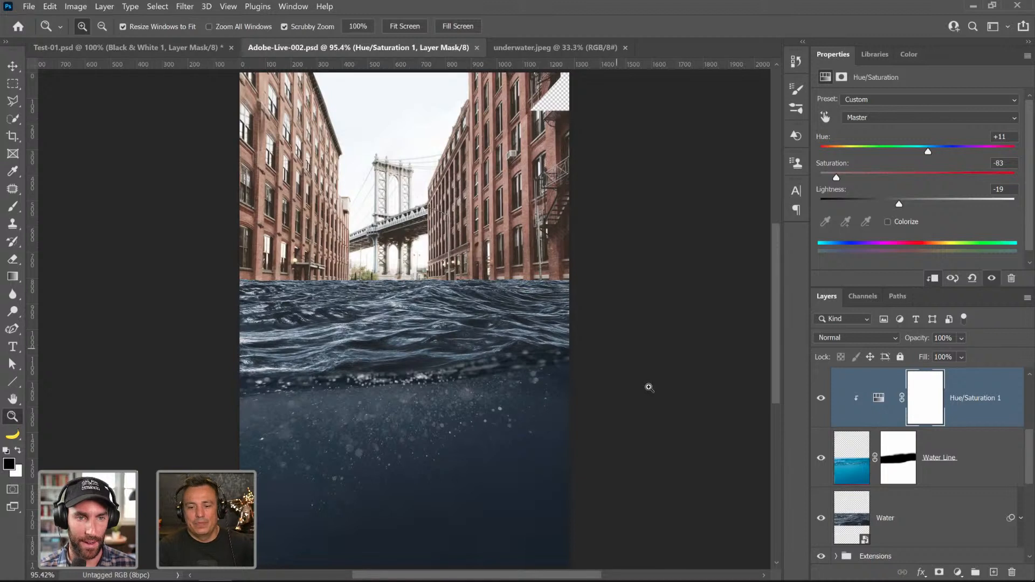
- Group the layers from Building up to Hue/Saturation 1 into a new group
scroll(976, 519, "down", 1)
scroll(912, 507, "down", 2)
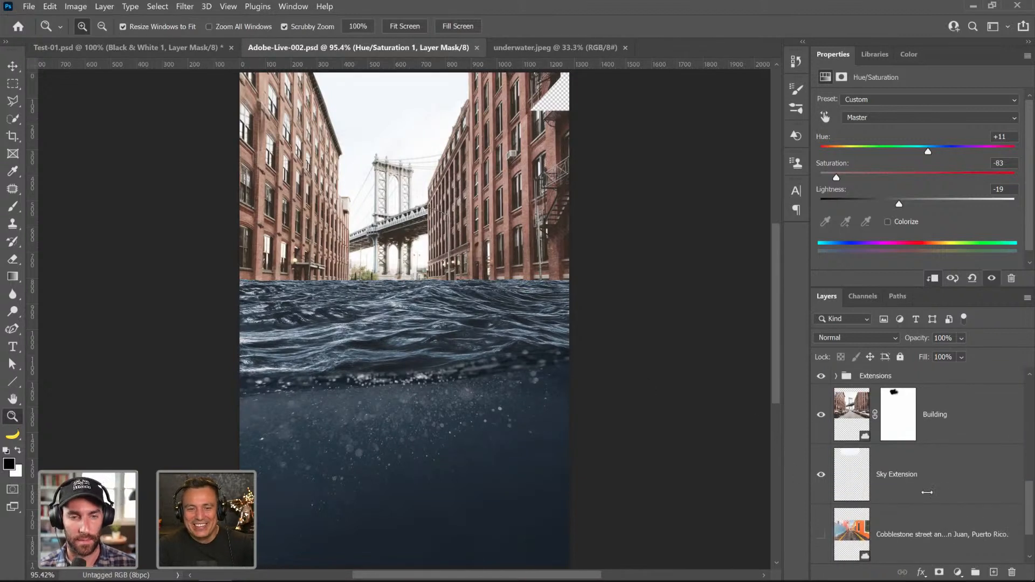
scroll(928, 492, "up", 1)
left_click(940, 487)
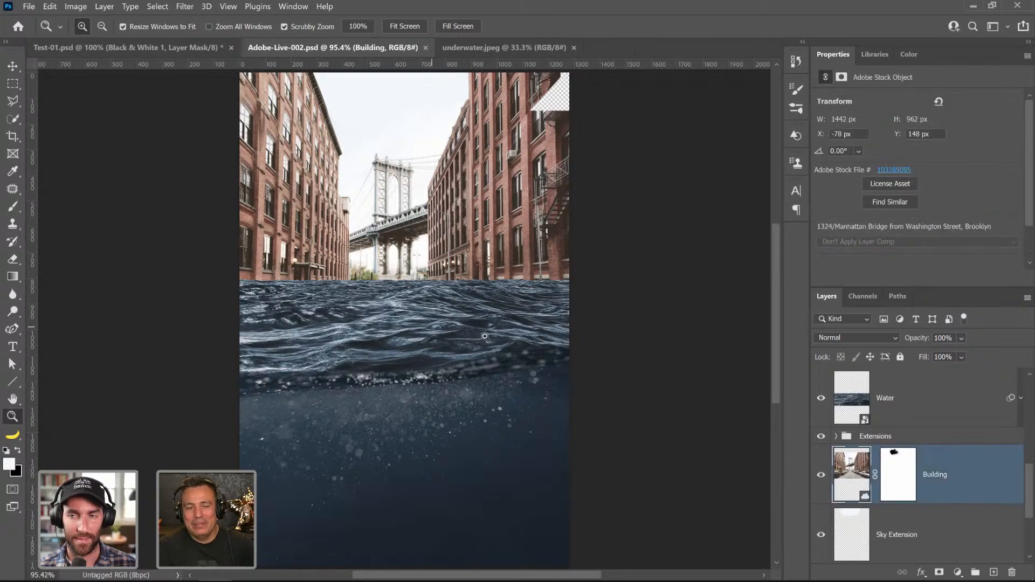
scroll(925, 488, "up", 2)
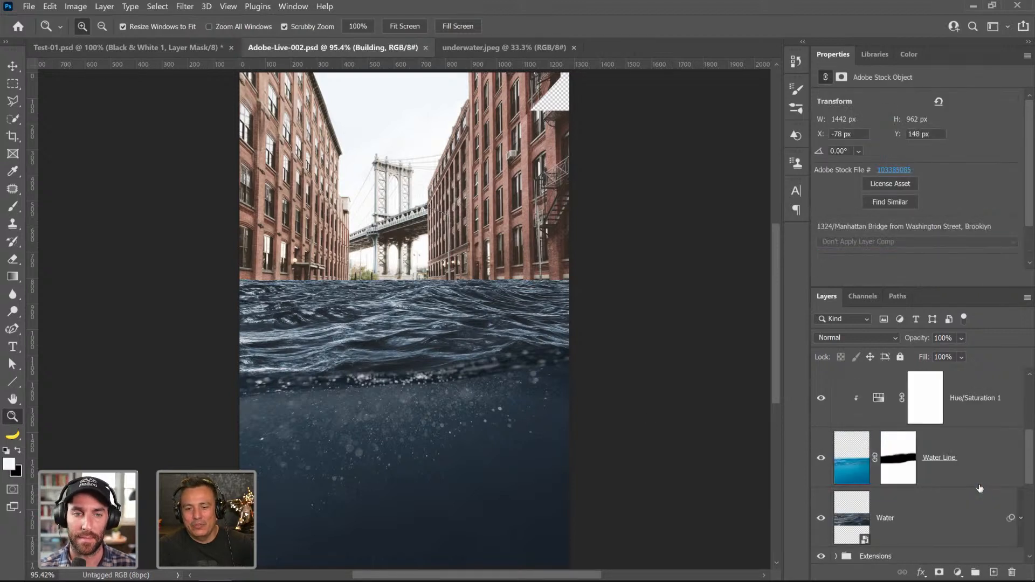
left_click(994, 415, "shift")
key("ctrl+g")
- Rename the new group to 'Background'
double_click(869, 376)
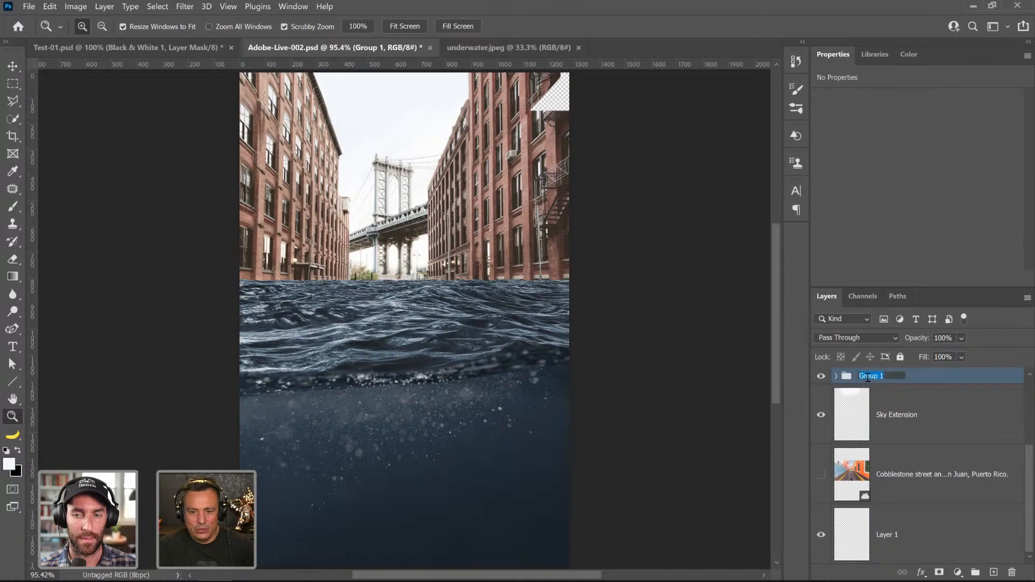
type("Background")
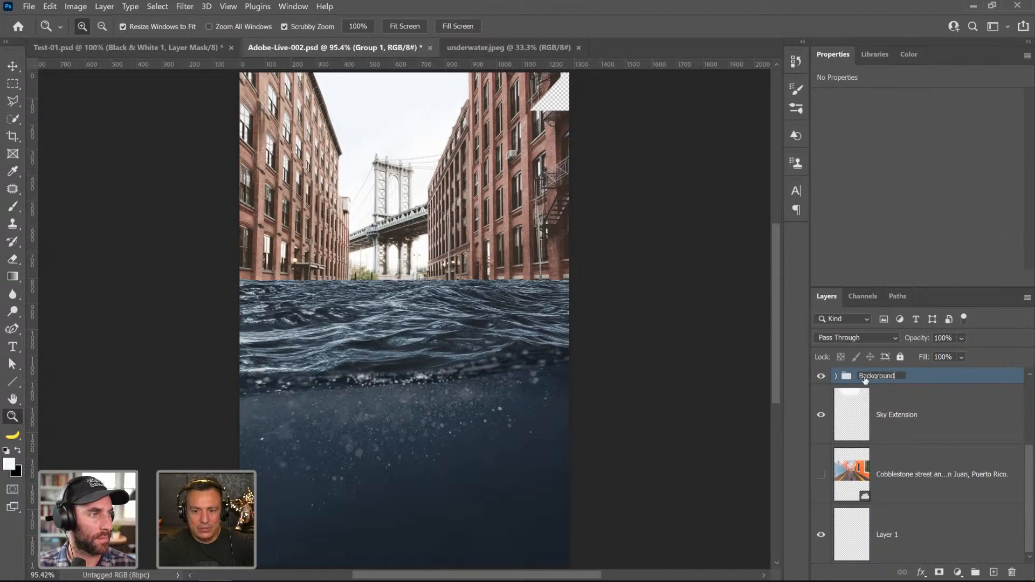
key("Return")
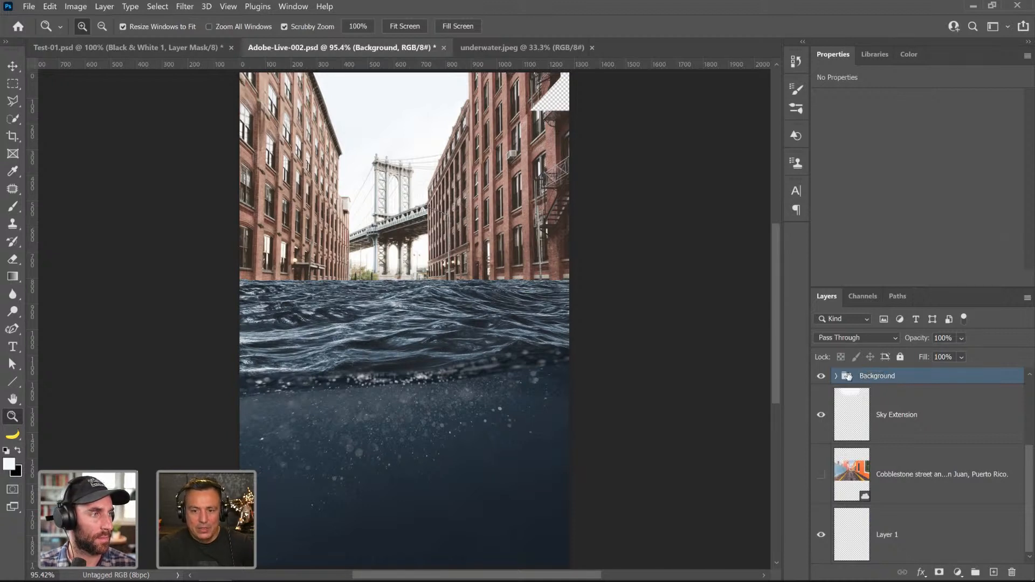
- Drag the Sky Extension layer into the Background group
left_click(859, 423)
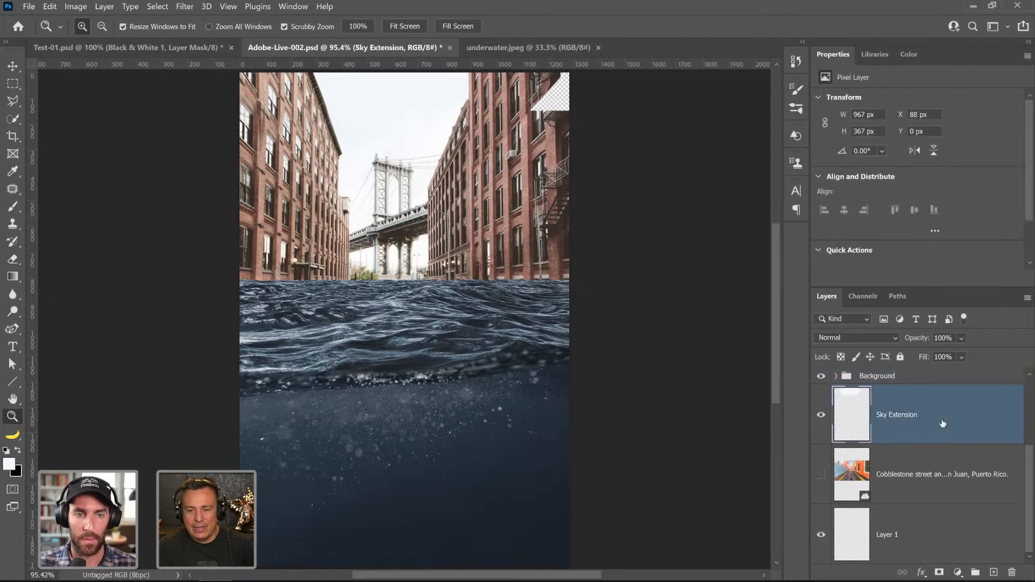
left_click_drag(871, 427, 868, 377)
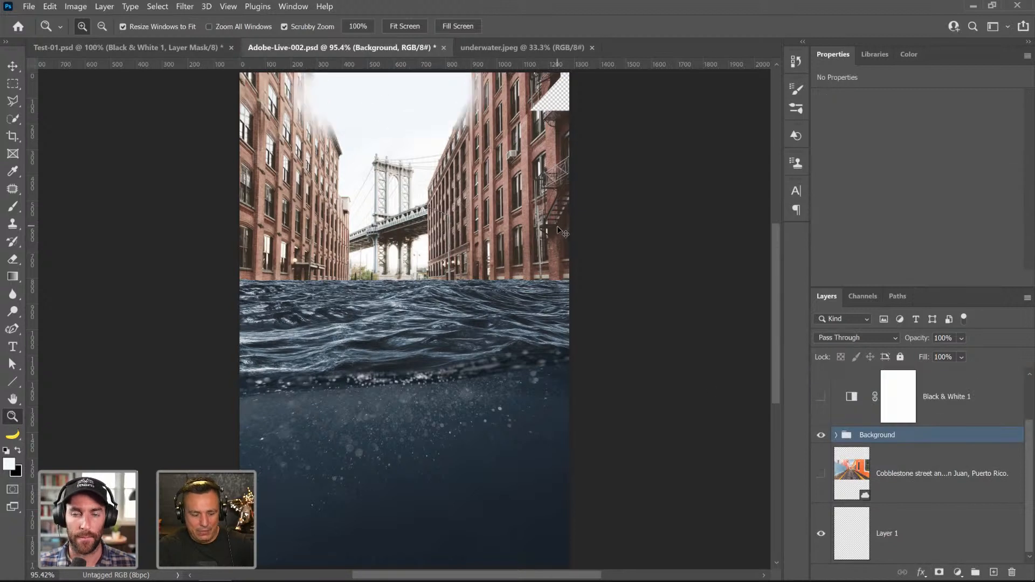
key("ctrl+z")
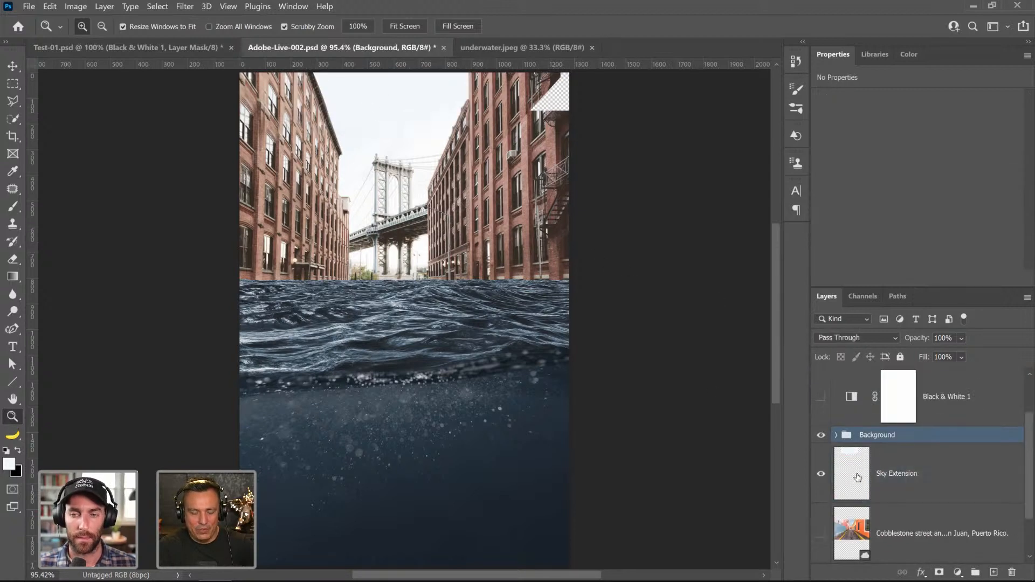
left_click_drag(869, 471, 876, 438)
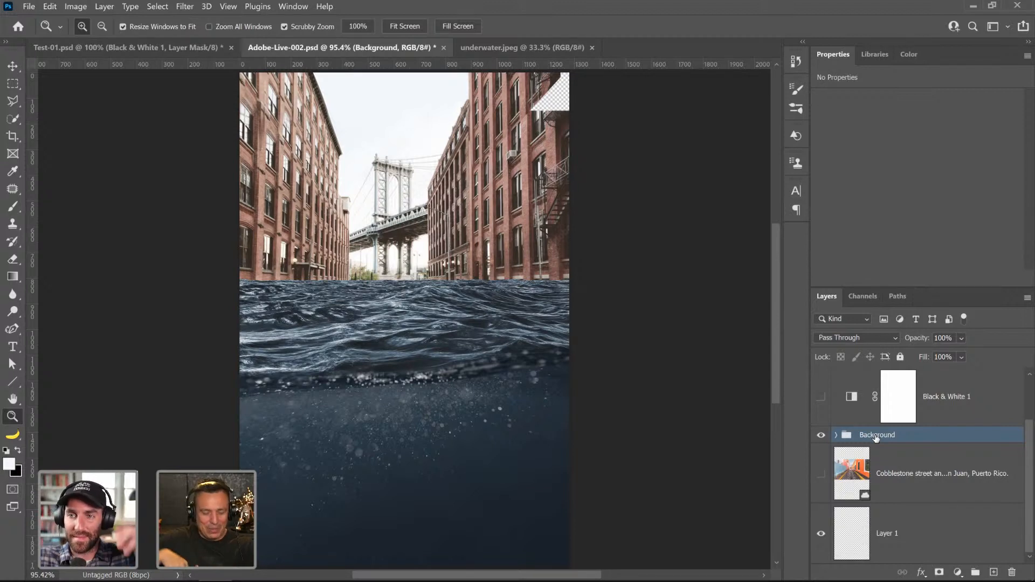
- Save the document and check whether Layer 1 holds any pixels, dismissing the warning
key("ctrl+s")
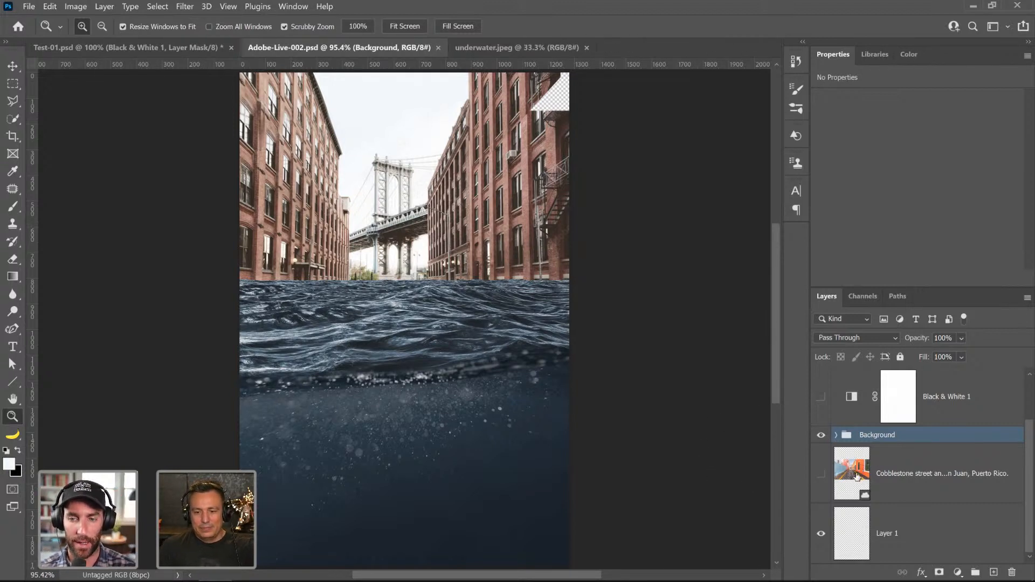
left_click(823, 535)
left_click(823, 535)
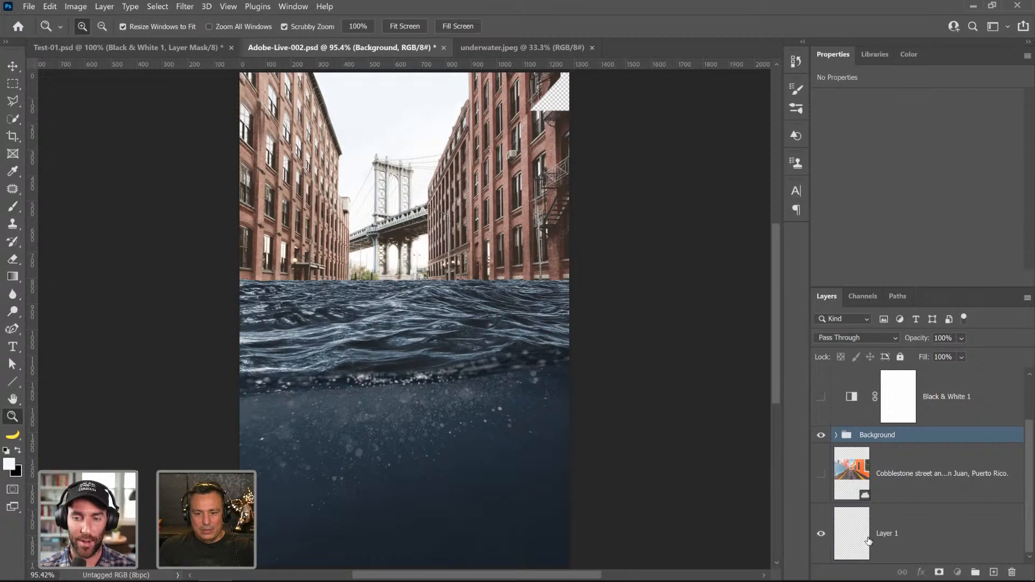
left_click(868, 538)
left_click(860, 542, "ctrl")
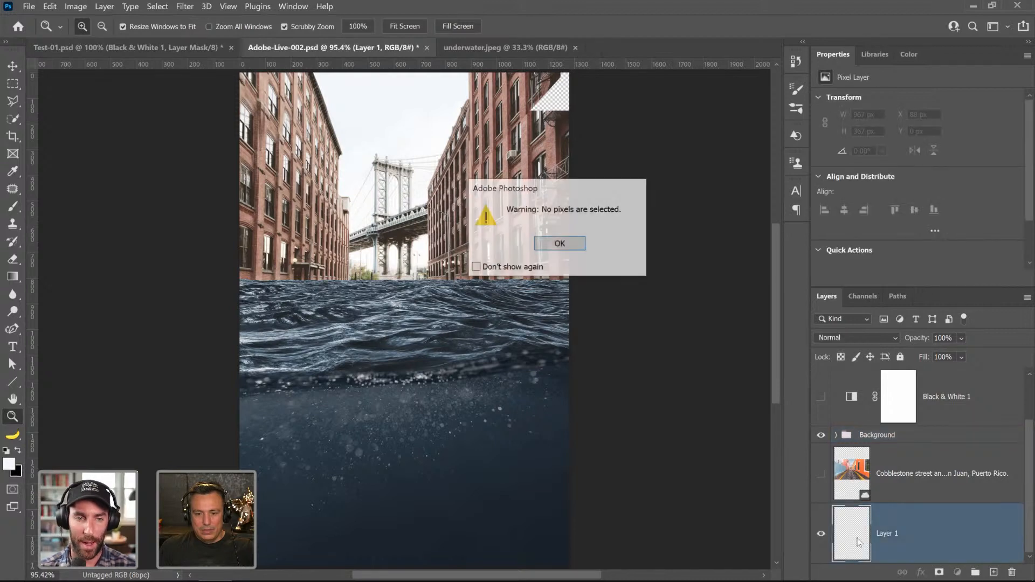
left_click(571, 242)
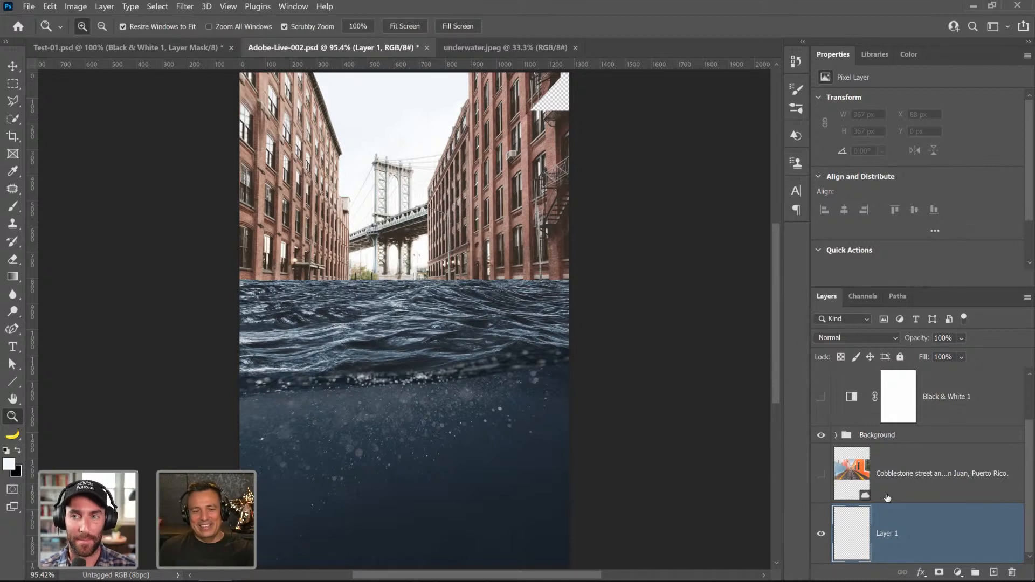
- Add two new blank layers to the document
left_click(994, 573)
left_click(994, 573)
left_click(994, 573)
left_click(994, 573)
left_click(994, 573)
scroll(960, 501, "down", 5)
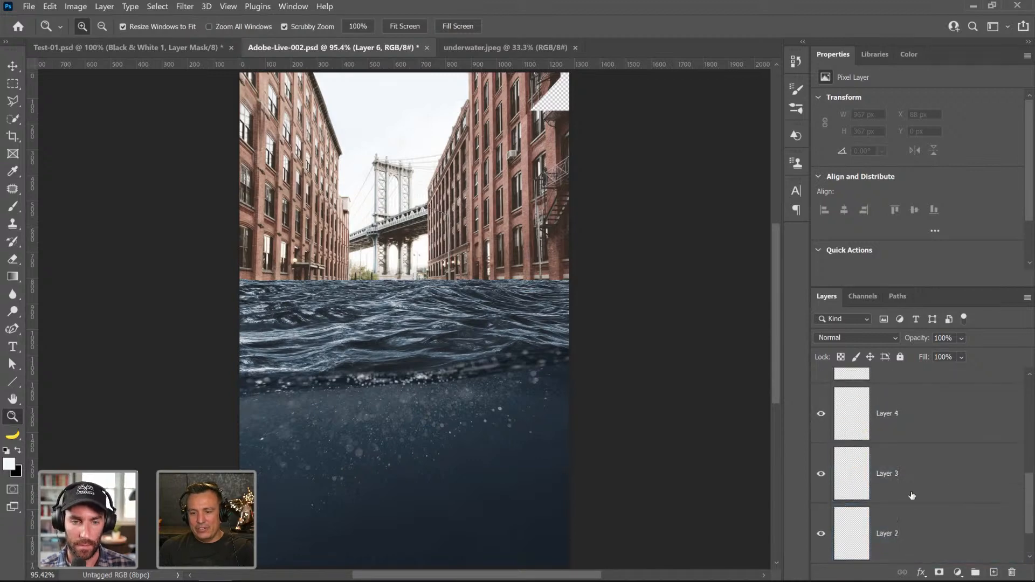
scroll(917, 491, "up", 5)
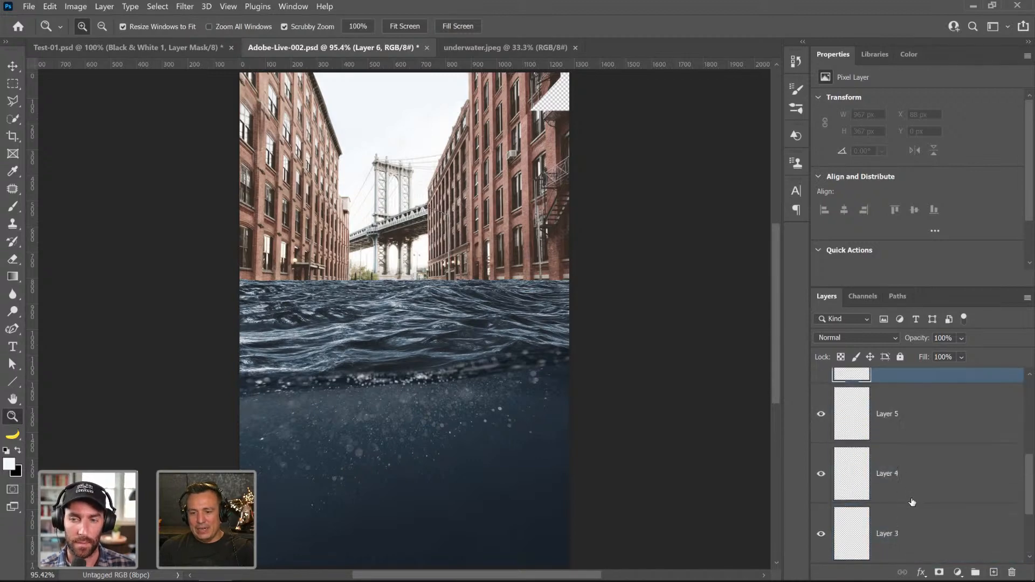
- Run File > Scripts > Delete All Empty Layers and save the document
left_click(28, 6)
mouse_move(118, 326)
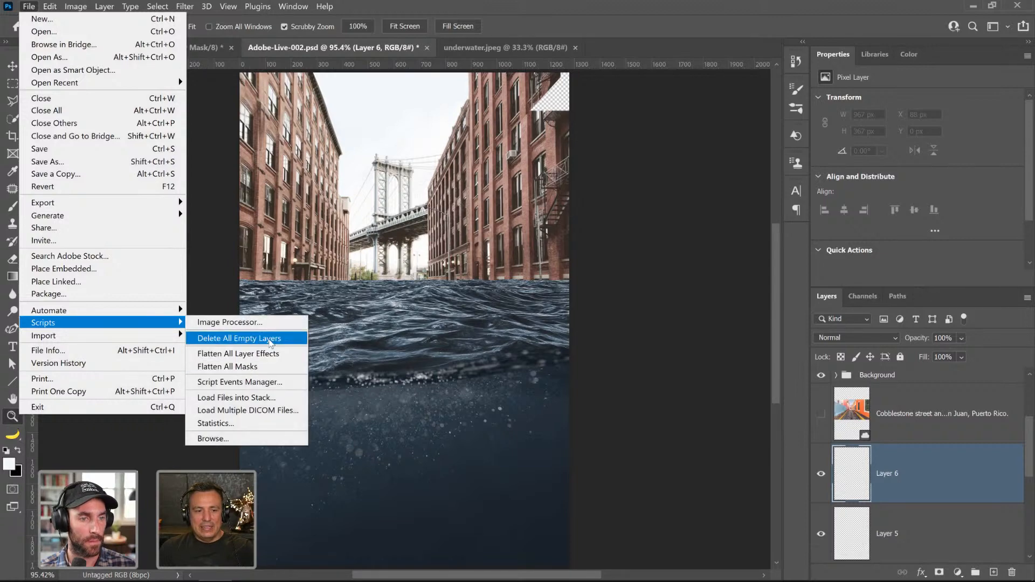
left_click(266, 339)
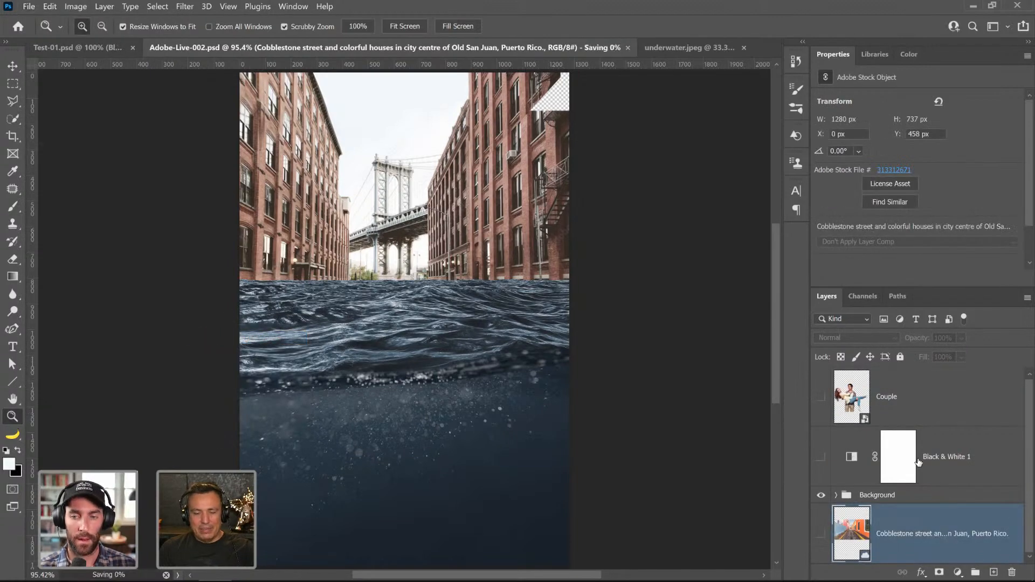
key("ctrl+s")
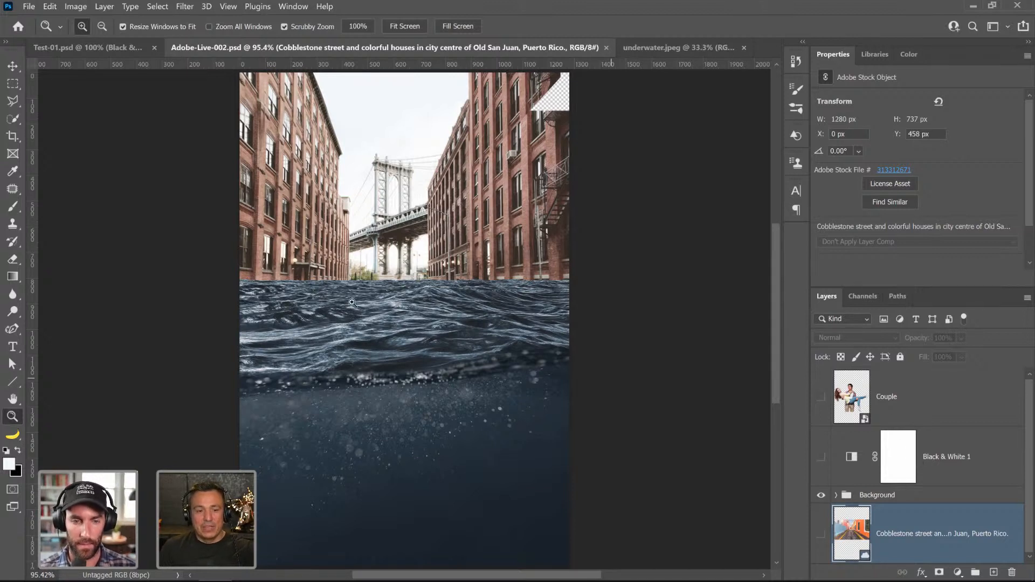
- Select the Background group in the Layers panel
scroll(443, 360, "up", 2)
scroll(443, 360, "down", 2)
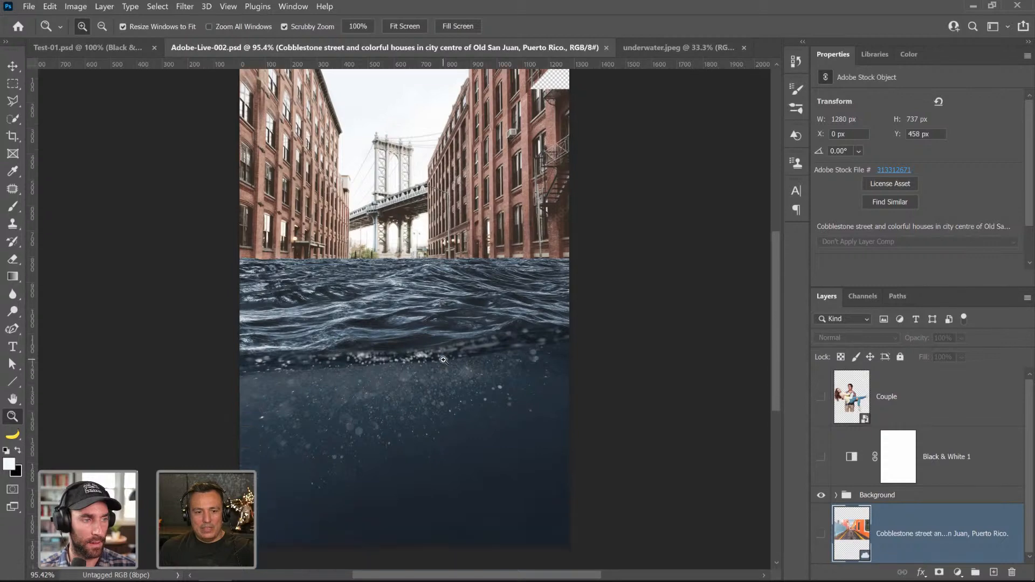
left_click(880, 496)
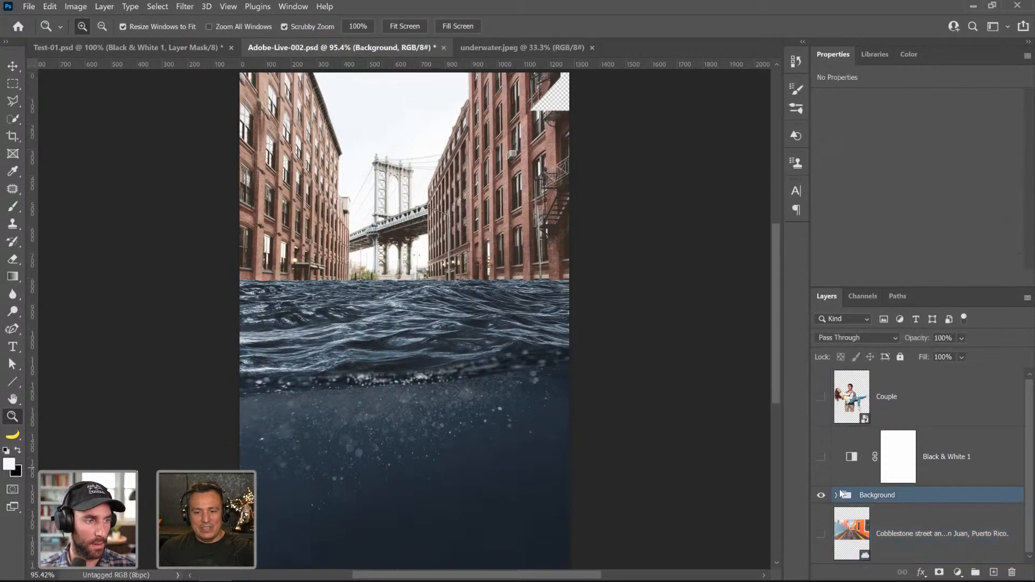
- With the Move tool, expand the Background group and select its Building layer
key("v")
mouse_move(476, 155)
left_mouse_down()
mouse_move(479, 254)
mouse_move(474, 108)
mouse_move(473, 156)
left_mouse_up()
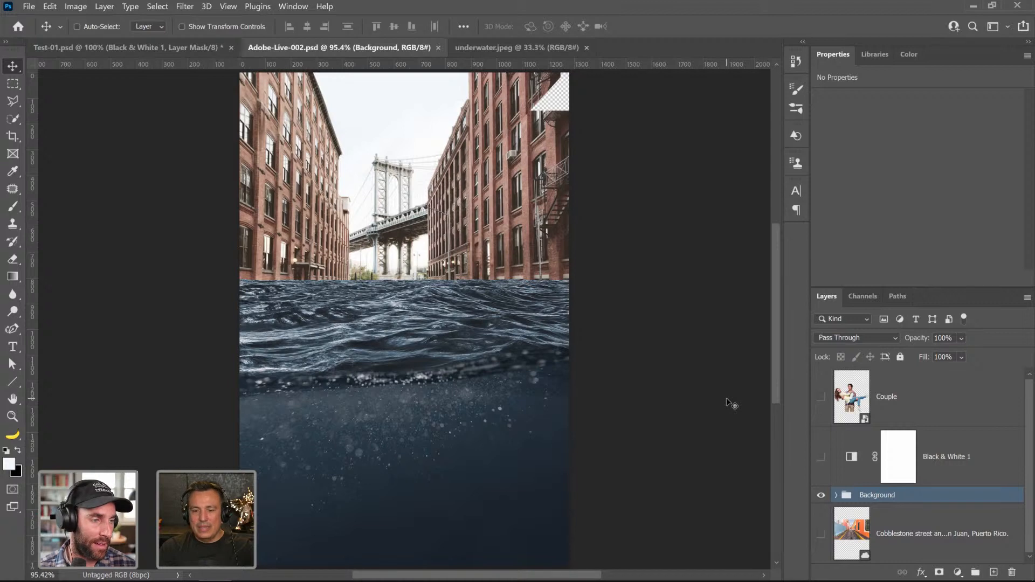
left_click(837, 495)
left_click(837, 495)
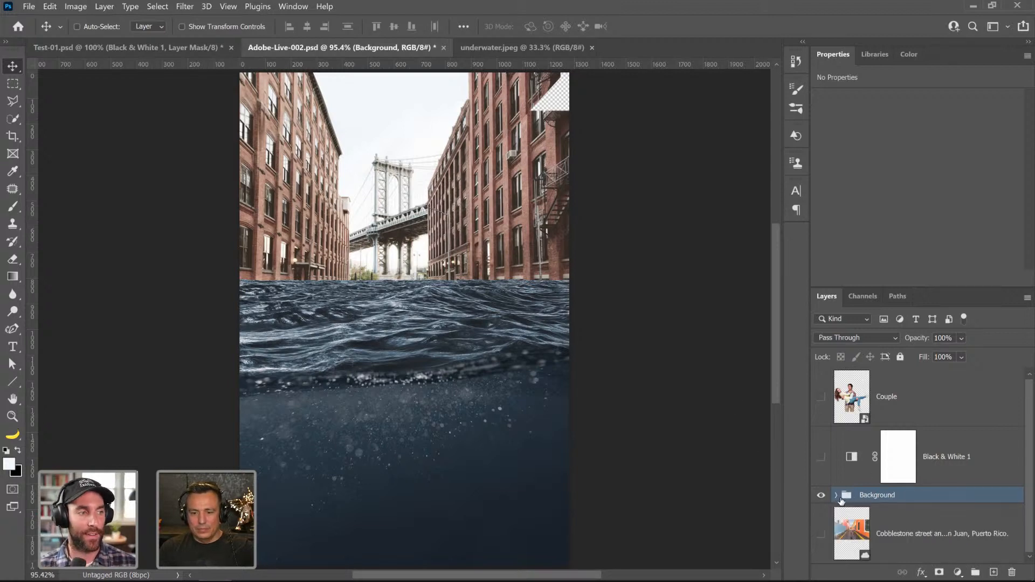
left_click(836, 495)
scroll(868, 491, "down", 2)
scroll(879, 488, "up", 1)
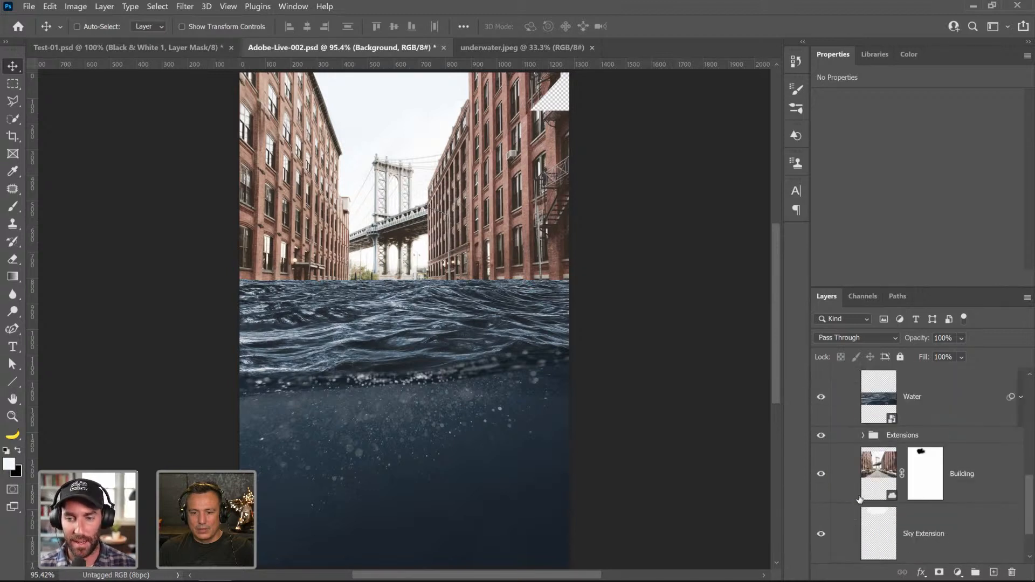
left_click(881, 488)
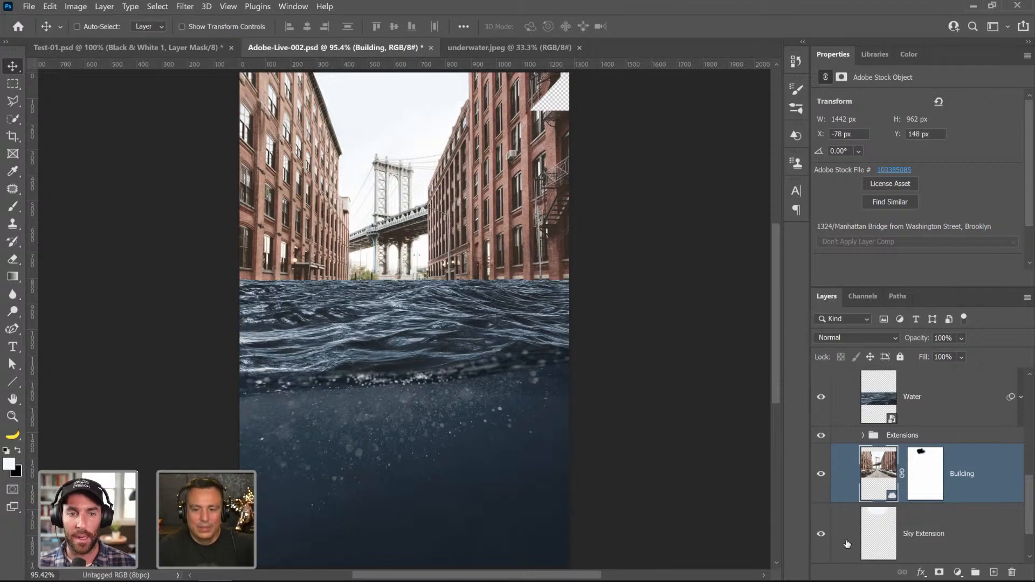
- Duplicate Building, move the copy above the Background group, and hide it
left_click(864, 436)
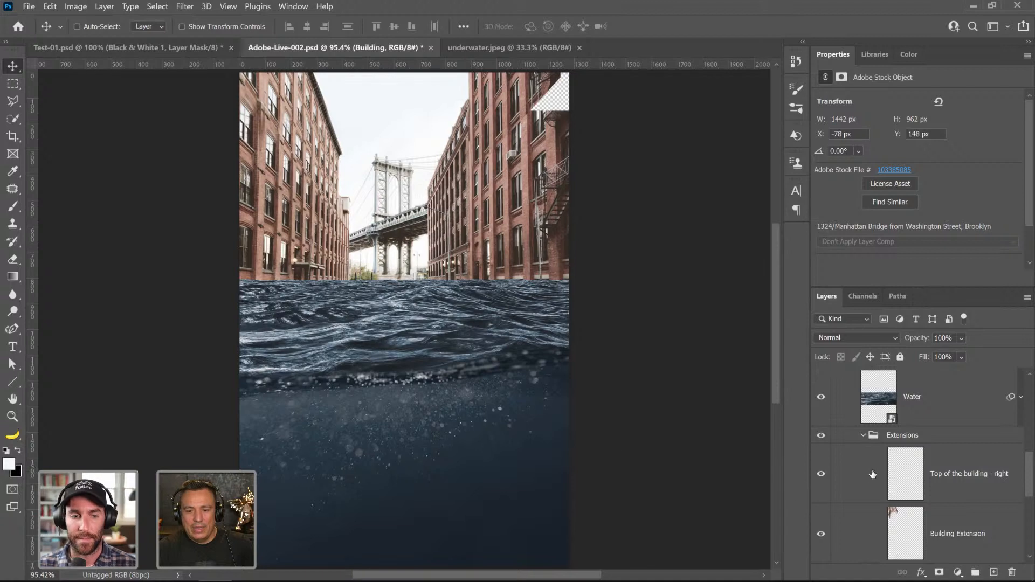
scroll(872, 473, "down", 3)
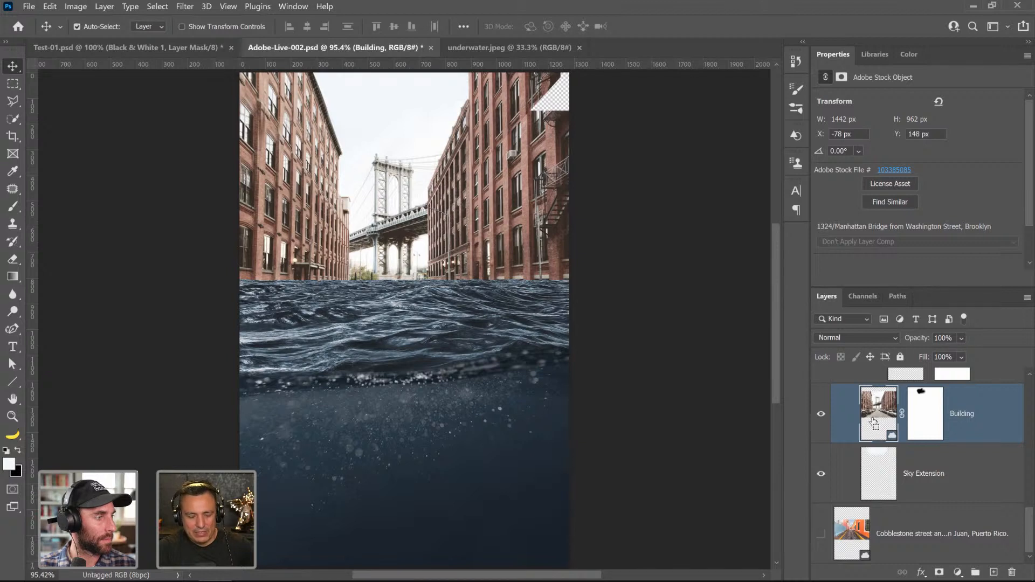
key("ctrl+j")
left_click_drag(874, 421, 883, 440)
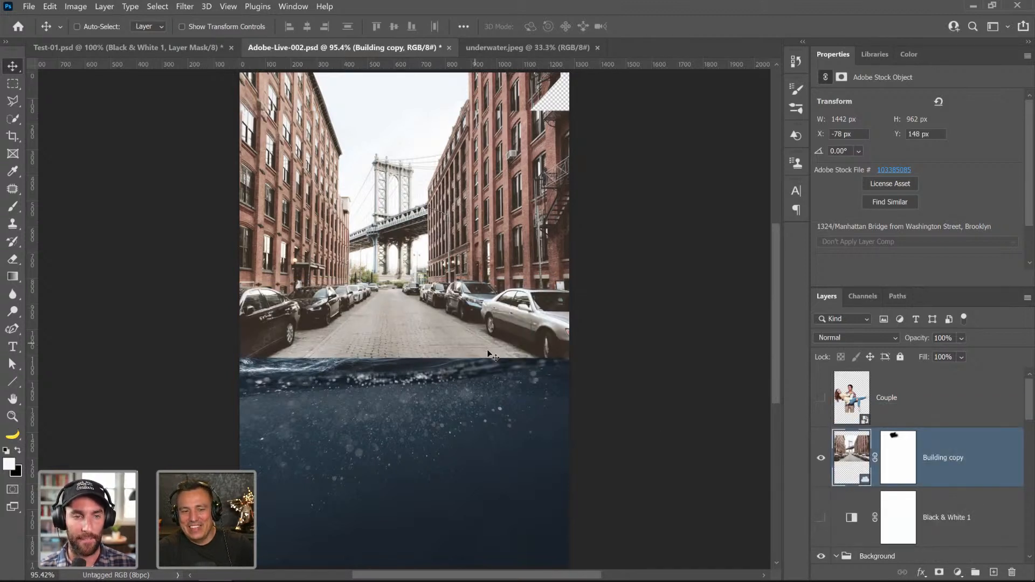
left_click(819, 459)
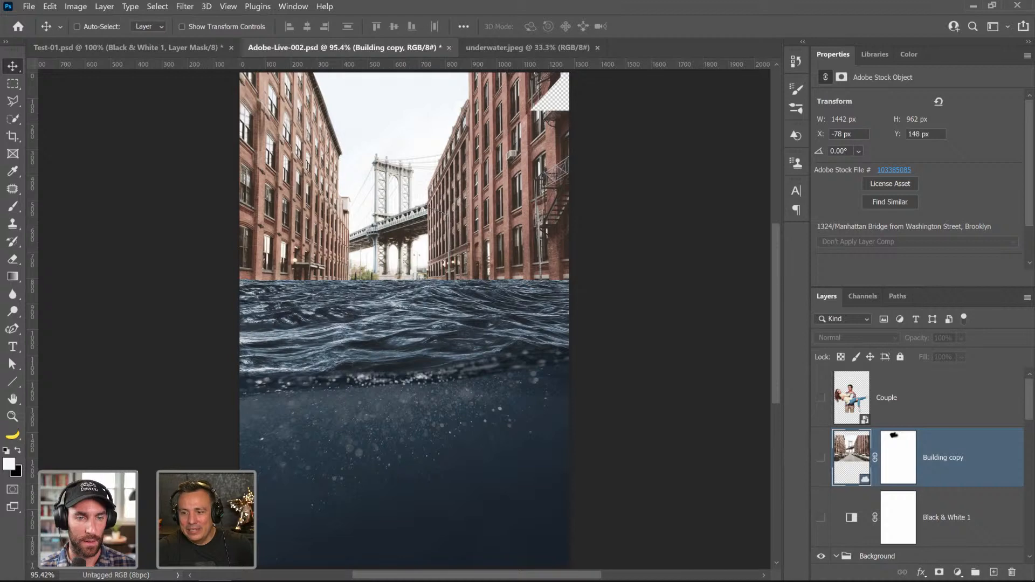
- Search Adobe Stock for 'brooklyn bridge street'
left_click(183, 581)
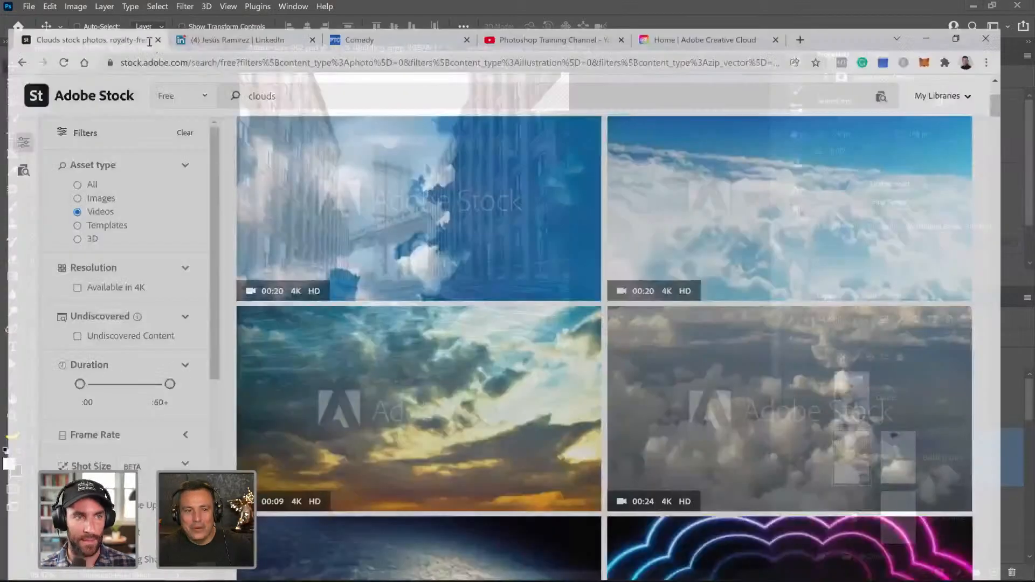
left_click(89, 71)
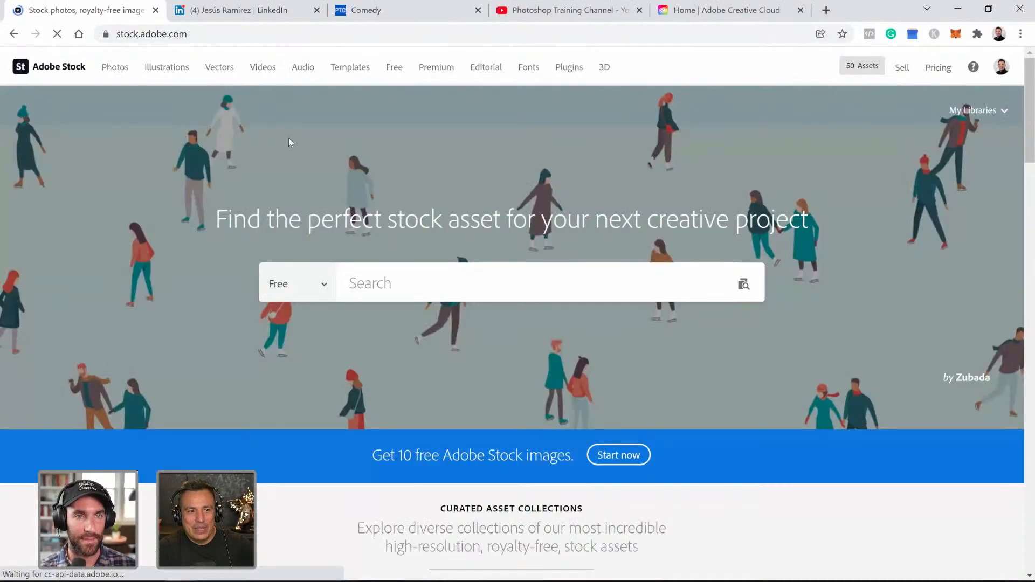
left_click(367, 287)
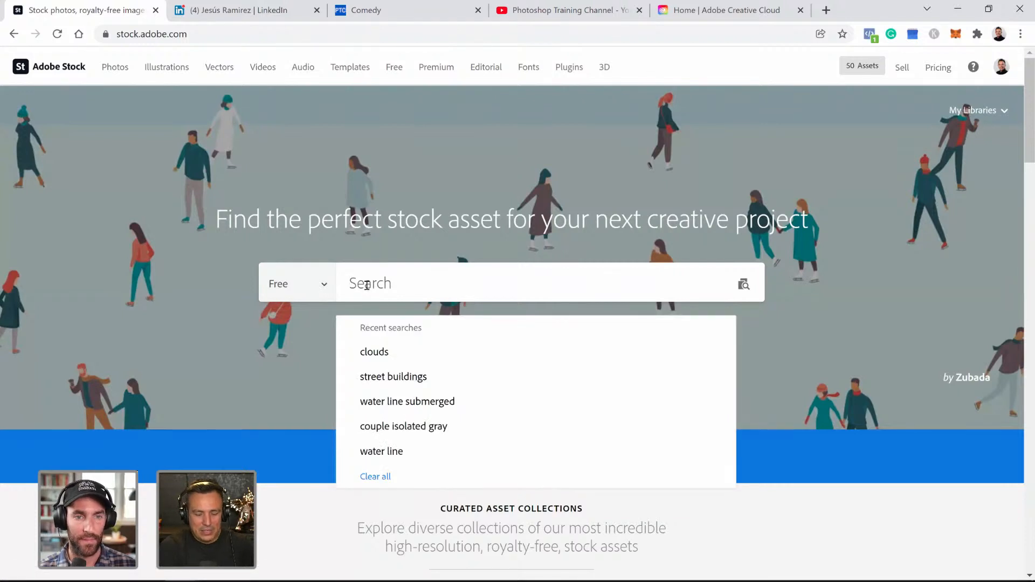
type("bro")
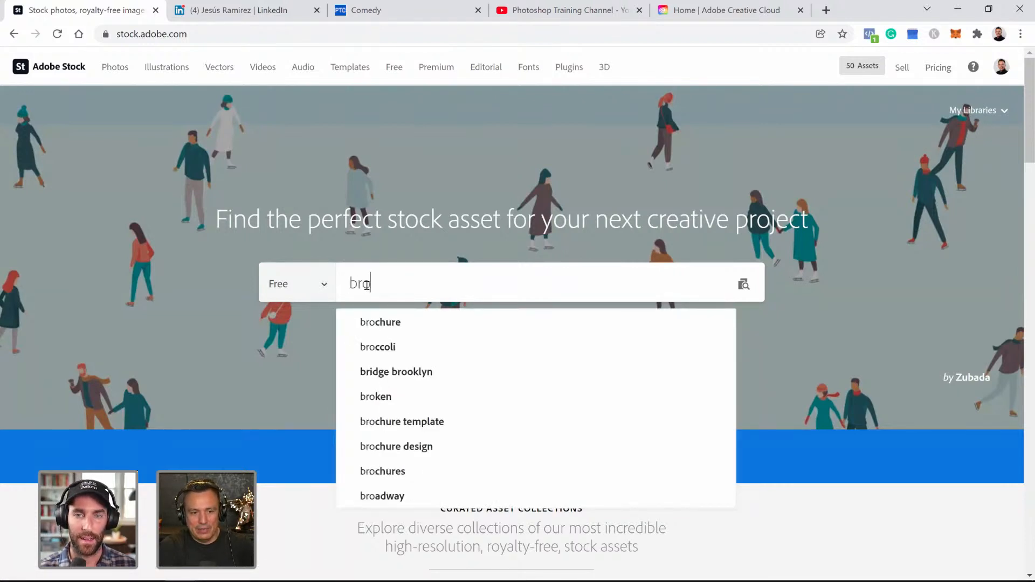
type("oklyn br")
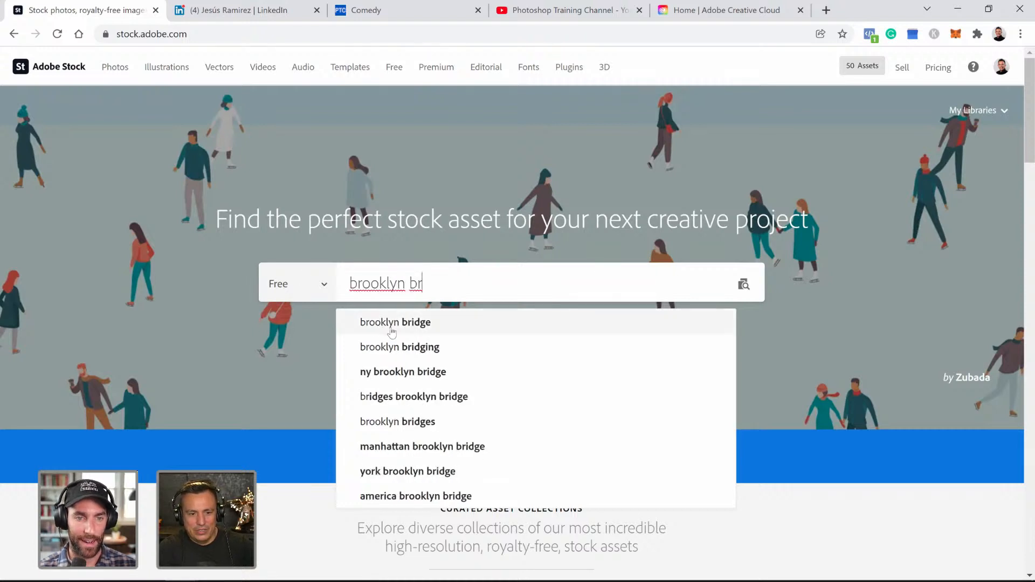
left_click(396, 333)
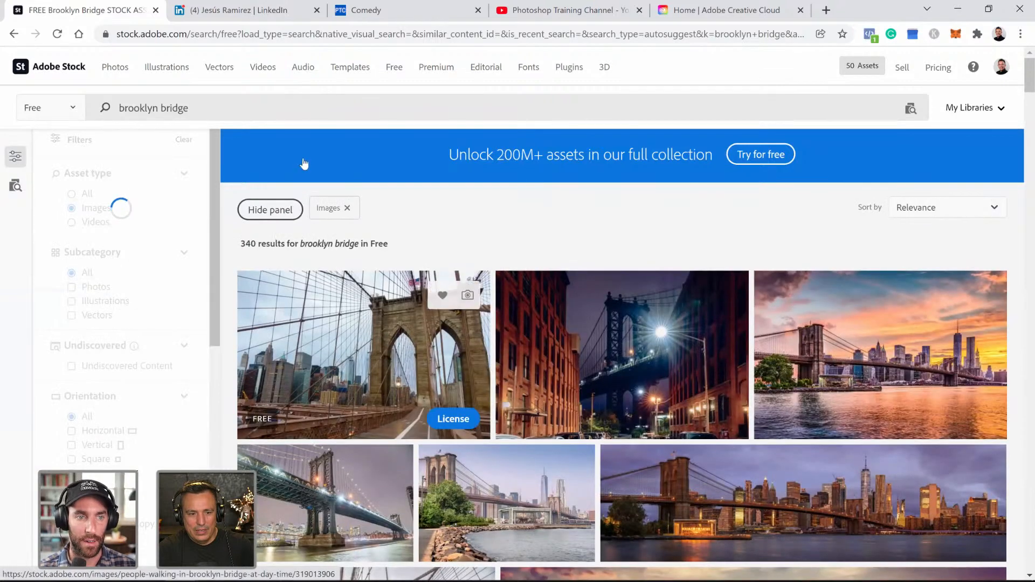
left_click(230, 102)
type("st")
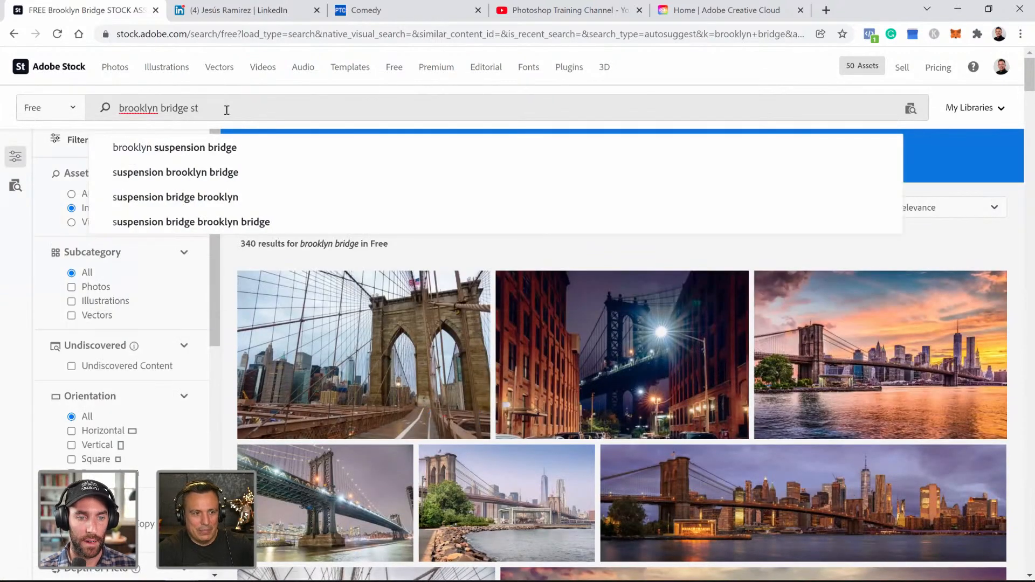
right_click(132, 111)
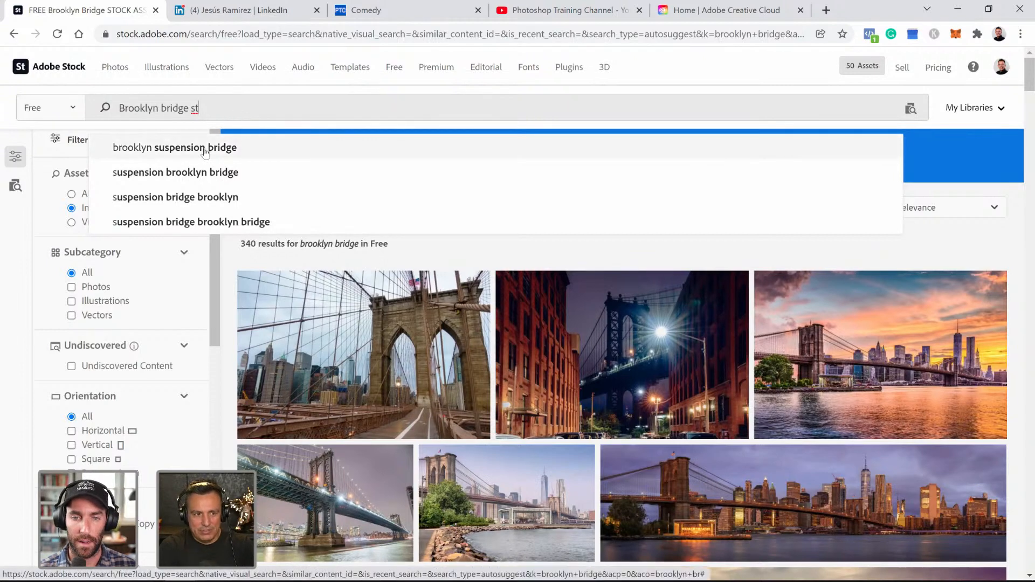
type("reet")
key("Return")
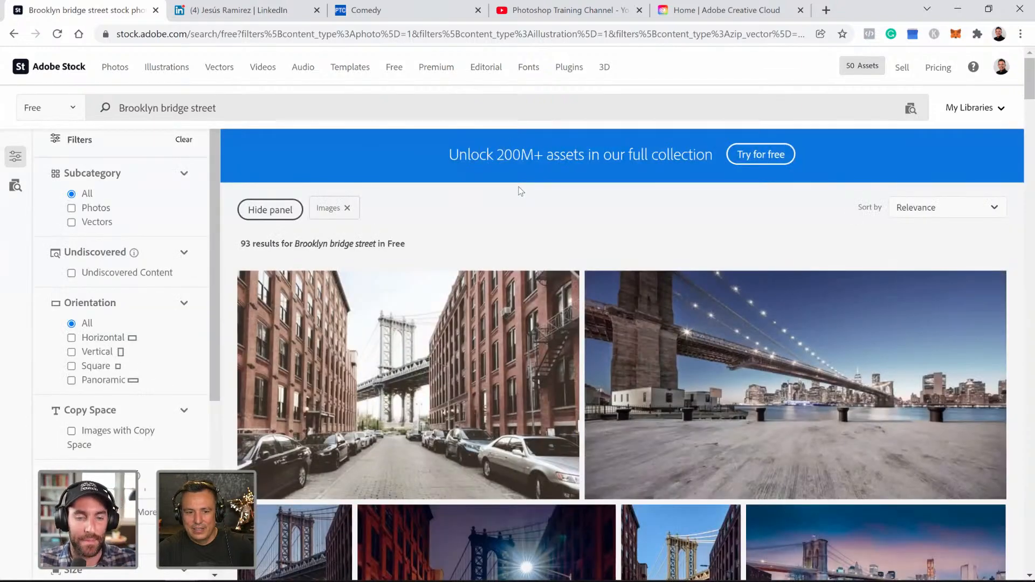
- Open the Manhattan Bridge street photo from the results and copy its title
scroll(520, 191, "down", 3)
scroll(409, 270, "down", 1)
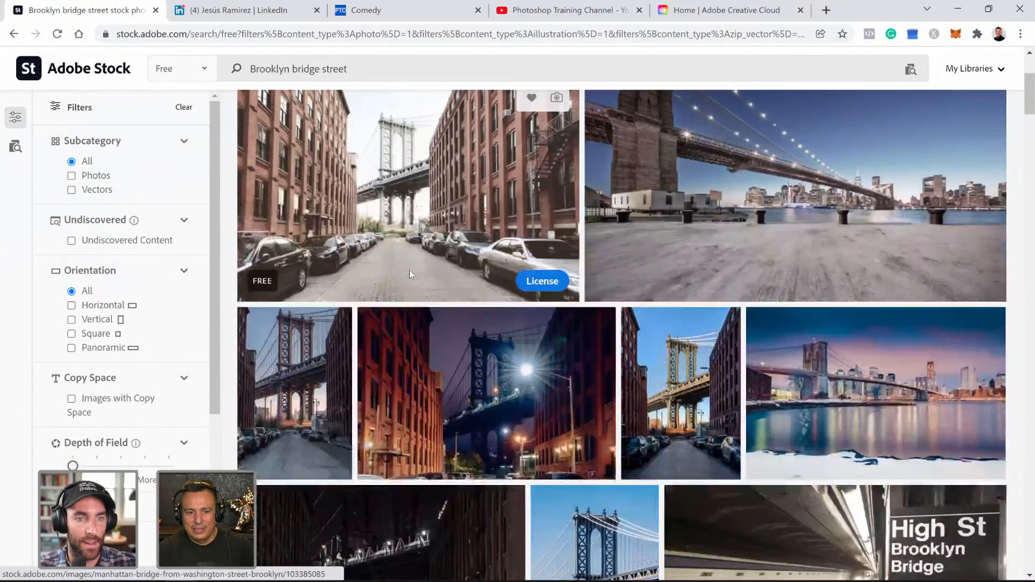
scroll(409, 270, "down", 5)
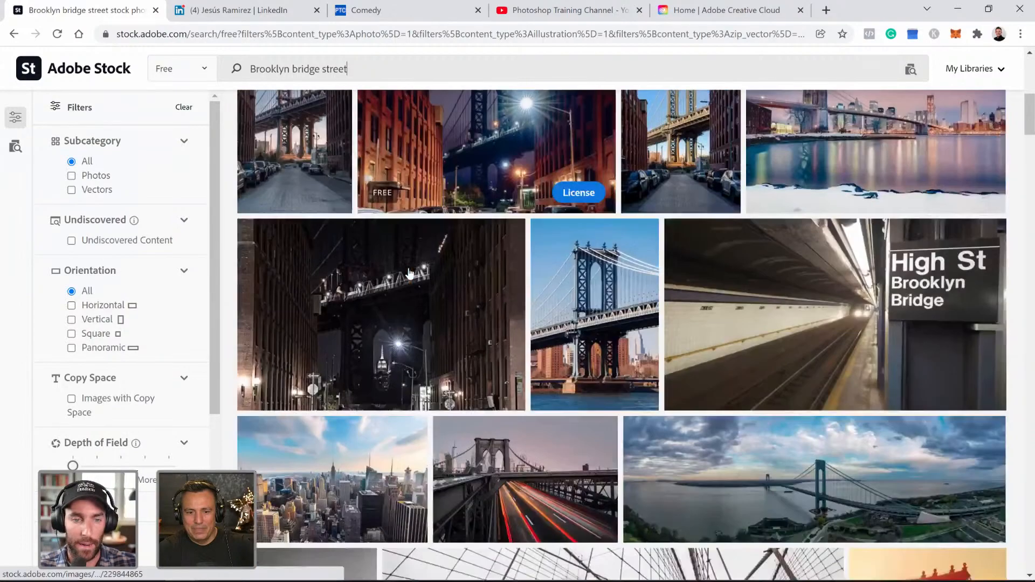
scroll(410, 273, "down", 12)
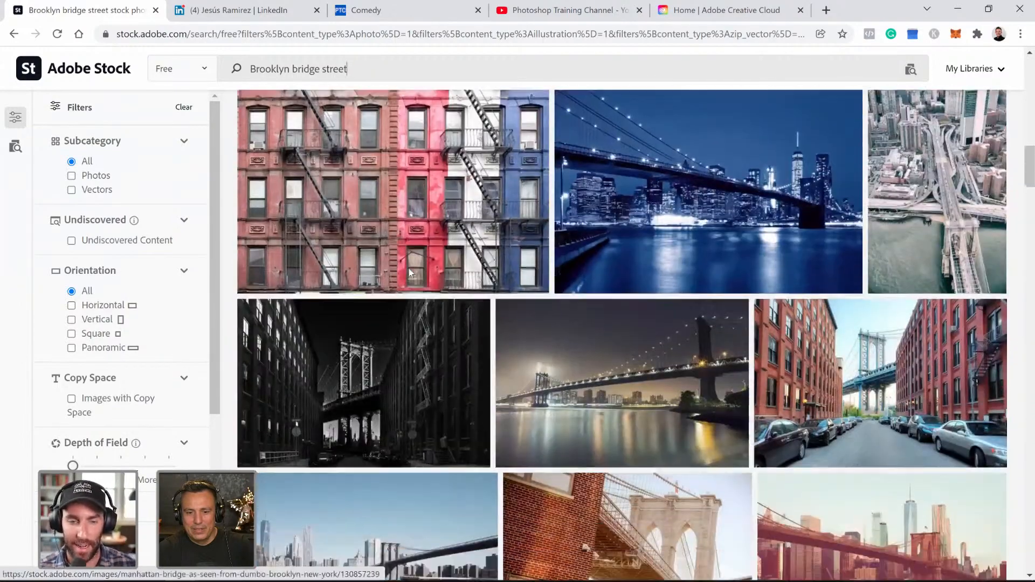
scroll(409, 274, "down", 7)
scroll(409, 274, "up", 3)
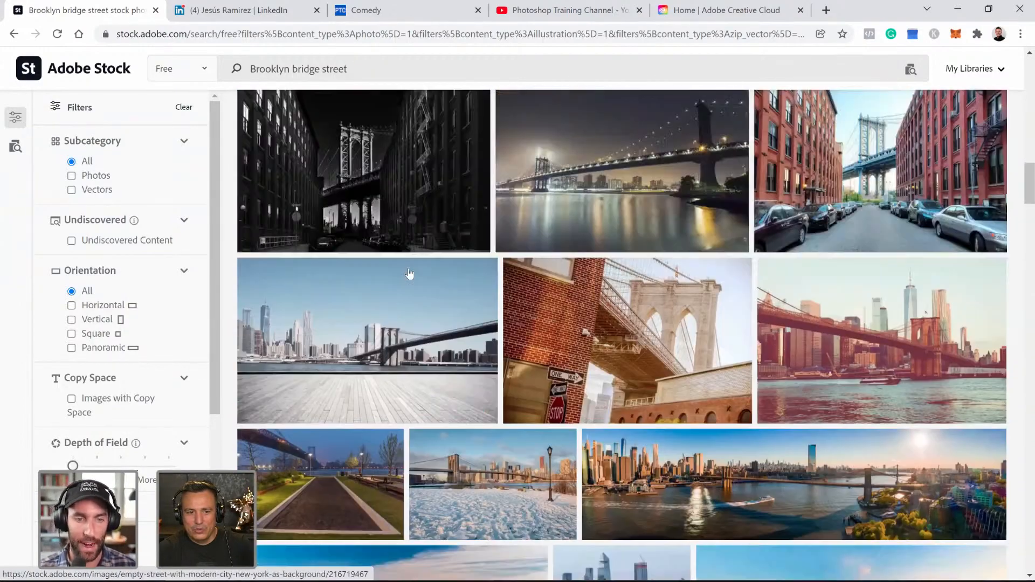
scroll(409, 274, "up", 20)
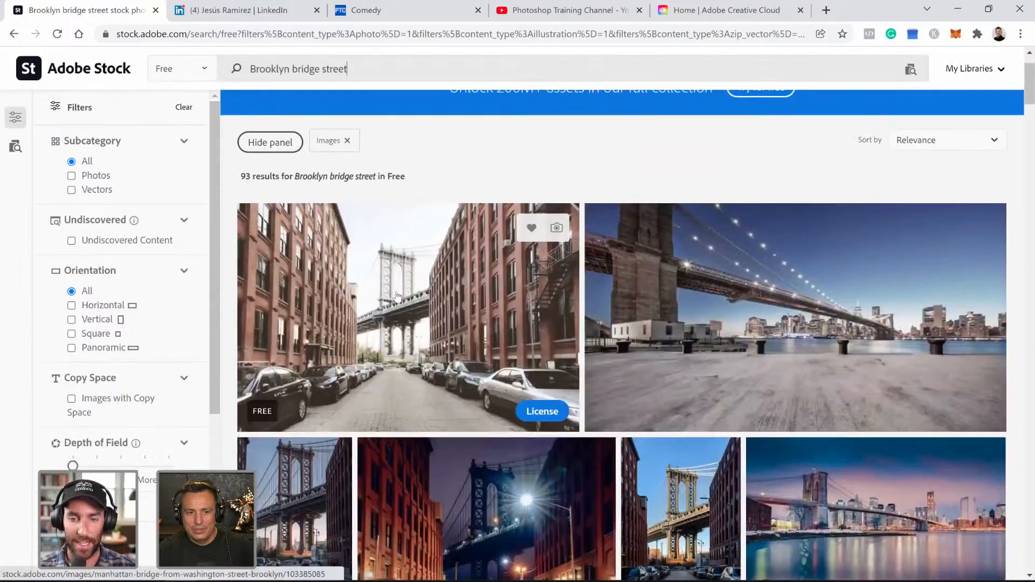
left_click(396, 295)
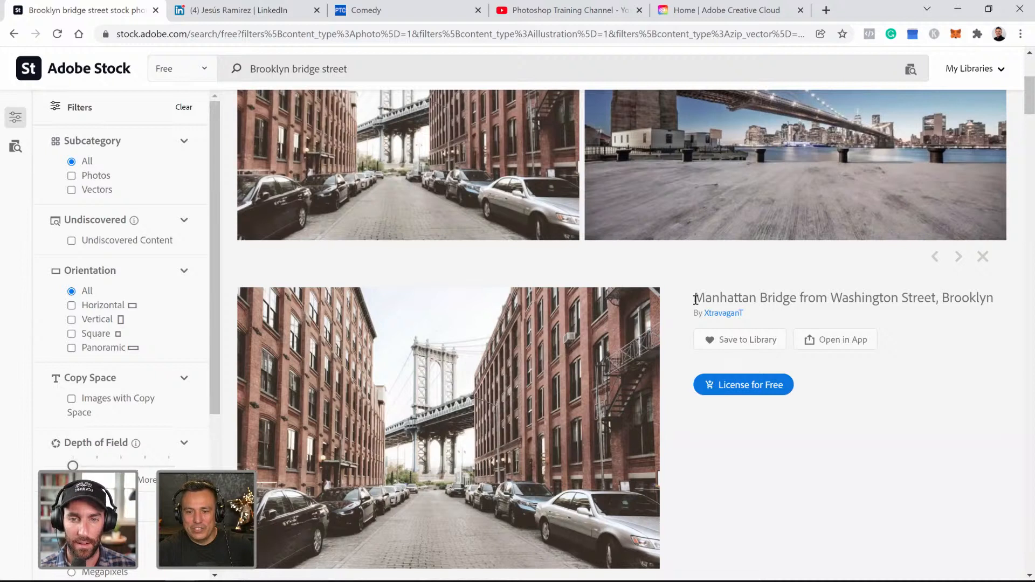
left_click_drag(697, 296, 935, 294)
key("ctrl+c")
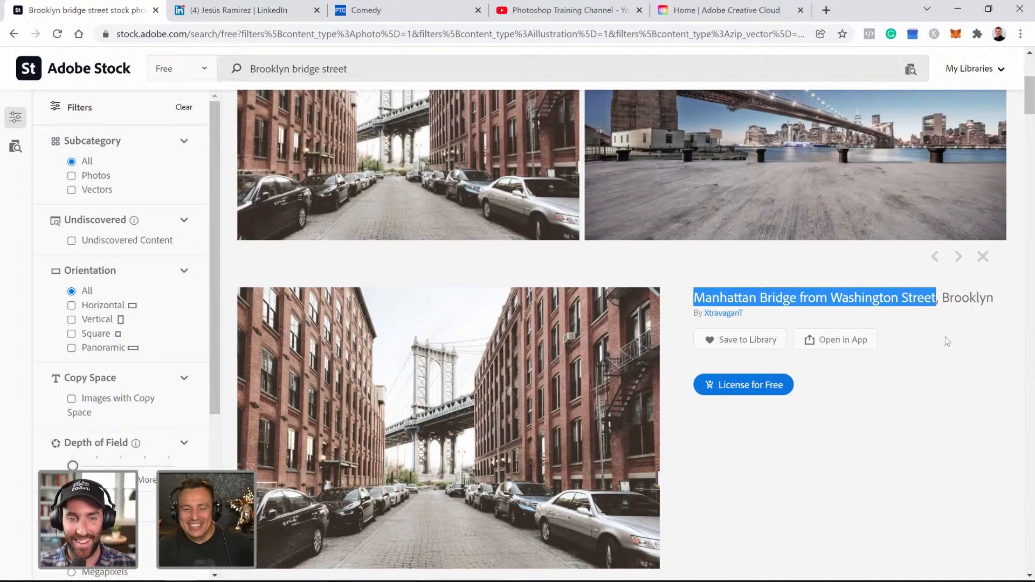
- Replace the search terms with the copied photo title and run the search
left_click(368, 69)
key("ctrl+a")
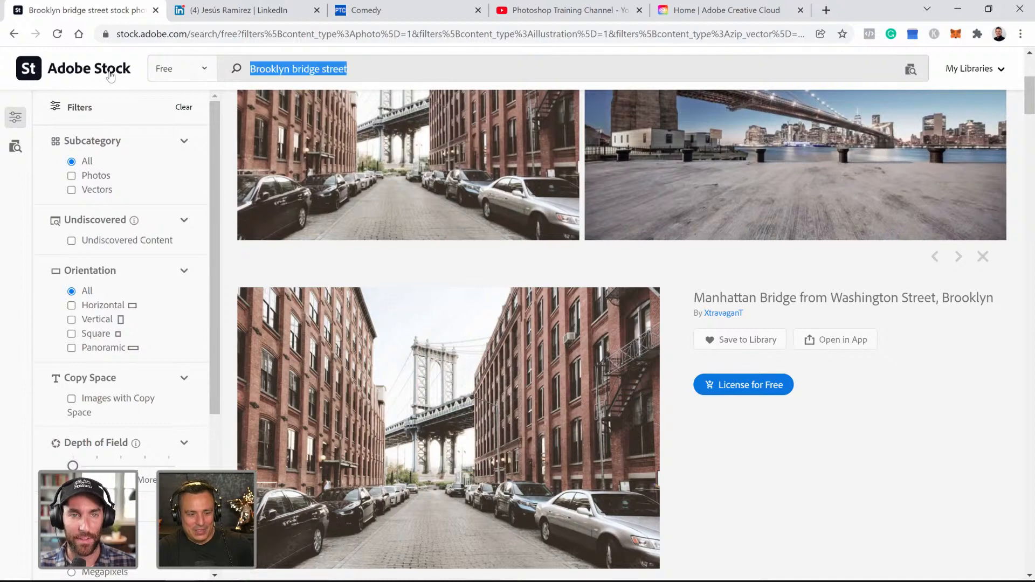
key("ctrl+v")
key("Return")
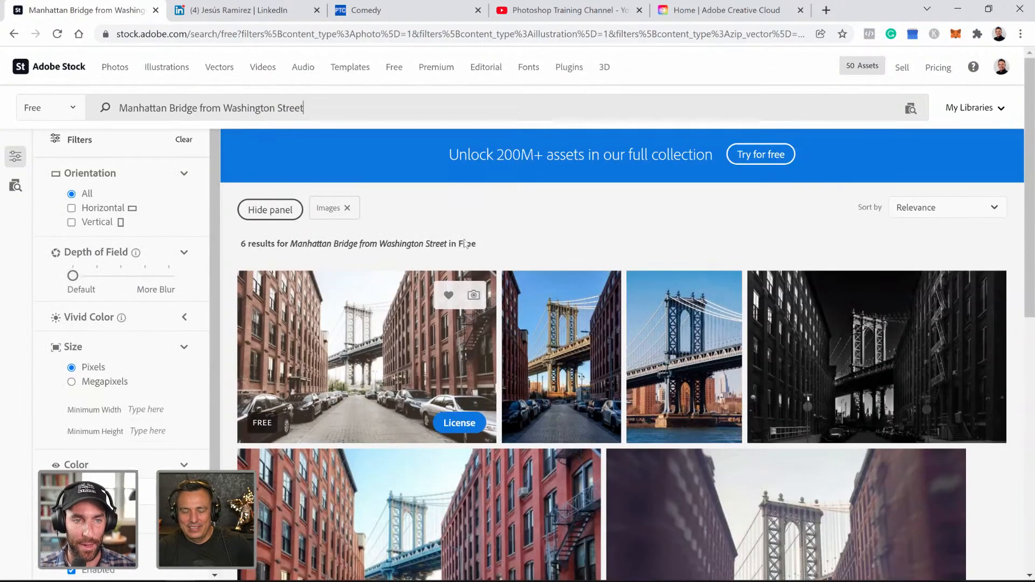
scroll(539, 242, "down", 1)
scroll(674, 221, "down", 2)
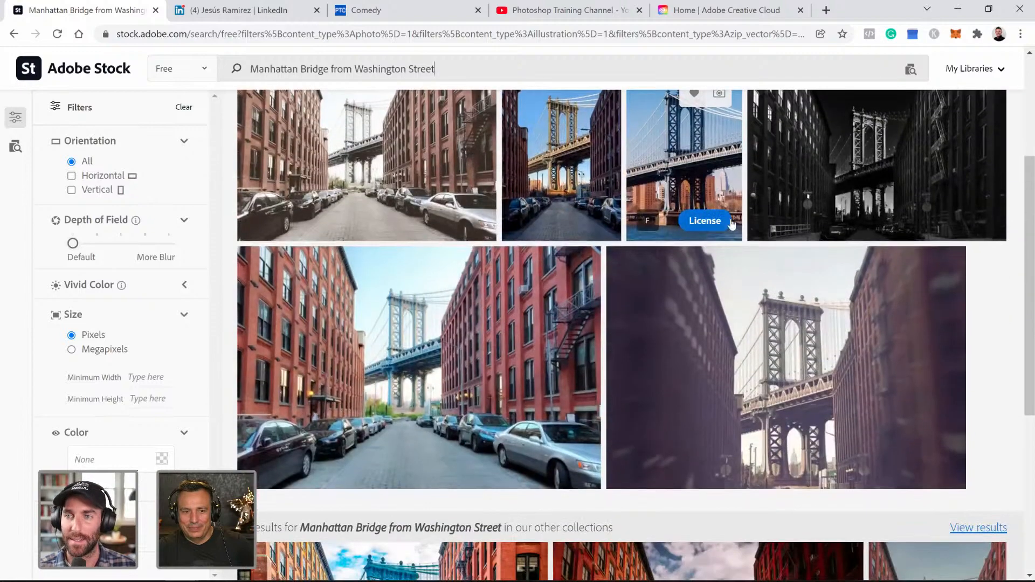
scroll(732, 224, "up", 1)
scroll(732, 225, "up", 1)
scroll(733, 224, "down", 2)
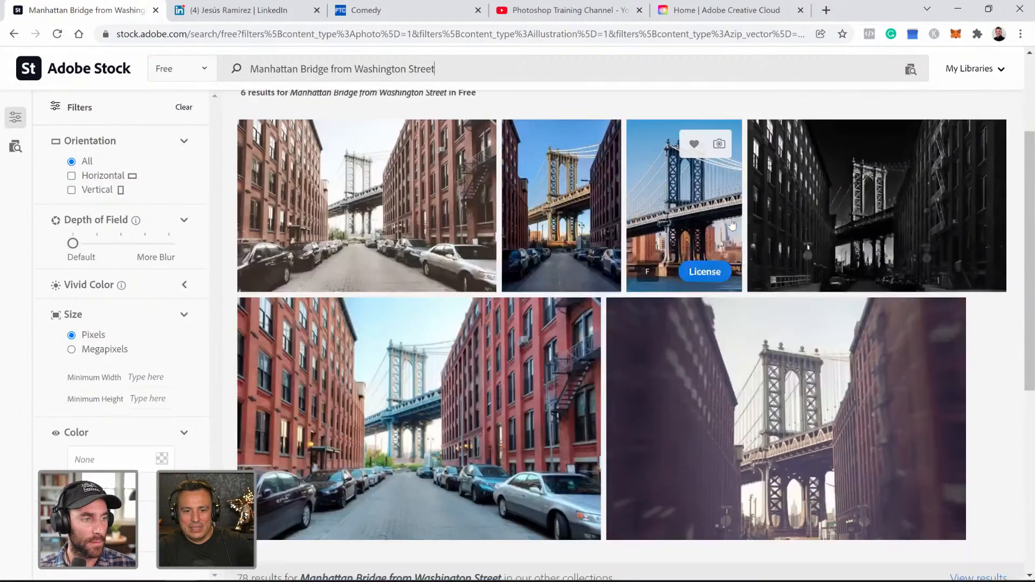
scroll(350, 92, "up", 2)
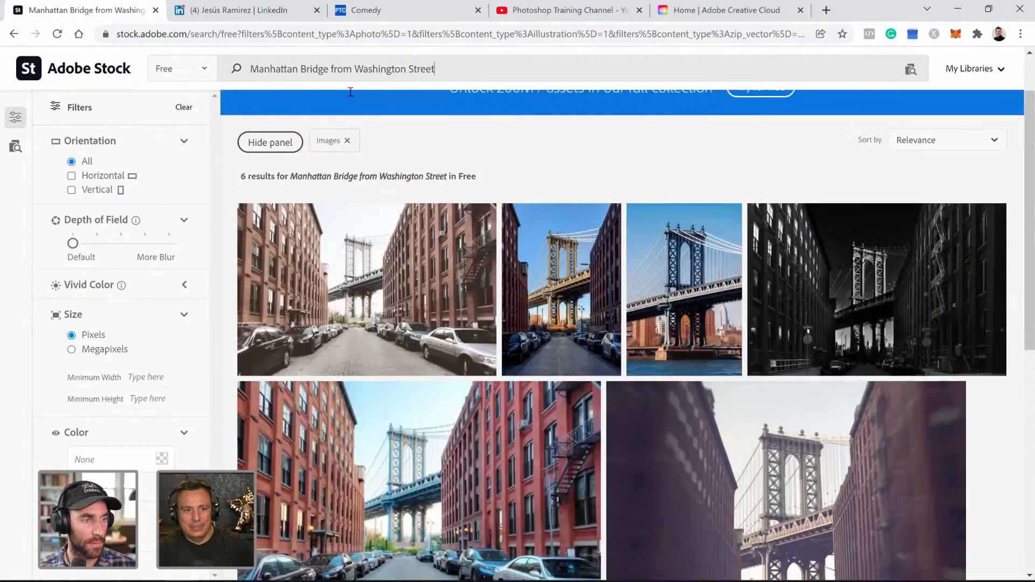
- Remove 'from Washington' from the query and search 'Manhattan Bridge Street'
double_click(332, 70)
key("BackSpace")
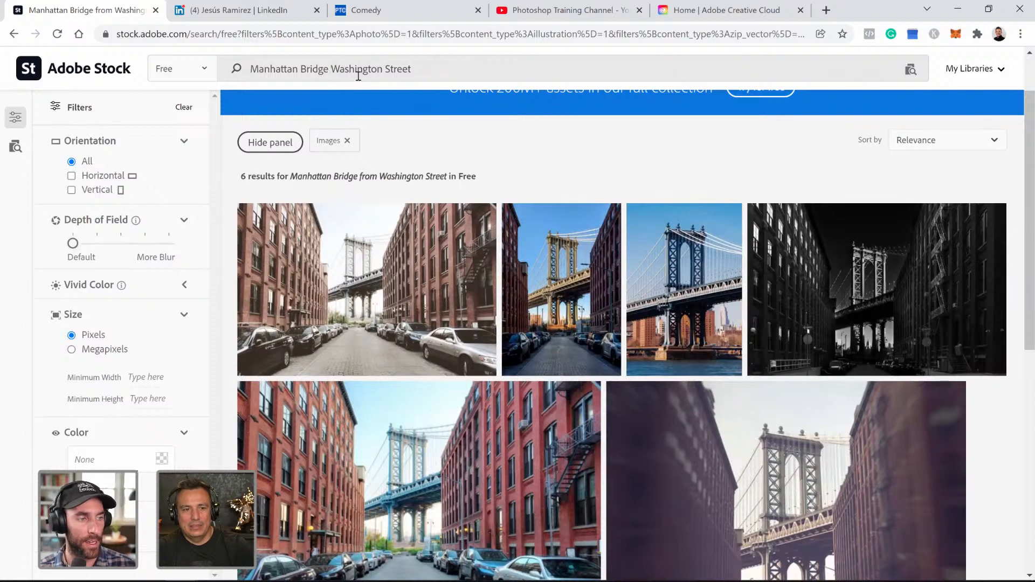
double_click(353, 70)
key("BackSpace")
key("Return")
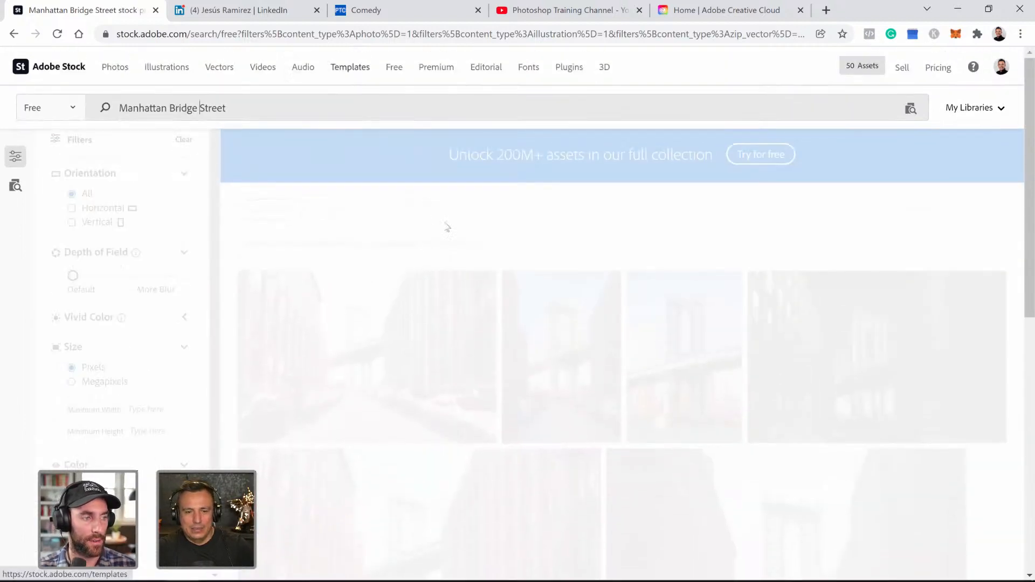
- Browse the Manhattan Bridge Street results and open the Adobe Stock home in a new tab
scroll(519, 248, "down", 7)
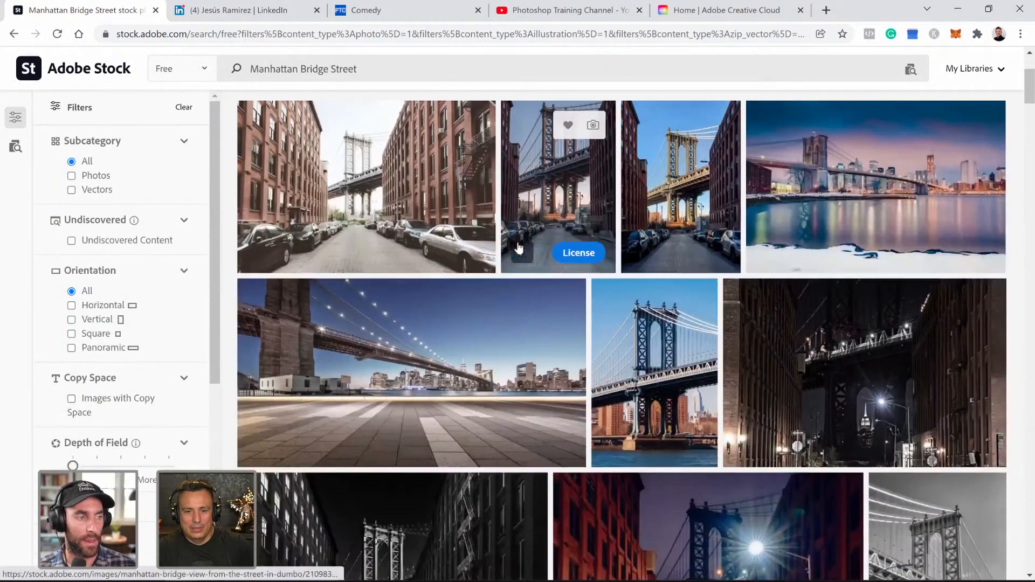
scroll(519, 248, "down", 10)
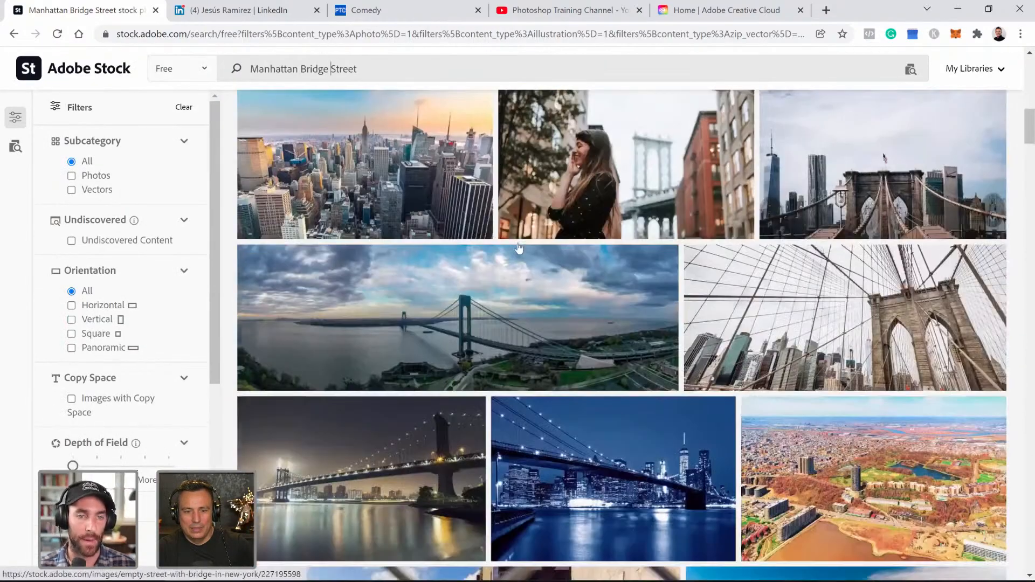
scroll(519, 247, "down", 3)
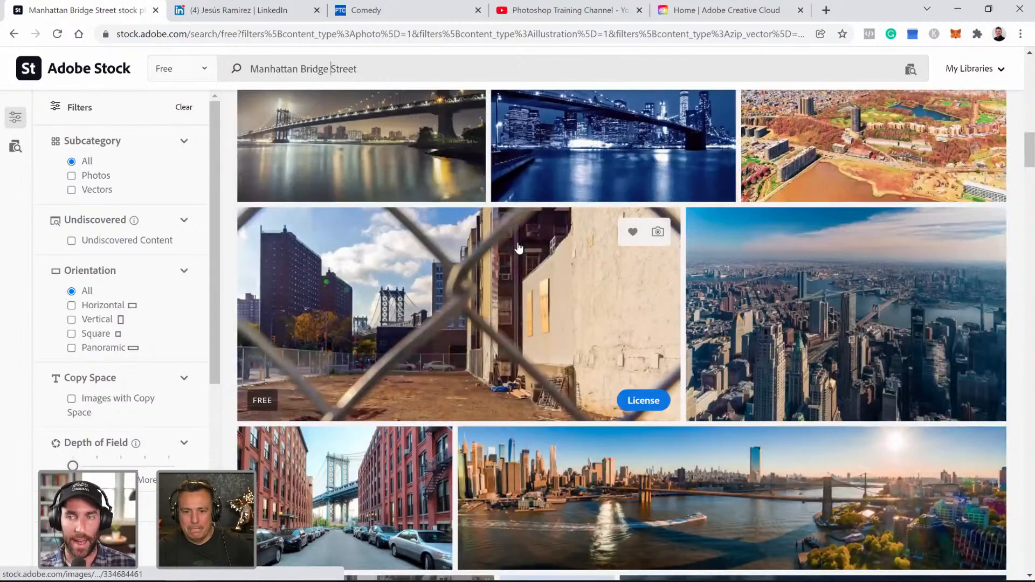
scroll(519, 247, "down", 4)
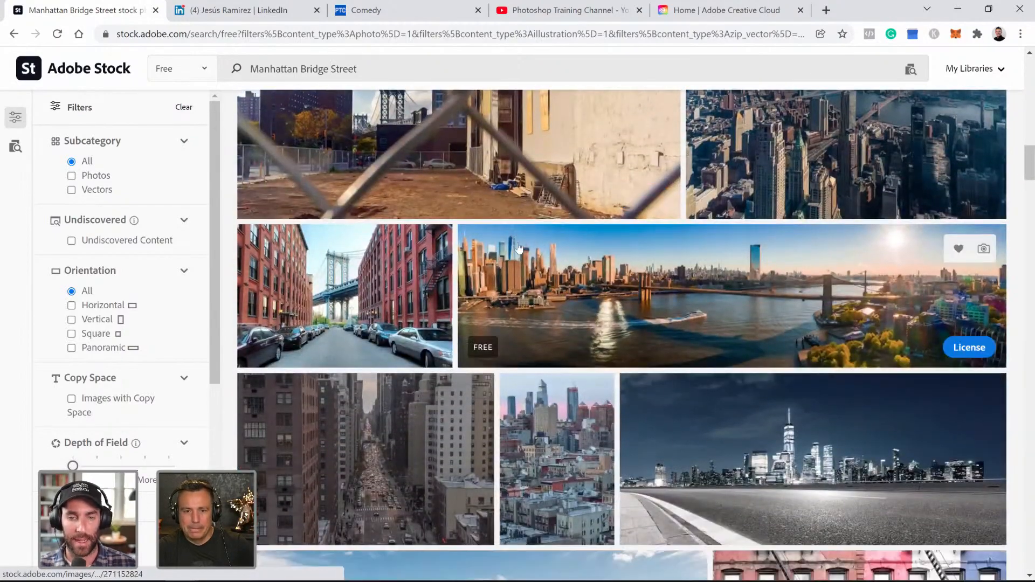
scroll(519, 247, "down", 20)
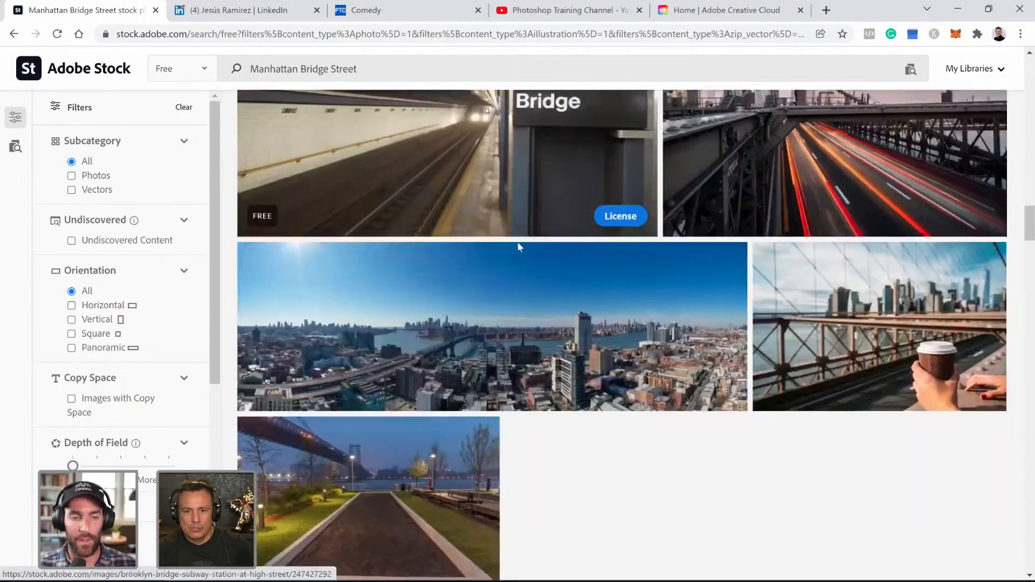
scroll(519, 247, "down", 1)
scroll(519, 247, "up", 11)
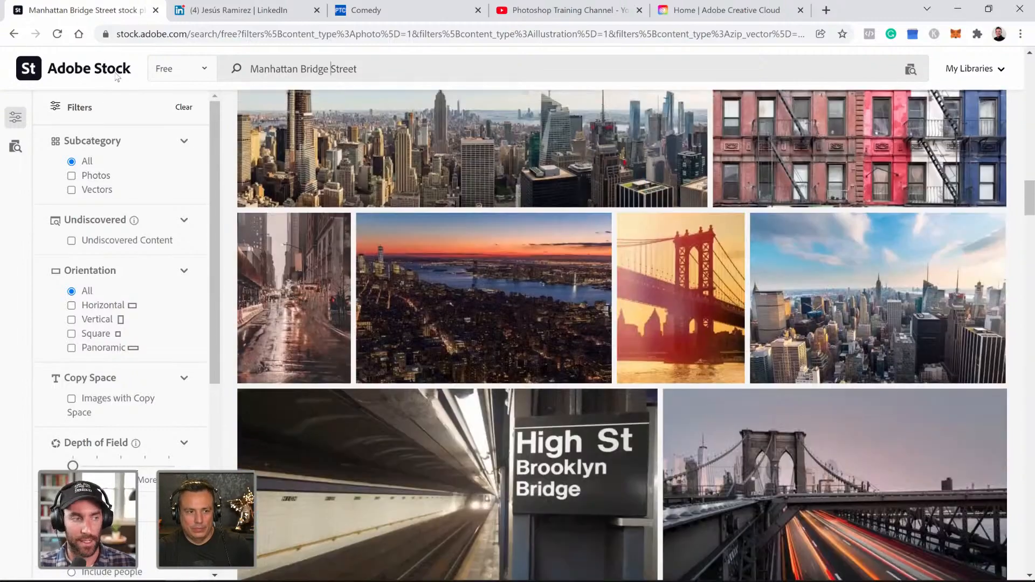
right_click(106, 68)
left_click(137, 77)
left_click(215, 10)
left_click(390, 288)
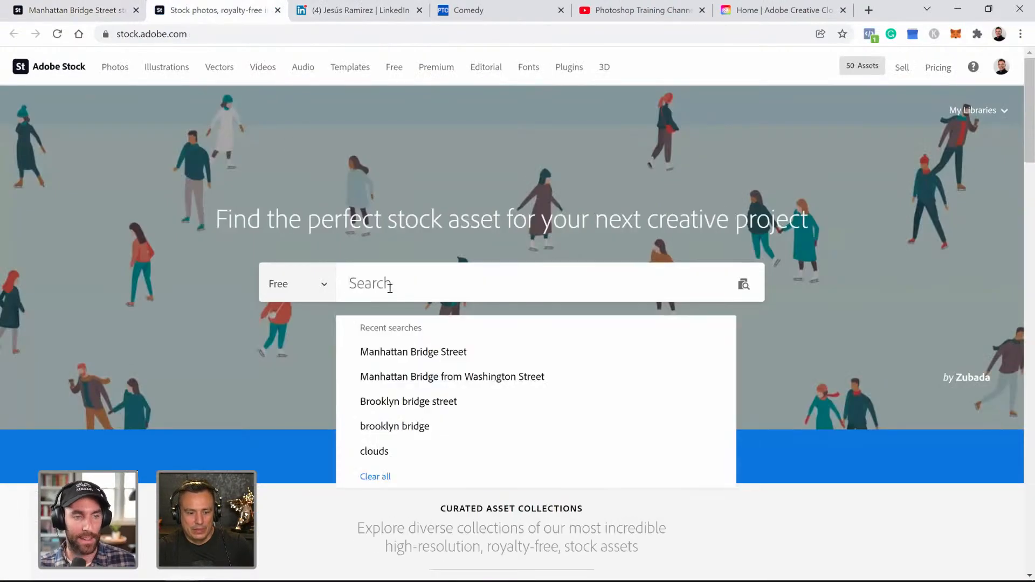
type("person")
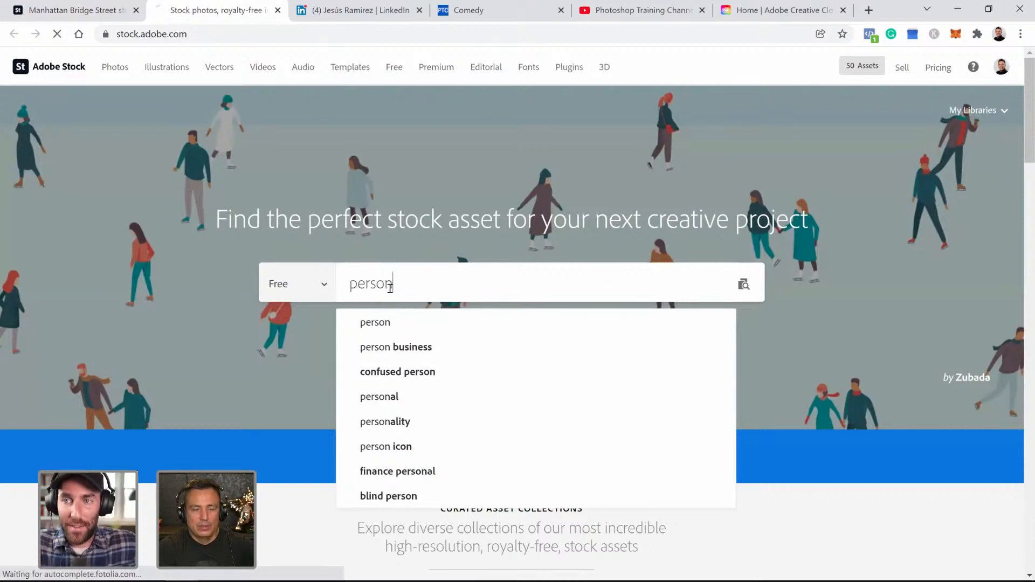
key("Return")
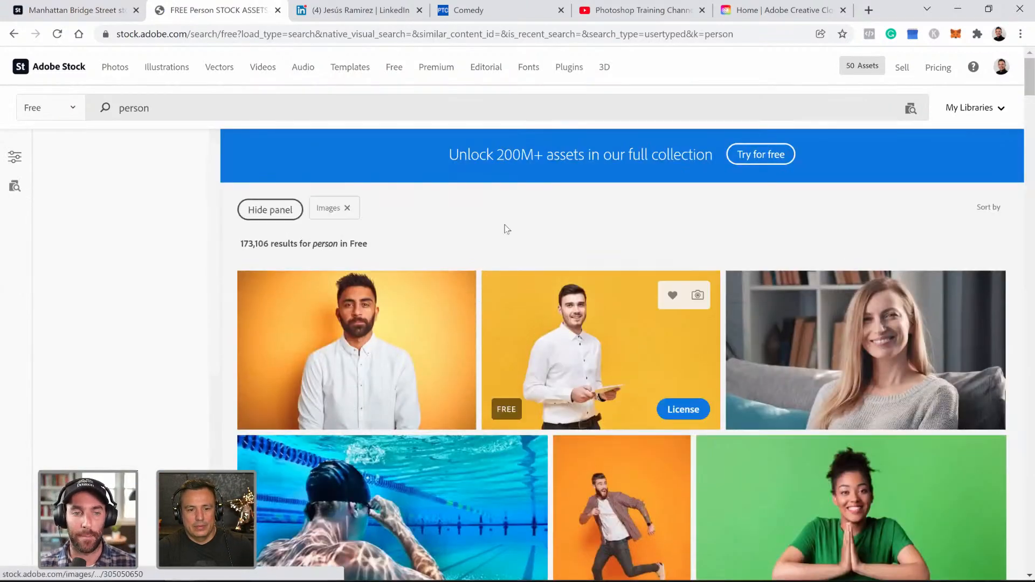
scroll(207, 271, "down", 3)
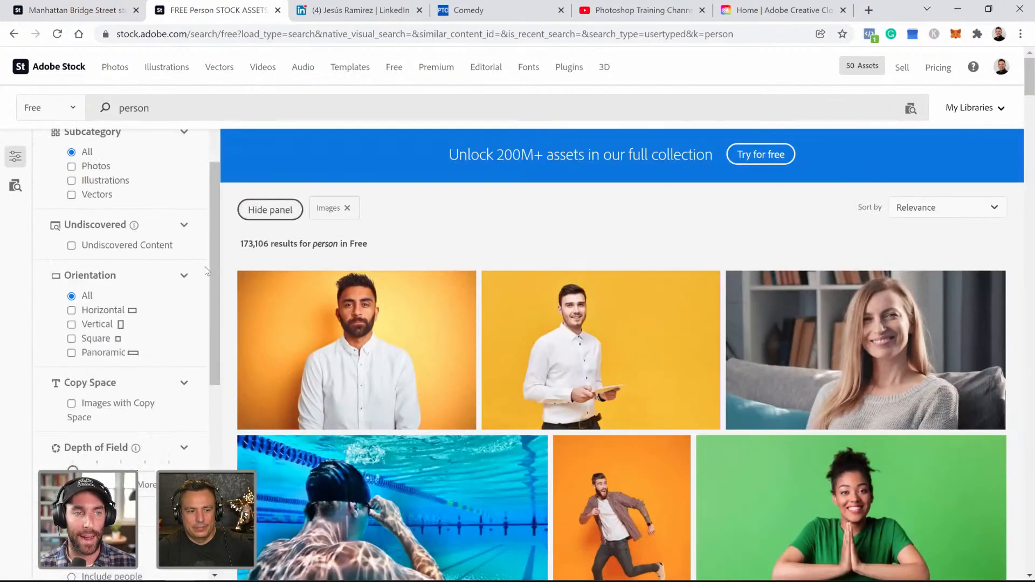
scroll(207, 271, "down", 3)
scroll(207, 271, "up", 4)
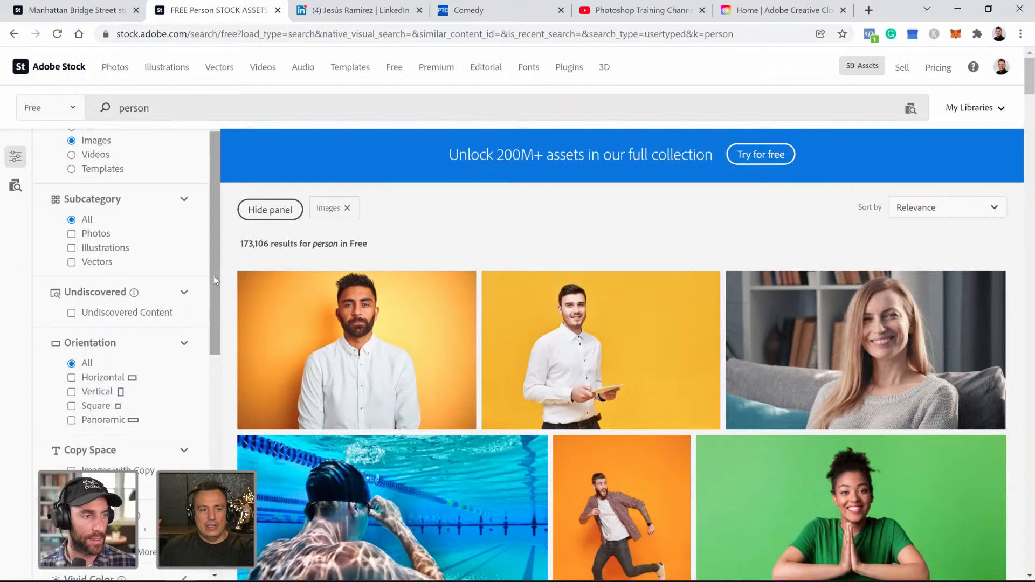
scroll(213, 276, "up", 2)
scroll(218, 218, "down", 4)
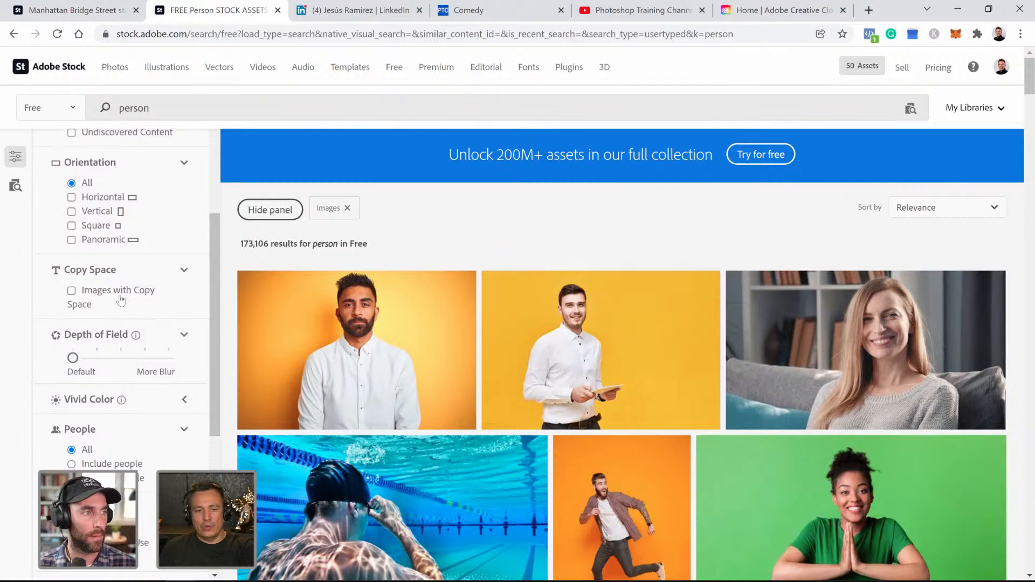
left_click(114, 293)
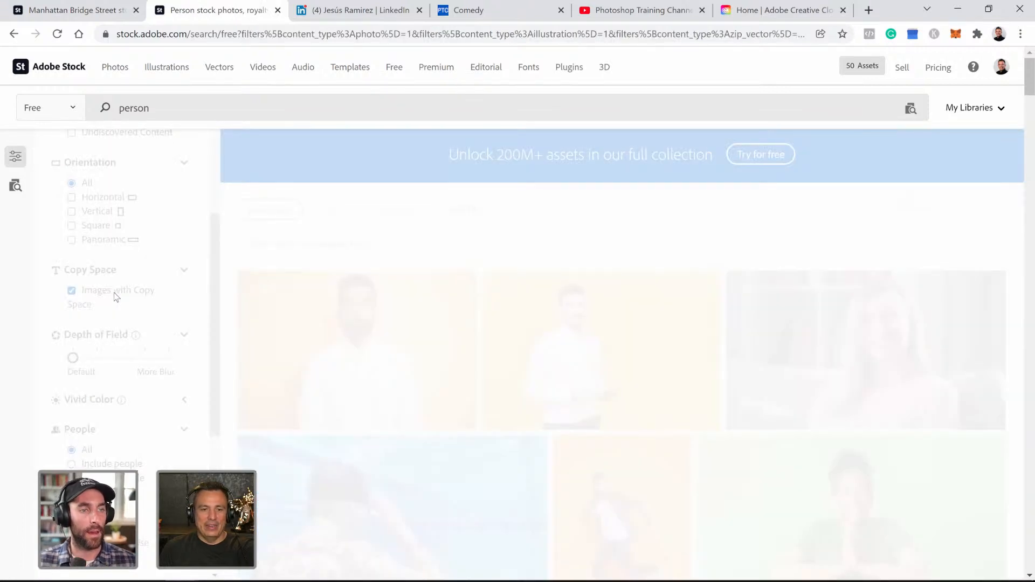
scroll(520, 345, "down", 3)
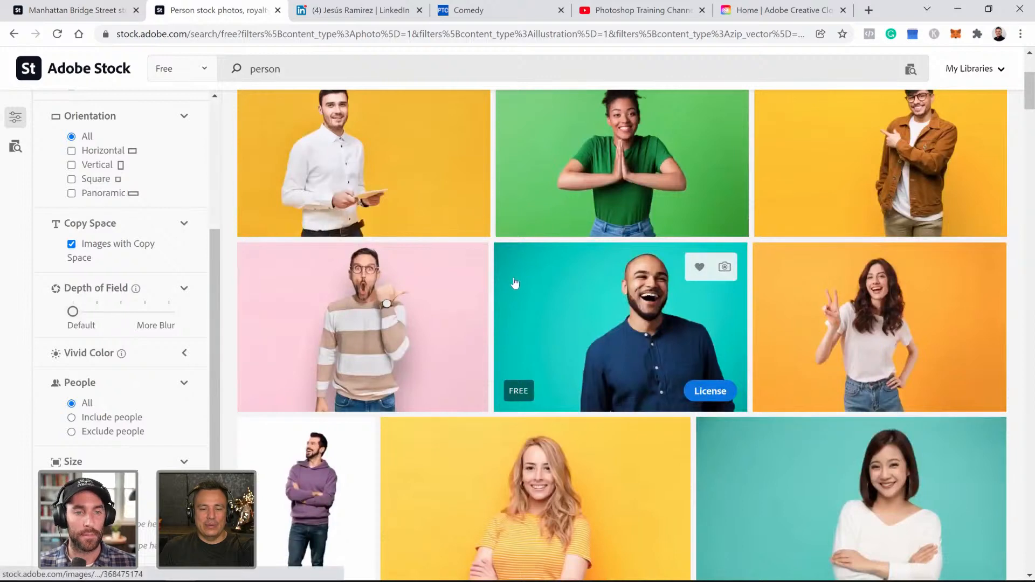
scroll(866, 340, "down", 3)
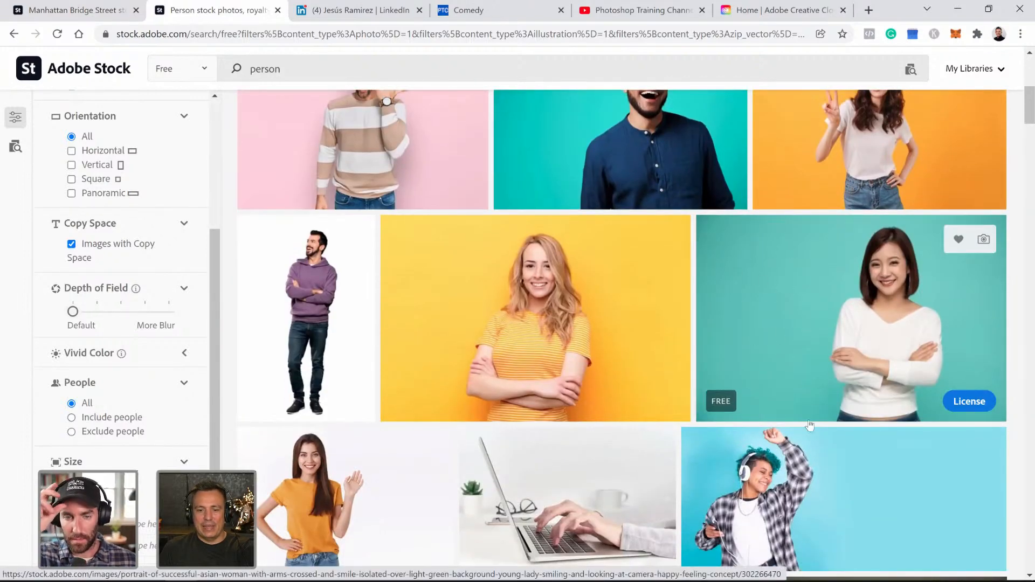
scroll(810, 426, "down", 2)
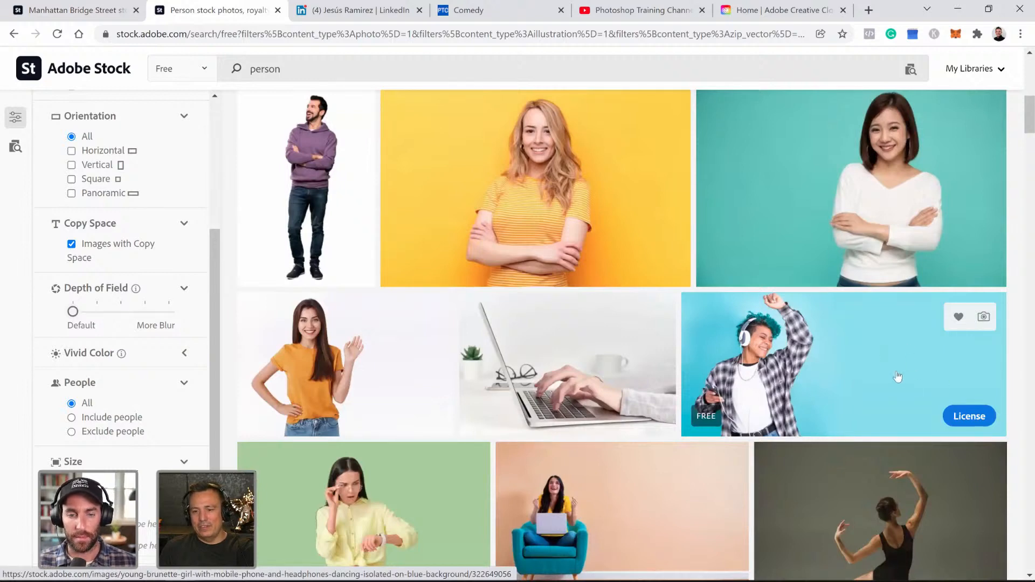
scroll(879, 363, "down", 8)
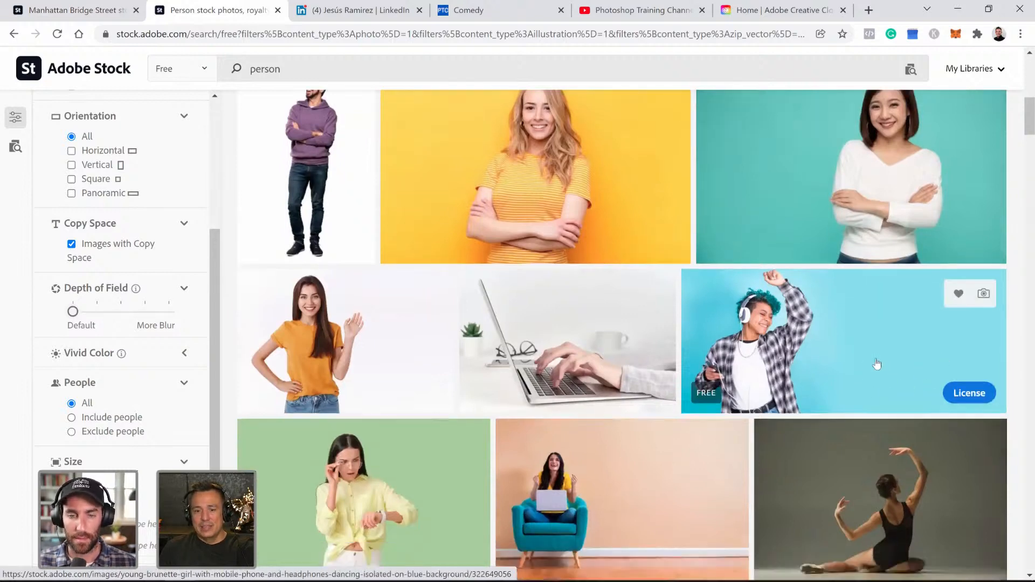
scroll(855, 349, "up", 6)
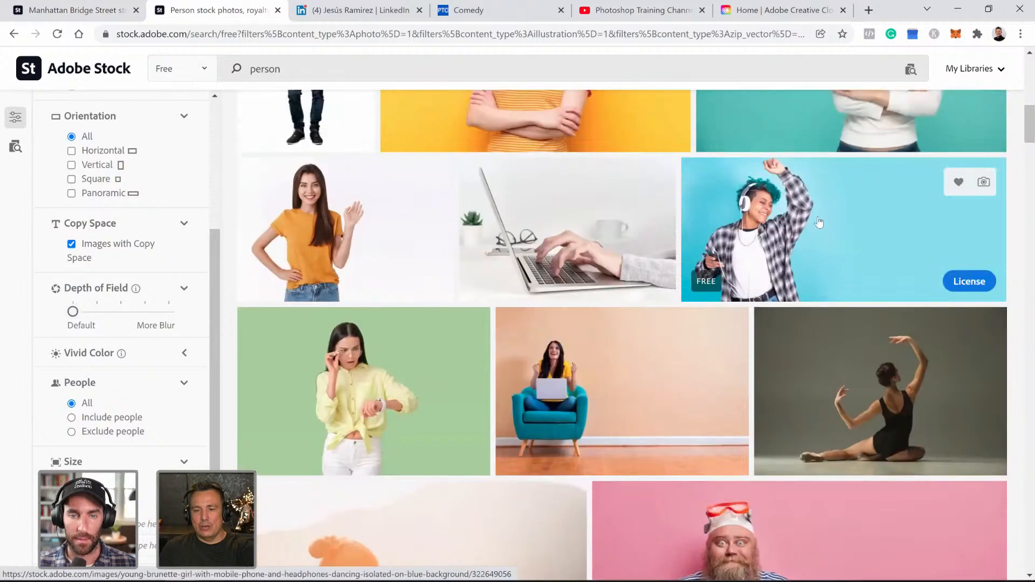
scroll(558, 372, "down", 4)
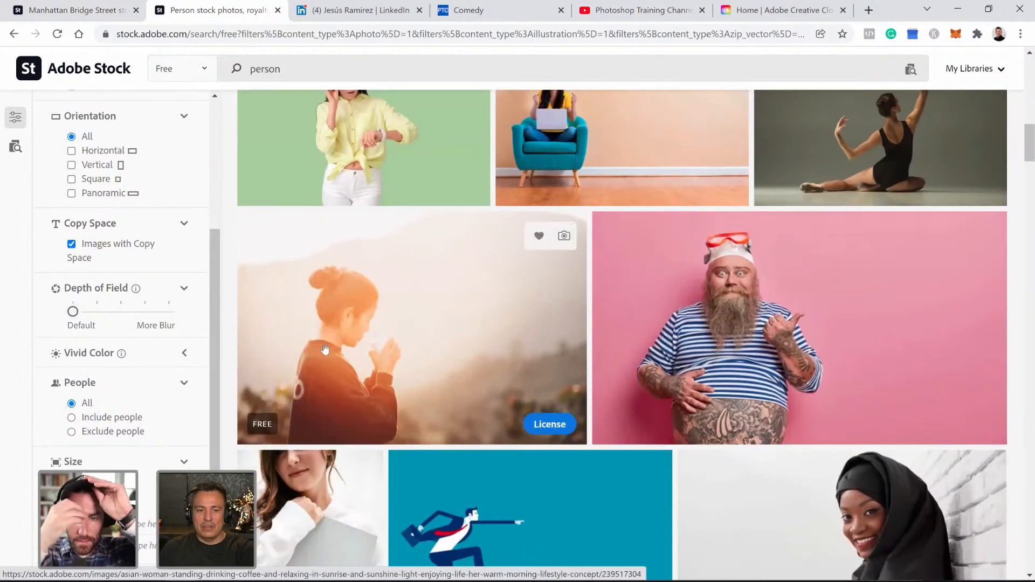
scroll(349, 382, "down", 1)
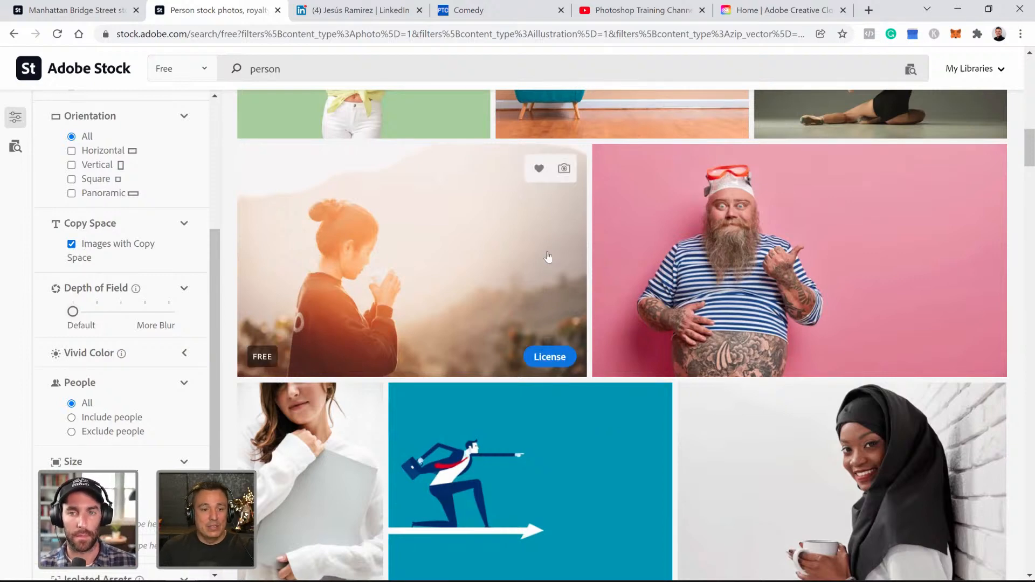
scroll(534, 265, "down", 8)
scroll(531, 268, "down", 3)
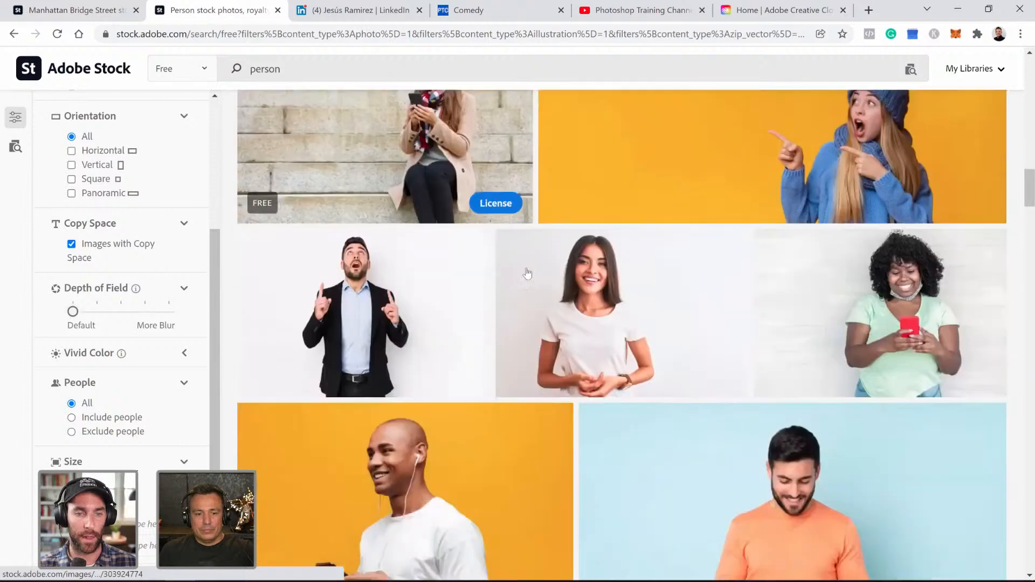
scroll(529, 272, "up", 12)
scroll(528, 277, "up", 2)
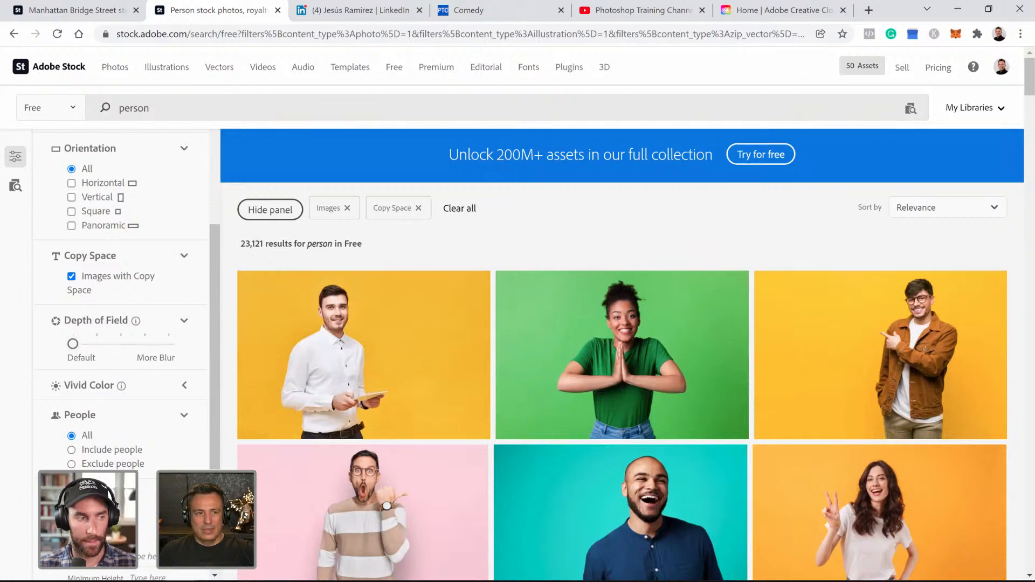
- Close the person results tab and license the free Manhattan Bridge street photo
left_click(278, 10)
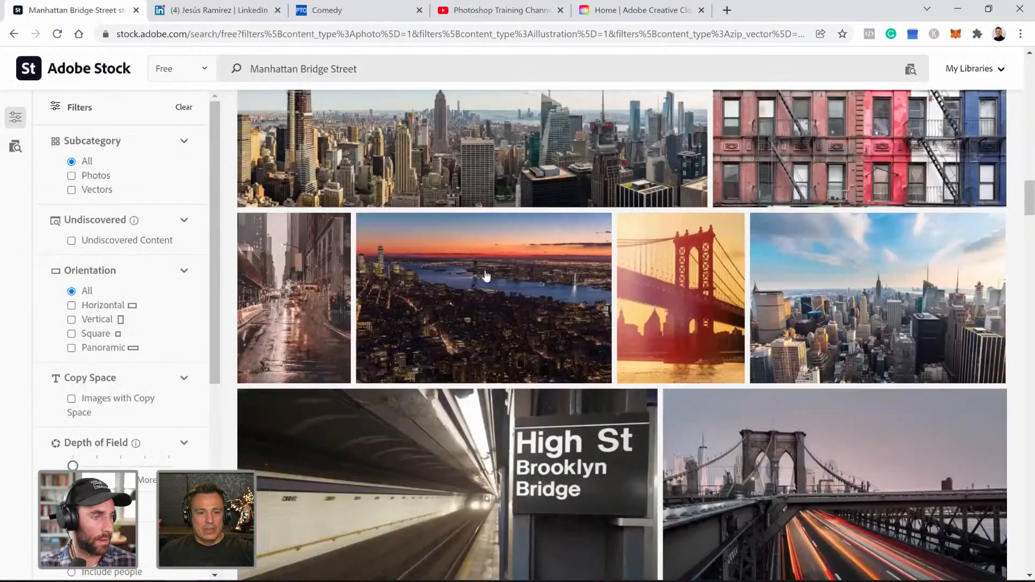
scroll(486, 275, "down", 15)
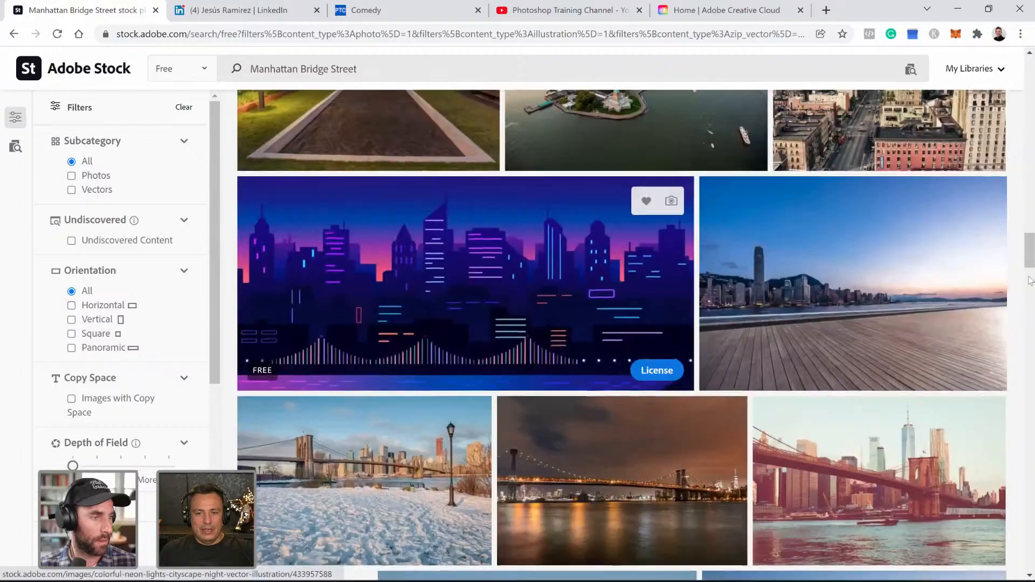
left_click(1033, 311)
left_click(1029, 168)
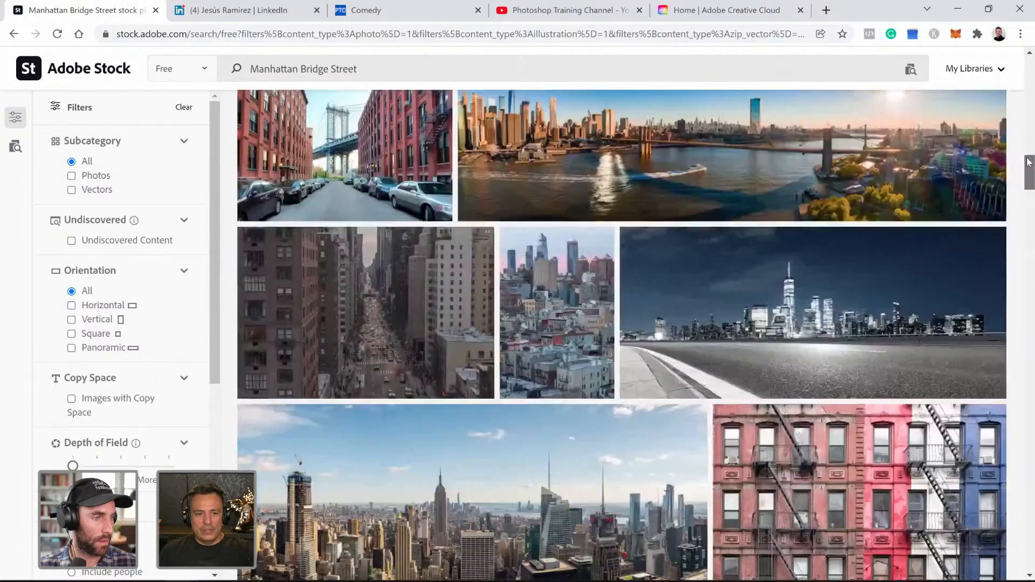
left_click_drag(1029, 171, 1017, 83)
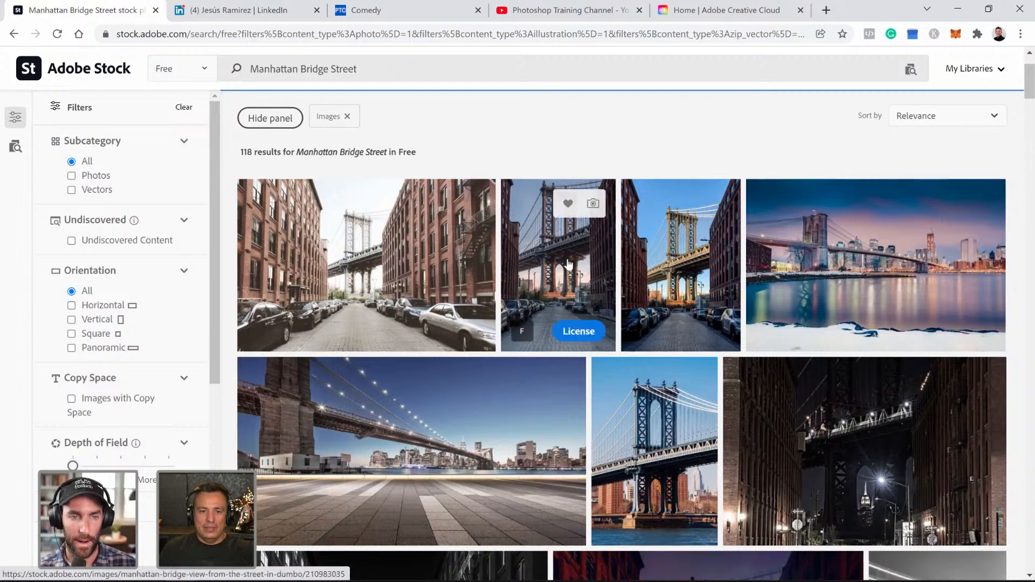
left_click(589, 331)
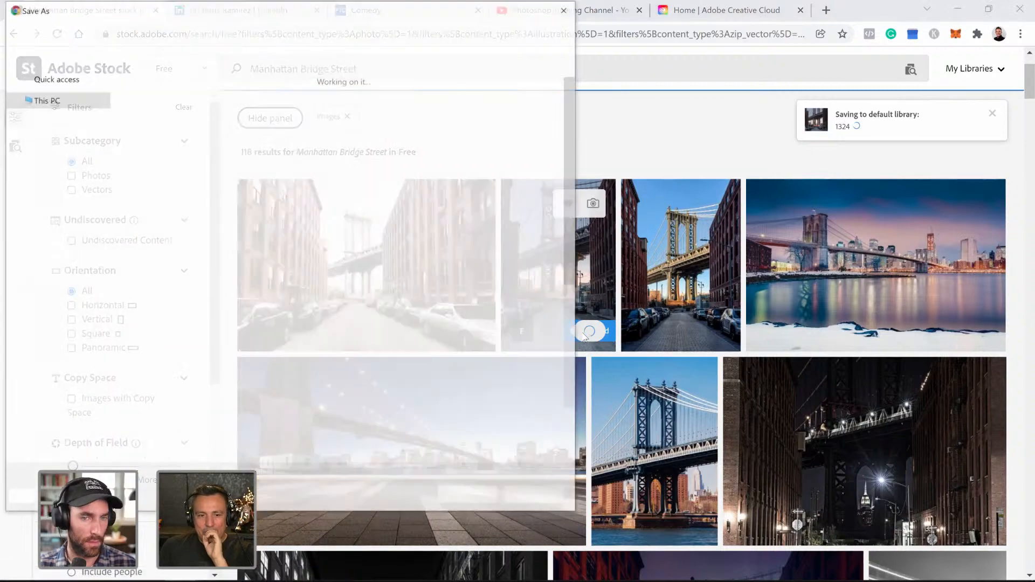
- Save the licensed photo to the library and drag it from Libraries onto the canvas
left_click(465, 497)
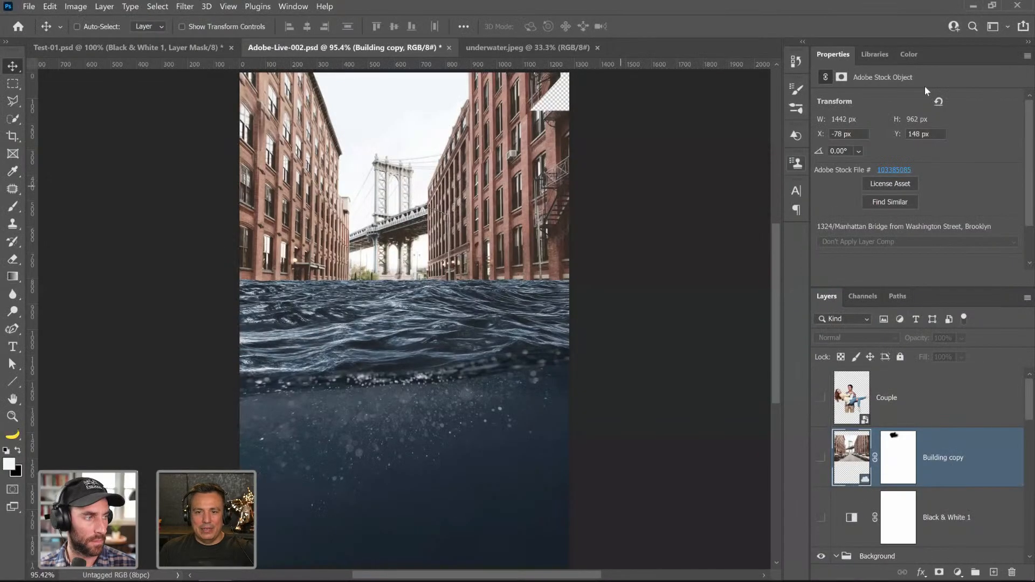
left_click(875, 54)
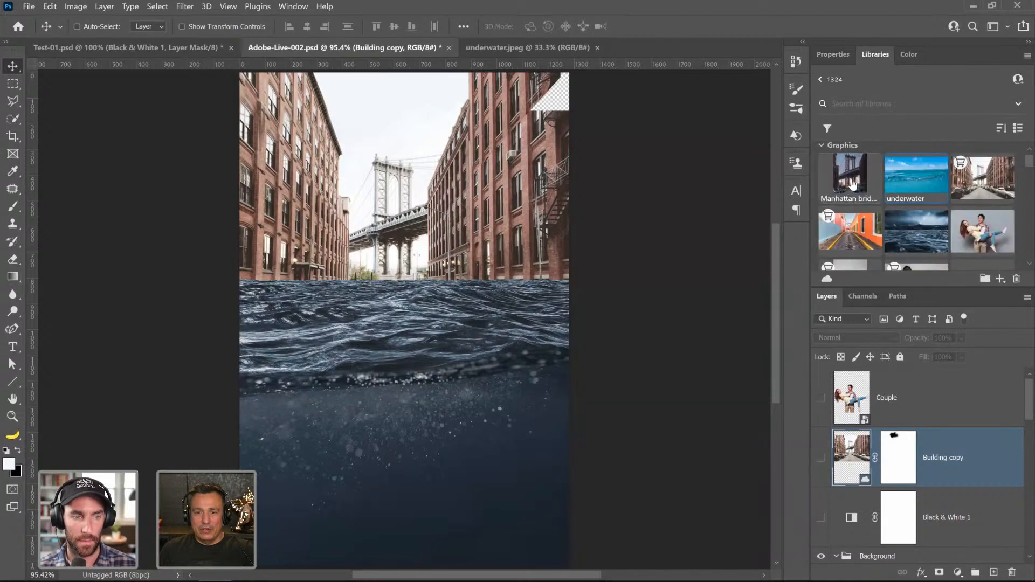
left_click_drag(853, 179, 872, 431)
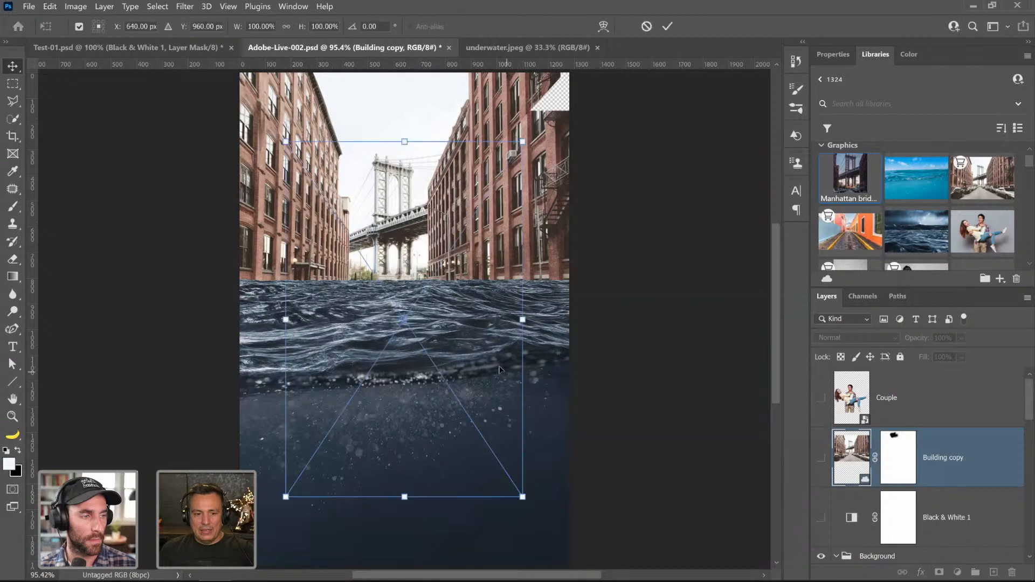
- Enlarge the placed bridge photo to about 141%, shift it up and right, and commit
scroll(506, 374, "down", 4)
left_click_drag(523, 400, 571, 472)
scroll(492, 323, "up", 2)
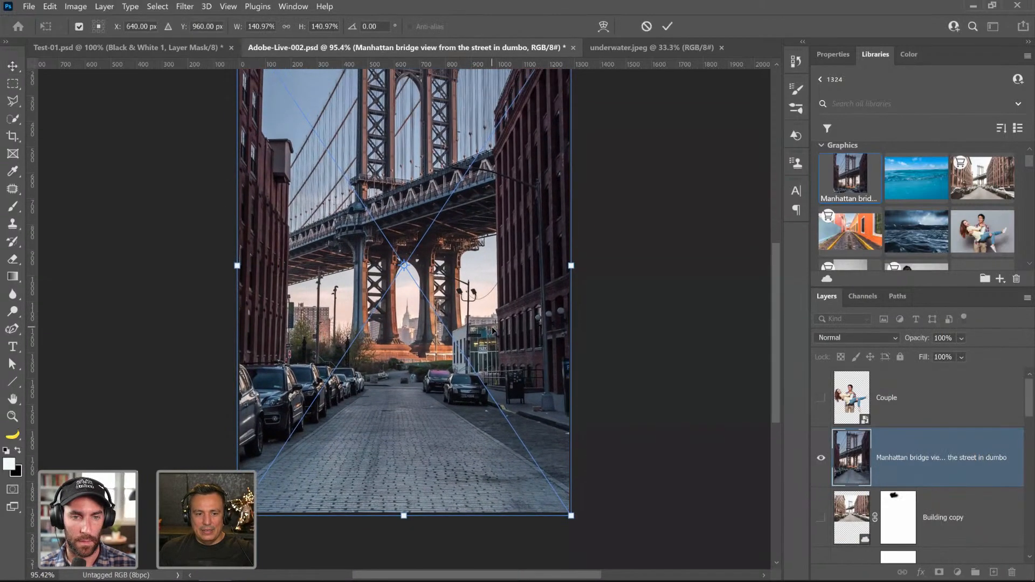
left_click_drag(302, 391, 415, 255)
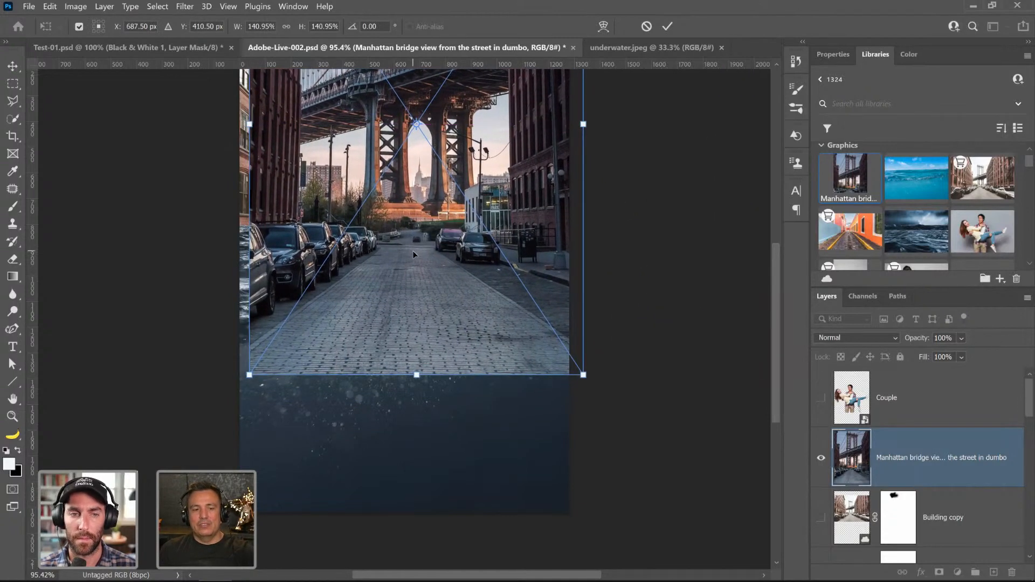
key("Return")
- Add a horizontal waterline guide and fit the bridge photo so its street meets it
left_click(822, 458)
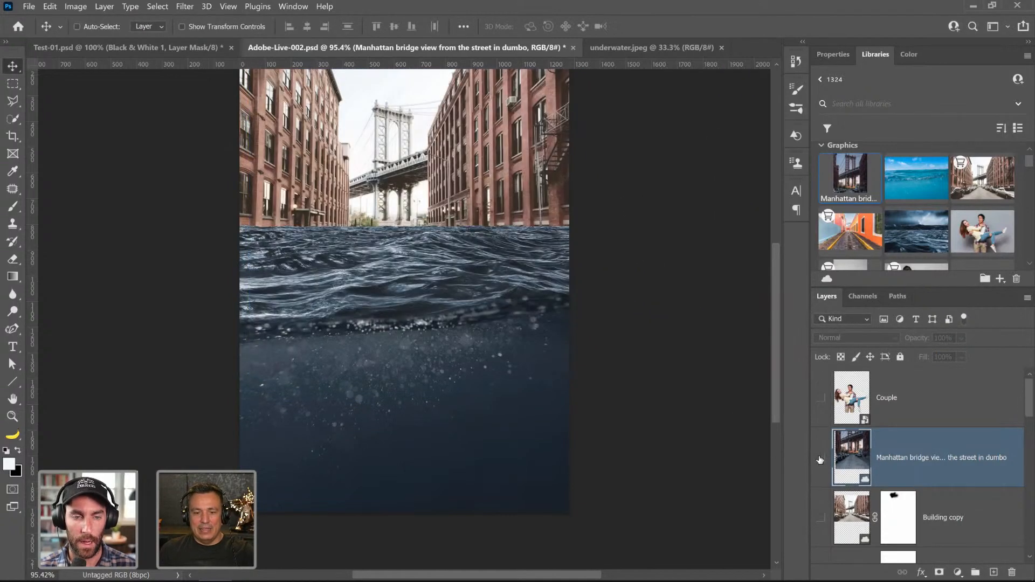
left_click_drag(514, 66, 507, 227)
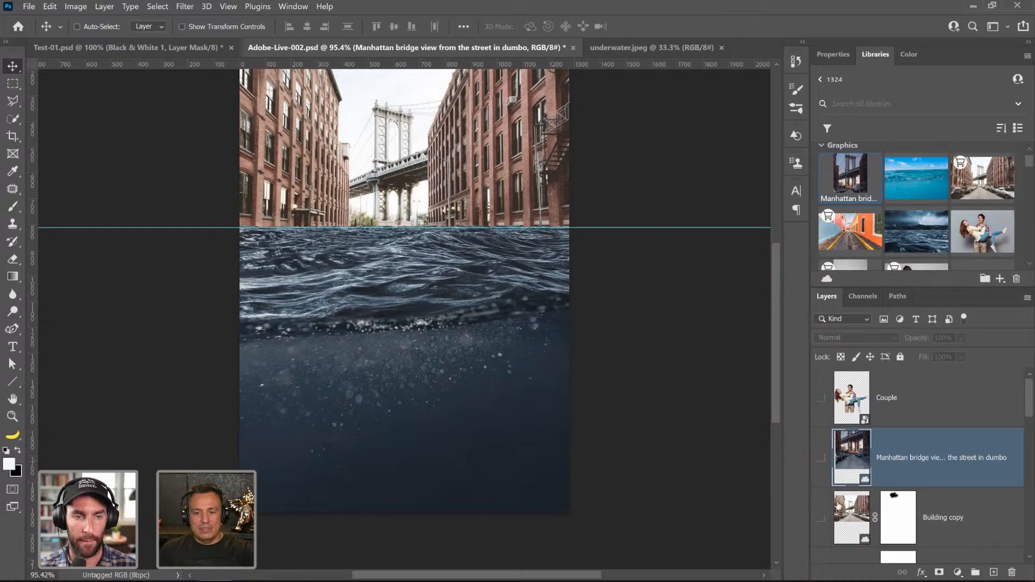
left_click(821, 458)
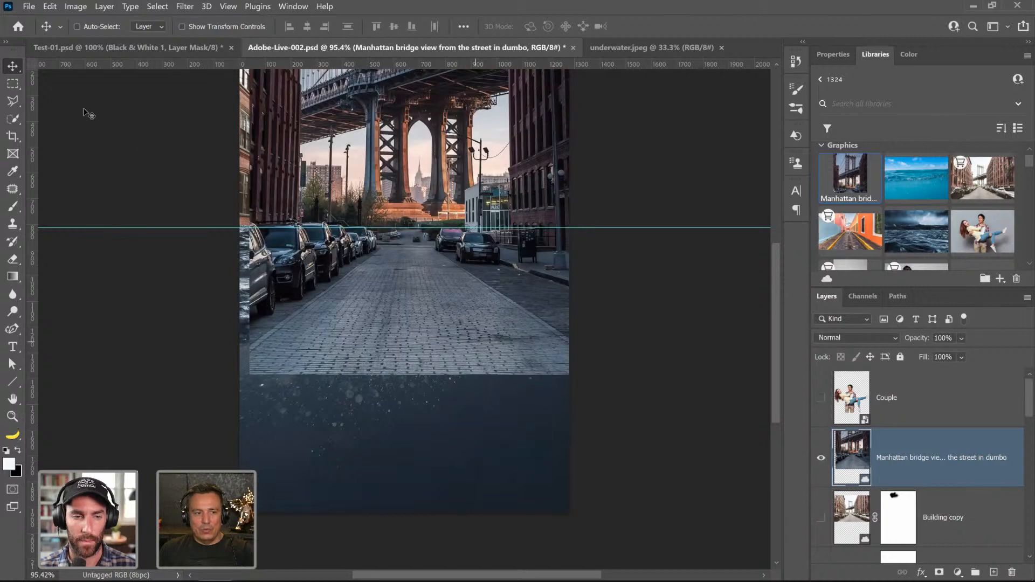
left_click_drag(425, 306, 421, 284)
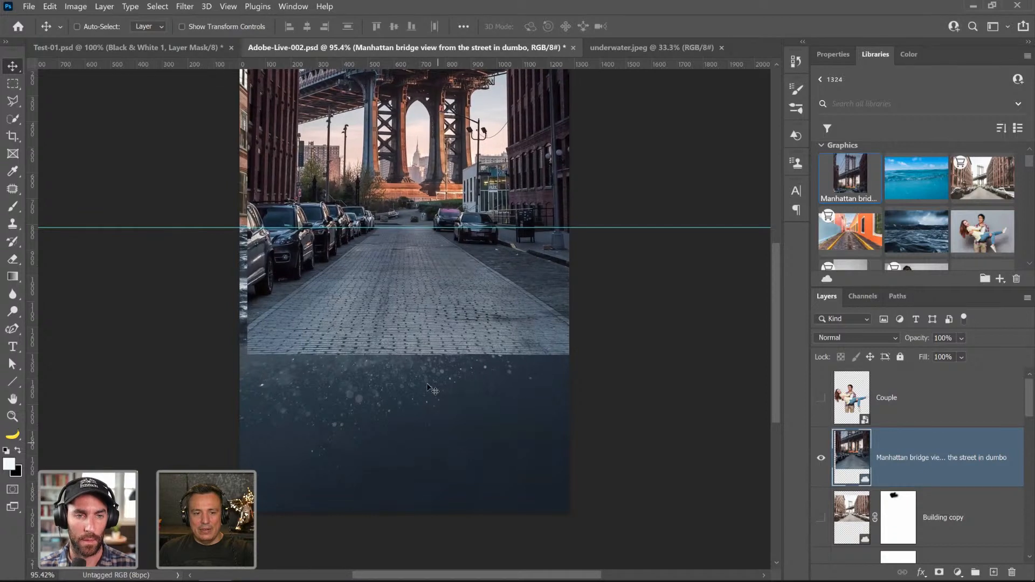
left_click_drag(419, 329, 412, 360)
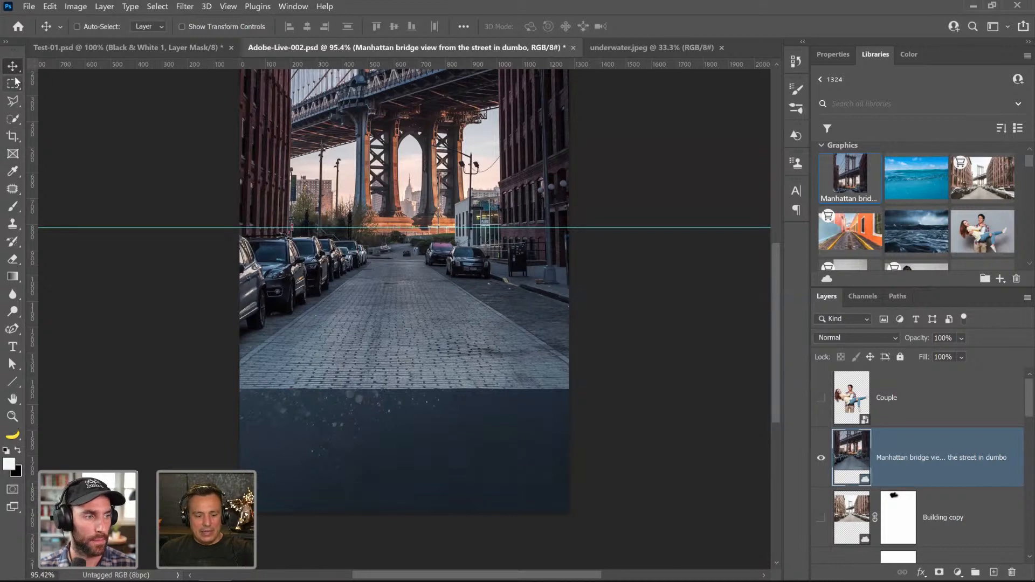
key("ctrl+t")
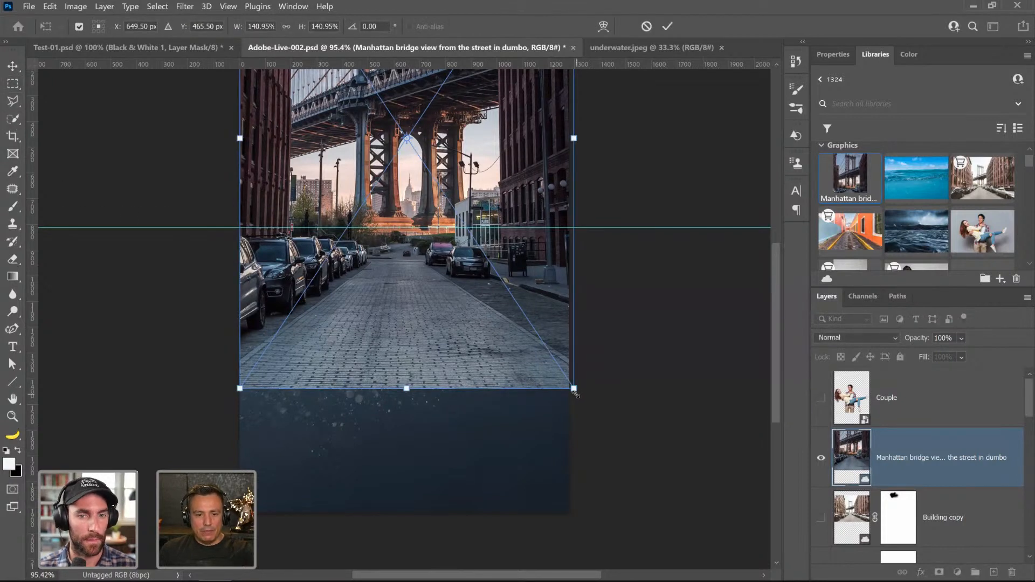
left_click_drag(574, 388, 179, 215)
key("Return")
- Copy the marquee-selected street strip to a new layer and delete the full bridge photo layer
key("m")
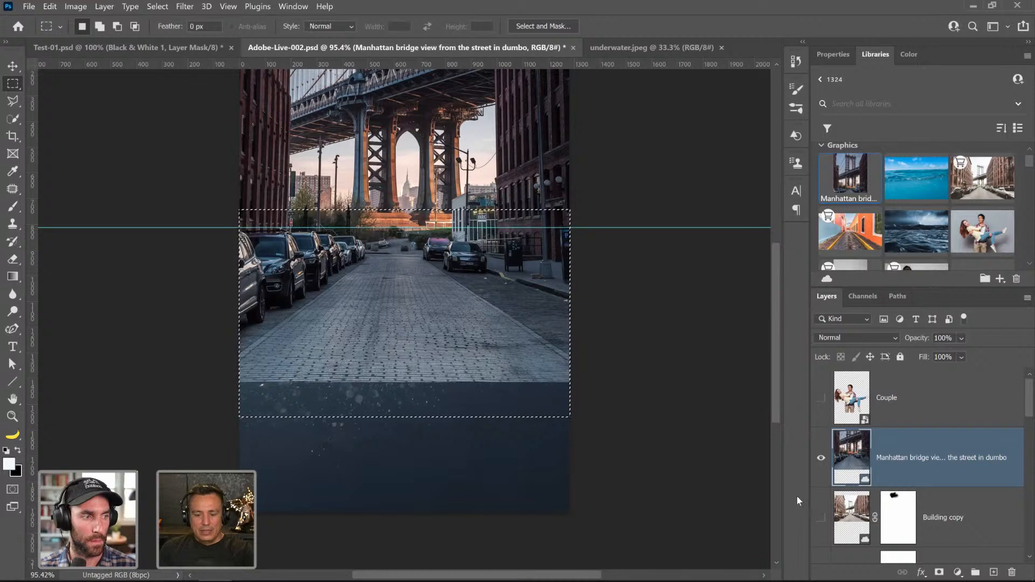
key("ctrl+j")
left_click_drag(881, 510, 1012, 572)
double_click(888, 458)
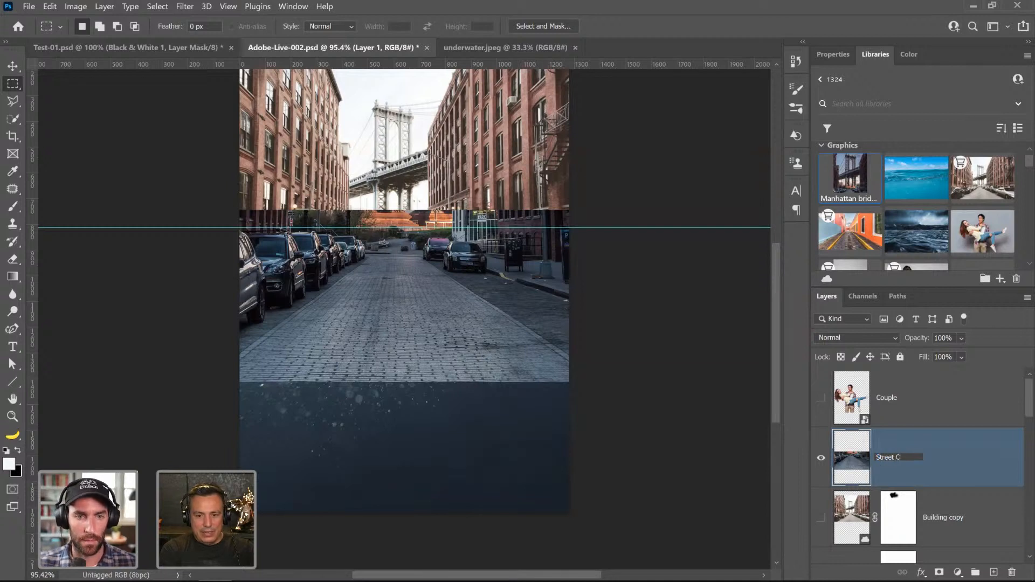
- Name the layer 'Street Cars' and stretch it down to the canvas bottom from its top edge
type("Street Cars")
key("Return")
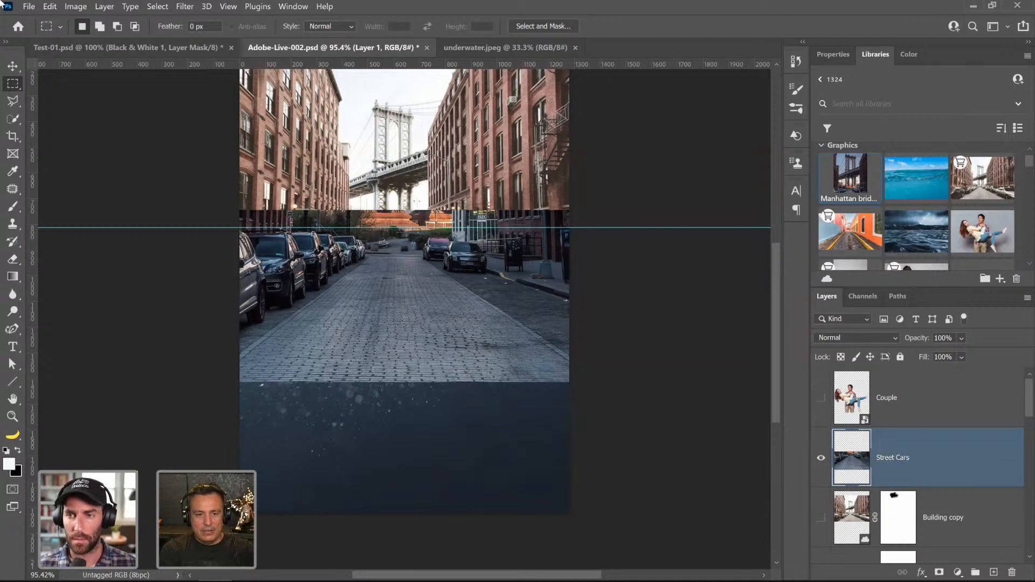
left_click(12, 66)
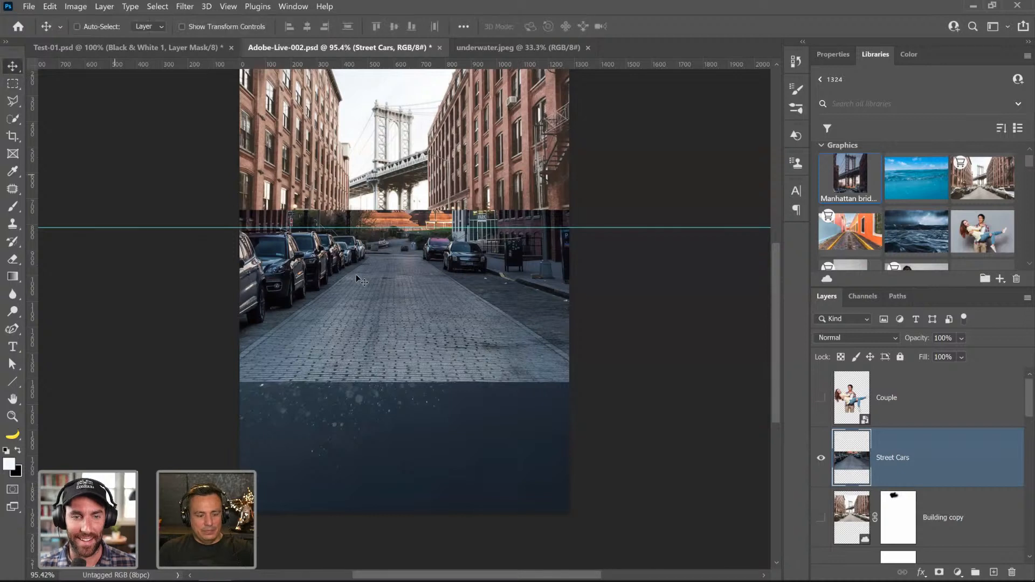
key("ctrl+t")
left_click_drag(399, 245, 400, 229)
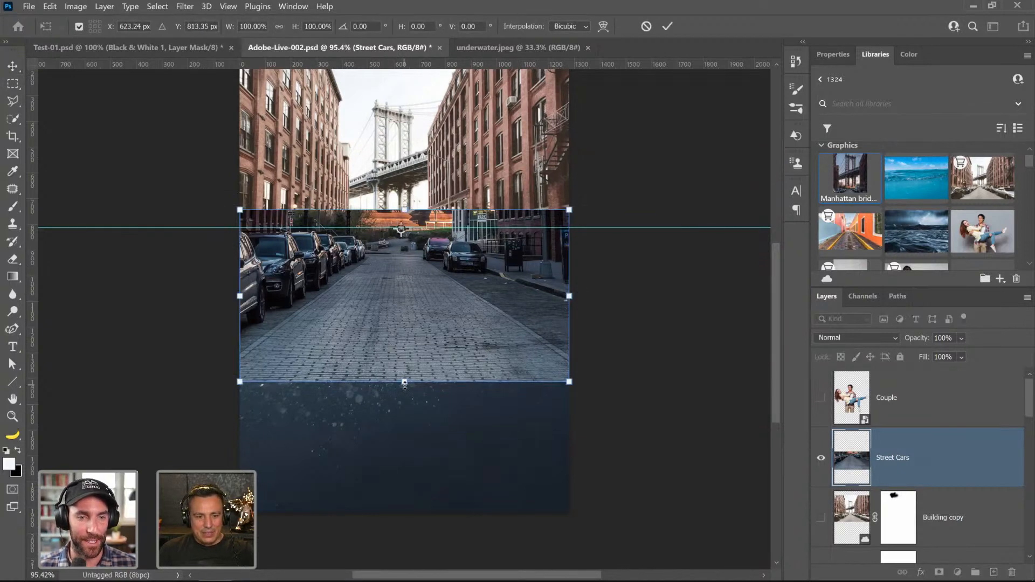
left_click_drag(404, 401, 404, 512)
- Try widening the street's base with Perspective, cancel it with Esc, and hide the layer
right_click(335, 404)
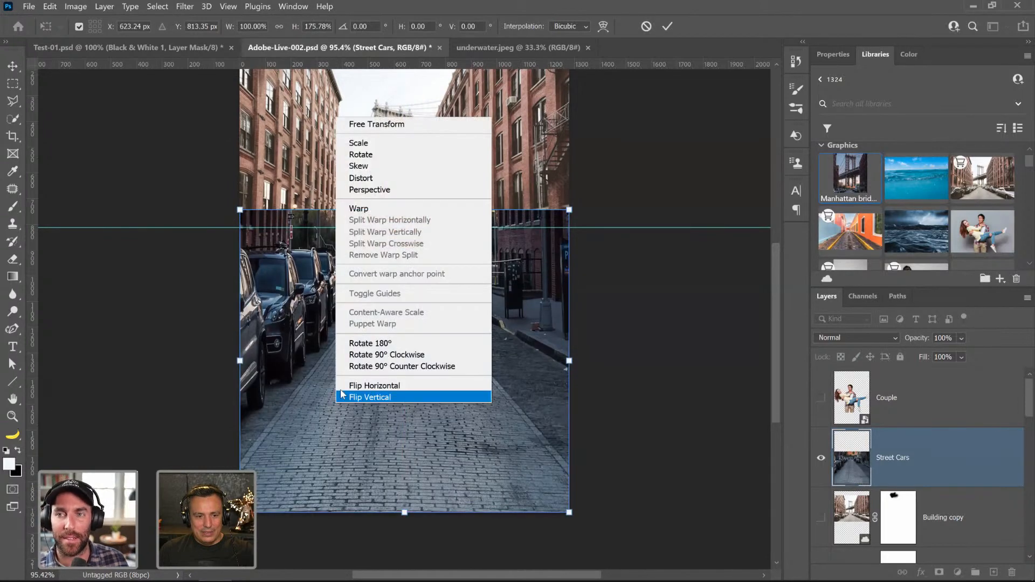
right_click(320, 381)
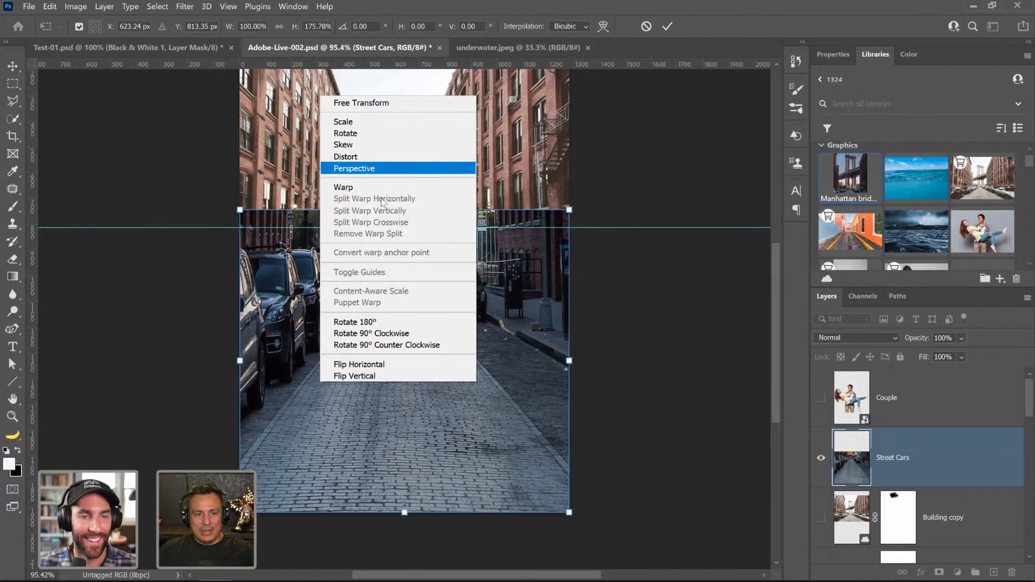
left_click(378, 168)
left_click_drag(574, 515, 615, 514)
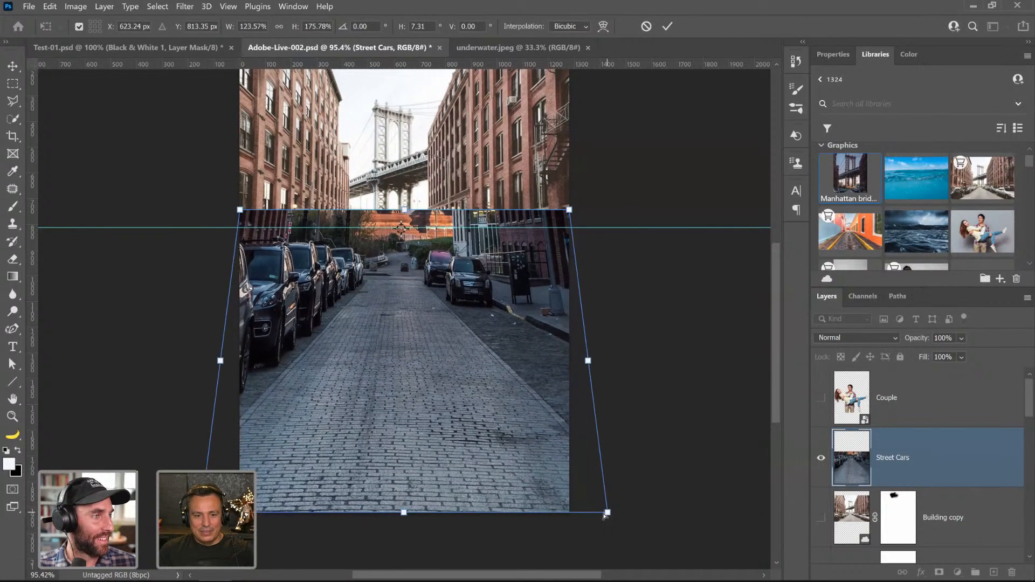
key("Escape")
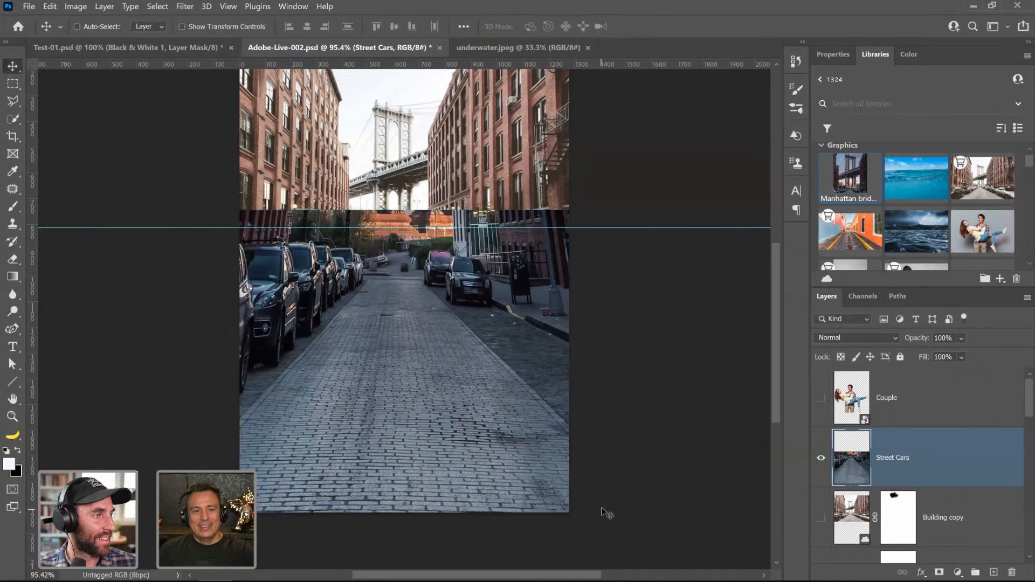
left_click(822, 458)
- Move Street Cars down just above the water layer and clip it to the waves
left_click(822, 459)
left_click(822, 459)
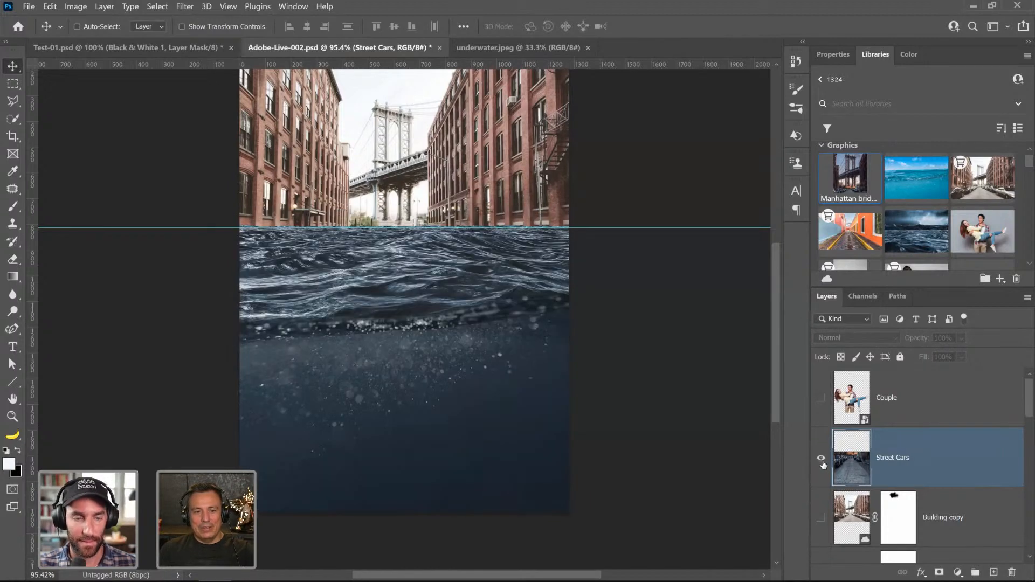
left_click(821, 458)
left_click(822, 458)
left_click(822, 458)
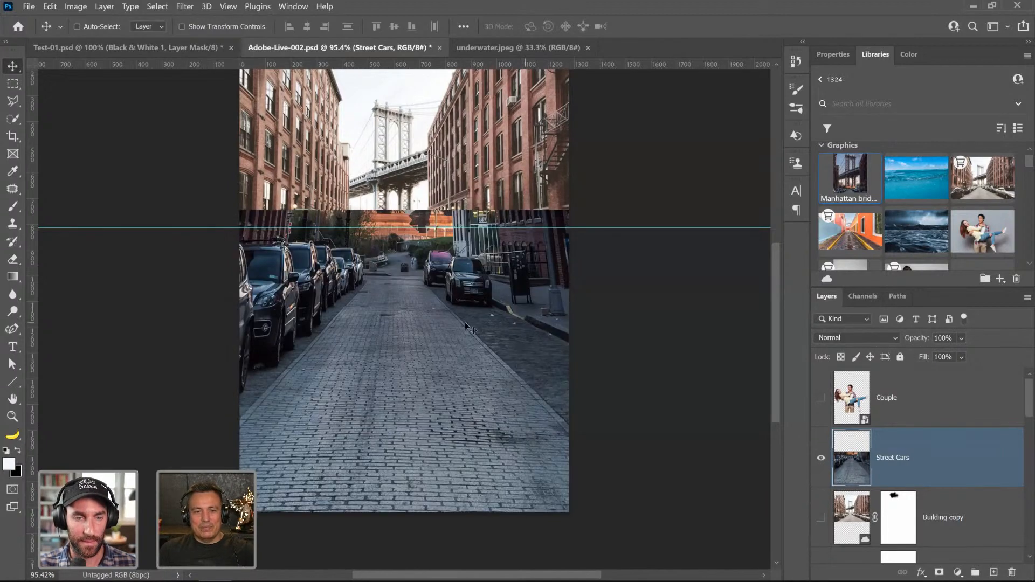
scroll(444, 325, "up", 3)
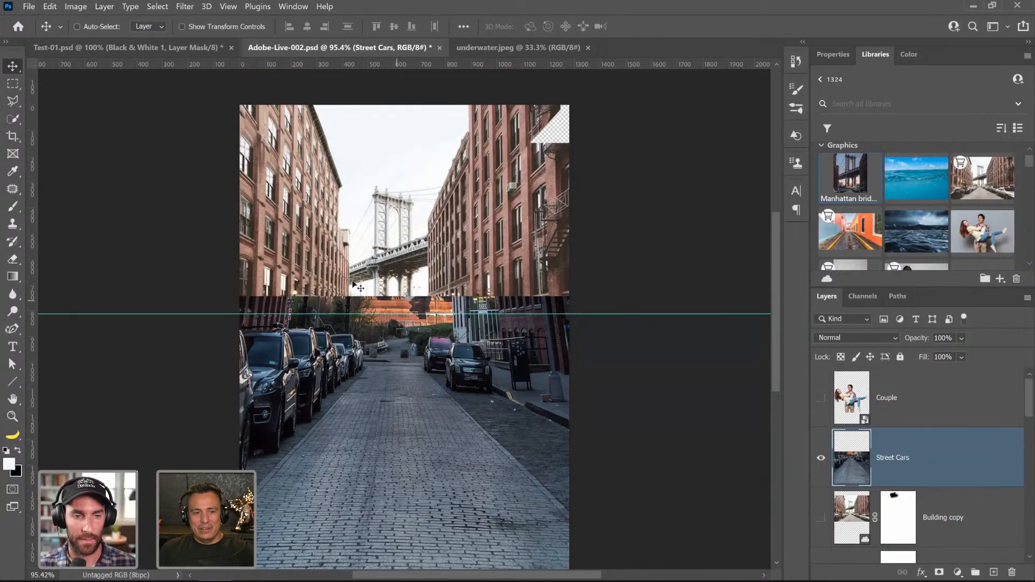
scroll(477, 327, "down", 2)
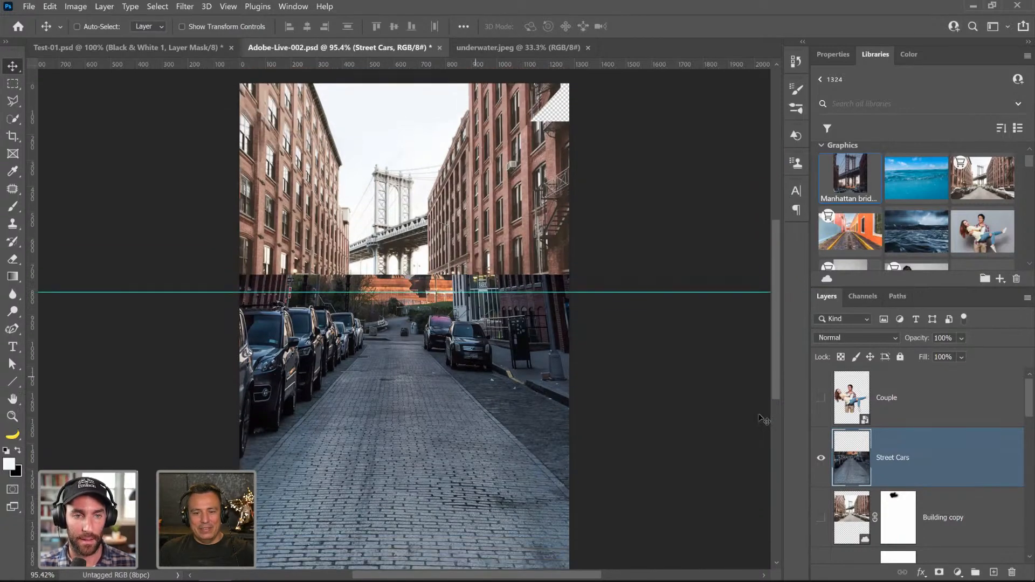
left_click_drag(858, 471, 902, 433)
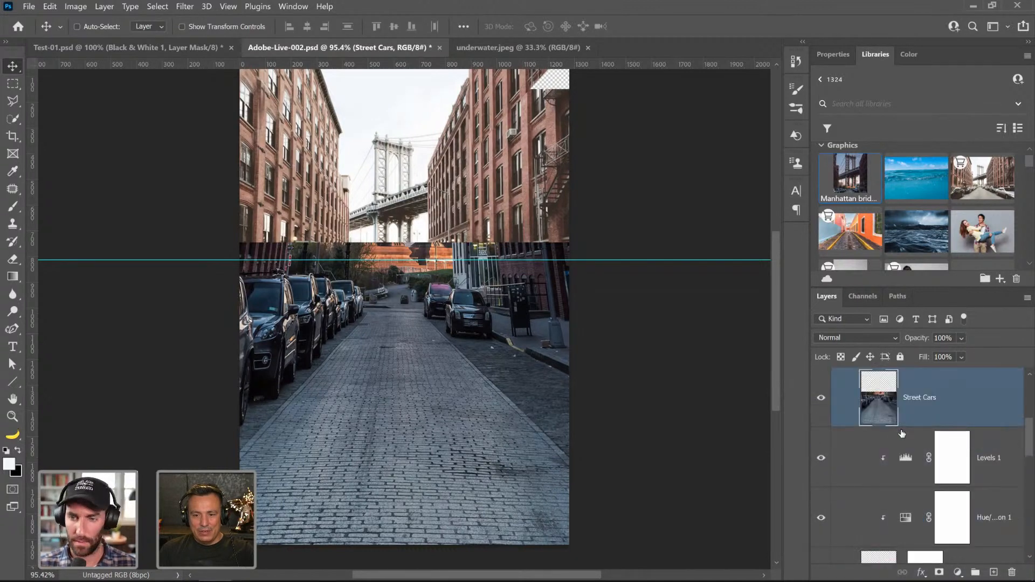
left_click(904, 425, "alt")
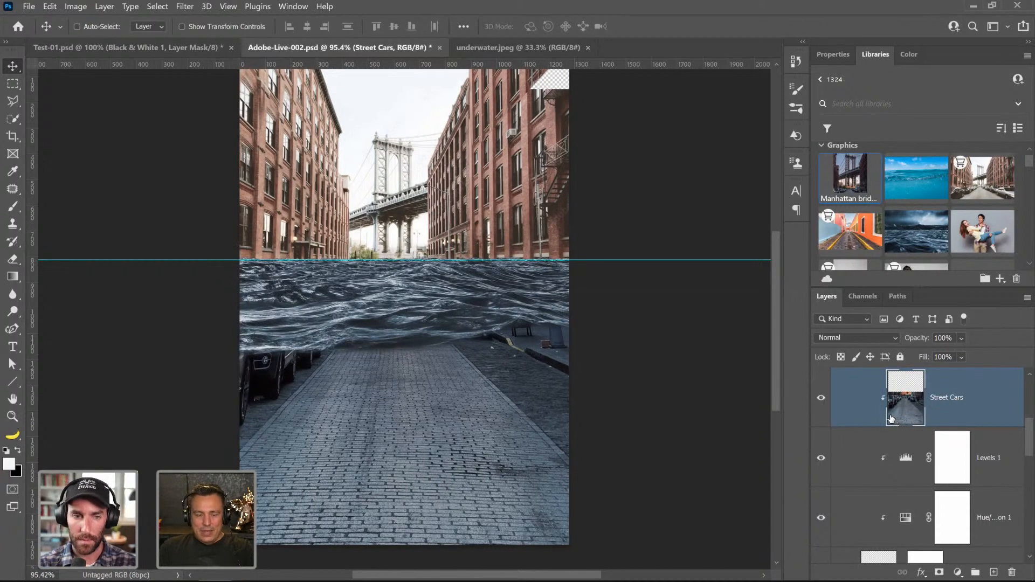
- Make Street Cars visible again and convert it to a smart object
left_click(828, 399)
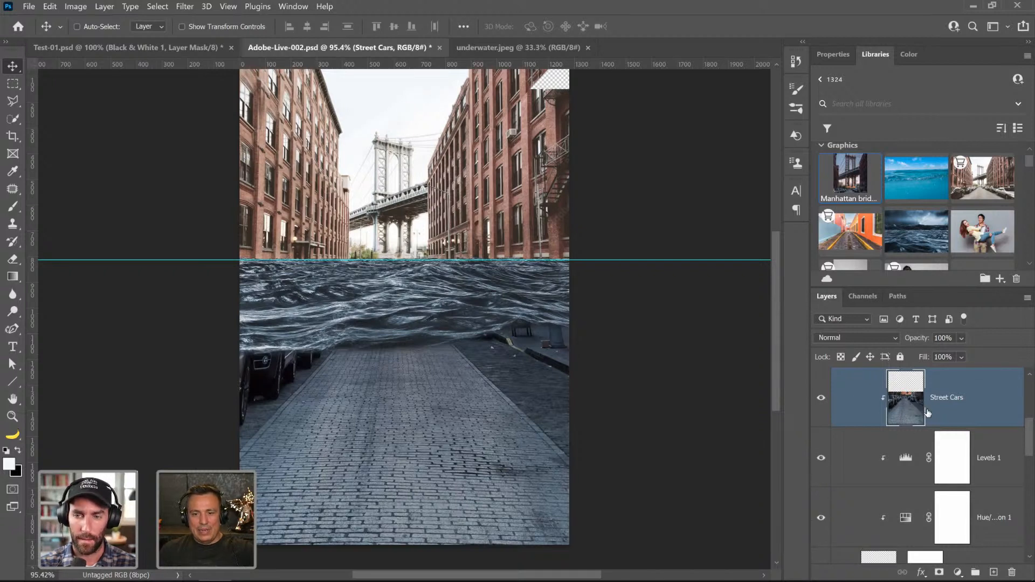
right_click(959, 414)
left_click(809, 214)
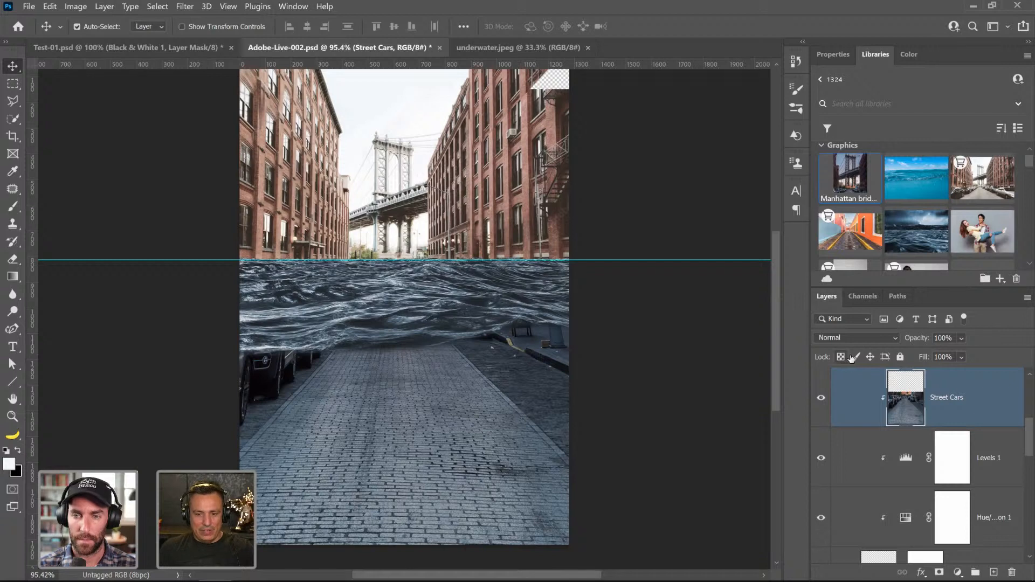
scroll(907, 430, "up", 1)
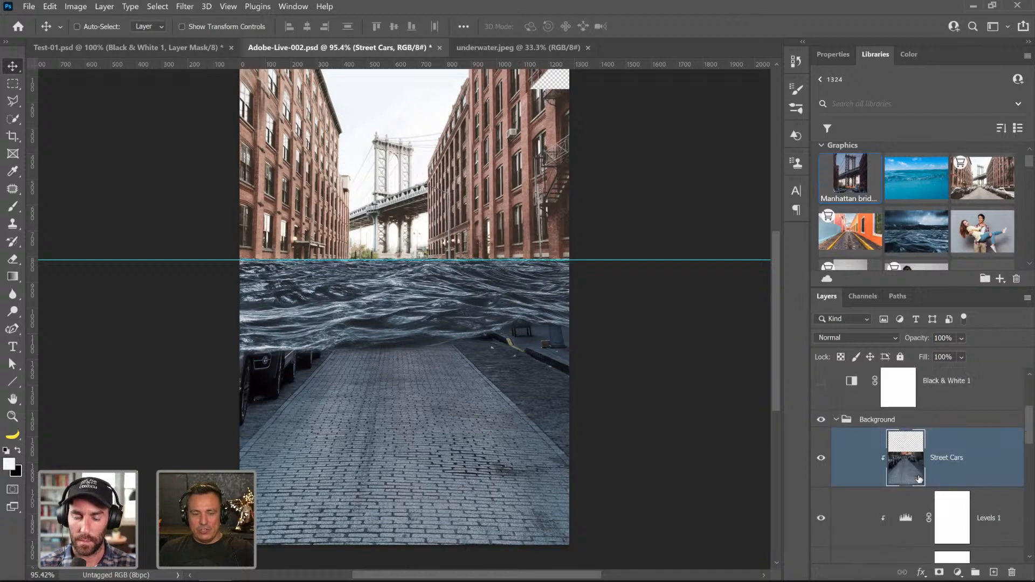
- Add a Curves adjustment above Street Cars and pull the curve down to darken the street
left_click(957, 569)
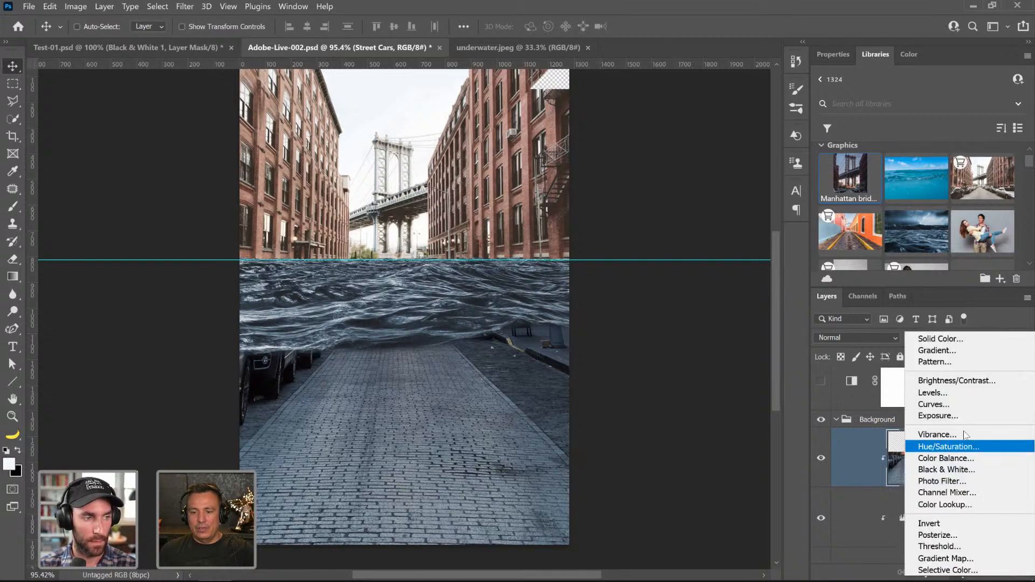
left_click(963, 401)
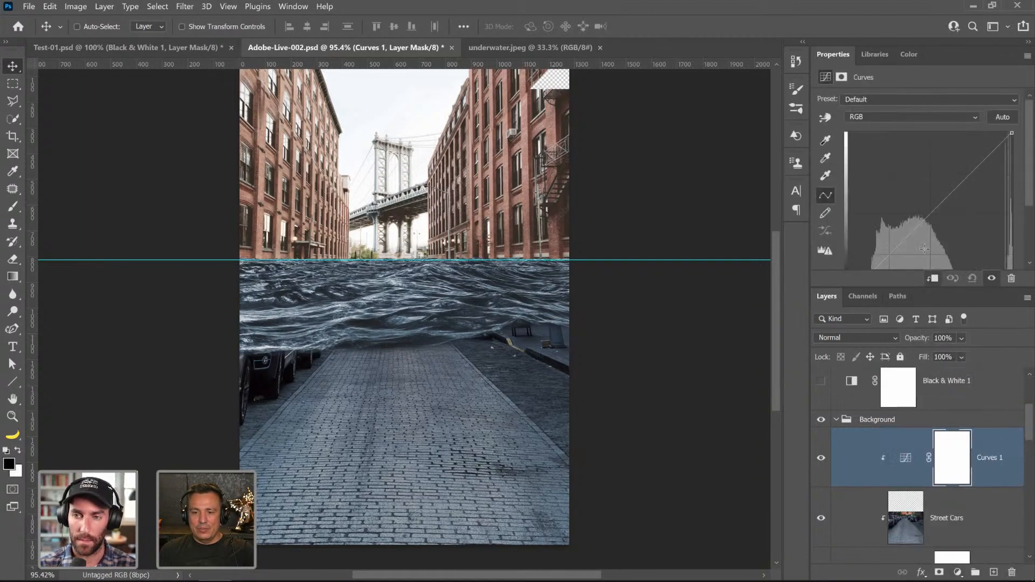
left_click_drag(921, 228, 924, 268)
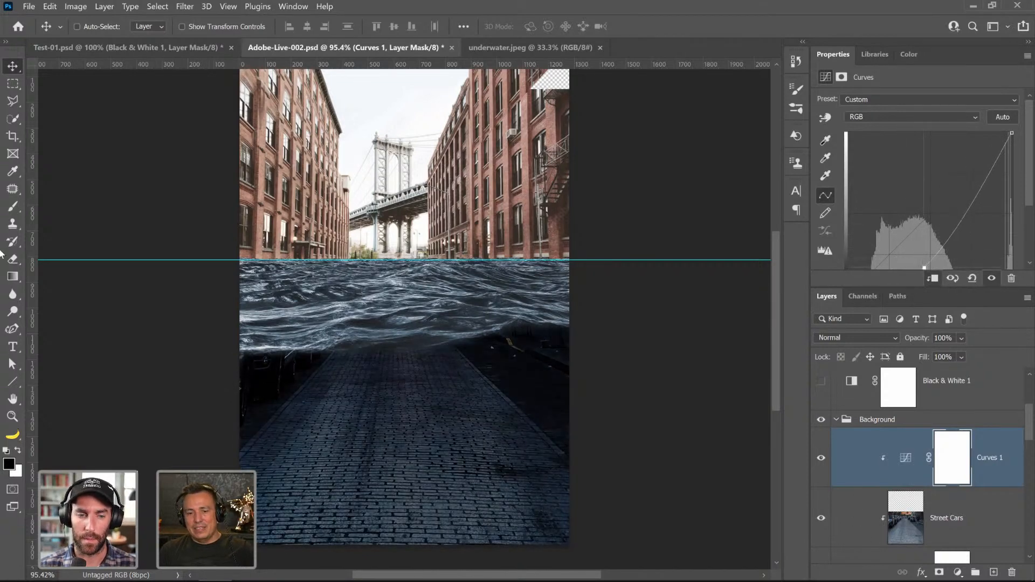
- Mask Street Cars, paint out the lower-left area in black, and lift the curve back
left_click(13, 209)
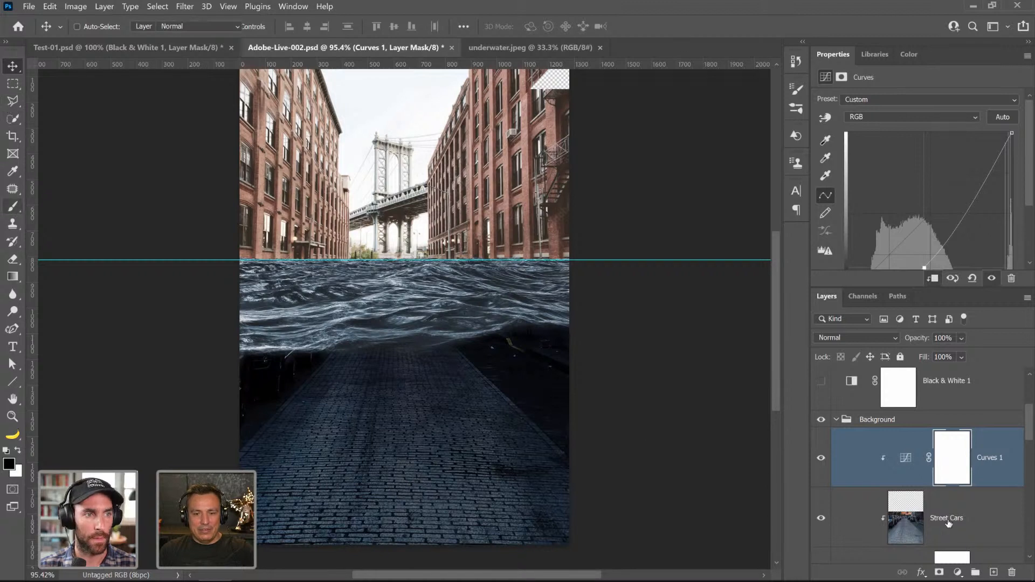
left_click(949, 526)
left_click(939, 573)
key("x")
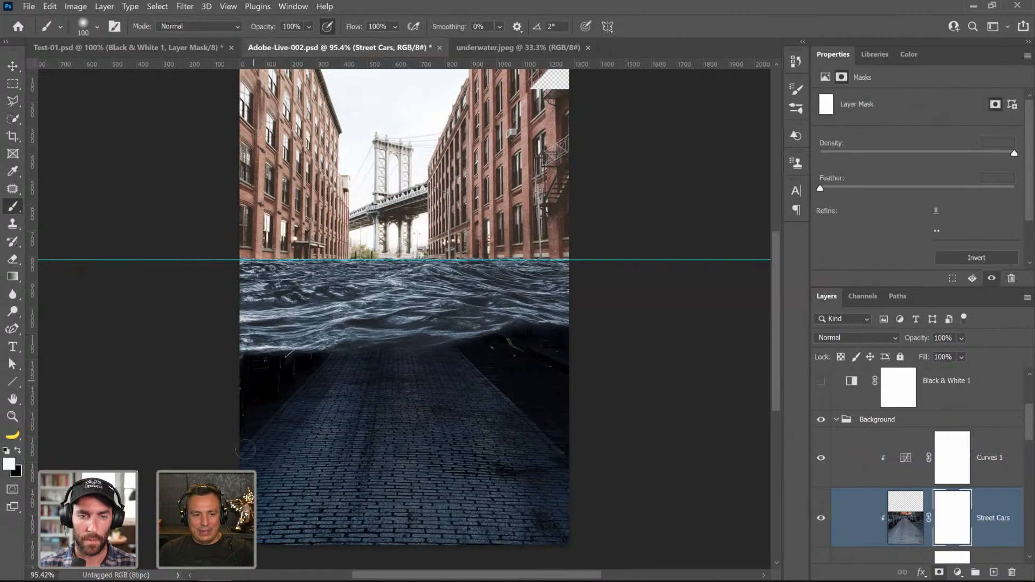
key("x")
mouse_move(245, 451)
left_mouse_down()
mouse_move(245, 367)
mouse_move(256, 410)
mouse_move(285, 378)
mouse_move(297, 437)
mouse_move(251, 458)
mouse_move(275, 539)
left_mouse_up()
left_click(906, 458)
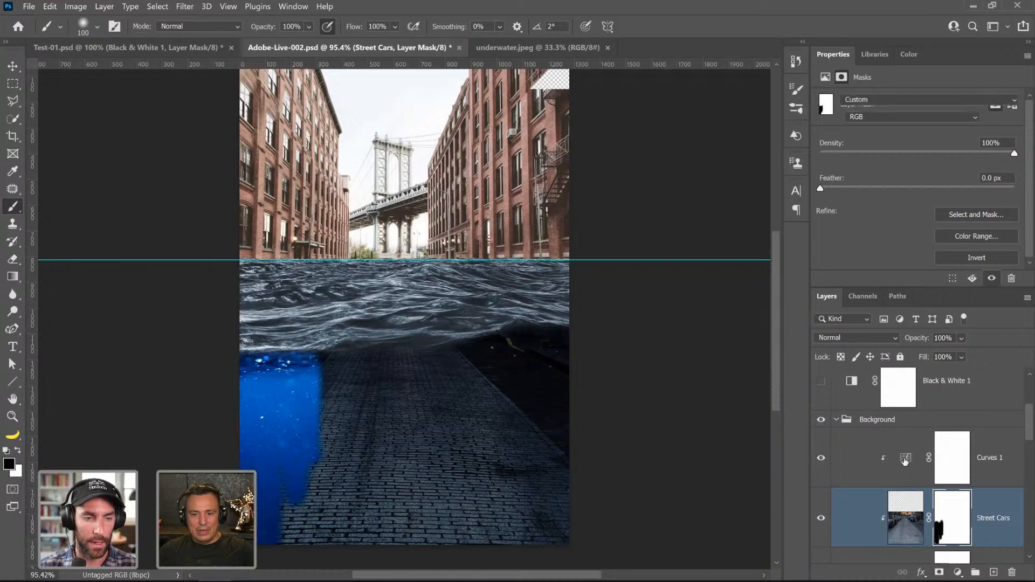
left_click_drag(926, 266, 934, 234)
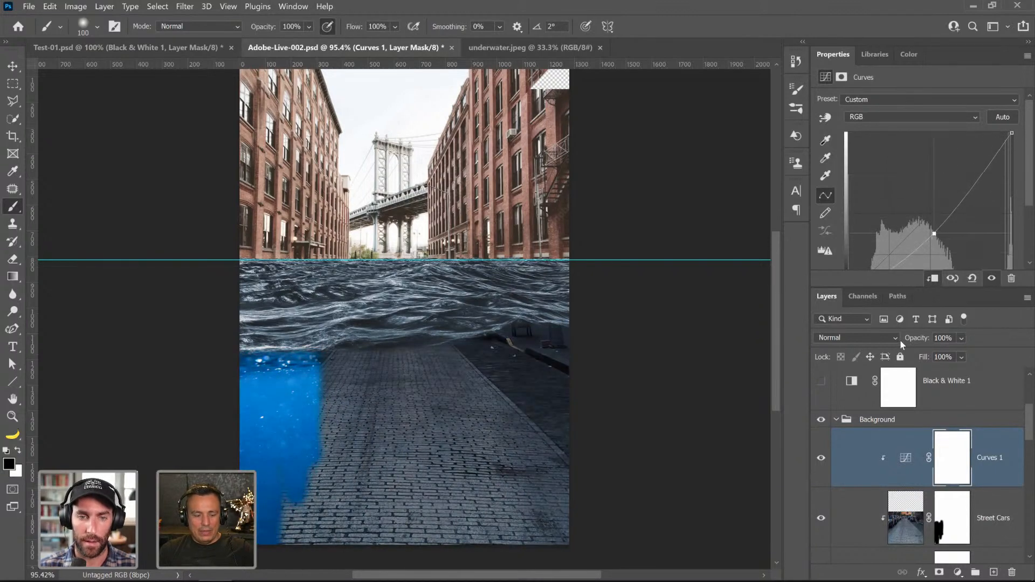
- Delete Curves 1 and the painted mask, leaving Street Cars with a fresh empty mask
left_click_drag(906, 468, 1011, 572)
right_click(956, 475)
left_click(920, 368)
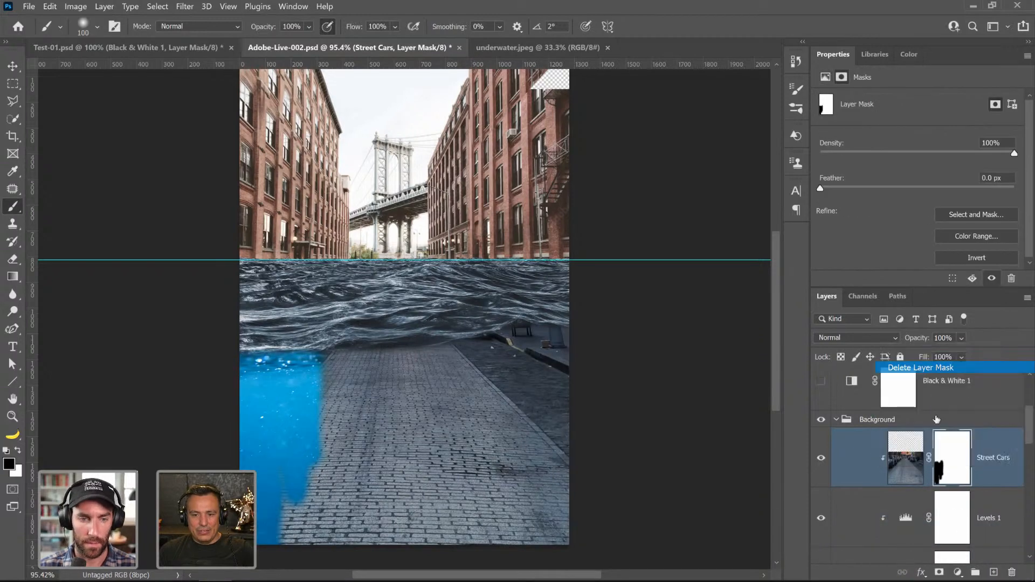
right_click(955, 458)
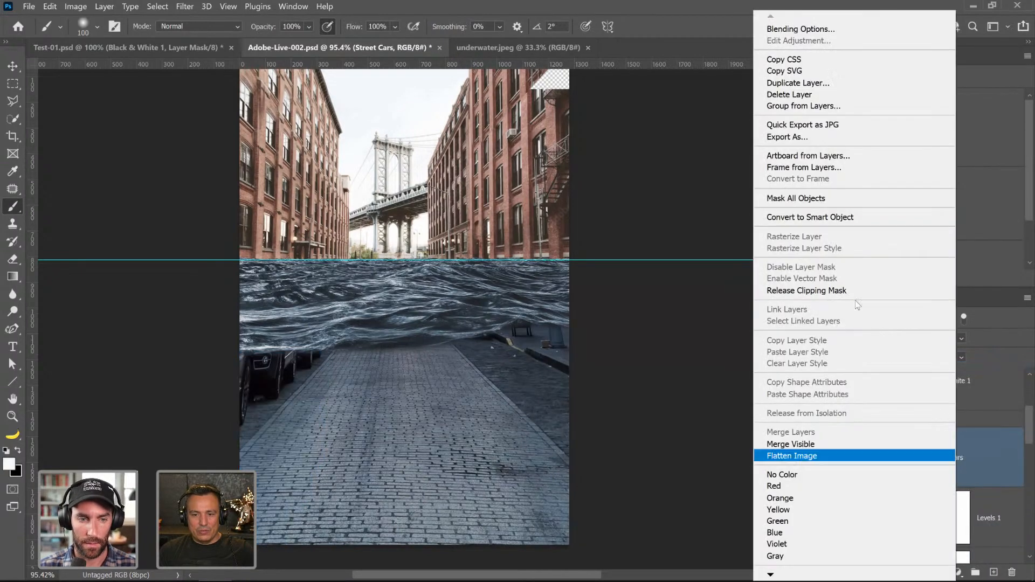
left_click(850, 218)
- Add a layer mask to Street Cars and paint black over the lower-left street
left_click(939, 572)
key("x")
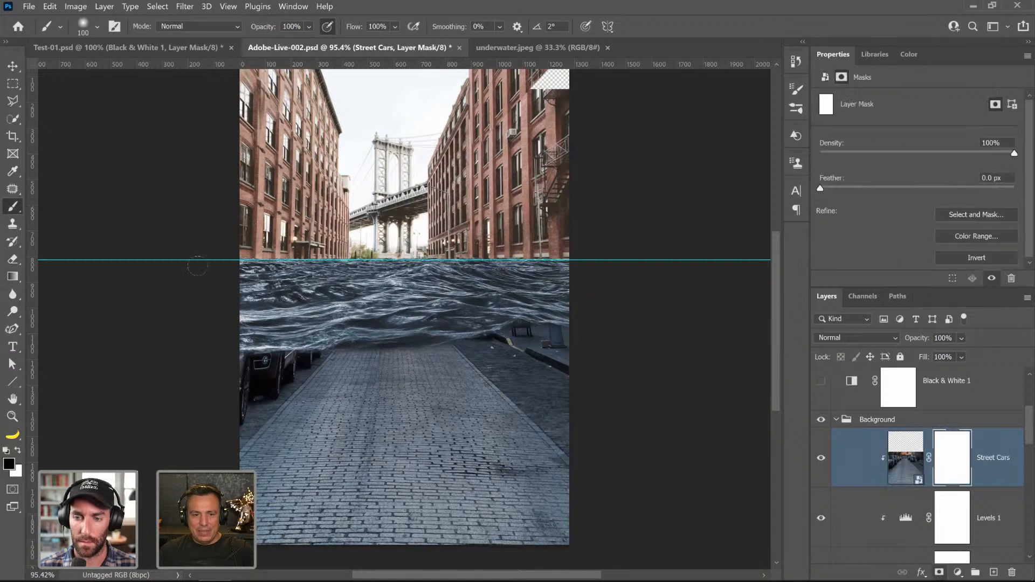
mouse_move(258, 378)
left_mouse_down()
mouse_move(285, 443)
mouse_move(275, 359)
left_mouse_up()
- Try darkening the Street Cars image with a bowed Curves adjustment, then cancel it
left_click(905, 458)
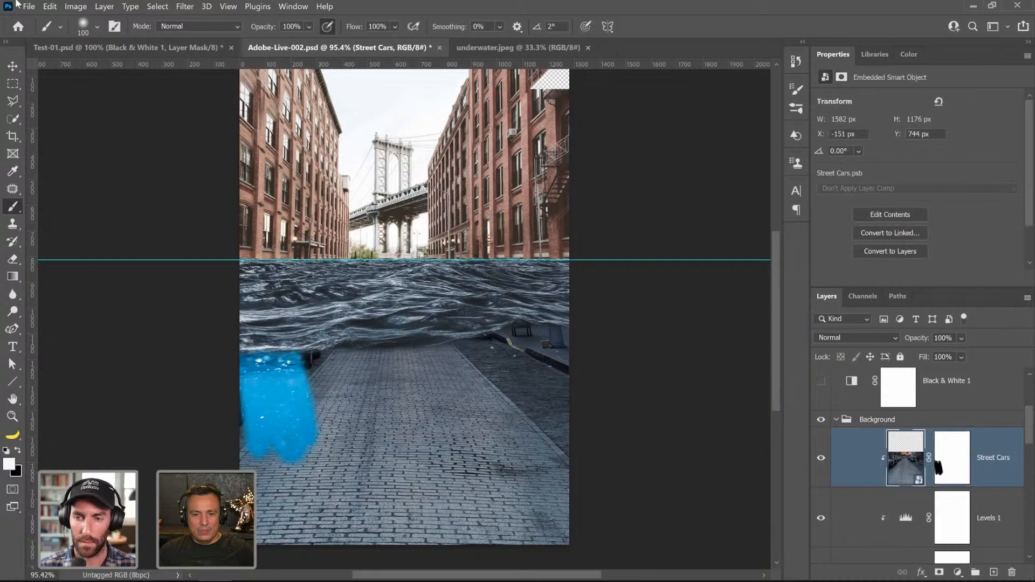
left_click(75, 6)
mouse_move(108, 35)
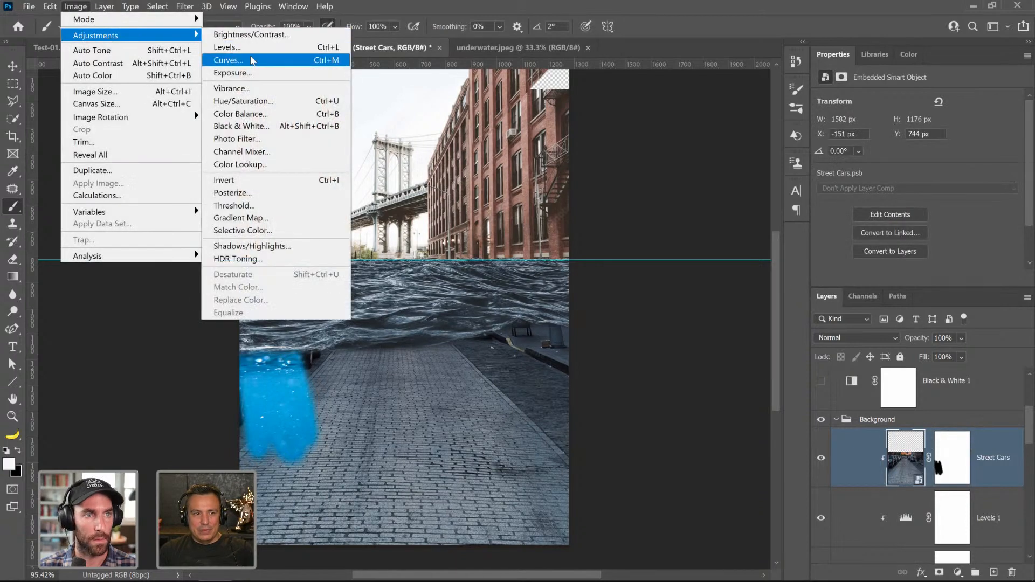
left_click(237, 62)
left_click_drag(430, 242, 465, 285)
left_click_drag(522, 92, 714, 90)
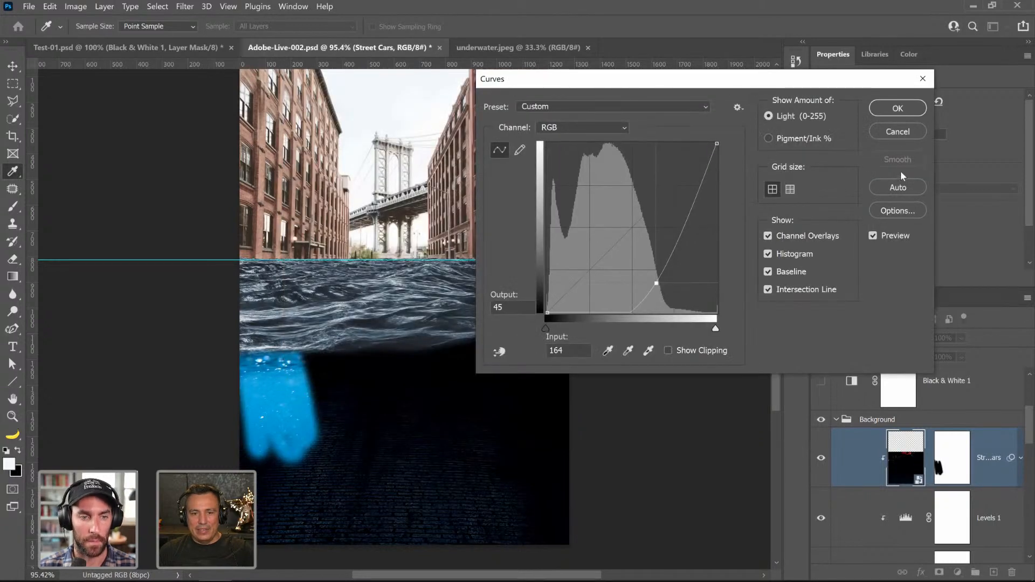
left_click(900, 133)
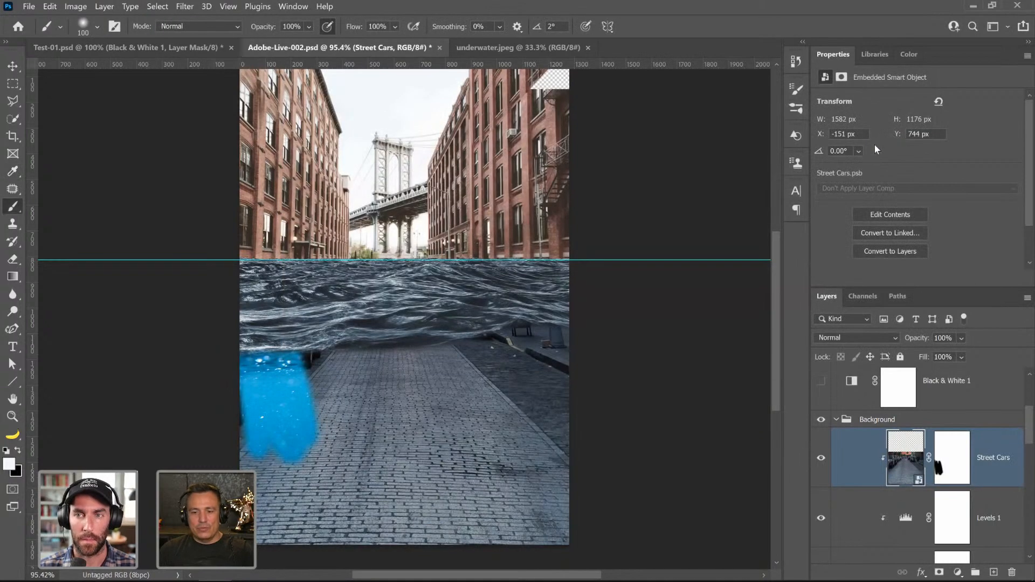
- Delete the Street Cars layer mask
right_click(957, 470)
left_click(955, 487)
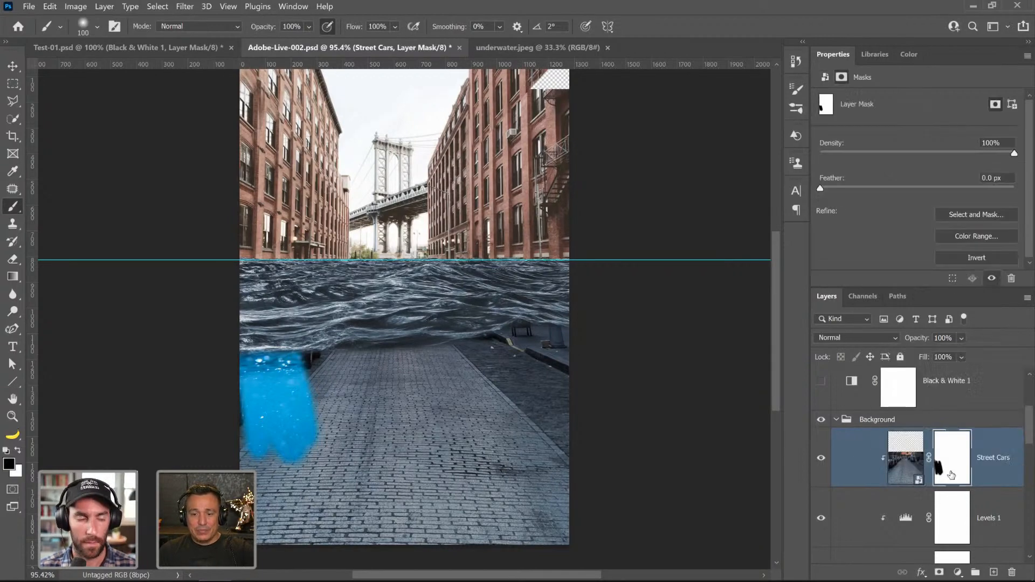
right_click(953, 477)
left_click(941, 374)
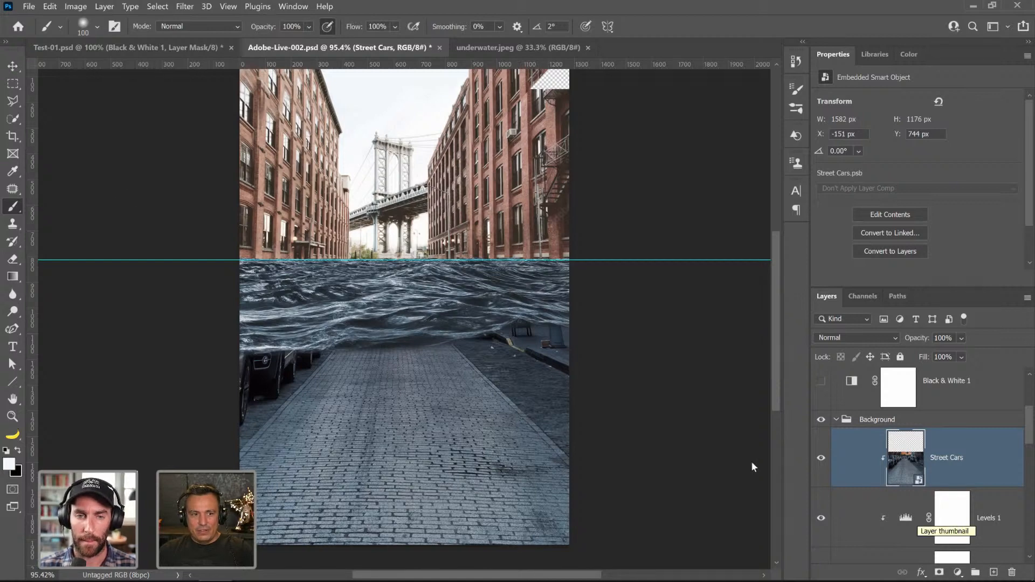
- Apply Levels to Street Cars with midtones 0.29 and output levels 20–237
left_click(75, 7)
mouse_move(106, 37)
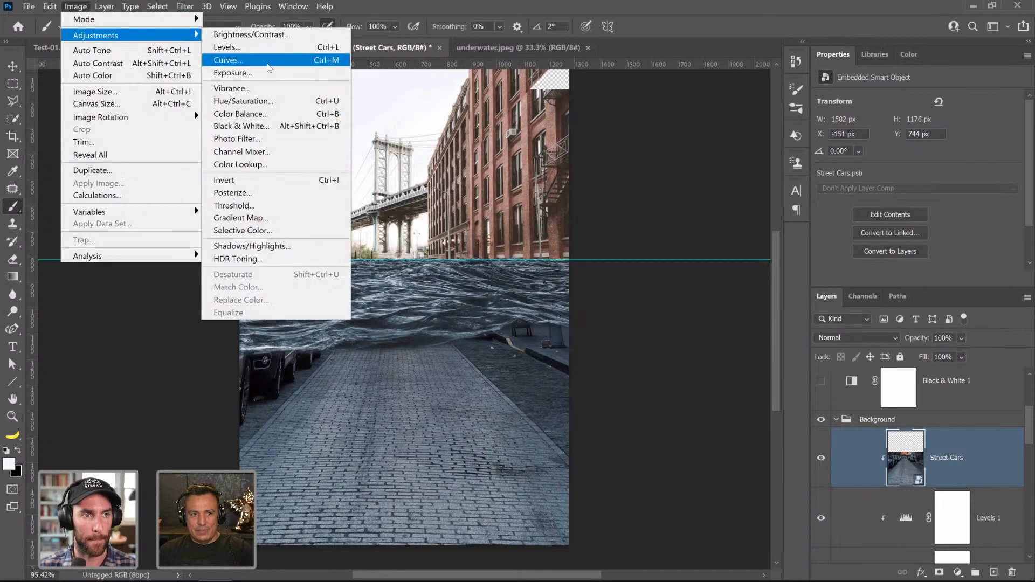
left_click(263, 48)
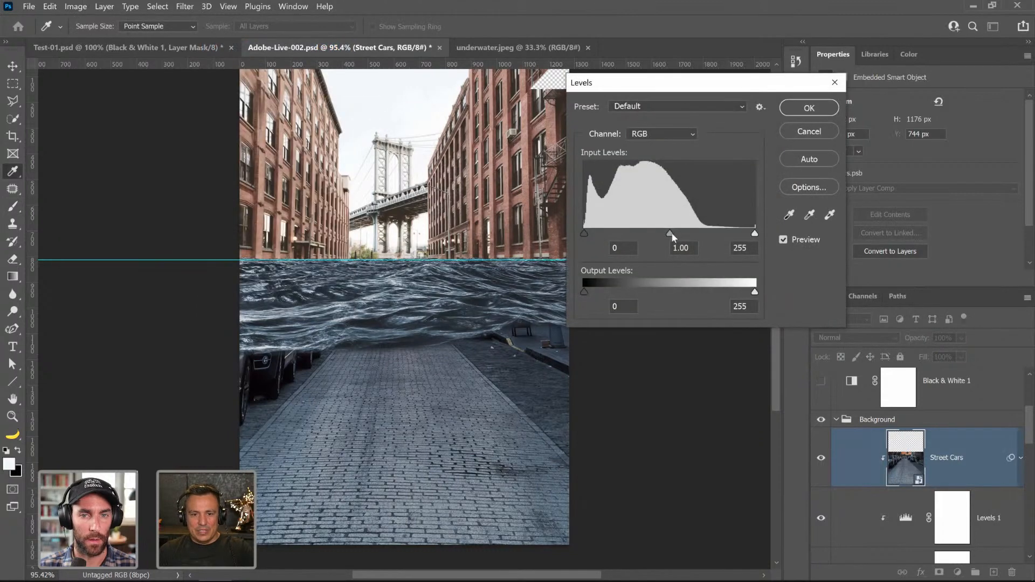
left_click_drag(671, 232, 708, 235)
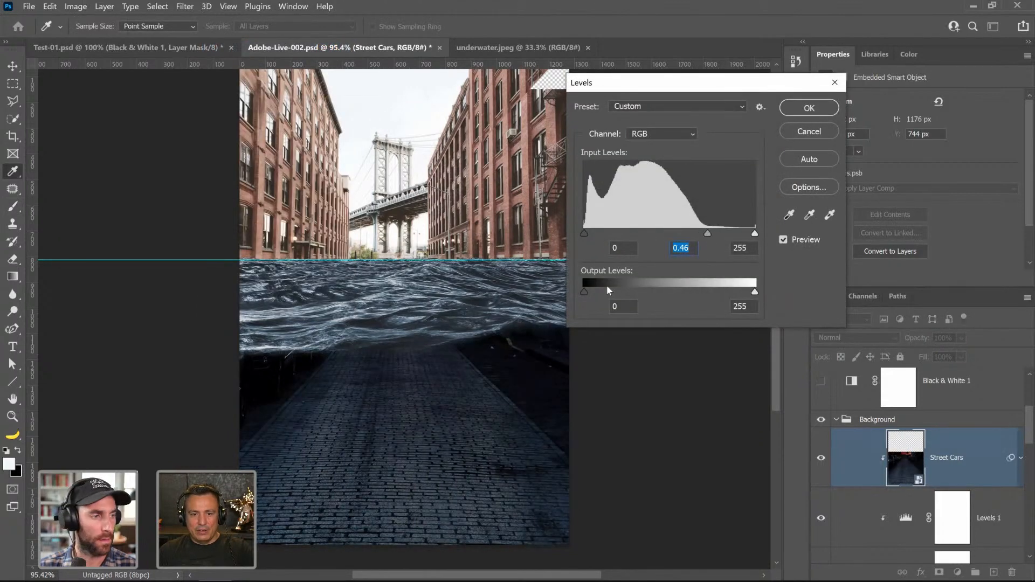
left_click_drag(605, 291, 598, 291)
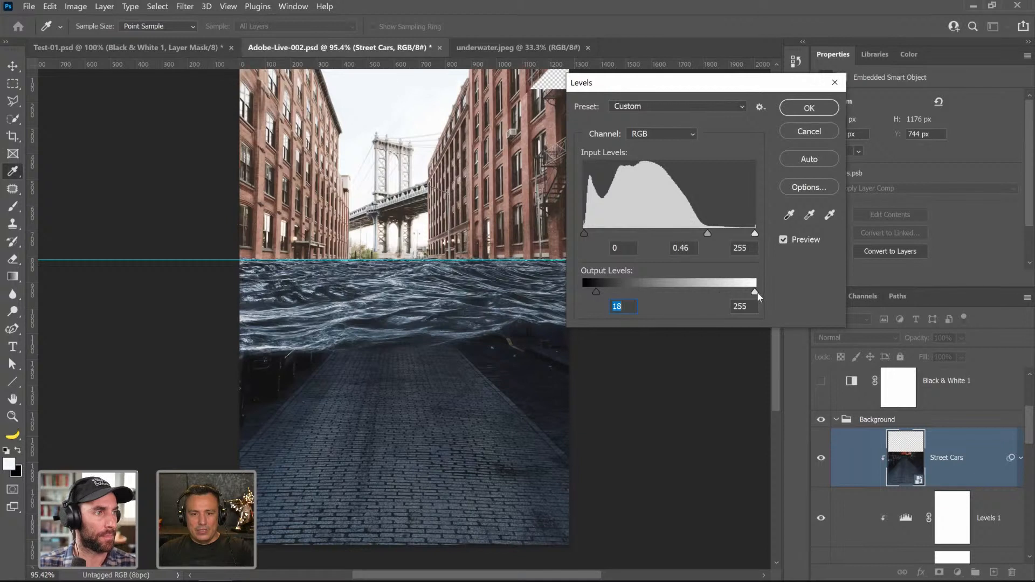
left_click_drag(756, 294, 740, 293)
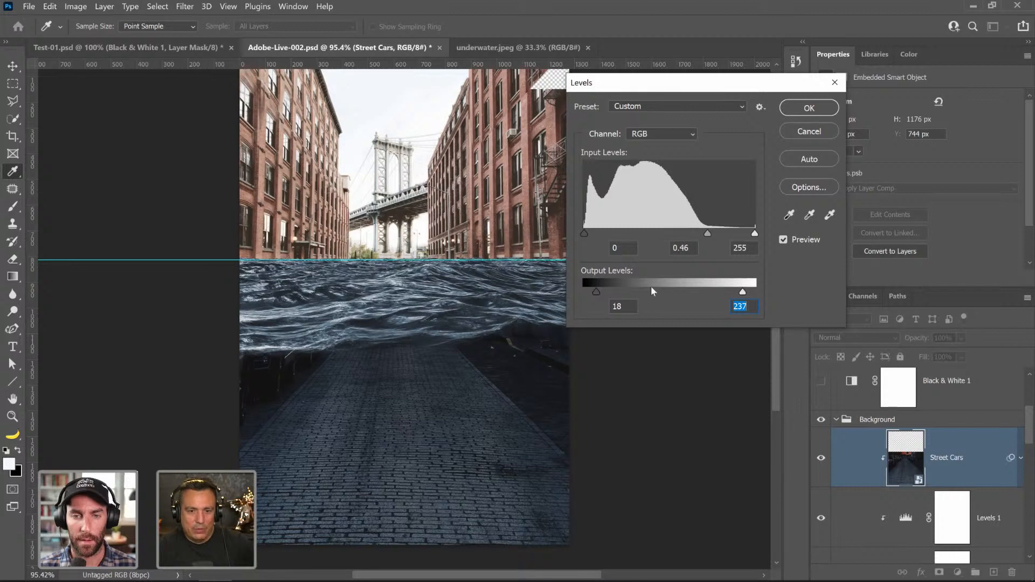
left_click_drag(600, 293, 597, 293)
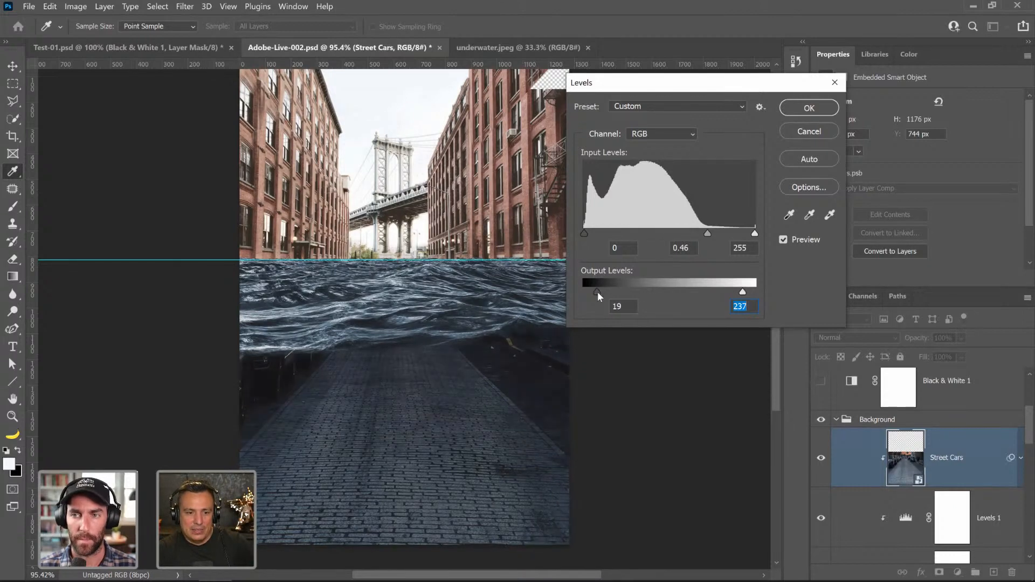
left_click_drag(714, 235, 720, 235)
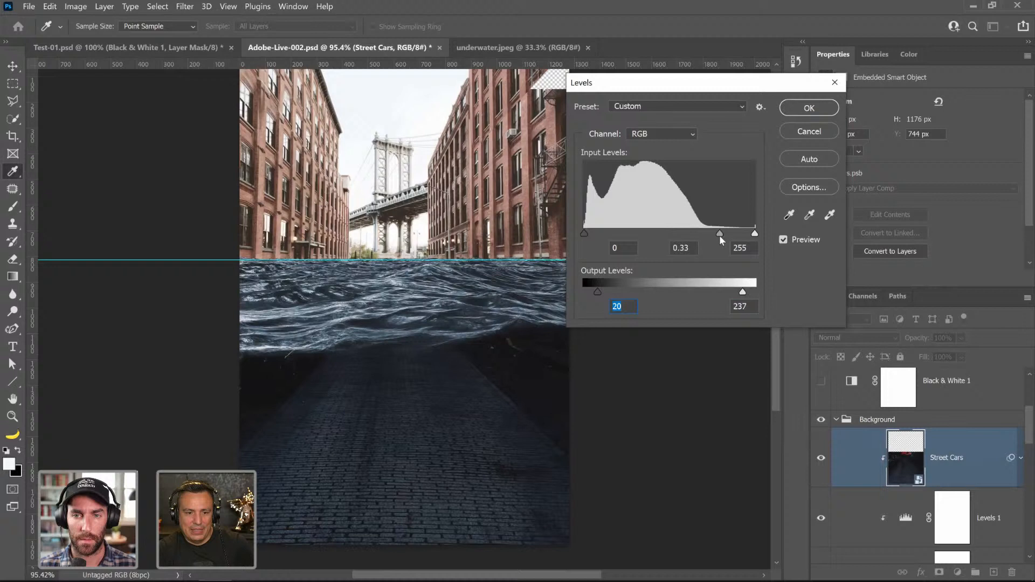
left_click(810, 114)
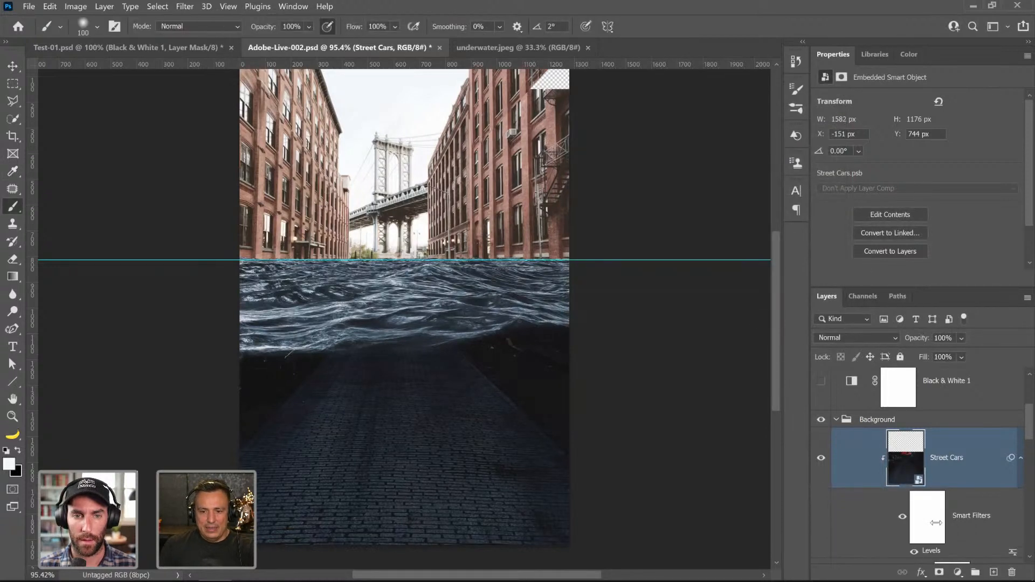
- Add a mask to Street Cars and paint out street patches on the left and right with a 500 px black brush
left_click(939, 572)
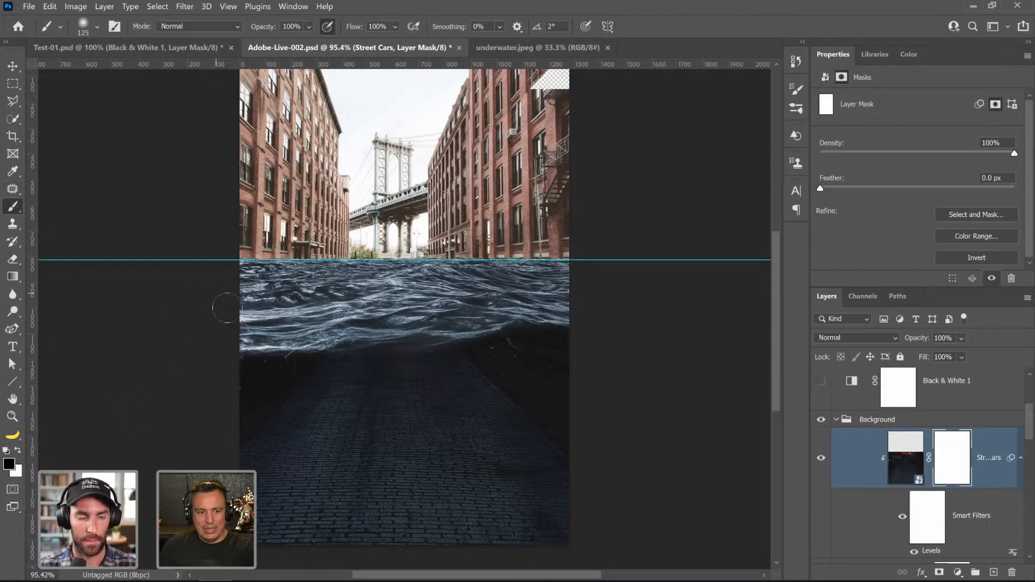
key("bracketright")
key("bracketright")
key("bracketright")
key("bracketright")
key("bracketright")
key("bracketright")
key("bracketright")
left_click(289, 293)
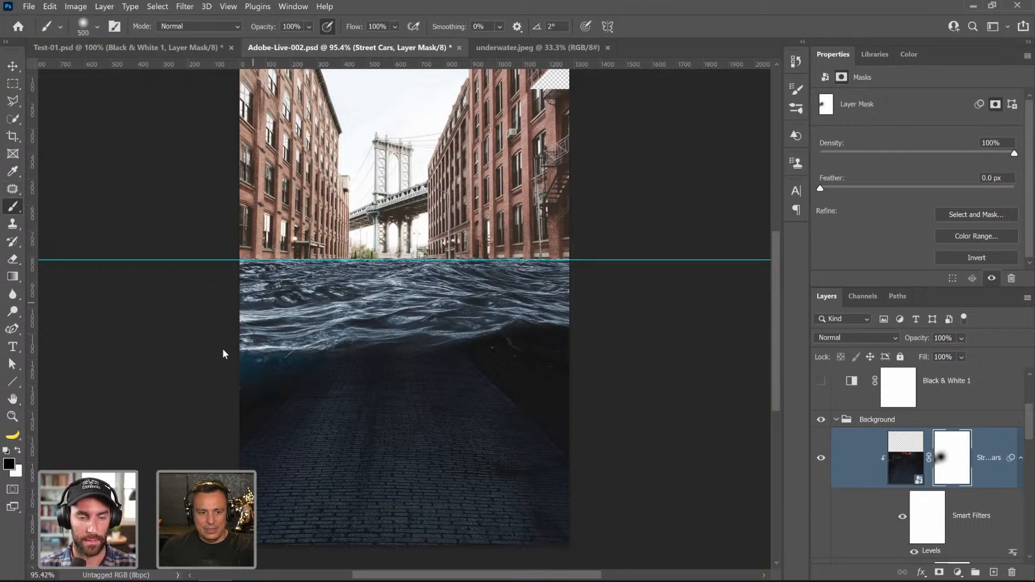
left_click_drag(201, 380, 205, 387)
left_click_drag(266, 305, 253, 331)
left_click(519, 293)
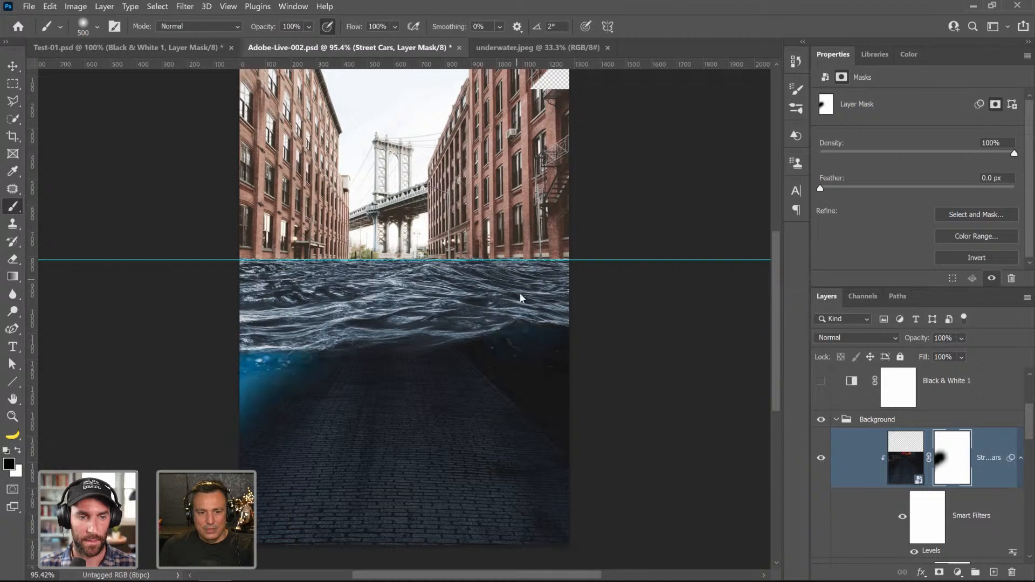
mouse_move(539, 302)
left_mouse_down()
mouse_move(578, 307)
mouse_move(620, 348)
mouse_move(520, 313)
mouse_move(585, 335)
mouse_move(613, 377)
left_mouse_up()
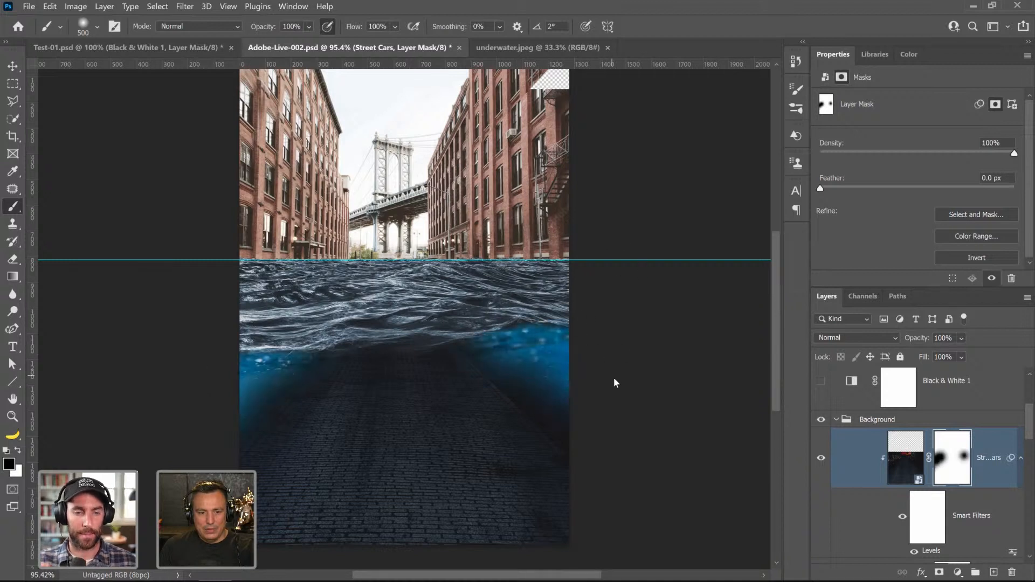
- With a larger soft brush, mask the street across the middle to reveal blue underwater light
key("bracketright")
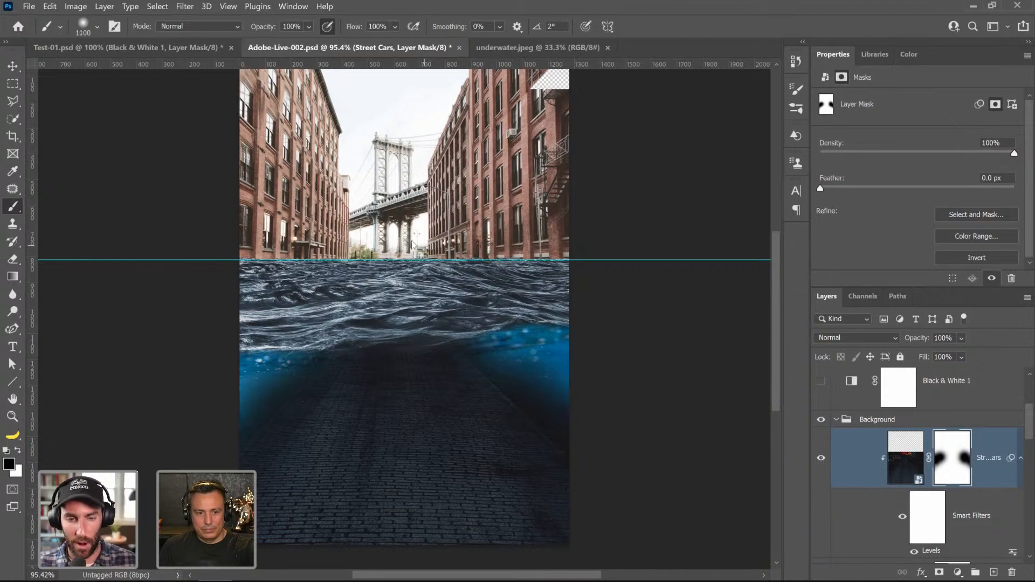
key("bracketright")
left_click(379, 225)
left_click(495, 204)
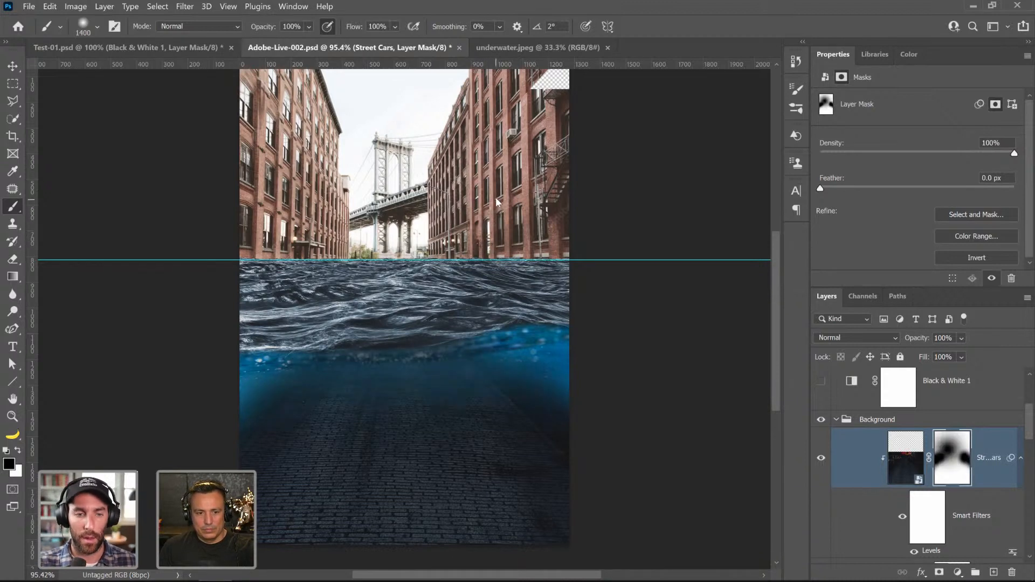
left_click(381, 202)
left_click(327, 209)
left_click(248, 243)
left_click(165, 282)
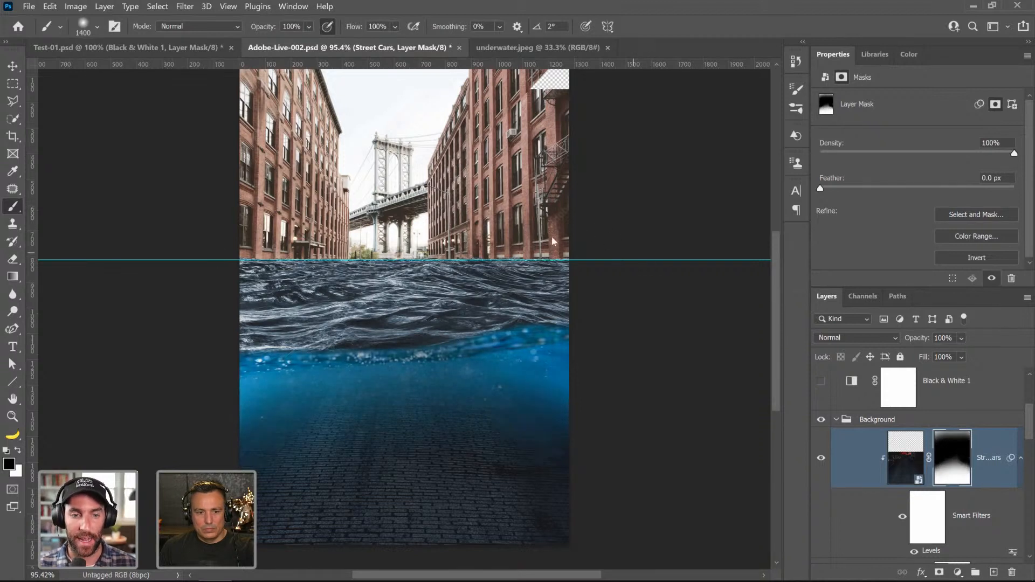
left_click(529, 230)
left_click(423, 240)
left_click(296, 265)
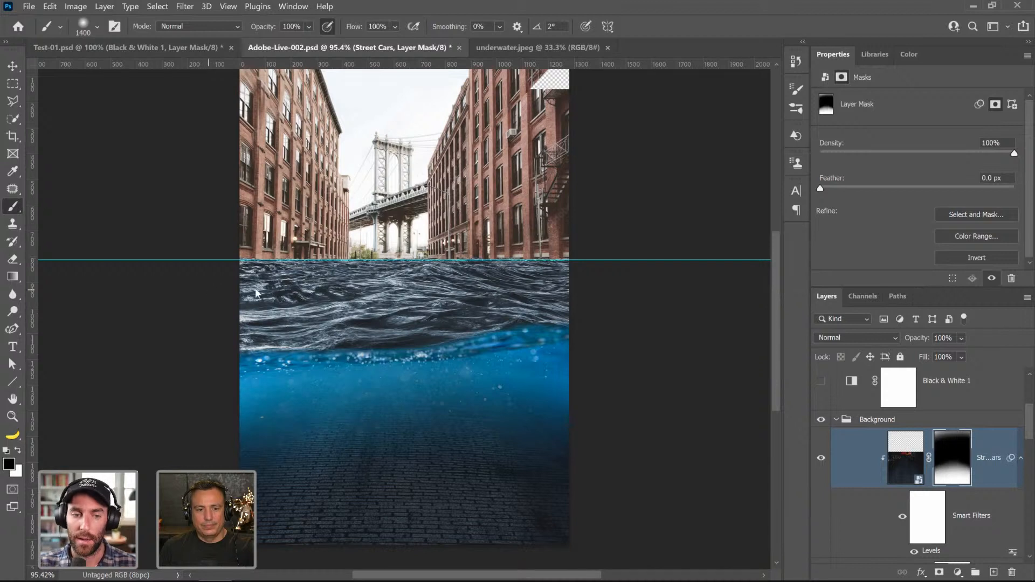
- Lower Street Cars to 81% opacity and make Hue/Saturation 1 visible again
left_click(906, 450)
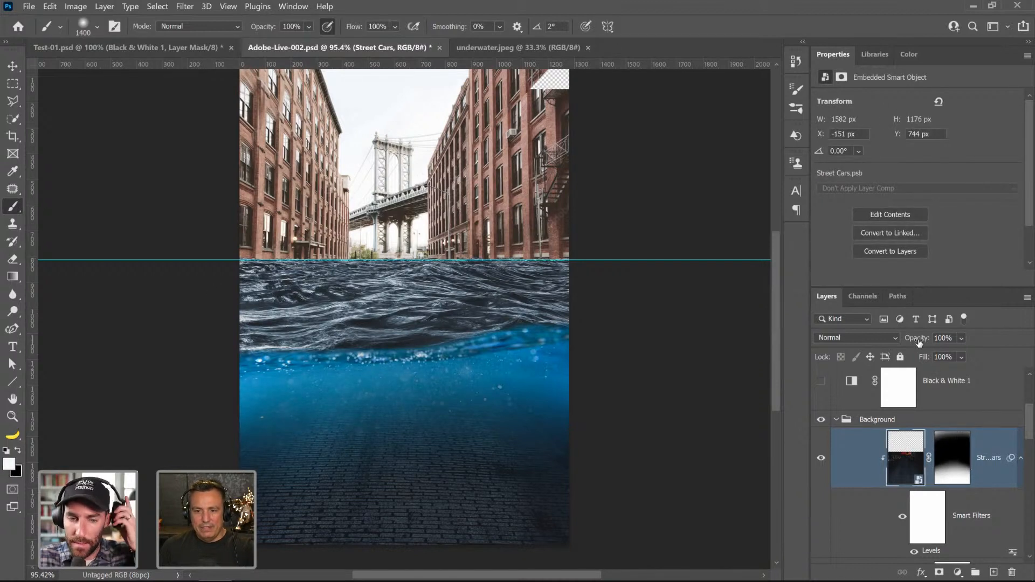
left_click_drag(920, 338, 915, 339)
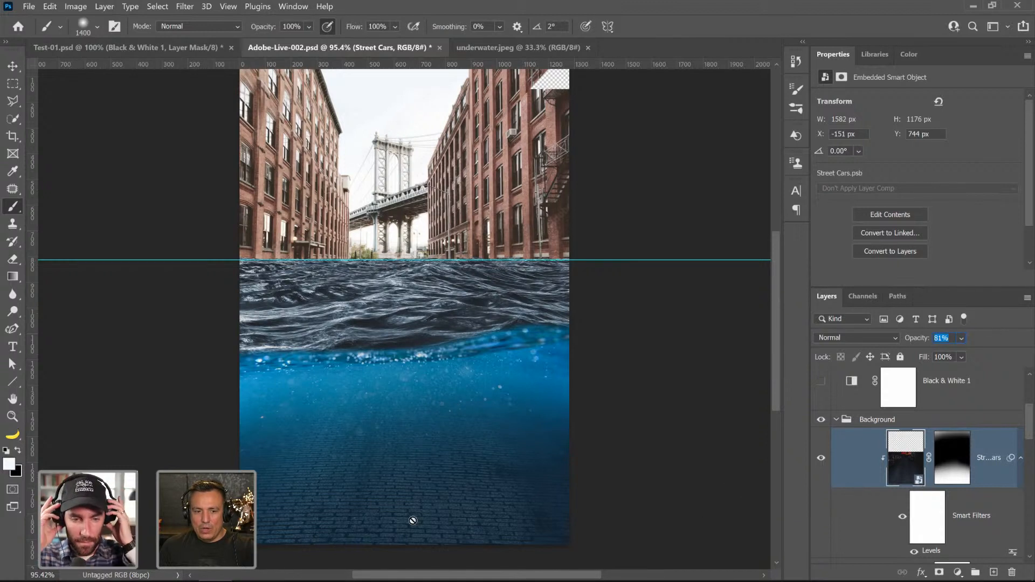
scroll(863, 480, "down", 5)
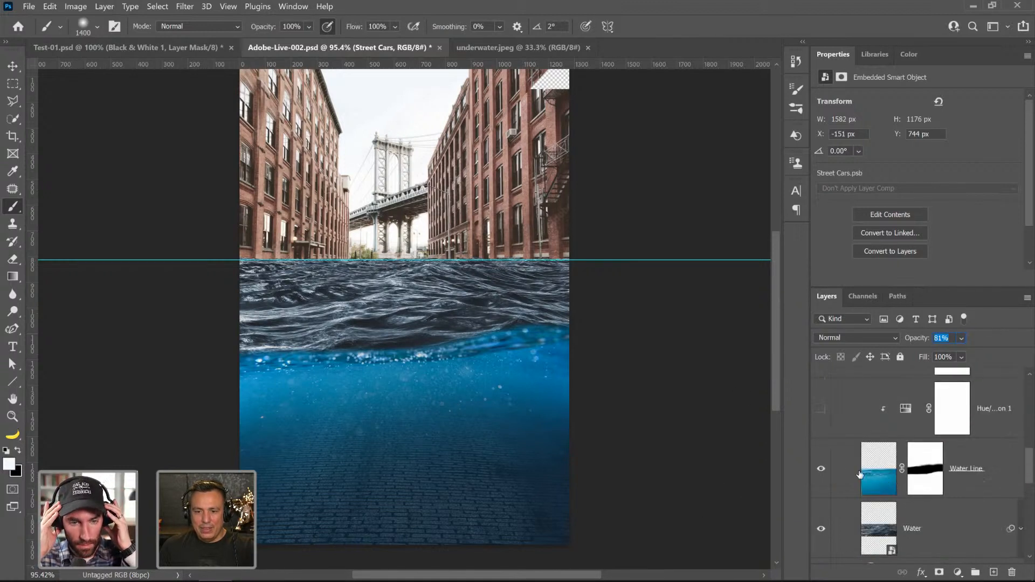
left_click(821, 410)
left_click(820, 408)
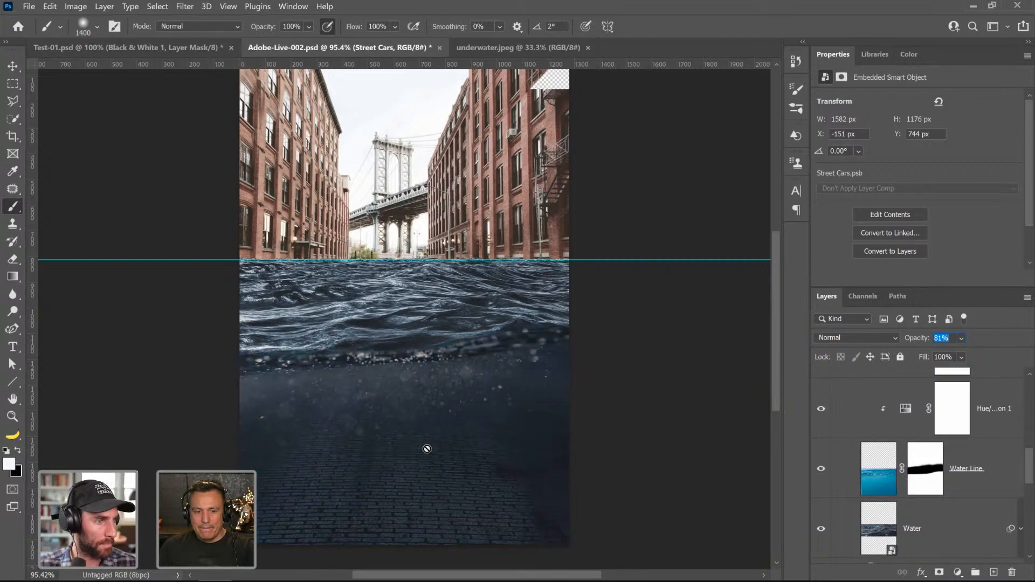
- Marquee-select the area below the wave surface and paste the underwater photo into it above Street Cars
left_click(894, 477)
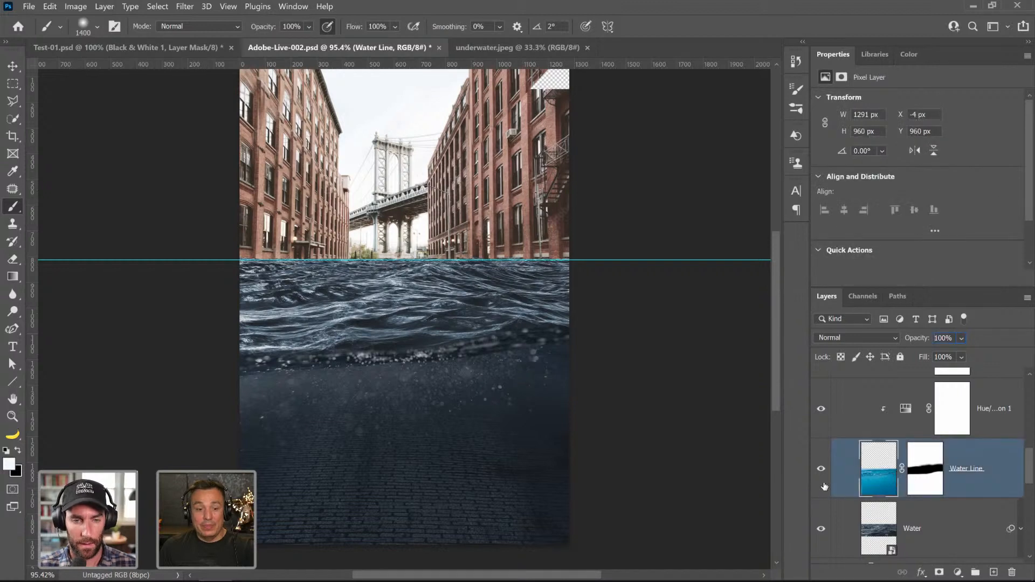
left_click(12, 84)
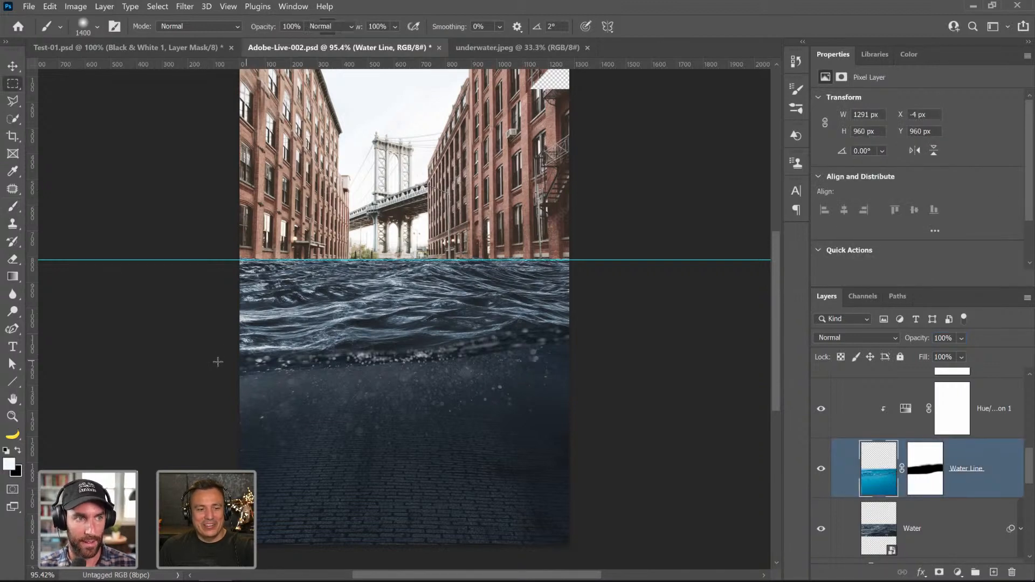
left_click_drag(221, 347, 653, 539)
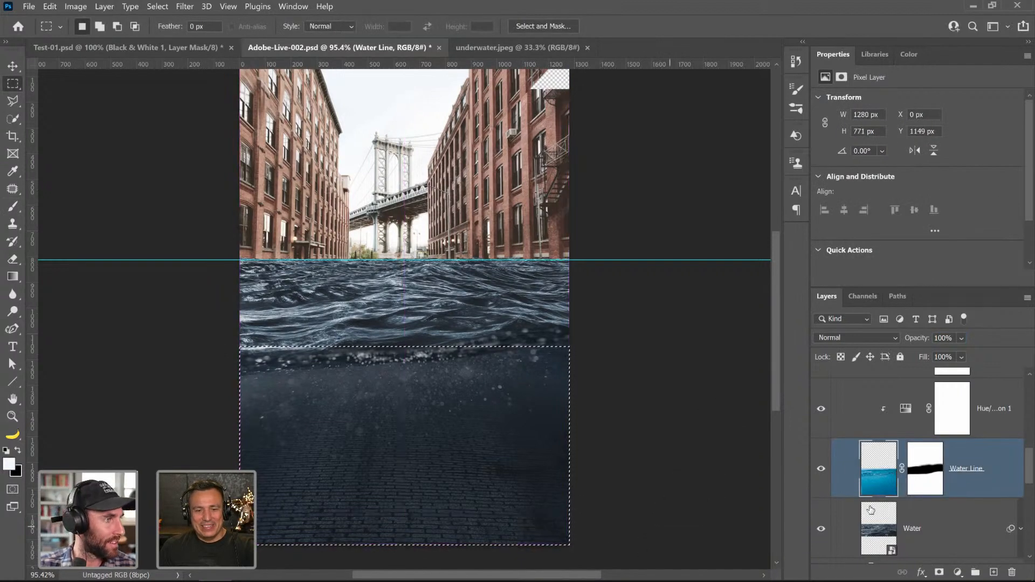
left_click(821, 470)
left_click(821, 470)
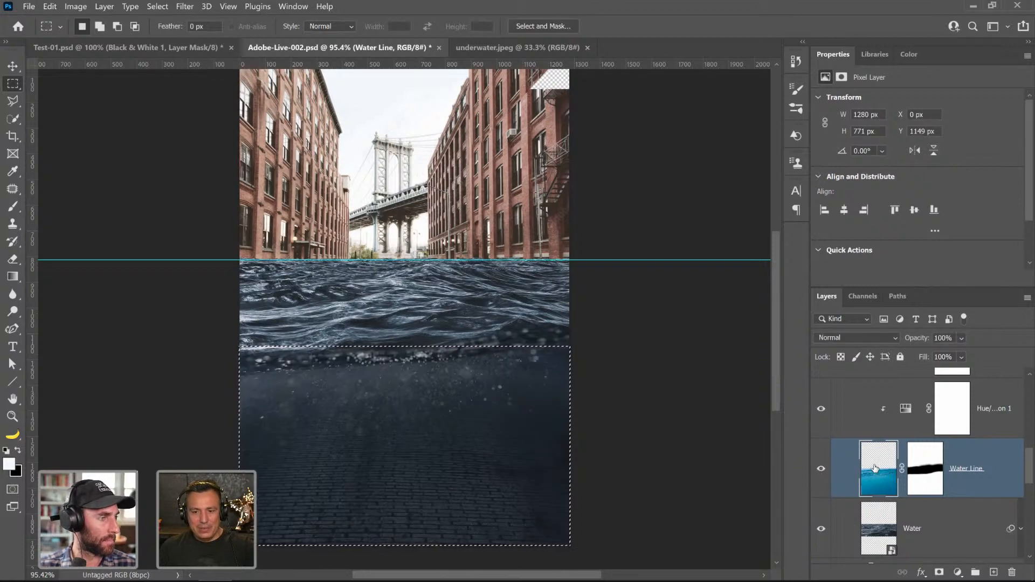
scroll(873, 466, "up", 4)
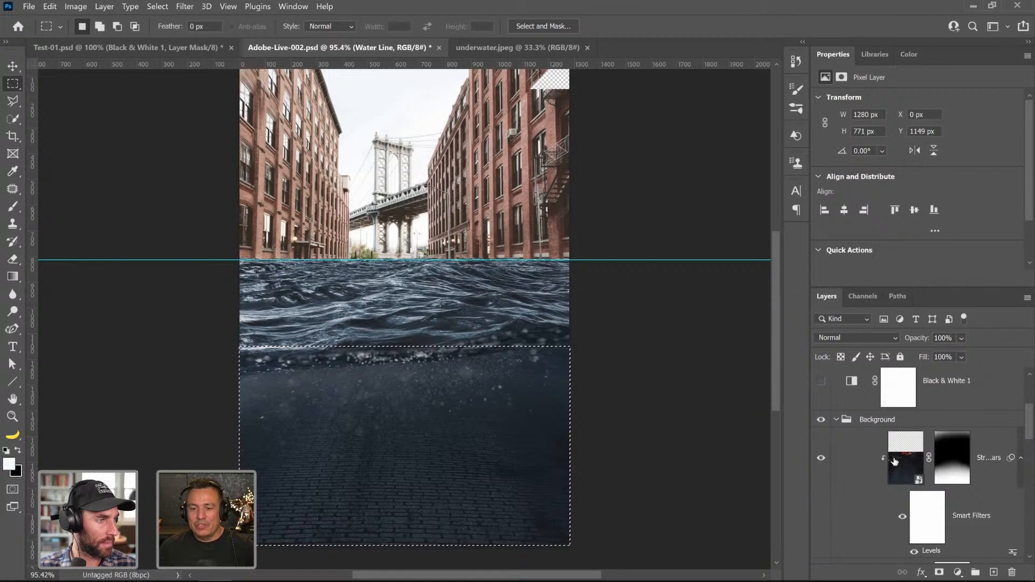
left_click(882, 446)
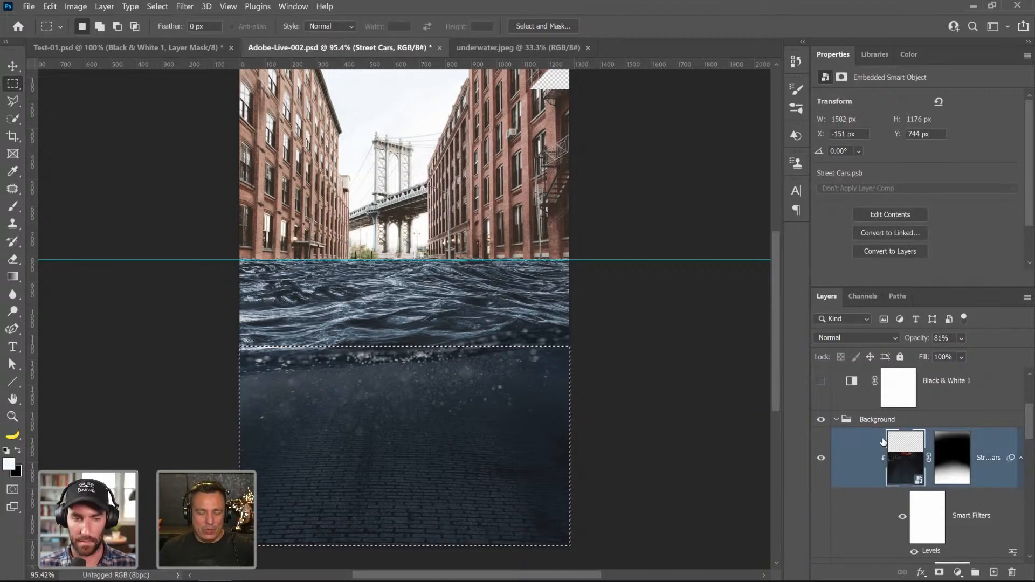
key("ctrl+v")
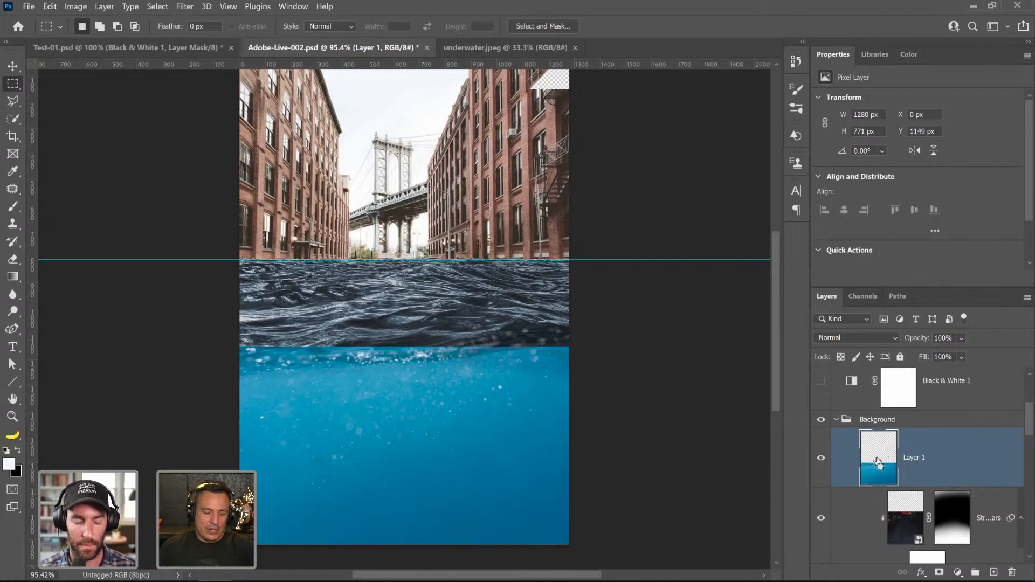
- Desaturate the underwater layer and zoom to 200% on the particles
key("ctrl+shift+u")
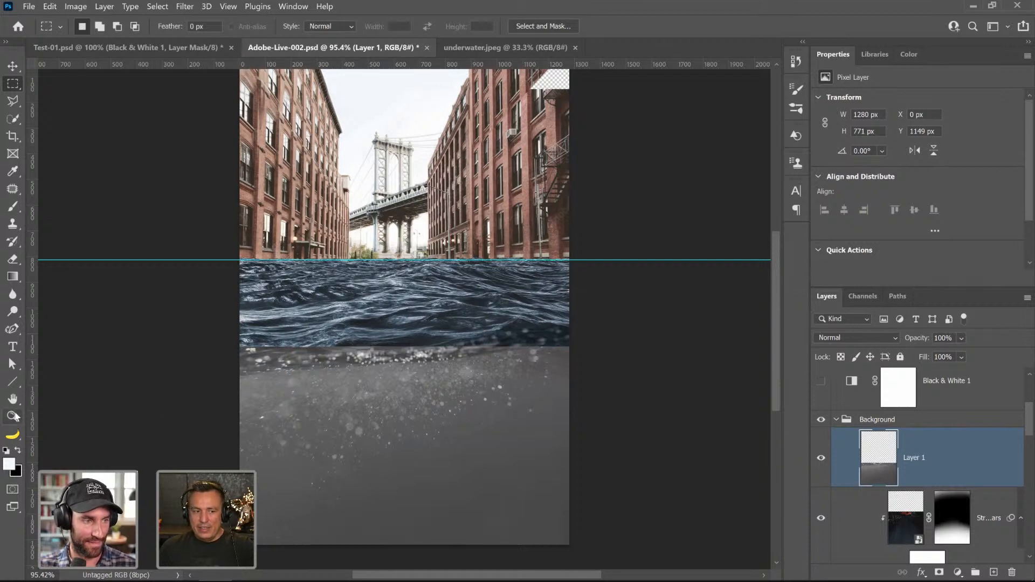
key("z")
left_click(406, 392)
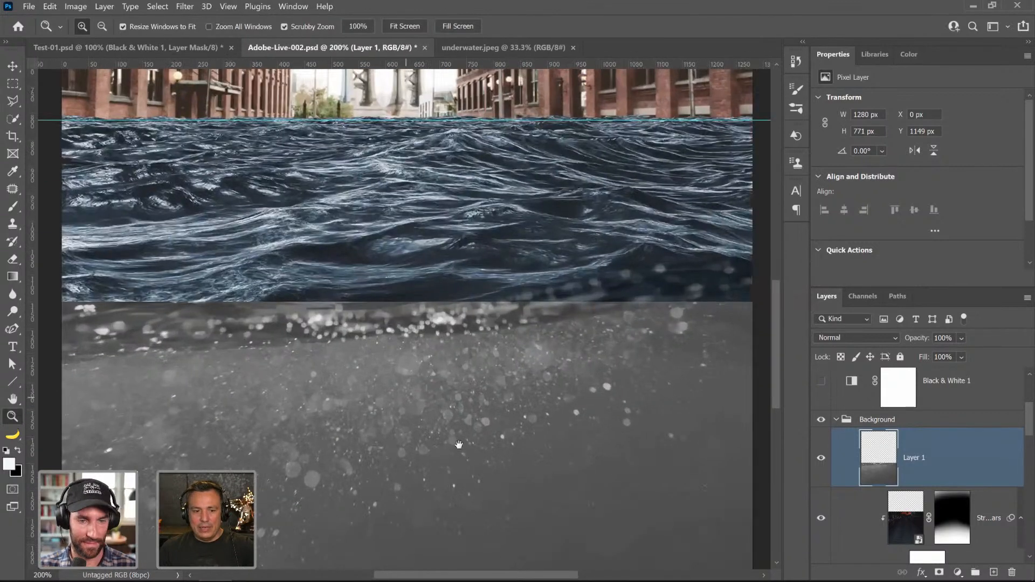
left_click(459, 444)
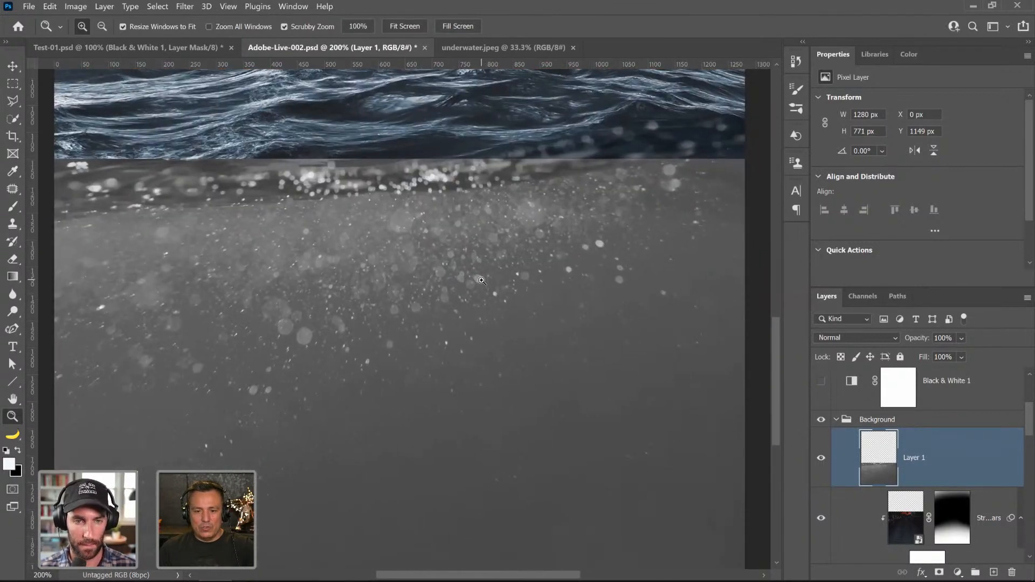
- Apply Levels to Layer 1 with input black 106 and white 179
left_click(75, 6)
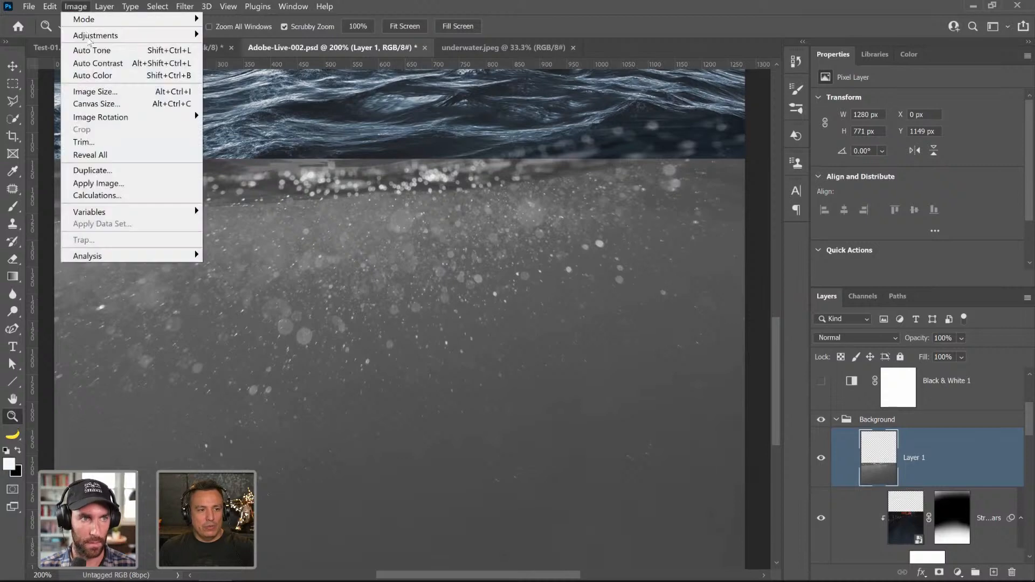
mouse_move(90, 40)
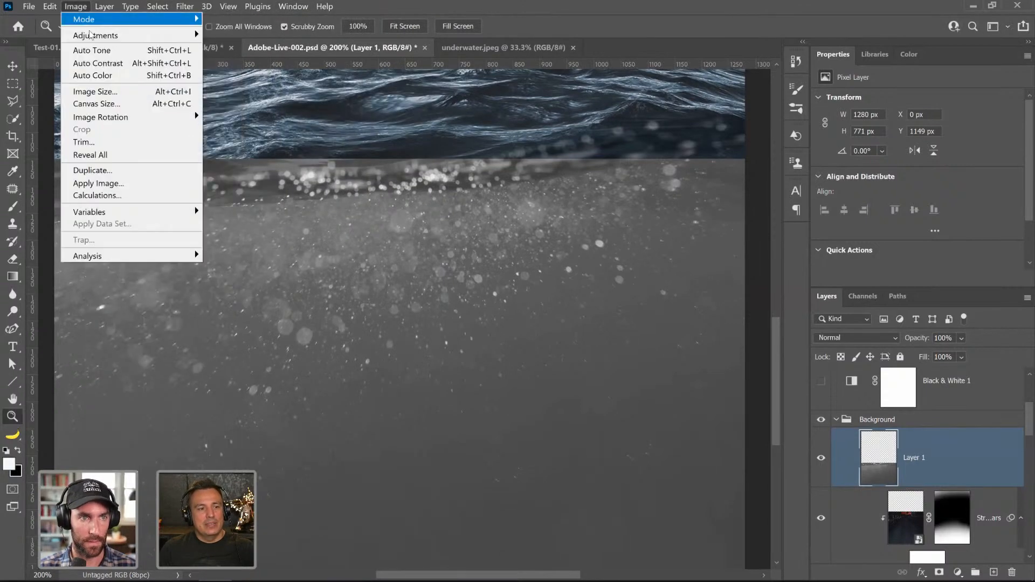
mouse_move(200, 36)
left_click(227, 48)
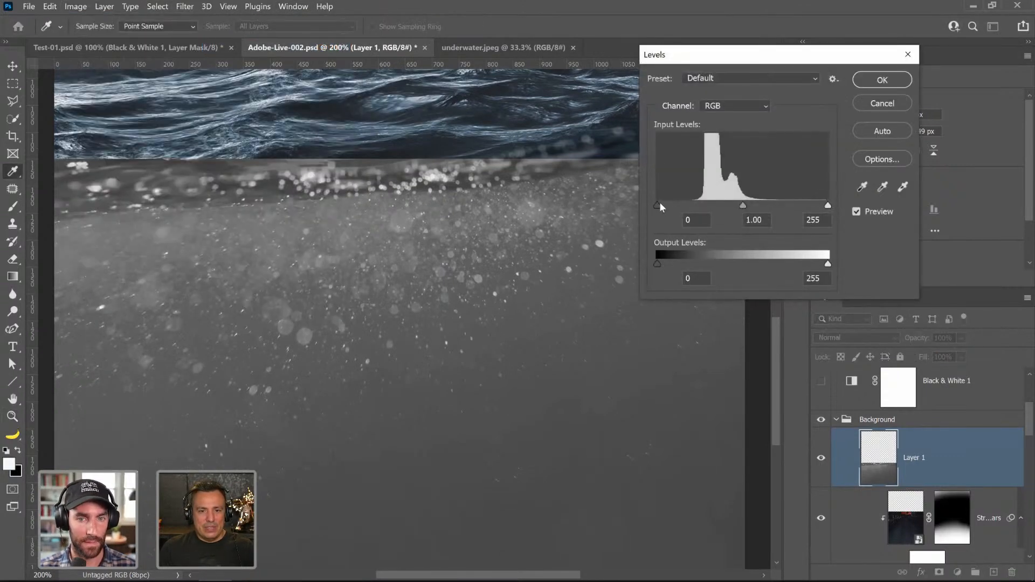
left_click_drag(658, 205, 724, 204)
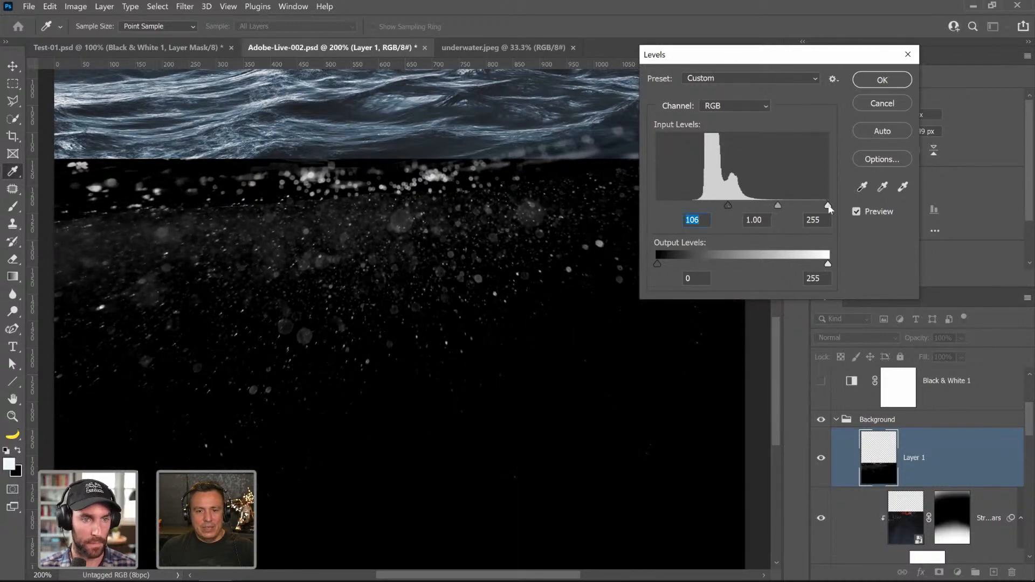
left_click_drag(828, 205, 778, 210)
left_click(882, 80)
- Blend Layer 1 in Screen mode at about 29% opacity
key("z")
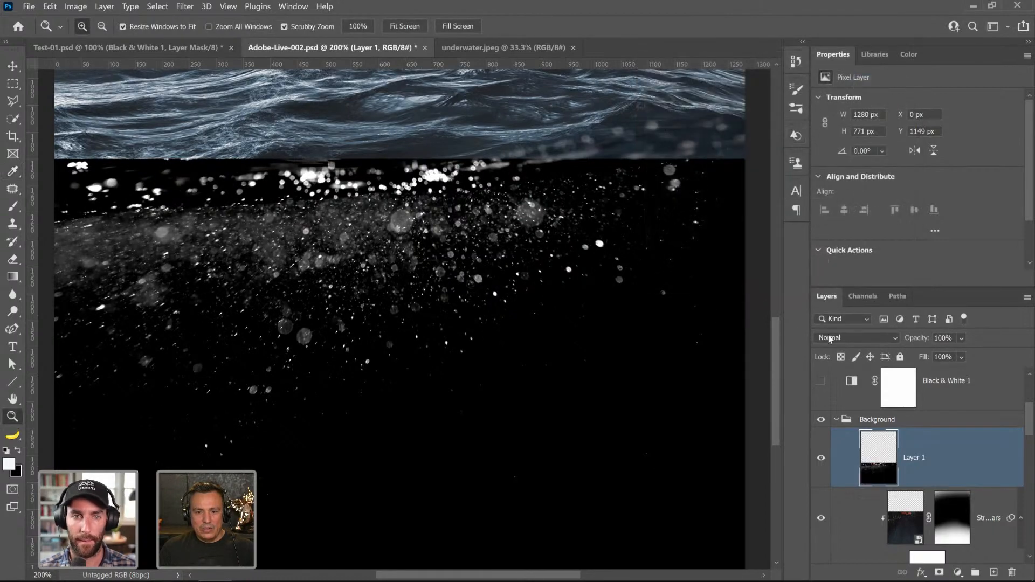
left_click(829, 334)
left_click(824, 352)
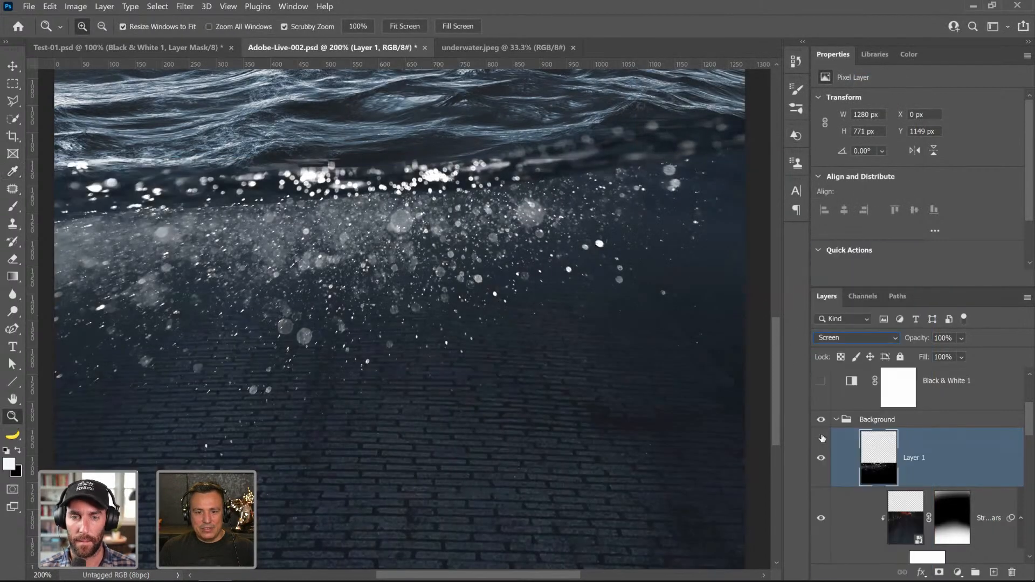
left_click(821, 458)
left_click(821, 458)
left_click(821, 457)
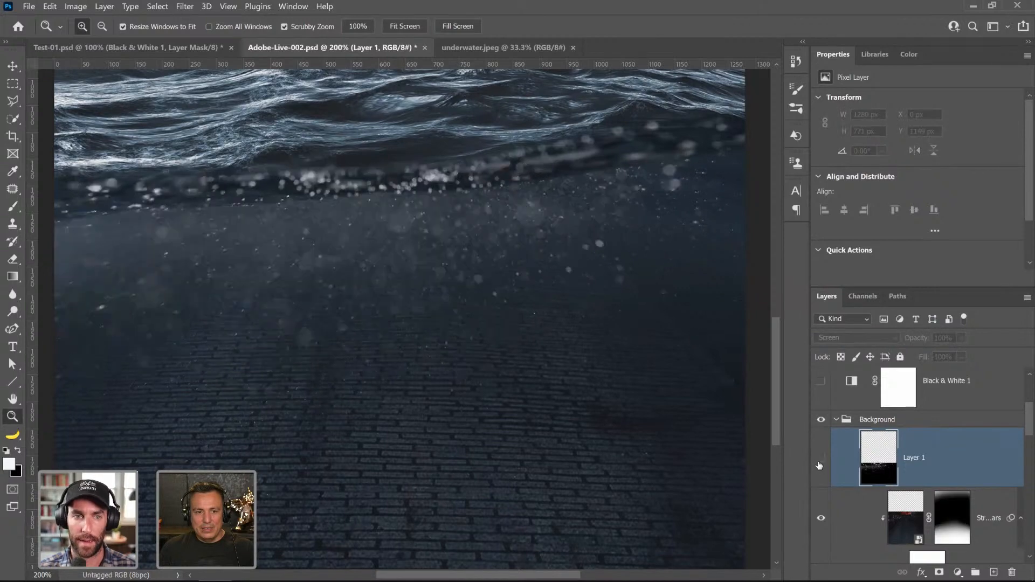
left_click(821, 457)
left_click(388, 364, "alt")
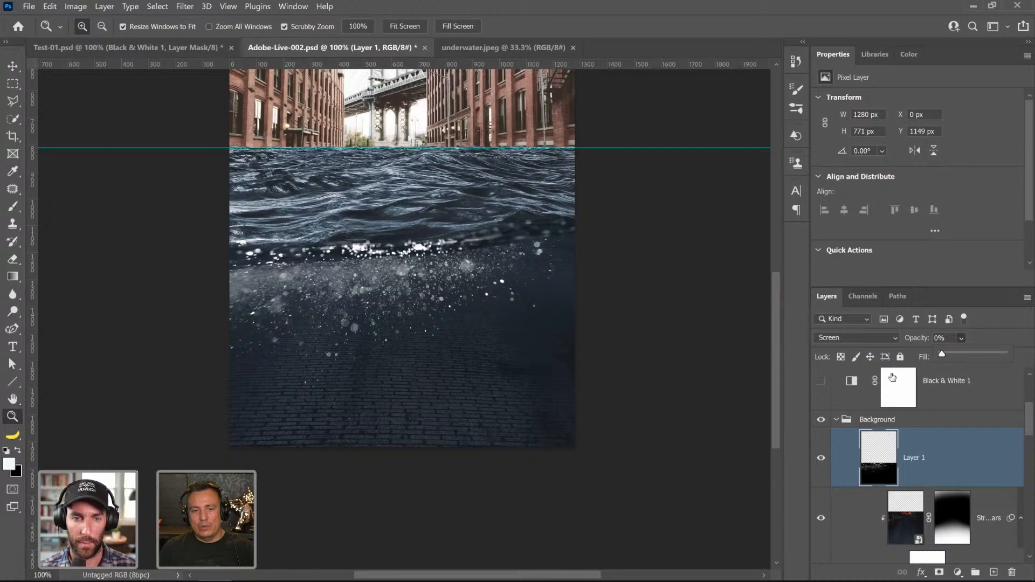
left_click_drag(962, 356, 959, 359)
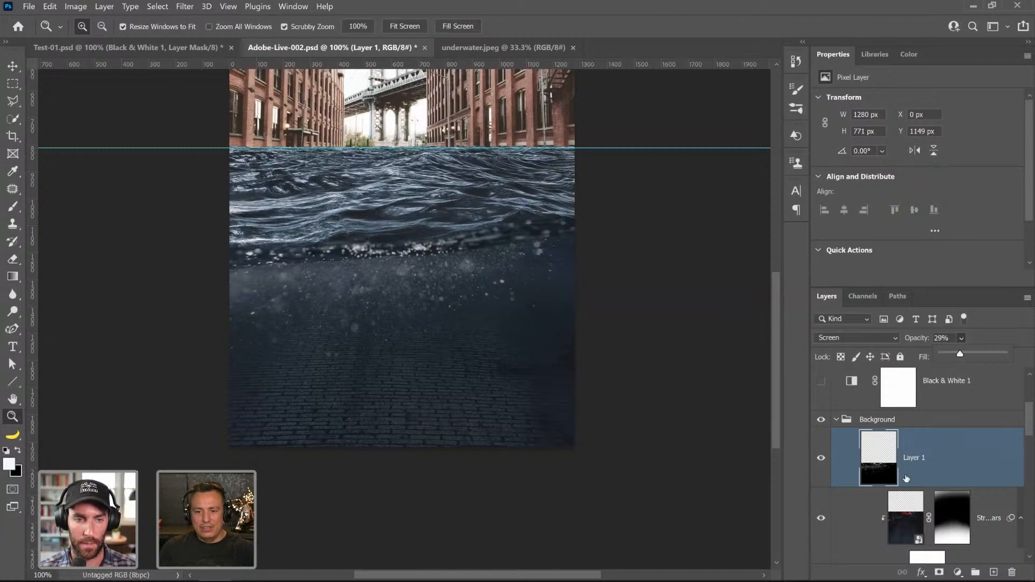
left_click(915, 458)
- Rename Layer 1 to 'Particles' and save the document
double_click(915, 458)
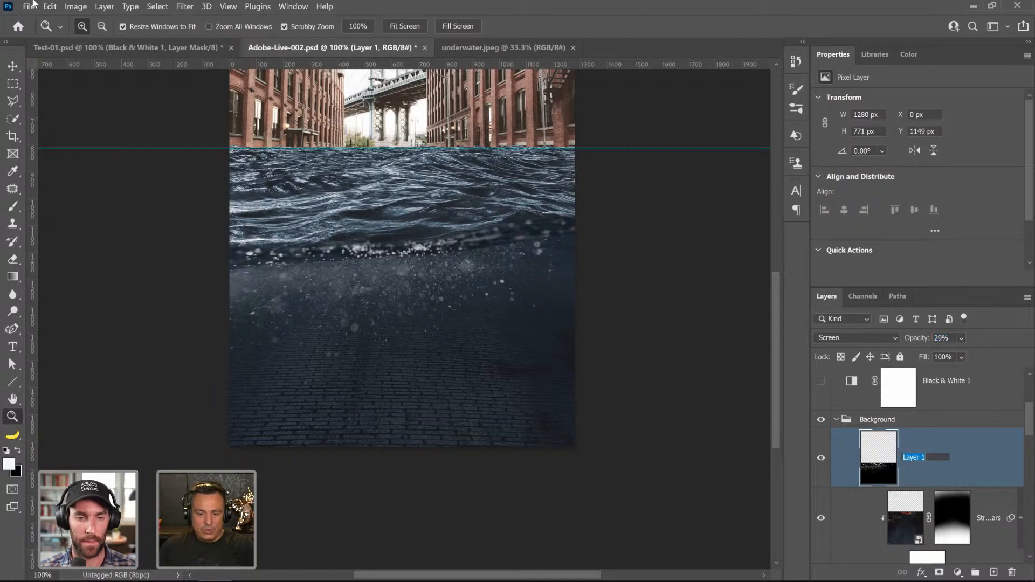
type("Part")
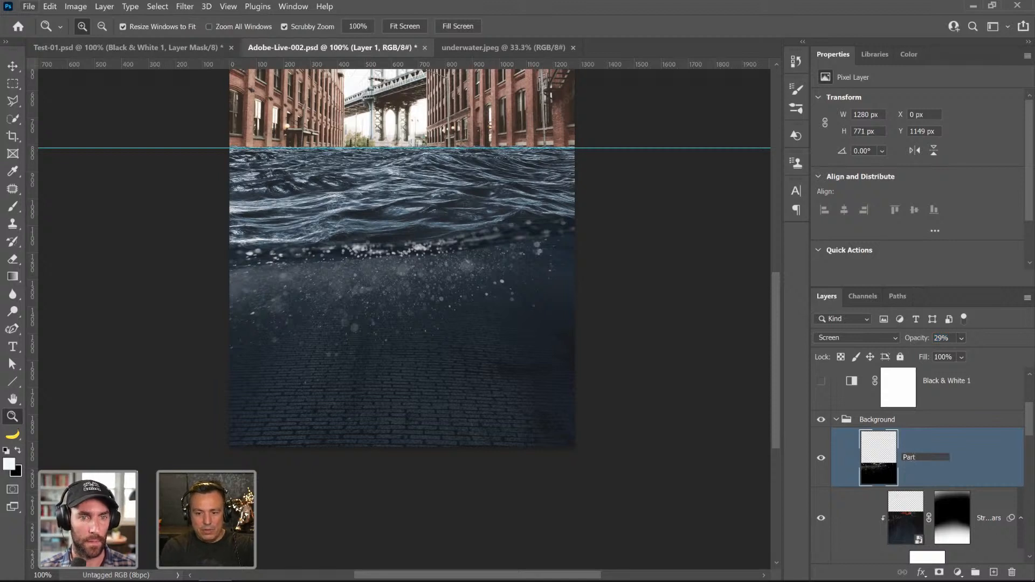
type("icles")
key("Return")
key("ctrl+s")
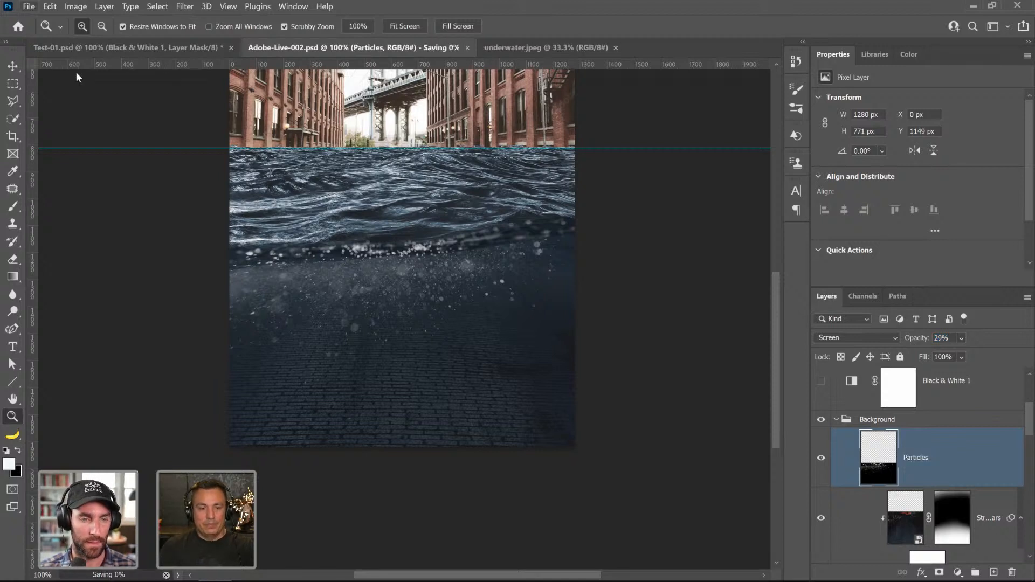
- Add a mask to Particles and paint a black horizontal stroke across the lower water
left_click(939, 572)
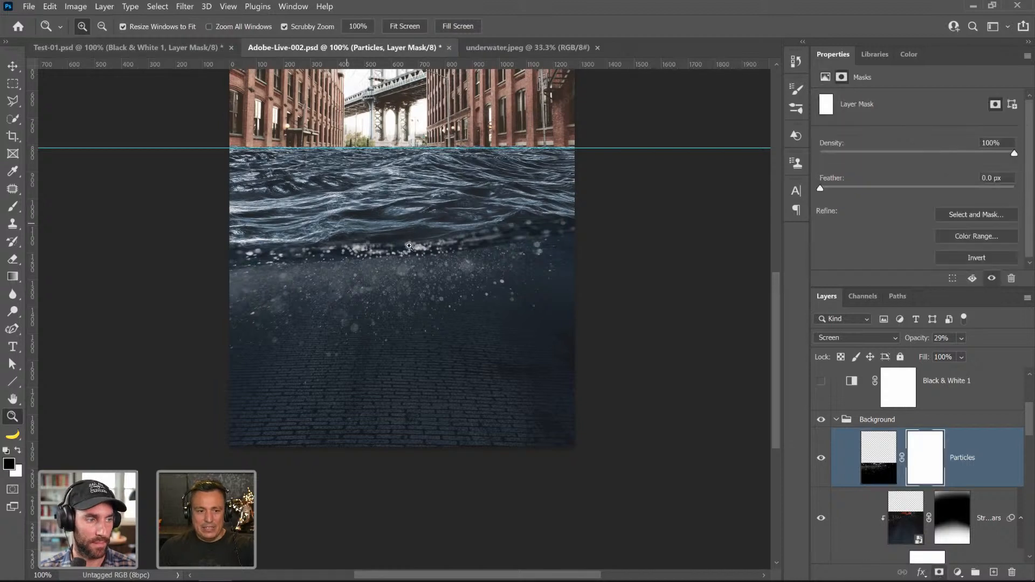
left_click(12, 207)
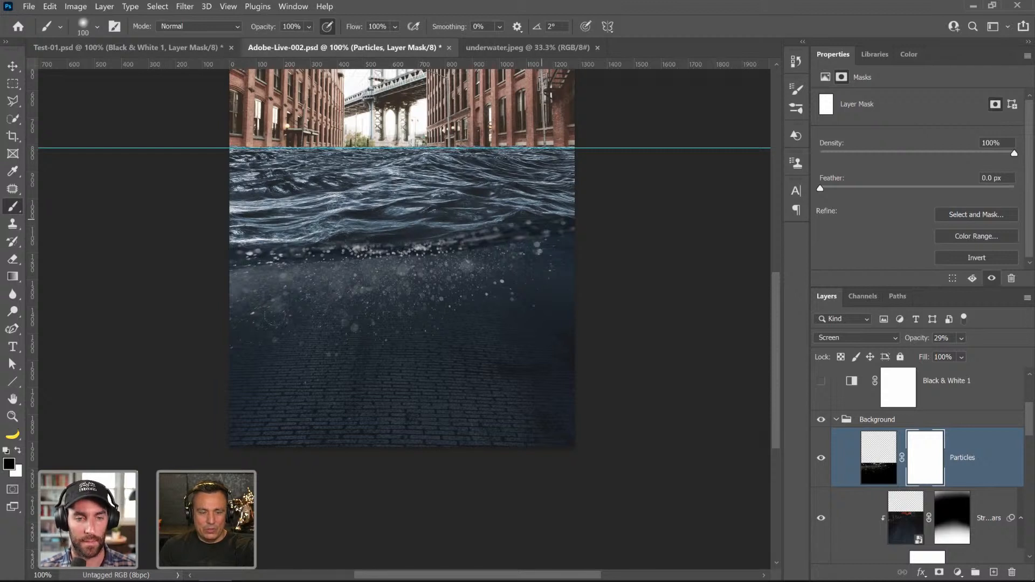
left_click(12, 416)
left_click_drag(487, 388, 459, 394)
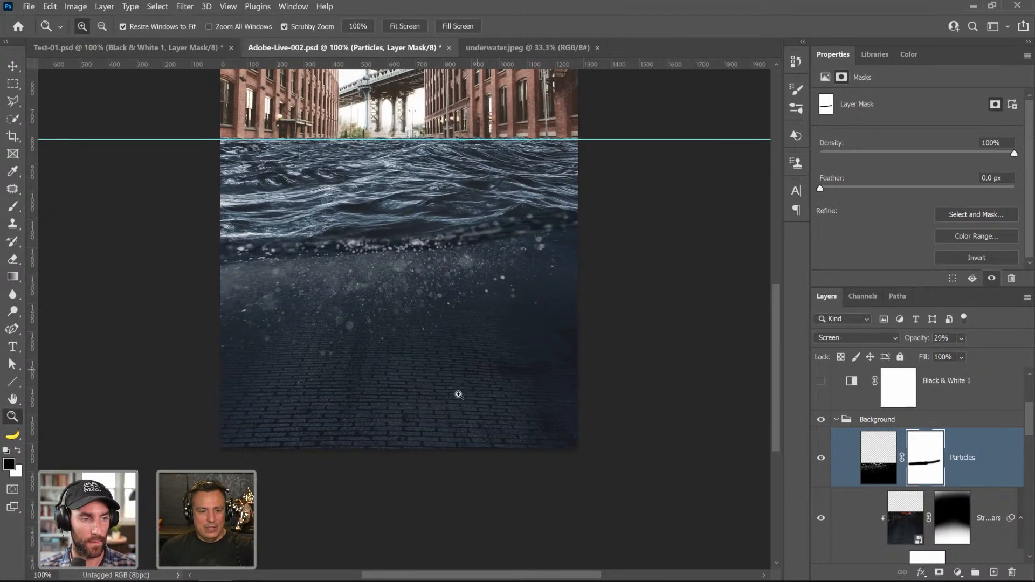
left_click(351, 415)
left_click(359, 391)
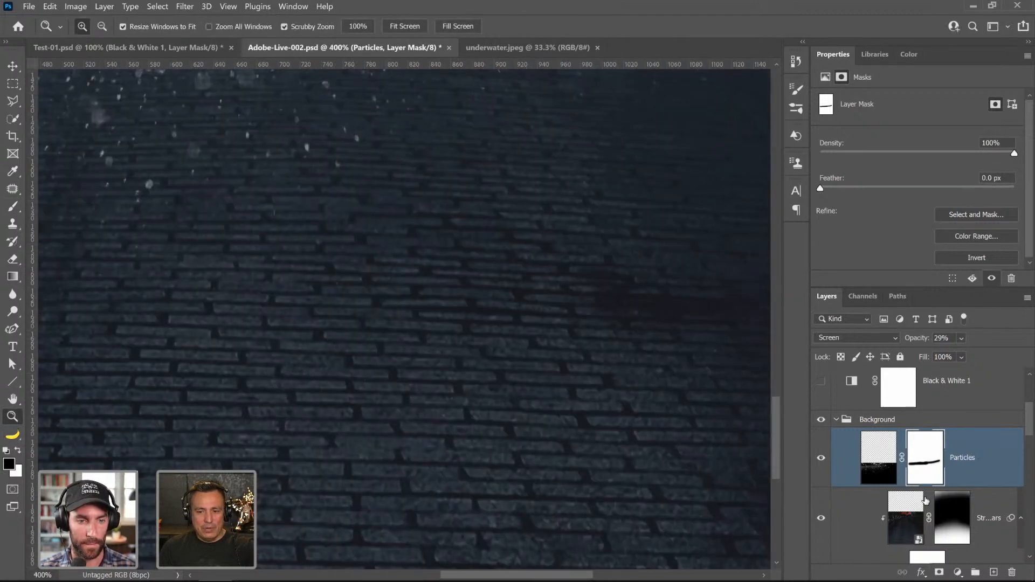
scroll(926, 501, "down", 2)
left_click(895, 485)
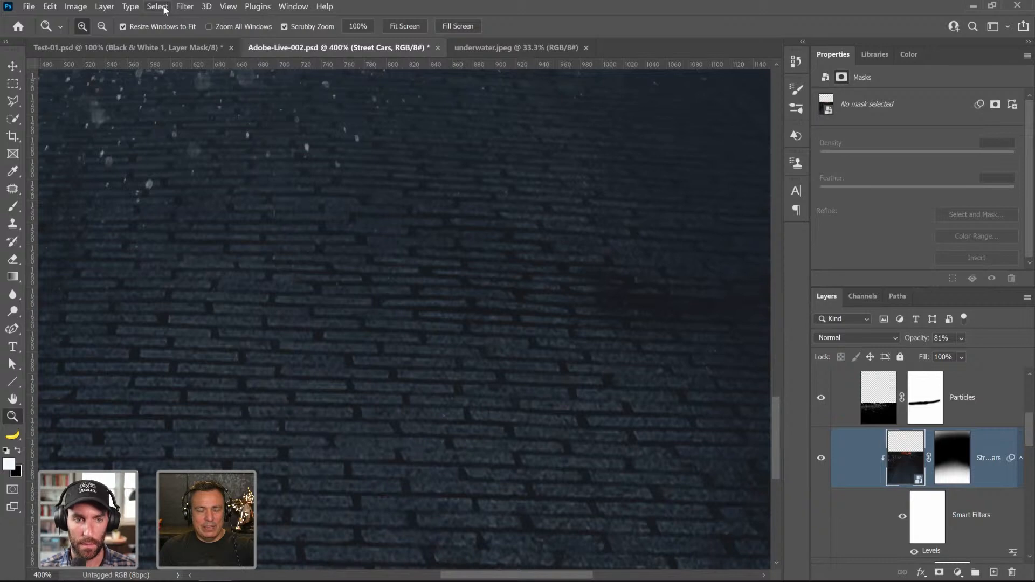
- Apply a Gaussian Blur of about 2 px to the Street Cars layer
left_click(195, 5)
mouse_move(306, 162)
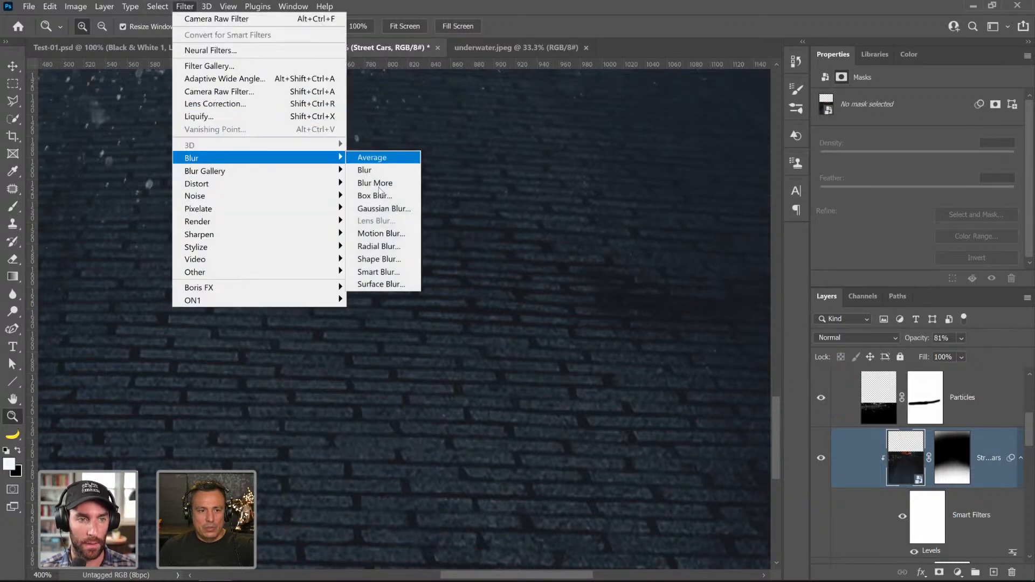
left_click(380, 210)
mouse_move(567, 316)
left_mouse_down()
mouse_move(553, 312)
mouse_move(564, 318)
left_mouse_up()
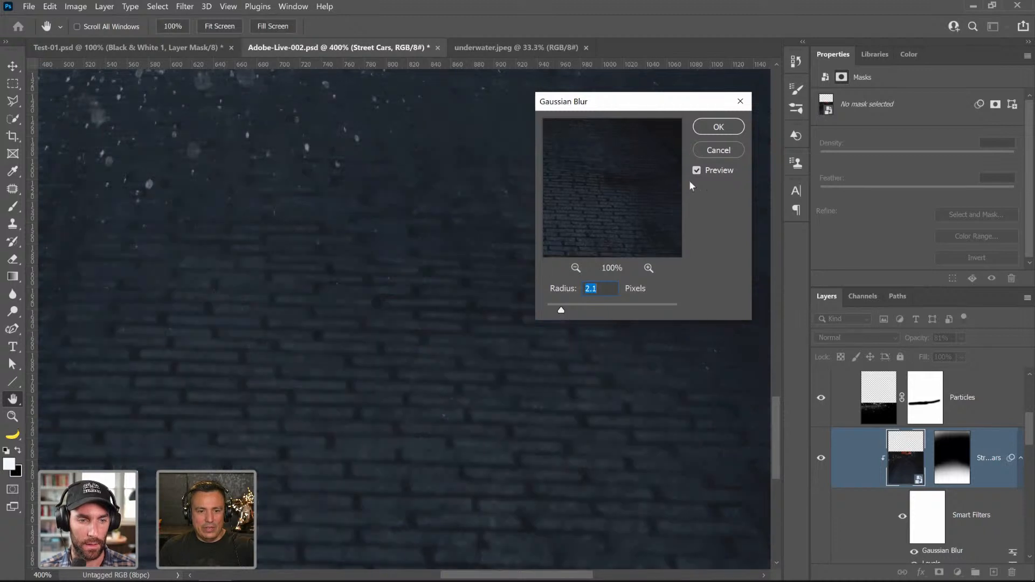
left_click(718, 127)
key("z")
right_click(365, 265)
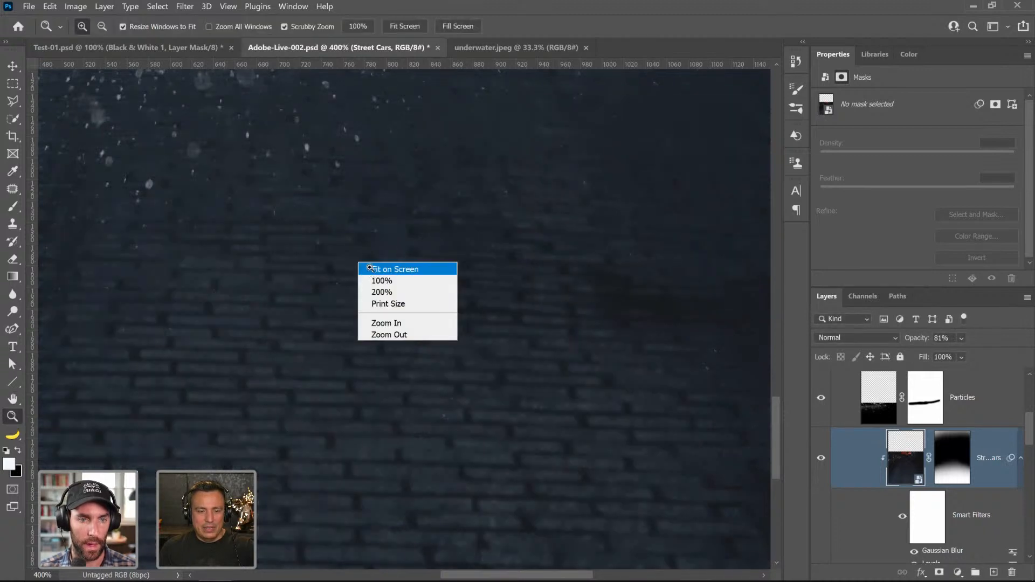
left_click(368, 268)
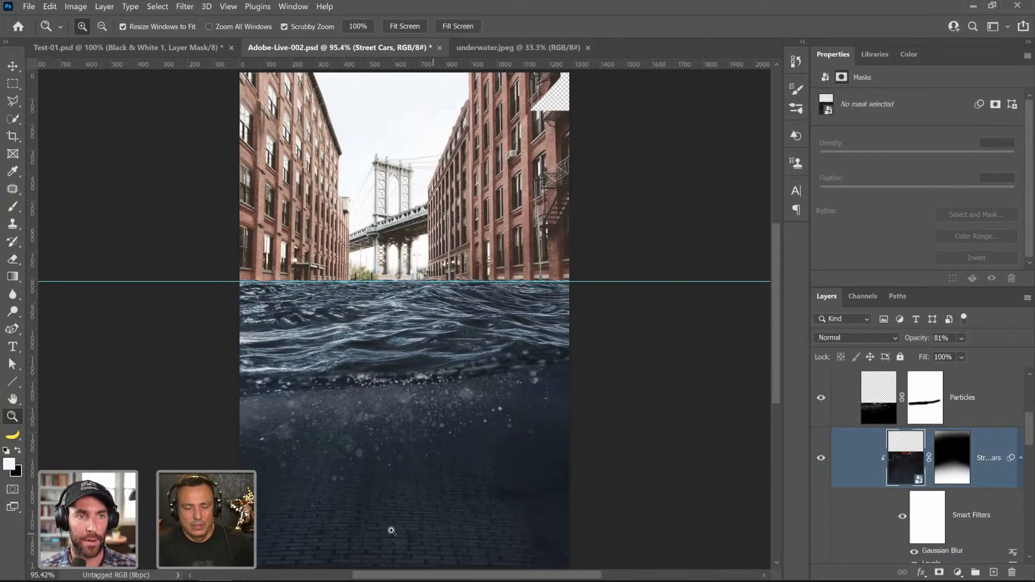
- Compare the blurred cobblestones at fit-to-screen and 200% zoom
scroll(395, 450, "down", 2)
left_click(402, 403)
left_click(403, 402)
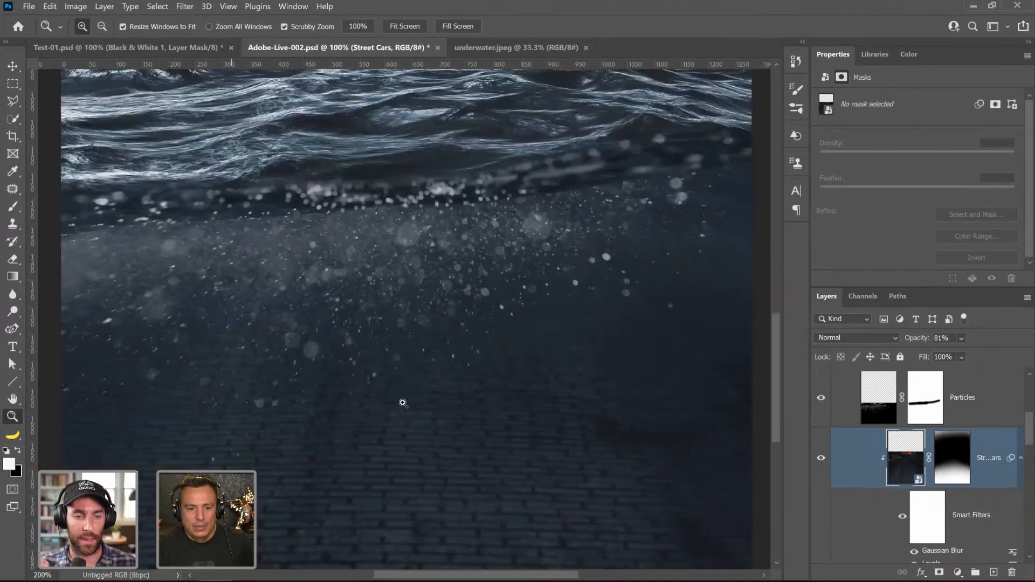
left_click(403, 403)
left_click(403, 403)
right_click(419, 388)
left_click(430, 397)
left_click_drag(422, 430, 409, 326)
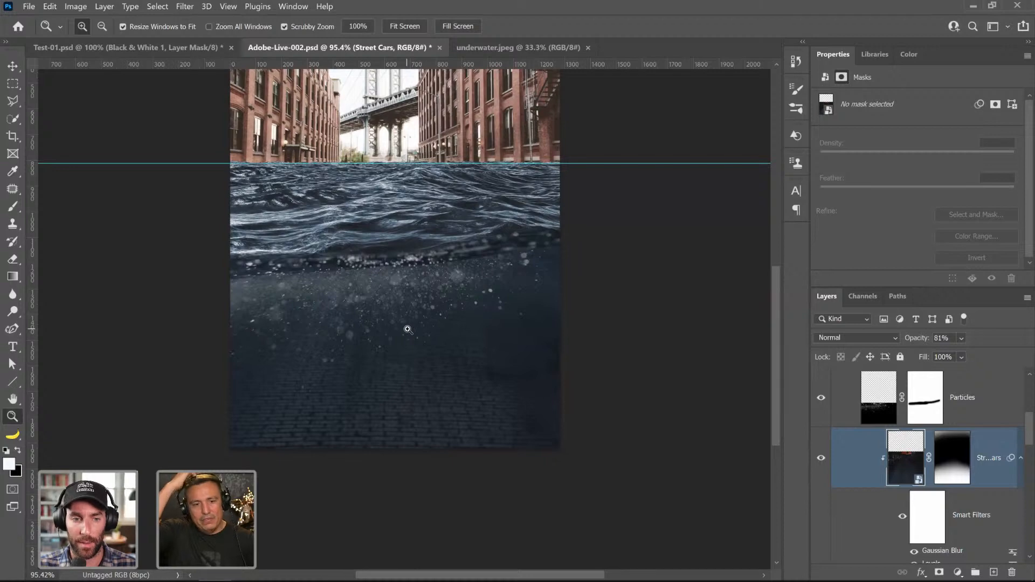
scroll(534, 321, "down", 2)
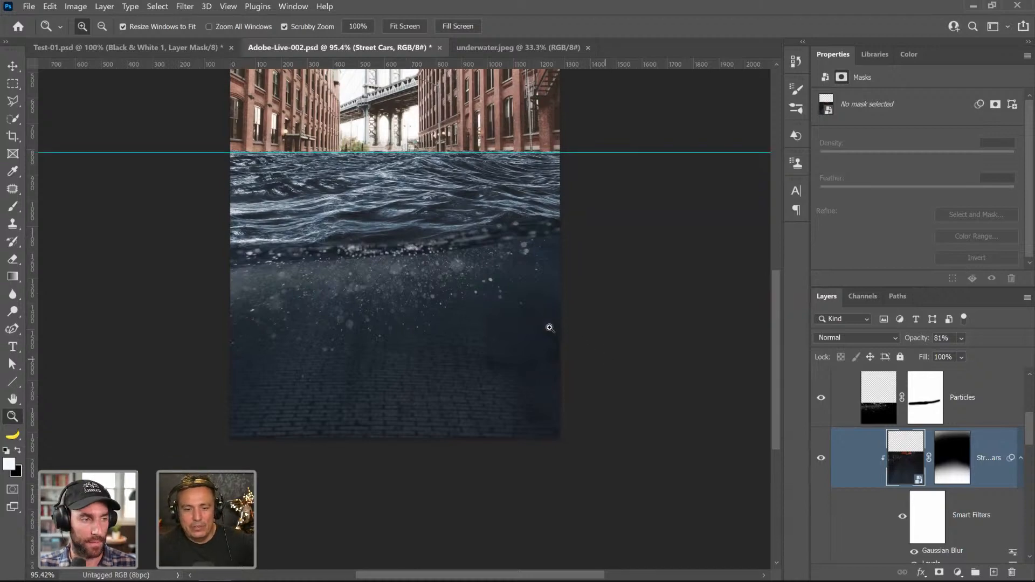
left_click(424, 340)
left_click(425, 342)
scroll(928, 464, "down", 2)
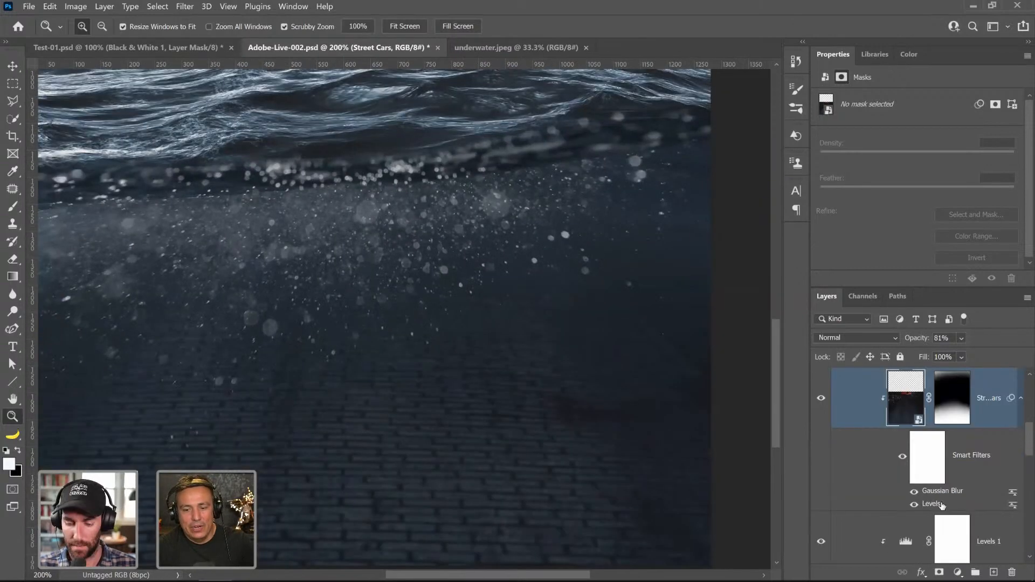
- Delete the Gaussian Blur smart filter from Street Cars
right_click(944, 492)
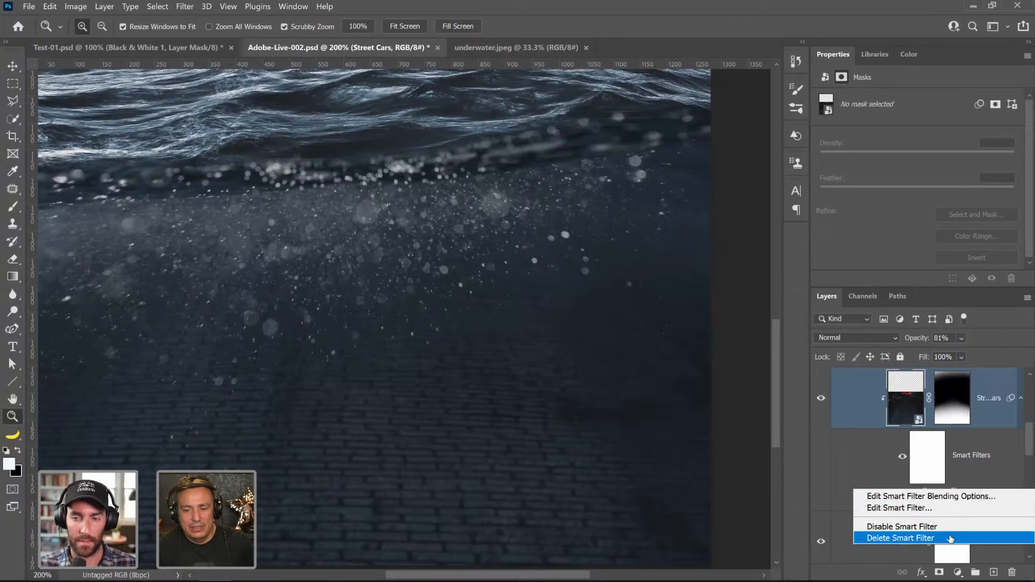
left_click(950, 538)
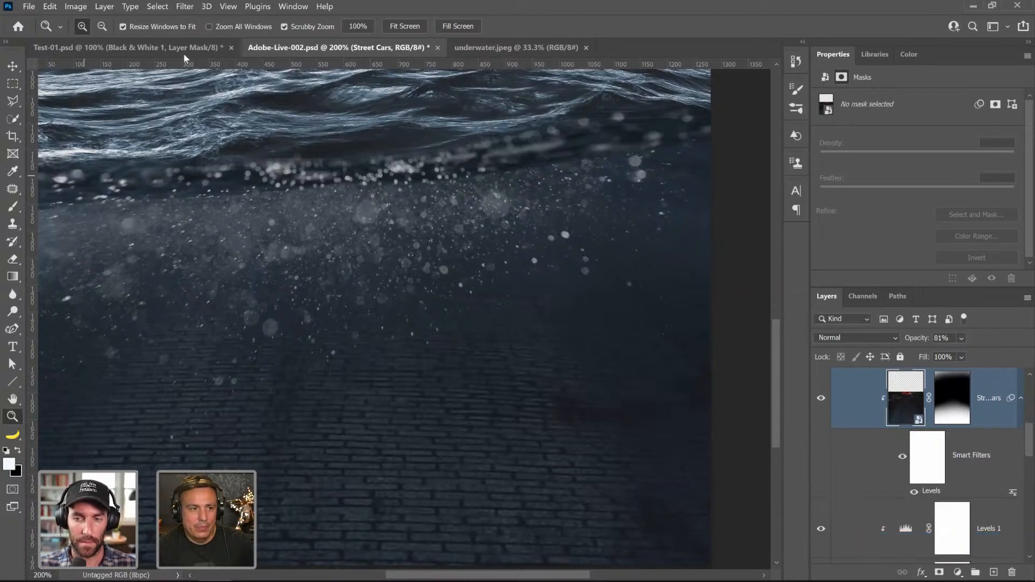
left_click(185, 7)
mouse_move(214, 175)
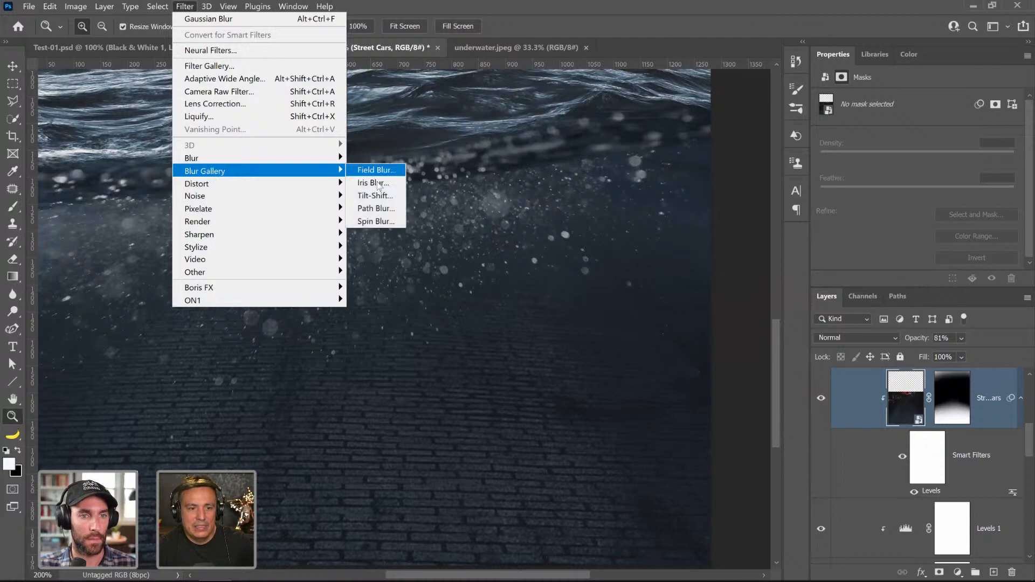
- Apply a 15 px Tilt-Shift blur with its sharp band just below the waterline
left_click(375, 195)
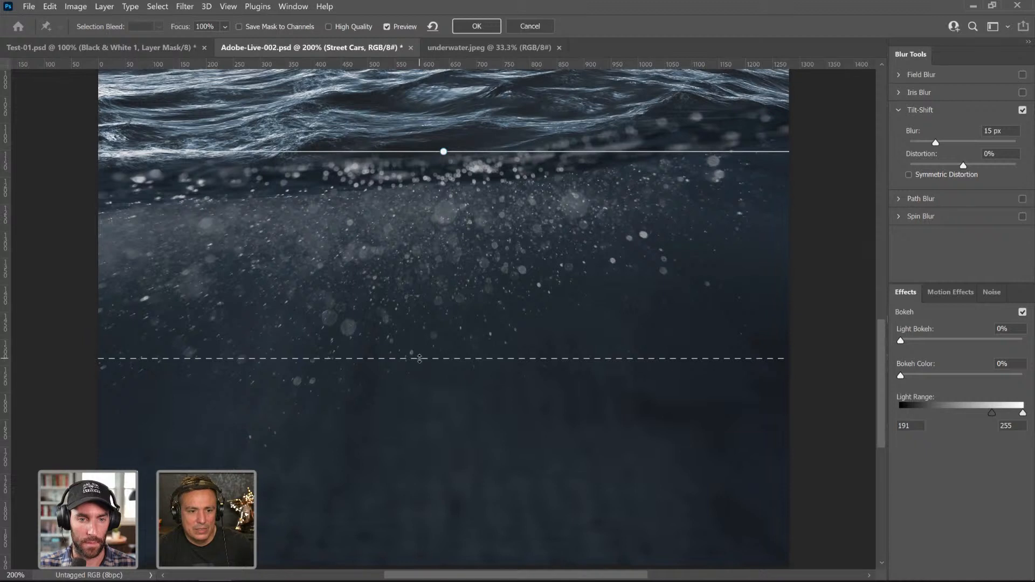
left_click_drag(419, 359, 397, 514)
scroll(436, 353, "down", 3)
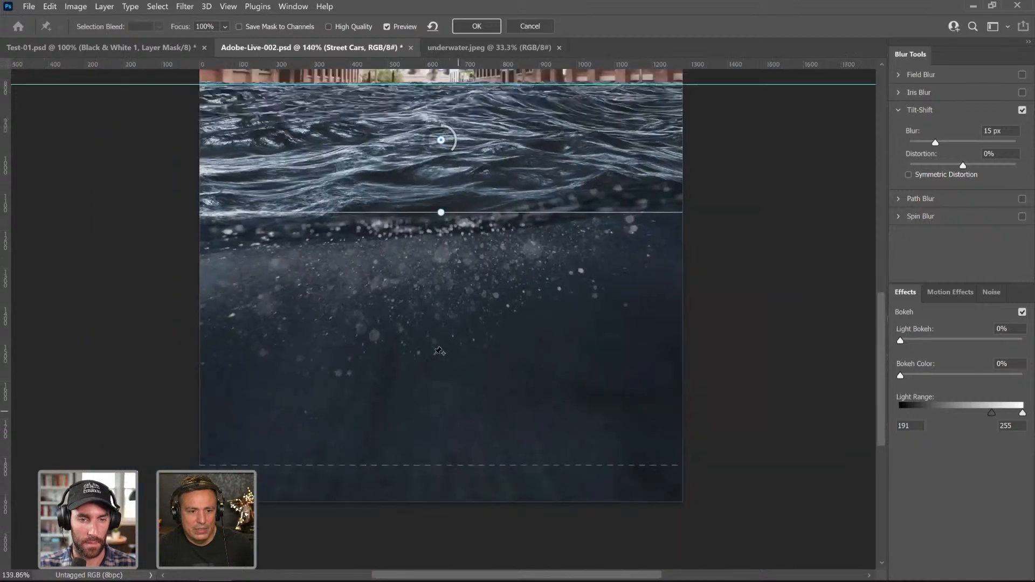
left_click_drag(440, 178, 434, 353)
left_click_drag(436, 295, 438, 266)
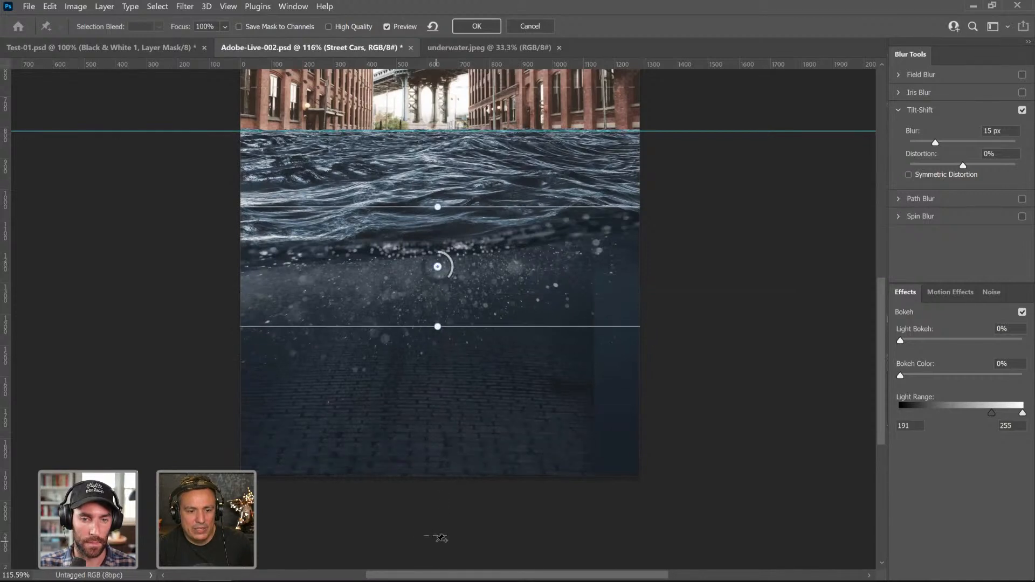
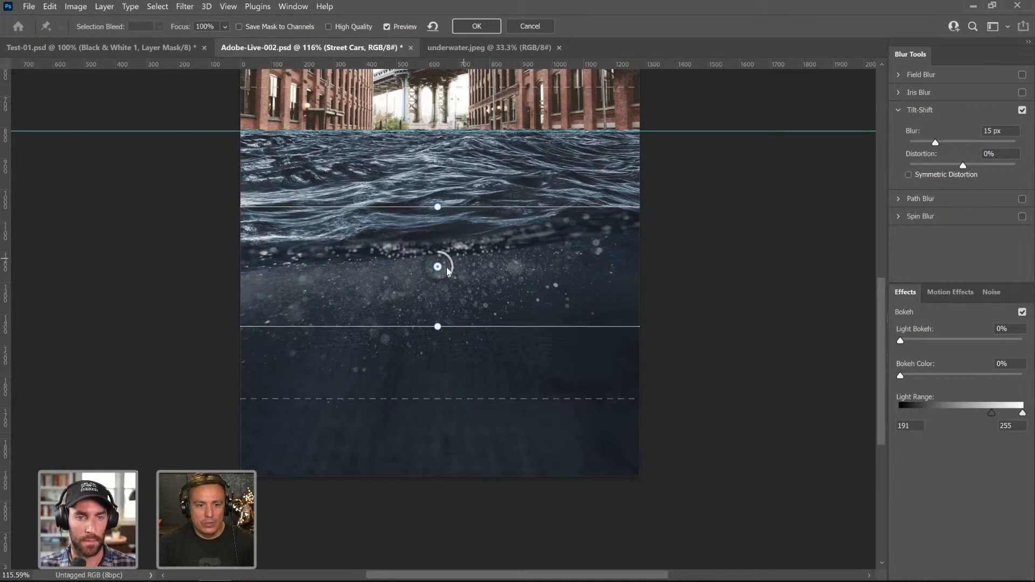
- Apply an 8 px Tilt-Shift blur with its sharp band pushed low, keeping the band unrotated
left_click_drag(438, 267, 420, 553)
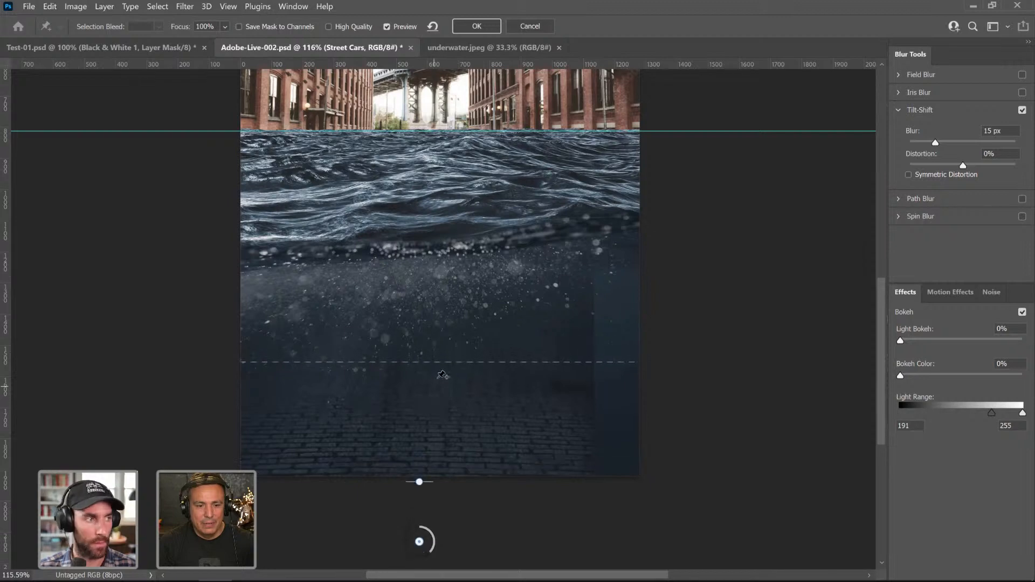
left_click_drag(433, 389, 444, 330)
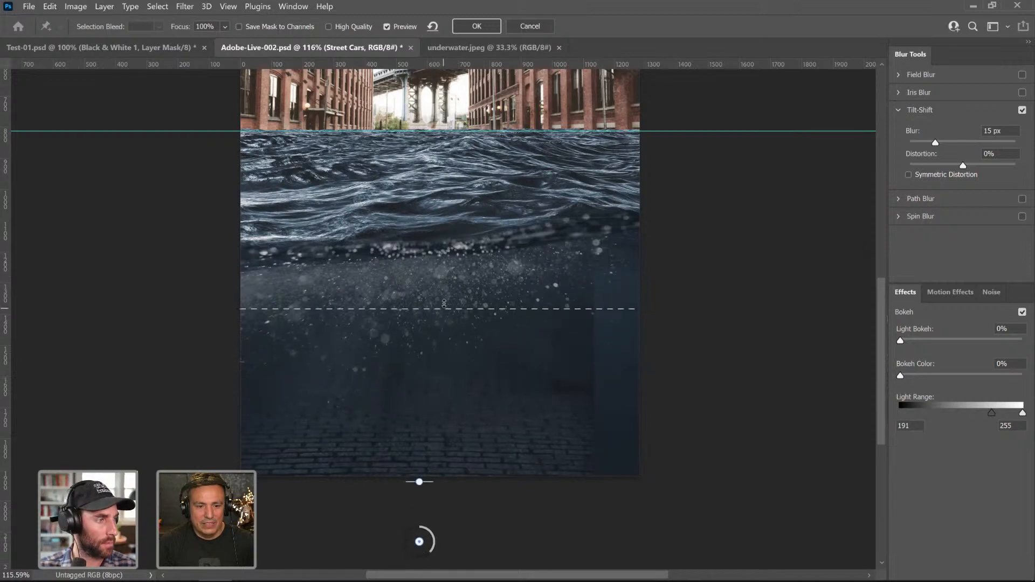
left_click_drag(936, 143, 942, 143)
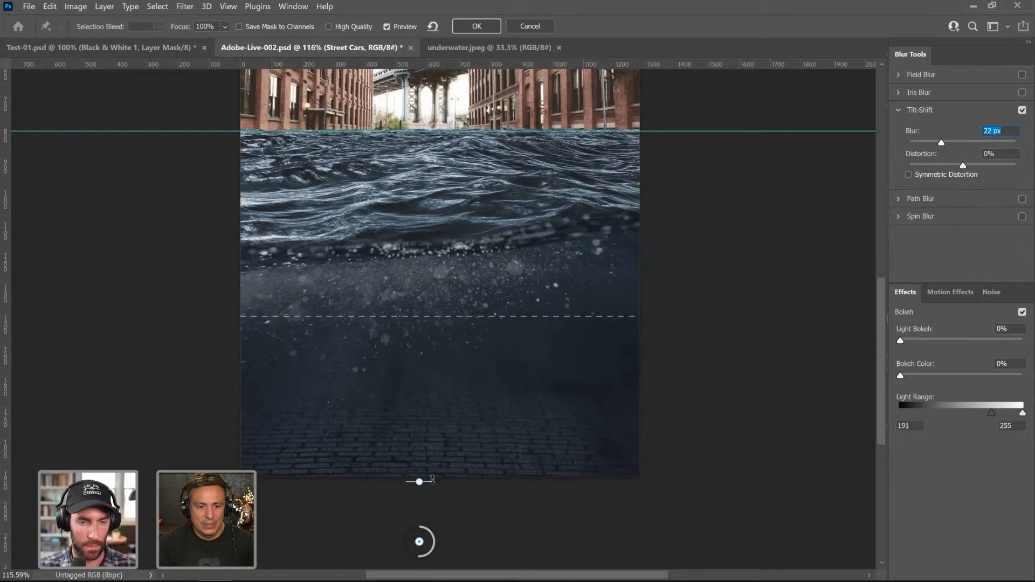
left_click_drag(432, 480, 433, 514)
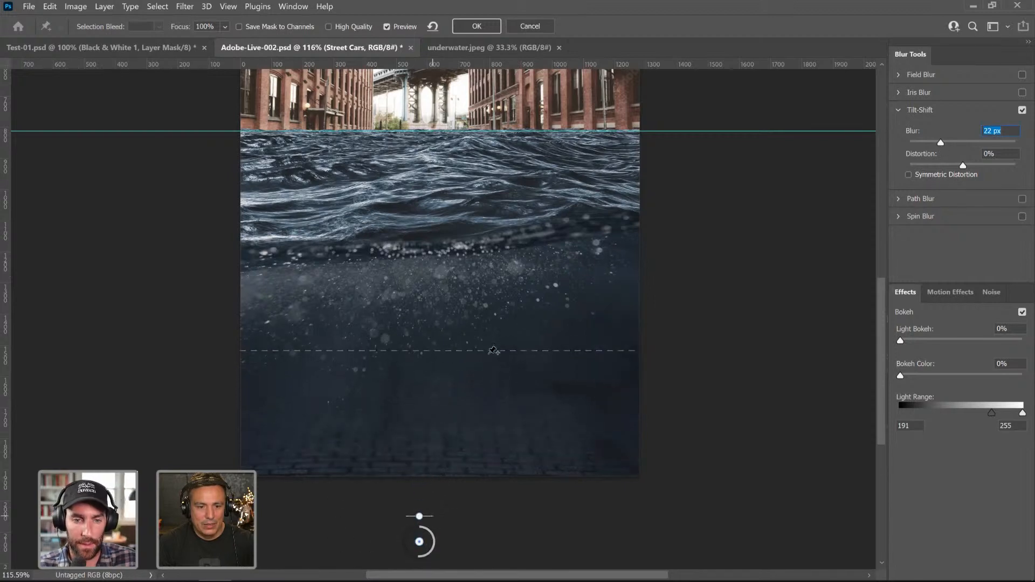
left_click_drag(488, 353, 521, 282)
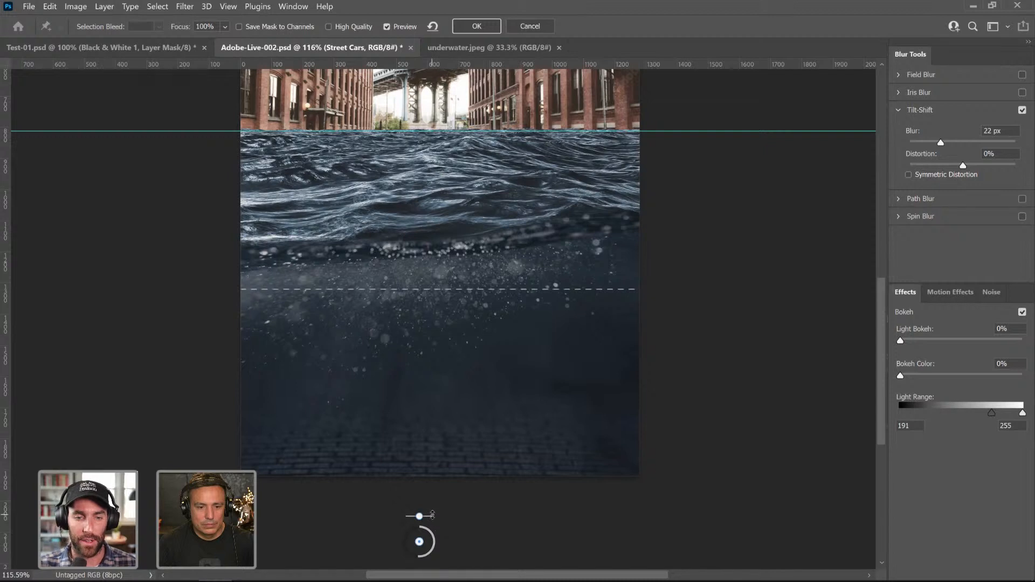
left_click_drag(432, 515, 432, 551)
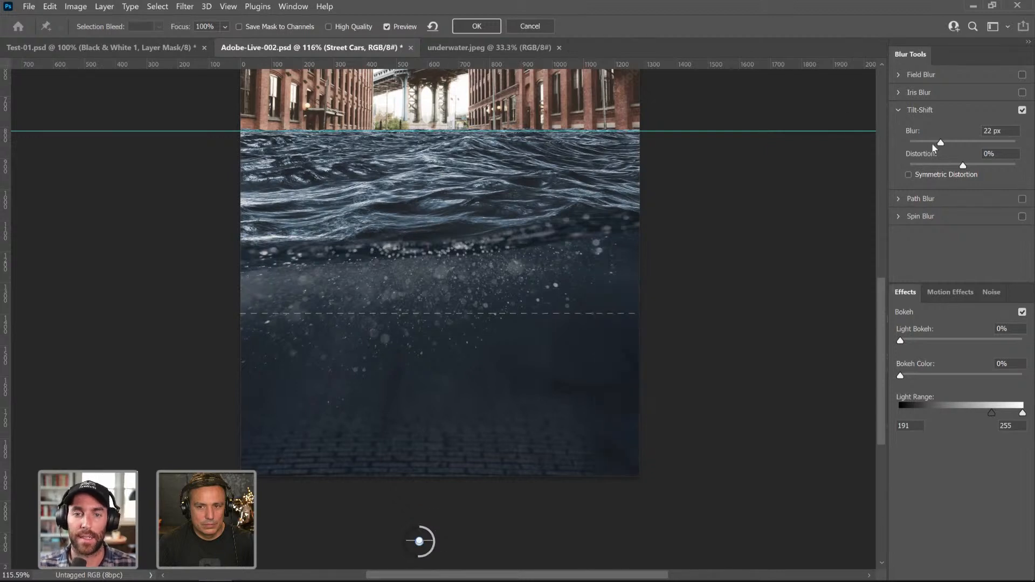
left_click_drag(941, 142, 928, 146)
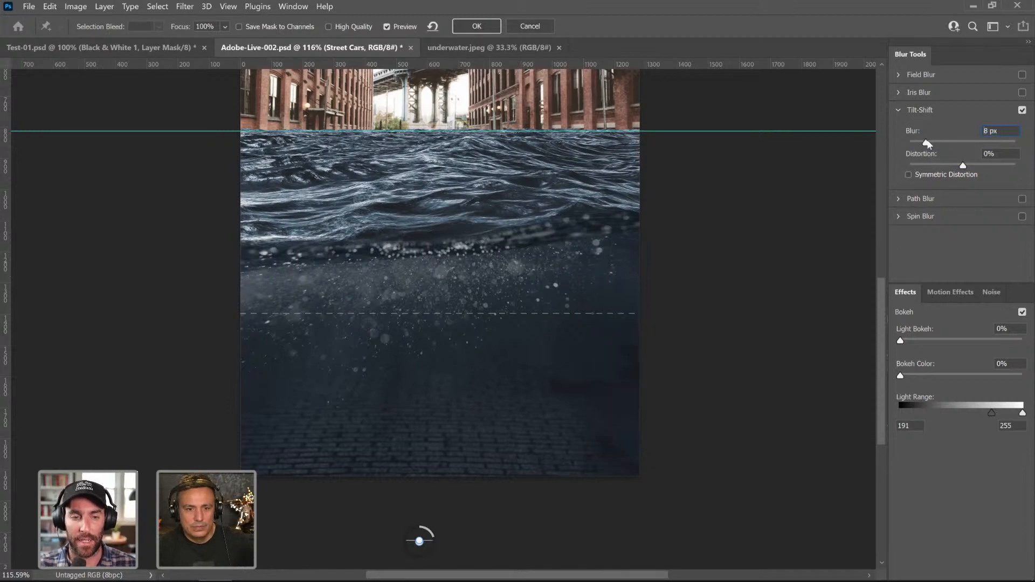
left_click_drag(420, 559, 425, 542)
key("ctrl+z")
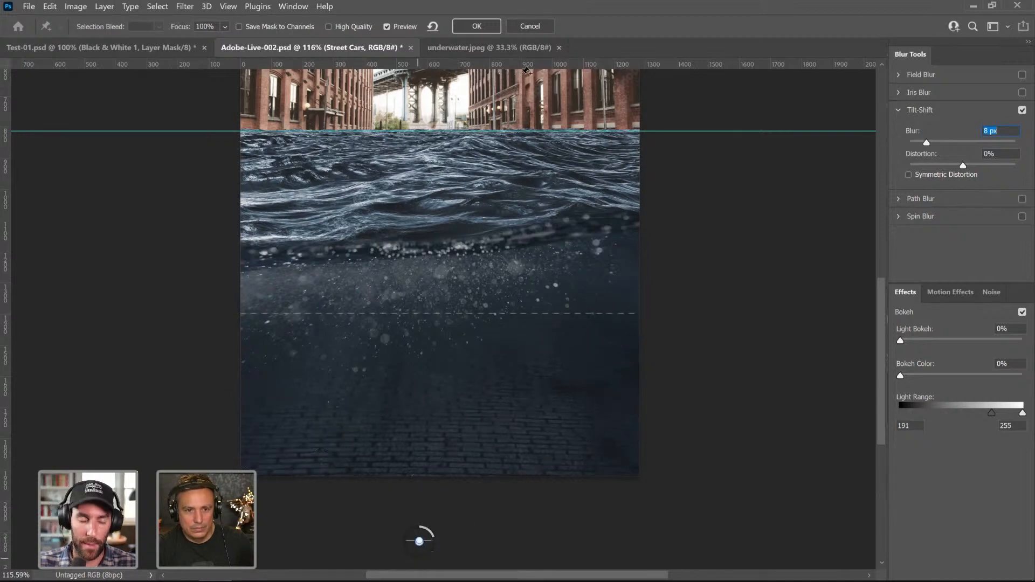
left_click(477, 28)
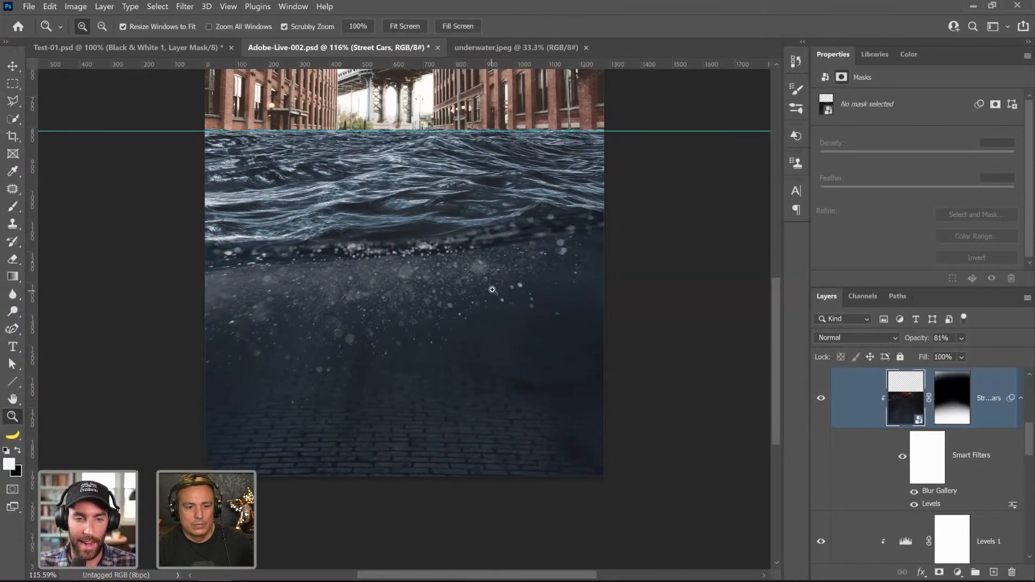
- Add a 1.0 px Gaussian Blur smart filter to the Street Cars layer
left_click_drag(371, 370, 388, 365)
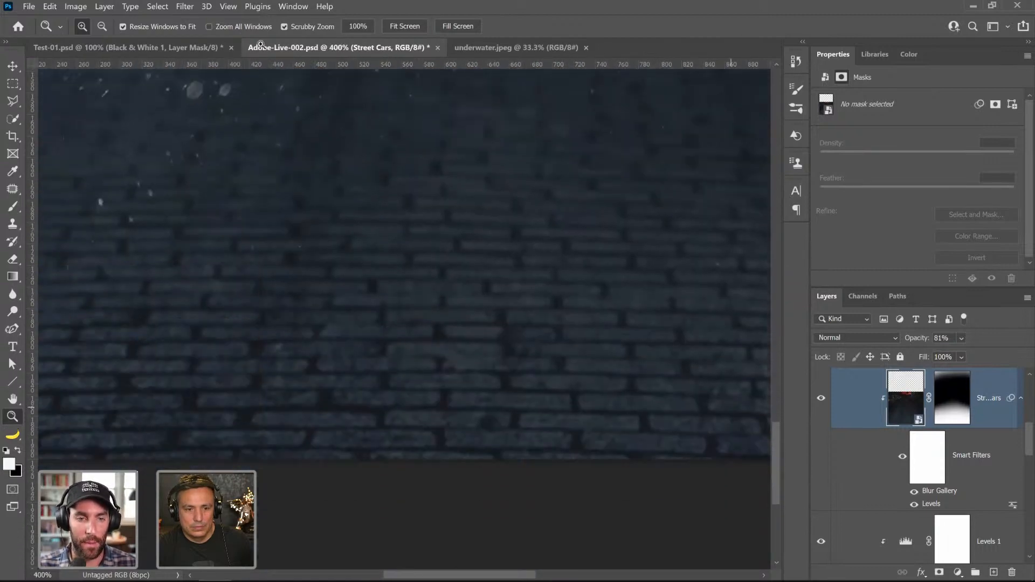
left_click(185, 6)
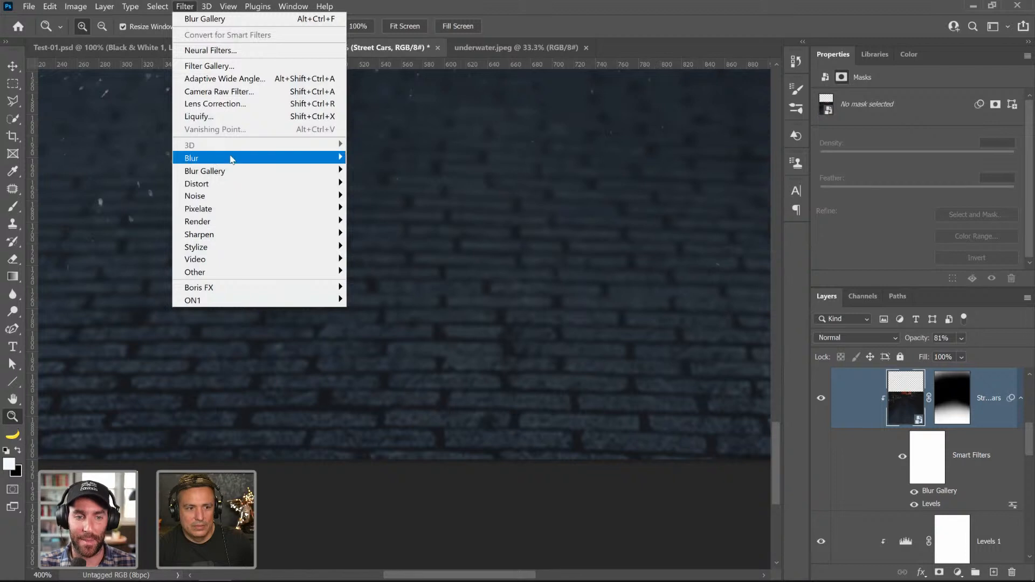
mouse_move(232, 159)
left_click(384, 210)
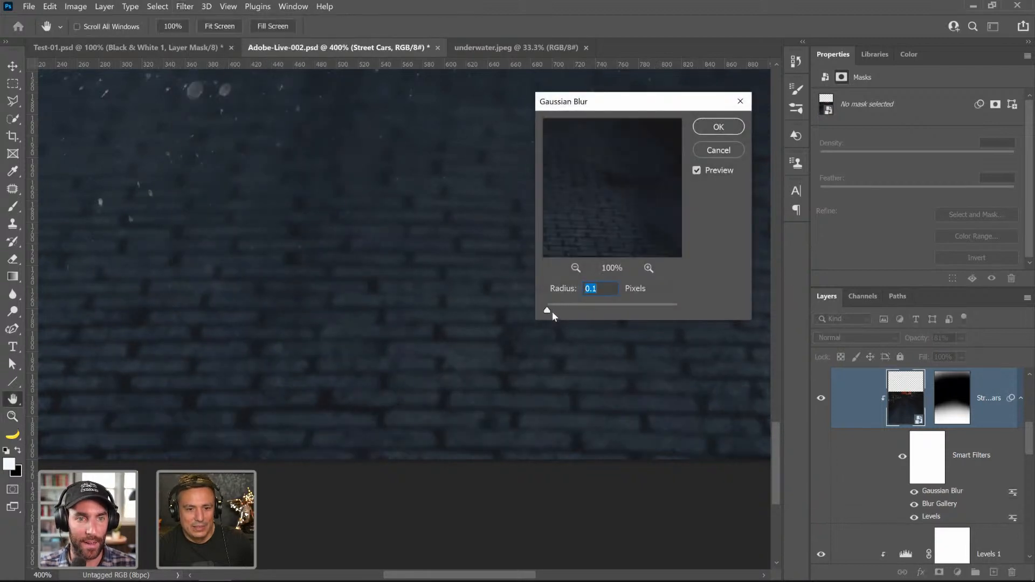
left_click_drag(552, 312, 558, 312)
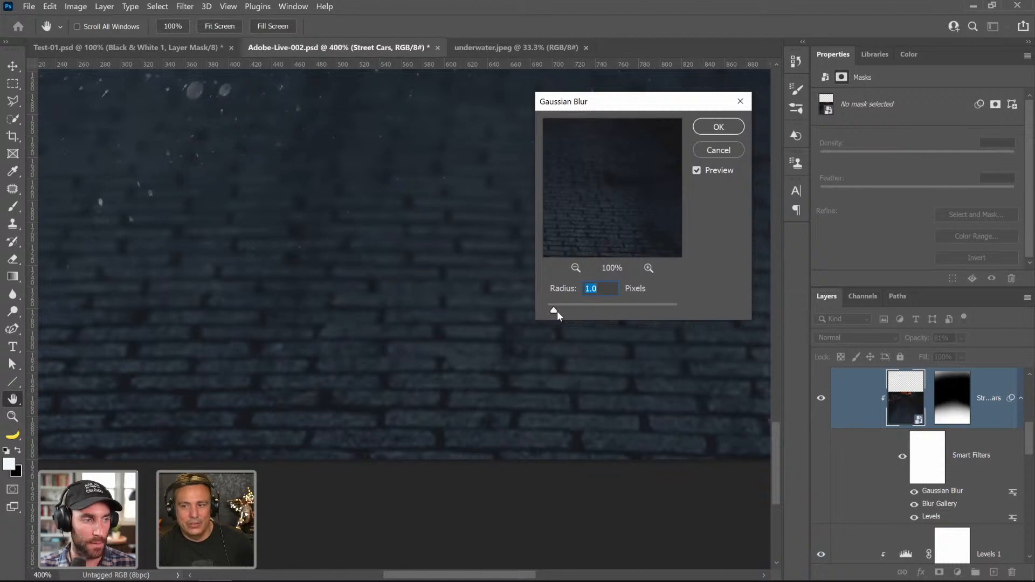
left_click(718, 126)
- Zoom the view back out to Fit on Screen
key("z")
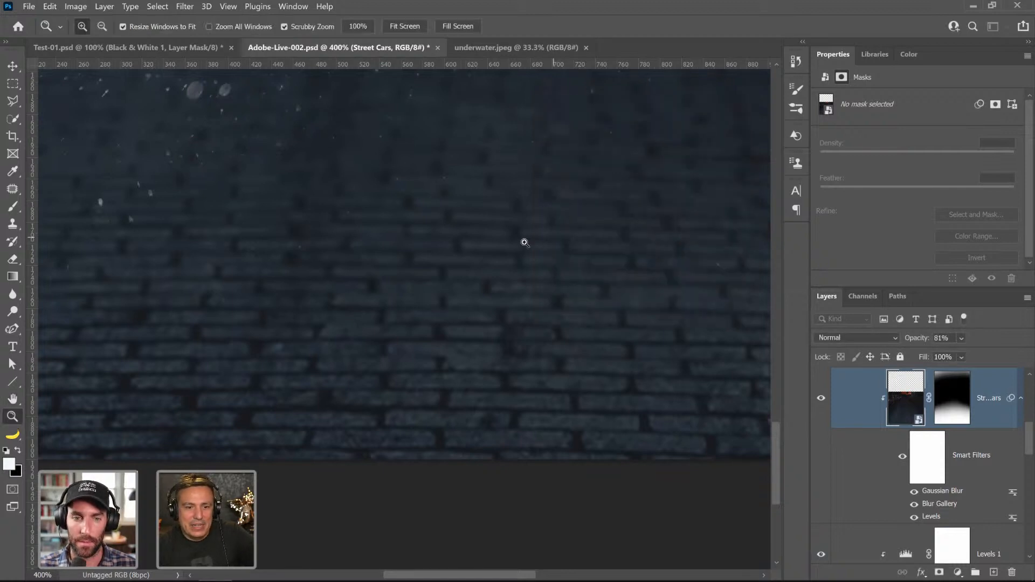
scroll(514, 260, "up", 2)
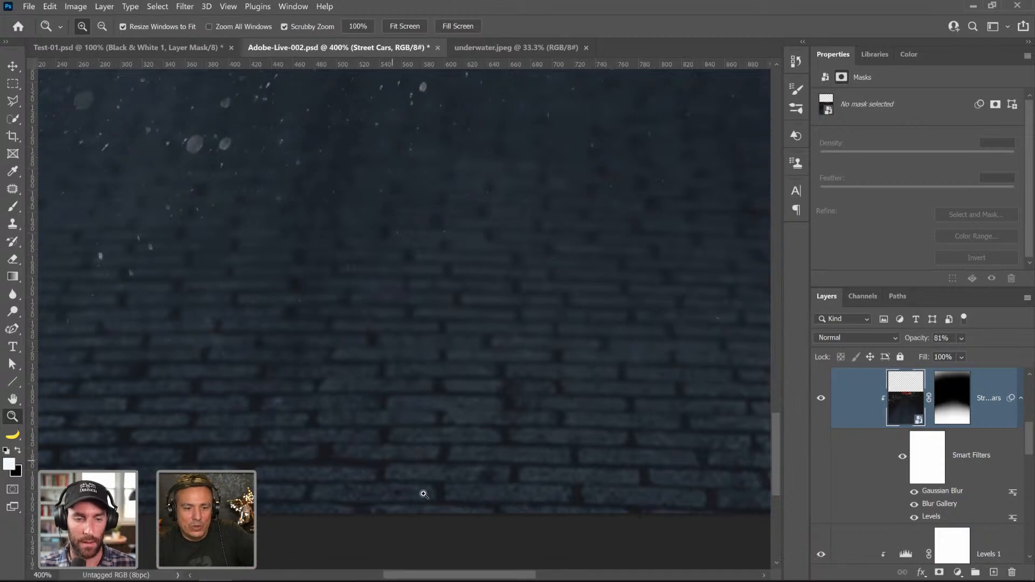
right_click(335, 304)
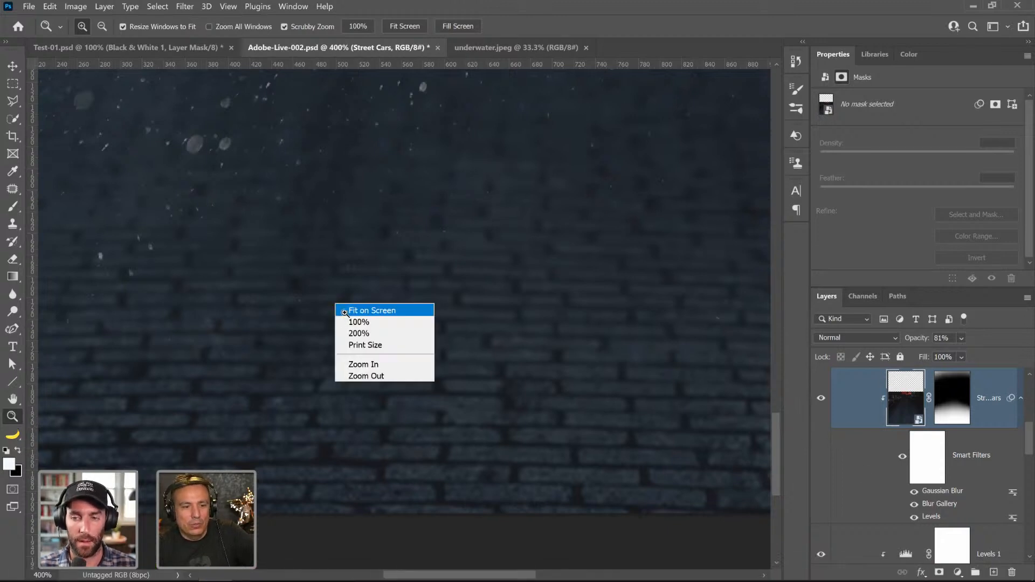
left_click(351, 306)
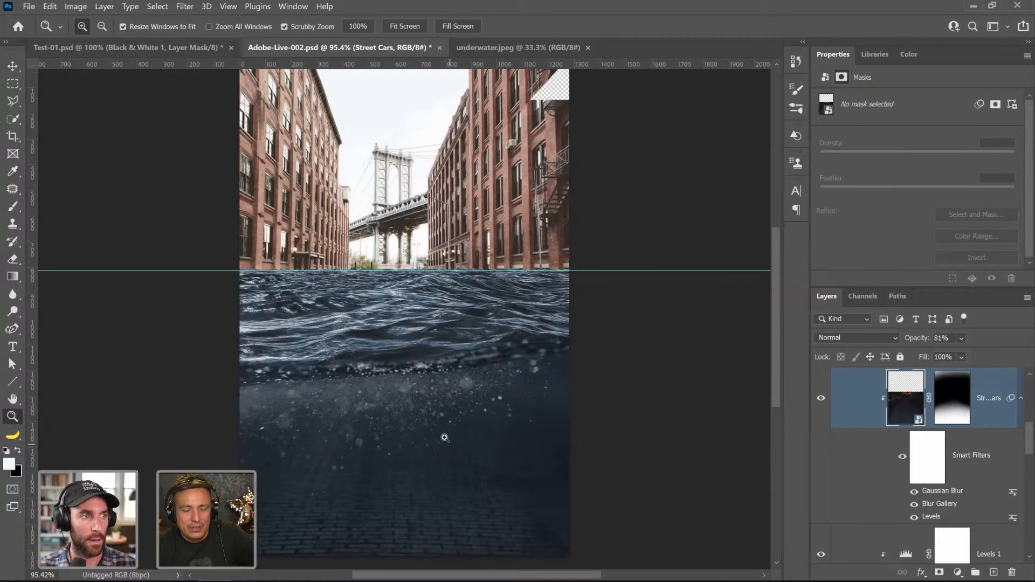
- Toggle the waterline guide to compare, leaving it hidden
scroll(441, 438, "up", 1)
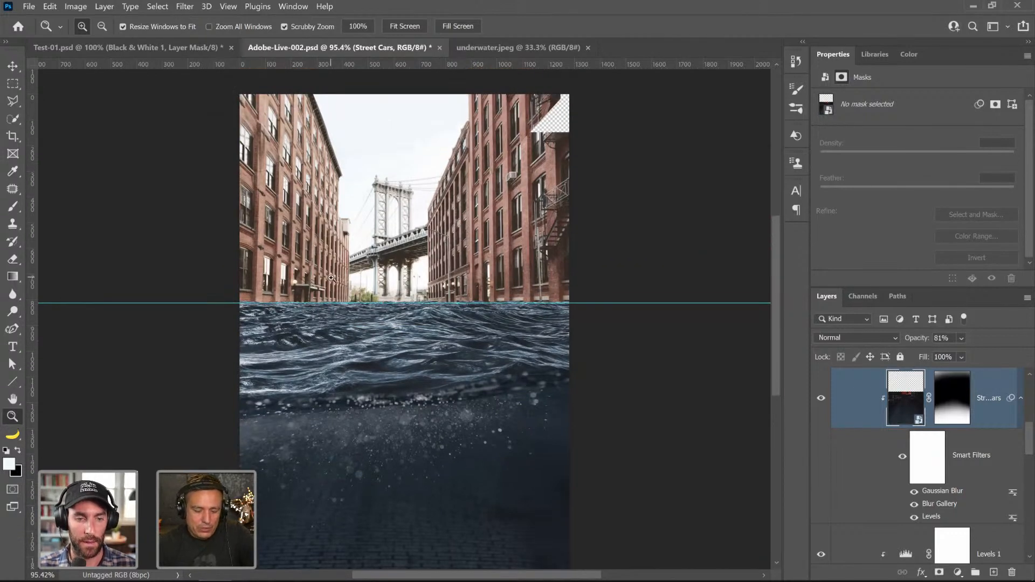
key("ctrl+;")
key("ctrl+;")
key("ctrl+;")
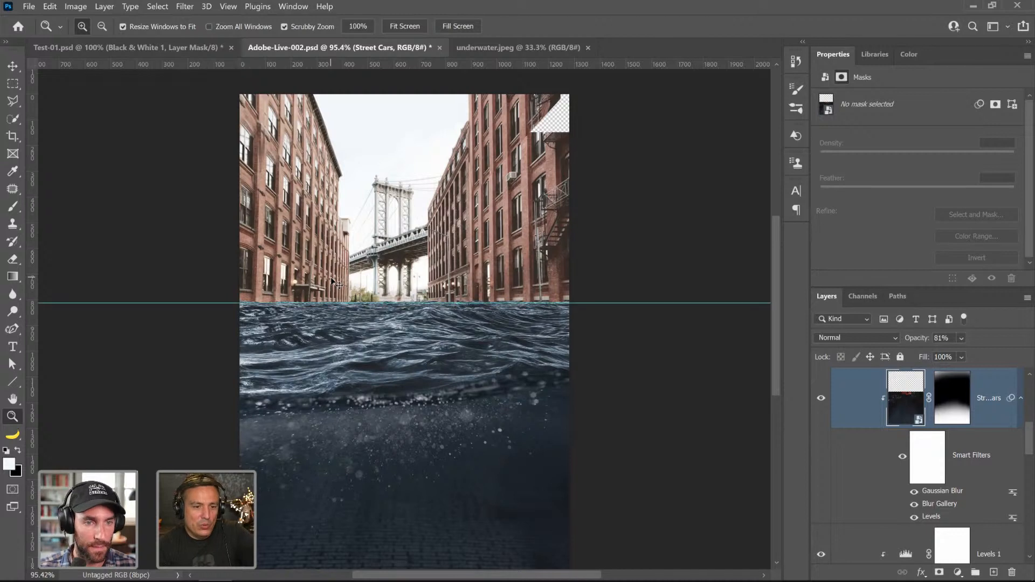
key("ctrl+;")
key("ctrl+;")
key("ctrl+;")
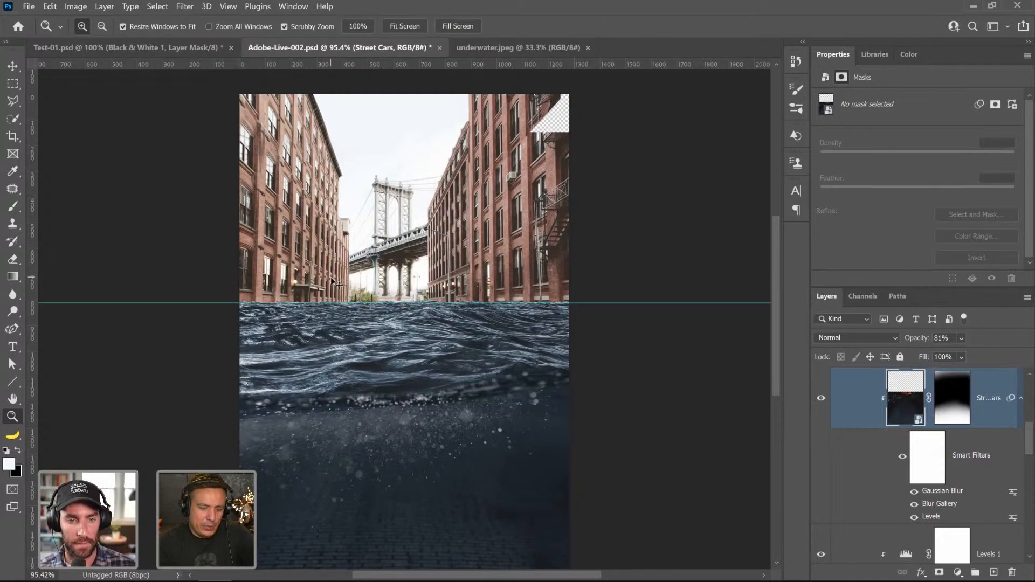
key("ctrl+;")
key("ctrl+semicolon")
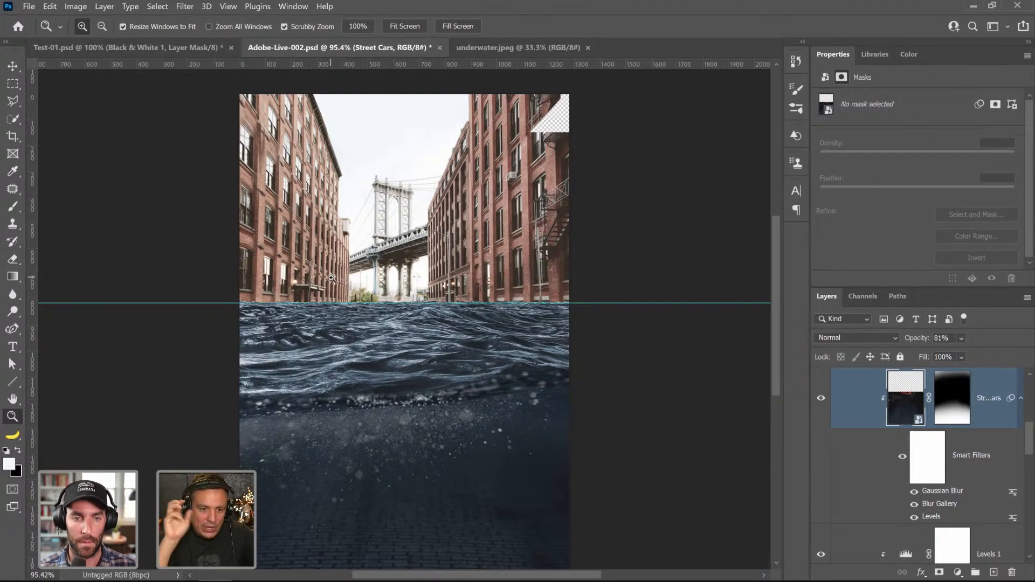
key("ctrl+semicolon")
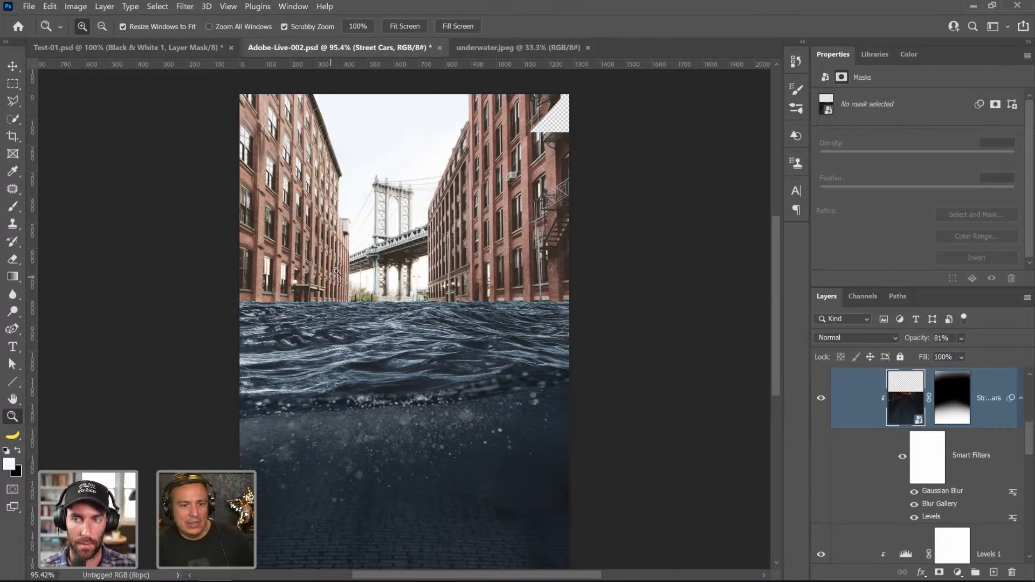
- Save the composite as Adobe-Live-002.psd
scroll(487, 303, "down", 1)
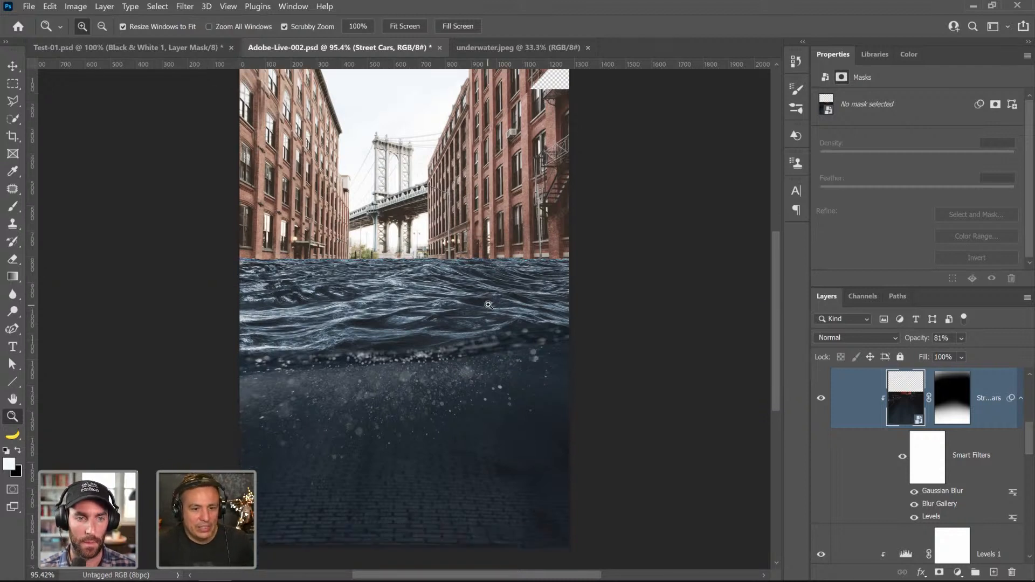
scroll(487, 304, "up", 2)
scroll(487, 303, "down", 2)
key("ctrl+s")
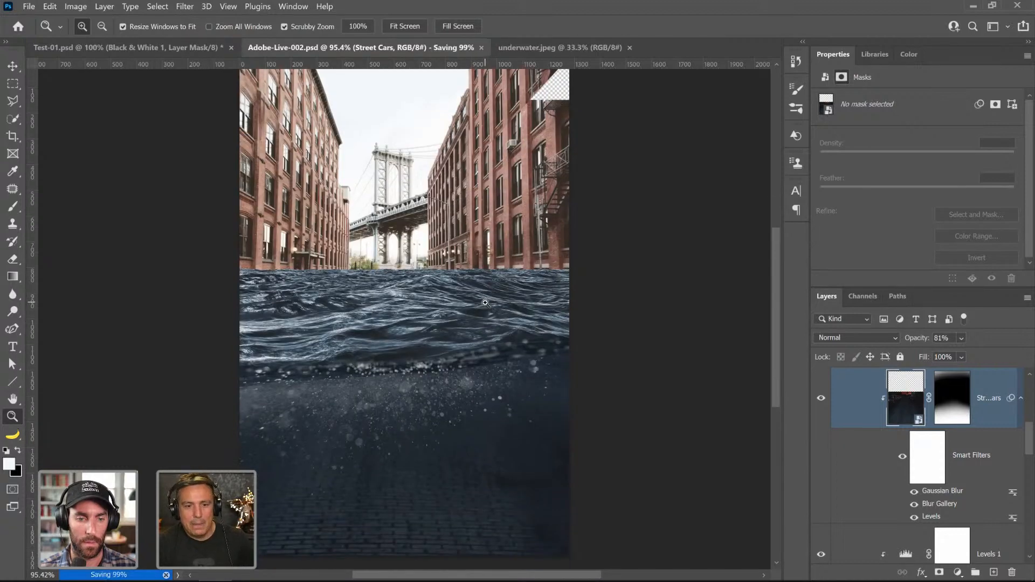
scroll(1008, 449, "up", 3)
- Stamp all visible layers into a new merged layer and move it higher in the stack
scroll(1009, 449, "up", 1)
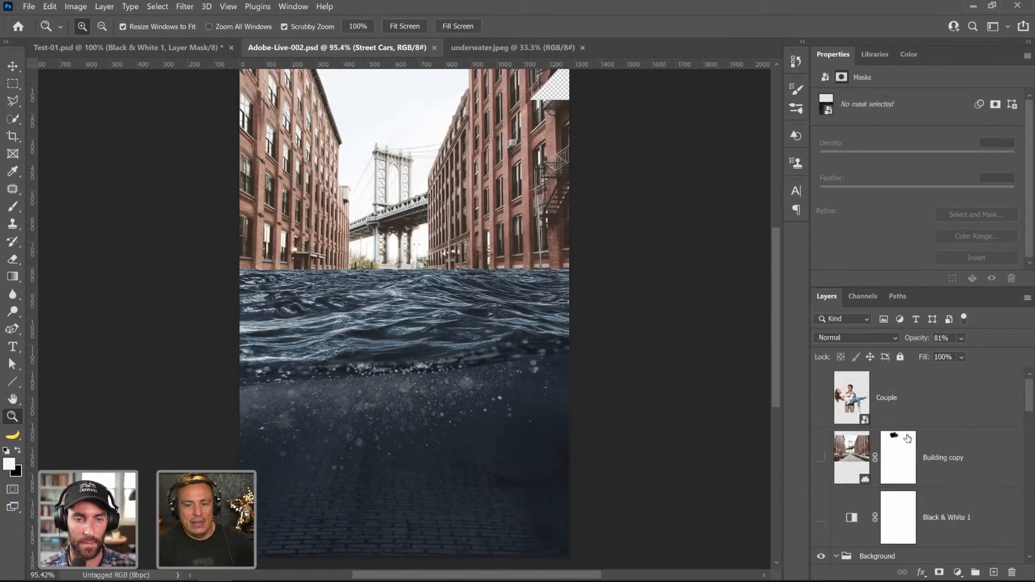
left_click(950, 415)
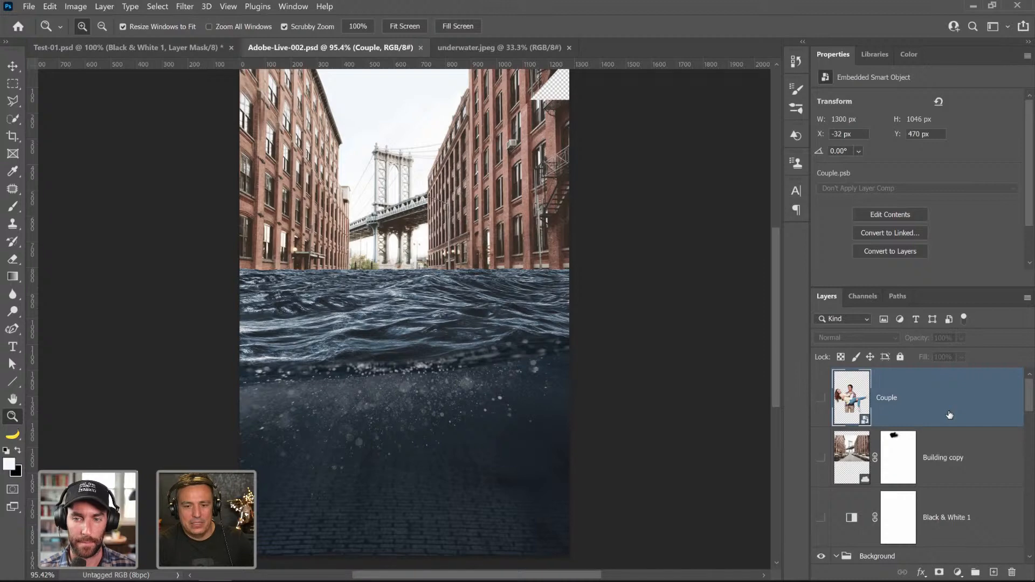
left_click(821, 398)
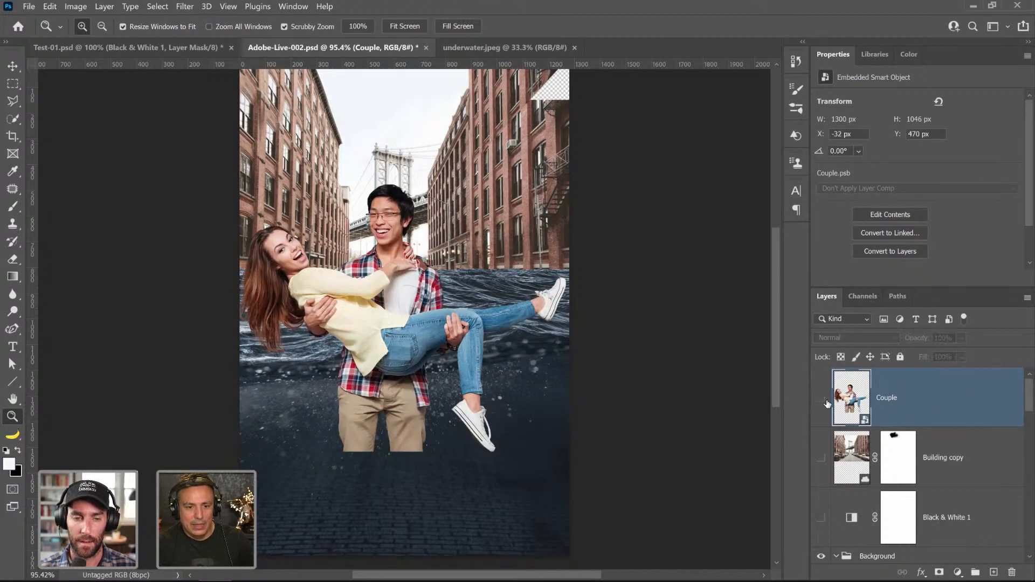
left_click(824, 401)
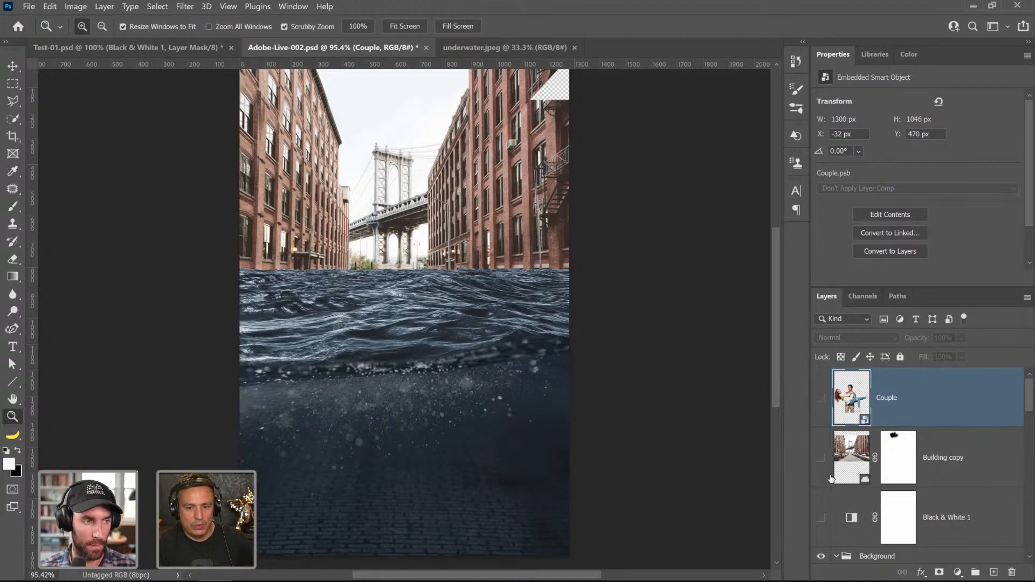
scroll(831, 479, "down", 2)
left_click(871, 476)
scroll(871, 474, "up", 2)
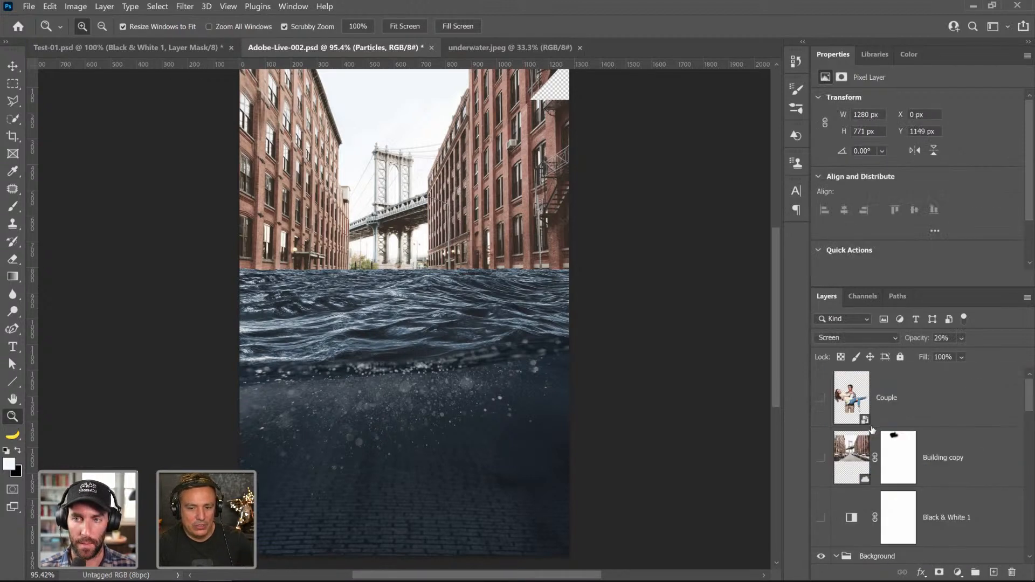
key("ctrl+shift+alt+e")
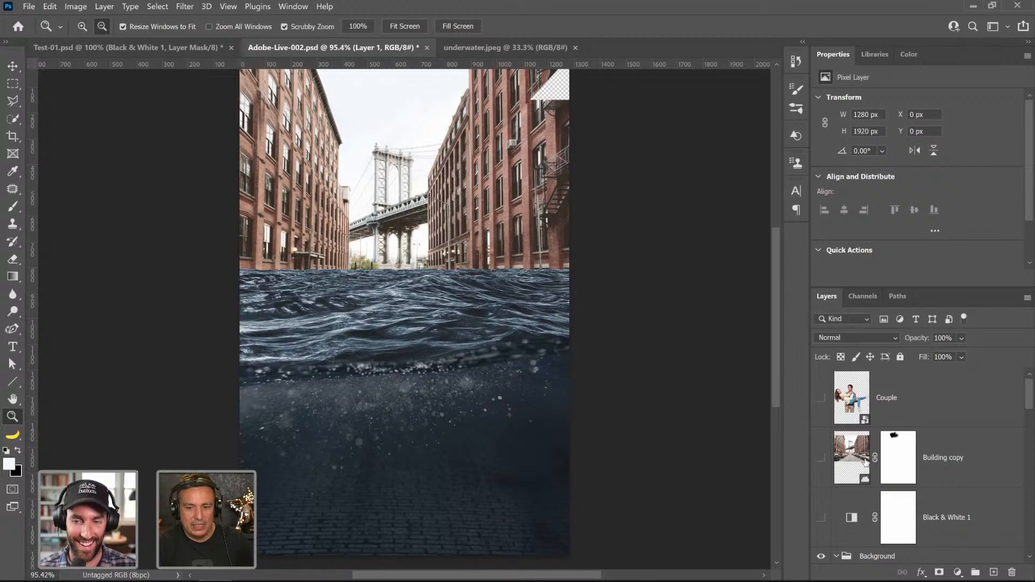
left_click_drag(873, 462, 884, 378)
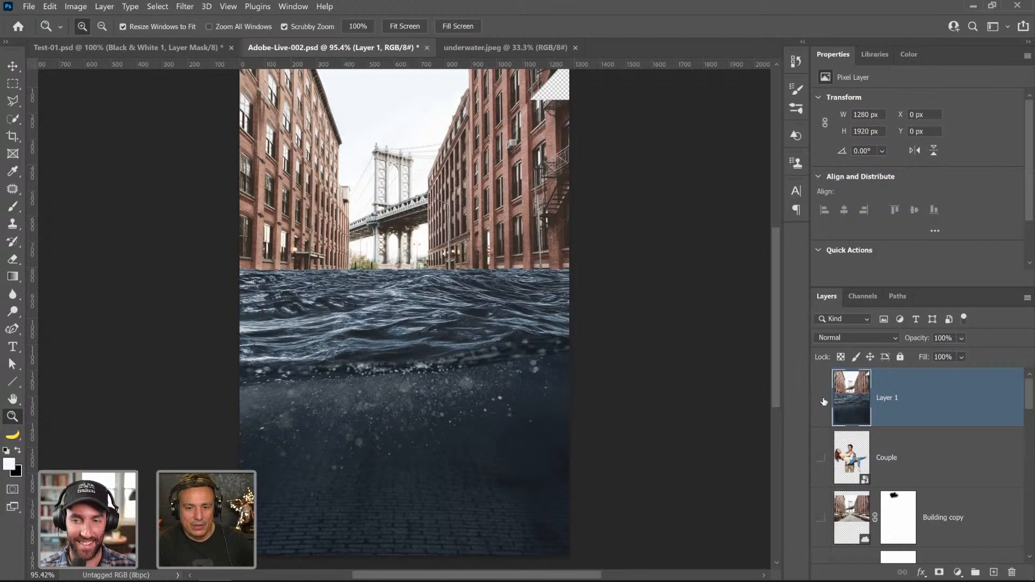
- Rename the merged layer 'Final' and convert it to a smart object
double_click(888, 398)
type("F")
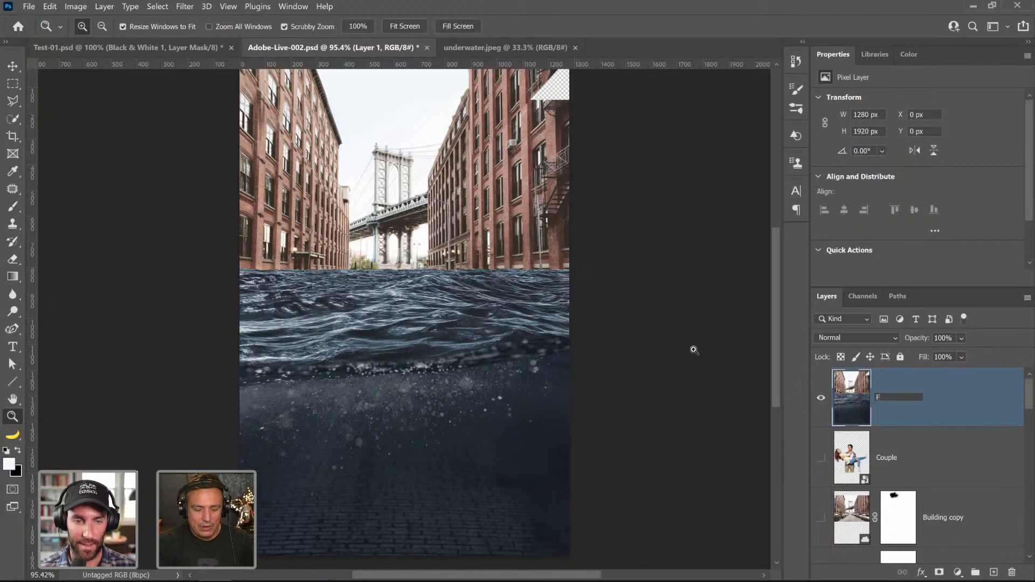
type("inal")
key("Return")
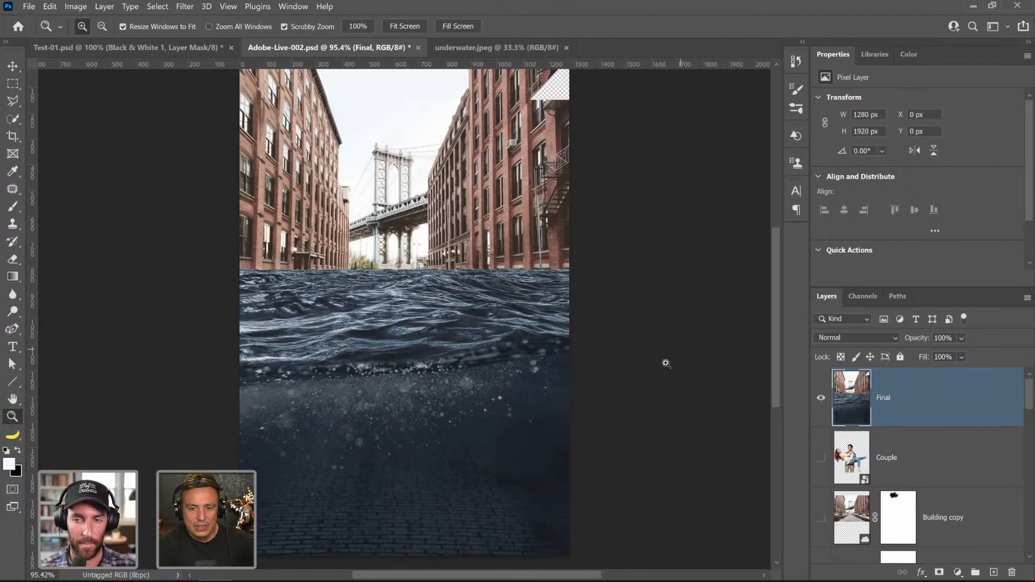
right_click(942, 419)
left_click(797, 217)
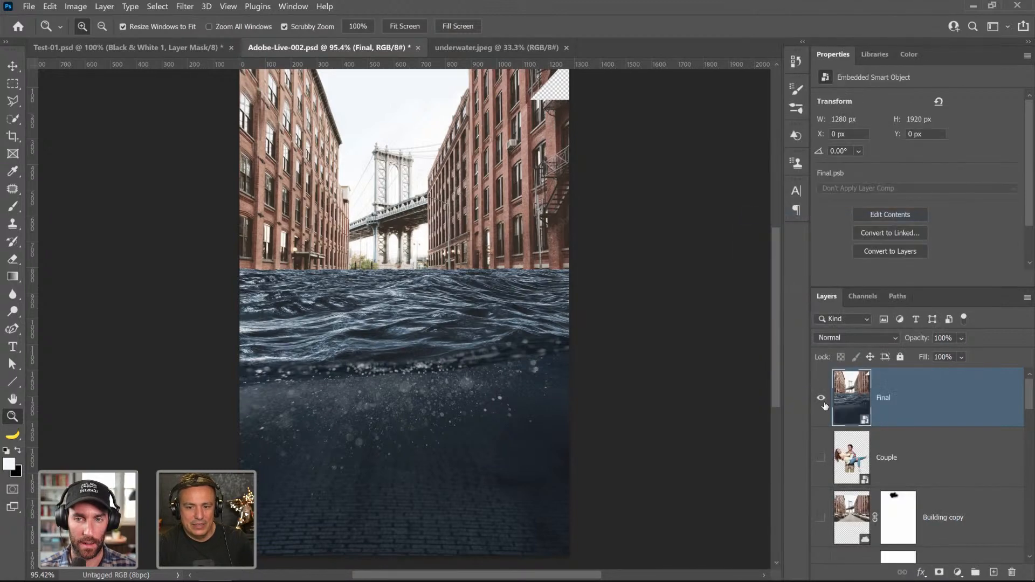
left_click(175, 7)
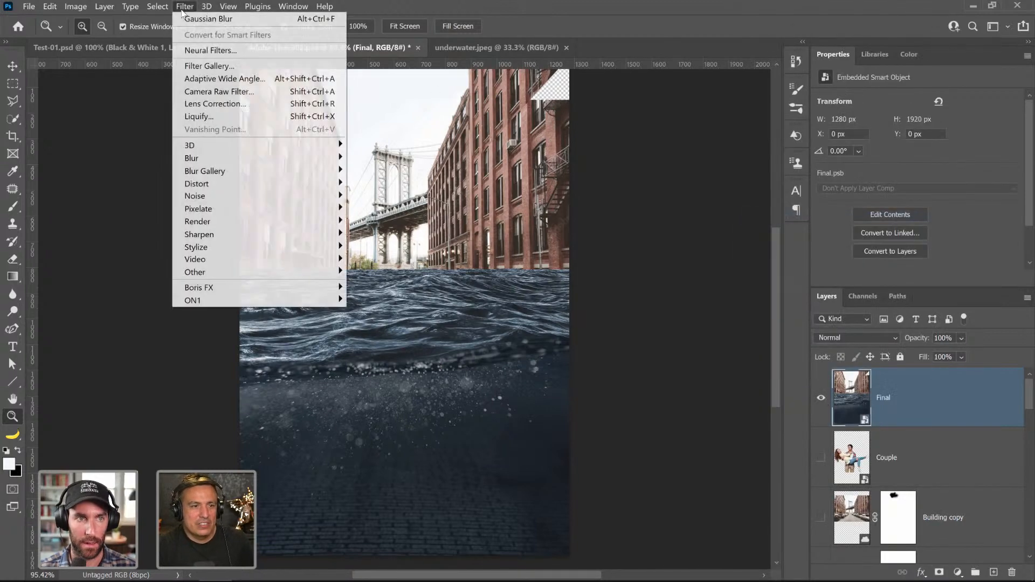
- In Camera Raw, set Temperature +4, Highlights -55, Texture +15 and Vibrance +33
left_click(221, 92)
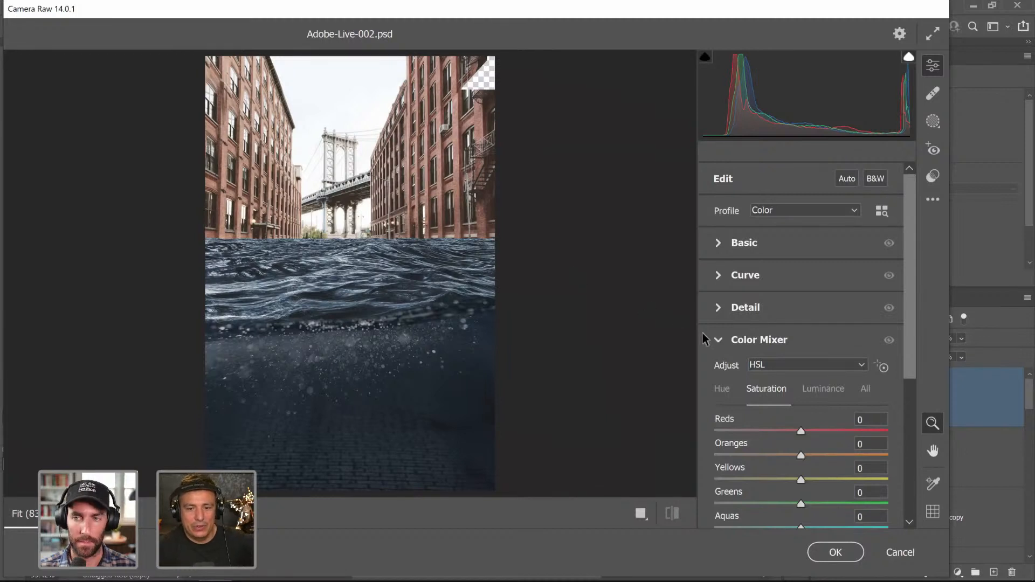
left_click(719, 340)
left_click(719, 243)
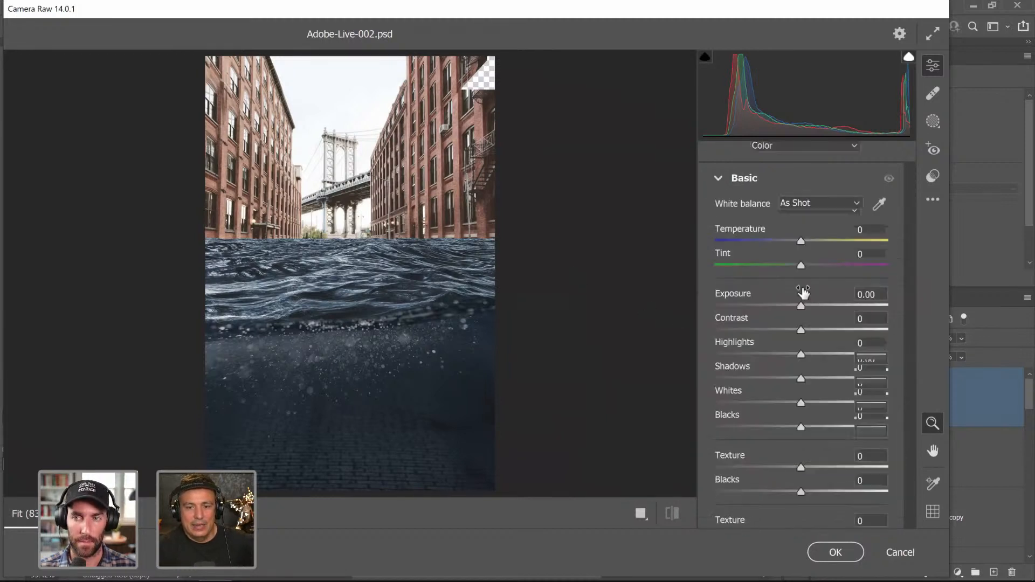
left_click_drag(801, 244, 806, 247)
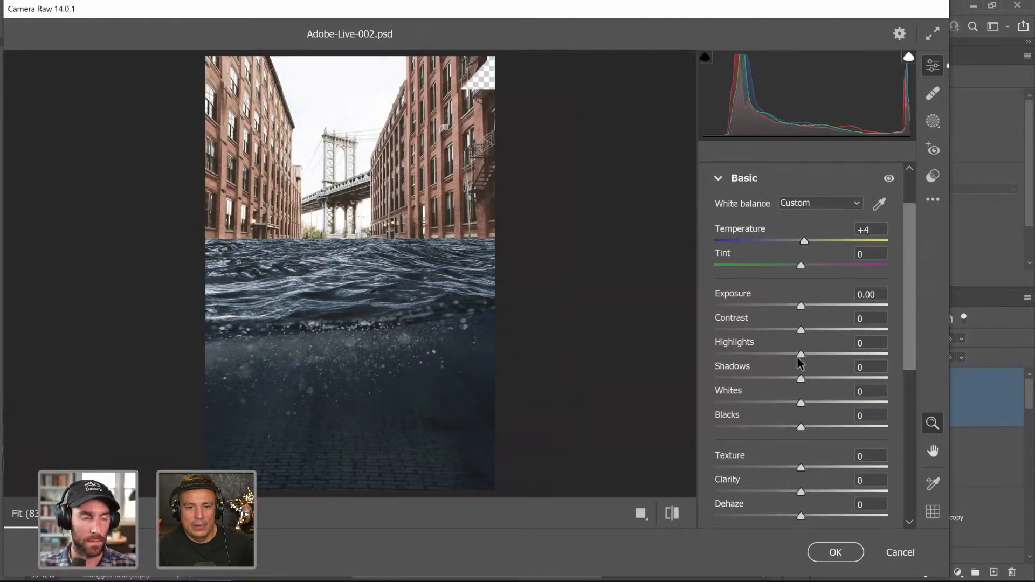
left_click_drag(802, 355, 754, 348)
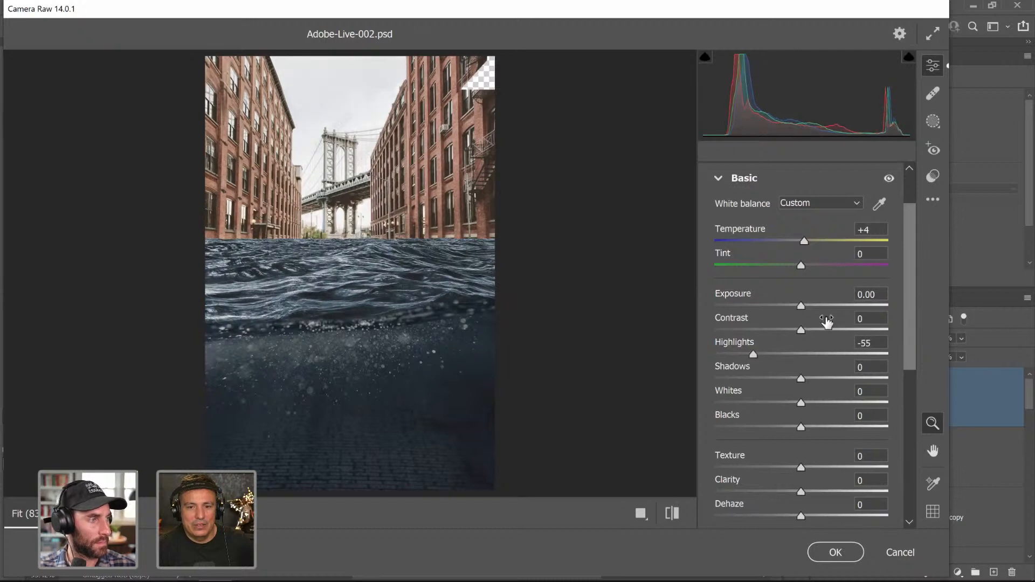
scroll(816, 406, "down", 3)
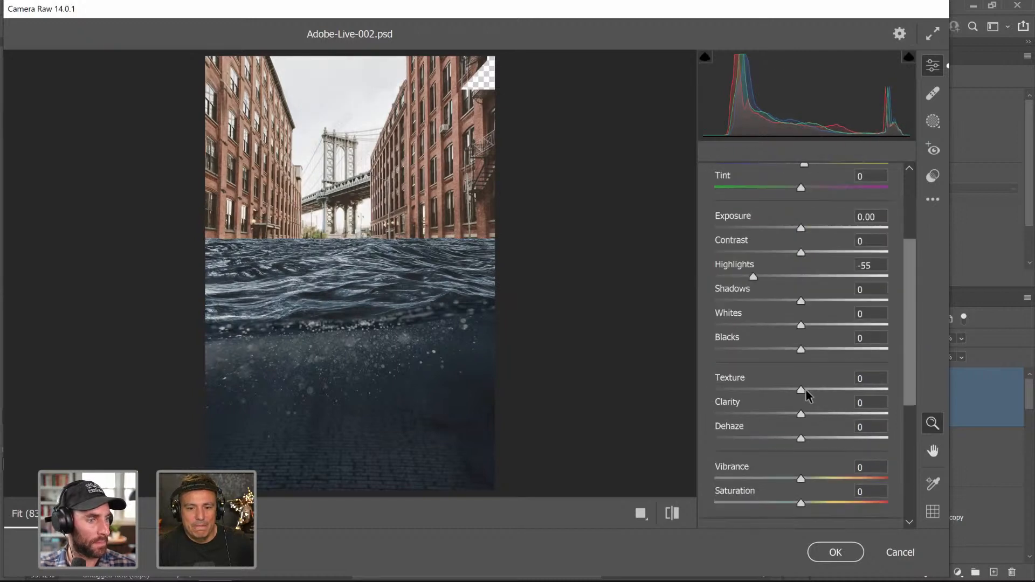
left_click_drag(804, 390, 814, 393)
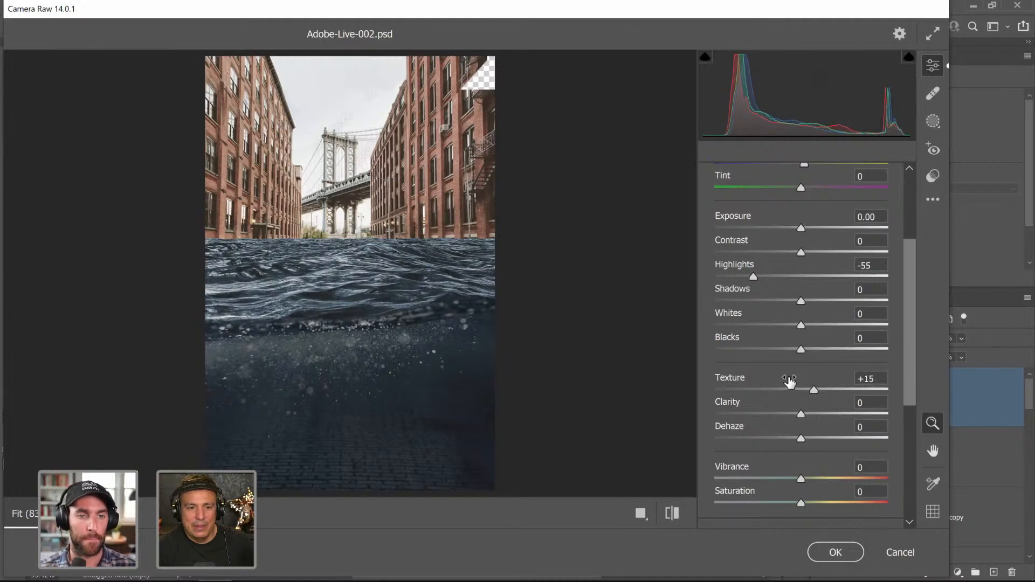
scroll(793, 382, "down", 2)
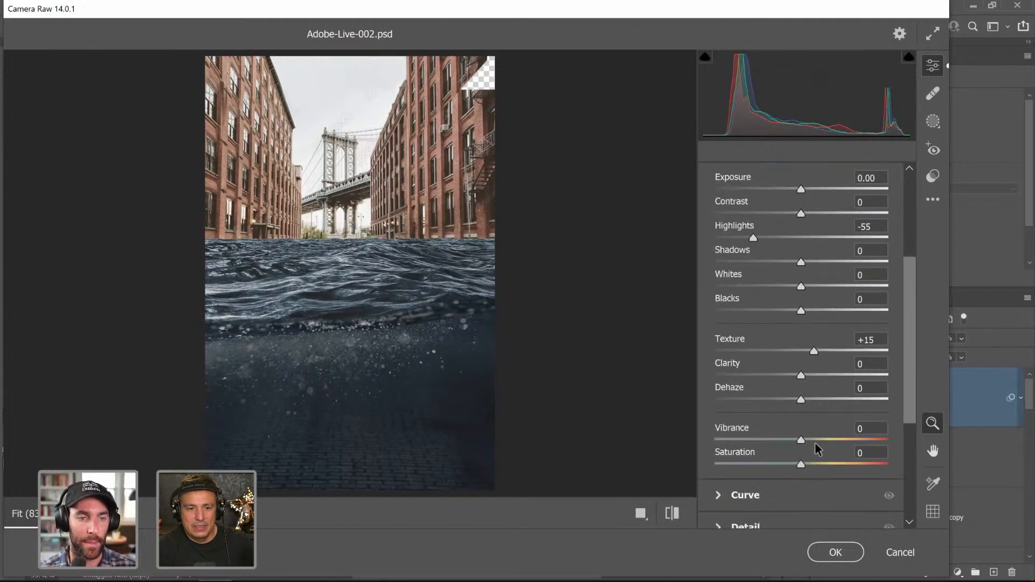
left_click_drag(815, 443, 829, 446)
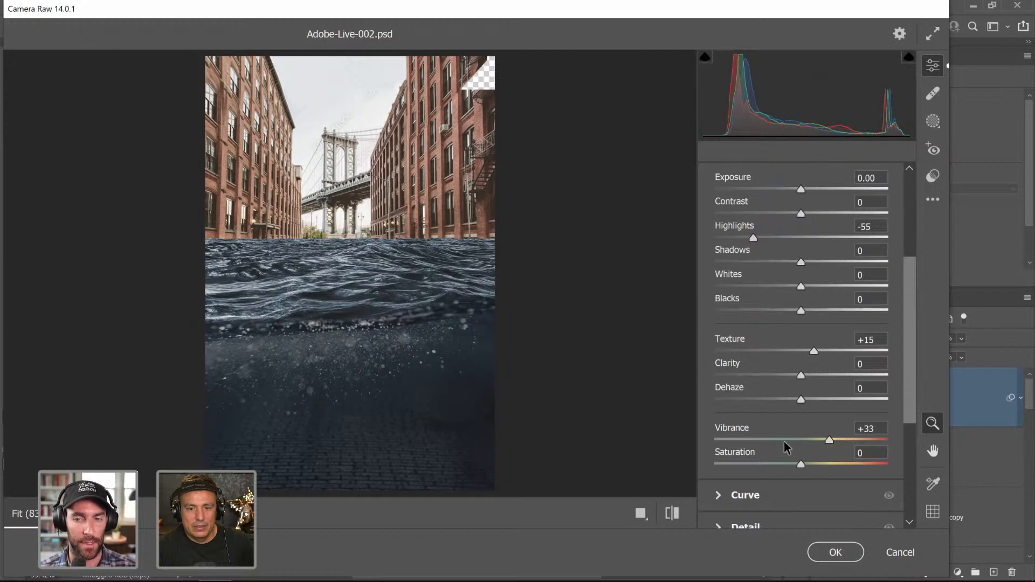
scroll(766, 447, "down", 6)
- Add sharpening in the Detail panel, trying out different amounts
left_click(744, 412)
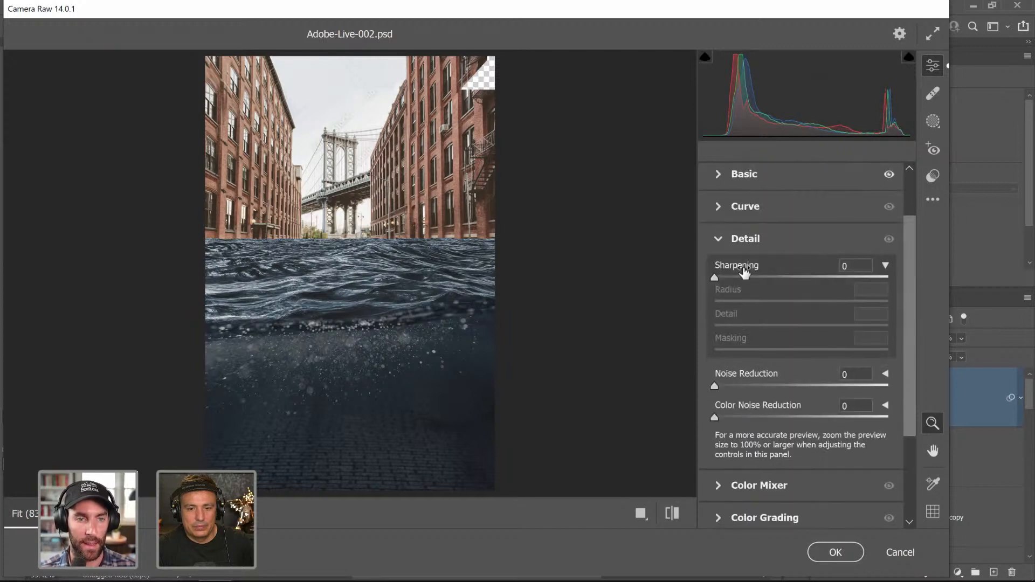
left_click_drag(744, 277, 754, 278)
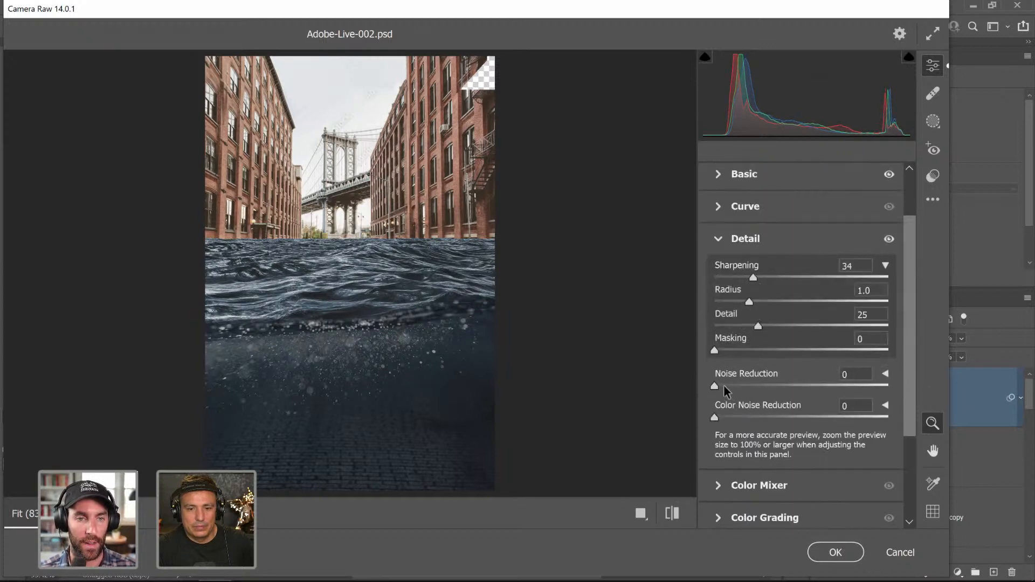
left_click(734, 350)
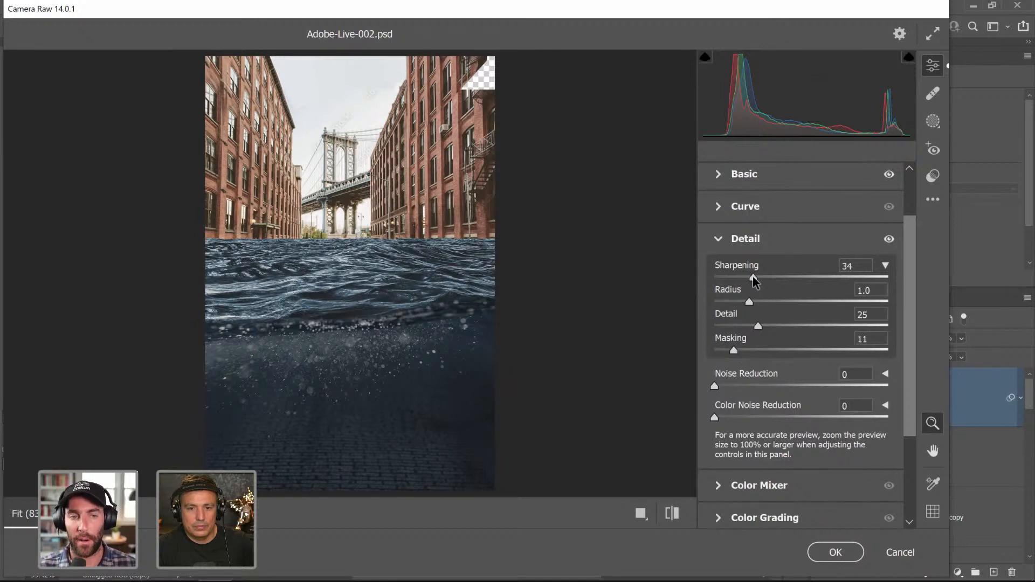
left_click_drag(753, 277, 752, 280)
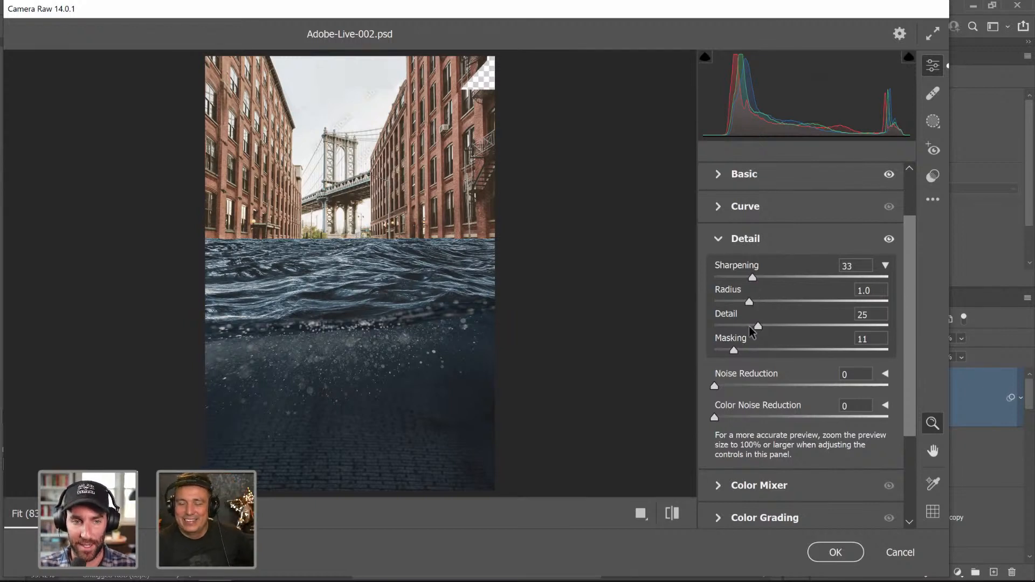
scroll(756, 345, "down", 1)
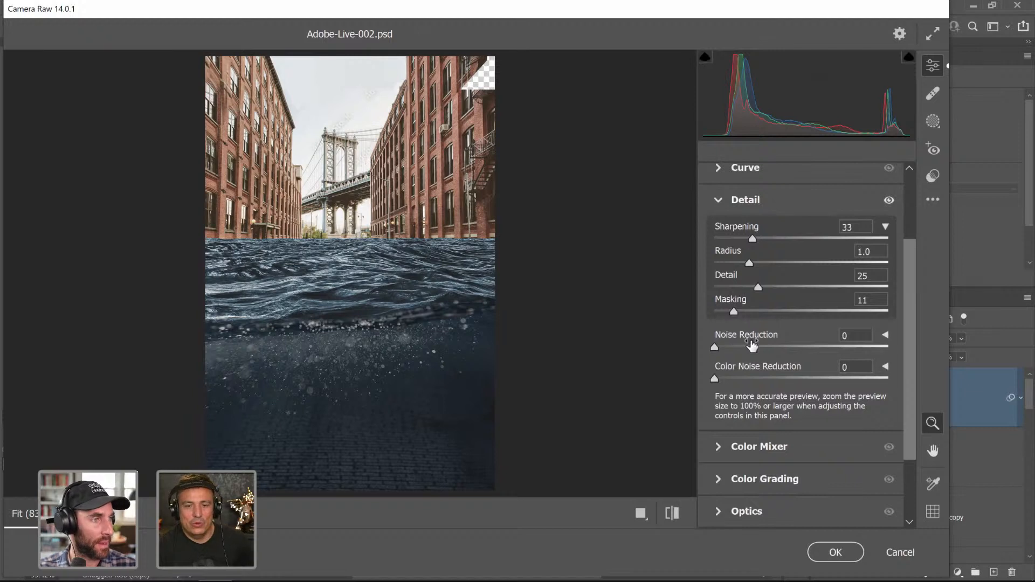
mouse_move(753, 239)
left_mouse_down()
mouse_move(715, 239)
mouse_move(748, 239)
left_mouse_up()
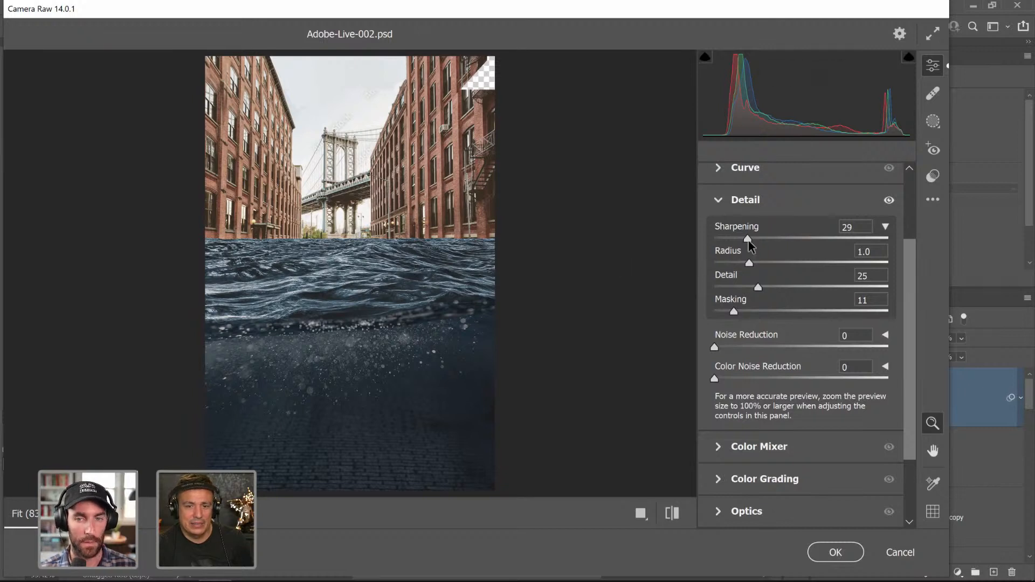
left_click_drag(748, 239, 773, 251)
- Using the Alt edge-mask preview, set sharpening Masking to 71 and Sharpening to 69
key("alt")
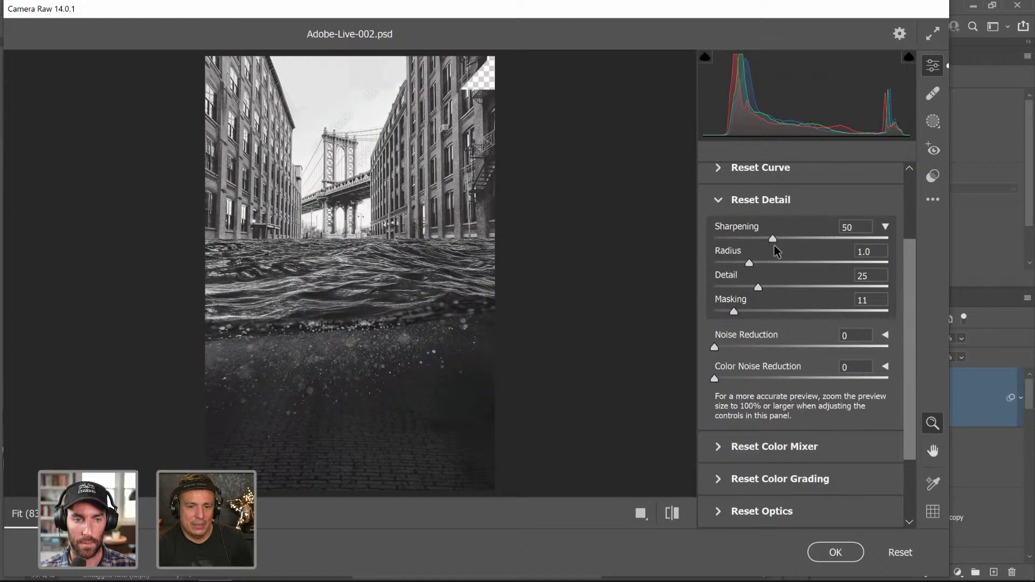
left_click_drag(734, 312, 715, 313)
key("alt")
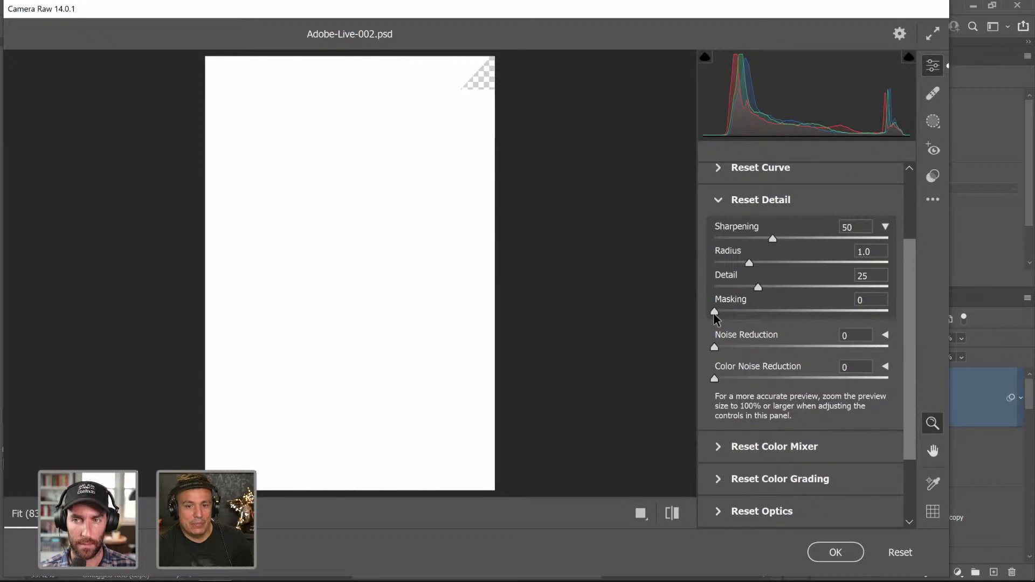
left_click_drag(714, 313, 838, 311)
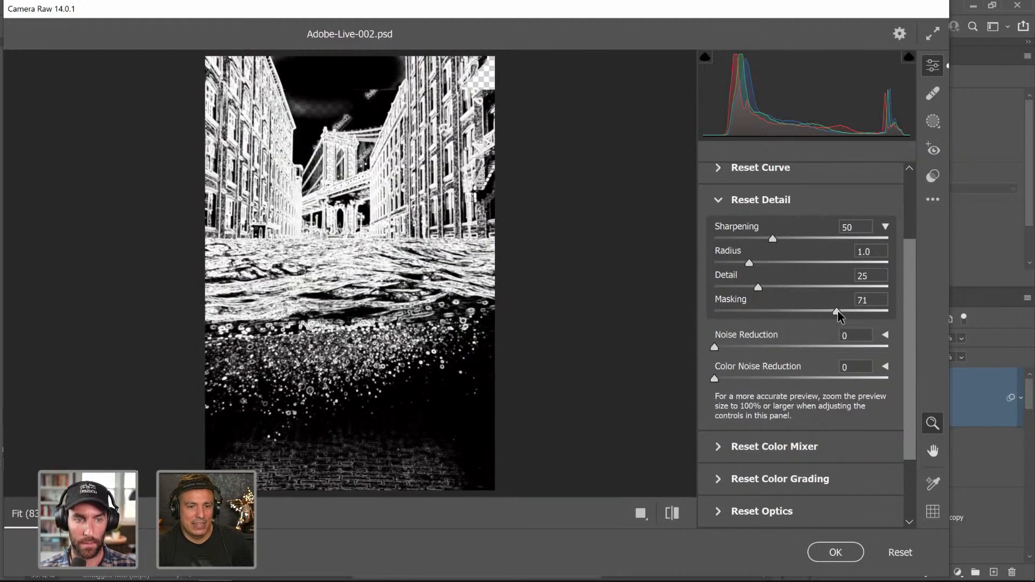
left_click_drag(773, 240, 795, 245)
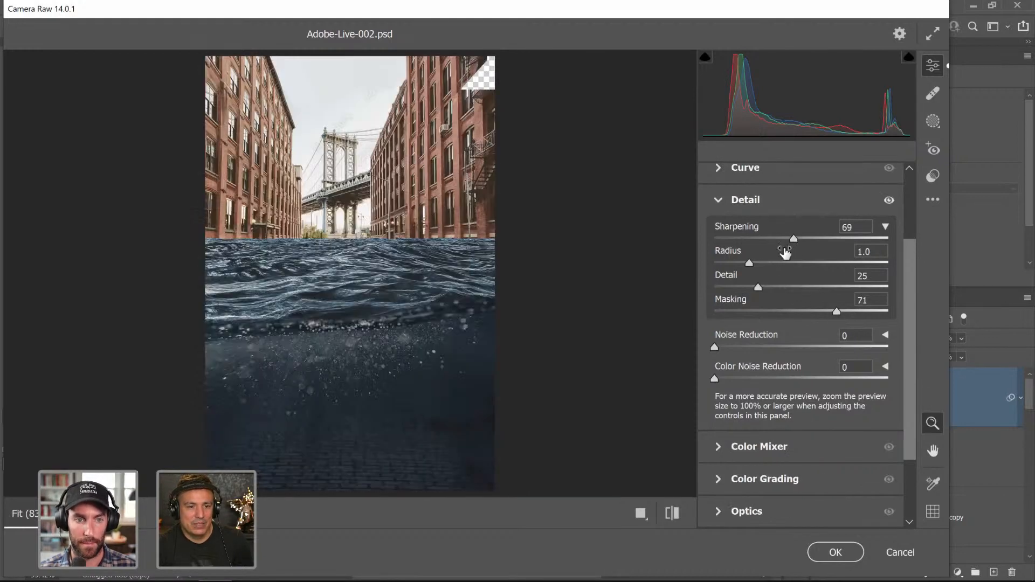
scroll(800, 443, "down", 3)
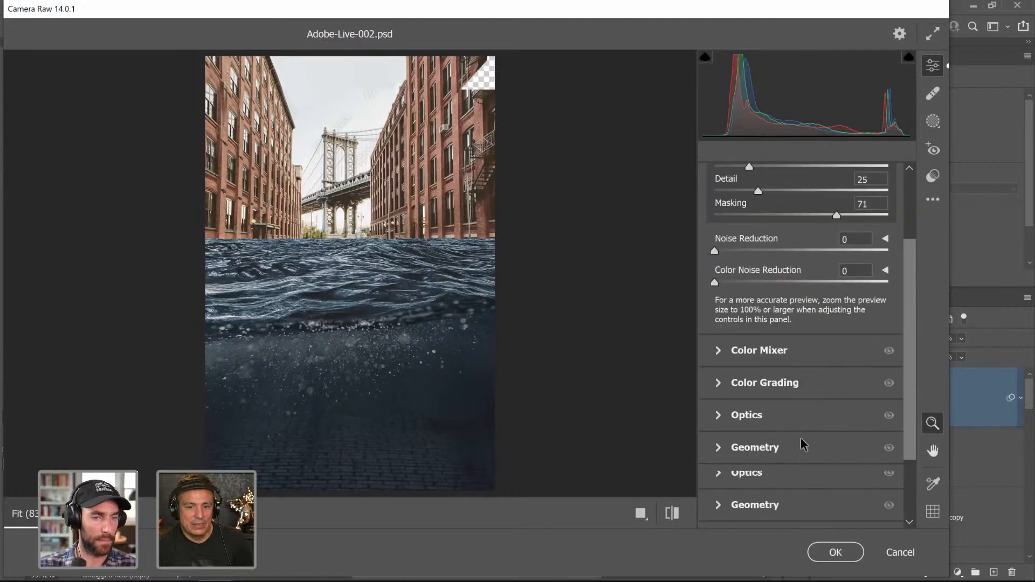
- Add a -18 vignette and Grain 13, checking the grain zoomed in, then apply Camera Raw
left_click(758, 482)
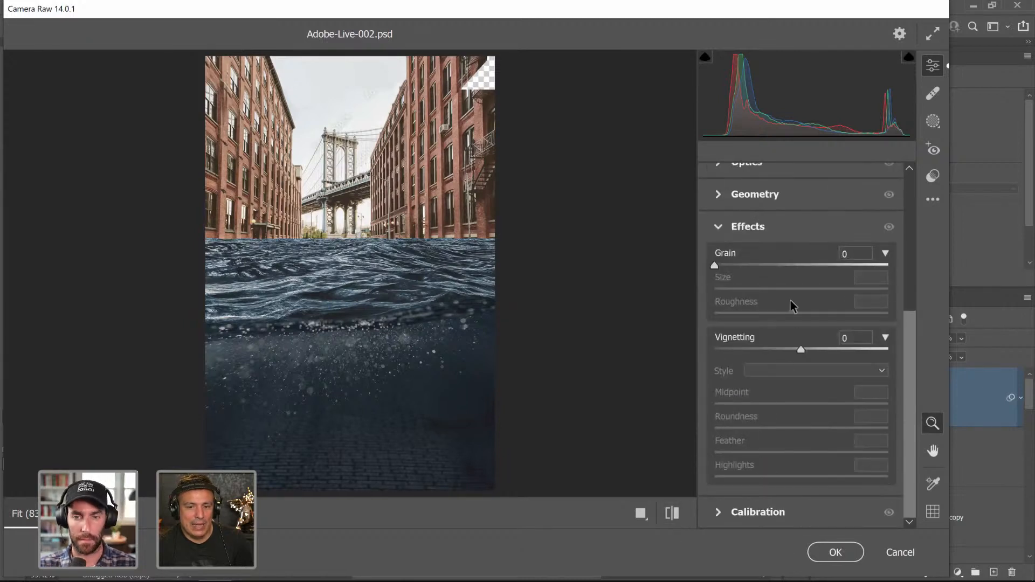
left_click_drag(802, 352, 786, 350)
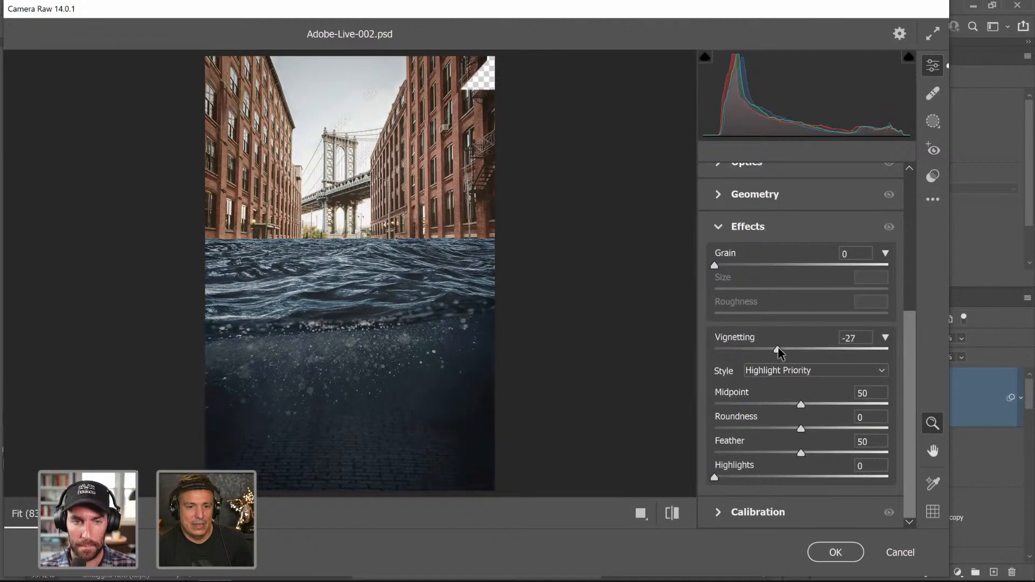
left_click_drag(715, 263, 729, 264)
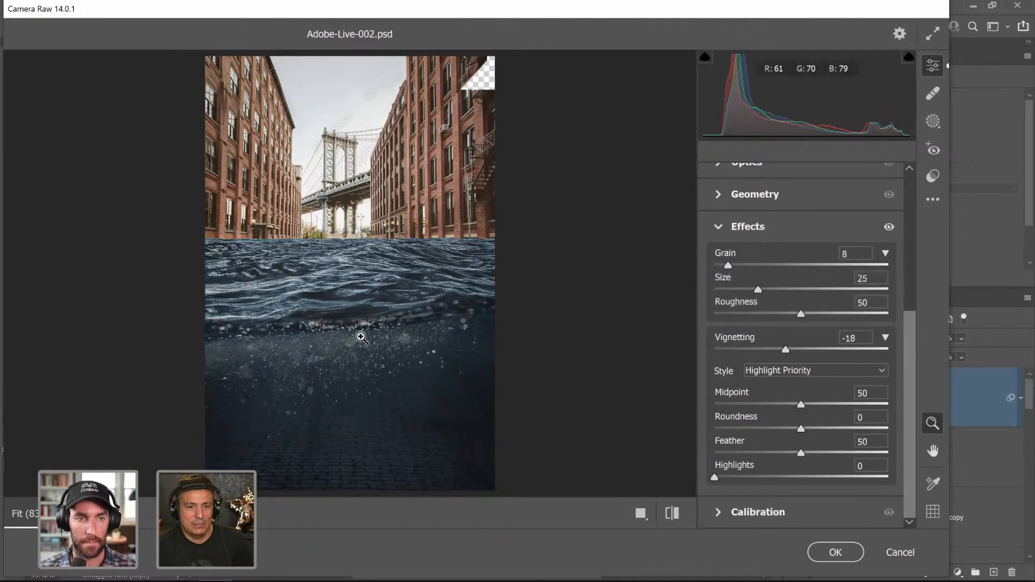
left_click_drag(367, 339, 496, 369)
key("space")
left_click_drag(424, 421, 450, 305)
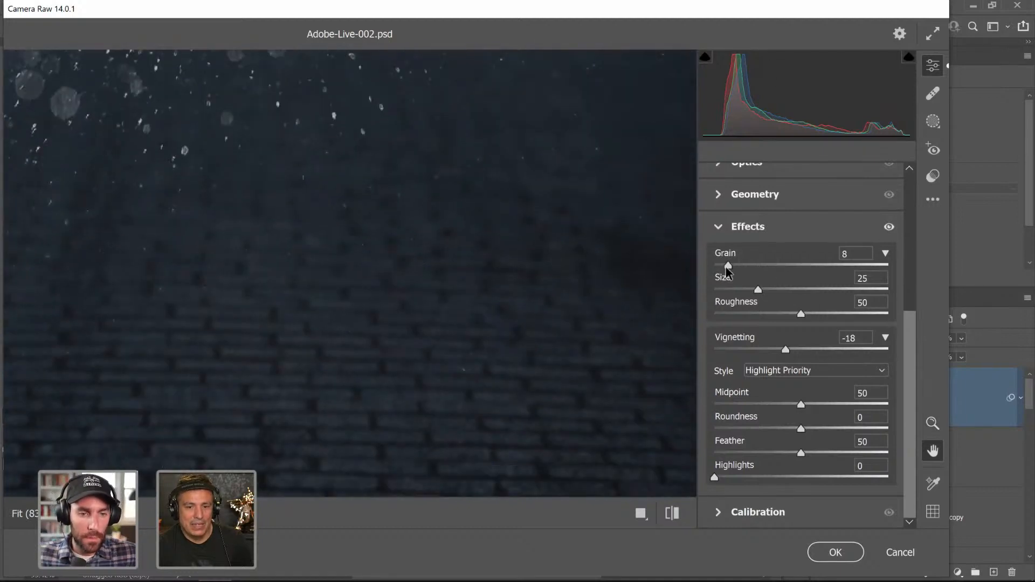
left_click_drag(728, 265, 667, 266)
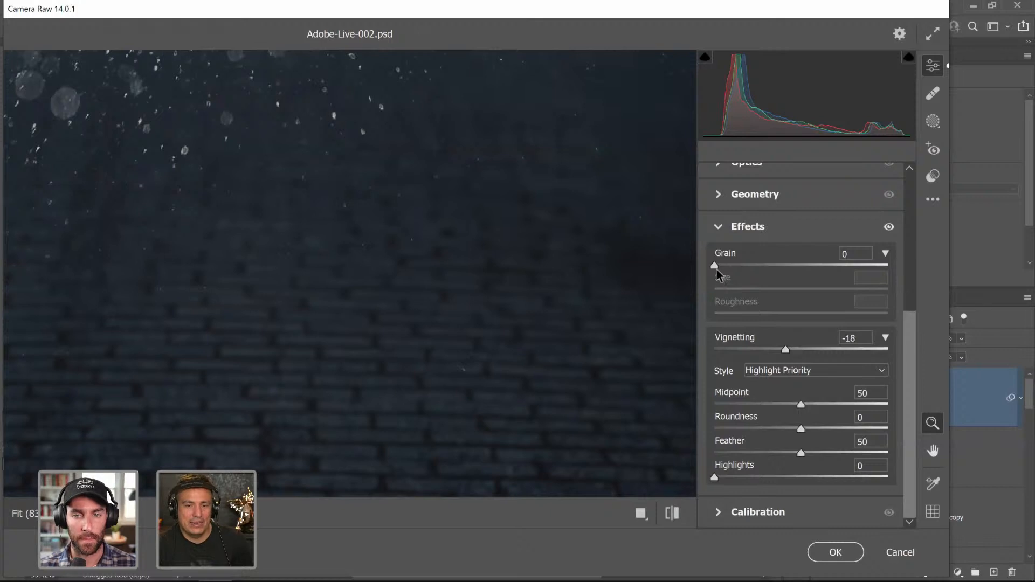
mouse_move(717, 264)
left_mouse_down()
mouse_move(748, 267)
mouse_move(737, 265)
left_mouse_up()
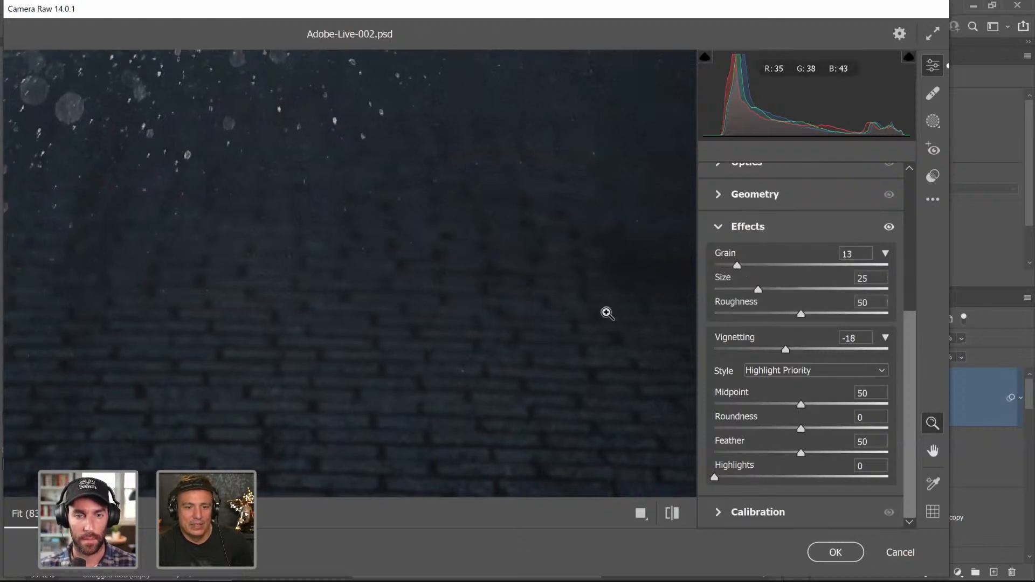
left_click(843, 557)
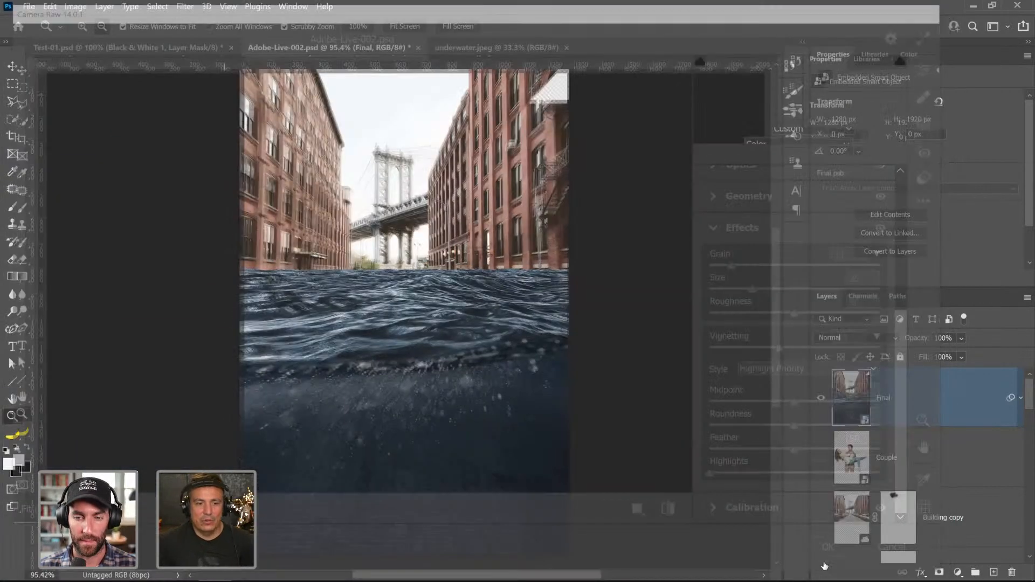
- Collapse Final's filter list and toggle the layer on and off to compare
left_click(1021, 398)
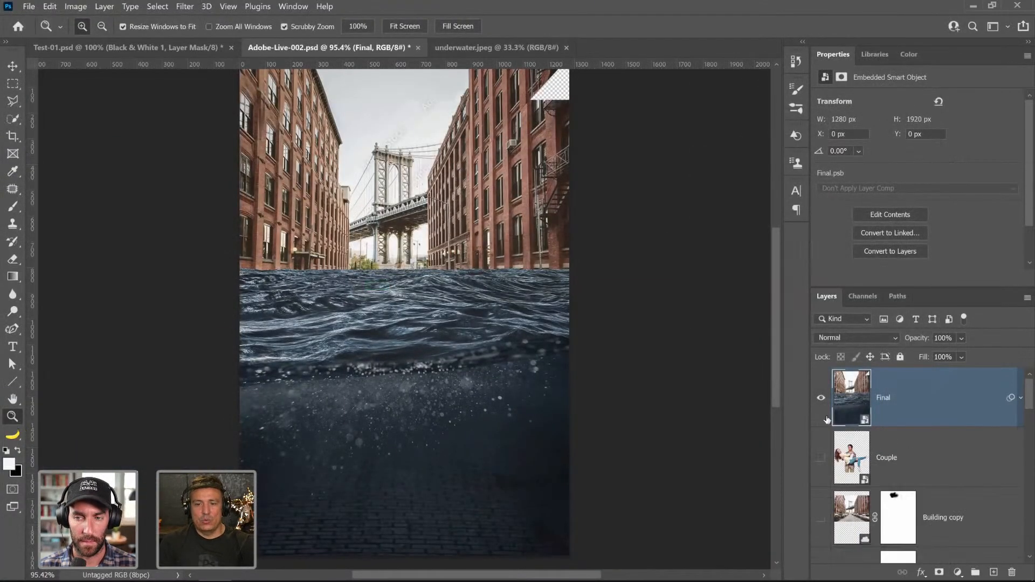
left_click(822, 410)
left_click(822, 410)
left_click(822, 410)
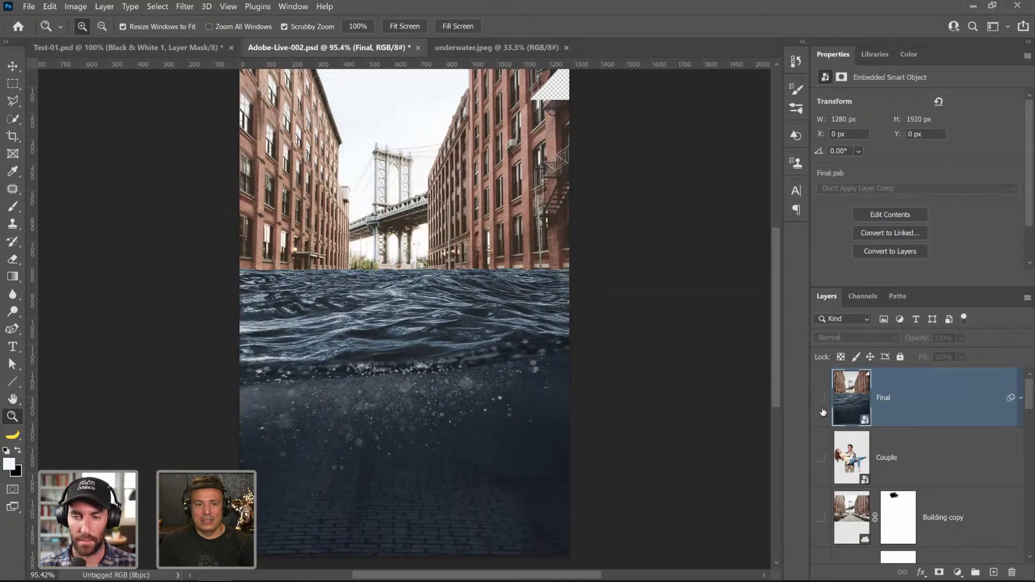
left_click(823, 410)
left_click(822, 410)
left_click(822, 410)
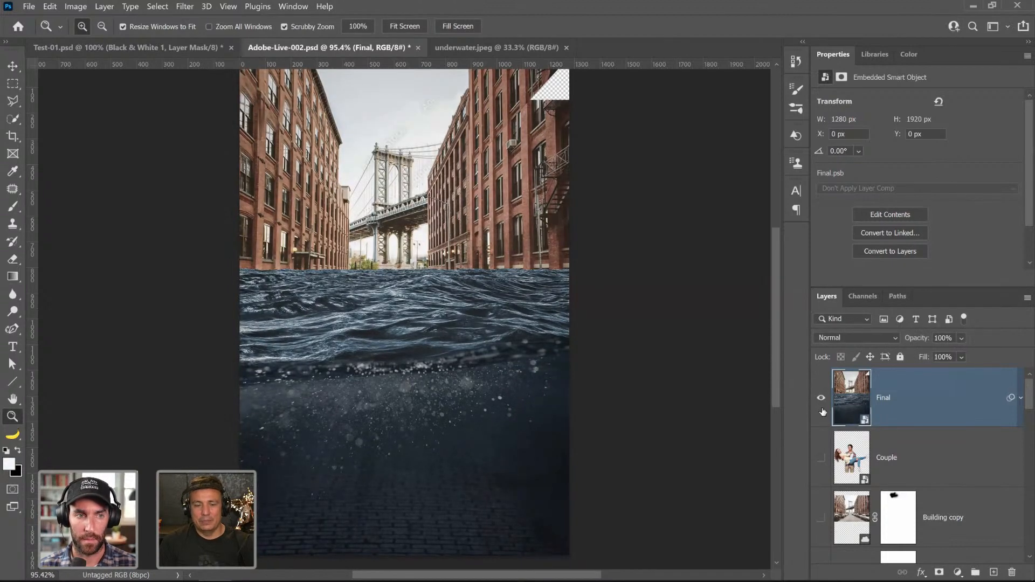
- Show the Couple layer above Final and move the couple up into the water
left_click(822, 458)
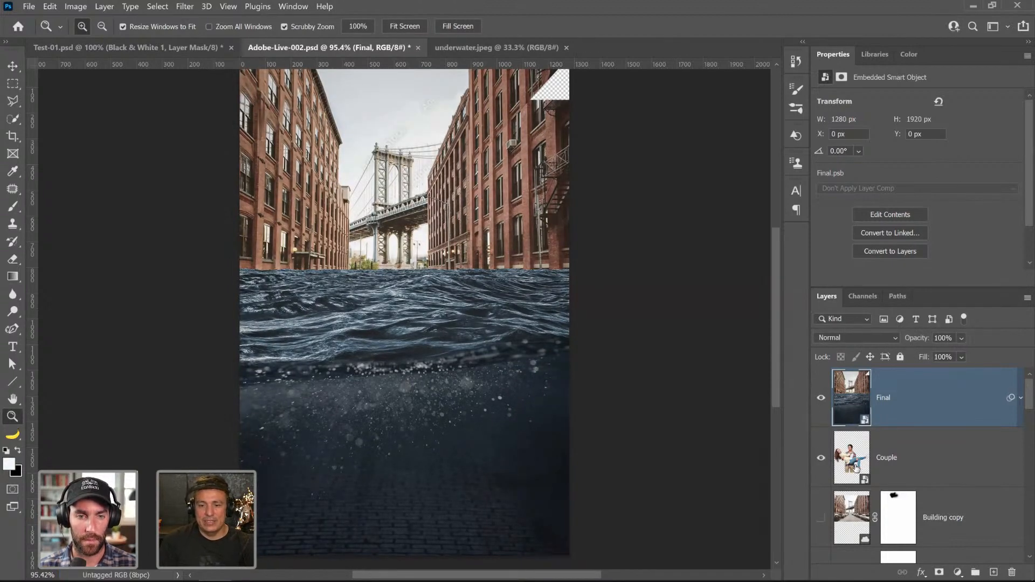
left_click_drag(858, 468, 851, 414)
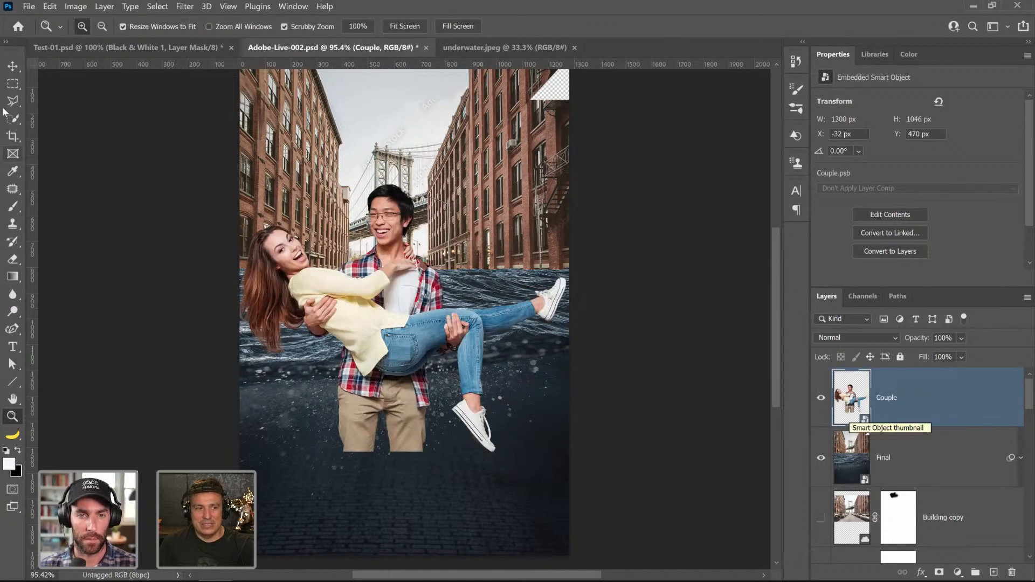
left_click(13, 66)
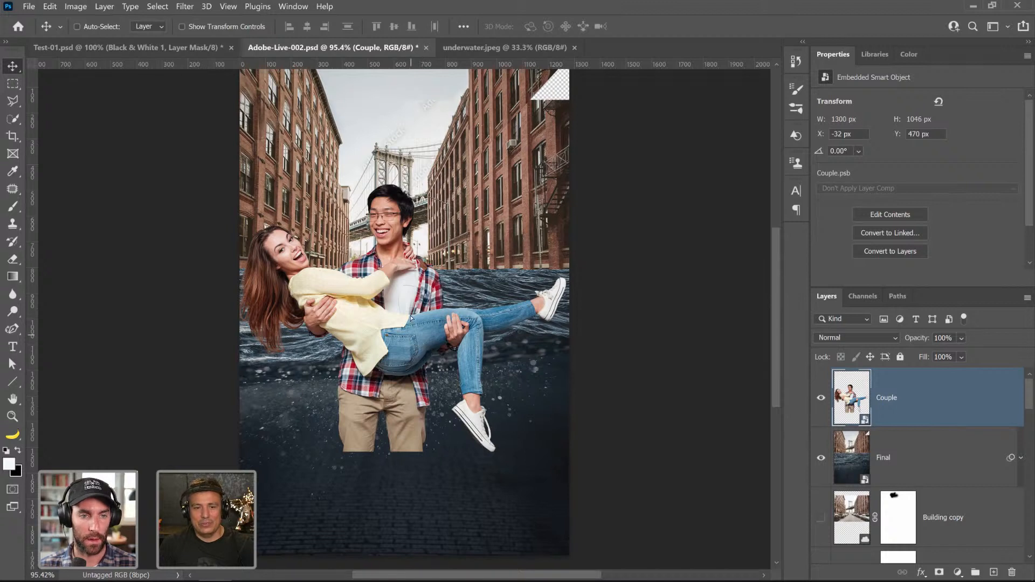
mouse_move(411, 336)
left_mouse_down()
mouse_move(410, 309)
mouse_move(412, 321)
left_mouse_up()
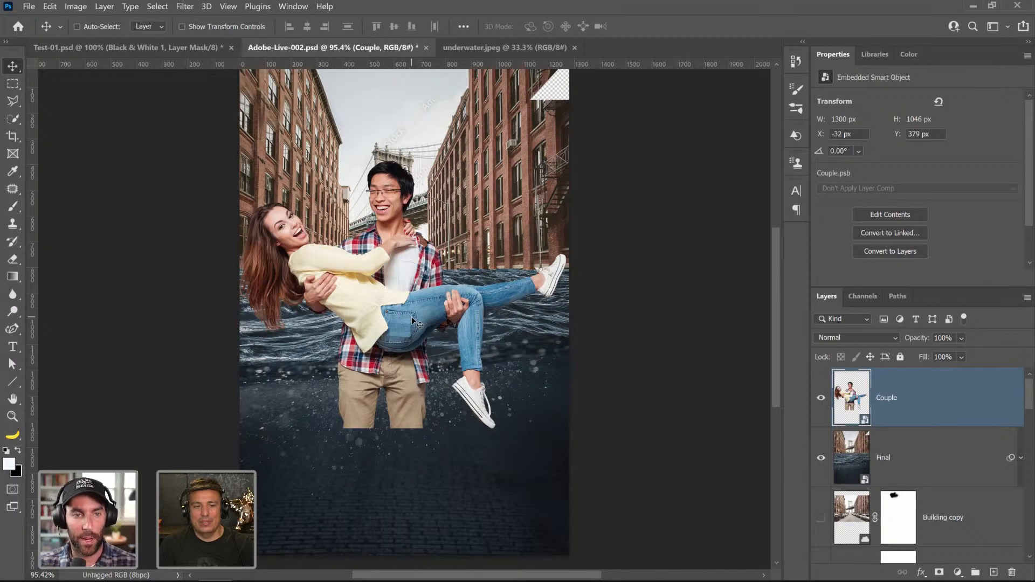
scroll(408, 348, "up", 5)
scroll(409, 352, "down", 2)
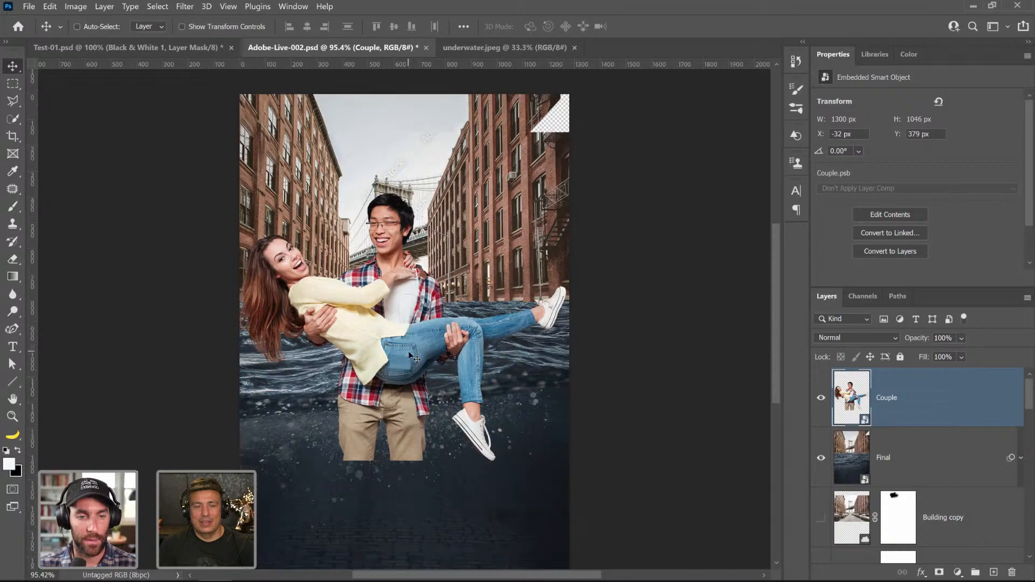
scroll(411, 356, "down", 2)
mouse_move(380, 309)
left_mouse_down()
mouse_move(383, 343)
mouse_move(383, 327)
left_mouse_up()
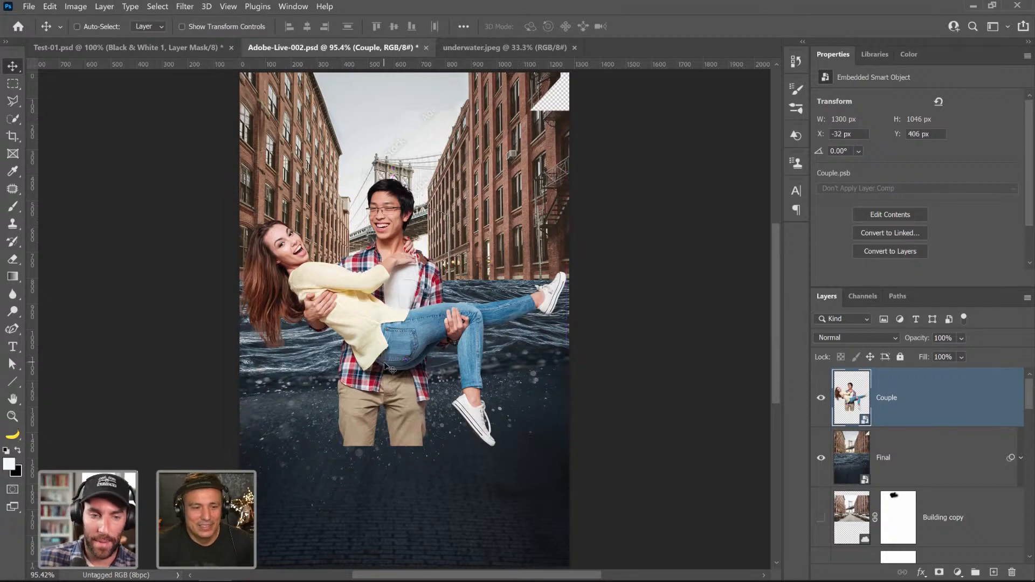
scroll(401, 338, "down", 2)
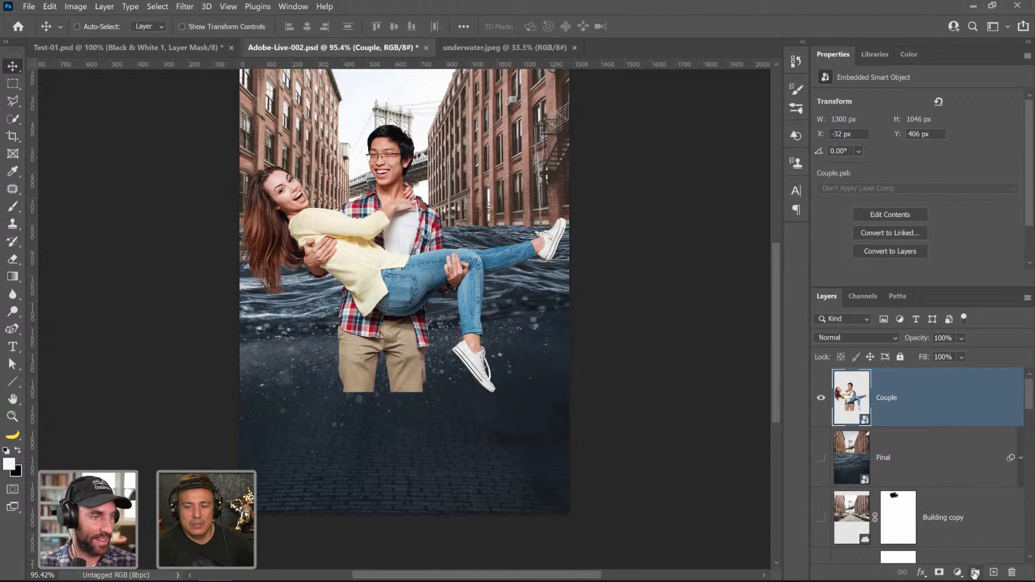
- Put the Couple layer into a new group named 'Couple'
left_click(975, 574)
left_click_drag(863, 423, 858, 389)
double_click(866, 377)
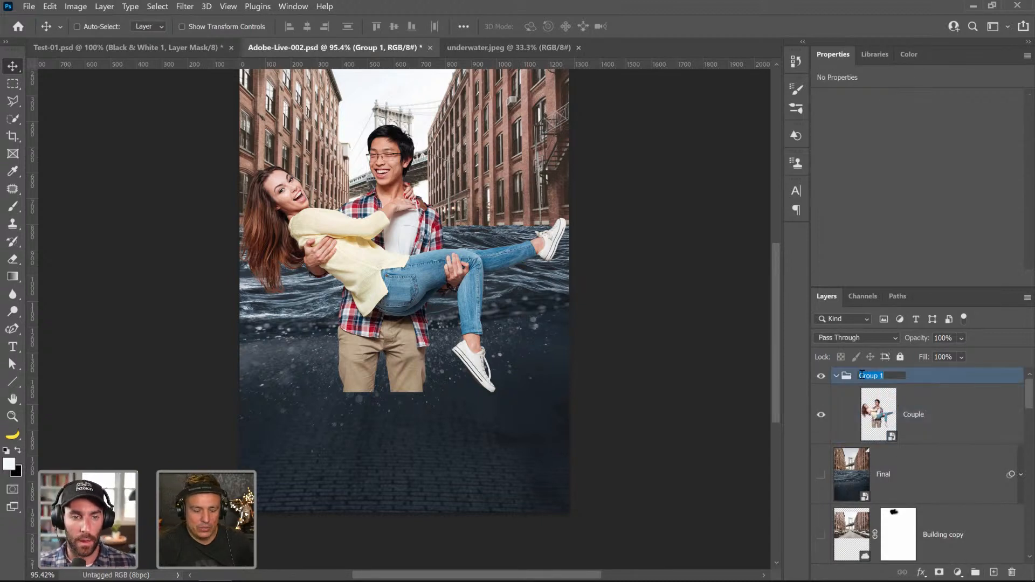
type("Couple")
key("Return")
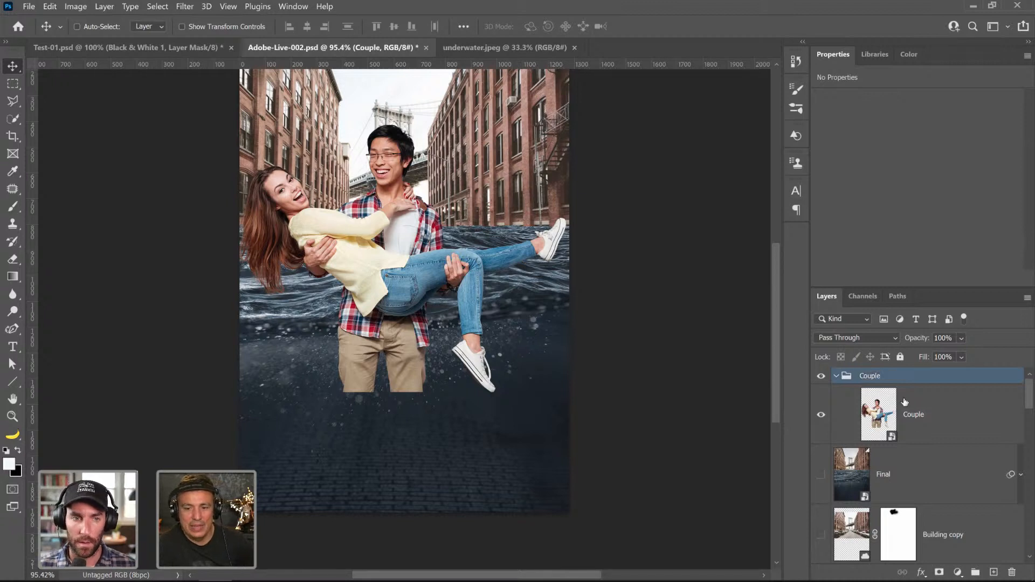
- Add a group mask and fill the area below the waterline with black
left_click(940, 572)
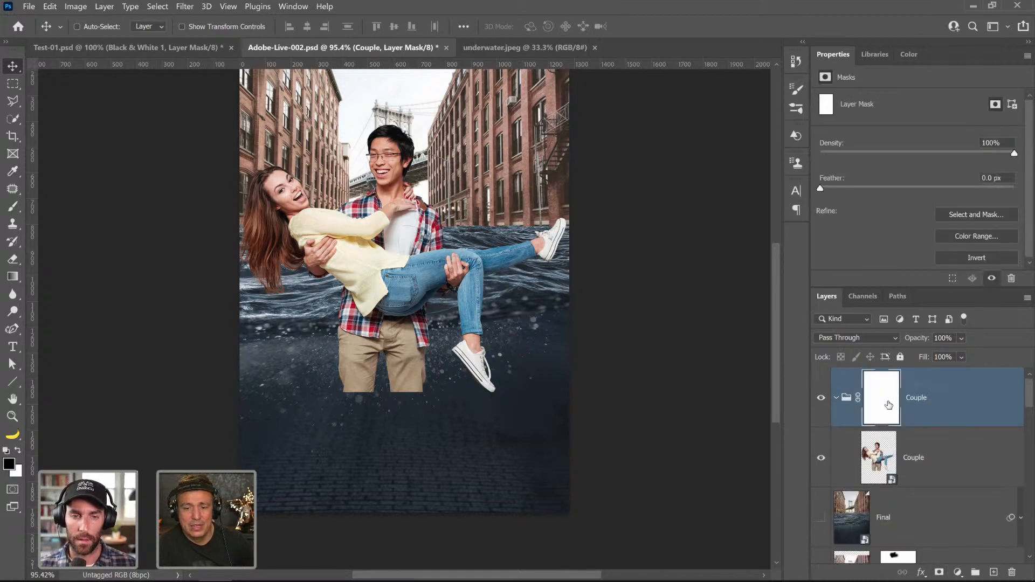
left_click(13, 206)
mouse_move(345, 286)
left_mouse_down()
mouse_move(452, 291)
mouse_move(359, 337)
mouse_move(416, 318)
left_mouse_up()
left_click(13, 85)
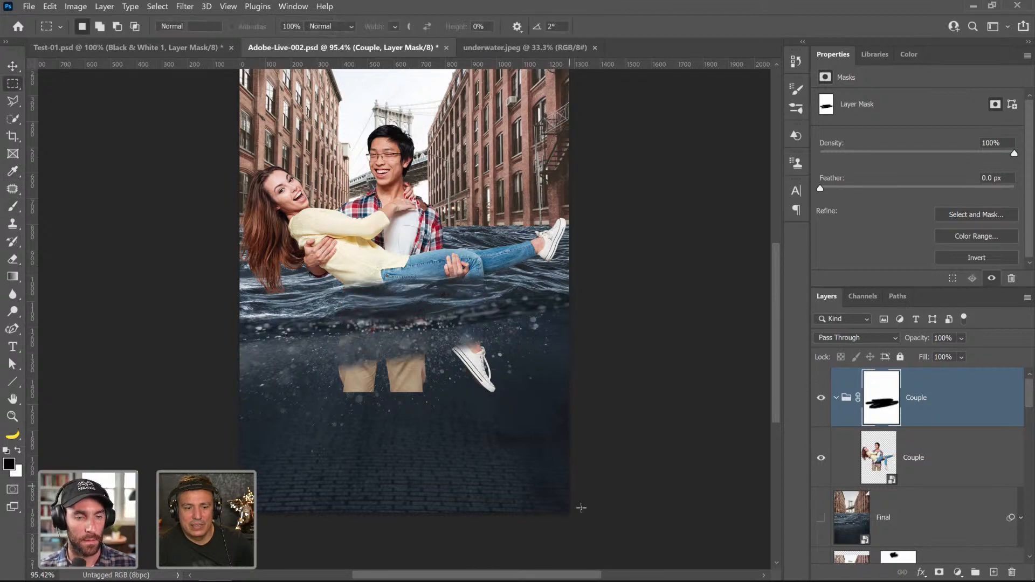
left_click_drag(577, 515, 164, 297)
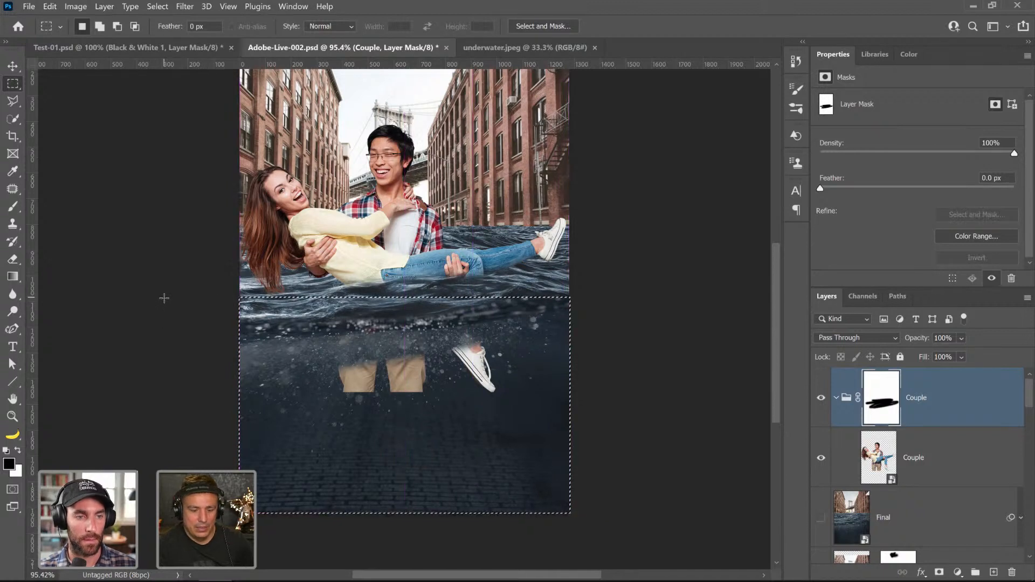
key("alt+BackSpace")
key("ctrl+d")
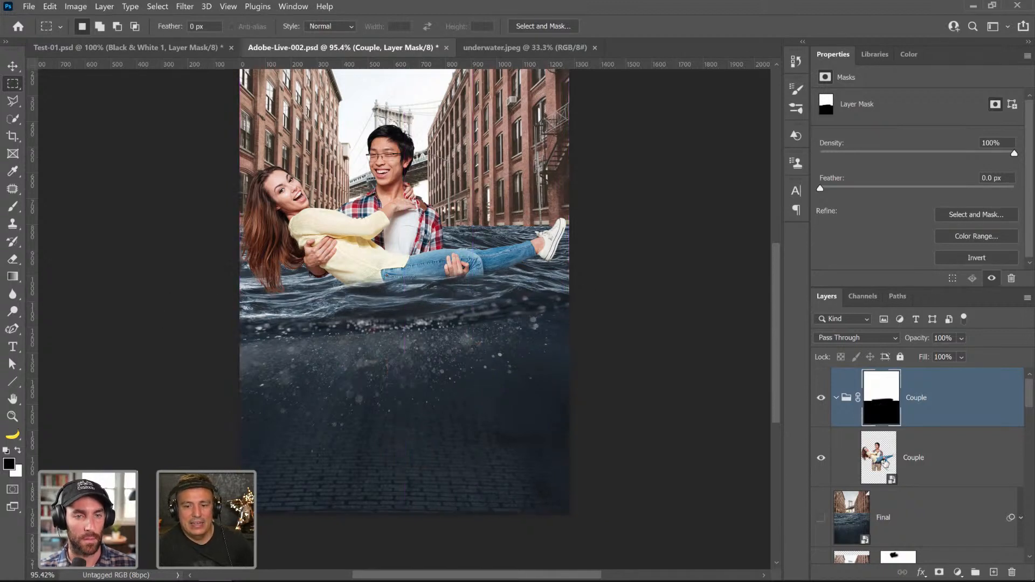
left_click(890, 462)
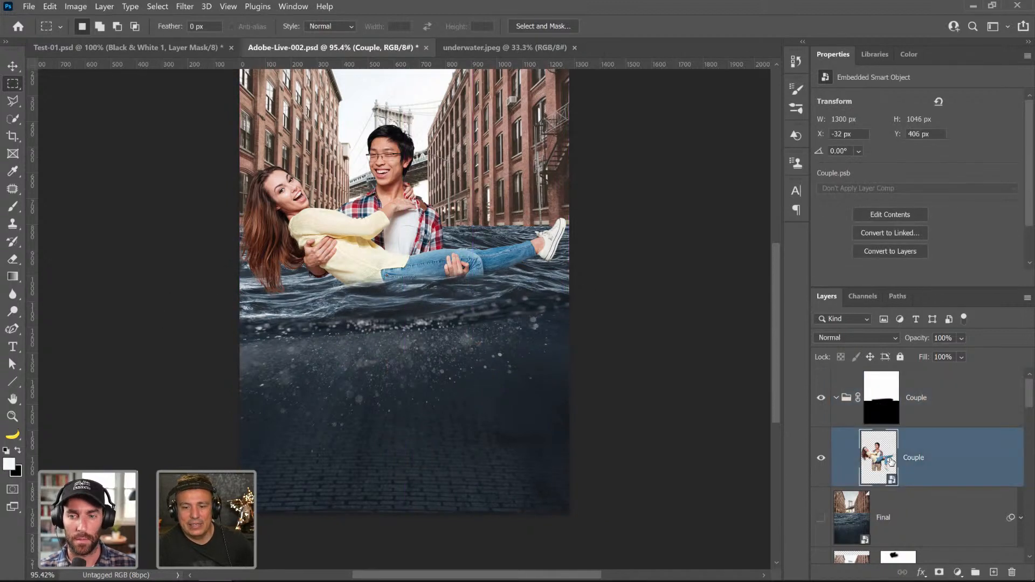
- Mask the woman's lower jeans on the Couple layer, toggling it to check the result
left_click(940, 572)
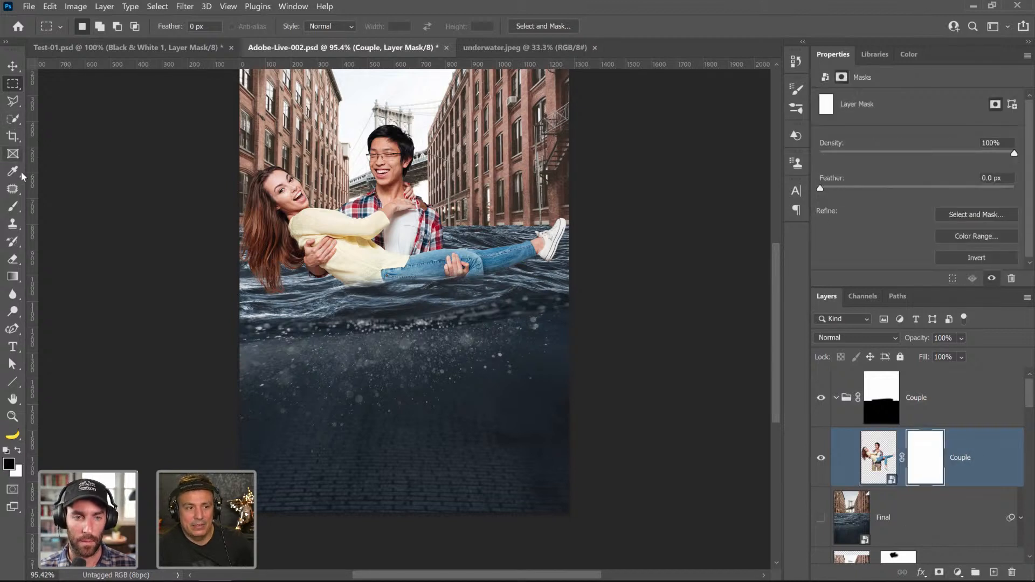
left_click(14, 206)
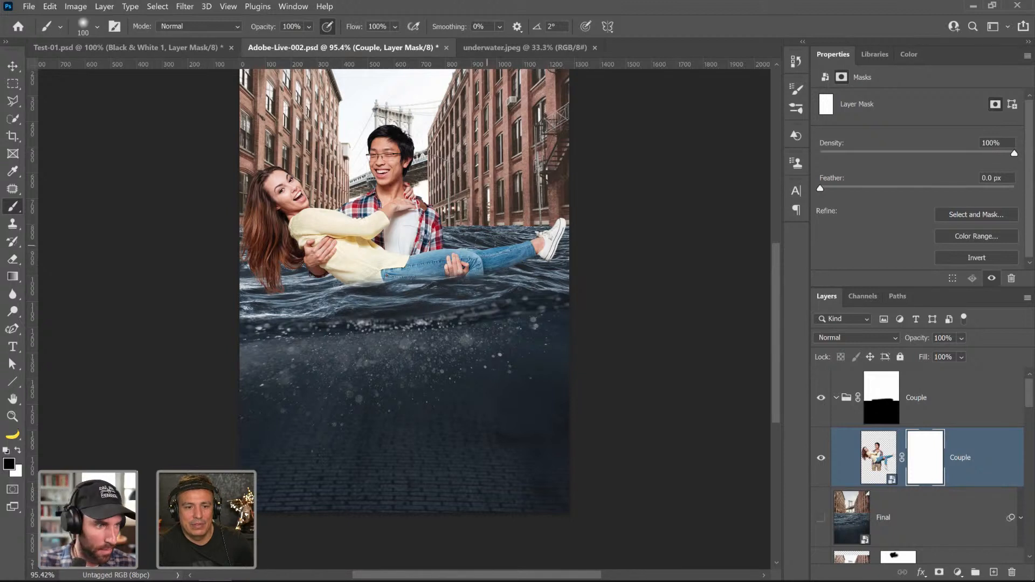
left_click_drag(479, 258, 561, 236)
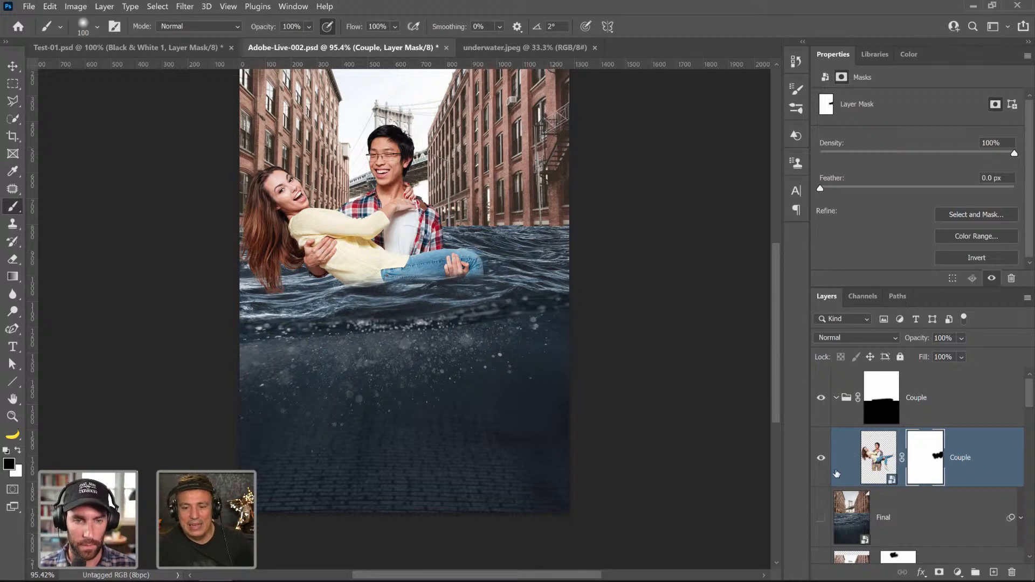
left_click(822, 459)
left_click(822, 460)
left_click(822, 460)
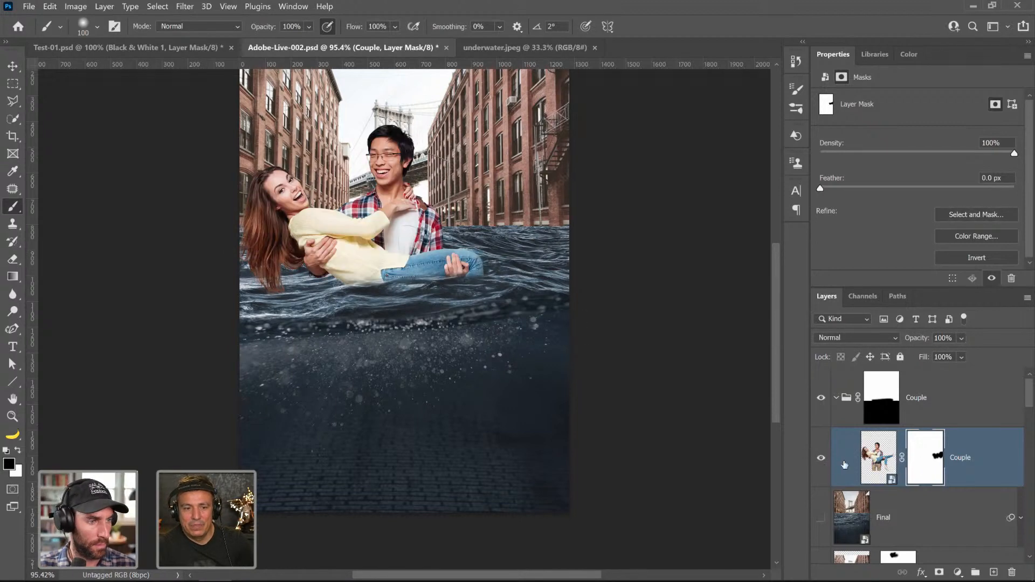
left_click(885, 419)
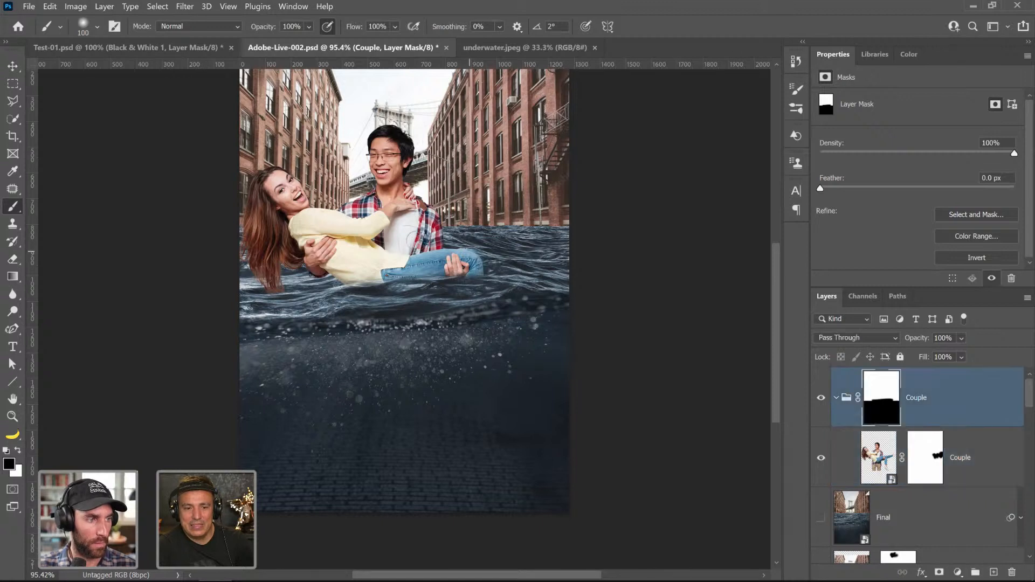
- Delete the layer mask and paint the sneakers and lower jeans out on the group mask instead
left_click(12, 65)
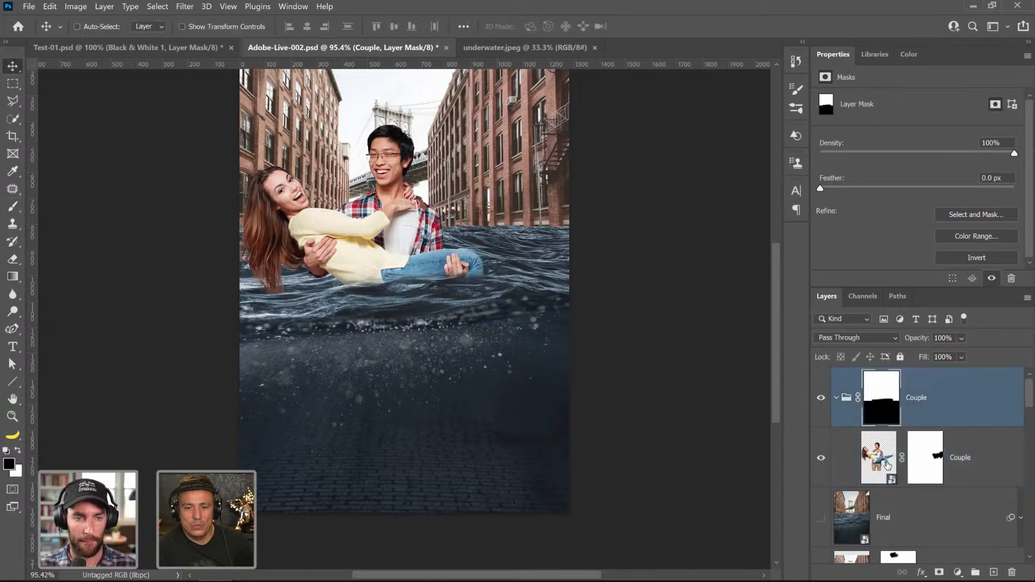
left_click_drag(367, 225, 362, 255)
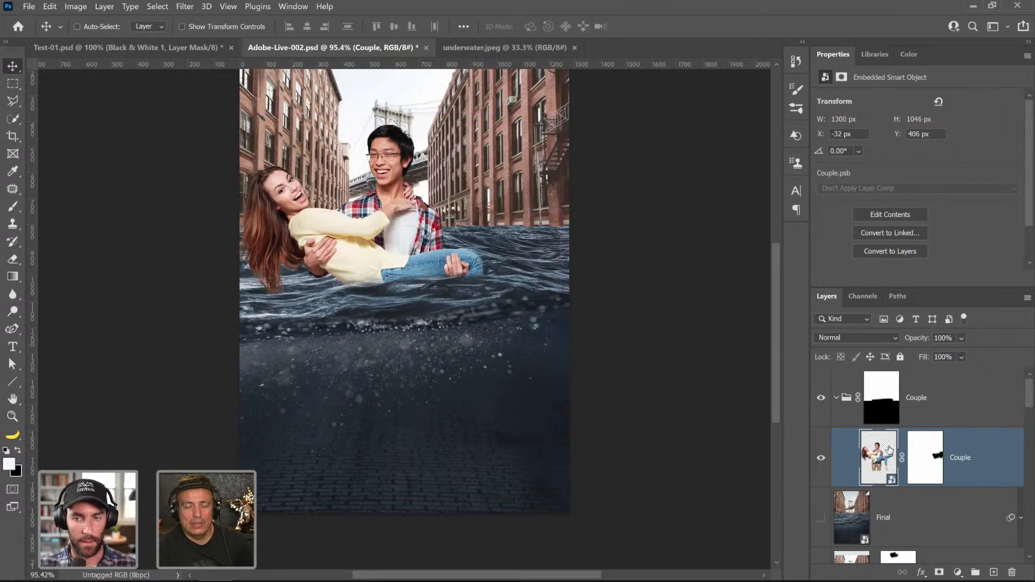
right_click(928, 462)
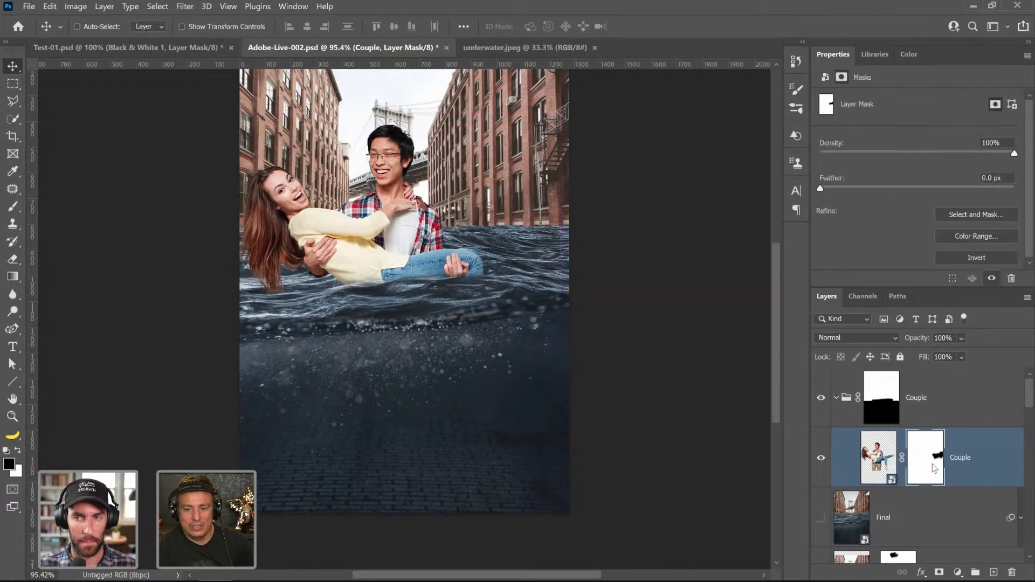
left_click(921, 360)
left_click(883, 400)
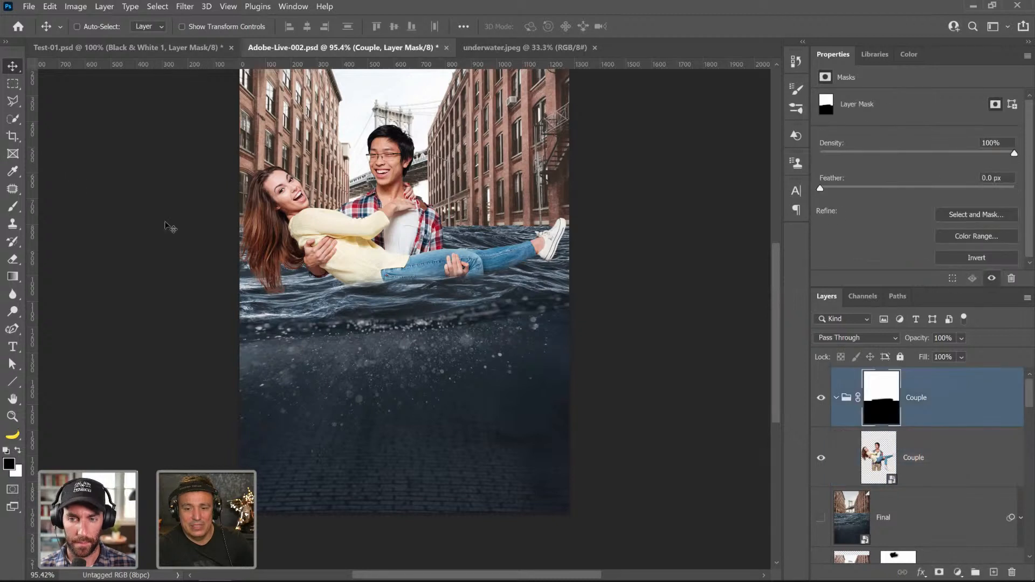
left_click(12, 207)
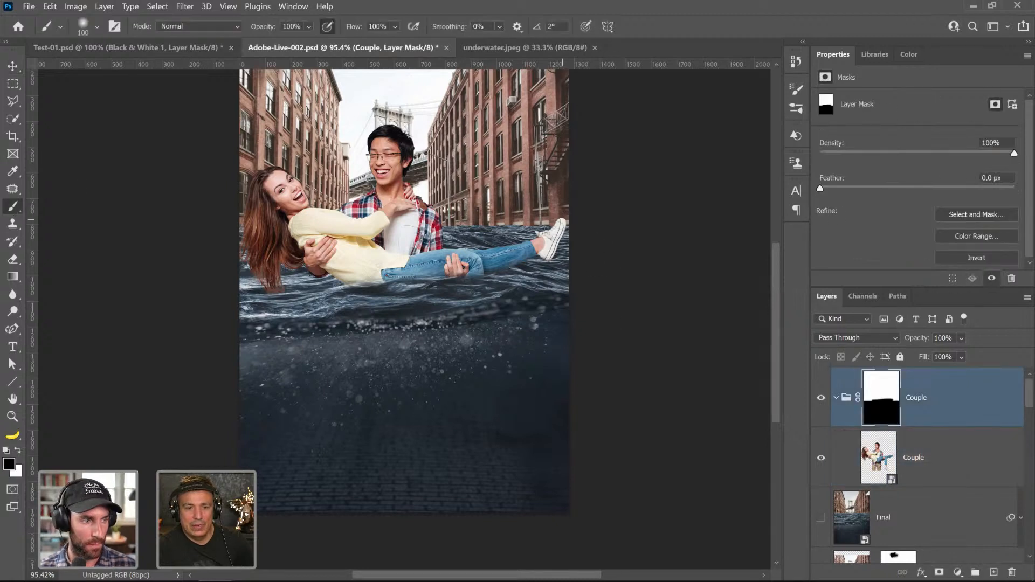
left_click_drag(563, 221, 498, 256)
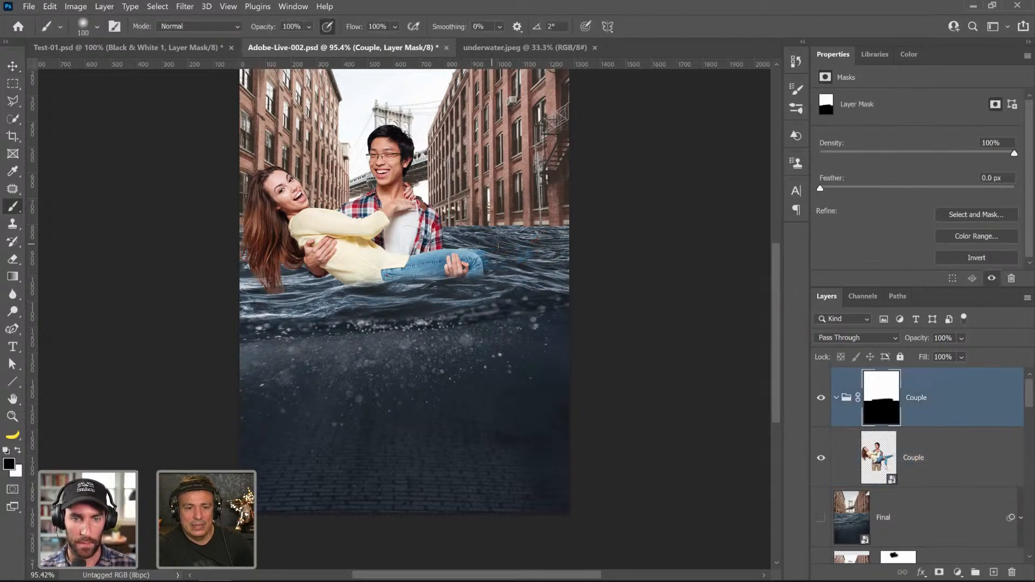
- Undo the leg mask strokes so the legs return, and shift the couple slightly right
left_click(885, 469)
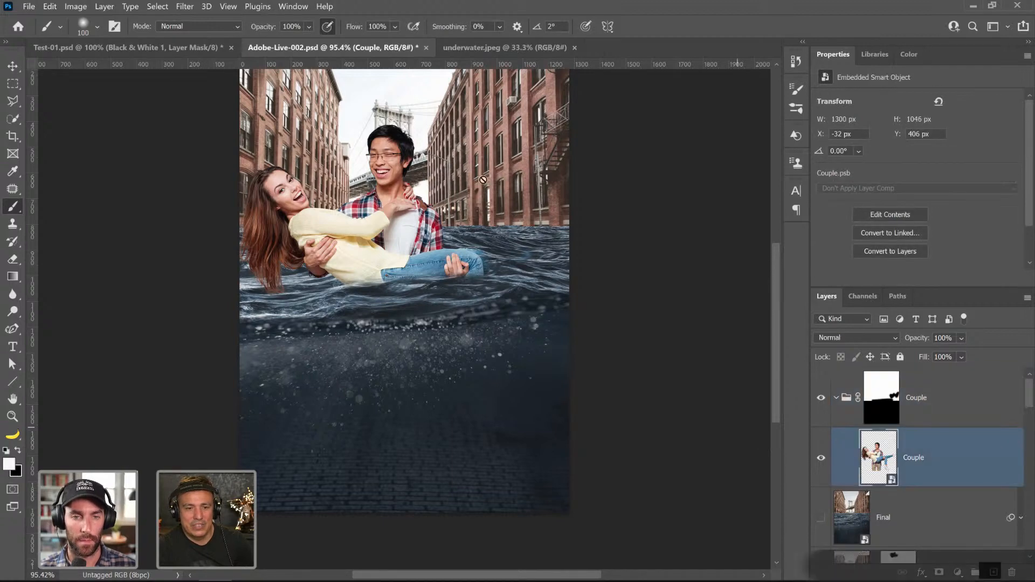
left_click(13, 66)
left_click_drag(485, 357, 479, 279)
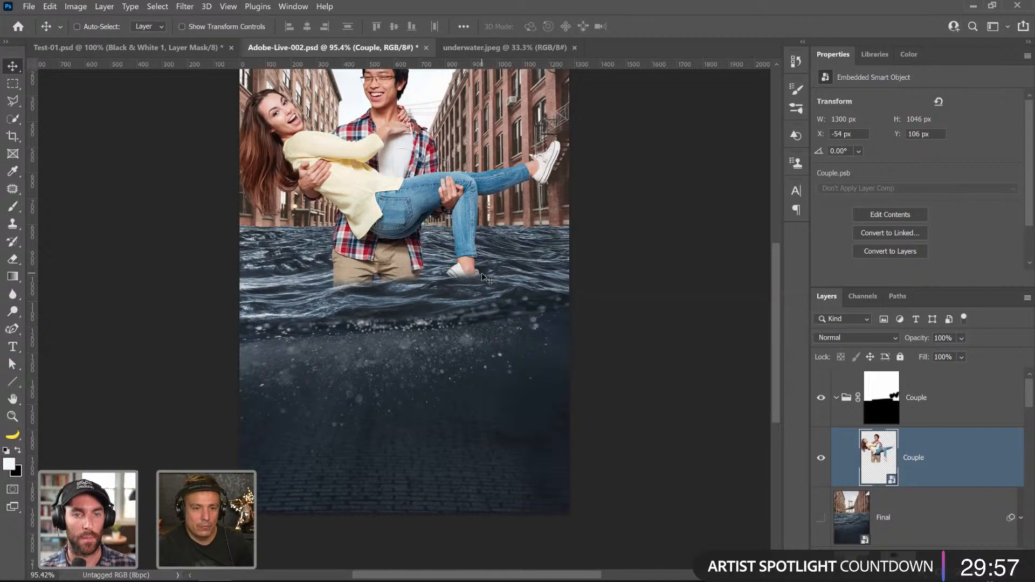
key("ctrl+z")
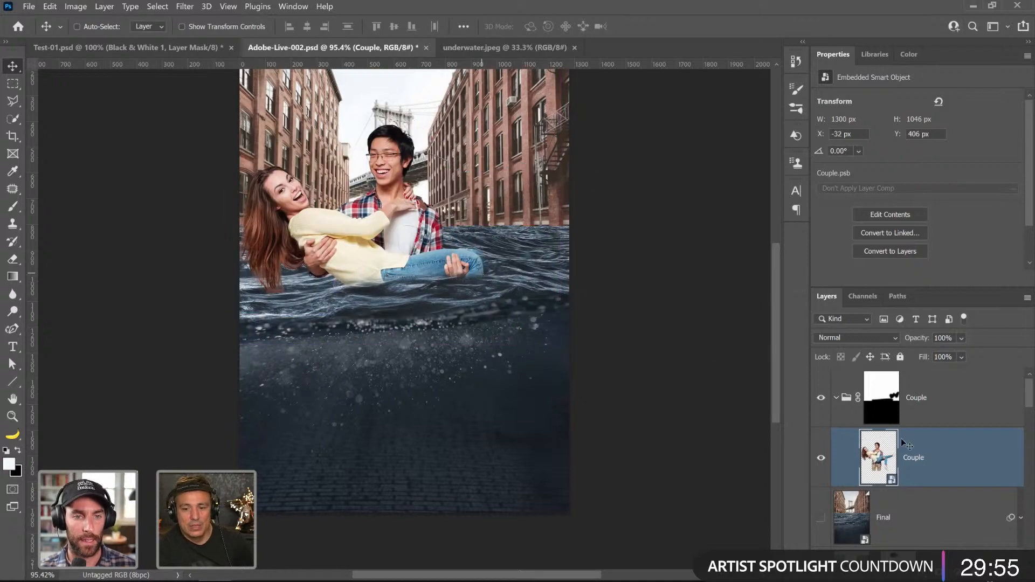
key("ctrl+z")
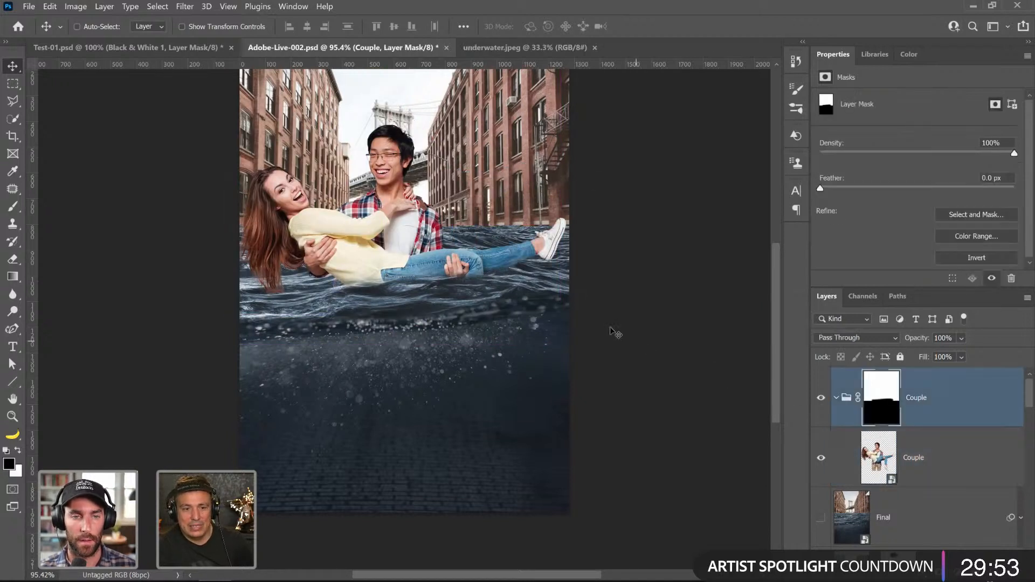
mouse_move(367, 245)
left_mouse_down()
mouse_move(388, 246)
mouse_move(380, 246)
left_mouse_up()
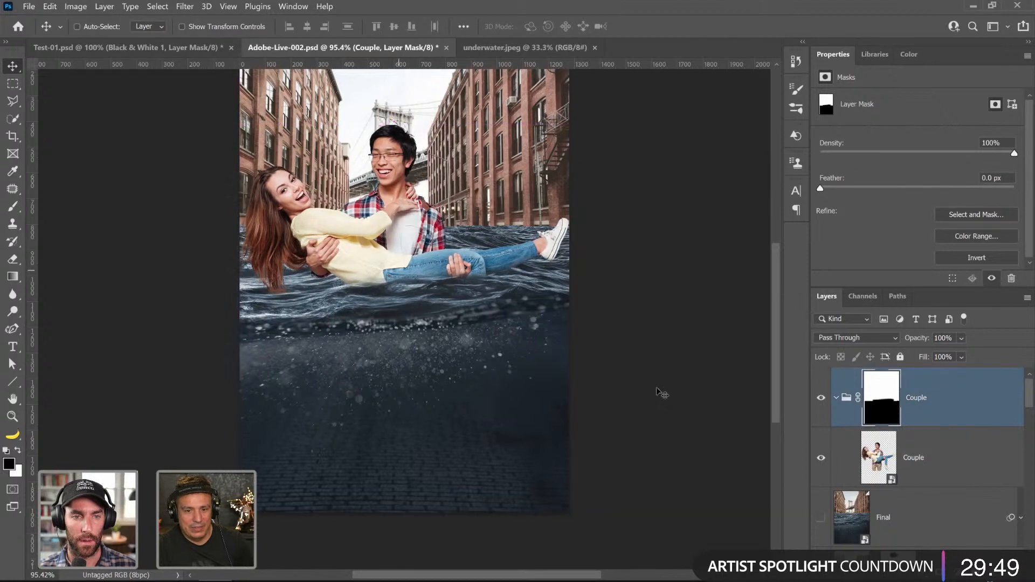
- Scale the couple photo down to about 111%, roughly 1169 × 942 px
left_click(893, 461)
key("ctrl+t")
right_click(554, 251)
left_click(556, 180)
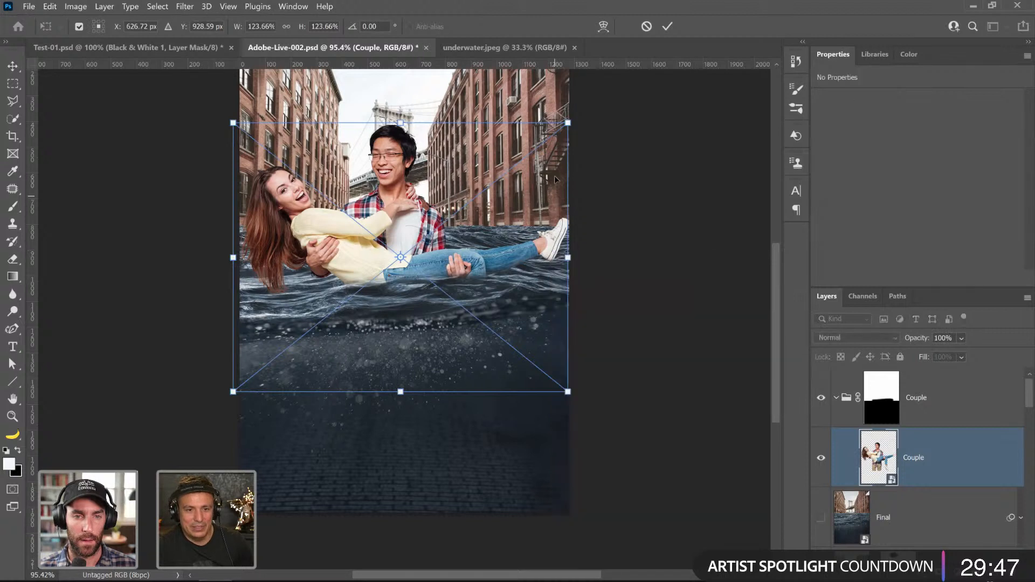
left_click_drag(568, 123, 555, 134)
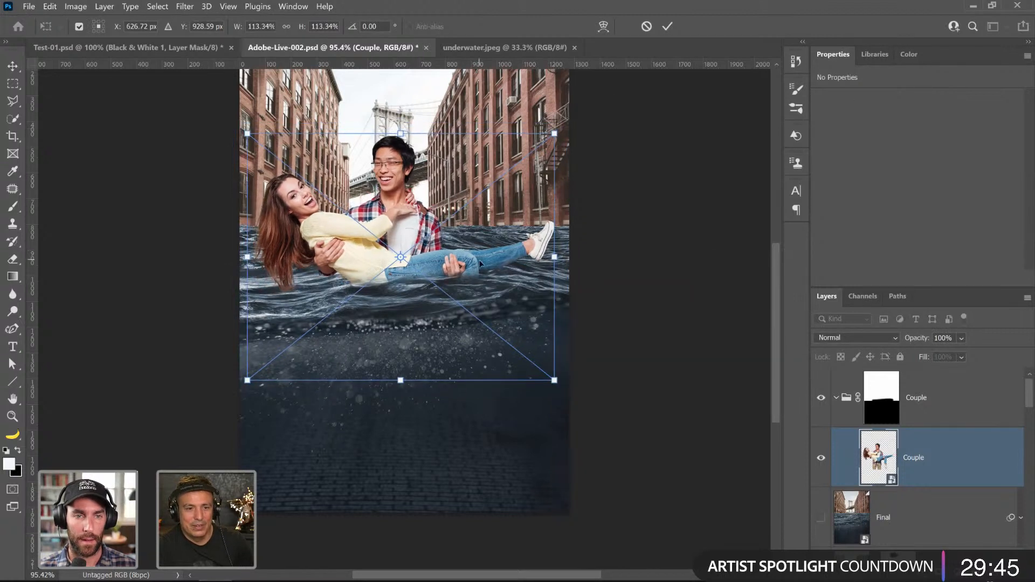
left_click_drag(554, 380, 551, 378)
key("Return")
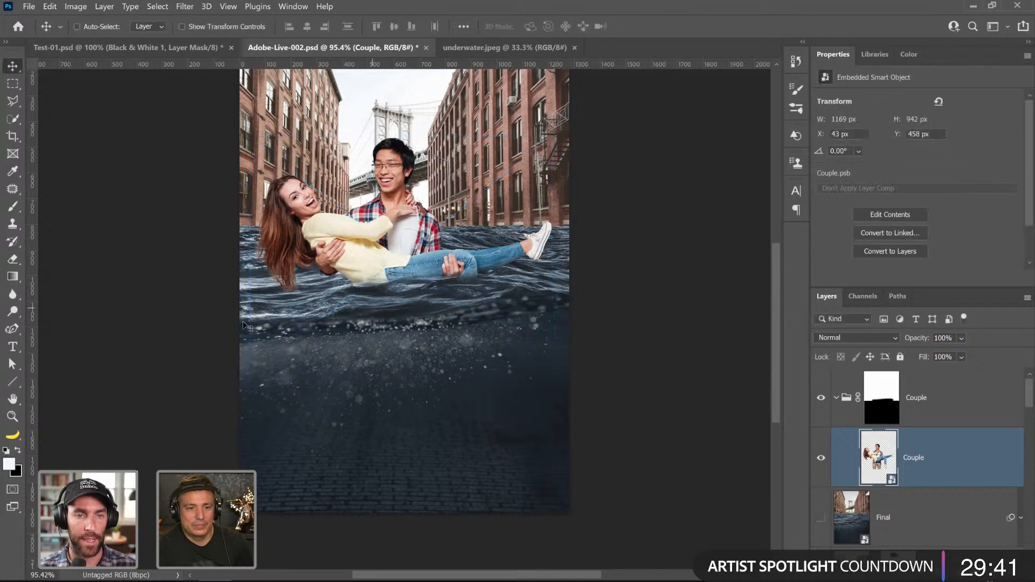
- Zoom in on the couple's waterline, target the Couple group mask, and set a 20 px brush
key("z")
left_click_drag(359, 300, 607, 340)
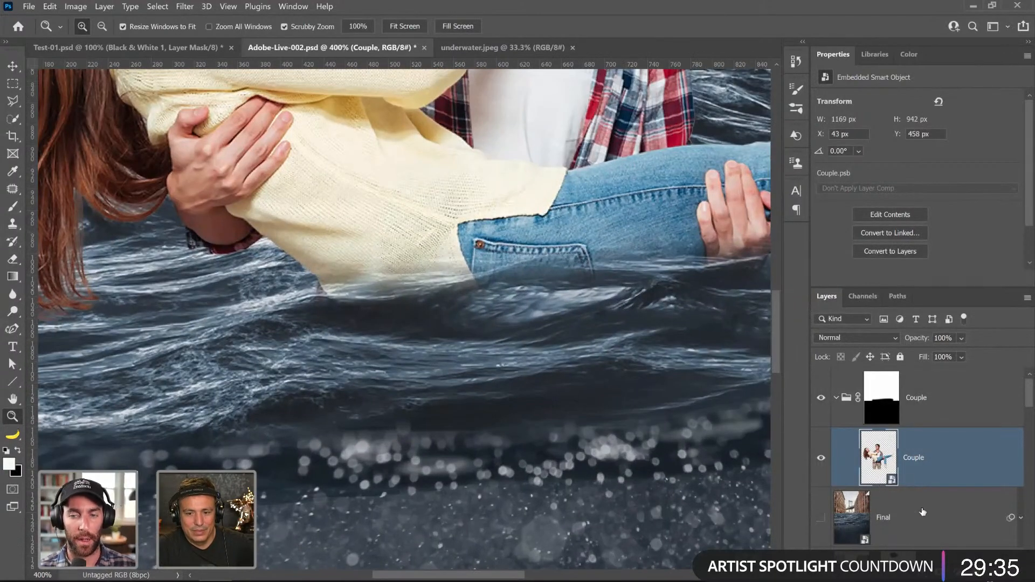
left_click(882, 398)
key("b")
key("x")
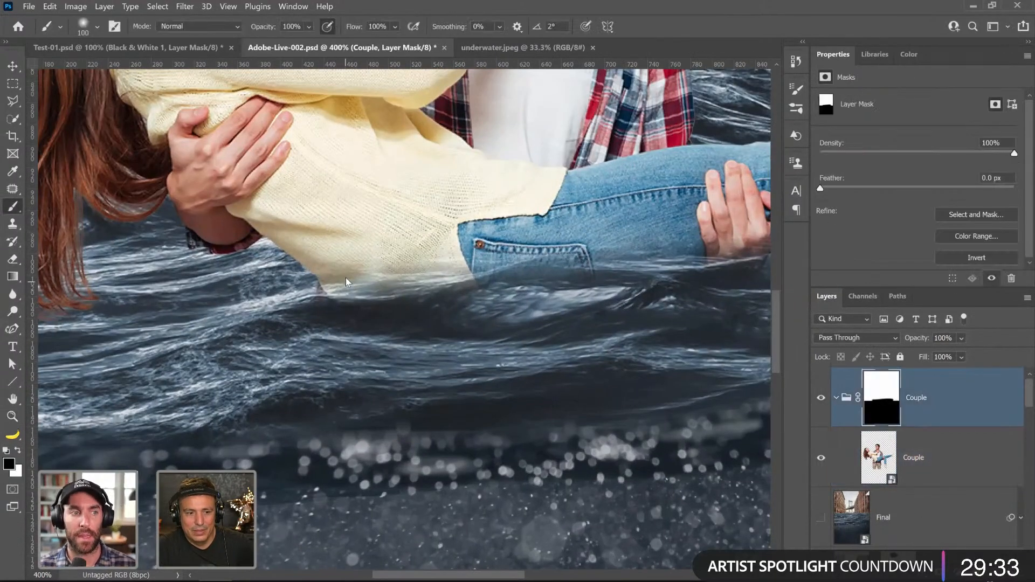
key("bracketleft")
key("bracketleft")
key("bracketleft")
key("bracketleft")
key("bracketleft")
key("bracketleft")
key("bracketleft")
key("bracketleft")
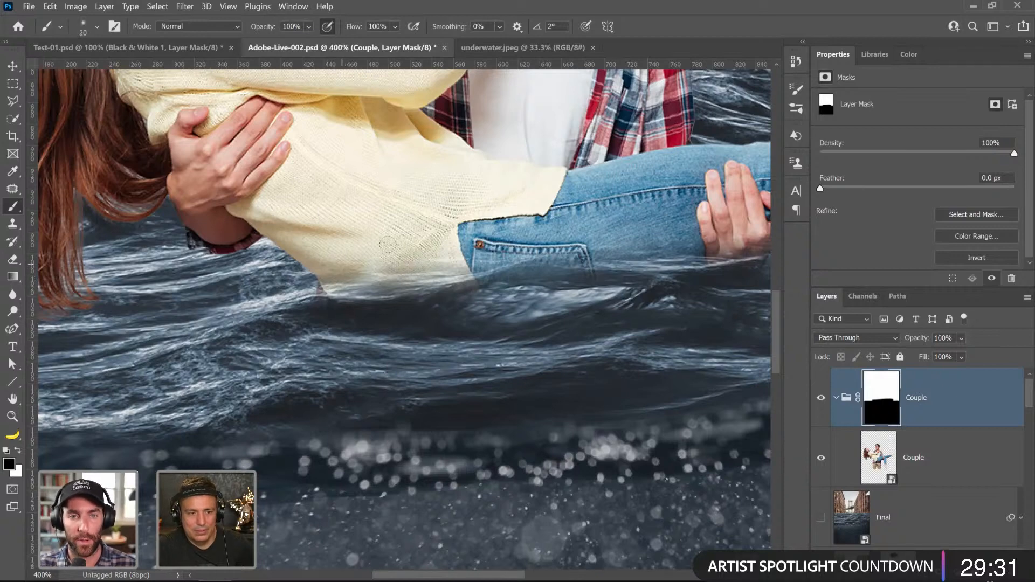
key("x")
- Restore the dark spot on the sweater, then sink the sweater and jeans' lower edge into the water
mouse_move(368, 259)
left_mouse_down()
mouse_move(374, 250)
mouse_move(351, 280)
mouse_move(320, 289)
mouse_move(423, 289)
mouse_move(475, 270)
left_mouse_up()
left_click_drag(396, 270, 377, 277)
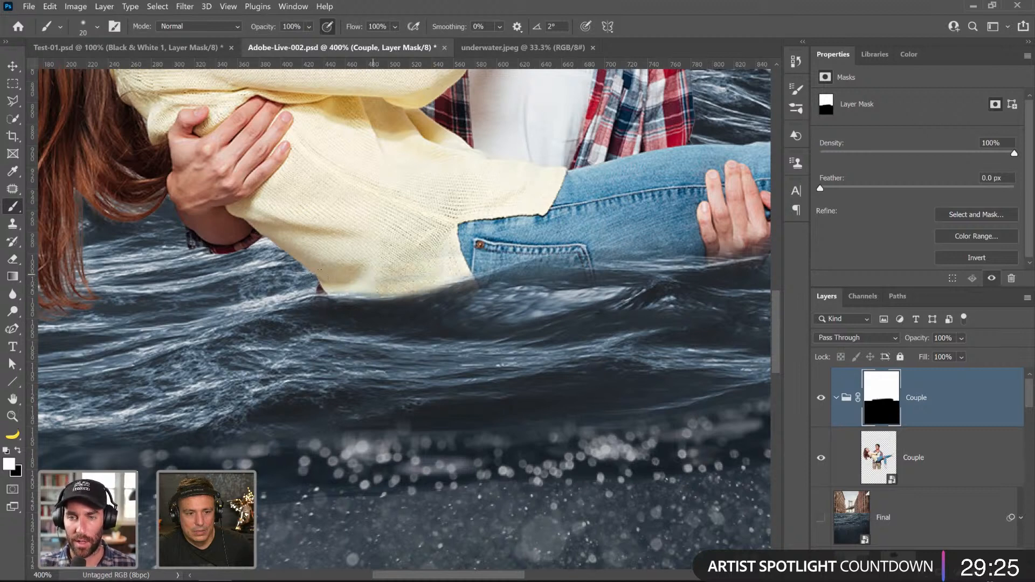
key("x")
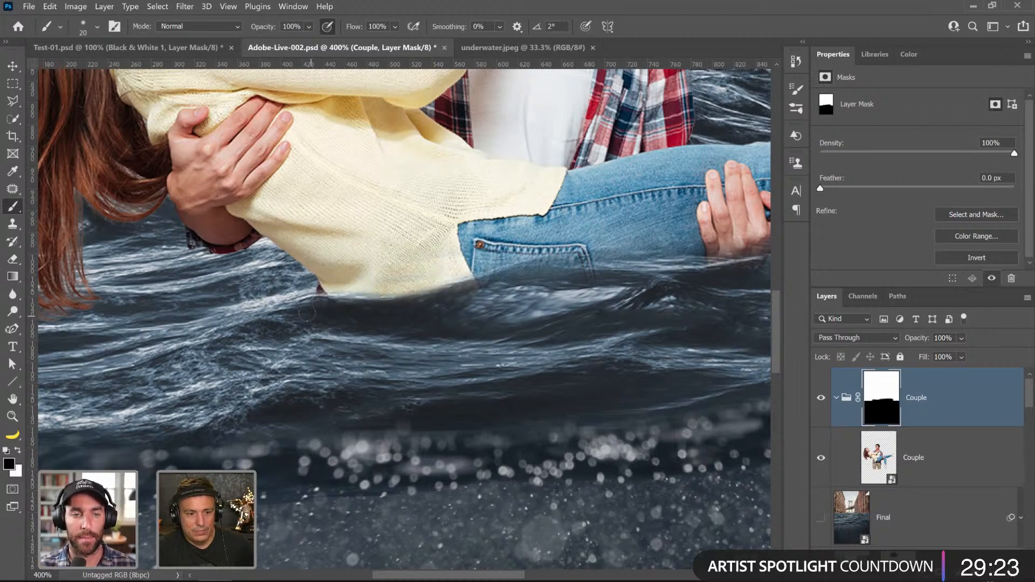
mouse_move(399, 305)
left_mouse_down()
mouse_move(563, 268)
mouse_move(552, 268)
mouse_move(705, 271)
left_mouse_up()
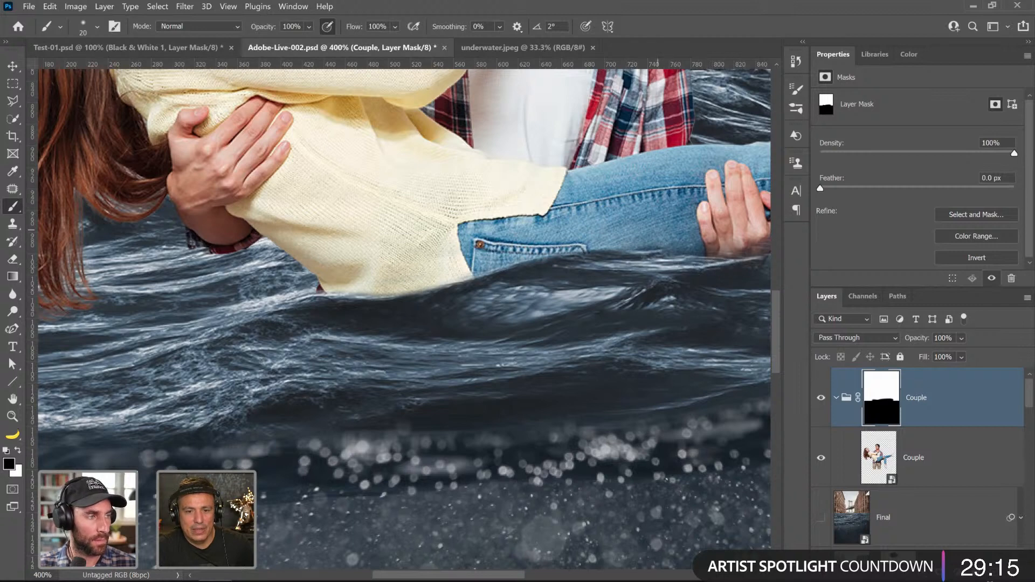
- Paint the water over the jeans near the hand and at the knee
key("x")
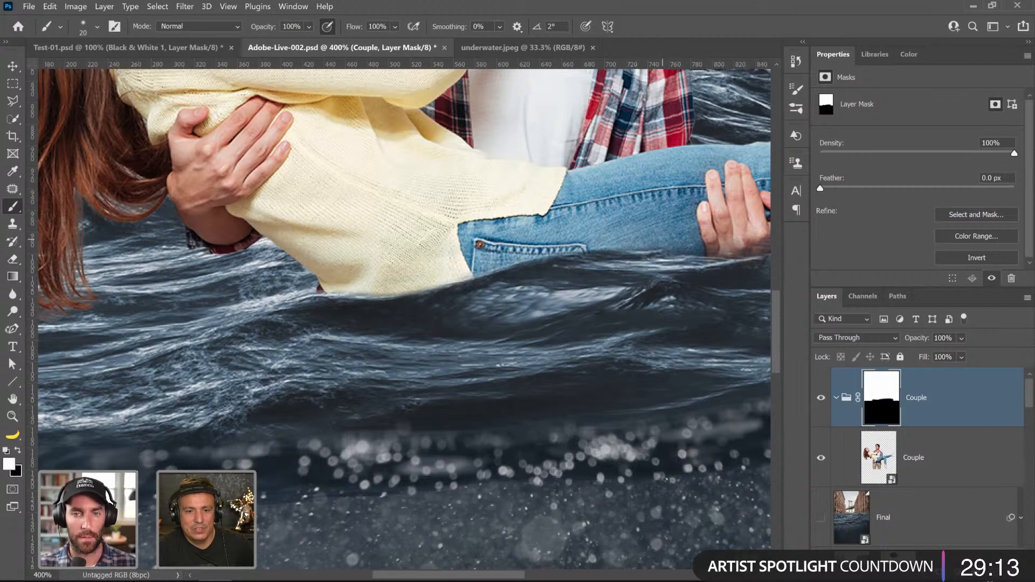
scroll(375, 268, "right", 5)
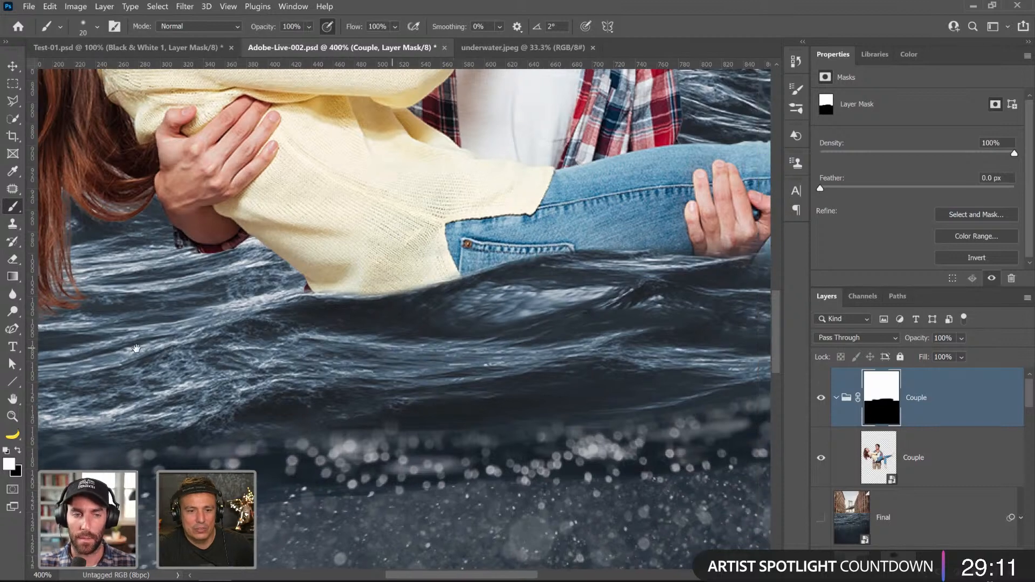
scroll(374, 268, "right", 4)
key("x")
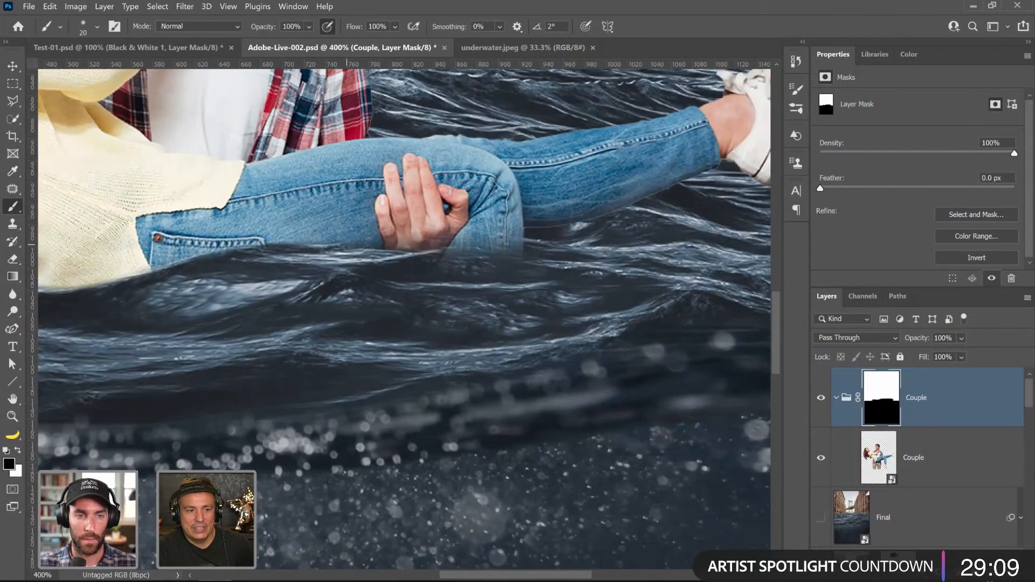
left_click_drag(348, 233, 418, 231)
key("x")
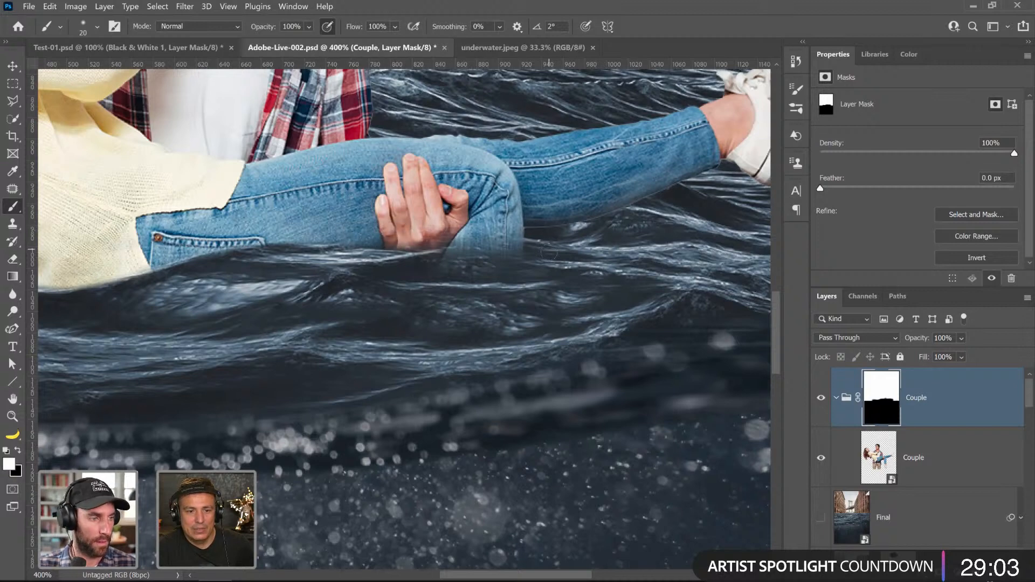
key("x")
mouse_move(549, 250)
left_mouse_down()
mouse_move(465, 249)
mouse_move(529, 253)
mouse_move(474, 245)
mouse_move(437, 261)
mouse_move(486, 243)
mouse_move(448, 241)
mouse_move(572, 253)
mouse_move(410, 240)
mouse_move(543, 228)
left_mouse_up()
- Pan across the image to check the waterline, then zoom out to the whole composite
key("x")
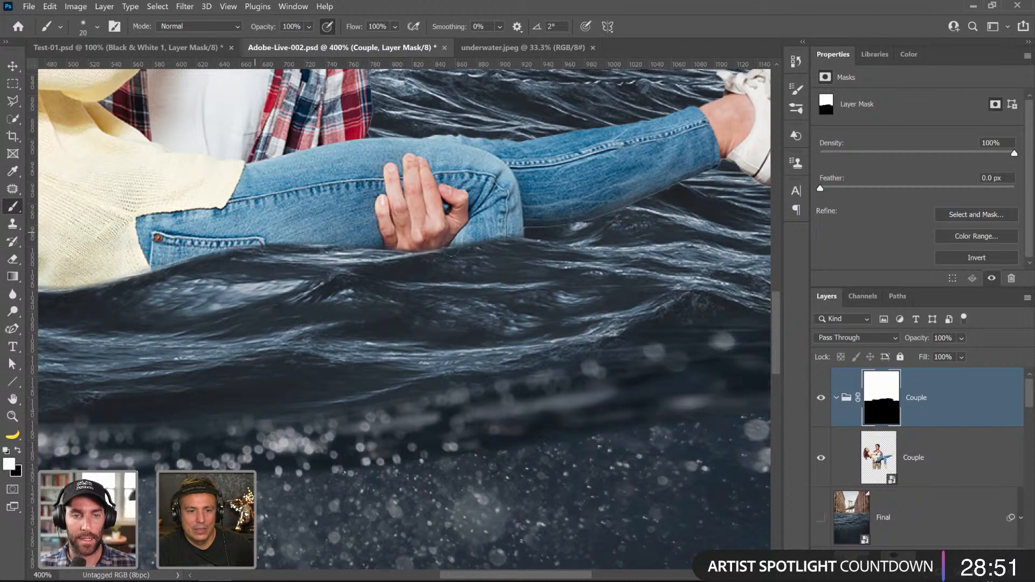
left_click_drag(511, 337, 139, 345)
left_click_drag(281, 336, 554, 311)
key("x")
key("x")
key("x")
key("x")
key("x")
key("x")
key("x")
key("x")
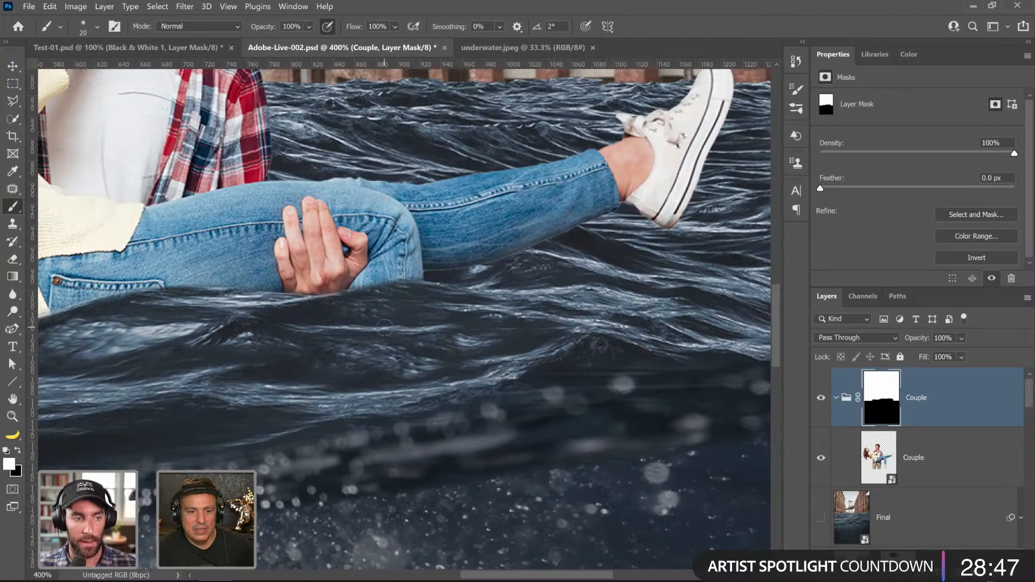
key("x")
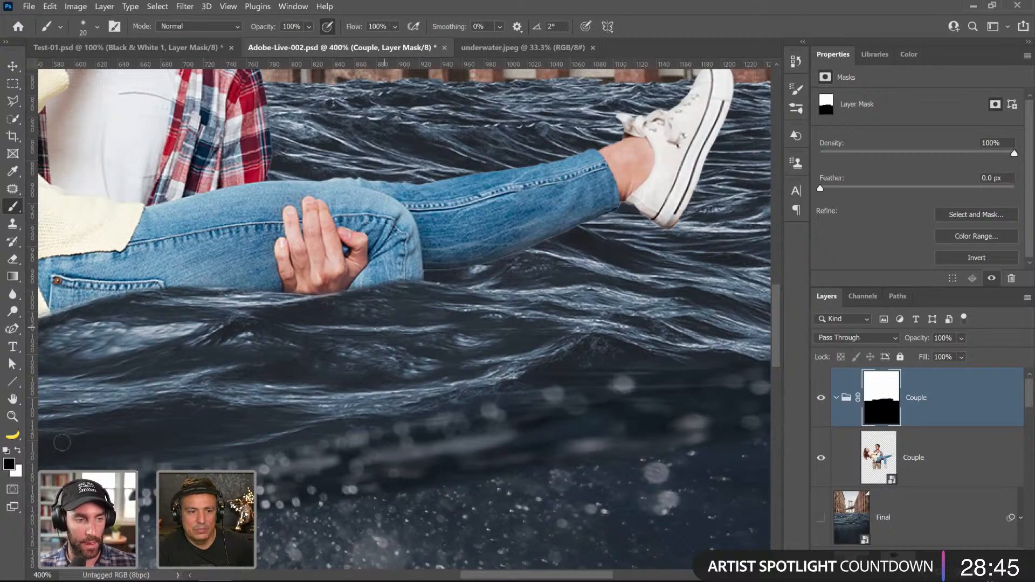
double_click(13, 420)
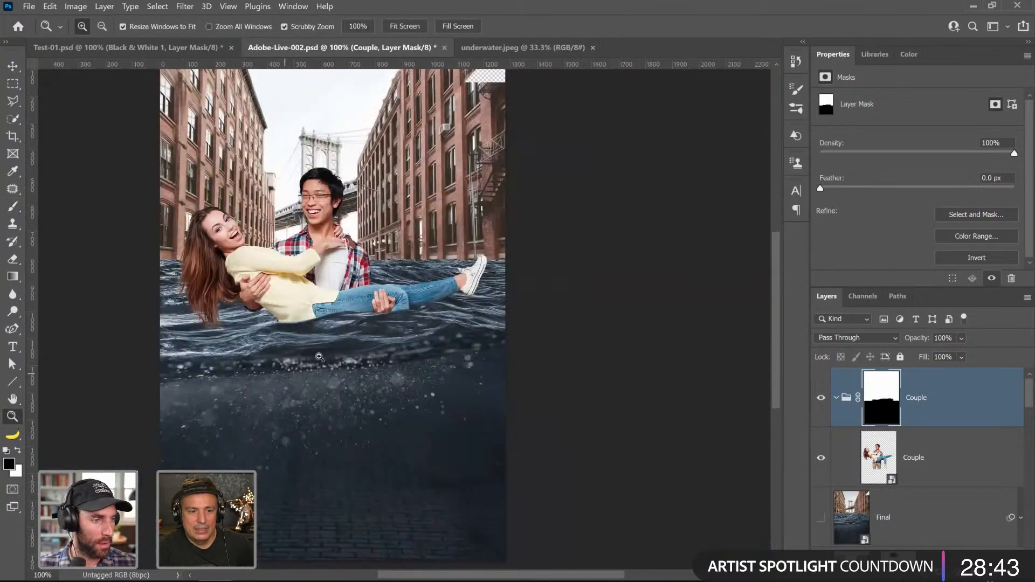
- Zoom in on the water below the woman to check the mask, then fit the image on screen
left_click_drag(320, 357, 431, 333)
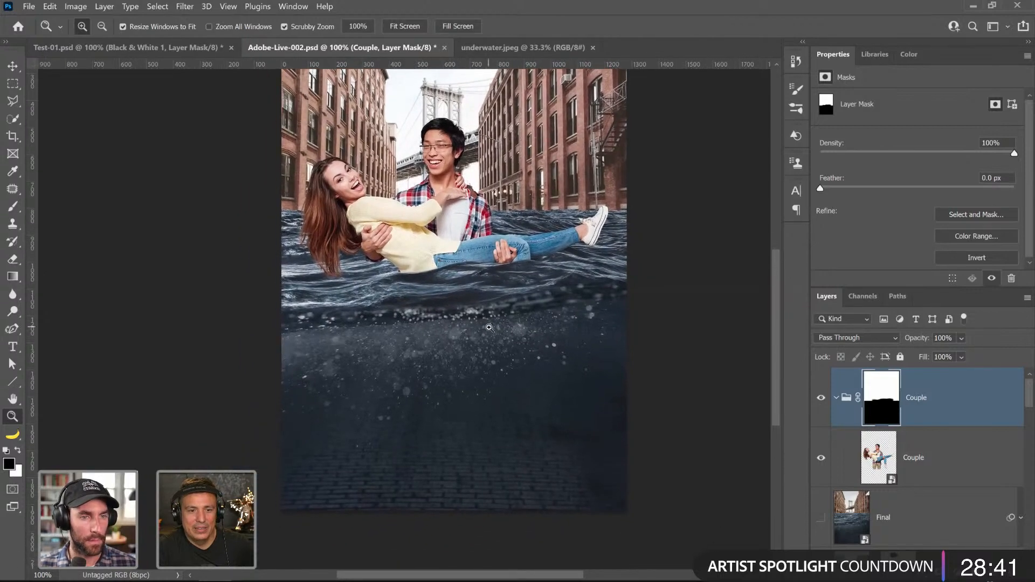
left_click(345, 288)
left_click(345, 287)
left_click(346, 288)
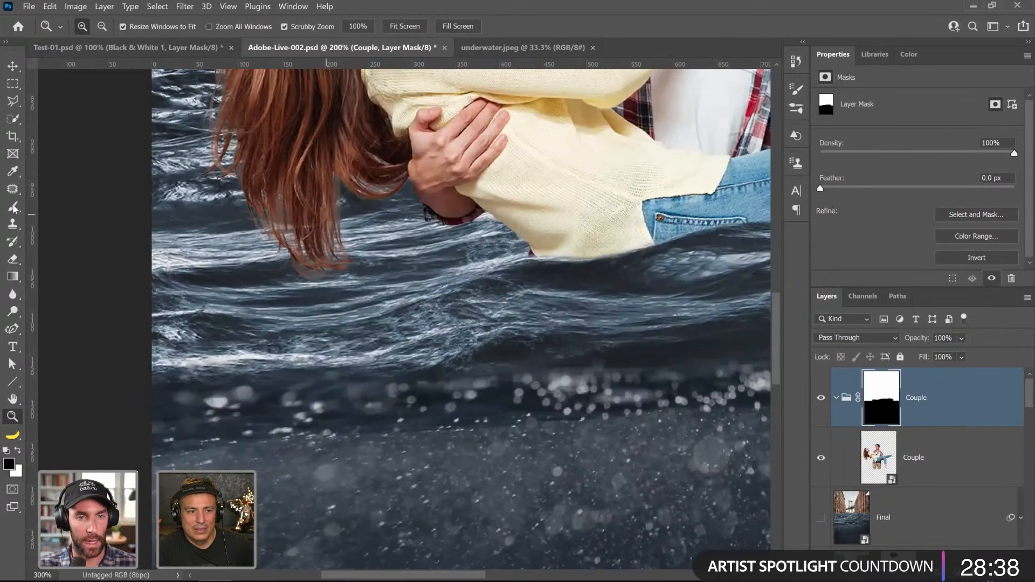
left_click(13, 207)
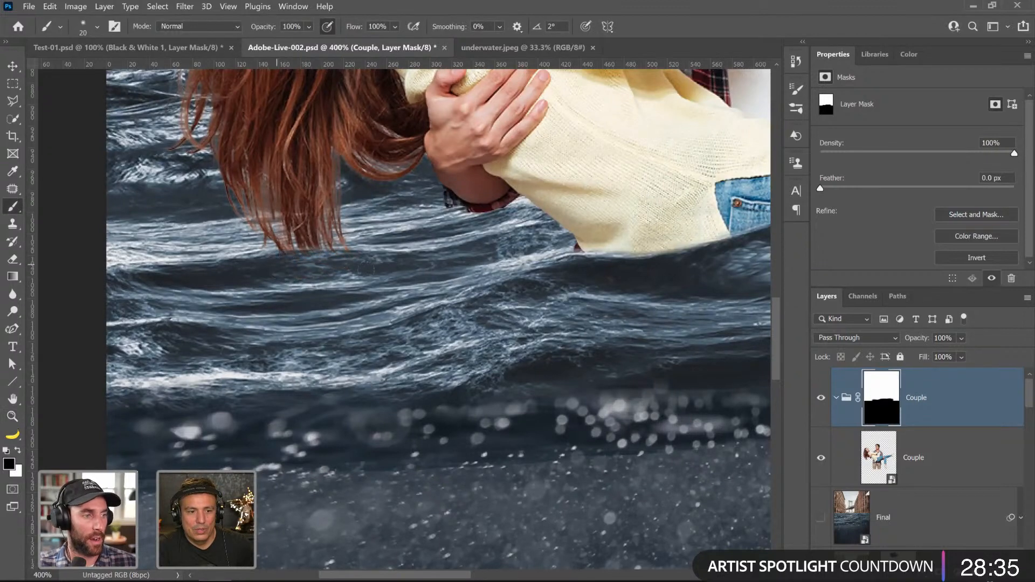
double_click(13, 417)
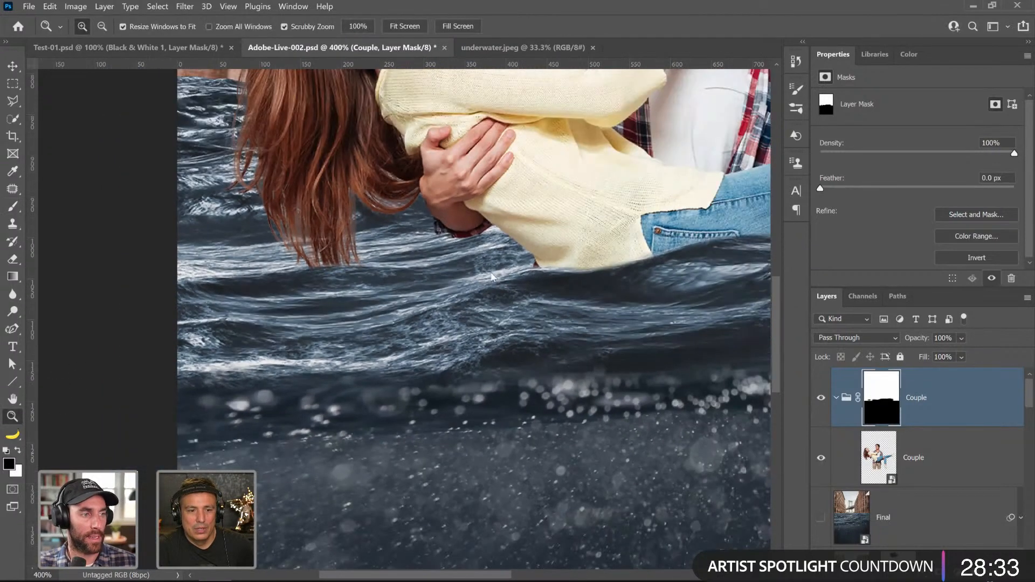
key("ctrl+0")
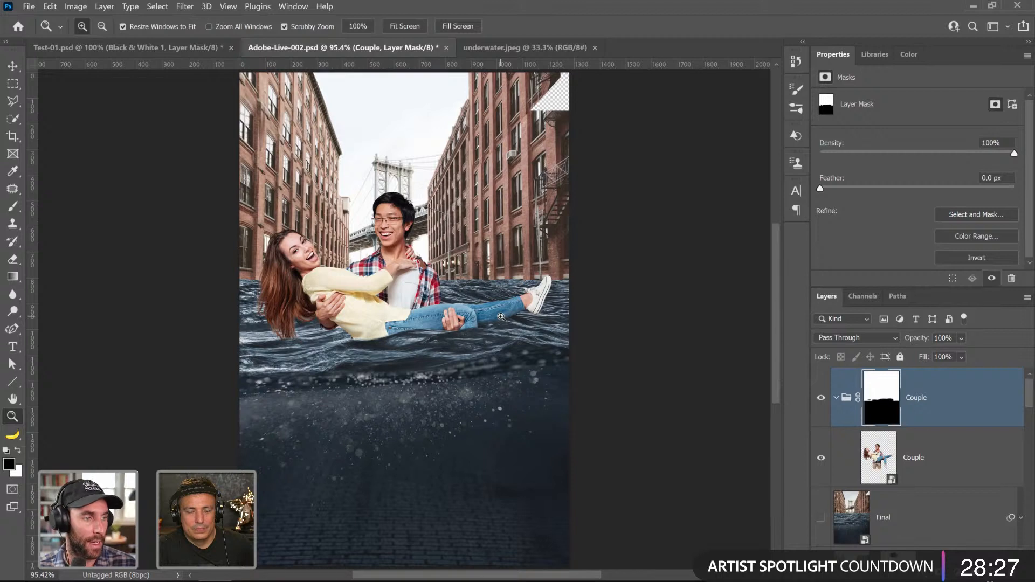
- Make the Black & White 1 adjustment layer visible again
scroll(501, 317, "down", 3)
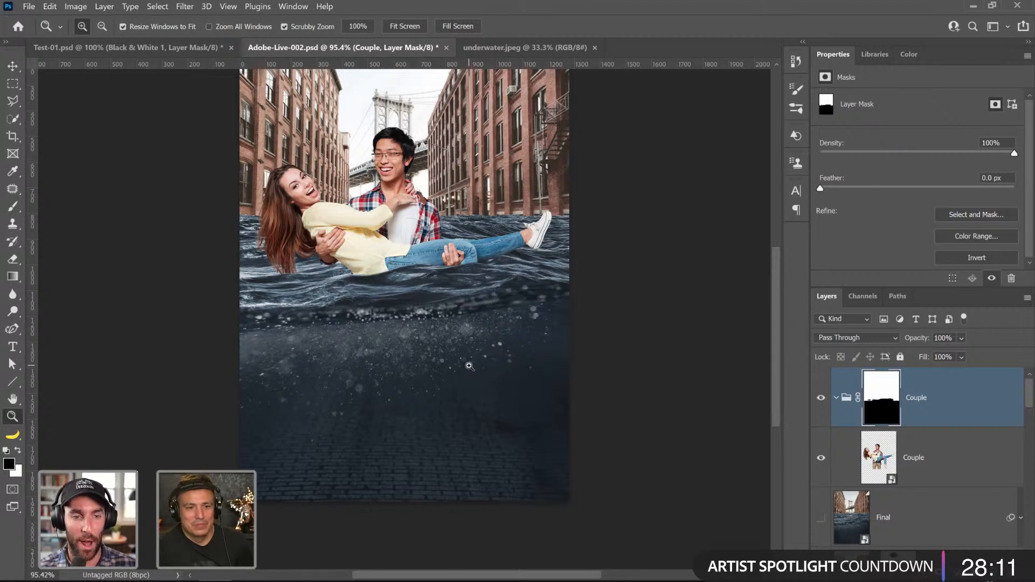
scroll(472, 367, "up", 3)
left_click(954, 572)
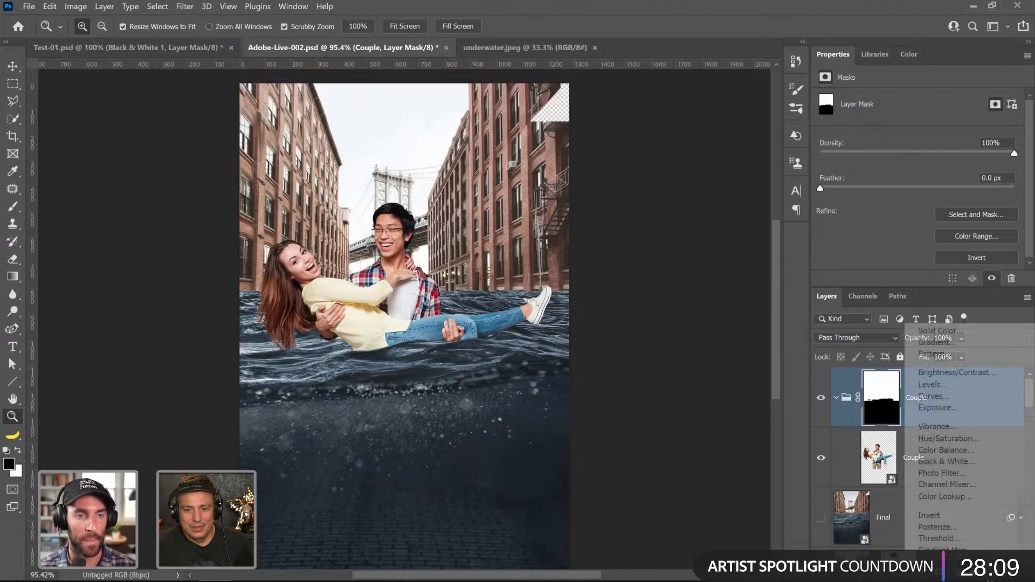
left_click(897, 528)
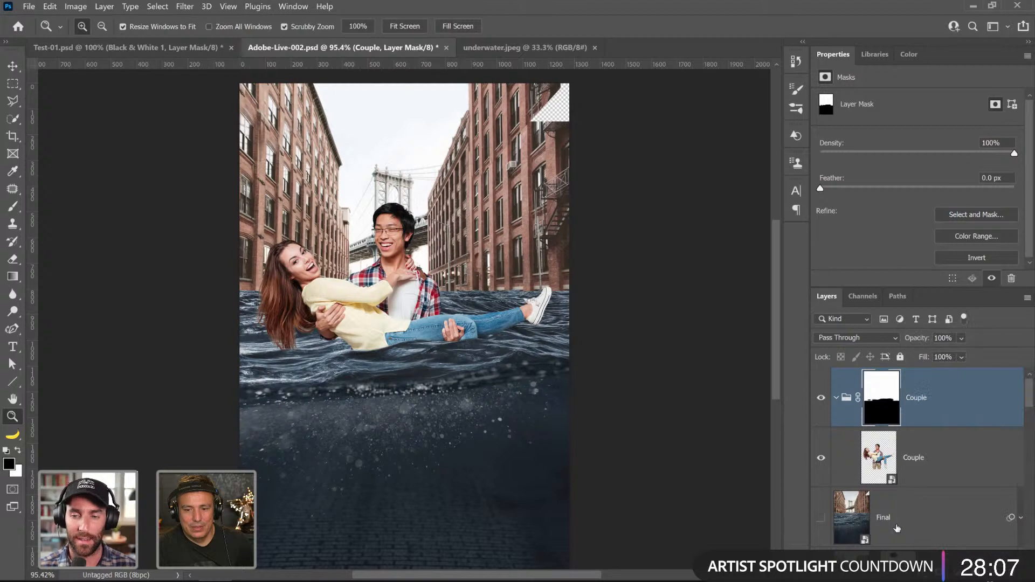
scroll(897, 528, "down", 3)
left_click(822, 458)
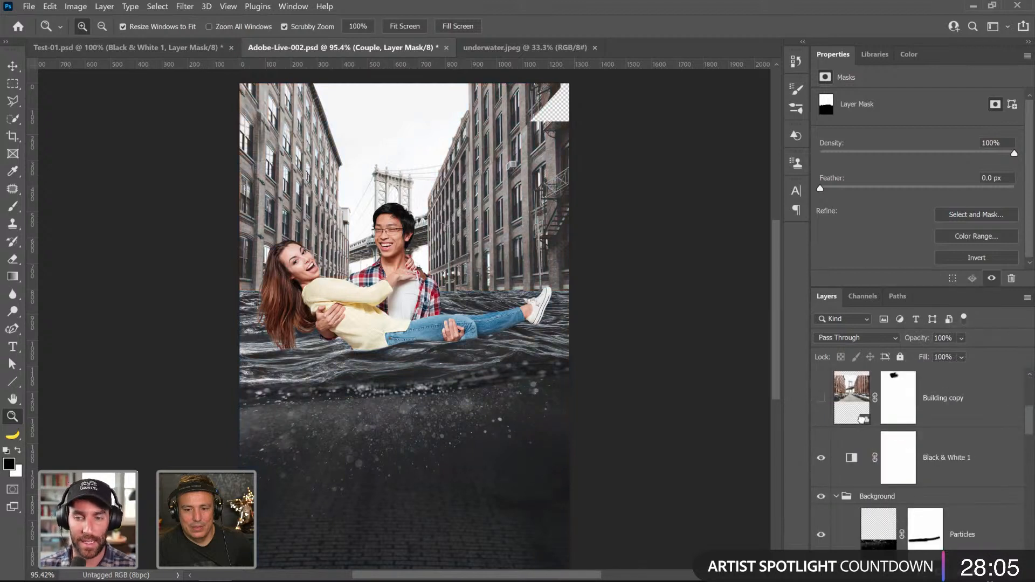
- Select the Couple smart object and start a Levels adjustment on it
left_click_drag(880, 440, 877, 375)
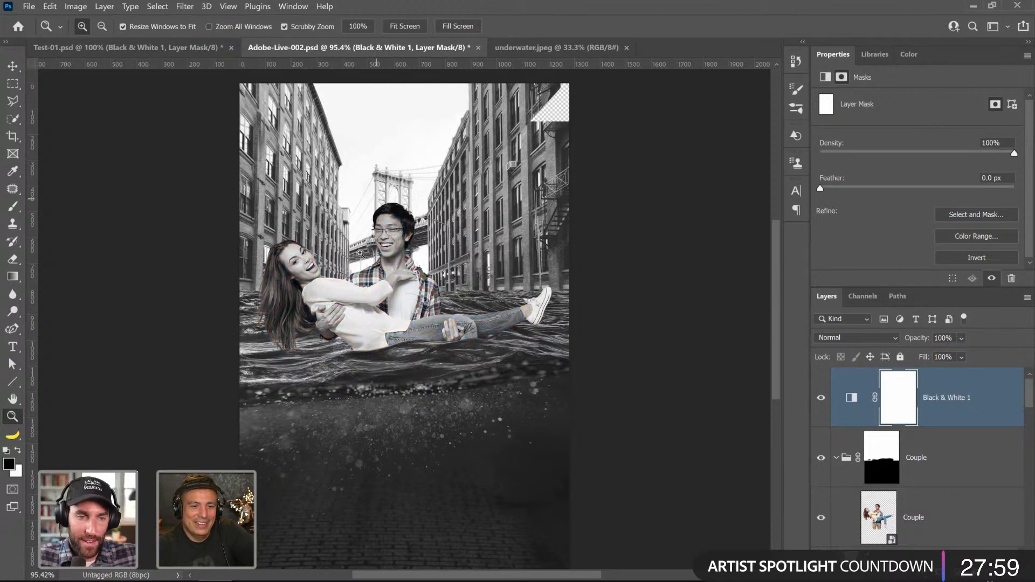
scroll(890, 466, "down", 1)
left_click(890, 467)
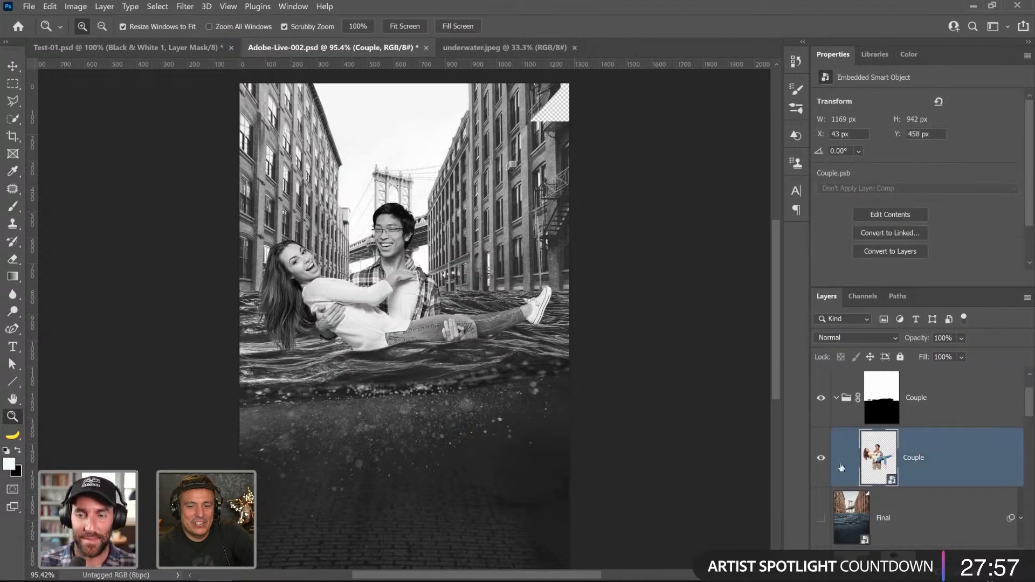
scroll(427, 390, "up", 1)
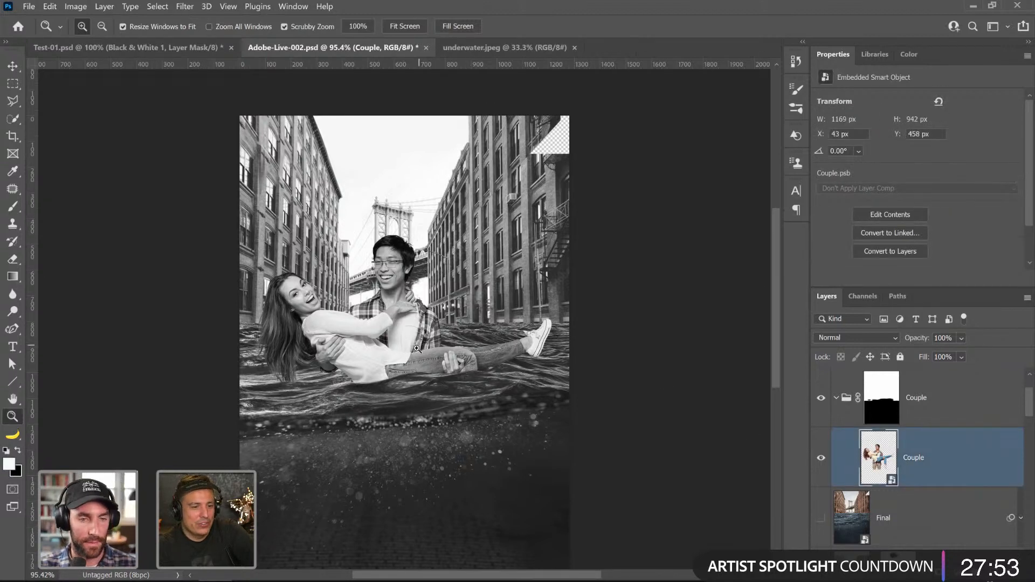
scroll(868, 468, "up", 1)
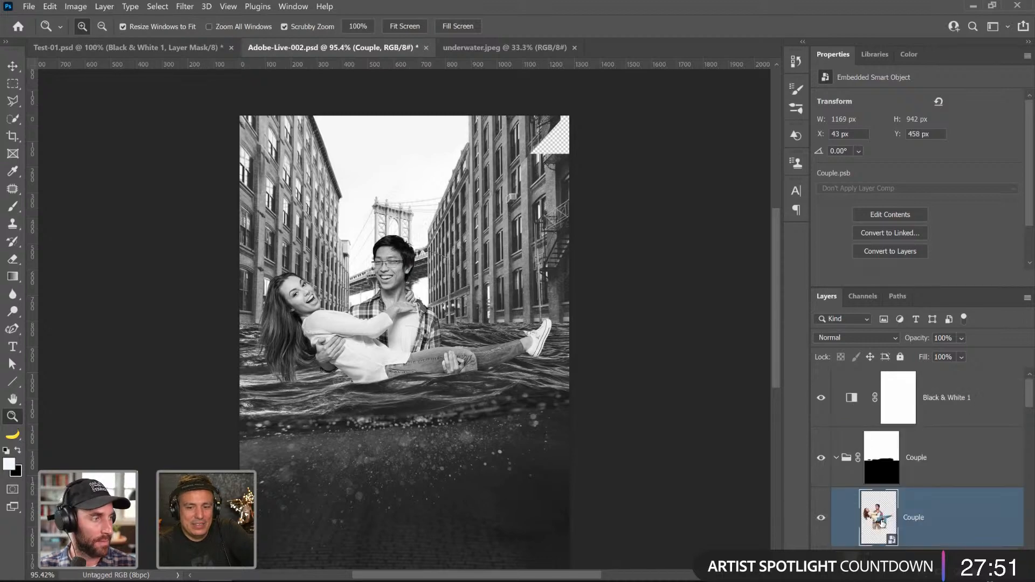
left_click(75, 6)
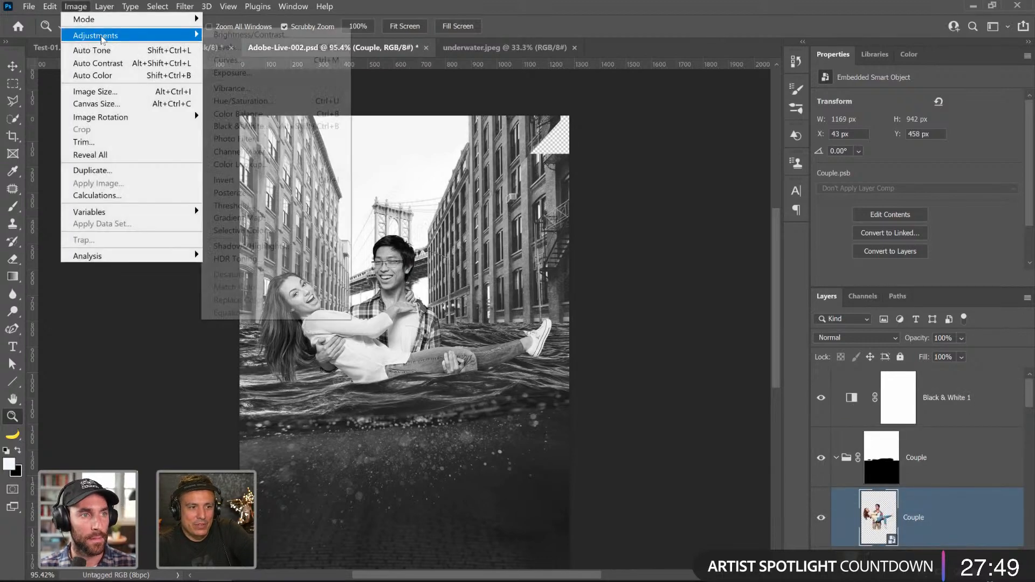
mouse_move(107, 34)
left_click(232, 47)
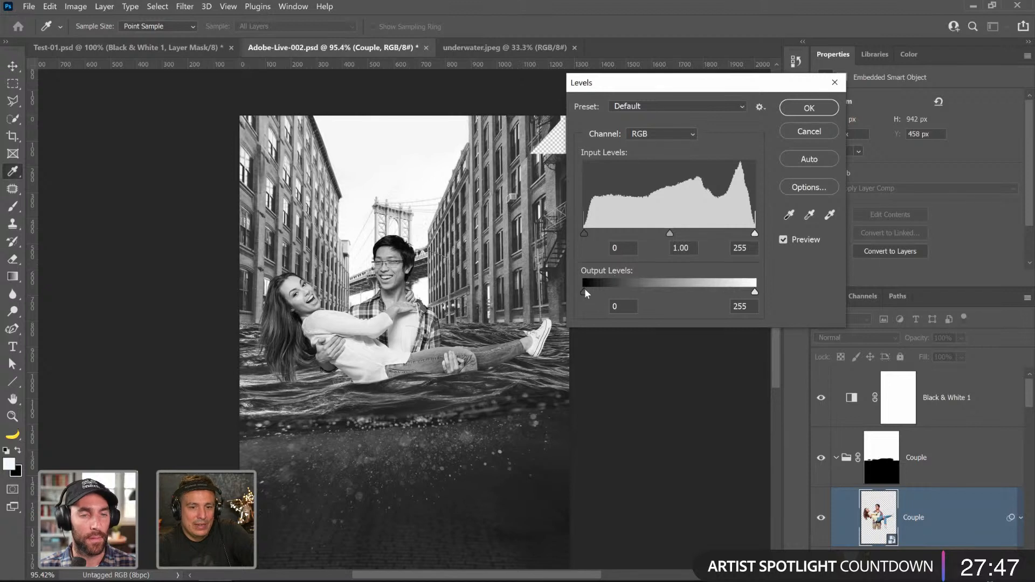
- Set the Levels midtone to 0.79 and output levels to 19 and 210
left_click_drag(586, 293, 601, 298)
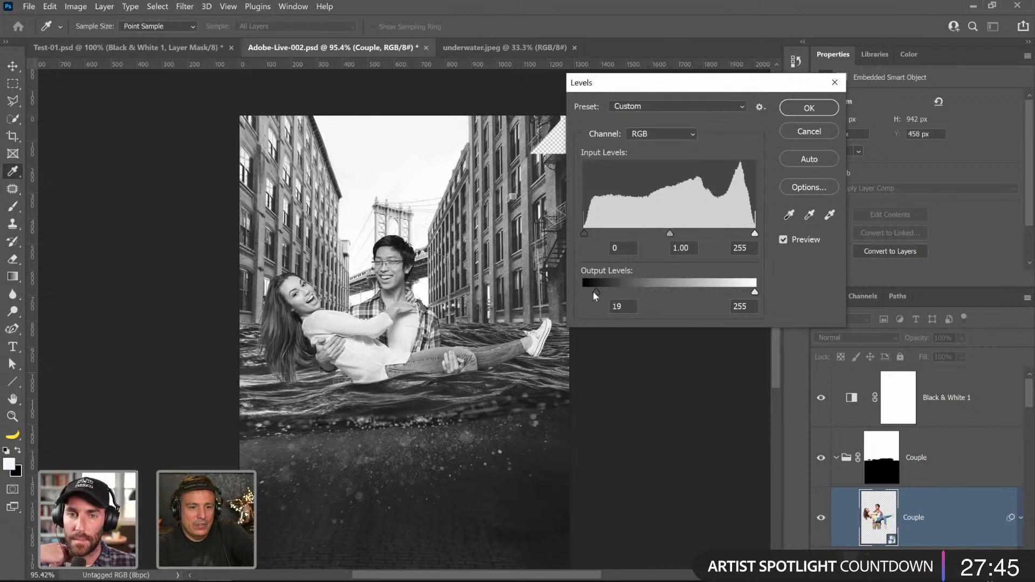
left_click_drag(593, 294, 593, 295)
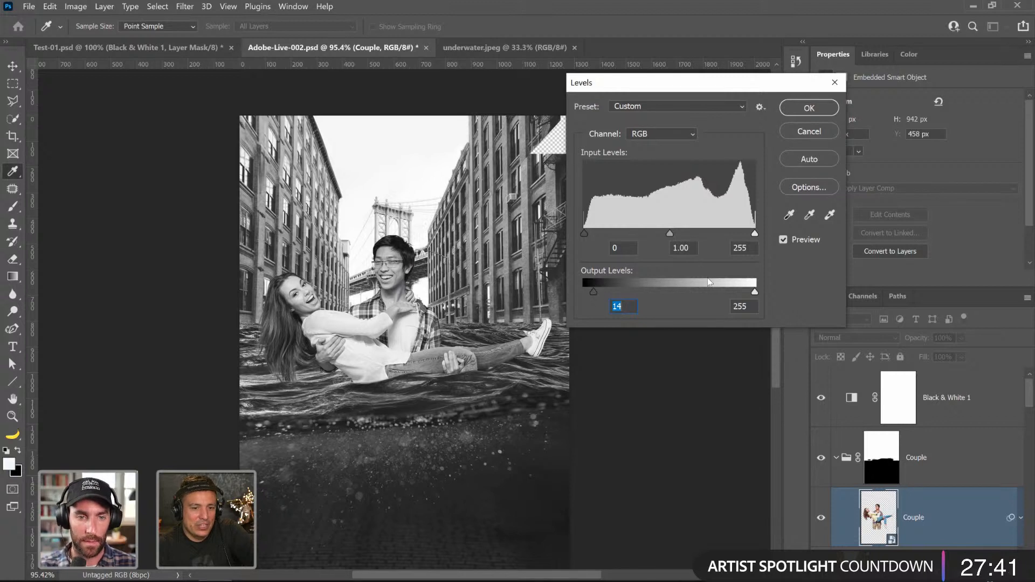
left_click_drag(754, 295, 737, 296)
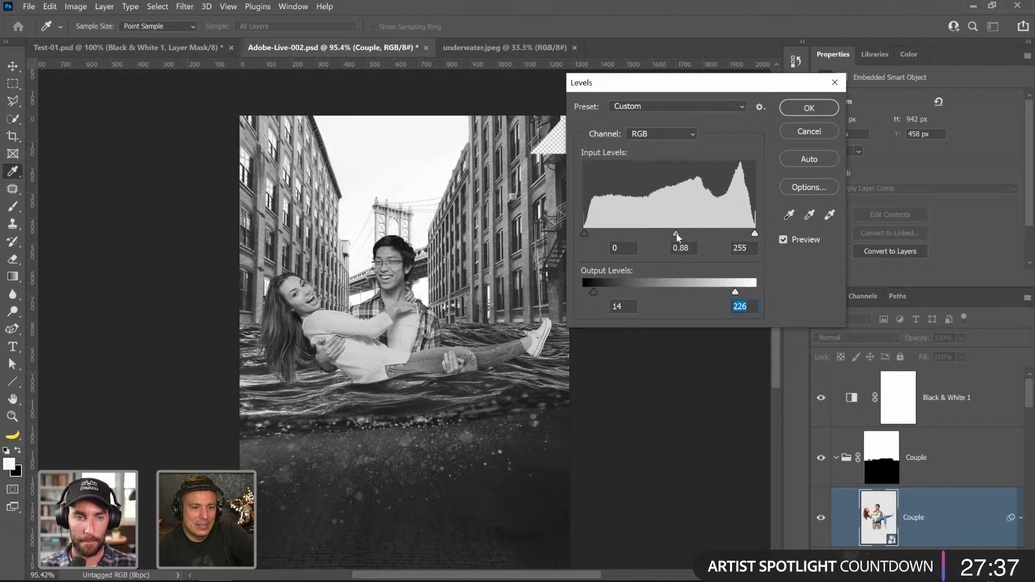
left_click_drag(677, 233, 675, 233)
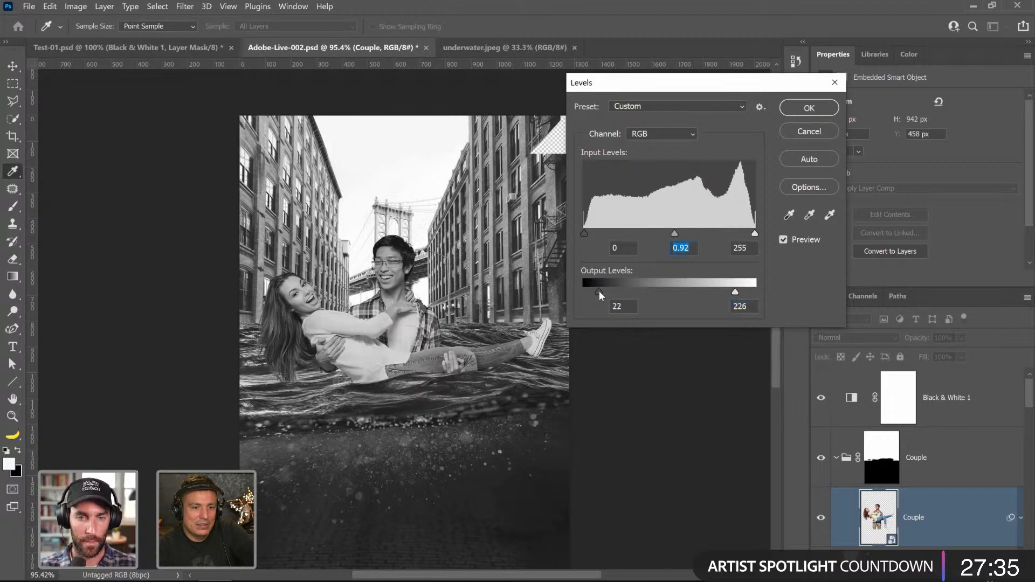
left_click_drag(592, 288, 590, 289)
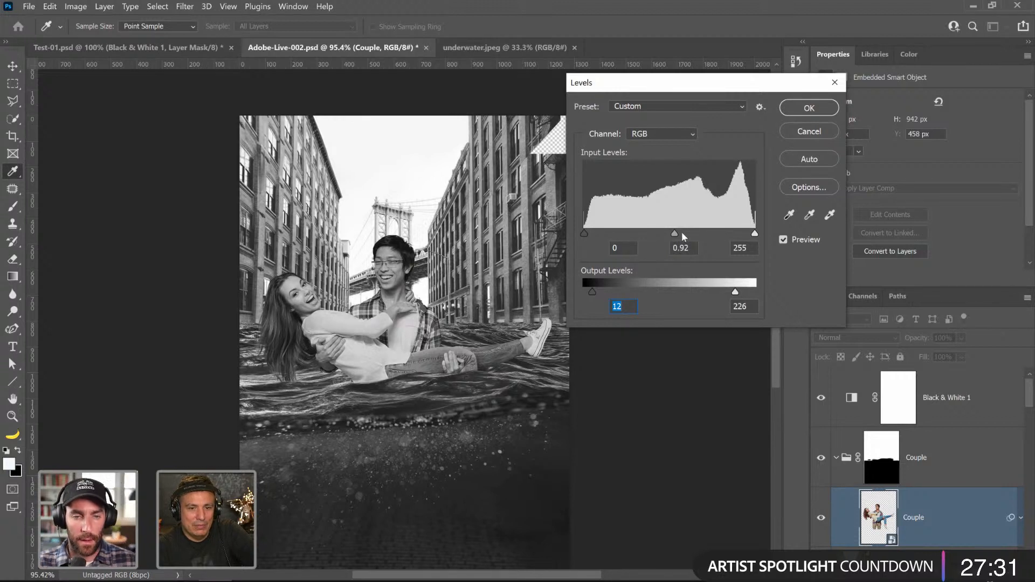
left_click_drag(670, 238, 684, 246)
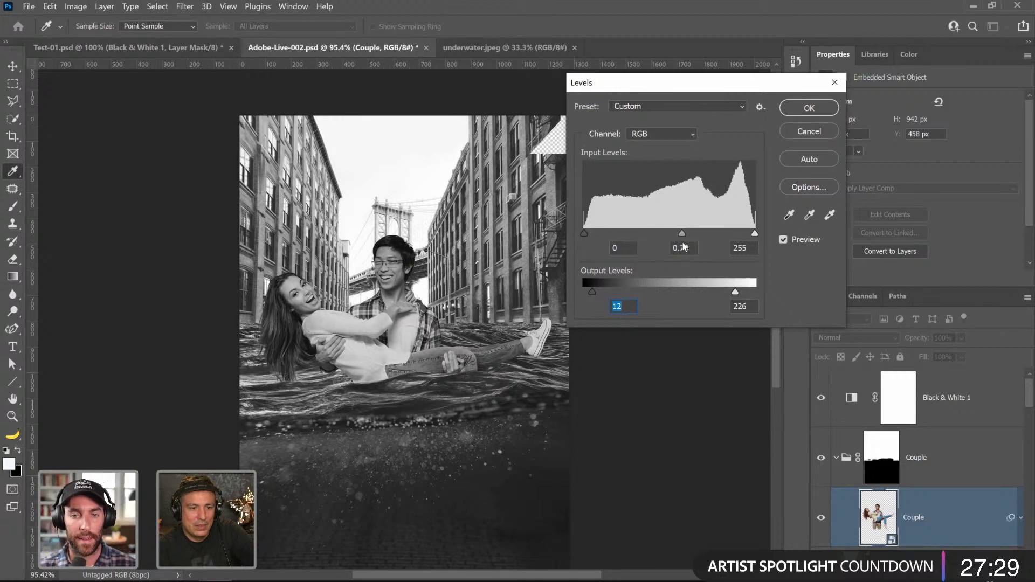
mouse_move(599, 290)
left_mouse_down()
mouse_move(612, 292)
mouse_move(592, 293)
left_mouse_up()
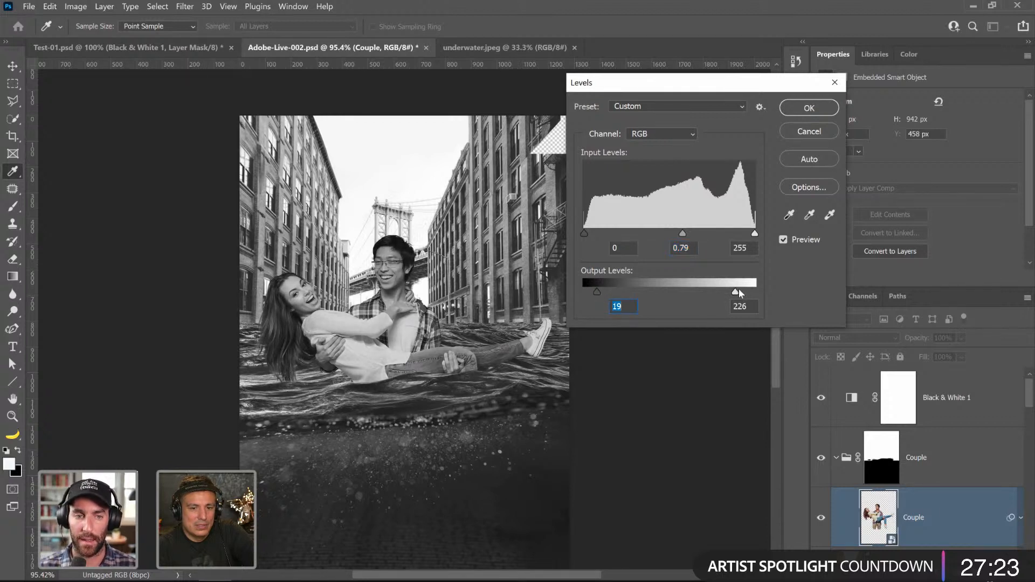
left_click_drag(736, 292, 728, 294)
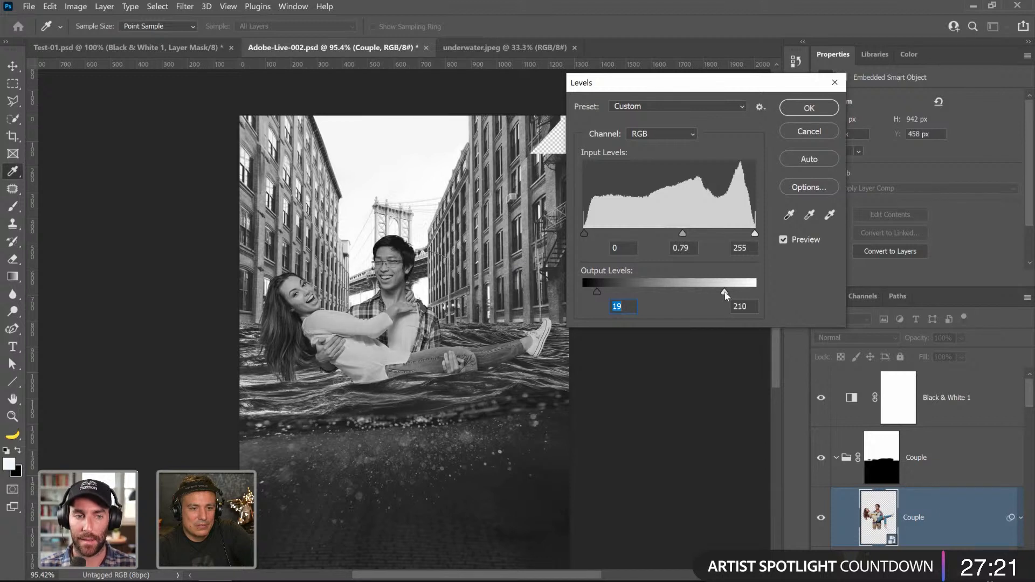
left_click(724, 291)
- Compare the couple before and after Levels, then apply the adjustment
left_click(781, 242)
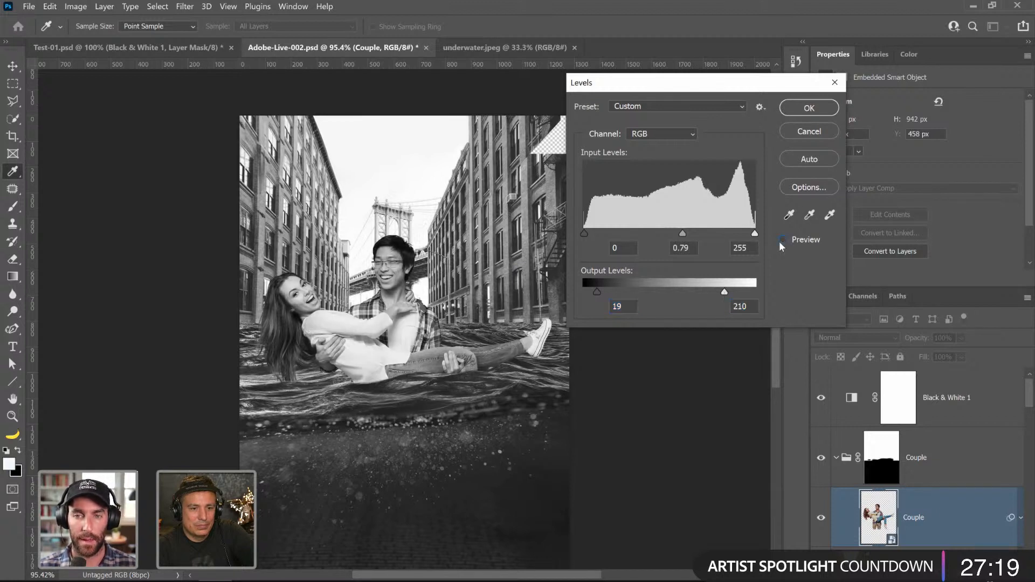
left_click(780, 243)
left_click(781, 242)
left_click(781, 242)
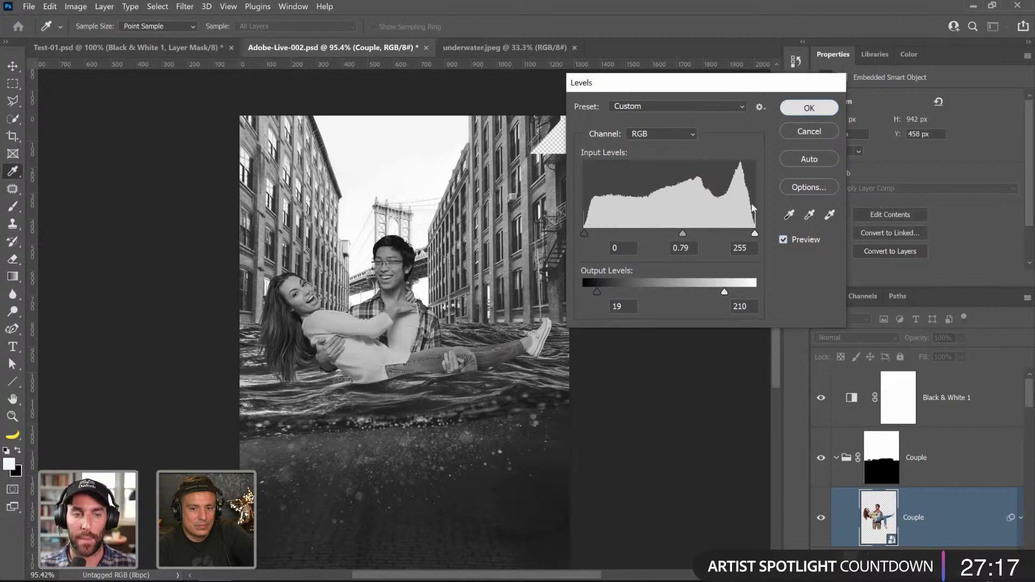
left_click(809, 107)
- Try Luminosity blending on the couple layer, revert to Normal, and hide Black & White 1
key("z")
left_click(856, 337)
left_click(833, 568)
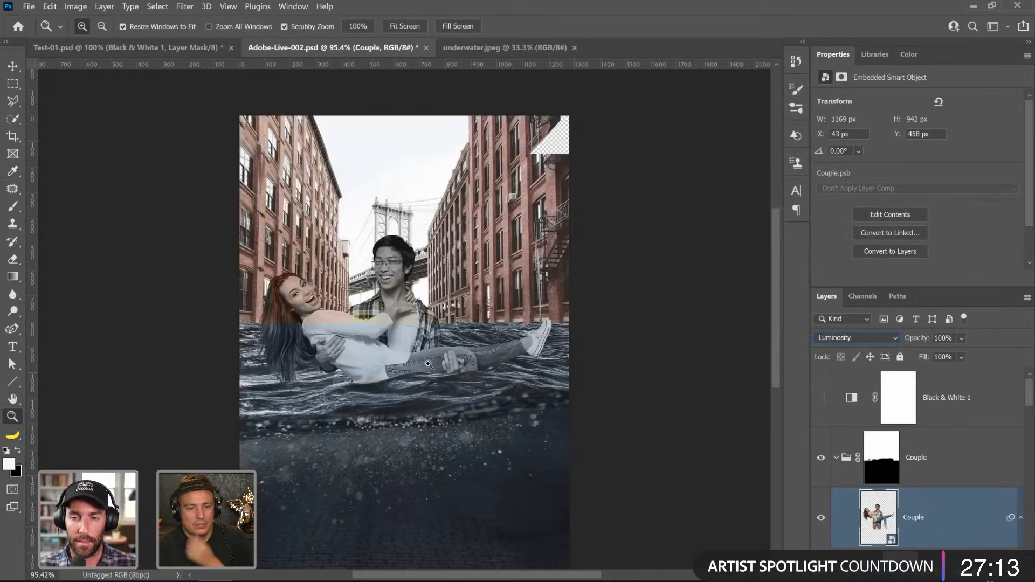
left_click(823, 400)
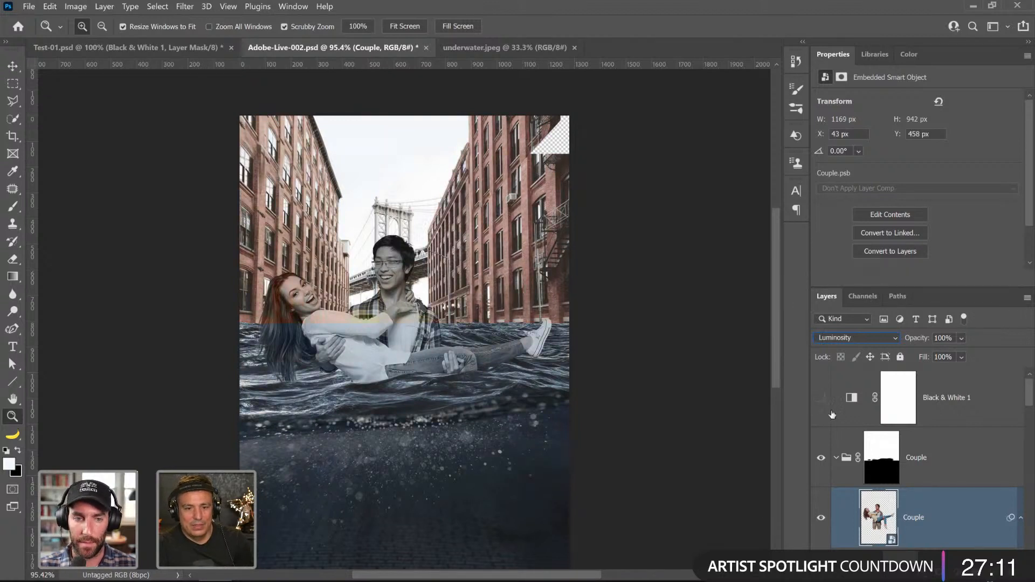
left_click(833, 339)
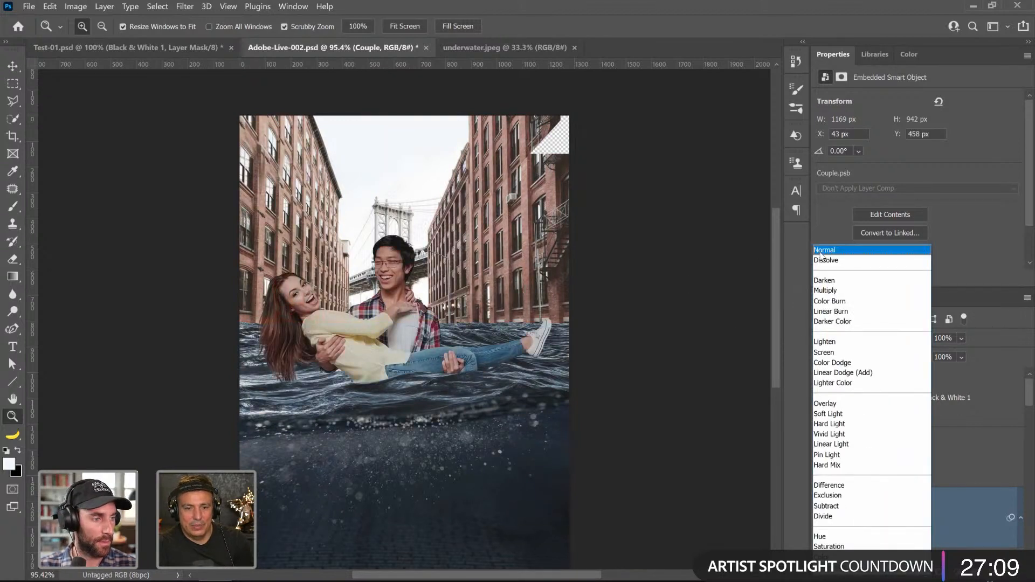
left_click(821, 250)
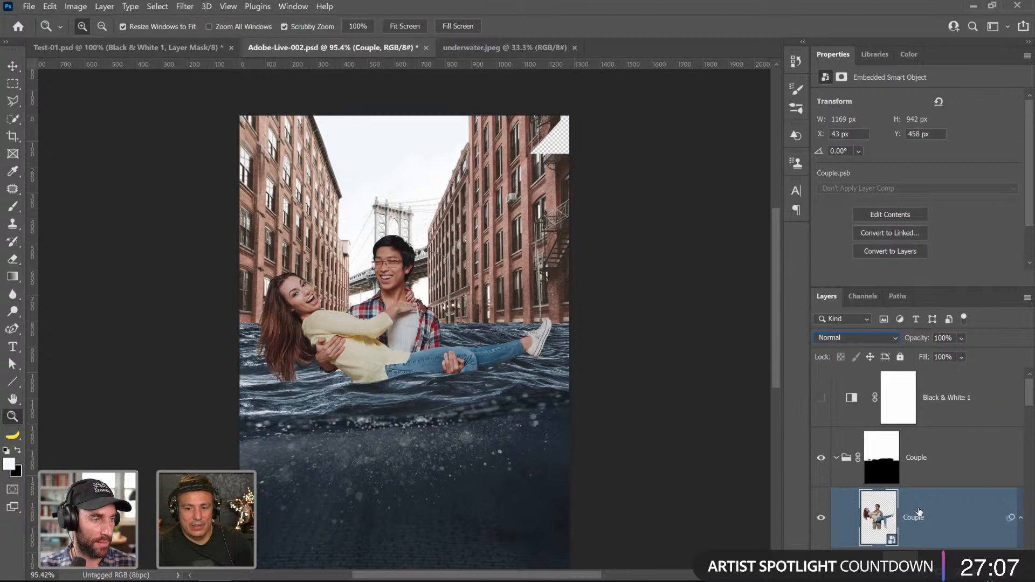
scroll(895, 501, "down", 2)
- Toggle the Levels smart filter to compare, then zoom to 200% around the couple
left_click(875, 458)
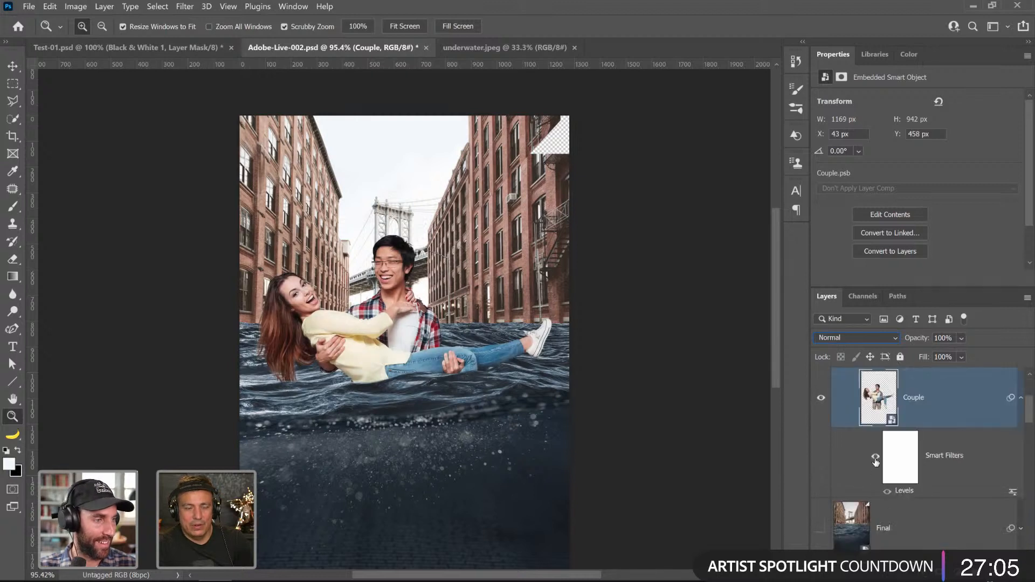
left_click(876, 459)
left_click(876, 459)
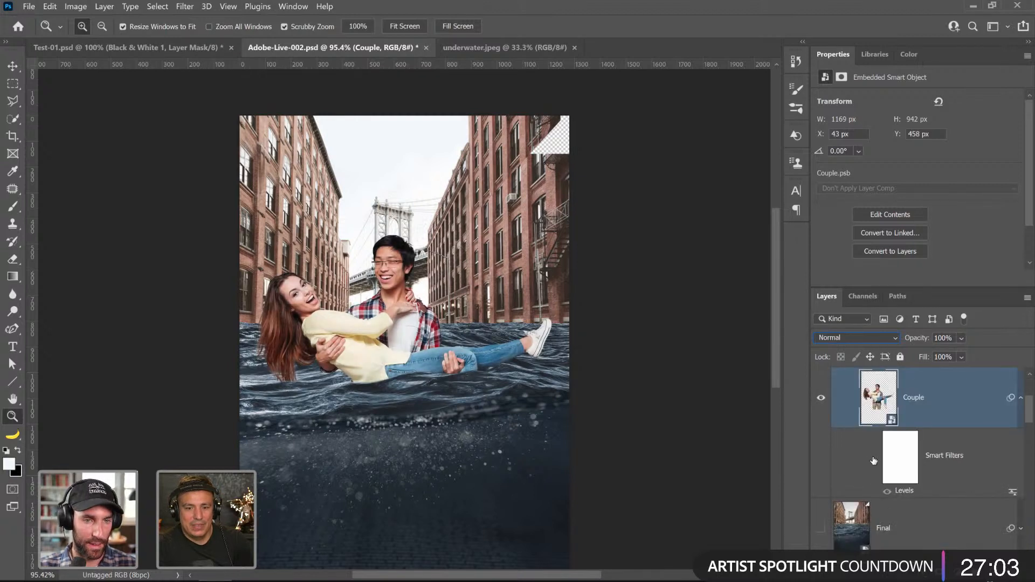
left_click(875, 459)
left_click(384, 343)
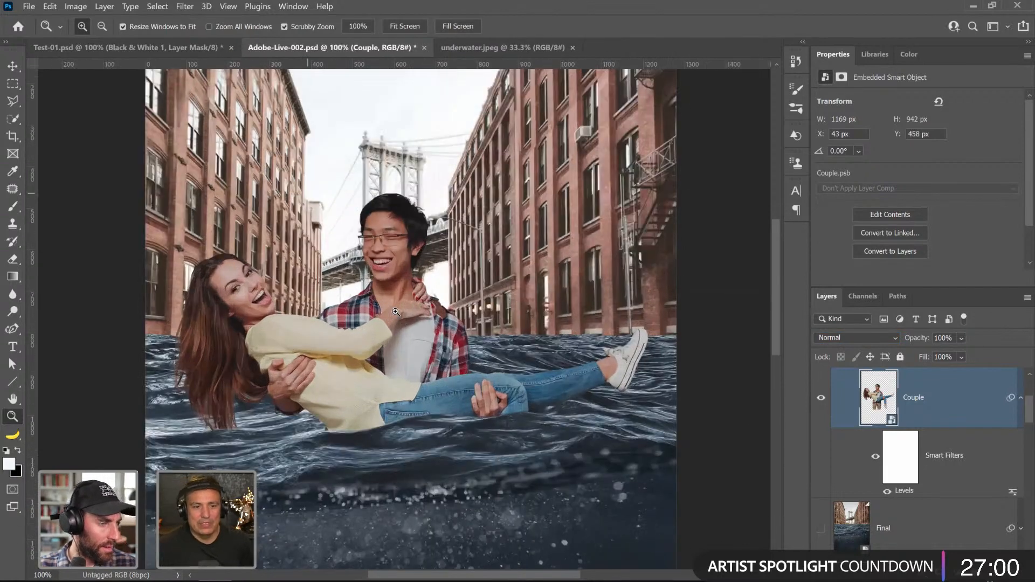
left_click(395, 312)
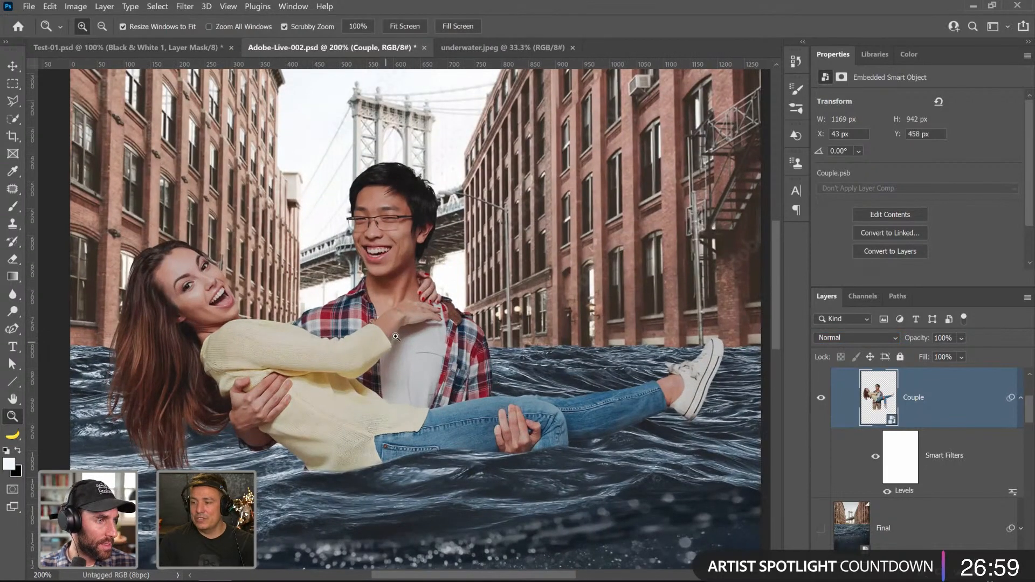
- Save the composite and switch to the Adobe Stock browser window
key("ctrl+s")
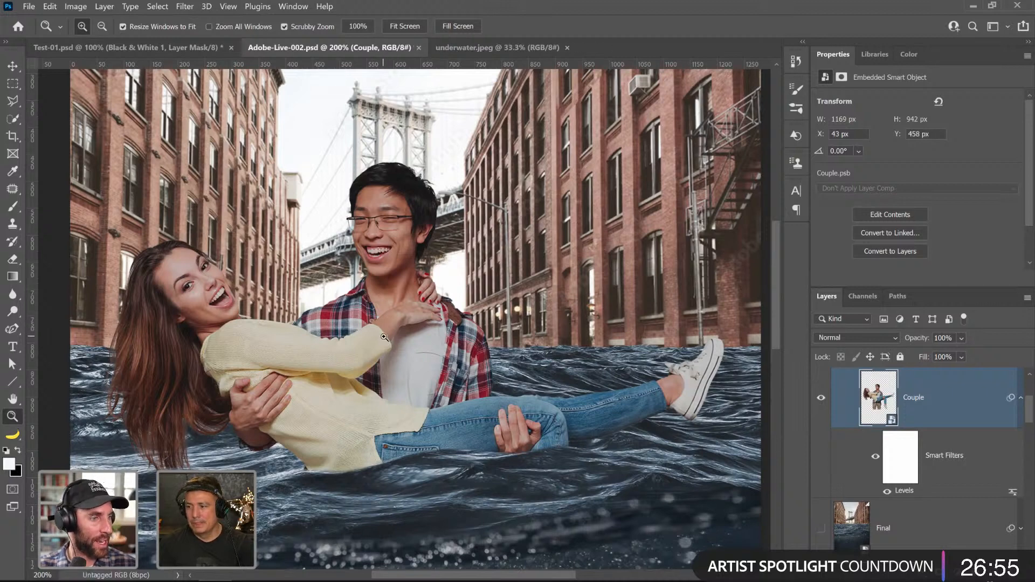
scroll(210, 372, "down", 1)
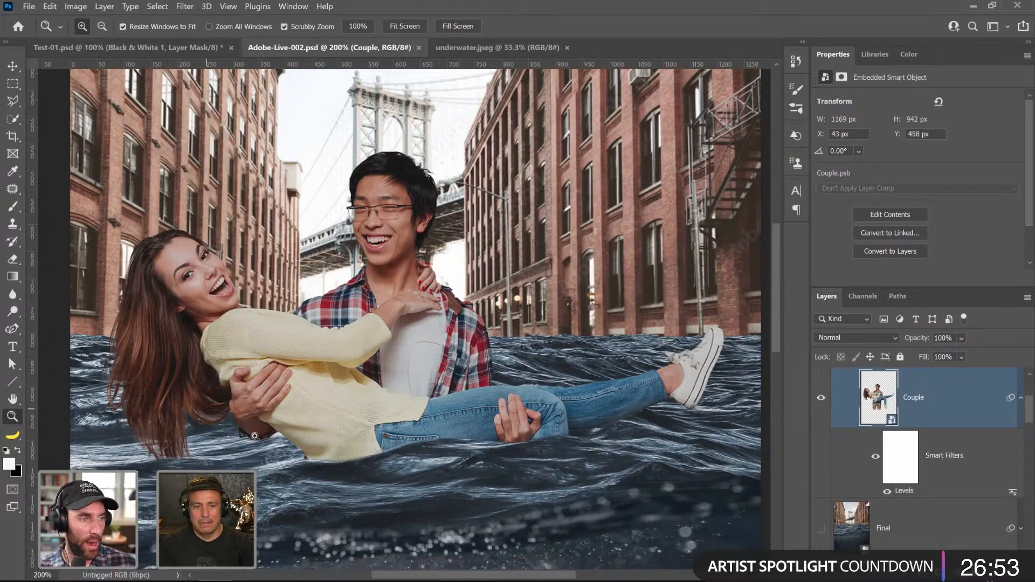
scroll(254, 436, "down", 1)
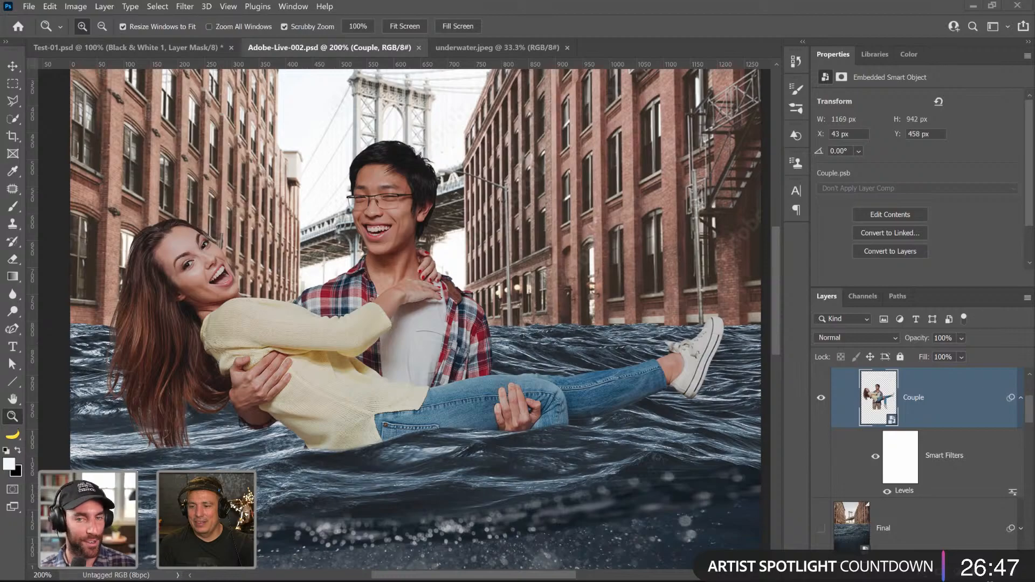
key("alt+Tab")
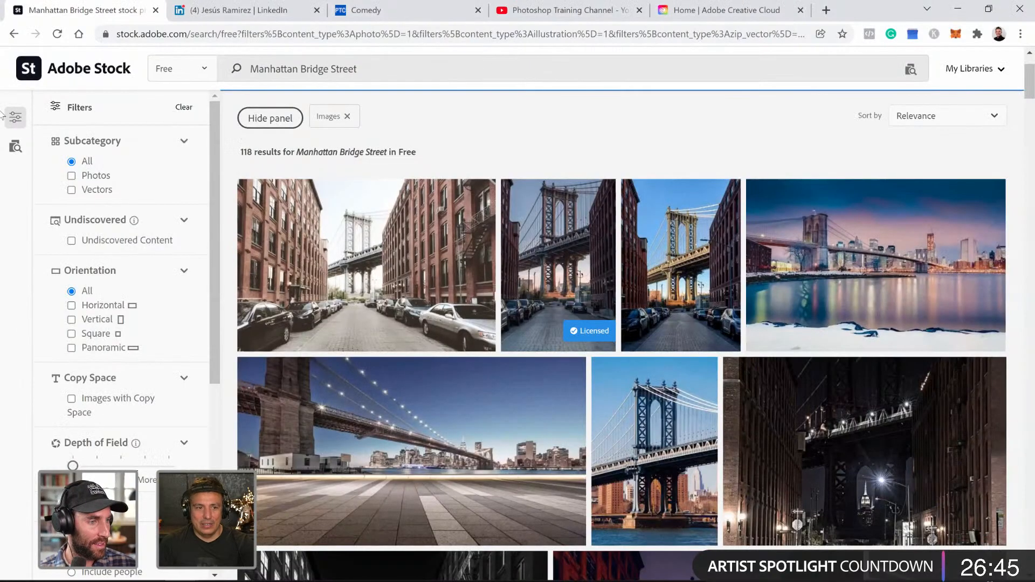
- Search Adobe Stock for 'crab', then refine it to 'crab isolated'
triple_click(302, 68)
type("crab")
key("Return")
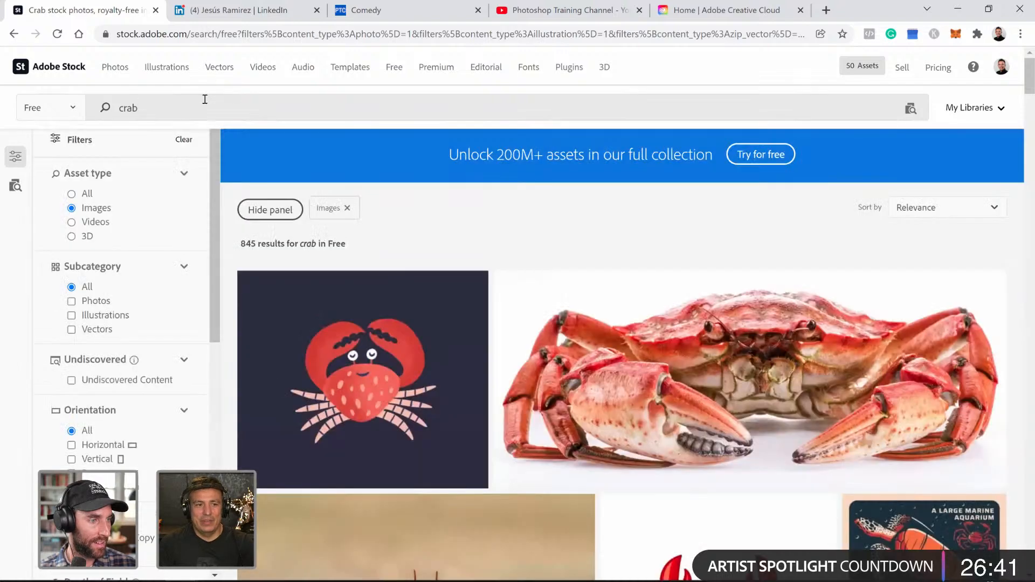
left_click(232, 99)
type("i")
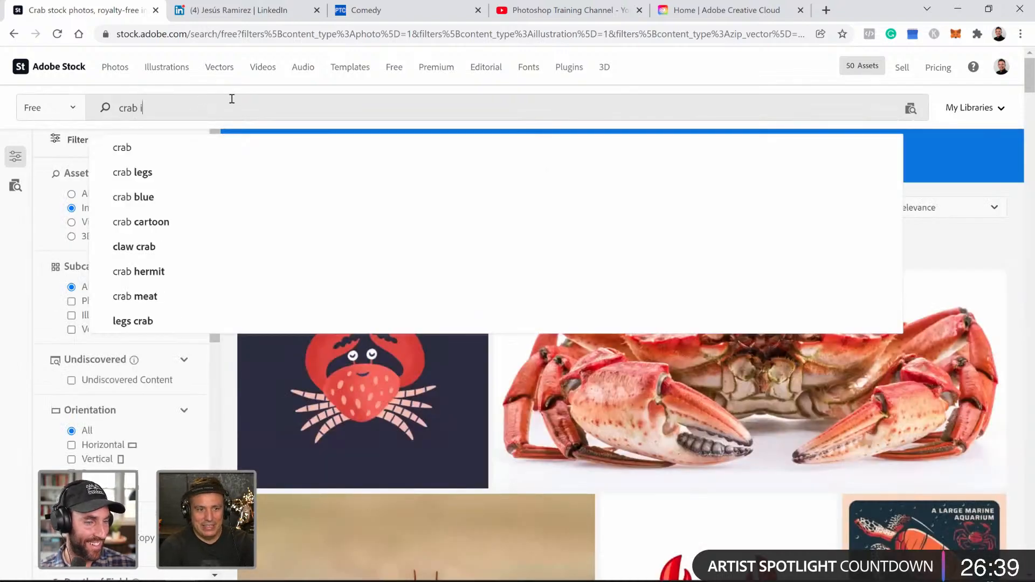
type("sol")
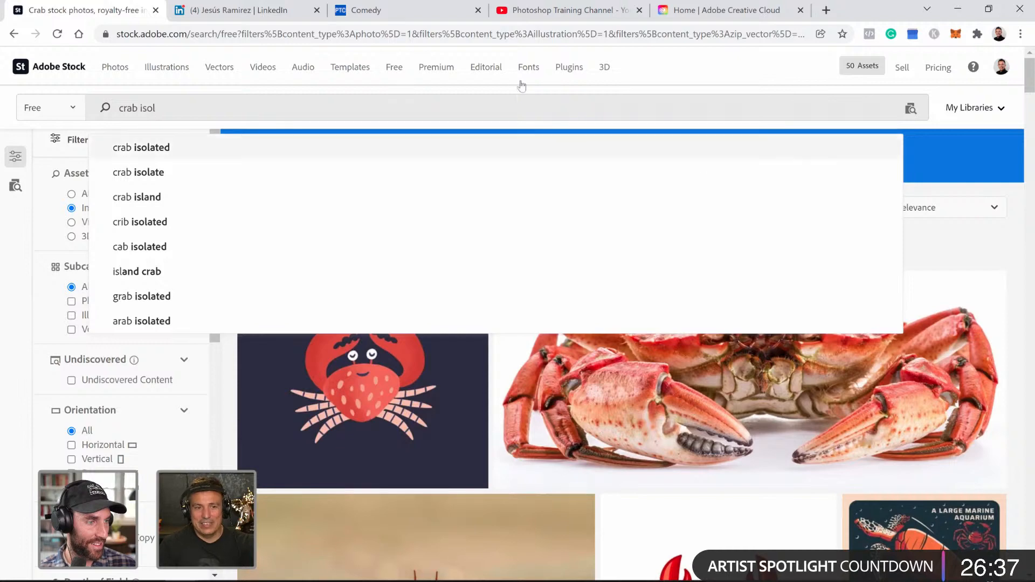
left_click(186, 148)
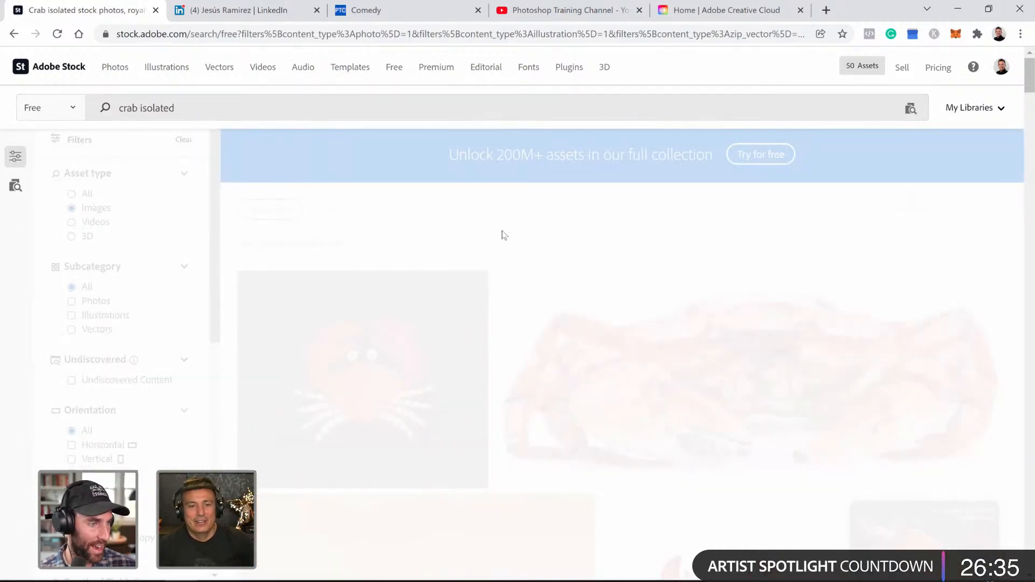
- License the steamed crab on white, dismiss the download save dialog, and return to Photoshop
scroll(763, 170, "down", 8)
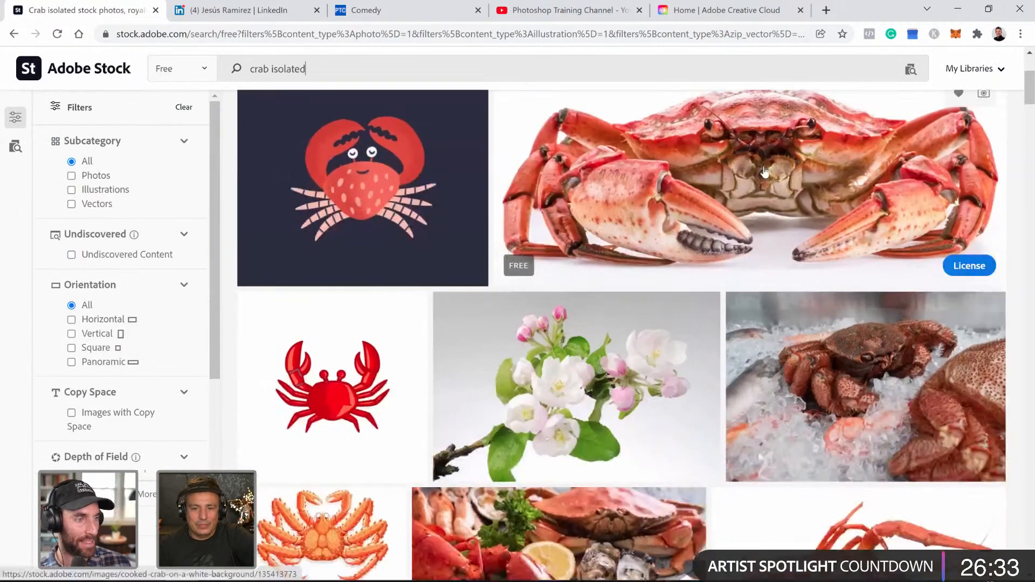
scroll(764, 172, "down", 7)
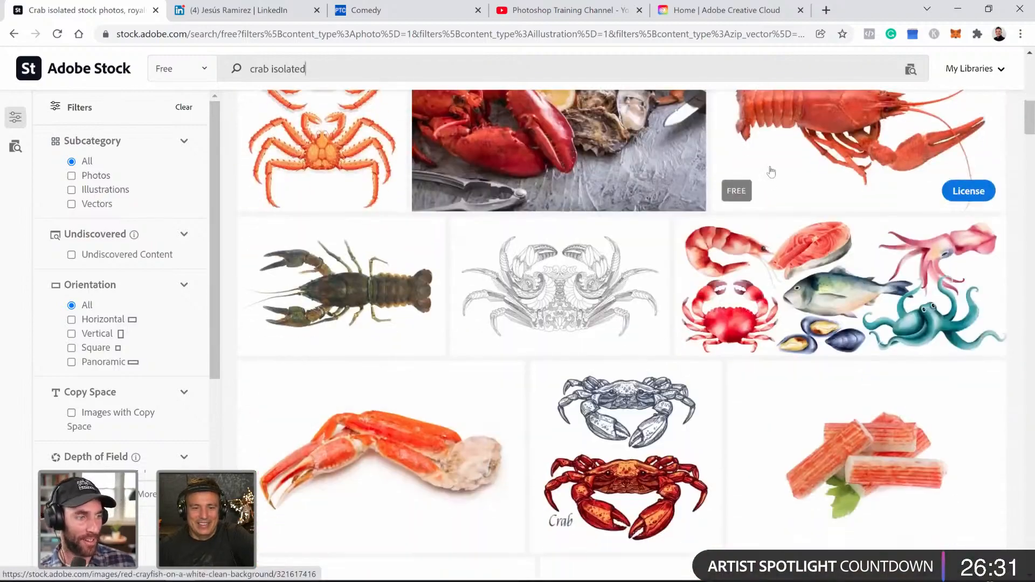
scroll(773, 170, "down", 10)
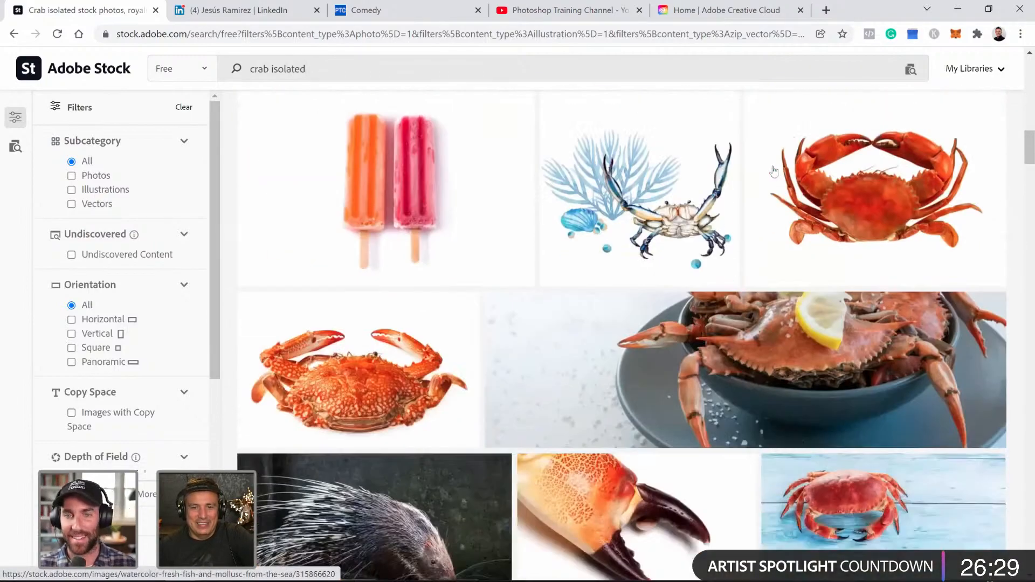
scroll(778, 175, "down", 8)
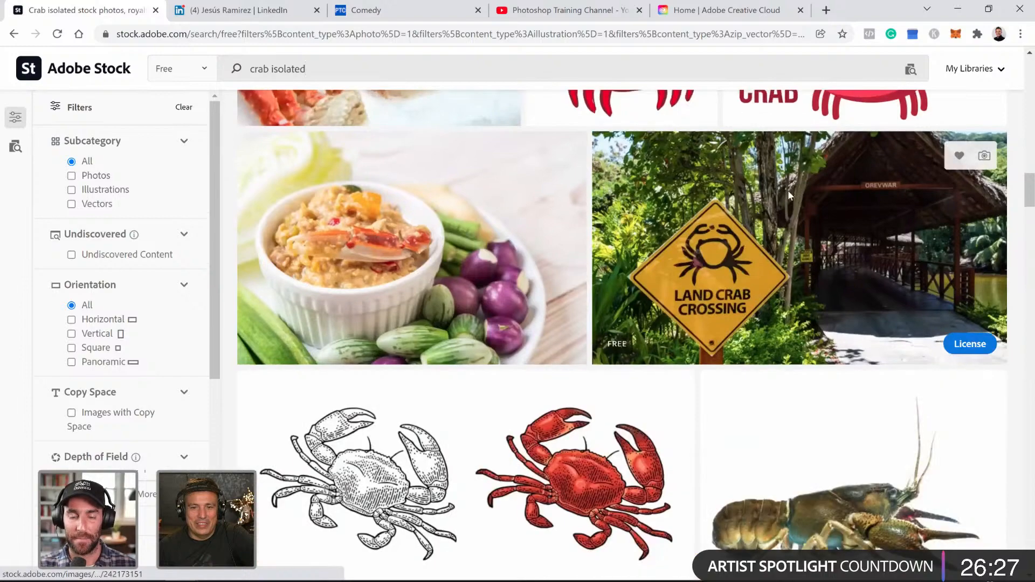
scroll(788, 190, "up", 16)
scroll(855, 357, "up", 15)
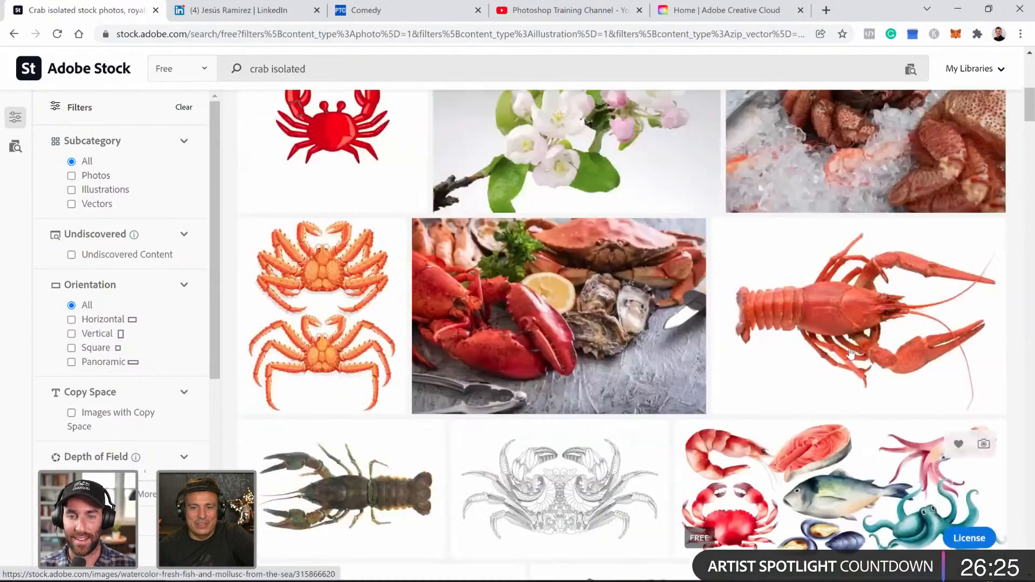
scroll(883, 275, "down", 4)
scroll(885, 259, "down", 6)
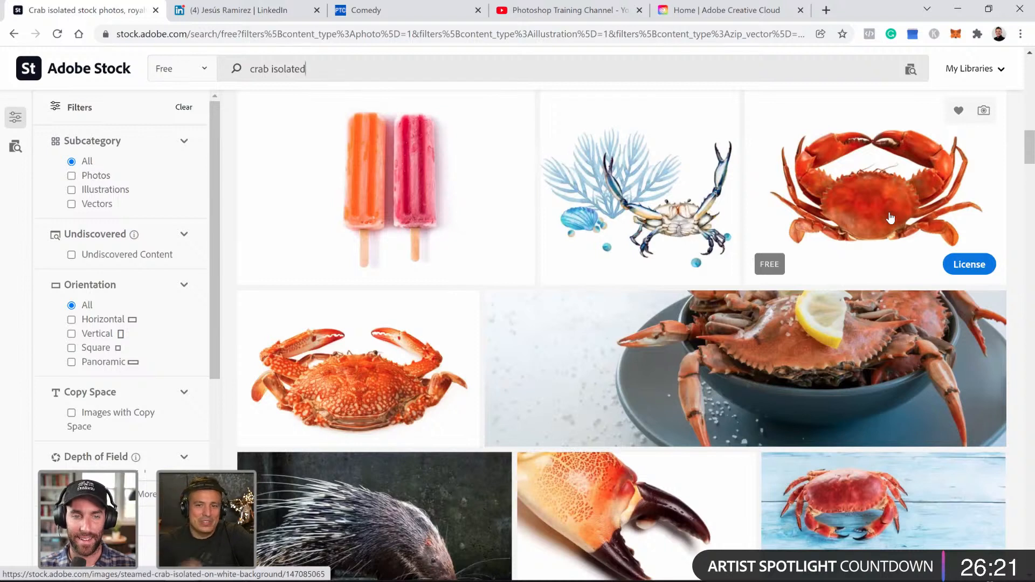
left_click(958, 265)
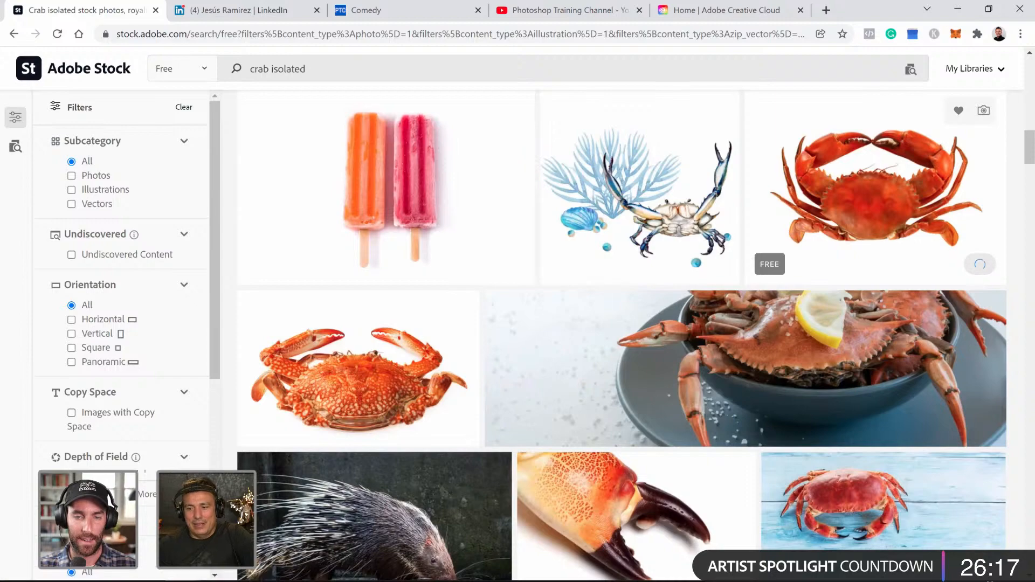
key("alt+Tab")
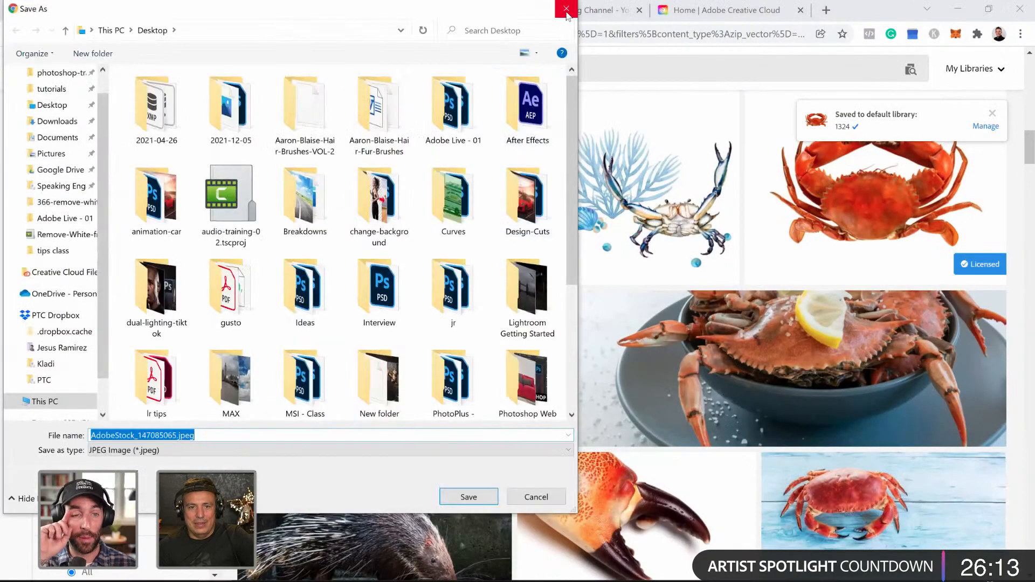
left_click(566, 9)
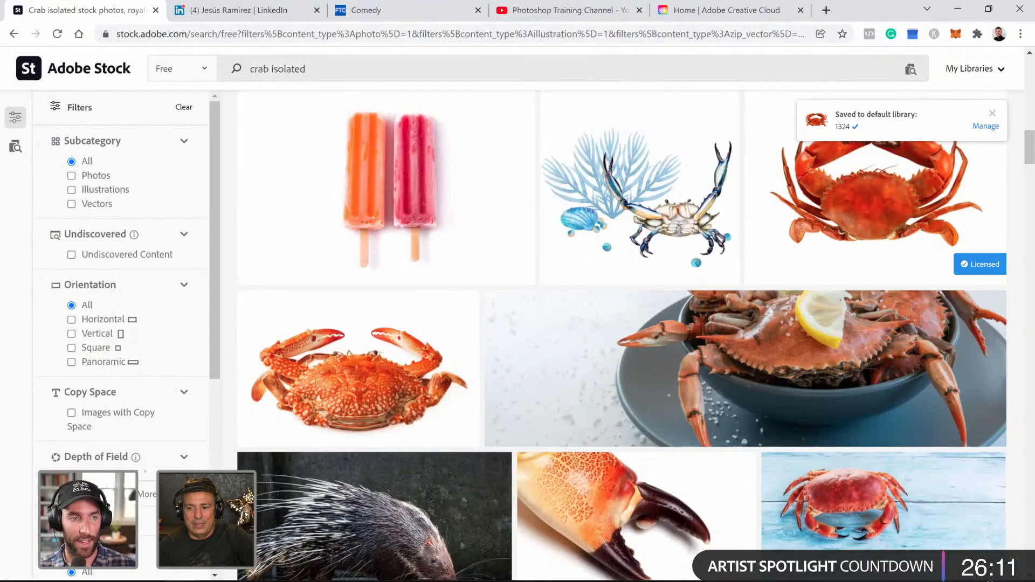
key("alt+Tab")
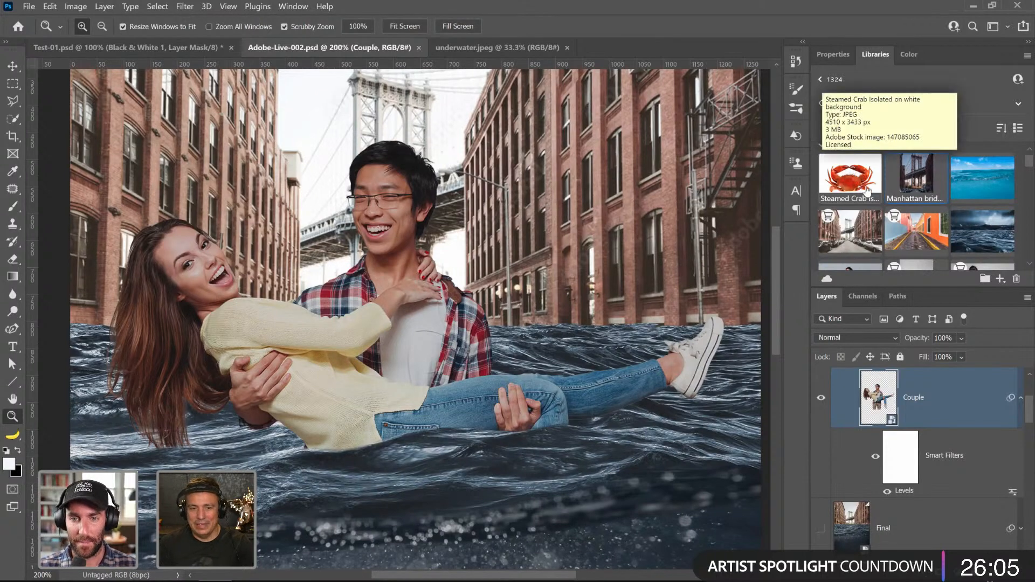
- Cancel placing the library crab into the composite and open it as its own document instead
left_click_drag(867, 190, 858, 382)
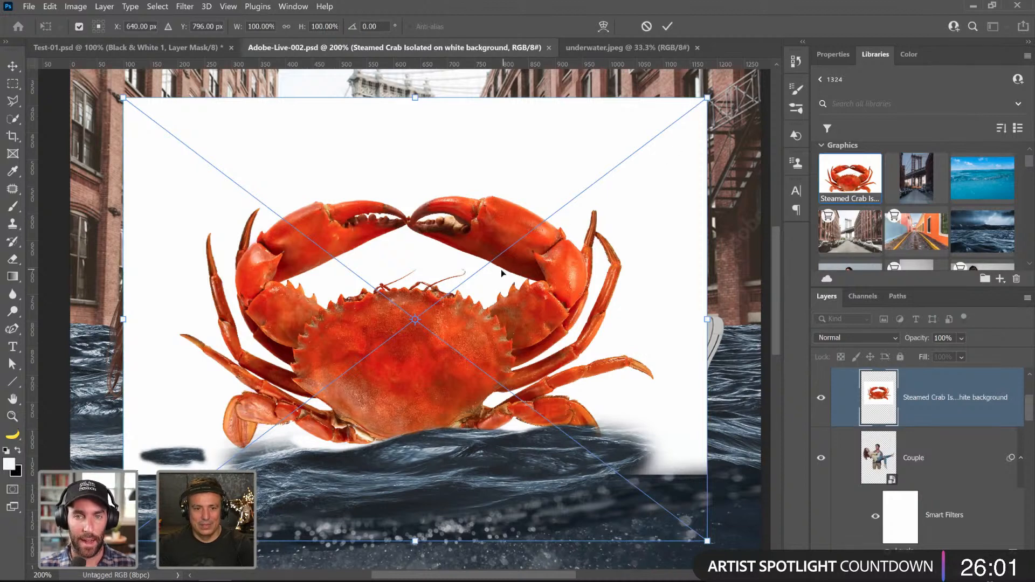
key("Escape")
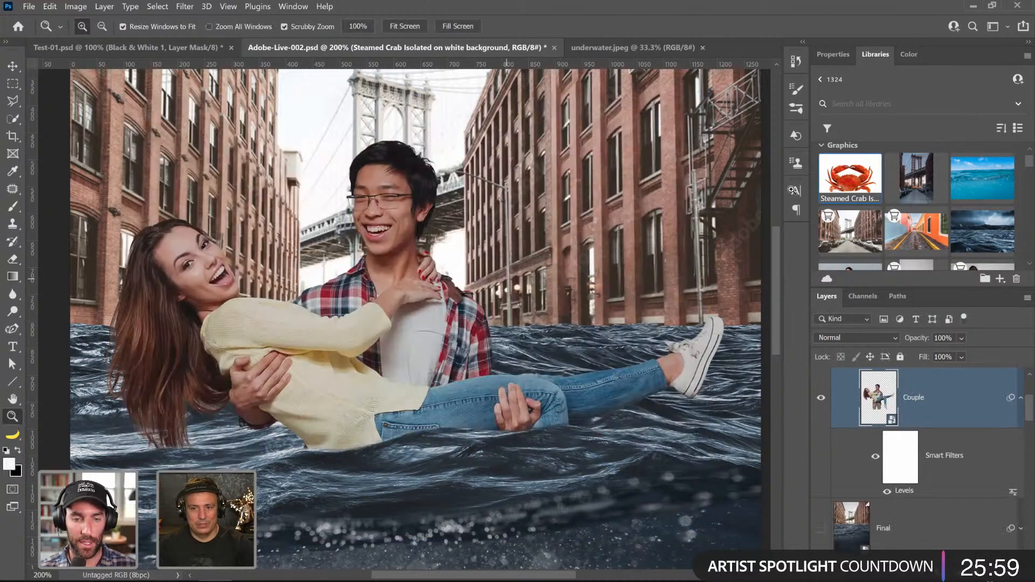
double_click(844, 189)
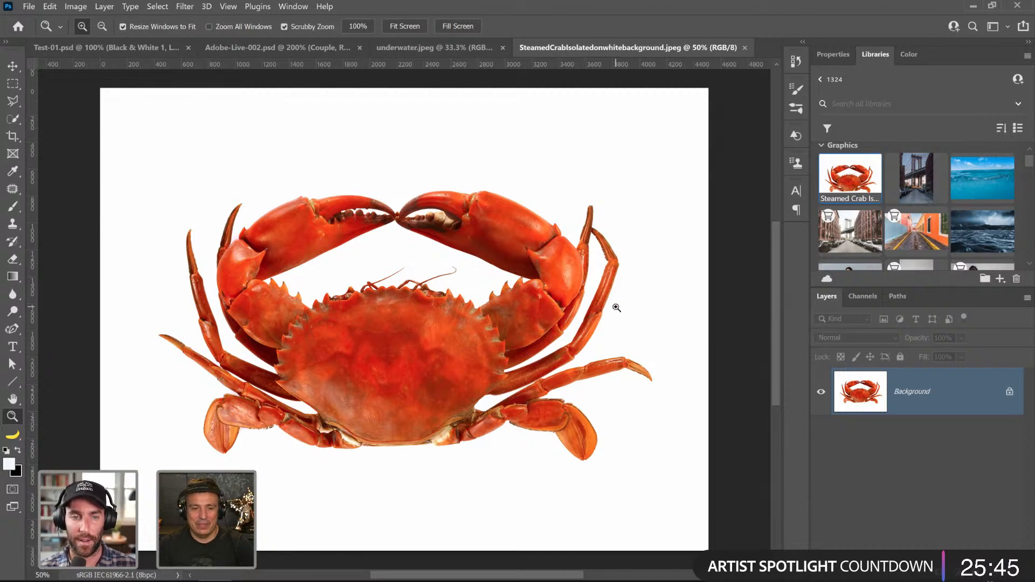
- Compare the Red, Green and Blue channels, duplicate Blue, and select the Blue copy channel
left_click(858, 298)
left_click(844, 383)
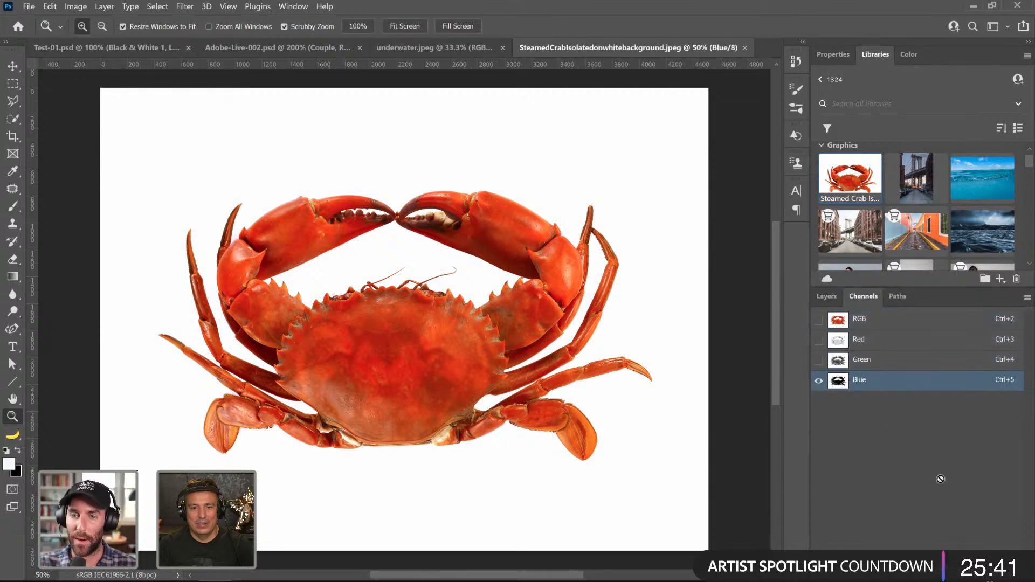
left_click_drag(859, 380, 998, 575)
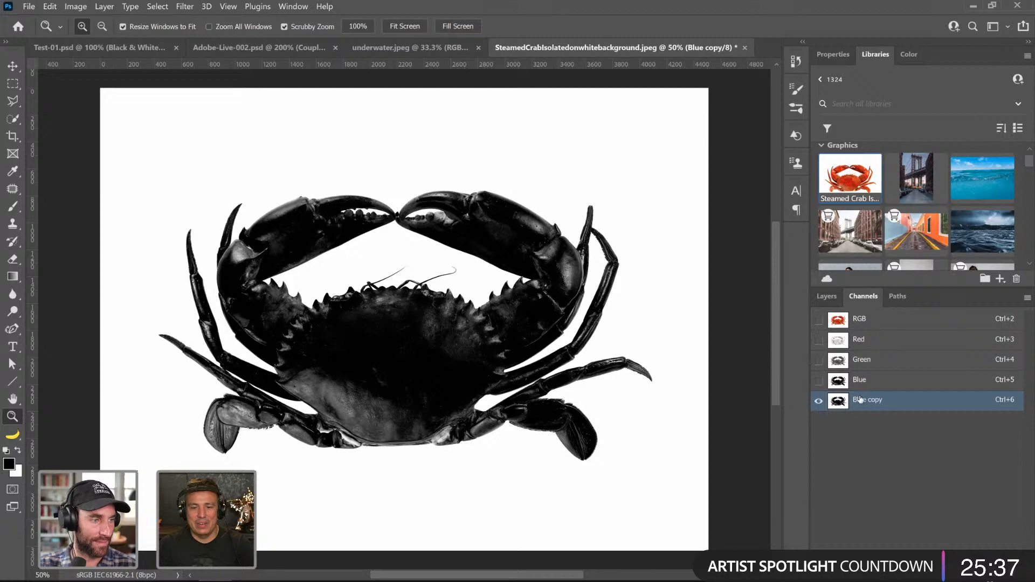
left_click(861, 341)
left_click(862, 360)
left_click(865, 380)
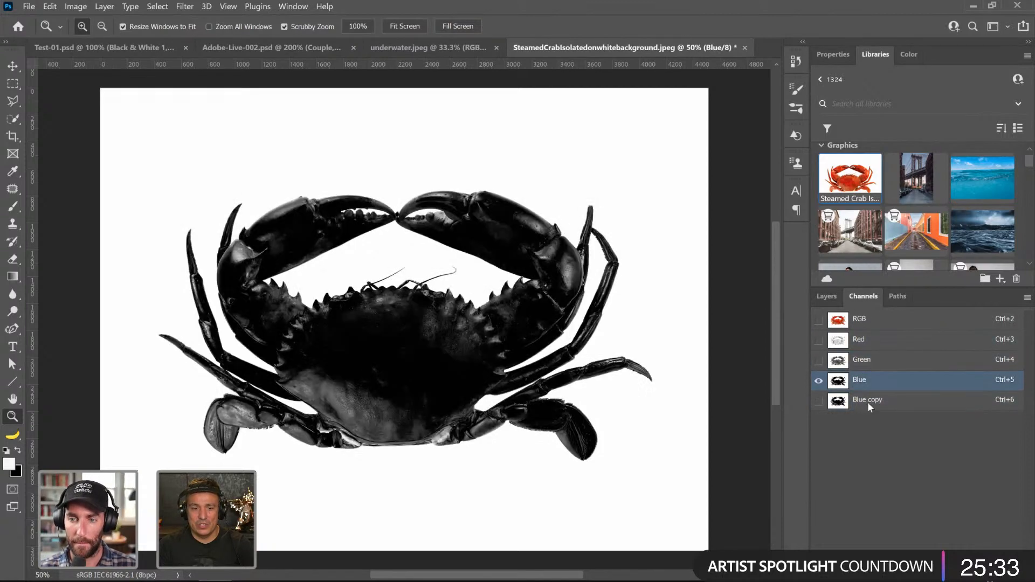
left_click(868, 402)
left_click(75, 7)
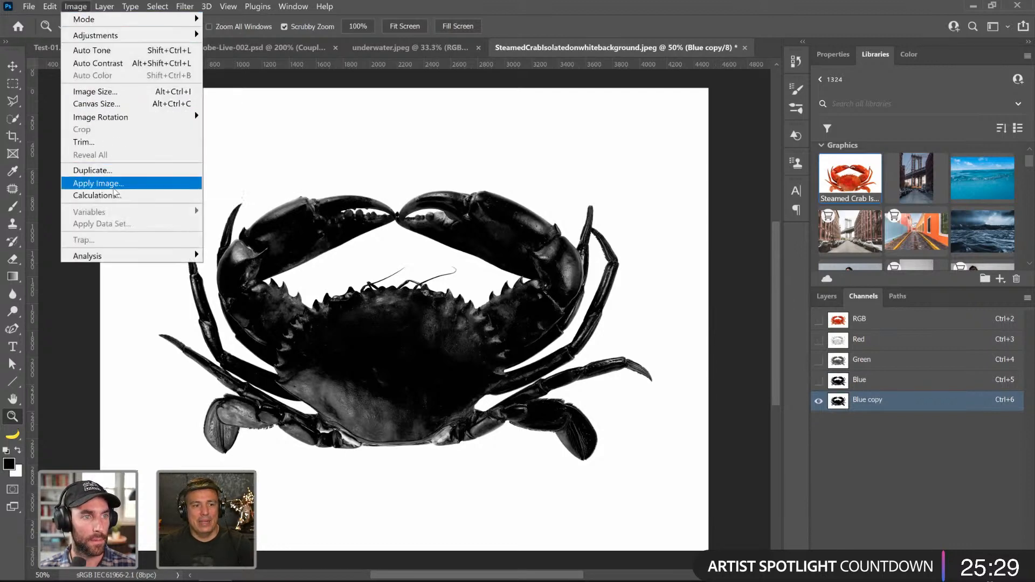
- Apply Image with Multiply blending twice on the Blue copy channel to darken the crab
left_click(100, 183)
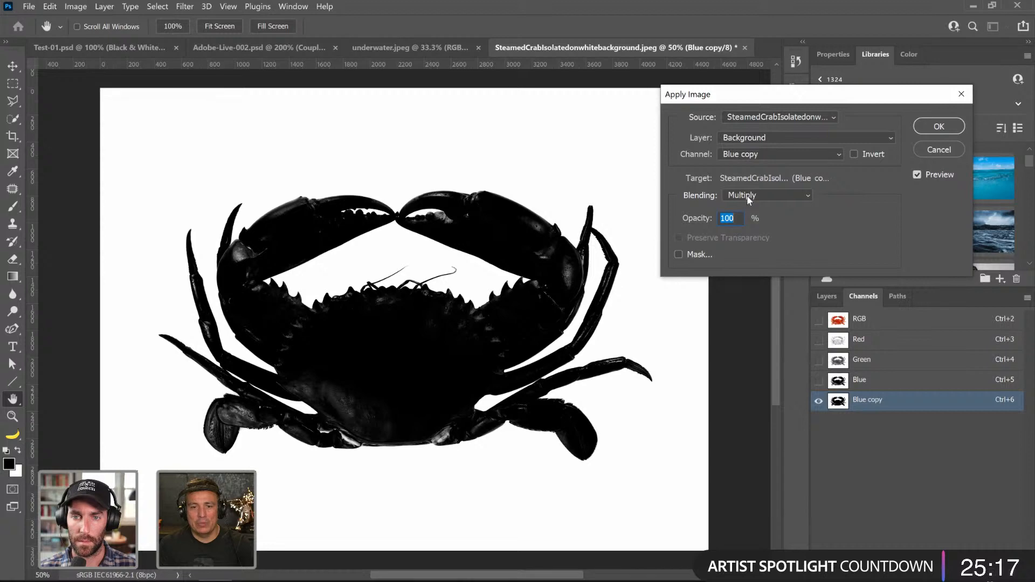
left_click(918, 177)
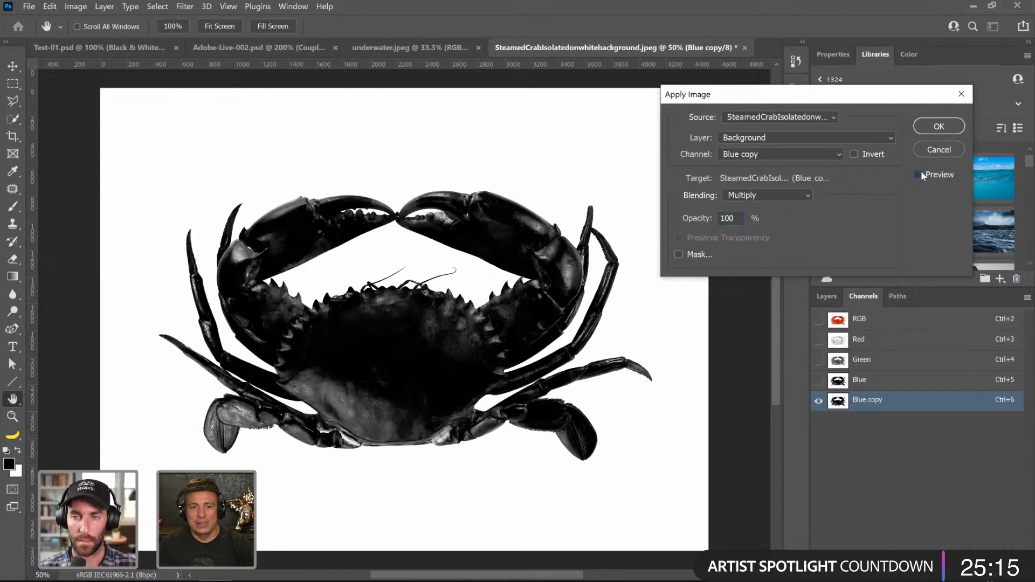
left_click(920, 173)
left_click(938, 128)
left_click(86, 8)
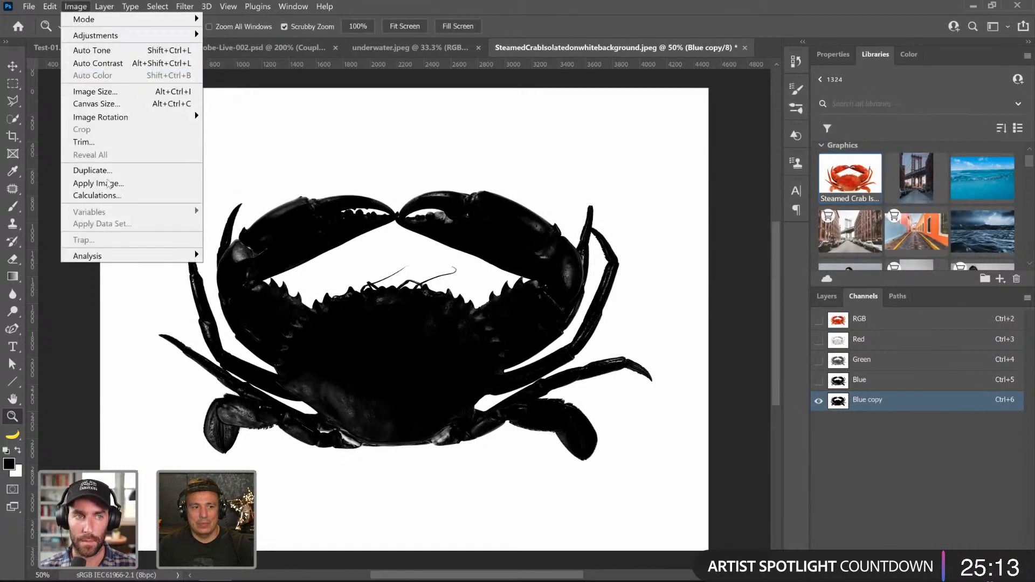
left_click(135, 187)
left_click(927, 128)
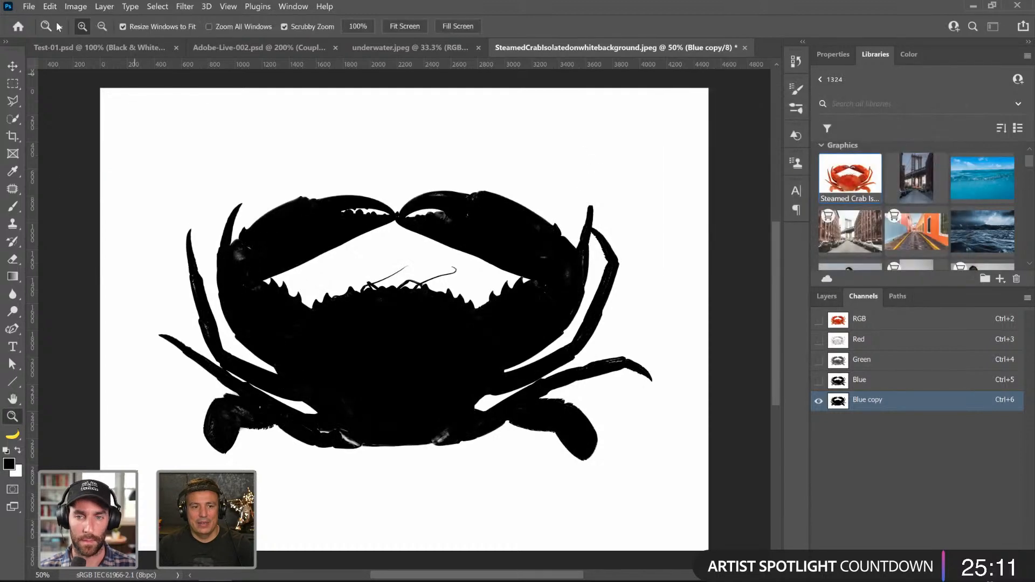
- Repeat the Multiply Apply Image three more times until the crab is a solid silhouette
left_click(75, 7)
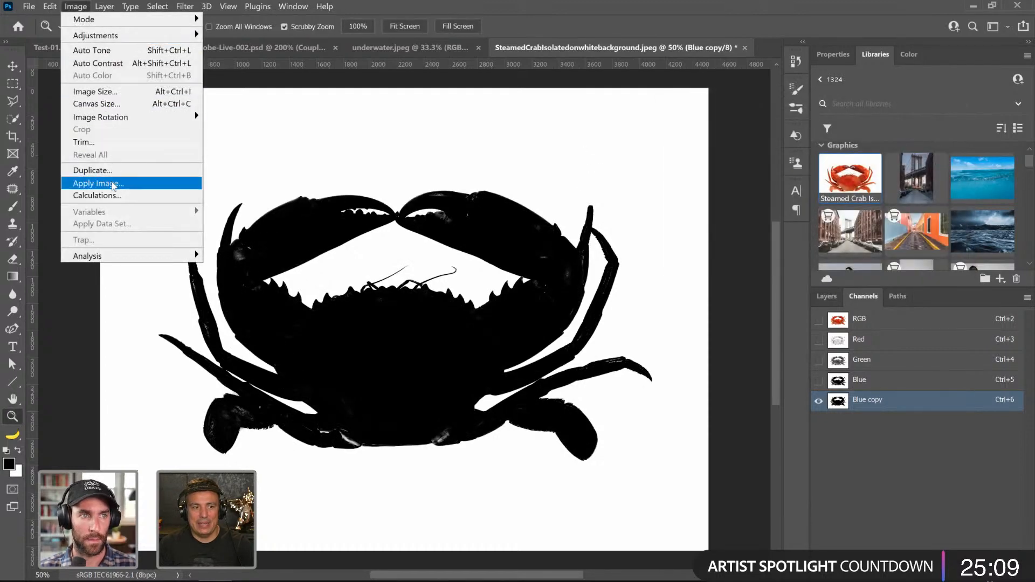
left_click(134, 183)
left_click(938, 126)
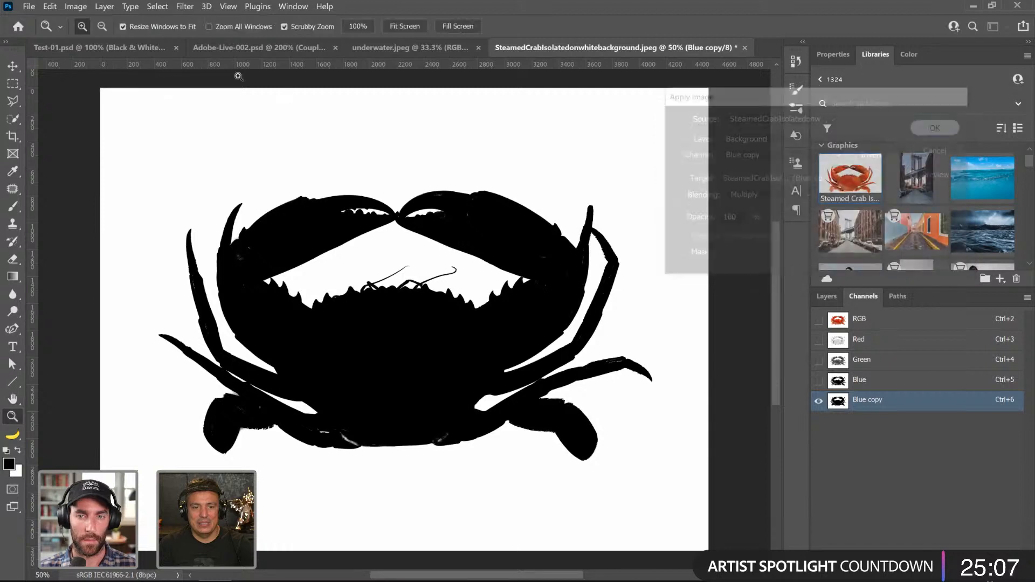
left_click(75, 7)
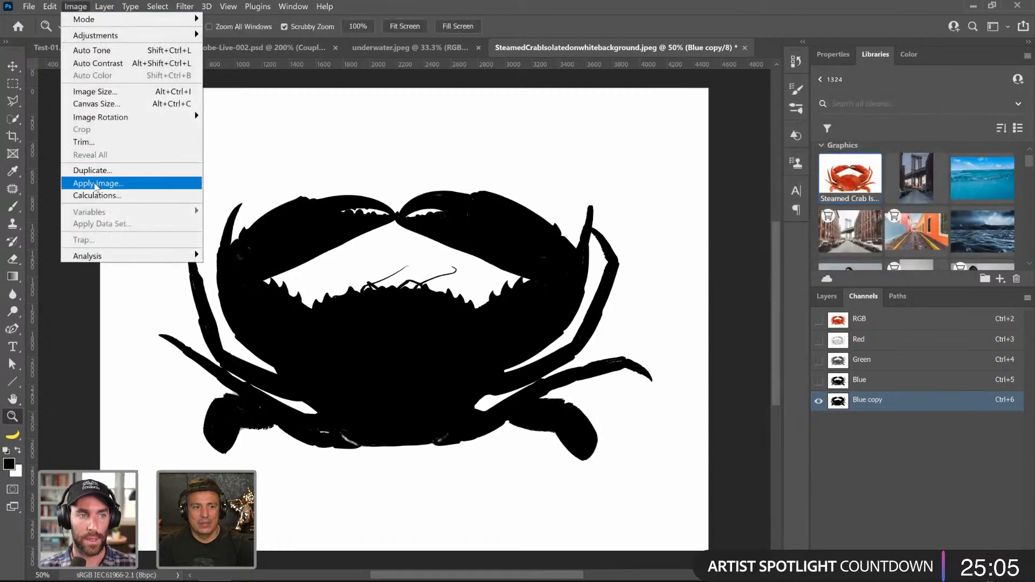
left_click(98, 184)
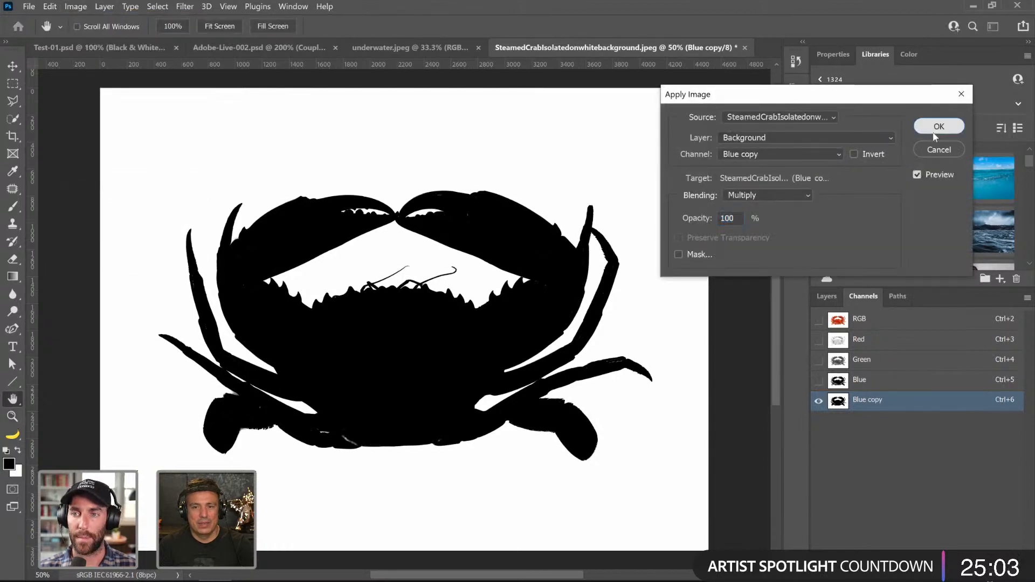
left_click(938, 126)
key("z")
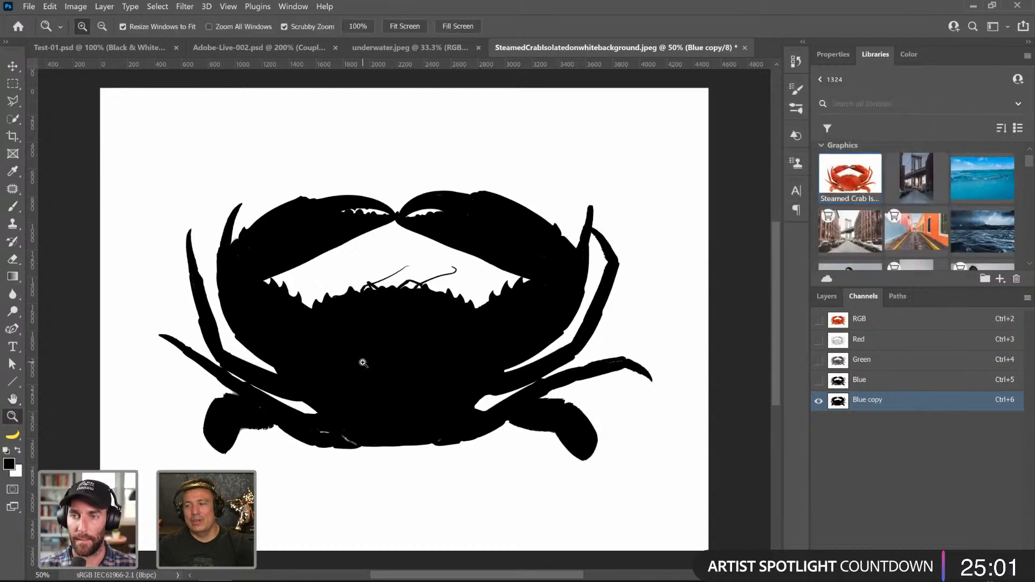
left_click(75, 6)
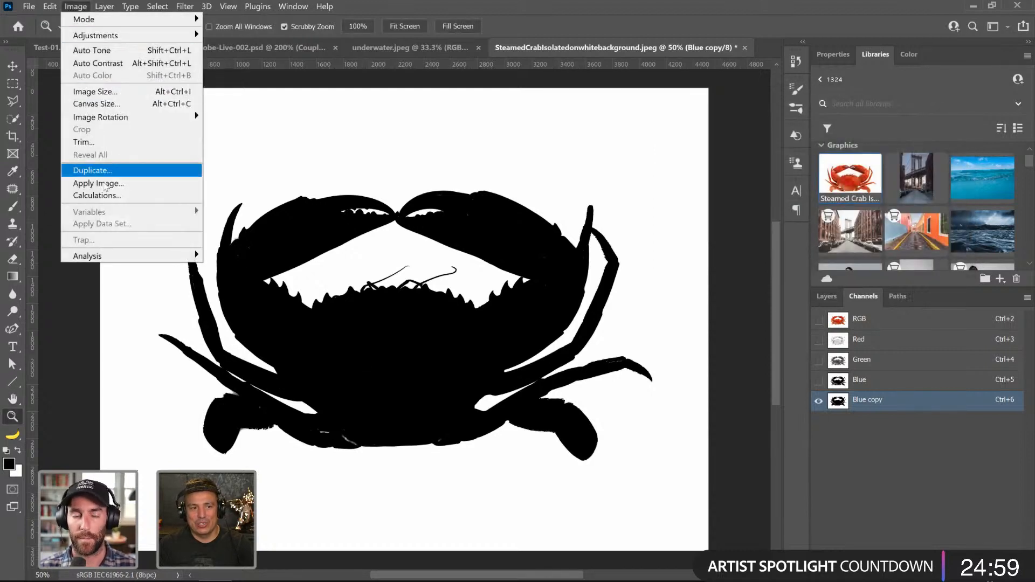
left_click(98, 183)
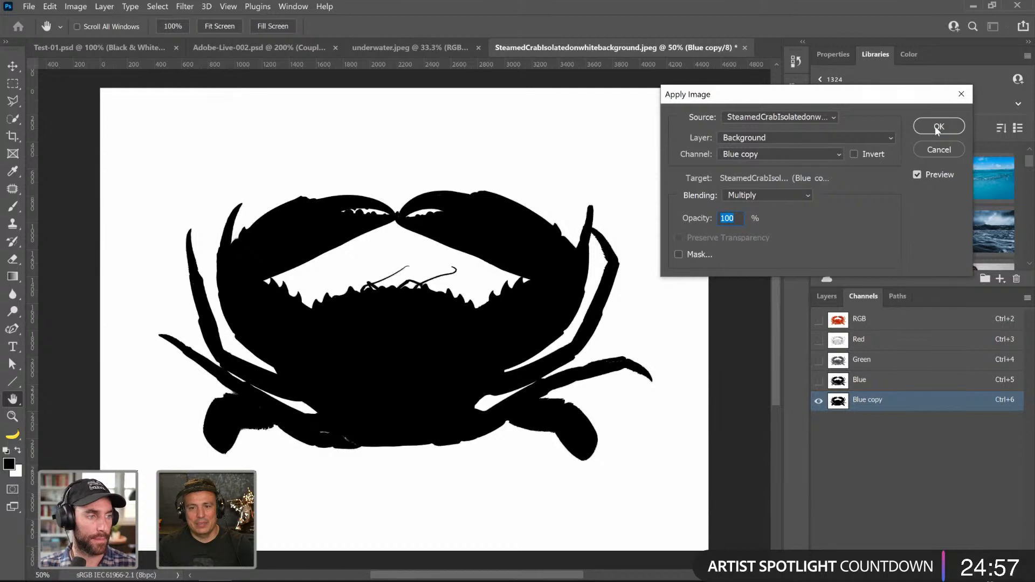
left_click(938, 127)
- Invert Blue copy to a white crab, load it as a selection, and mask Layer 0
key("ctrl+i")
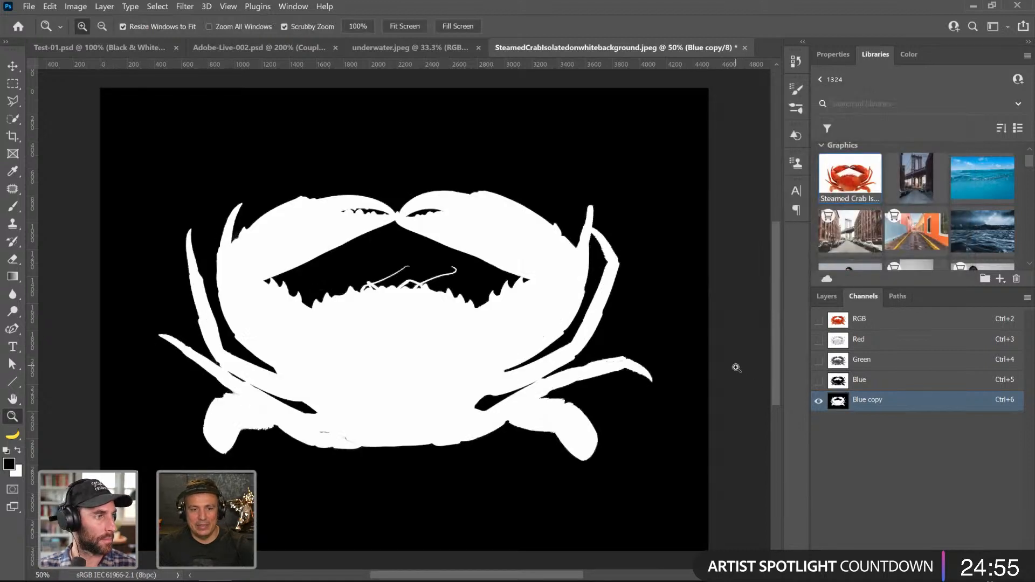
left_click(839, 402, "ctrl")
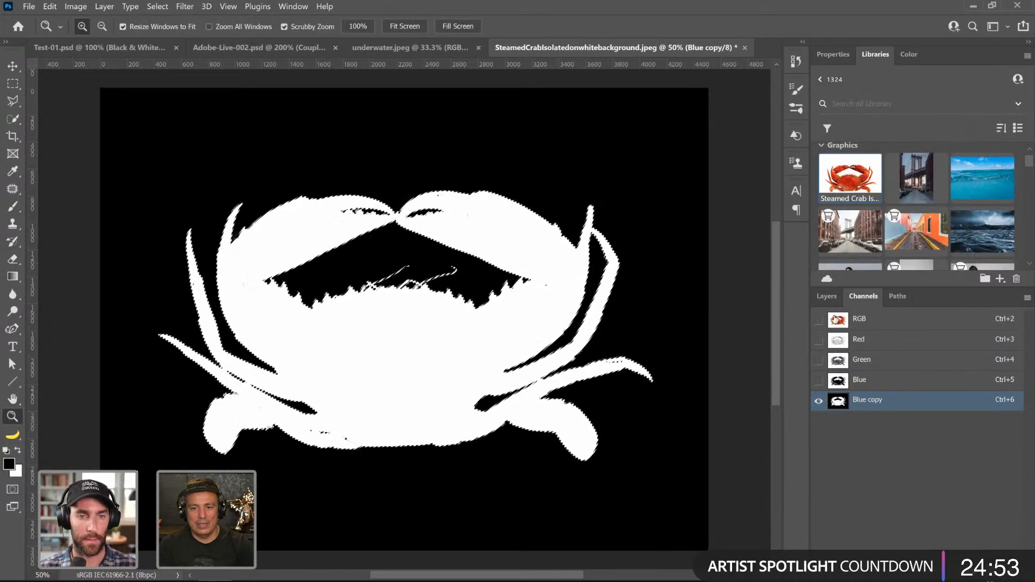
left_click(845, 322)
left_click(826, 296)
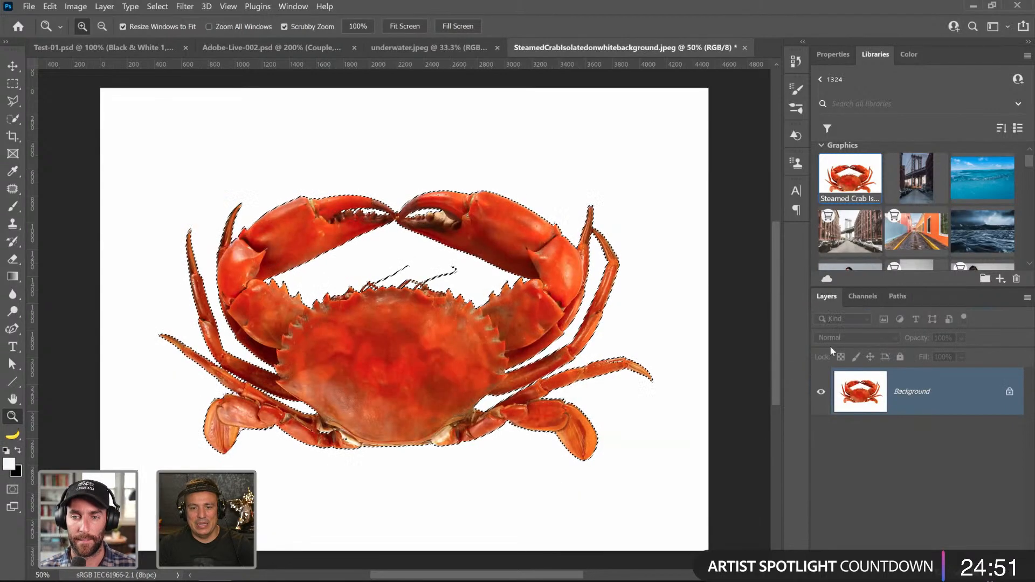
left_click(908, 574)
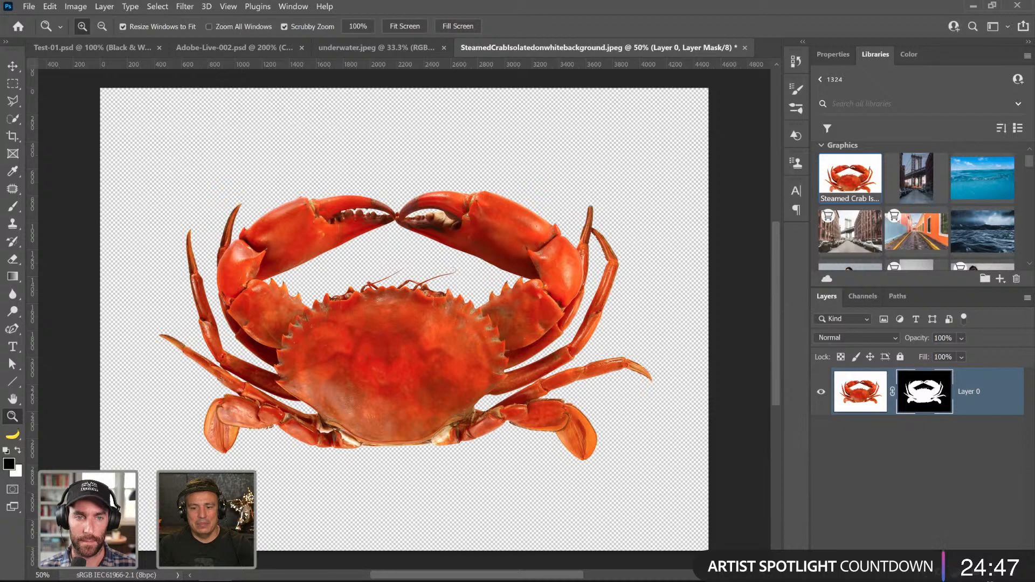
left_click(925, 574)
- Add a gray Color Fill 1 layer beneath the crab, then target Layer 0's mask
left_click(925, 330)
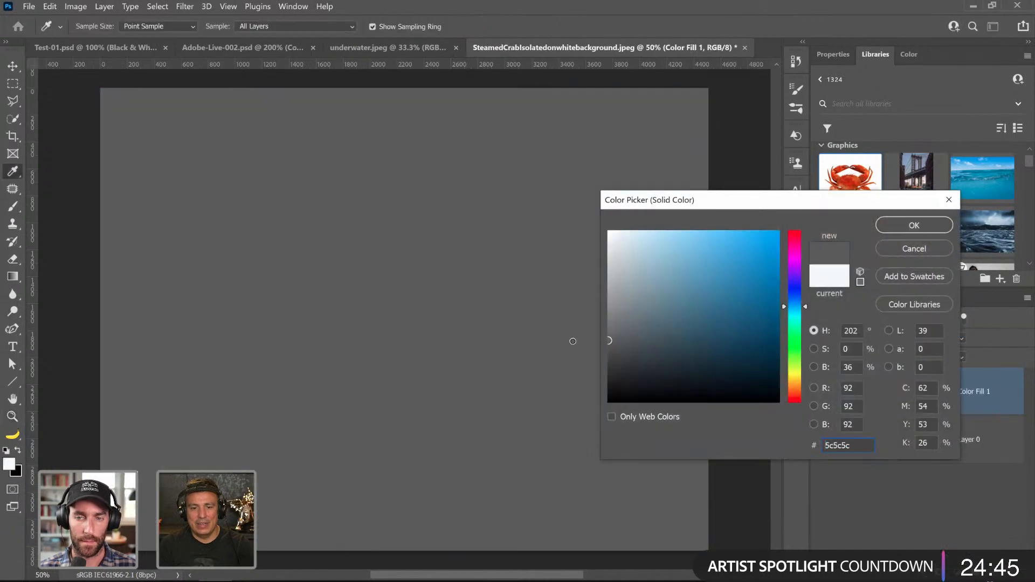
left_click(895, 226)
key("z")
left_click_drag(861, 394, 879, 486)
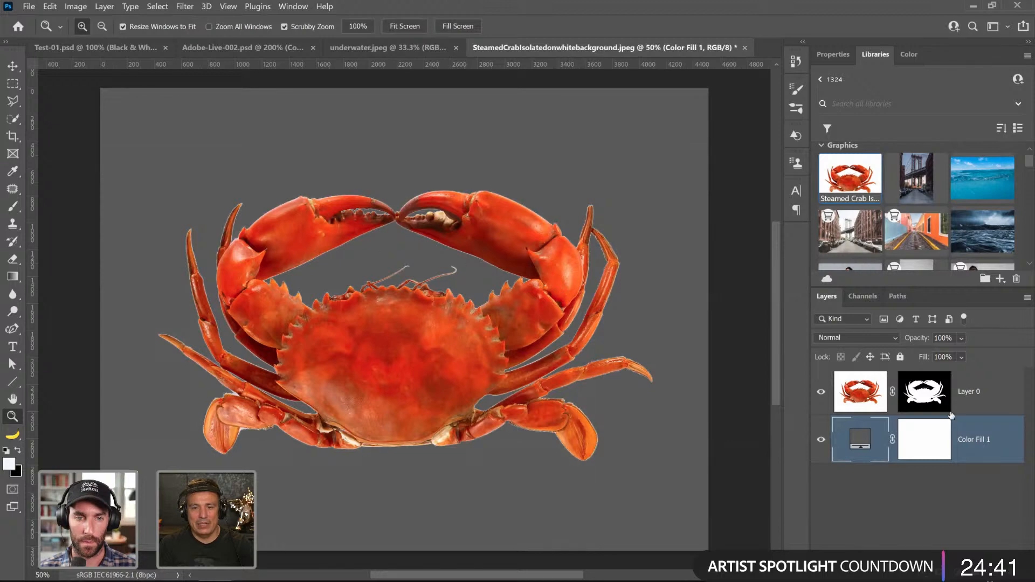
left_click(923, 402)
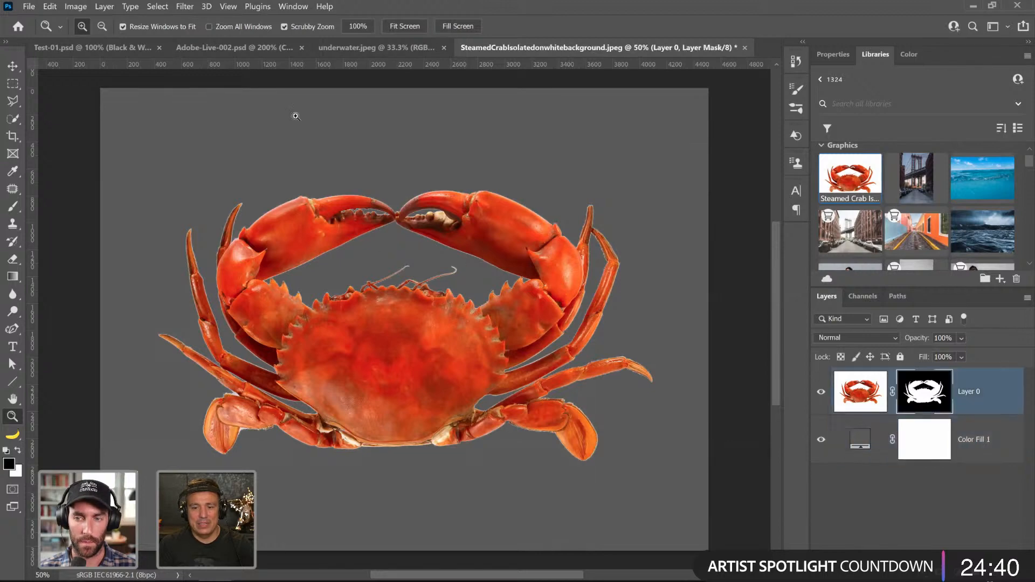
left_click(190, 7)
- Run Filter > Other > Minimum at a 2.9-pixel radius to trim the white fringe from the crab mask
mouse_move(323, 271)
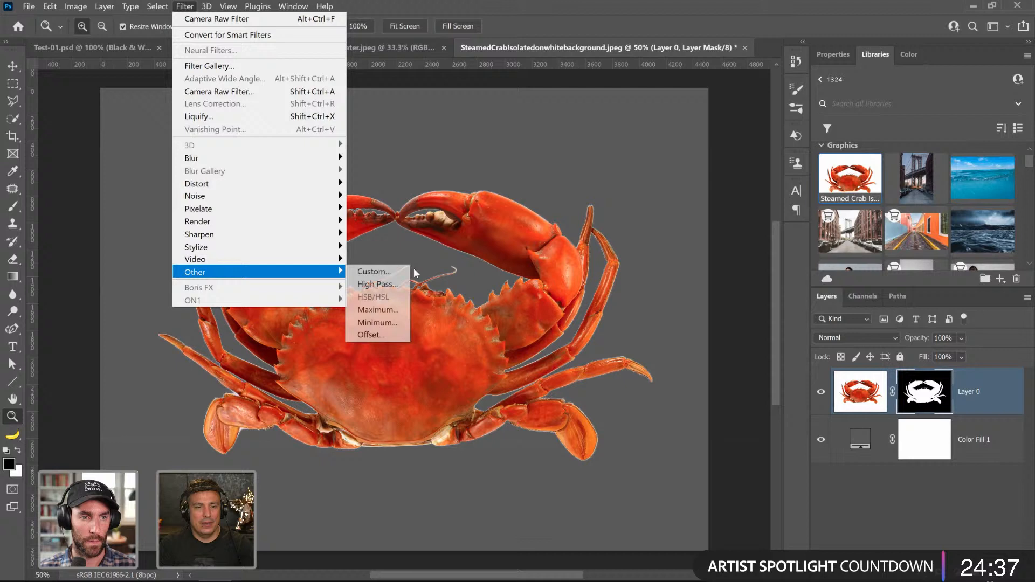
left_click(401, 322)
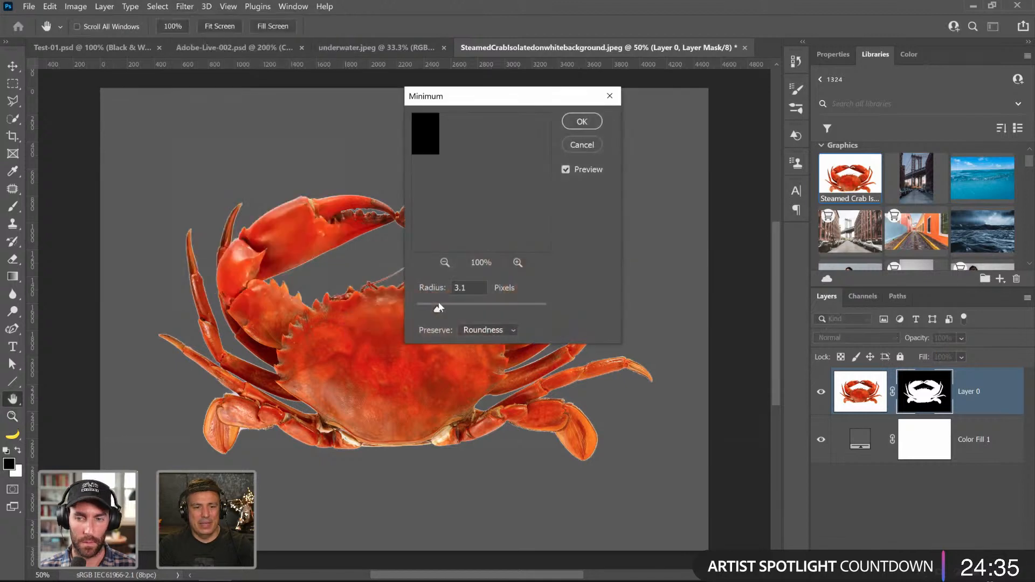
left_click_drag(436, 310, 392, 308)
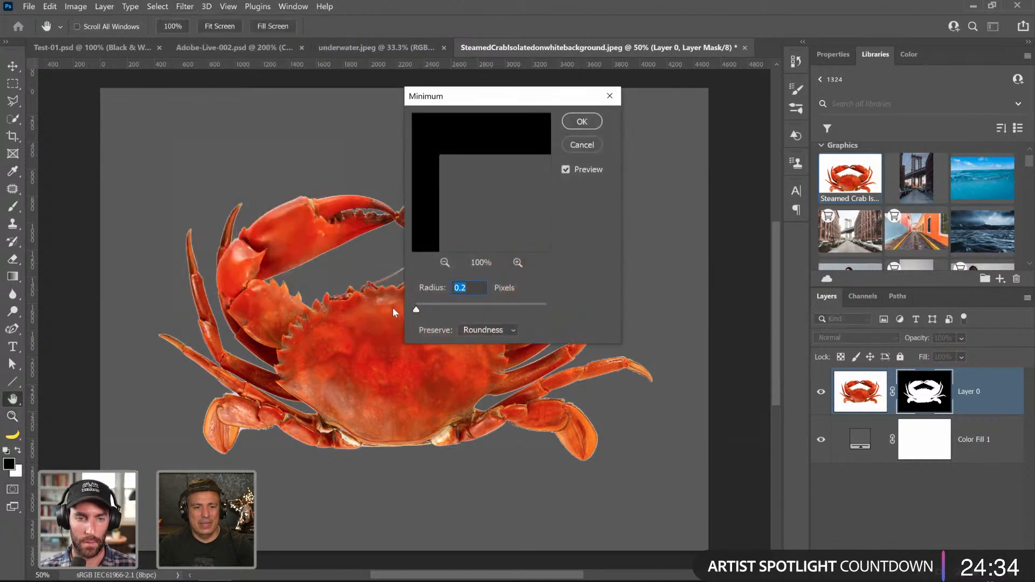
left_click(426, 308)
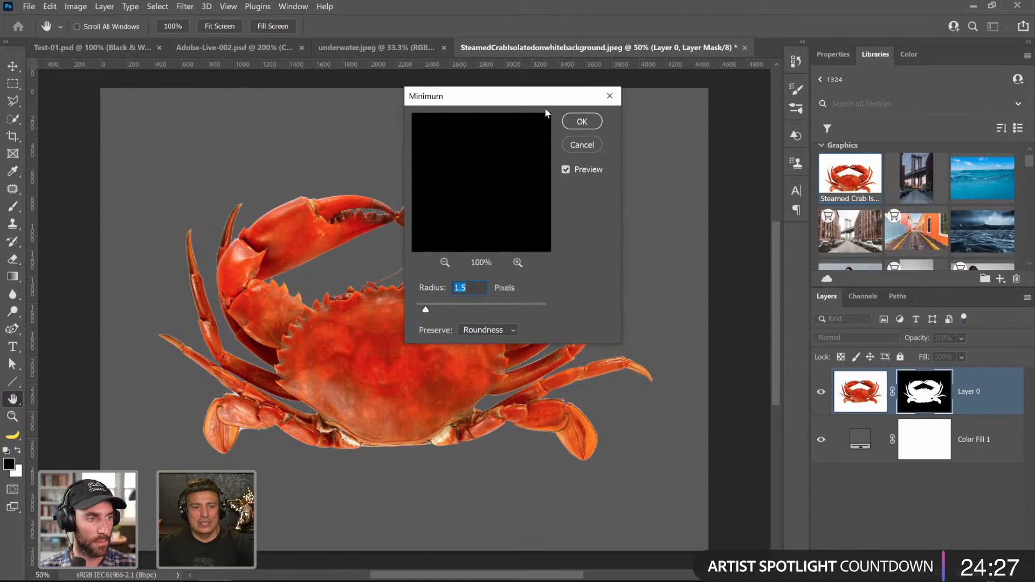
left_click_drag(544, 96, 714, 95)
left_click_drag(596, 311, 605, 313)
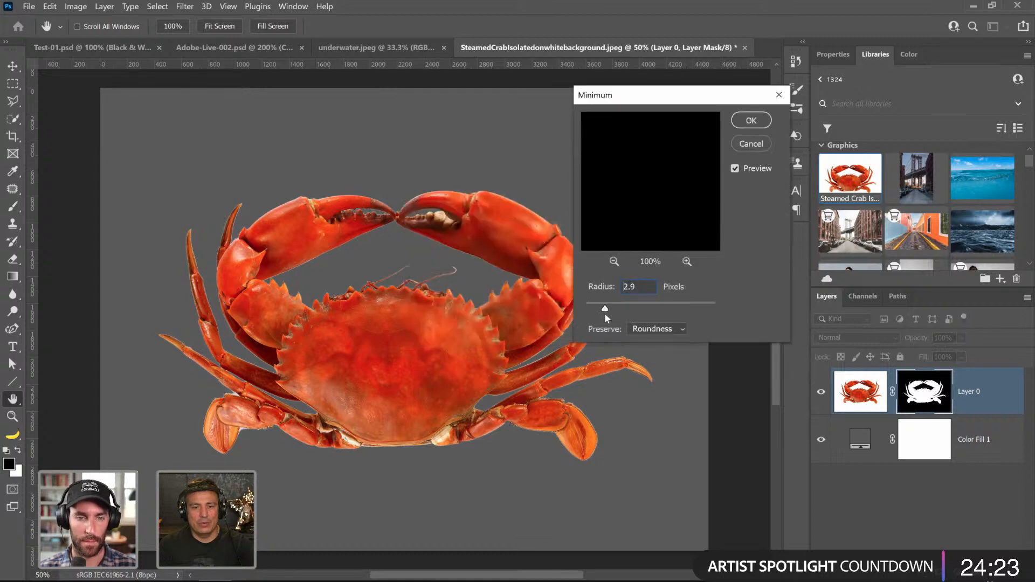
key("z")
left_click(751, 120)
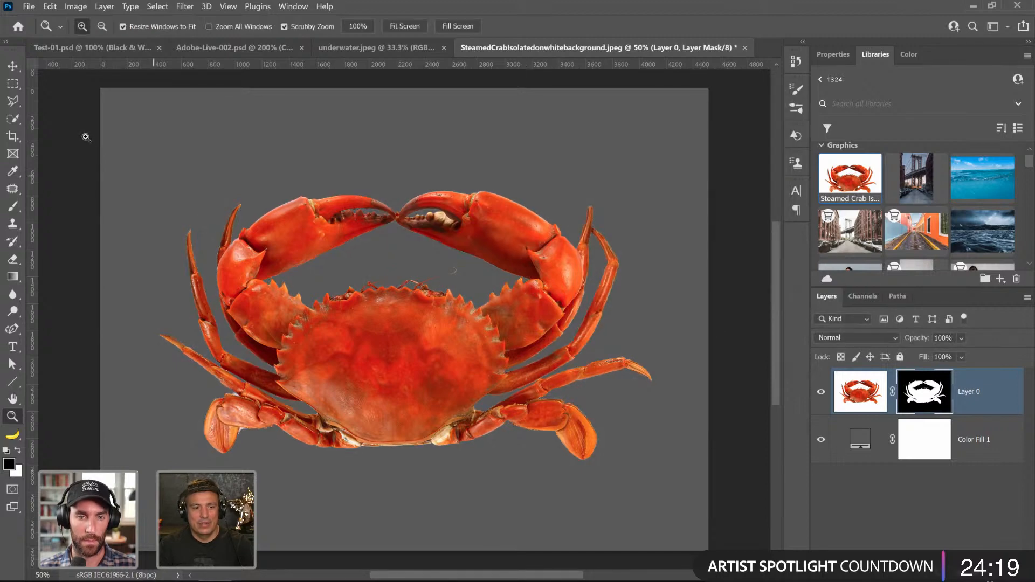
- Rename Layer 0 to 'Crab' and convert it to a smart object
right_click(981, 409)
left_click(981, 406)
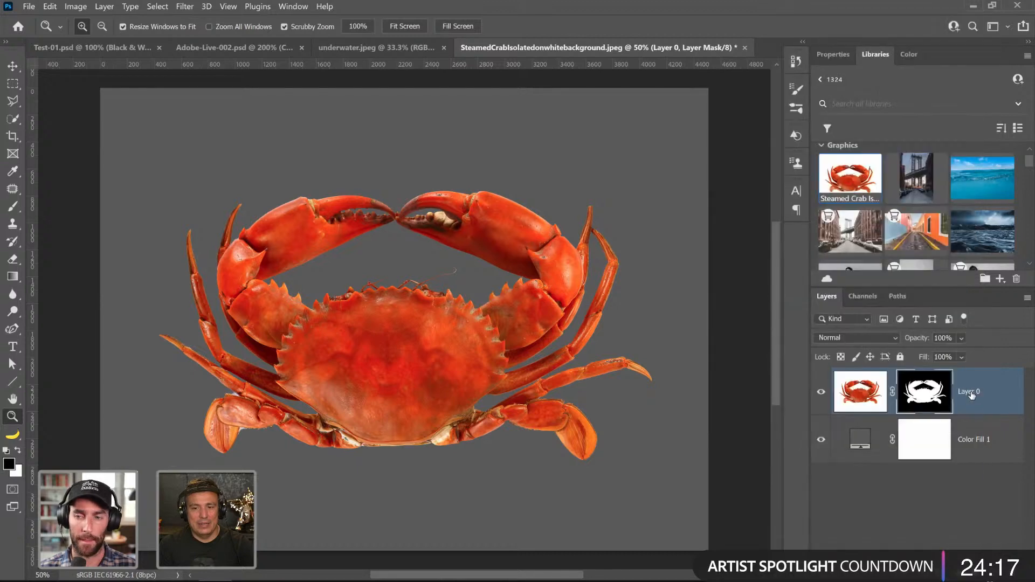
double_click(971, 392)
type("Crab")
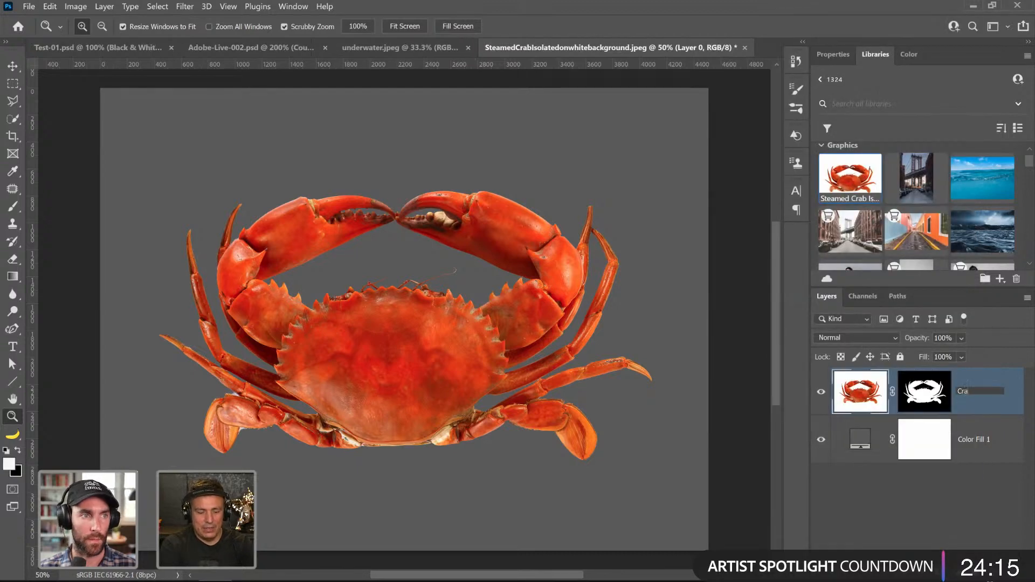
key("Return")
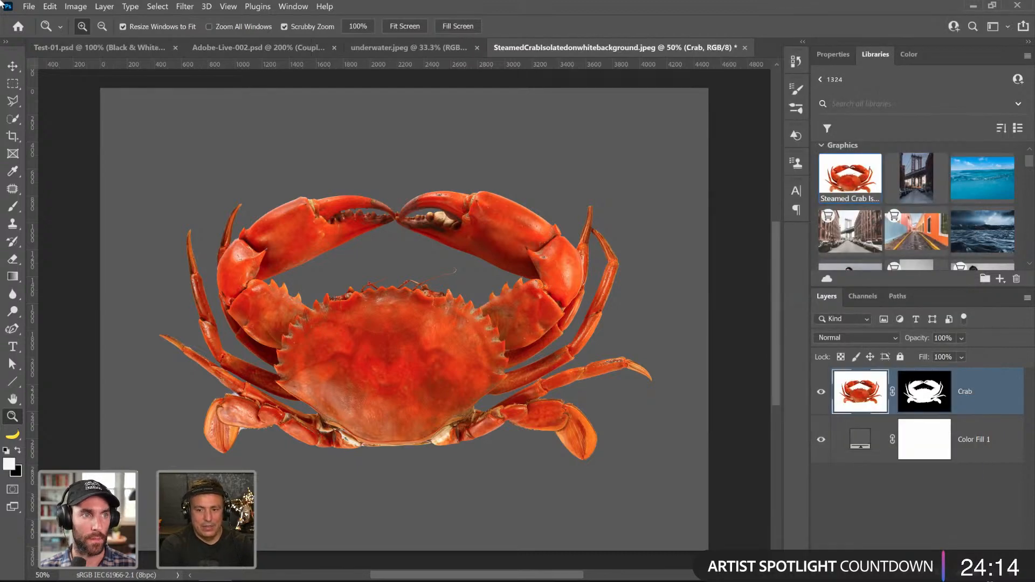
right_click(976, 406)
left_click(855, 218)
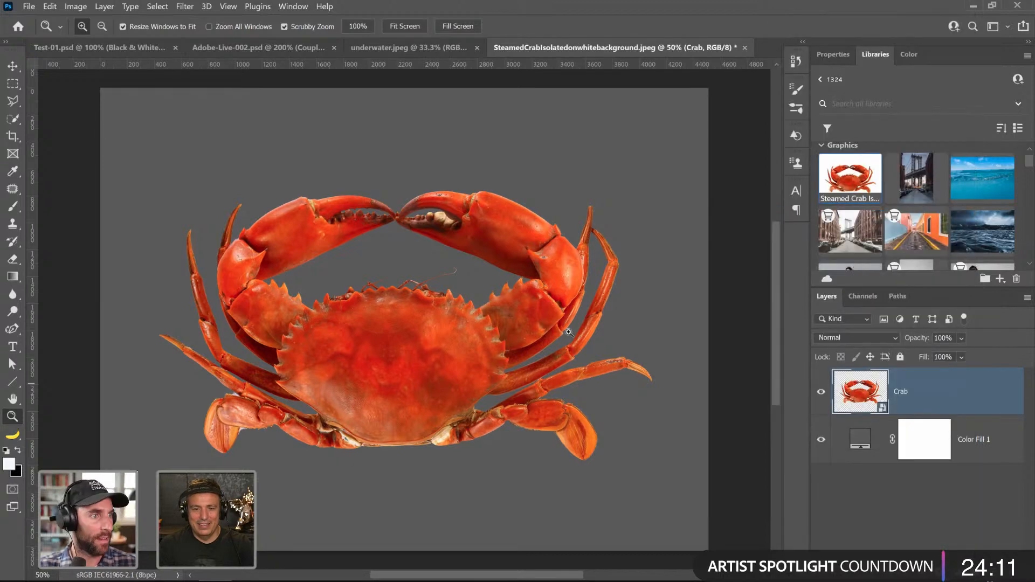
- Drag the crab into the Adobe-Live-002 composite with the Move tool (V)
key("v")
left_click_drag(506, 221, 458, 180)
left_click_drag(457, 180, 376, 374)
- Close the crab file without saving and move the Crab layer above the Couple group
left_click(683, 53)
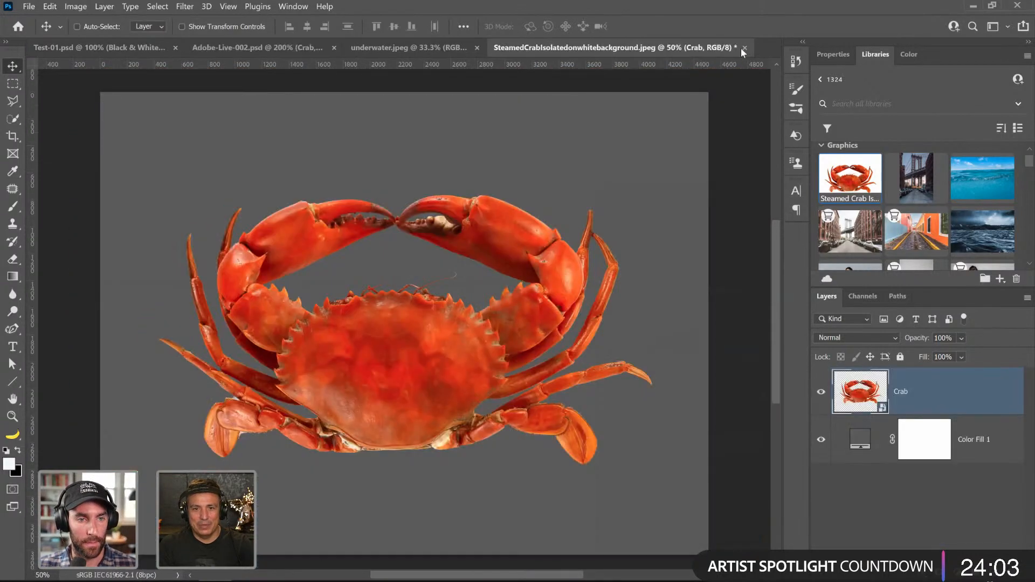
left_click(742, 47)
key("Return")
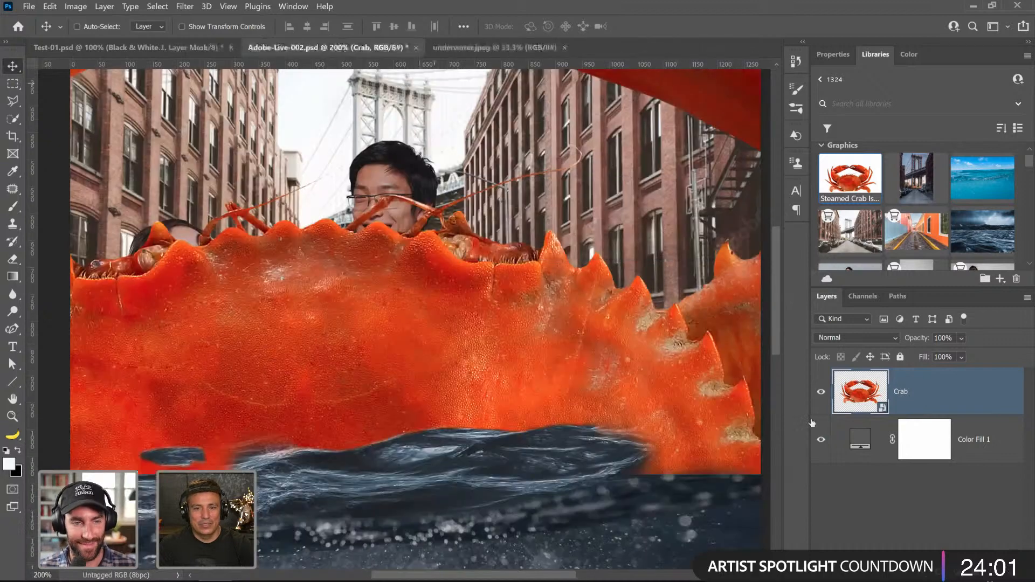
scroll(887, 448, "up", 2)
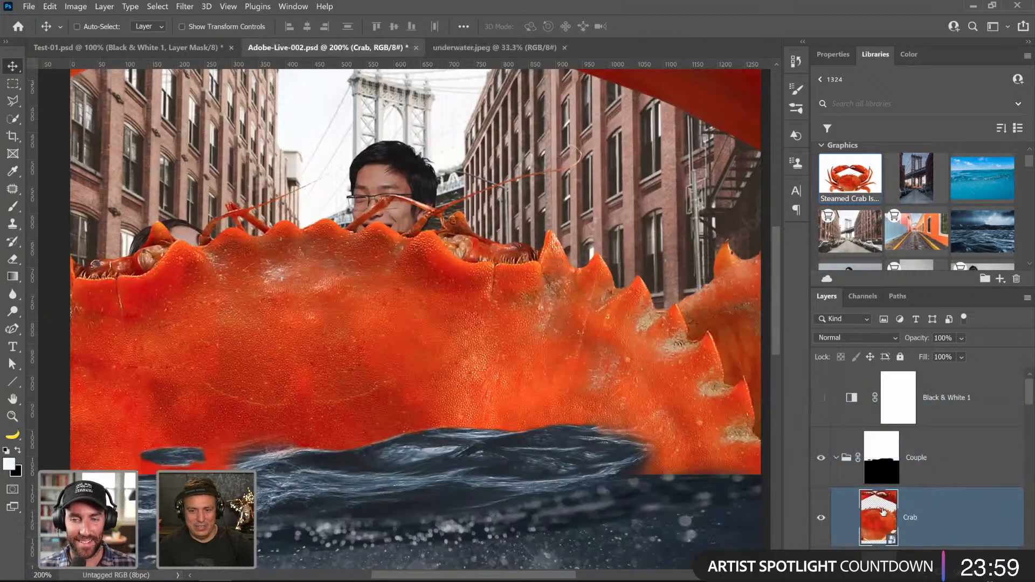
left_click_drag(883, 512, 879, 428)
- Scale the crab down to about 39%
key("ctrl+t")
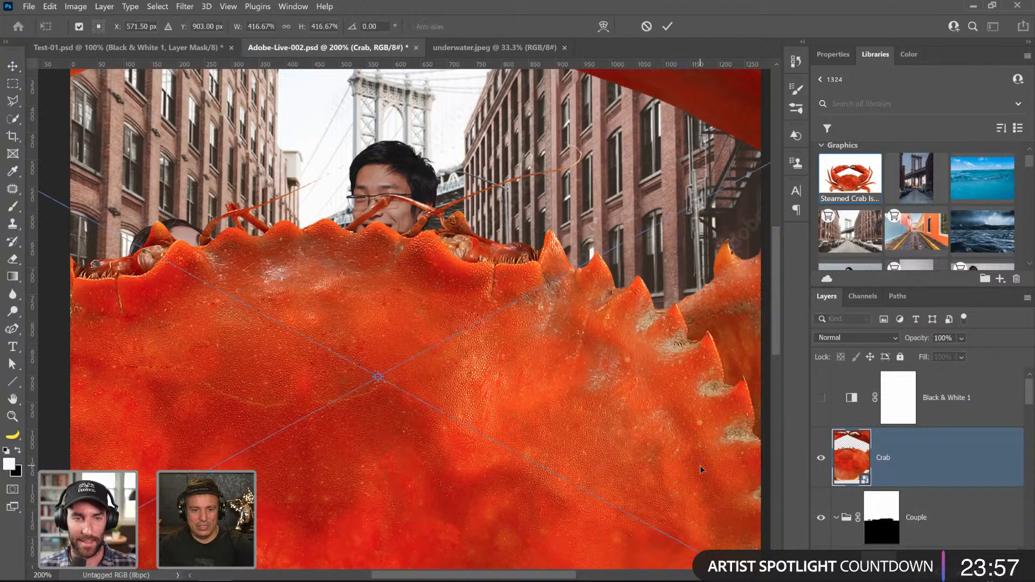
key("ctrl+0")
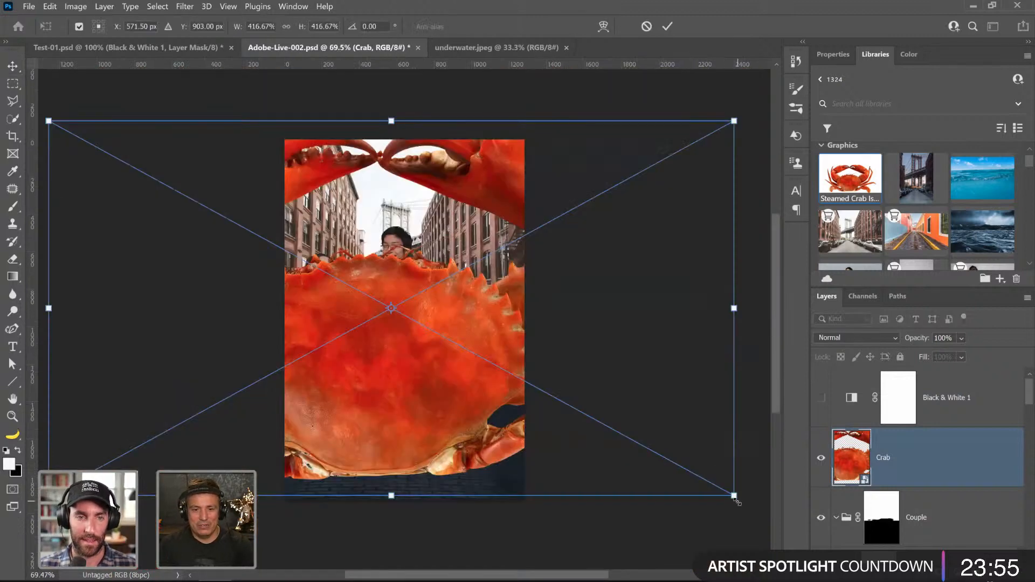
left_click_drag(737, 502, 424, 336)
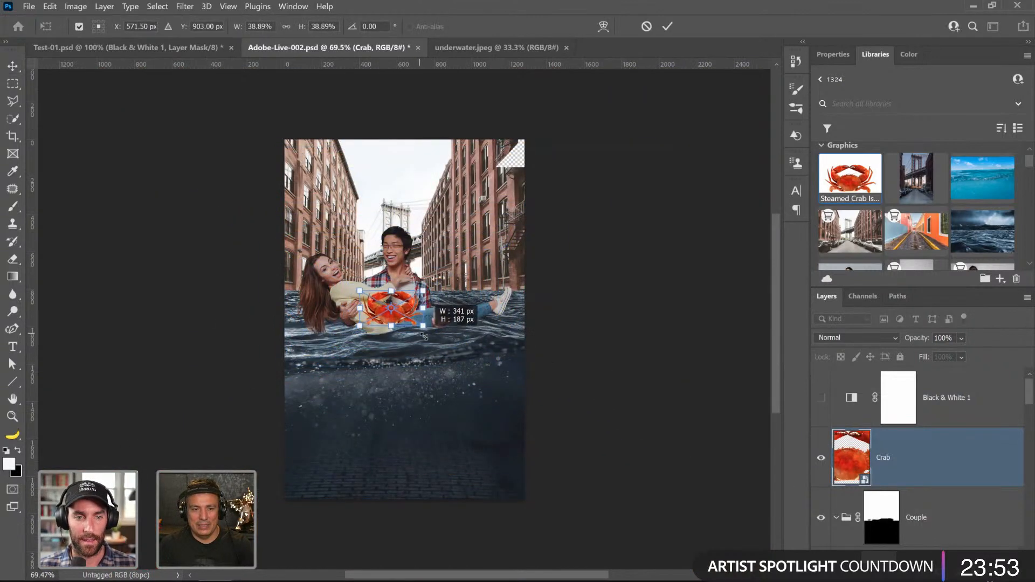
key("Return")
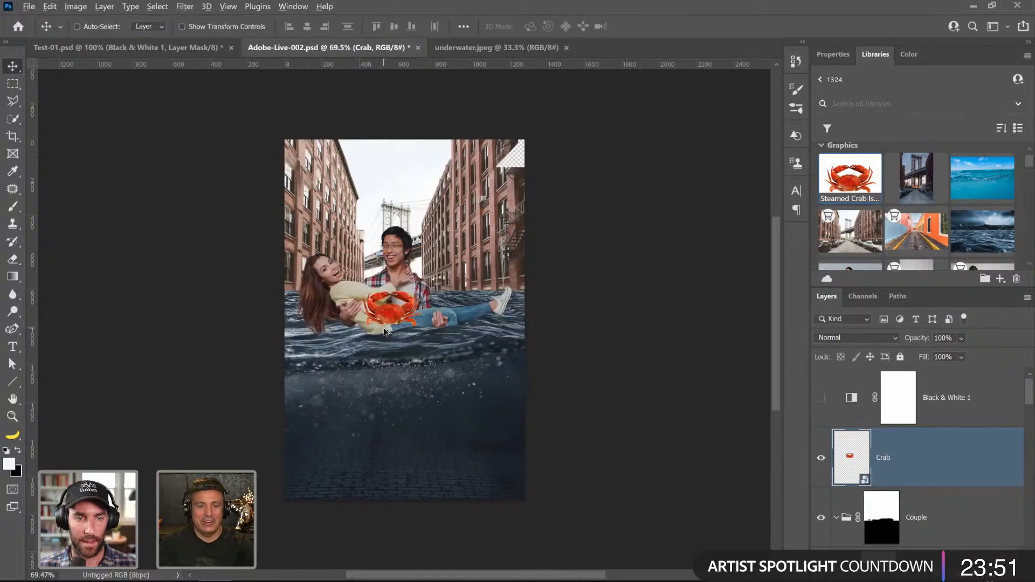
- Shrink the crab to about 28% and put it inside the Couple group at the waterline
scroll(384, 330, "up", 5)
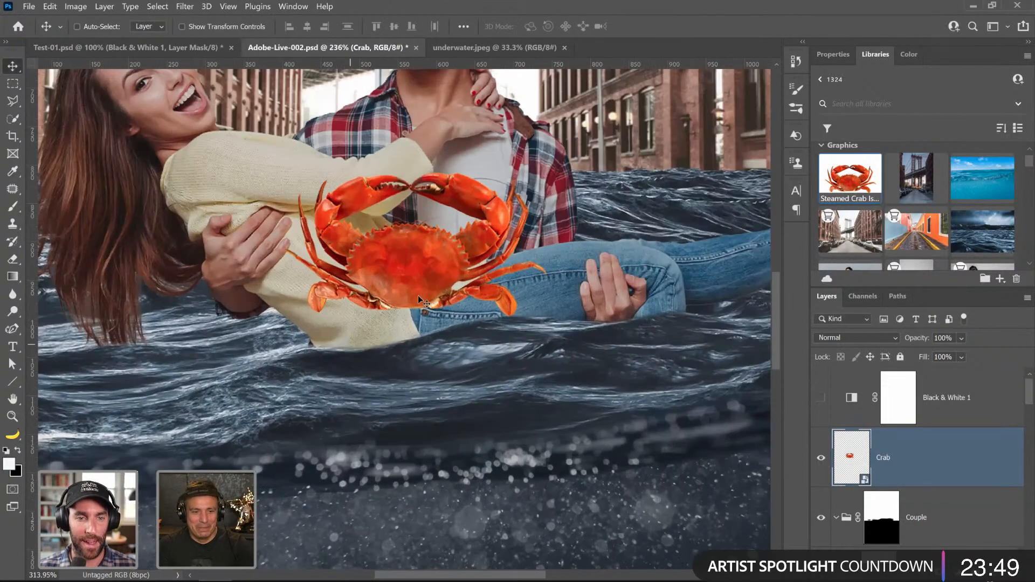
scroll(448, 263, "up", 2)
key("ctrl+t")
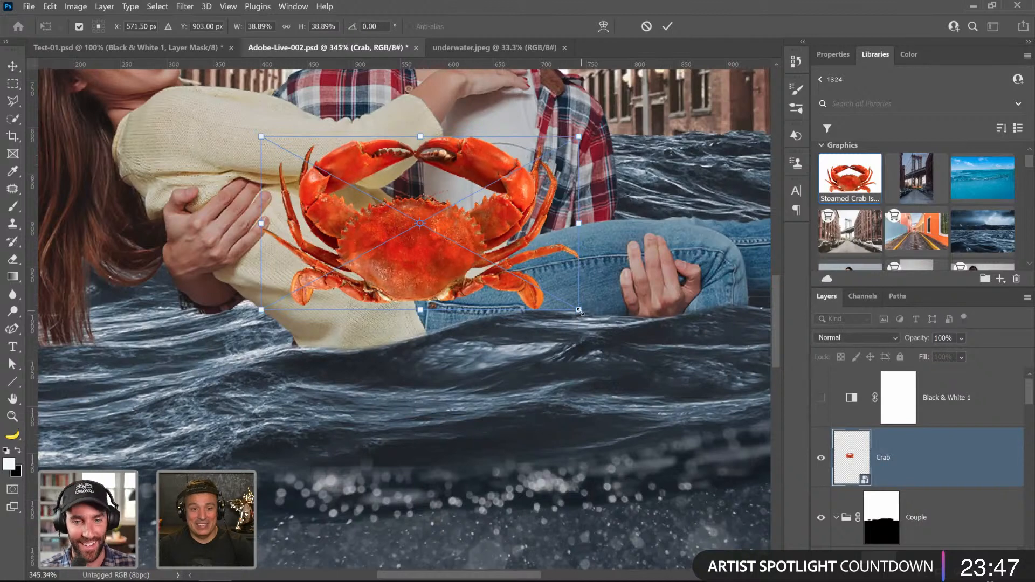
left_click_drag(579, 311, 521, 262)
left_click_drag(455, 219, 445, 341)
key("Return")
left_click_drag(867, 456, 903, 514)
left_click_drag(417, 305, 427, 302)
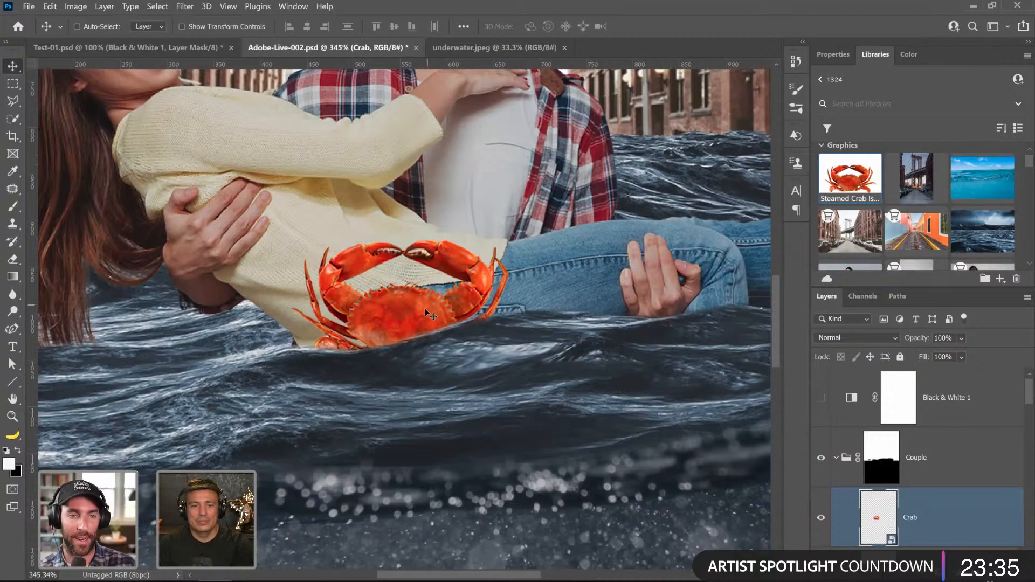
- Open the Crab layer style, enable Outer Glow, and reset it to defaults
double_click(961, 527)
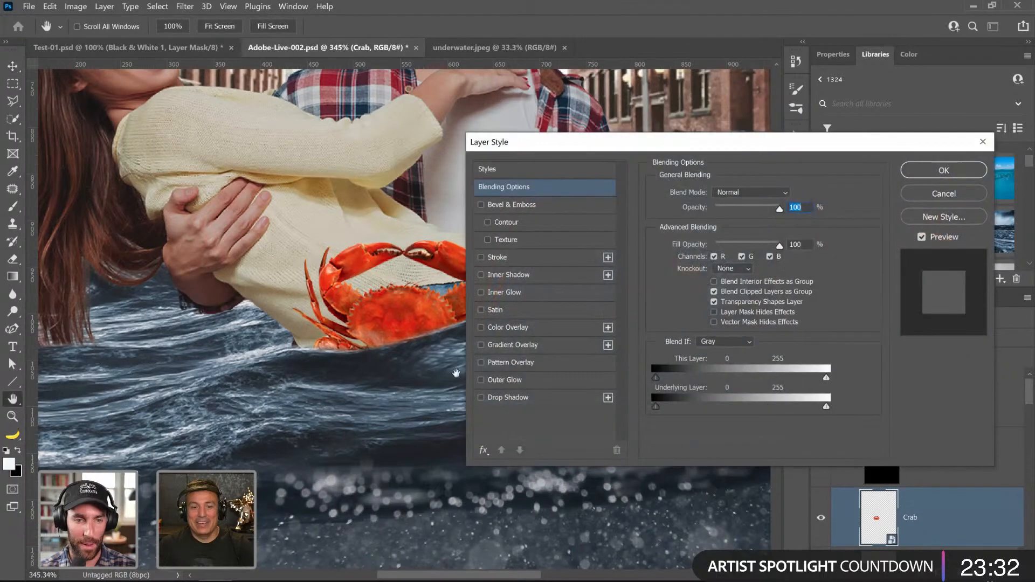
left_click(504, 380)
left_click(481, 380)
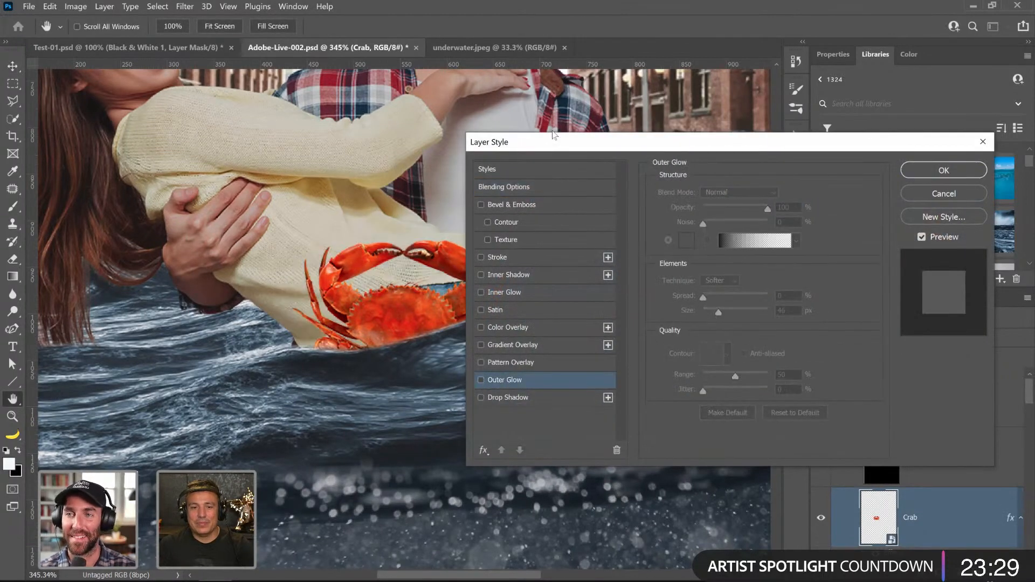
left_click_drag(555, 148, 592, 34)
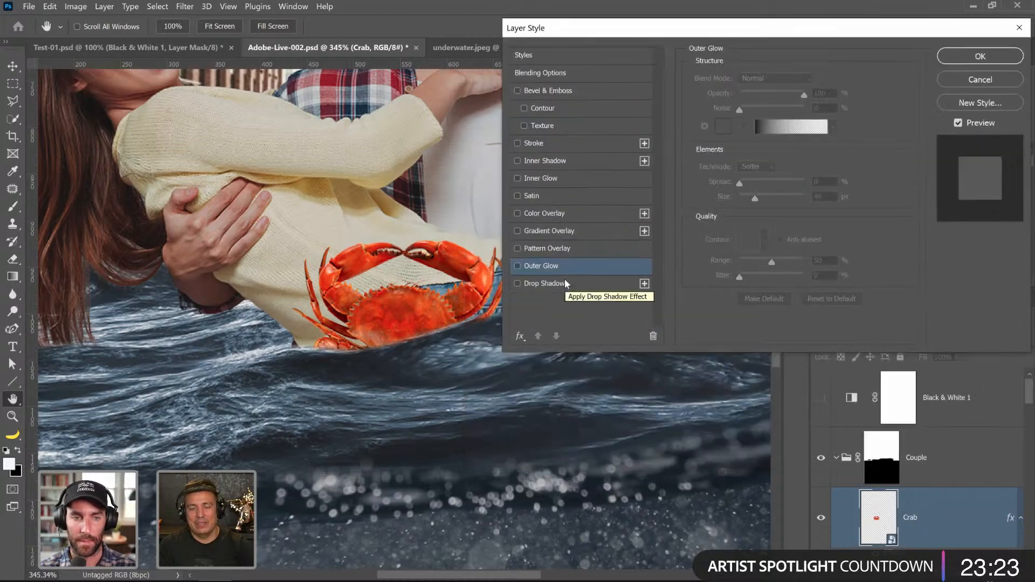
left_click(538, 270)
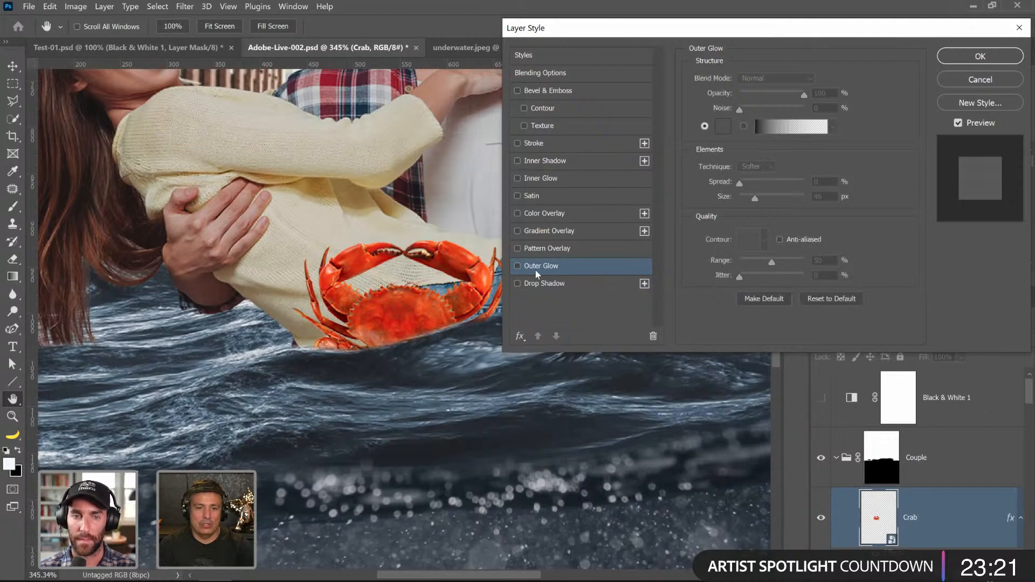
left_click(831, 299)
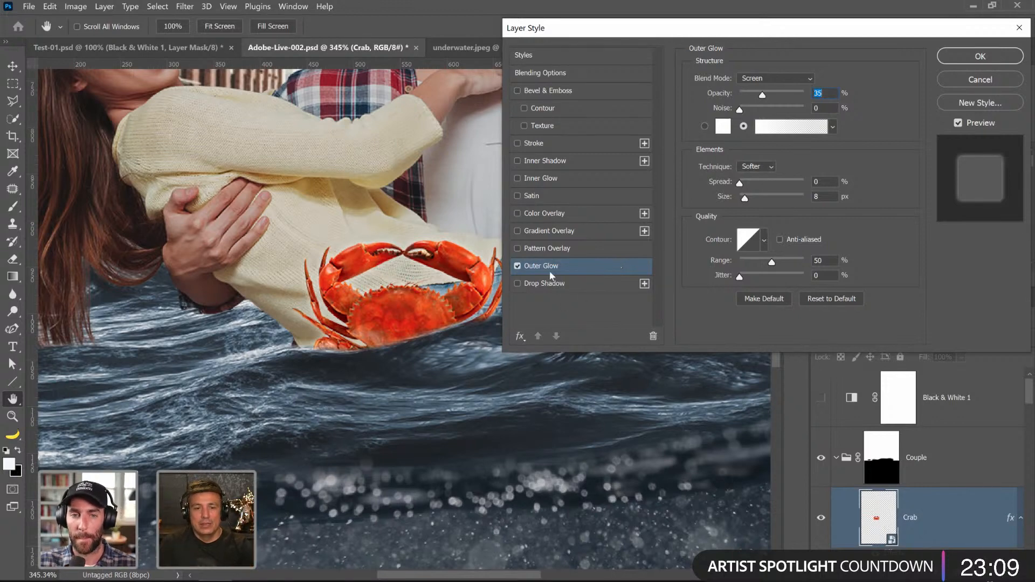
- Set the glow blend mode to Multiply with a dark brown sampled from the sweater
left_click(760, 85)
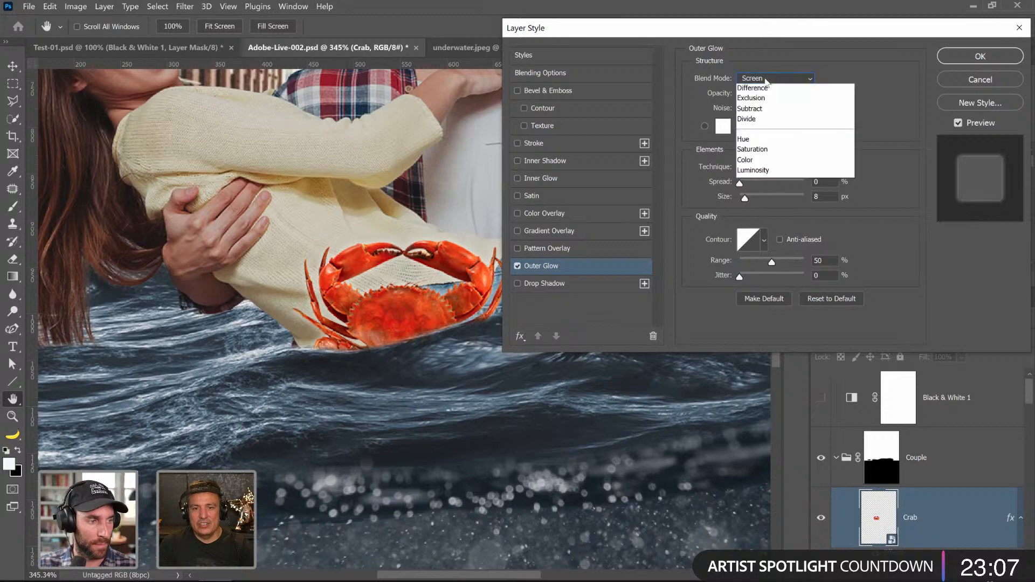
left_click(755, 84)
left_click(727, 130)
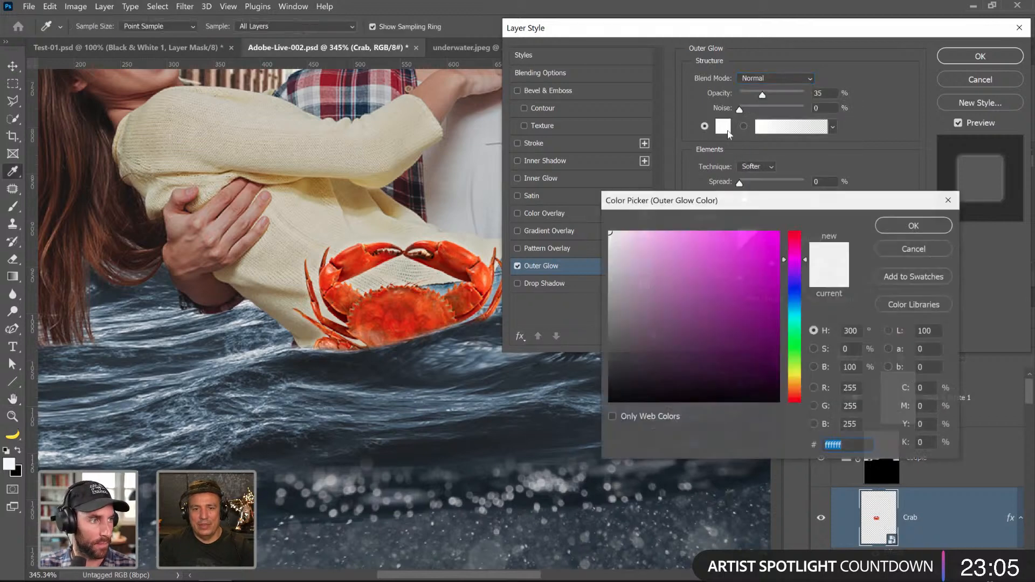
left_click(883, 248)
left_click(774, 79)
left_click(765, 135)
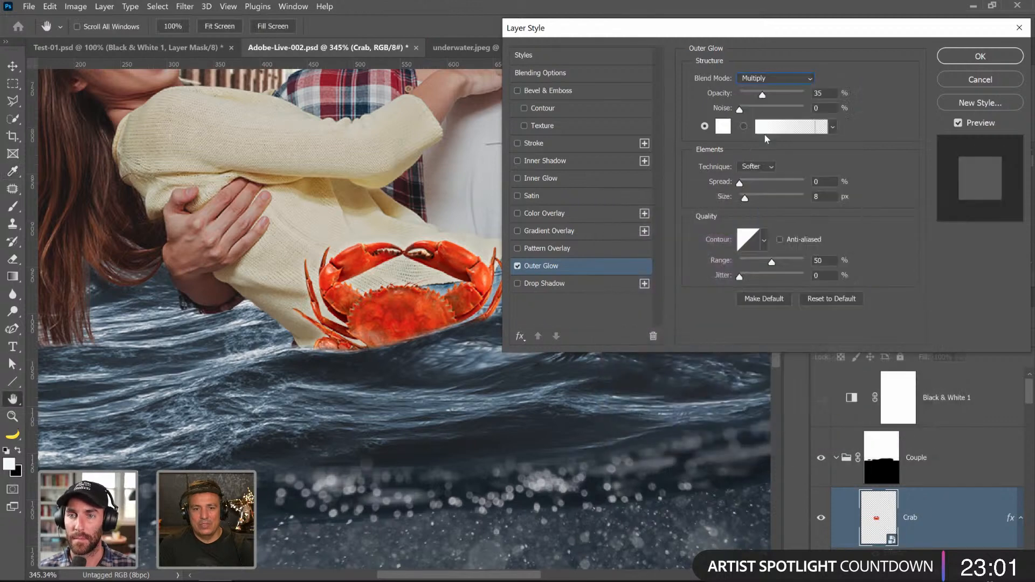
left_click(723, 126)
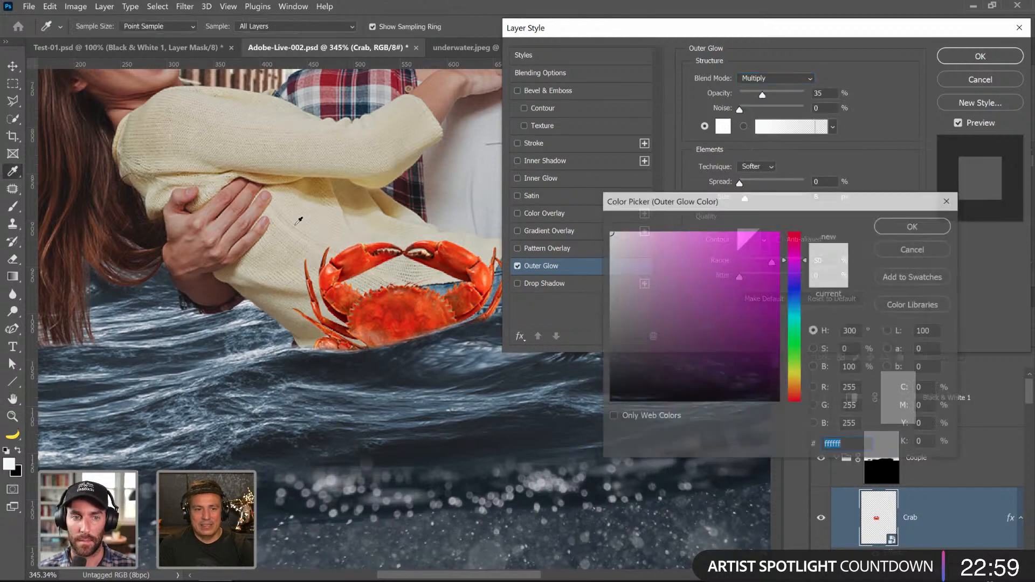
left_click(285, 179)
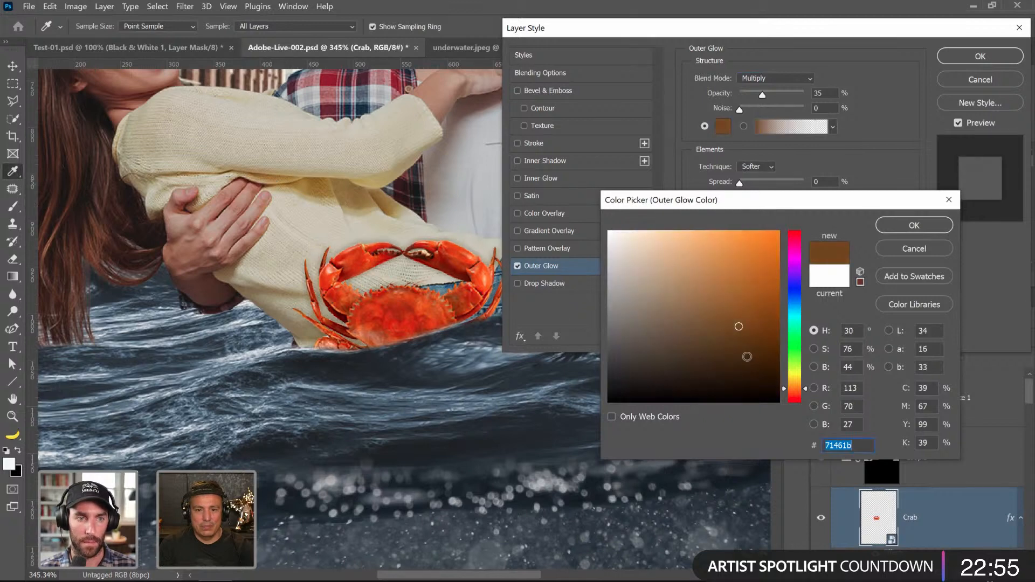
left_click(742, 365)
left_click(914, 231)
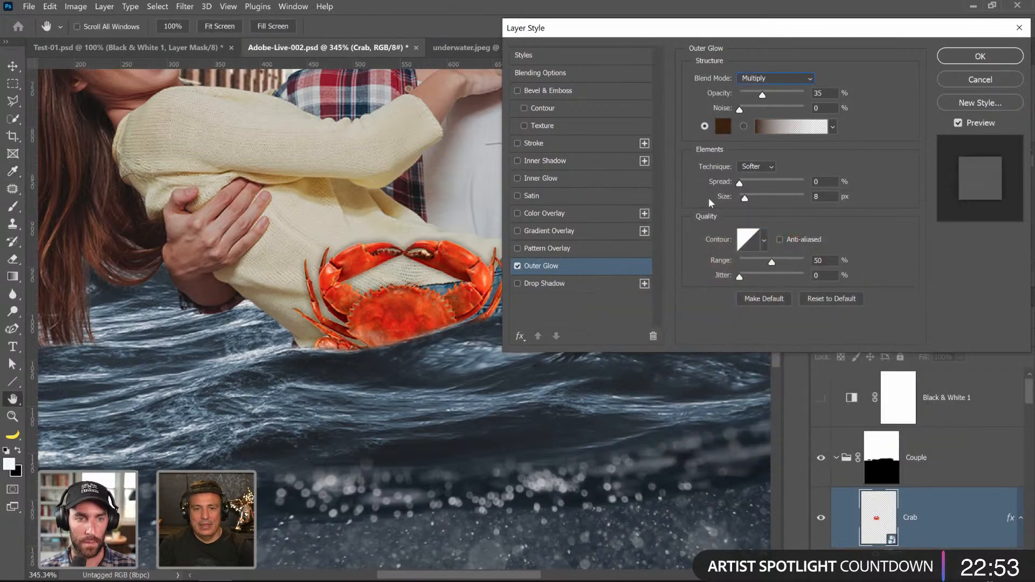
- Set the glow size to 8 px and its opacity to 21%
left_click(745, 198)
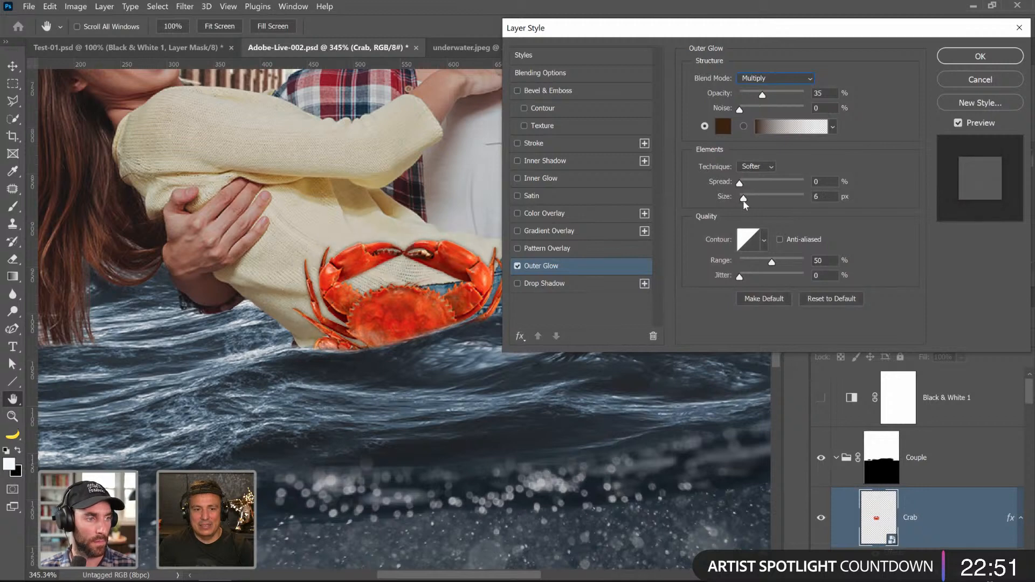
left_click_drag(739, 185, 745, 186)
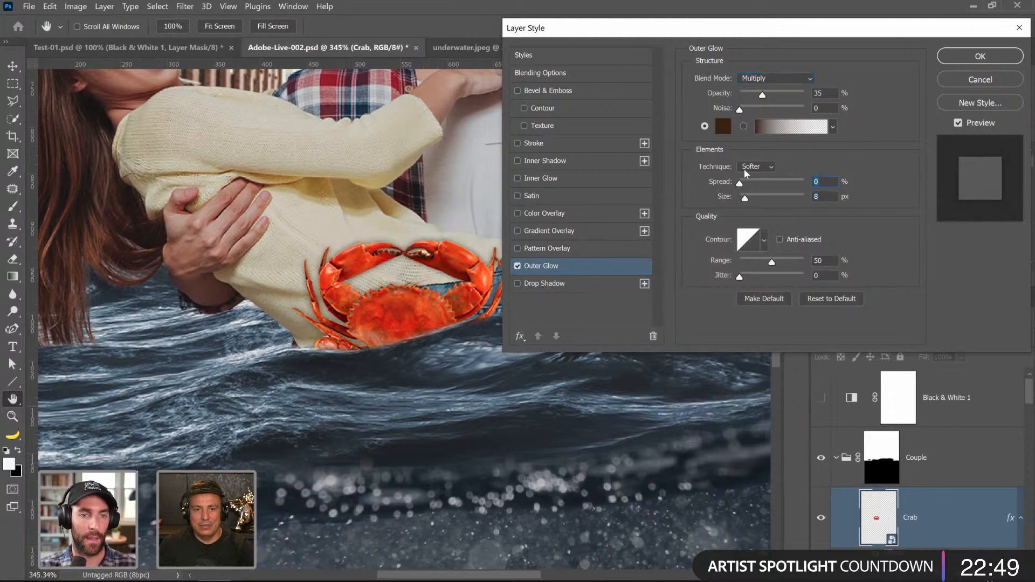
left_click_drag(757, 96, 752, 98)
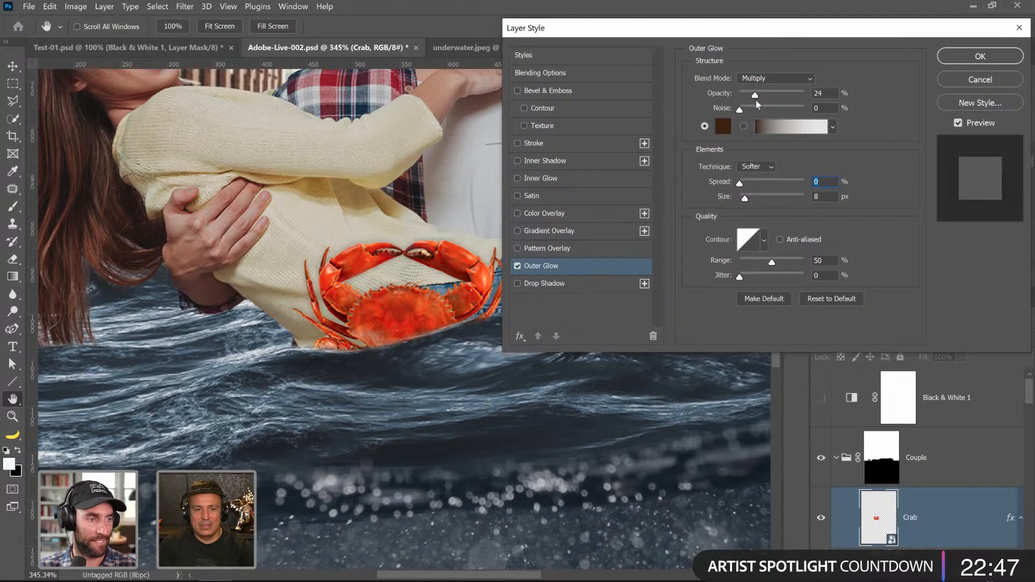
left_click(753, 100)
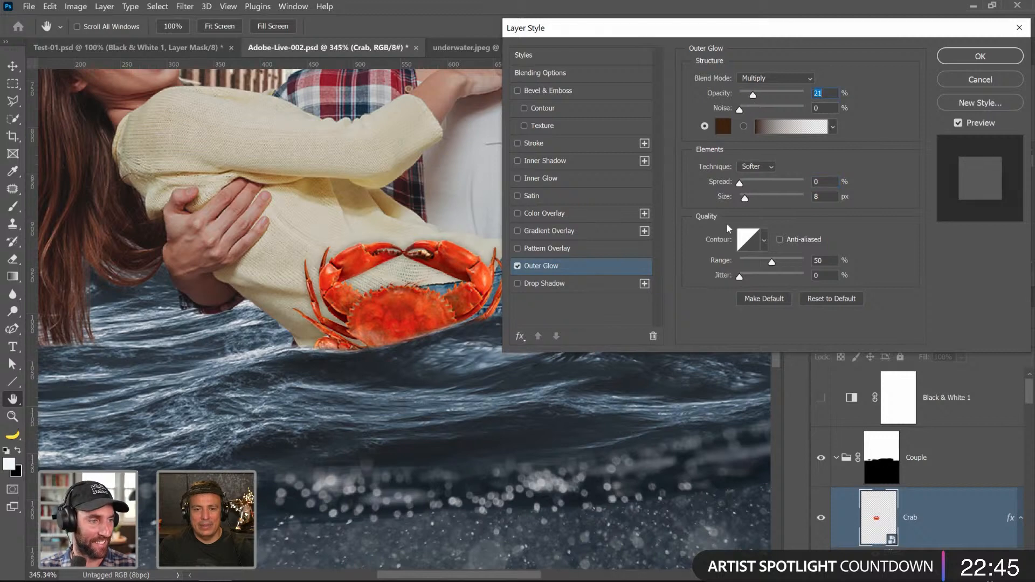
- Enable Drop Shadow with a dark brown colour sampled from the crab
left_click(645, 285)
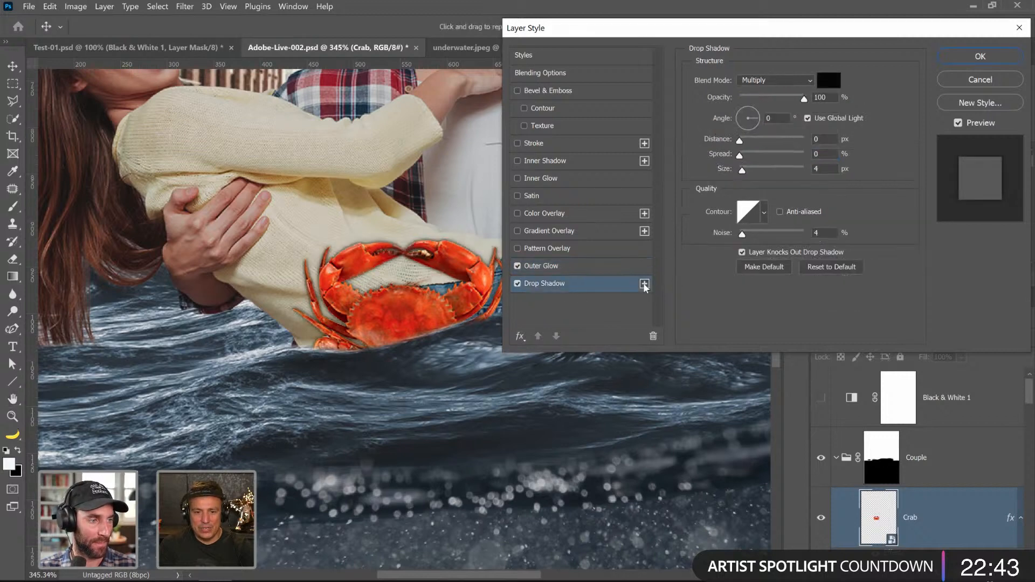
left_click(829, 81)
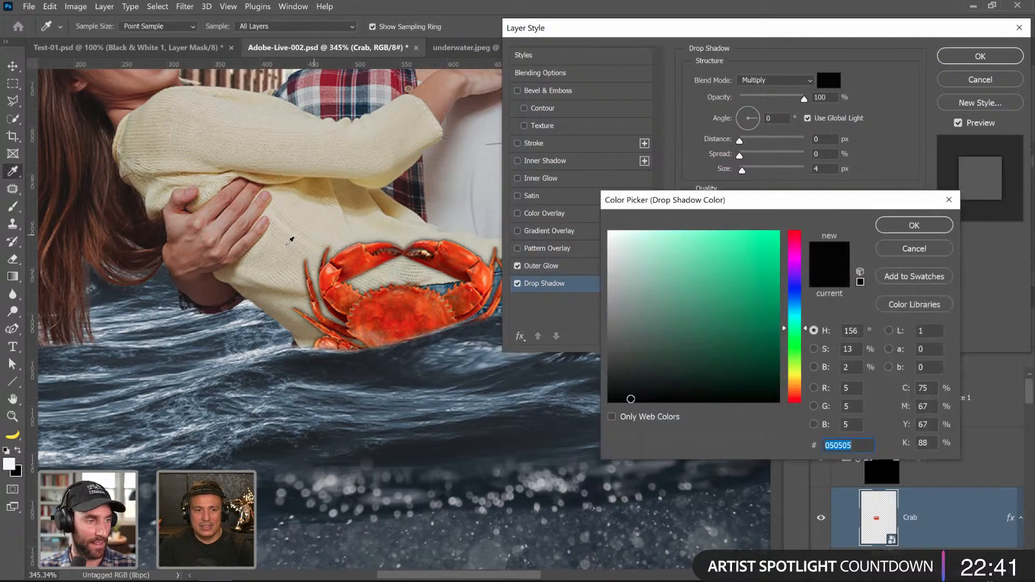
left_click(275, 181)
left_click(424, 244)
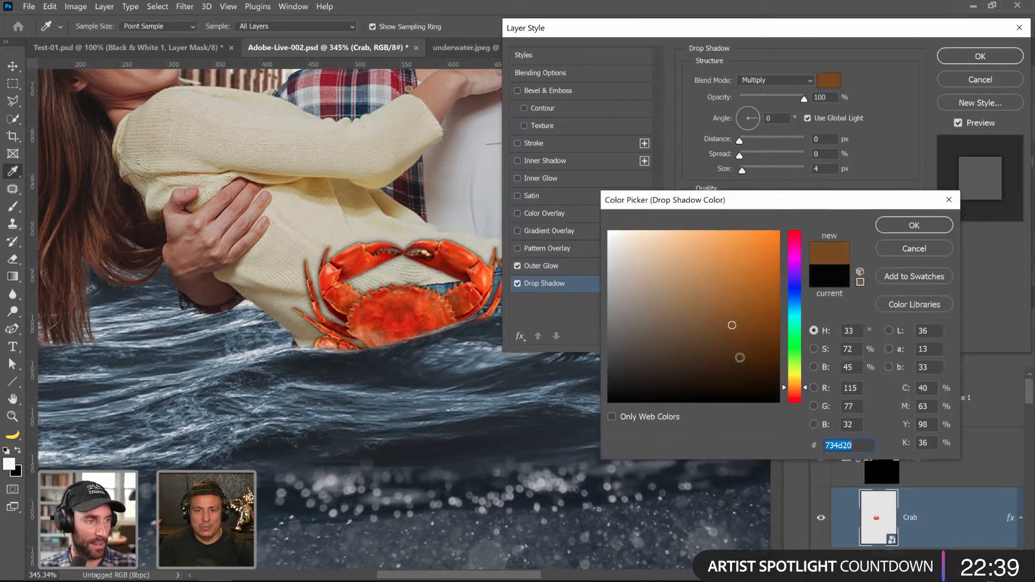
left_click(740, 357)
left_click(922, 226)
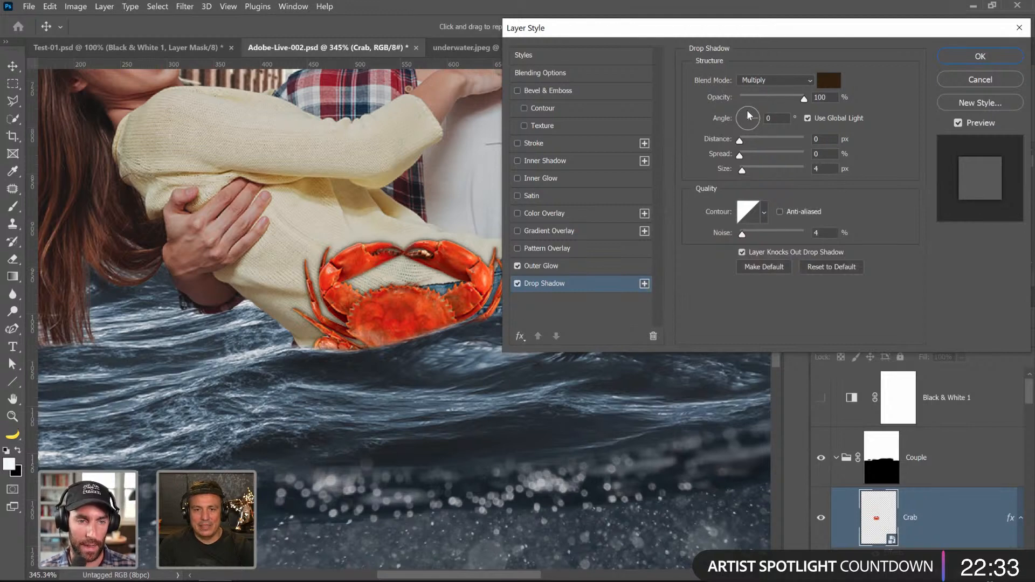
- Set shadow angle to 134°, adjust noise, opacity 48%, and apply the layer style
left_click(748, 115)
left_click(745, 115)
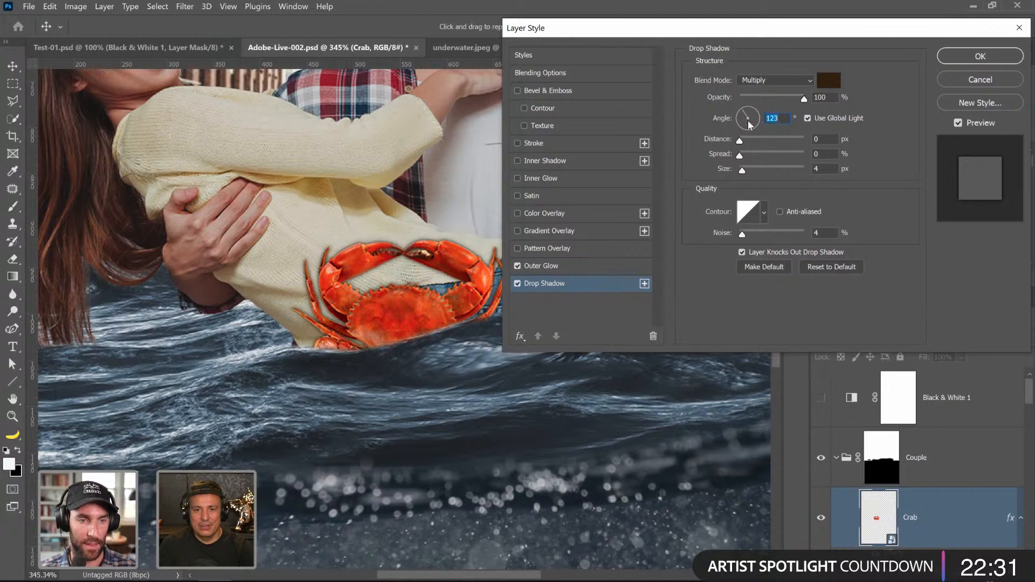
left_click_drag(749, 125, 747, 173)
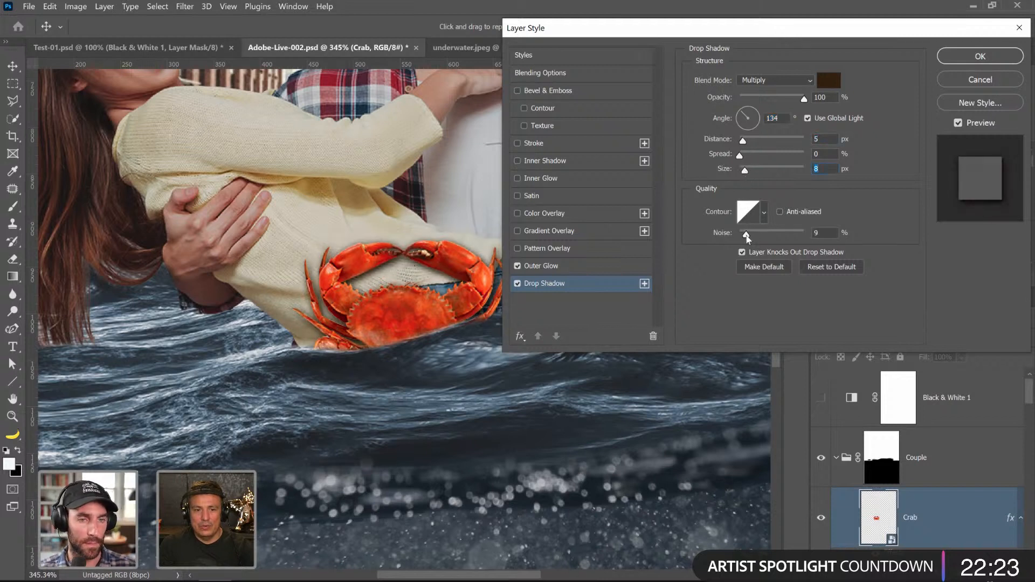
left_click_drag(746, 238, 746, 235)
mouse_move(781, 99)
left_mouse_down()
mouse_move(752, 99)
mouse_move(769, 115)
left_mouse_up()
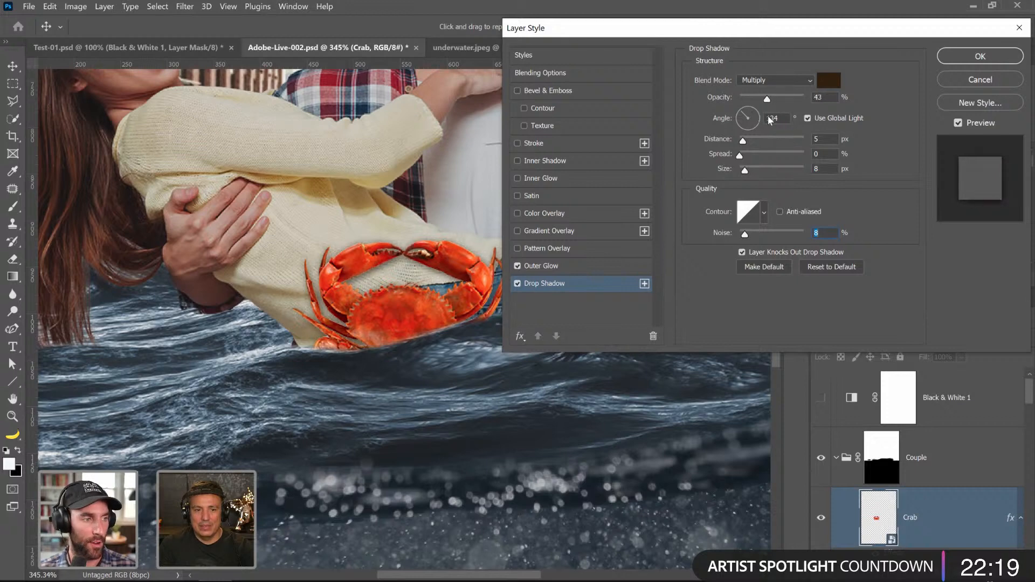
left_click(949, 61)
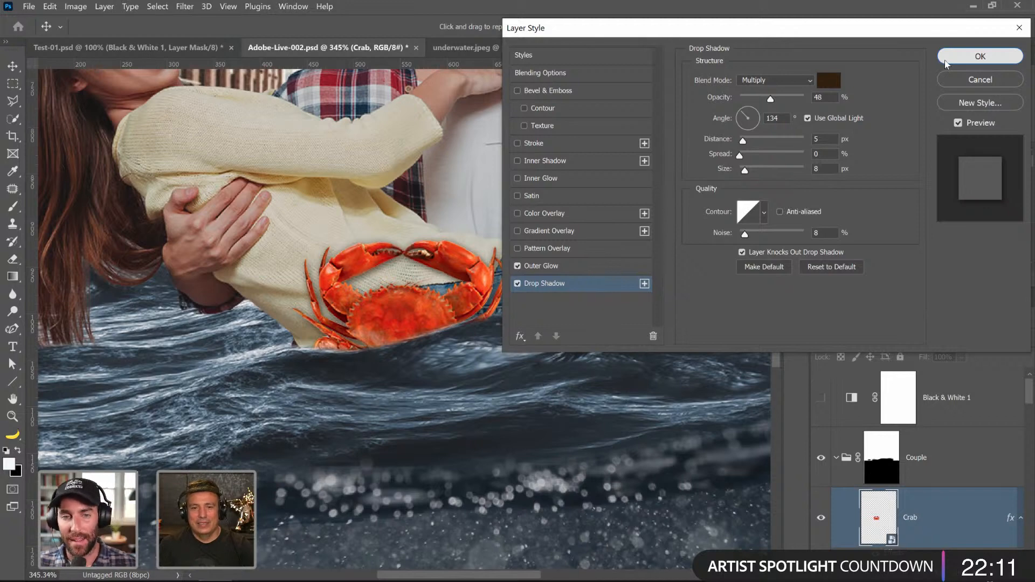
left_click(947, 60)
- Fit and save the composite, then drop the crab's saturation to about -34 with Hue/Saturation
double_click(12, 399)
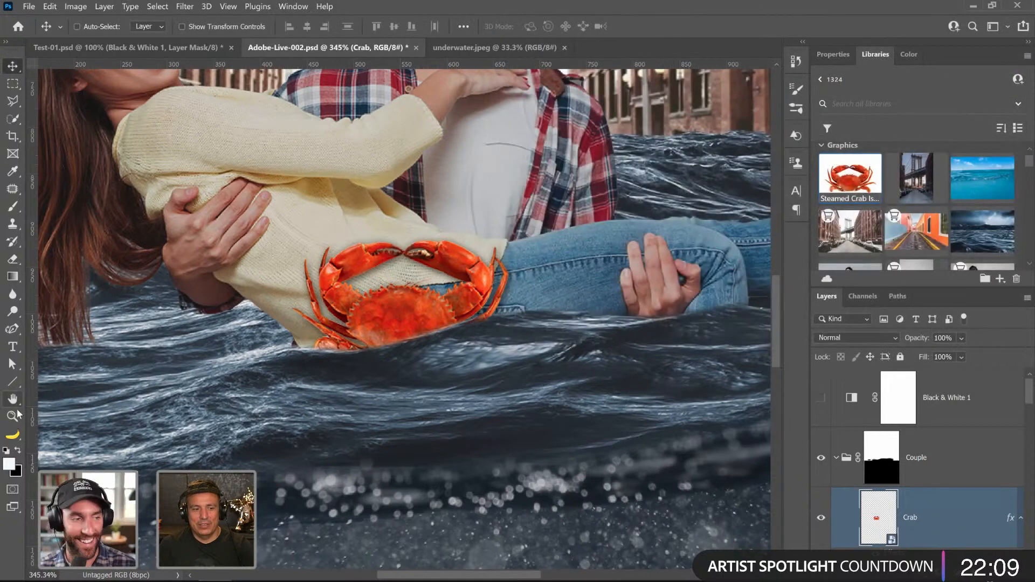
key("ctrl+s")
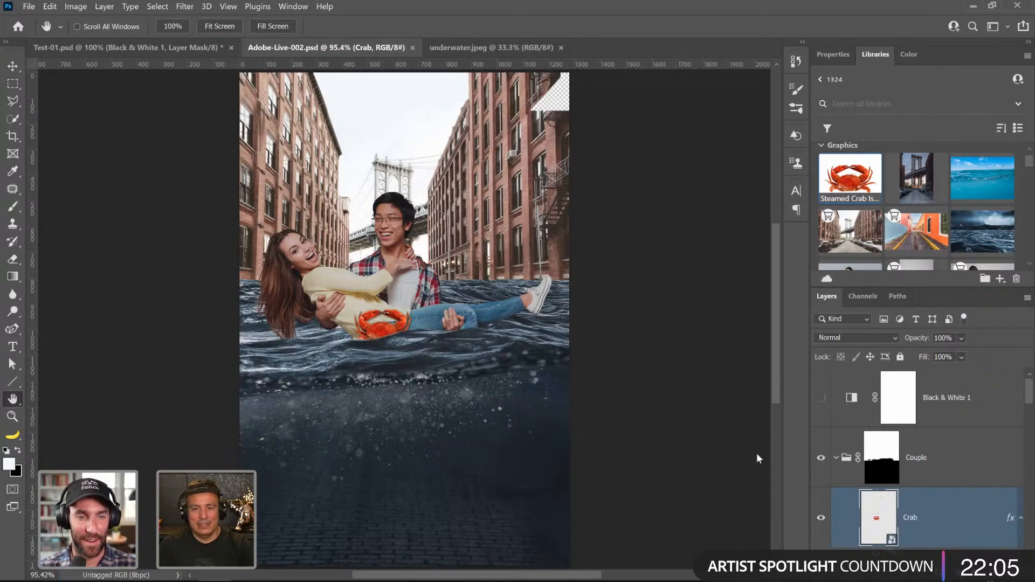
left_click(76, 6)
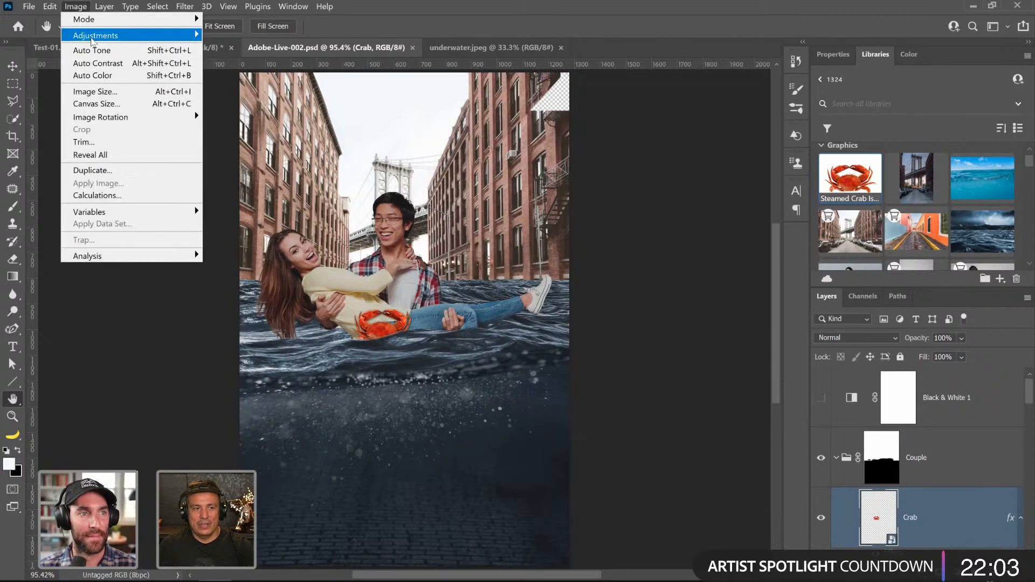
mouse_move(91, 41)
left_click(246, 102)
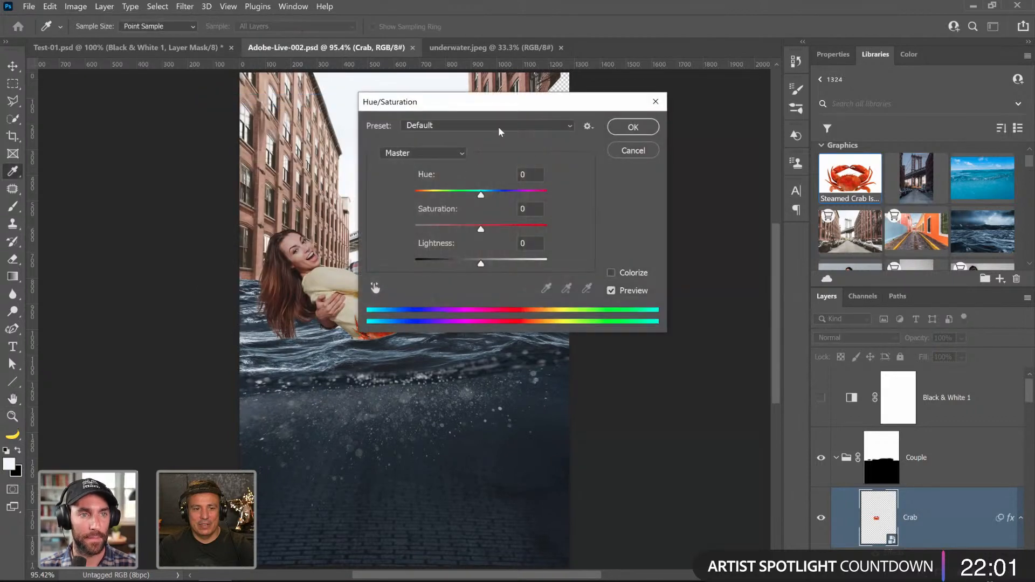
left_click_drag(503, 108, 679, 118)
left_click_drag(649, 239, 640, 240)
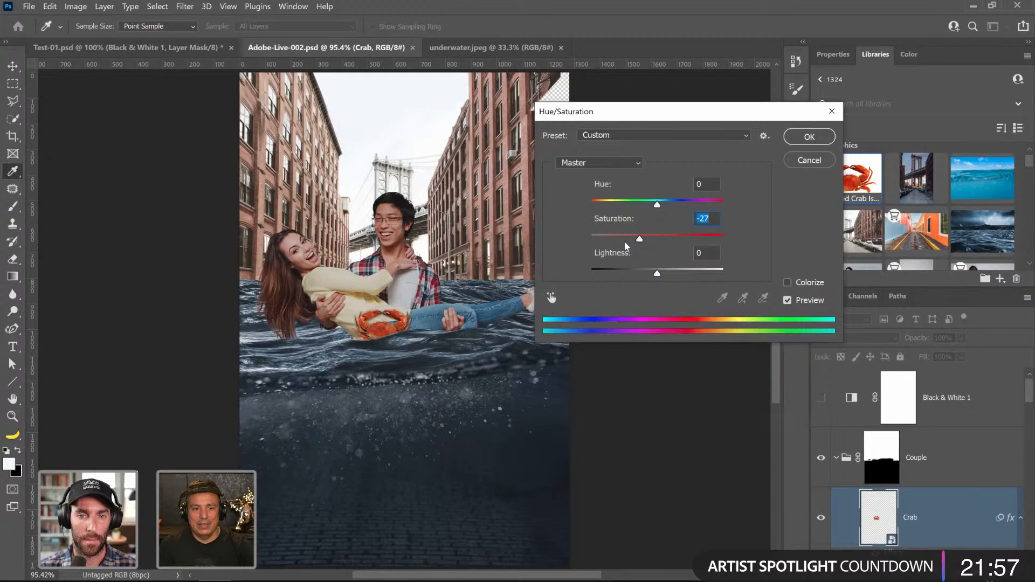
left_click_drag(626, 239, 639, 240)
left_click(788, 142)
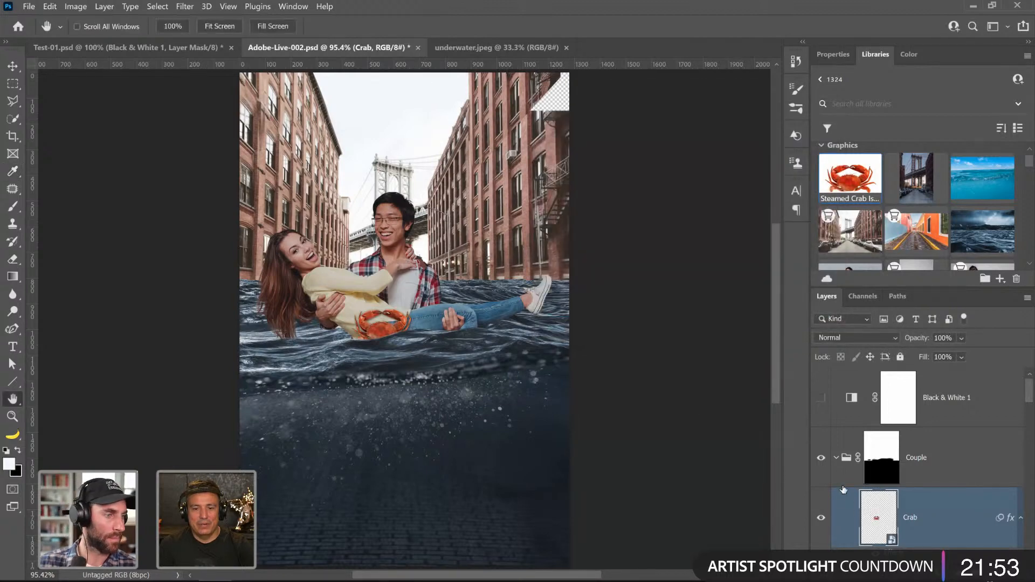
- Save, select the whole canvas, and move the Final layer above the Couple group
left_click(836, 458)
key("ctrl+s")
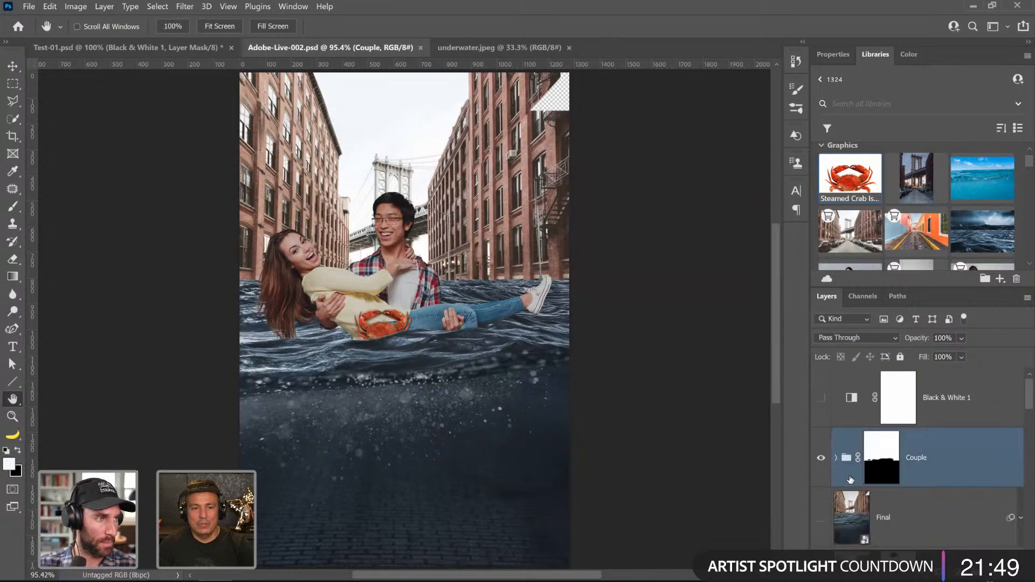
key("ctrl+a")
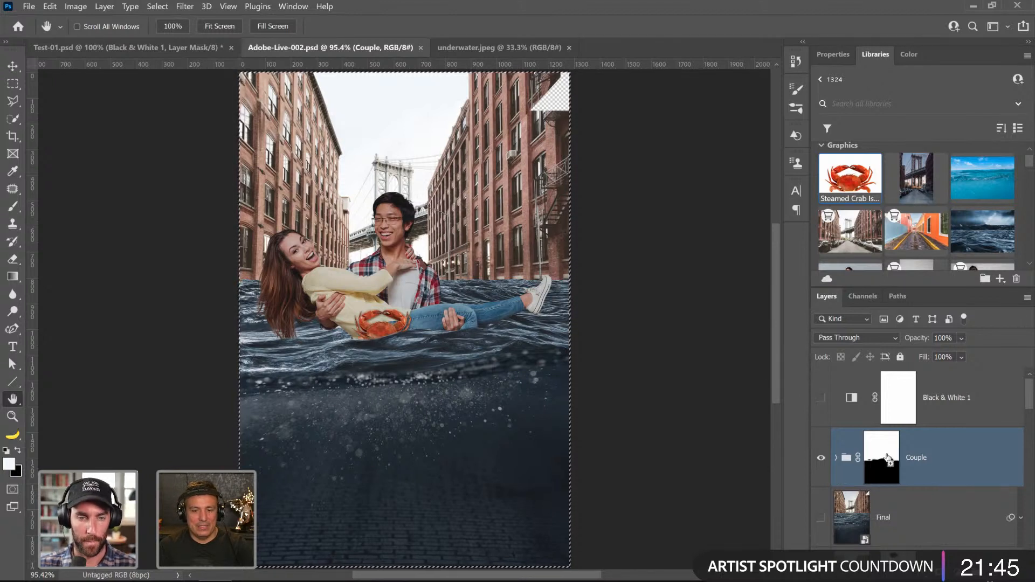
scroll(863, 437, "down", 1)
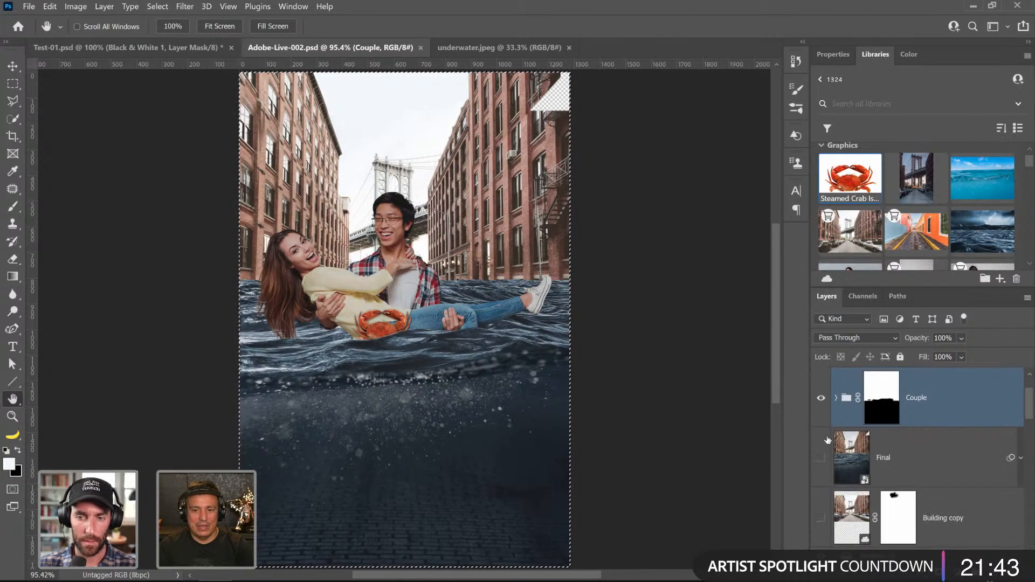
left_click(822, 401)
left_click(821, 402)
left_click(852, 459)
scroll(852, 486, "up", 1)
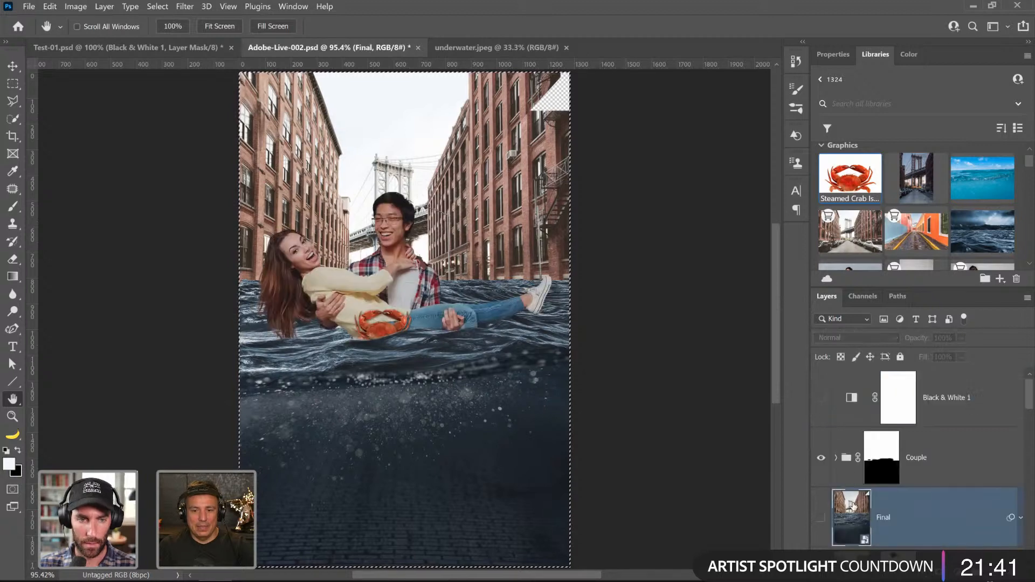
left_click_drag(852, 518, 858, 456)
- Paste the merged composite into the Final smart object, then save and close Final1.psb
double_click(858, 457)
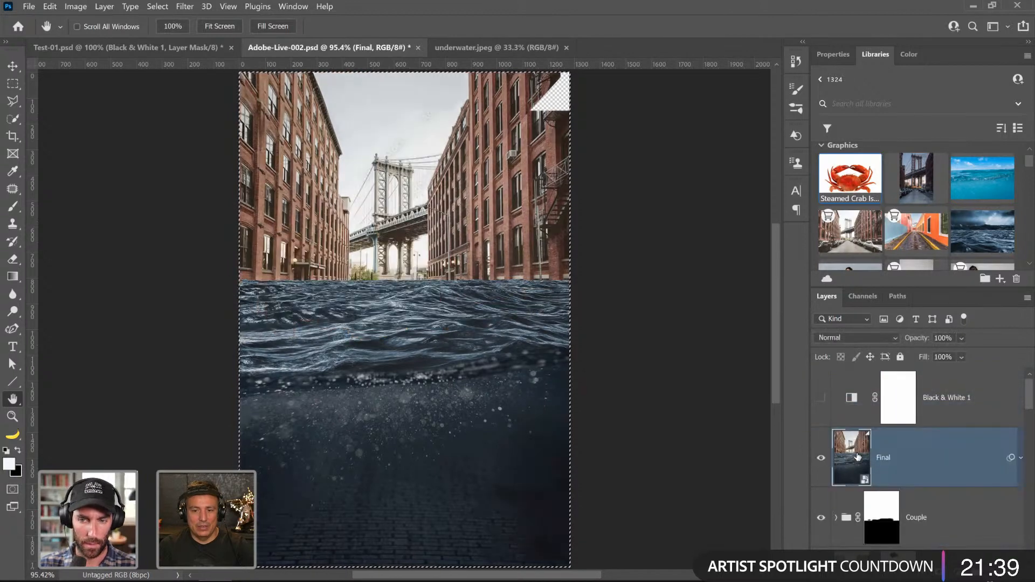
key("ctrl+v")
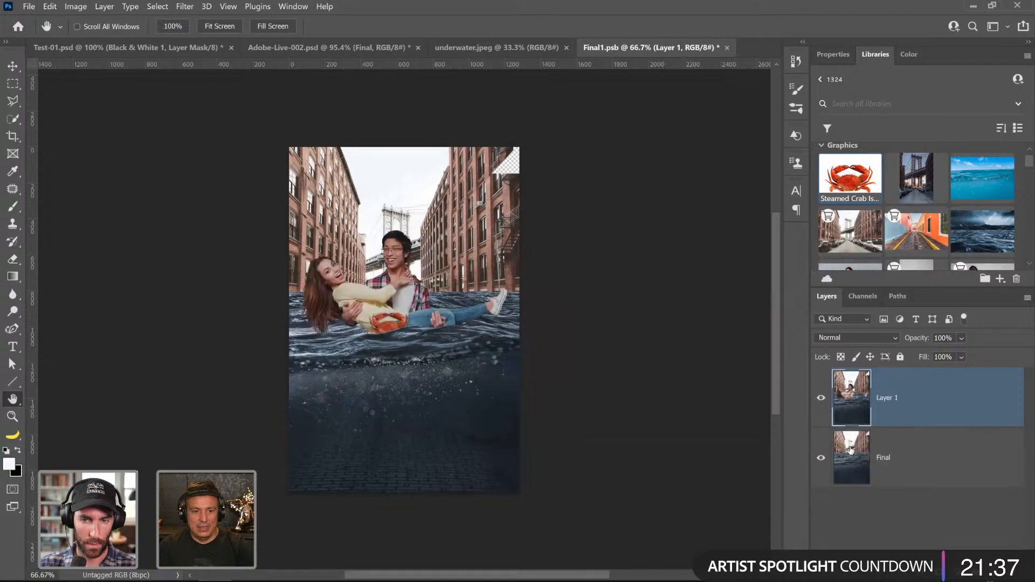
key("ctrl+s")
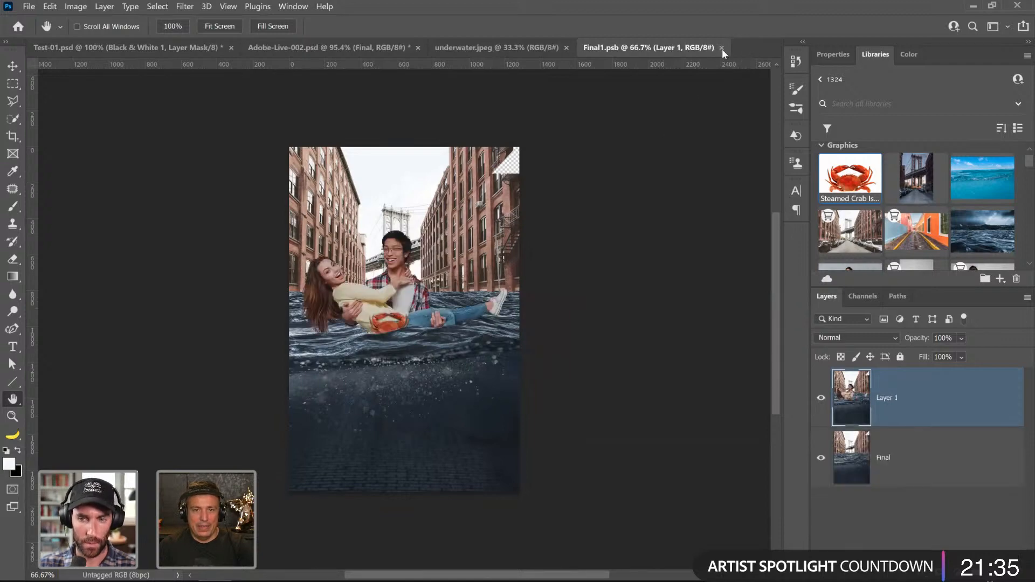
key("ctrl+w")
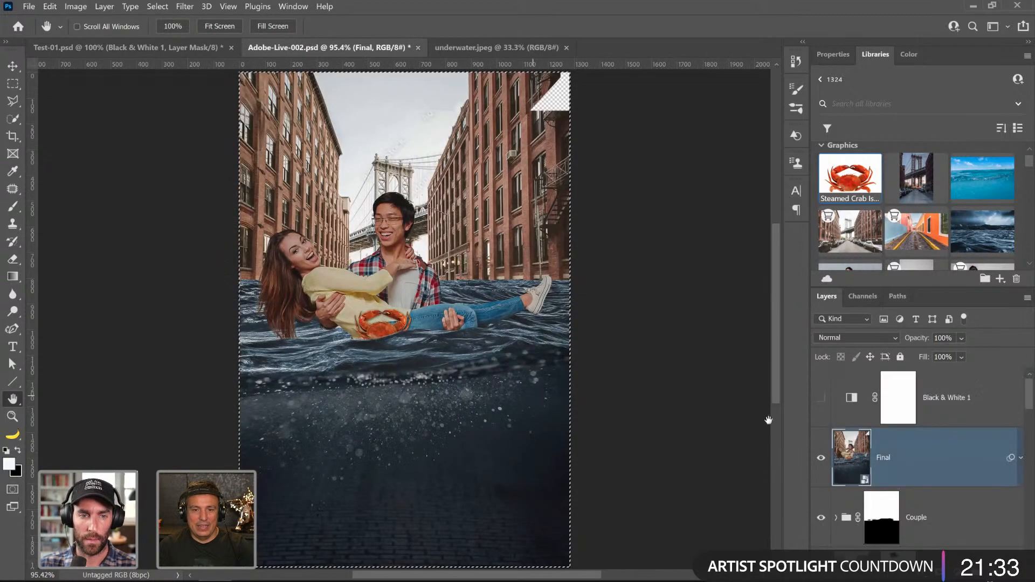
- Compare the composite with the Final layer on and off, leaving it hidden
left_click(823, 459)
left_click(824, 463)
left_click(824, 464)
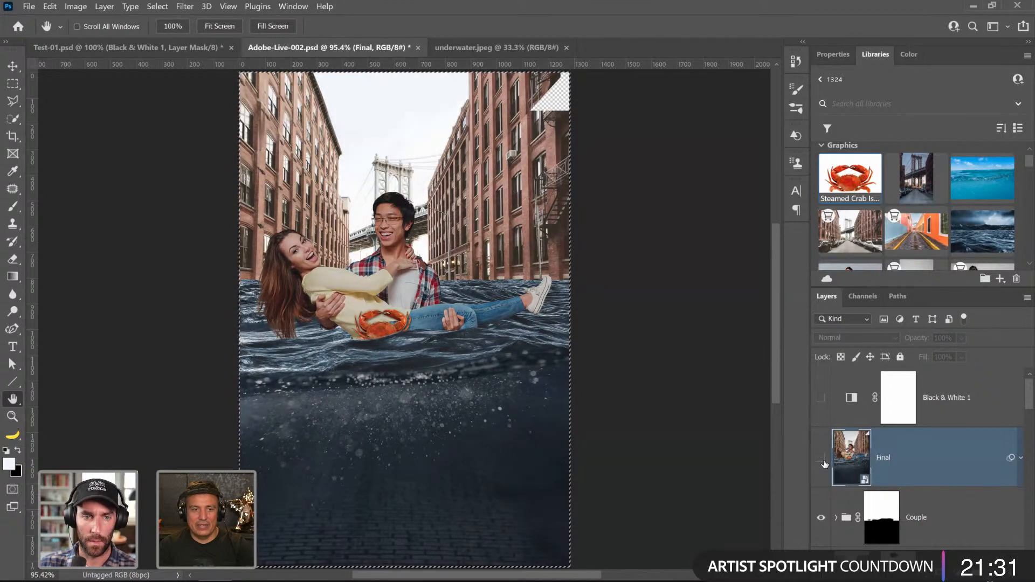
left_click(825, 464)
left_click(824, 464)
left_click(824, 464)
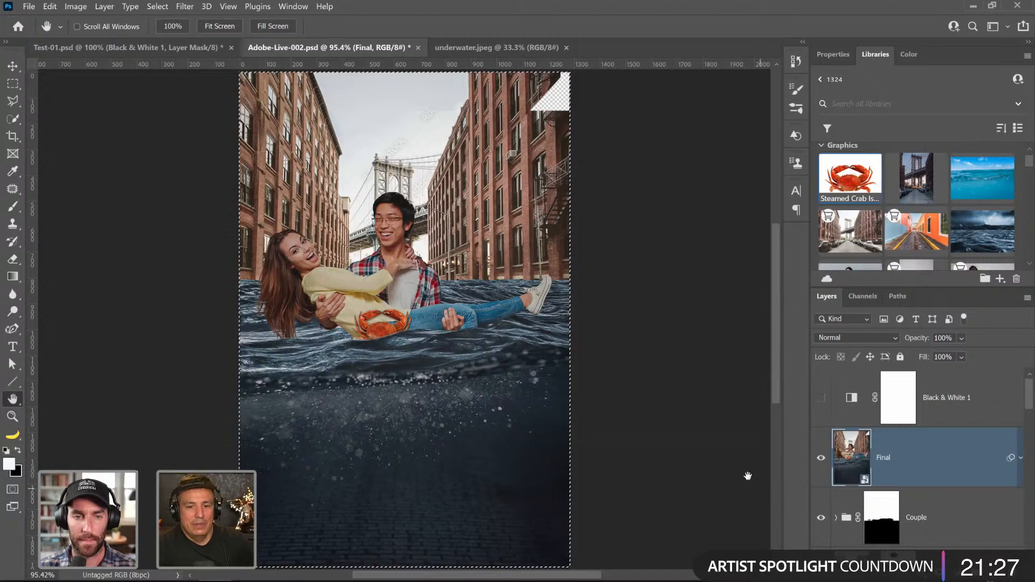
left_click(822, 458)
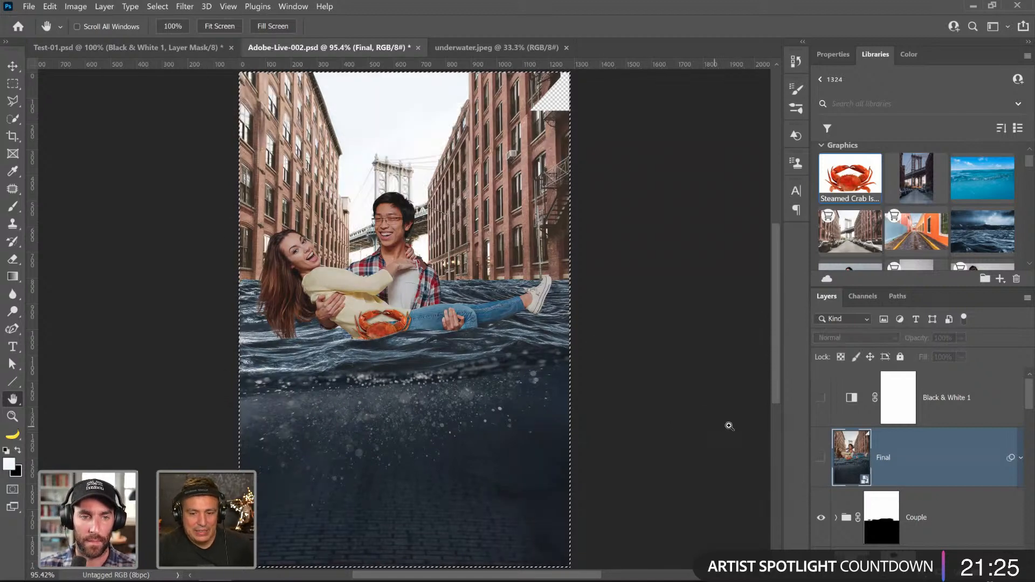
scroll(847, 478, "down", 10)
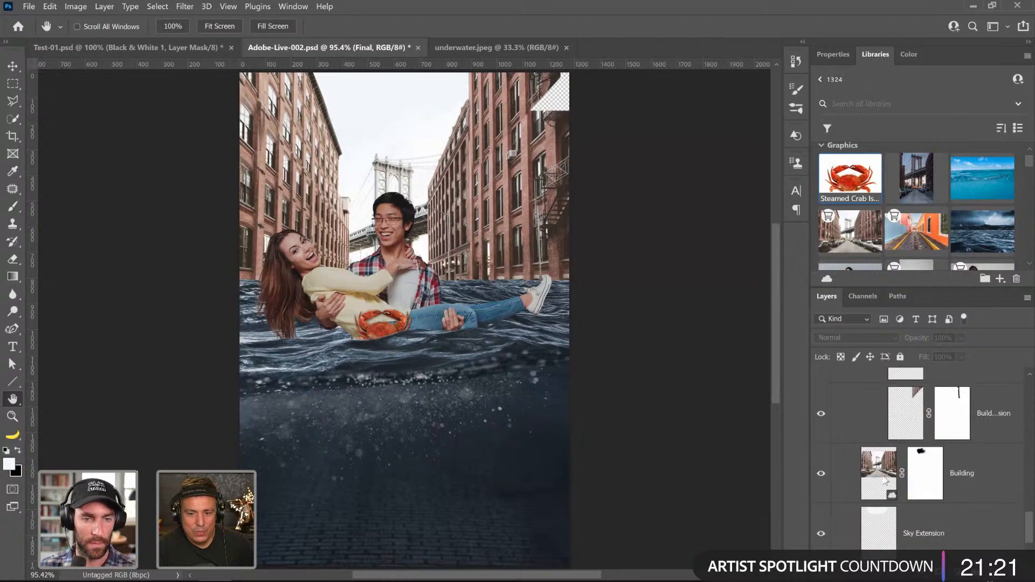
- Convert Building and Extensions into a smart object, then undo that conversion
left_click(885, 482)
scroll(873, 476, "up", 2)
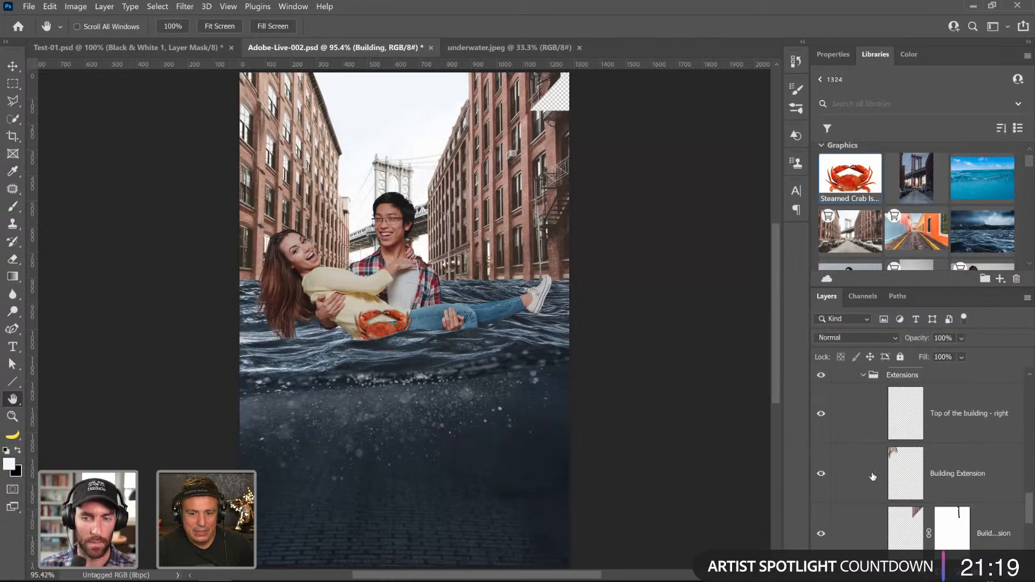
left_click(863, 379)
scroll(871, 449, "up", 2)
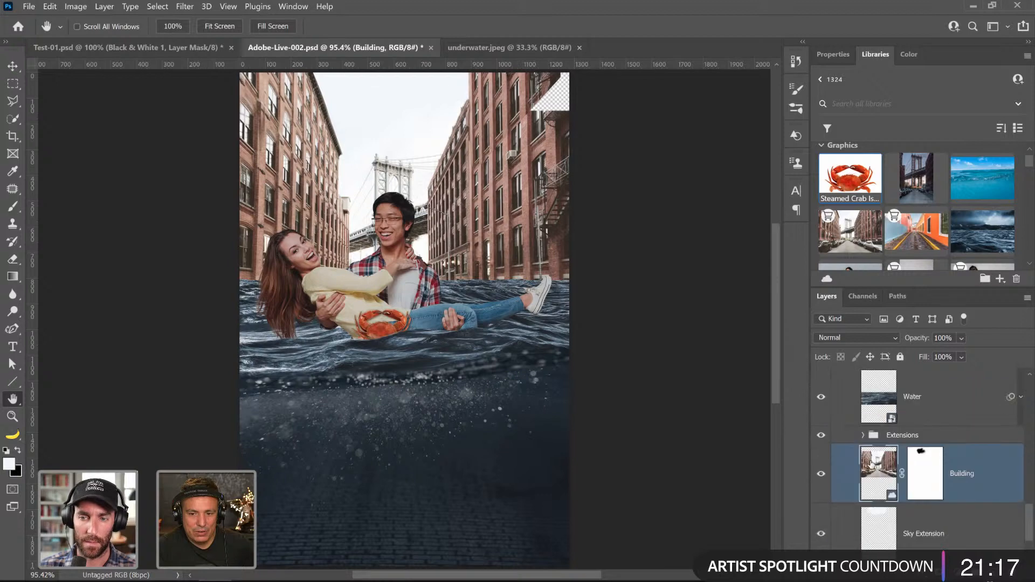
scroll(871, 448, "down", 2)
scroll(872, 467, "up", 1)
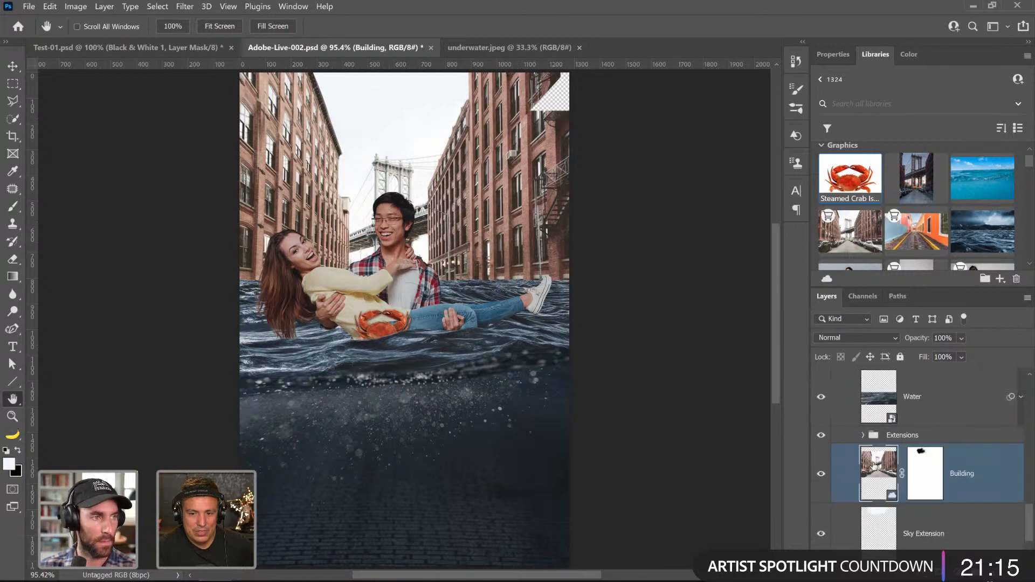
left_click(933, 438, "ctrl")
right_click(927, 440)
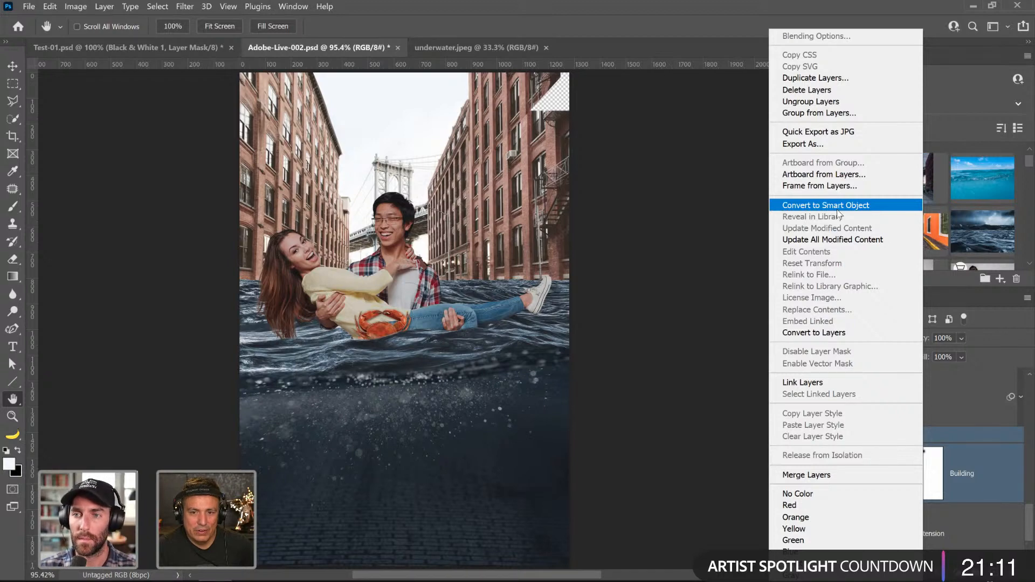
left_click(837, 209)
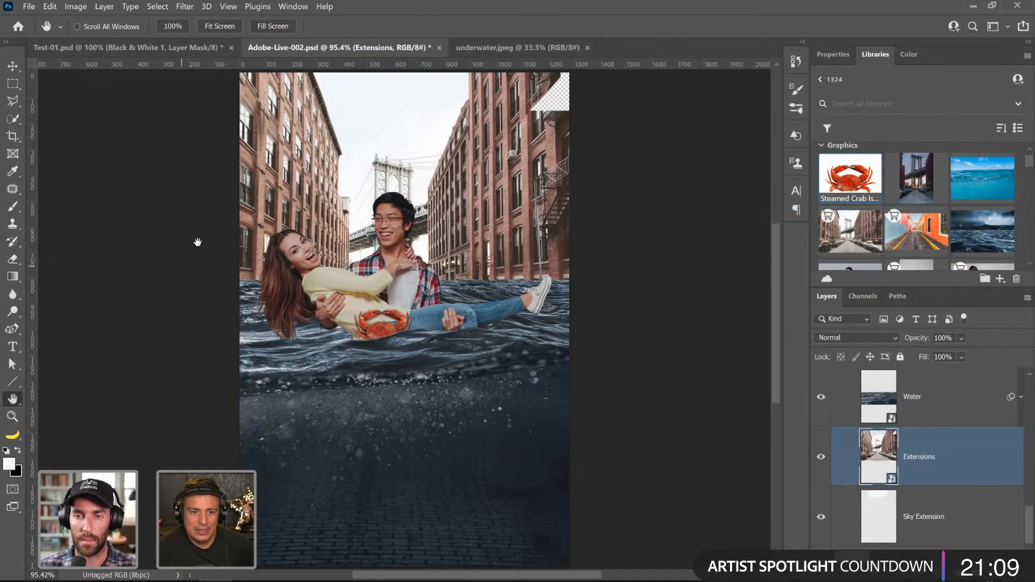
key("ctrl+z")
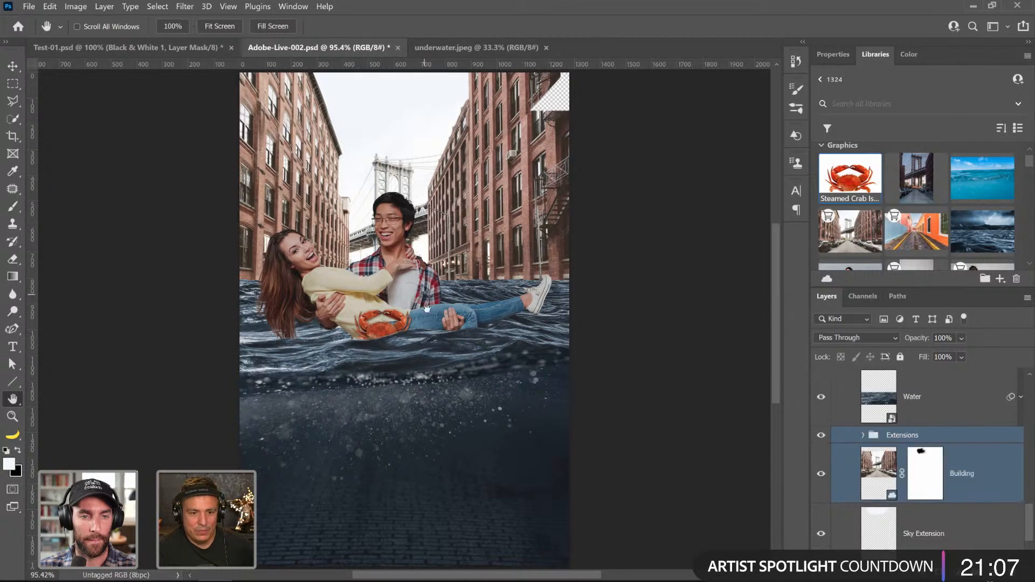
- Select Water, Extensions and Building together and convert them into one smart object
left_click(904, 411)
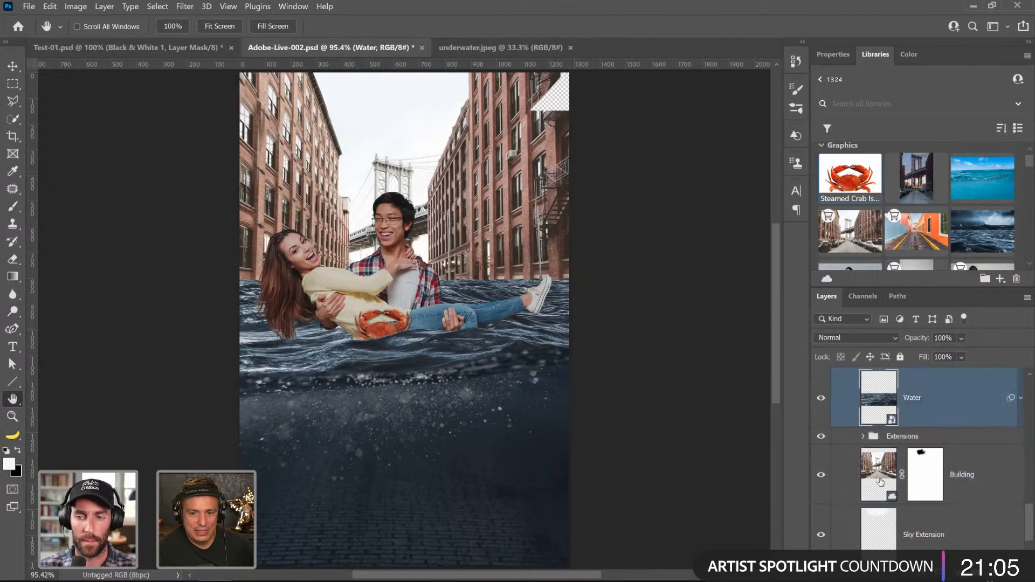
left_click(926, 470)
scroll(926, 469, "up", 1)
scroll(926, 469, "up", 4)
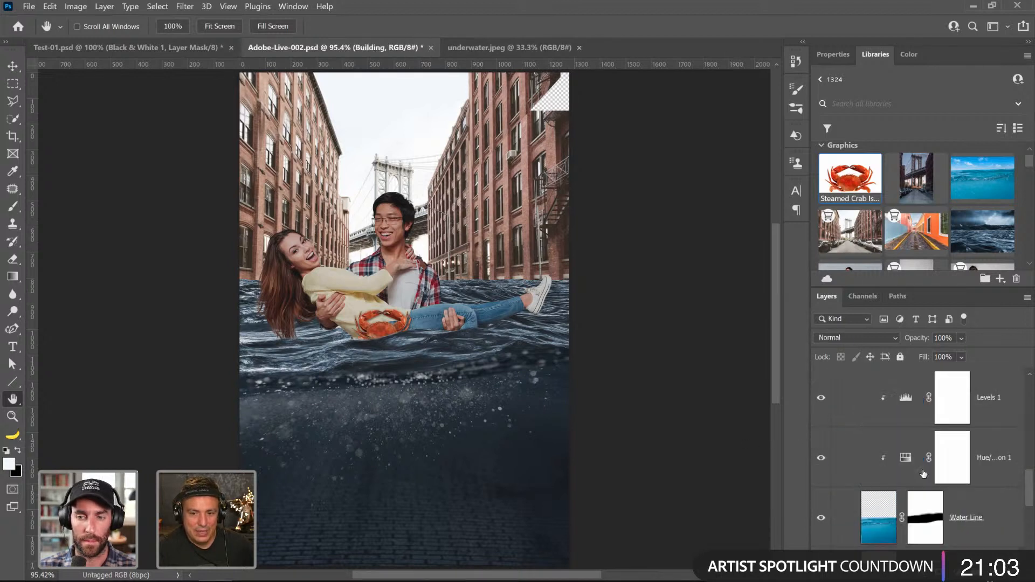
scroll(919, 479, "up", 2)
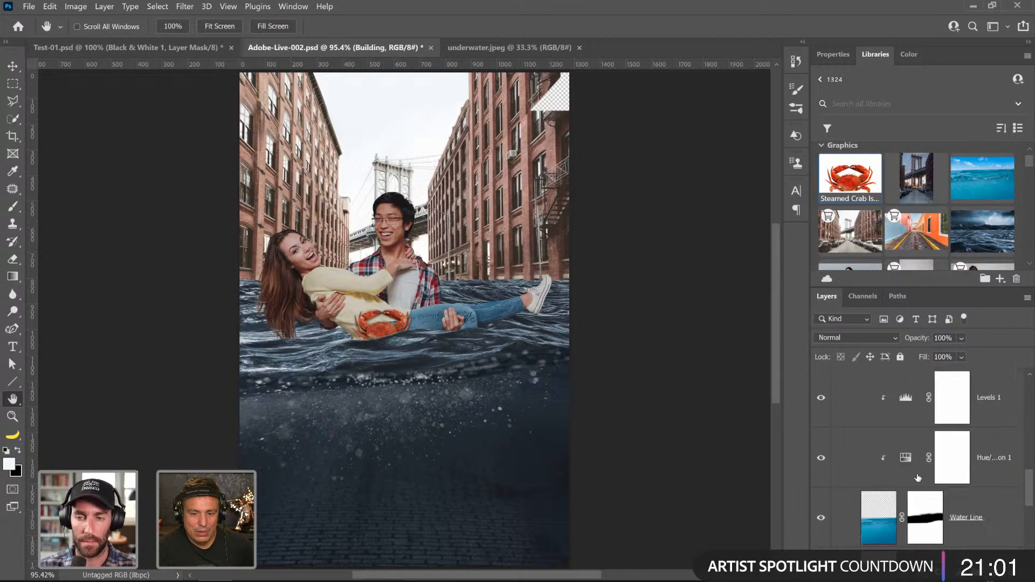
scroll(918, 479, "down", 3)
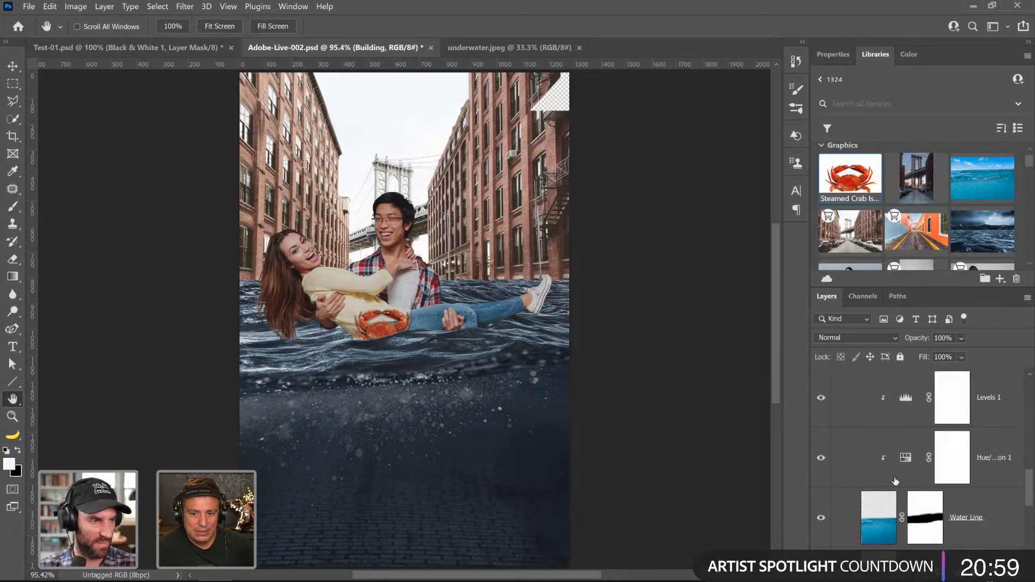
scroll(894, 484, "down", 2)
left_click(880, 471, "shift")
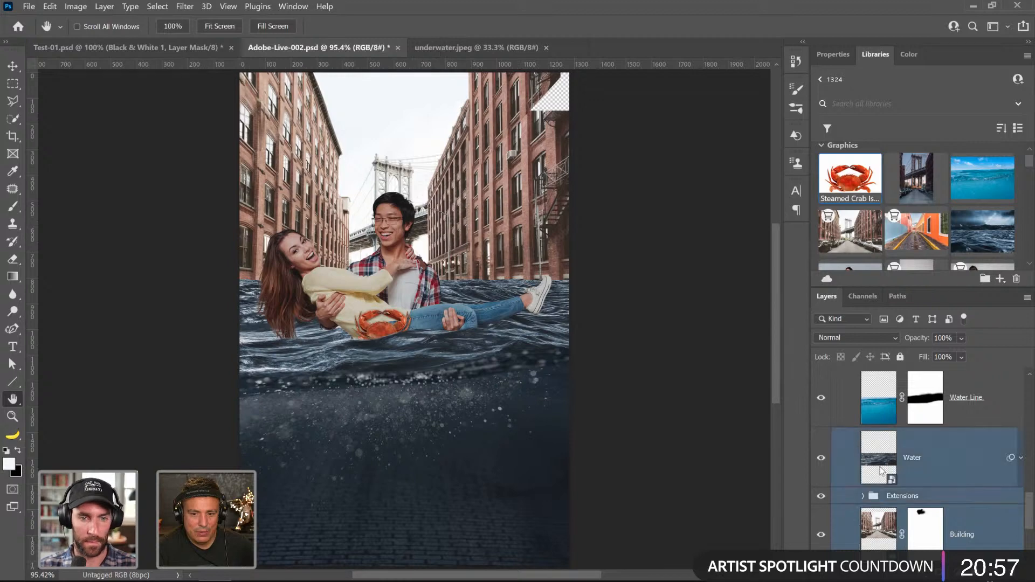
right_click(876, 458)
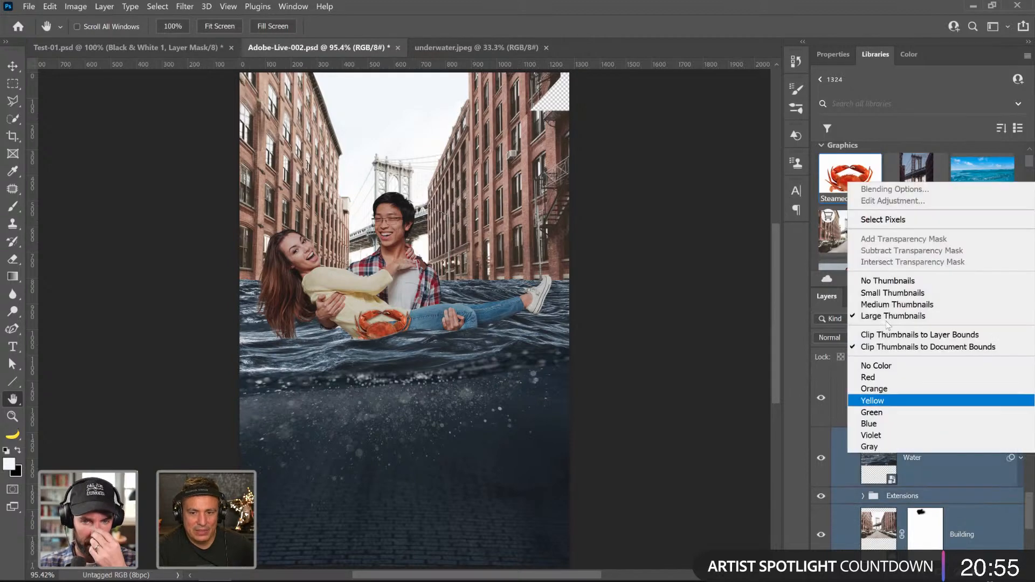
right_click(952, 480)
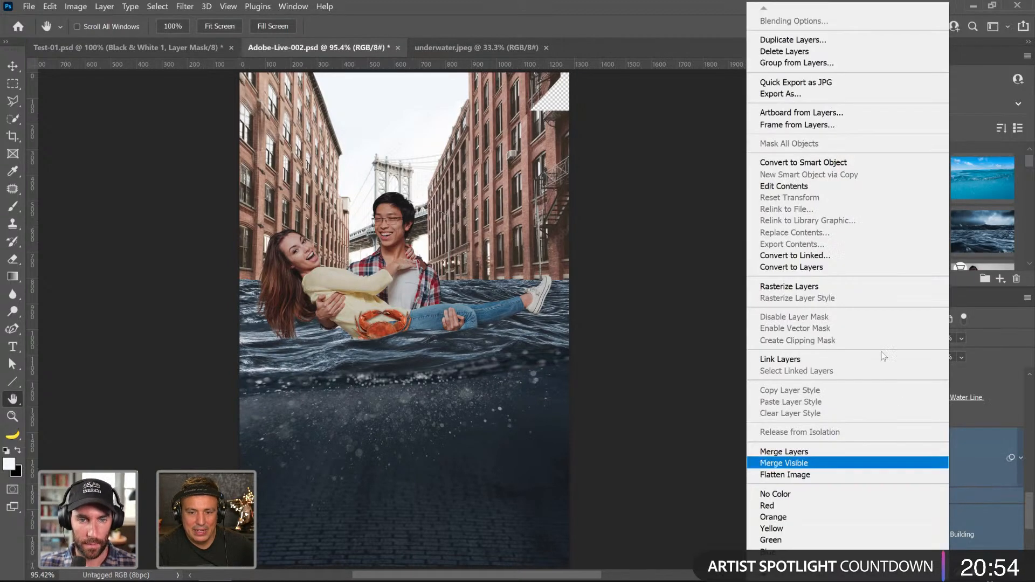
left_click(816, 166)
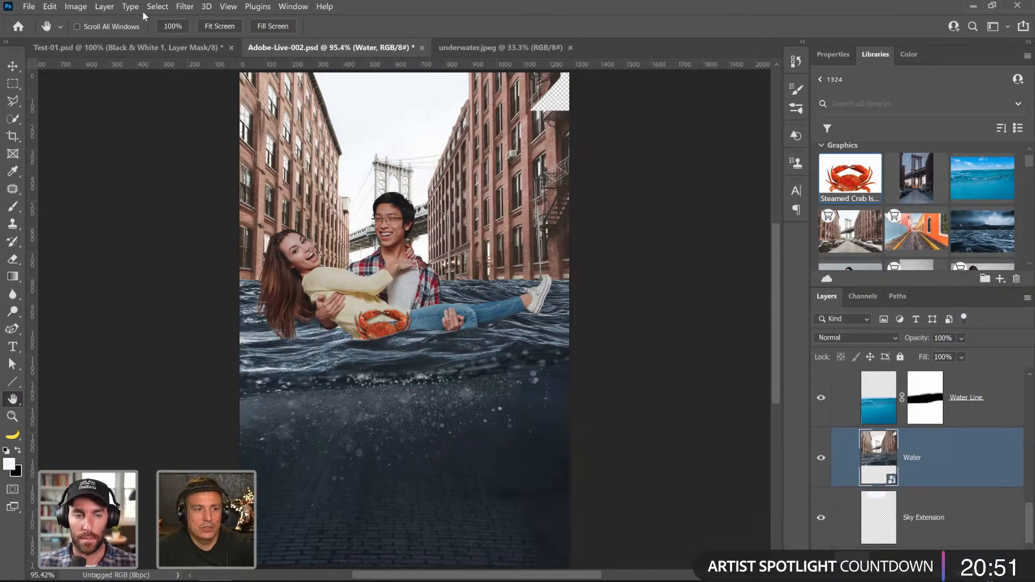
- Apply a 4 px Tilt-Shift blur to Water, with the sharp band lowered over the couple
left_click(185, 7)
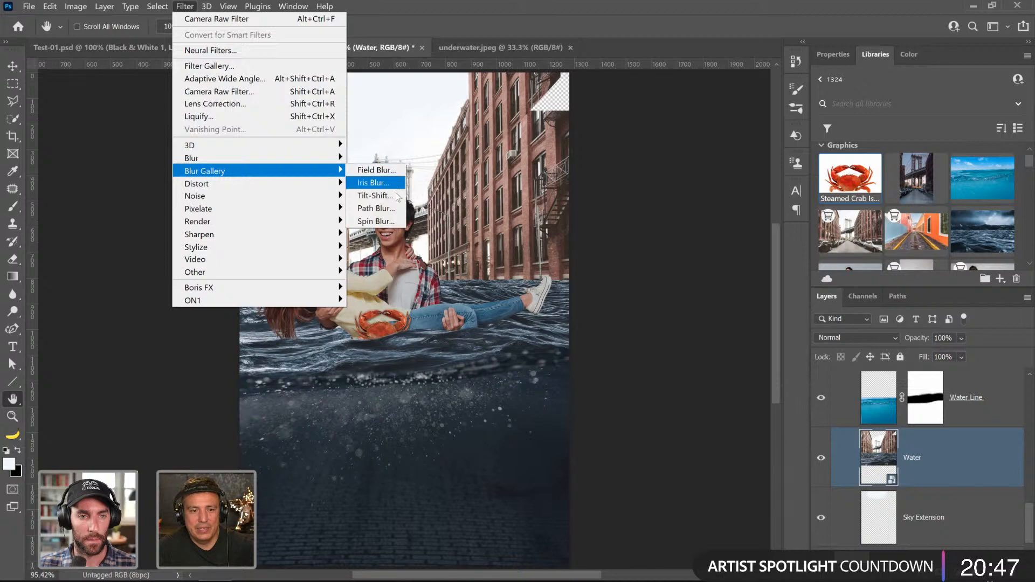
left_click(399, 196)
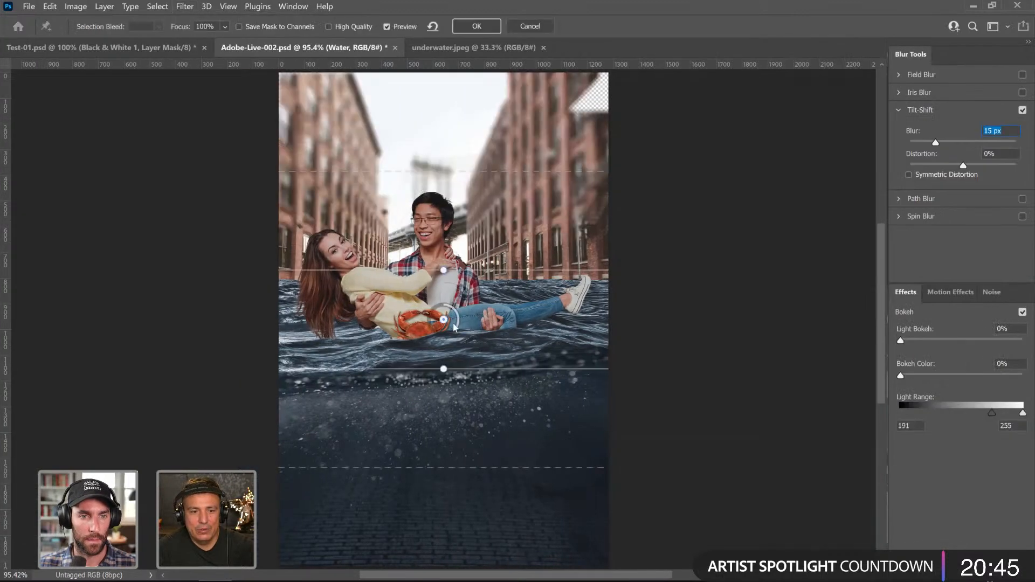
left_click_drag(445, 324, 445, 355)
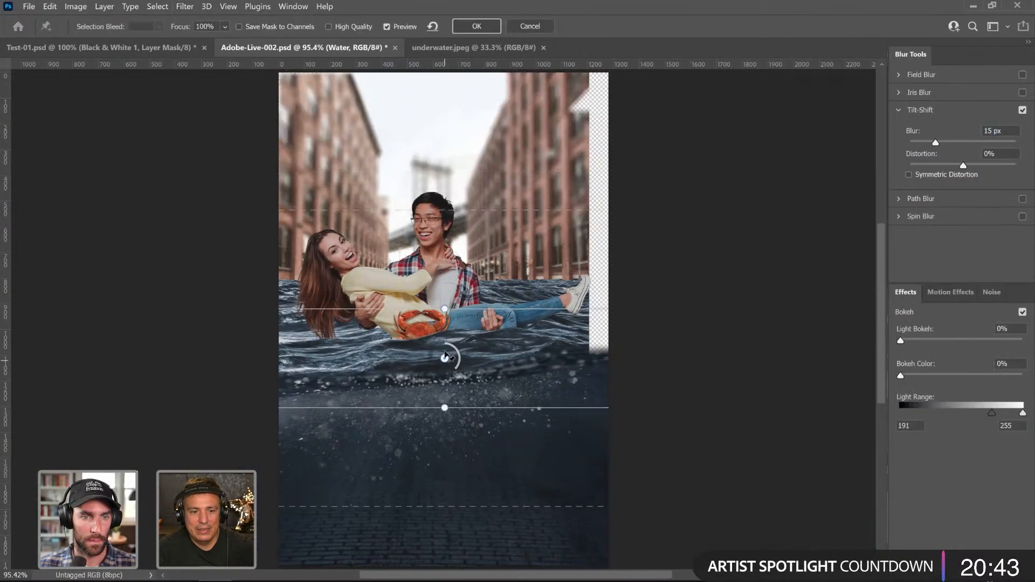
left_click_drag(459, 309, 459, 337)
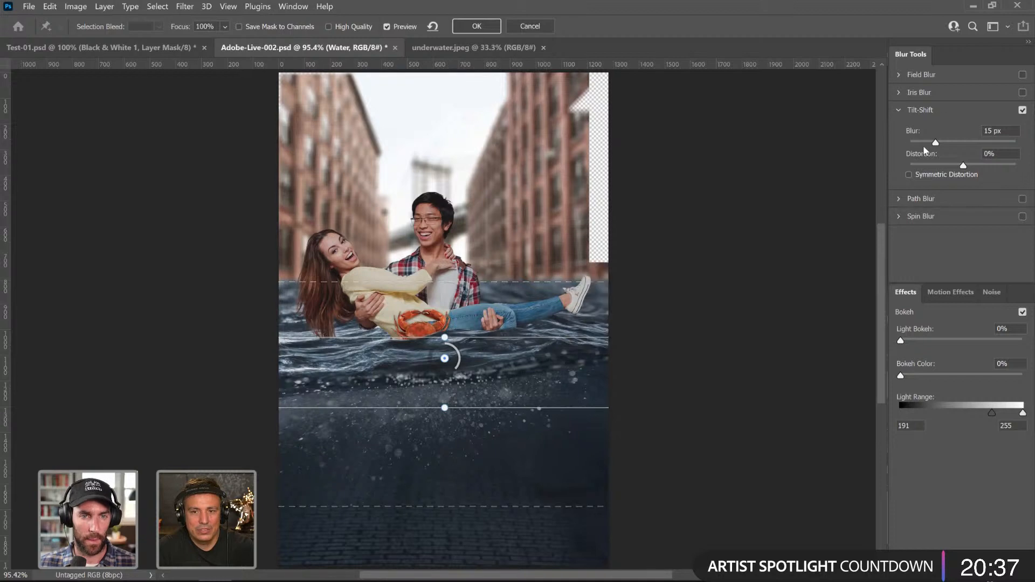
mouse_move(935, 142)
left_mouse_down()
mouse_move(911, 143)
mouse_move(920, 147)
left_mouse_up()
left_click_drag(464, 287, 464, 290)
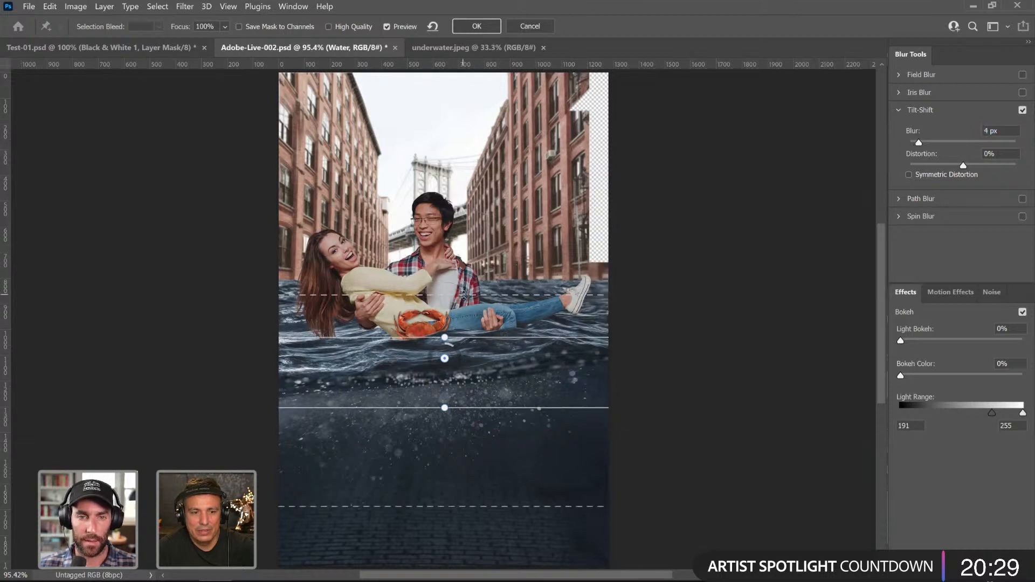
left_click(477, 26)
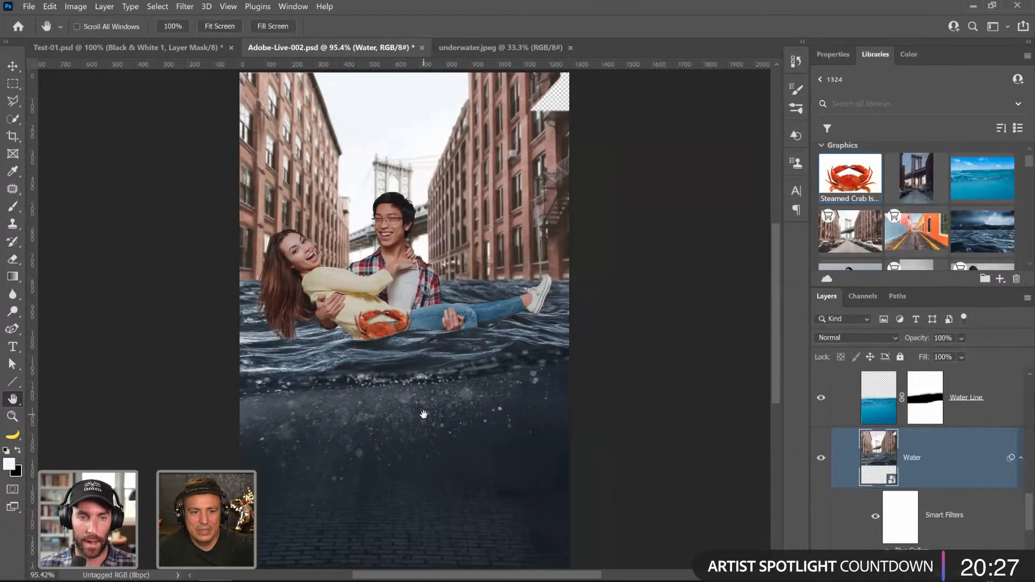
- Compare the composite with the tilt-shift blur off and on, leaving it on
left_click(877, 518)
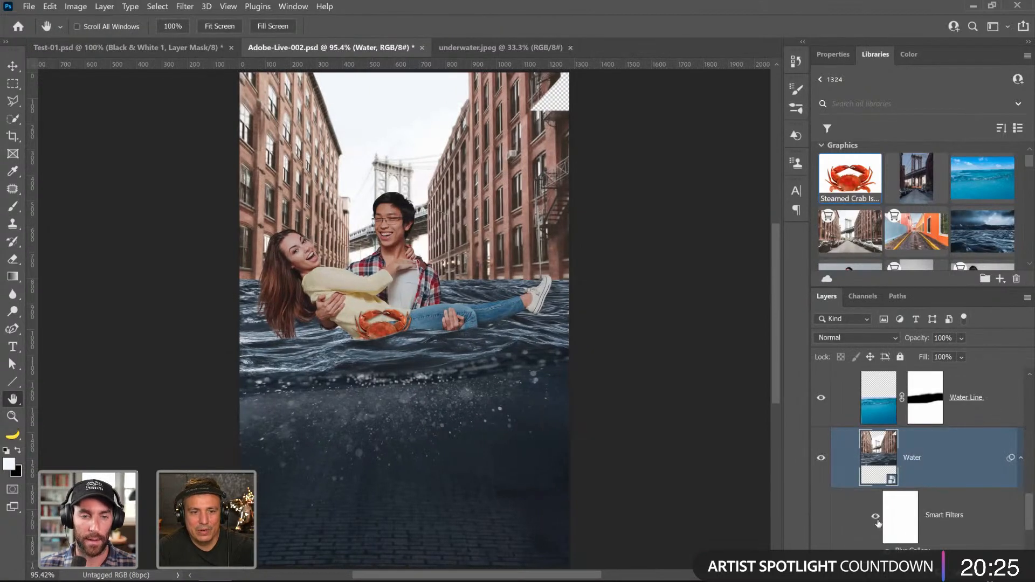
left_click(877, 519)
left_click(877, 519)
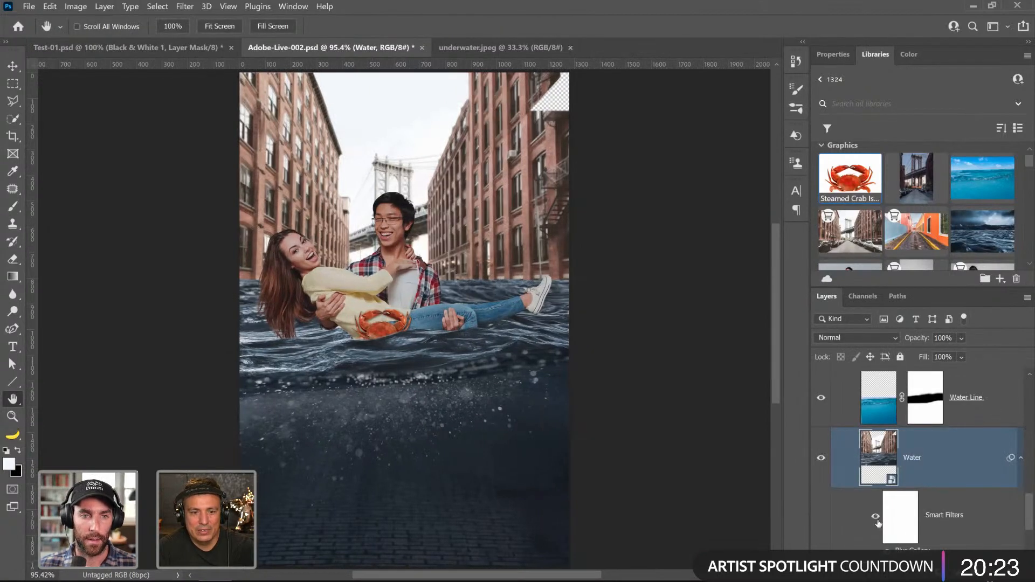
left_click(15, 418)
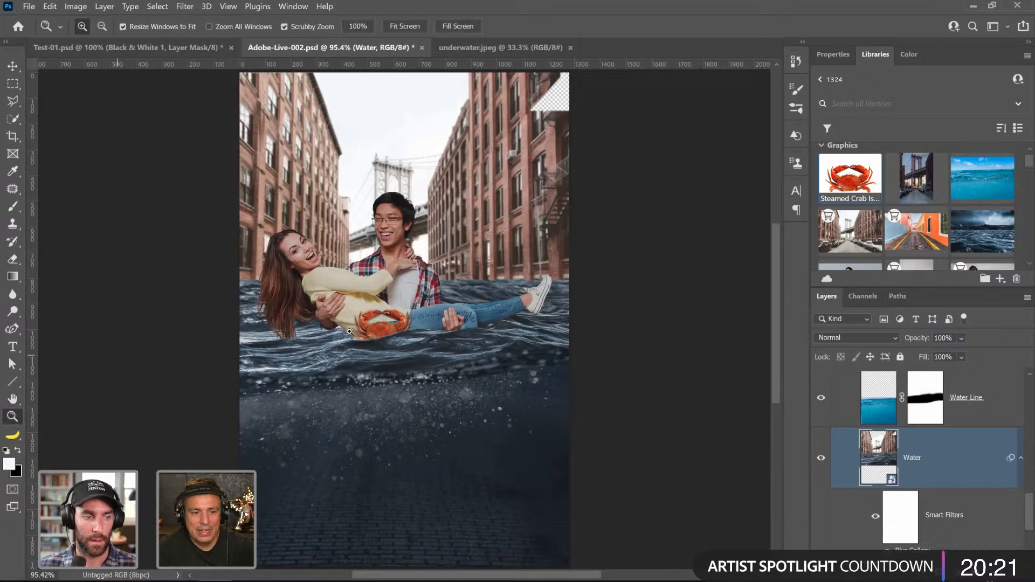
left_click_drag(441, 239, 441, 239)
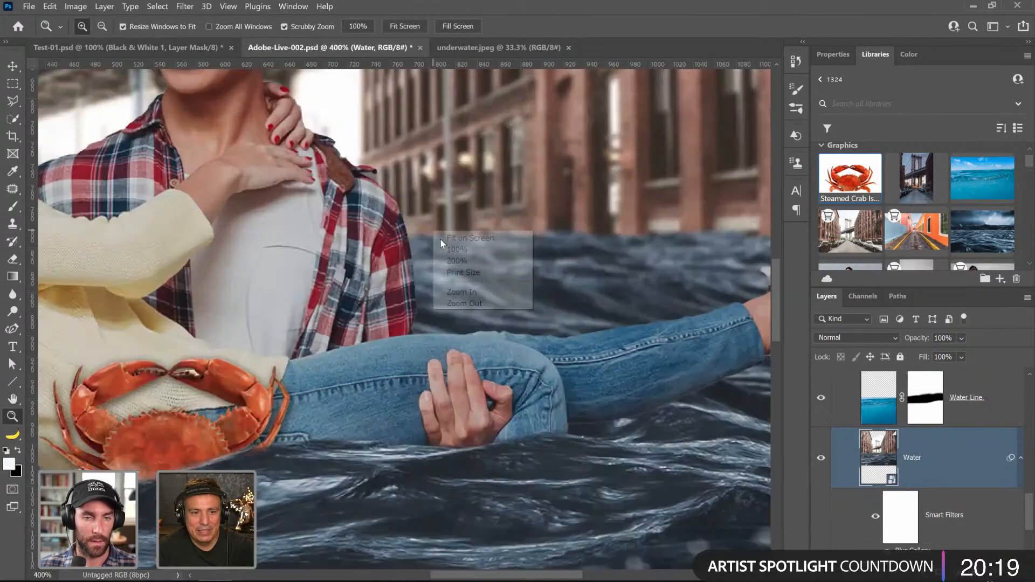
key("ctrl+0")
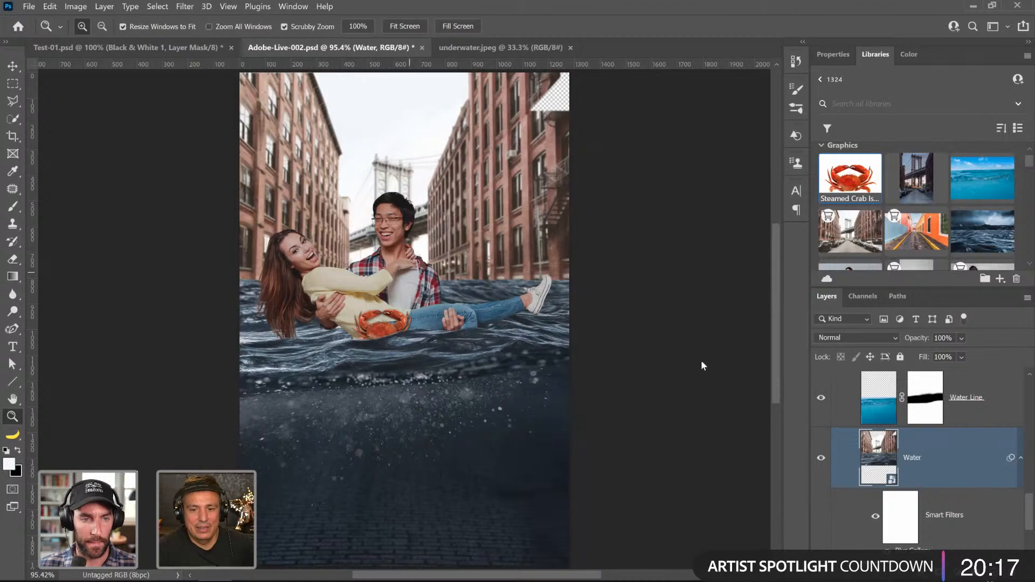
- Collapse the Water layer's filter list and save the document
left_click(1020, 458)
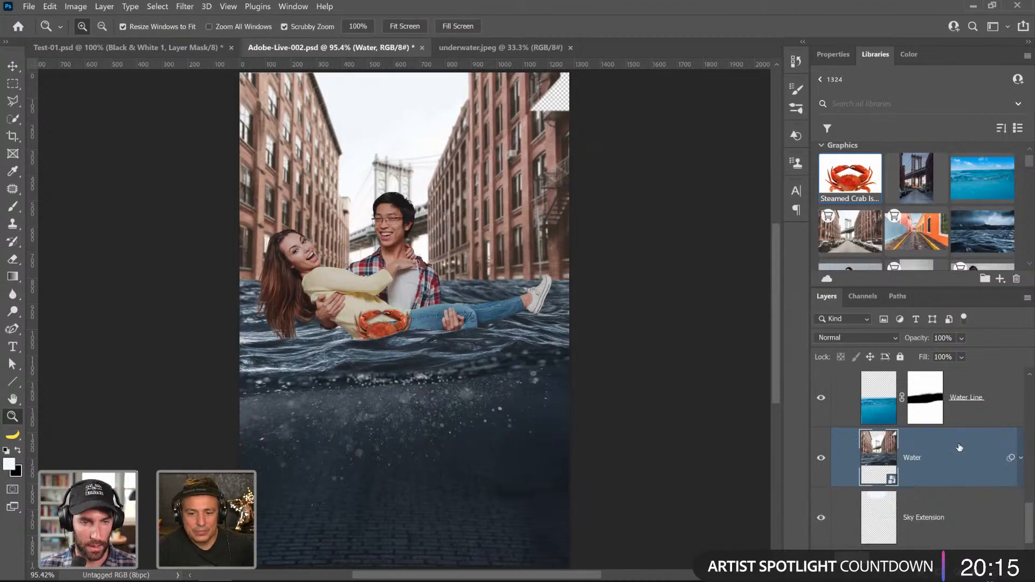
key("ctrl+s")
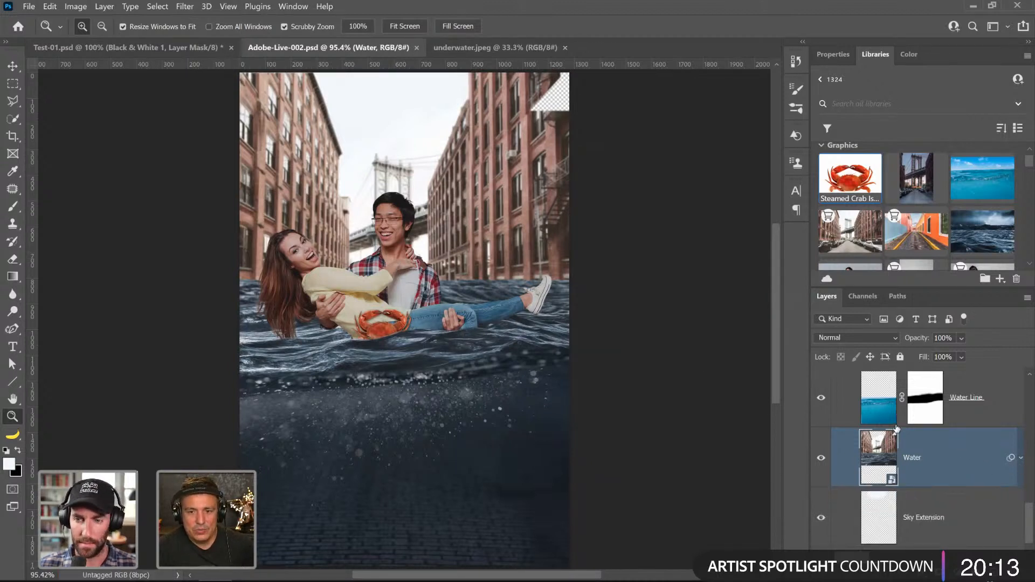
scroll(487, 303, "down", 1)
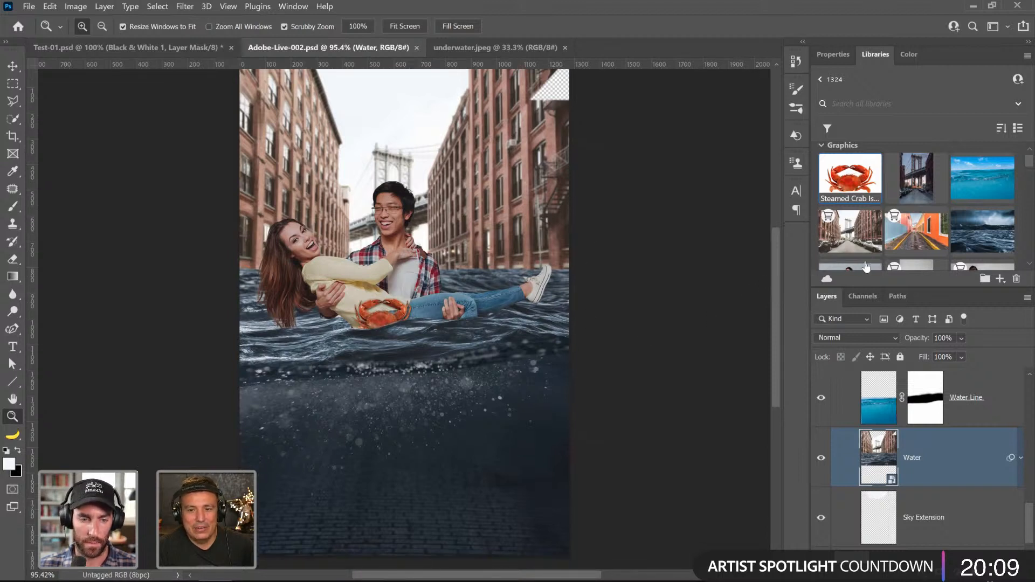
scroll(866, 267, "down", 1)
scroll(863, 261, "up", 1)
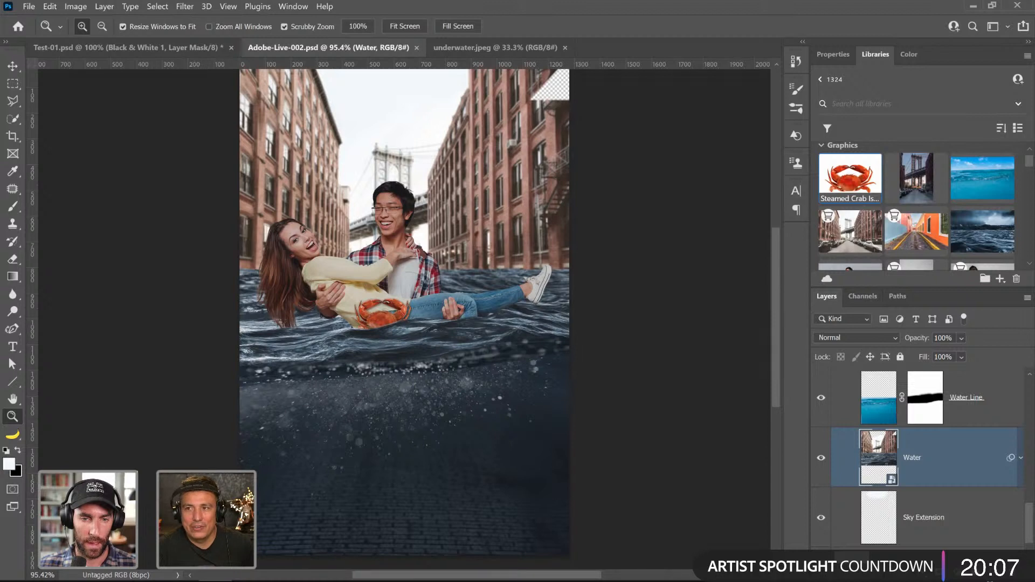
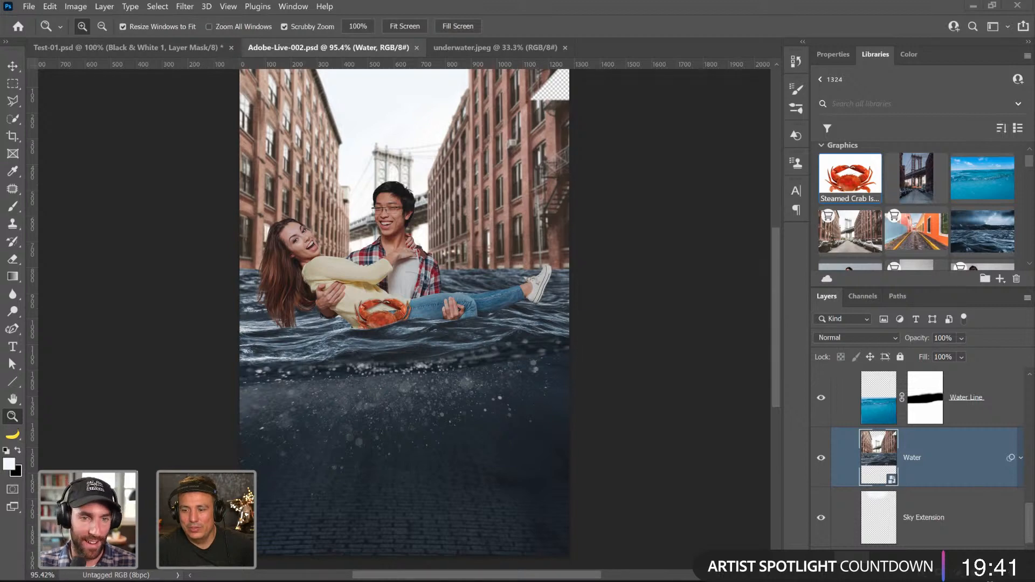
- Switch from Photoshop to the Chrome window showing Adobe Stock's 'crab isolated' results
key("alt+Tab")
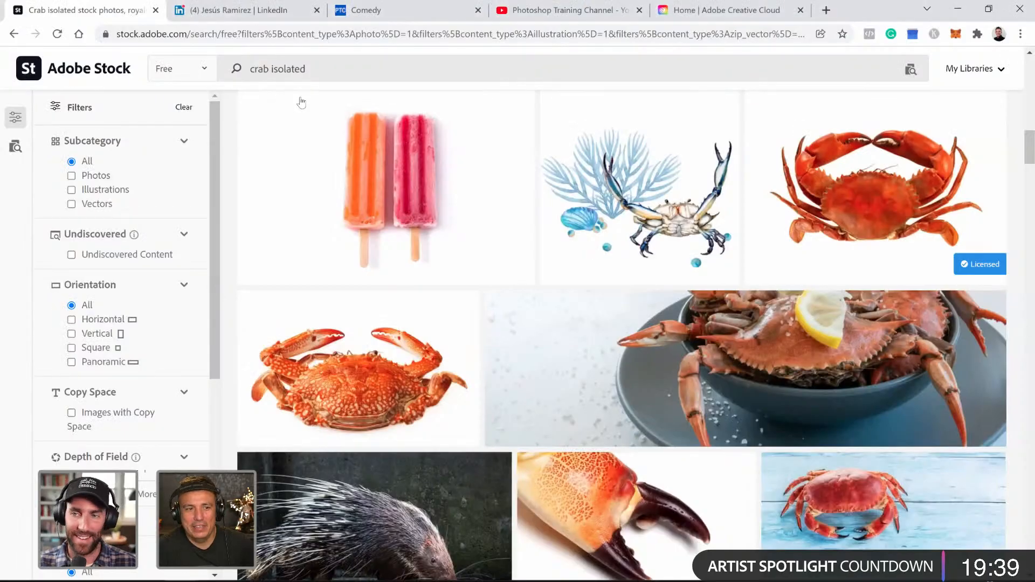
- Search Adobe Stock for 'mermaid' and limit the results to Photos
left_click_drag(319, 69, 150, 76)
type("merm")
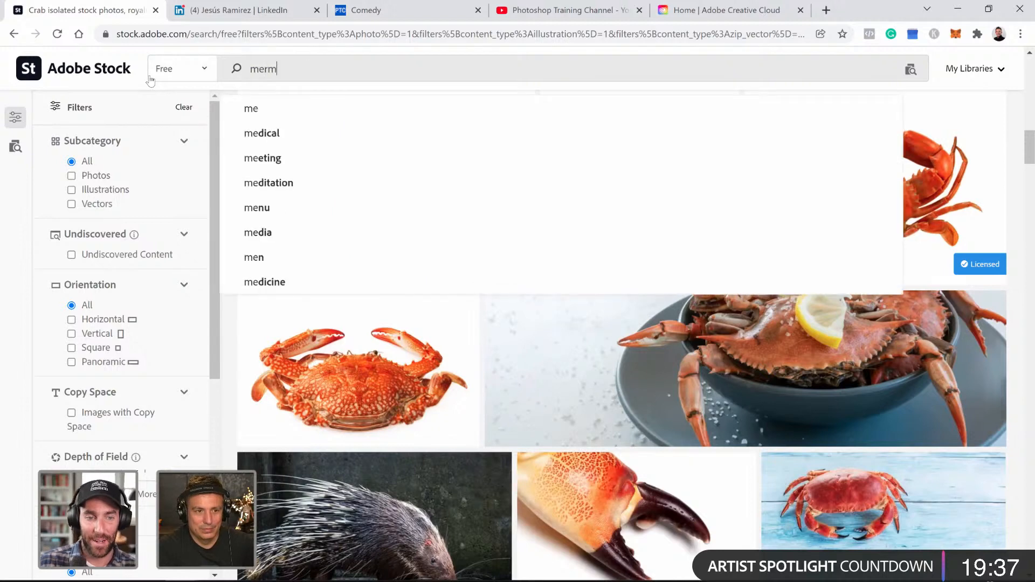
type("aid")
key("Return")
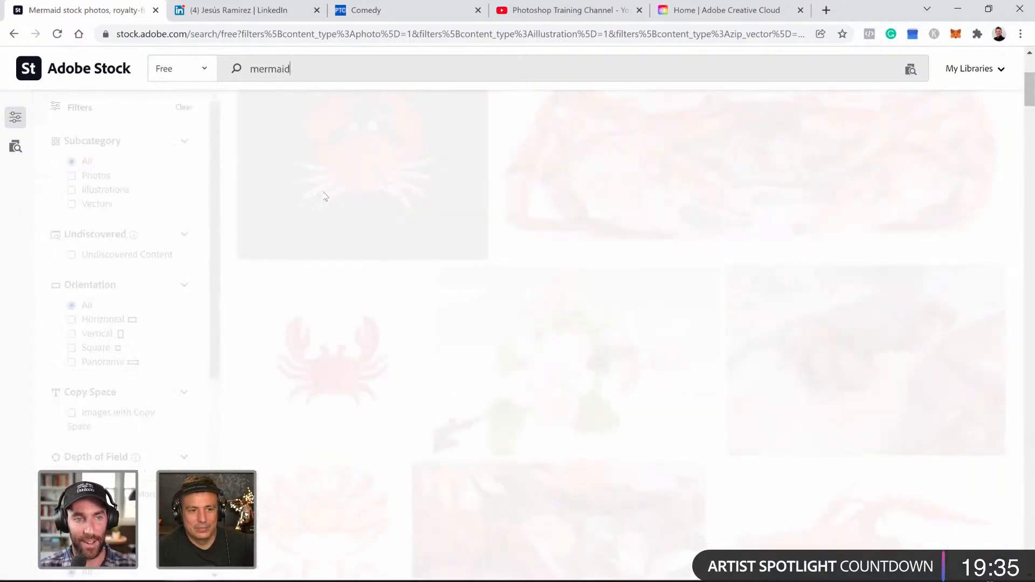
scroll(497, 190, "down", 7)
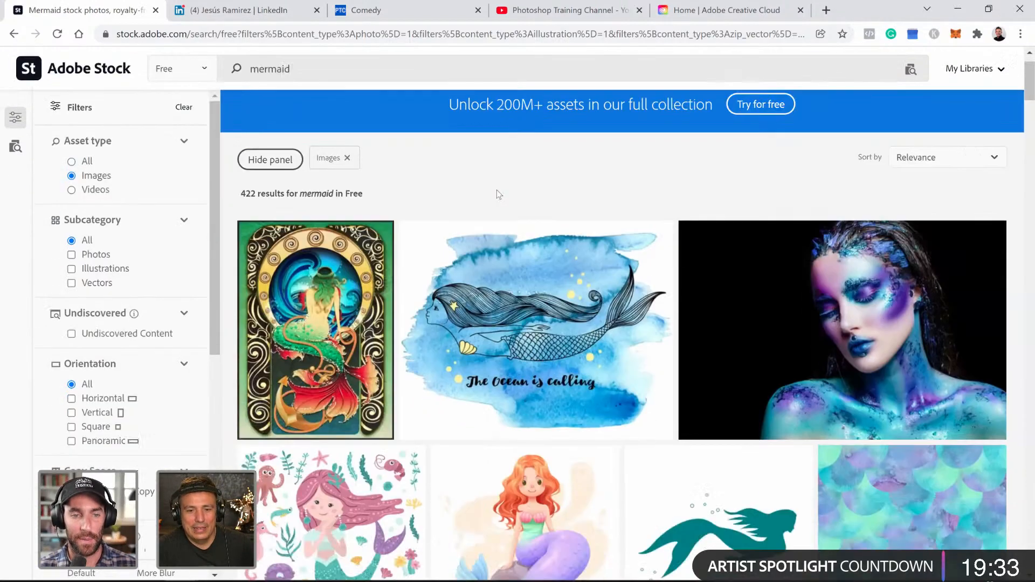
scroll(172, 217, "down", 4)
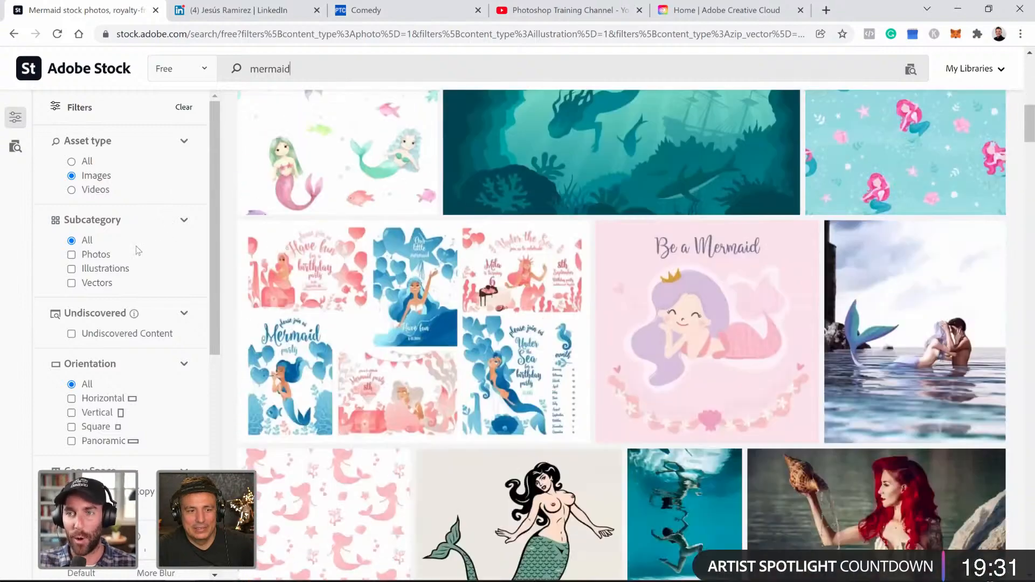
left_click(96, 256)
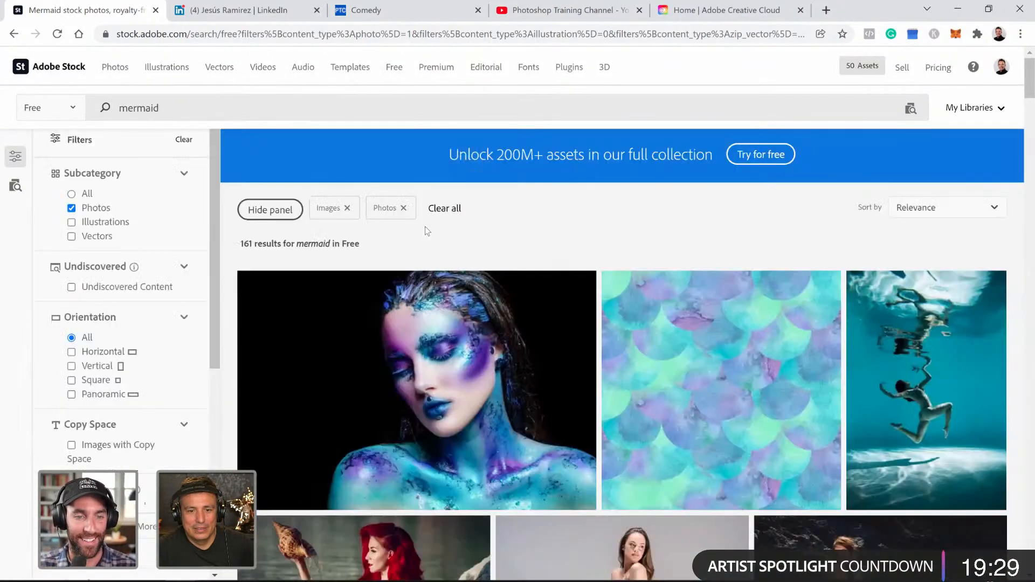
- Open the details of the underwater mermaid photo with the blue-green tail
scroll(425, 227, "down", 6)
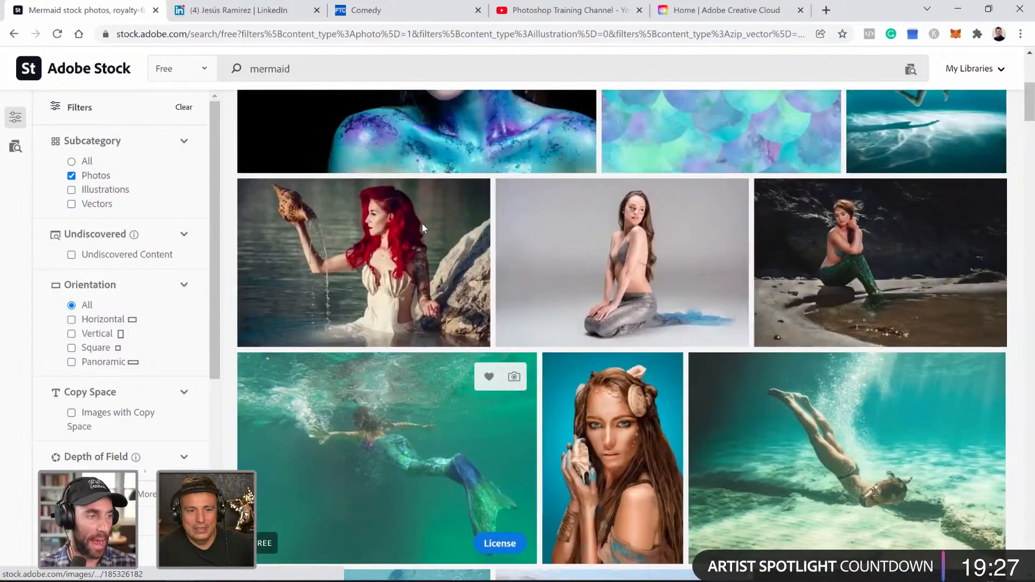
scroll(422, 224, "down", 10)
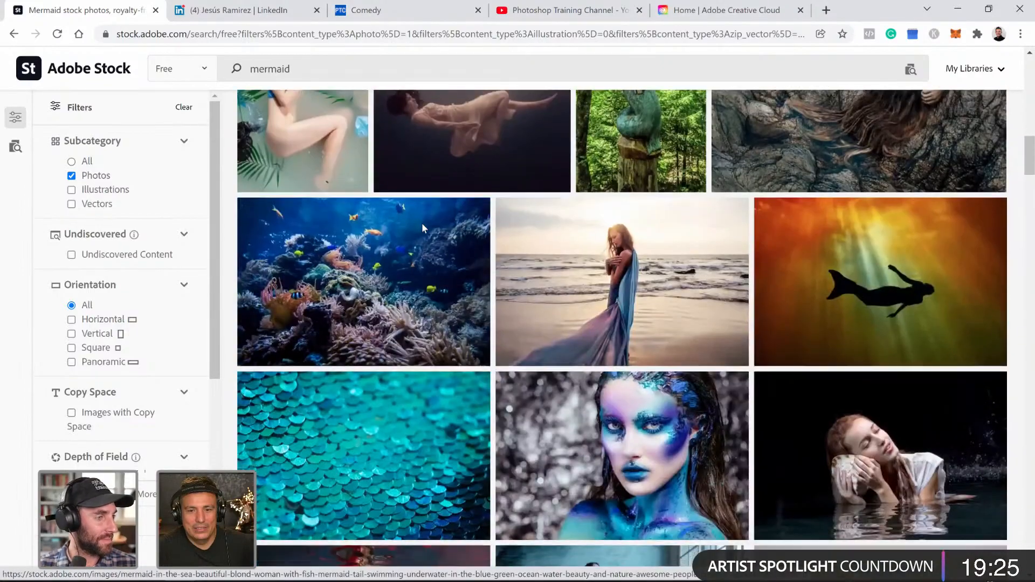
scroll(422, 224, "down", 12)
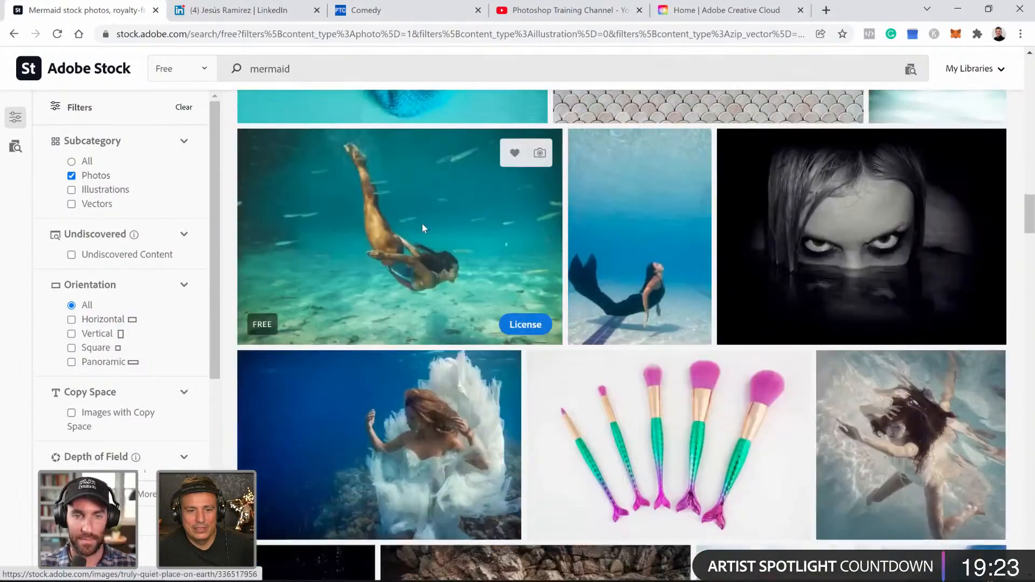
scroll(422, 224, "down", 12)
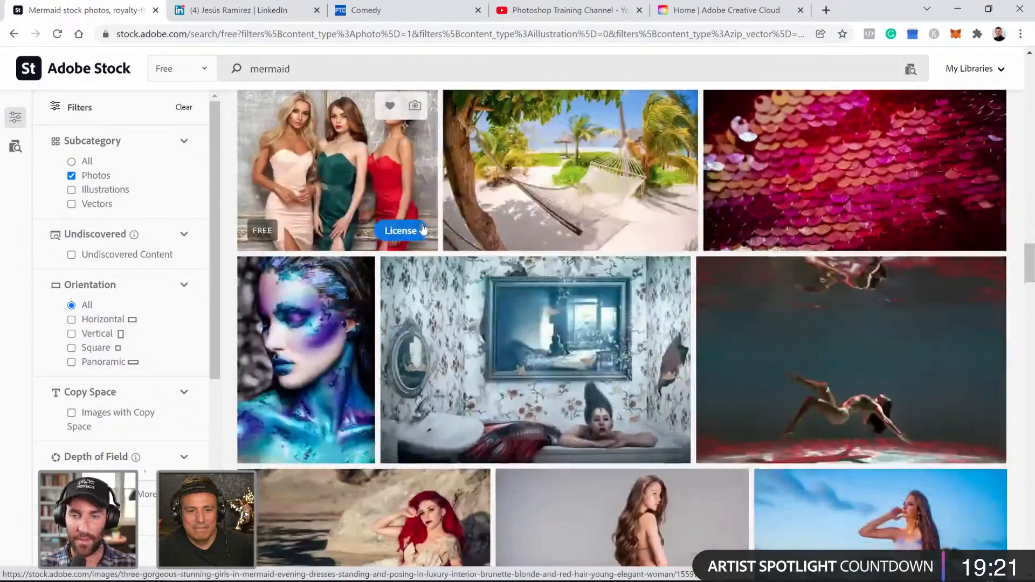
scroll(422, 228, "down", 12)
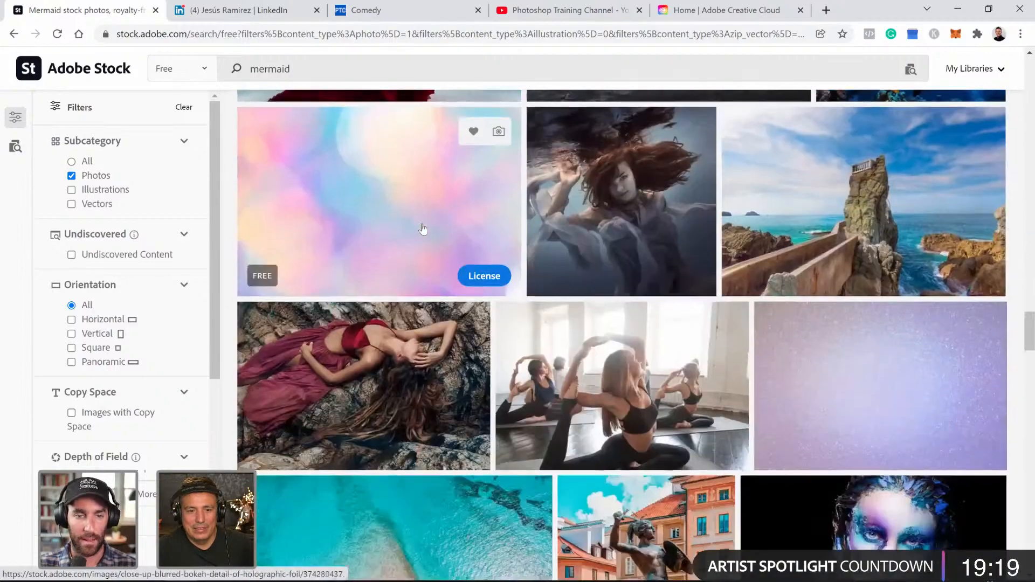
scroll(423, 229, "down", 12)
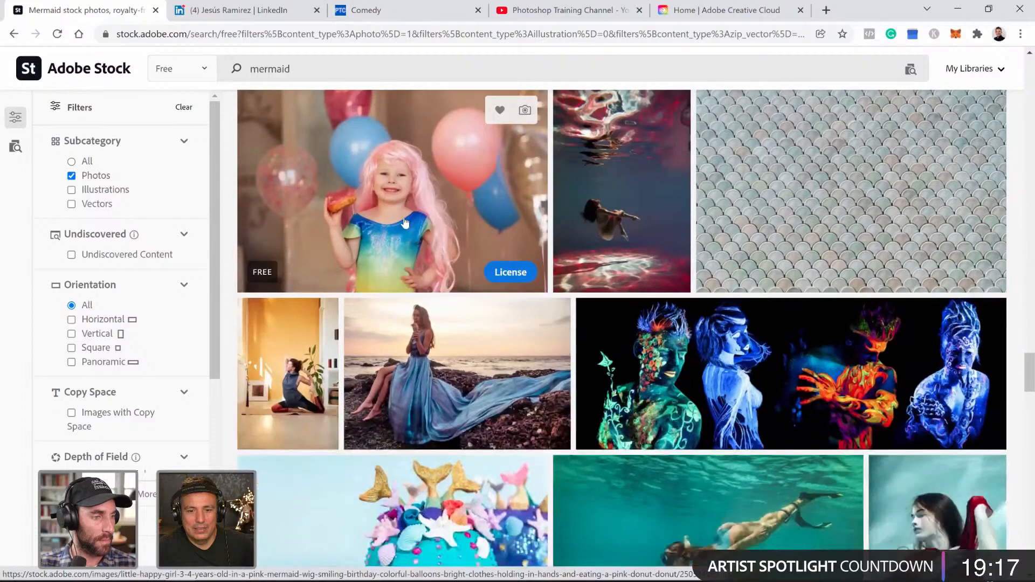
scroll(405, 223, "down", 12)
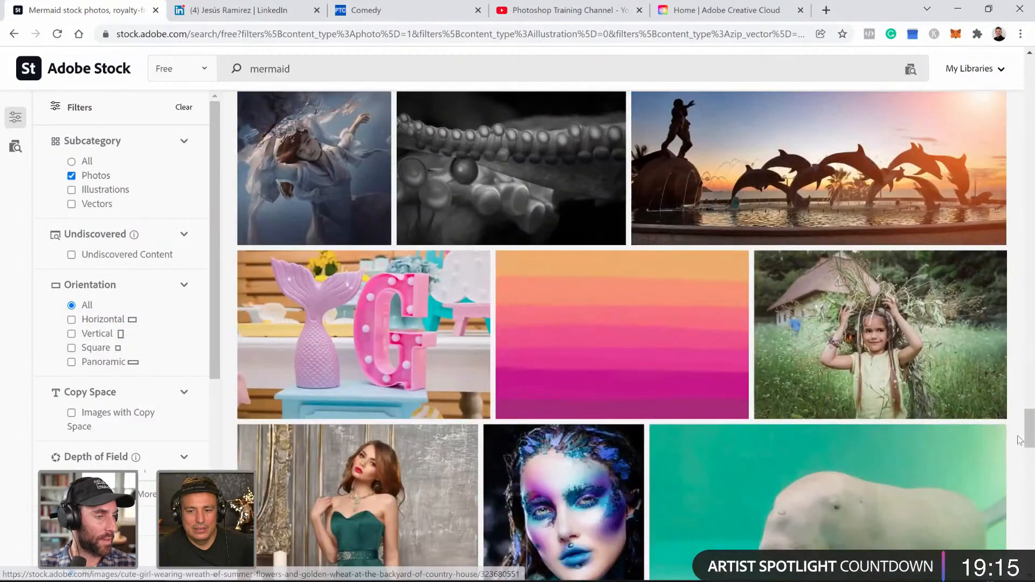
scroll(973, 167, "down", 12)
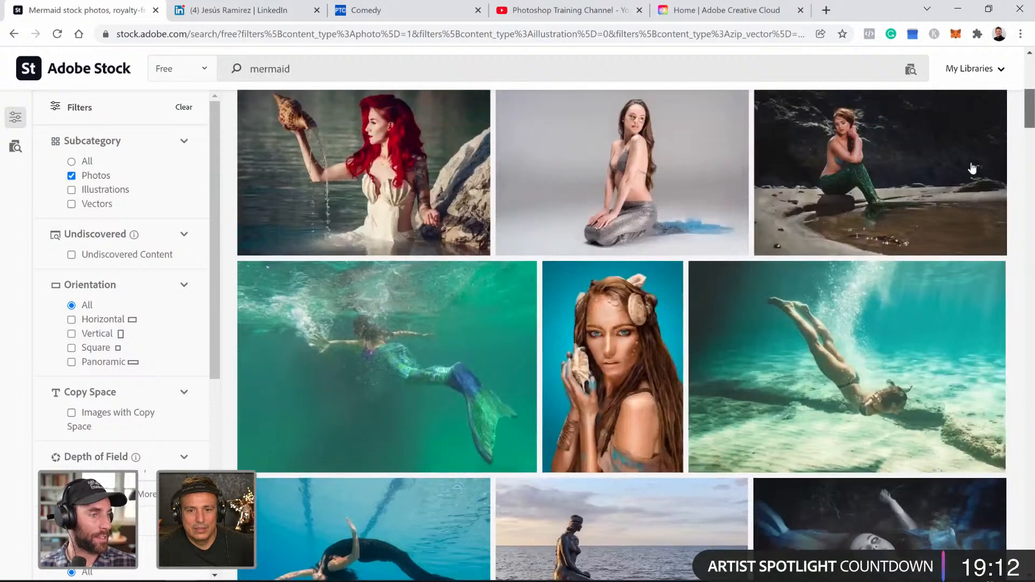
mouse_move(858, 186)
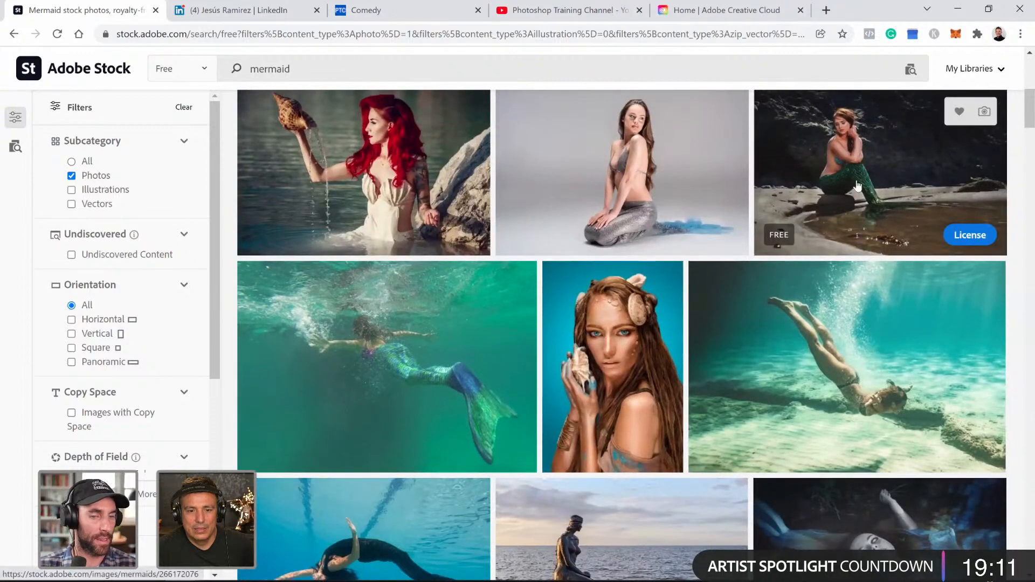
mouse_move(461, 363)
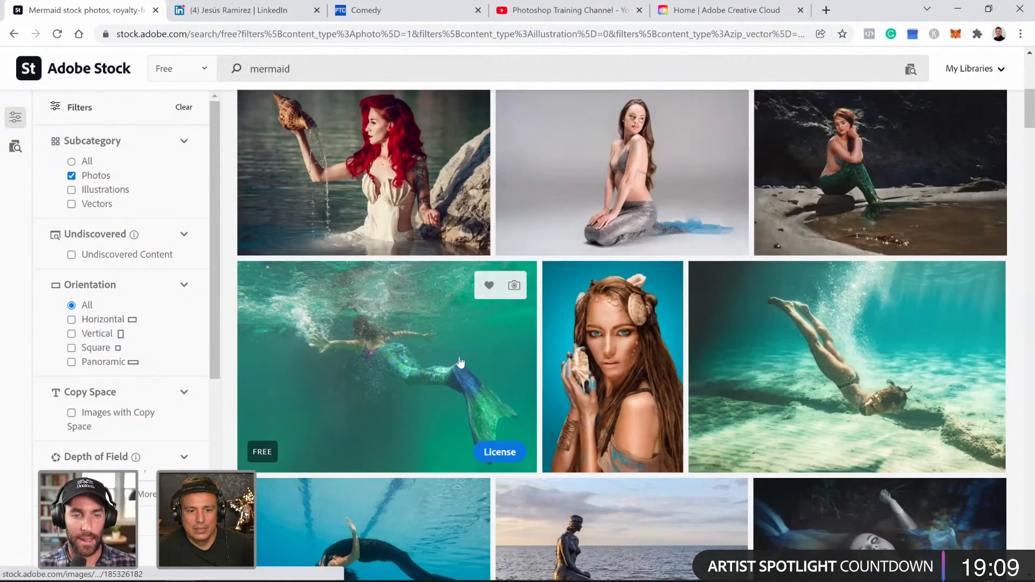
left_click(418, 372)
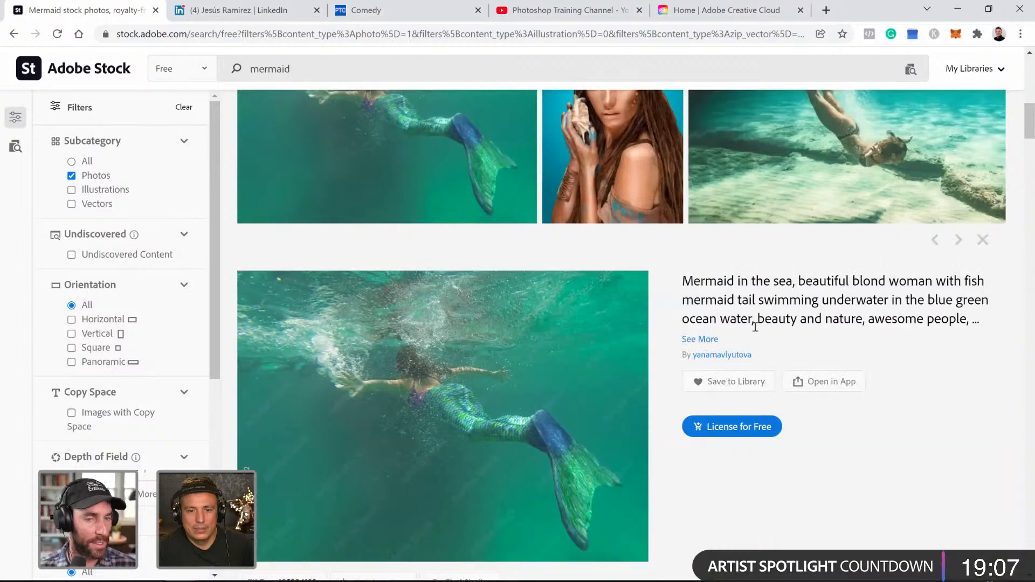
scroll(734, 318, "down", 2)
- Browse Adobe Stock images similar to the underwater mermaid photo
left_click(485, 449)
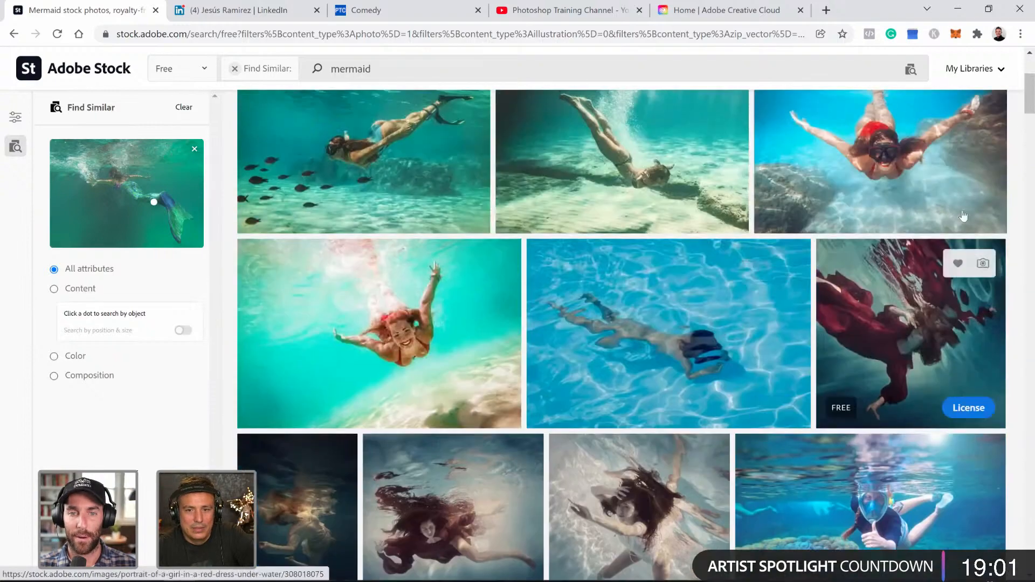
left_click_drag(1027, 106, 1002, 259)
scroll(998, 254, "down", 7)
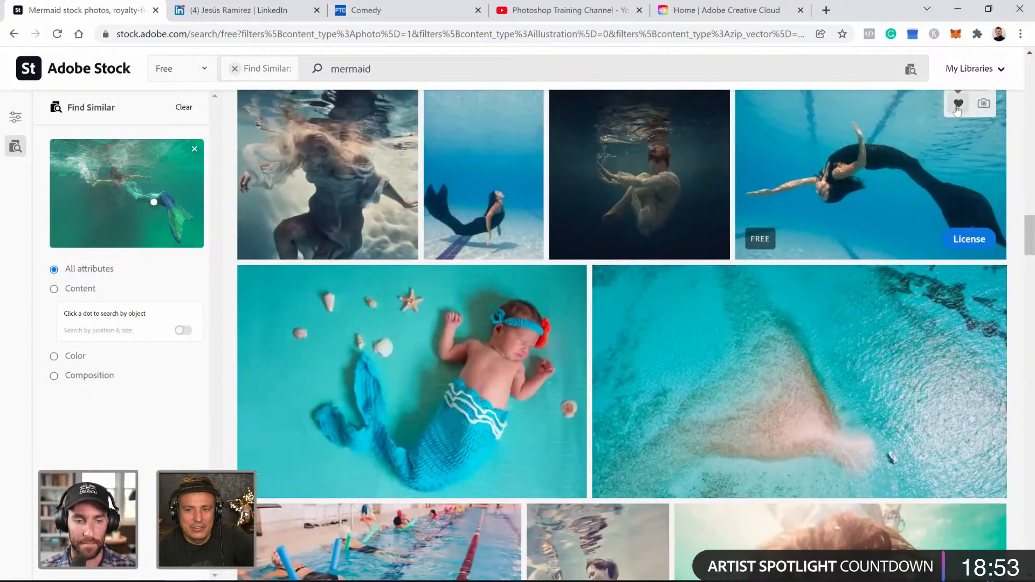
scroll(829, 234, "down", 15)
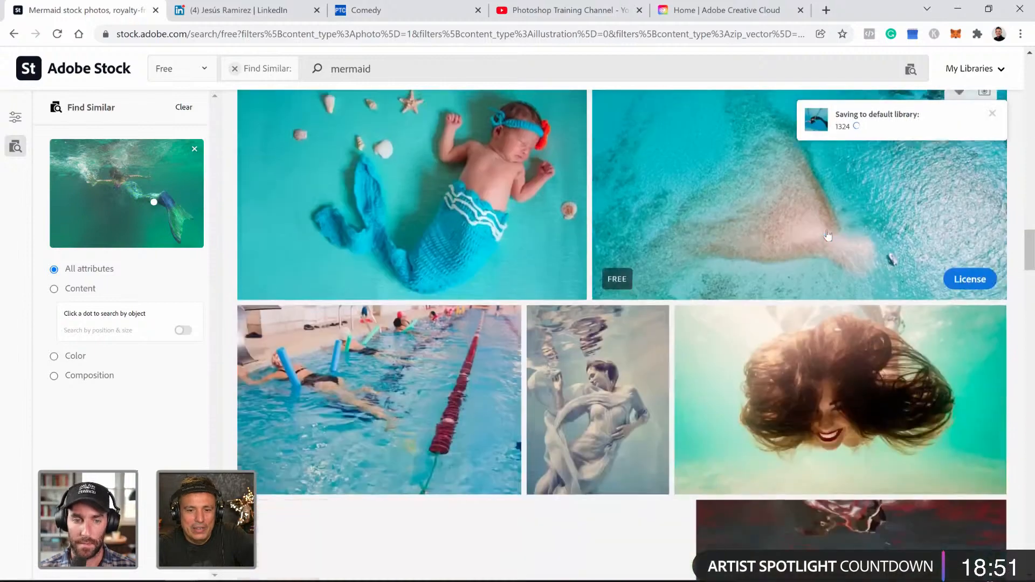
scroll(831, 228, "down", 15)
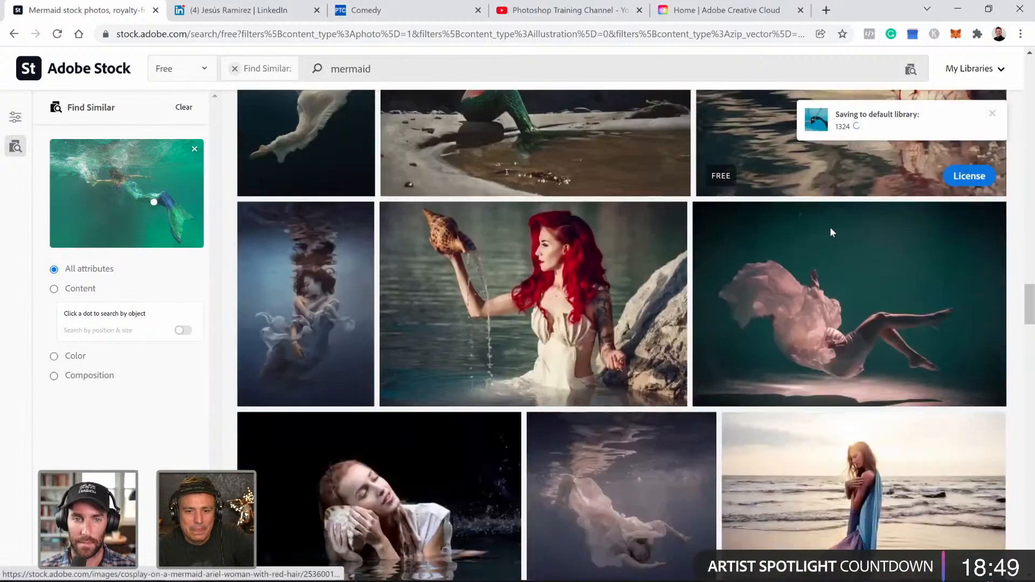
scroll(831, 227, "down", 15)
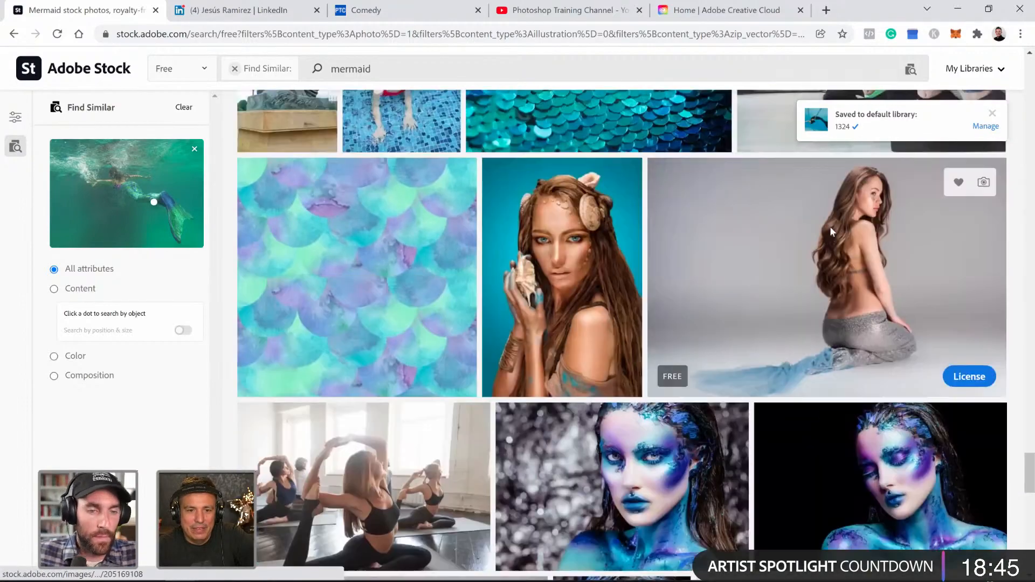
scroll(831, 227, "up", 8)
scroll(831, 228, "down", 11)
scroll(830, 228, "down", 15)
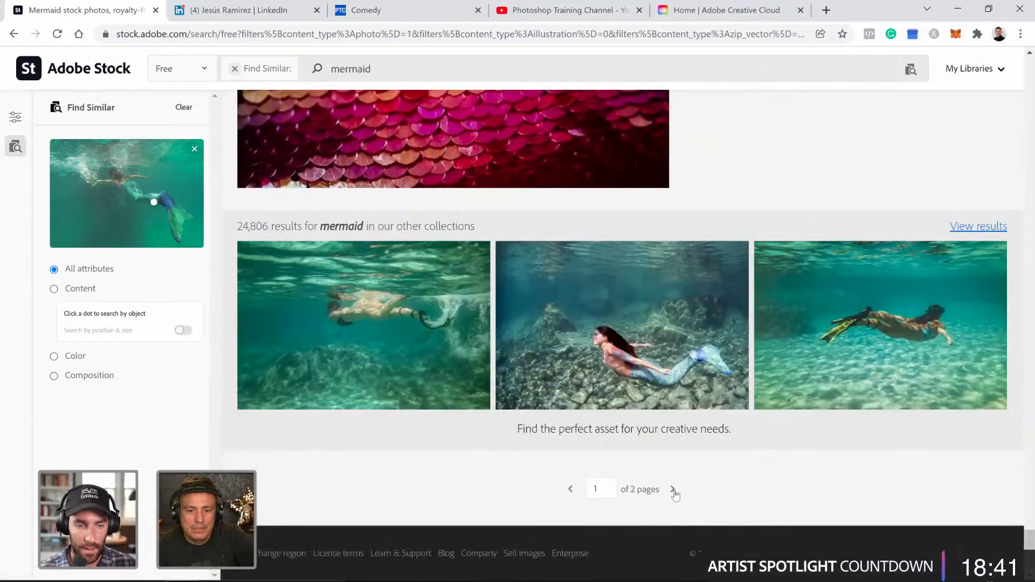
- Look through the next page of similar results, then minimize Chrome
left_click(673, 490)
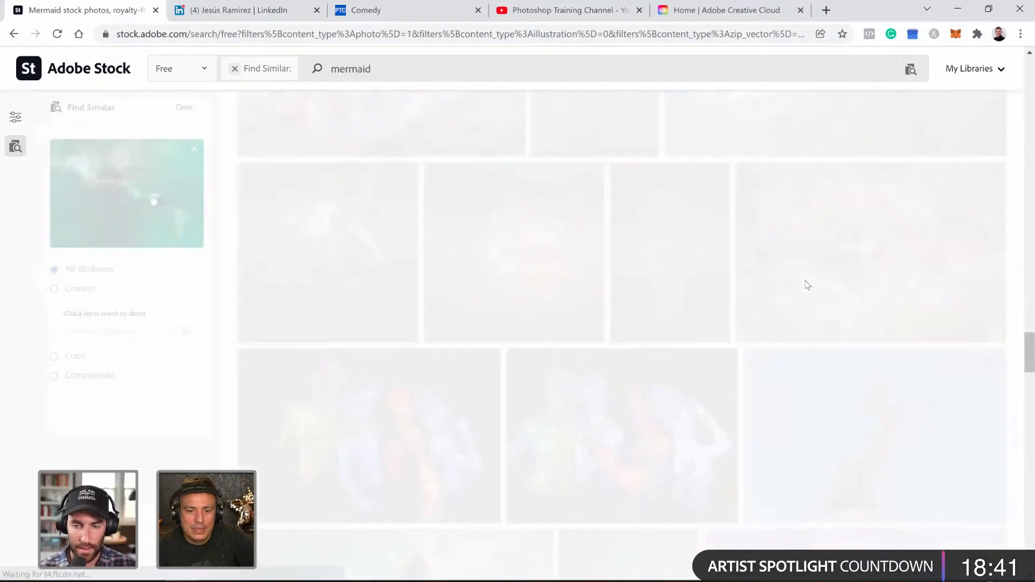
scroll(807, 293, "down", 15)
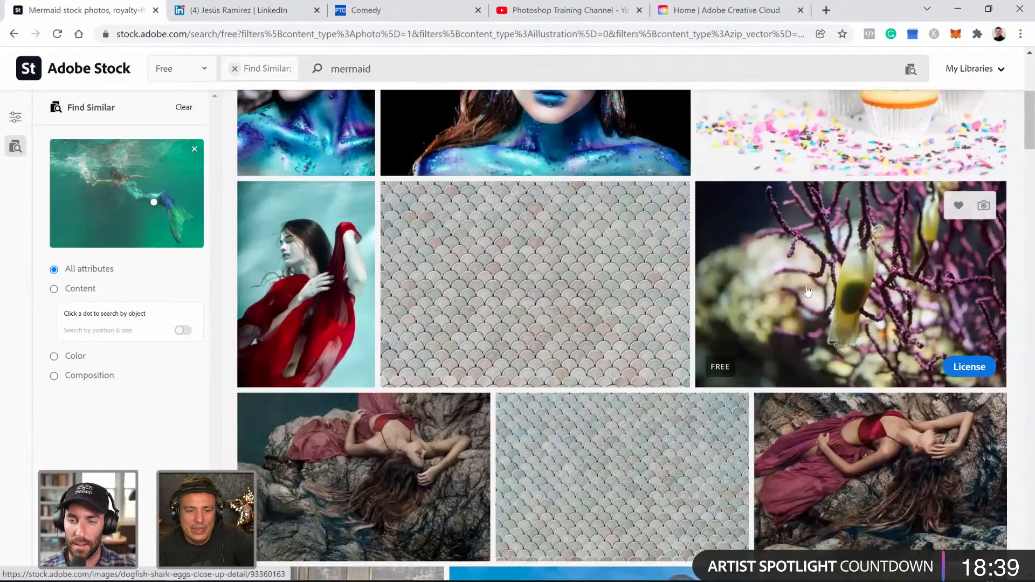
scroll(808, 293, "down", 15)
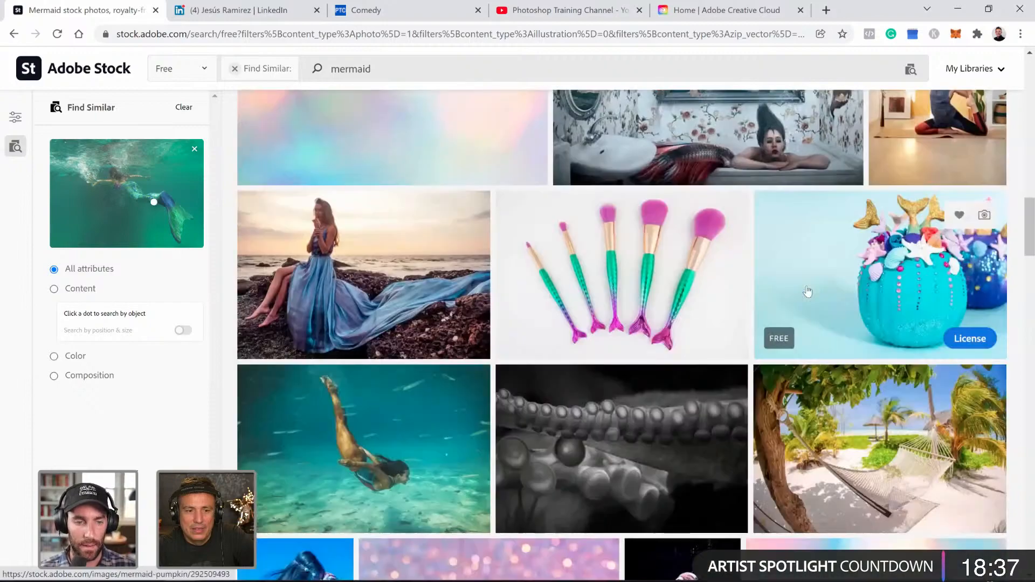
scroll(807, 292, "down", 10)
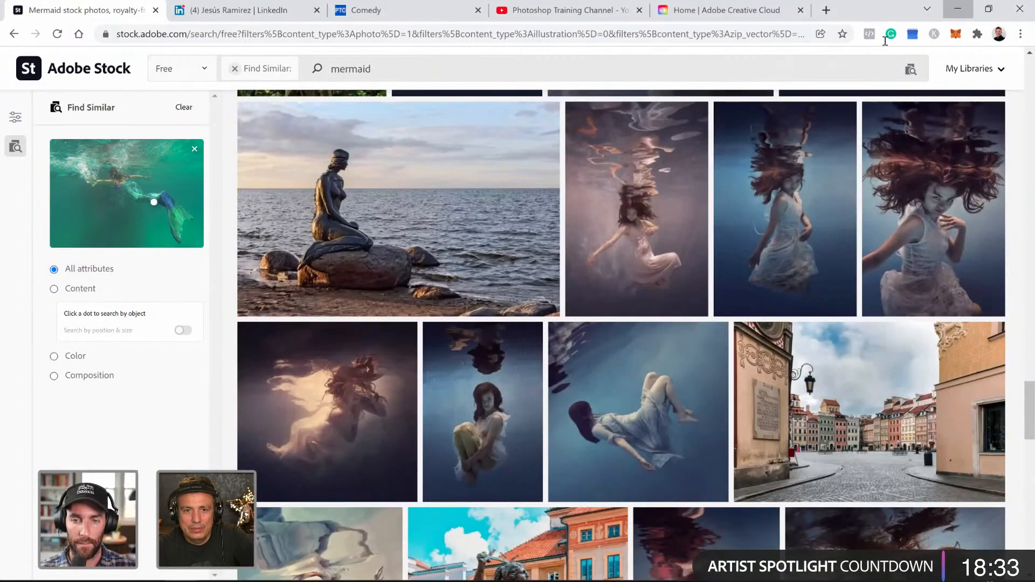
left_click(957, 8)
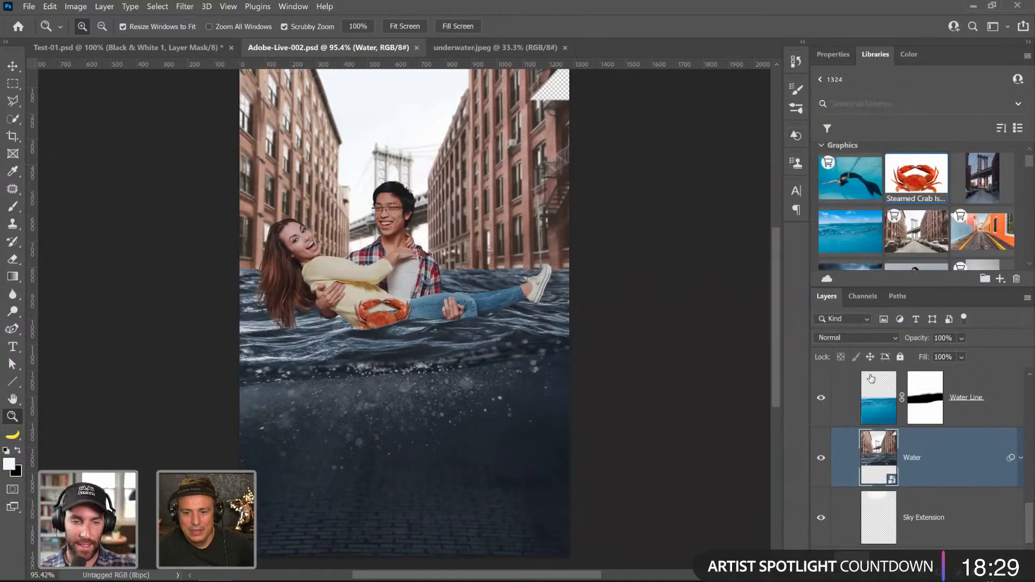
- Place Siren underwater from the Libraries panel into the Background group beneath Particles
left_click_drag(858, 201, 885, 376)
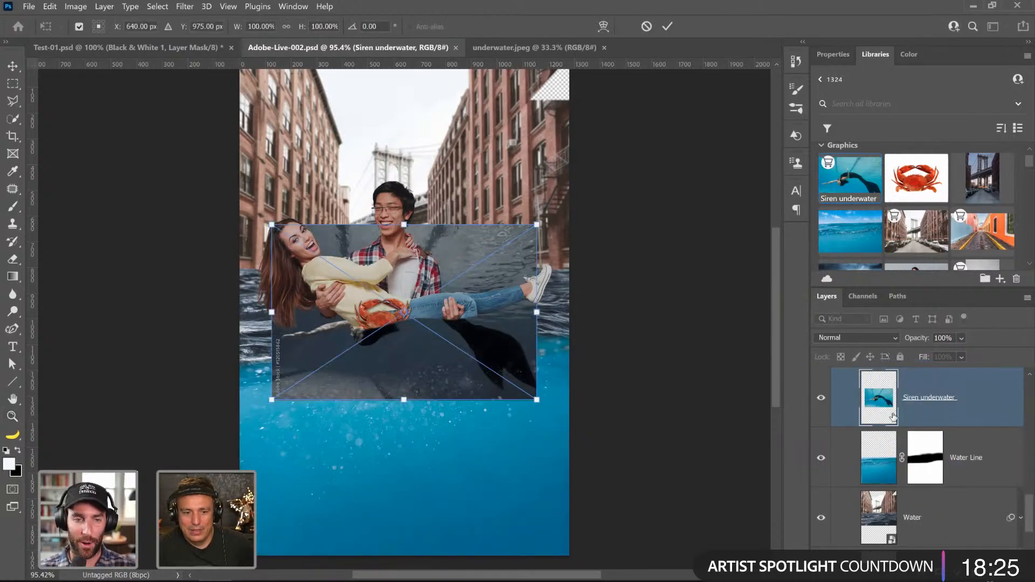
key("Escape")
scroll(889, 422, "up", 7)
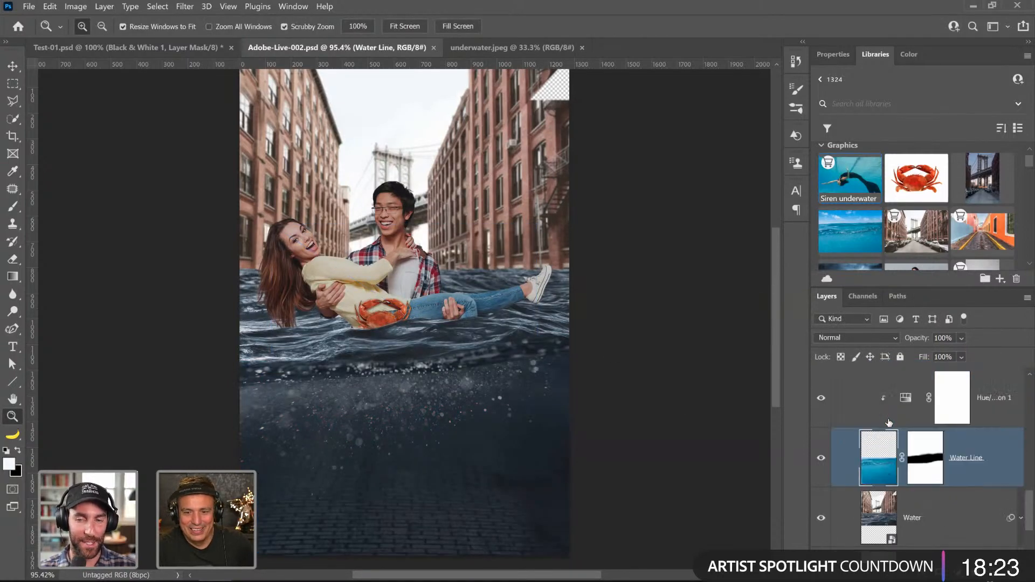
scroll(902, 435, "up", 2)
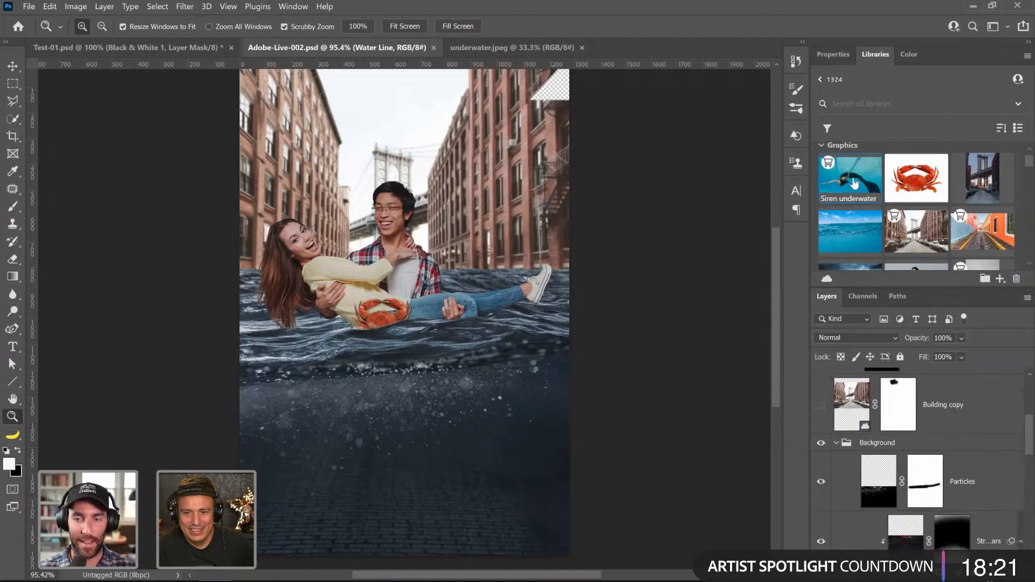
left_click_drag(855, 184, 876, 518)
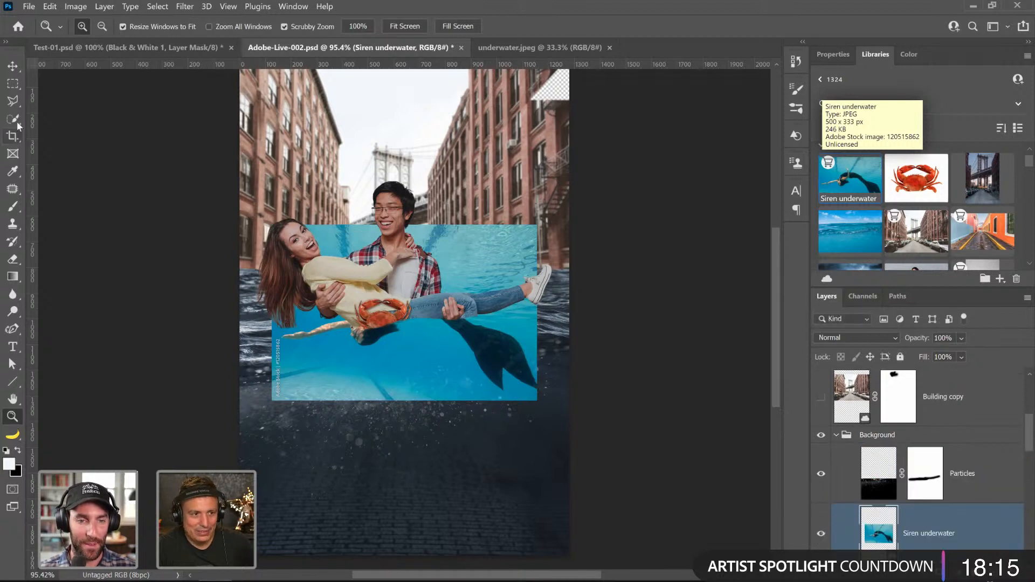
- Move, rotate and resize the trial Siren underwater image on the canvas
left_click_drag(509, 293, 512, 402)
key("ctrl+t")
left_click_drag(543, 326, 378, 445)
left_click_drag(504, 427, 488, 489)
left_click_drag(526, 524, 589, 574)
left_click_drag(513, 347, 472, 268)
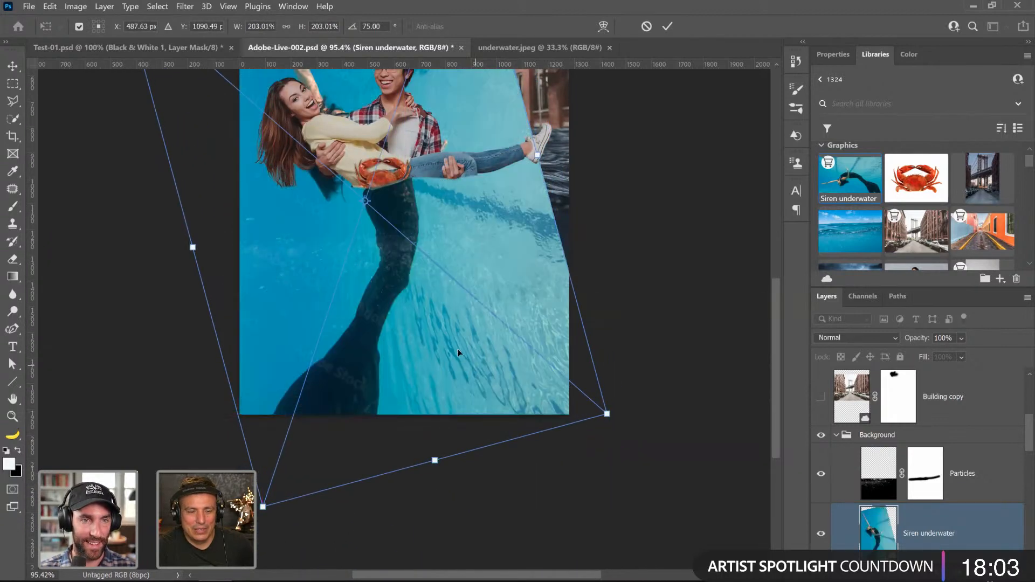
scroll(456, 347, "down", 3)
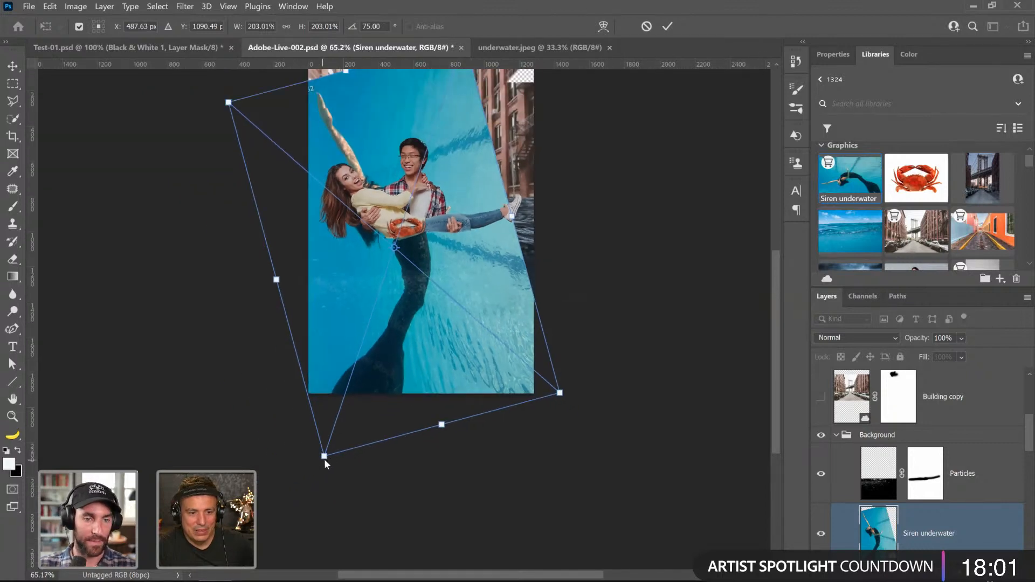
left_click_drag(442, 426, 428, 375)
left_click_drag(451, 296, 453, 296)
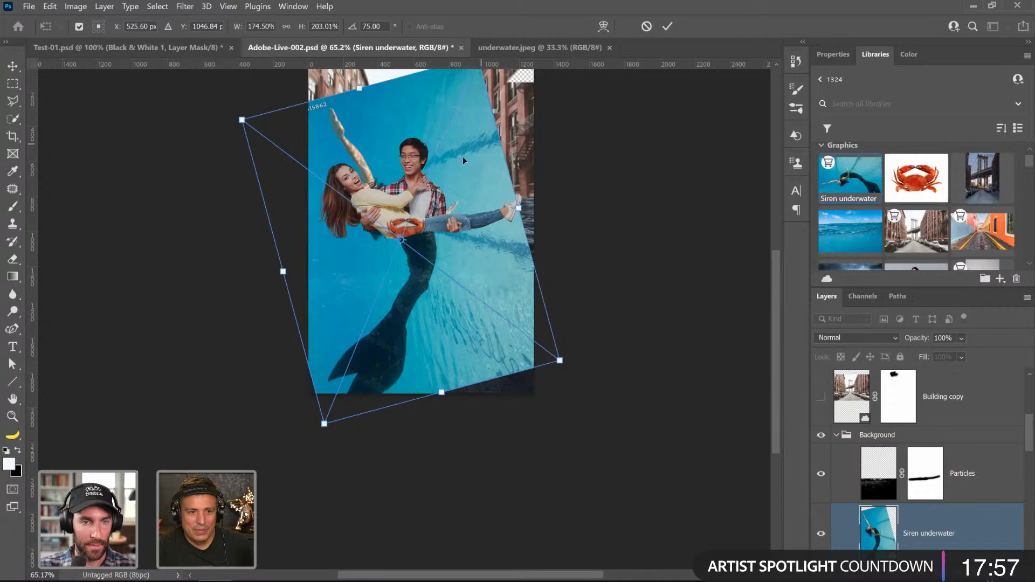
left_click_drag(455, 155, 446, 202)
left_click_drag(478, 105, 441, 191)
left_click_drag(432, 261, 433, 223)
- Try flipping the siren horizontally and rotating it upright over the couple, then cancel
right_click(435, 288)
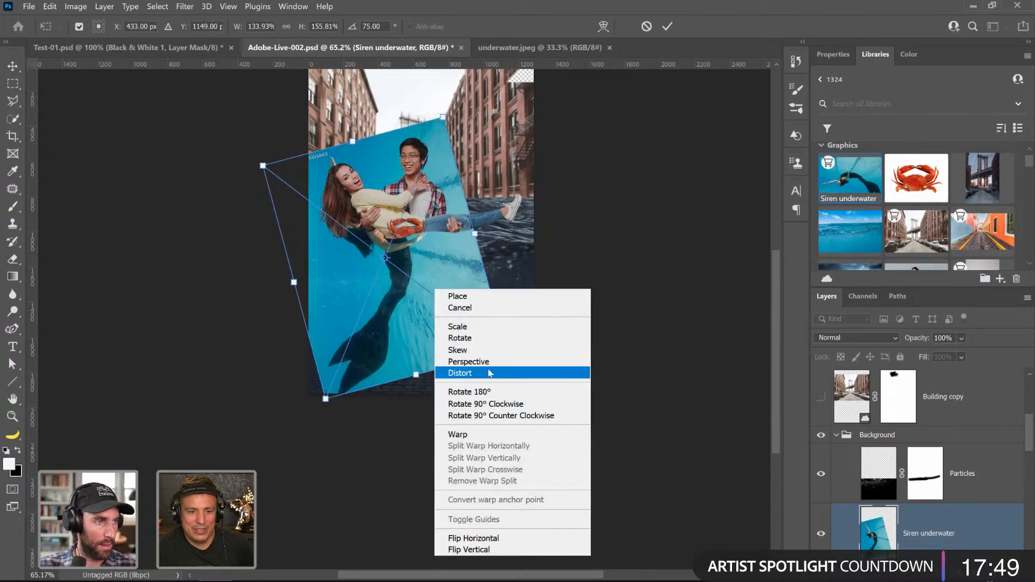
left_click(489, 538)
left_click_drag(407, 311, 431, 315)
left_click_drag(552, 357, 560, 328)
mouse_move(431, 323)
left_mouse_down()
mouse_move(449, 322)
mouse_move(439, 325)
left_mouse_up()
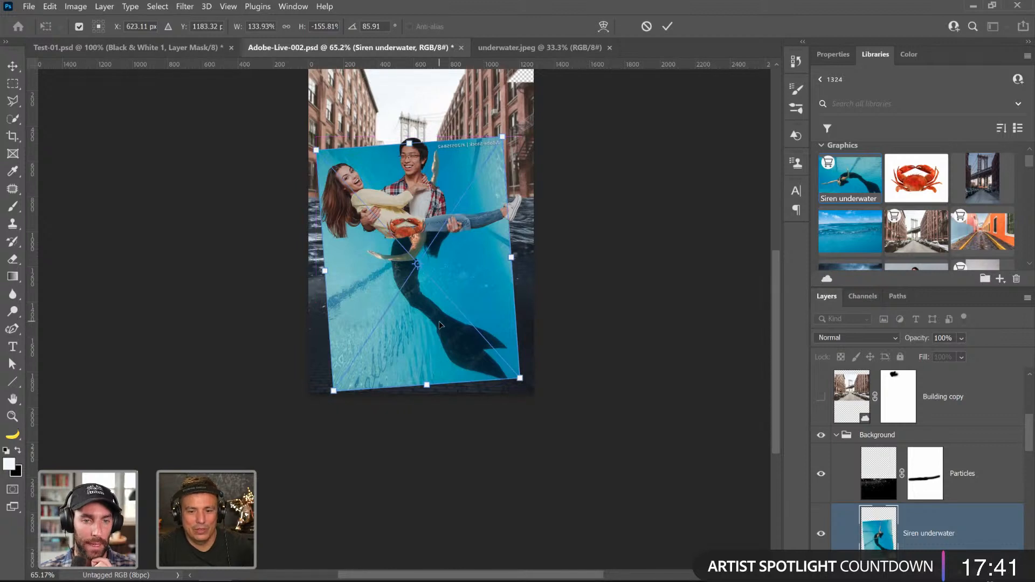
key("Escape")
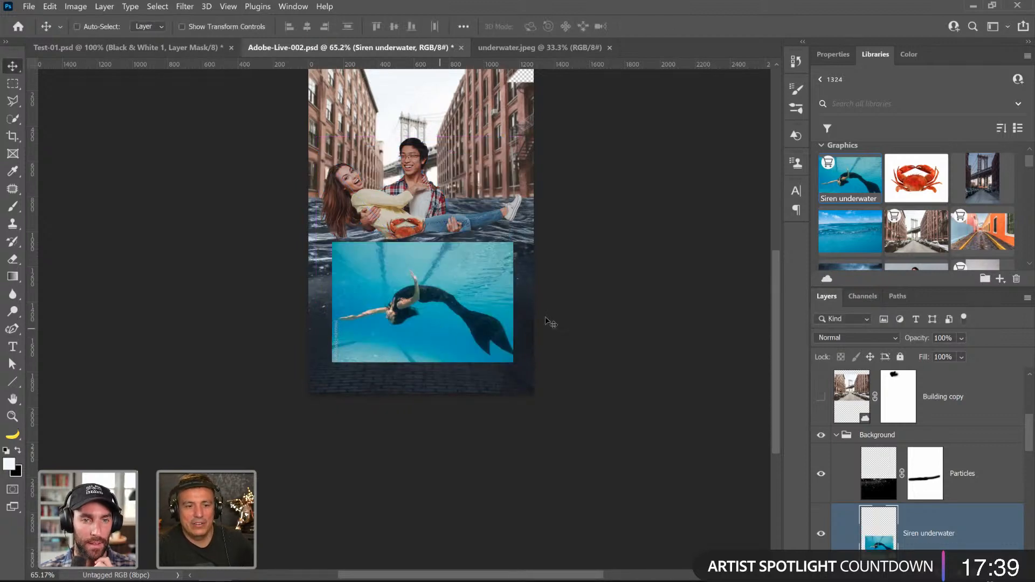
- Delete the trial Siren underwater layer and license the full stock image
left_click_drag(991, 537, 1017, 575)
right_click(845, 177)
left_click(852, 185)
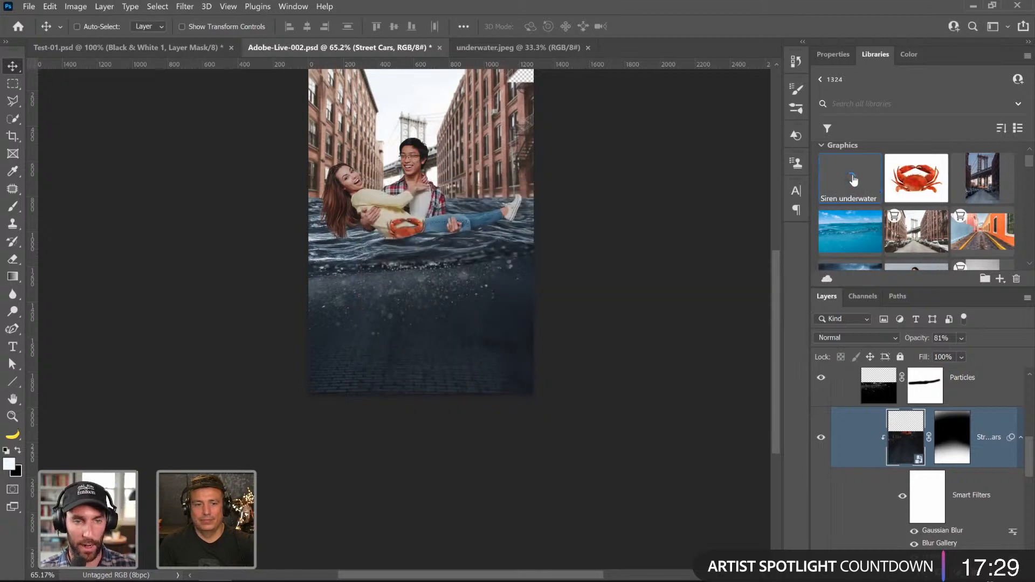
scroll(388, 258, "right", 1)
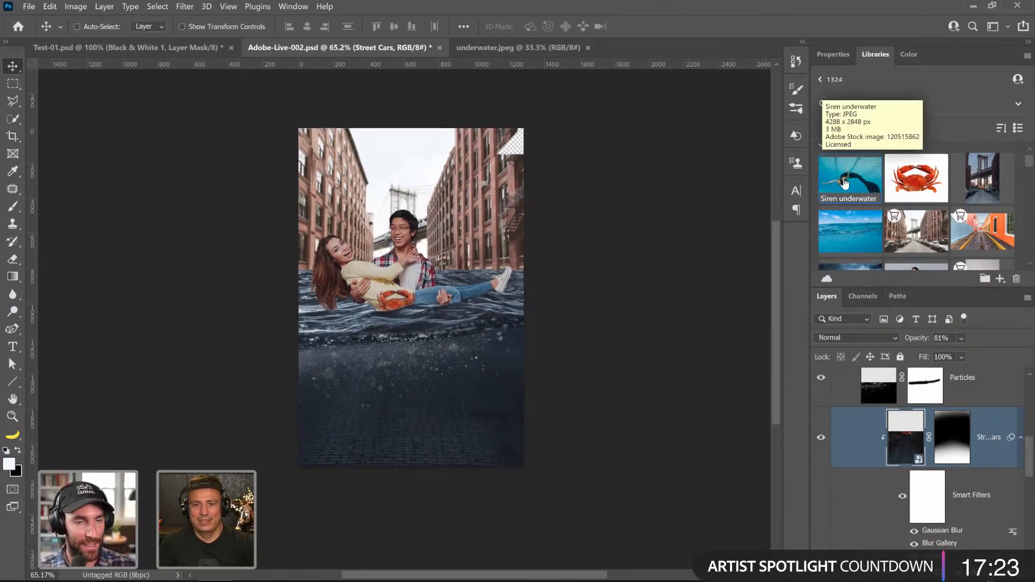
- Open Sirenunderwater.jpeg and lasso around the mermaid's lower body and tail
double_click(845, 183)
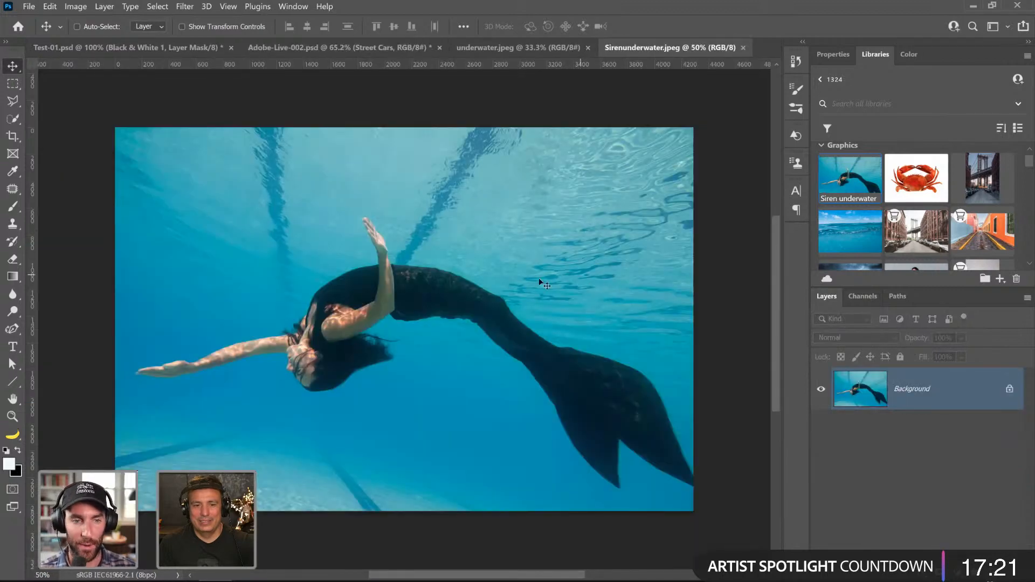
left_click(15, 102)
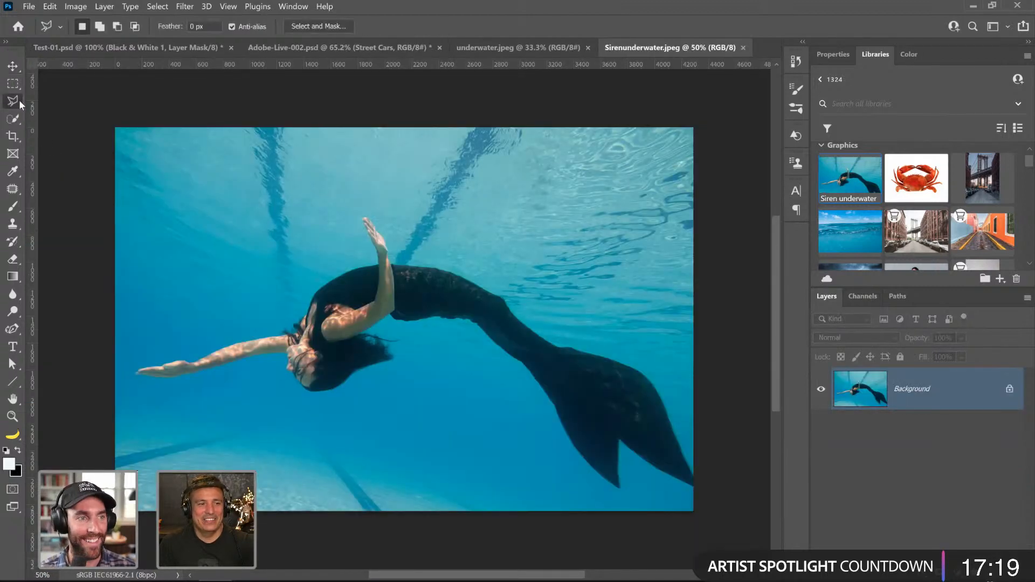
left_click(52, 102)
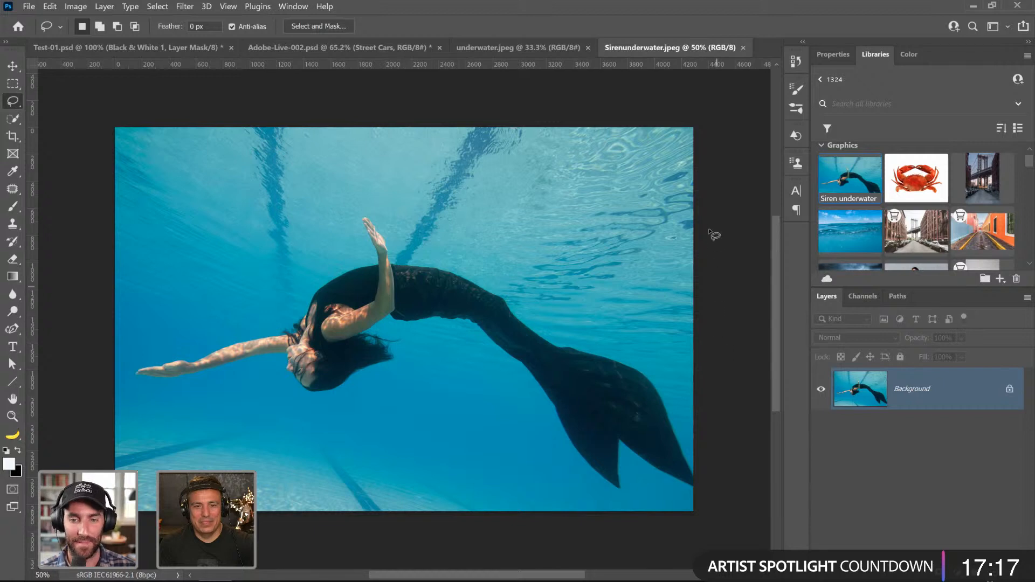
left_click_drag(693, 208, 427, 266)
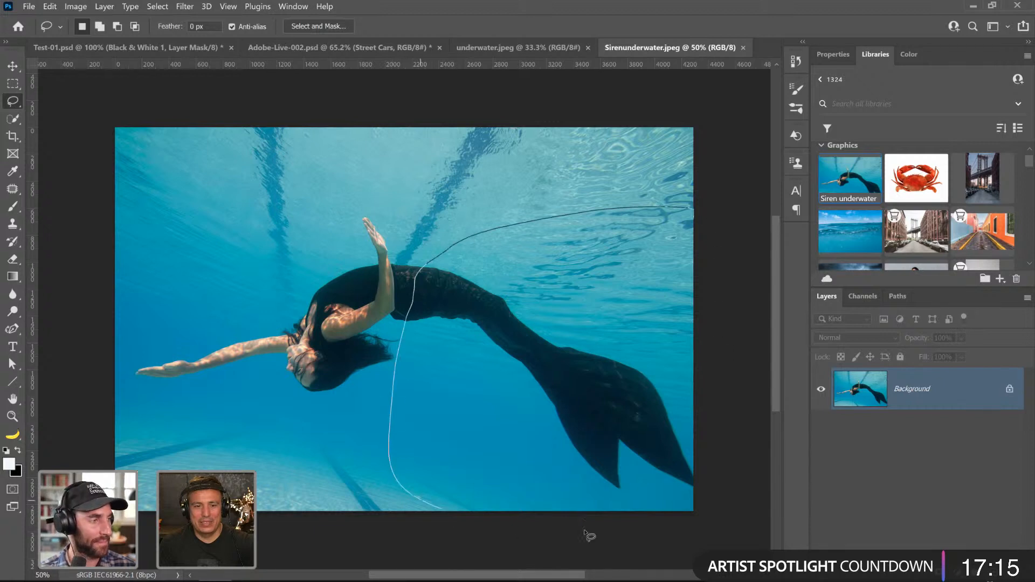
mouse_move(590, 537)
left_mouse_down()
mouse_move(730, 319)
mouse_move(726, 236)
left_mouse_up()
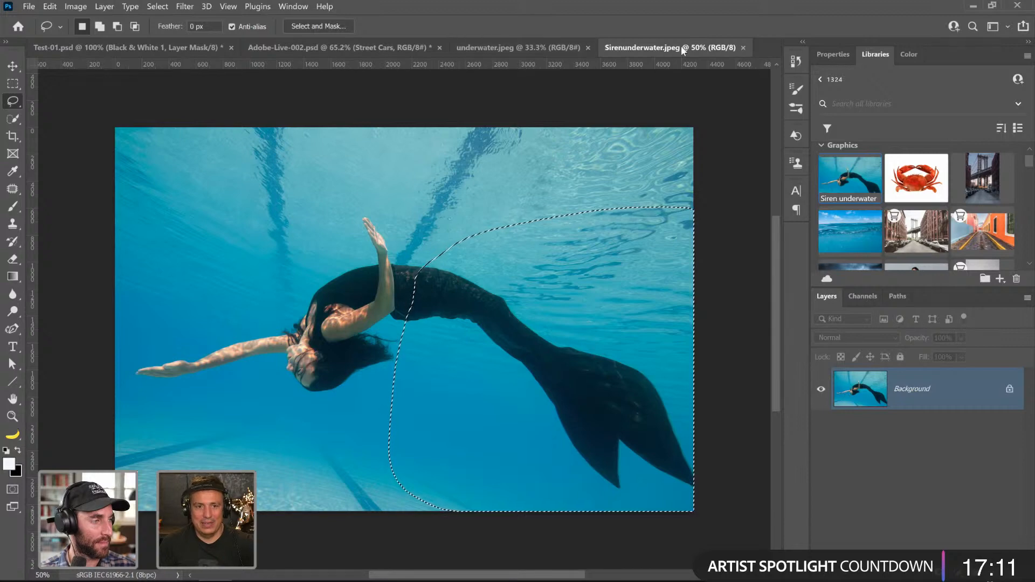
- Paste the tail into the composite as a smart object named Mermaid
left_click(743, 48)
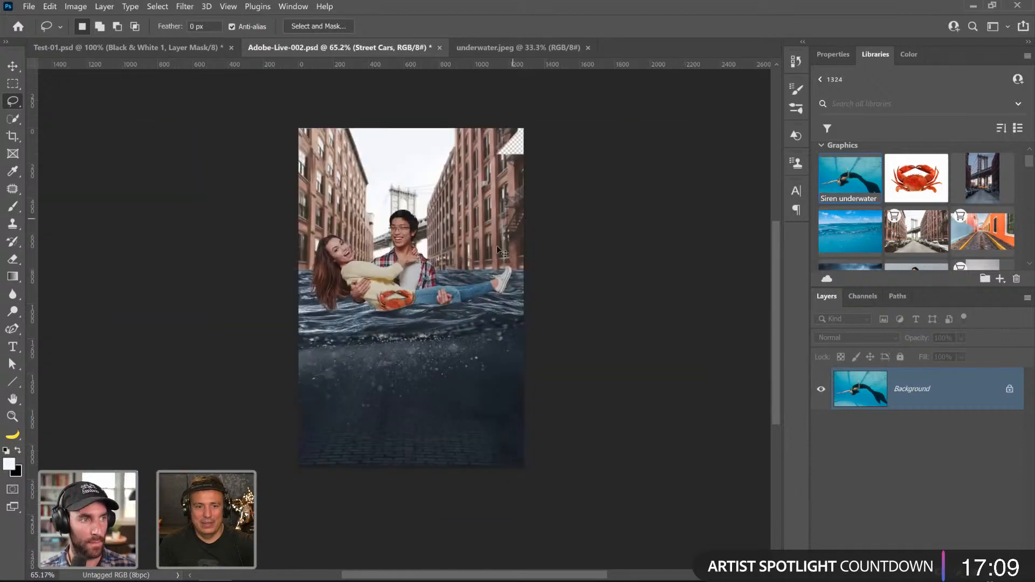
key("ctrl+v")
right_click(964, 456)
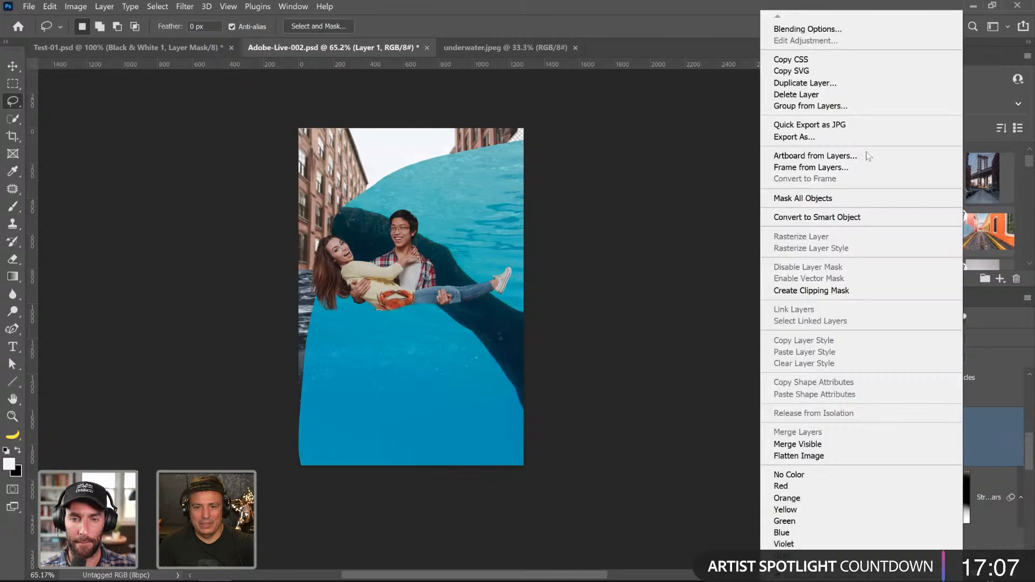
left_click(863, 216)
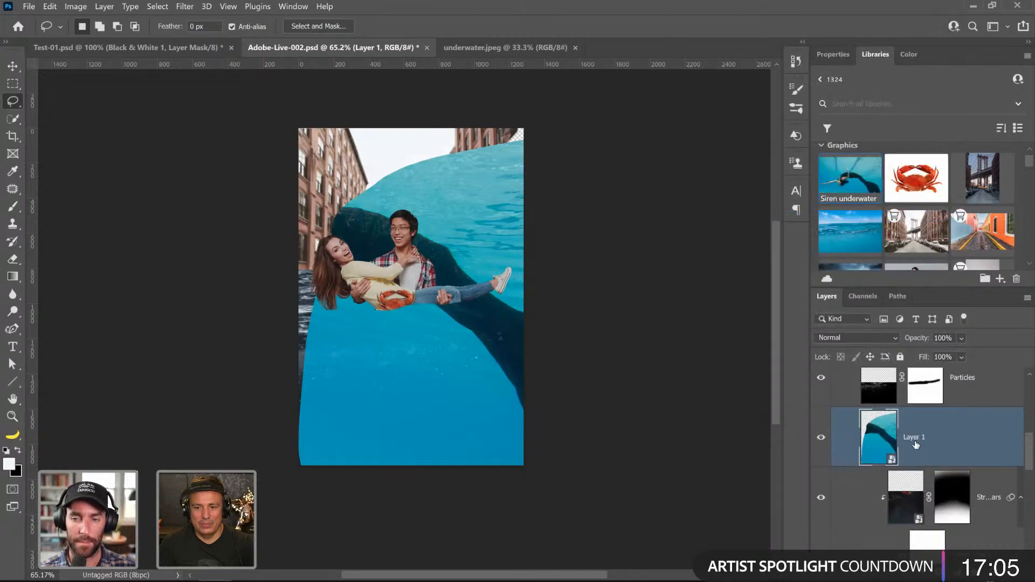
double_click(915, 437)
type("Mermaid")
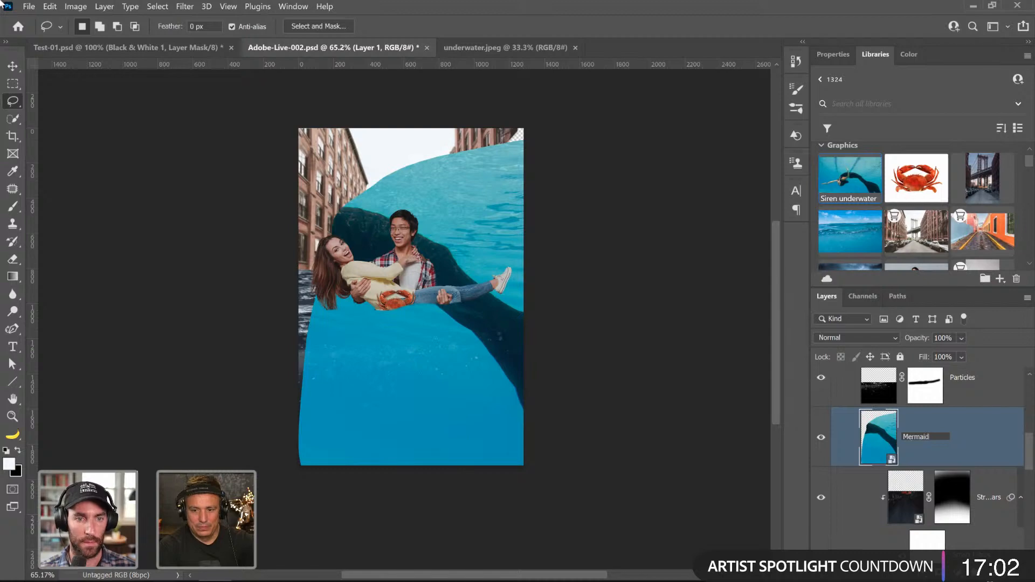
key("Return")
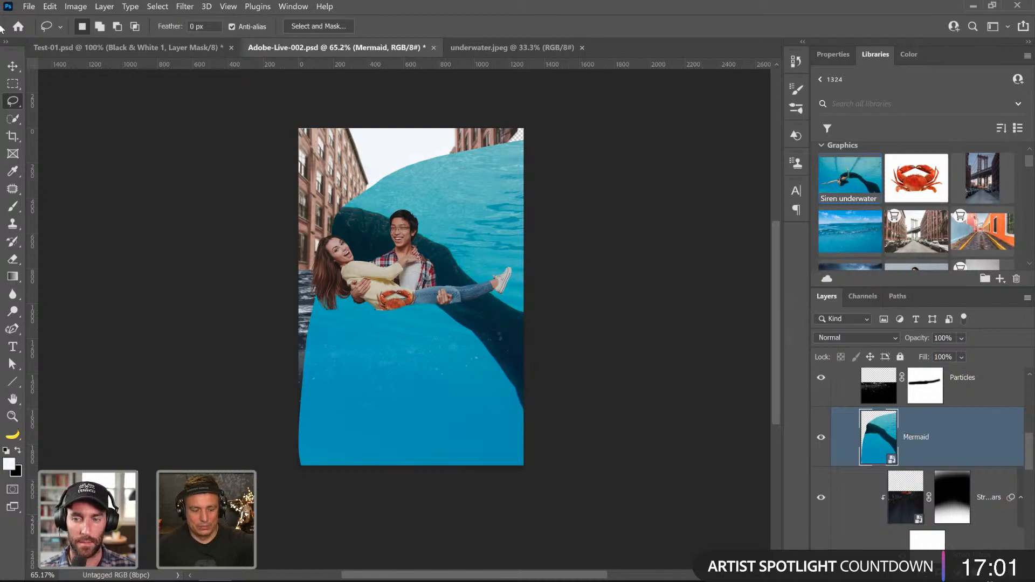
- Rotate the Mermaid tail, shrink it to about half size, and position it under the couple
key("ctrl+t")
left_click_drag(735, 116, 608, 411)
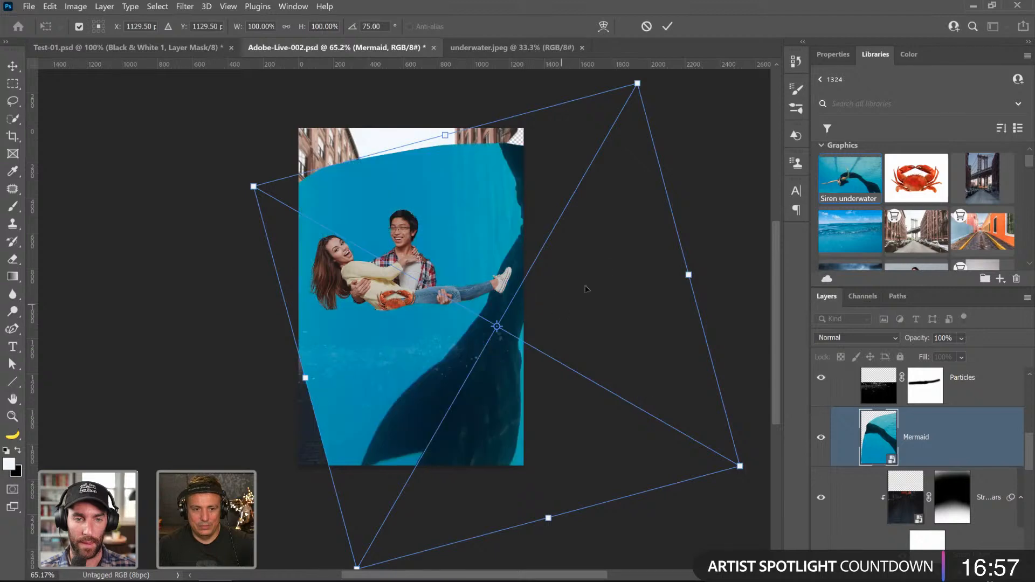
left_click_drag(646, 95, 575, 220)
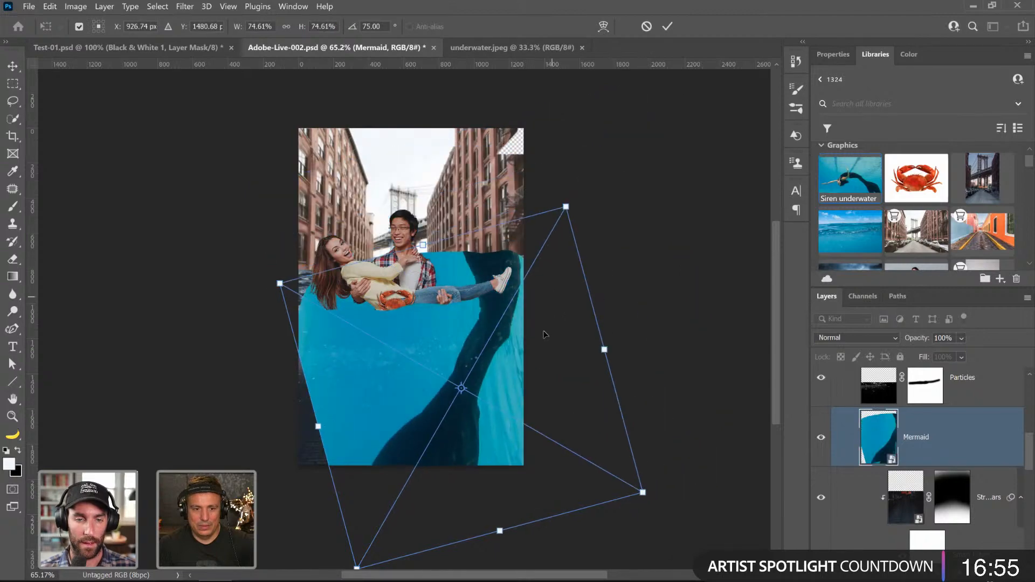
left_click_drag(524, 301, 493, 352)
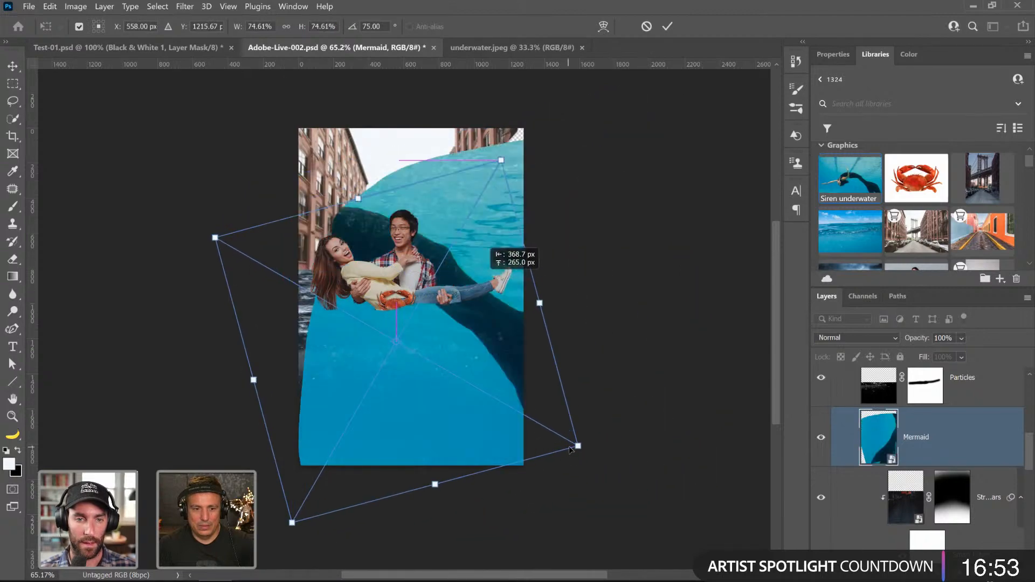
left_click_drag(572, 448, 507, 405)
left_click_drag(437, 342, 490, 395)
left_click_drag(484, 212, 446, 269)
left_click_drag(450, 358, 502, 297)
left_click_drag(443, 239, 425, 271)
- Flip the Mermaid horizontally, rotate it nearly upright beneath the couple, and apply
right_click(416, 362)
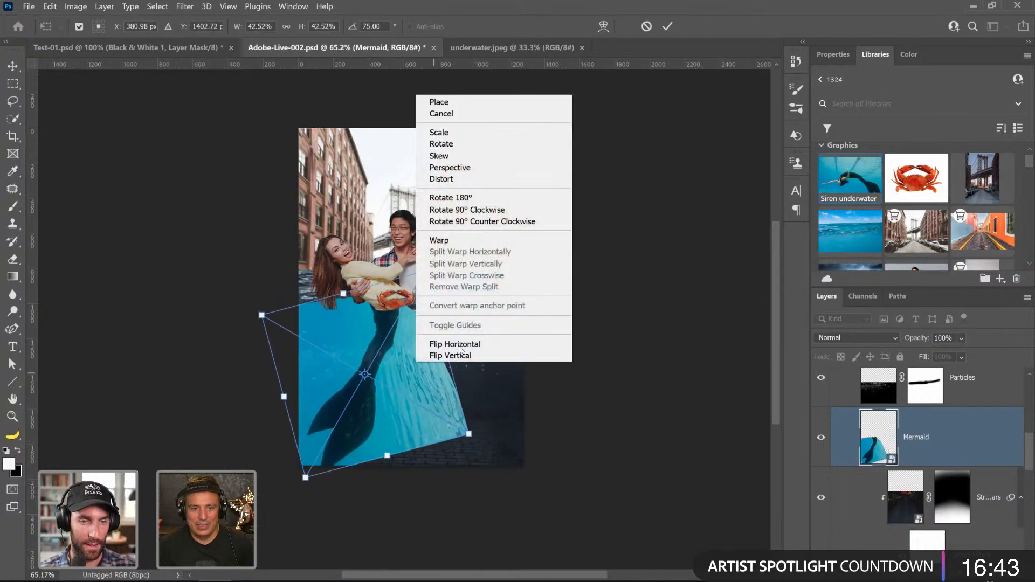
left_click(437, 346)
left_click_drag(415, 413, 465, 419)
left_click_drag(523, 310, 509, 291)
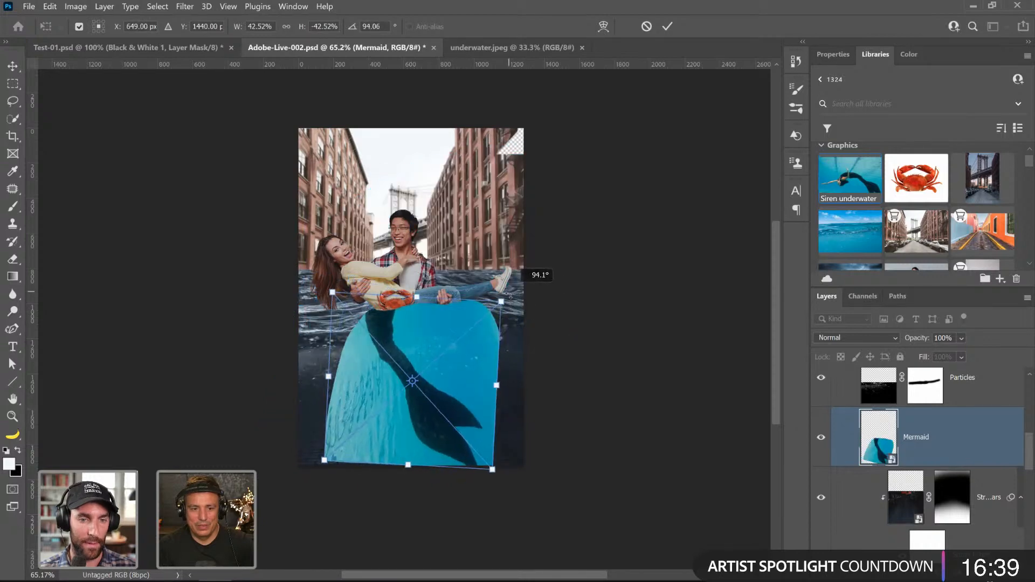
left_click_drag(457, 364, 466, 370)
key("Return")
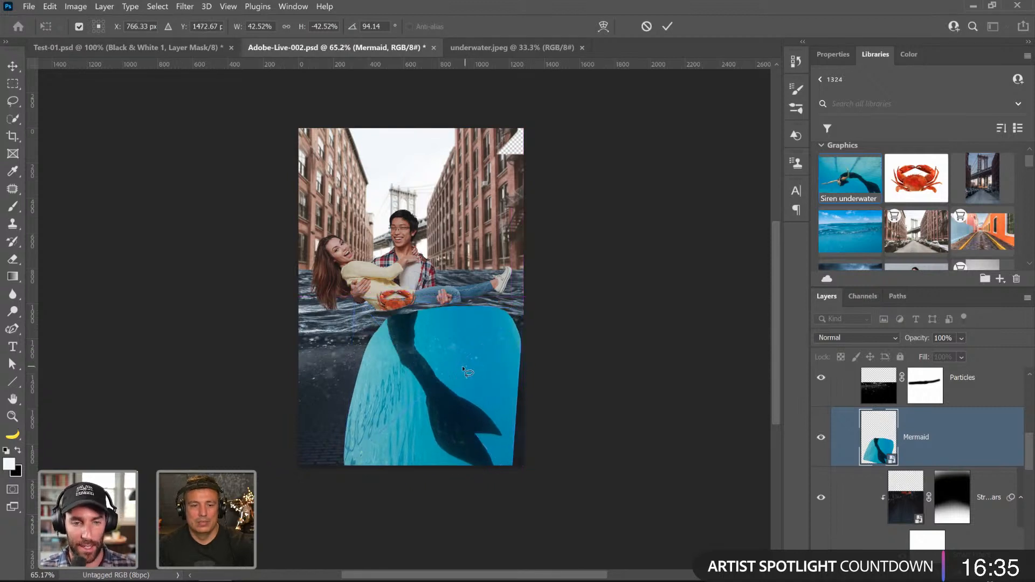
- Zoom in on the tail, then inside the Mermaid smart object Quick-Select the tail and mask it
key("l")
left_click(13, 416)
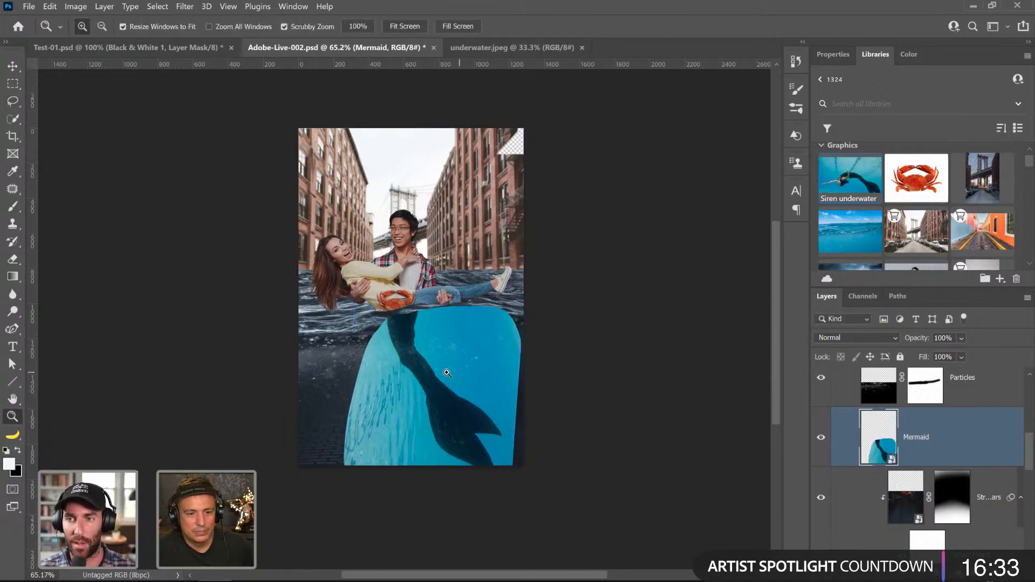
left_click_drag(420, 374, 453, 433)
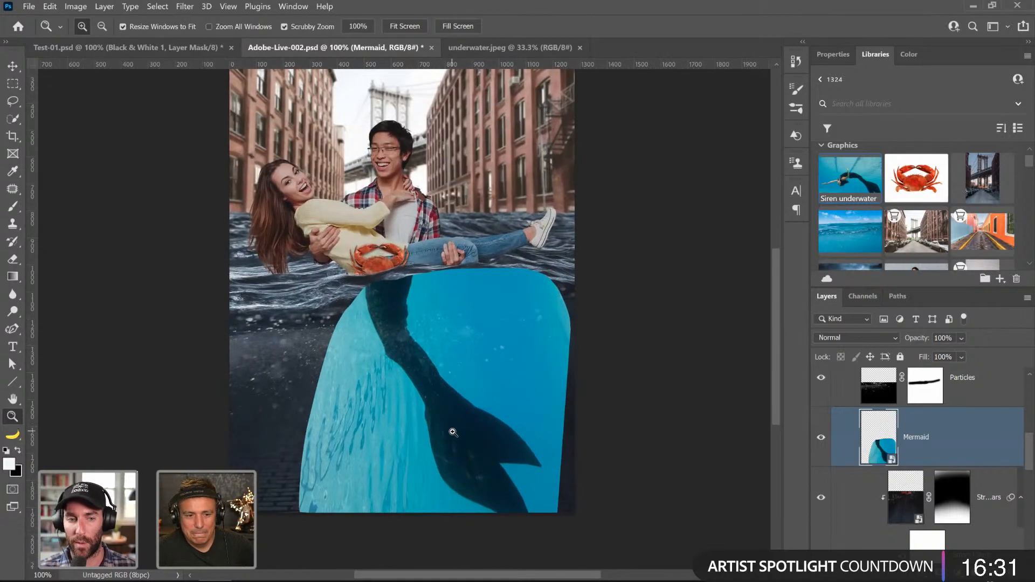
left_click(13, 119)
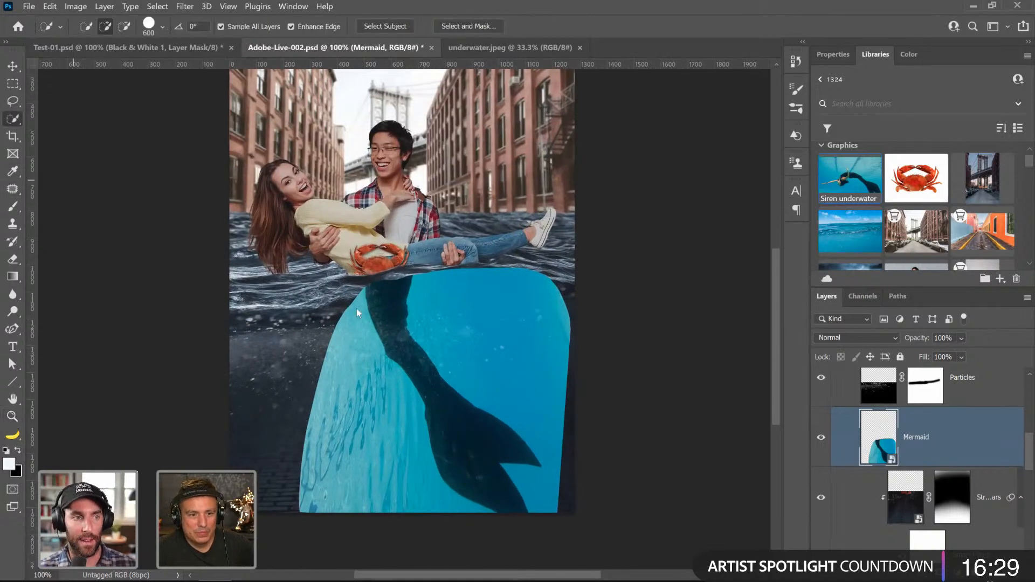
key("bracketleft")
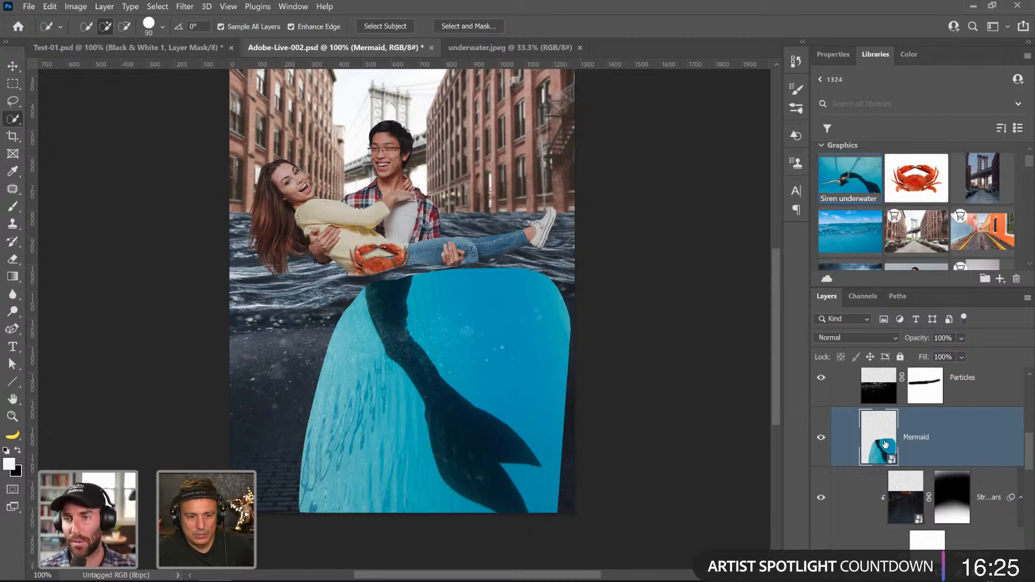
double_click(885, 443)
mouse_move(264, 235)
left_mouse_down()
mouse_move(317, 256)
mouse_move(475, 373)
left_mouse_up()
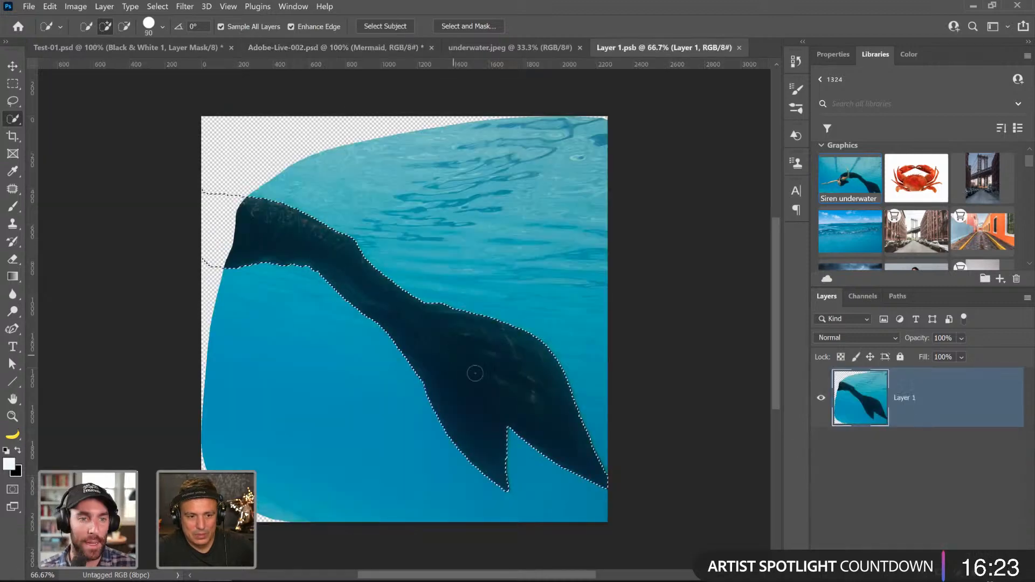
left_click(905, 575)
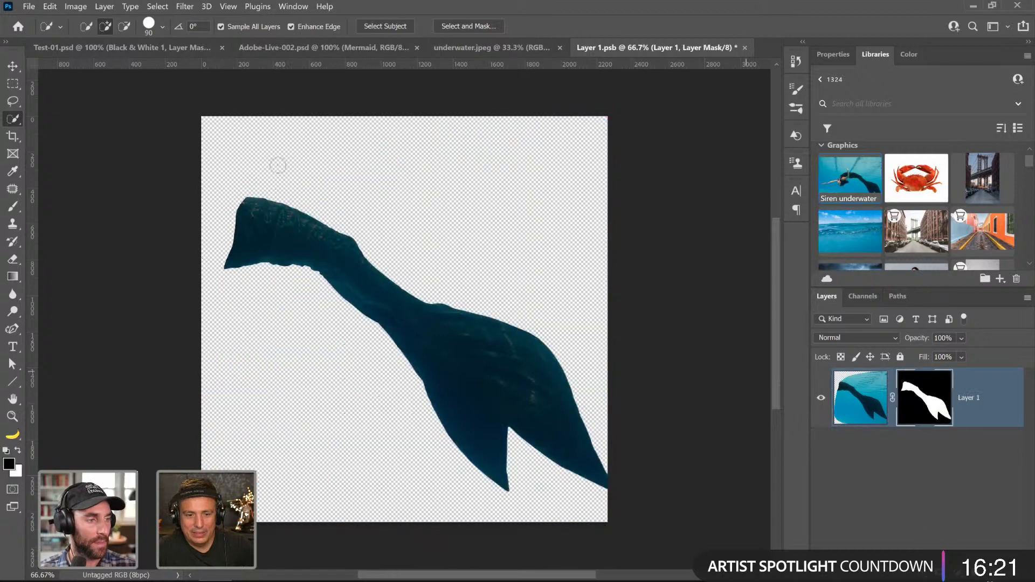
- Choke the tail mask with a 3.8 px Minimum filter, then save and close the contents
left_click(185, 6)
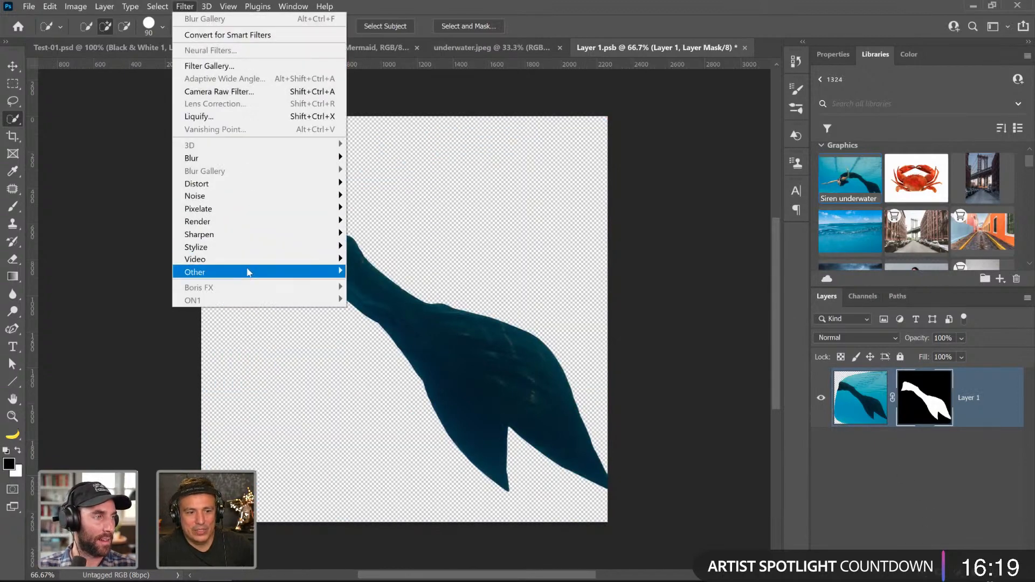
mouse_move(248, 272)
left_click(377, 322)
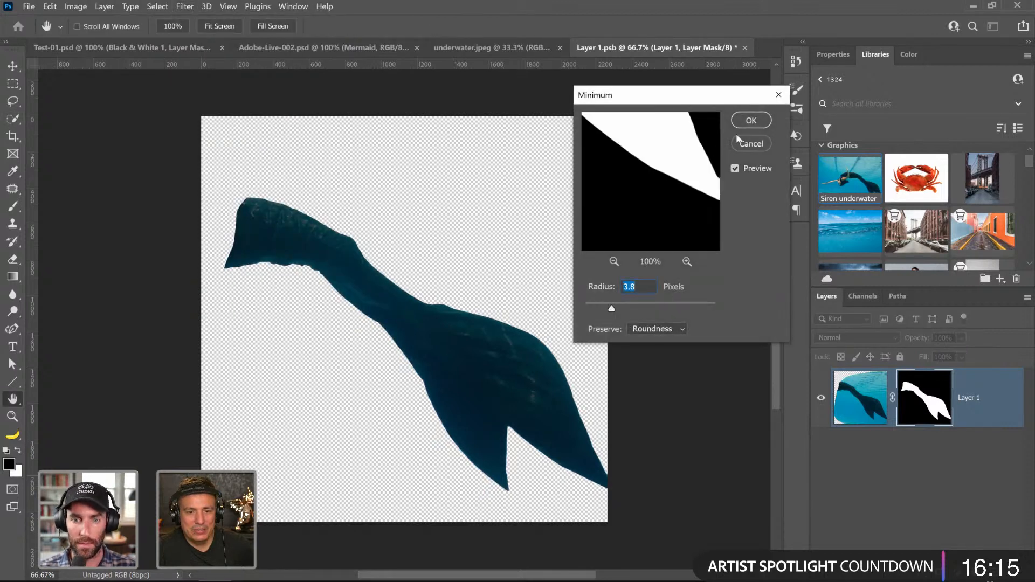
left_click(743, 124)
left_click(745, 48)
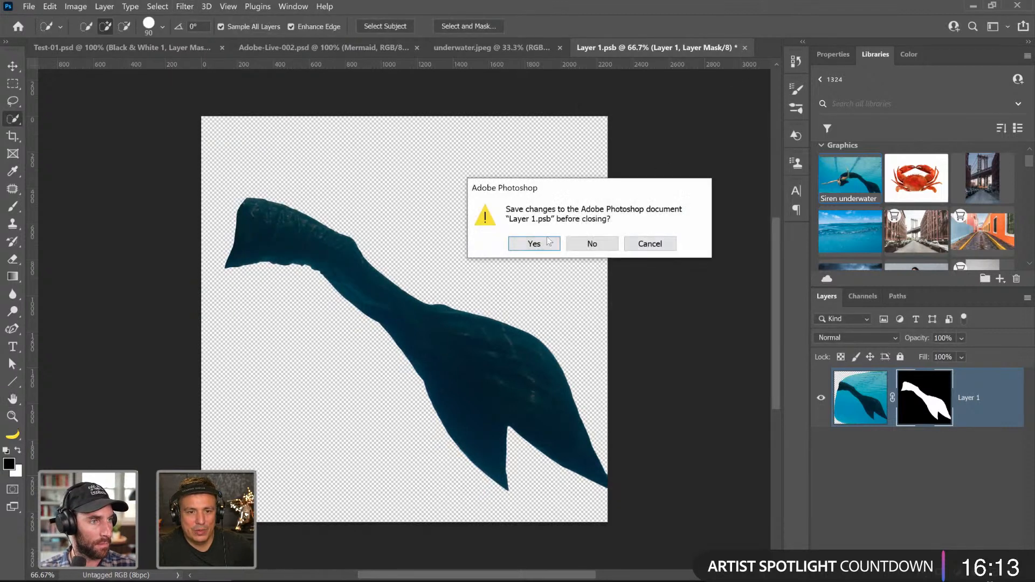
left_click(534, 243)
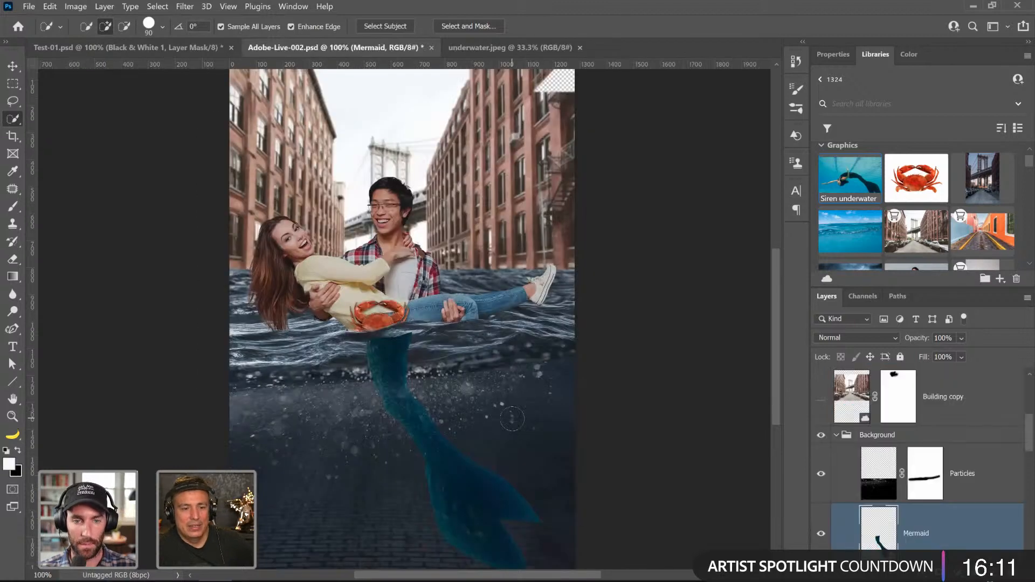
- Move the Mermaid layer lower, clip it to the layer beneath, and add a layer mask
scroll(906, 438, "down", 2)
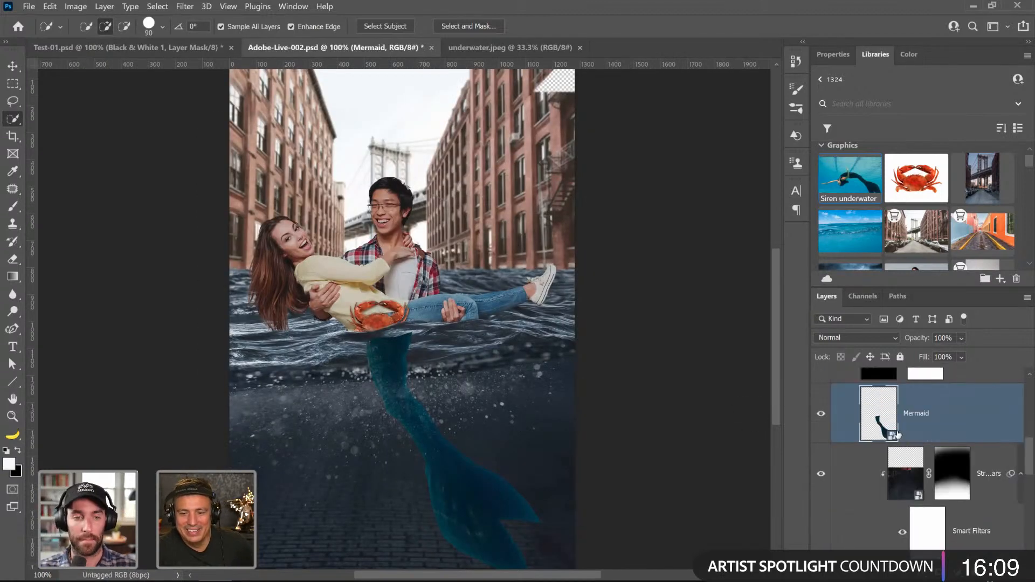
left_click_drag(886, 431, 857, 391)
left_click(912, 426, "alt")
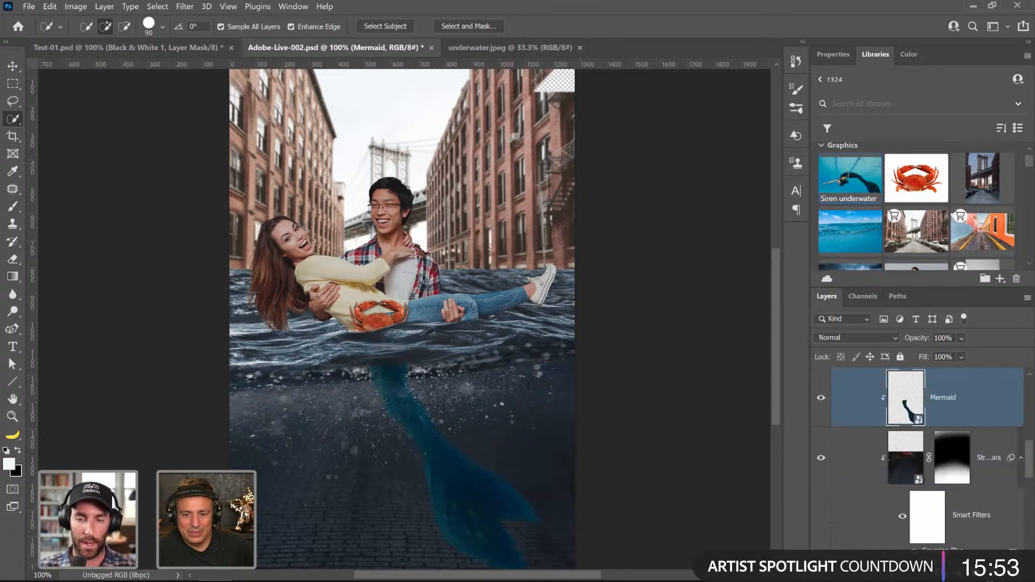
left_click(902, 573)
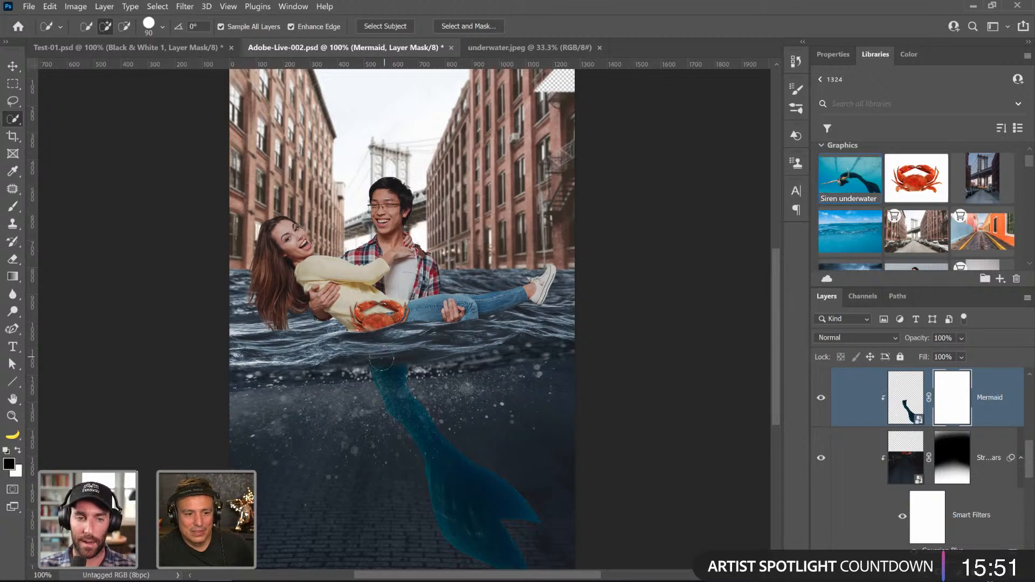
- Deselect, set up a larger brush with swapped colours, then reopen the Mermaid smart object
key("ctrl+d")
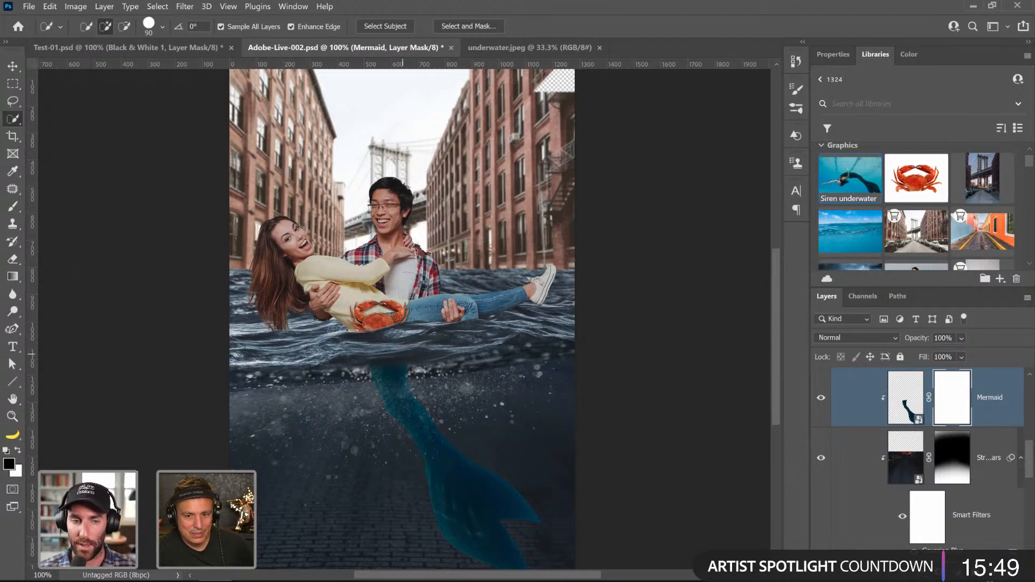
key("b")
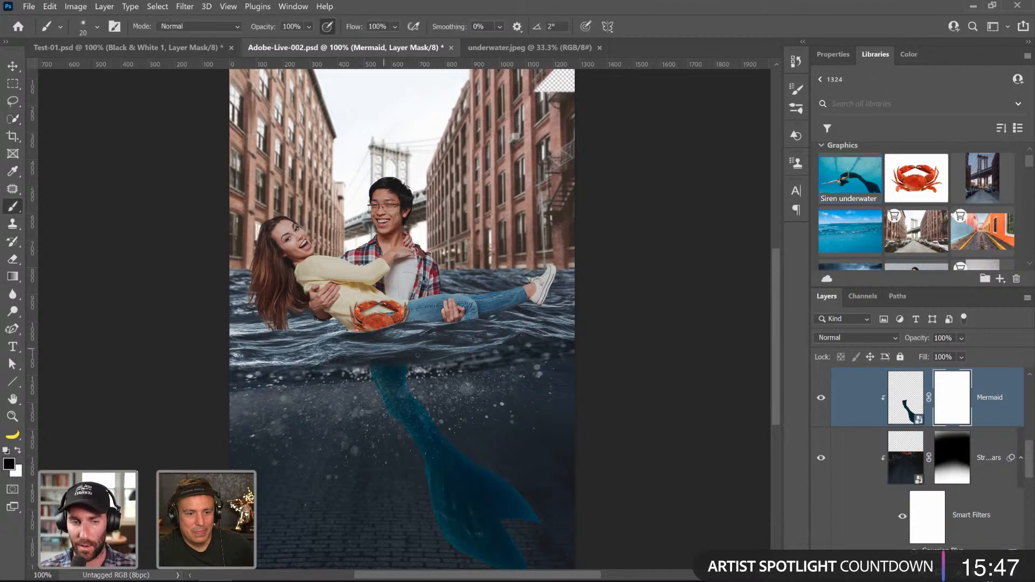
key("bracketright")
key("bracketright")
key("bracketright")
key("bracketright")
key("bracketright")
key("bracketright")
key("bracketright")
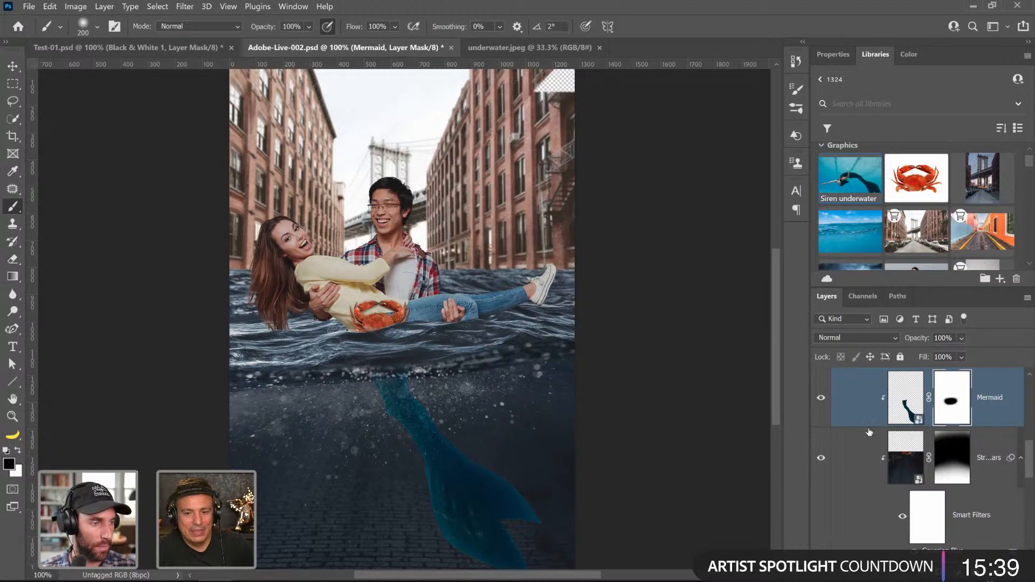
left_click(906, 410)
key("x")
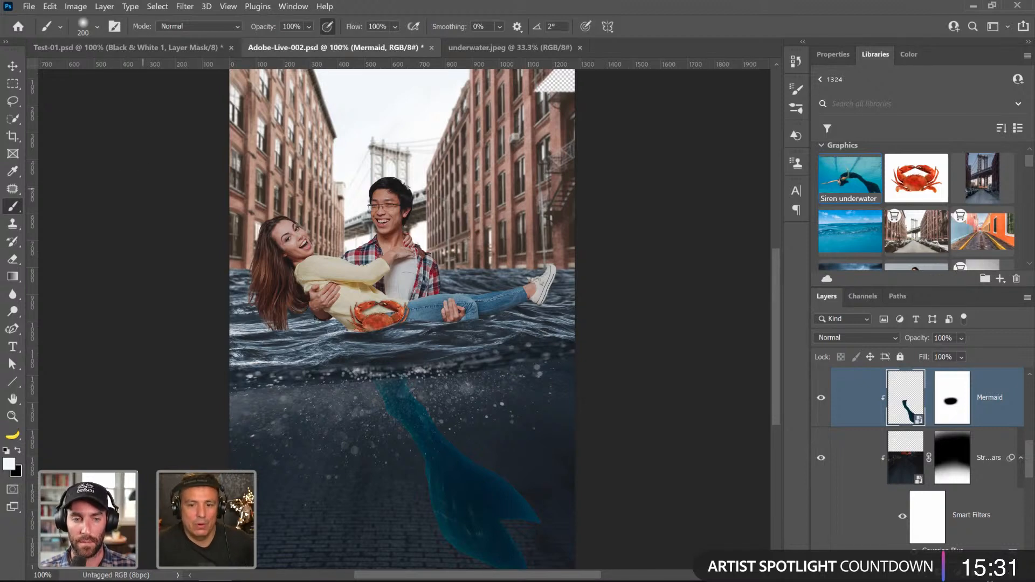
double_click(901, 413)
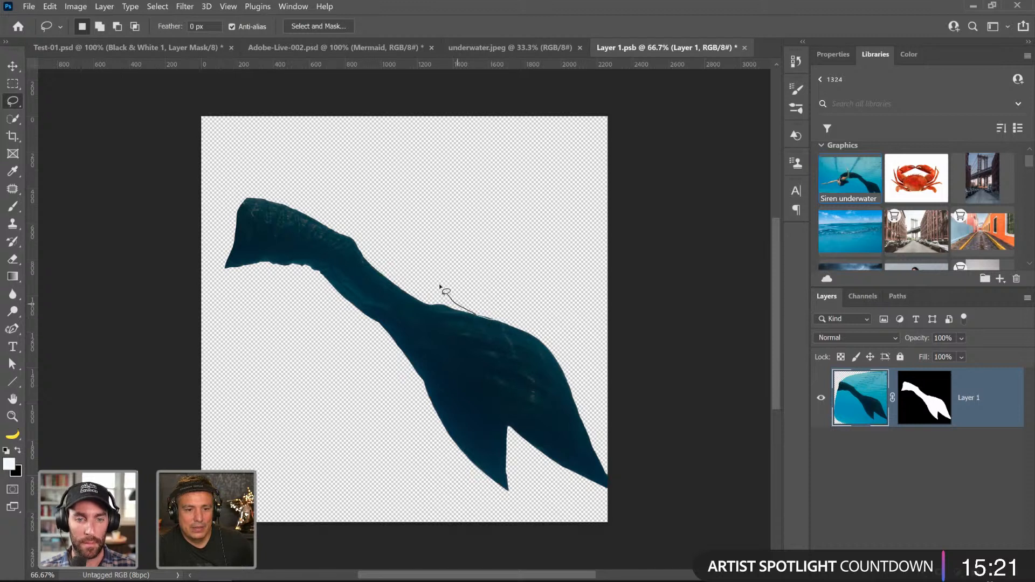
- Duplicate Layer 1, hide the original, and apply the copy's layer mask
left_click_drag(312, 202, 233, 189)
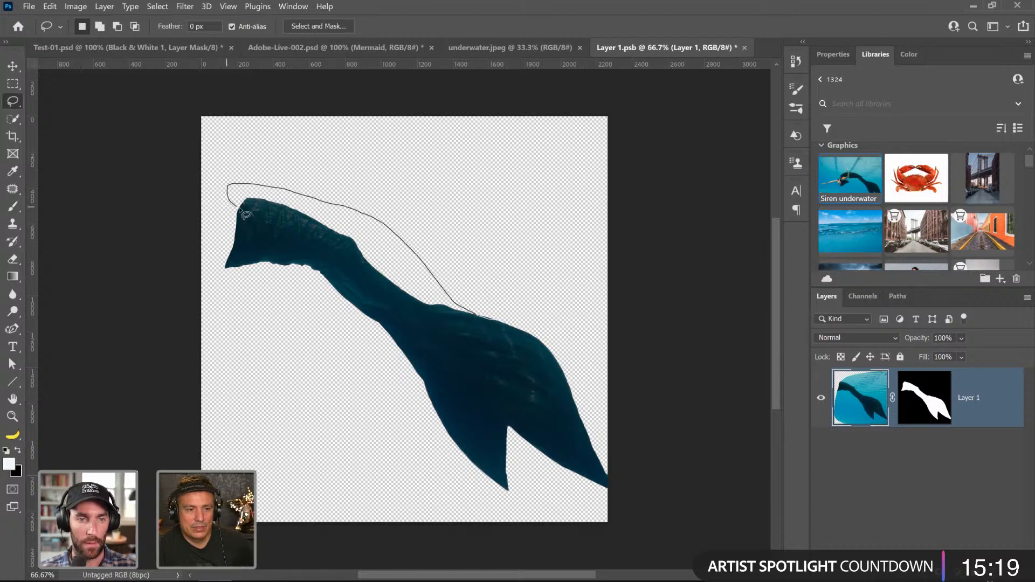
key("Escape")
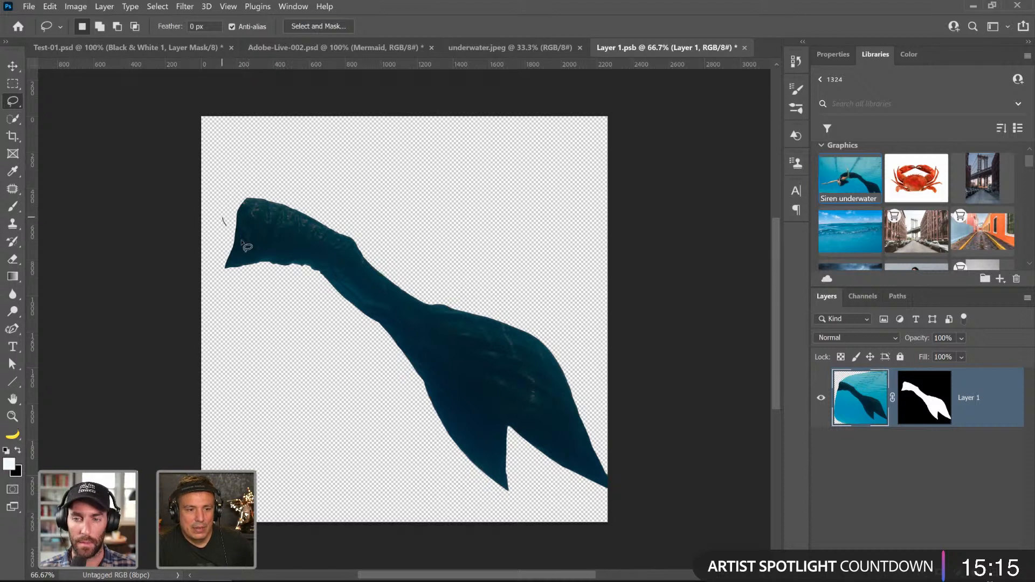
left_click_drag(242, 242, 445, 345)
key("Escape")
key("ctrl+j")
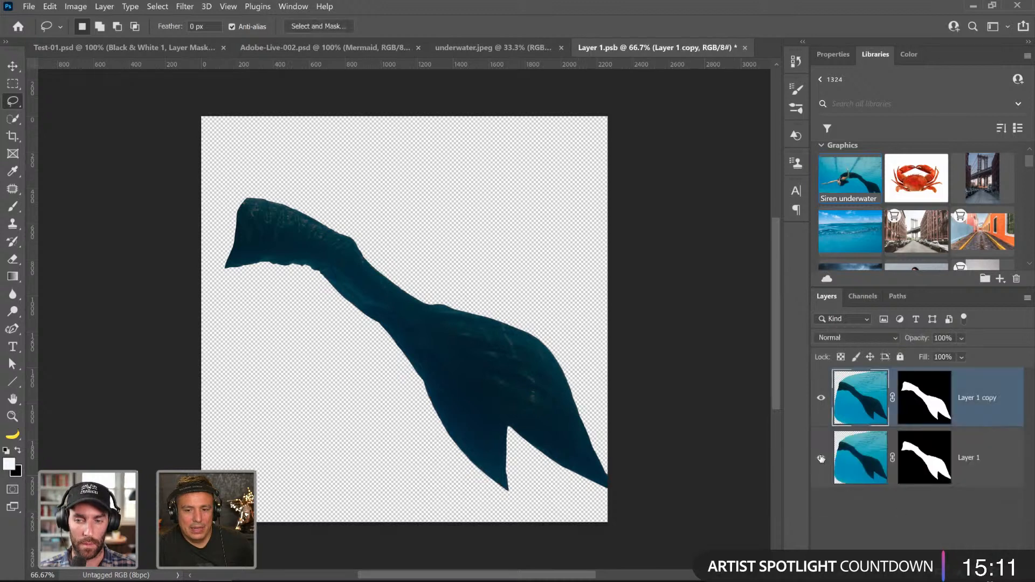
left_click(821, 458)
right_click(923, 401)
left_click(926, 436)
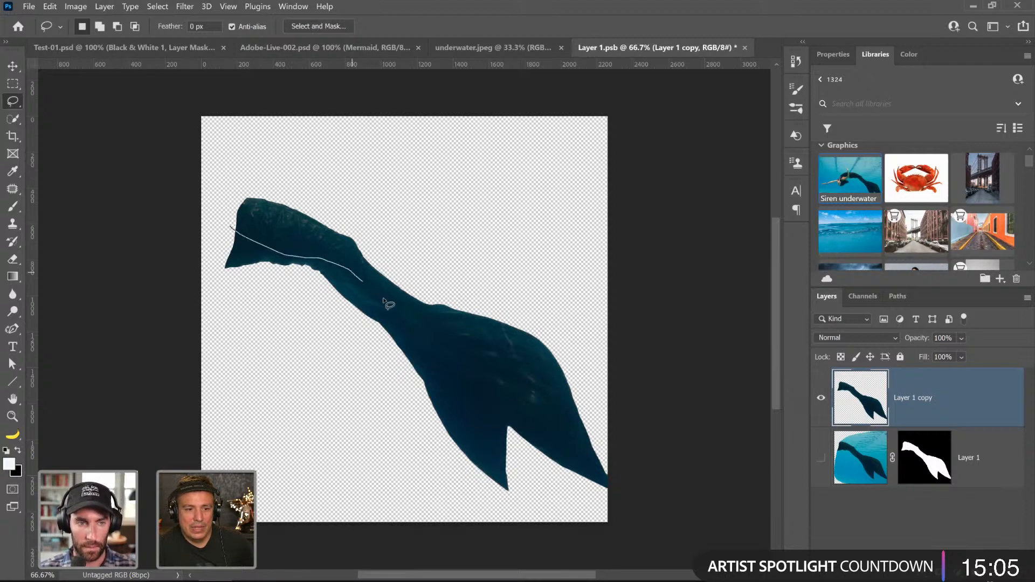
- Lasso the tail's upper section and rotate it upward about 13° from the bend
left_click_drag(385, 301, 420, 328)
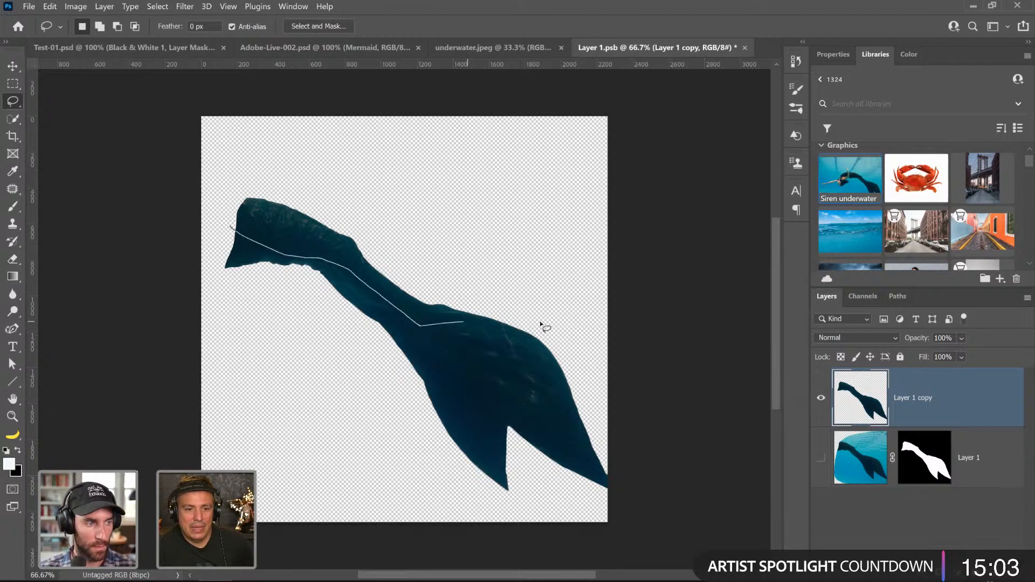
mouse_move(541, 323)
left_mouse_down()
mouse_move(526, 257)
mouse_move(371, 176)
left_mouse_up()
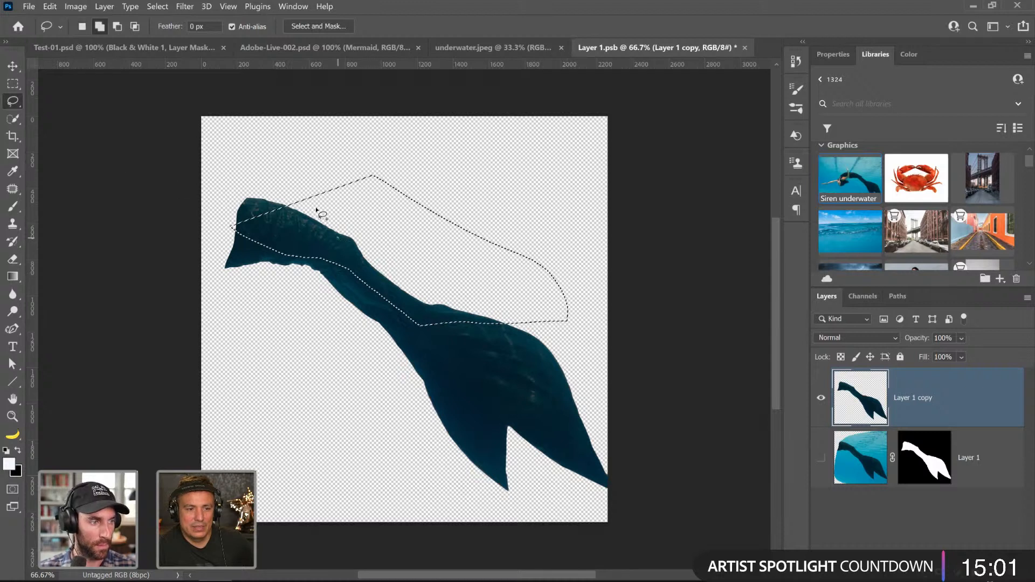
mouse_move(317, 210)
left_mouse_down()
mouse_move(225, 213)
mouse_move(264, 223)
mouse_move(215, 230)
mouse_move(217, 193)
left_mouse_up()
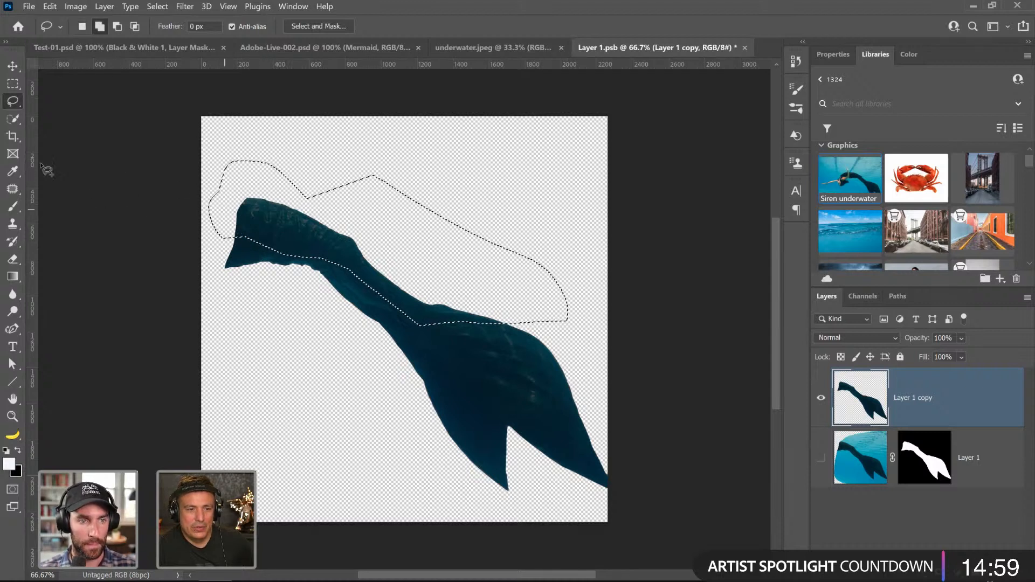
key("v")
key("ctrl+t")
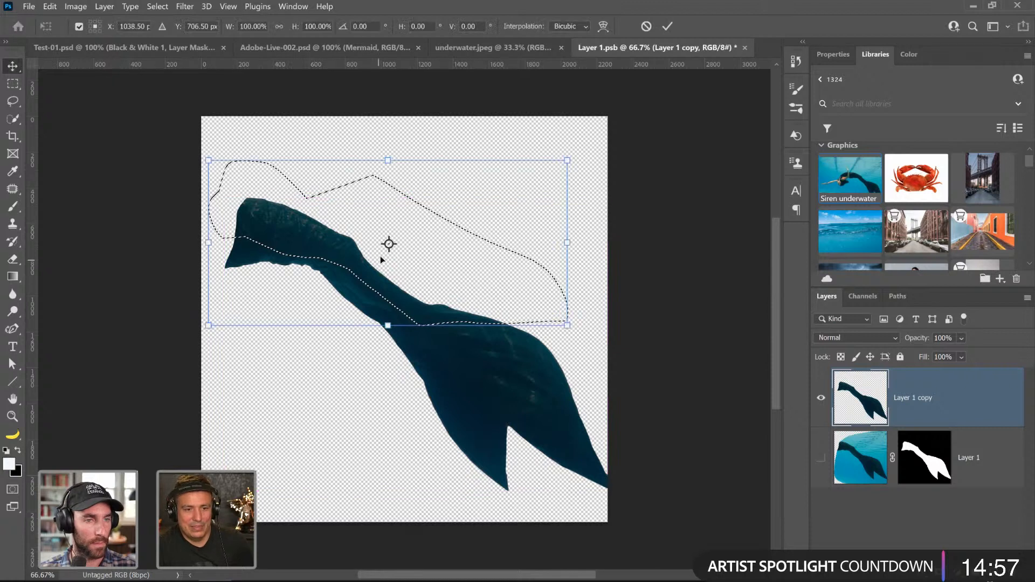
left_click_drag(388, 242, 428, 319)
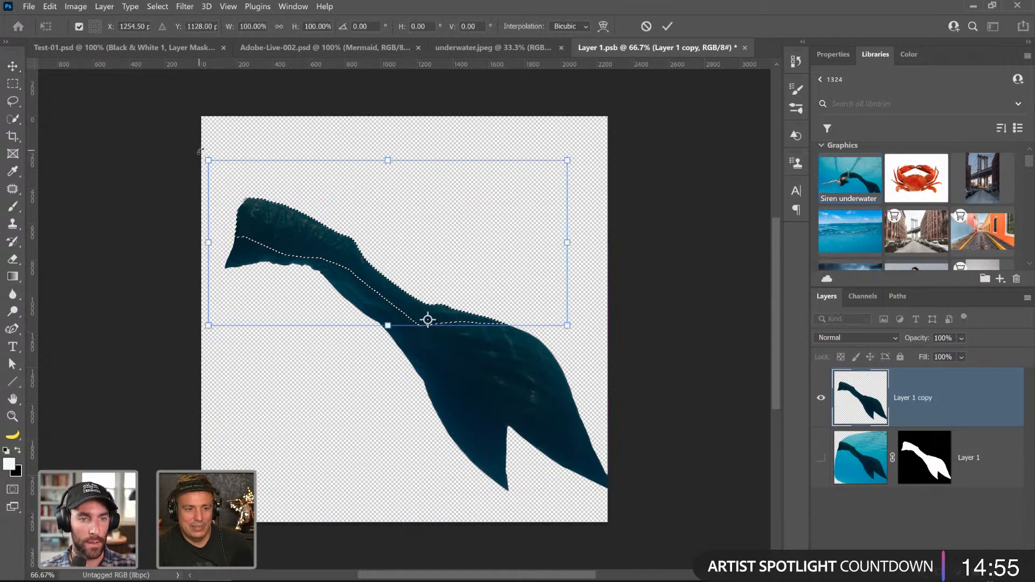
left_click_drag(208, 157, 249, 128)
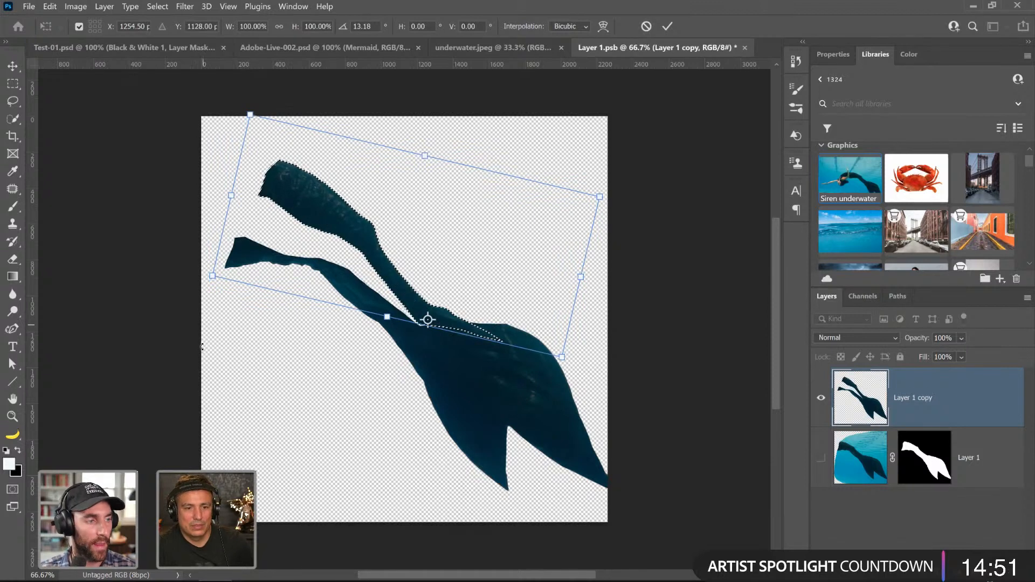
key("Return")
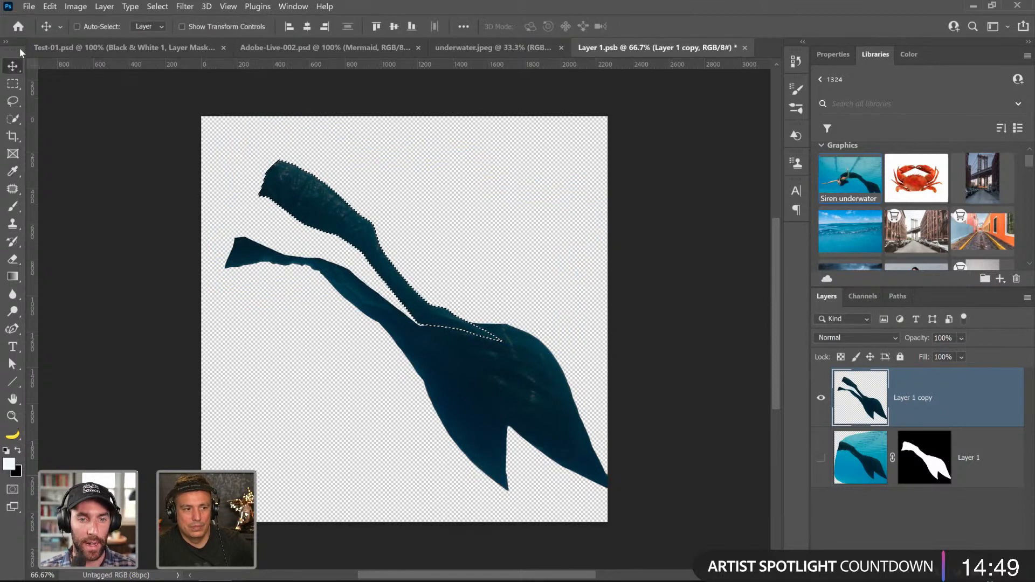
- Lasso the gap in the tail, fill it with Content-Aware Fill, and save the tail file
key("m")
left_click(165, 127)
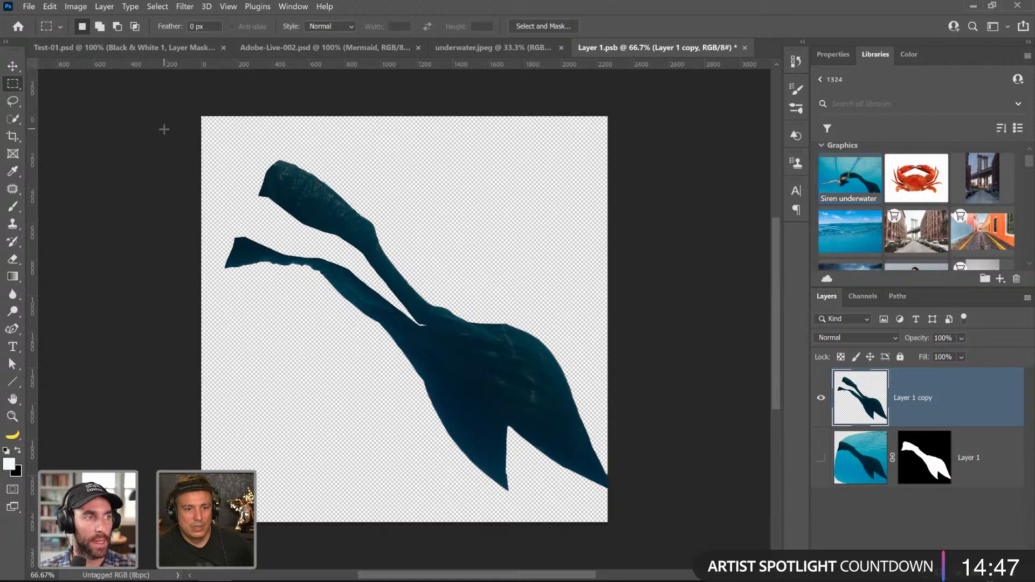
left_click(13, 101)
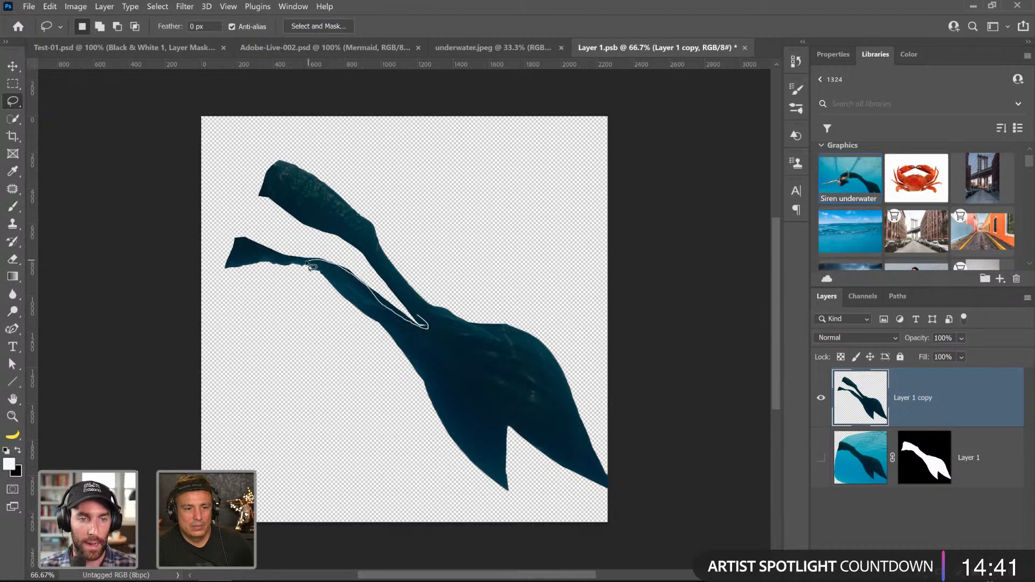
left_click_drag(257, 252, 241, 245)
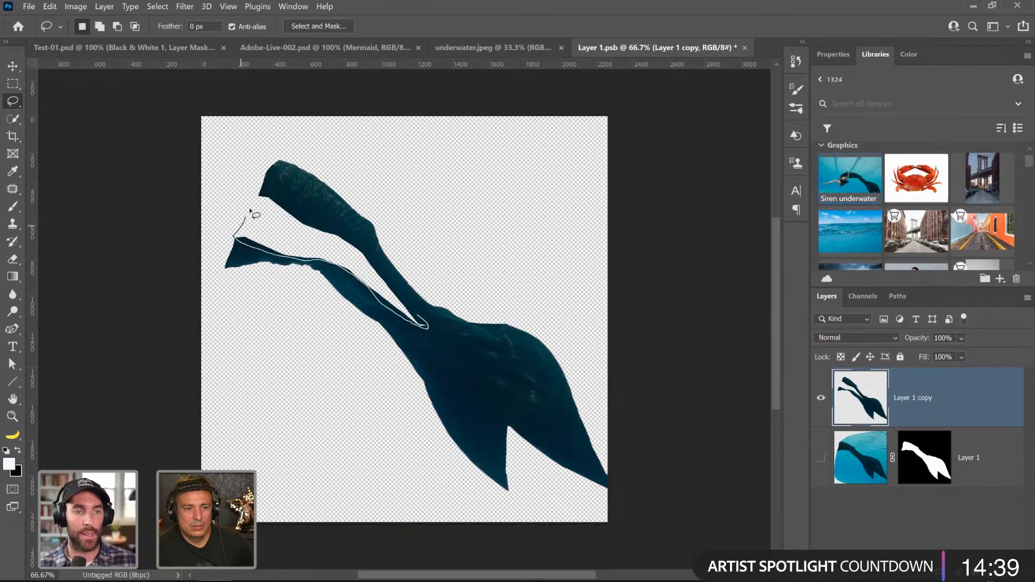
left_click_drag(321, 217, 358, 246)
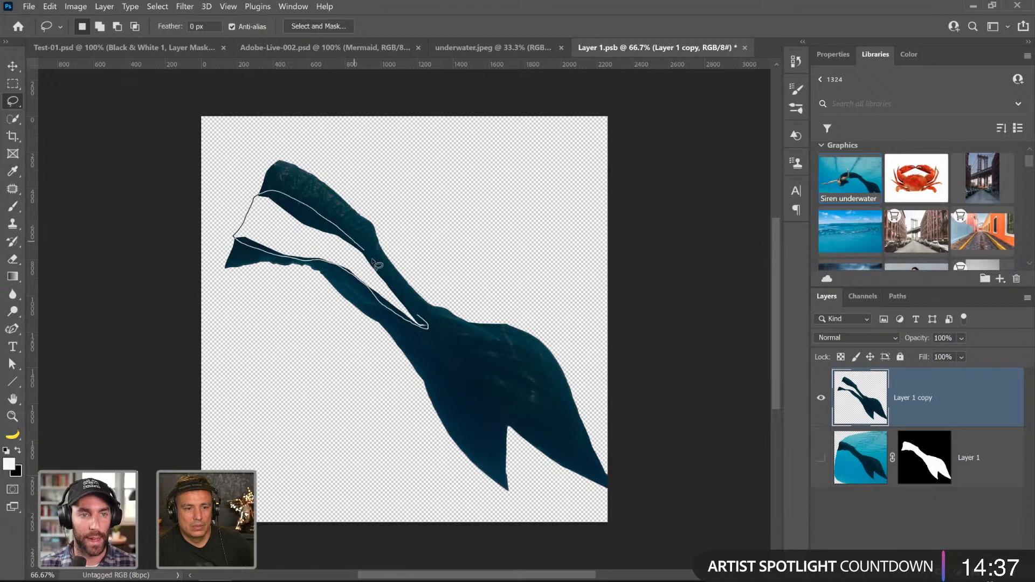
left_click_drag(424, 321, 426, 325)
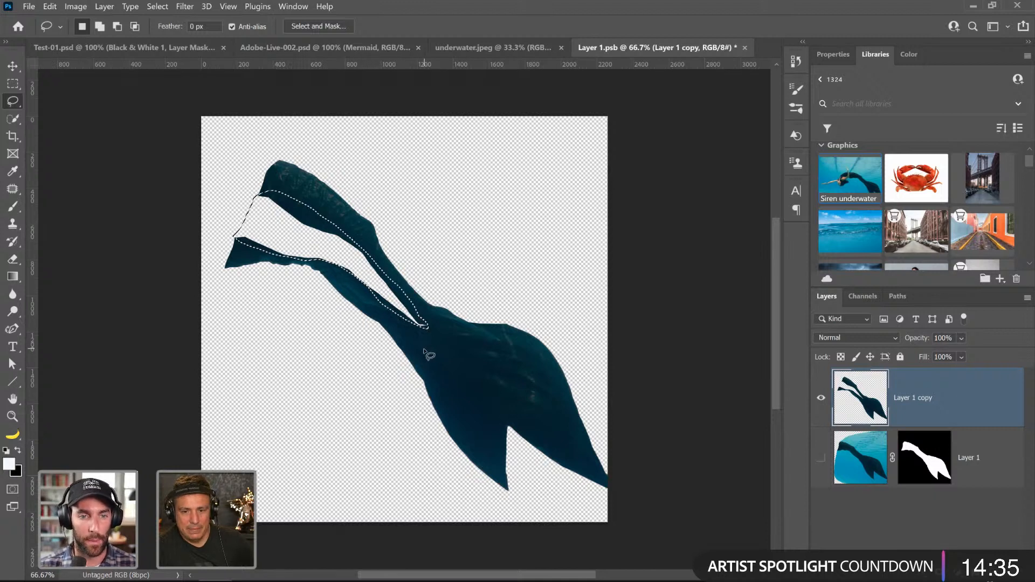
key("shift+BackSpace")
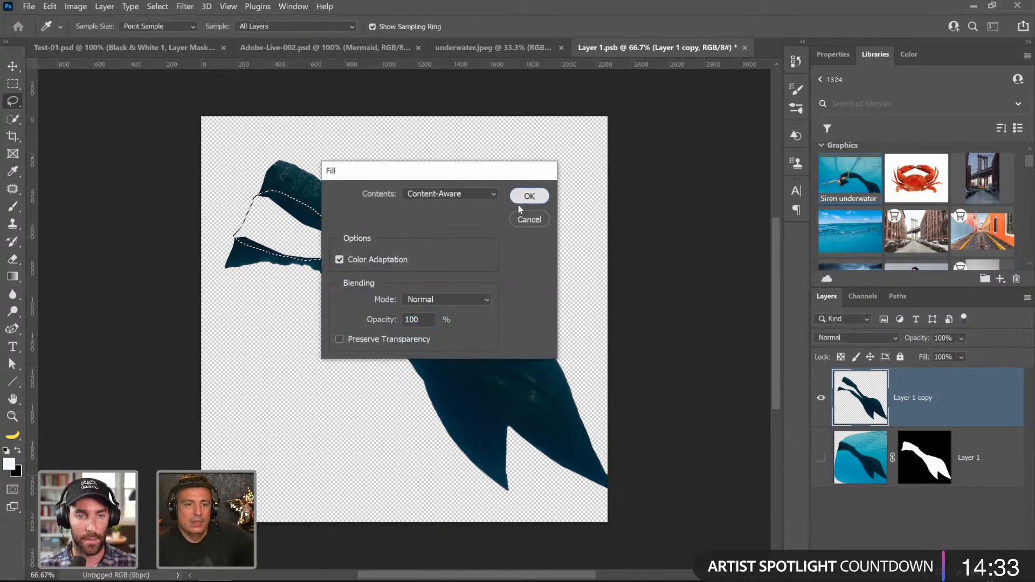
left_click(528, 197)
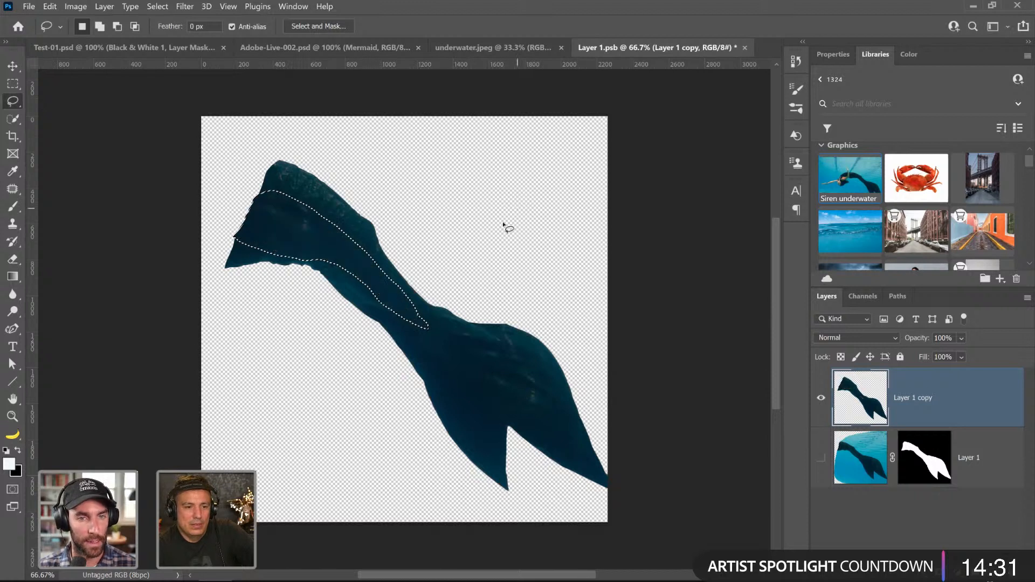
key("ctrl+d")
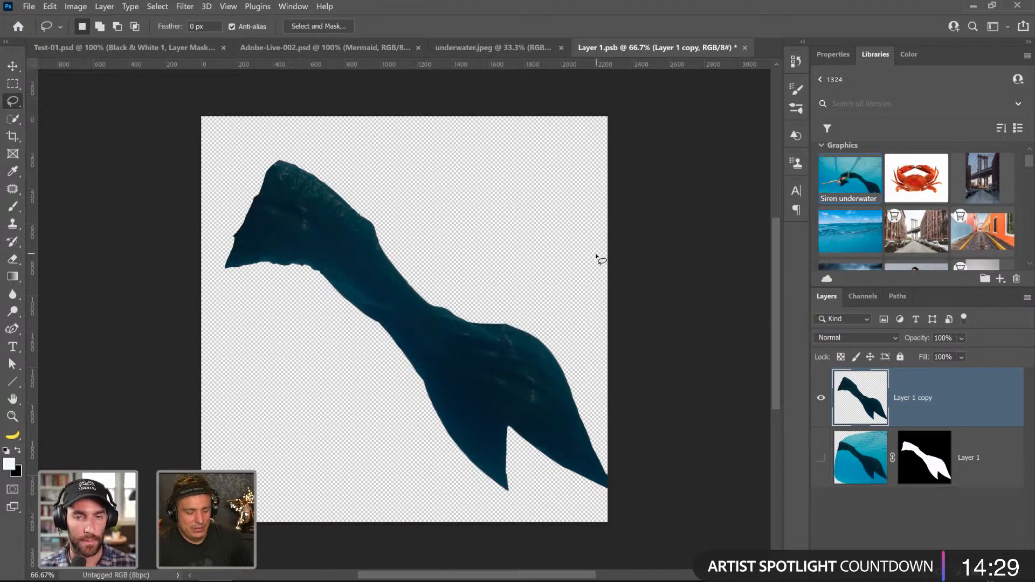
key("ctrl+s")
- Close underwater.jpeg, check the composite, and return to the Layer 1 tail document
left_click(494, 48)
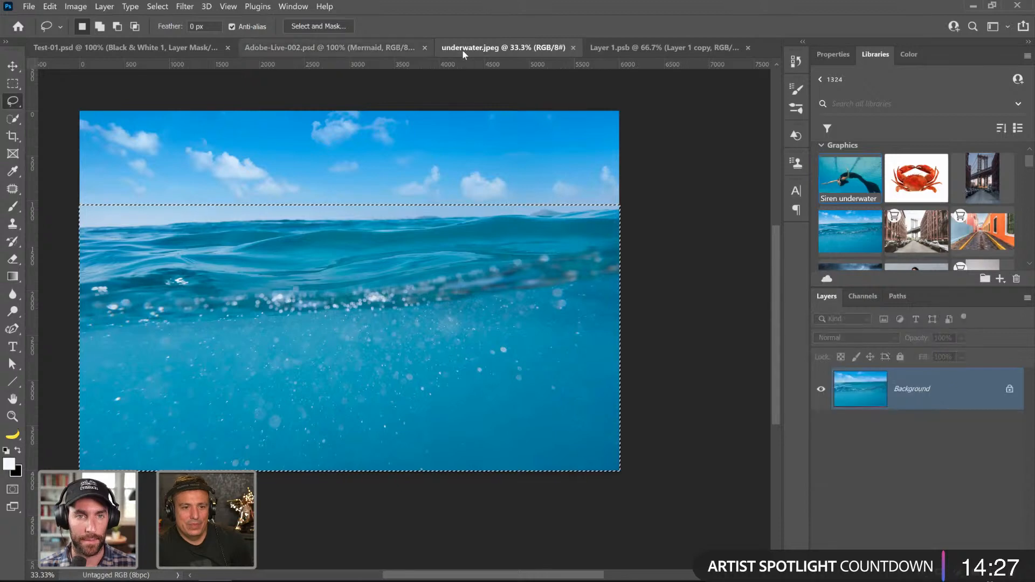
left_click(573, 47)
left_click(391, 47)
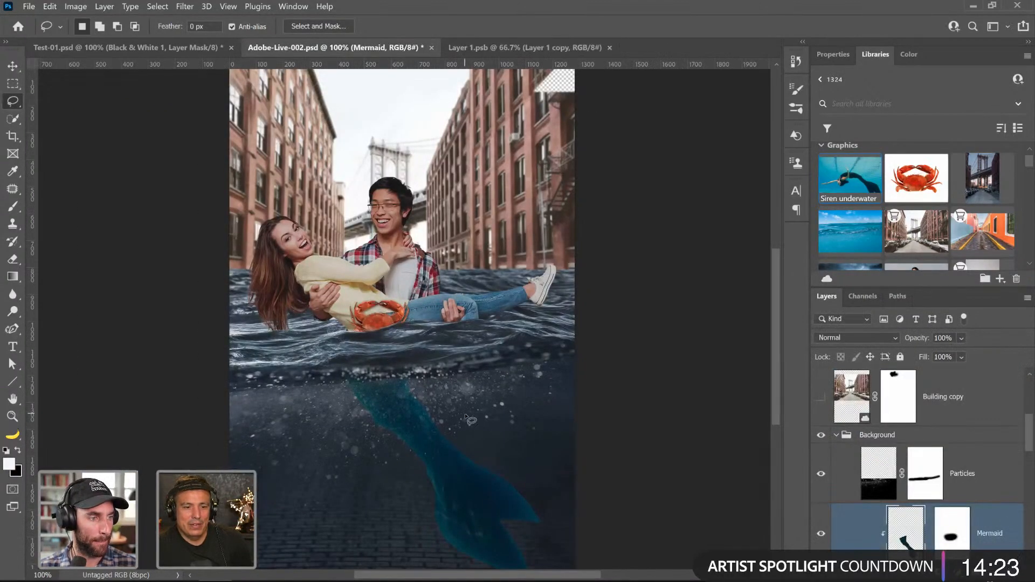
left_click(495, 48)
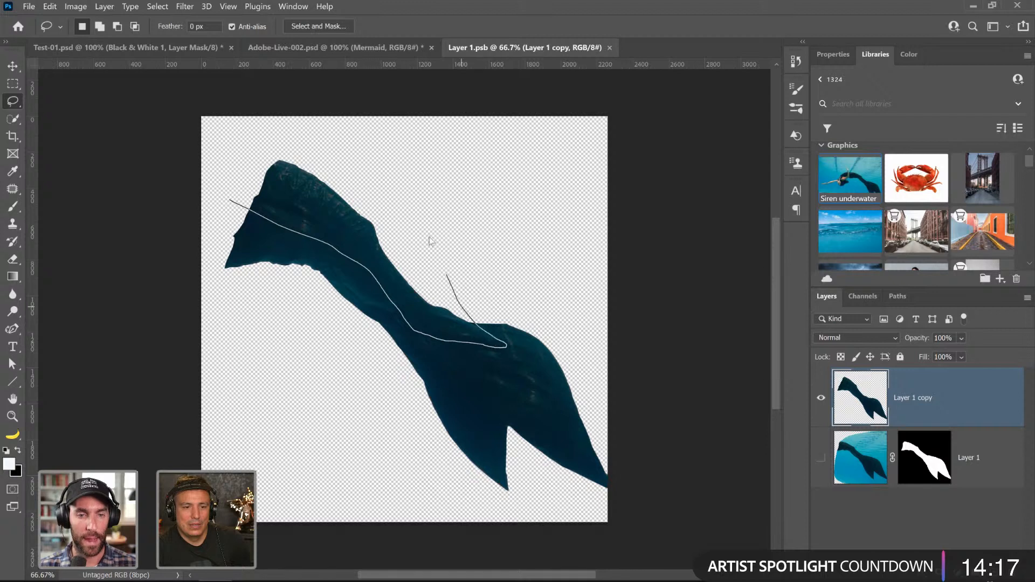
- Rotate the upper fin piece about 6 degrees around its bottom-right corner
mouse_move(431, 240)
left_mouse_down()
mouse_move(261, 146)
mouse_move(231, 199)
left_mouse_up()
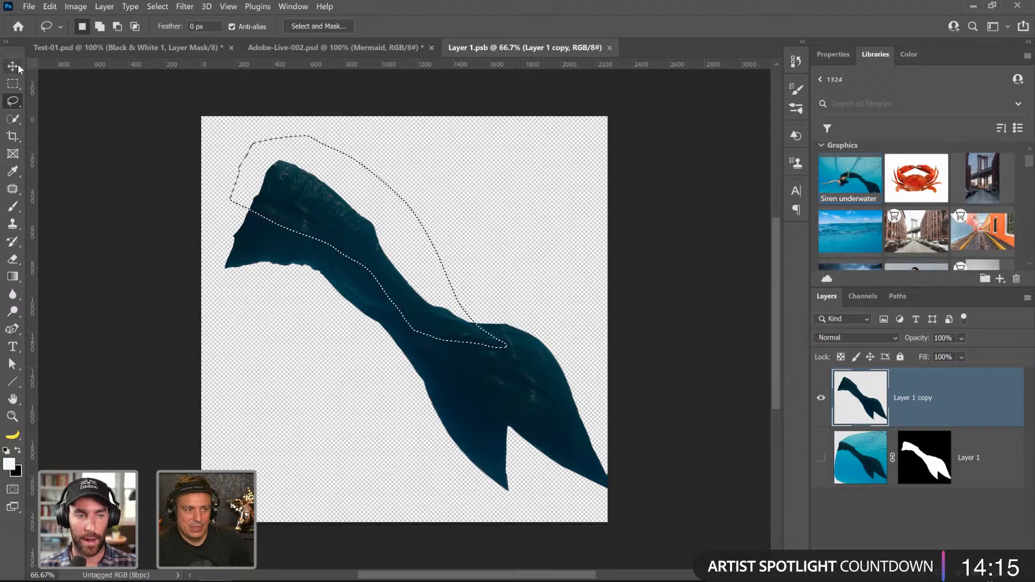
key("ctrl+t")
left_click_drag(367, 238, 492, 347)
left_click_drag(229, 283, 238, 254)
key("Return")
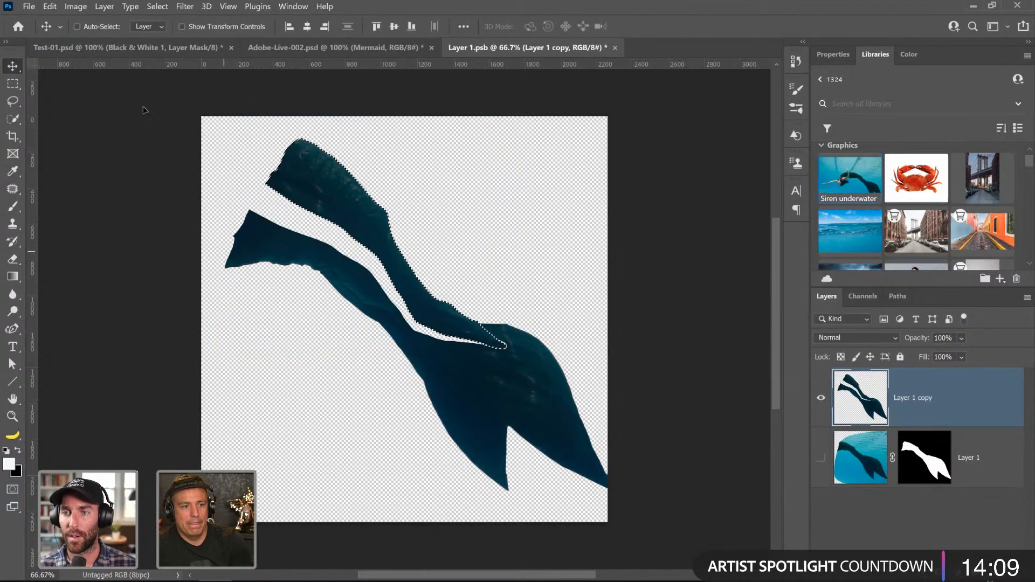
key("ctrl+d")
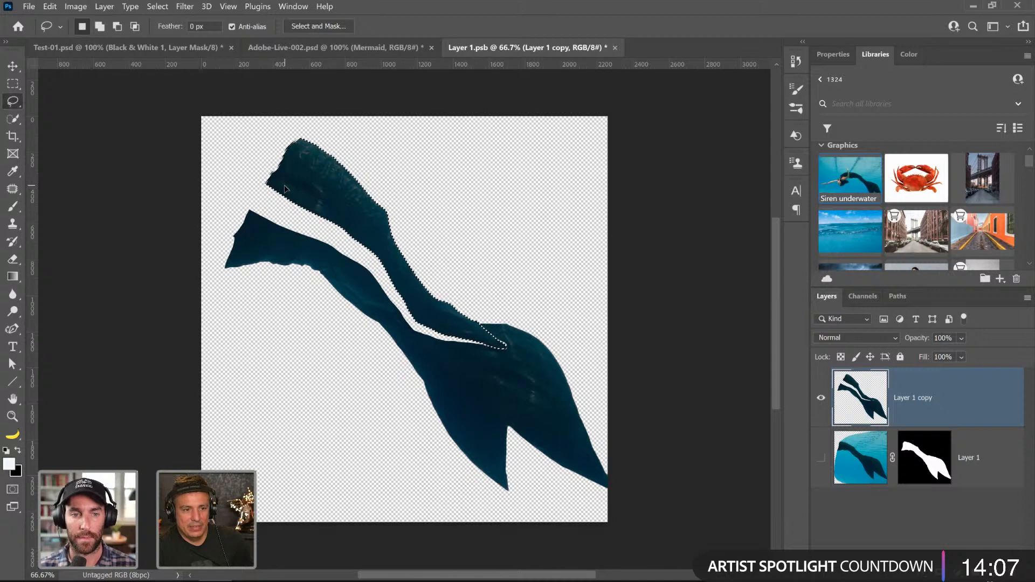
- Content-Aware Fill the empty strip between the fins, then close the tail document
mouse_move(284, 178)
left_mouse_down()
mouse_move(260, 189)
mouse_move(247, 217)
mouse_move(348, 268)
mouse_move(408, 335)
mouse_move(477, 354)
mouse_move(511, 347)
mouse_move(416, 318)
left_mouse_up()
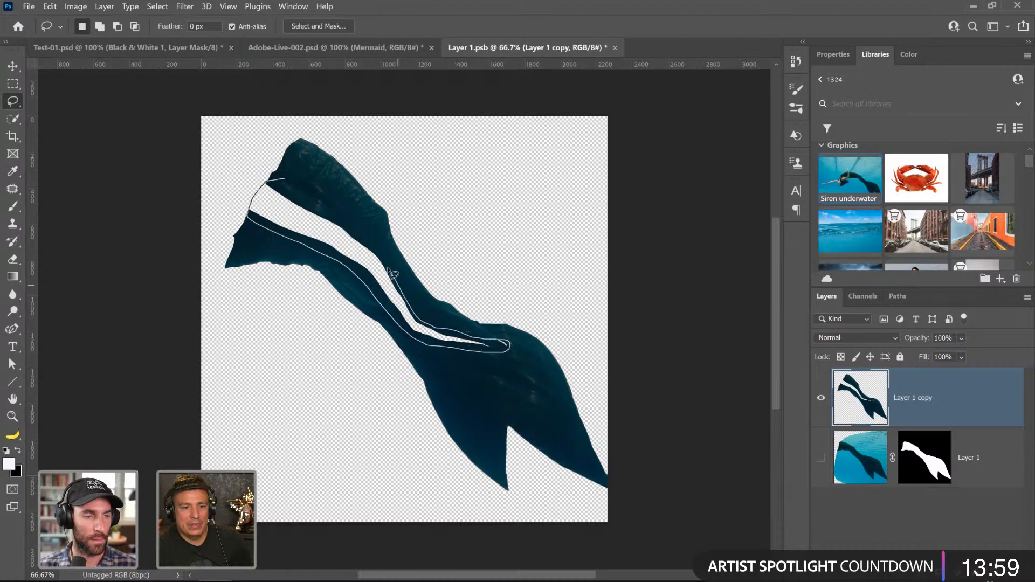
left_click_drag(391, 271, 375, 247)
left_click_drag(330, 212, 285, 181)
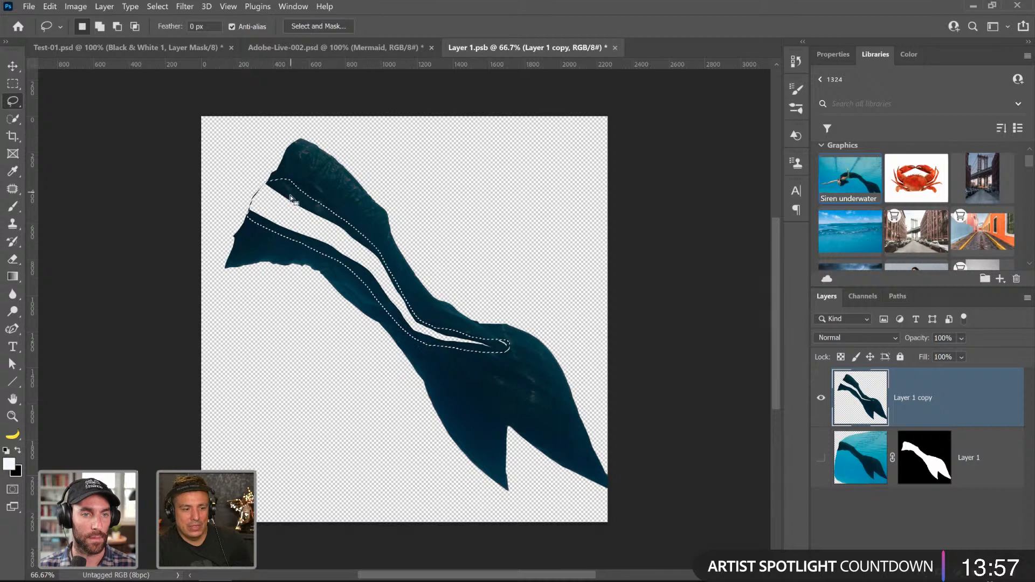
key("shift+BackSpace")
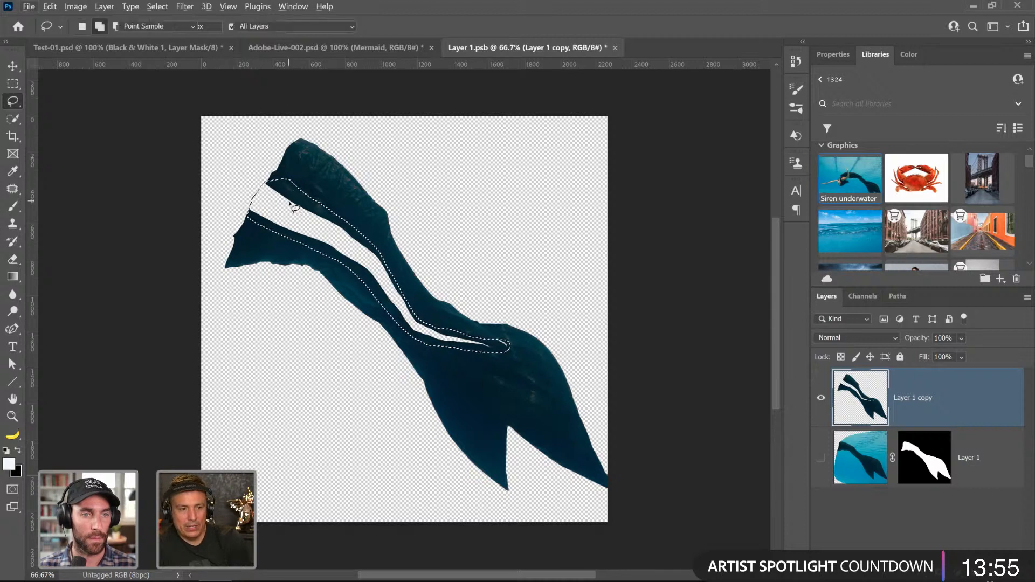
left_click(530, 196)
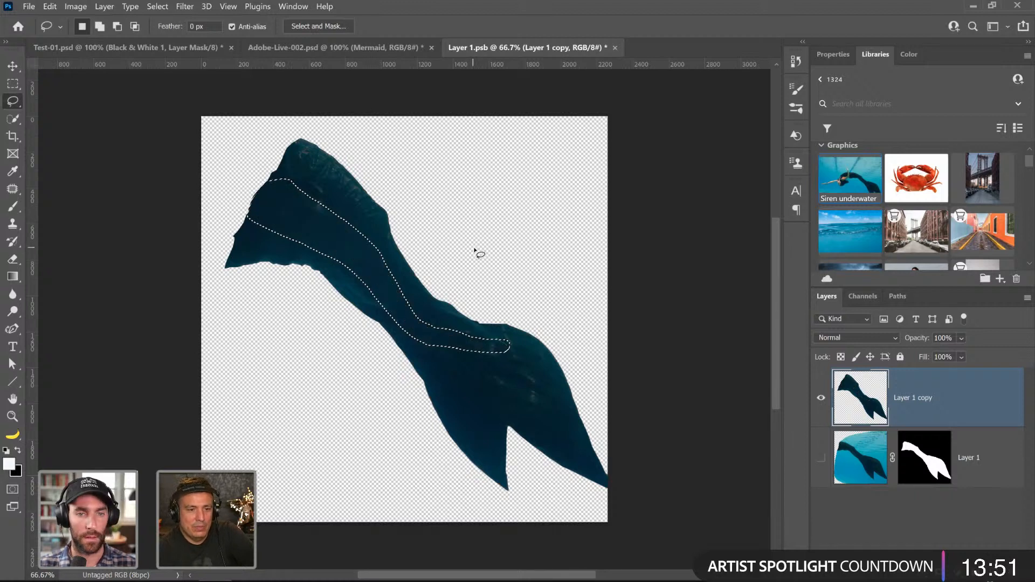
key("ctrl+d")
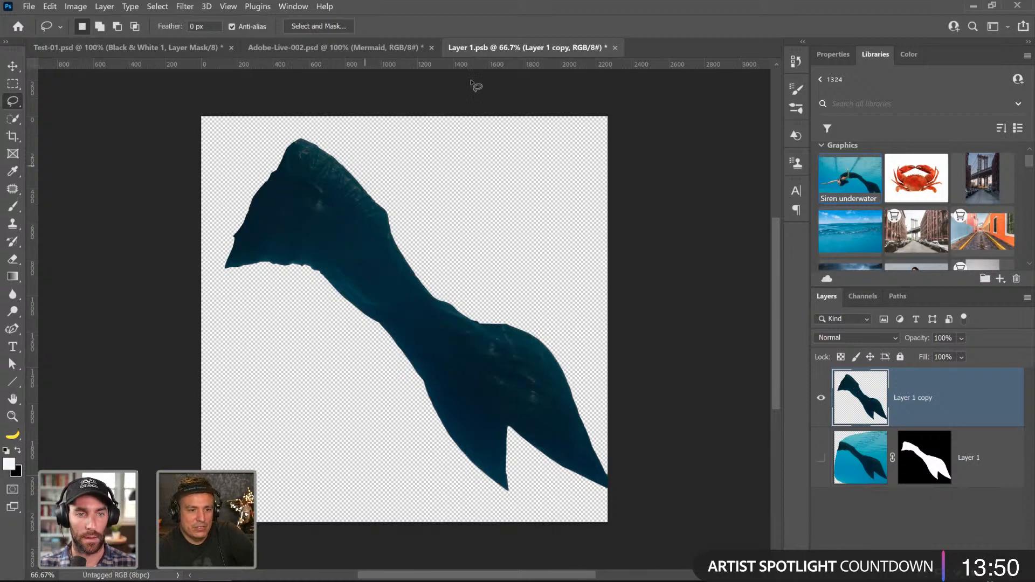
left_click(613, 48)
- Save the tail changes and move the Mermaid layer down and right beneath the couple
left_click(532, 241)
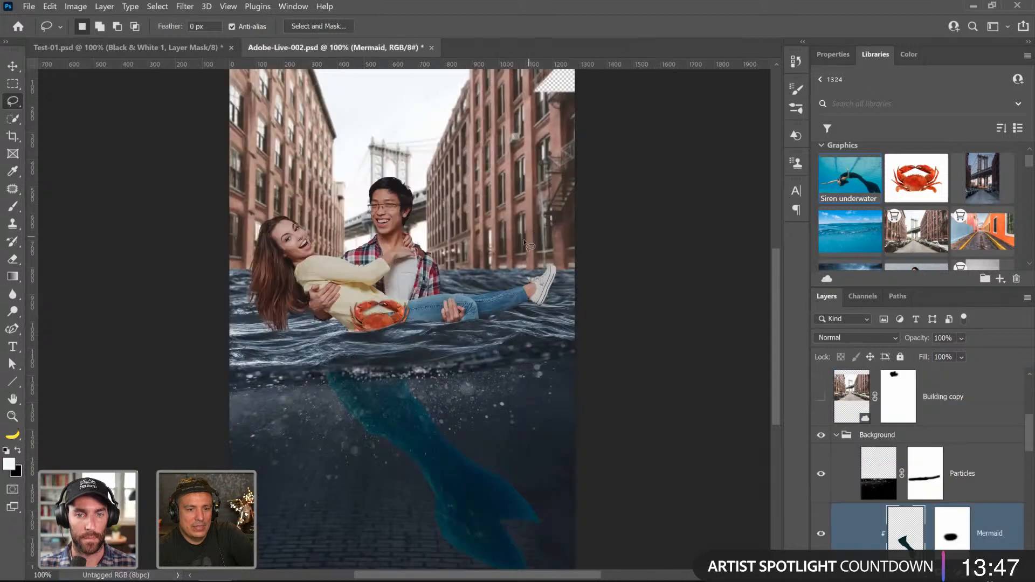
key("v")
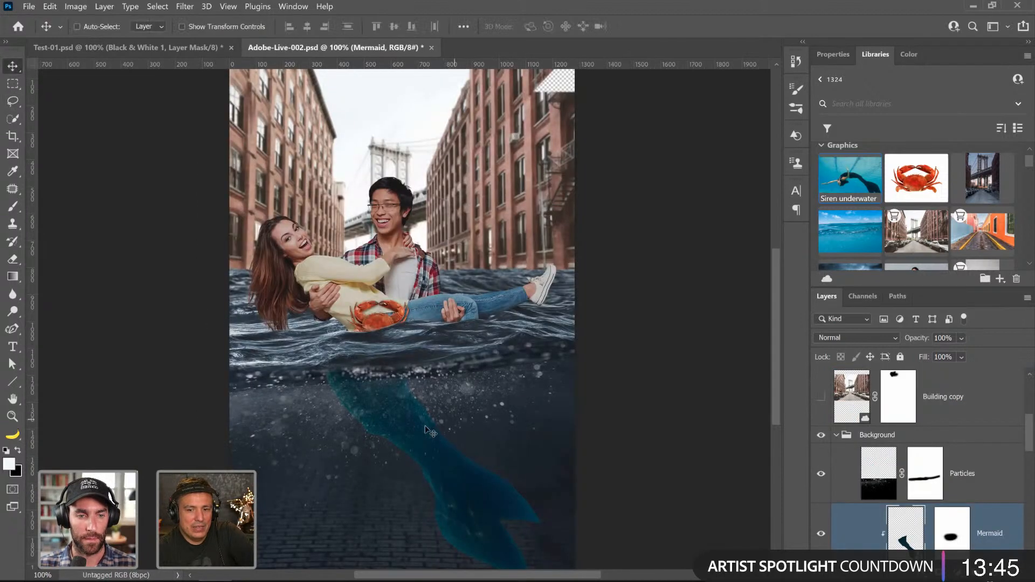
left_click_drag(376, 406, 400, 421)
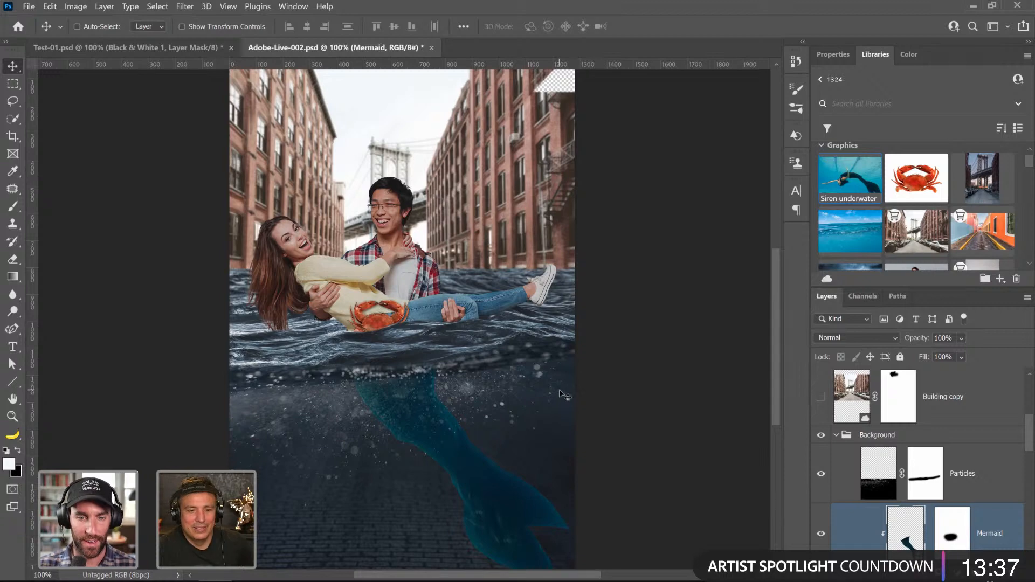
scroll(902, 492, "down", 1)
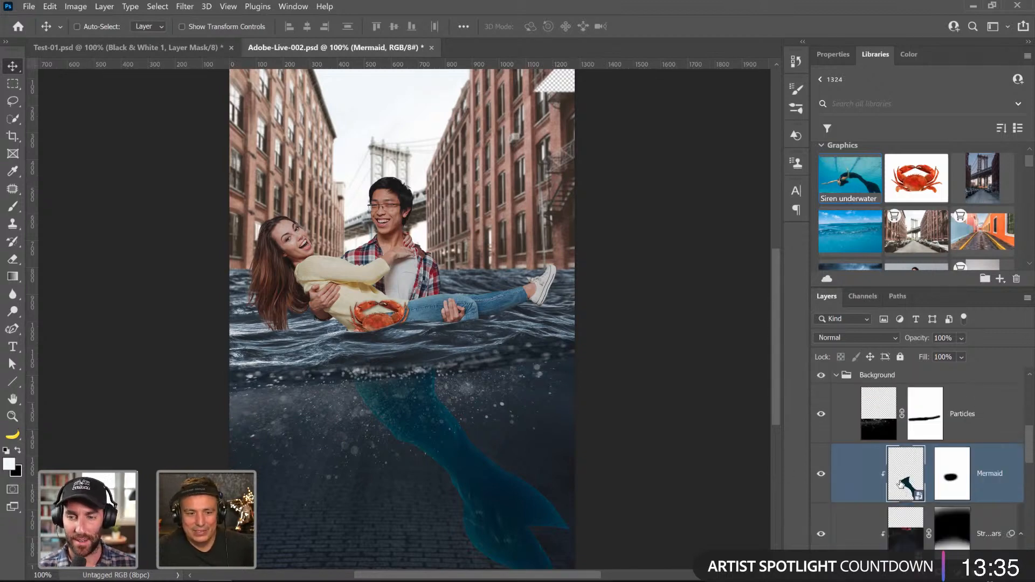
- Apply Hue/Saturation to the Mermaid tail with Hue +10, Saturation -45, Lightness -17
left_click(75, 6)
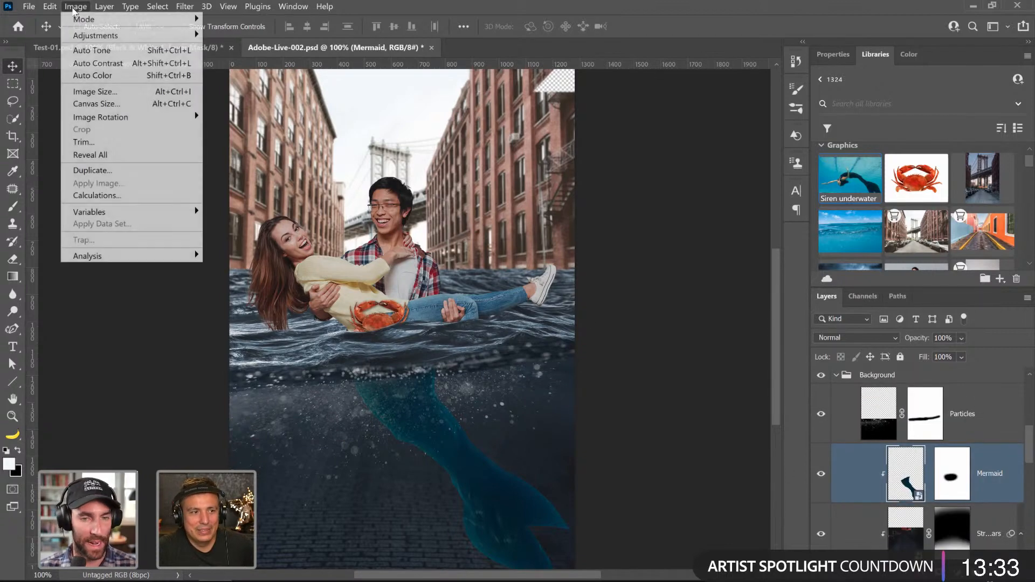
mouse_move(135, 35)
left_click(242, 101)
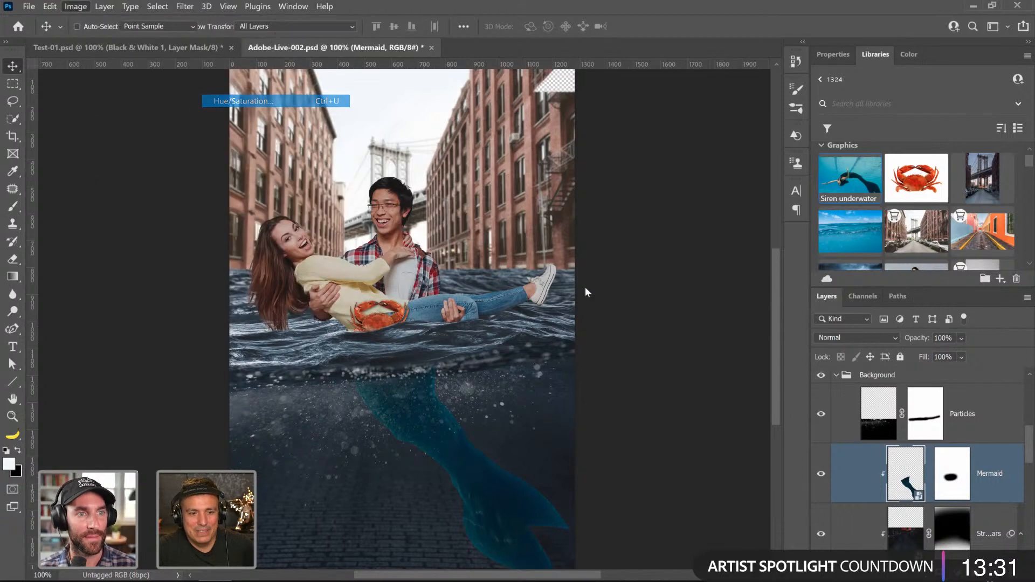
left_click_drag(654, 240, 621, 239)
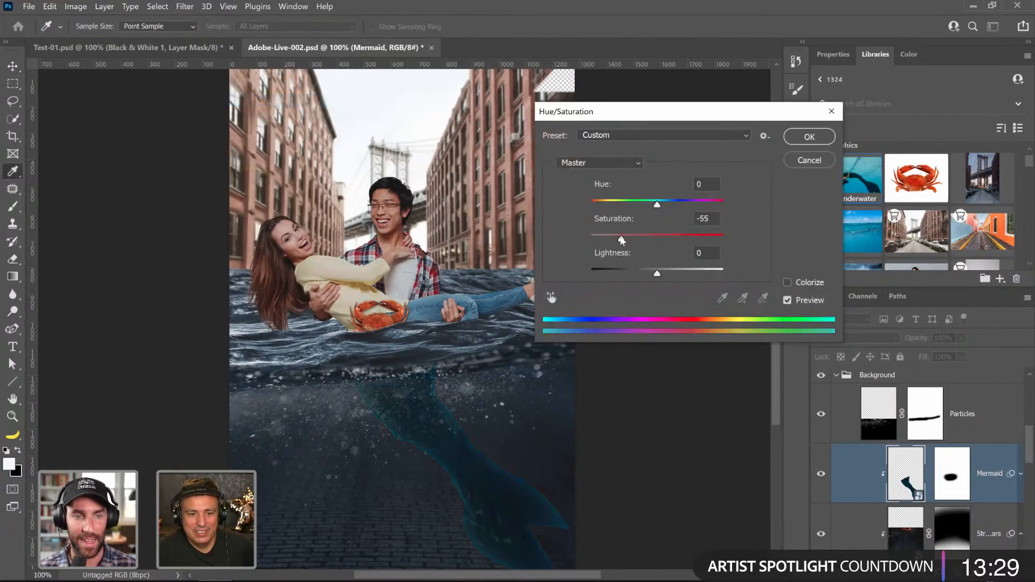
left_click_drag(656, 274, 647, 276)
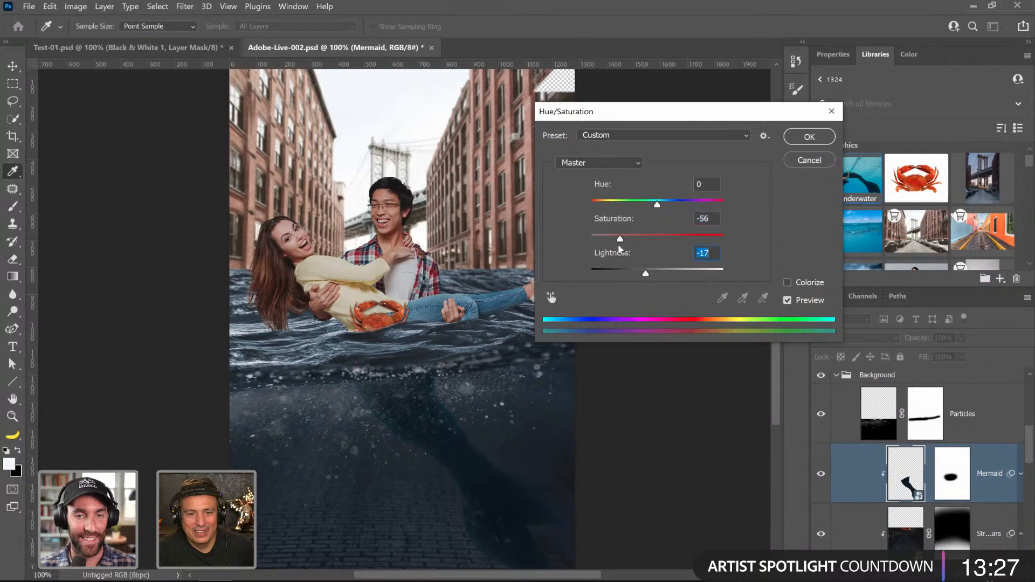
left_click_drag(620, 239, 616, 239)
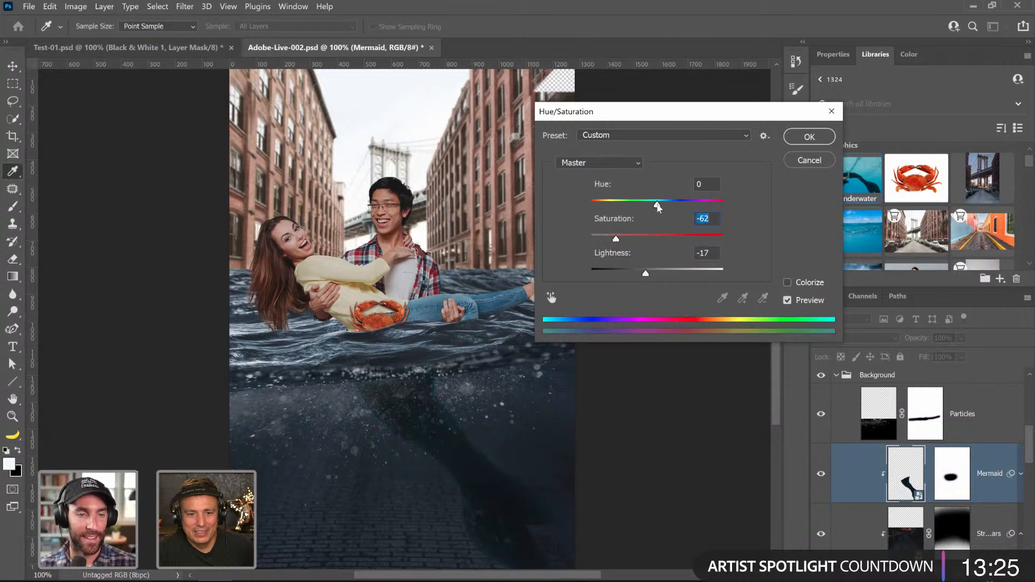
mouse_move(657, 204)
left_mouse_down()
mouse_move(667, 205)
mouse_move(654, 206)
left_mouse_up()
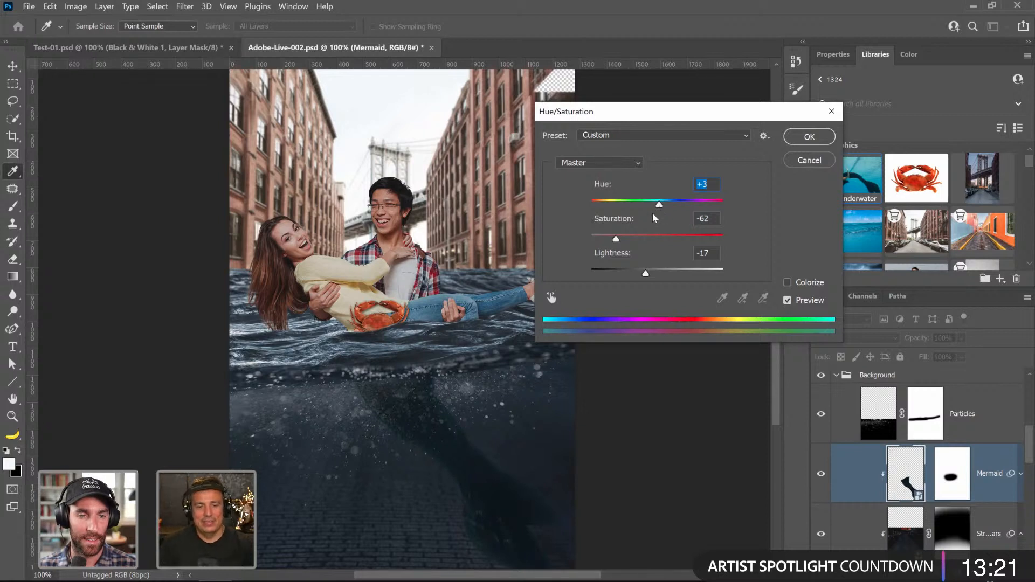
left_click_drag(659, 204, 665, 203)
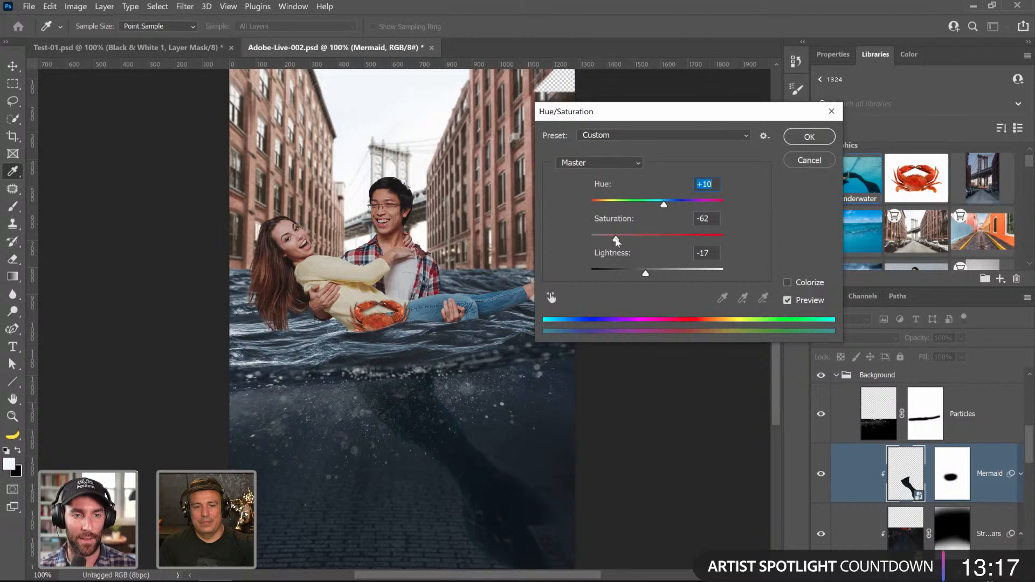
left_click_drag(617, 241, 623, 241)
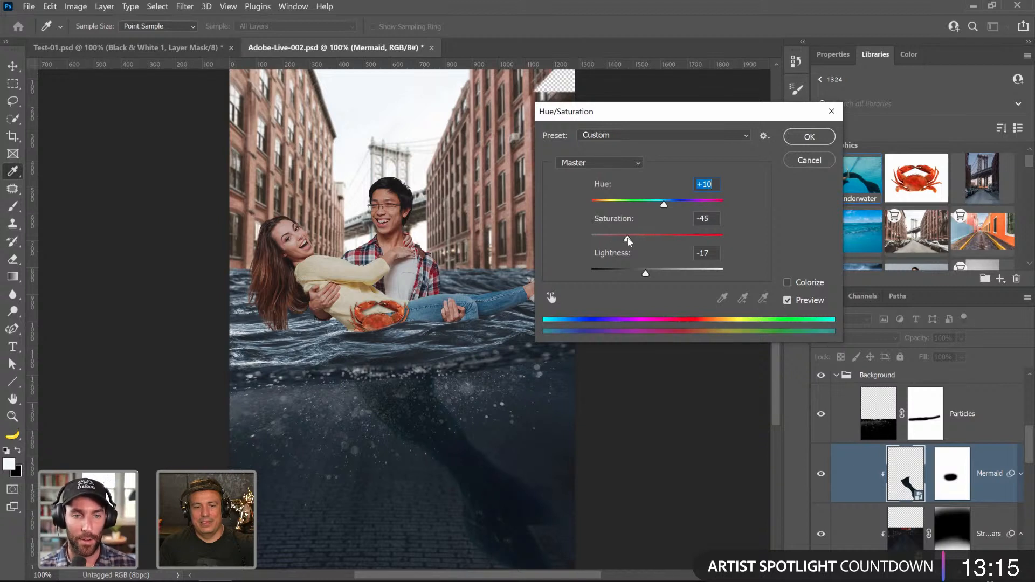
left_click(628, 238)
left_click(809, 137)
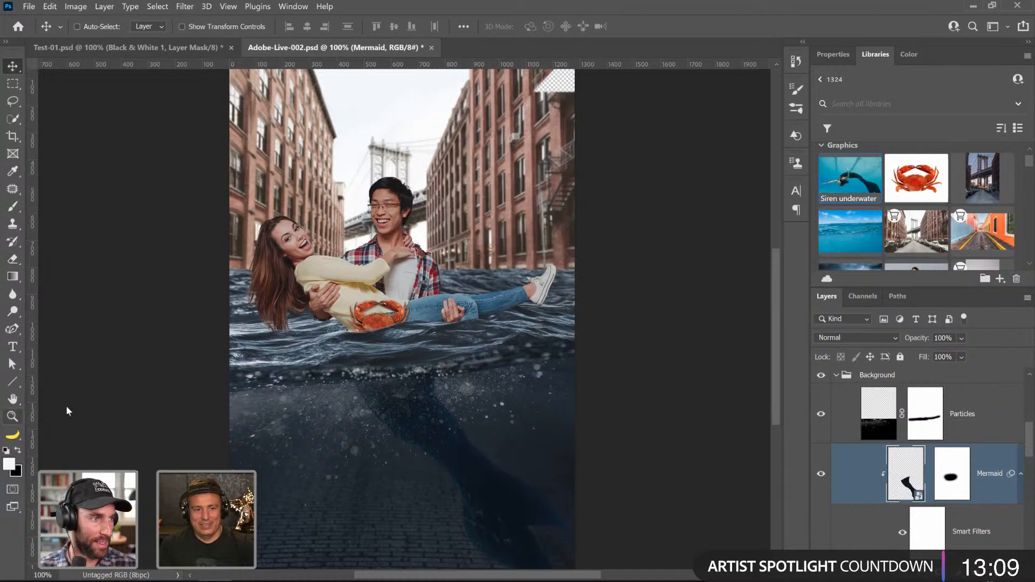
- Zoom in on the waterline by the crab, then fit the whole image on screen
key("z")
left_click(391, 331)
left_click_drag(392, 331, 581, 352)
right_click(581, 352)
left_click(588, 355)
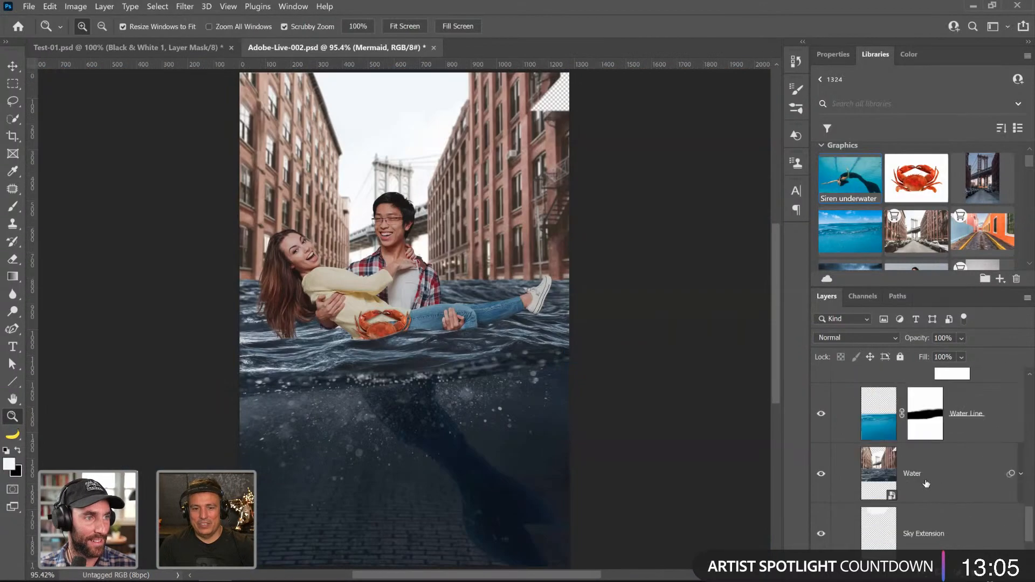
- Select the Background group and bring up the new fill/adjustment layer list
scroll(924, 479, "up", 3)
scroll(924, 479, "up", 4)
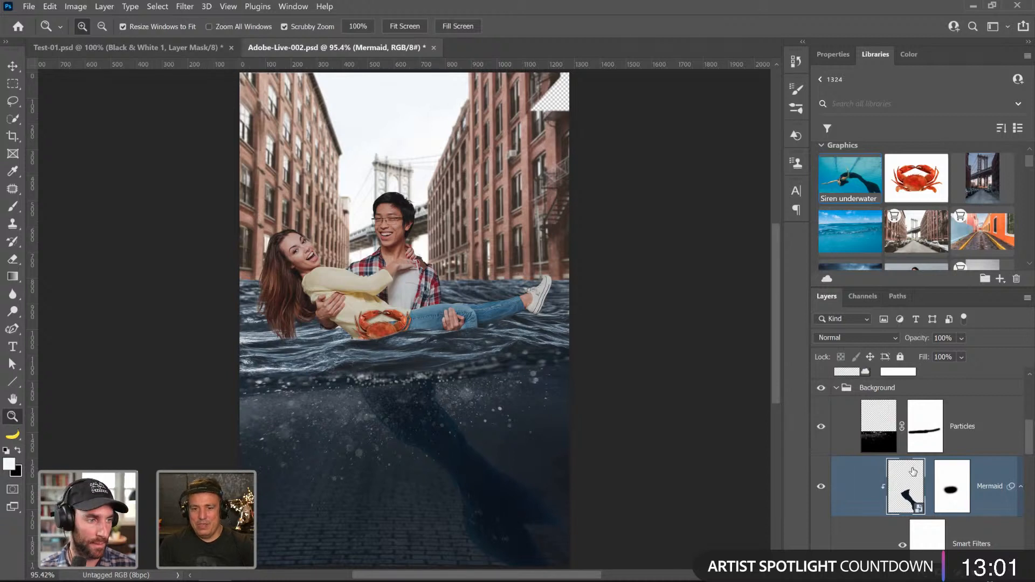
scroll(914, 473, "up", 1)
scroll(913, 470, "up", 4)
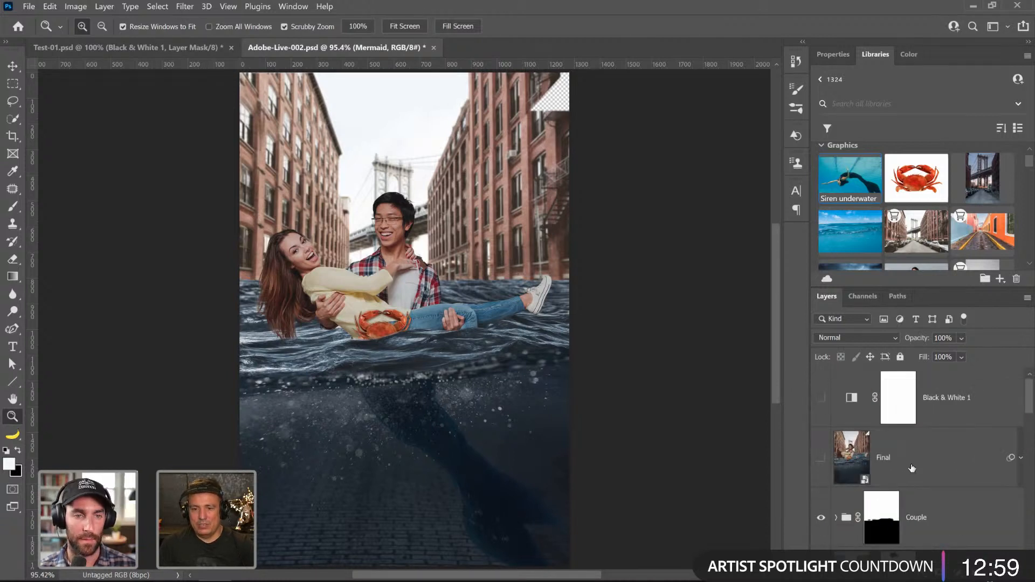
scroll(913, 469, "down", 1)
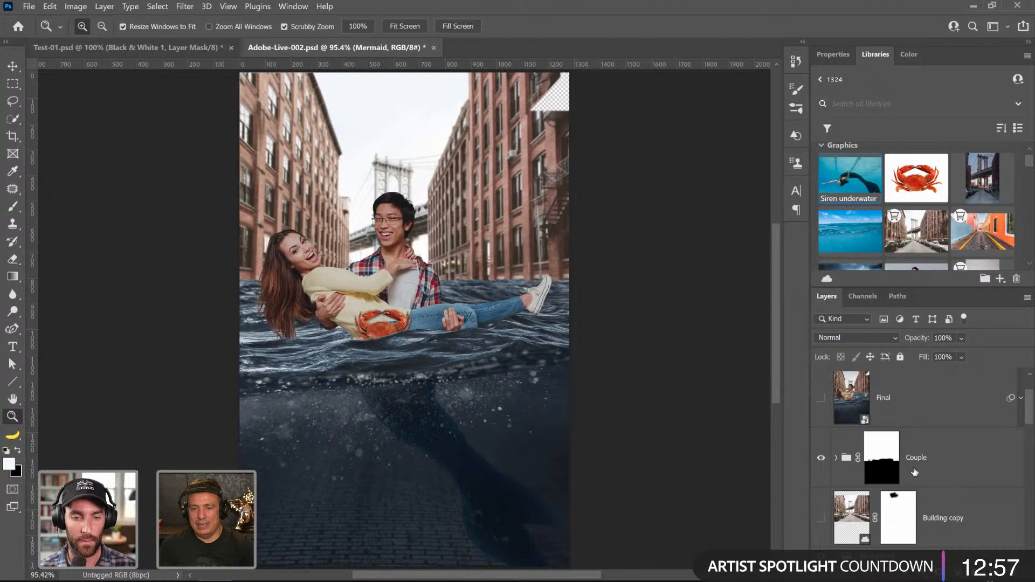
scroll(916, 473, "down", 1)
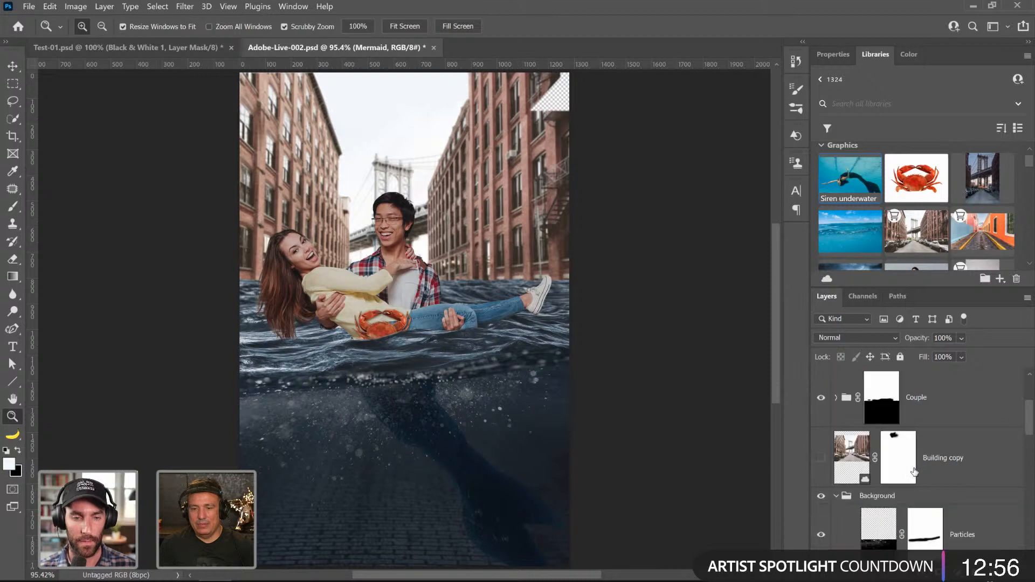
left_click(943, 501)
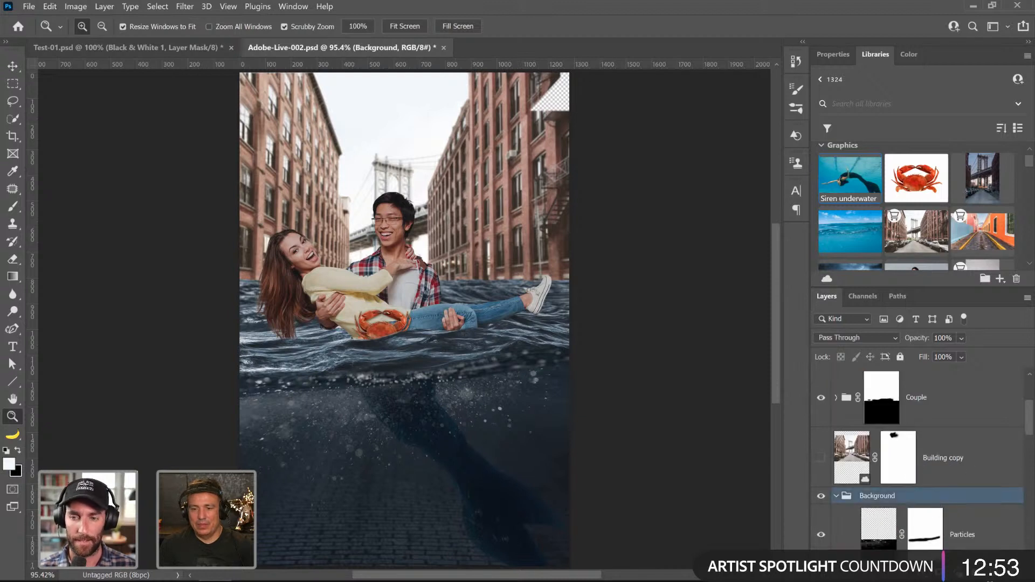
left_click(959, 574)
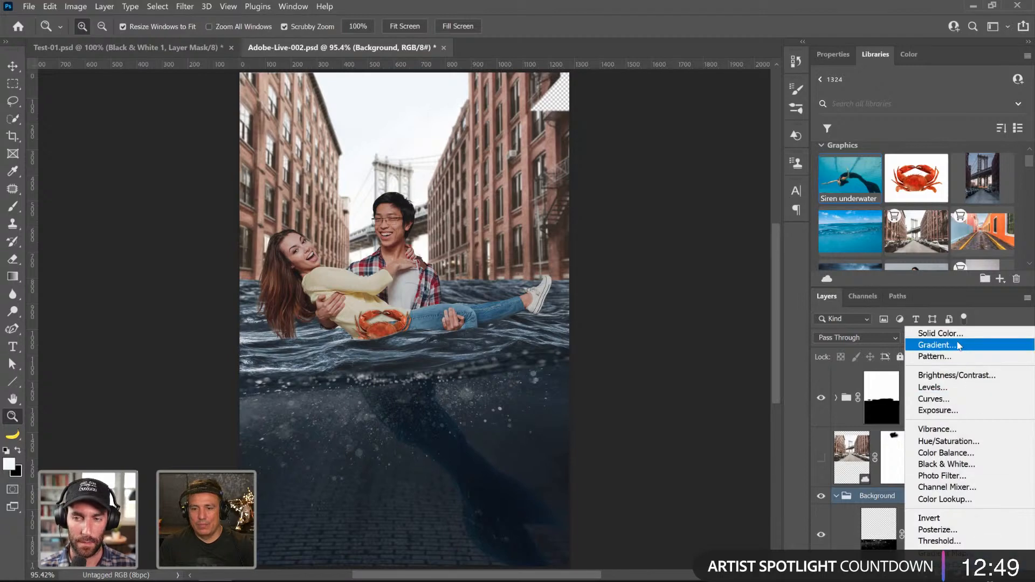
- Add a Gradient Fill layer running black to transparent, with the right stop at 0 opacity
left_click(958, 346)
left_click(477, 323)
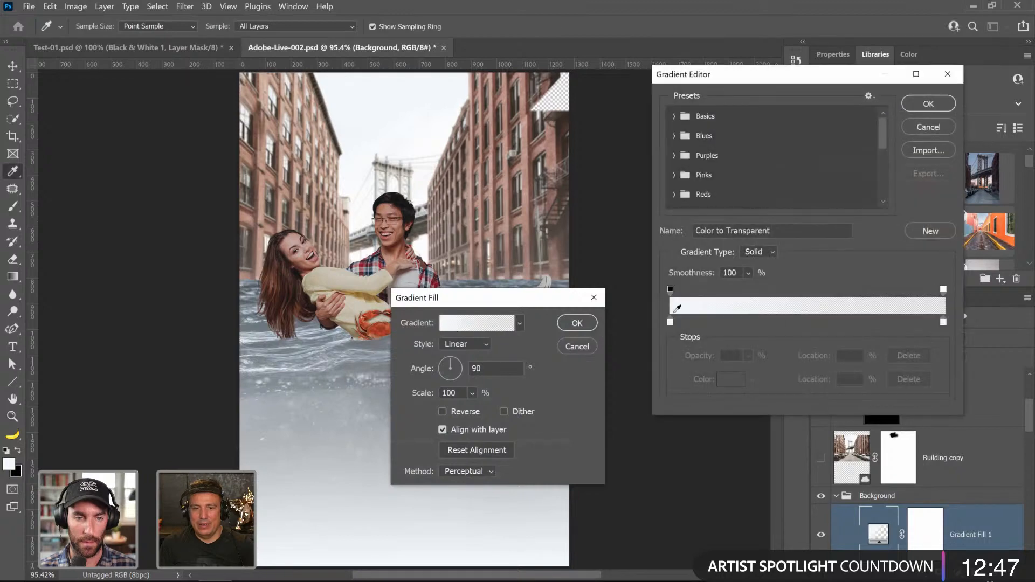
double_click(670, 323)
left_click_drag(725, 388, 539, 437)
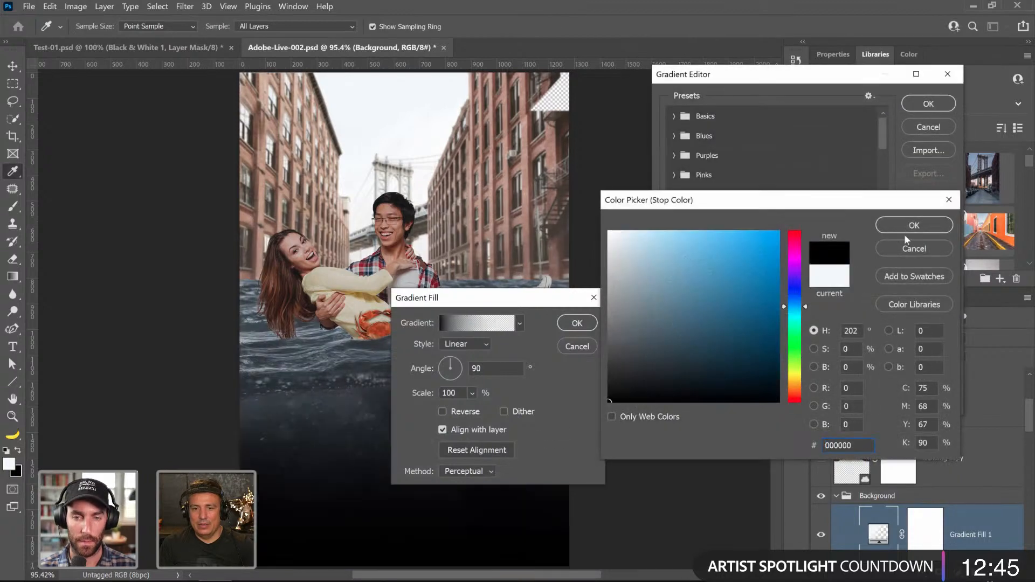
left_click(932, 223)
double_click(943, 323)
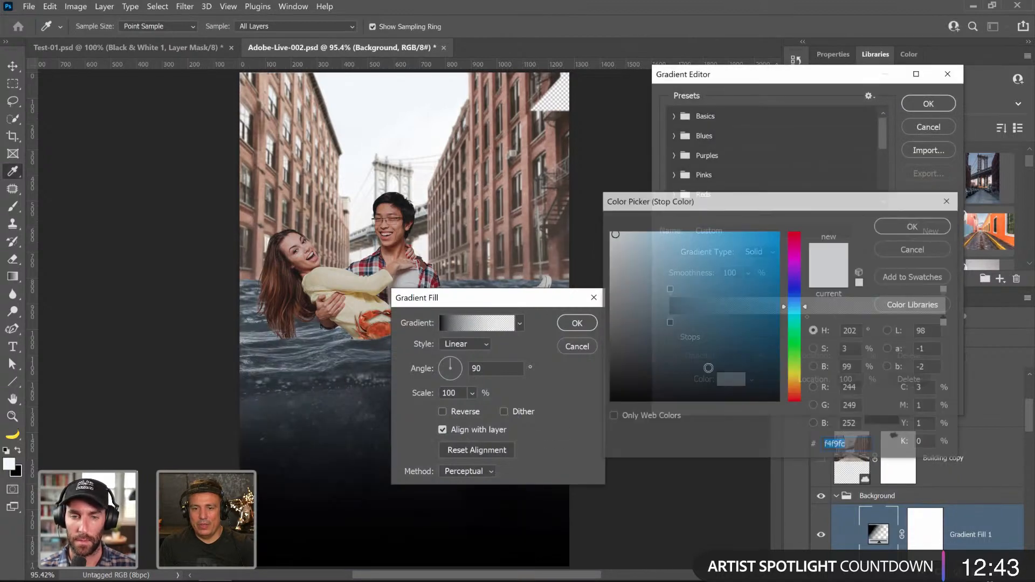
left_click(914, 225)
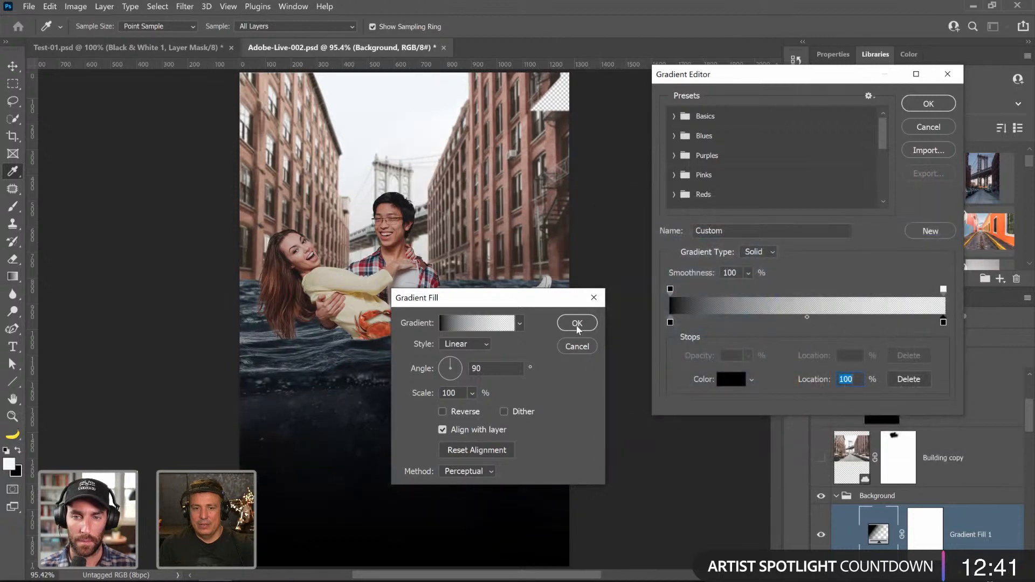
left_click(943, 290)
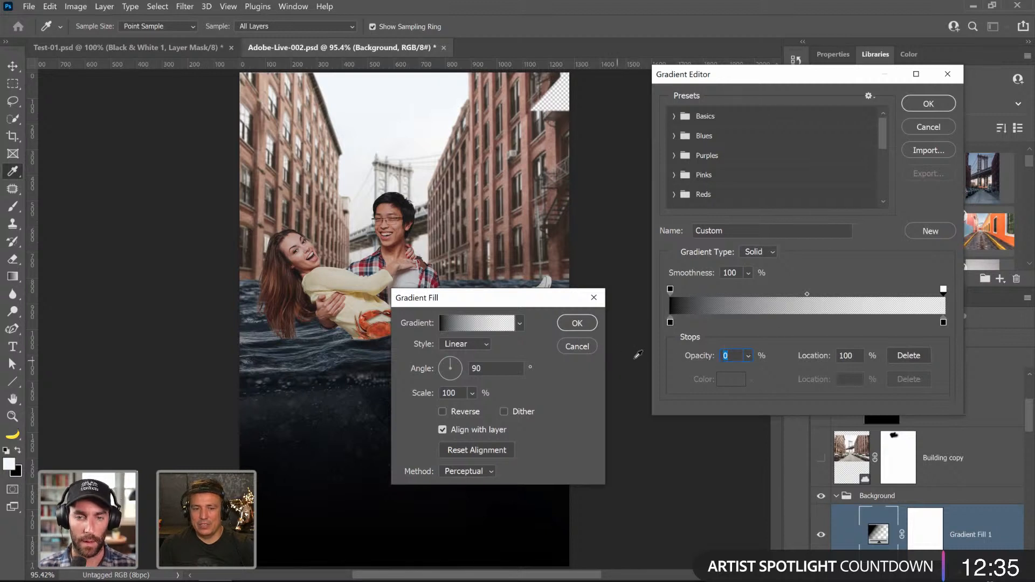
left_click(928, 104)
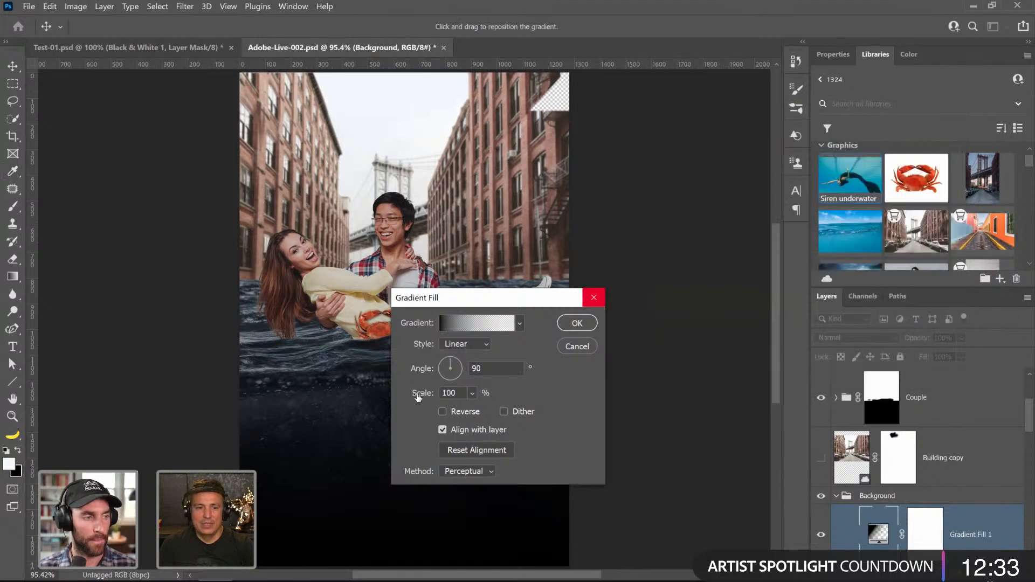
- Set the gradient scale to 52%, drag it lower on the image, apply, and save
left_click_drag(422, 395, 407, 395)
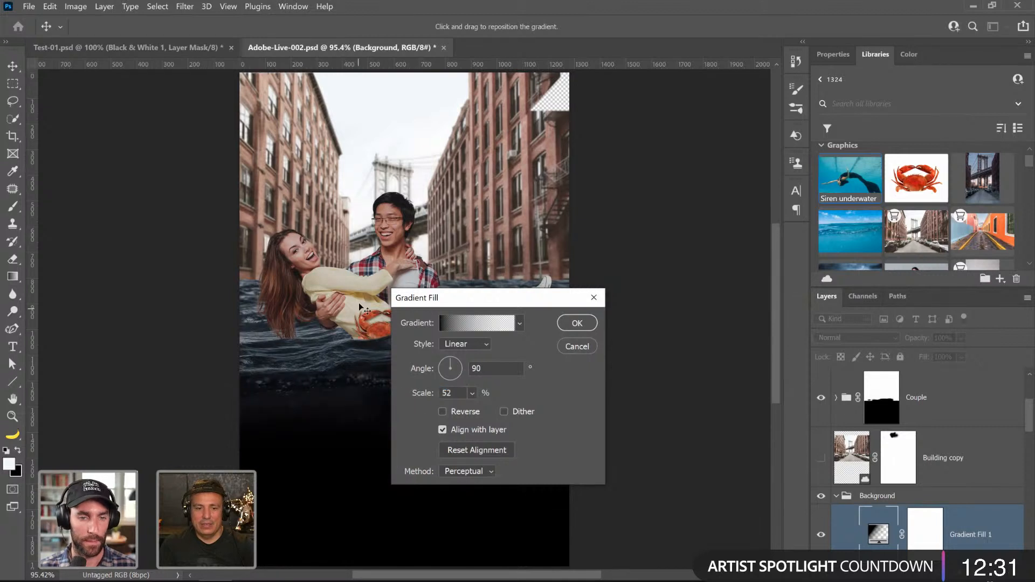
left_click_drag(359, 305, 354, 571)
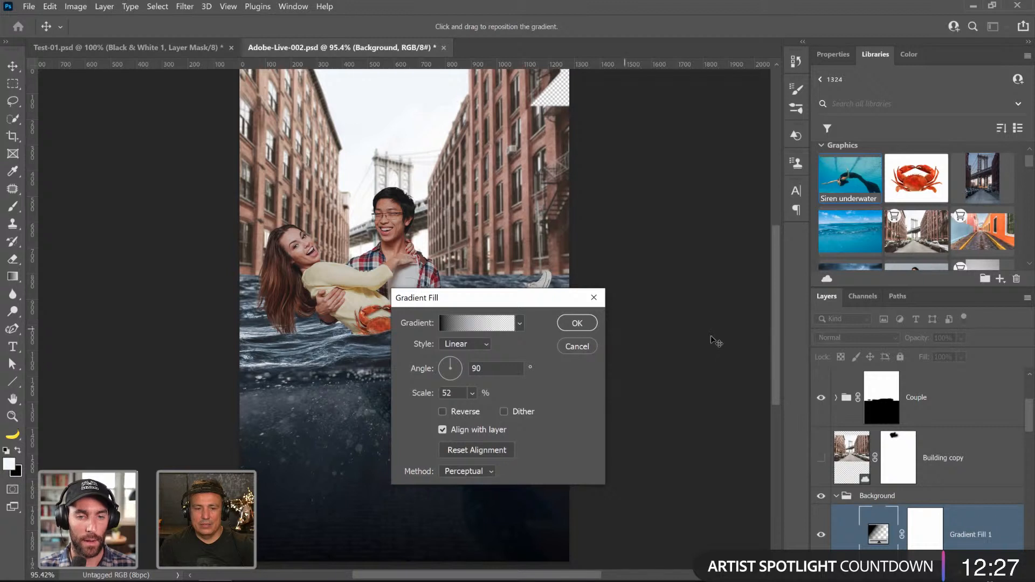
left_click(576, 323)
key("z")
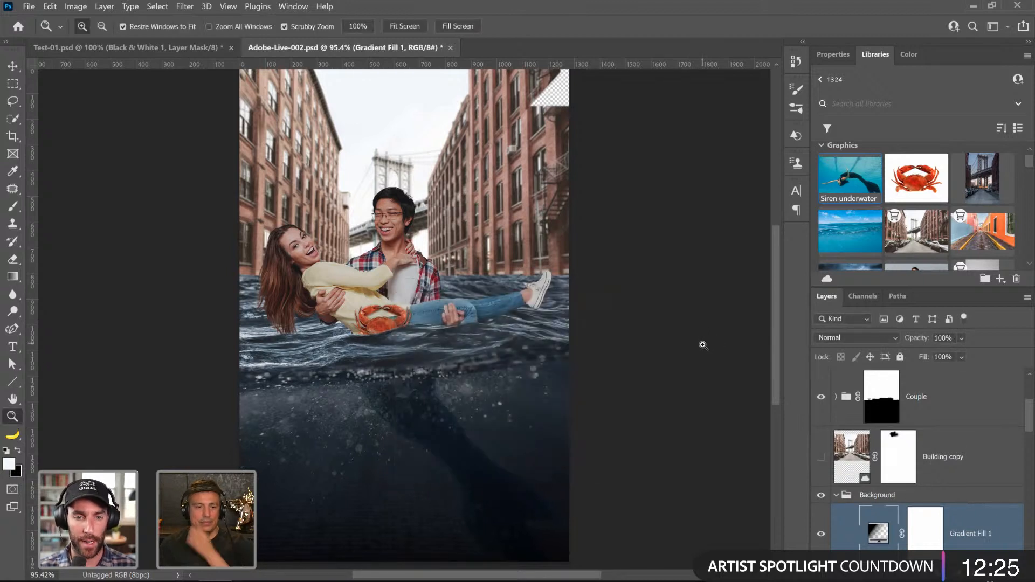
key("ctrl+s")
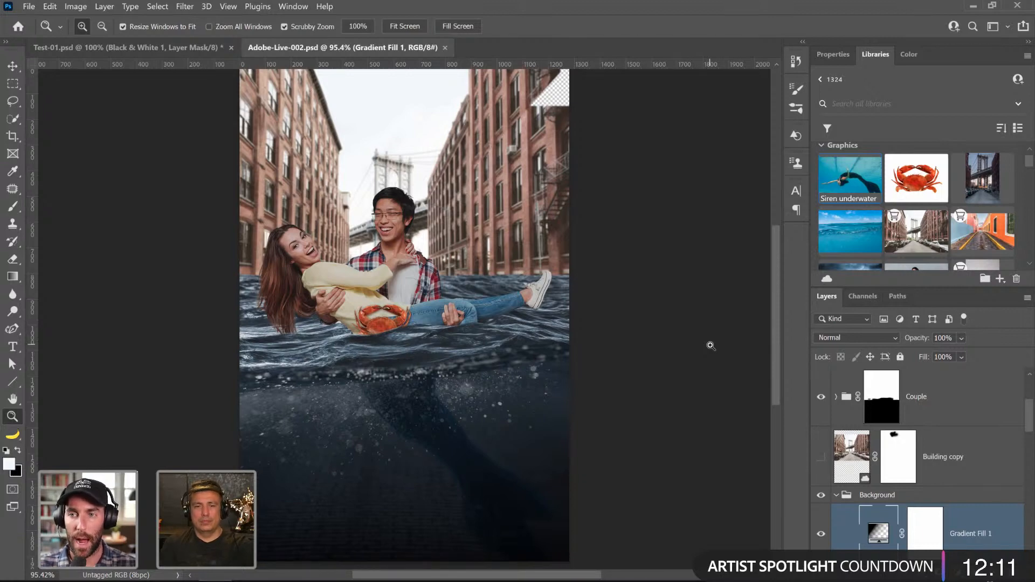
- Review the gradient fill's colour and opacity stops, then cancel out without changes
double_click(877, 535)
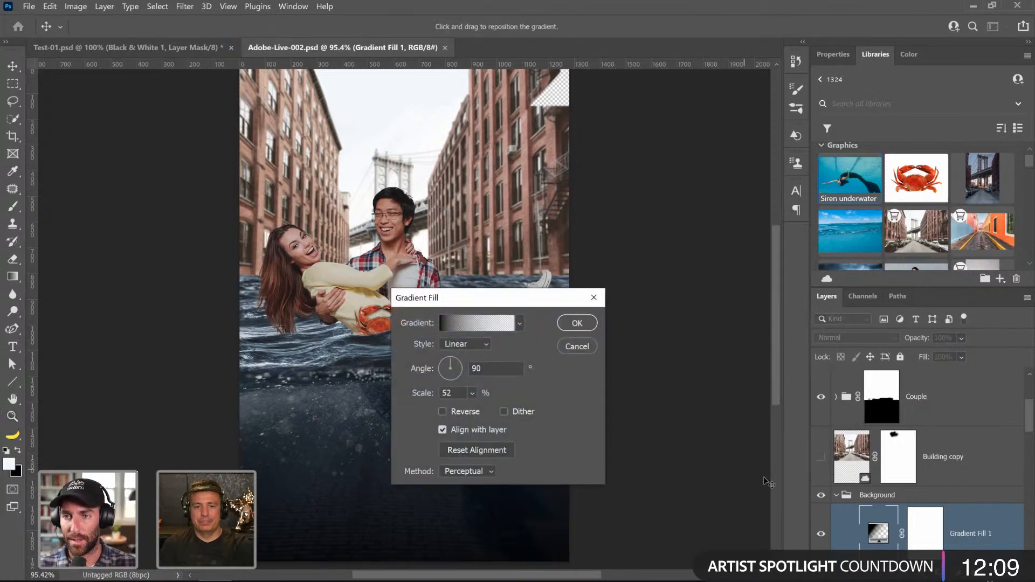
left_click(479, 325)
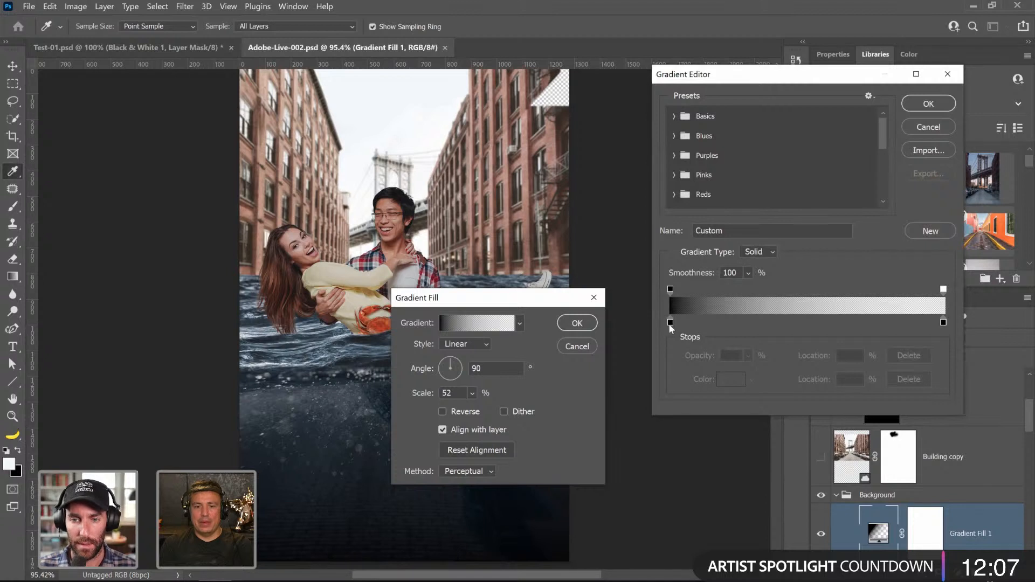
left_click(671, 323)
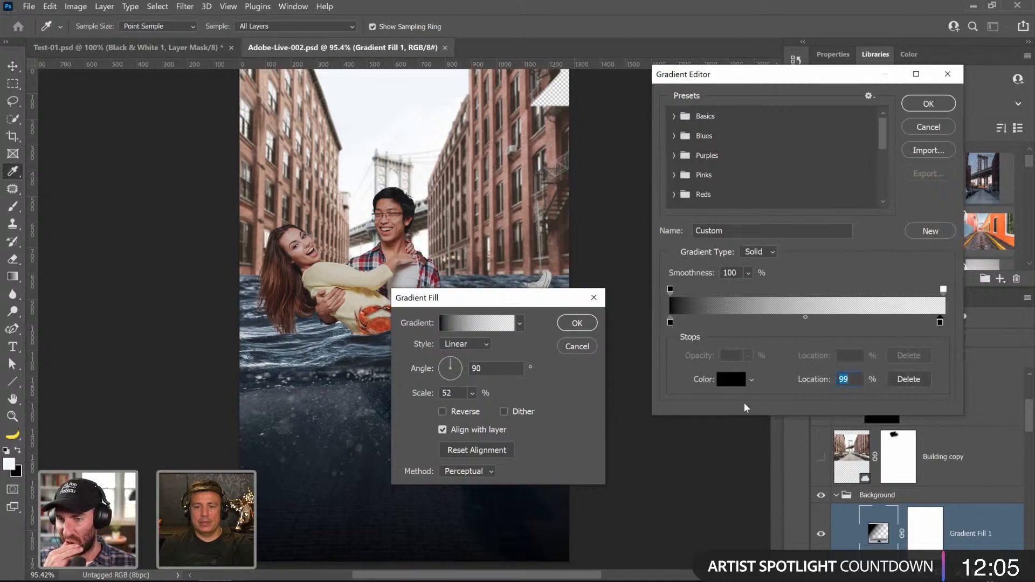
left_click_drag(941, 323, 961, 325)
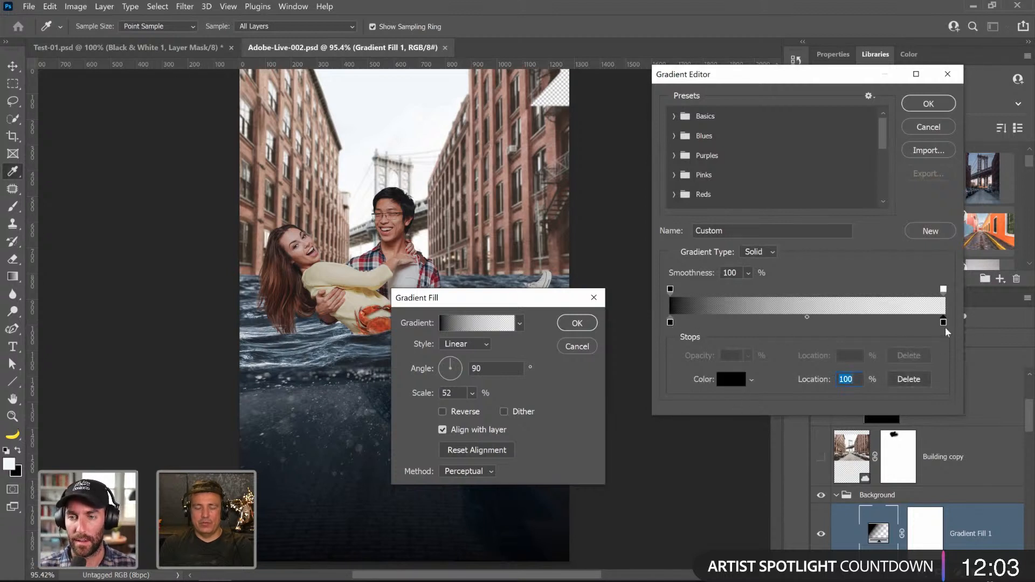
left_click(944, 290)
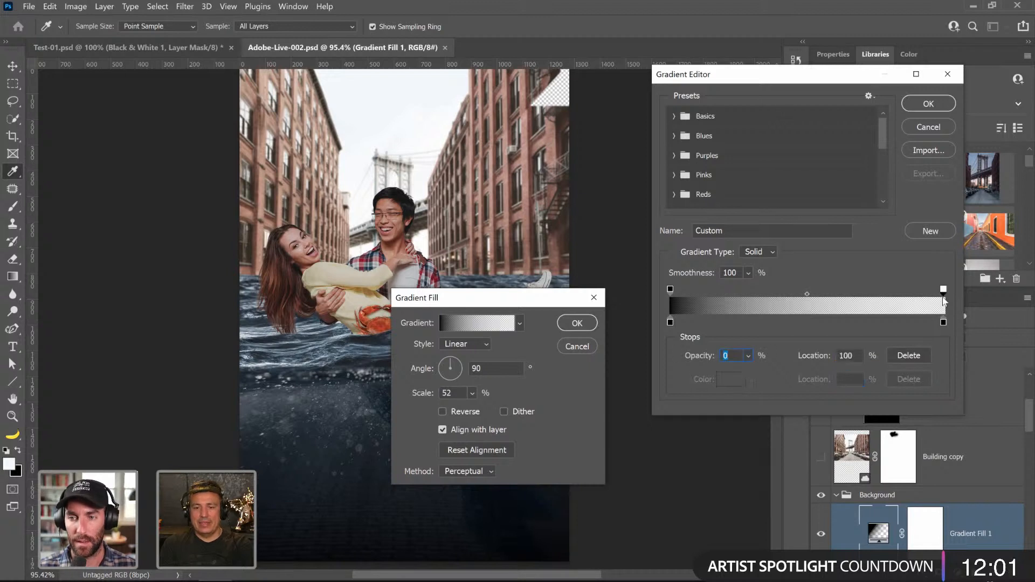
left_click(672, 290)
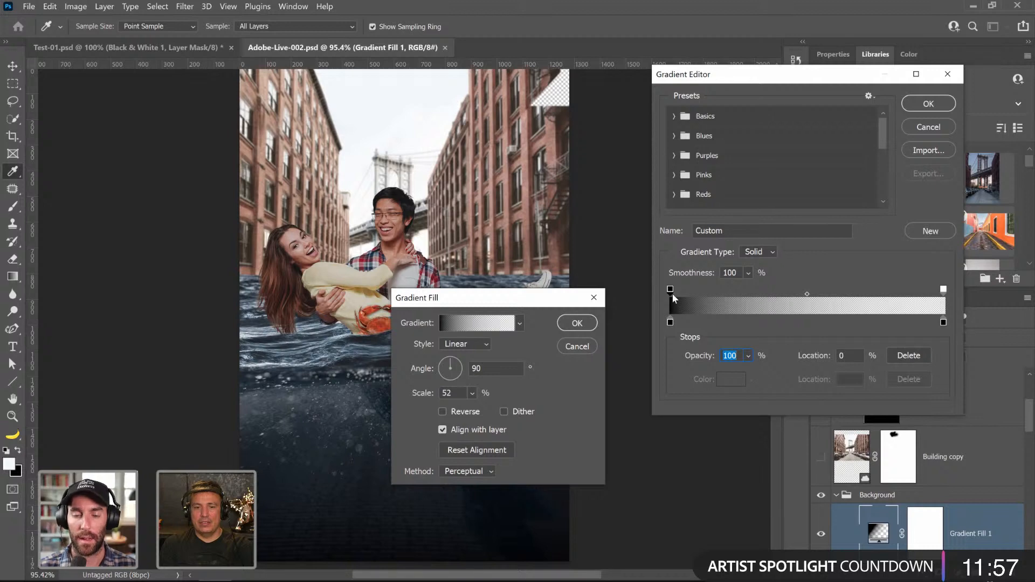
left_click(928, 127)
left_click(578, 347)
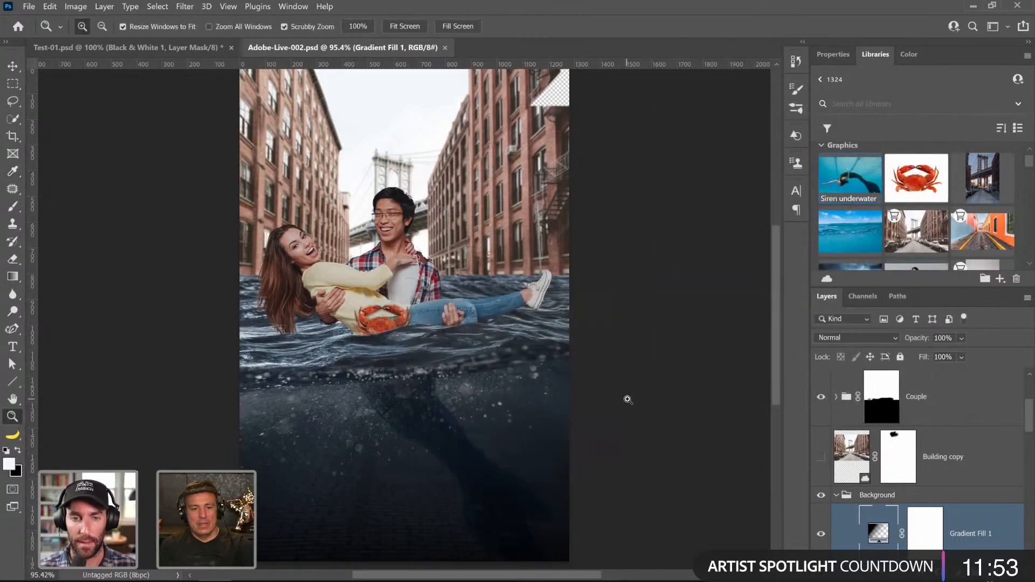
- Open the Final smart object, paste a merged copy of the visible layers, and compare
key("ctrl+a")
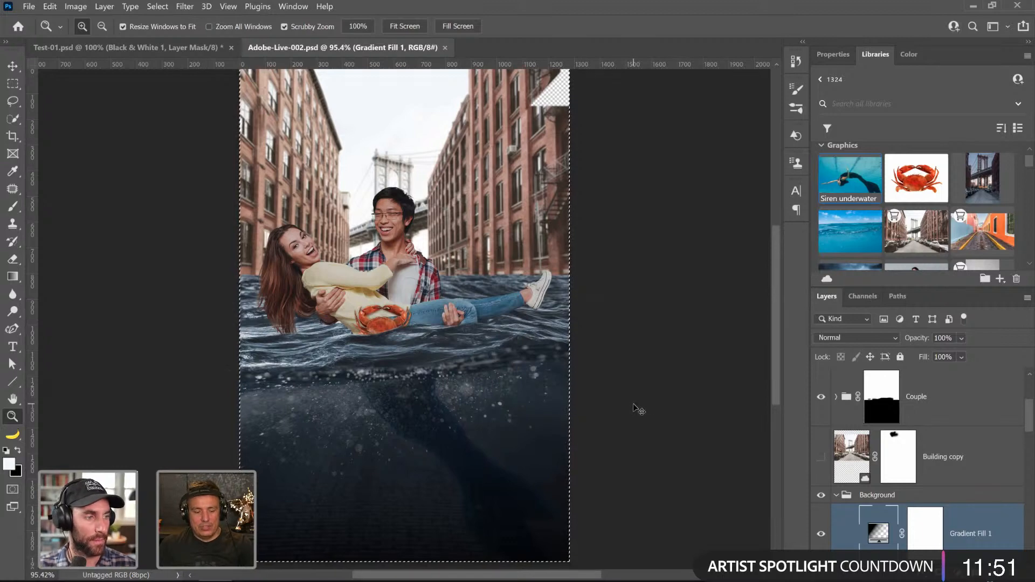
scroll(822, 461, "up", 3)
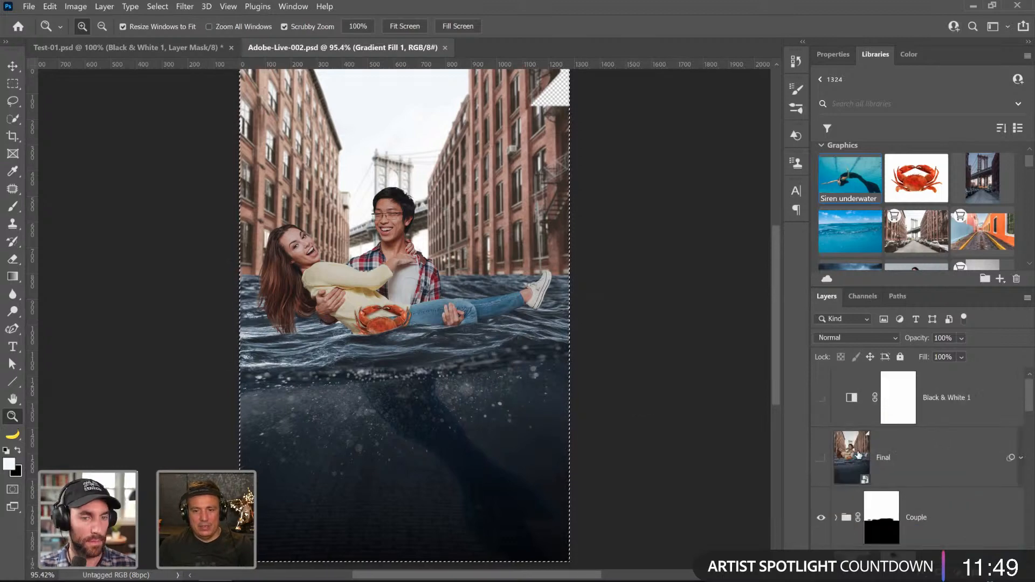
left_click(822, 461)
double_click(852, 462)
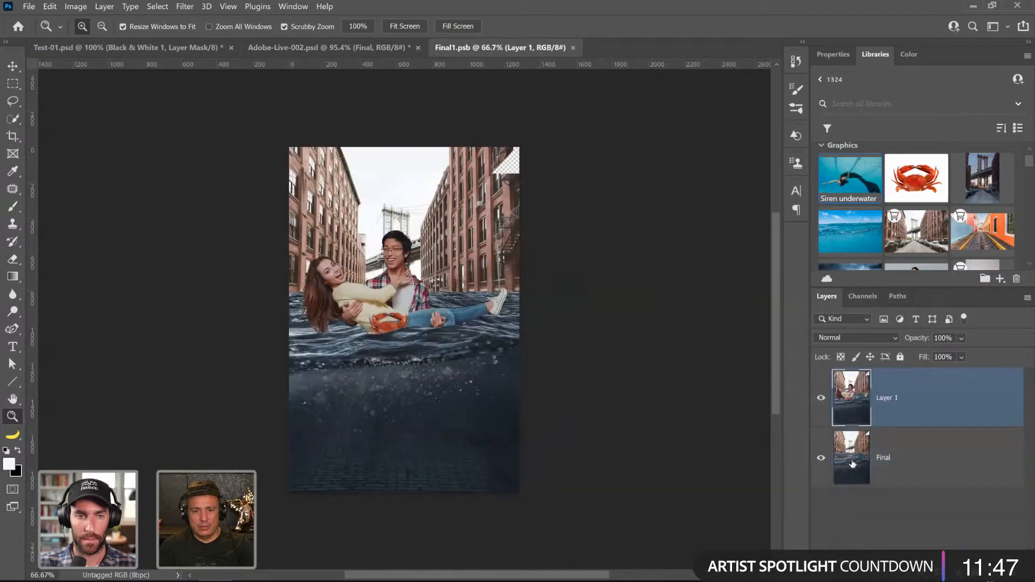
key("ctrl+v")
left_click_drag(823, 418, 822, 462)
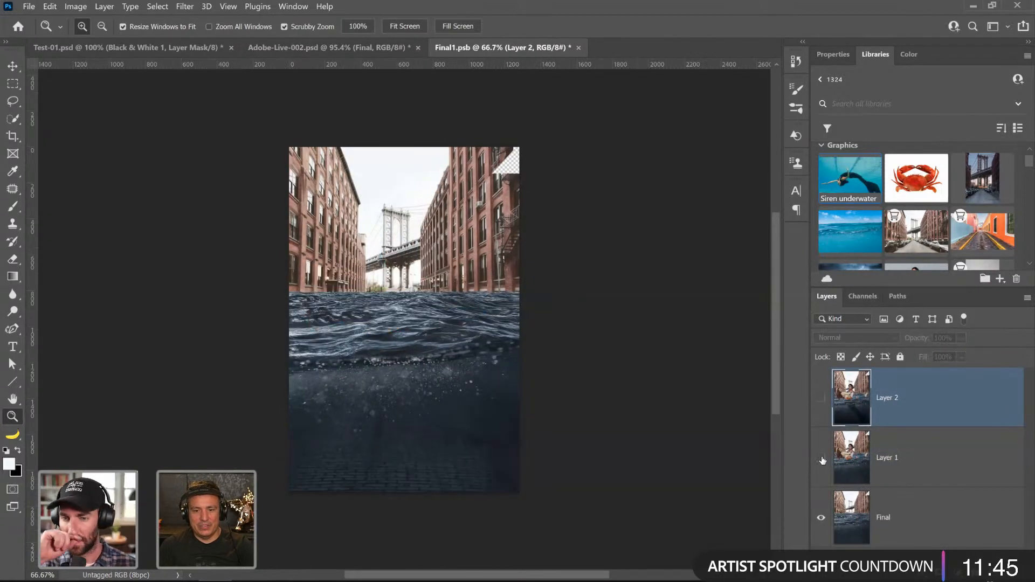
left_click(822, 461)
left_click(823, 419)
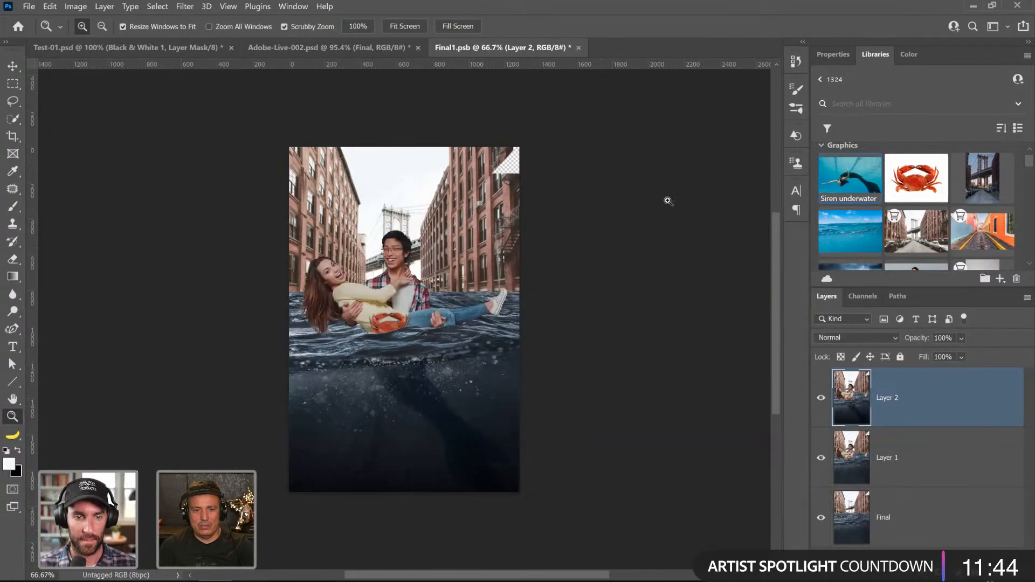
- Close Final1.psb saving the changes, and clear the canvas selection
left_click(578, 48)
left_click(548, 241)
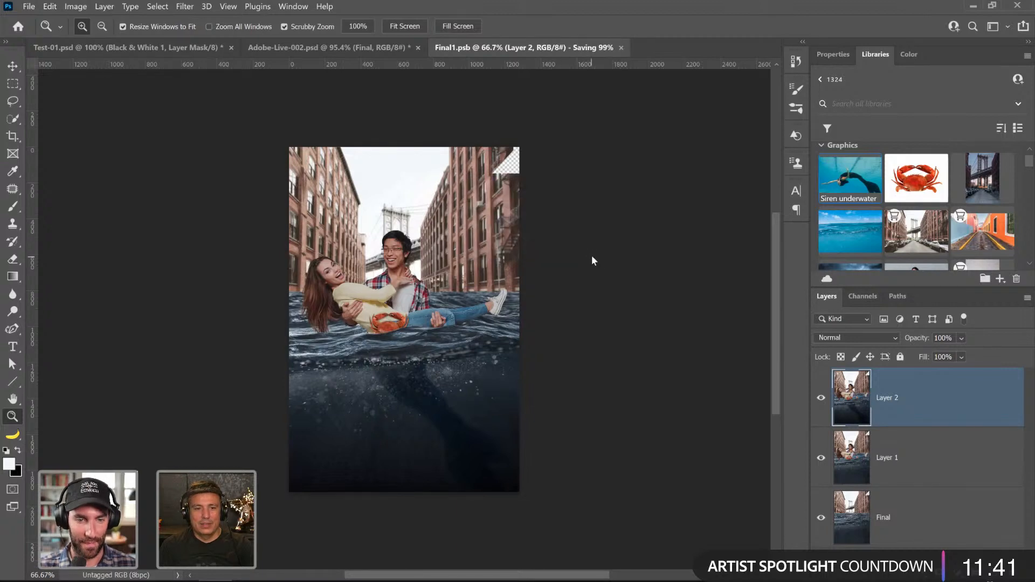
scroll(598, 301, "up", 3)
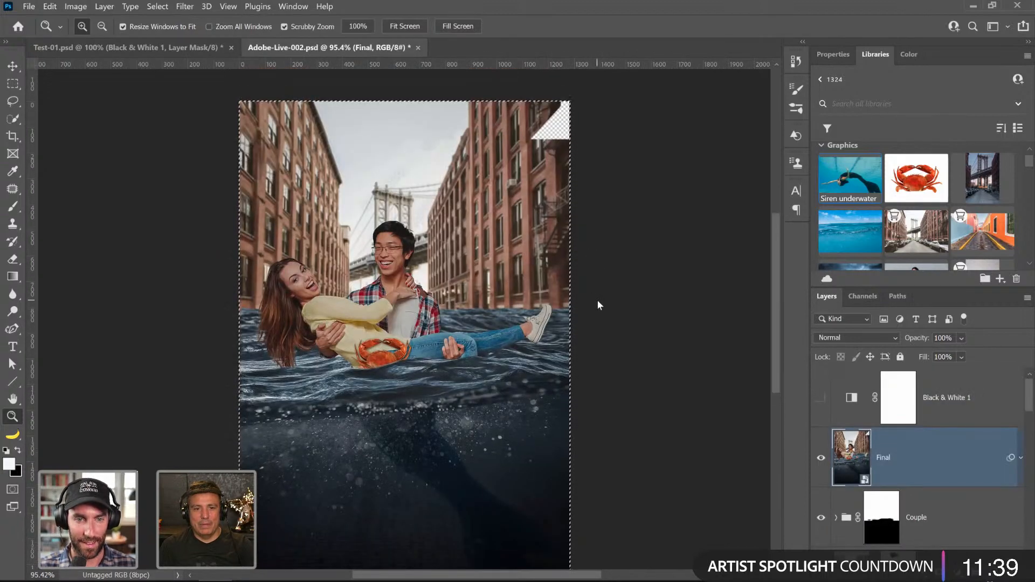
key("ctrl+d")
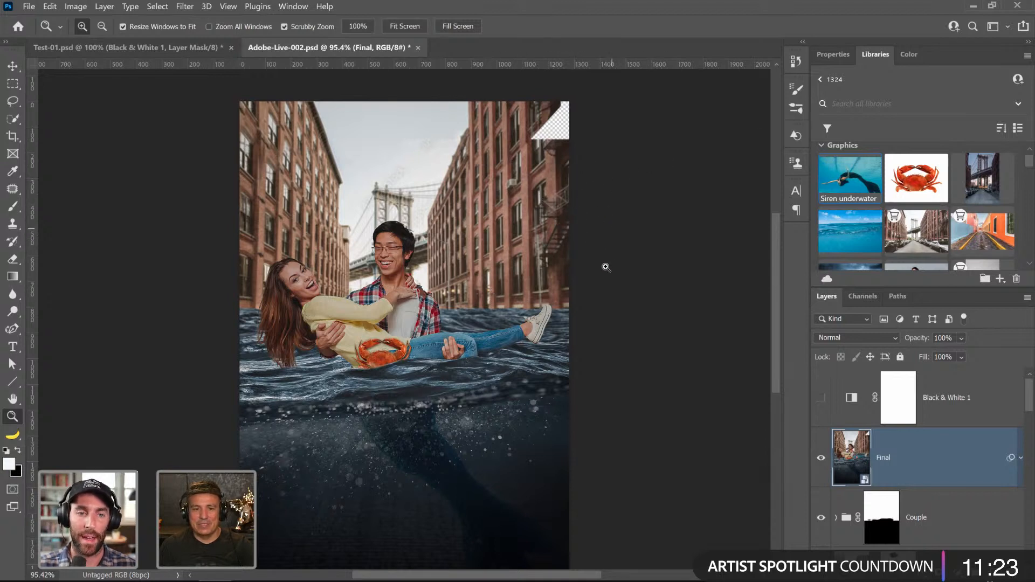
scroll(607, 277, "down", 3)
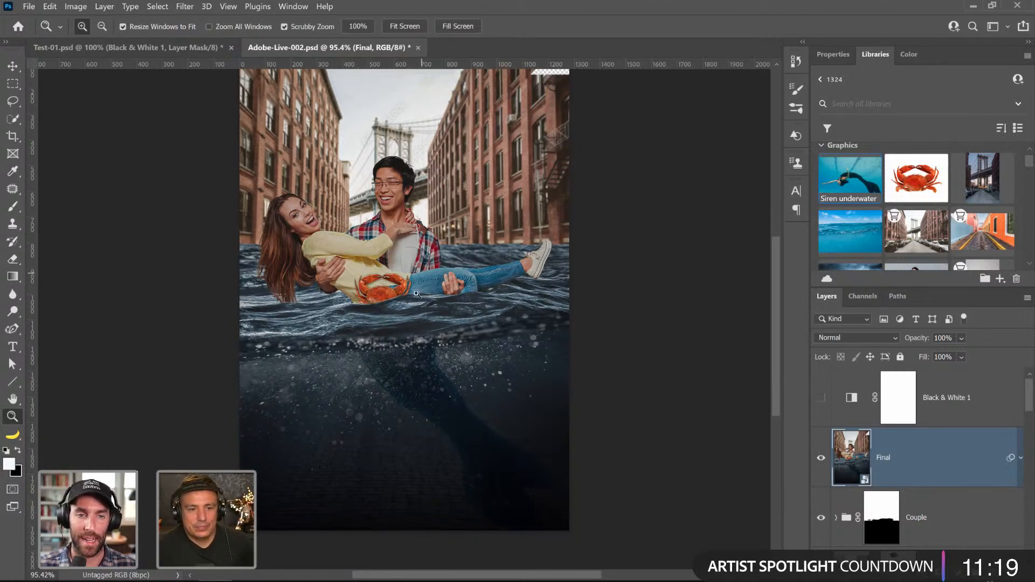
scroll(414, 362, "up", 1)
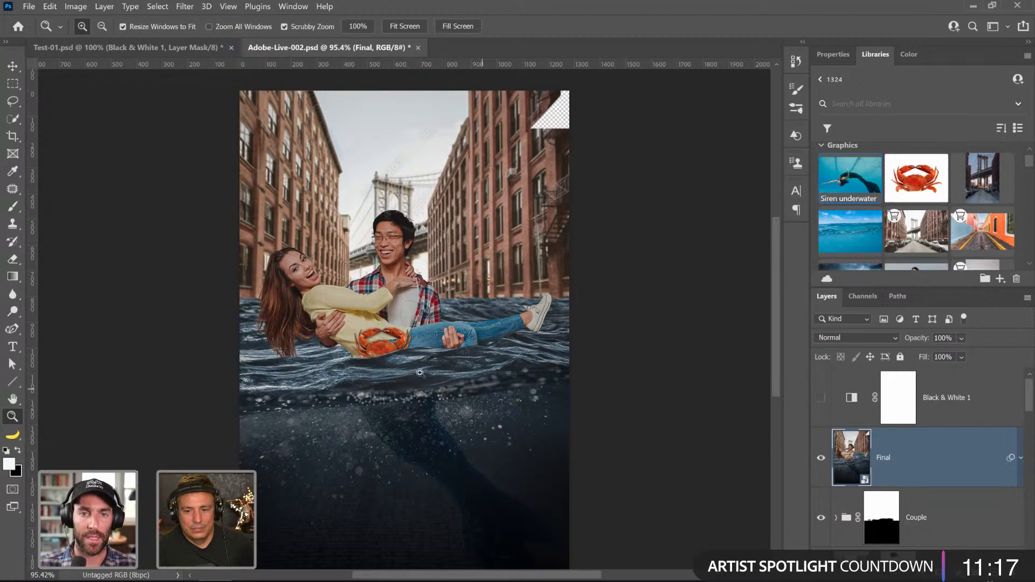
- Zoom in on the couple, hide the Final merged layer, and save the document
left_click(411, 370)
left_click(412, 370)
left_click(821, 458)
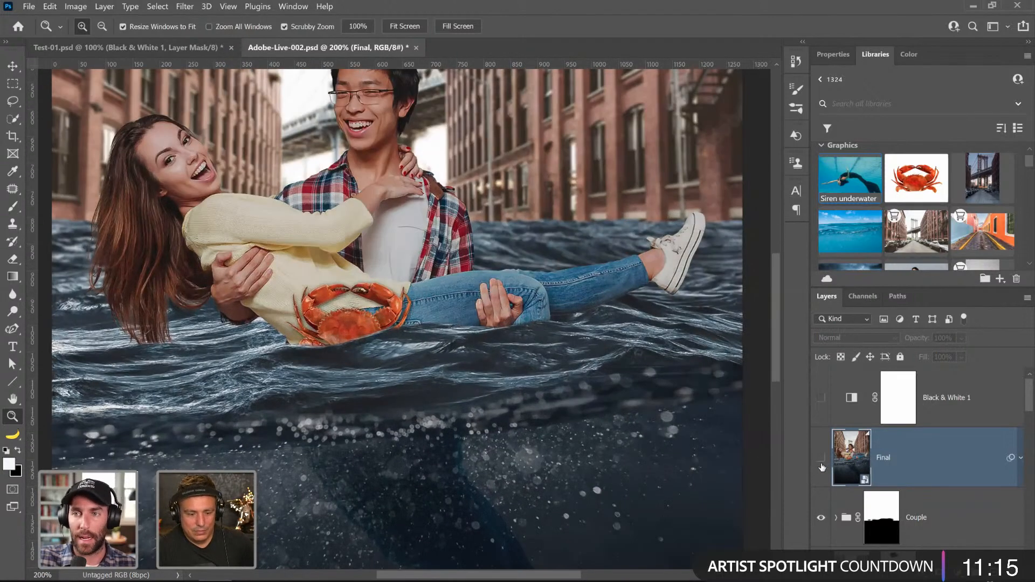
key("ctrl+s")
scroll(906, 480, "down", 10)
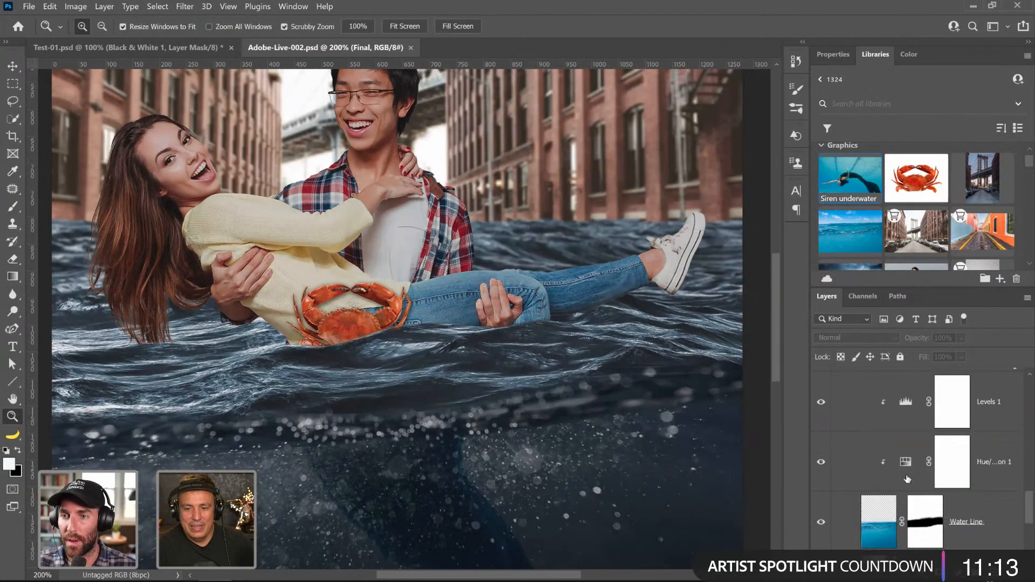
scroll(908, 479, "down", 10)
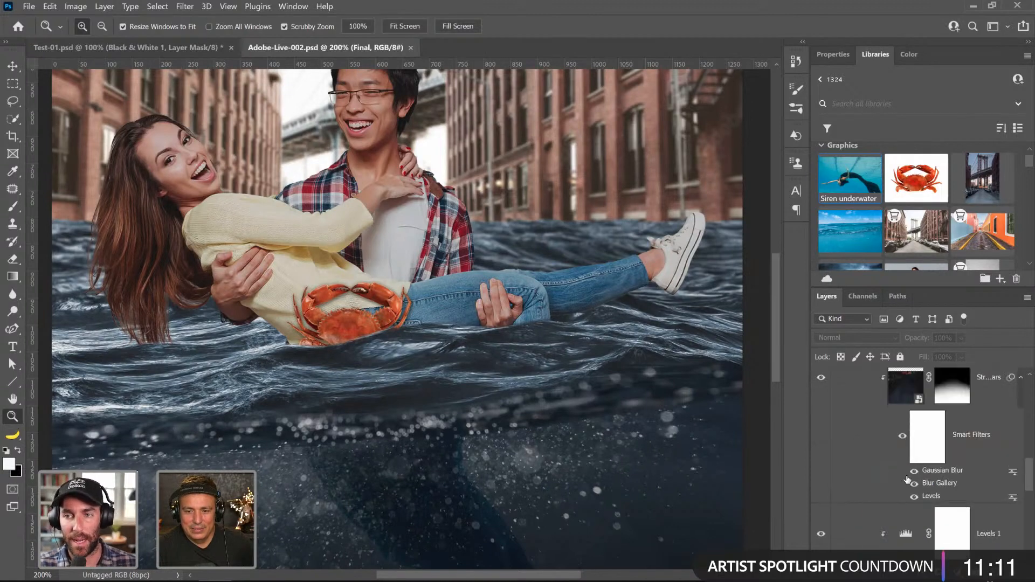
scroll(907, 478, "up", 20)
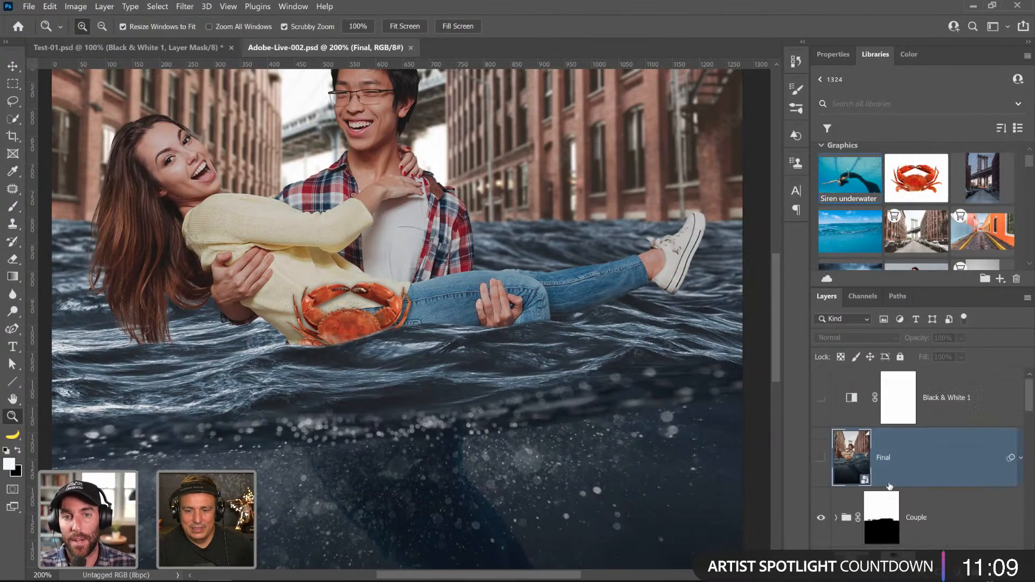
- Expand the Couple group and select the Couple layer
left_click(836, 519)
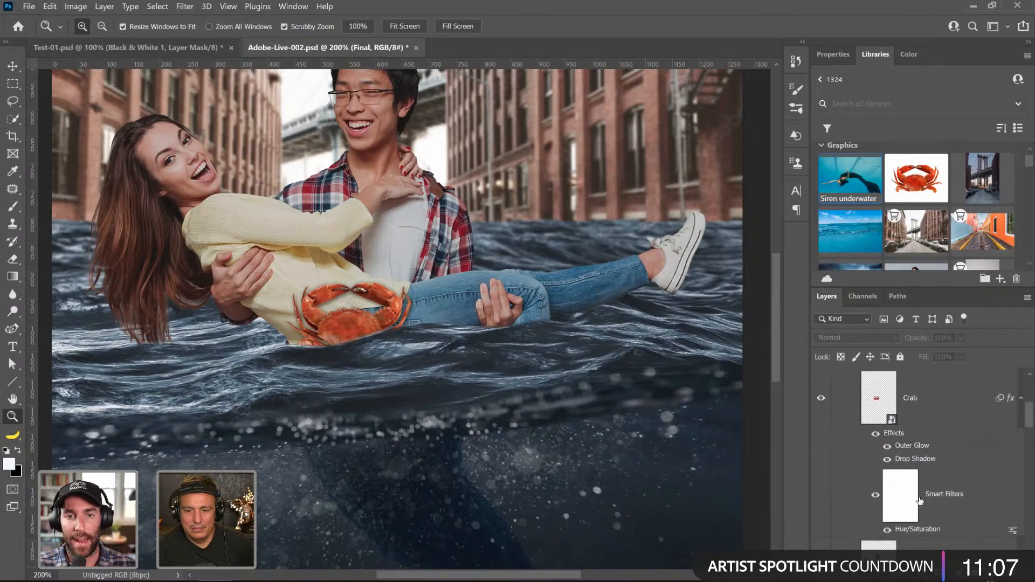
scroll(928, 480, "down", 3)
left_click(936, 460)
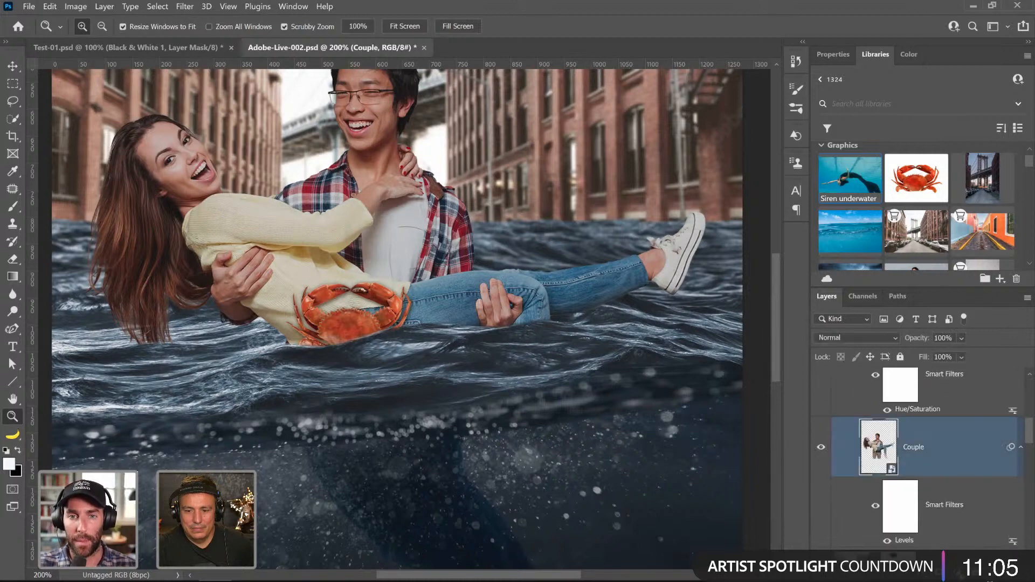
left_click(958, 573)
left_click(896, 454)
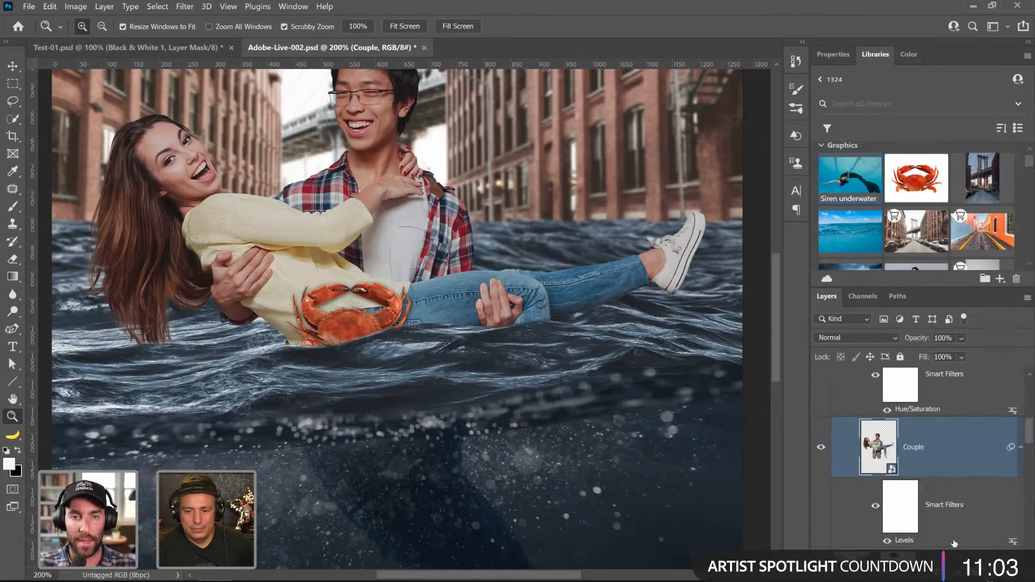
left_click(925, 573)
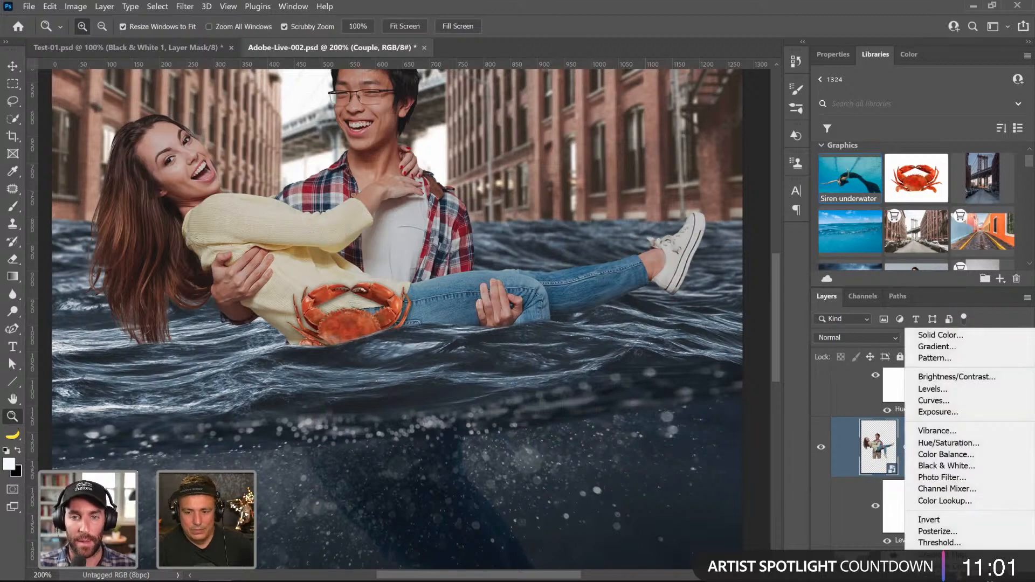
key("Escape")
- Add a new layer clipped to Couple and name it 'Wet Clothes'
left_click(959, 573)
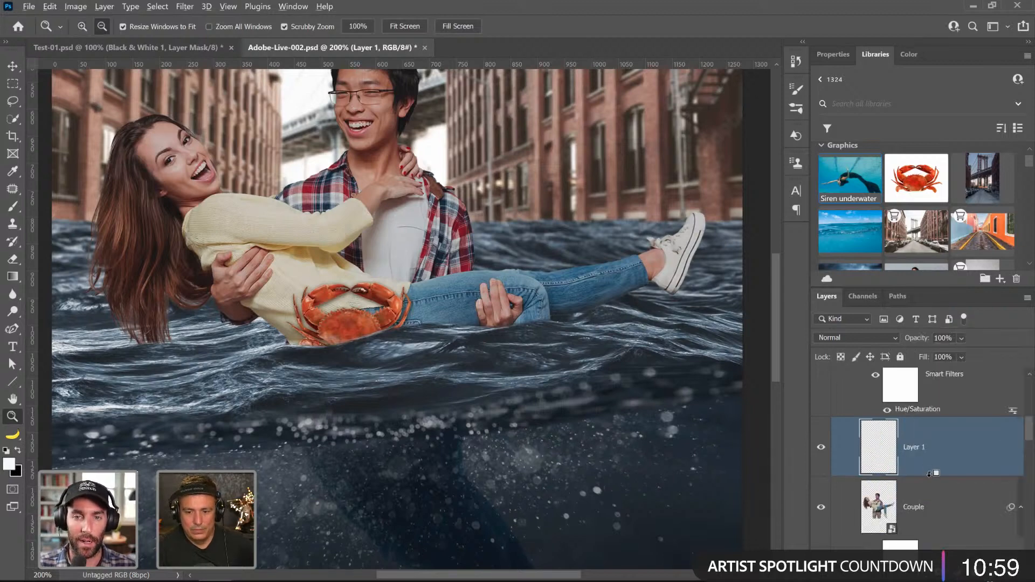
left_click(937, 475, "alt")
double_click(931, 447)
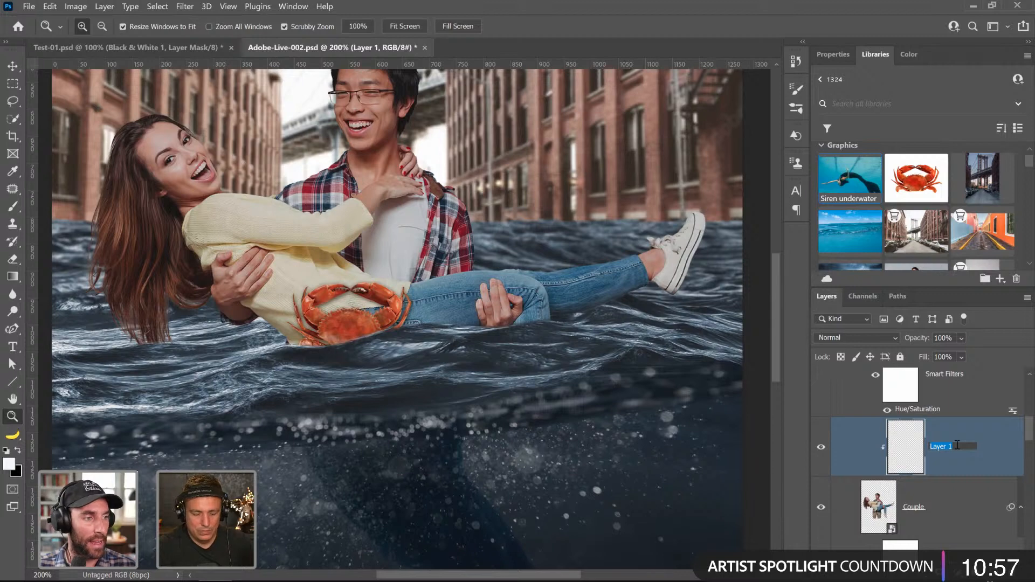
type("WEt")
key("BackSpace")
key("BackSpace")
type("et Clother")
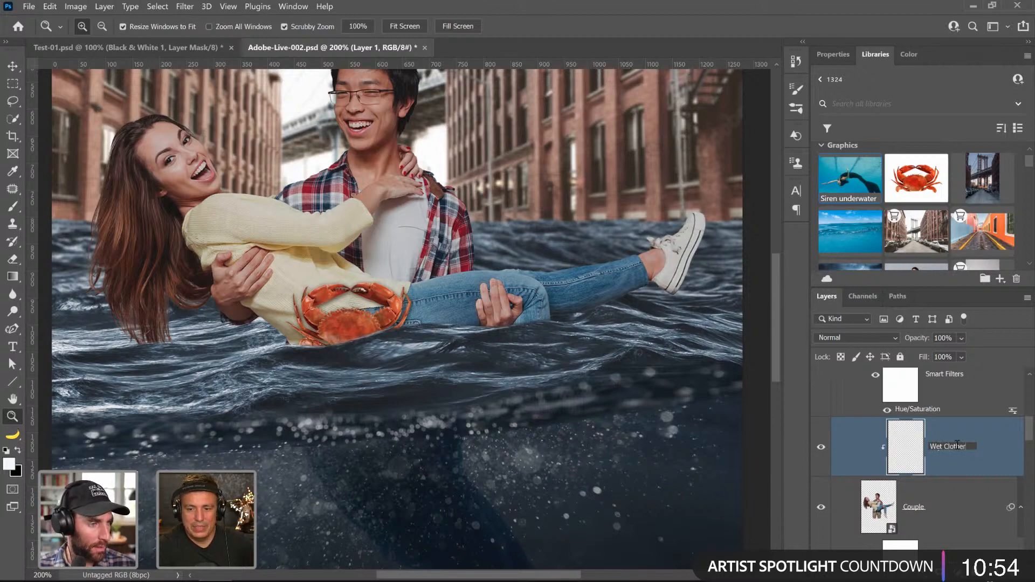
key("BackSpace")
type("s")
key("Return")
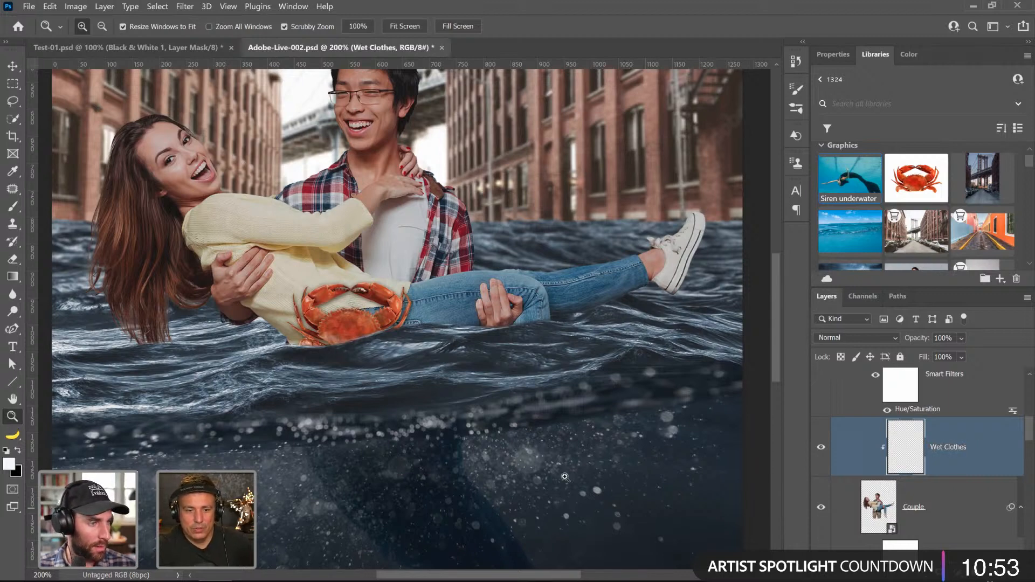
left_click(13, 206)
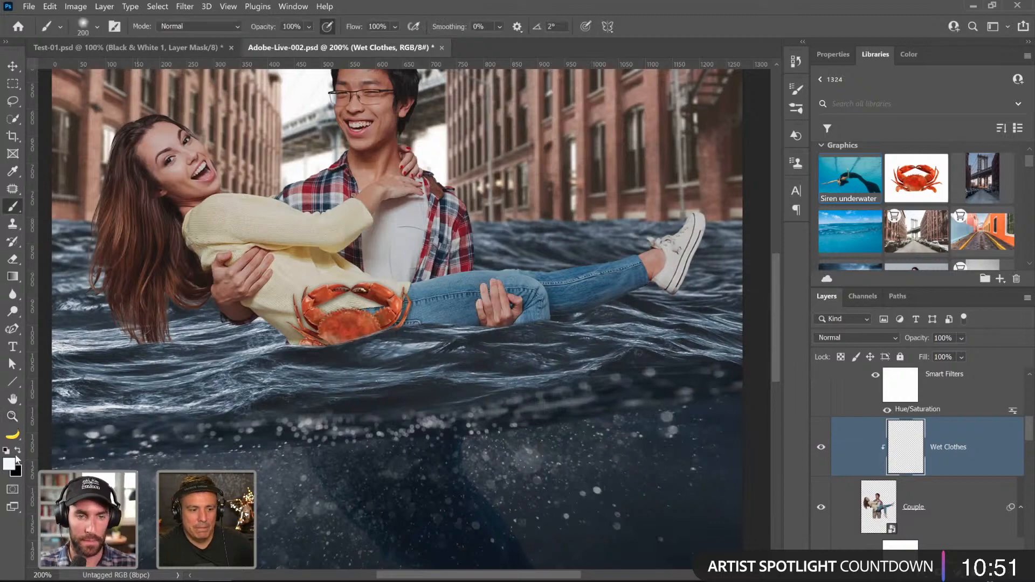
- Paint black shading with a small brush along the jeans' lower edge and knee
left_click(17, 450)
key("bracketleft")
key("bracketleft")
key("bracketleft")
key("bracketleft")
key("bracketleft")
key("bracketleft")
key("bracketleft")
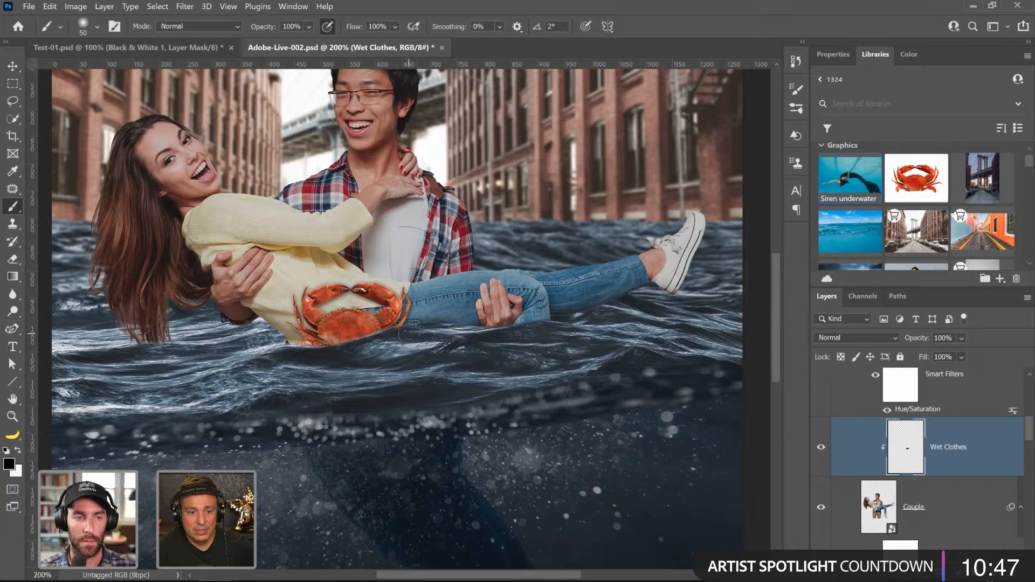
key("bracketleft")
mouse_move(405, 332)
left_mouse_down()
mouse_move(449, 322)
mouse_move(459, 341)
mouse_move(479, 333)
mouse_move(457, 322)
mouse_move(411, 328)
left_mouse_up()
mouse_move(512, 338)
left_mouse_down()
mouse_move(547, 329)
mouse_move(512, 335)
mouse_move(642, 296)
left_mouse_up()
key("bracketleft")
key("bracketleft")
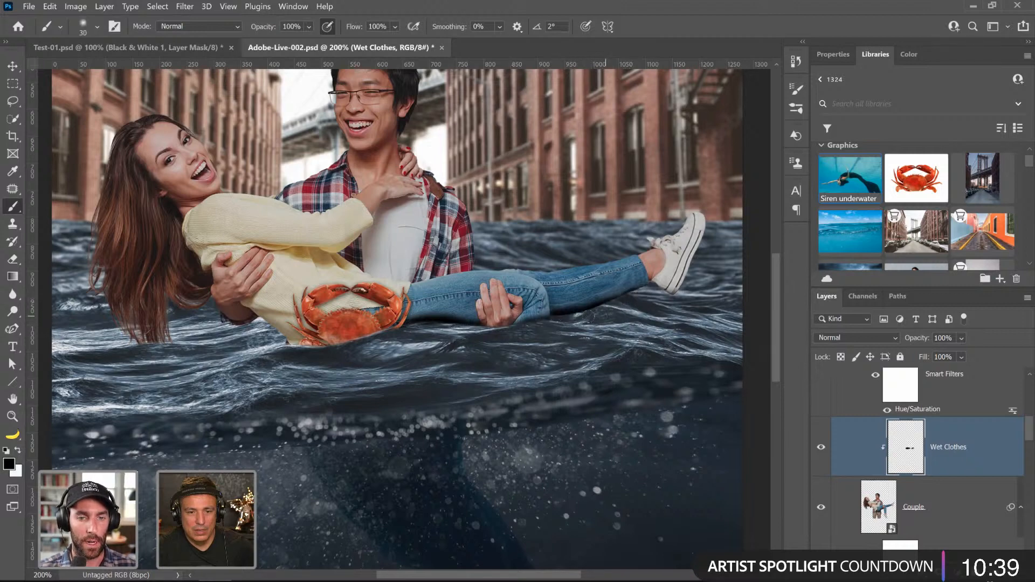
- Set Wet Clothes to Multiply at 52% opacity and darken the jeans' bottom edge
left_click(842, 339)
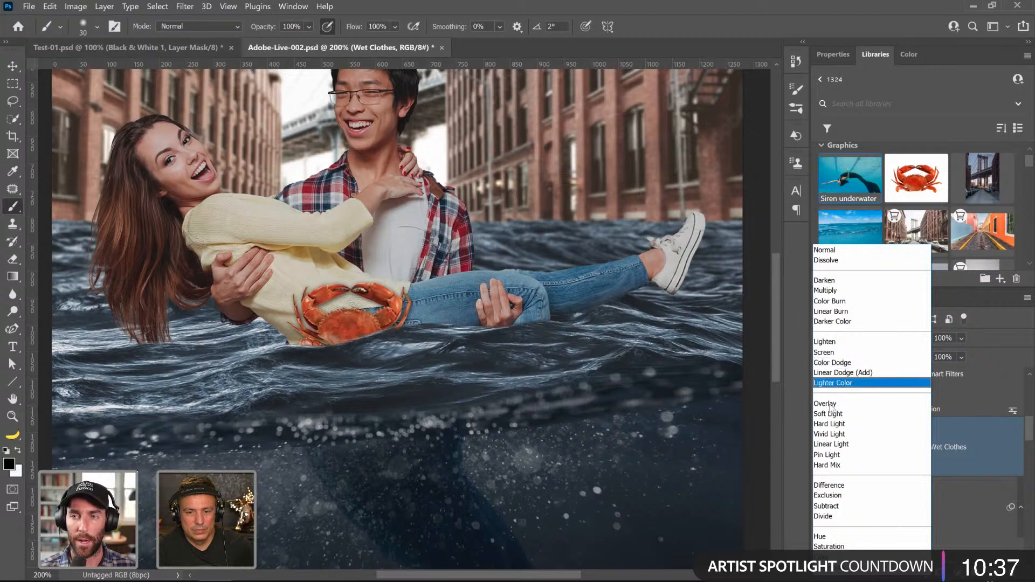
left_click(834, 292)
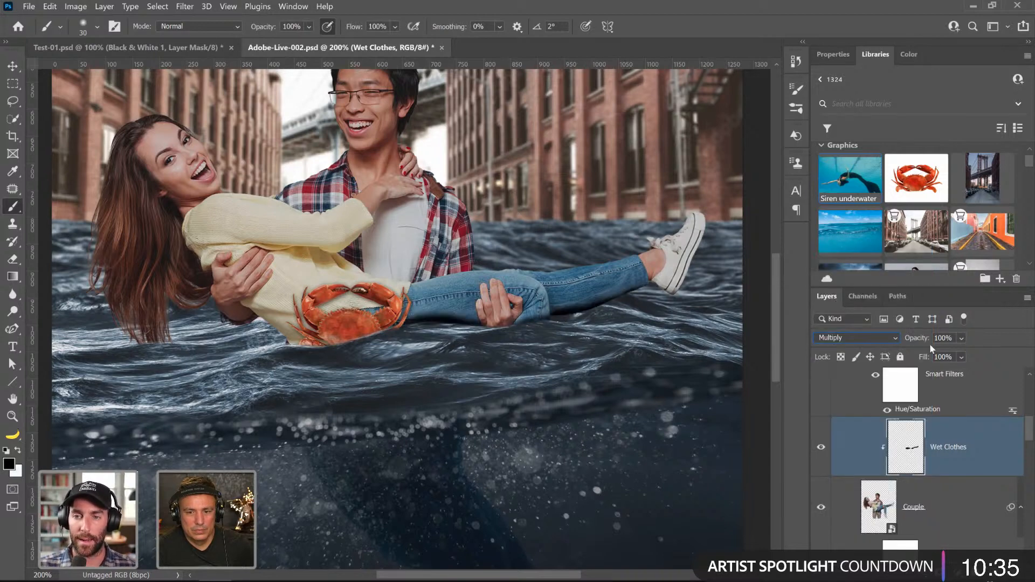
left_click(961, 338)
left_click_drag(965, 350, 974, 354)
left_click(515, 337)
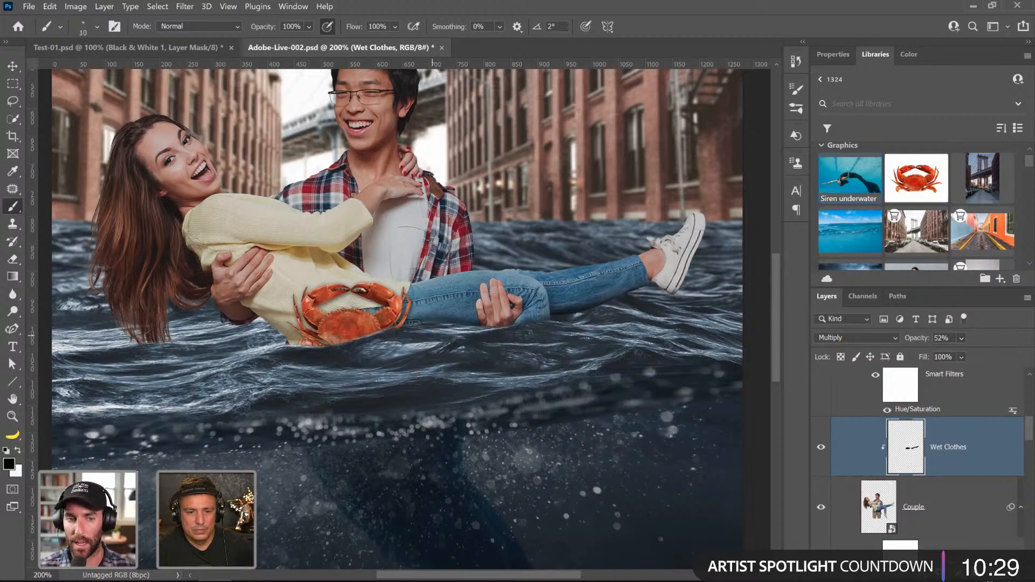
left_click_drag(539, 318, 513, 325)
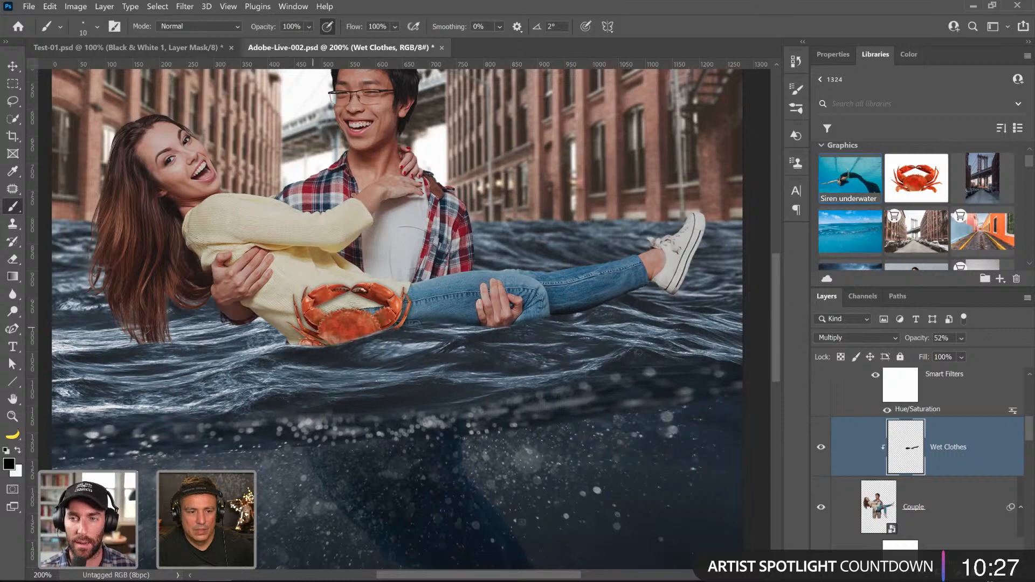
key("bracketright")
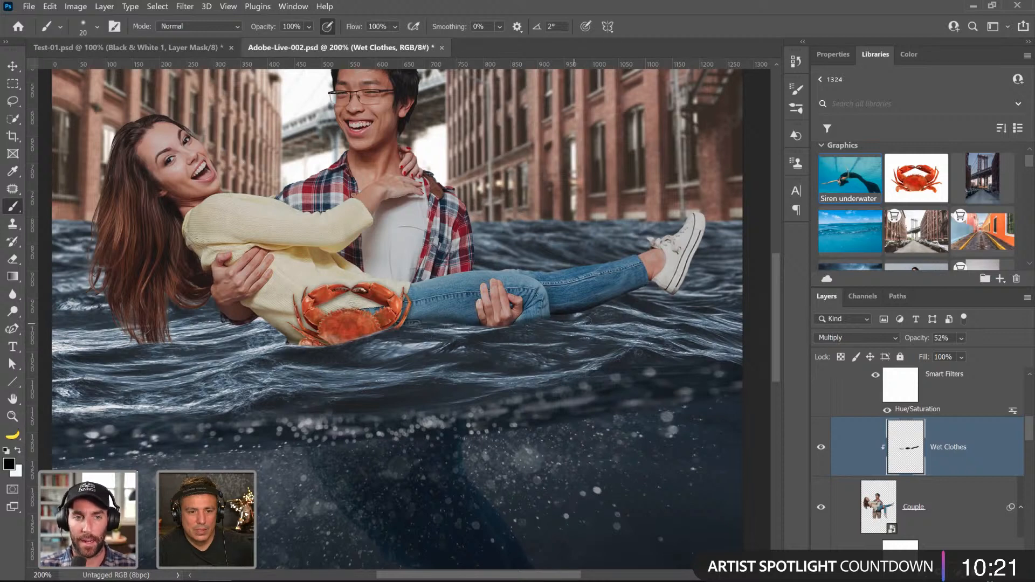
key("bracketleft")
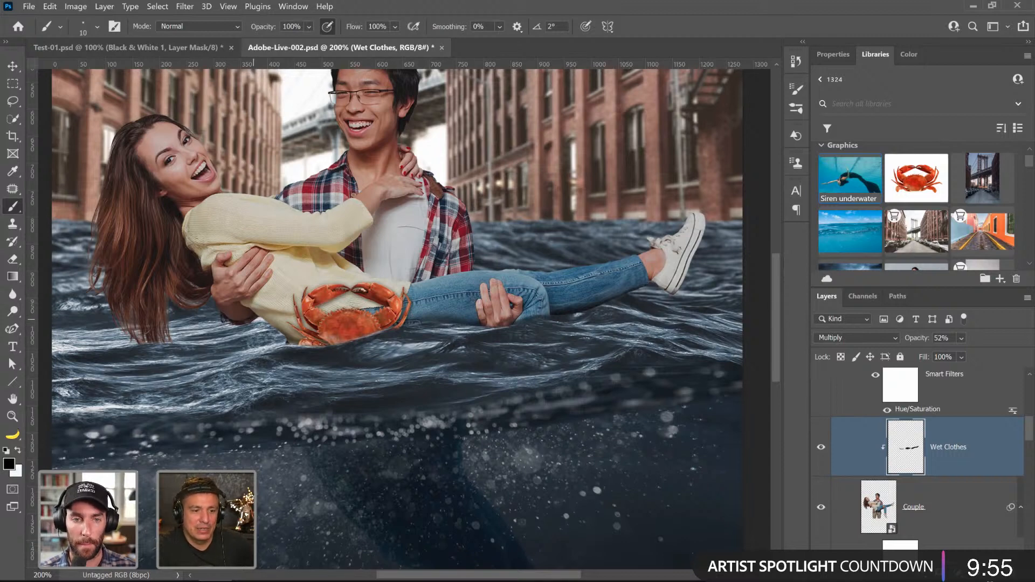
- Toggle the Wet Clothes shading on and off to compare, then view at 100%
left_click(818, 447)
left_click(820, 456)
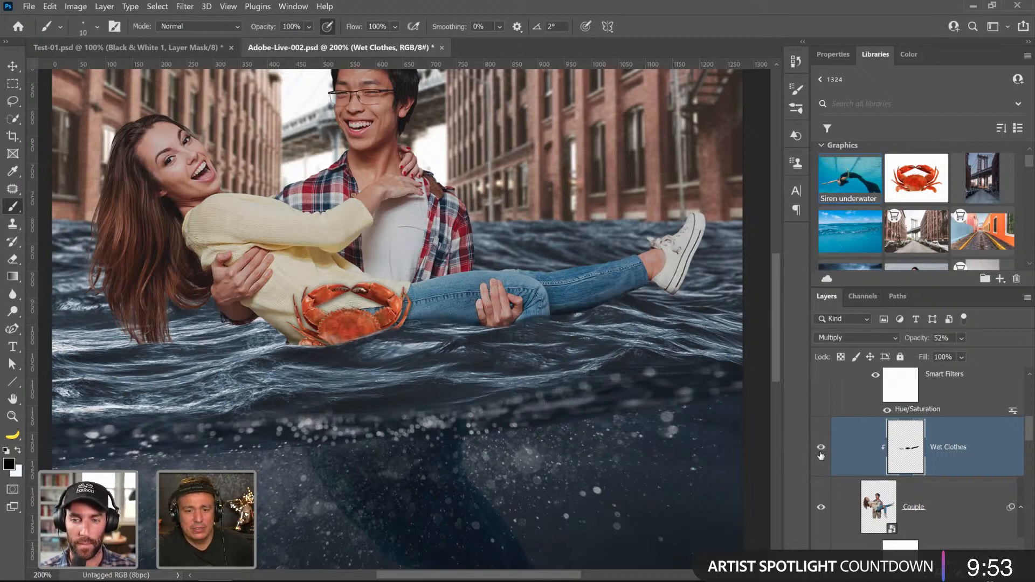
left_click(821, 447)
left_click(821, 456)
left_click(821, 454)
left_click(821, 454)
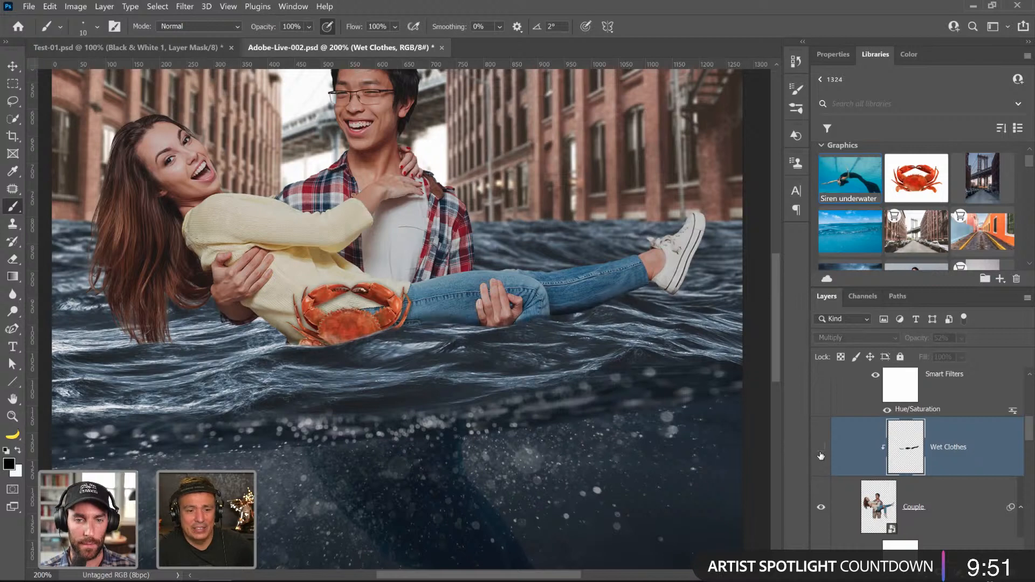
left_click(821, 454)
left_click(821, 455)
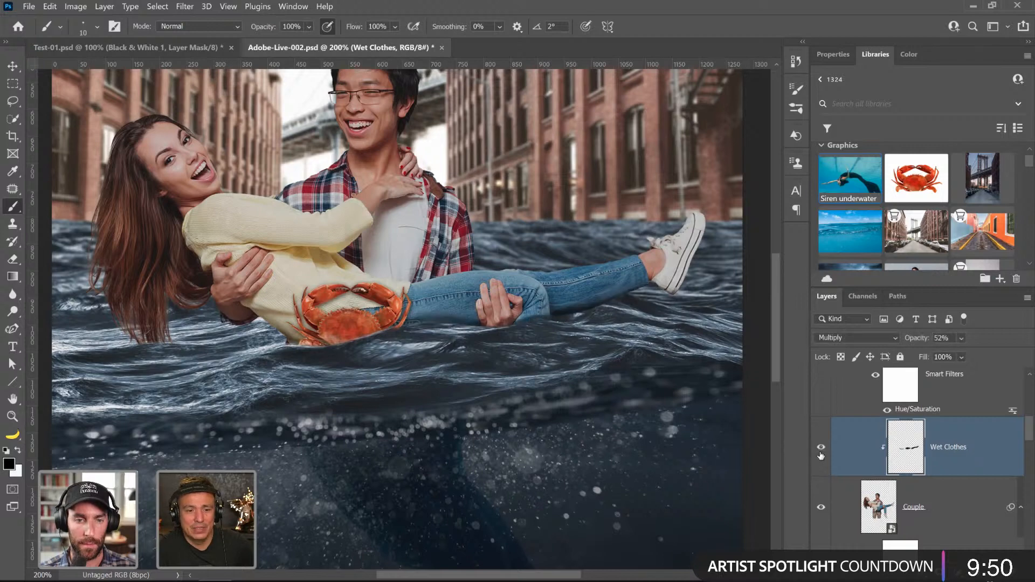
double_click(13, 418)
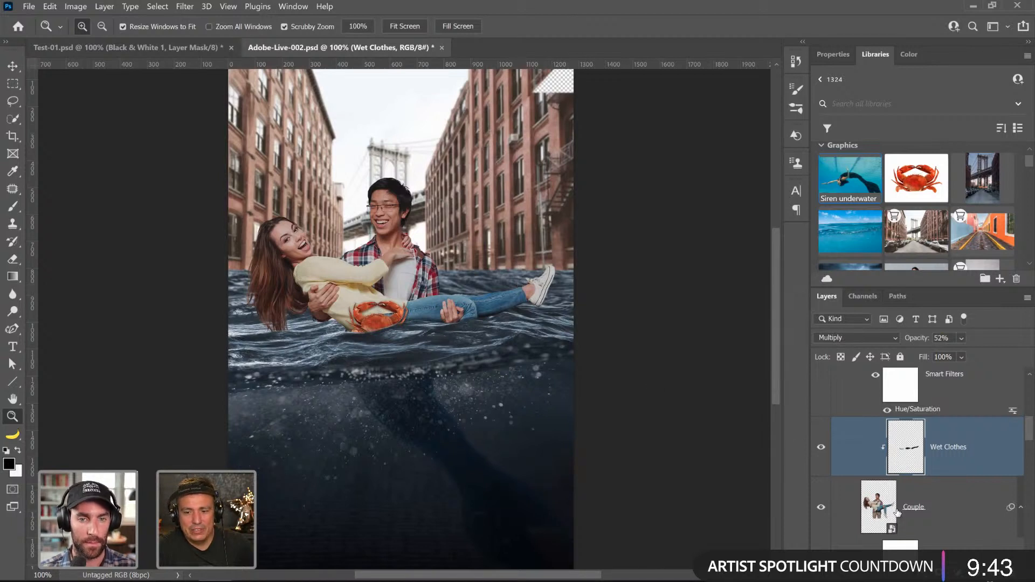
- Add a new layer clipped above Wet Clothes, fill it with 50% Gray, and blend it as Overlay
scroll(899, 512, "up", 2)
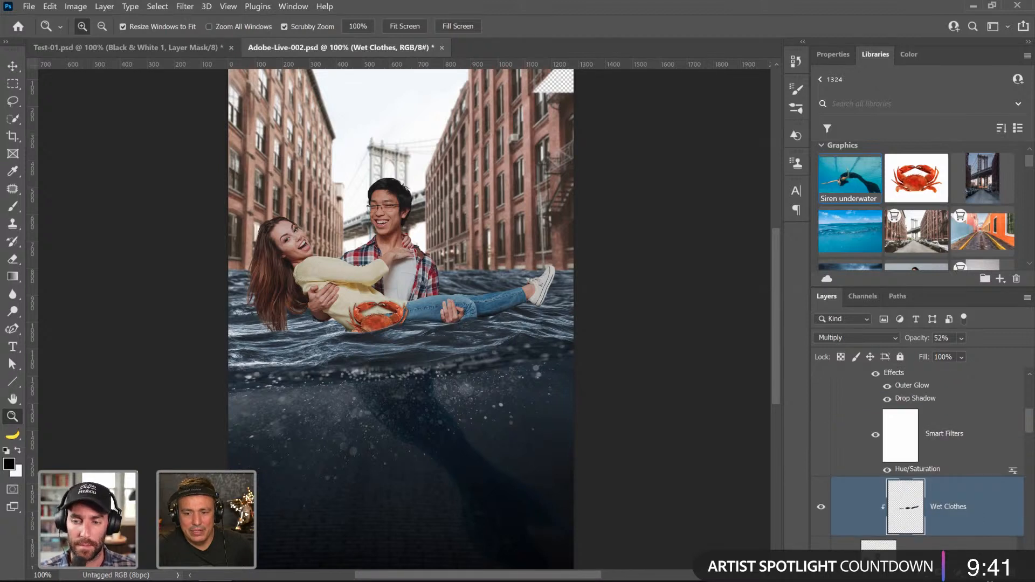
key("ctrl+shift+alt+n")
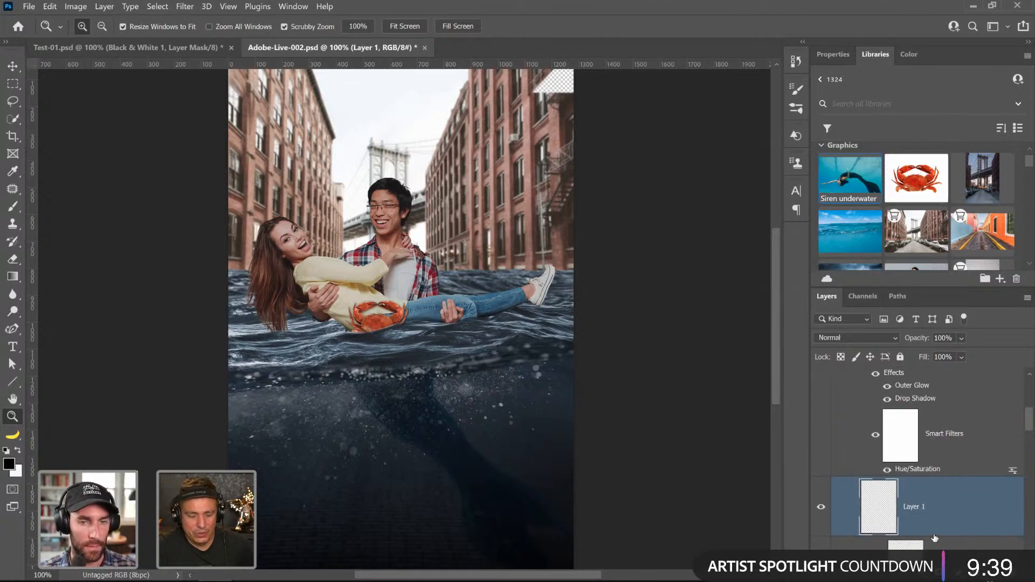
left_click(943, 535, "alt")
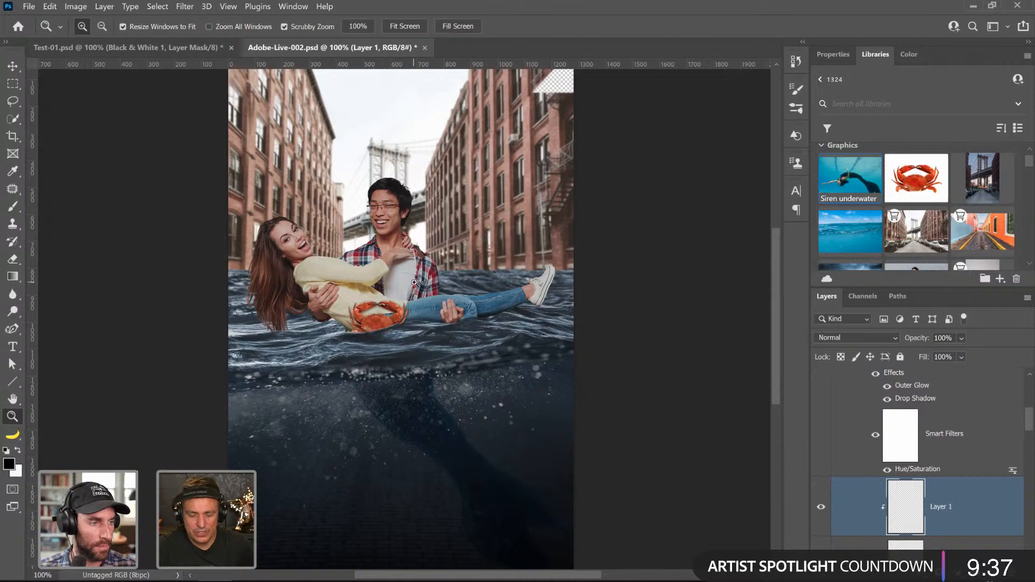
key("shift+F5")
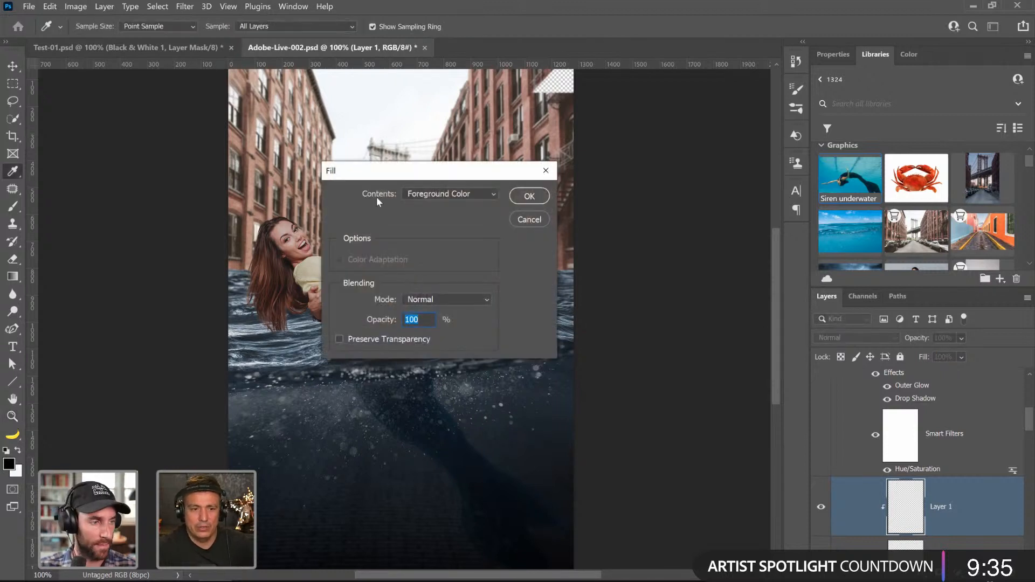
left_click(444, 199)
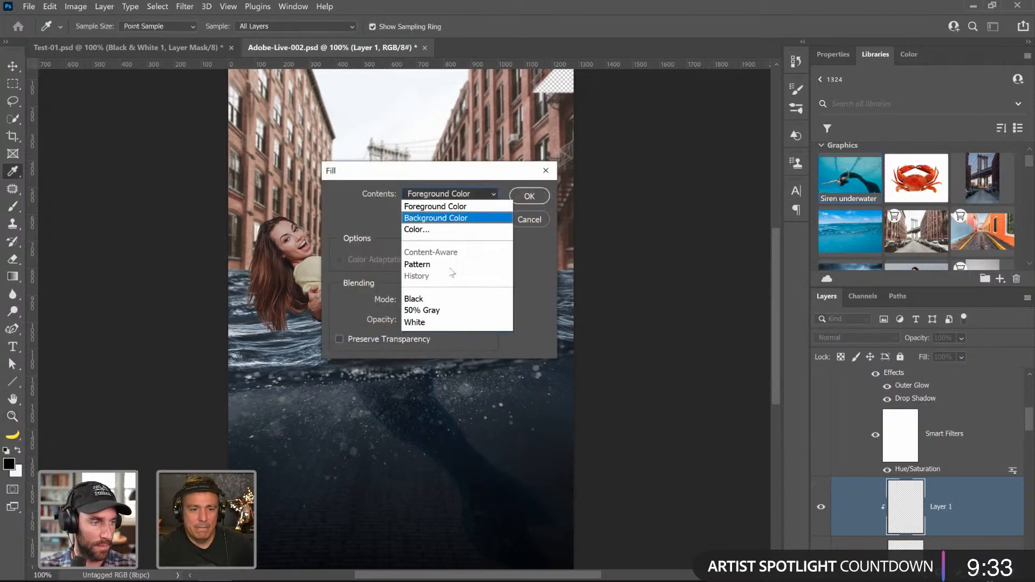
left_click(451, 311)
left_click(529, 196)
key("z")
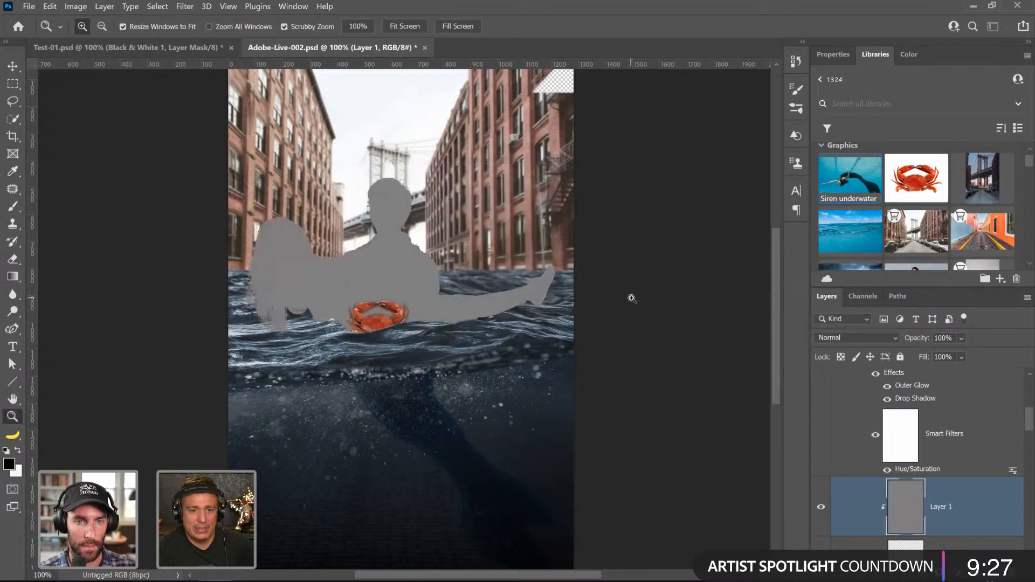
left_click(838, 338)
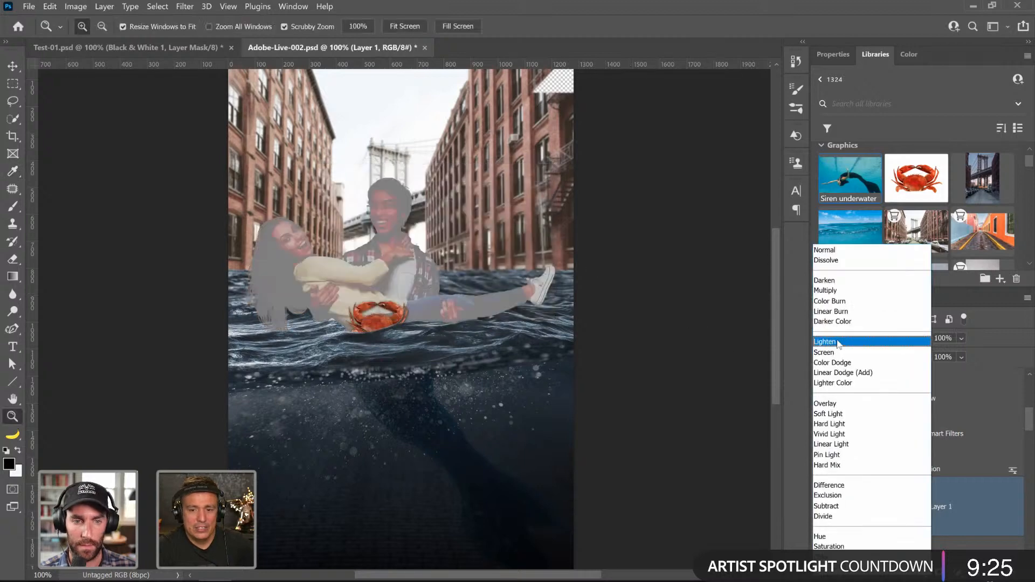
left_click(844, 405)
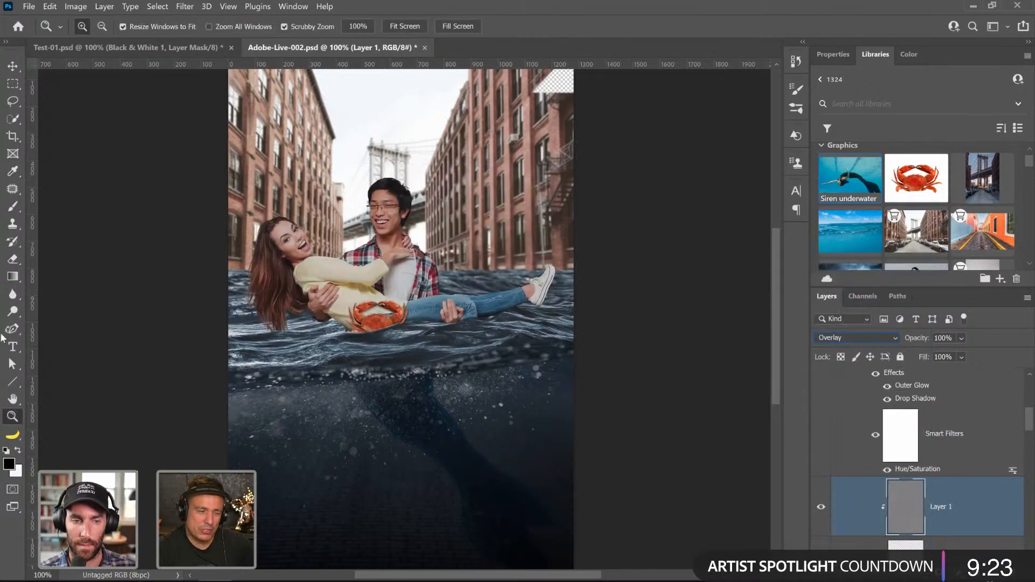
left_click(846, 339)
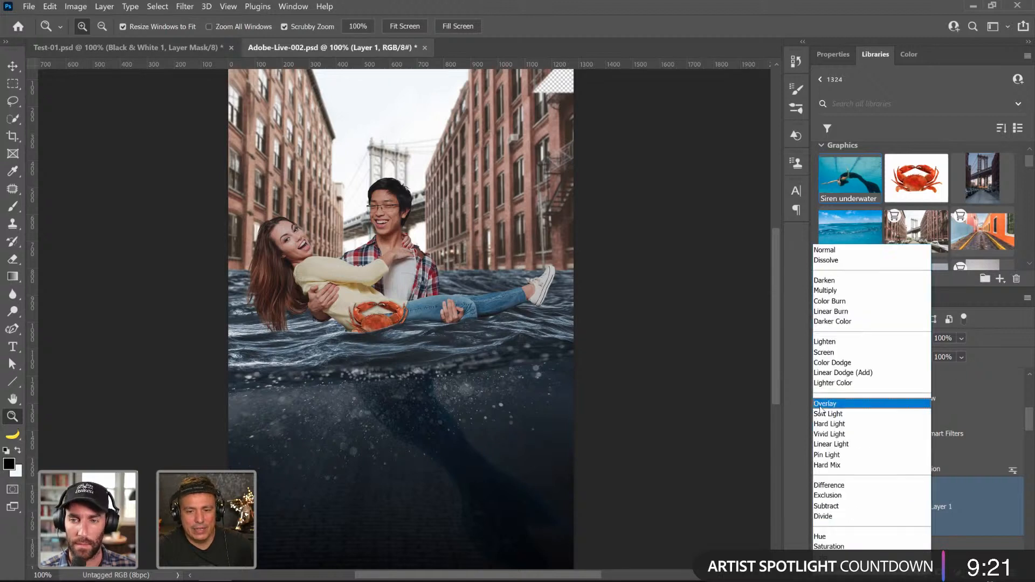
left_click(828, 405)
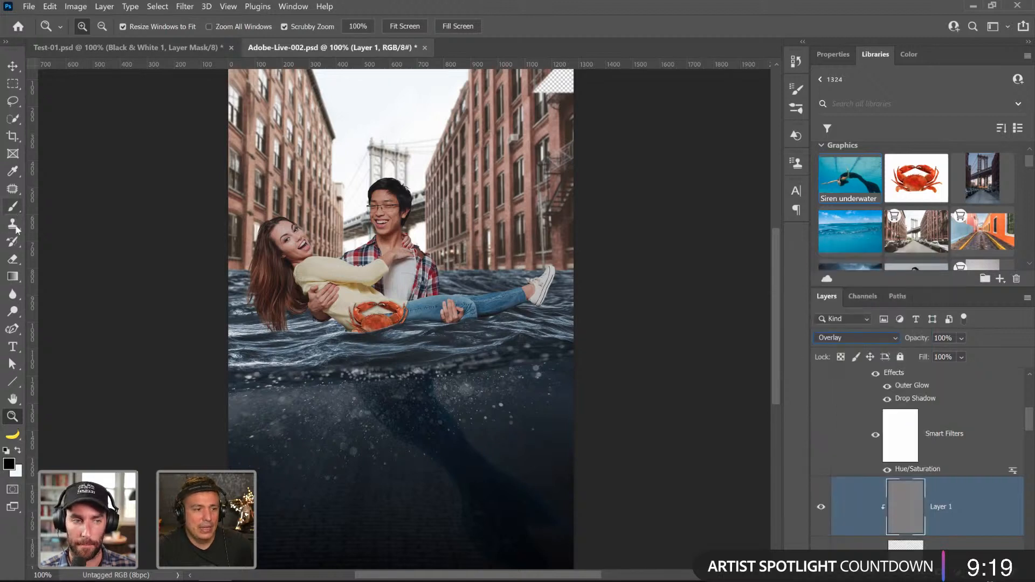
- Burn darker shadows along the waterline under the sweater, jeans, hand and hair with a size-80 brush
left_click_drag(10, 315, 60, 319)
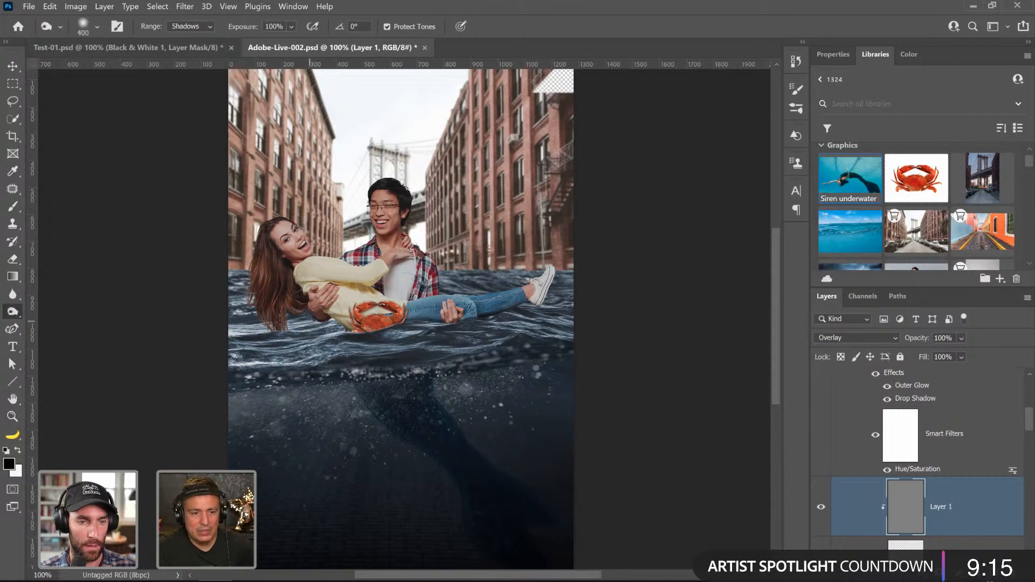
key("bracketleft")
key("bracketleft")
key("bracketleft")
key("bracketleft")
key("bracketleft")
key("bracketleft")
key("bracketleft")
key("bracketleft")
key("bracketleft")
key("bracketleft")
mouse_move(318, 305)
left_mouse_down()
mouse_move(346, 324)
mouse_move(289, 312)
mouse_move(315, 306)
mouse_move(270, 323)
mouse_move(317, 307)
left_mouse_up()
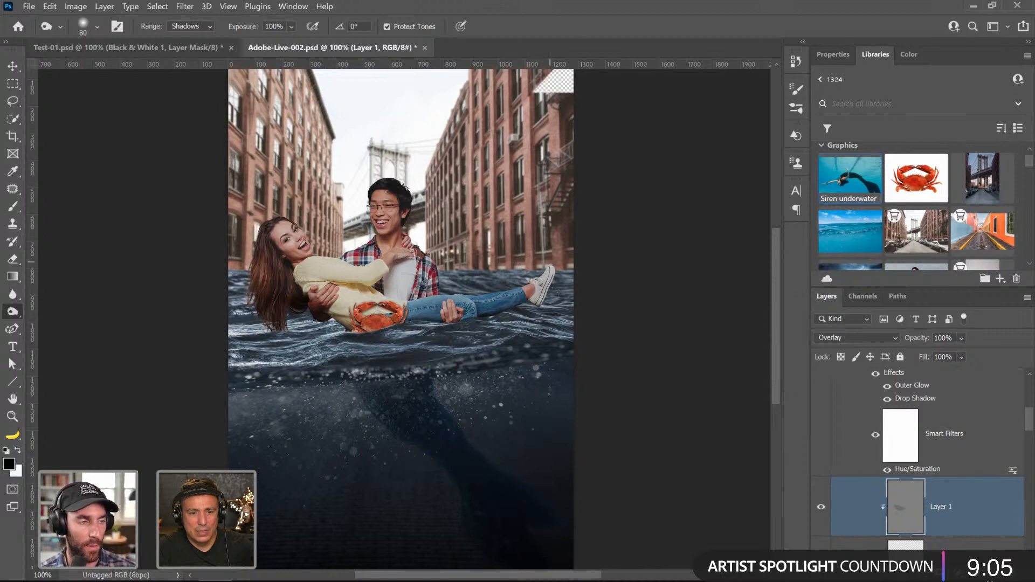
left_click_drag(559, 309, 225, 346)
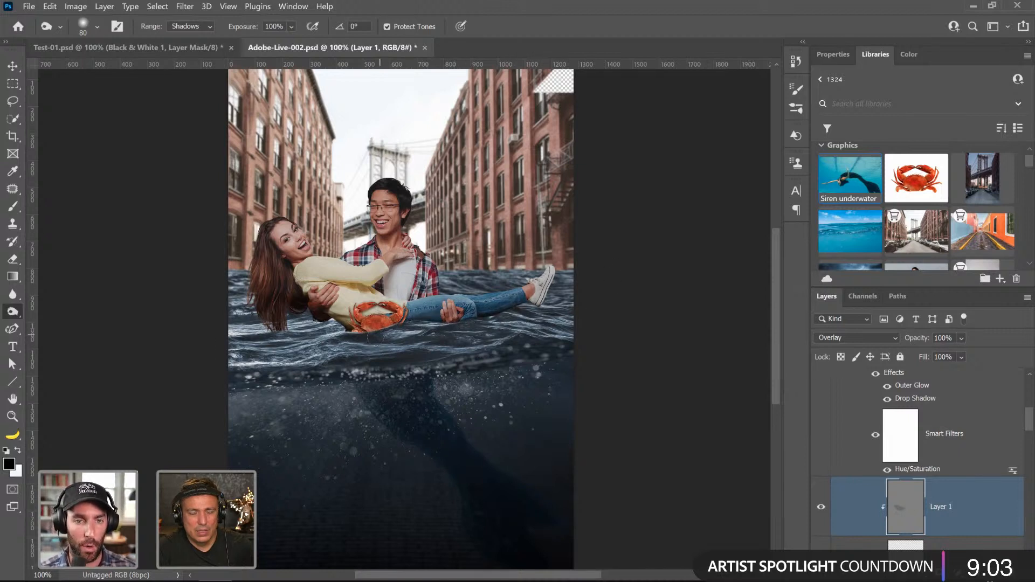
key("bracketright")
left_click_drag(363, 334, 289, 304)
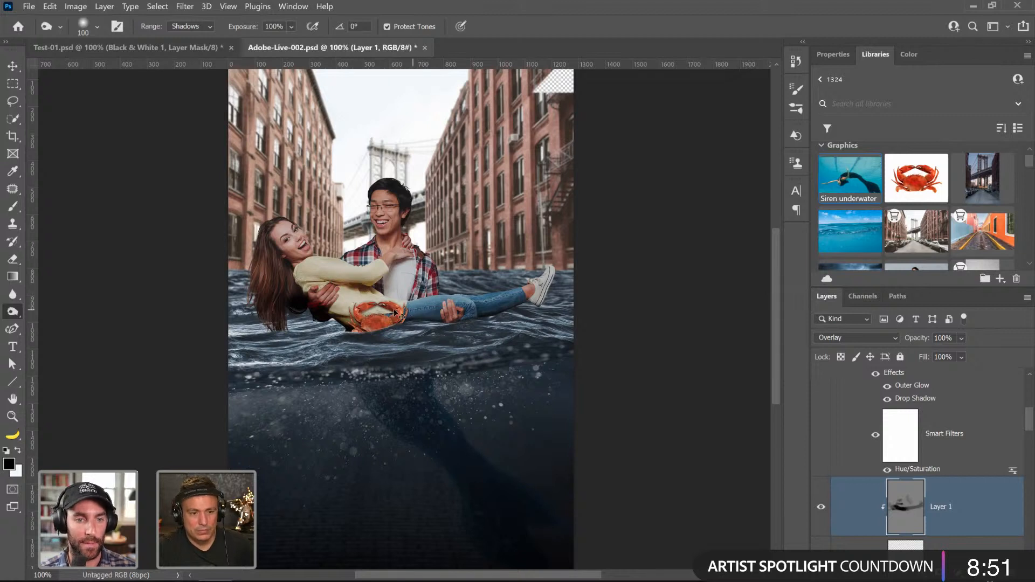
- Dodge highlights in the woman's hair and the man's hair and face with a size-70 brush
right_click(15, 314)
left_click(54, 311)
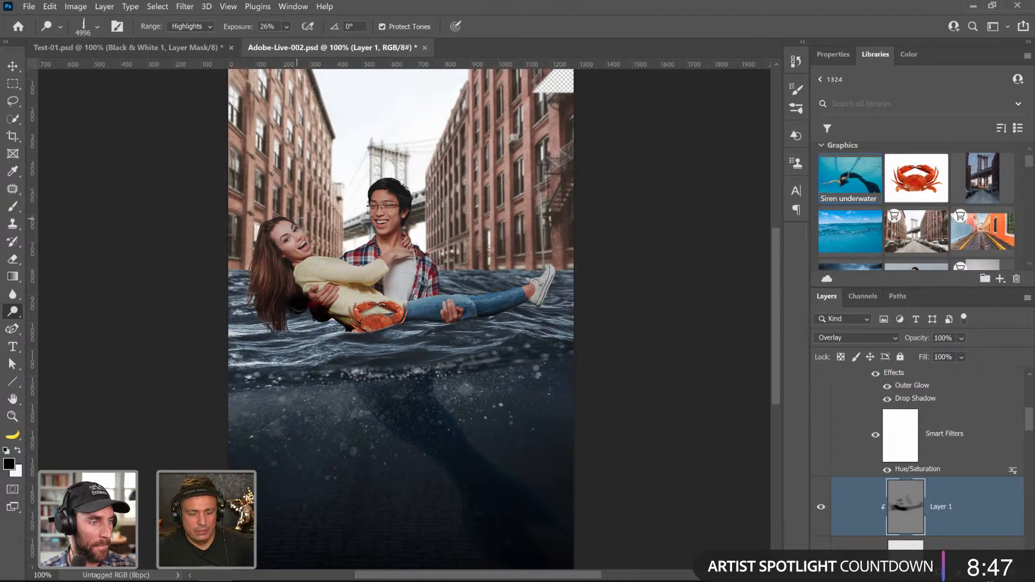
key("bracketleft")
key("bracketleft")
key("bracketleft")
key("bracketleft")
key("bracketleft")
key("bracketleft")
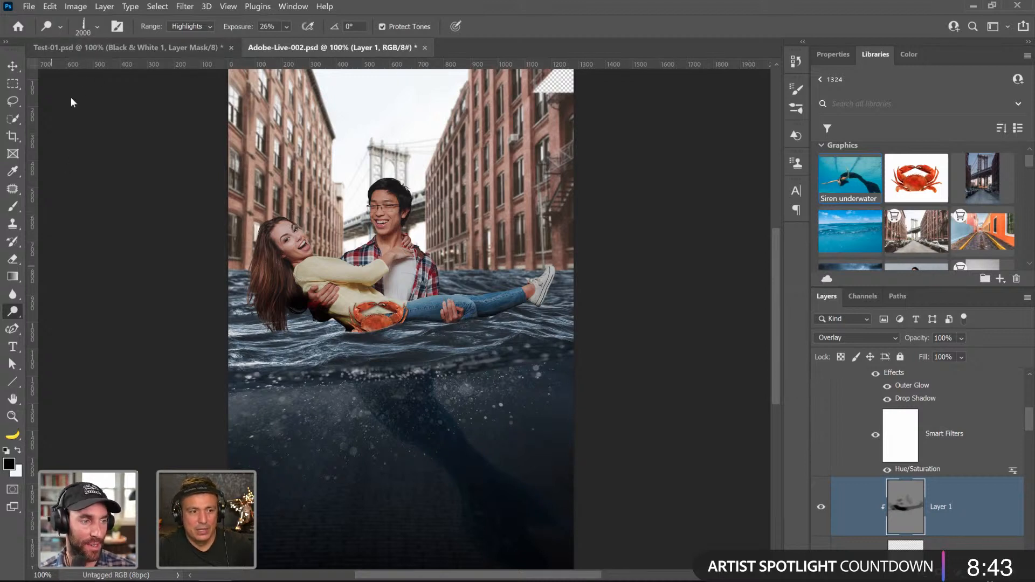
left_click(96, 28)
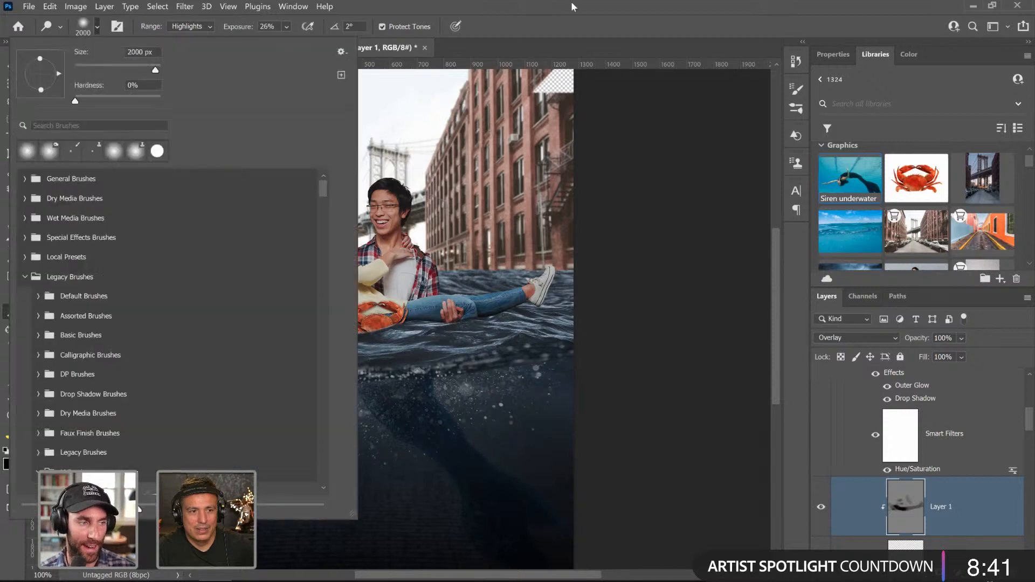
left_click(566, 15)
key("bracketleft")
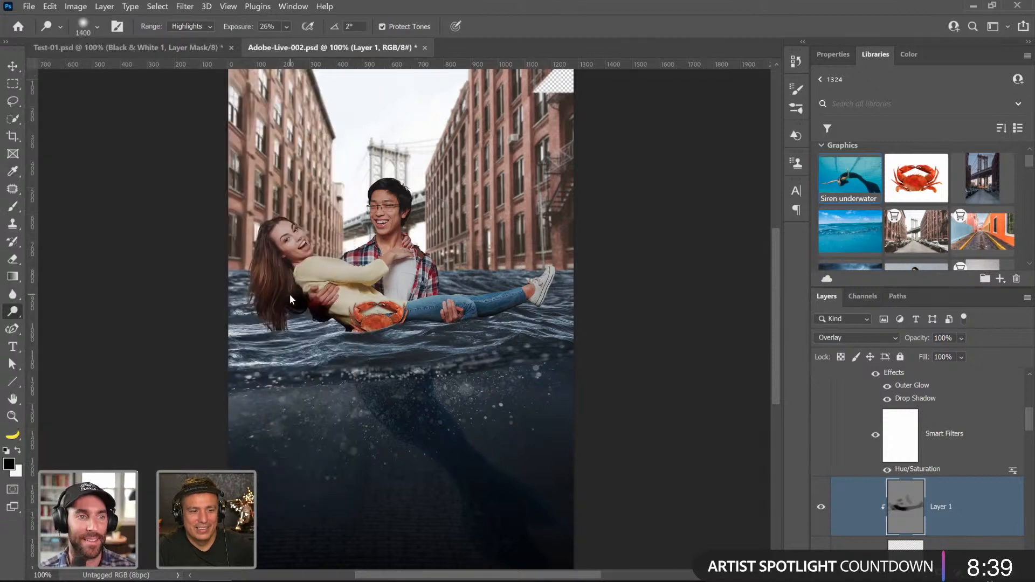
key("bracketleft")
key("bracketleft")
key("bracketleft")
key("bracketleft")
key("bracketleft")
key("bracketleft")
key("bracketleft")
key("bracketleft")
key("bracketleft")
key("bracketleft")
key("bracketleft")
key("bracketleft")
key("bracketleft")
key("bracketleft")
key("bracketleft")
key("bracketleft")
key("bracketleft")
key("bracketleft")
key("bracketleft")
key("bracketleft")
mouse_move(265, 281)
left_mouse_down()
mouse_move(267, 236)
mouse_move(273, 270)
mouse_move(290, 276)
mouse_move(267, 273)
mouse_move(263, 294)
left_mouse_up()
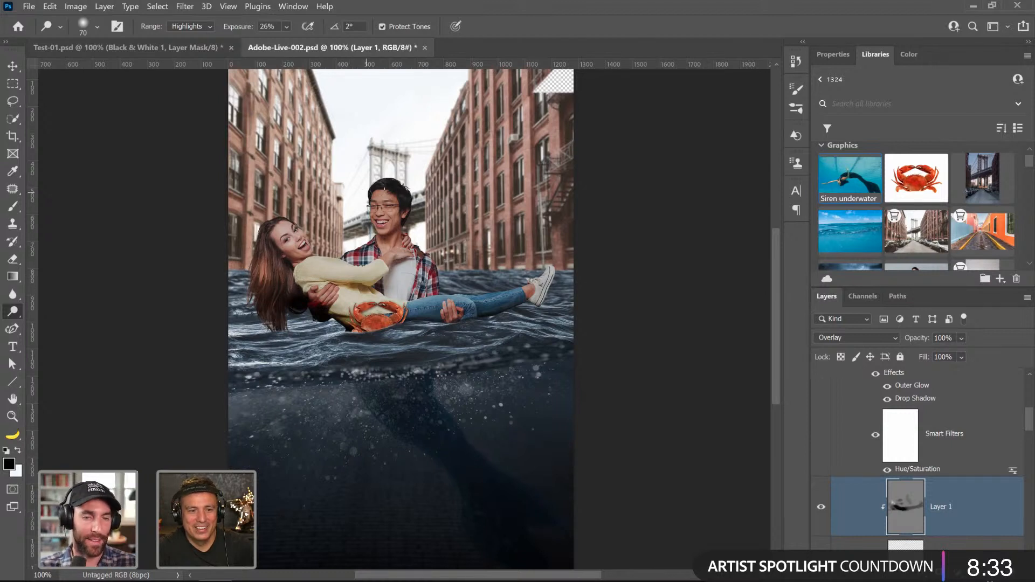
mouse_move(378, 189)
left_mouse_down()
mouse_move(405, 192)
mouse_move(404, 204)
mouse_move(376, 207)
mouse_move(403, 215)
mouse_move(381, 222)
left_mouse_up()
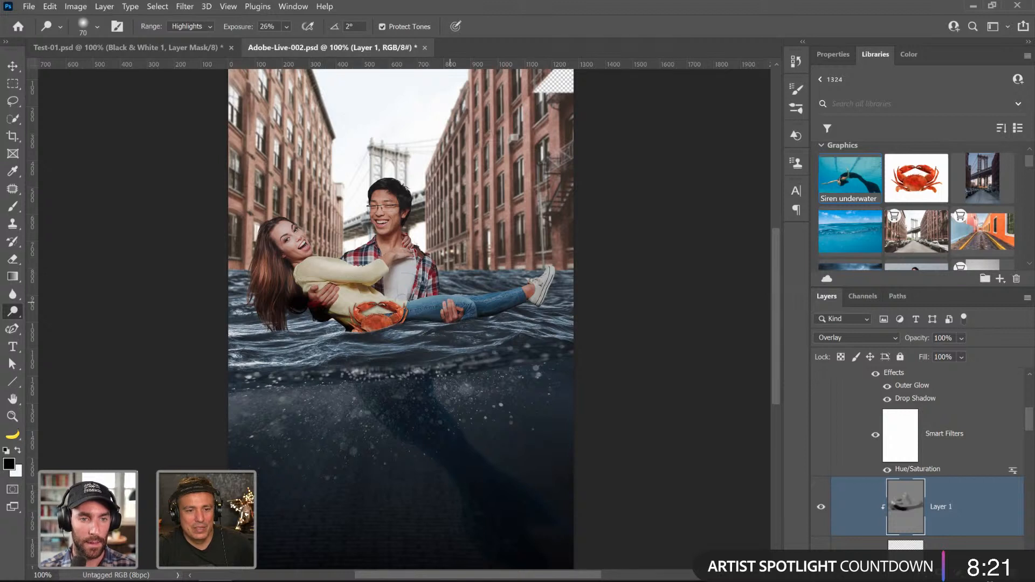
- Toggle the gray shading layer's visibility to compare the image with and without it
left_click(821, 508)
left_click(822, 513)
left_click(822, 513)
left_click(822, 513)
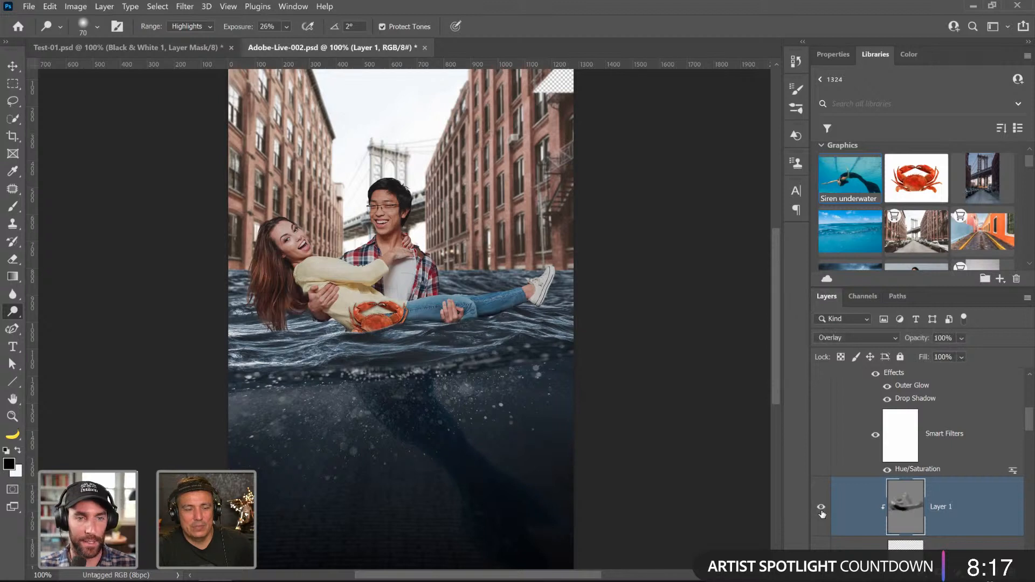
left_click(823, 513)
left_click(823, 513)
left_click(822, 514)
left_click(823, 514)
left_click(822, 513)
left_click(822, 513)
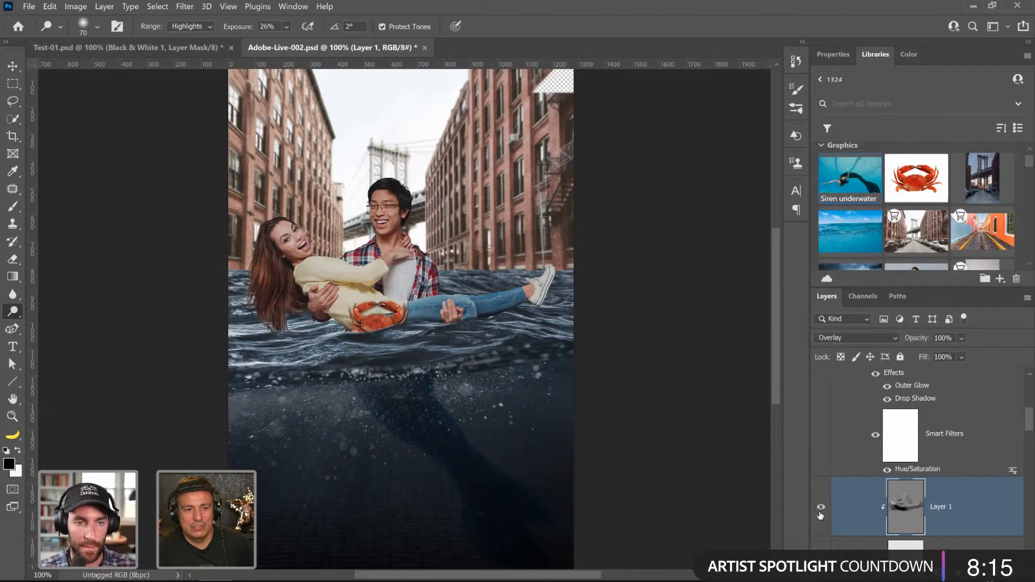
left_click(822, 514)
left_click(822, 514)
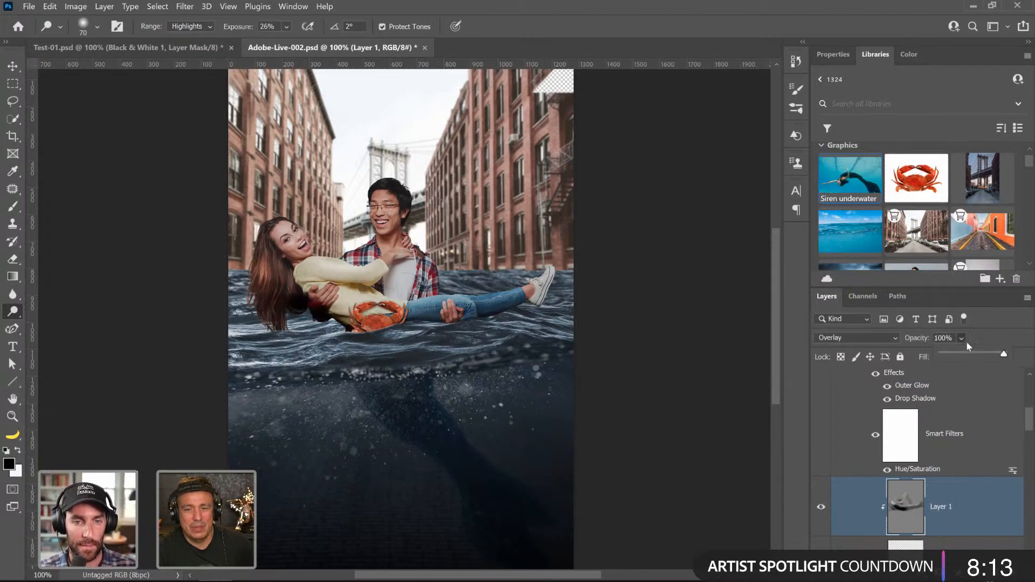
- Lower the gray Overlay layer's opacity to 68% and check the result
left_click(986, 354)
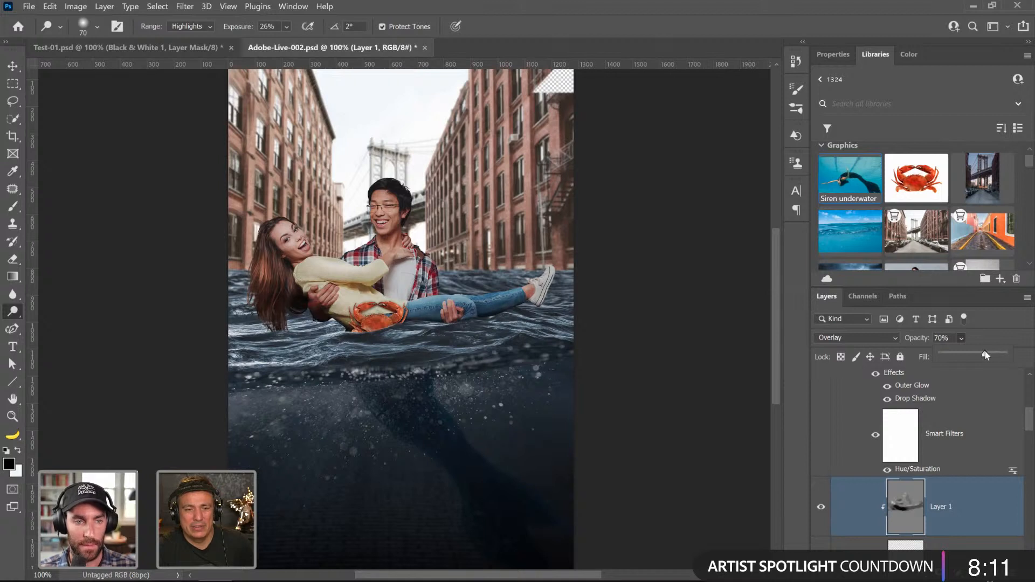
left_click_drag(986, 355, 985, 355)
left_click(824, 509)
left_click(823, 509)
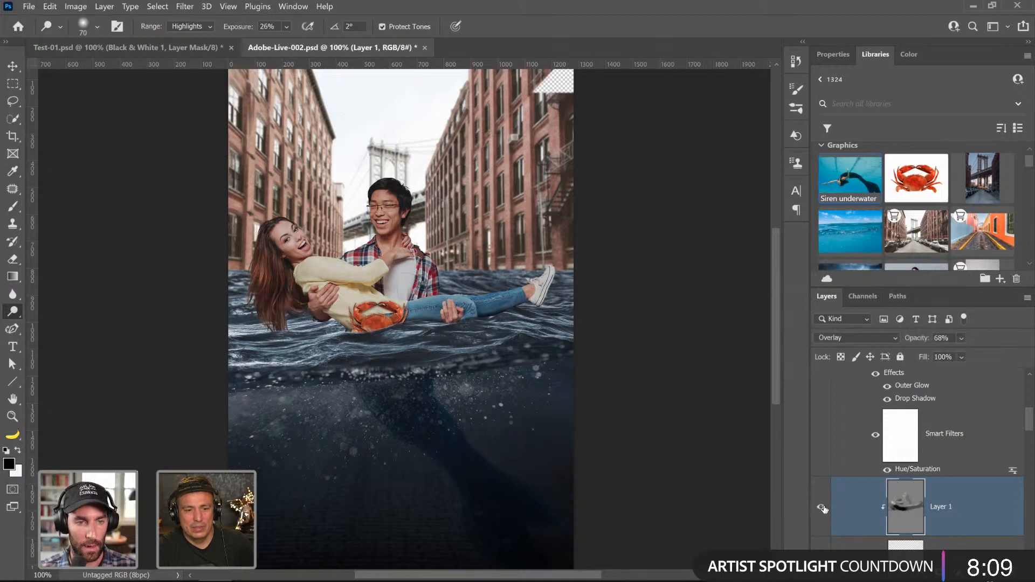
left_click(13, 417)
- Zoom the canvas in on the crab, undoing an accidental move of Layer 1 above Crab
right_click(568, 333)
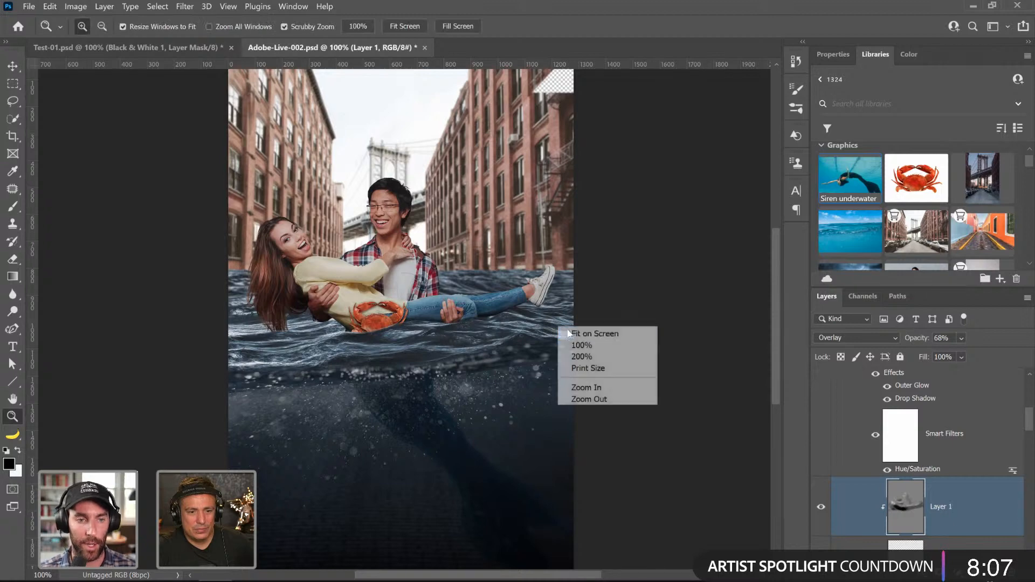
left_click(347, 327)
left_click(373, 332)
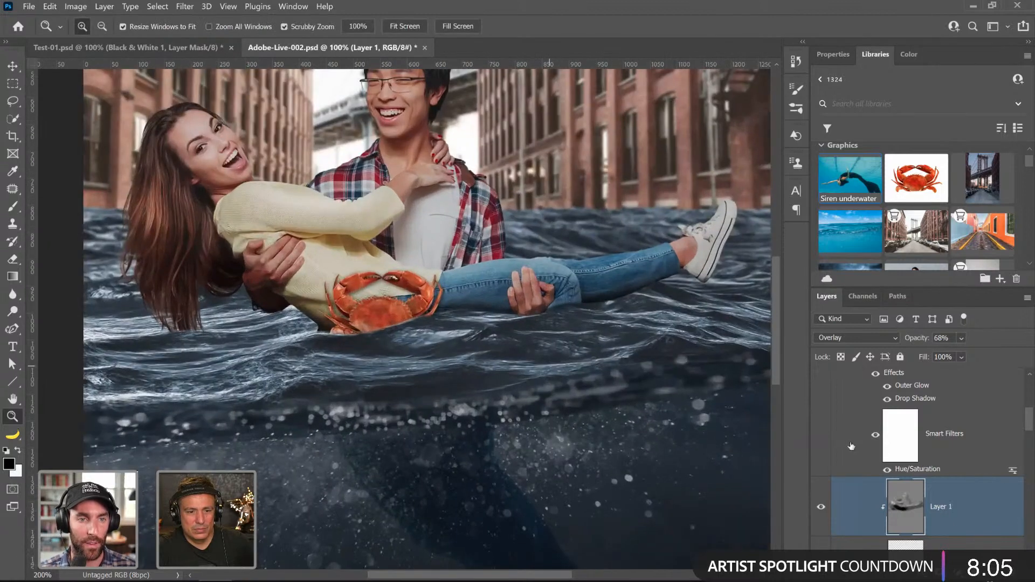
scroll(852, 447, "down", 1)
scroll(874, 446, "up", 5)
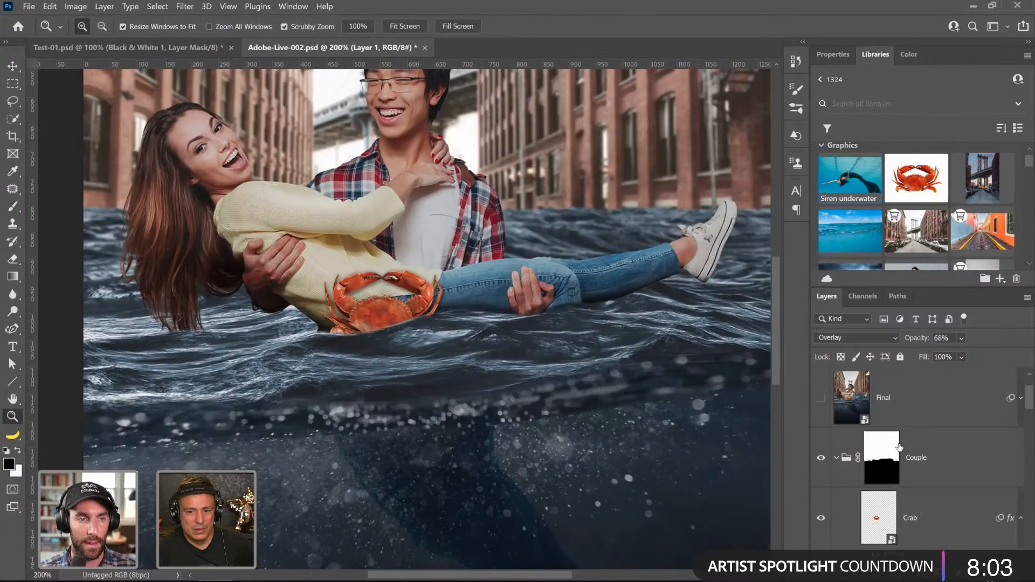
scroll(900, 447, "down", 2)
left_click_drag(912, 545, 914, 378)
key("ctrl+z")
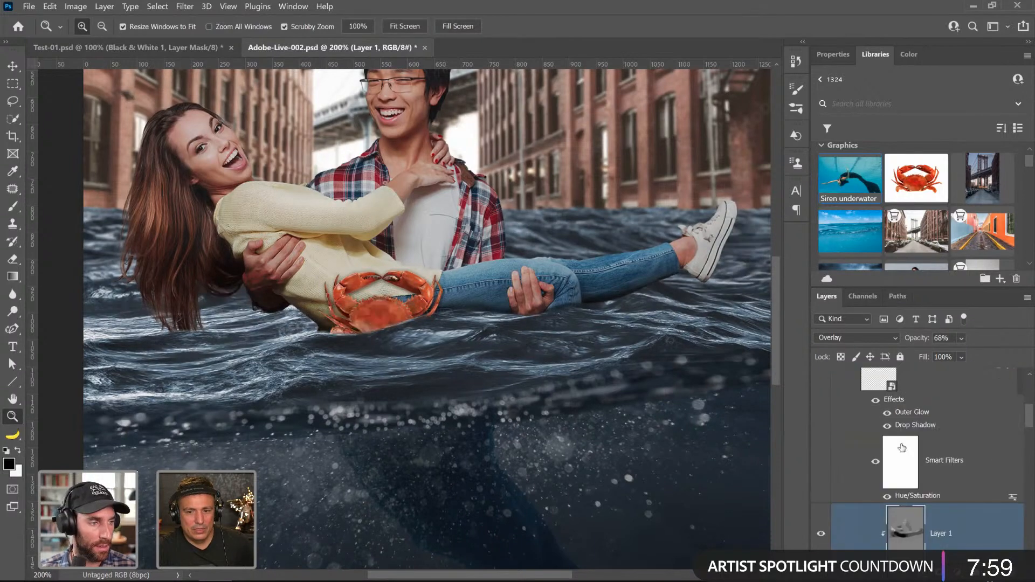
scroll(915, 481, "up", 3)
- Add a new layer clipped to the Crab layer and set up a size-90 brush
left_click(920, 506)
left_click(960, 573)
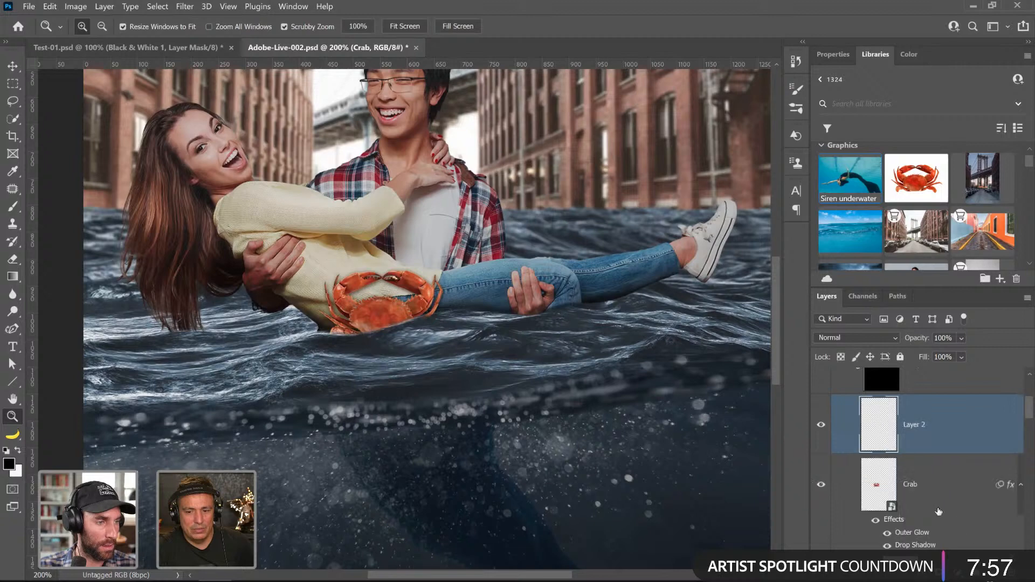
left_click(925, 453, "alt")
left_click(13, 207)
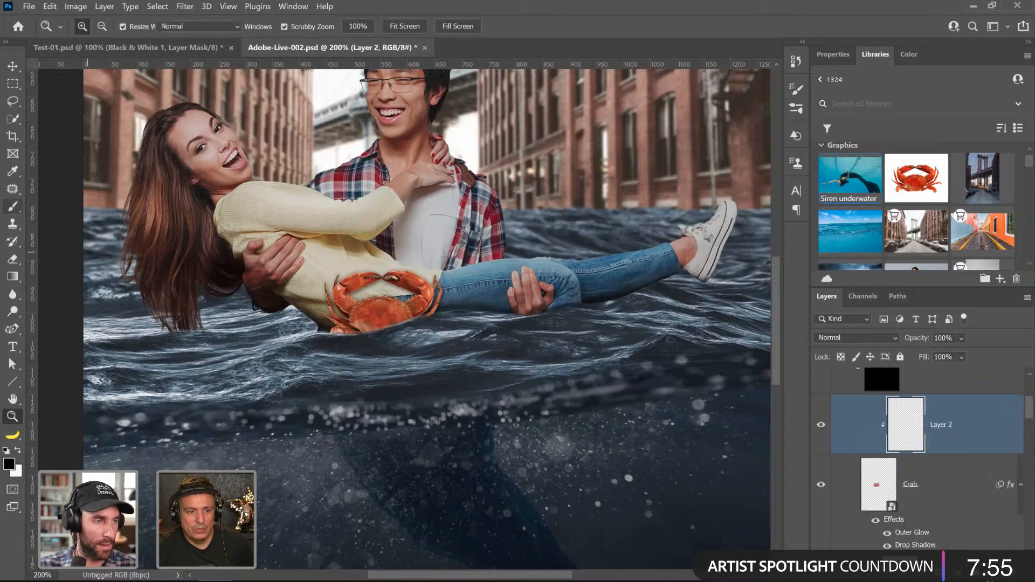
key("bracketright")
key("bracketright")
key("bracketright")
key("bracketright")
key("bracketright")
key("bracketright")
key("bracketright")
key("bracketright")
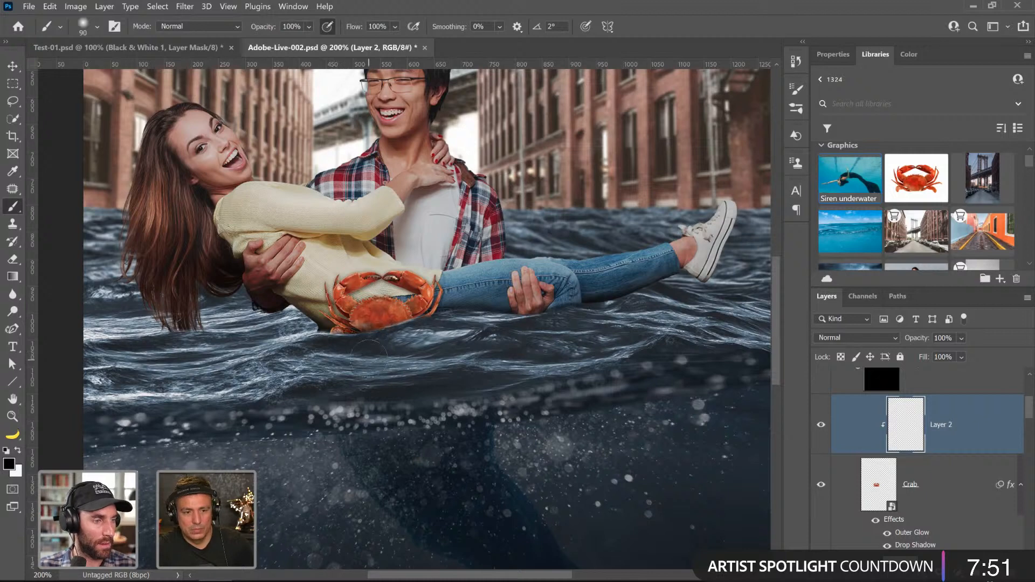
- Set Layer 2 to Multiply blend mode at 73% opacity
left_click(838, 340)
left_click(838, 295)
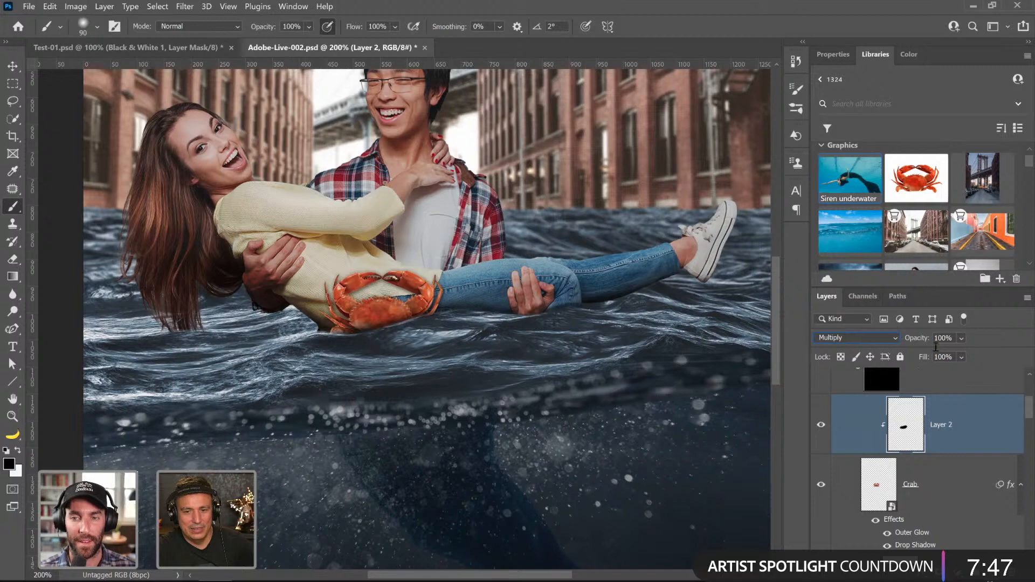
left_click(961, 340)
left_click_drag(979, 351, 983, 355)
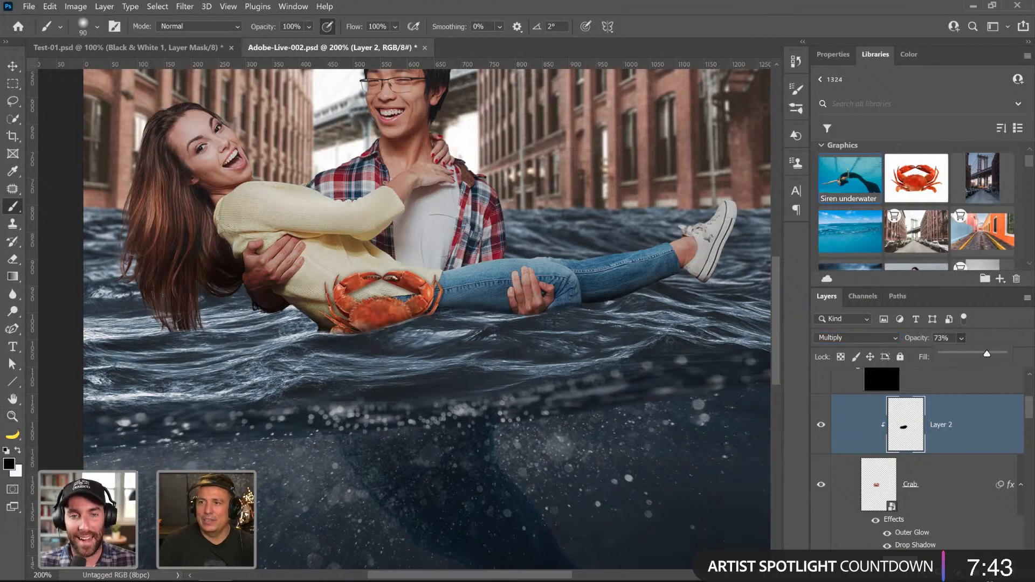
key("Return")
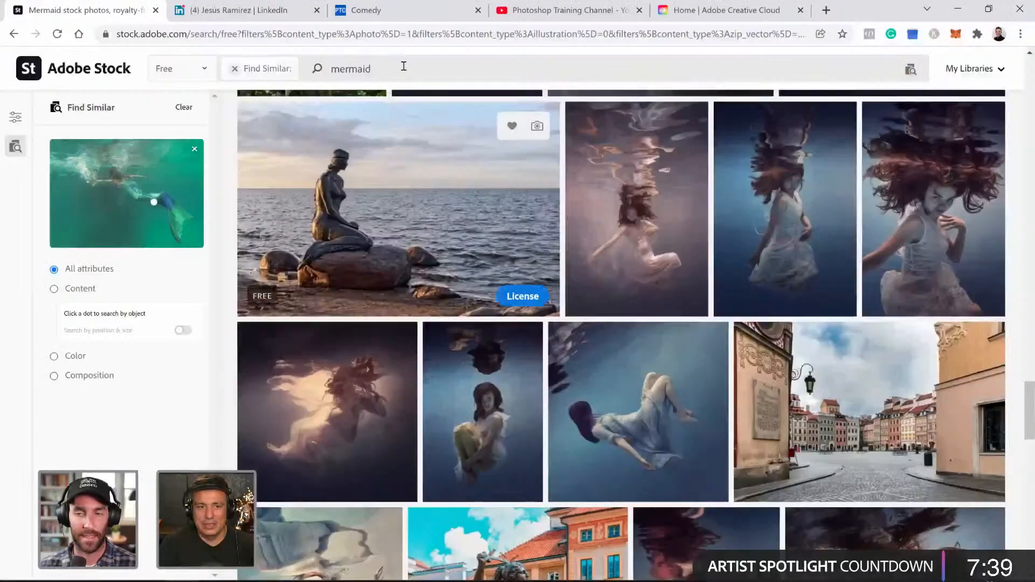
- Remove the Find Similar filter and search Adobe Stock for 'high tide sign'
left_click(235, 70)
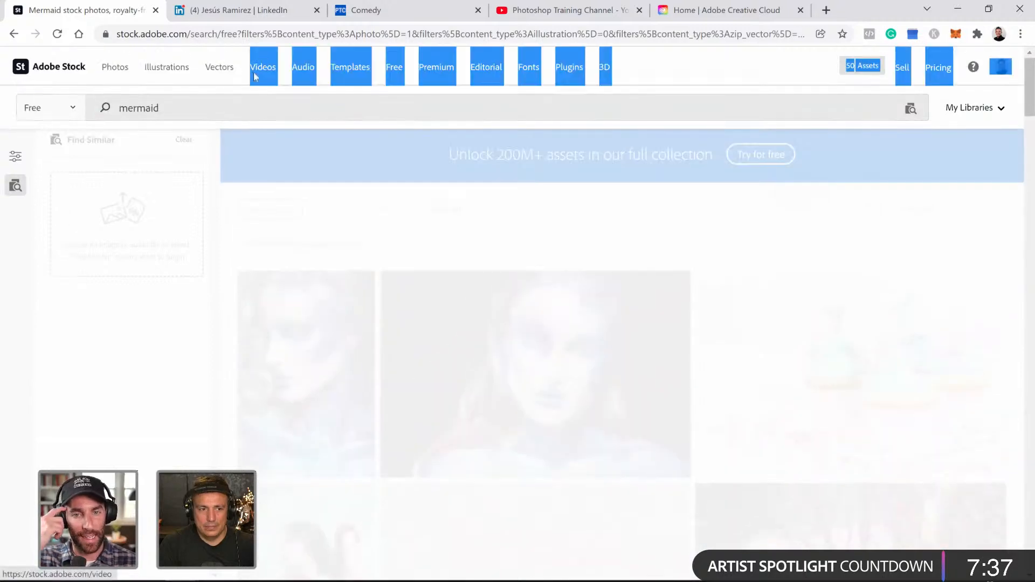
left_click(252, 110)
type("high ")
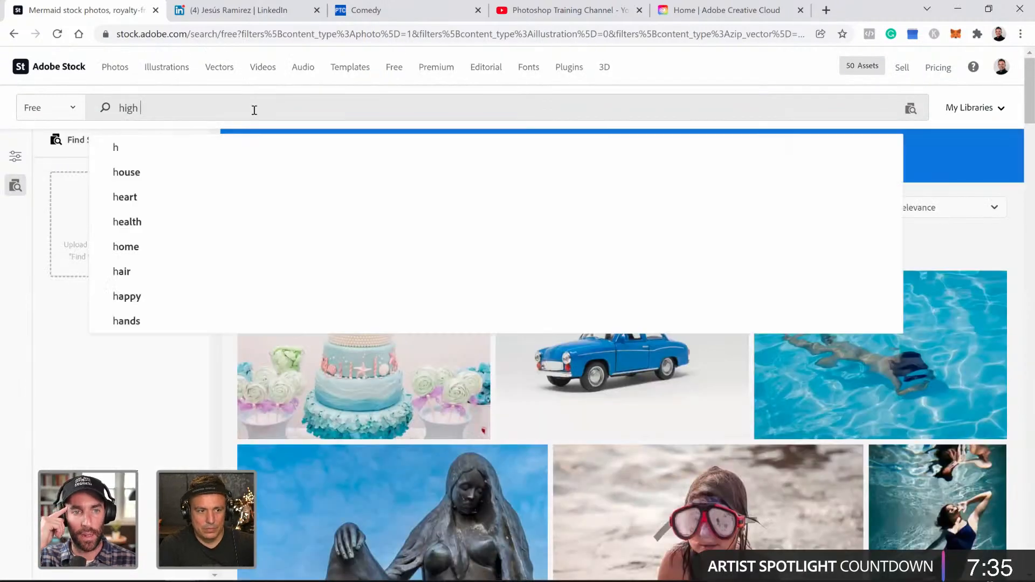
type("tide s")
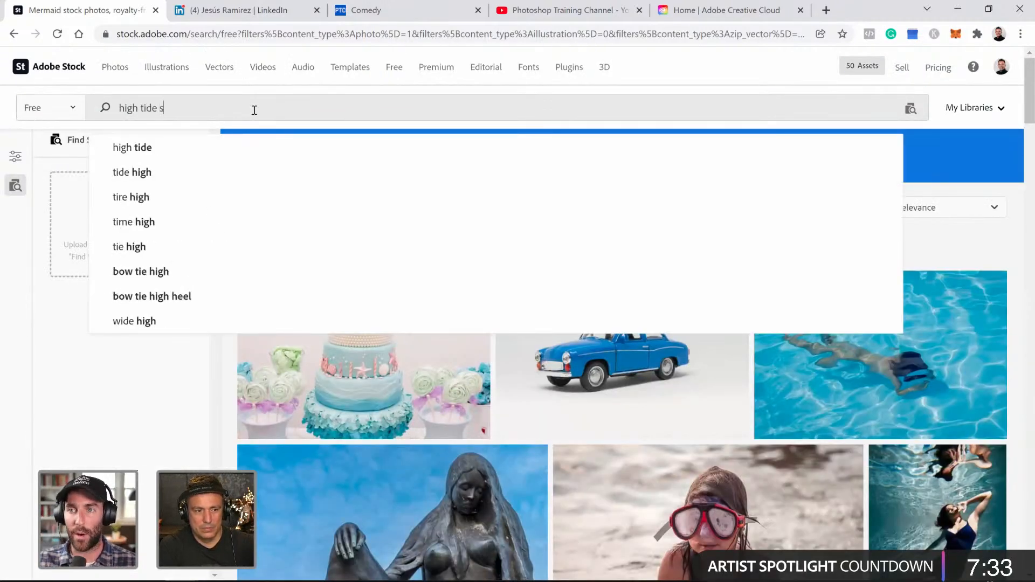
type("ign")
key("Return")
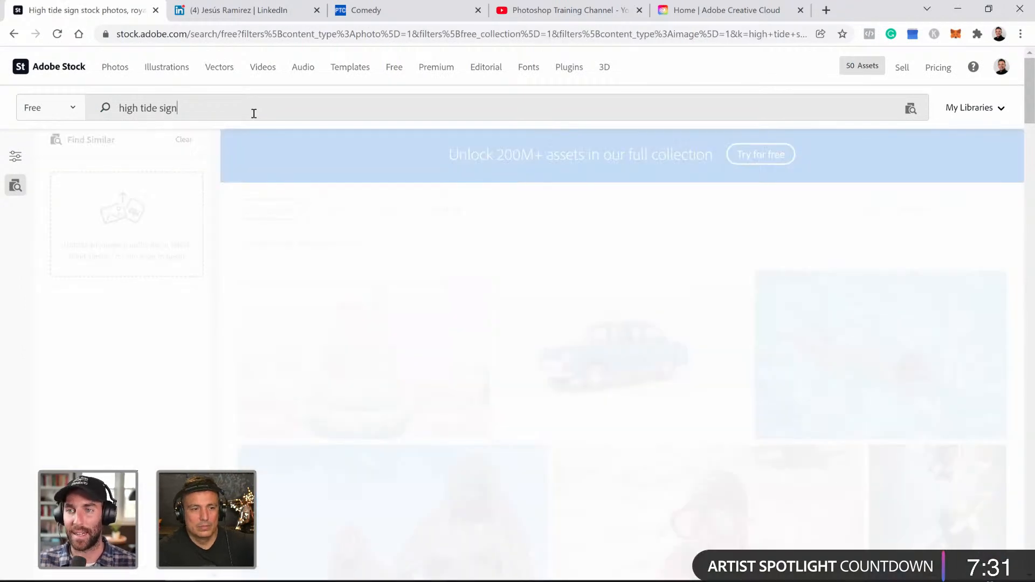
- Browse the high tide sign results, view other collections, then return to the free results
scroll(573, 196, "down", 5)
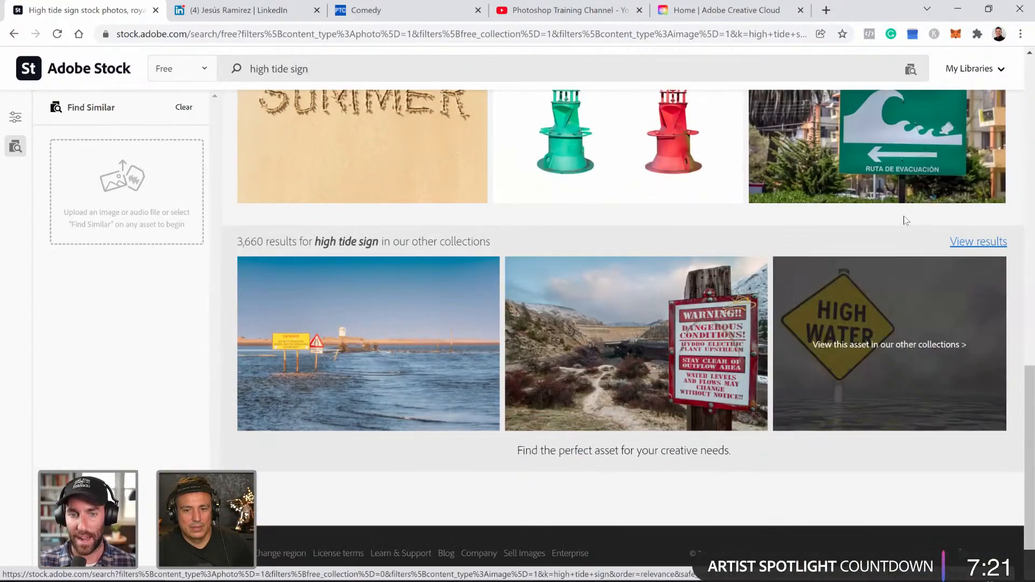
scroll(661, 277, "up", 1)
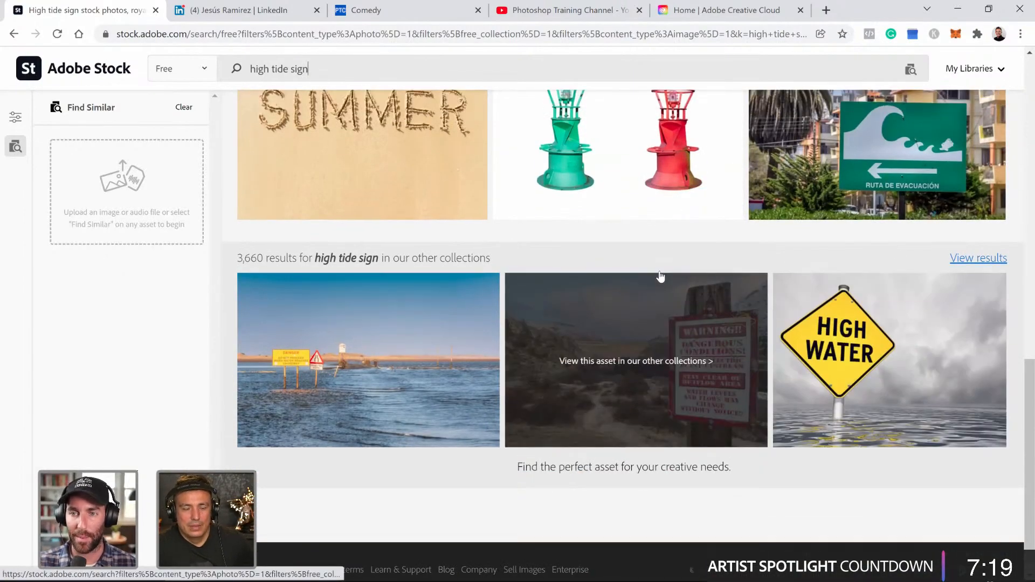
scroll(661, 277, "up", 10)
scroll(664, 274, "down", 8)
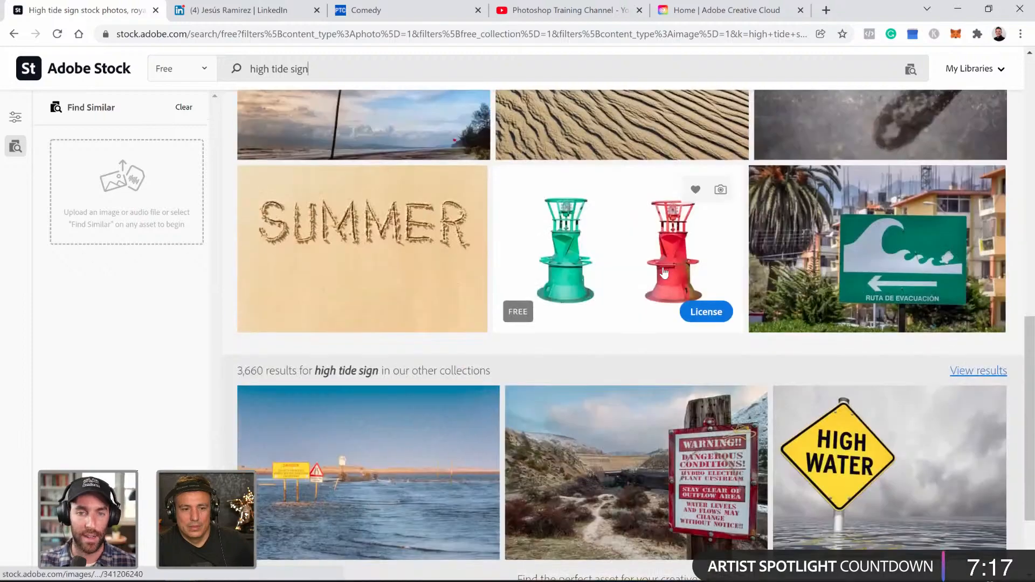
scroll(665, 273, "down", 1)
scroll(667, 276, "up", 6)
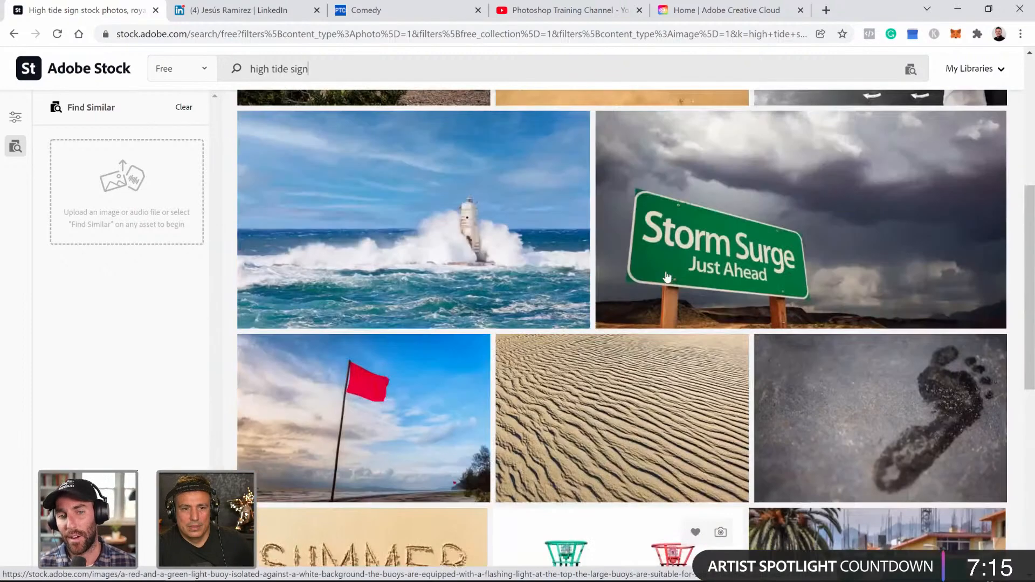
scroll(667, 277, "up", 10)
scroll(772, 292, "down", 8)
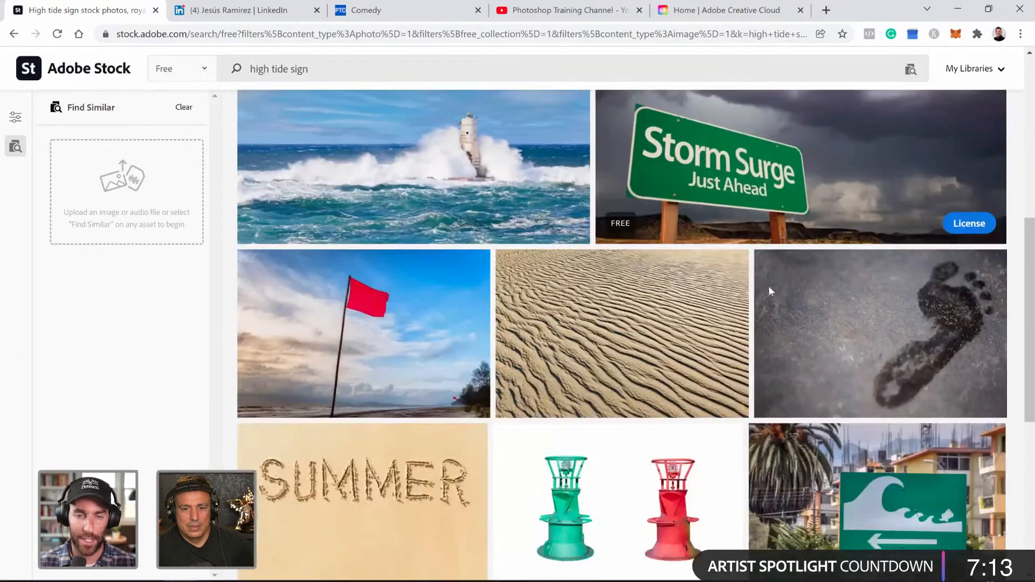
scroll(760, 269, "down", 8)
scroll(474, 284, "up", 7)
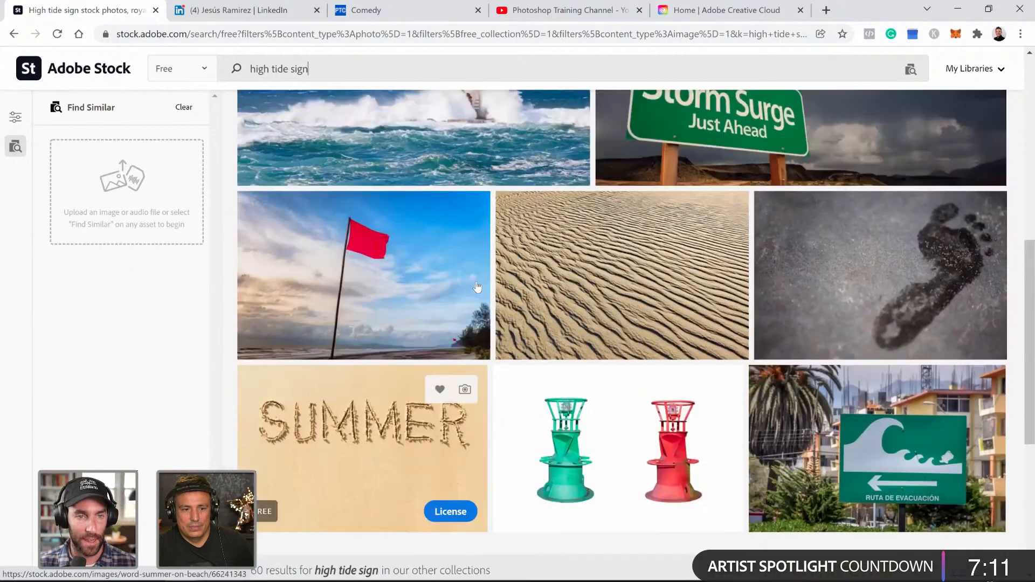
scroll(477, 286, "up", 8)
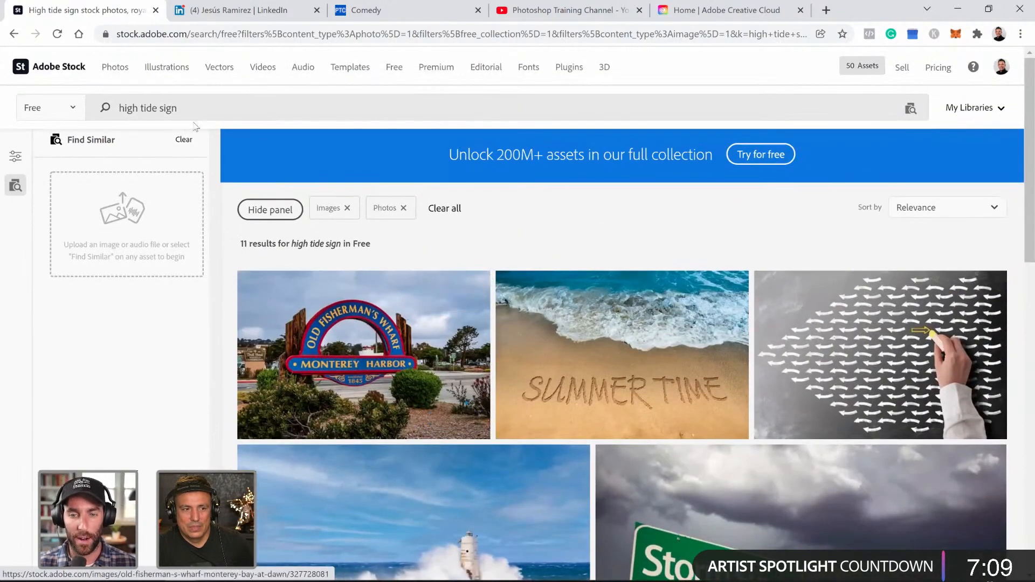
scroll(573, 309, "down", 12)
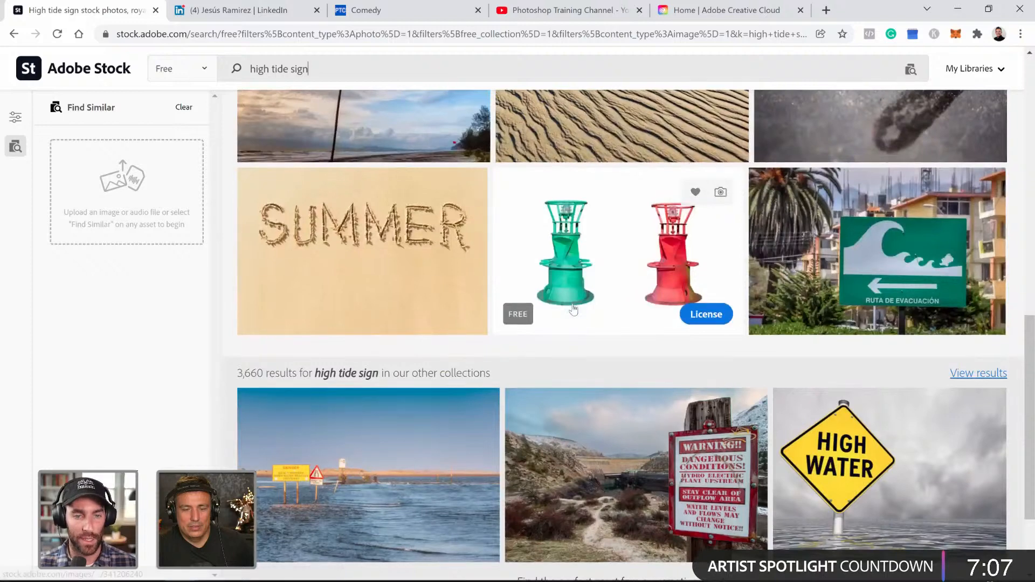
scroll(573, 309, "down", 1)
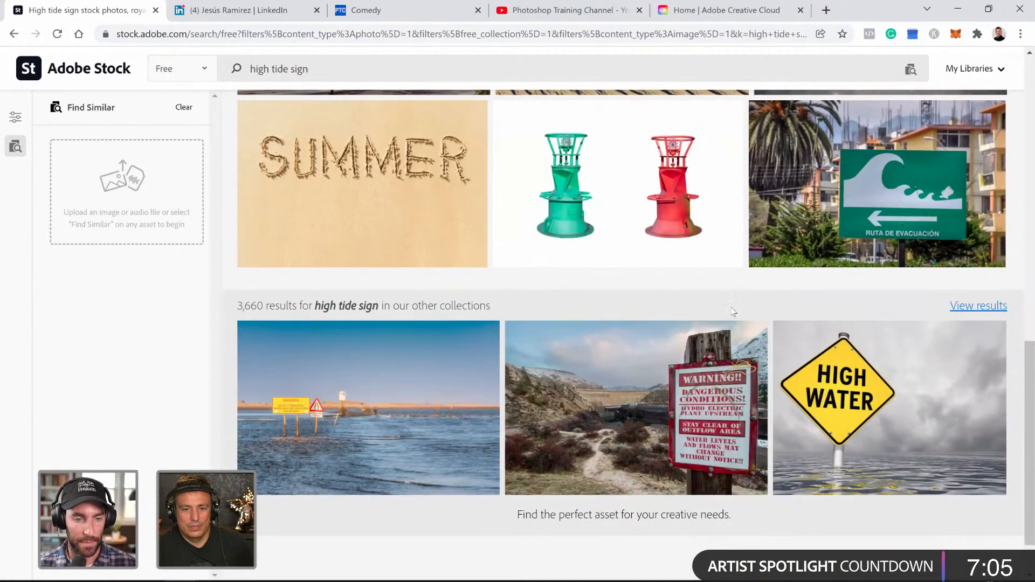
left_click(714, 424)
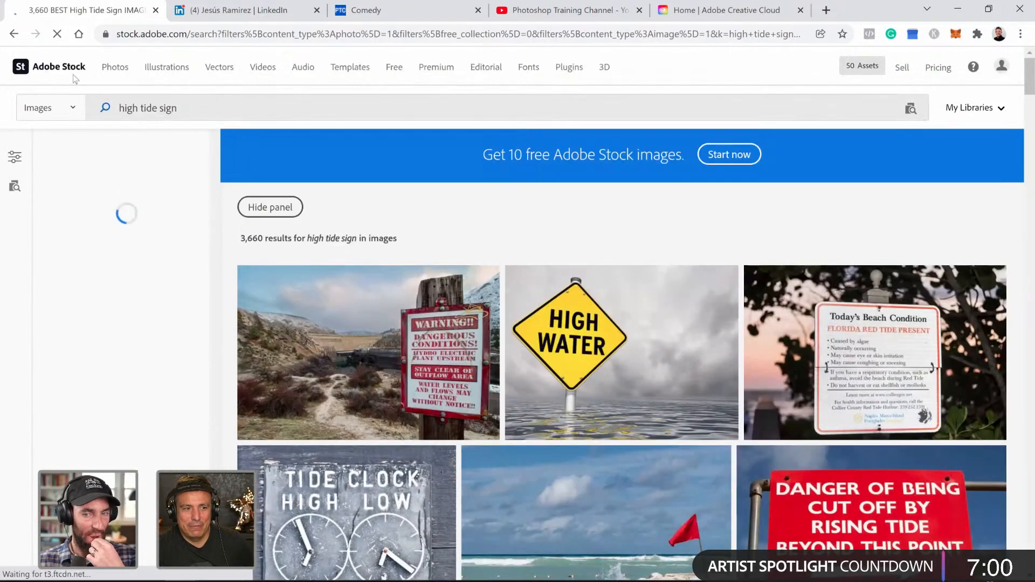
left_click(14, 34)
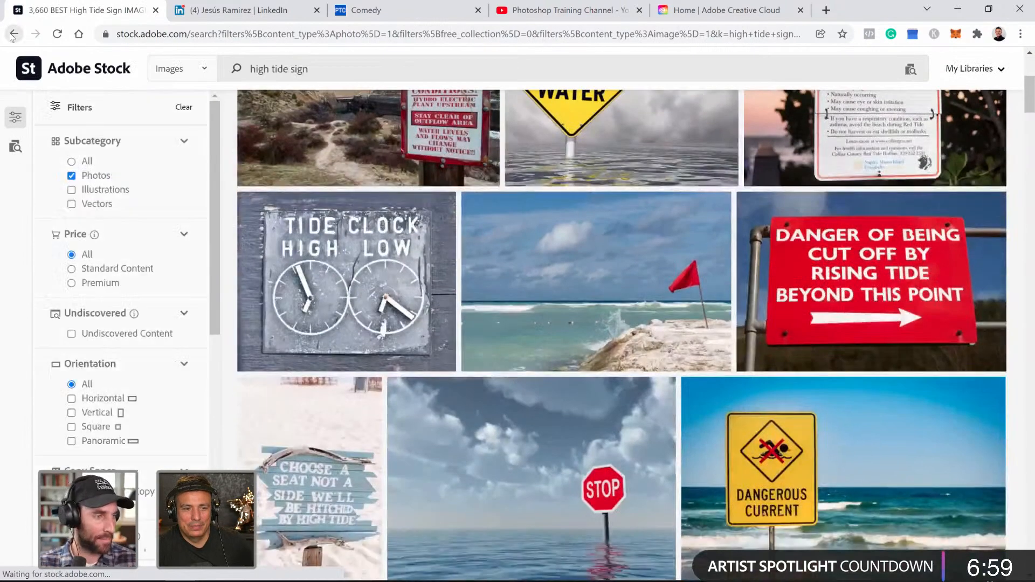
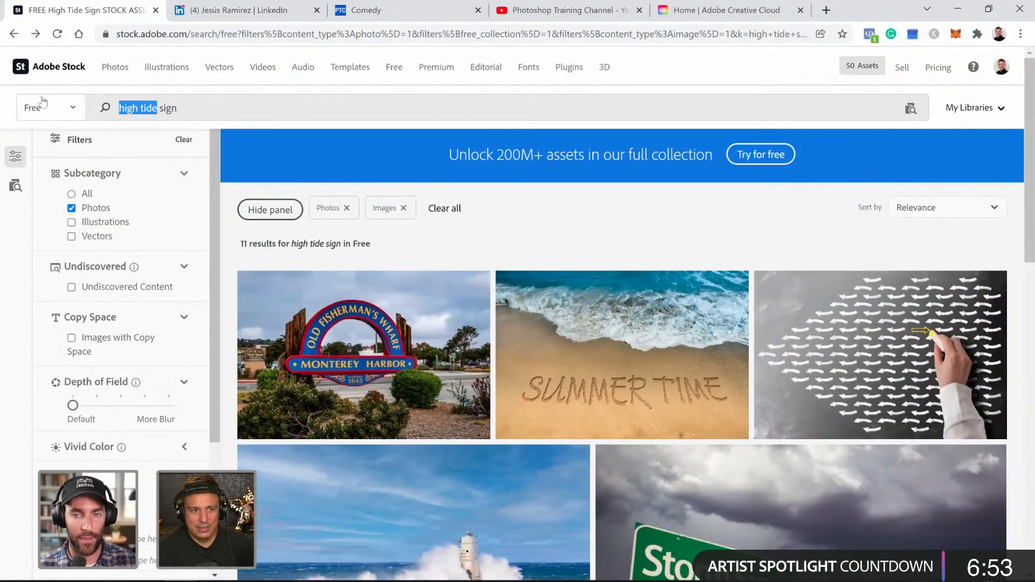
- Search Adobe Stock for 'no fishing sign' and browse the results
type("no fishin")
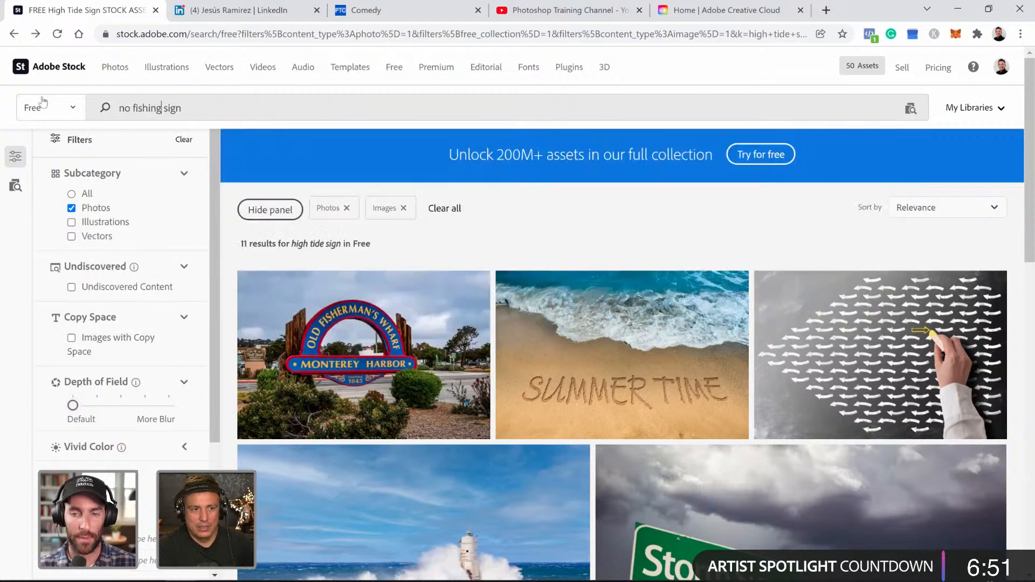
type("g")
key("Return")
scroll(626, 283, "down", 2)
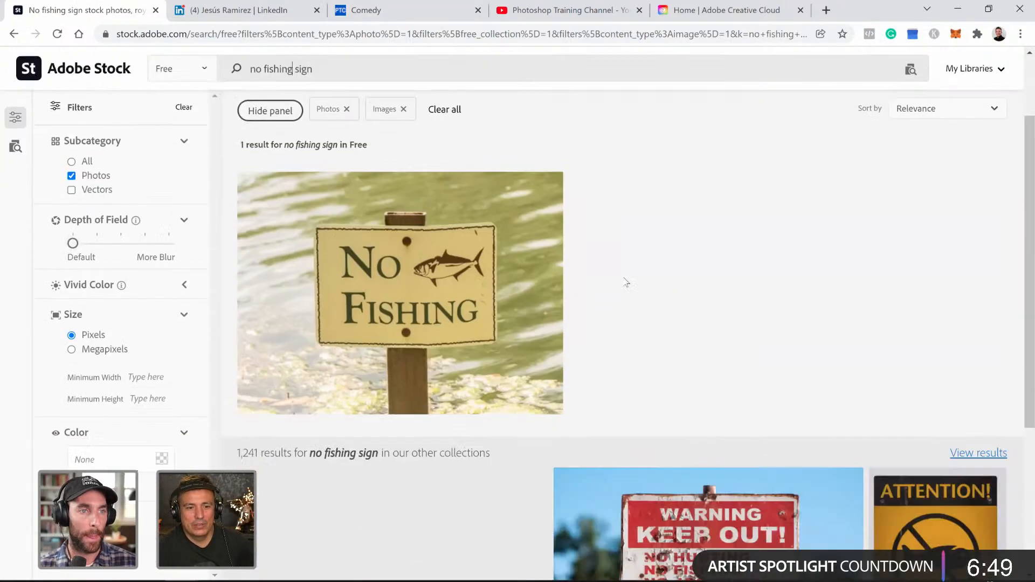
scroll(608, 275, "down", 1)
scroll(607, 273, "up", 1)
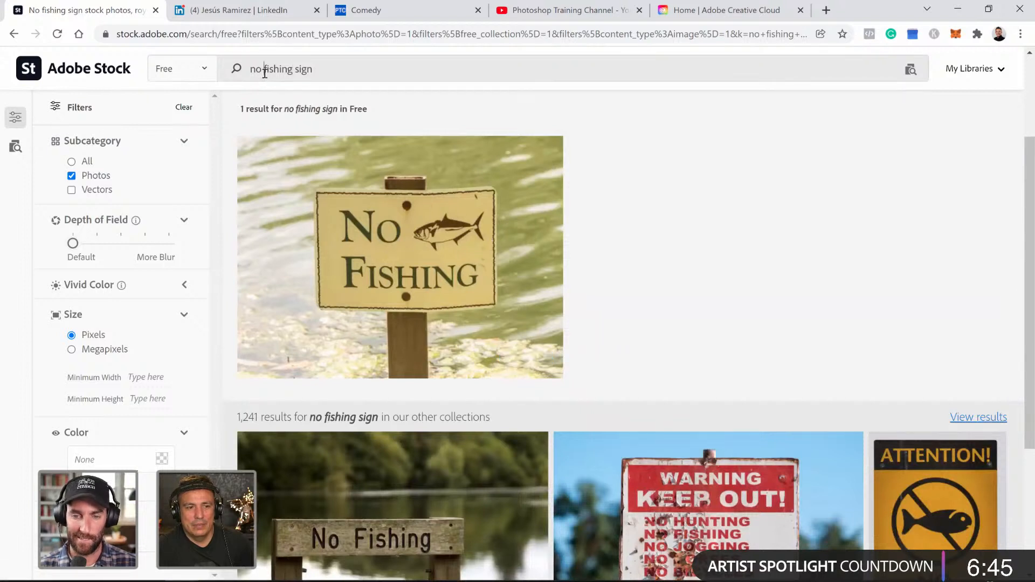
- Replace the search with 'storm warning sign' and browse its results
left_click_drag(258, 75, 295, 76)
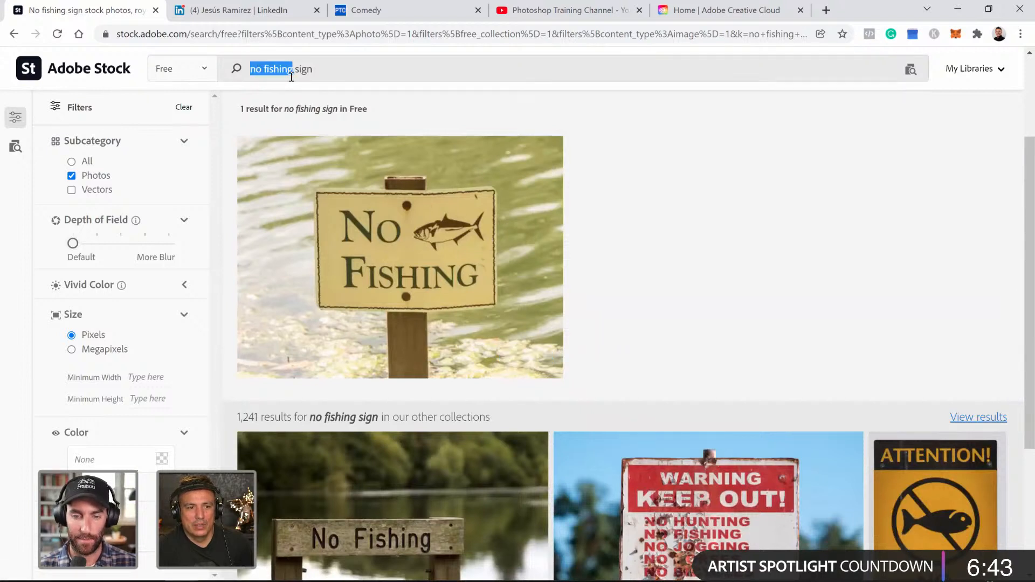
type("st")
type("orm war")
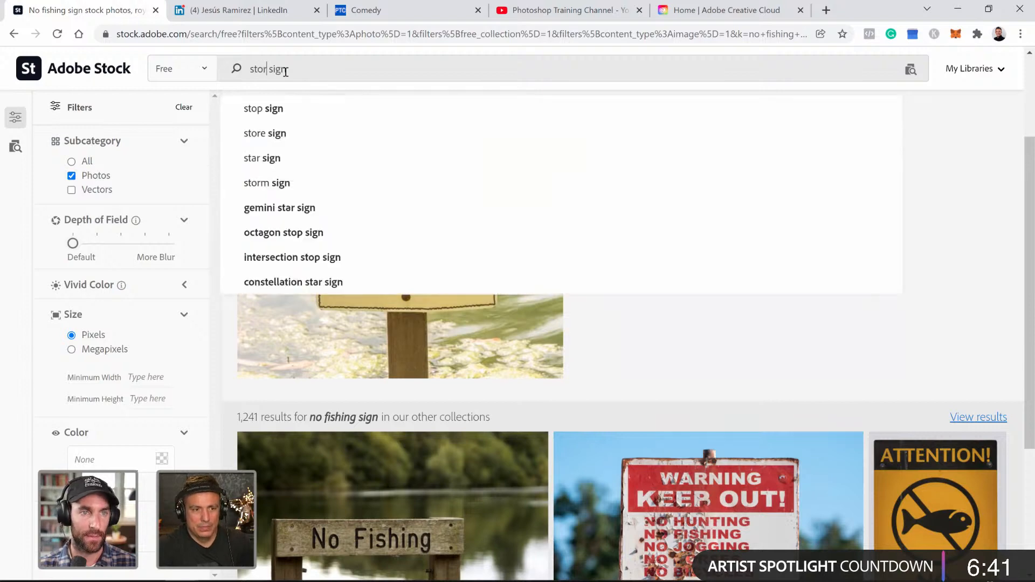
type("ning")
key("Return")
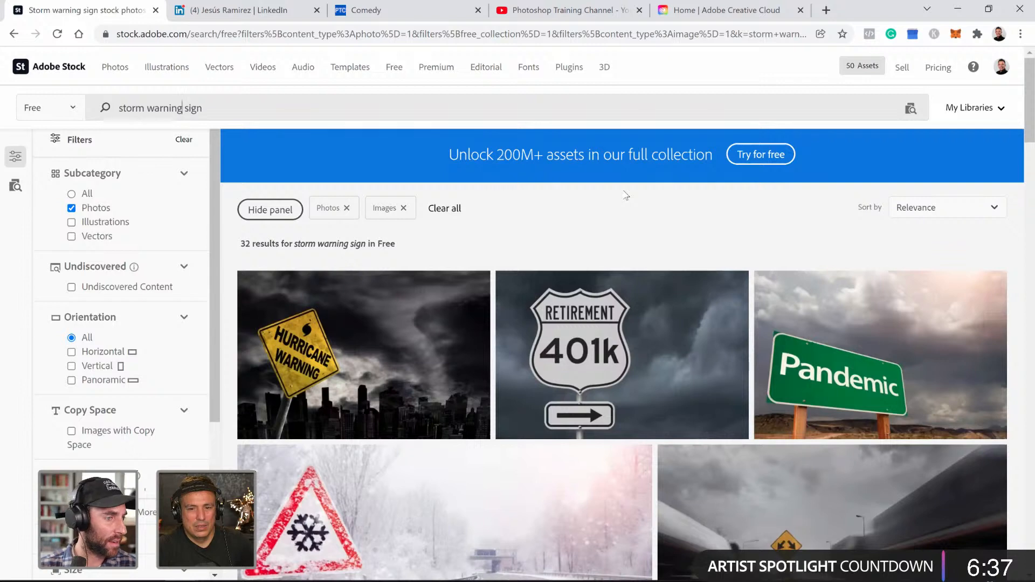
scroll(656, 250, "down", 1)
scroll(402, 211, "down", 1)
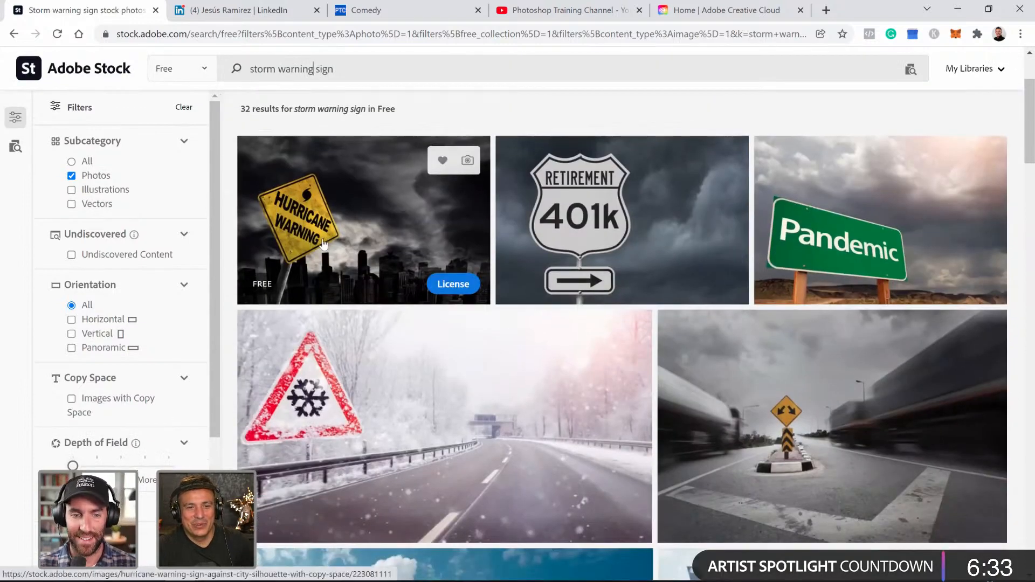
scroll(326, 243, "down", 4)
scroll(323, 240, "down", 15)
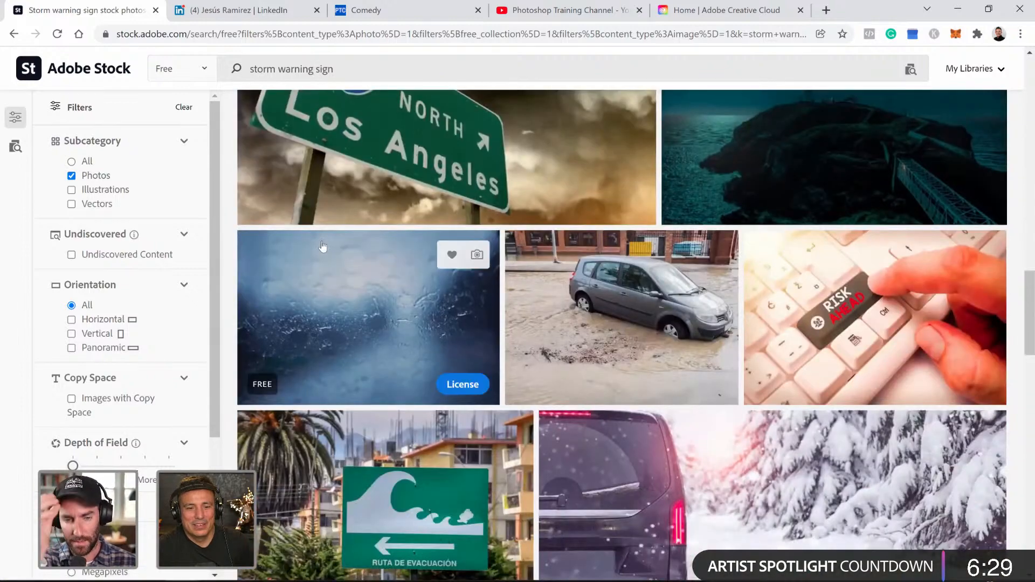
scroll(322, 246, "down", 5)
scroll(323, 246, "down", 4)
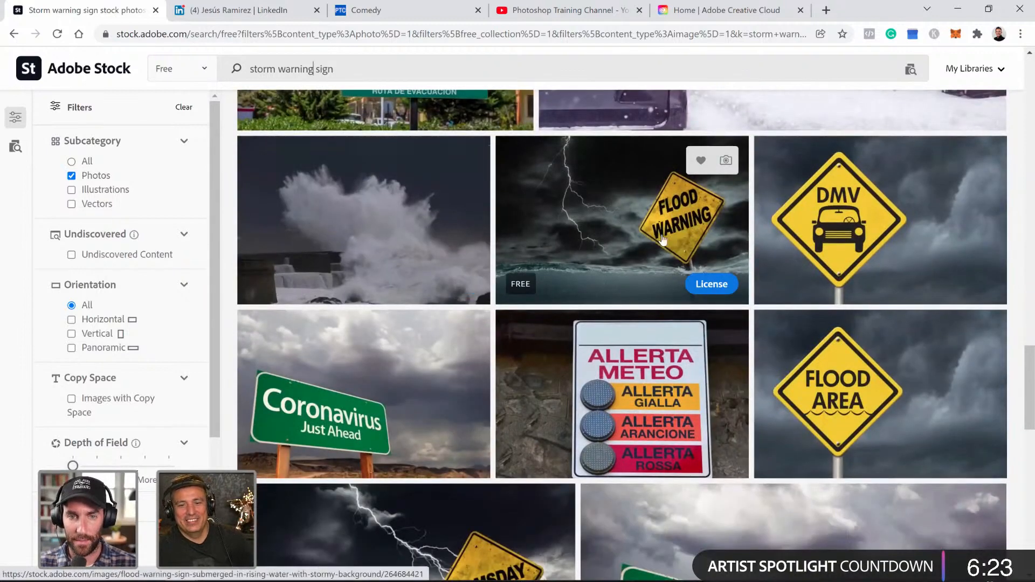
- License the free Flood Warning photo into the library and return to Photoshop
scroll(782, 312, "down", 3)
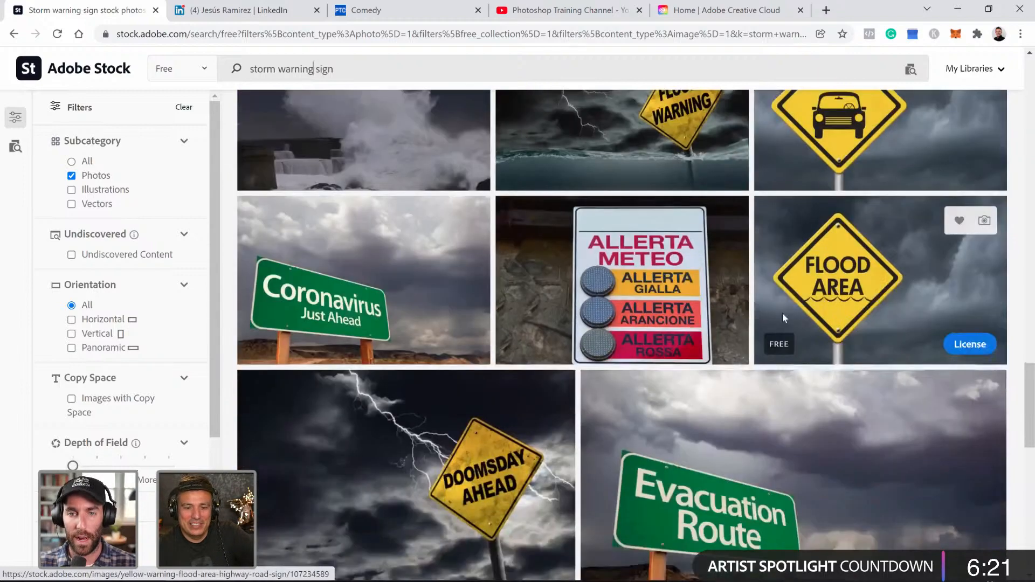
scroll(783, 318, "down", 1)
scroll(772, 315, "up", 5)
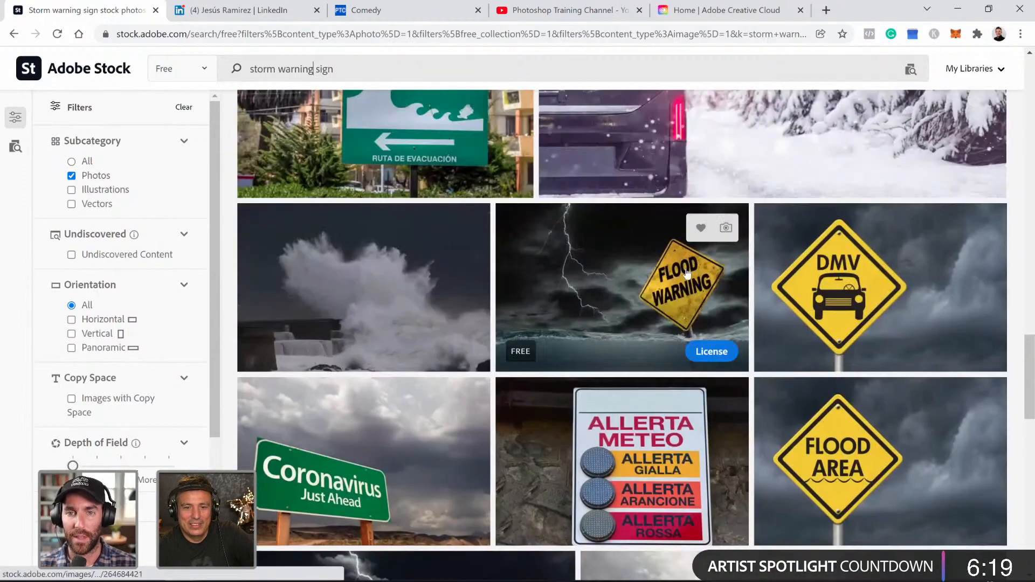
left_click(711, 352)
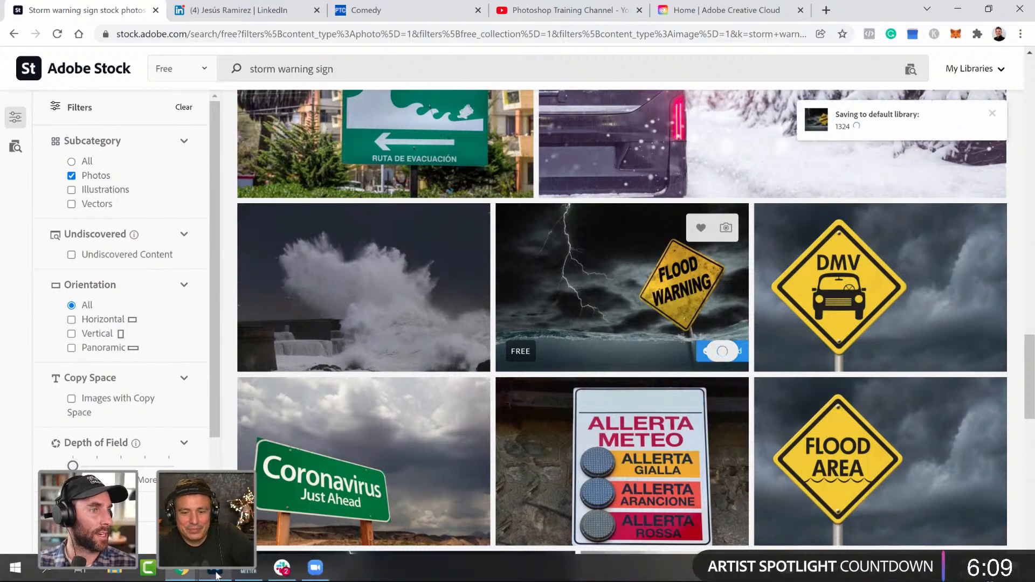
left_click(216, 571)
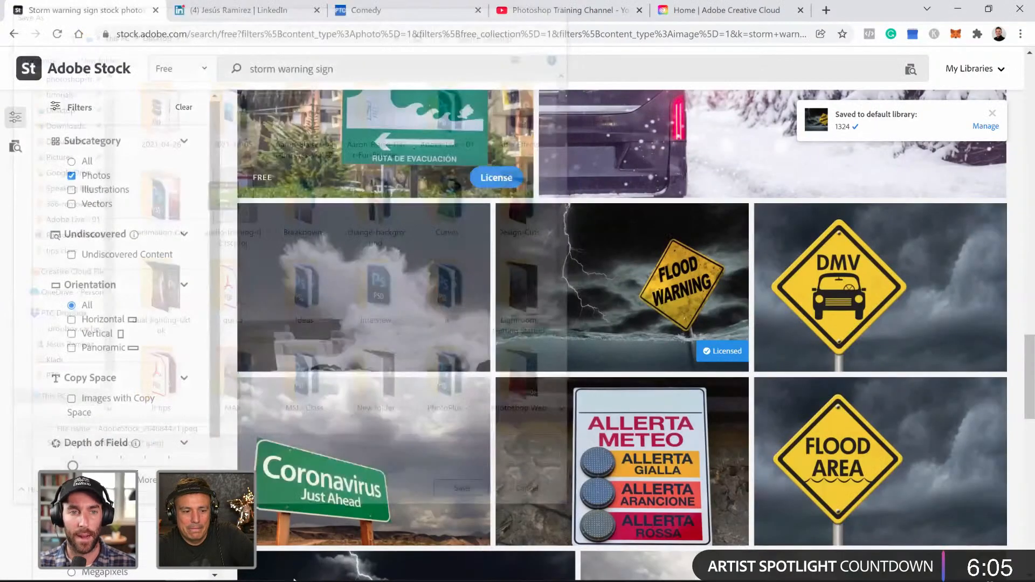
- Open the Flood Warning asset from the Libraries panel as its own document
mouse_move(294, 580)
left_click(218, 575)
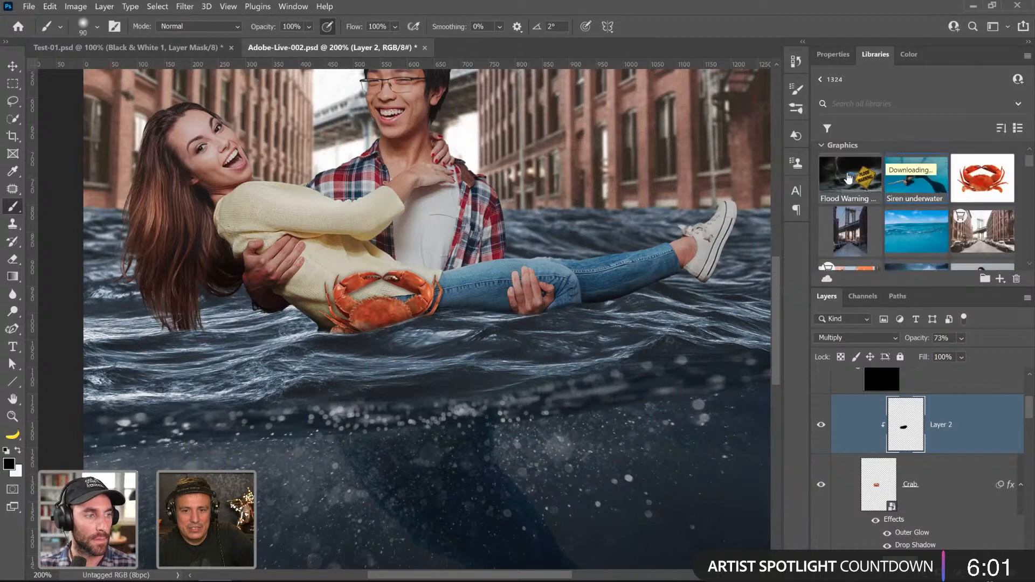
left_click_drag(853, 178, 888, 386)
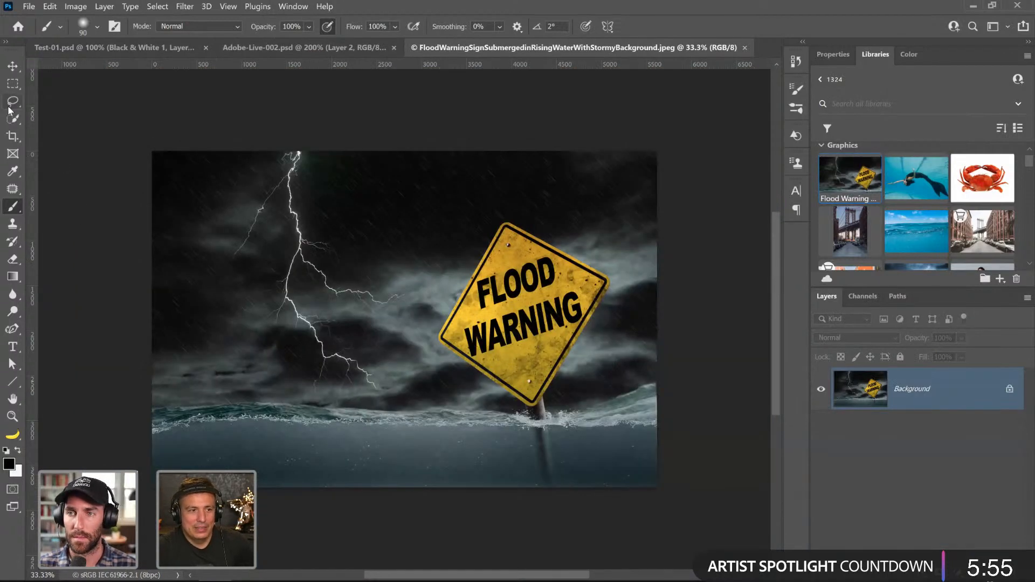
- Select the yellow sign, including its corner borders, and its post down to the waterline
mouse_move(11, 105)
left_mouse_down()
mouse_move(60, 109)
mouse_move(12, 122)
mouse_move(61, 131)
left_mouse_up()
mouse_move(508, 341)
left_mouse_down()
mouse_move(527, 281)
mouse_move(516, 282)
left_mouse_up()
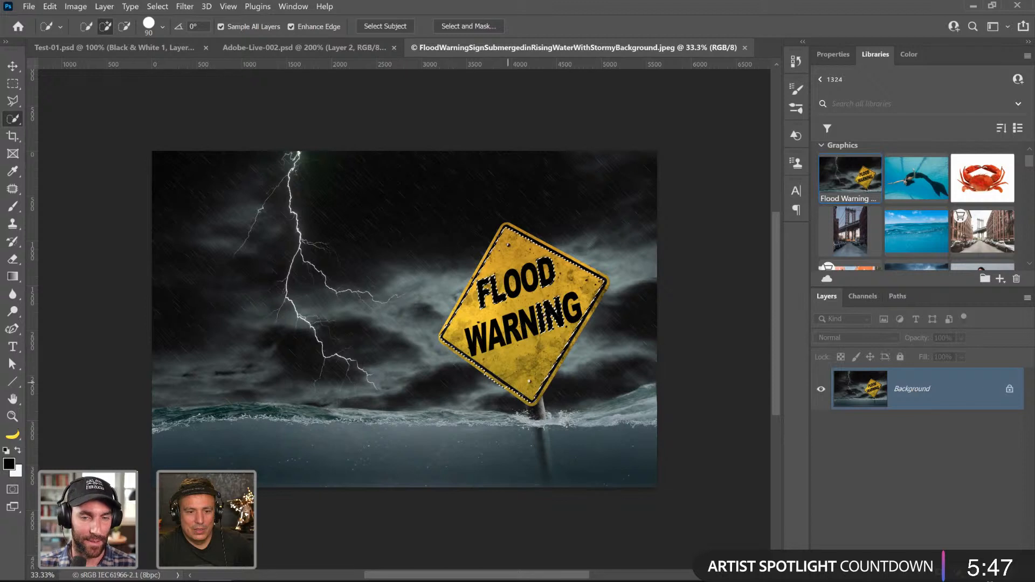
left_click(540, 414)
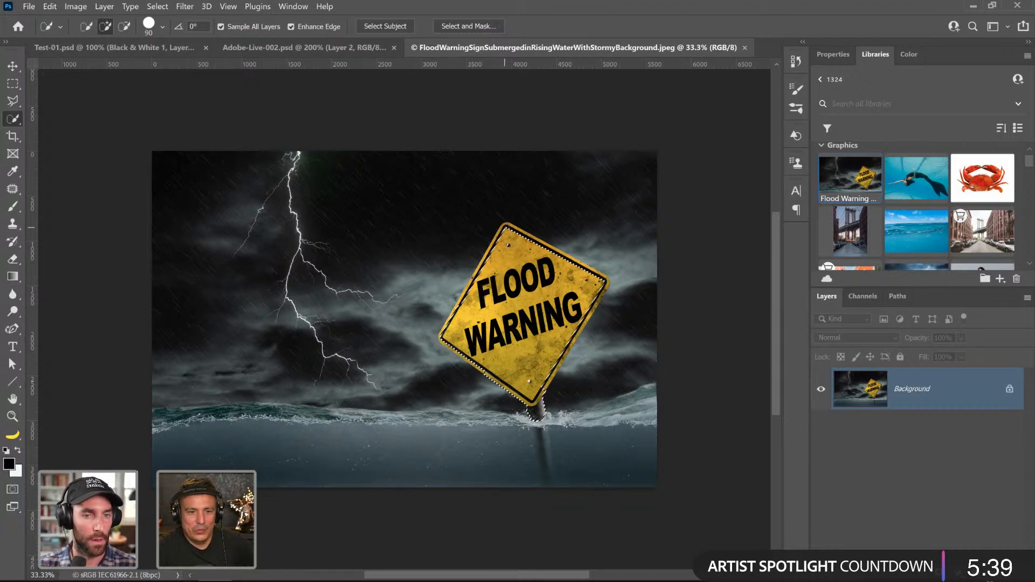
left_click(606, 282)
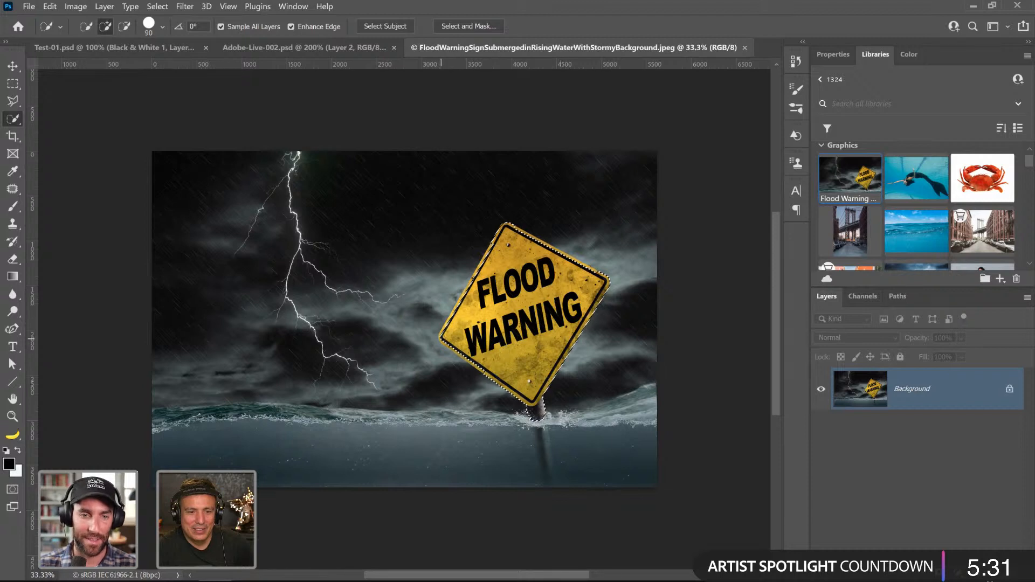
left_click(442, 339)
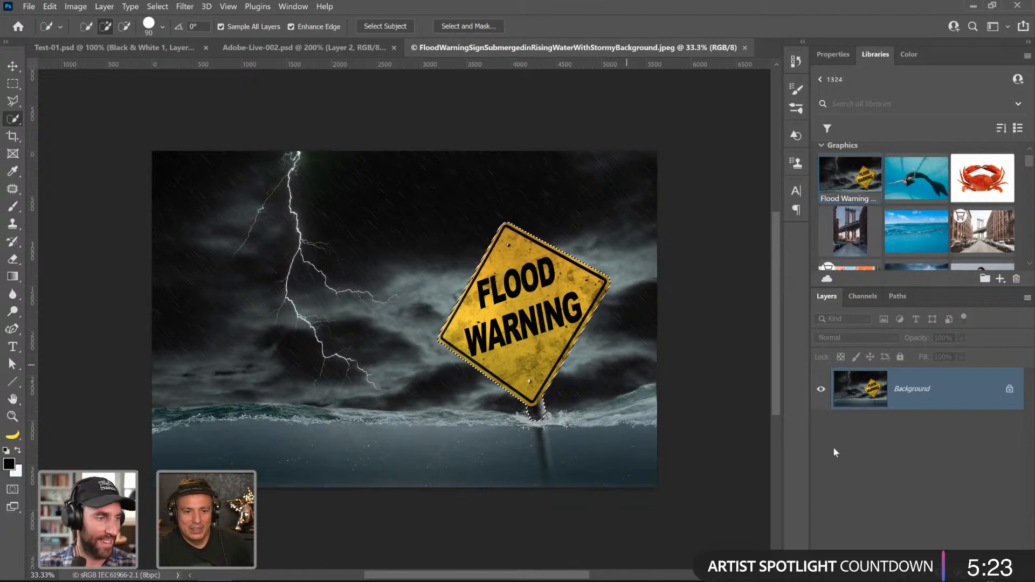
- Mask out the background around the sign and crop the canvas to a rectangle around it
left_click(955, 573)
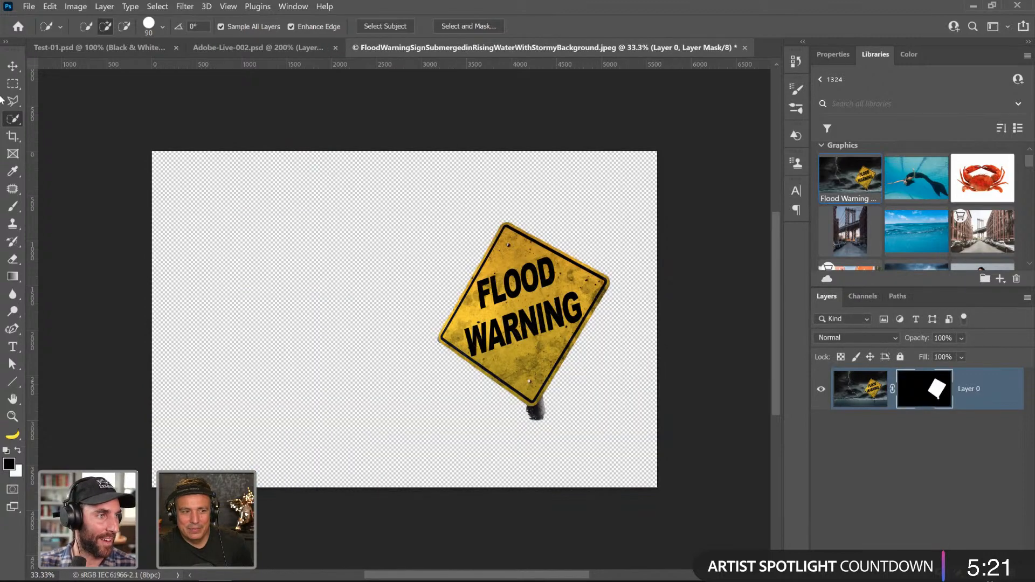
key("m")
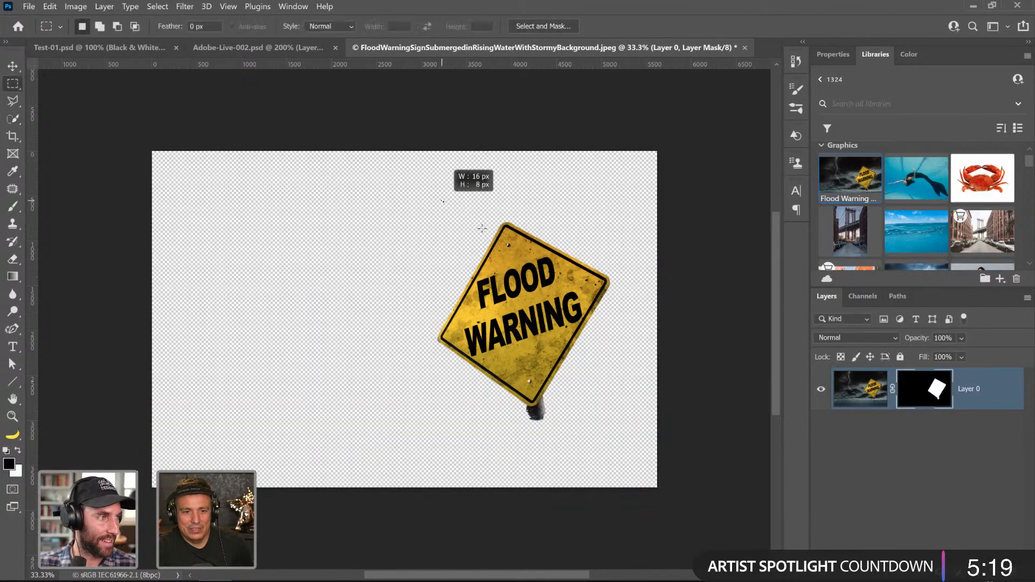
mouse_move(434, 199)
left_mouse_down()
mouse_move(634, 411)
mouse_move(615, 441)
left_mouse_up()
left_click(75, 6)
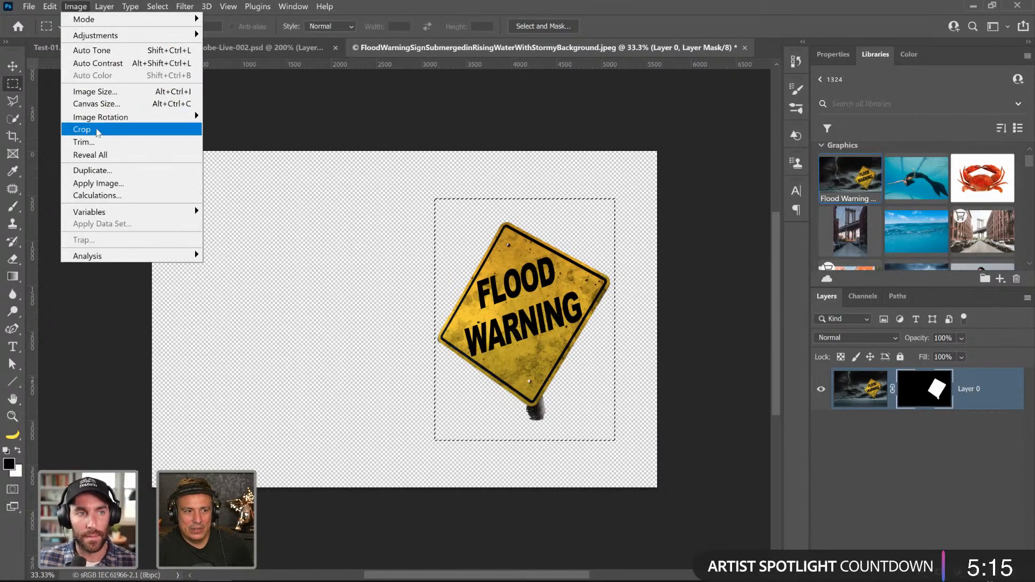
left_click(100, 131)
- Convert the sign layer to a Smart Object and drag it into Adobe-Live-002.psd
right_click(980, 418)
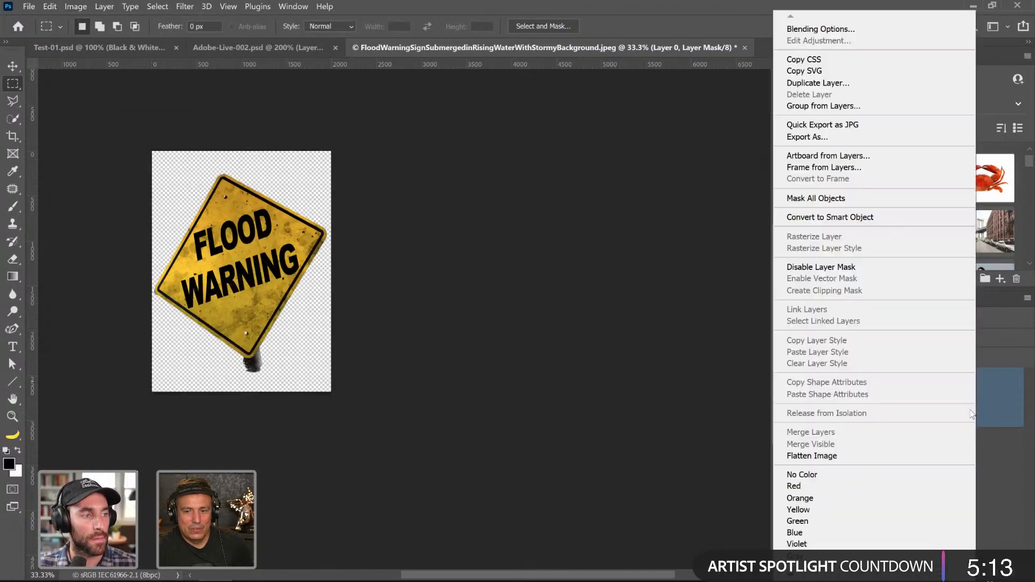
left_click(830, 217)
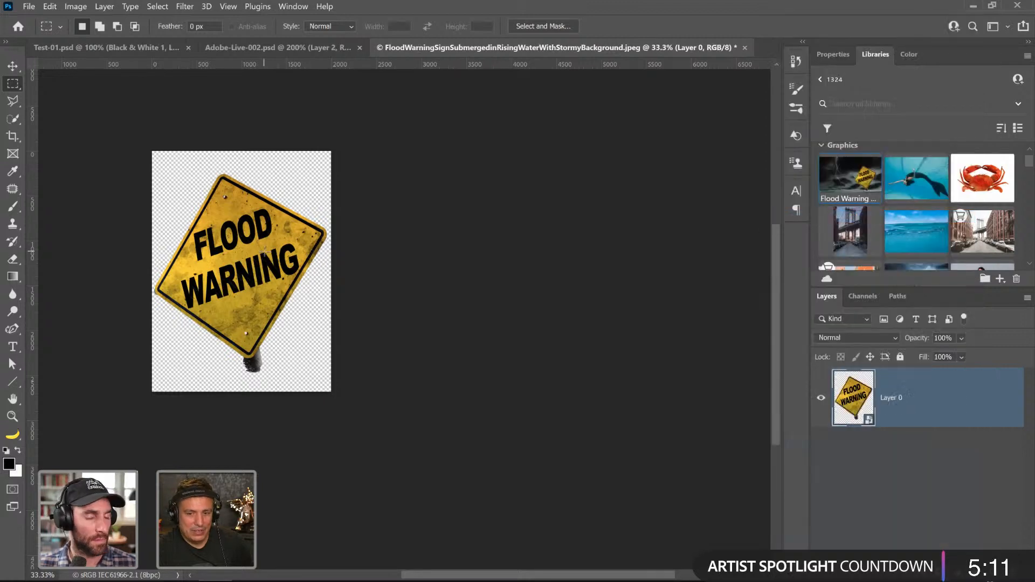
key("c")
key("v")
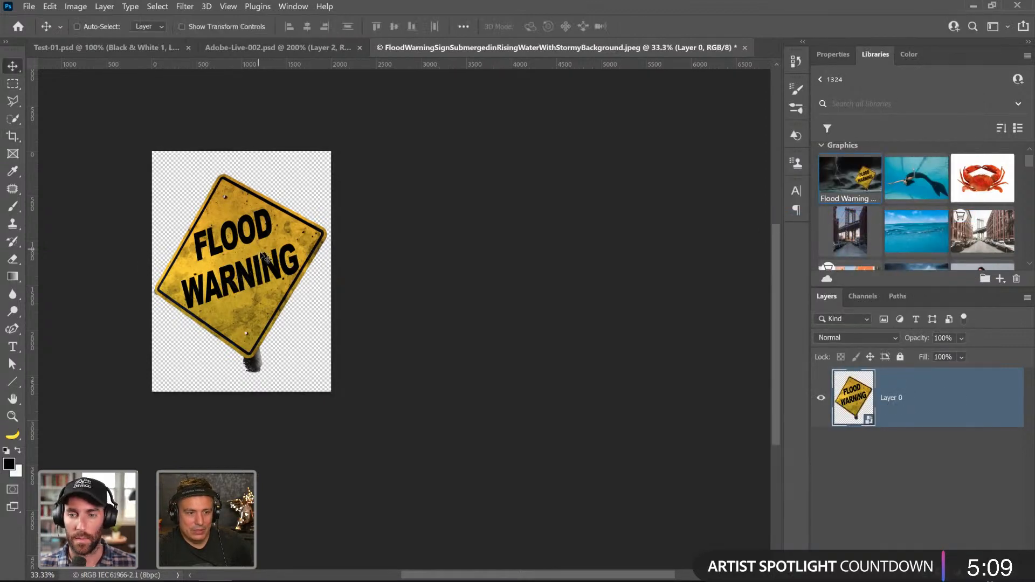
left_click_drag(269, 247, 243, 51)
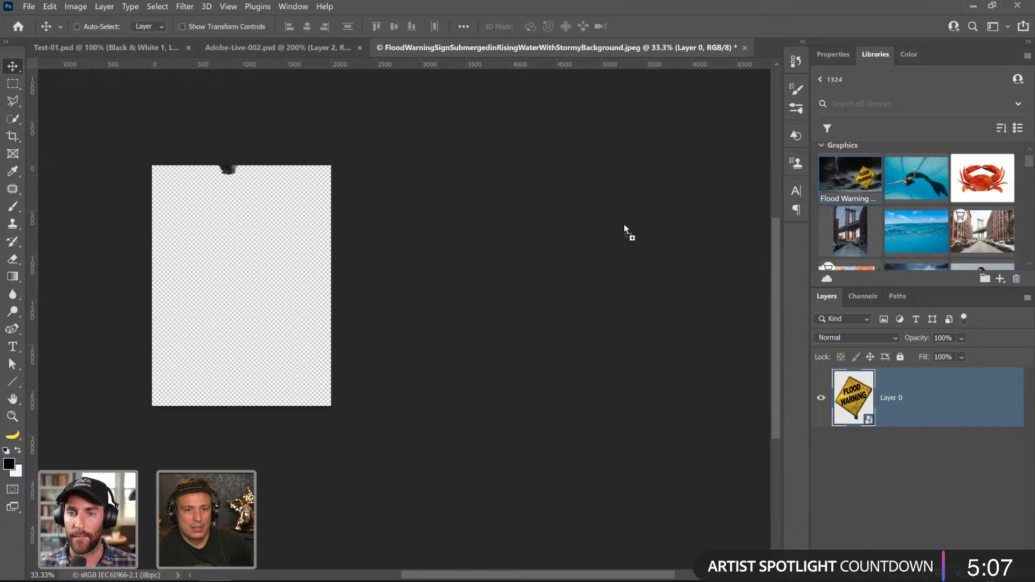
left_click_drag(624, 225, 624, 225)
- Move the sign's Layer 3 out of the Couple group in the layer stack
scroll(570, 252, "down", 9)
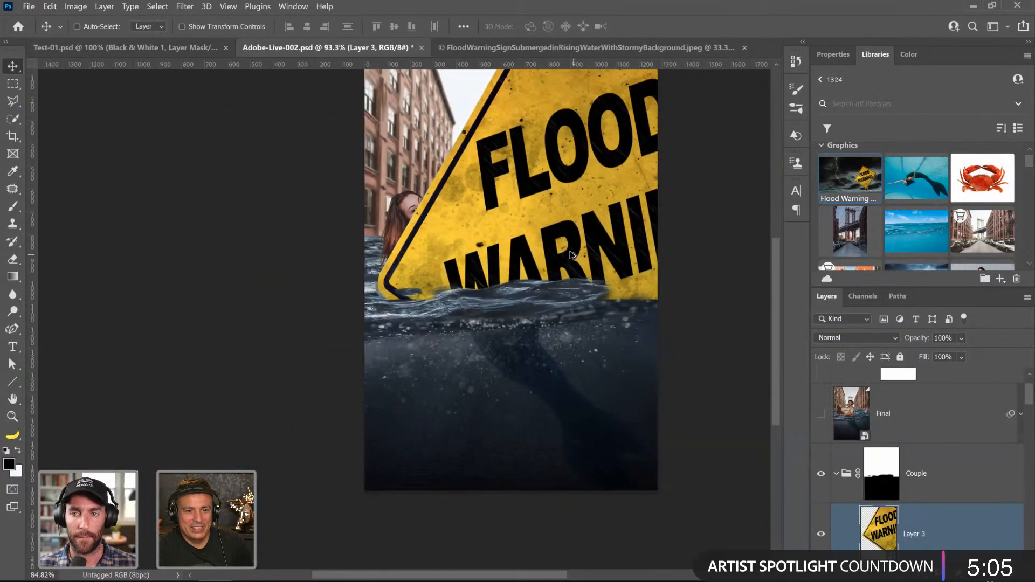
scroll(570, 254, "down", 2)
left_click_drag(889, 542, 915, 482)
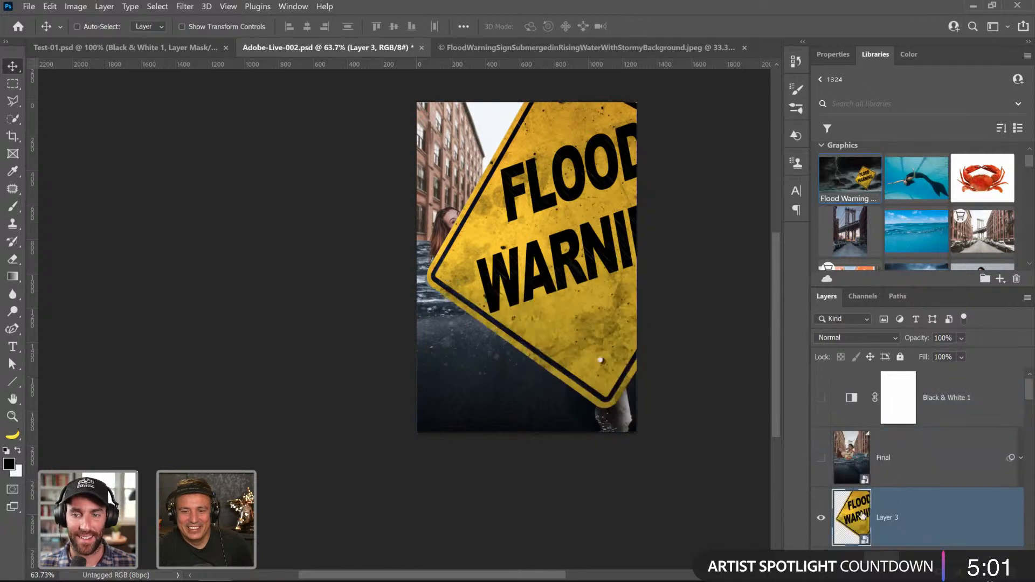
left_click_drag(890, 517, 894, 494)
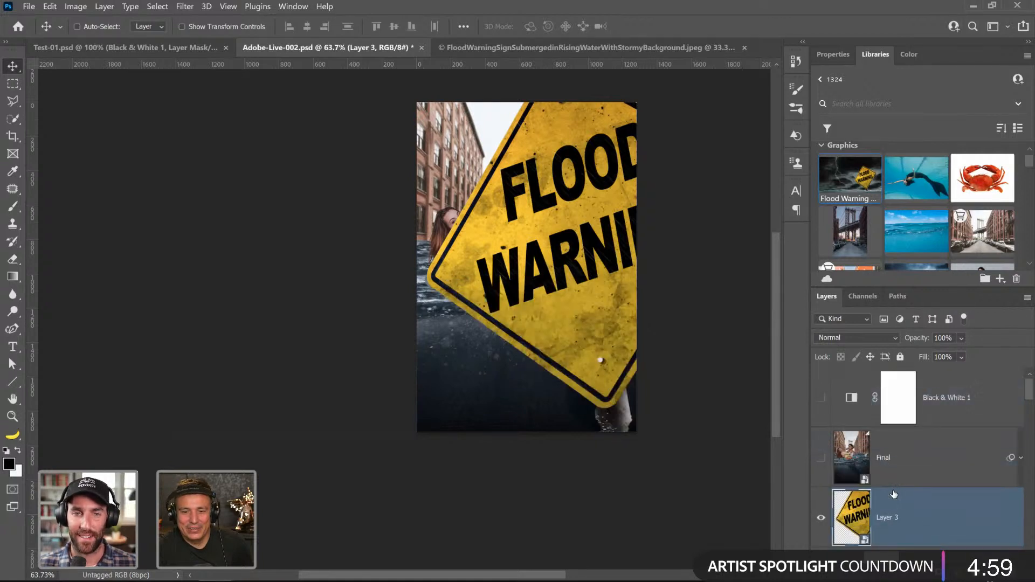
scroll(893, 493, "down", 3)
scroll(891, 490, "up", 1)
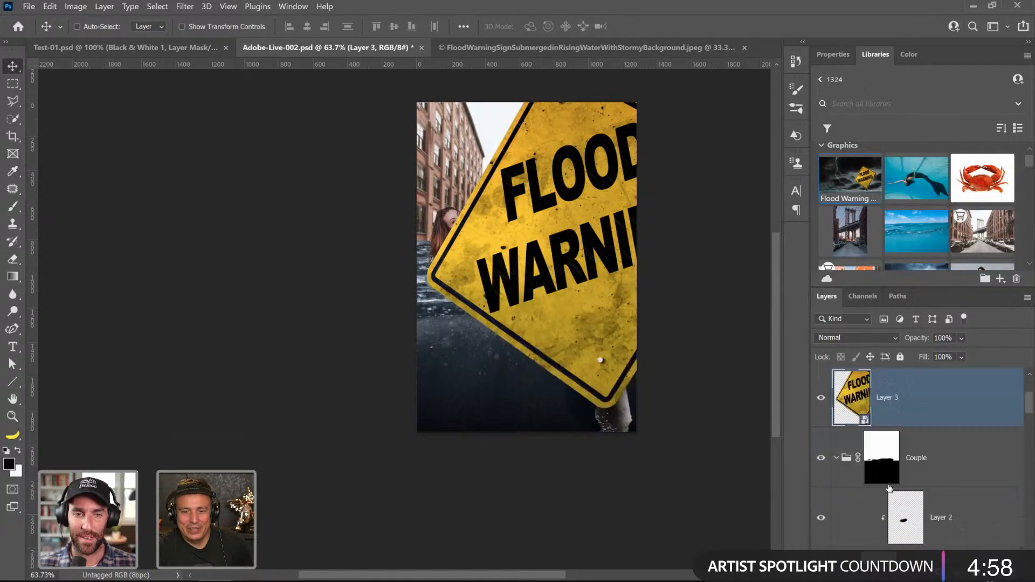
- Collapse the Couple group and start scaling the sign down with Free Transform
left_click(836, 459)
key("ctrl+t")
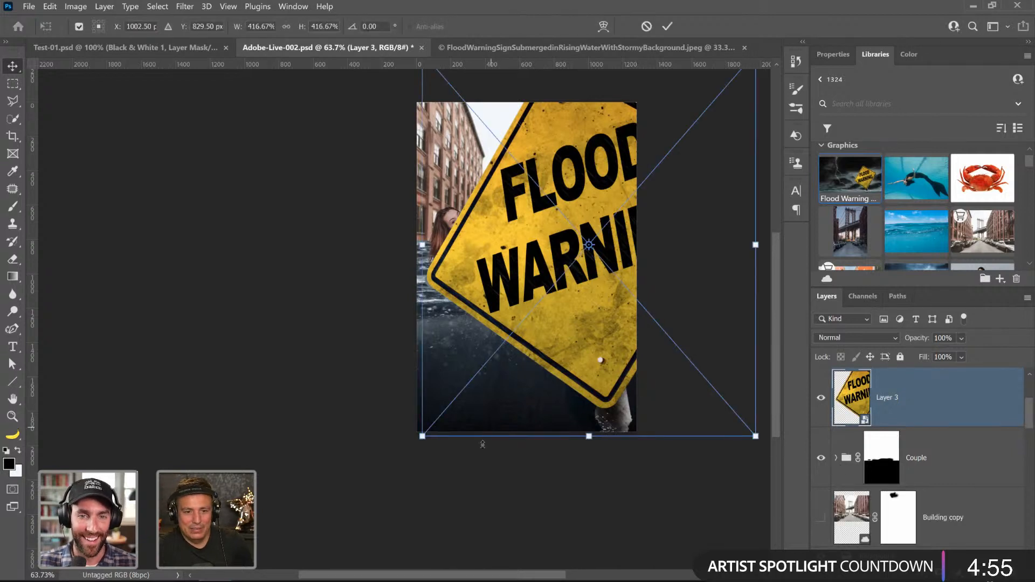
left_click_drag(423, 436, 605, 228)
key("ctrl+z")
left_click_drag(675, 182, 632, 188)
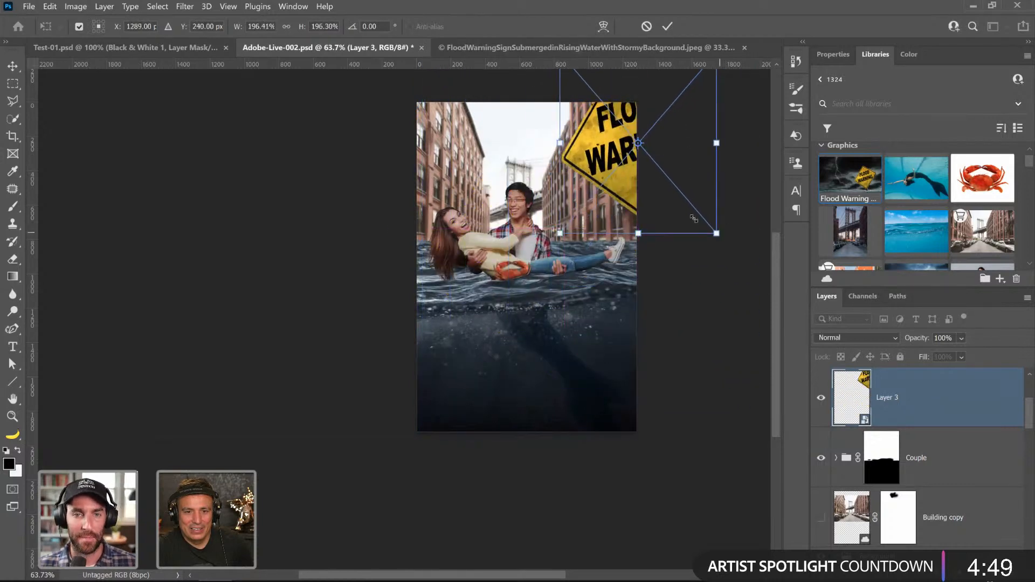
left_click_drag(694, 218, 674, 198)
- Scale the sign to about 96%, rotate it to about -20 degrees, and commit
left_click_drag(592, 103, 599, 123)
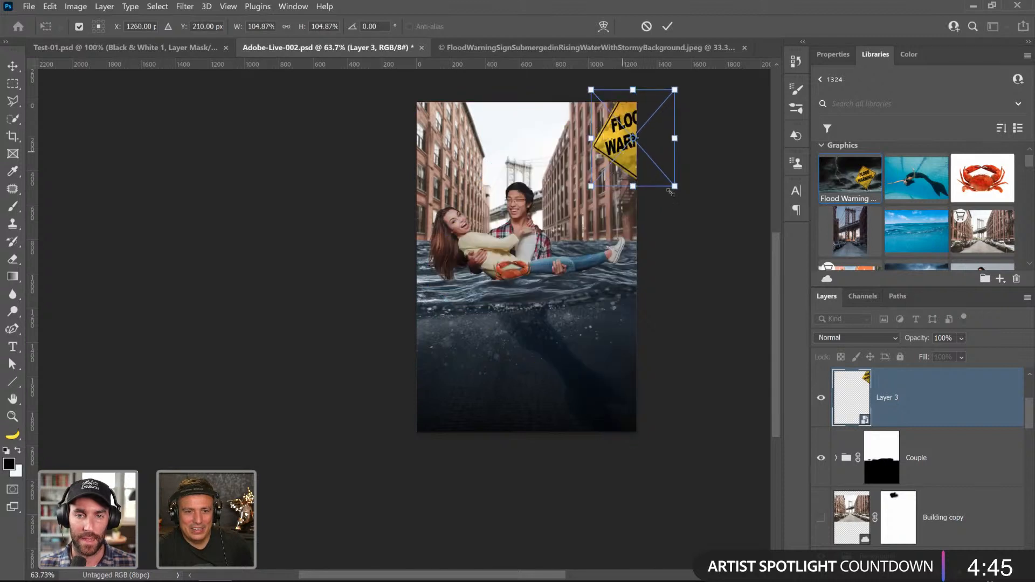
left_click_drag(676, 187, 654, 164)
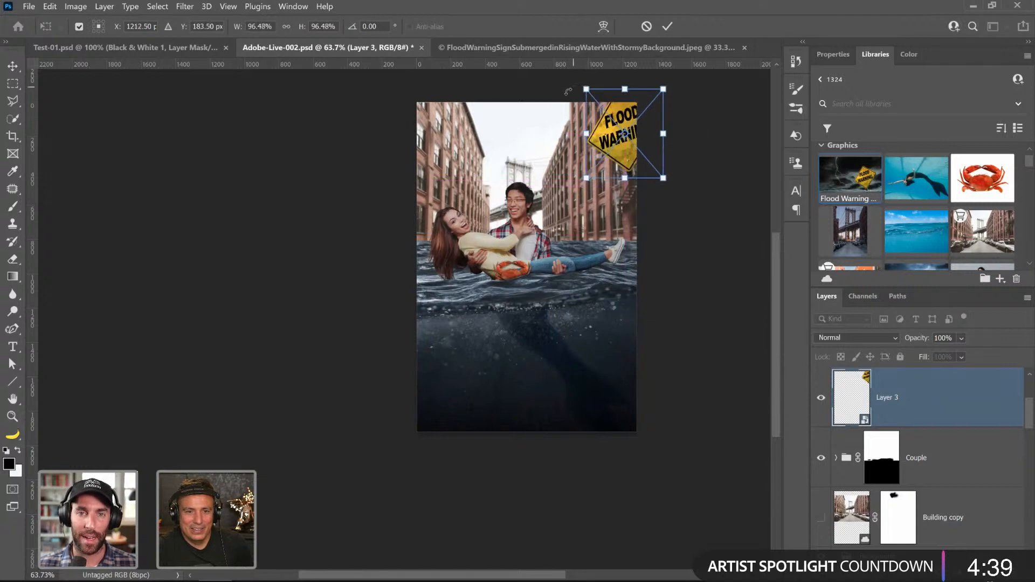
left_click_drag(568, 91, 564, 94)
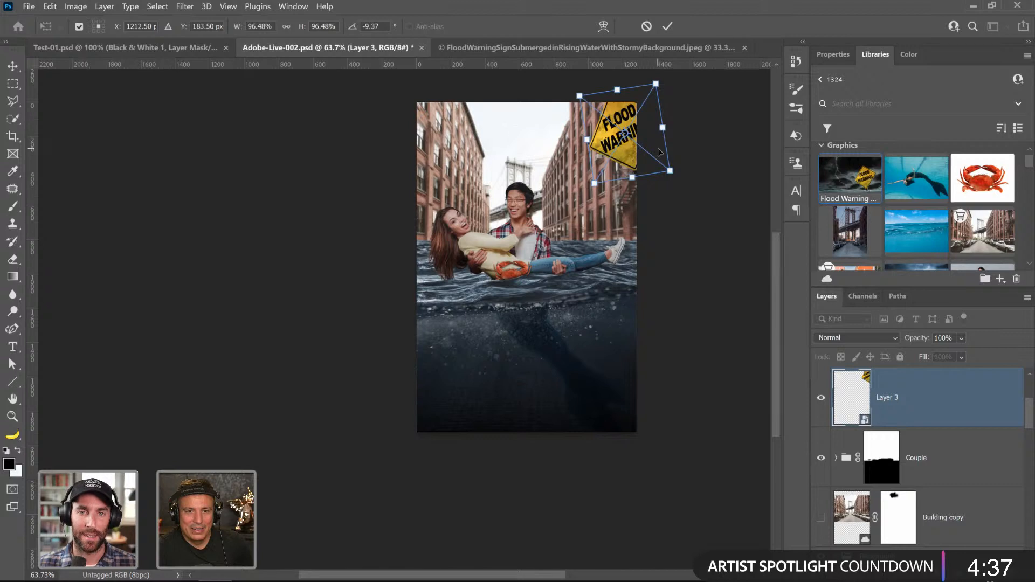
left_click_drag(659, 152, 651, 150)
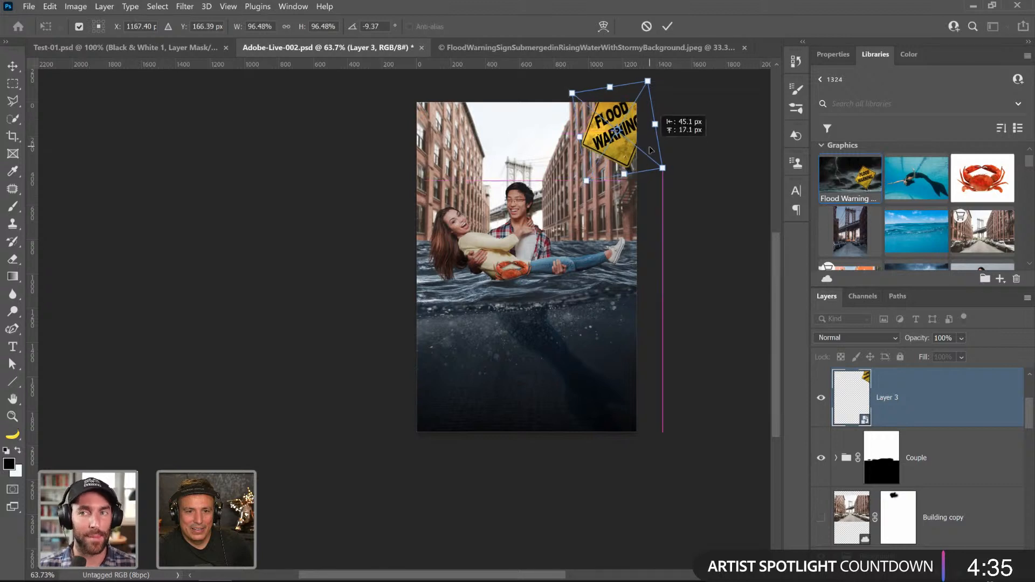
left_click_drag(562, 185, 579, 204)
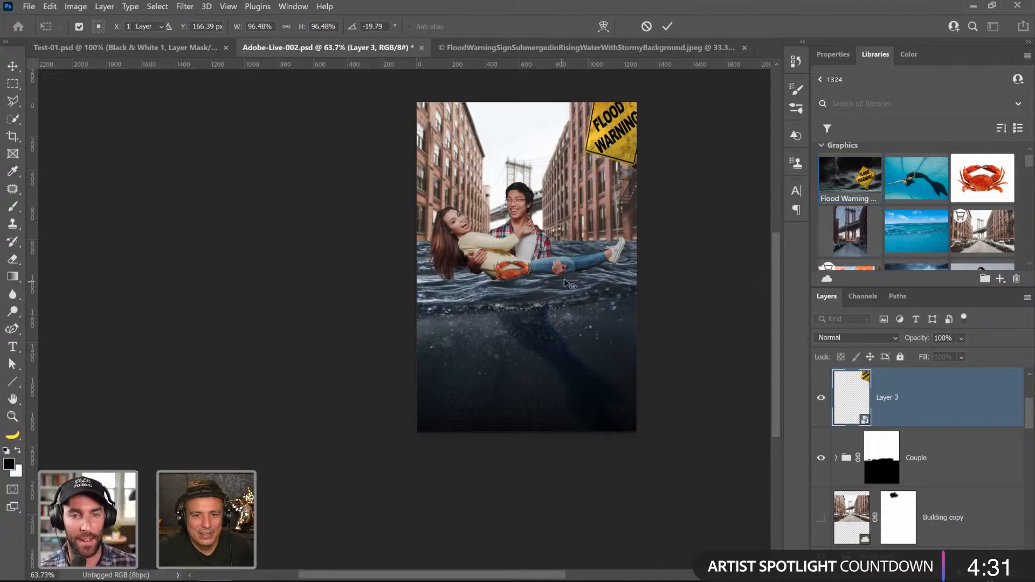
key("Return")
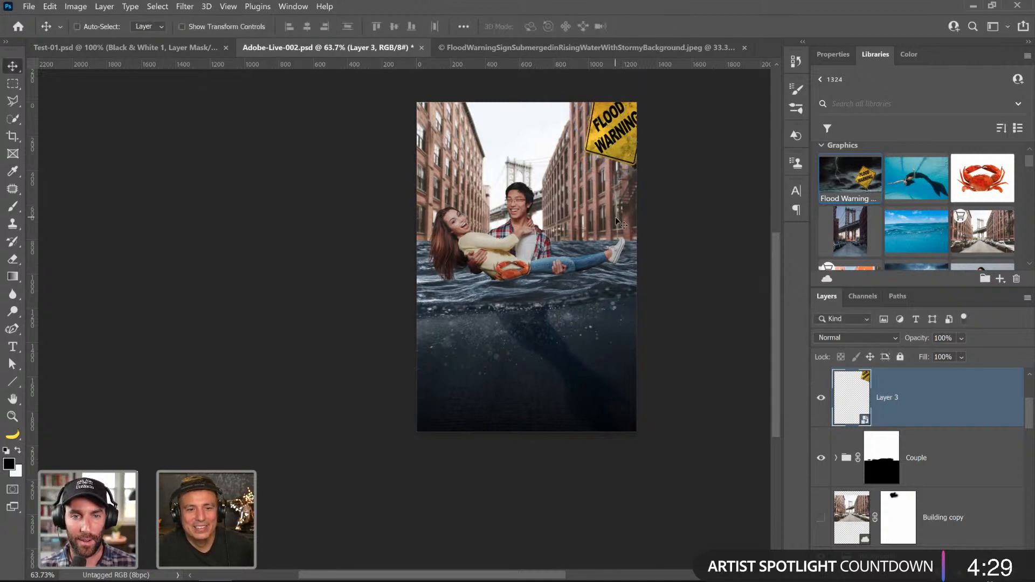
- Zoom to 100% and tuck the sign into the top-right corner, partly off-canvas
mouse_move(611, 139)
left_mouse_down()
mouse_move(622, 147)
mouse_move(617, 158)
left_mouse_up()
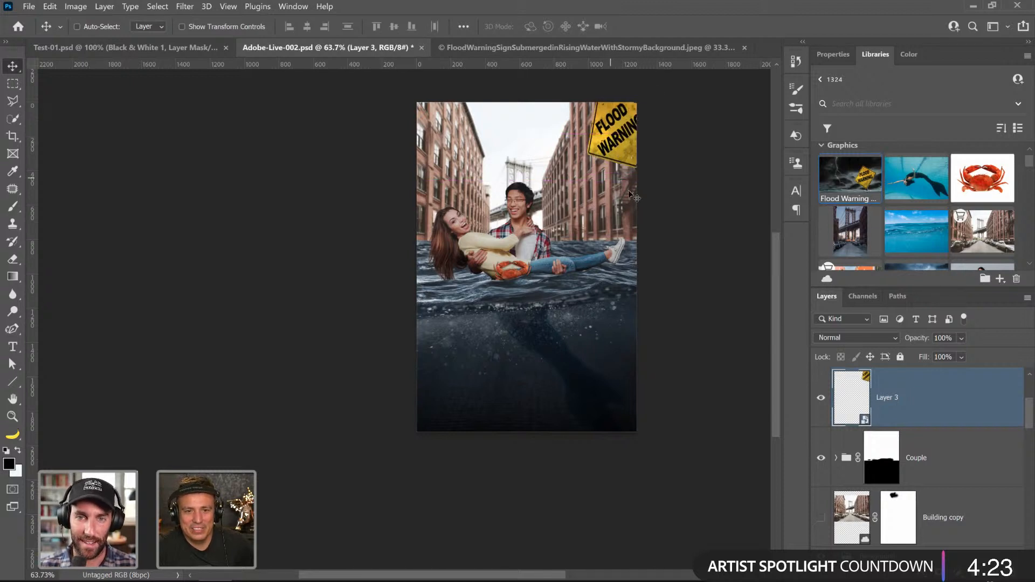
left_click(12, 416)
left_click(613, 129)
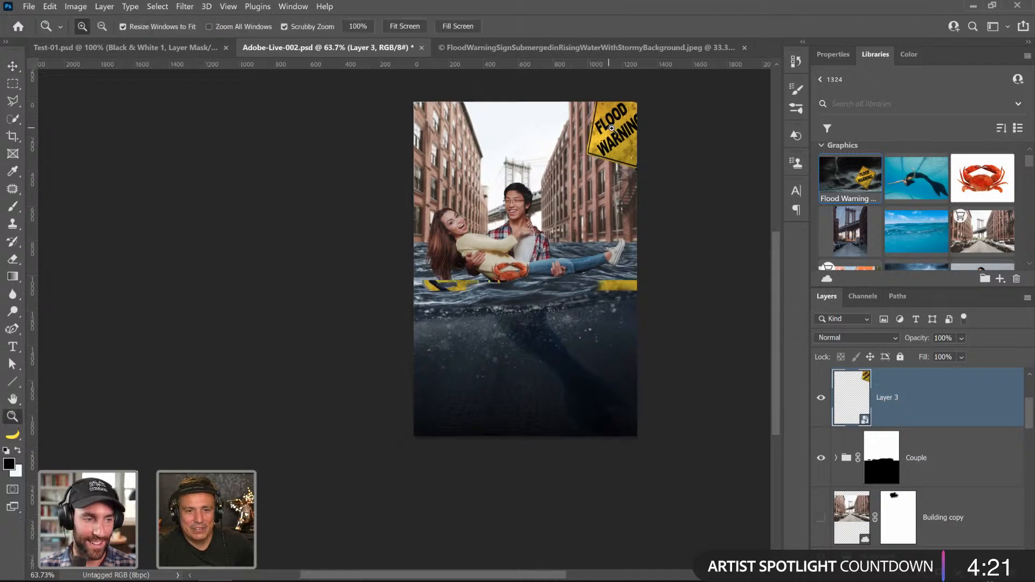
key("v")
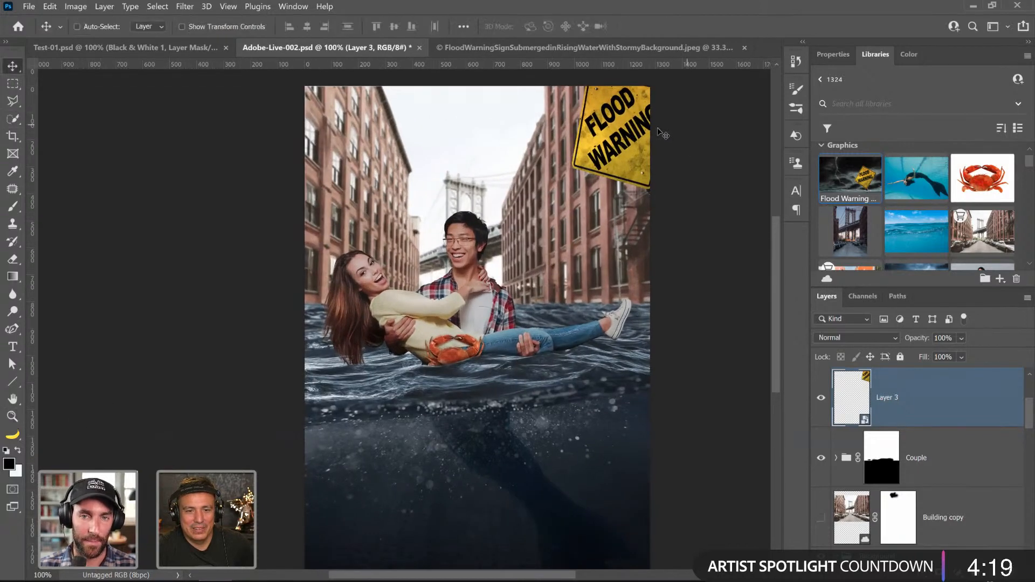
left_click_drag(623, 93, 657, 131)
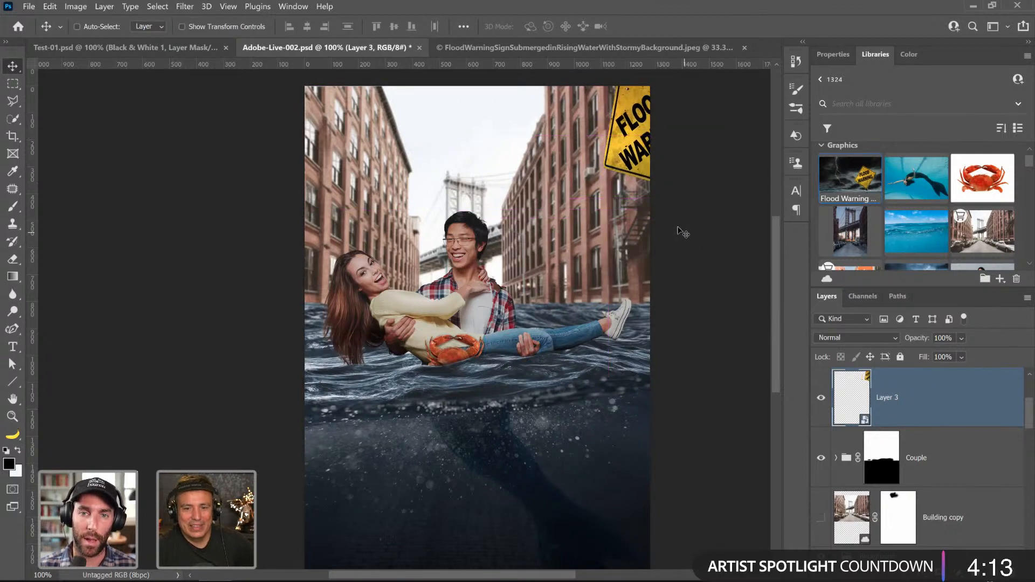
mouse_move(643, 144)
left_mouse_down()
mouse_move(633, 141)
mouse_move(643, 157)
left_mouse_up()
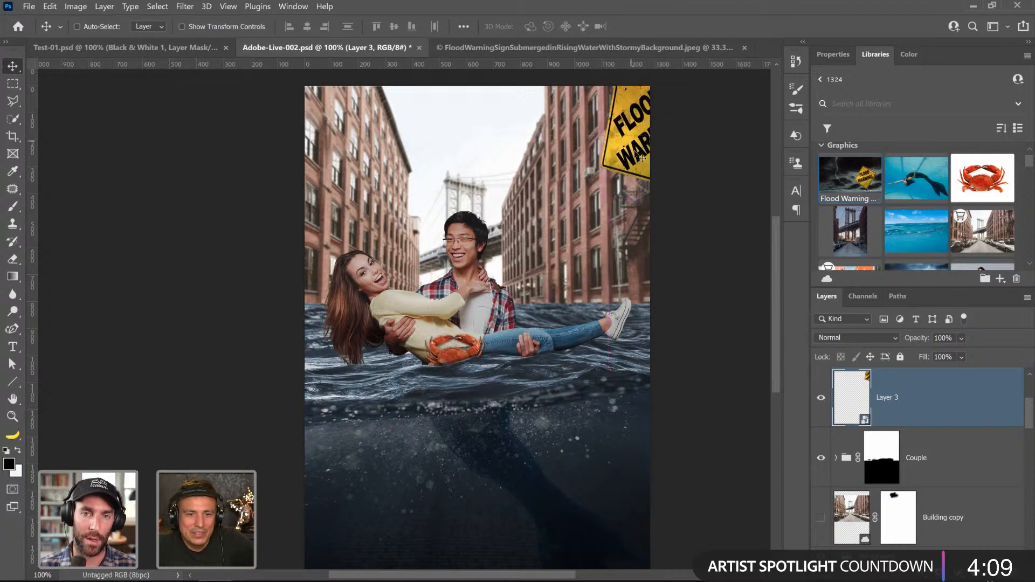
left_click_drag(636, 169, 632, 171)
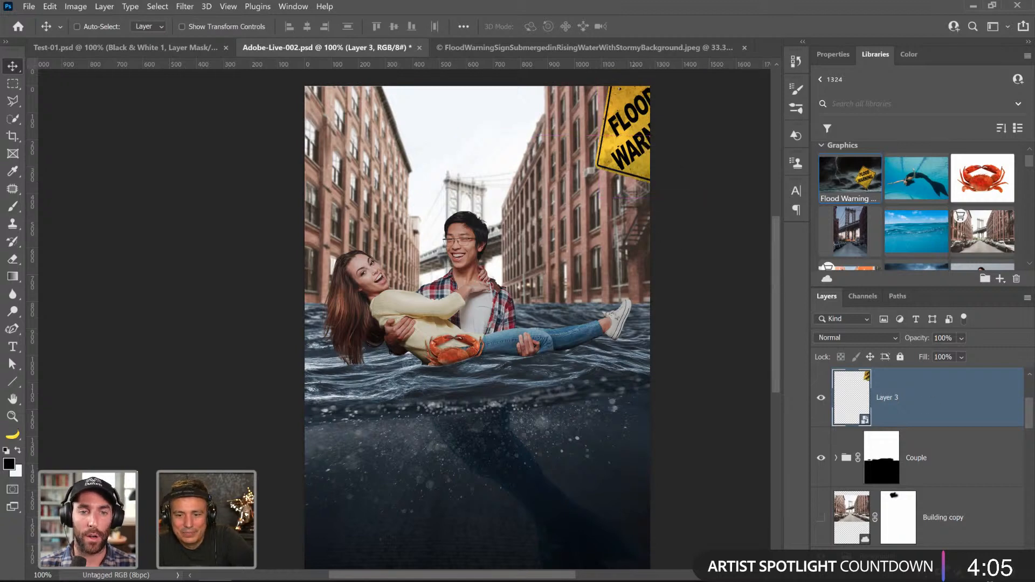
- Desaturate the sign with a Hue/Saturation saturation of -60
left_click(76, 6)
mouse_move(95, 36)
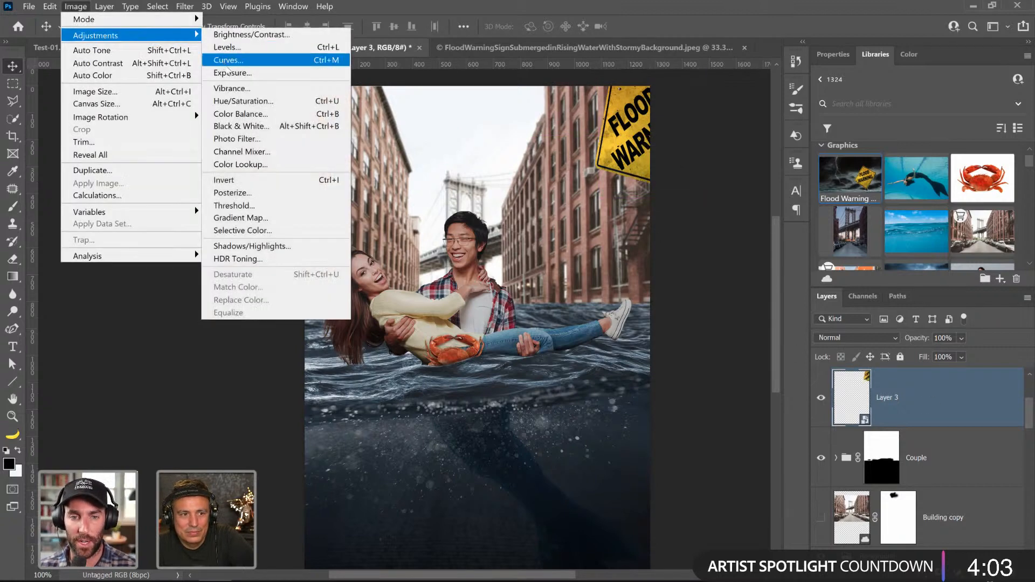
left_click(240, 102)
left_click_drag(677, 111, 874, 95)
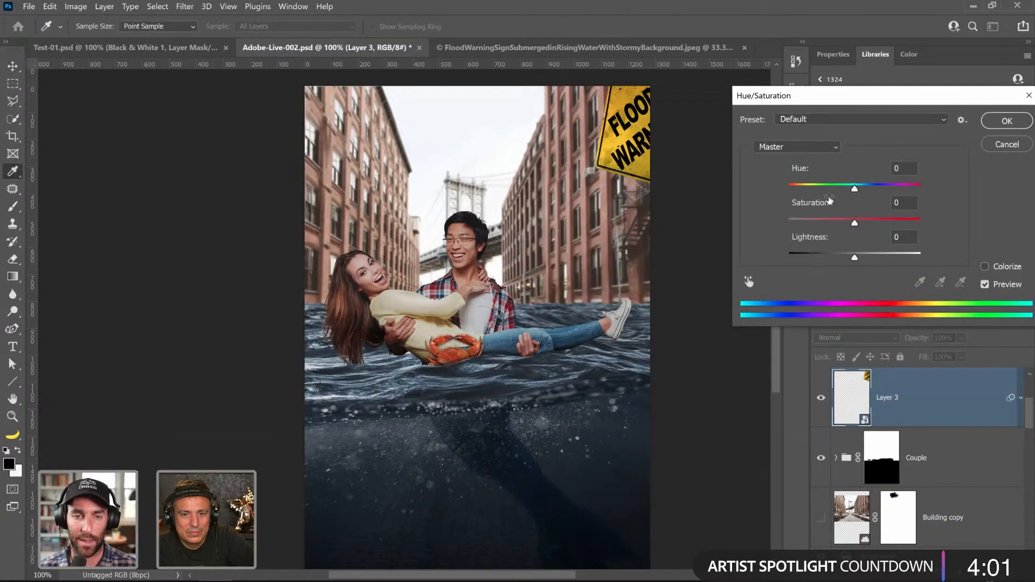
left_click_drag(854, 222, 817, 220)
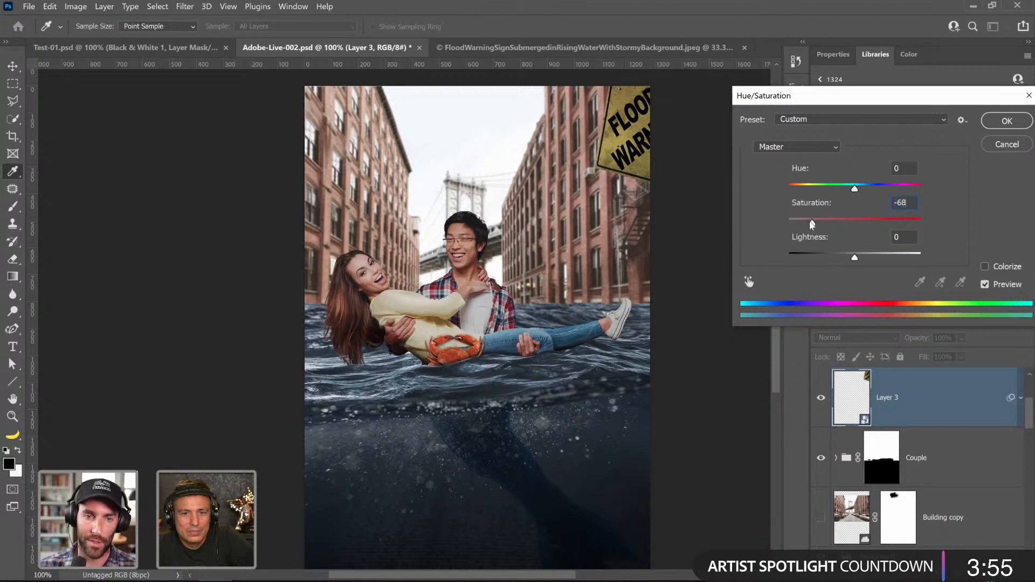
left_click_drag(812, 225, 815, 222)
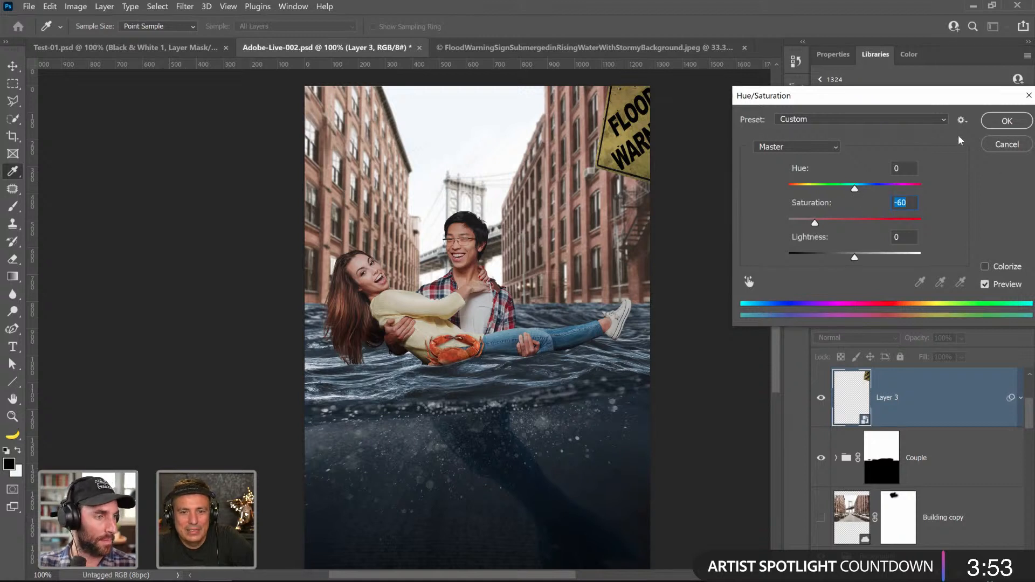
left_click(1006, 121)
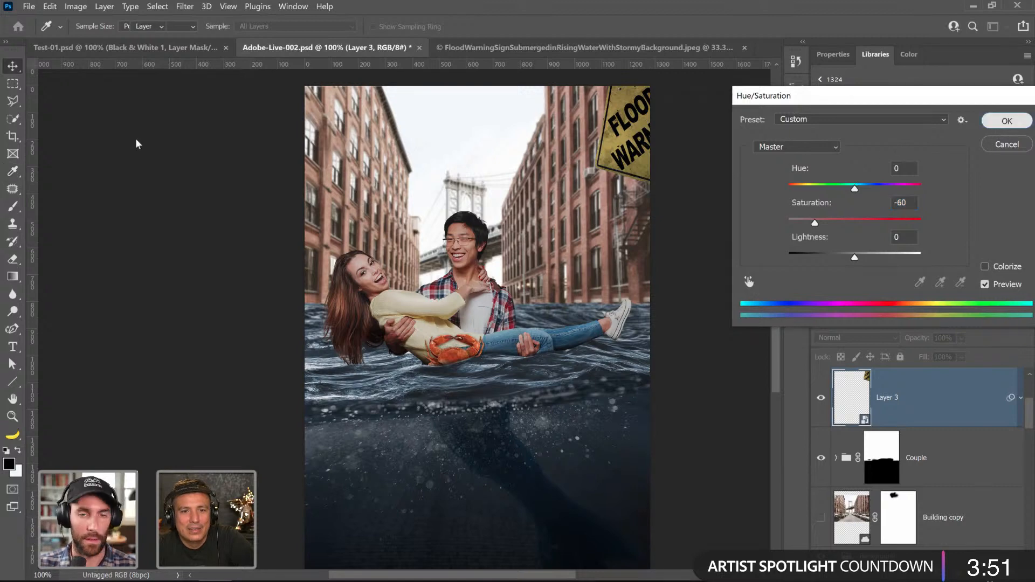
key("v")
- Apply Levels to the sign, lifting the shadows slightly and dimming the highlights
left_click(75, 6)
mouse_move(119, 35)
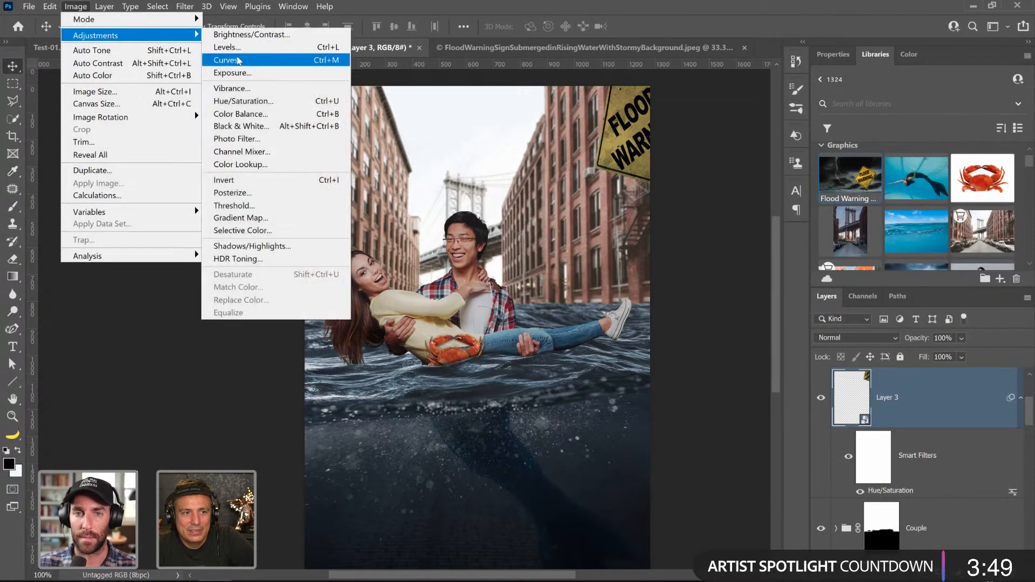
left_click(221, 49)
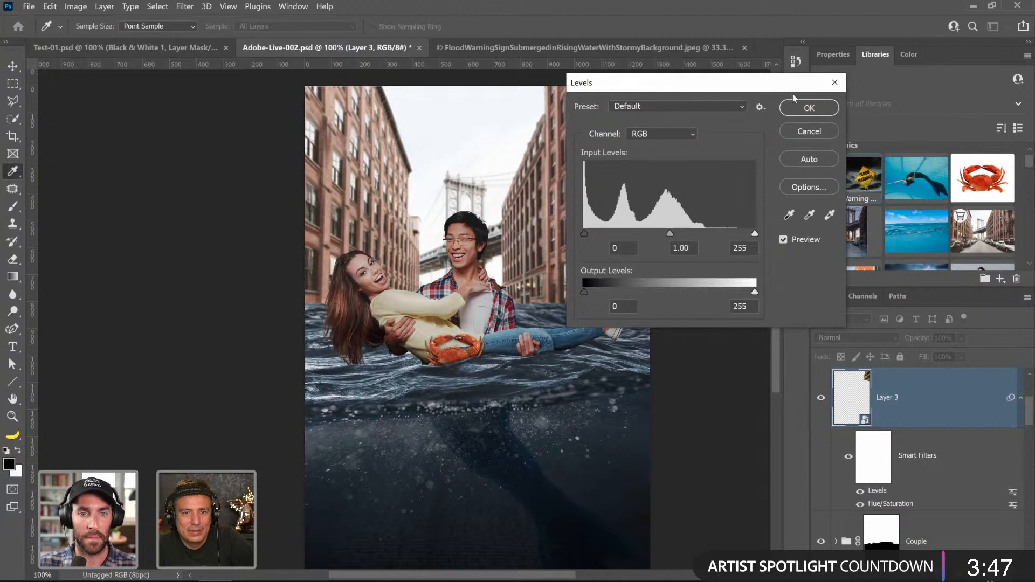
left_click_drag(683, 86, 853, 82)
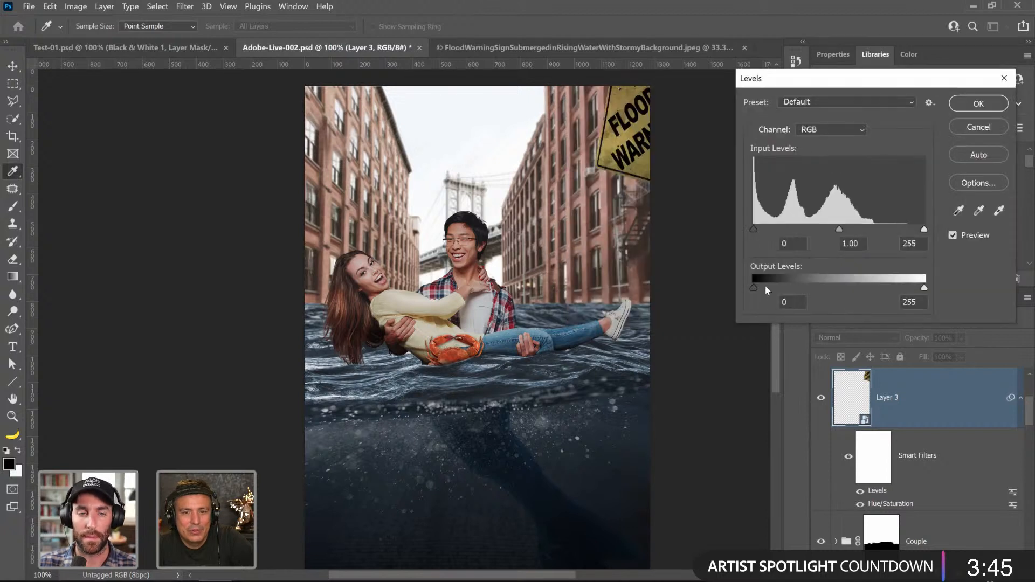
left_click_drag(754, 288, 770, 289)
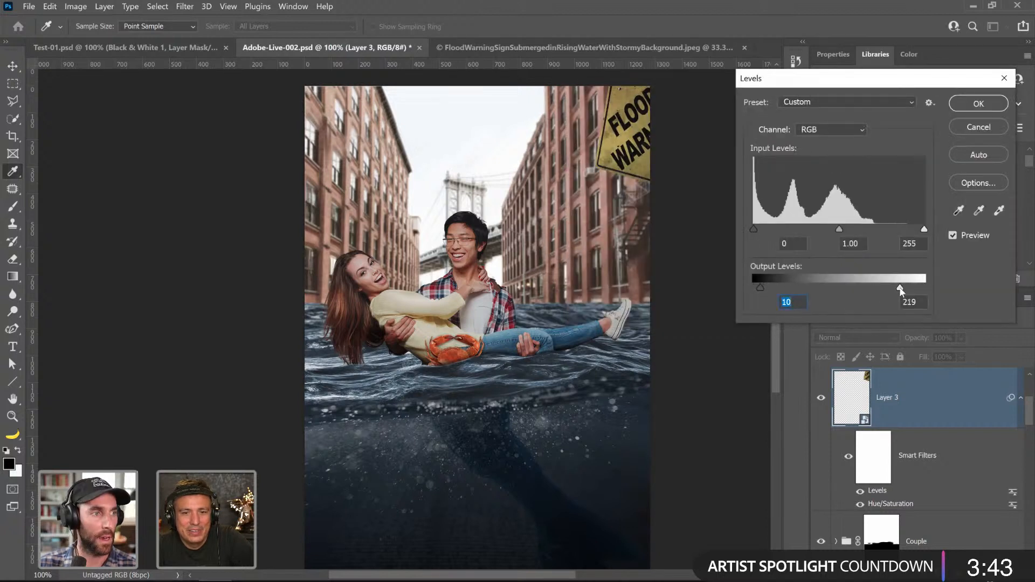
left_click_drag(901, 290, 872, 292)
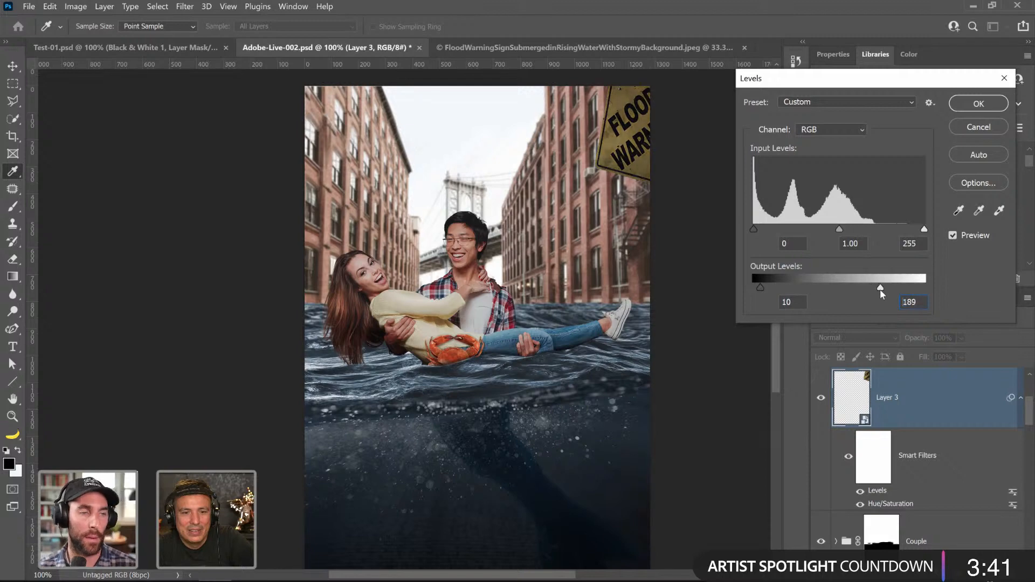
left_click(979, 103)
key("v")
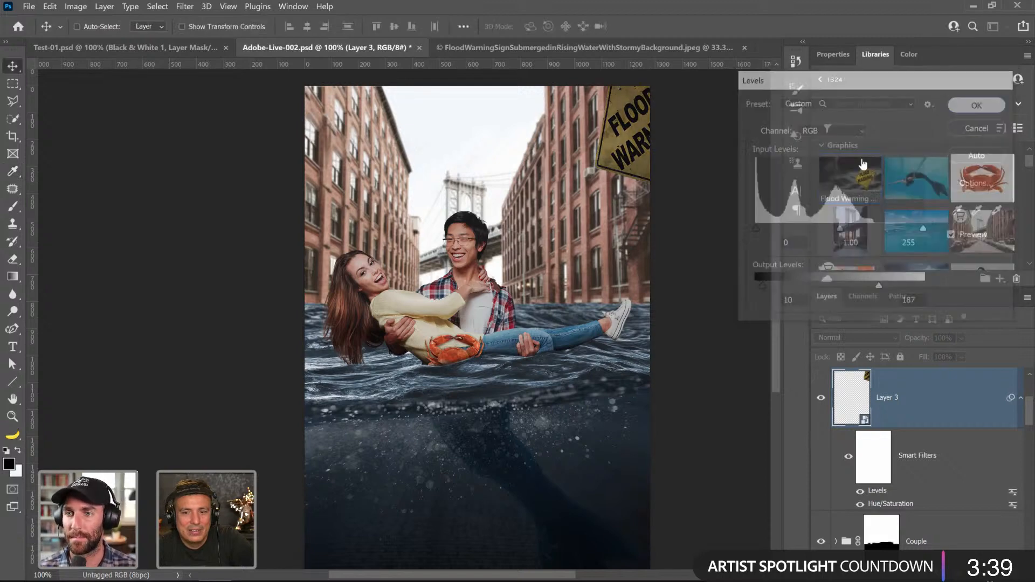
- Add a Gaussian Blur with a 1.1-pixel radius to the sign
left_click(185, 6)
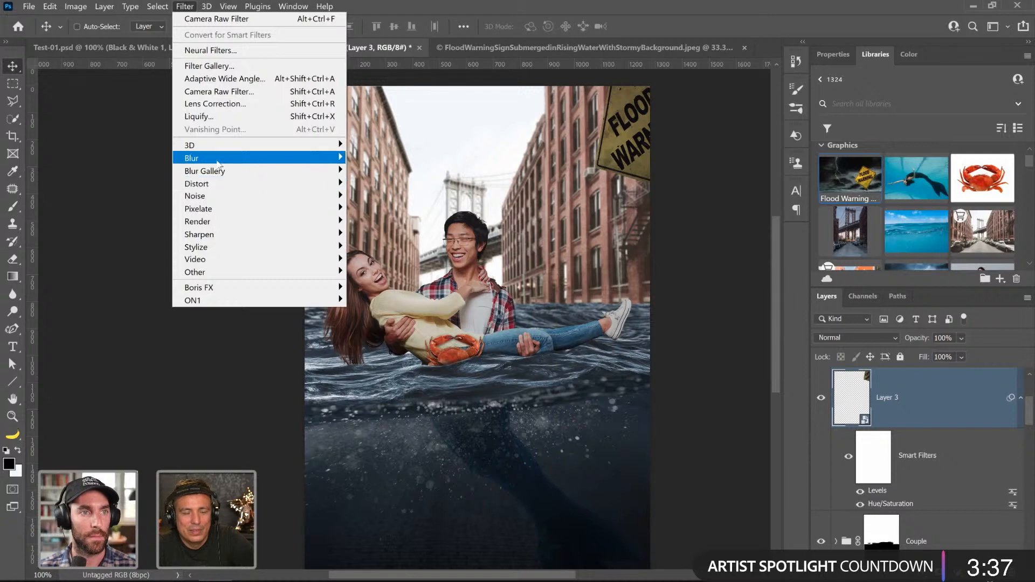
mouse_move(323, 152)
left_click(383, 208)
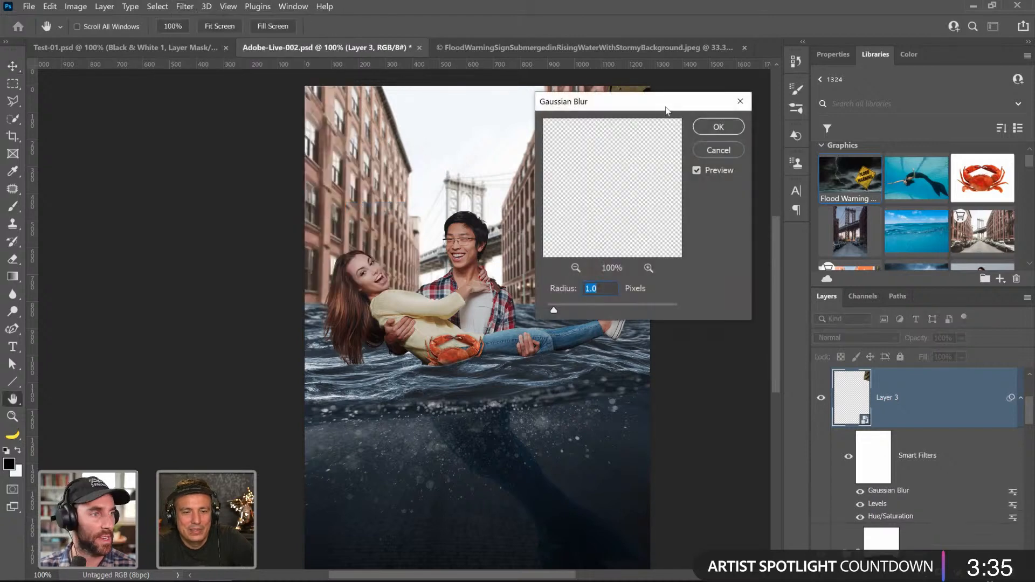
left_click_drag(666, 111, 817, 92)
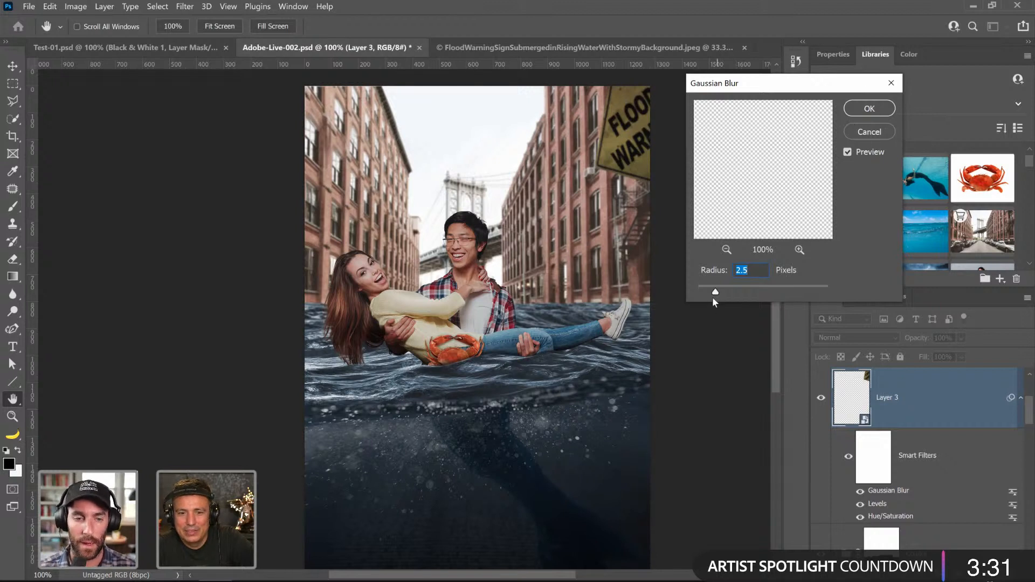
left_click_drag(714, 298, 708, 292)
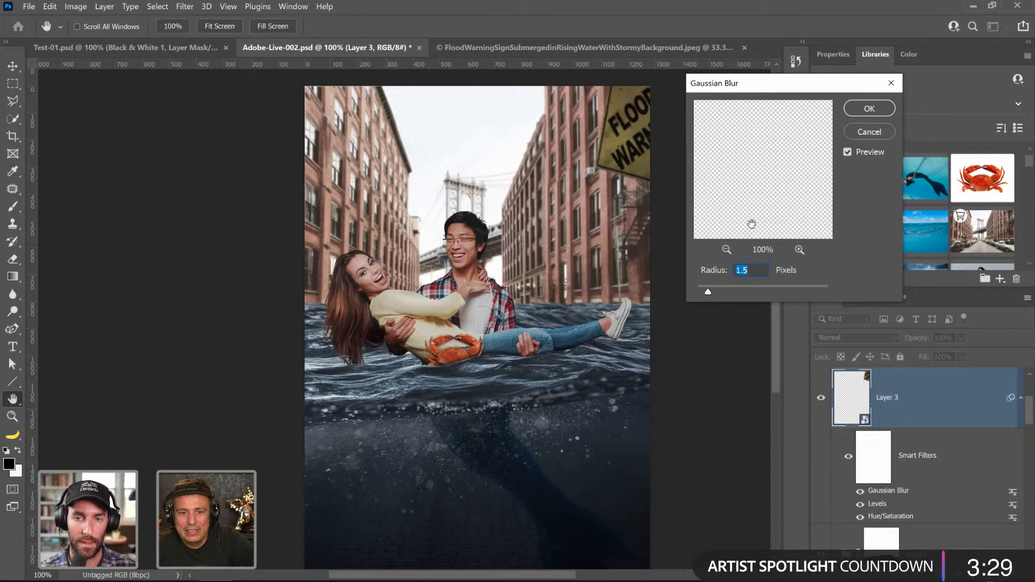
left_click_drag(698, 290, 704, 291)
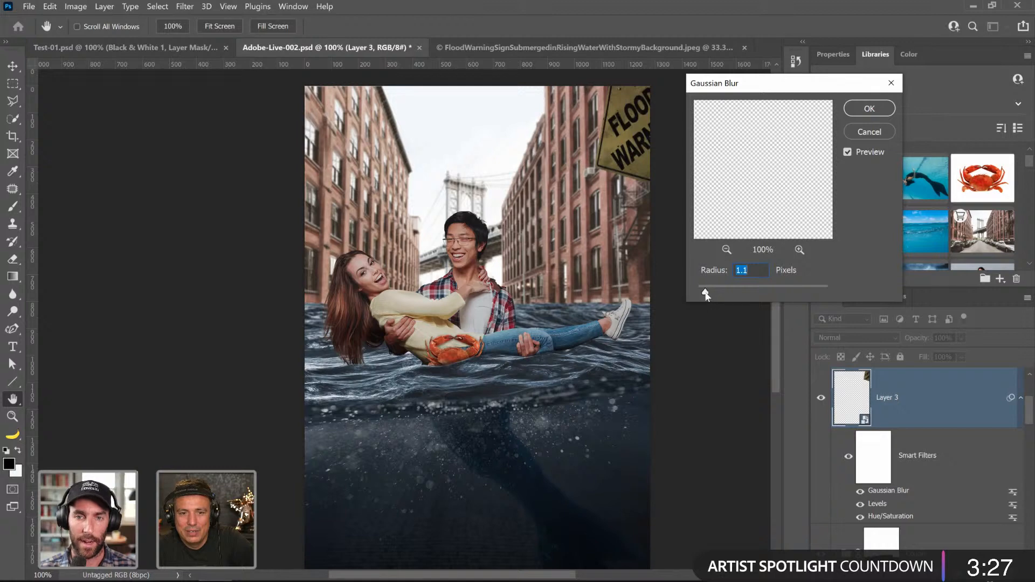
left_click(867, 109)
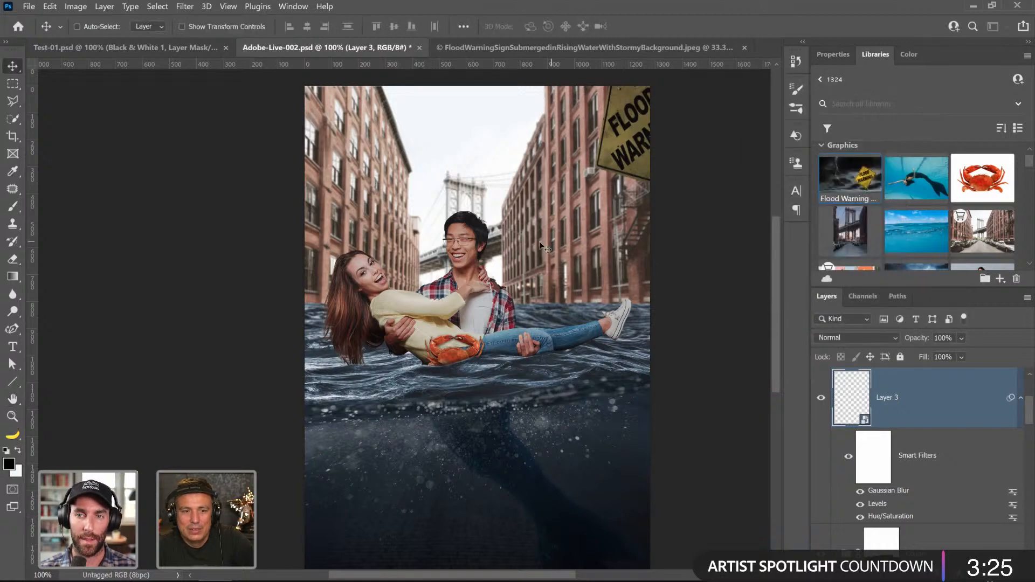
- Save the document, inspect the couple up close, then fit the image on screen
key("ctrl+s")
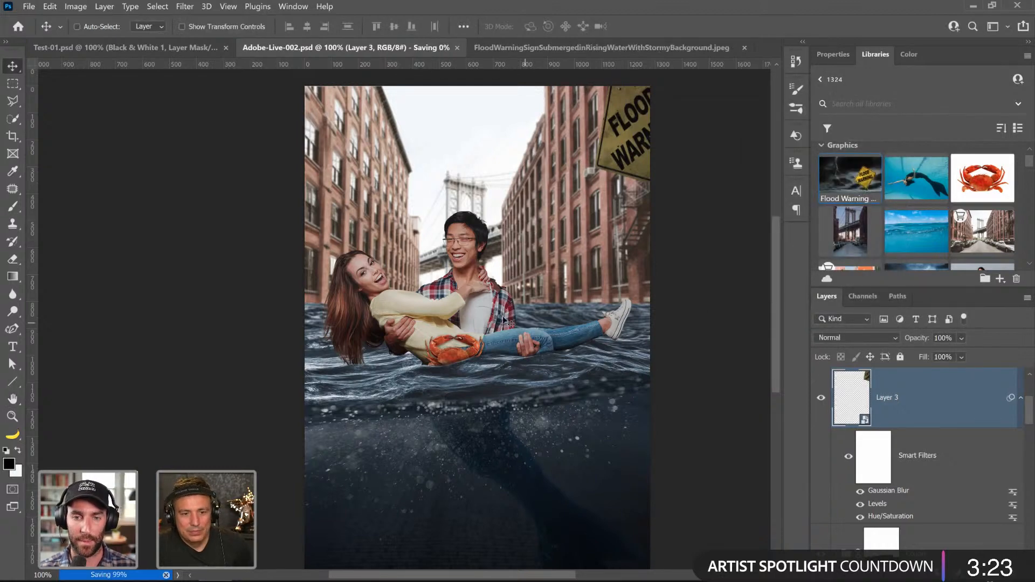
left_click(12, 416)
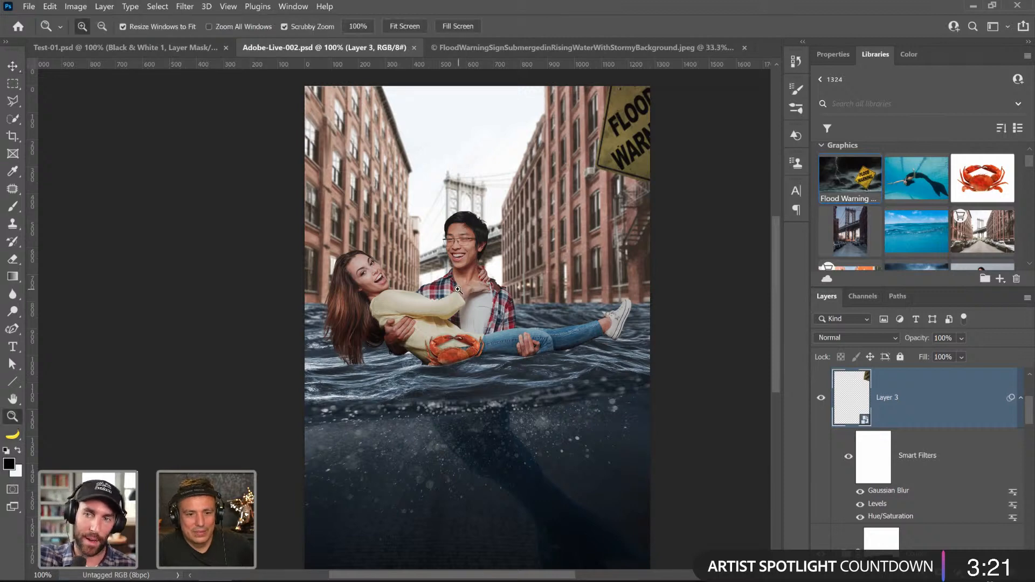
left_click(461, 294)
left_click(518, 222)
left_click(518, 221, "alt")
right_click(522, 229)
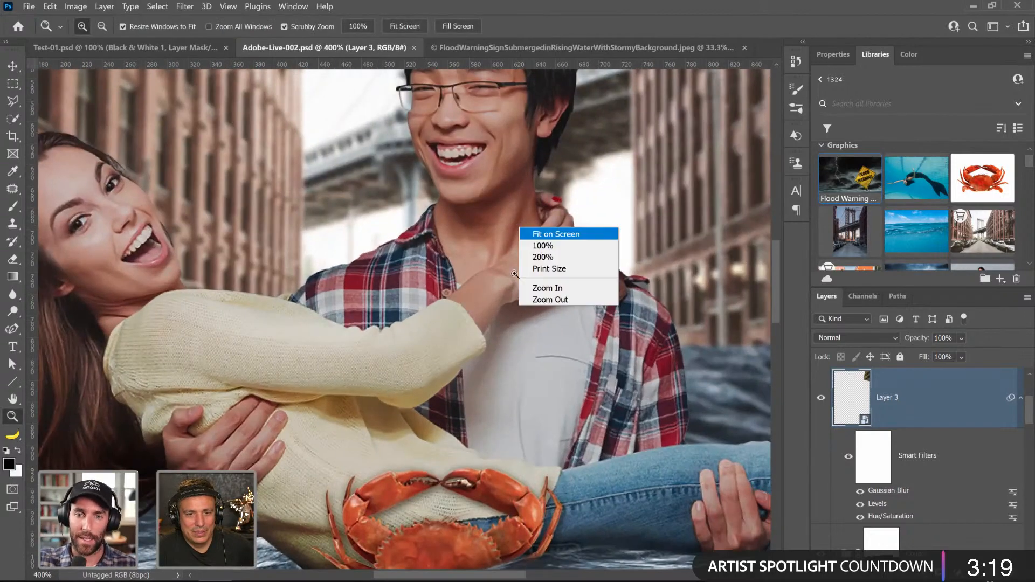
left_click(555, 231)
scroll(906, 483, "down", 5)
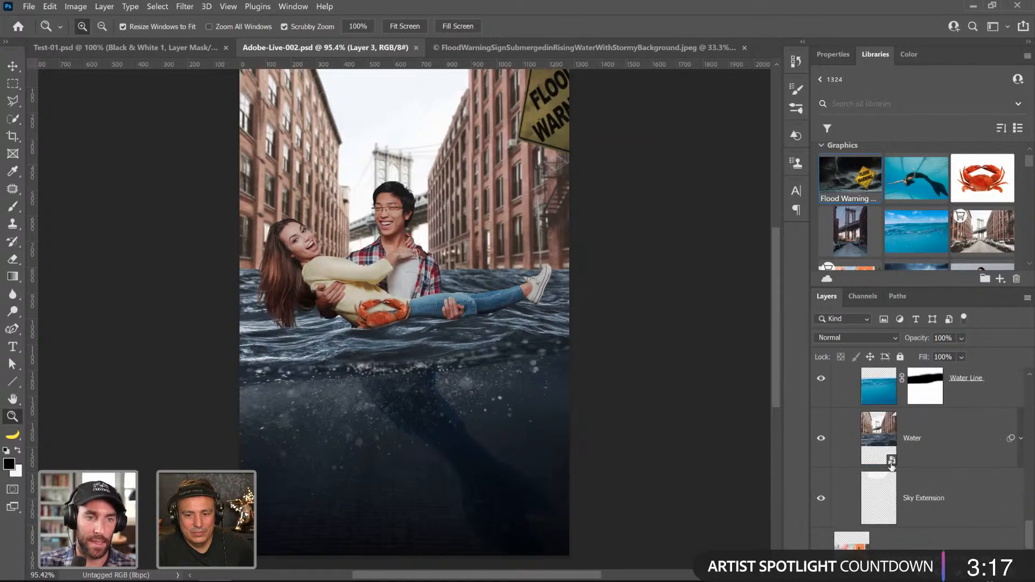
scroll(892, 466, "up", 1)
- Collapse the Background group and hide the flood-warning sign and the Couple group
left_click(887, 488)
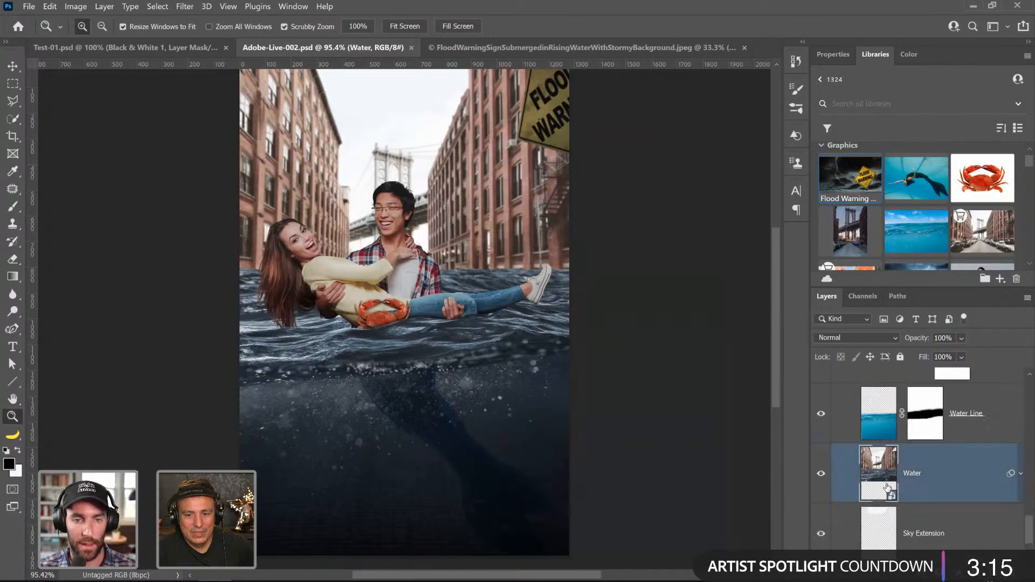
scroll(885, 475, "up", 5)
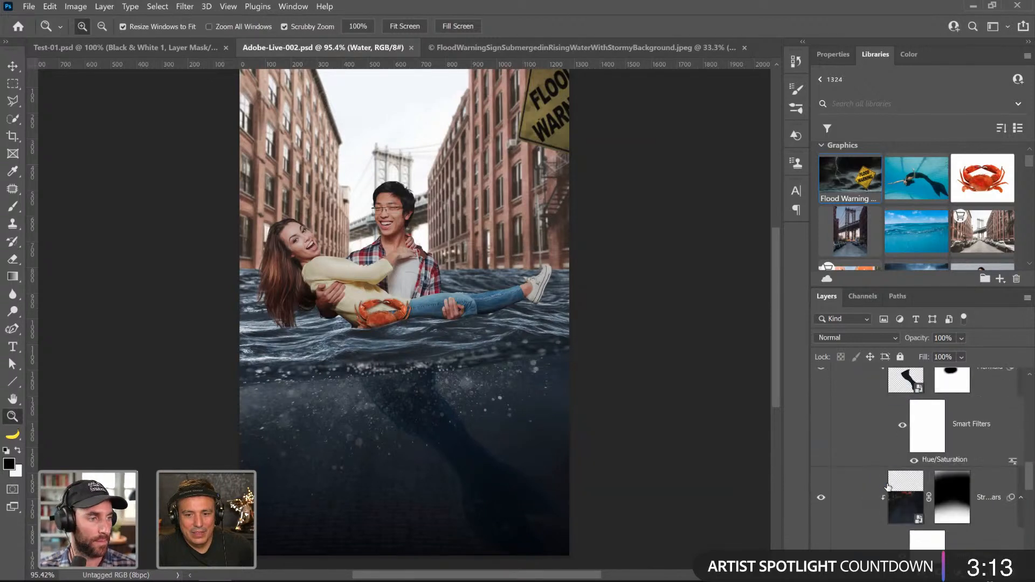
left_click(837, 389)
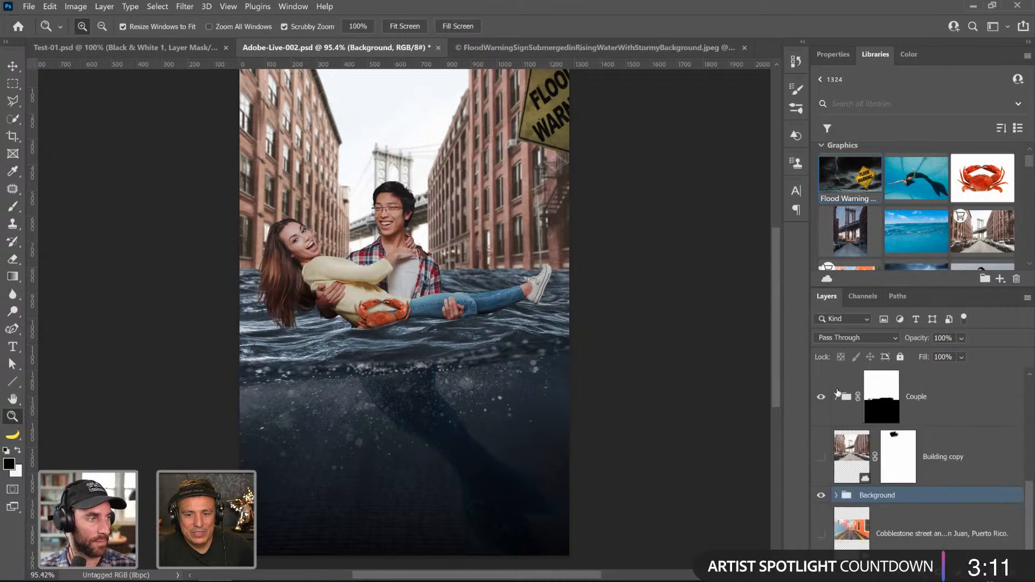
scroll(832, 429, "up", 2)
scroll(832, 429, "up", 3)
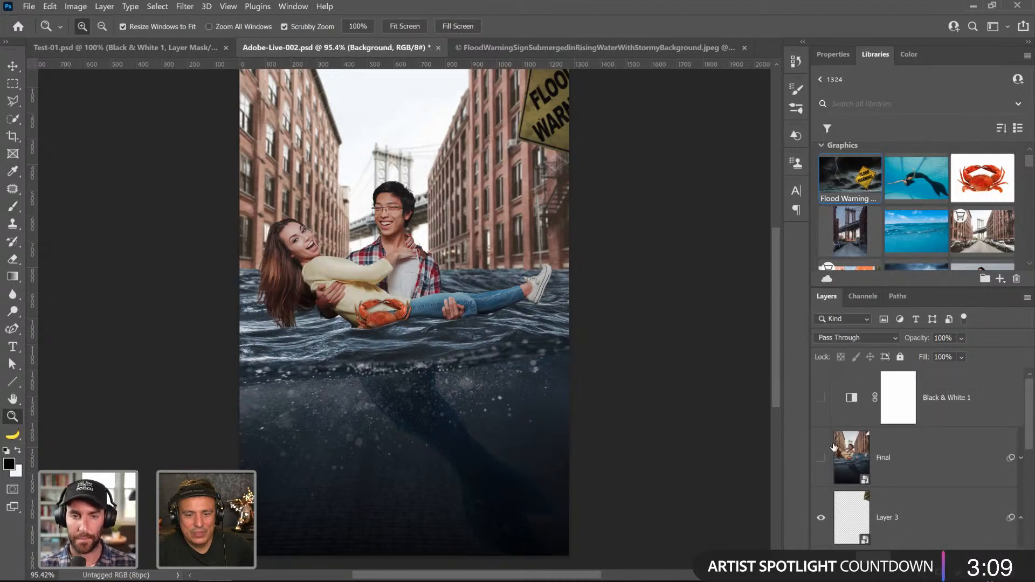
left_click(822, 457)
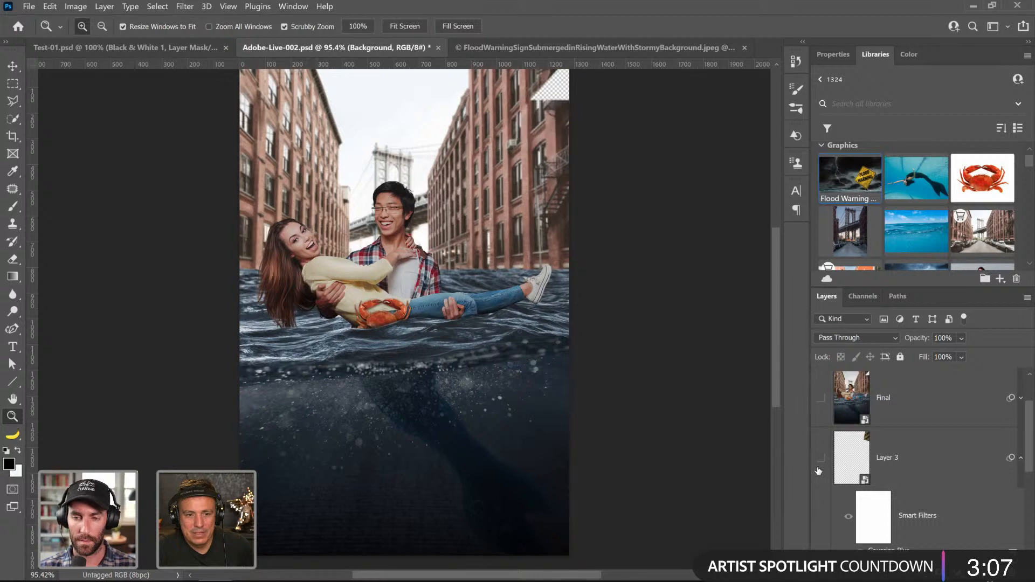
scroll(818, 474, "down", 1)
left_click(822, 495)
scroll(822, 497, "down", 1)
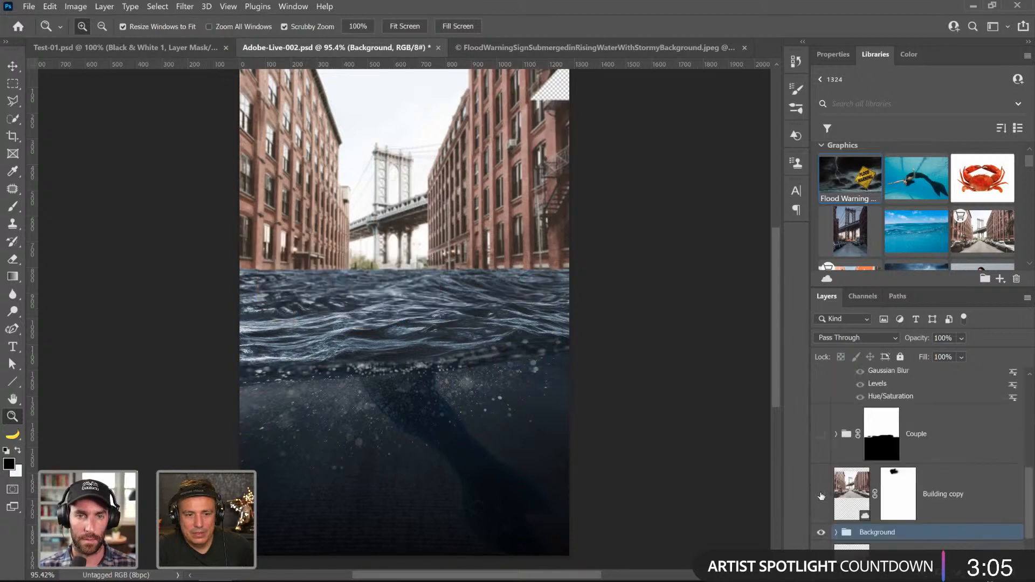
scroll(822, 496, "down", 1)
- Delete the cobblestone street layer and save
left_click(851, 528)
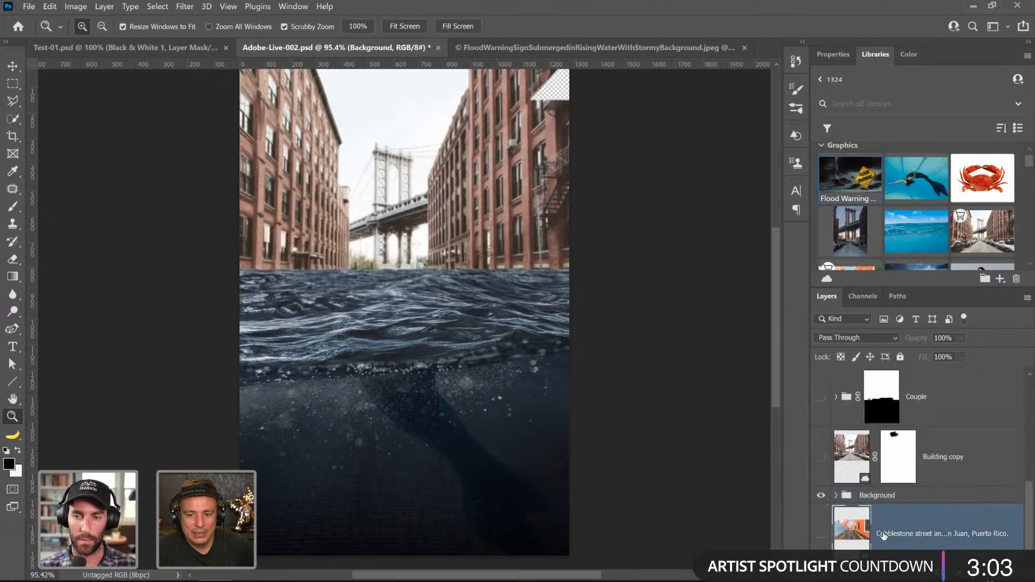
left_click_drag(851, 527, 1016, 573)
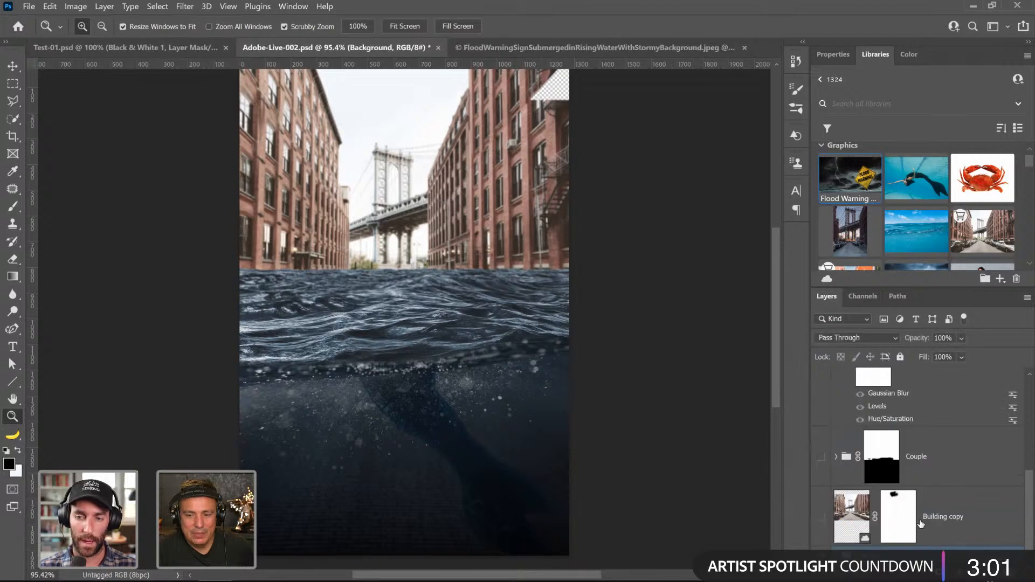
key("ctrl+s")
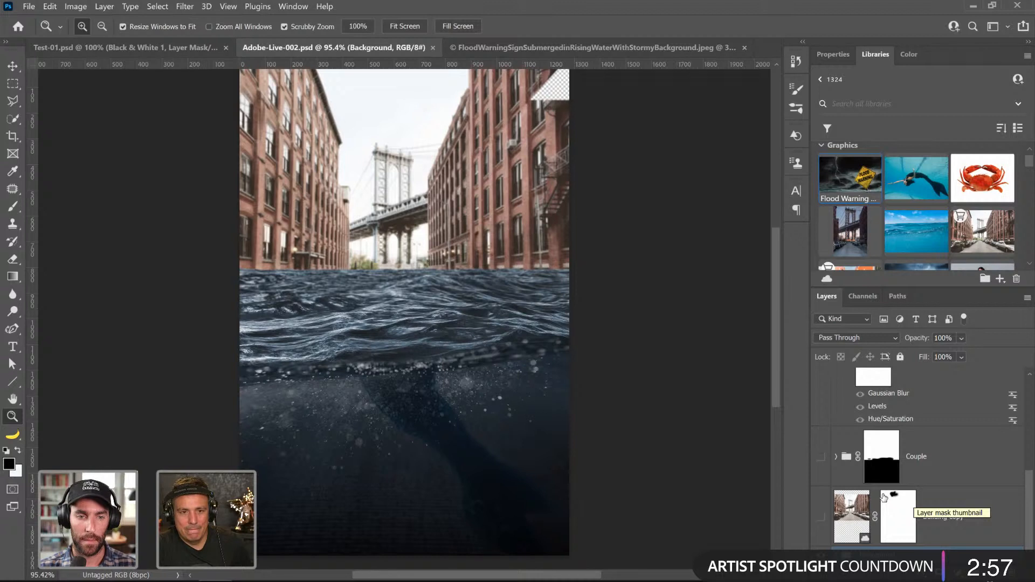
- Show Layer 3 again and stamp all visible layers into a new Layer 4
scroll(883, 497, "up", 3)
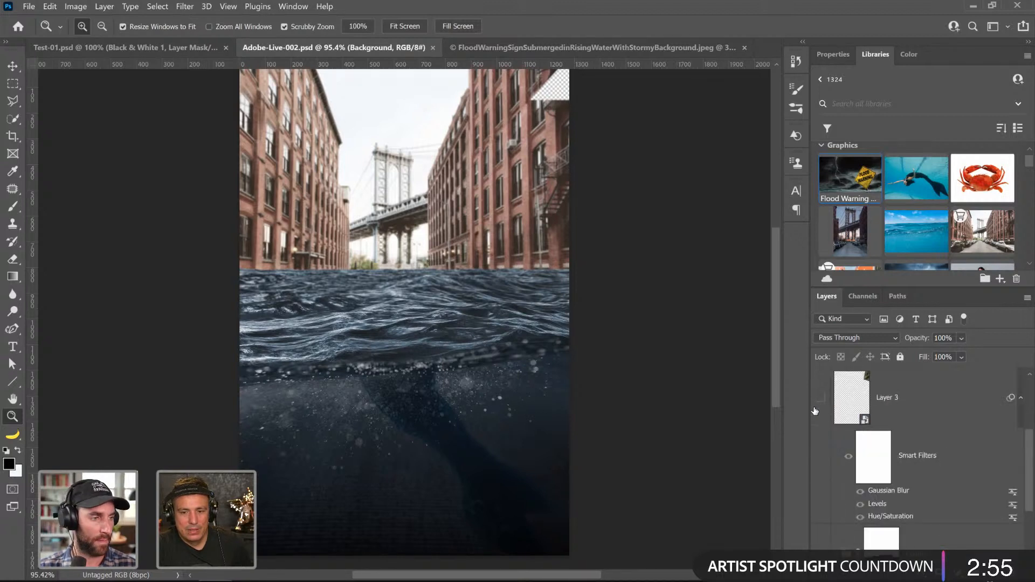
left_click(821, 398)
left_click(903, 420)
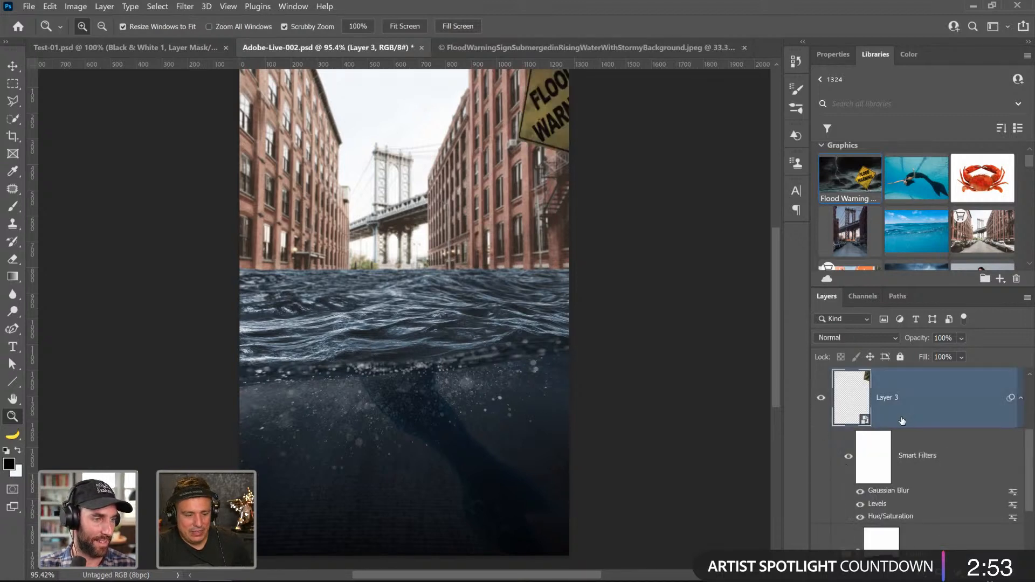
key("ctrl+shift+alt+e")
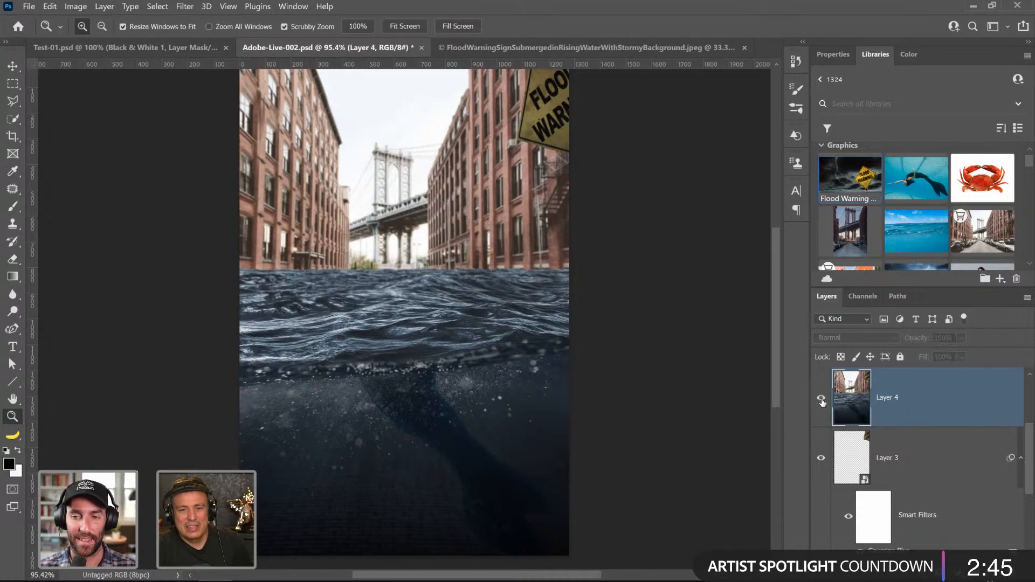
- Open Edit > Sky Replacement and preview a sunset sky behind the bridge
left_click(50, 6)
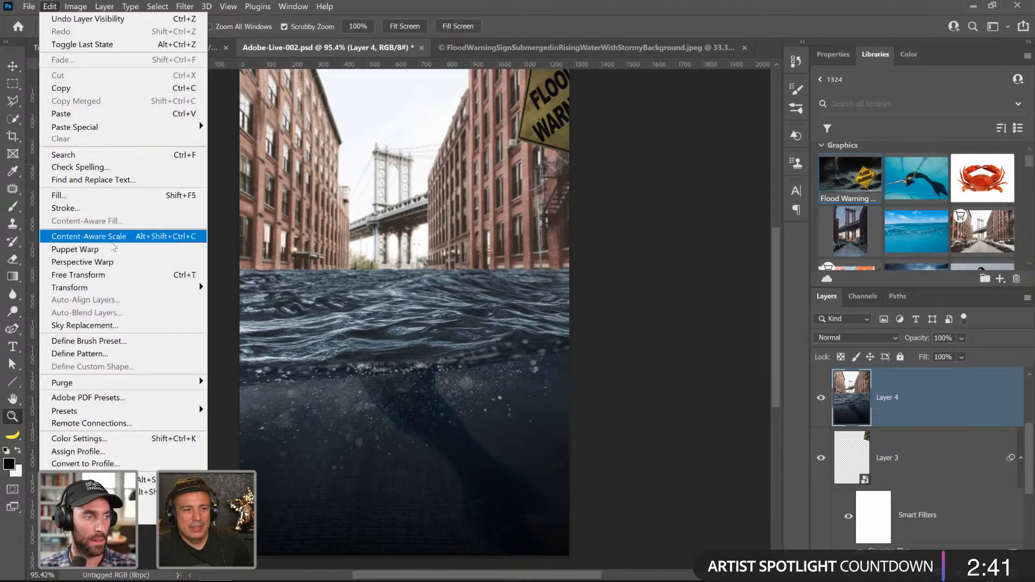
left_click(99, 327)
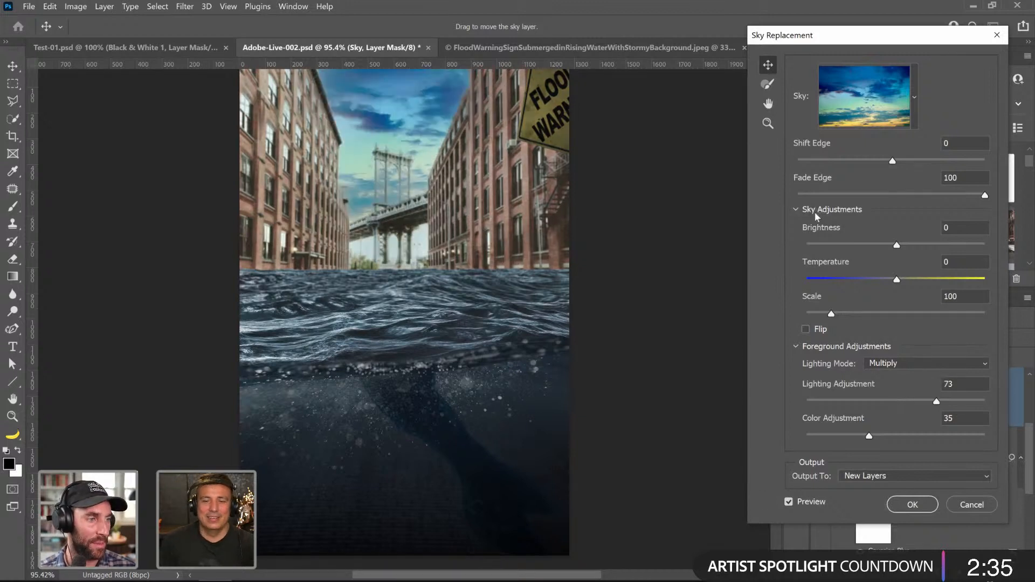
left_click(914, 107)
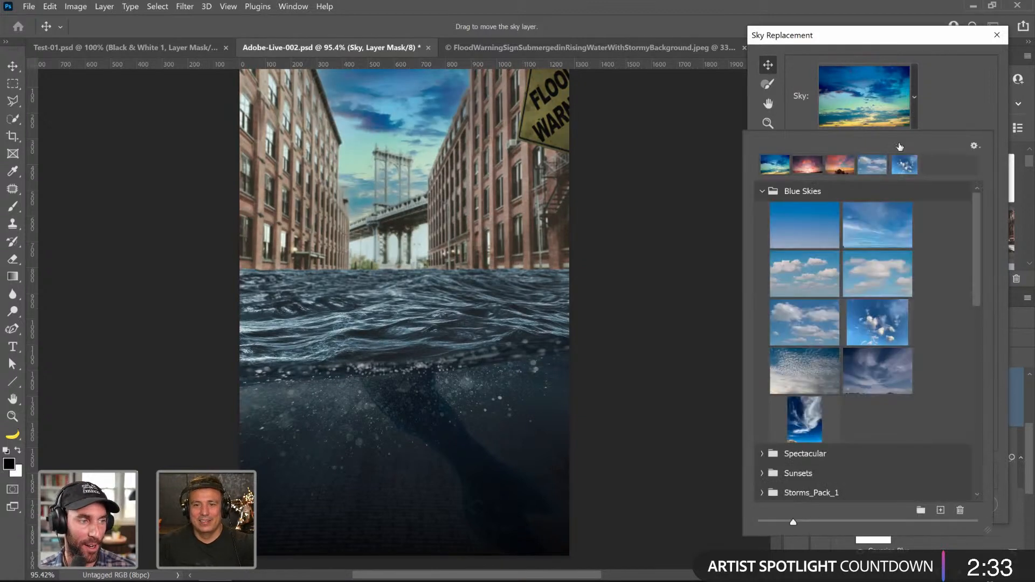
left_click(762, 191)
left_click(765, 232)
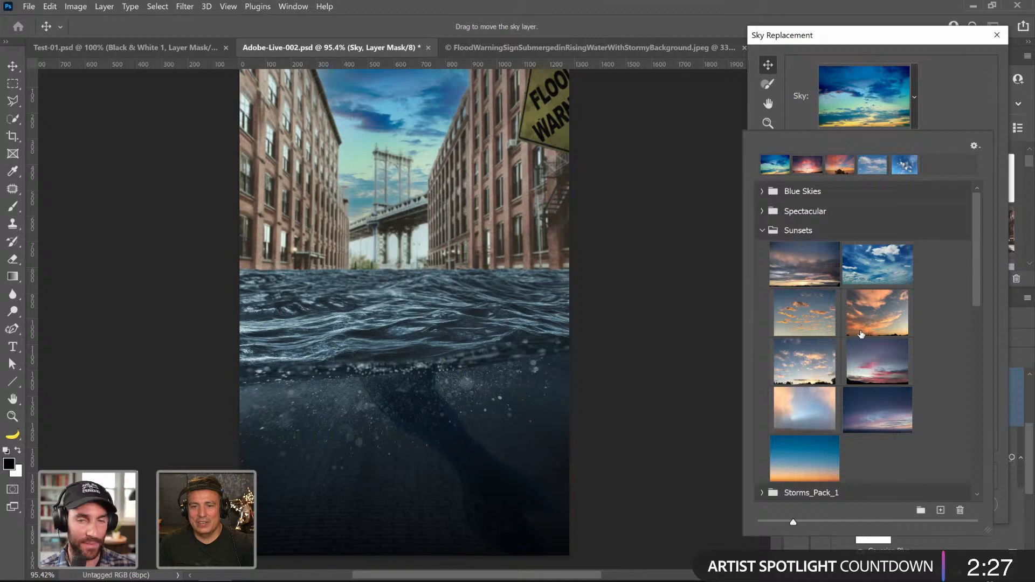
left_click(827, 275)
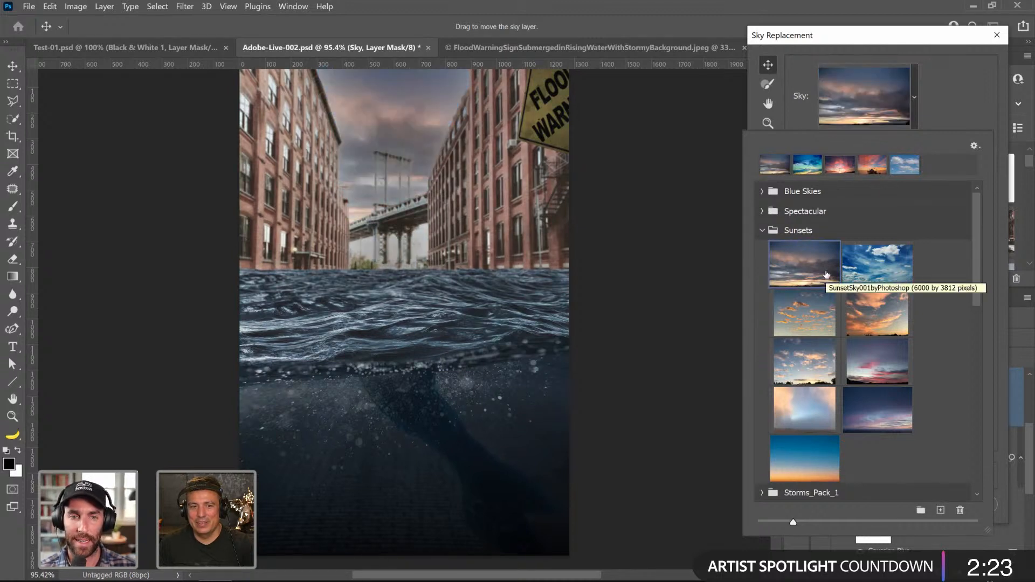
- Try the Storms_Pack_1 skies, pick the tornado storm sky, and reposition and enlarge it
left_click(762, 231)
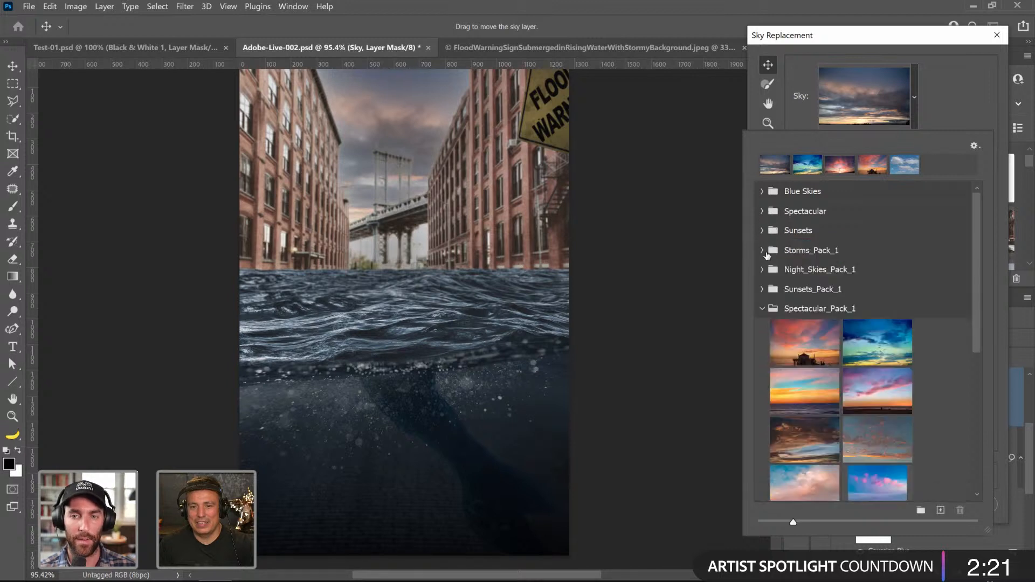
left_click(761, 307)
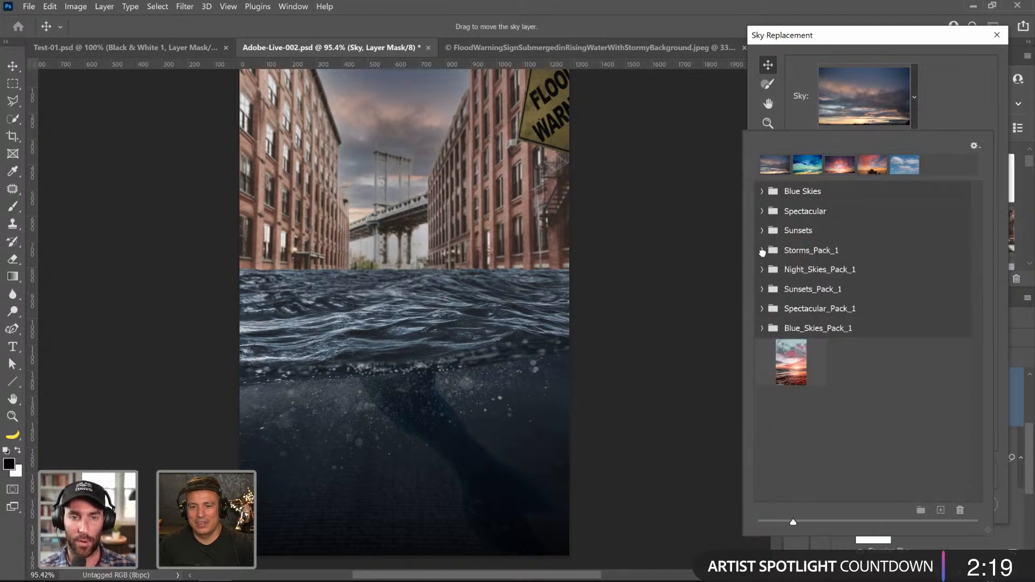
left_click(762, 250)
left_click(810, 337)
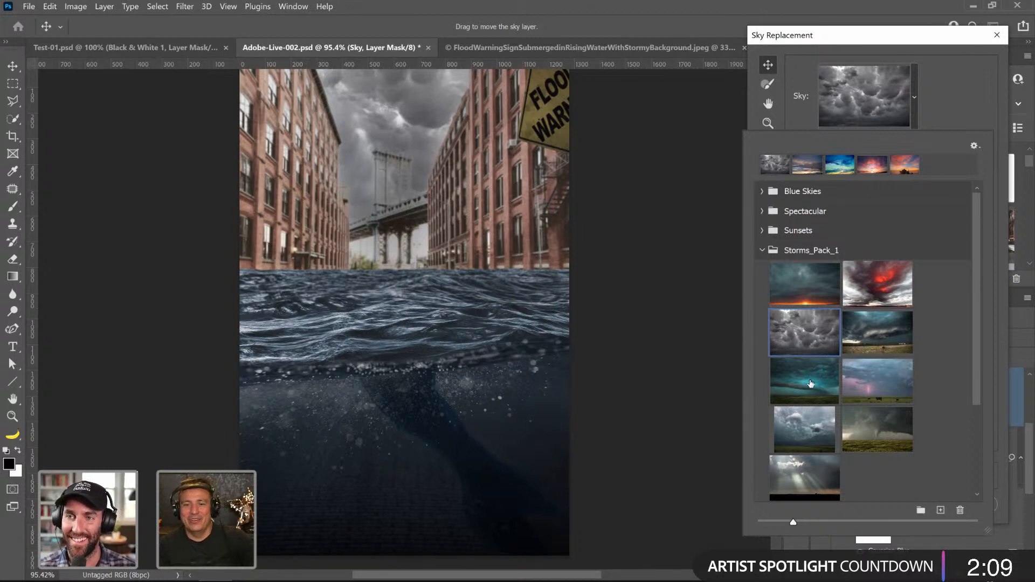
left_click(804, 477)
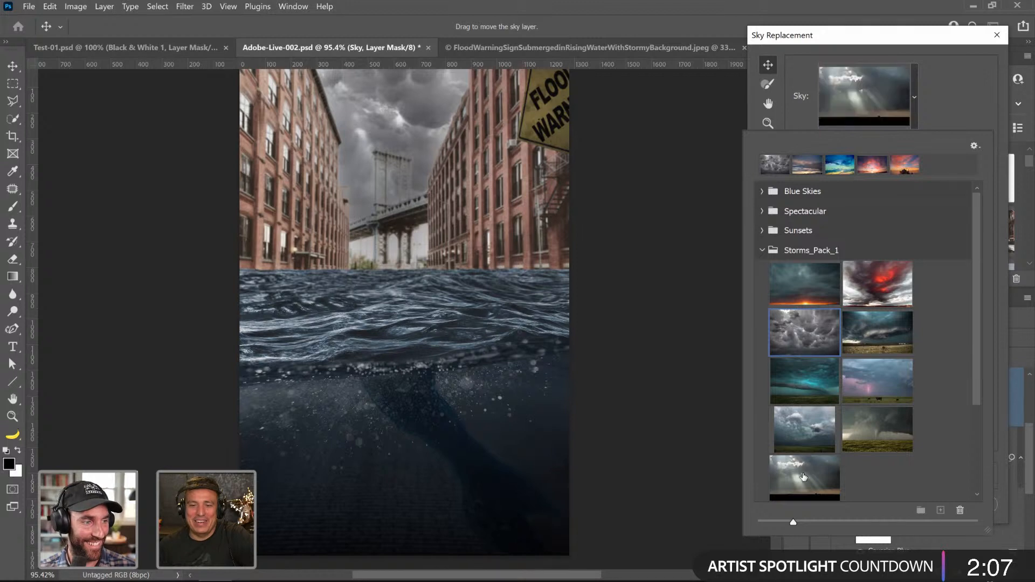
left_click(885, 447)
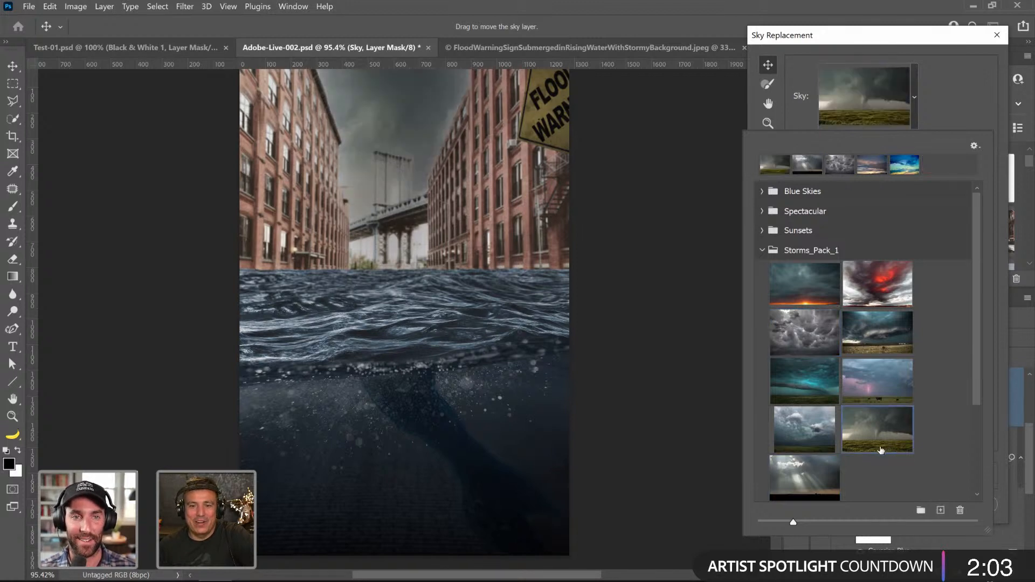
left_click_drag(400, 163, 372, 169)
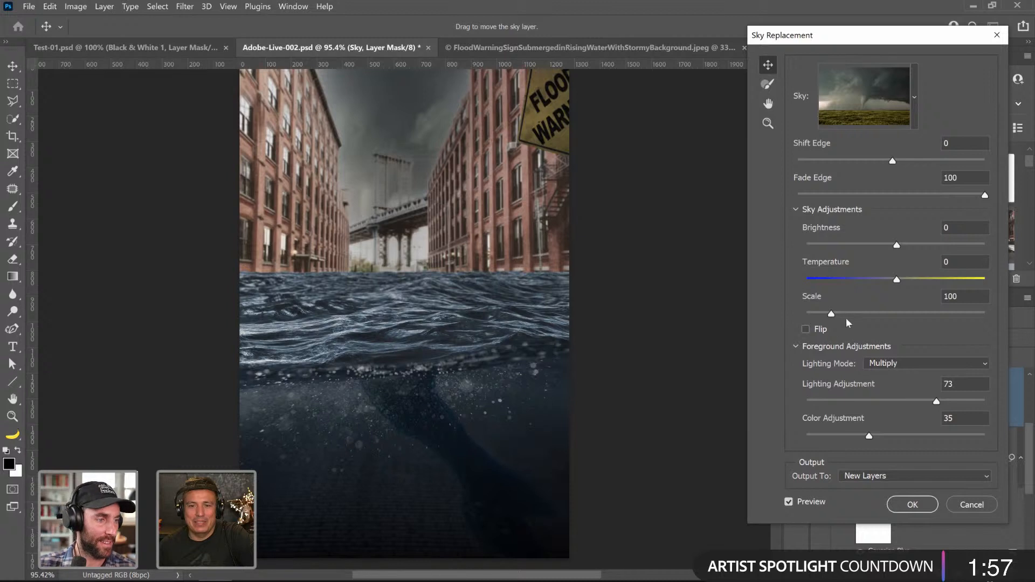
left_click_drag(851, 312, 856, 316)
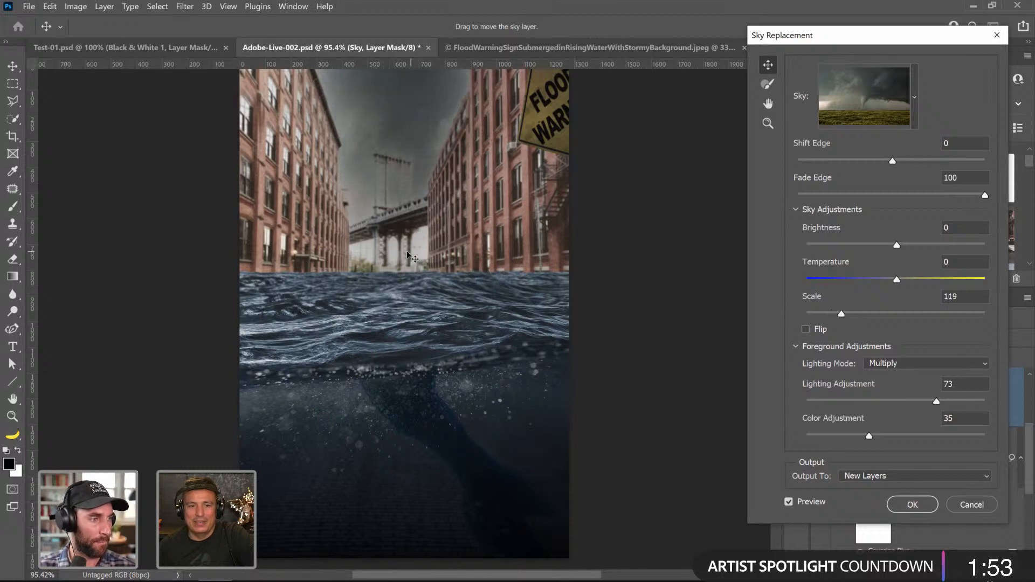
left_click_drag(408, 256, 398, 252)
- Switch to the purple lightning storm sky and set Color Adjustment to 64
left_click(916, 114)
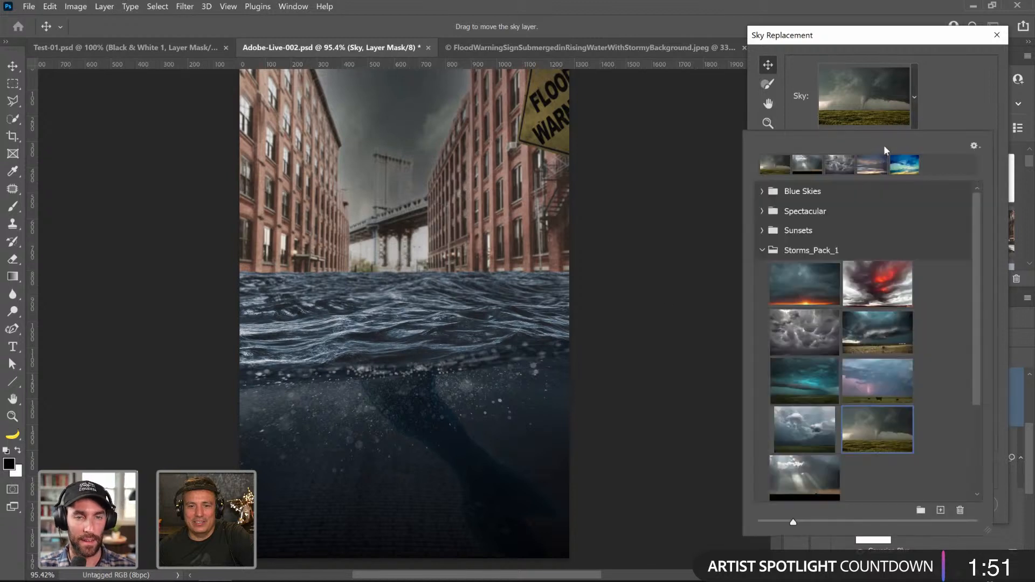
left_click(869, 383)
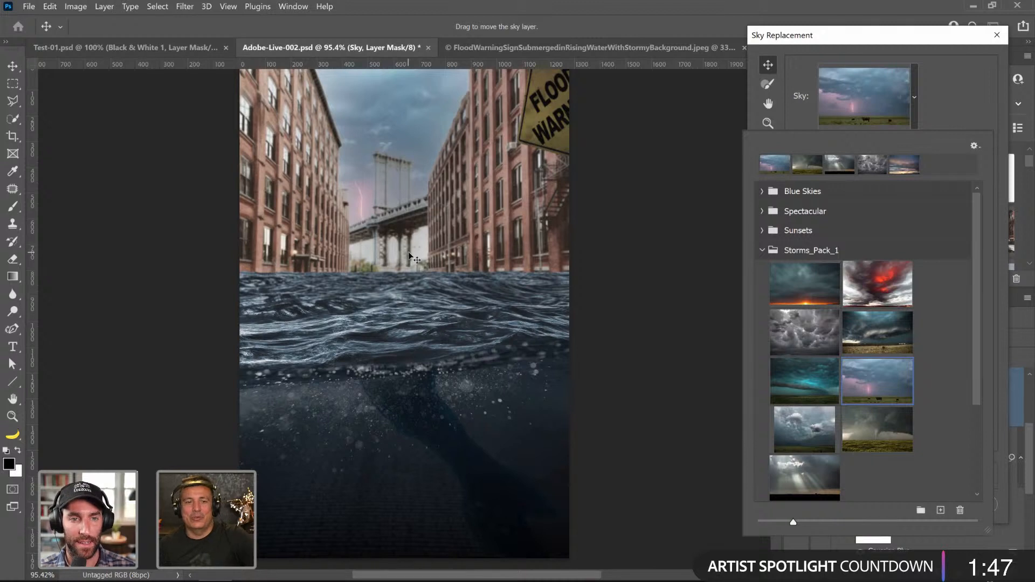
left_click(878, 286)
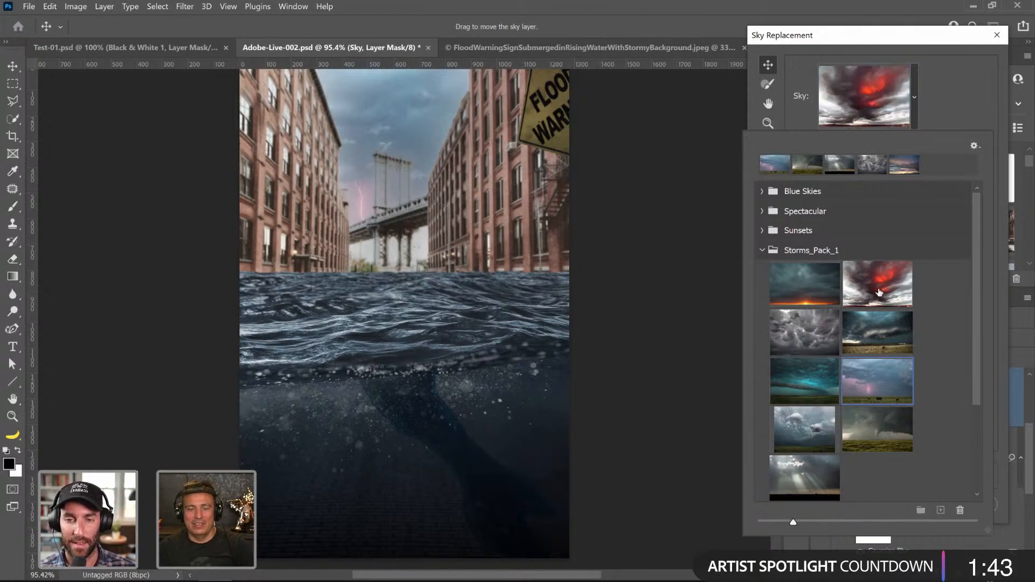
left_click(867, 340)
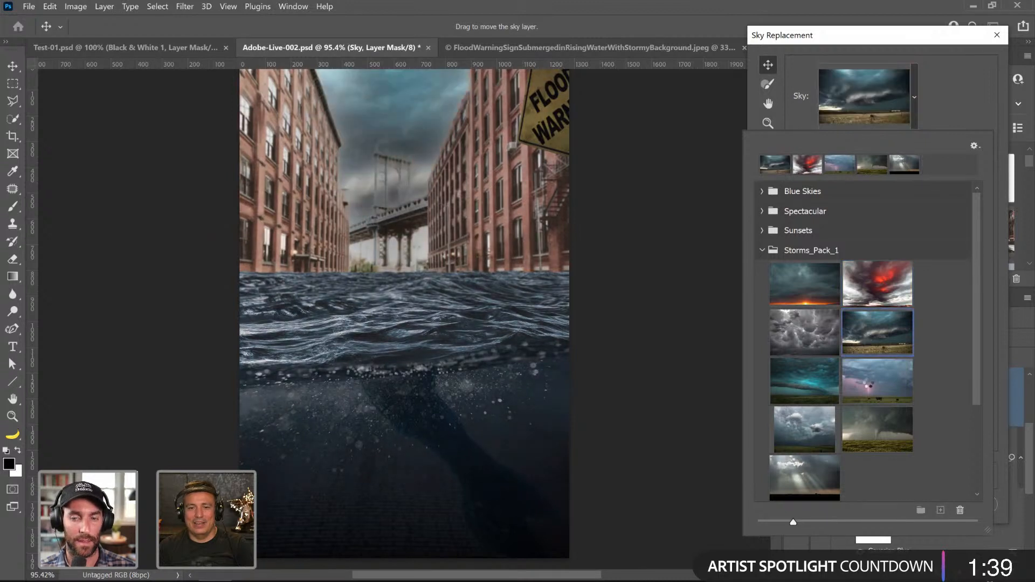
left_click(869, 382)
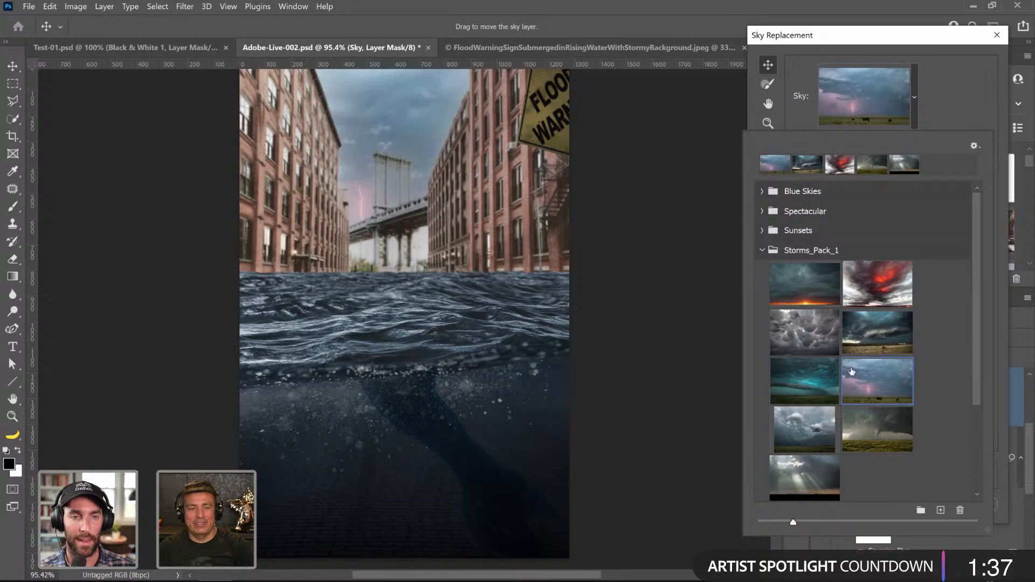
left_click(952, 102)
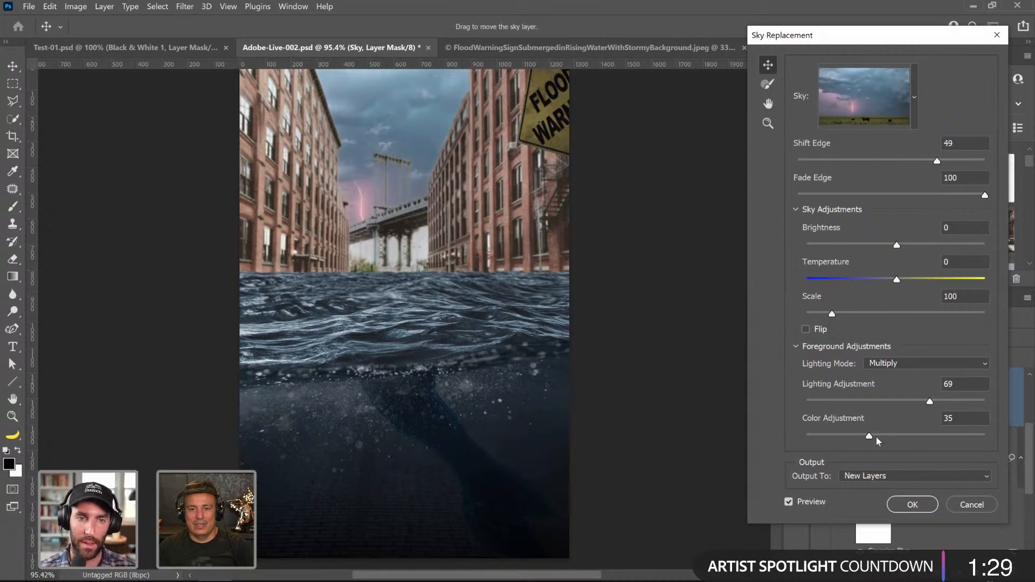
left_click_drag(877, 438, 923, 441)
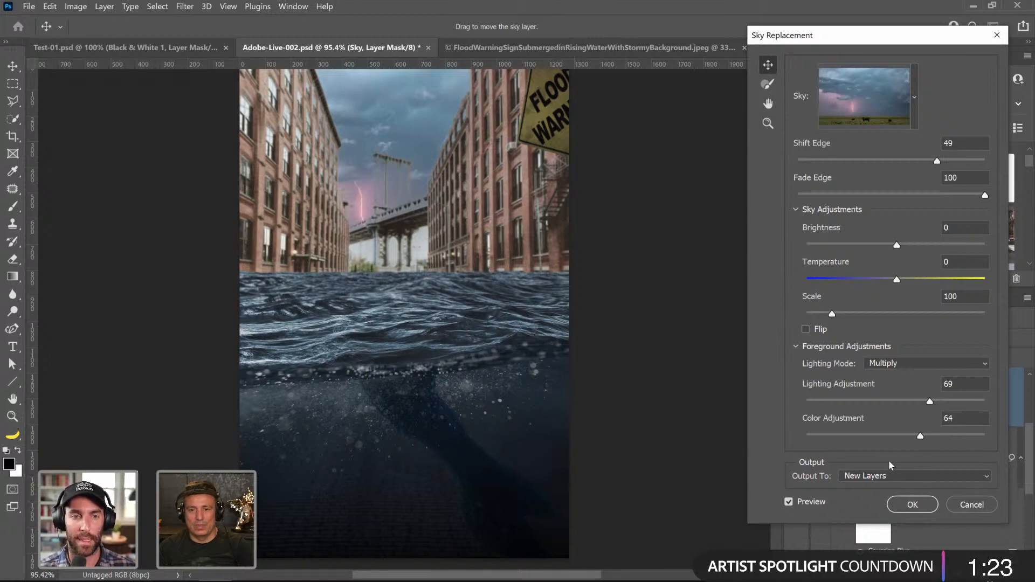
- Apply the lightning sky as a Sky Replacement Group and delete the leftover Layer 4
left_click(913, 504)
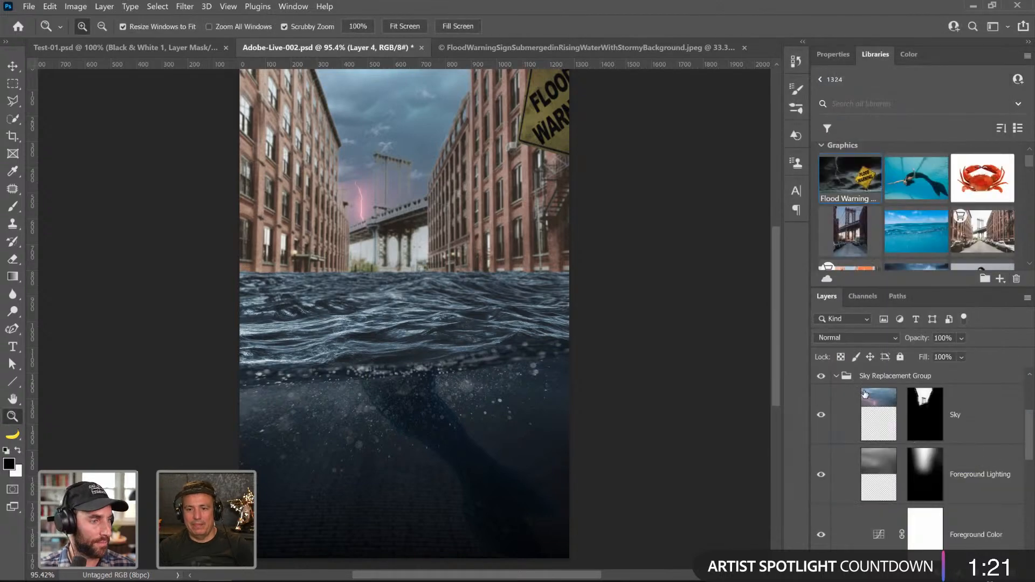
left_click(839, 377)
left_click(837, 376)
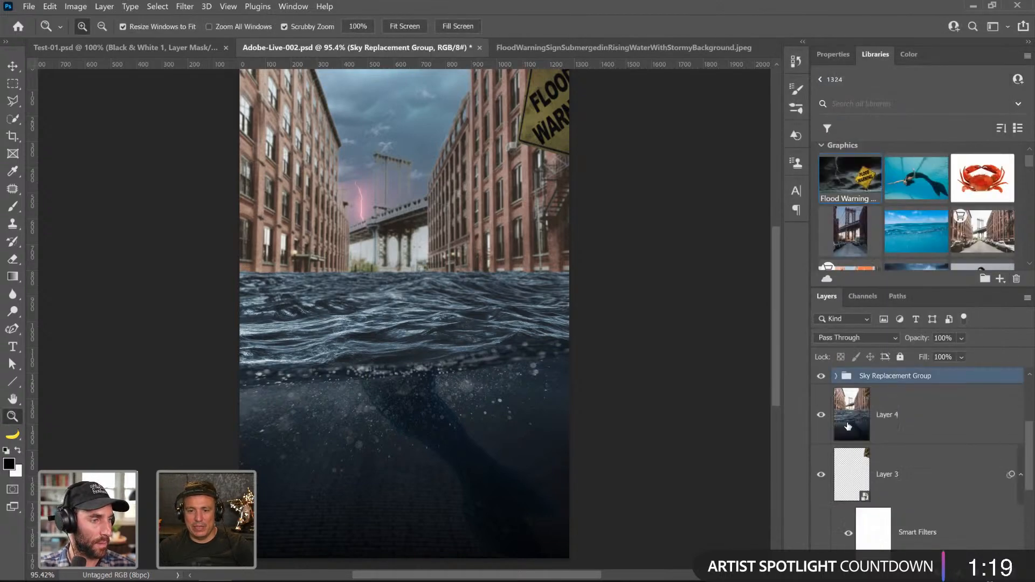
left_click_drag(856, 426, 1017, 574)
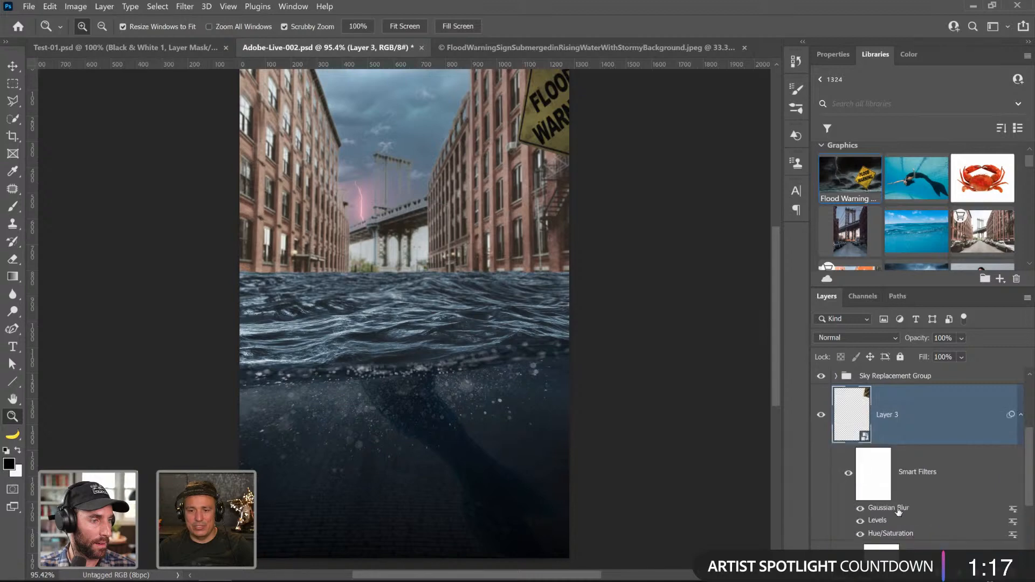
- Toggle the Sky Replacement Group to compare with and without the storm sky, and collapse Layer 3's smart filters
left_click(821, 379)
left_click(821, 379)
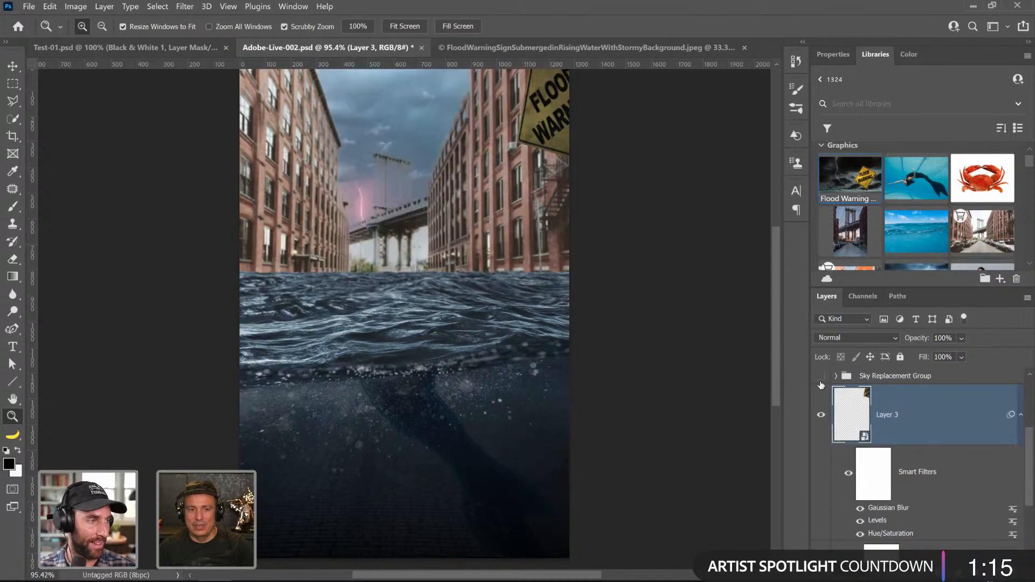
left_click(821, 378)
left_click(820, 378)
scroll(875, 444, "down", 1)
scroll(997, 432, "up", 1)
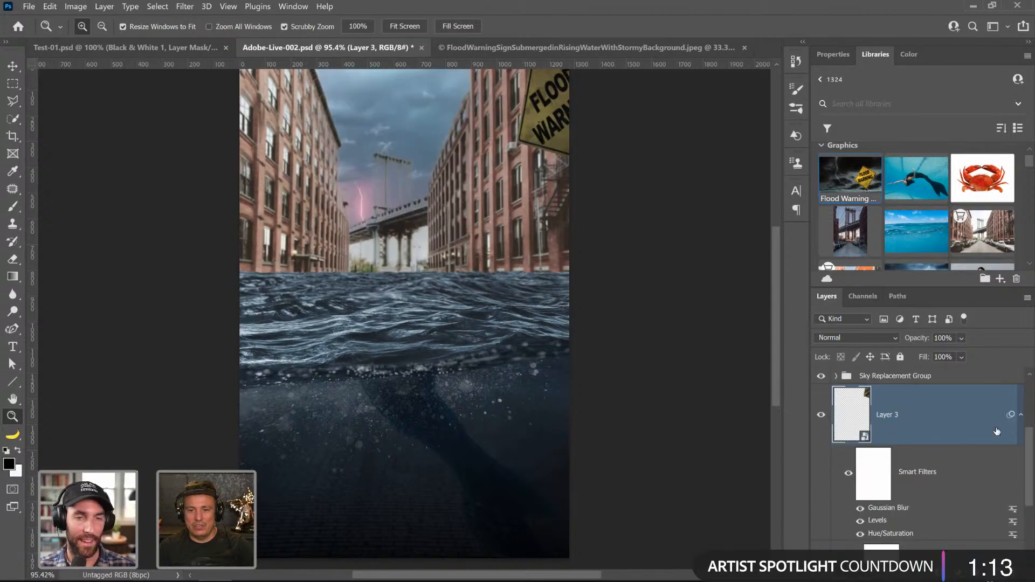
left_click(1022, 417)
scroll(863, 513, "down", 1)
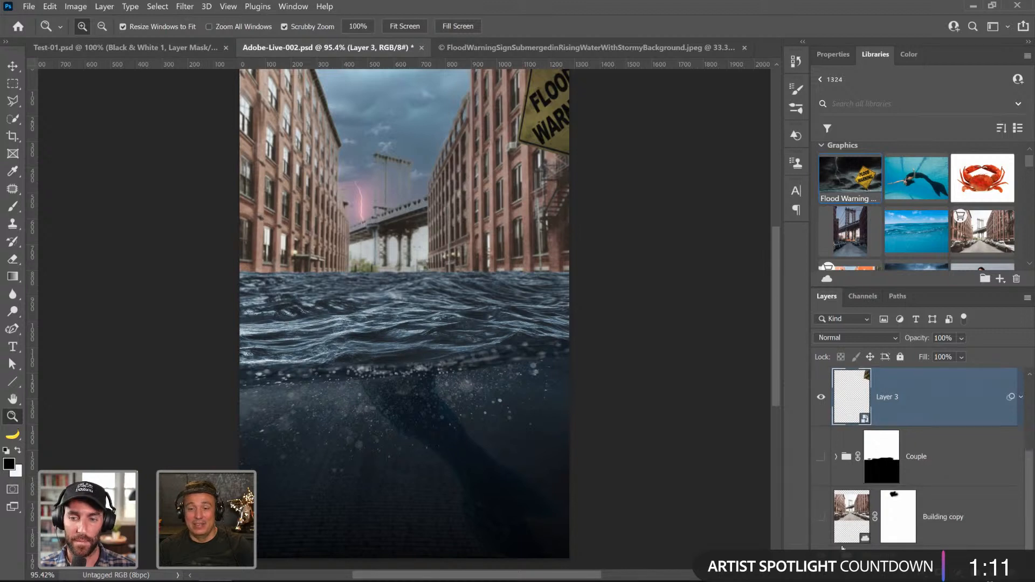
scroll(874, 518, "down", 4)
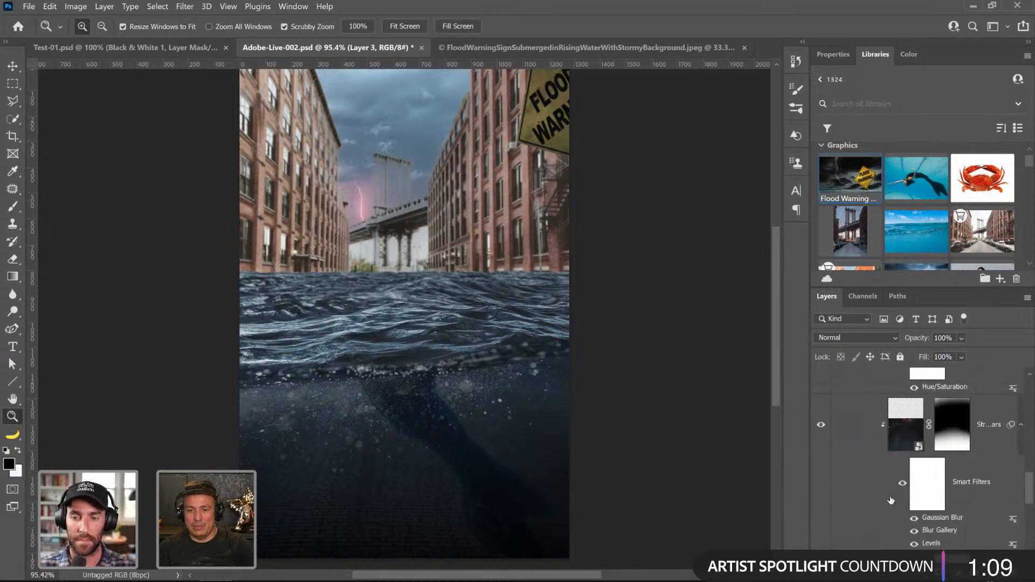
scroll(891, 501, "down", 3)
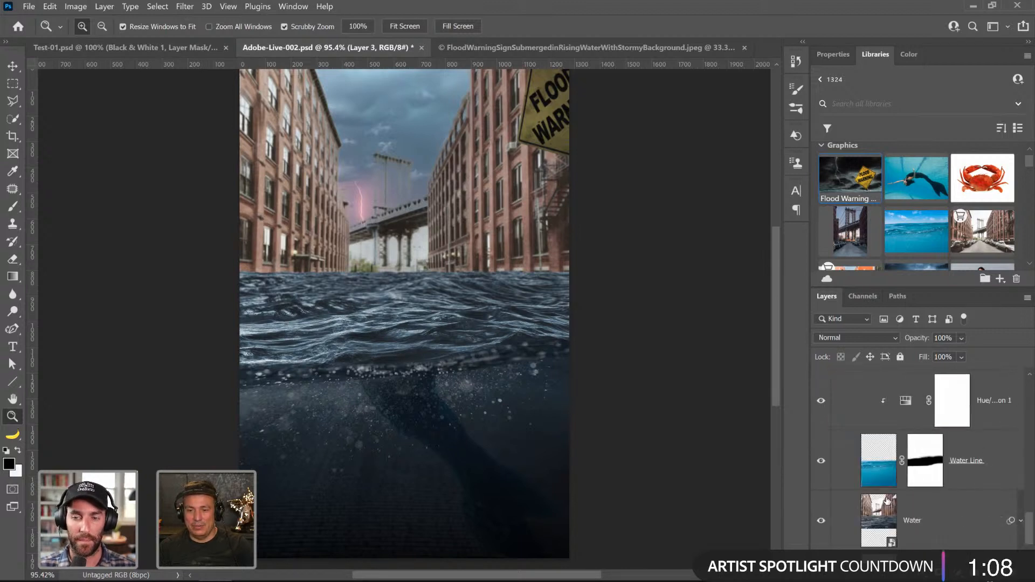
- Draw a Lasso selection around the bridge
left_click(14, 105)
left_click(43, 100)
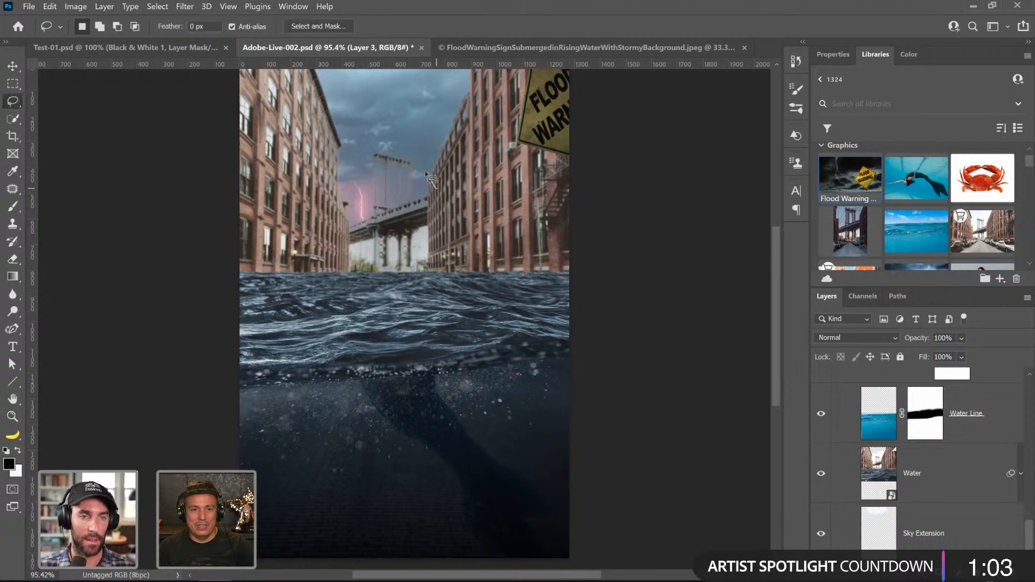
mouse_move(435, 187)
left_mouse_down()
mouse_move(399, 146)
mouse_move(373, 148)
mouse_move(329, 239)
left_mouse_up()
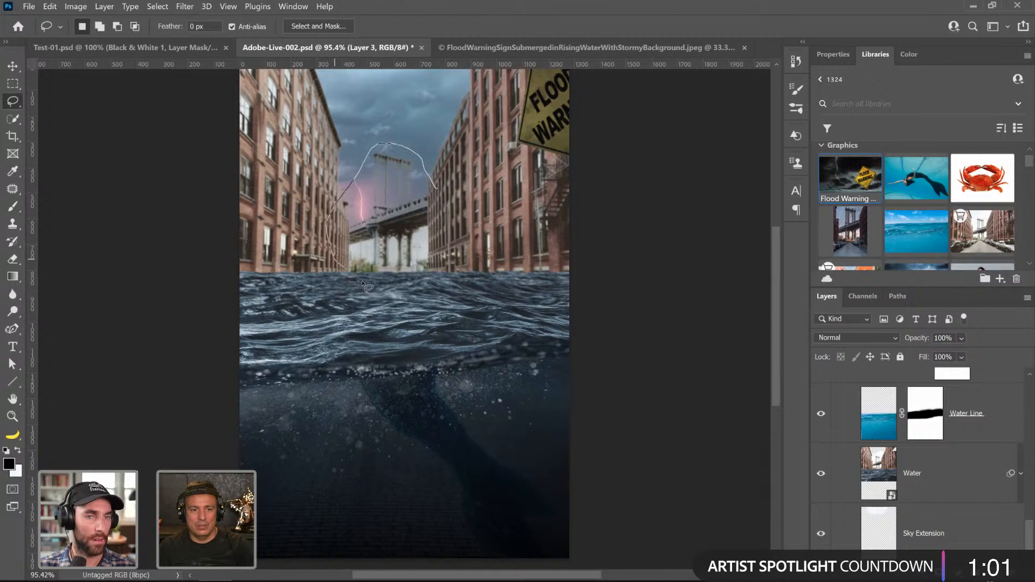
mouse_move(364, 286)
left_mouse_down()
mouse_move(388, 286)
mouse_move(446, 272)
mouse_move(463, 228)
mouse_move(436, 187)
left_mouse_up()
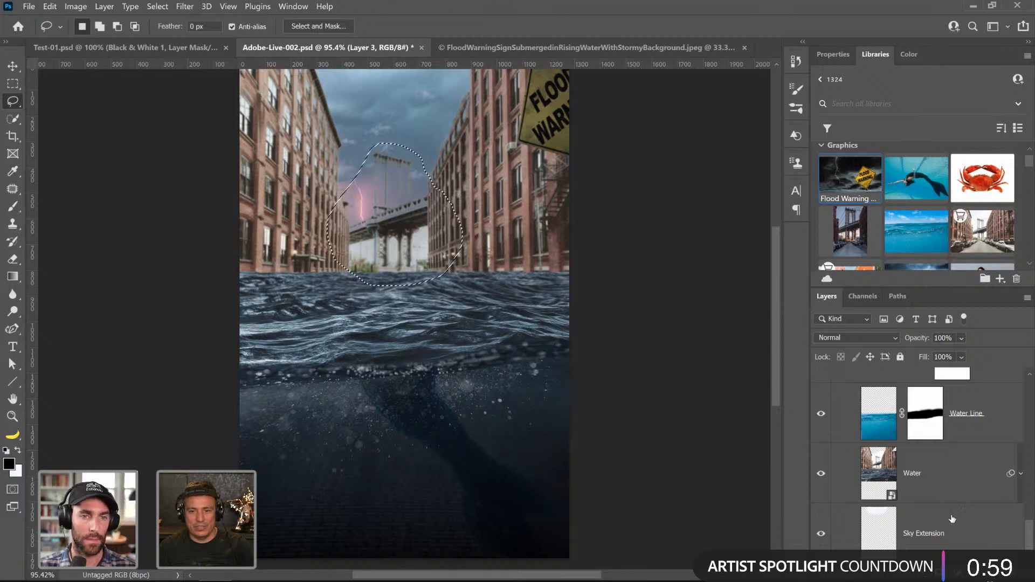
- Expand the Sky Replacement Group and select its Sky layer
left_click(917, 469)
scroll(915, 484, "up", 3)
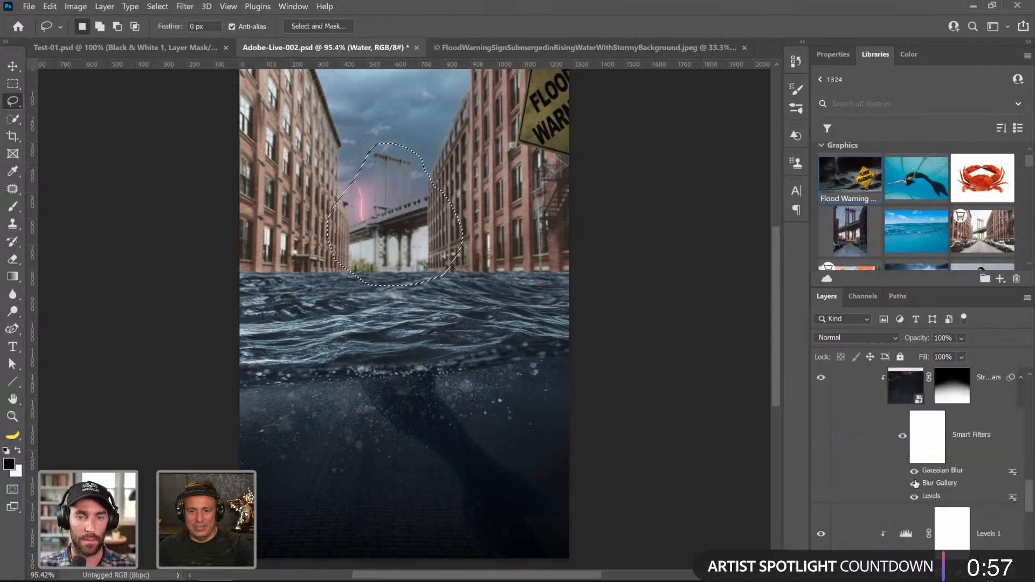
scroll(915, 484, "down", 3)
scroll(915, 484, "down", 2)
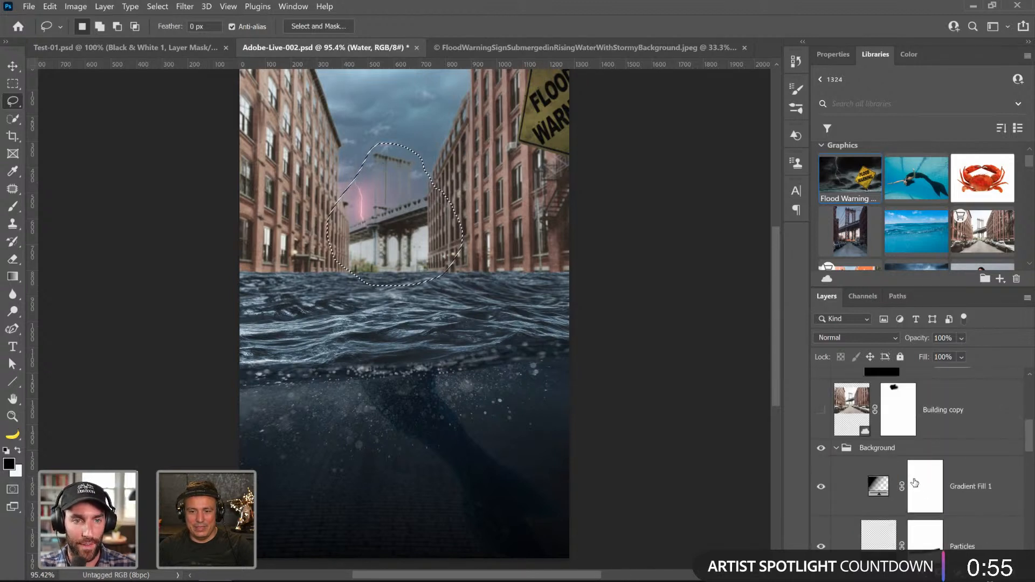
scroll(916, 481, "up", 3)
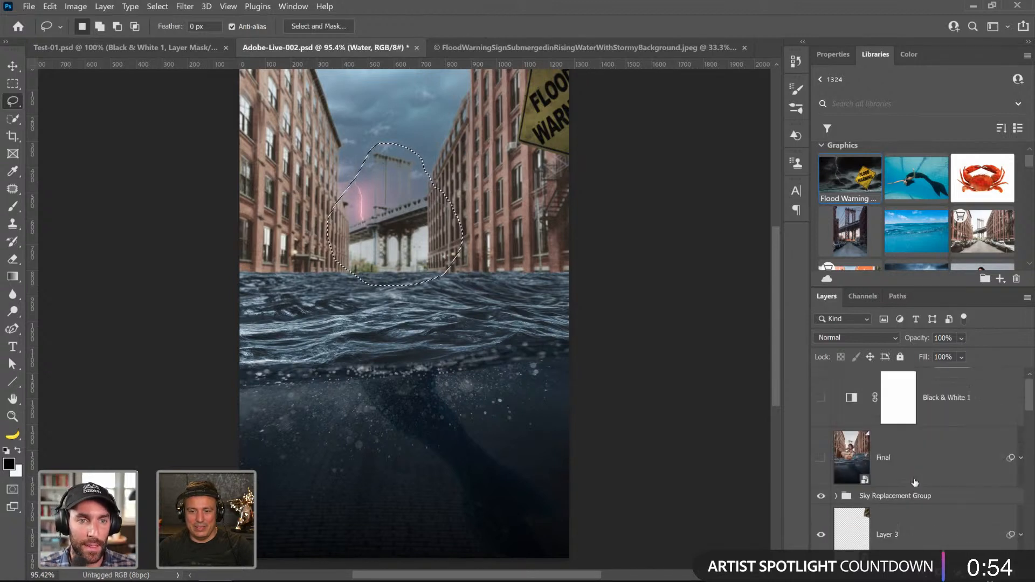
left_click(836, 497)
left_click(837, 496)
left_click(896, 546)
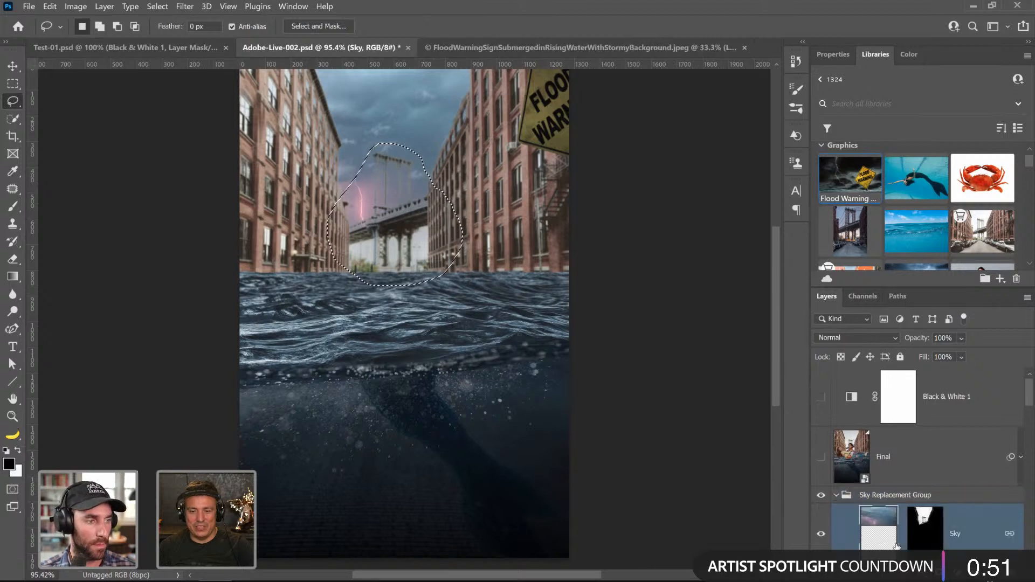
- Copy the bridge selection to Layer 4 and set Blend If sliders so the sky shows through
key("ctrl+j")
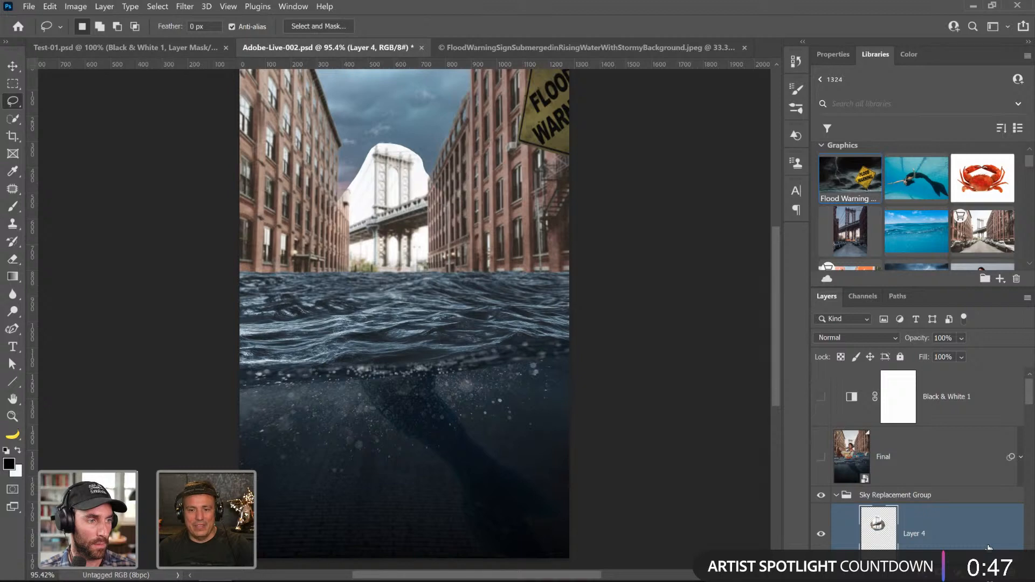
double_click(989, 547)
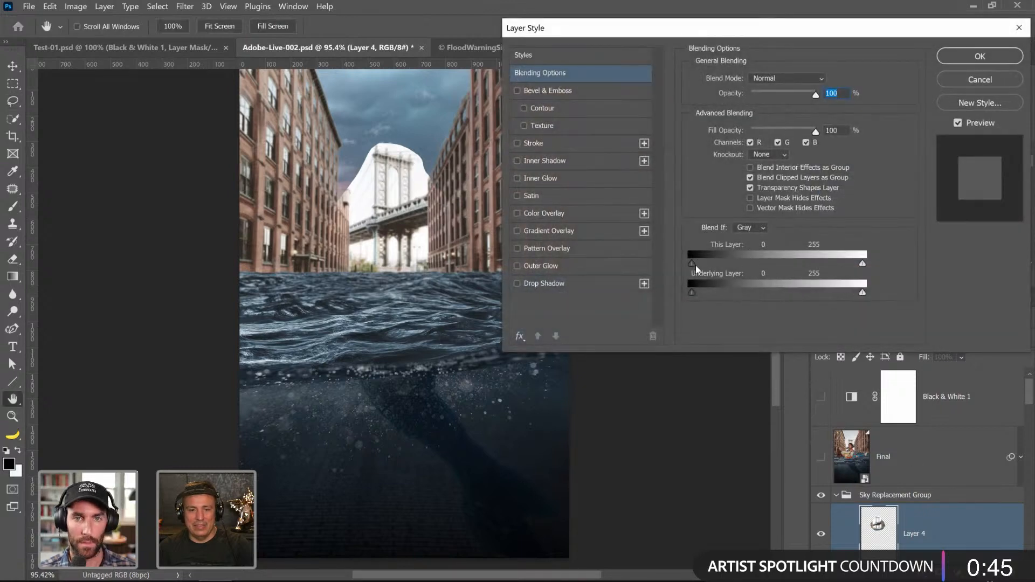
mouse_move(863, 263)
left_mouse_down()
mouse_move(798, 270)
mouse_move(881, 270)
left_mouse_up()
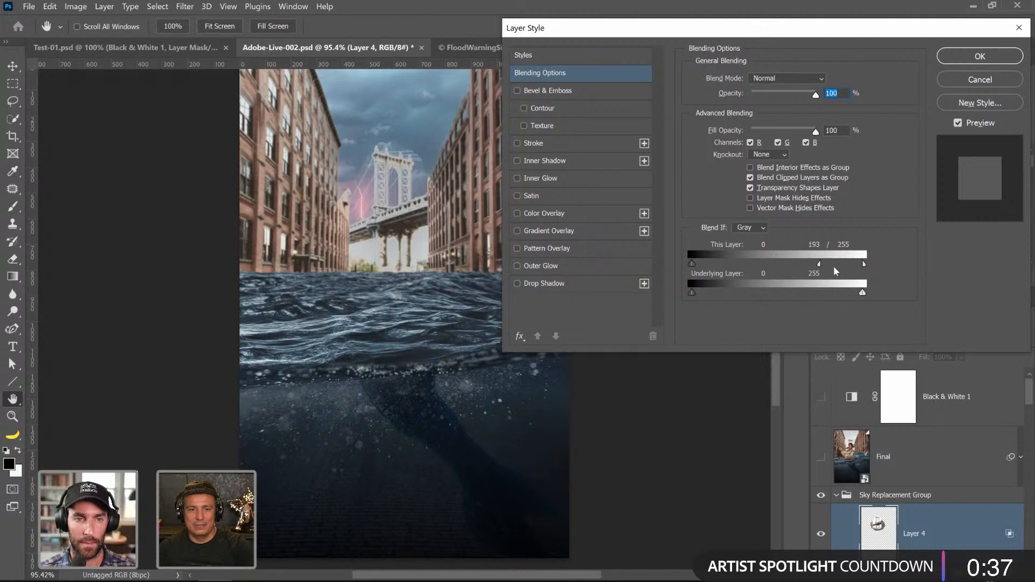
left_click_drag(819, 265, 833, 265)
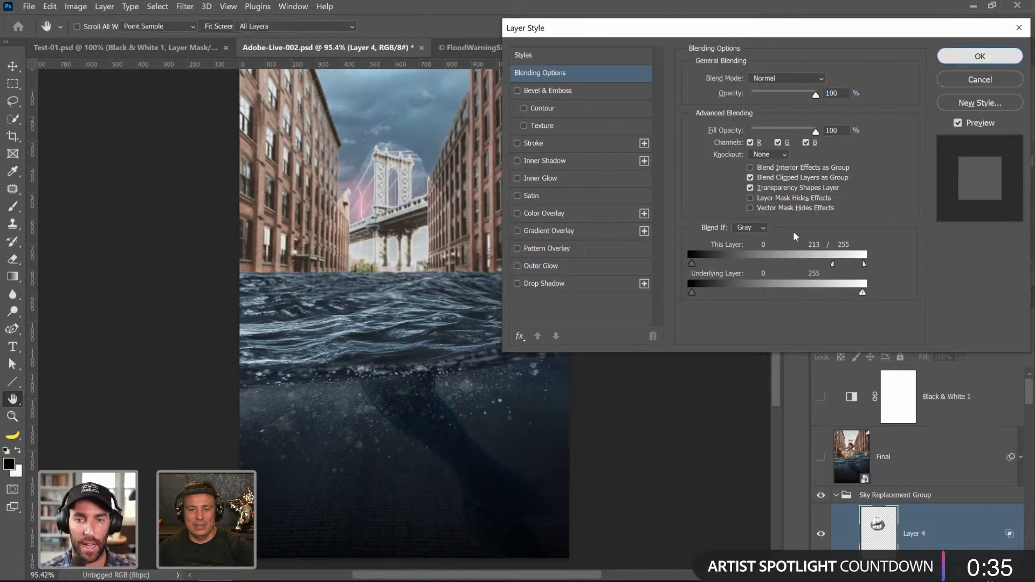
key("Return")
- Set Layer 4 to Multiply with lowered opacity, toggling it to compare
left_click(834, 338)
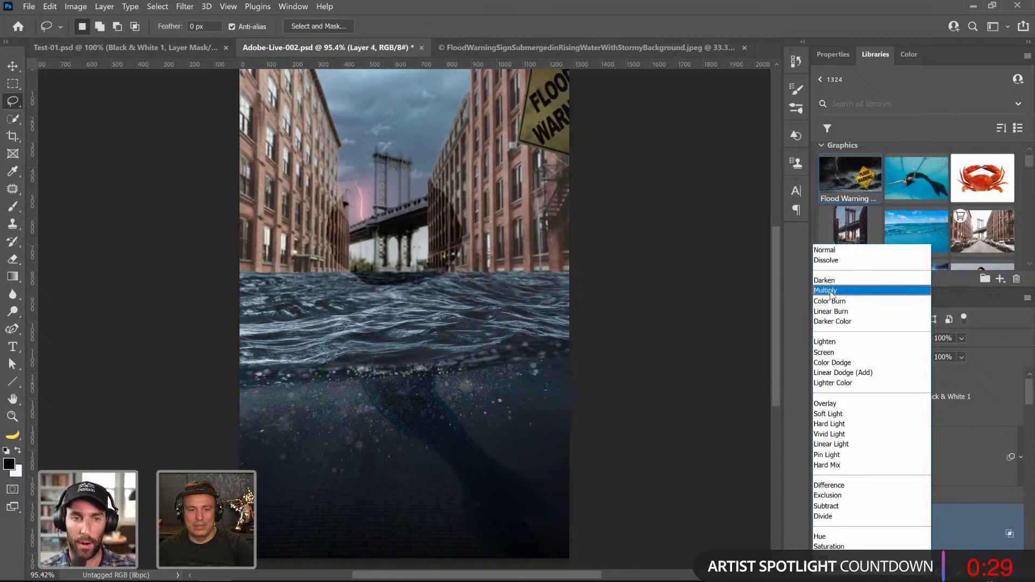
left_click(831, 292)
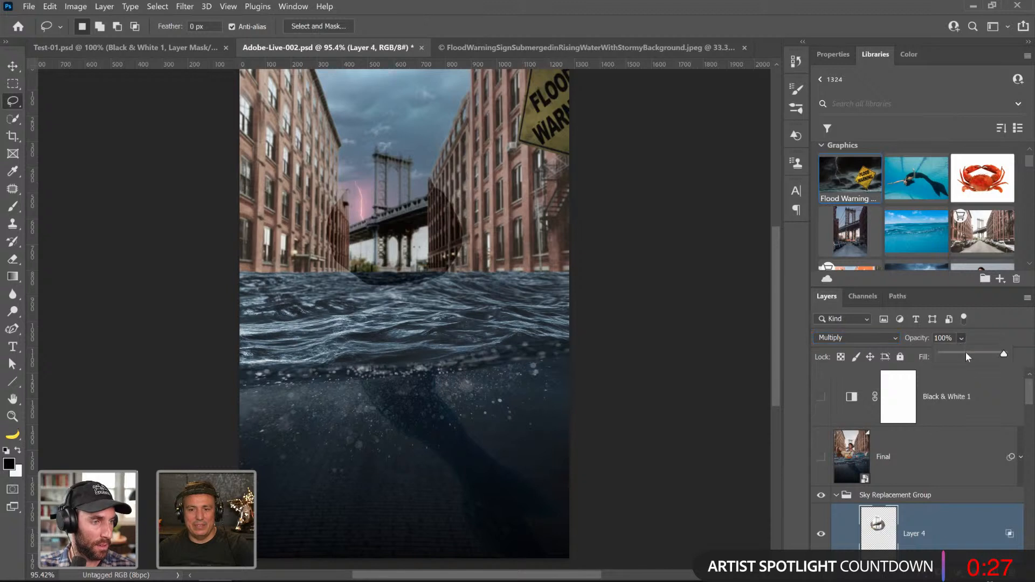
left_click_drag(969, 354, 991, 355)
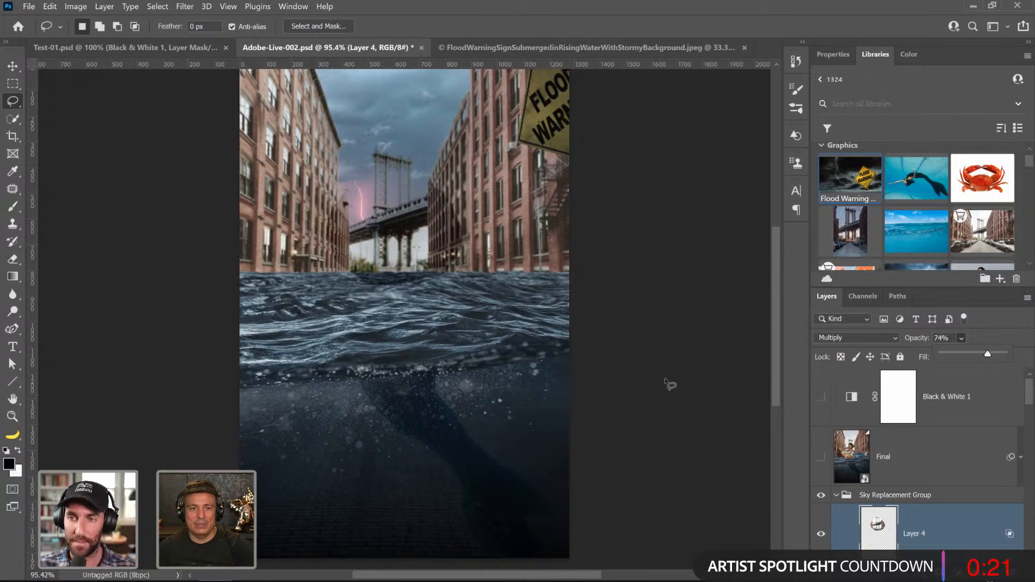
left_click(824, 534)
left_click(821, 536)
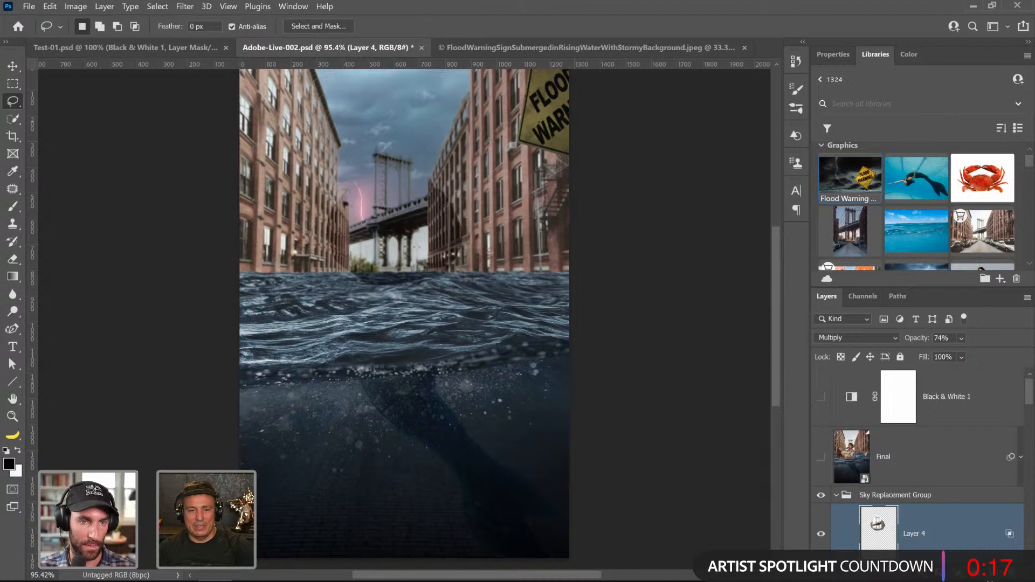
- Add a hide-all mask to Layer 4, painting white over the bridge tower and black below
left_click(903, 573, "alt")
left_click(13, 208)
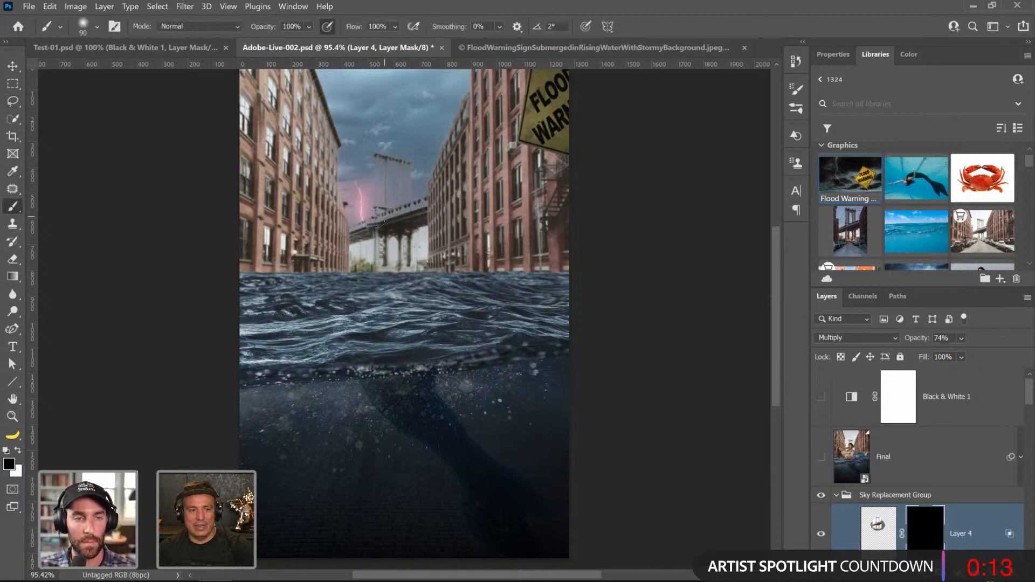
key("x")
mouse_move(418, 215)
left_mouse_down()
mouse_move(380, 225)
mouse_move(341, 226)
left_mouse_up()
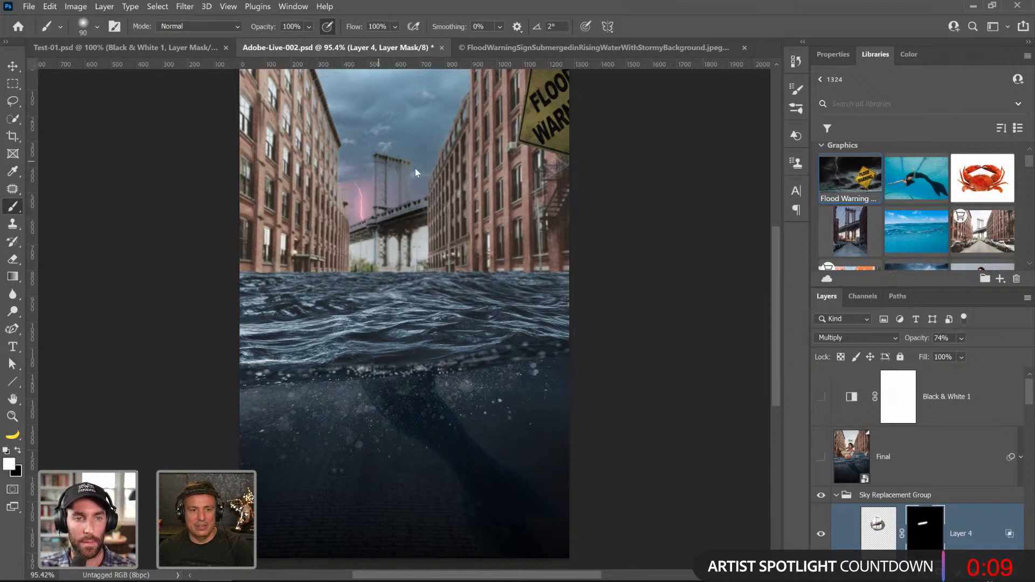
left_click_drag(416, 169, 404, 257)
left_click_drag(379, 233, 380, 244)
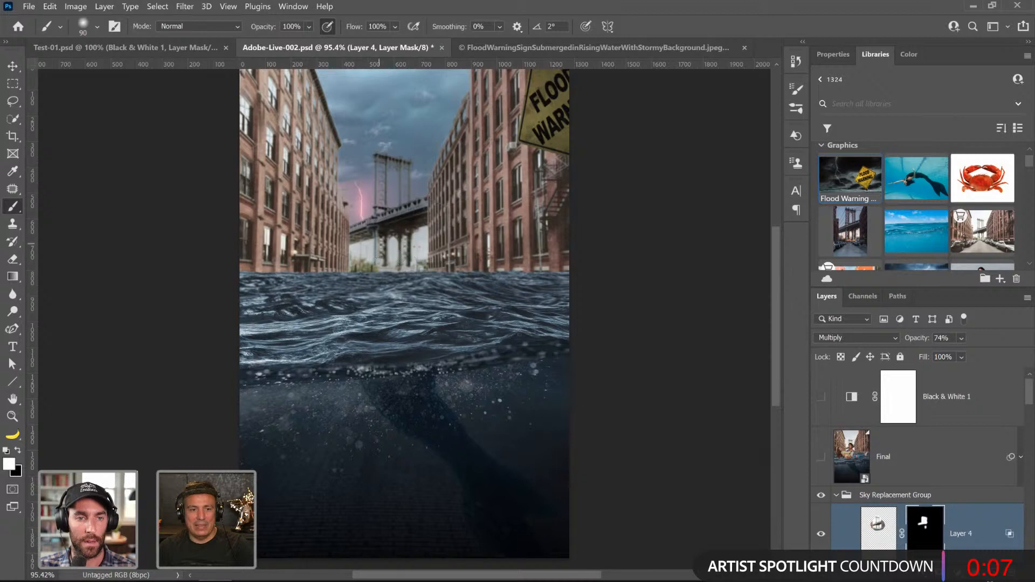
- Toggle the Final layer to compare, then select the Sky Replacement Group
left_click(819, 462)
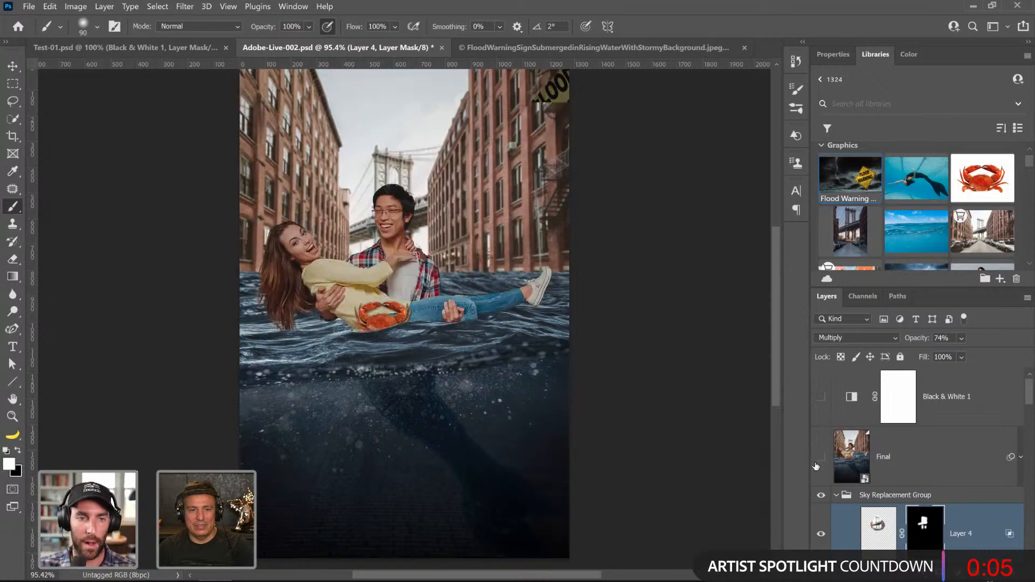
left_click(815, 463)
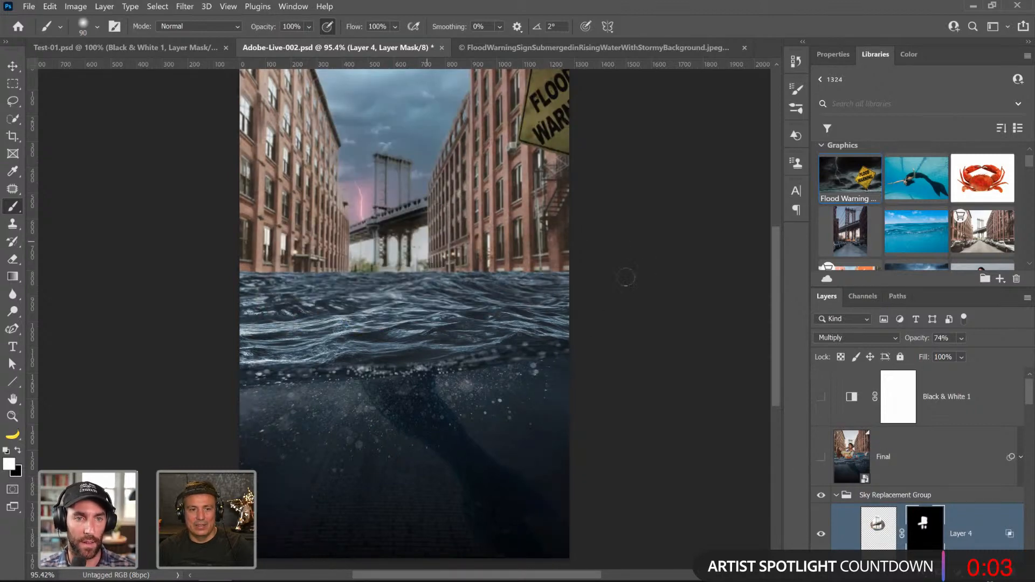
left_click(842, 496)
scroll(874, 502, "down", 5)
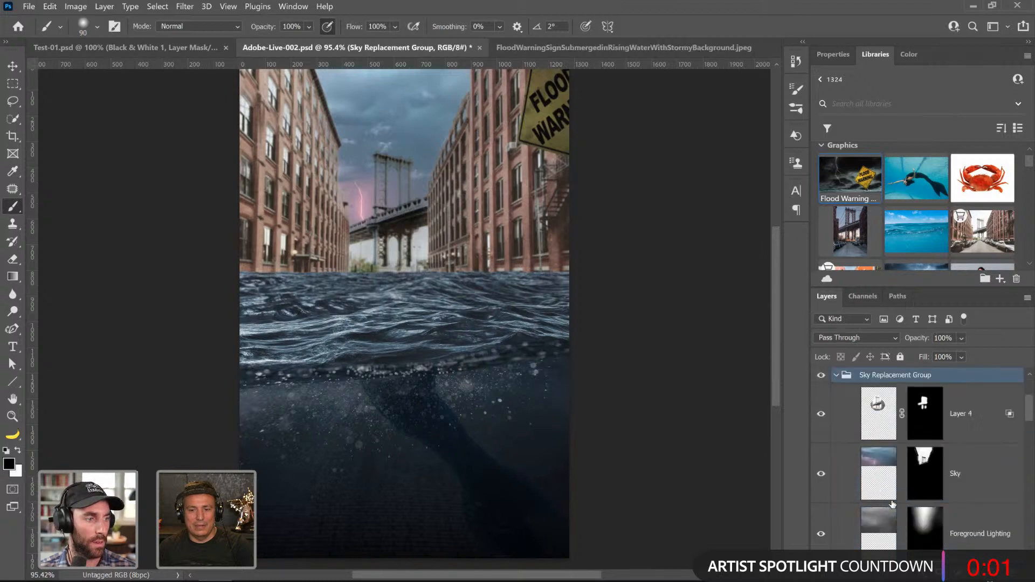
- Select the Sky layer's mask, swap colours, and toggle the Sky Replacement Group to compare
scroll(901, 503, "up", 2)
left_click(924, 475)
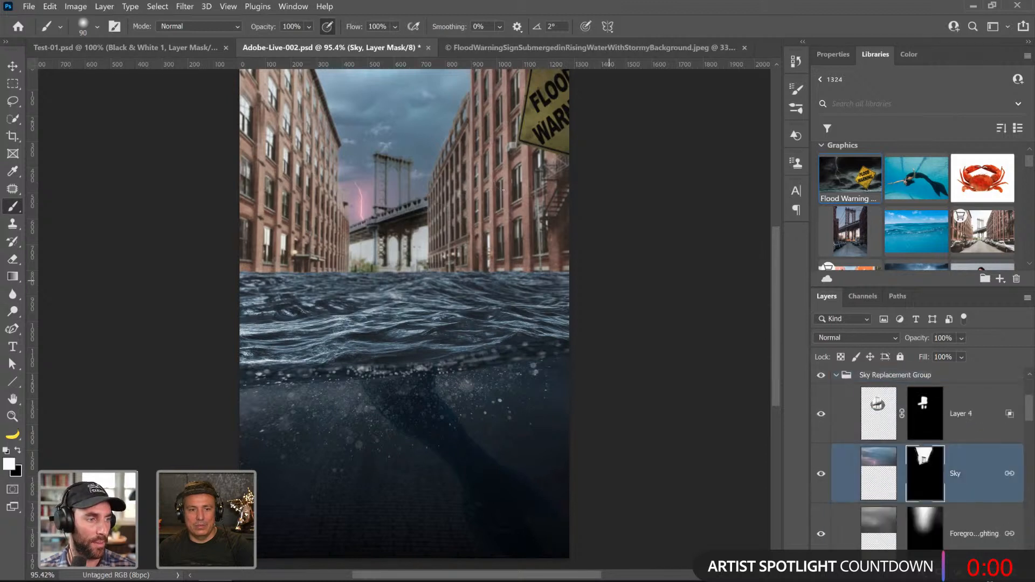
key("x")
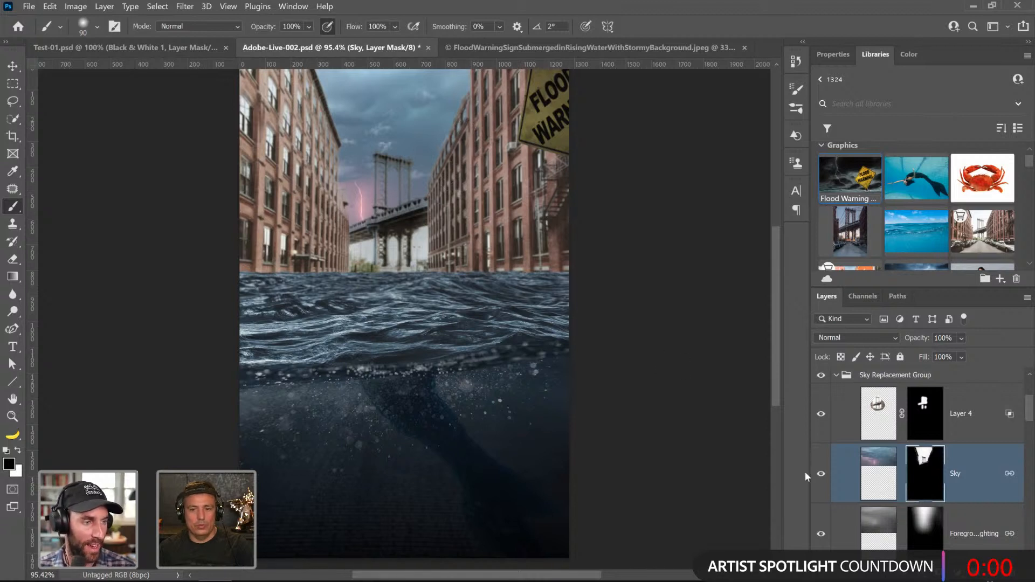
left_click(836, 379)
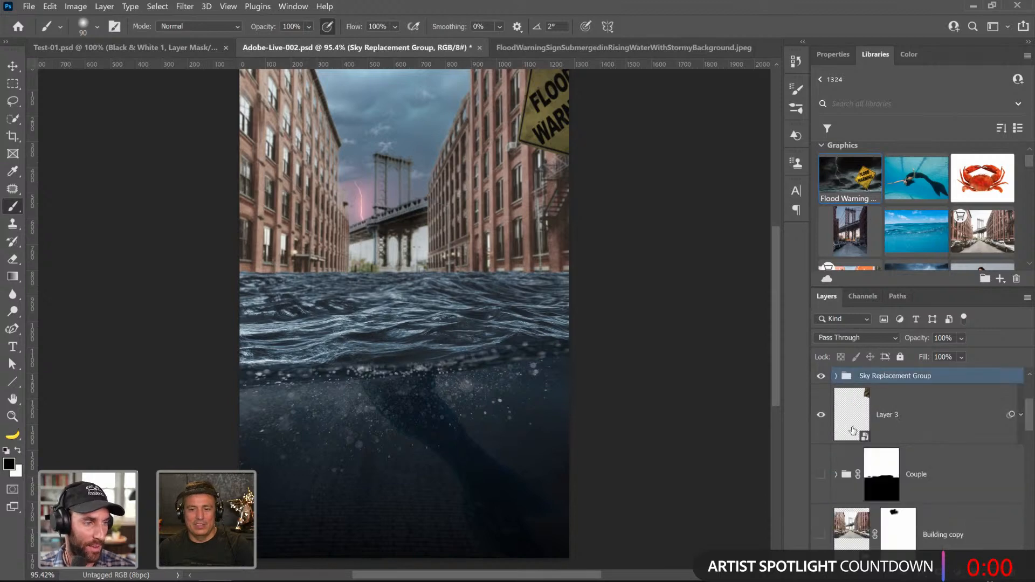
left_click(820, 378)
left_click(820, 378)
left_click(820, 379)
left_click(821, 378)
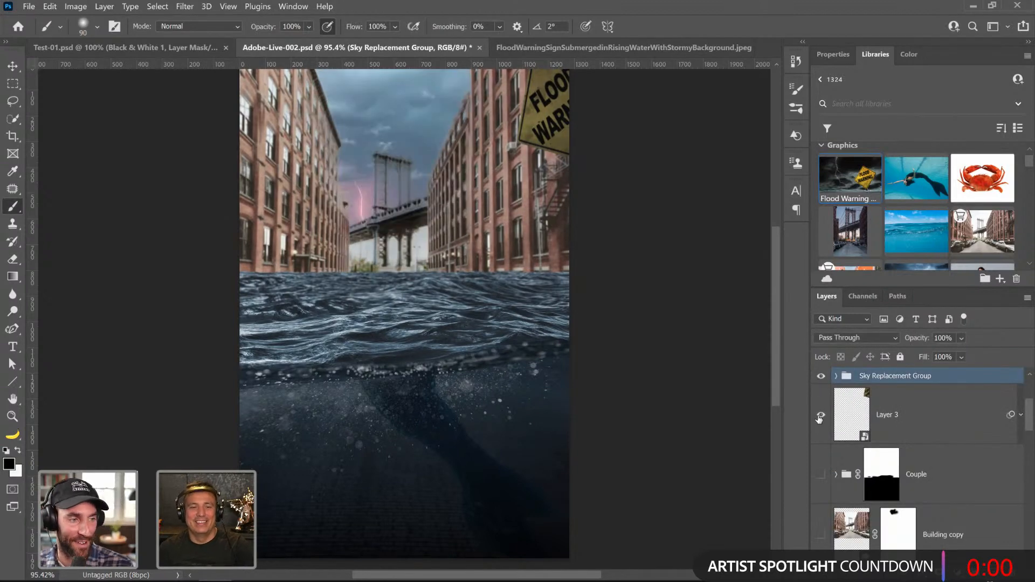
- Add a Levels adjustment clipped to the Sky layer, raising midtones to about 1.38
left_click(836, 376)
left_click(897, 489)
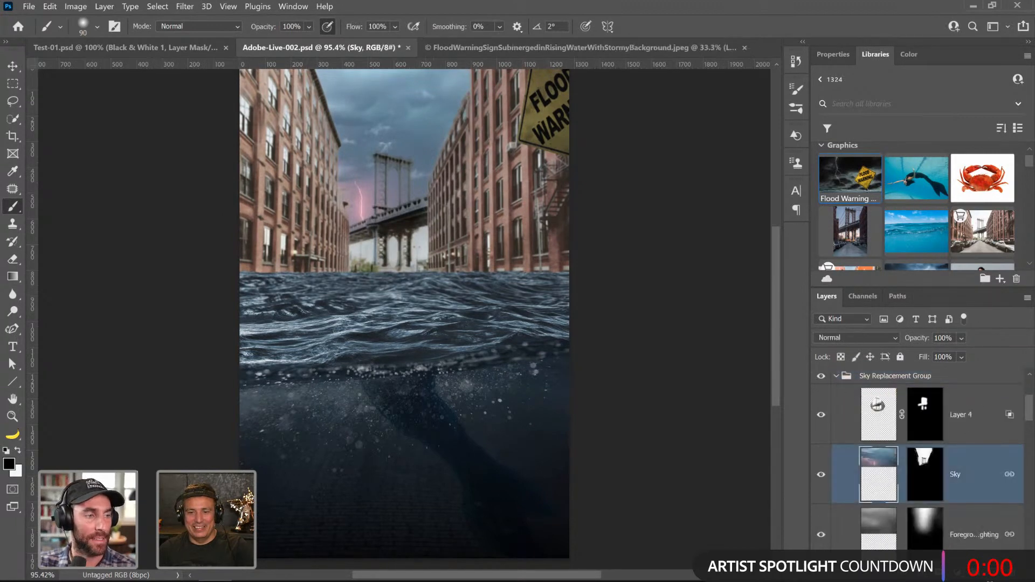
left_click(906, 567)
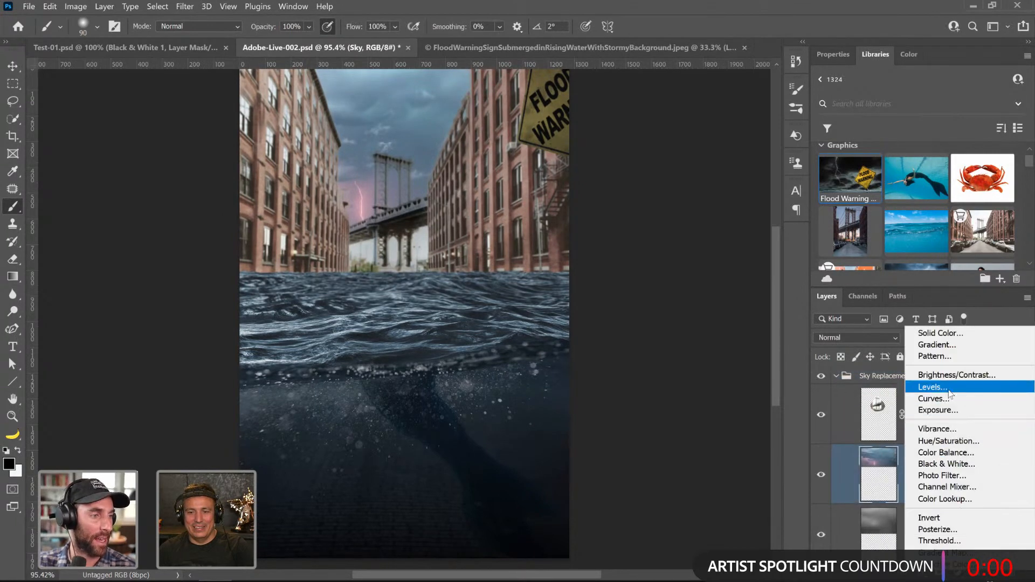
left_click(925, 384)
left_click_drag(1012, 235, 1009, 237)
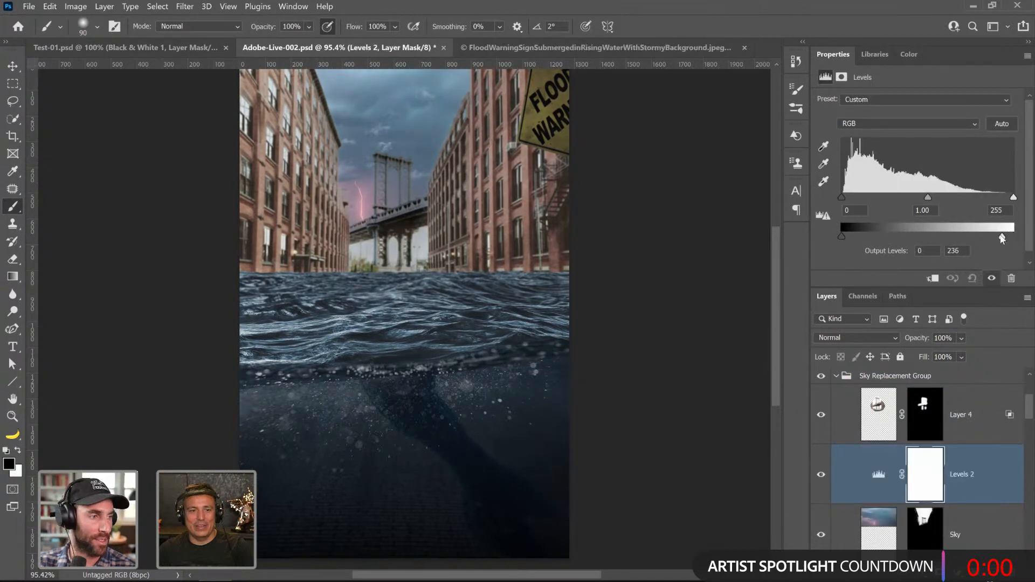
left_click_drag(921, 199, 921, 198)
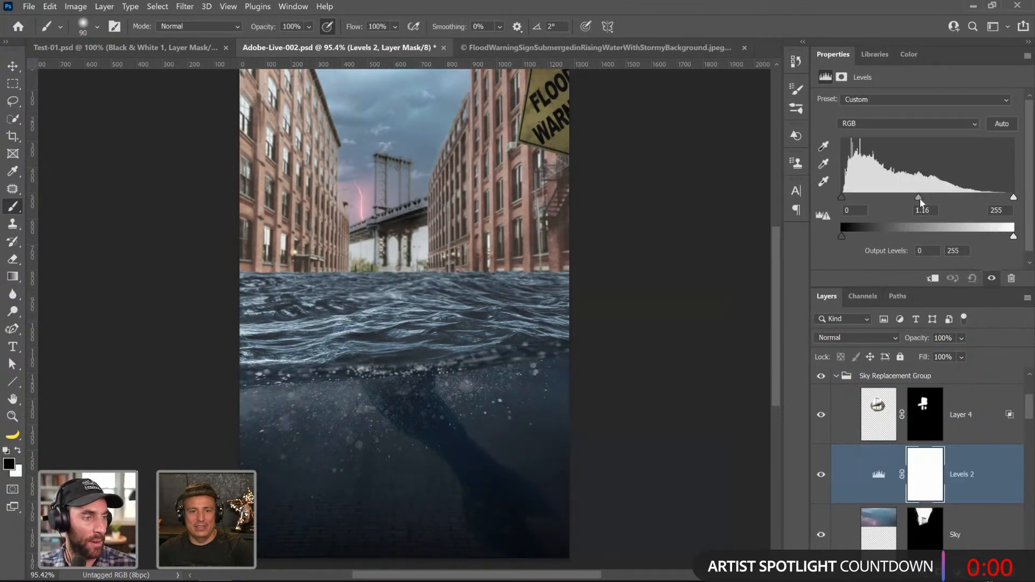
left_click(931, 279)
left_click_drag(911, 200, 896, 200)
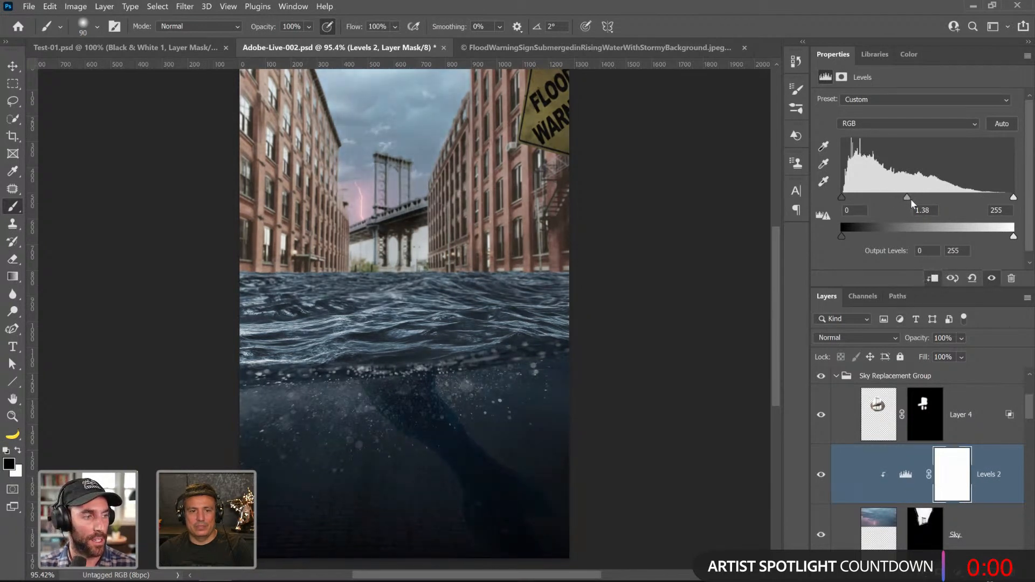
left_click(836, 377)
scroll(850, 437, "up", 2)
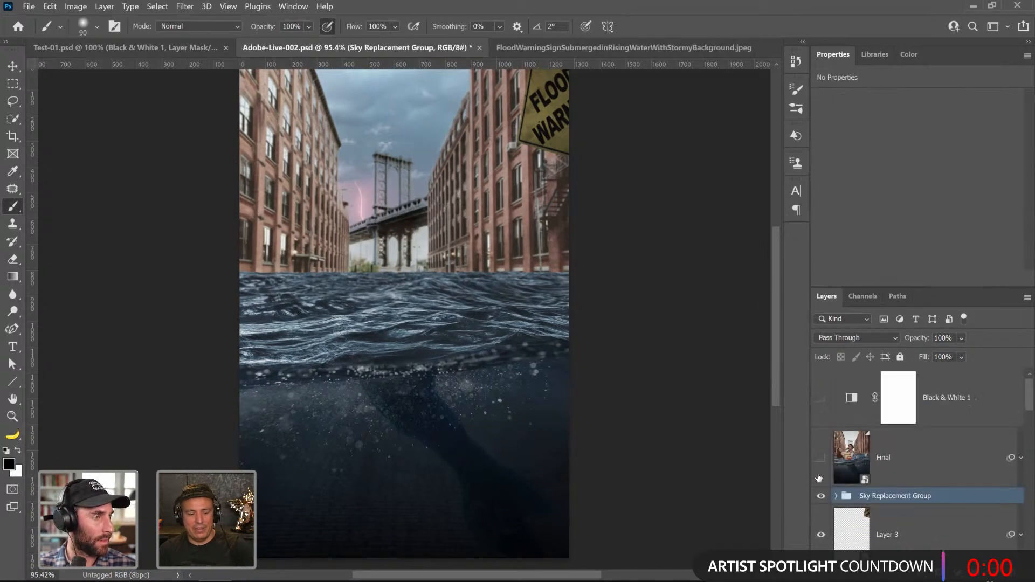
- Save the composite, then paste a merged copy into the Final smart object and close it unsaved
key("ctrl+s")
key("ctrl+a")
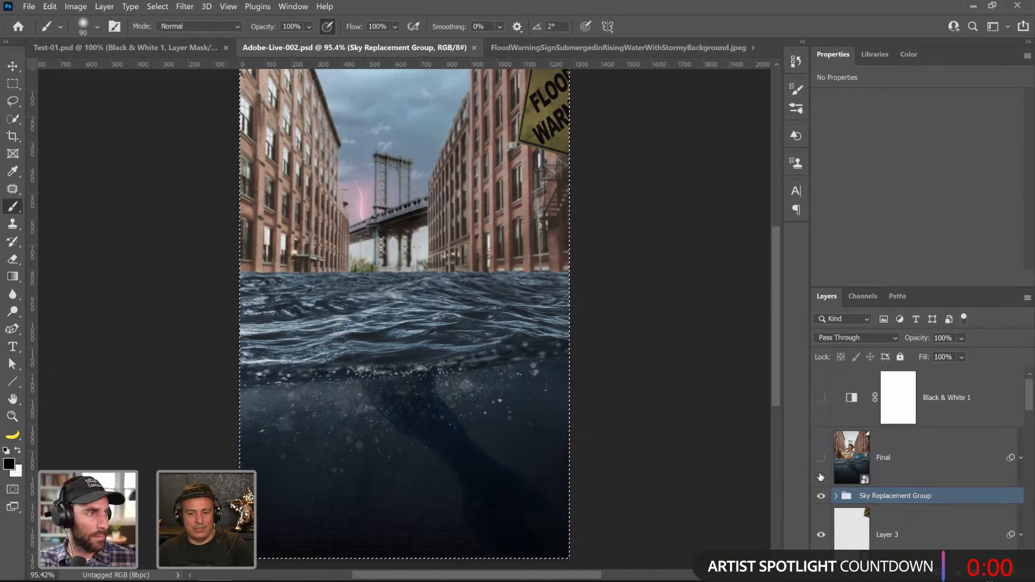
left_click(821, 457)
double_click(850, 459)
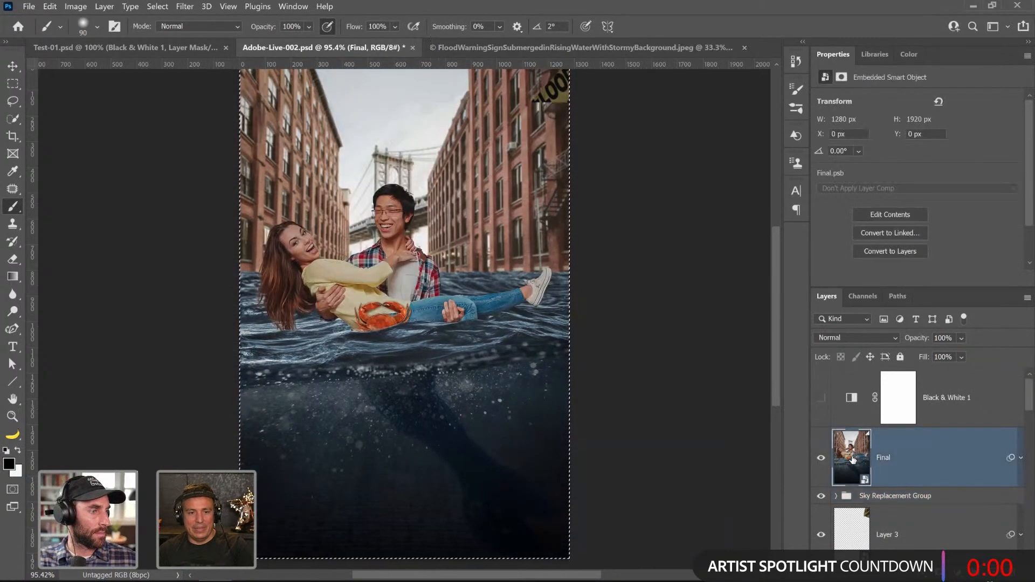
key("ctrl+v")
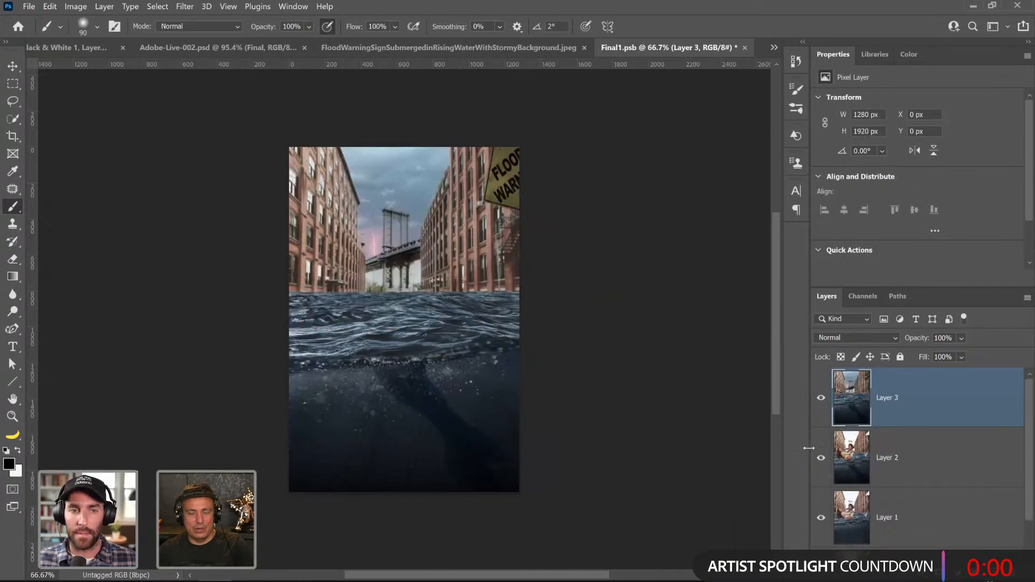
left_click(745, 48)
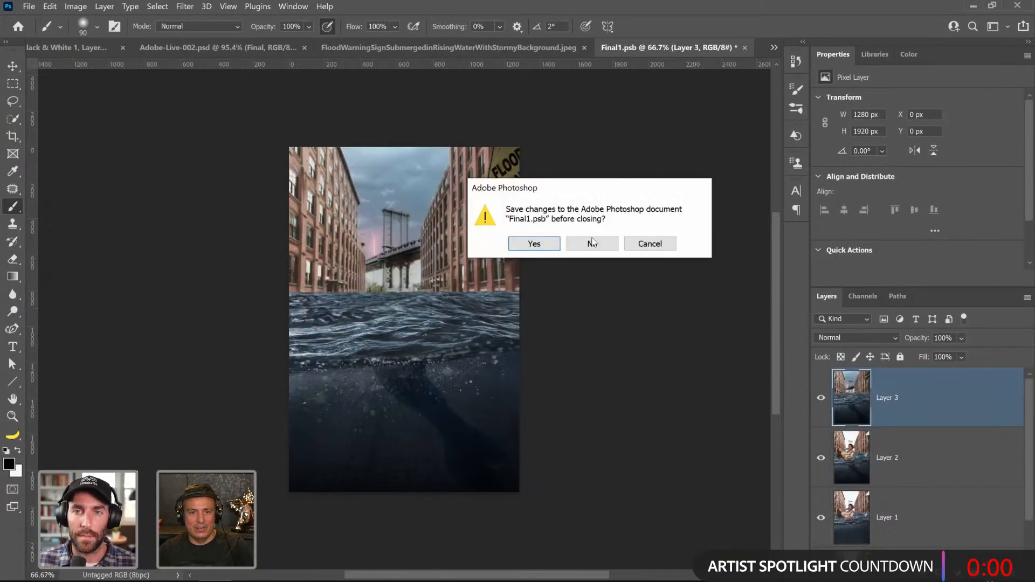
left_click(593, 240)
- Hide Final, show the Couple group, collapse the Background group, and maximise the portfolio browser
scroll(848, 480, "up", 2)
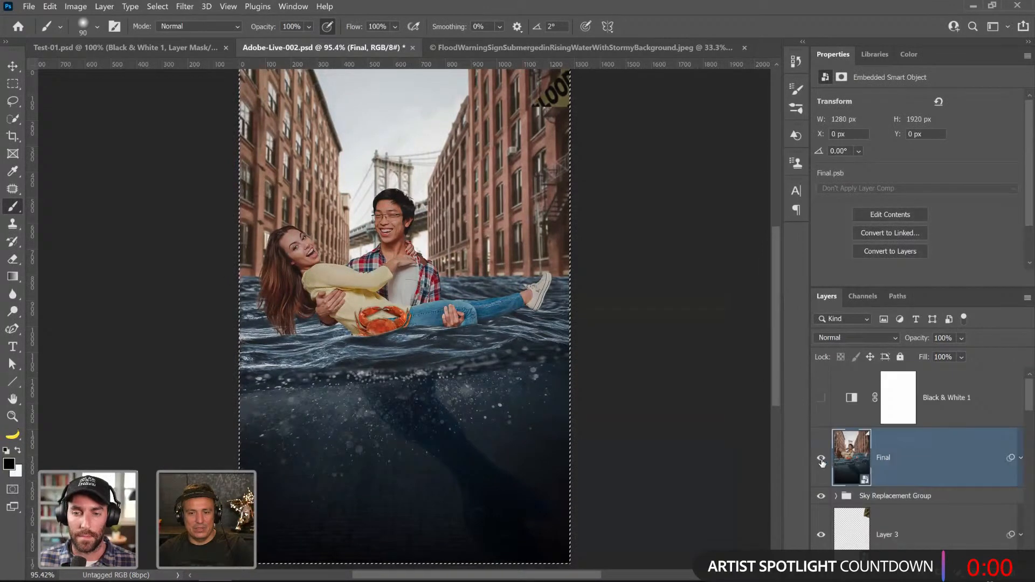
left_click(822, 463)
scroll(834, 480, "down", 4)
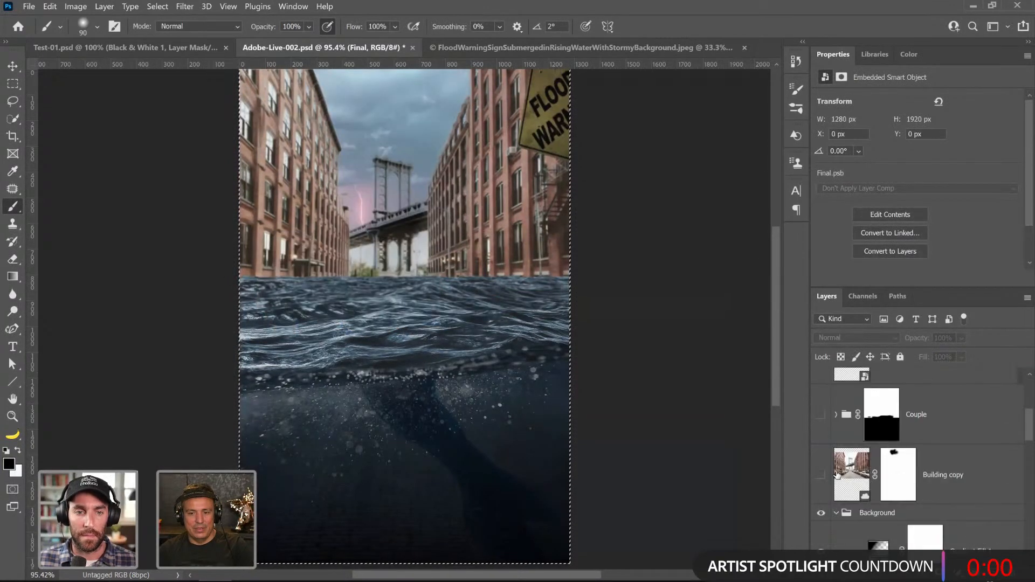
left_click(821, 414)
scroll(841, 436, "up", 1)
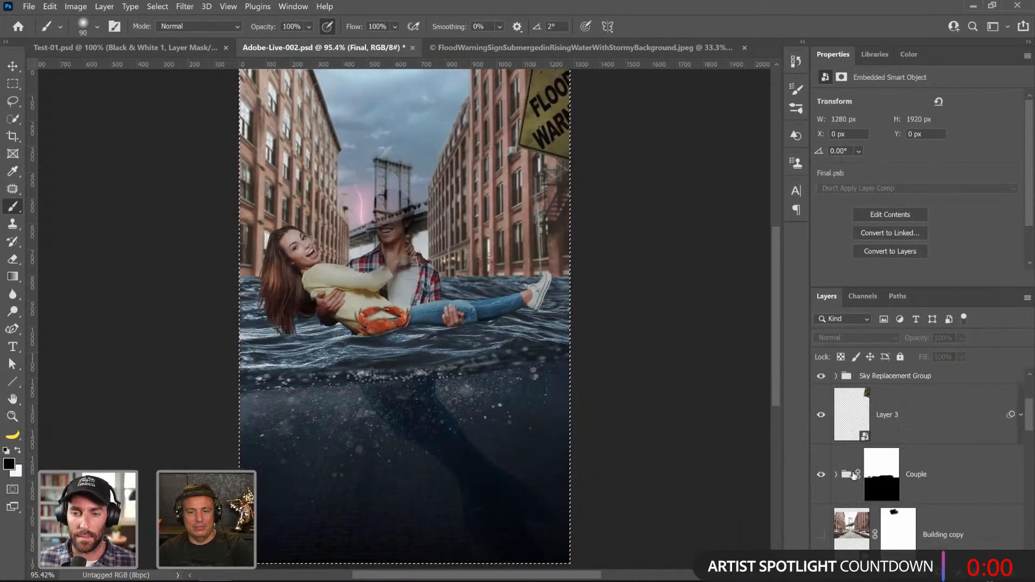
scroll(854, 474, "down", 2)
scroll(853, 472, "down", 4)
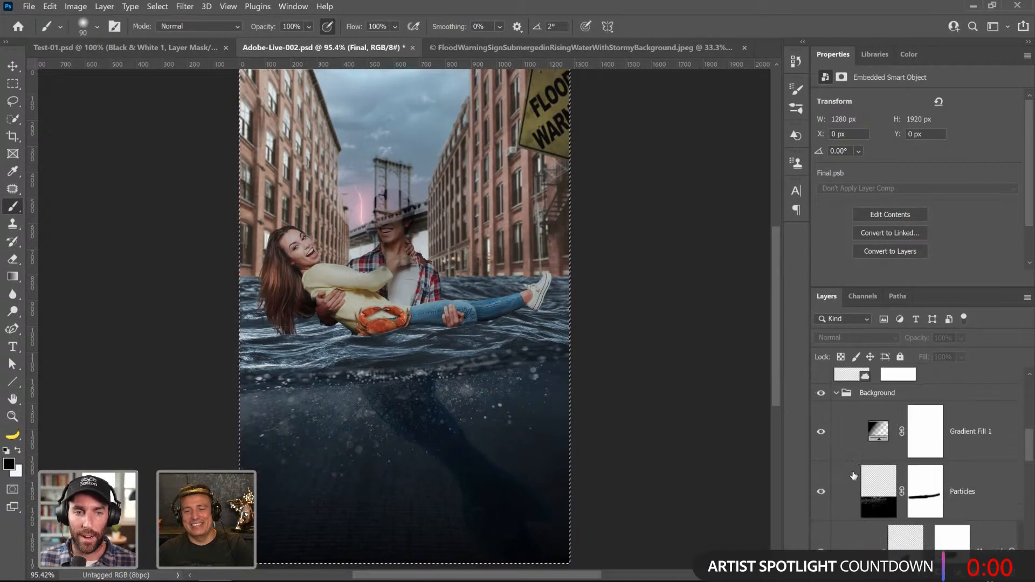
scroll(852, 467, "up", 4)
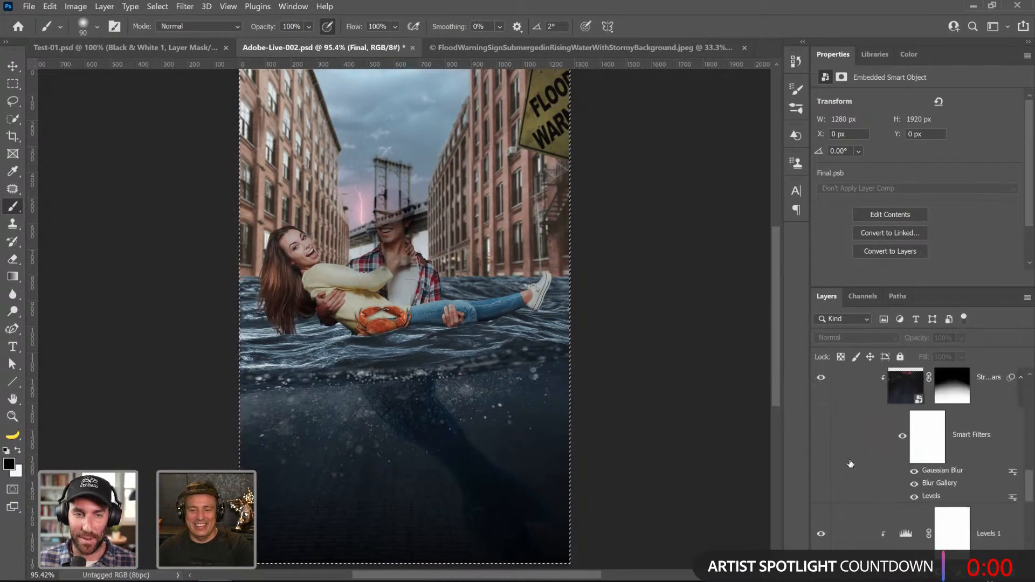
left_click(848, 388)
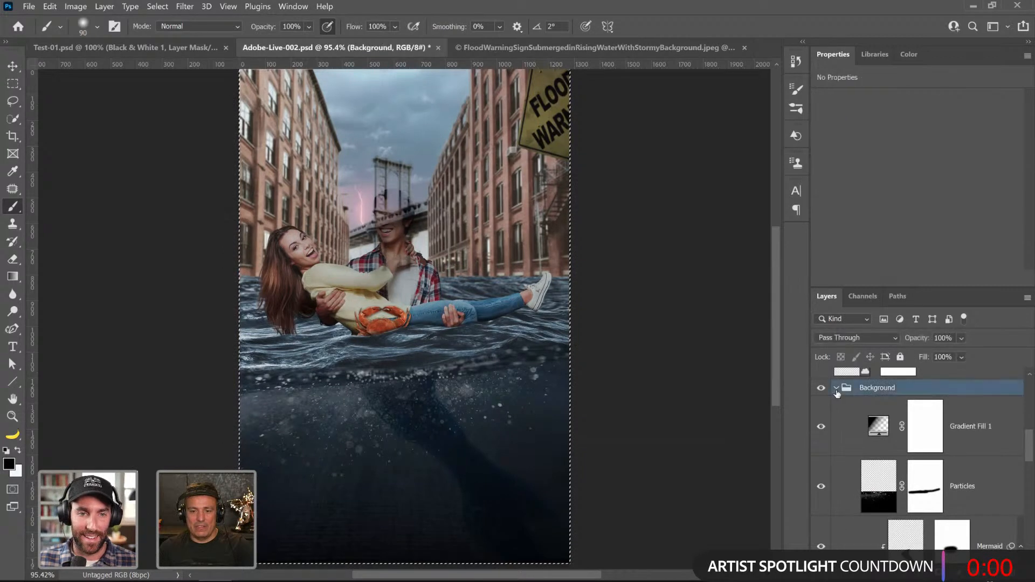
left_click(835, 389)
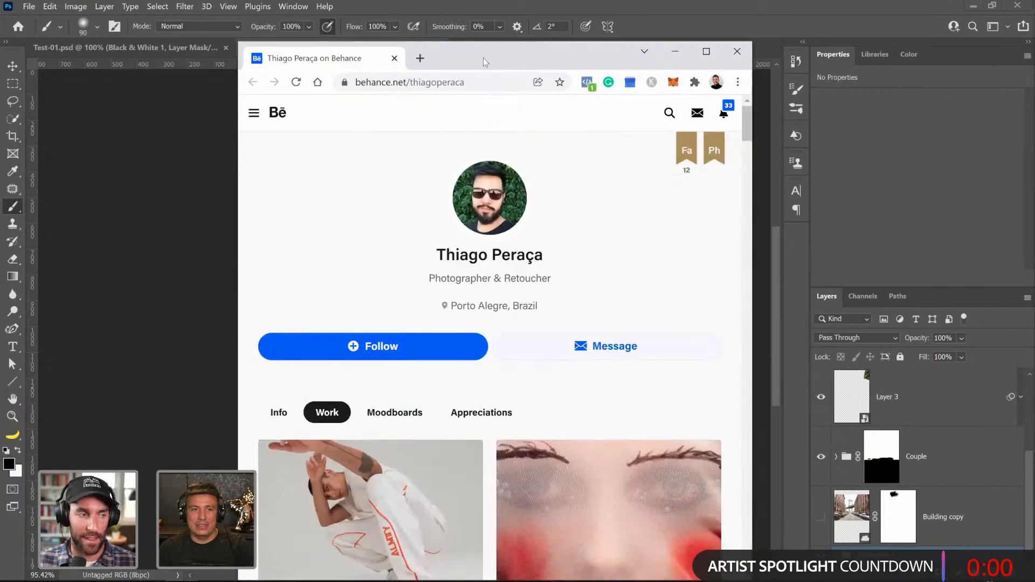
double_click(484, 57)
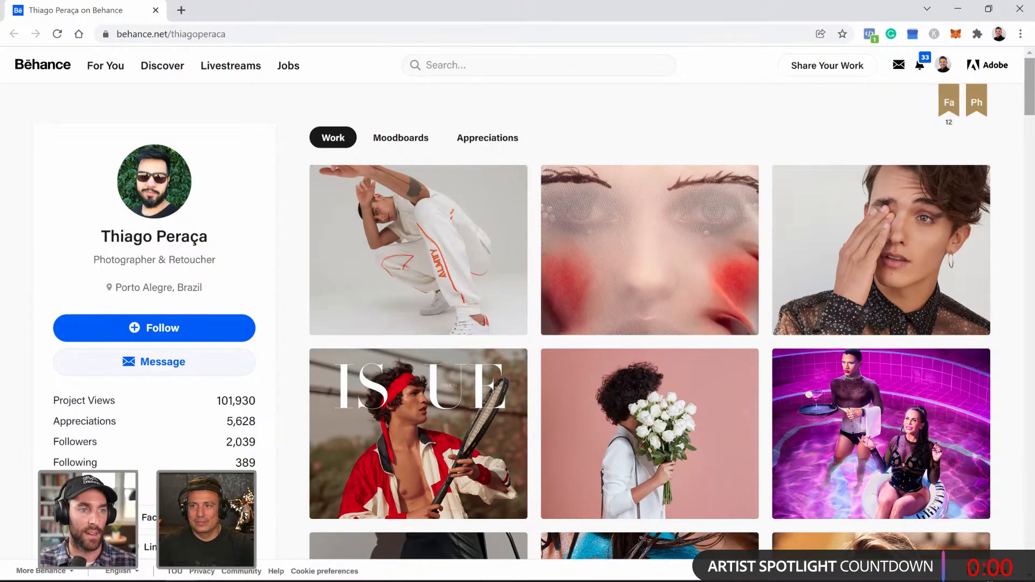
- Scroll down the Work grid and open the Colorize-se - Revista Pompéia project
left_click_drag(1030, 107, 1030, 111)
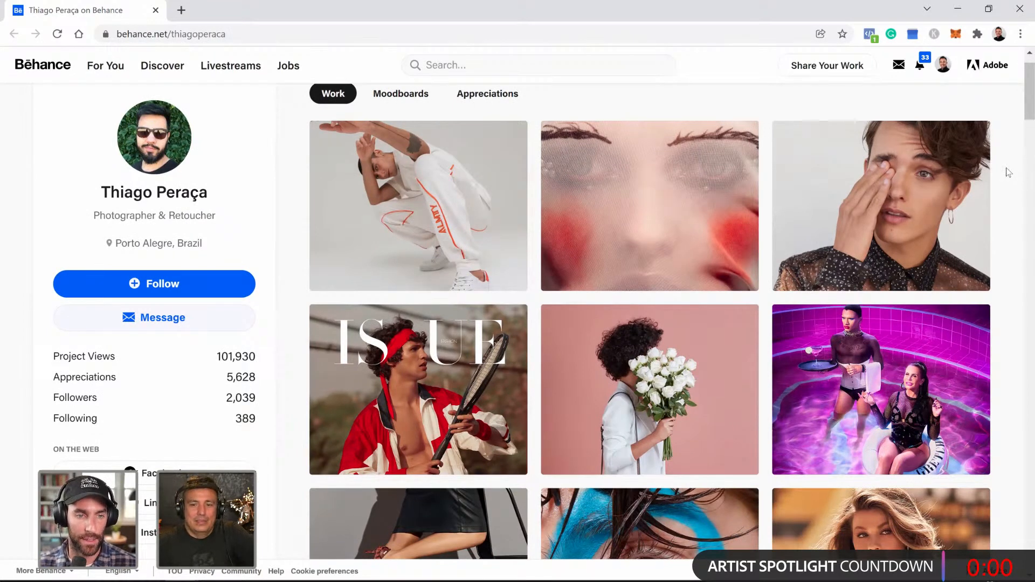
scroll(1011, 174, "down", 1)
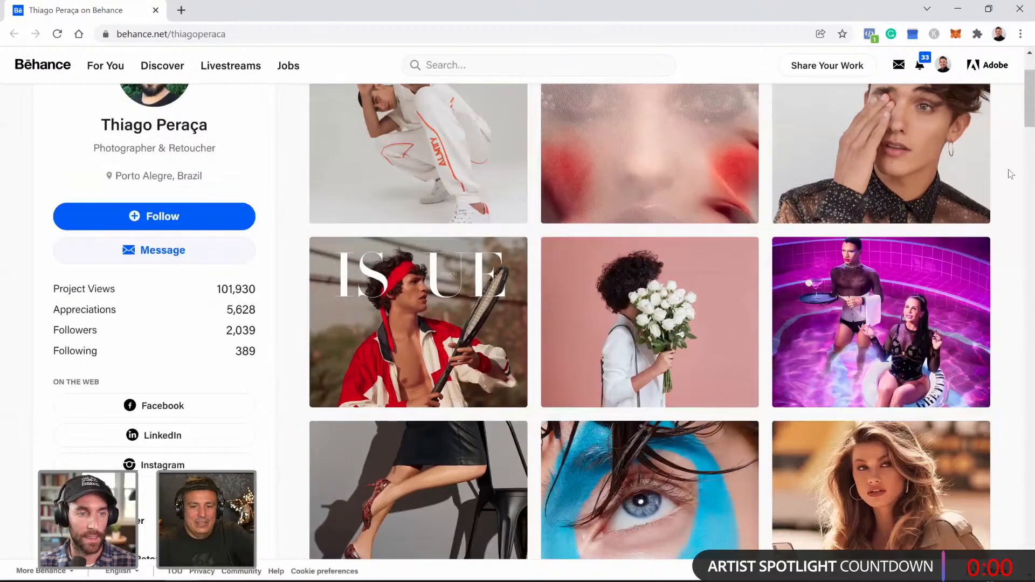
scroll(1011, 174, "up", 2)
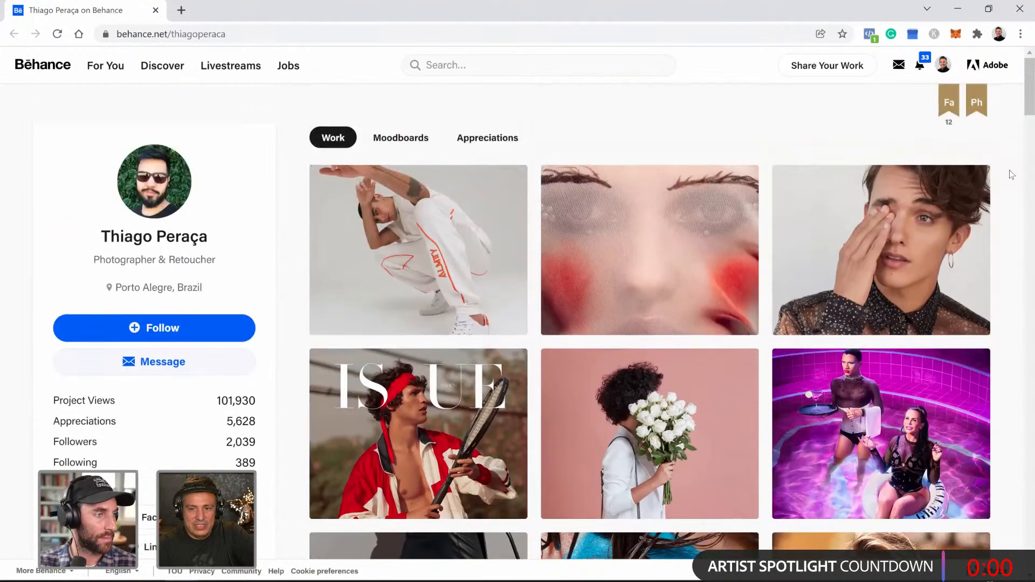
scroll(1010, 174, "down", 1)
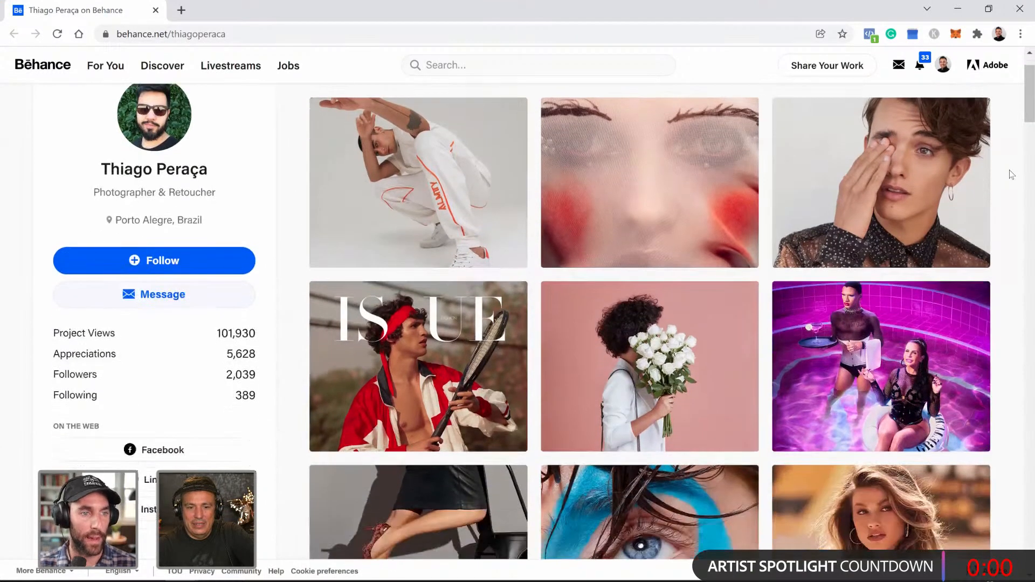
scroll(1012, 173, "down", 1)
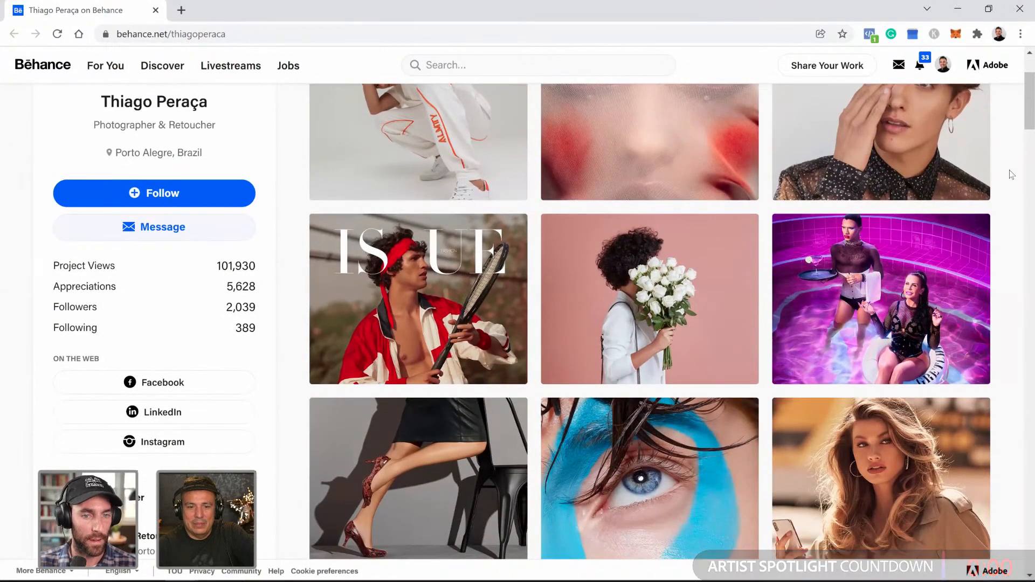
scroll(1012, 174, "down", 1)
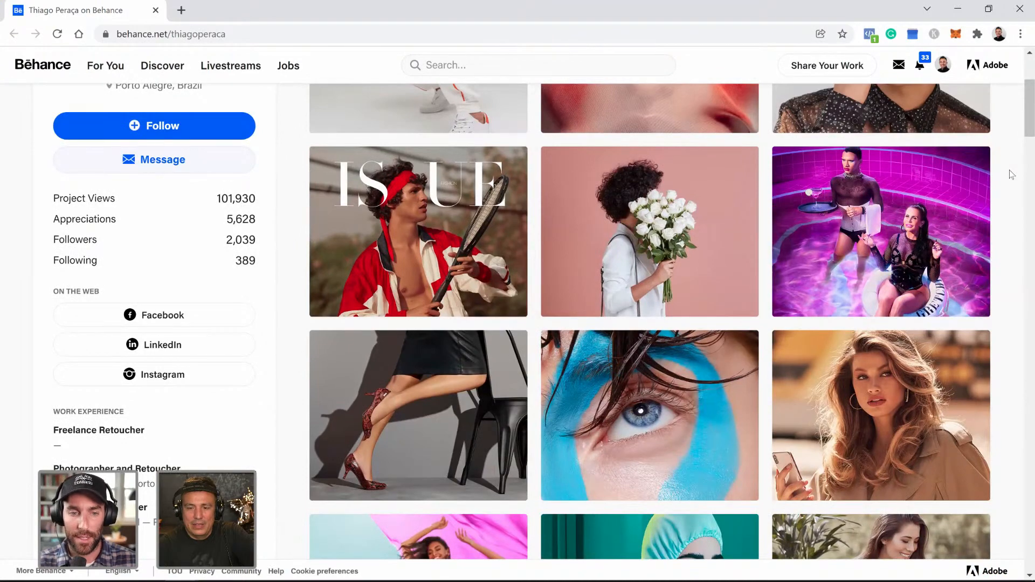
scroll(1012, 174, "down", 3)
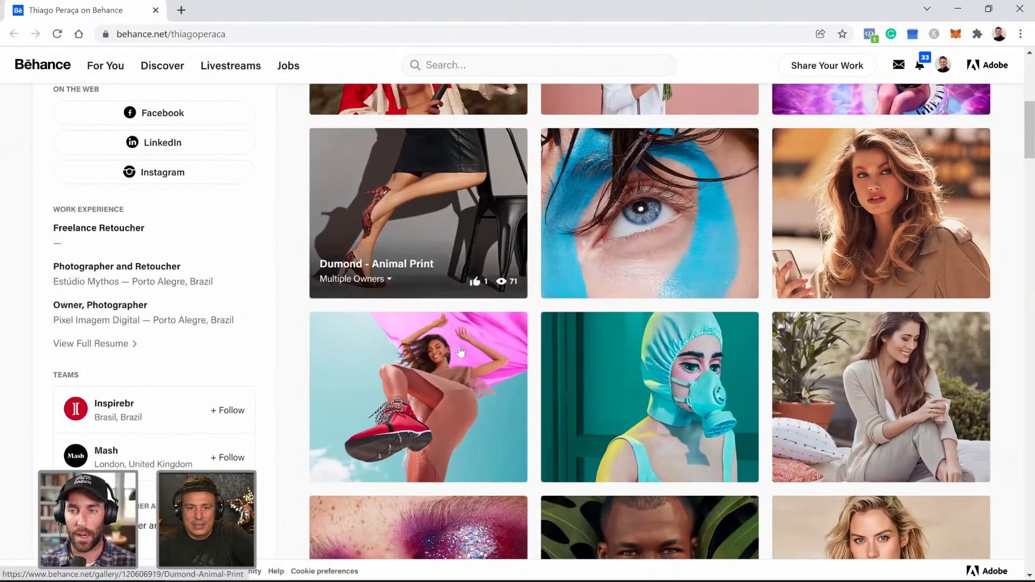
scroll(521, 345, "down", 3)
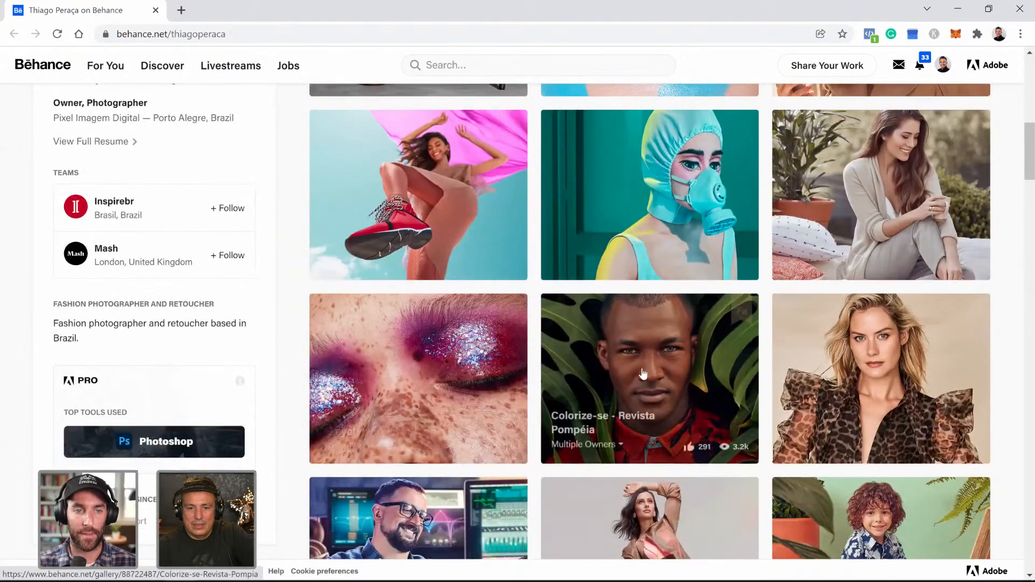
left_click(656, 359)
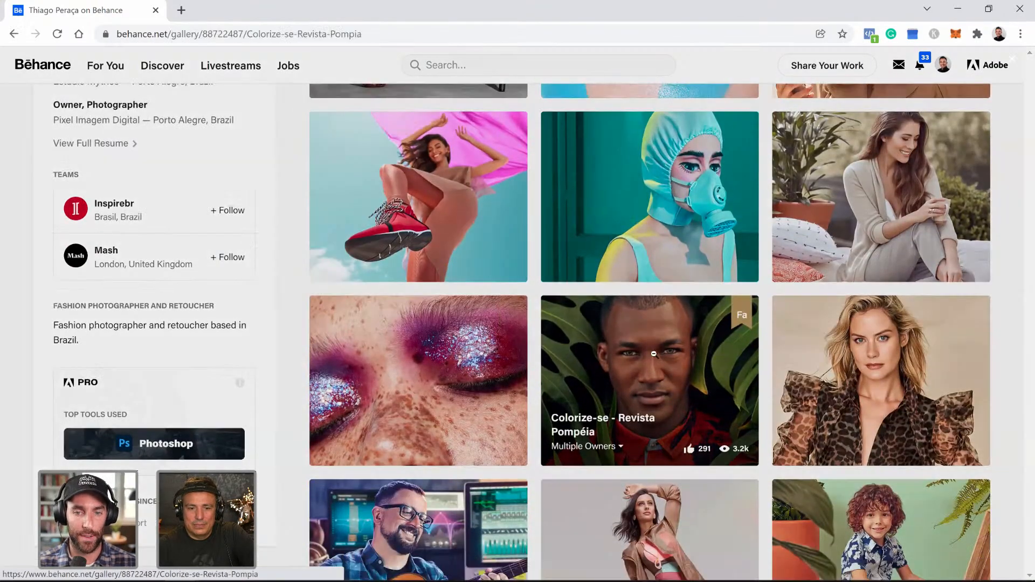
- Scroll through all the Colorize-se project photos, then close the project viewer
scroll(735, 269, "down", 5)
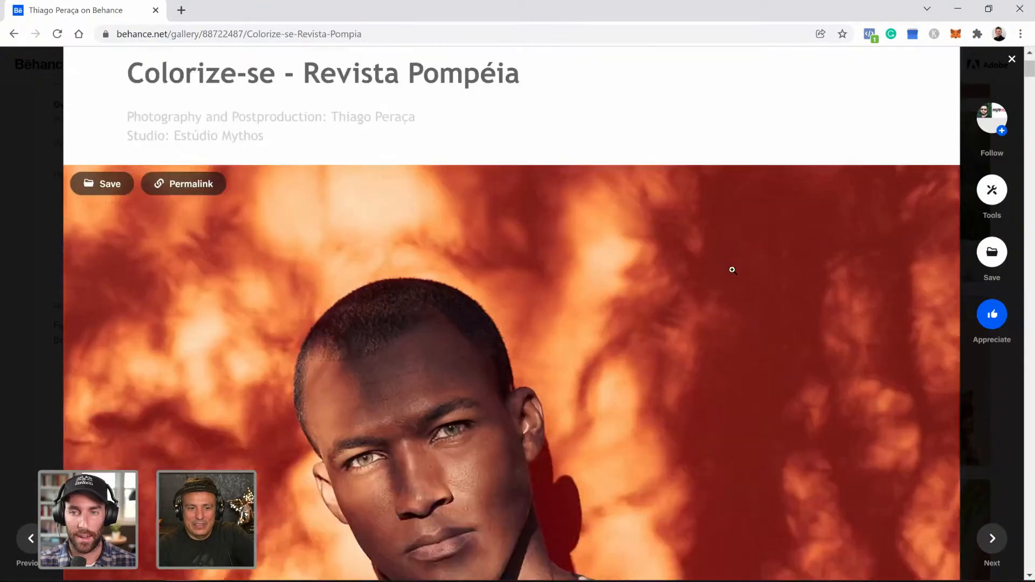
scroll(732, 270, "down", 10)
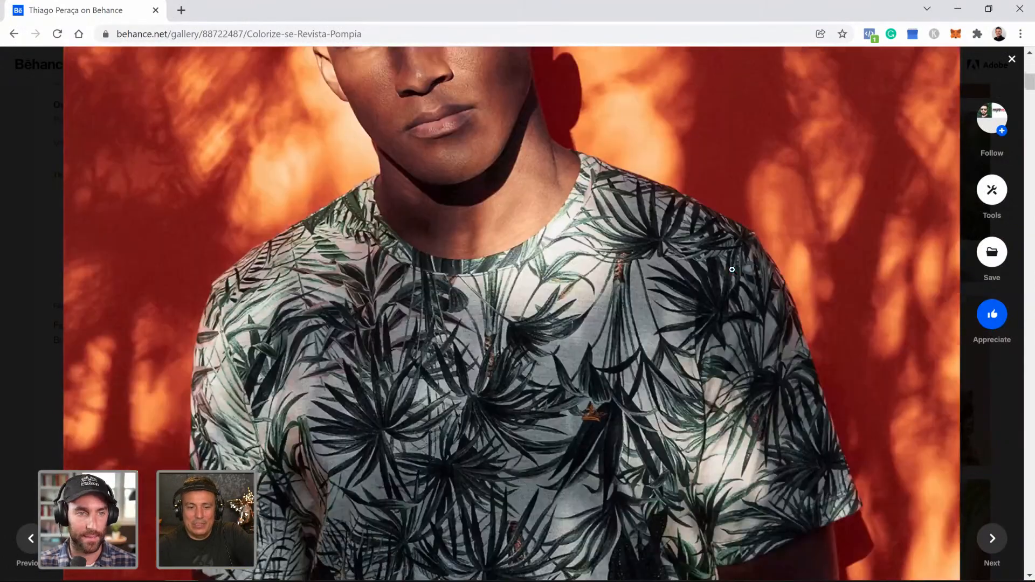
scroll(732, 269, "down", 6)
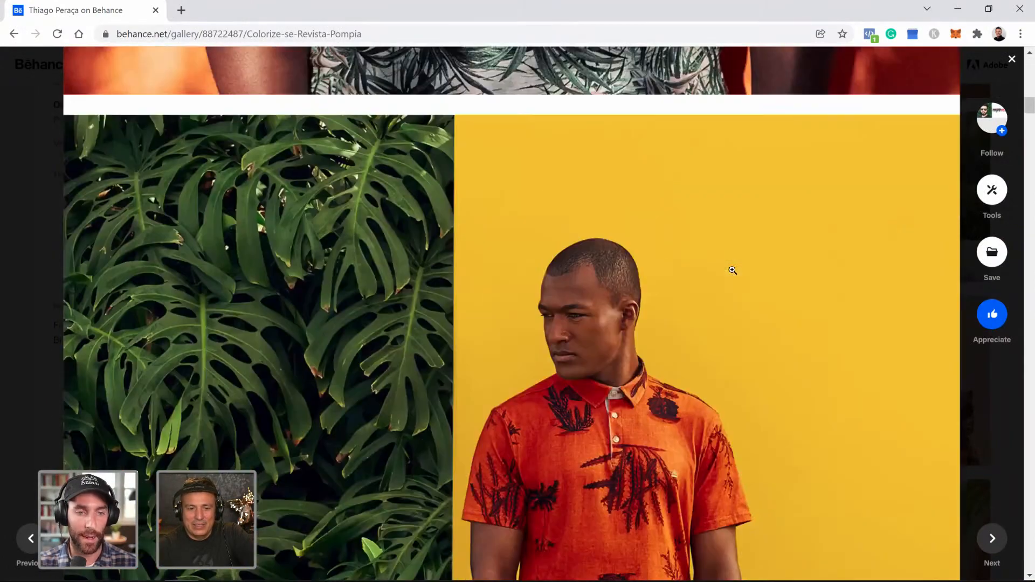
scroll(732, 270, "down", 3)
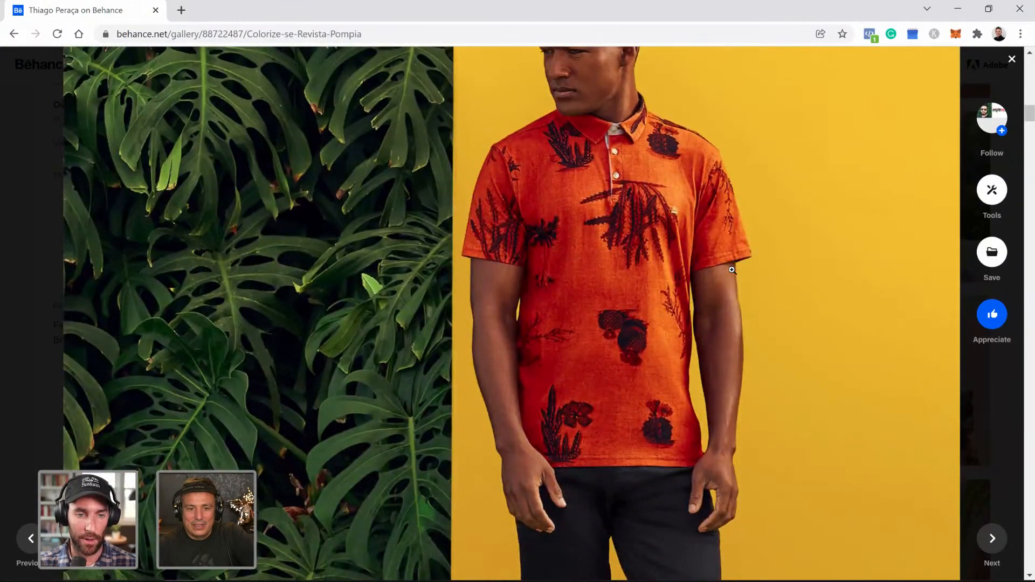
scroll(732, 270, "down", 7)
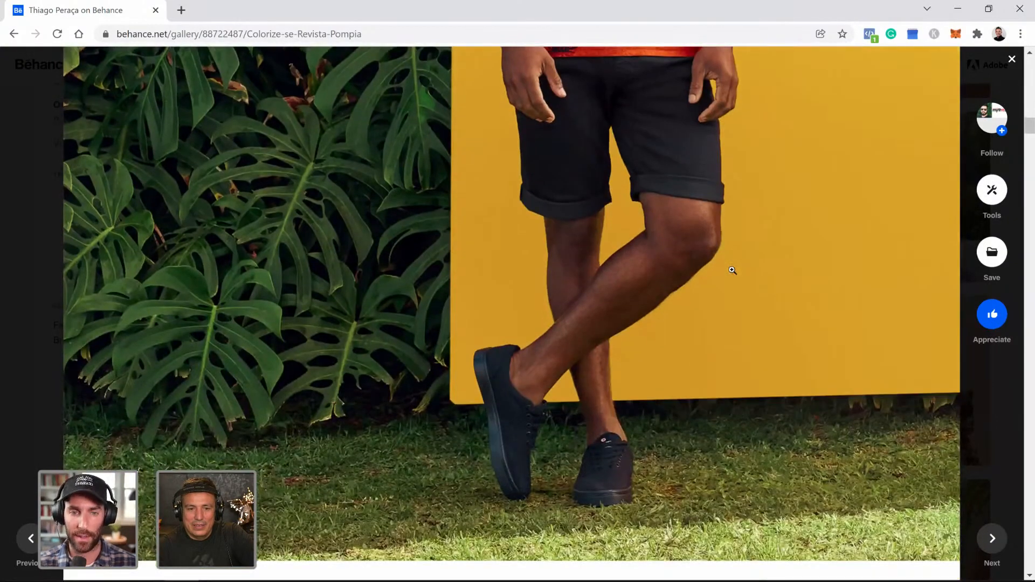
scroll(732, 270, "down", 1)
scroll(731, 270, "up", 2)
scroll(729, 270, "down", 3)
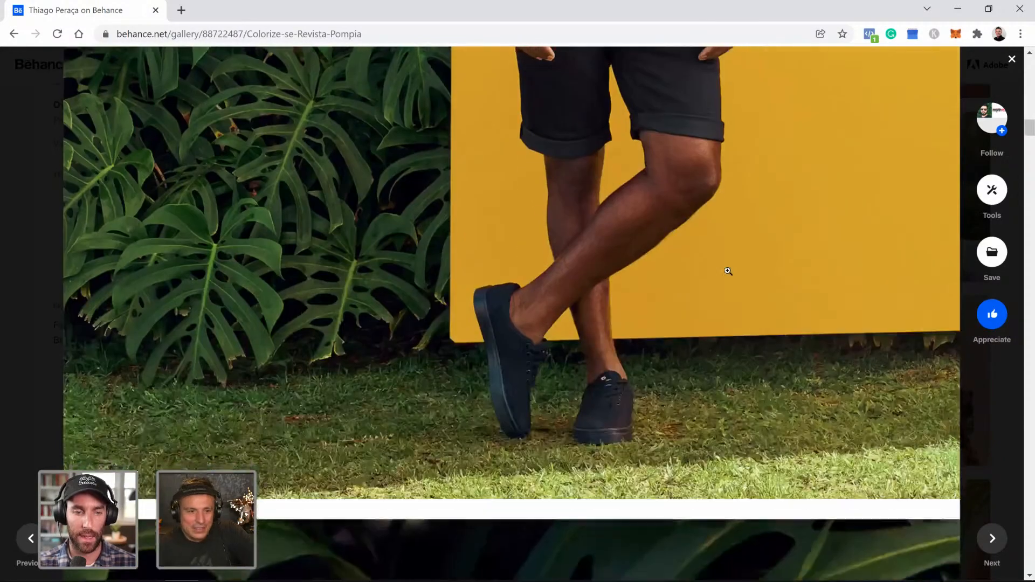
scroll(726, 274, "up", 3)
scroll(717, 283, "down", 6)
scroll(712, 288, "up", 1)
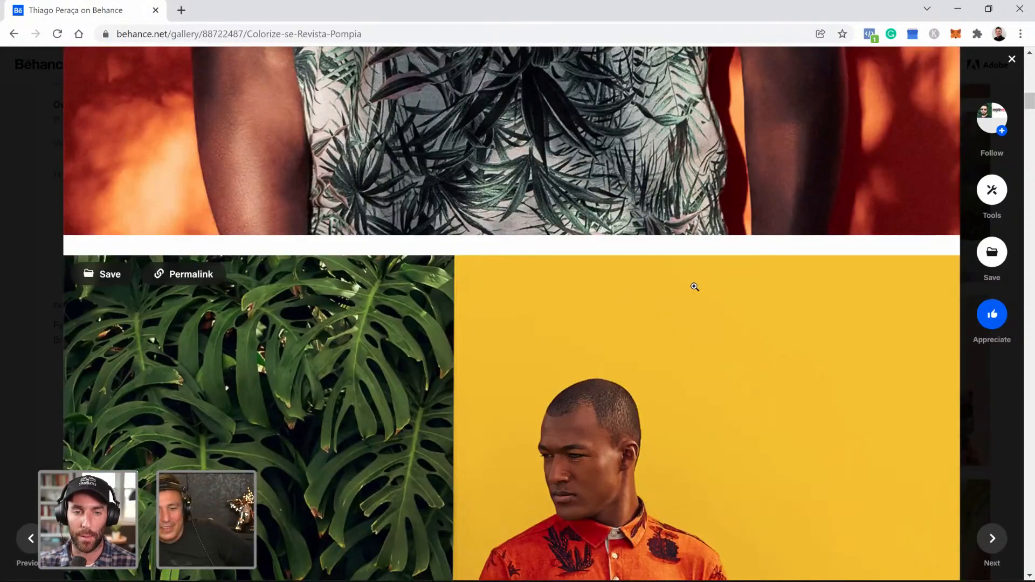
scroll(694, 287, "down", 12)
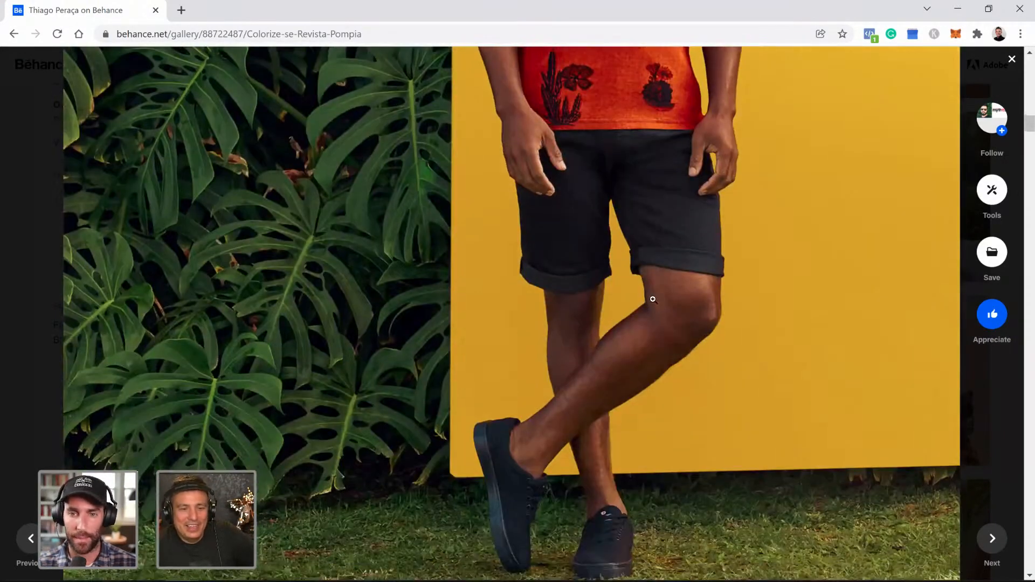
scroll(654, 302, "up", 13)
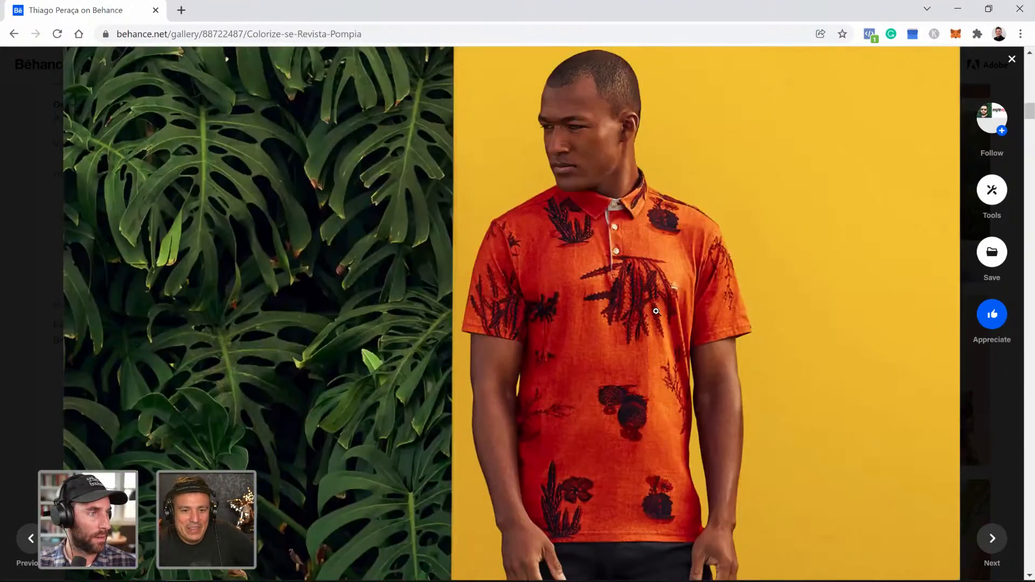
scroll(655, 261, "down", 3)
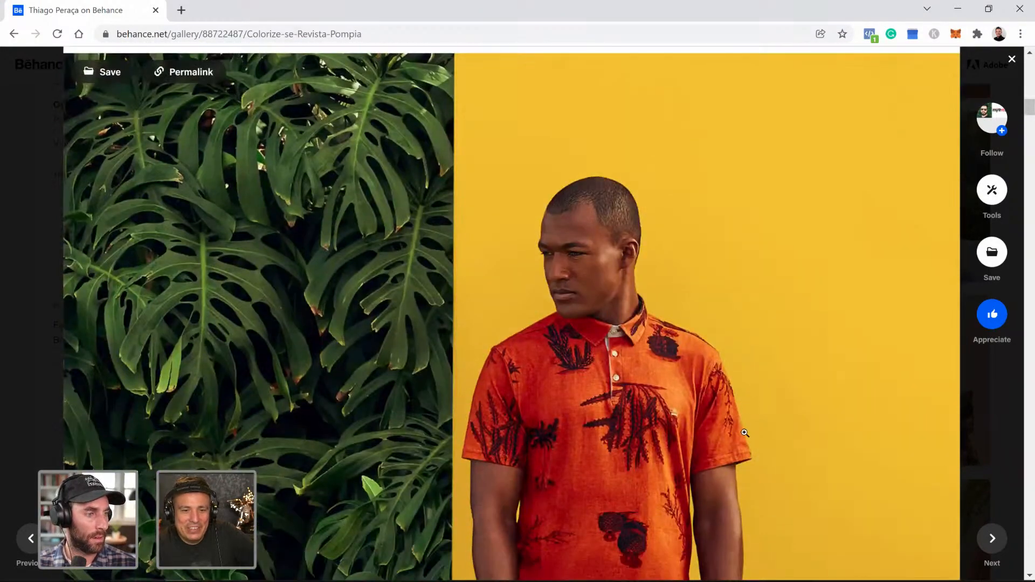
scroll(710, 185, "down", 9)
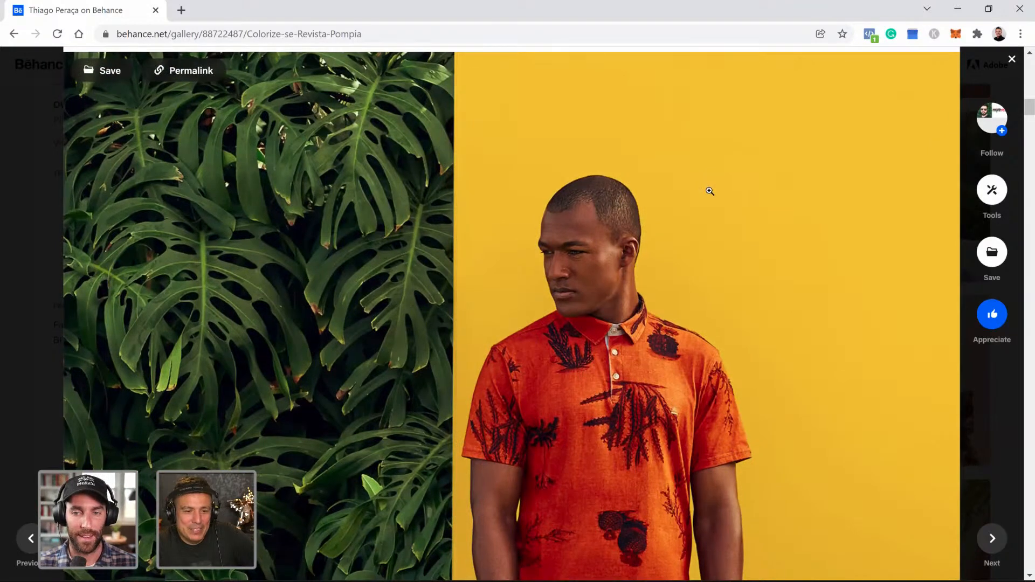
scroll(467, 490, "down", 3)
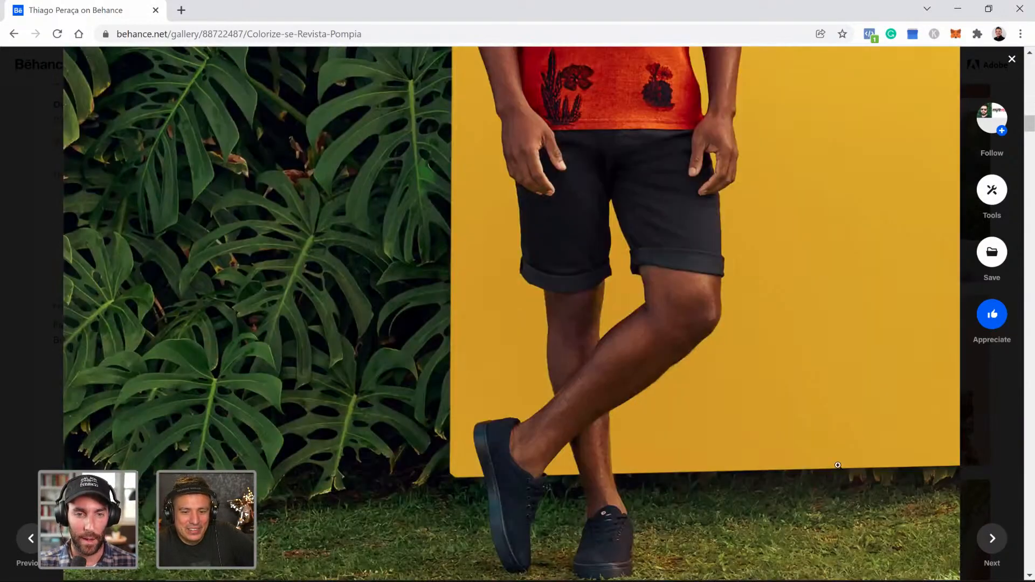
scroll(810, 457, "down", 2)
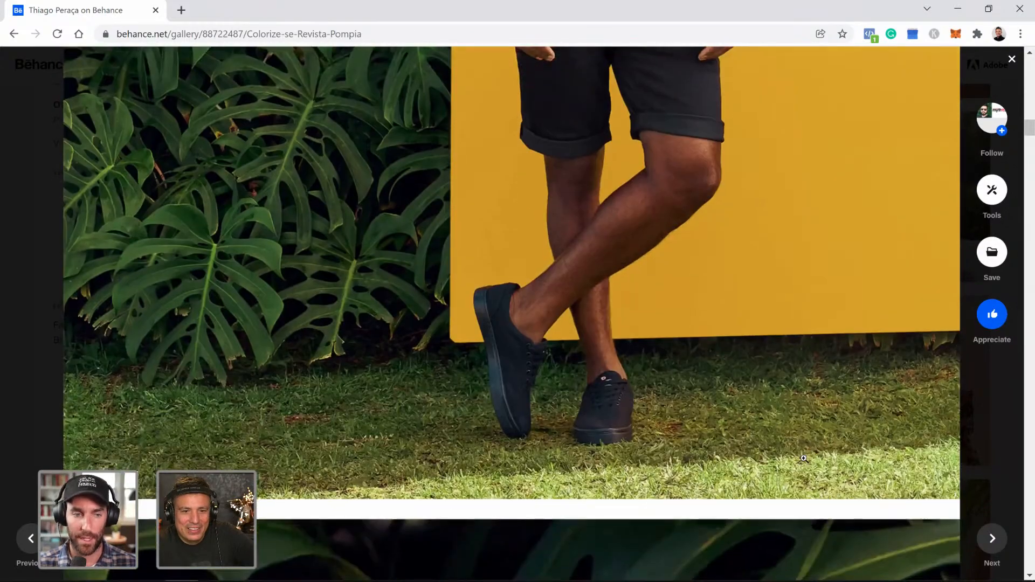
scroll(804, 459, "up", 8)
scroll(804, 459, "up", 3)
scroll(804, 459, "down", 9)
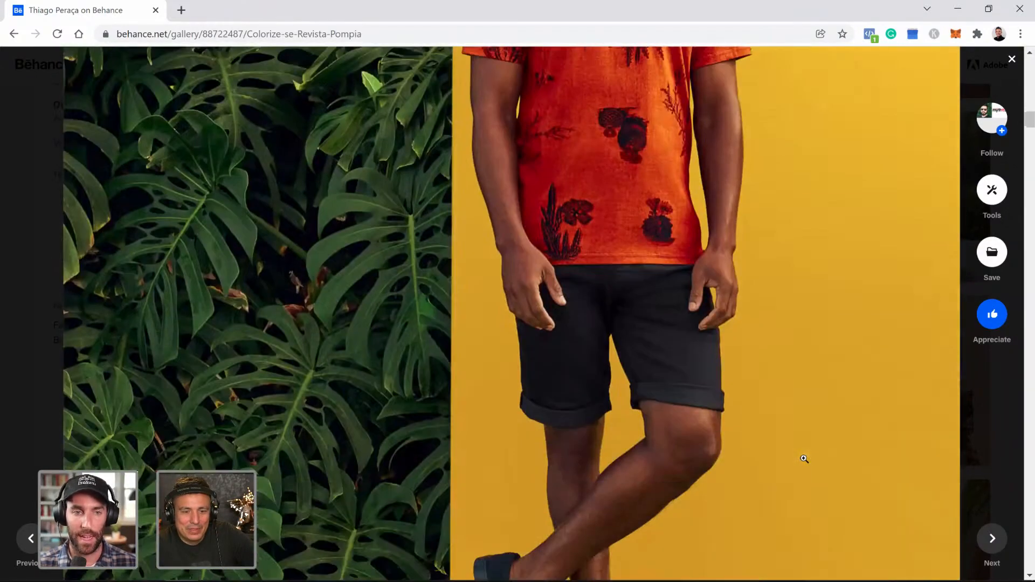
scroll(804, 459, "down", 12)
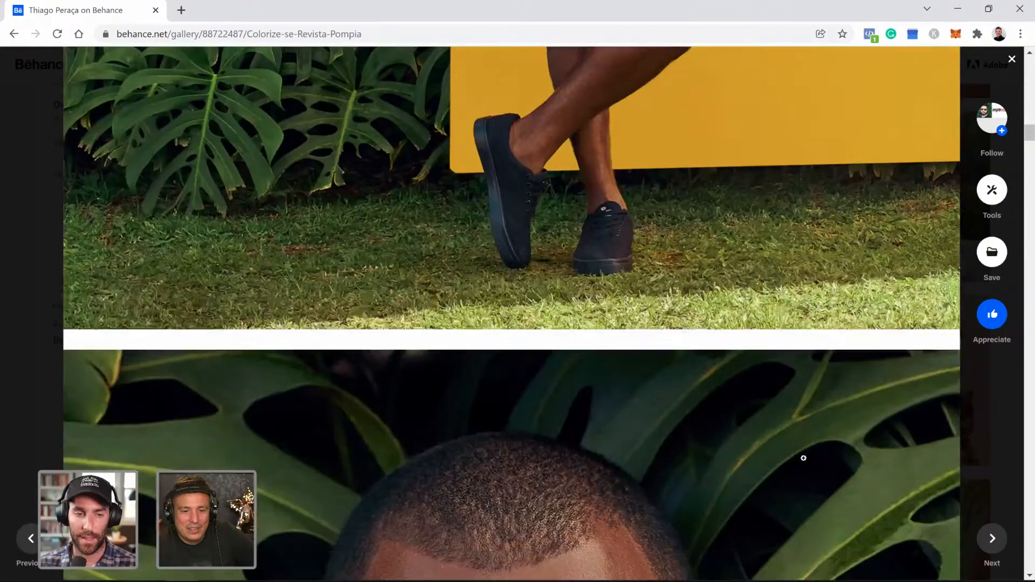
scroll(804, 459, "down", 5)
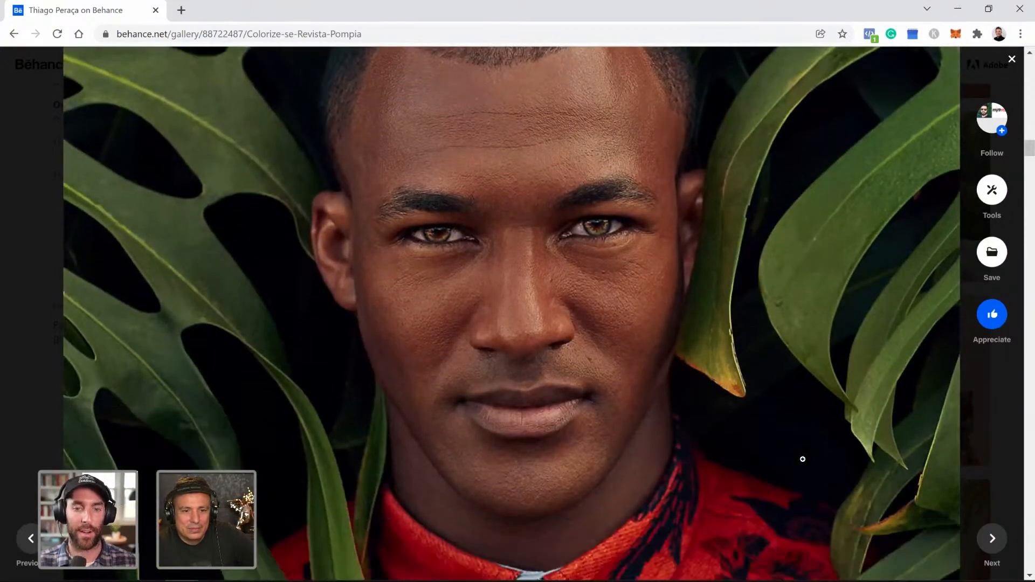
scroll(803, 459, "down", 8)
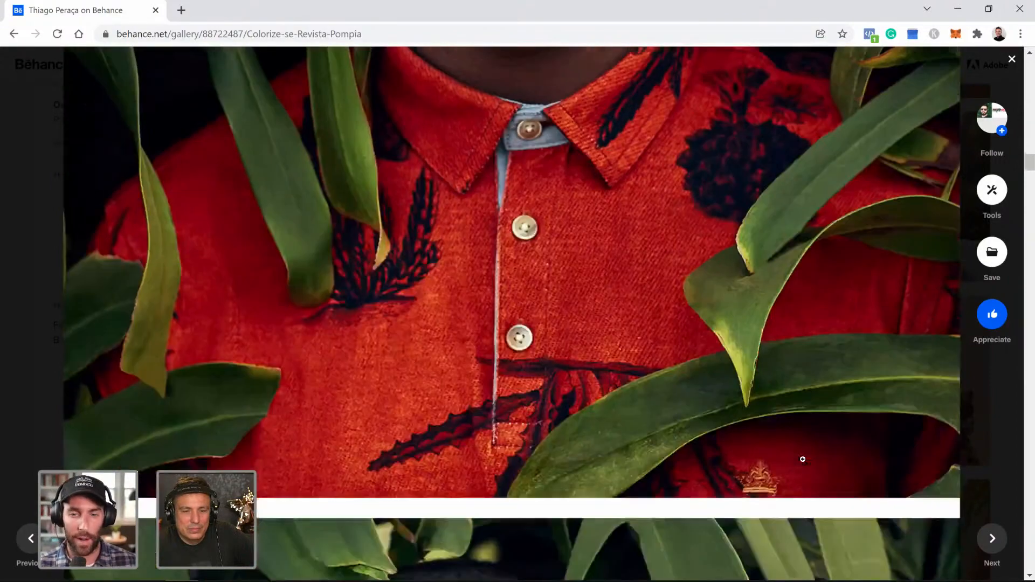
scroll(803, 459, "down", 10)
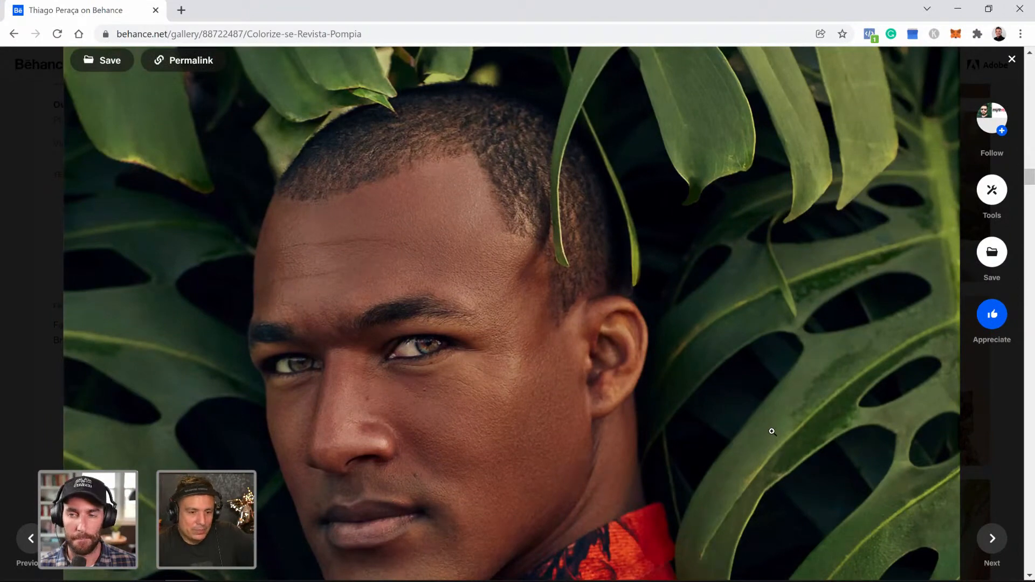
scroll(776, 428, "down", 1)
scroll(776, 427, "up", 1)
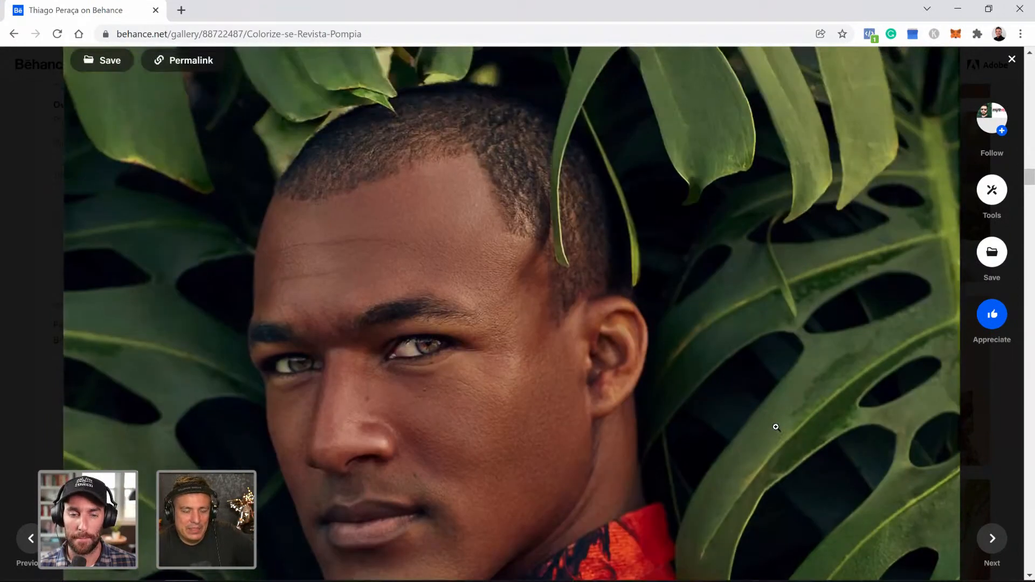
scroll(542, 339, "down", 1)
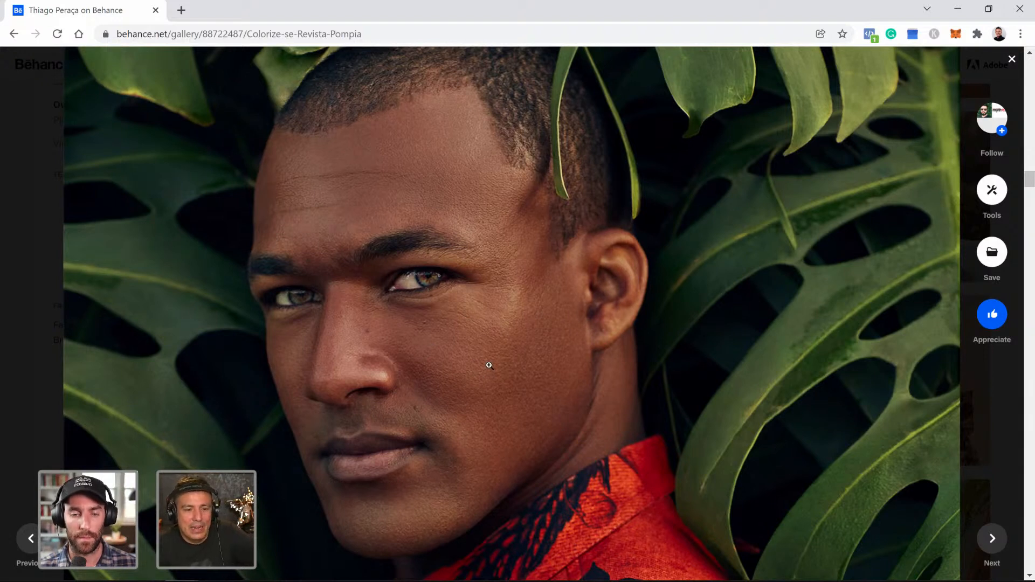
scroll(489, 365, "down", 2)
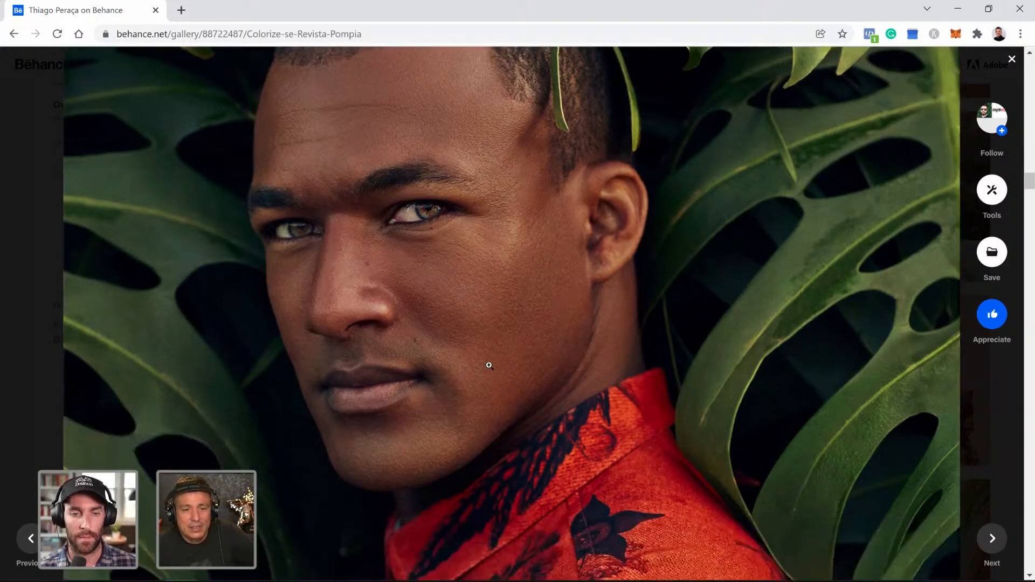
scroll(489, 365, "down", 10)
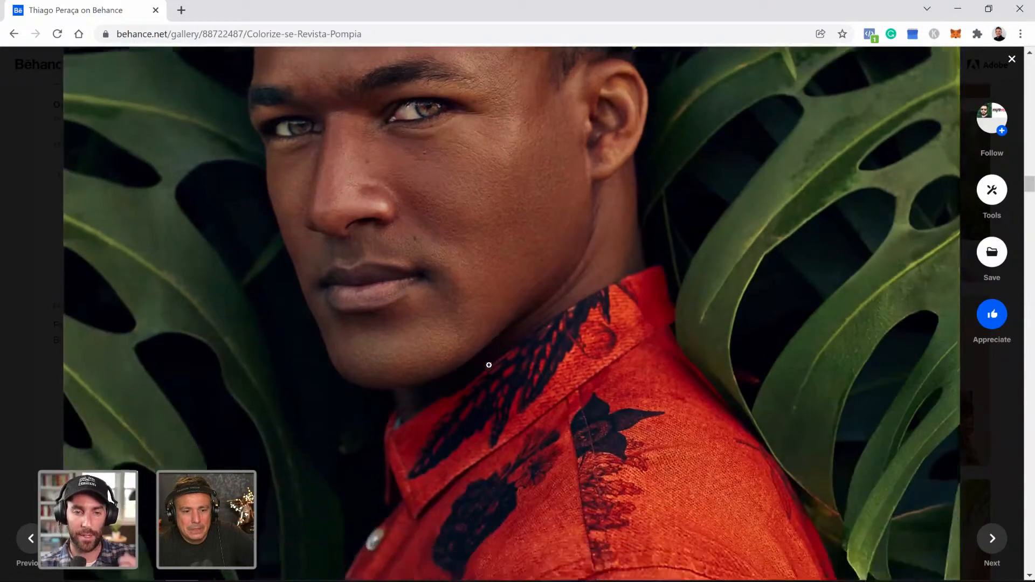
scroll(489, 364, "down", 10)
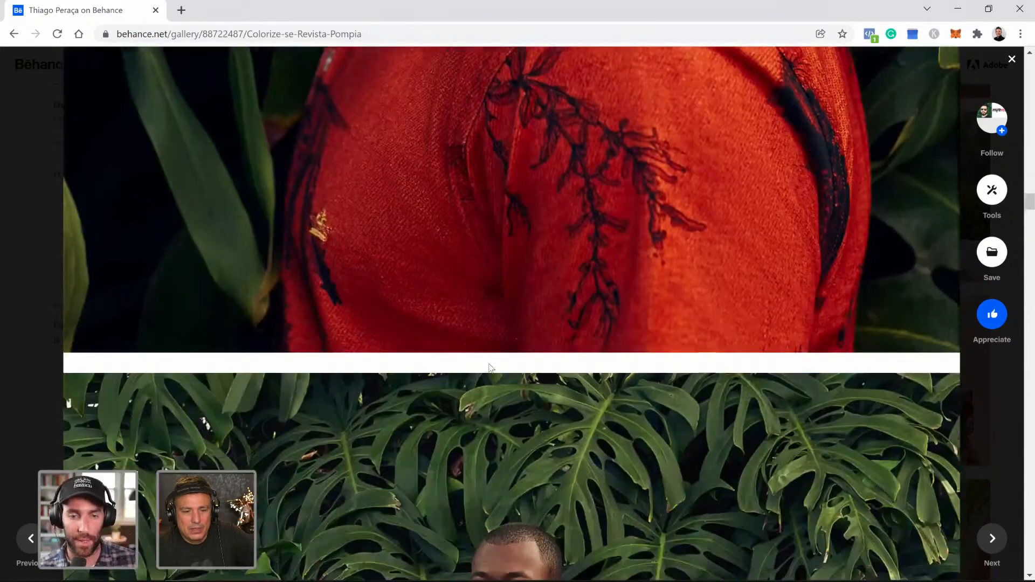
scroll(489, 367, "down", 15)
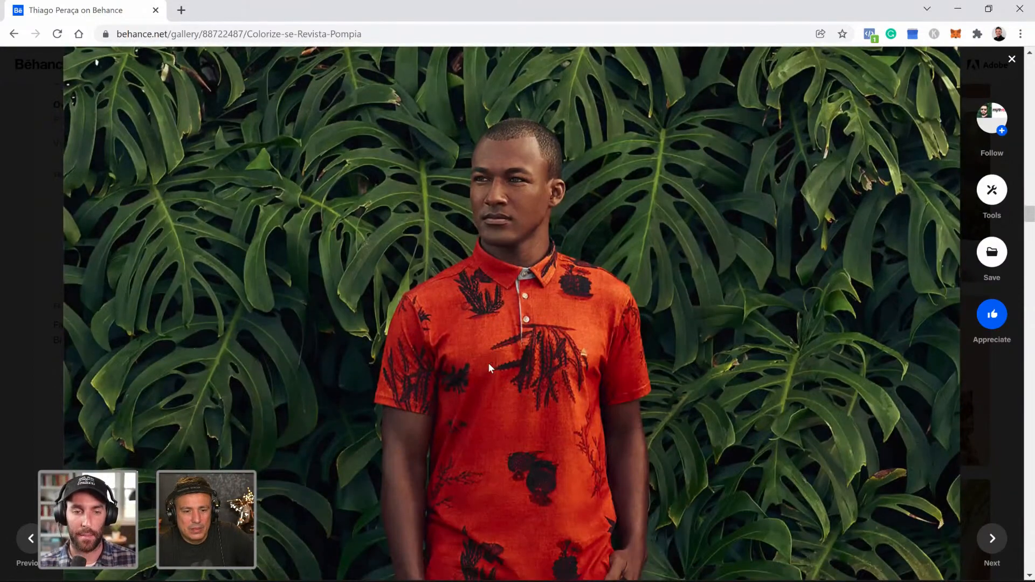
scroll(489, 367, "down", 12)
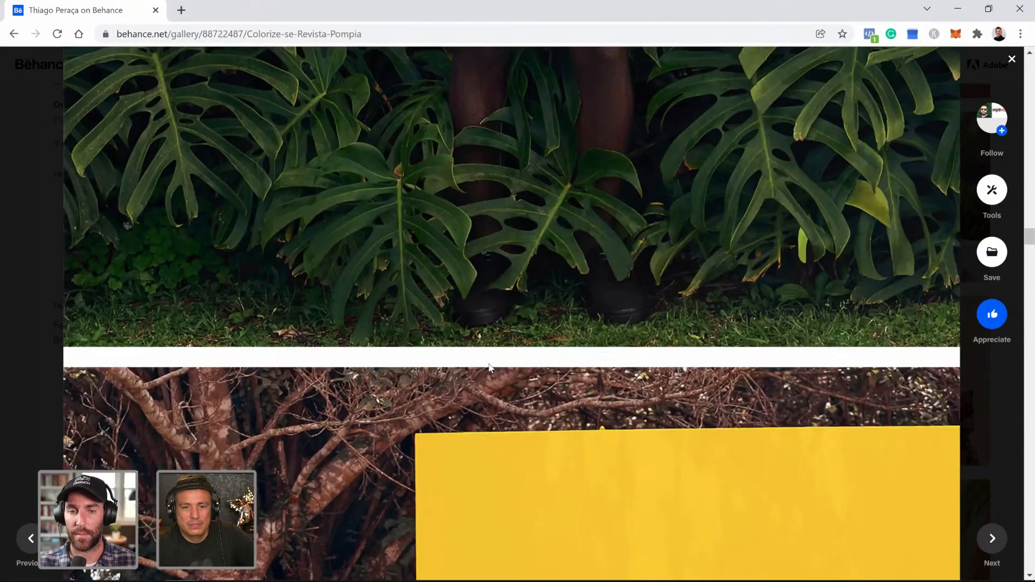
scroll(489, 364, "down", 15)
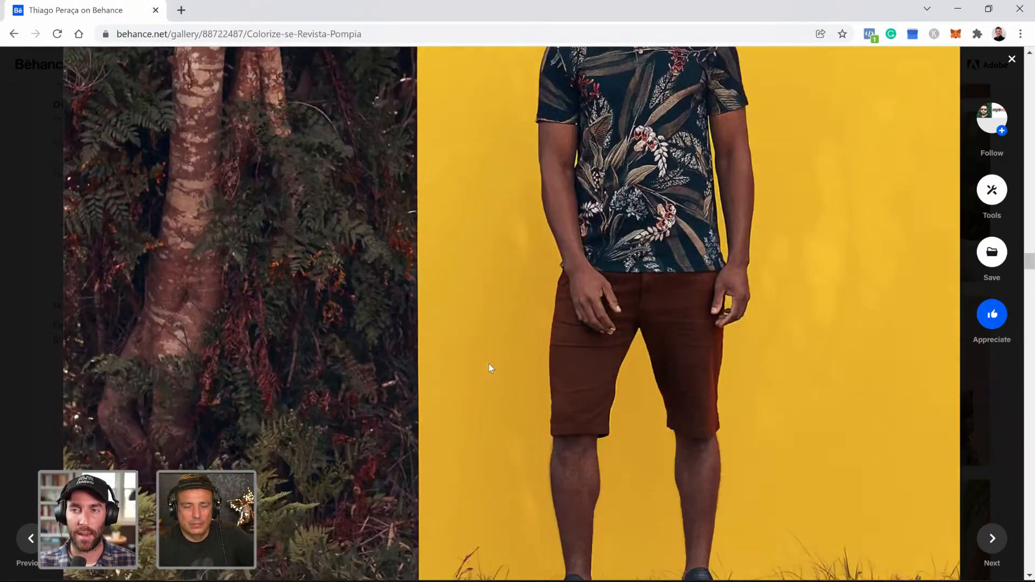
scroll(489, 367, "down", 15)
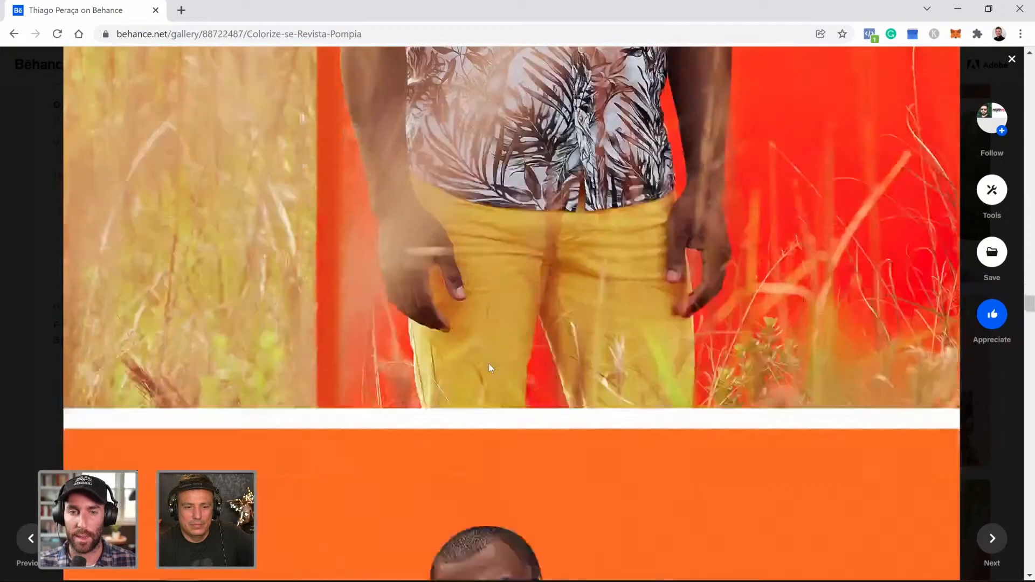
scroll(490, 368, "down", 8)
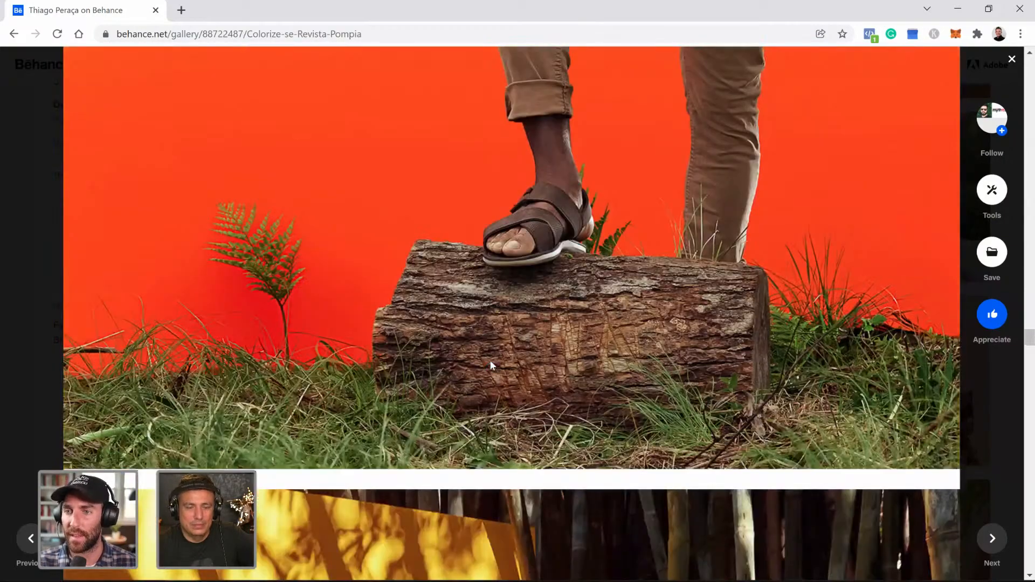
scroll(492, 365, "up", 4)
scroll(491, 365, "up", 12)
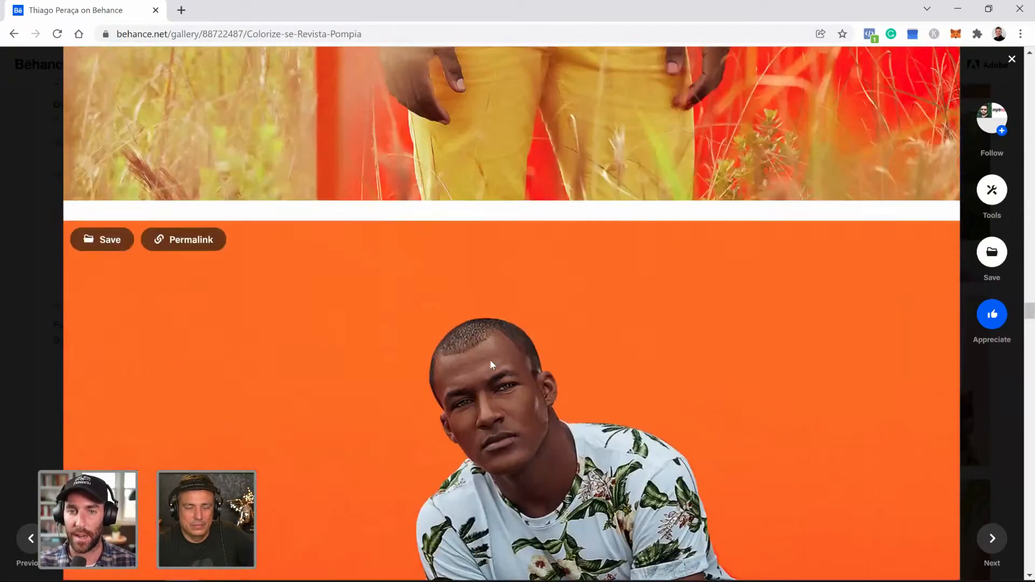
scroll(491, 364, "down", 3)
scroll(491, 365, "down", 8)
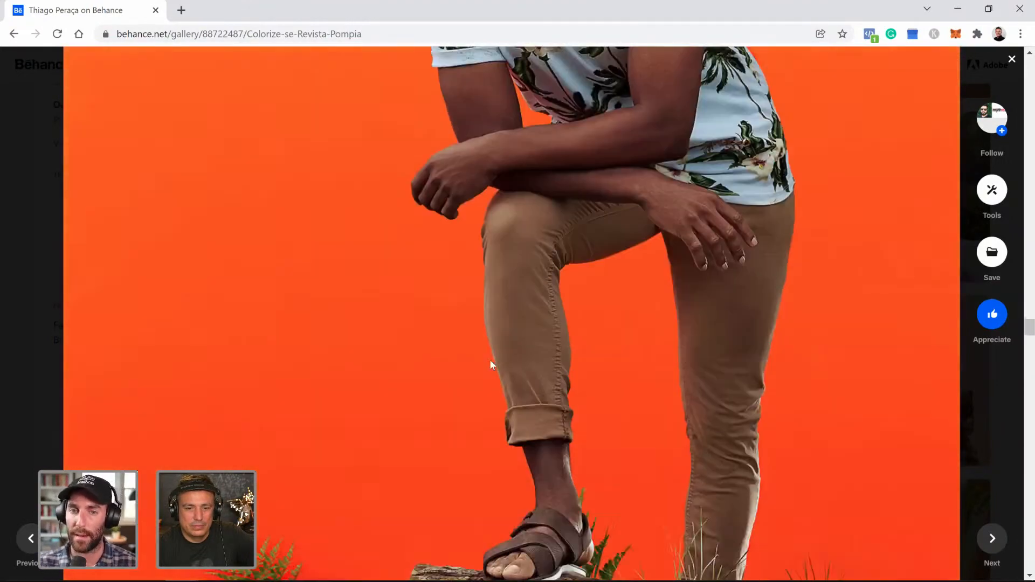
scroll(491, 364, "down", 3)
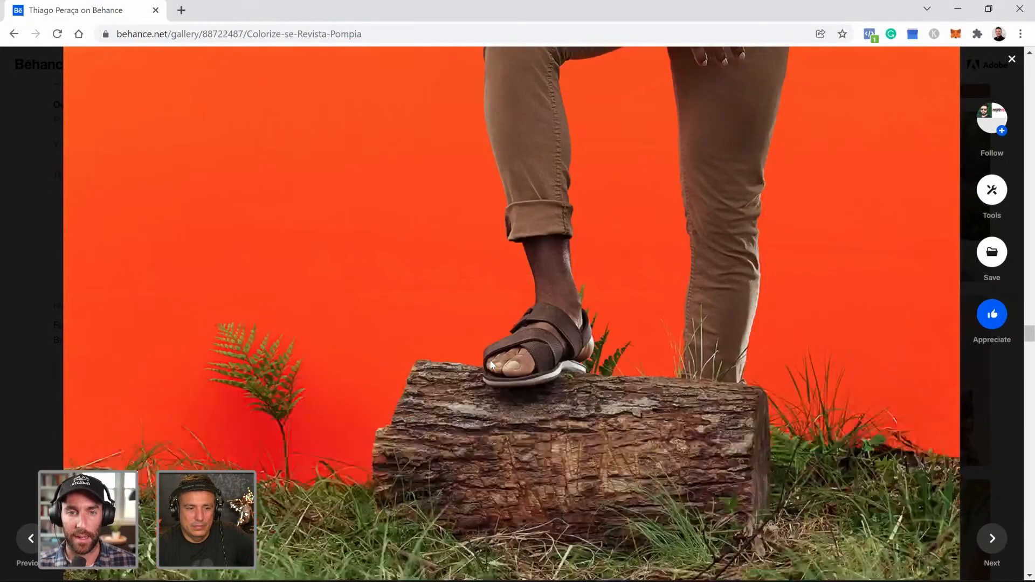
scroll(490, 362, "down", 5)
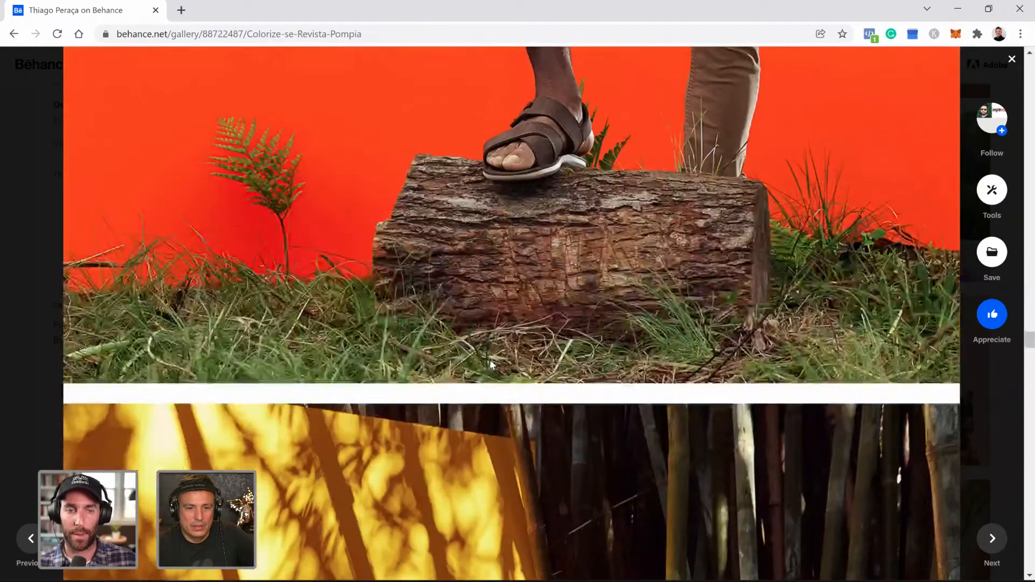
scroll(490, 362, "up", 10)
scroll(491, 366, "down", 4)
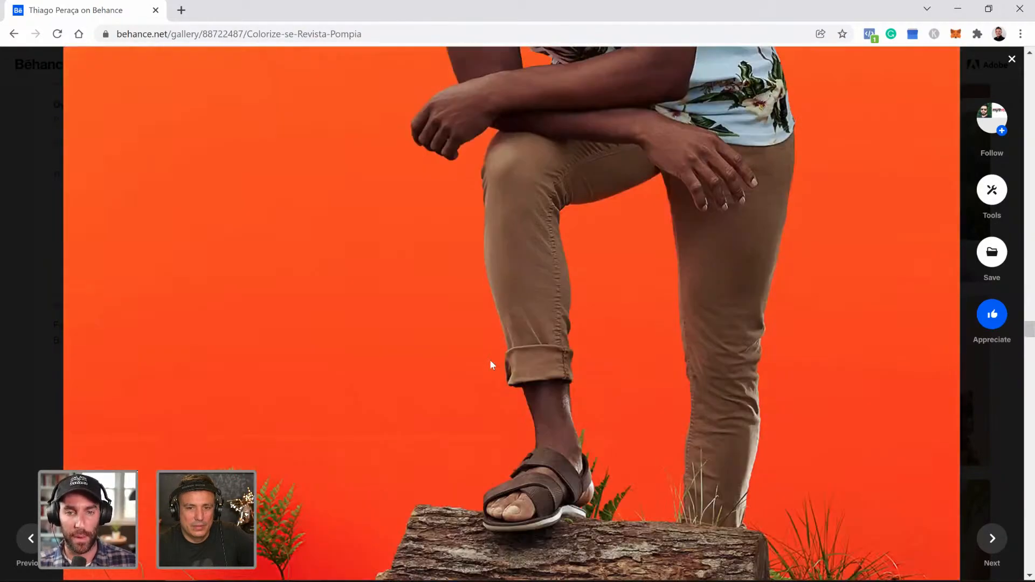
scroll(490, 359, "down", 3)
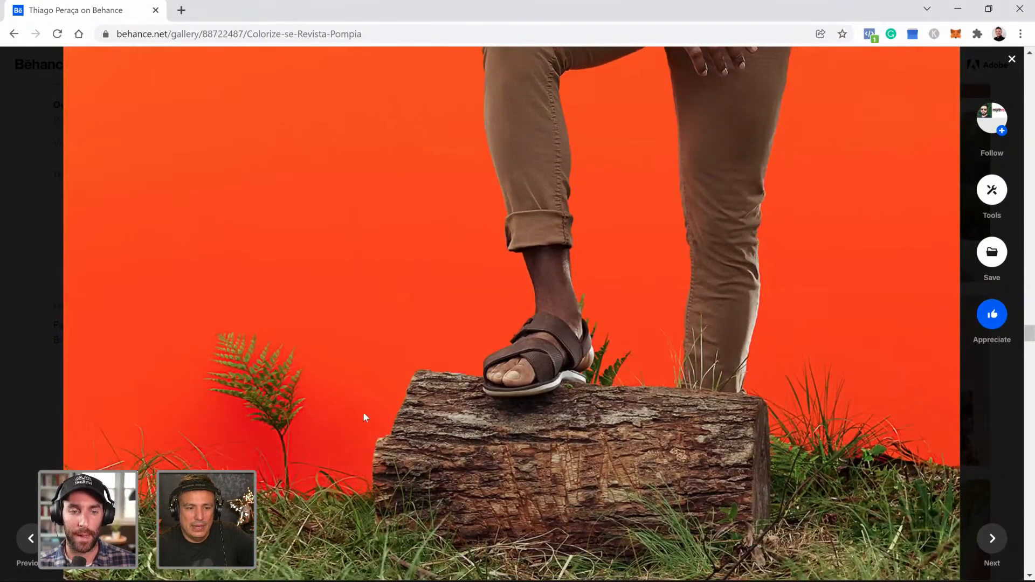
scroll(459, 385, "up", 12)
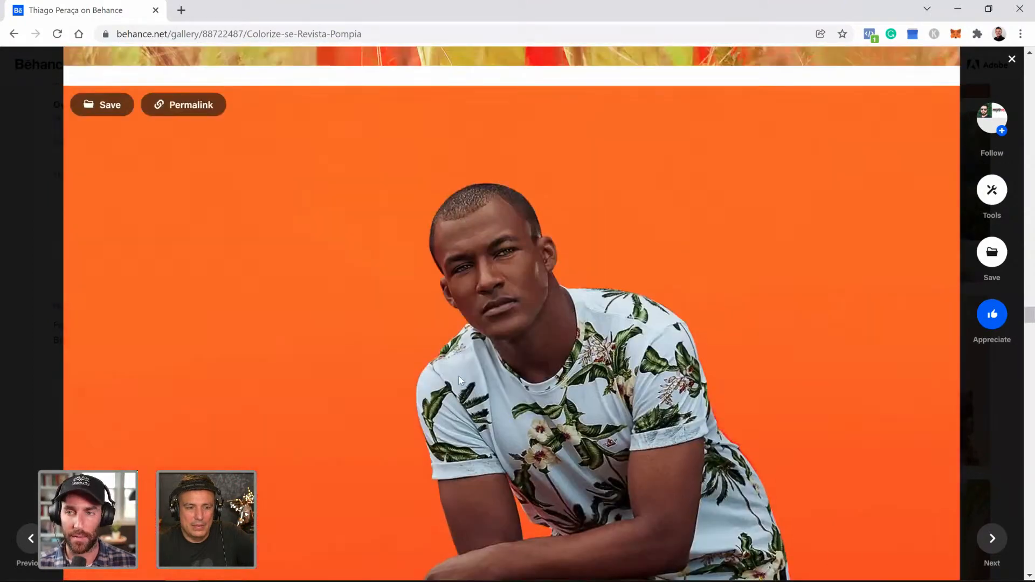
left_click(1012, 60)
- Scroll back to the top of the profile, showing the avatar and Work grid
scroll(501, 294, "up", 6)
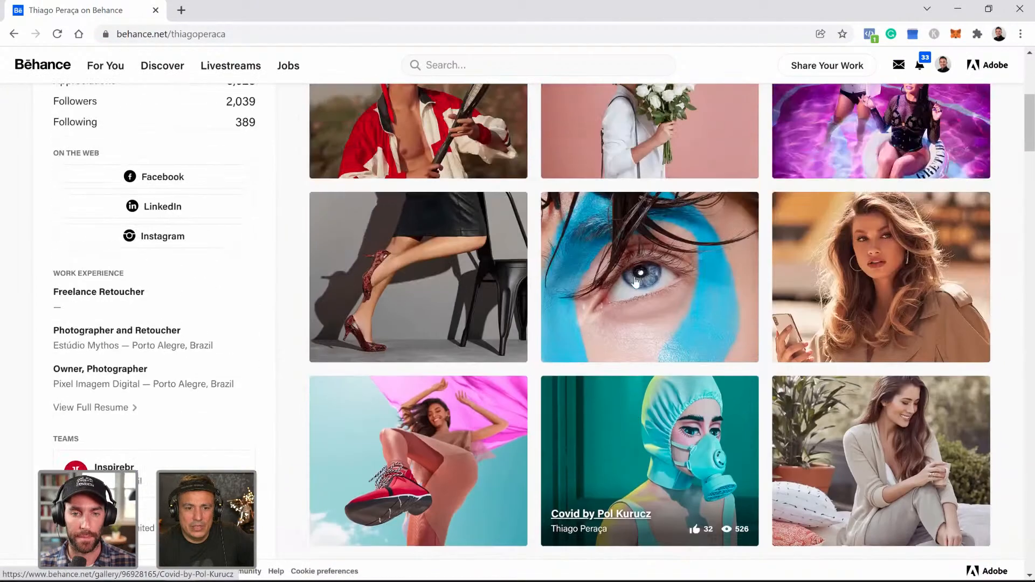
scroll(501, 294, "up", 3)
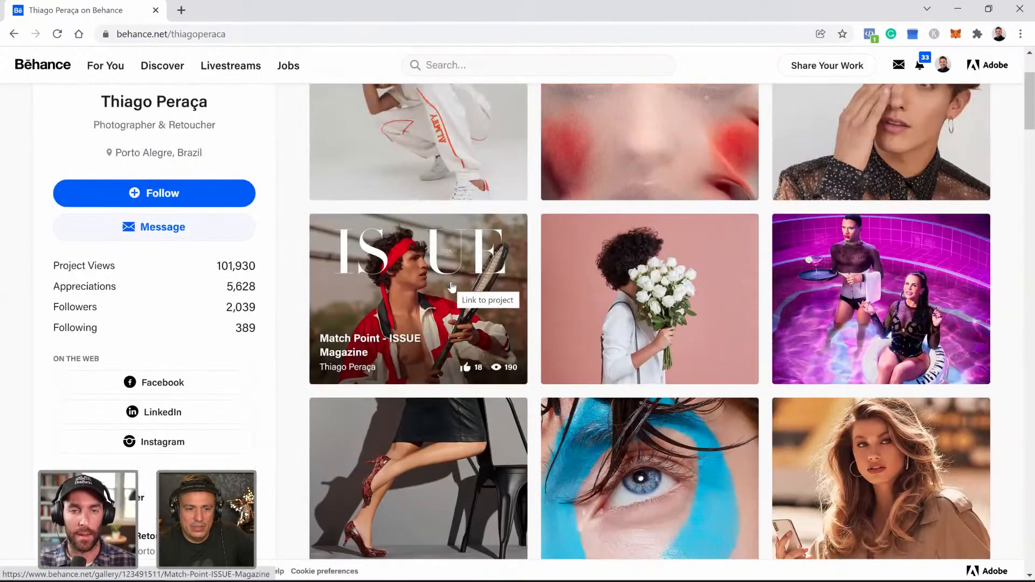
scroll(451, 288, "up", 3)
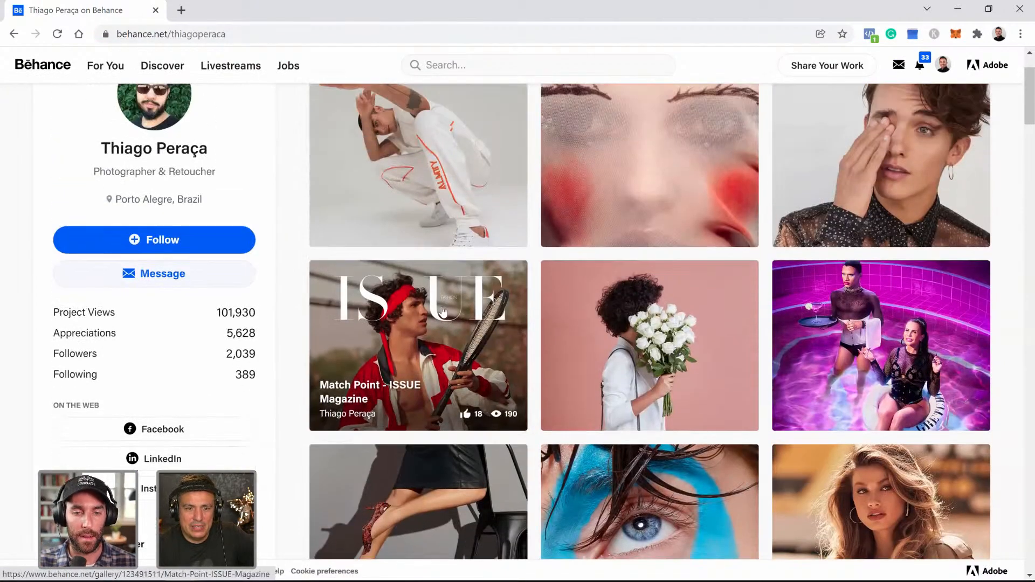
- Open the Match Point - ISSUE Magazine project and scroll through its spreads to the tags and back
left_click(443, 394)
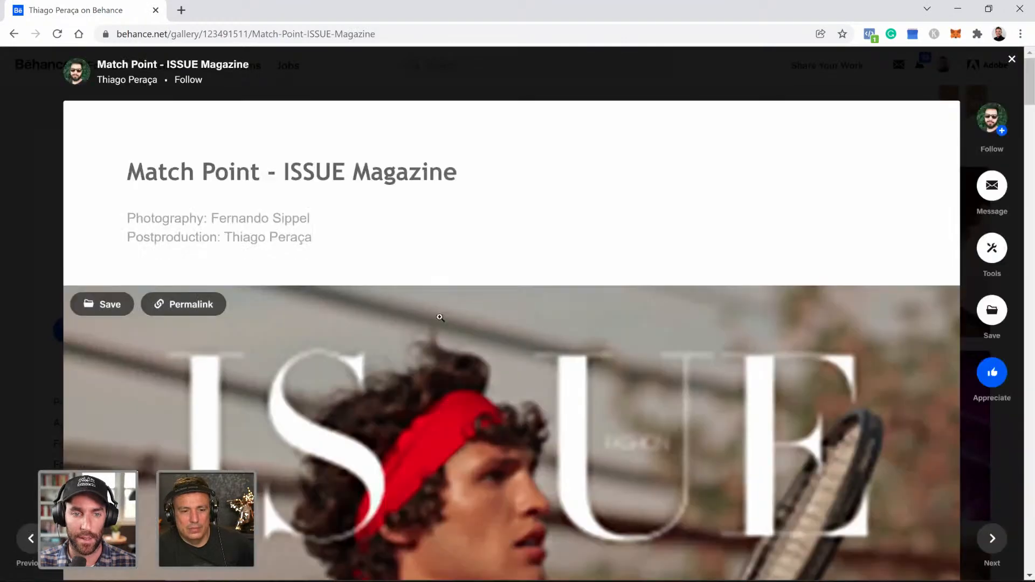
scroll(447, 233, "down", 3)
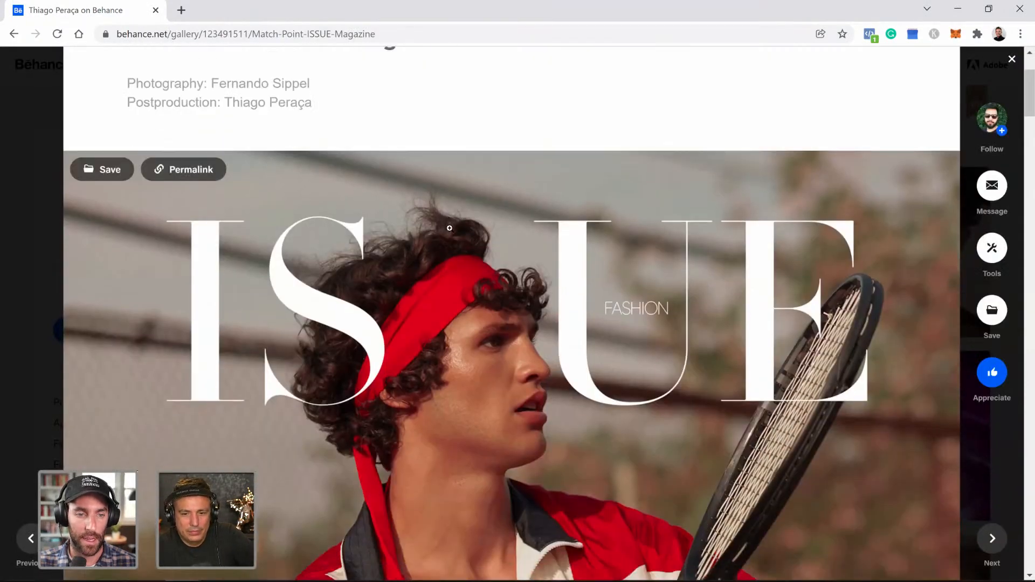
scroll(450, 228, "down", 1)
scroll(450, 228, "down", 3)
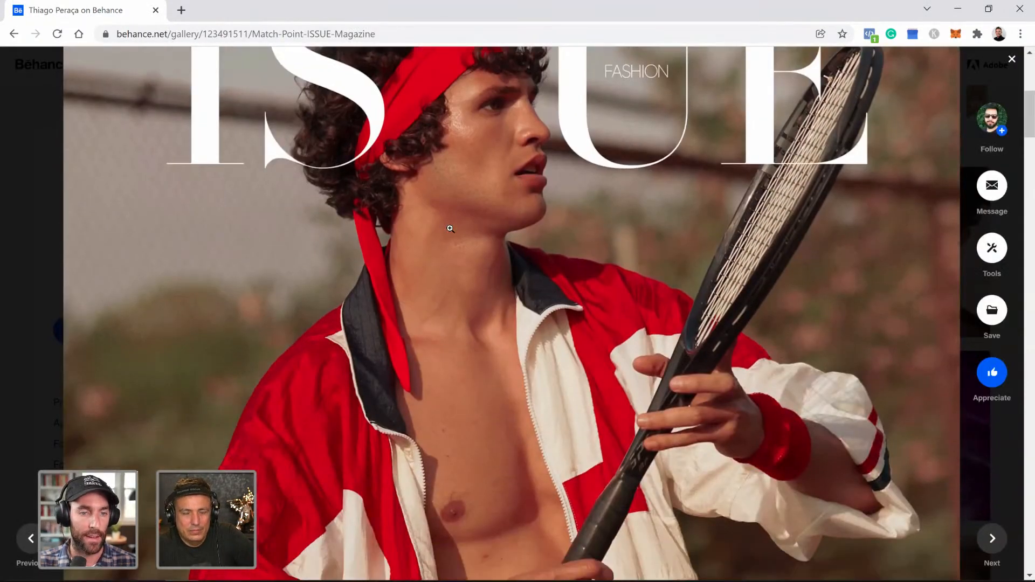
scroll(450, 228, "down", 10)
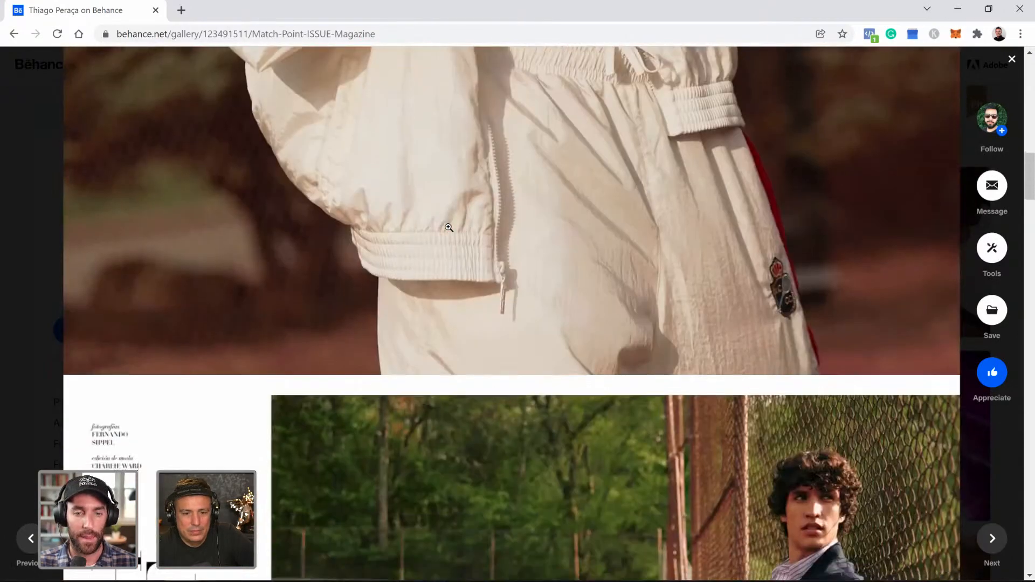
scroll(450, 227, "down", 10)
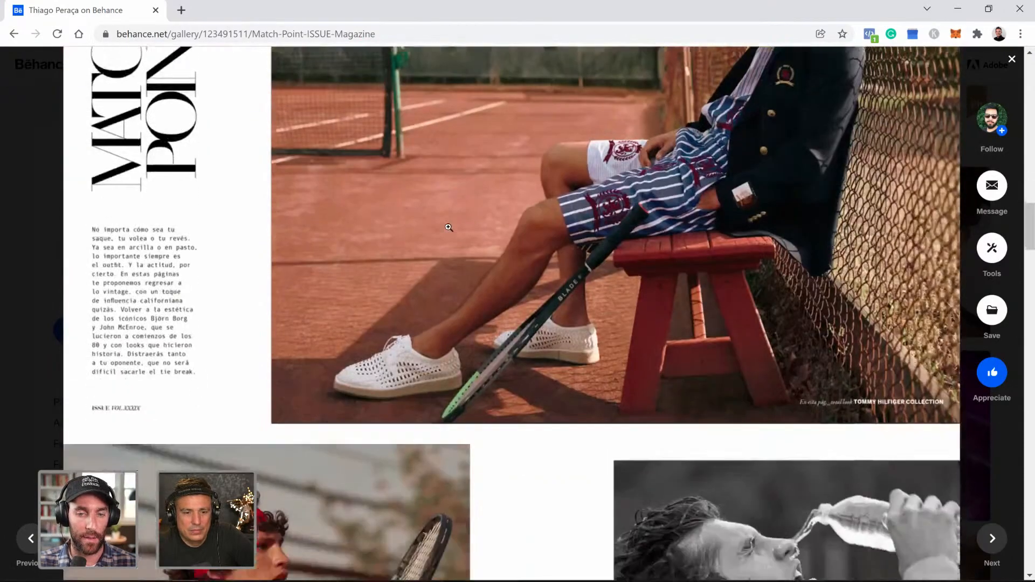
scroll(449, 228, "down", 10)
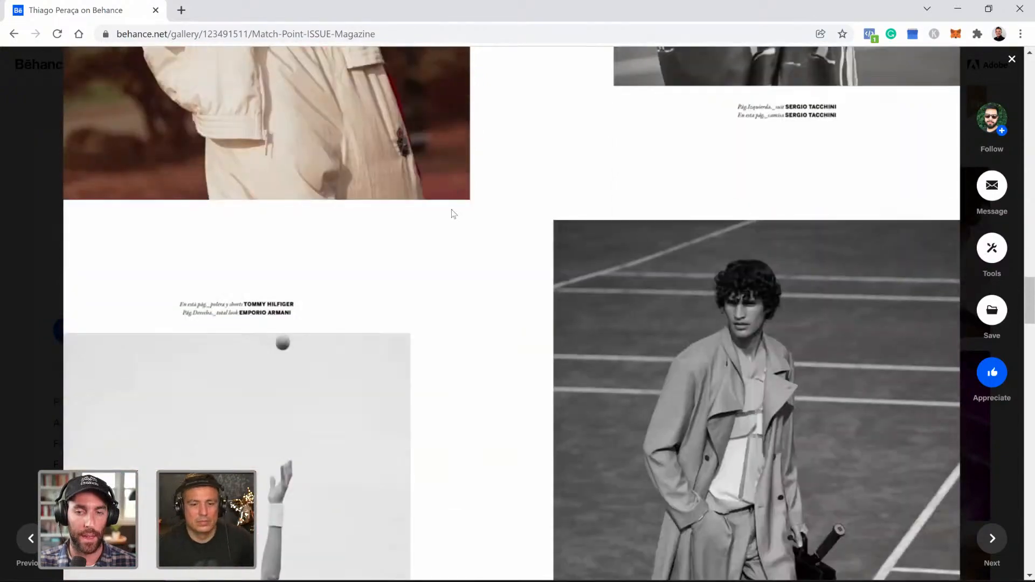
scroll(419, 235, "down", 10)
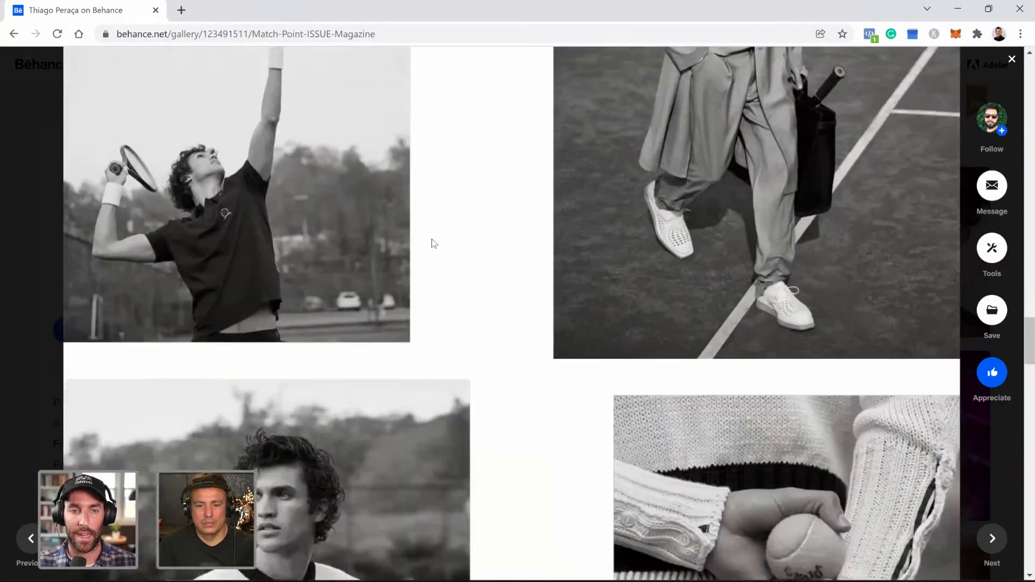
scroll(434, 240, "down", 10)
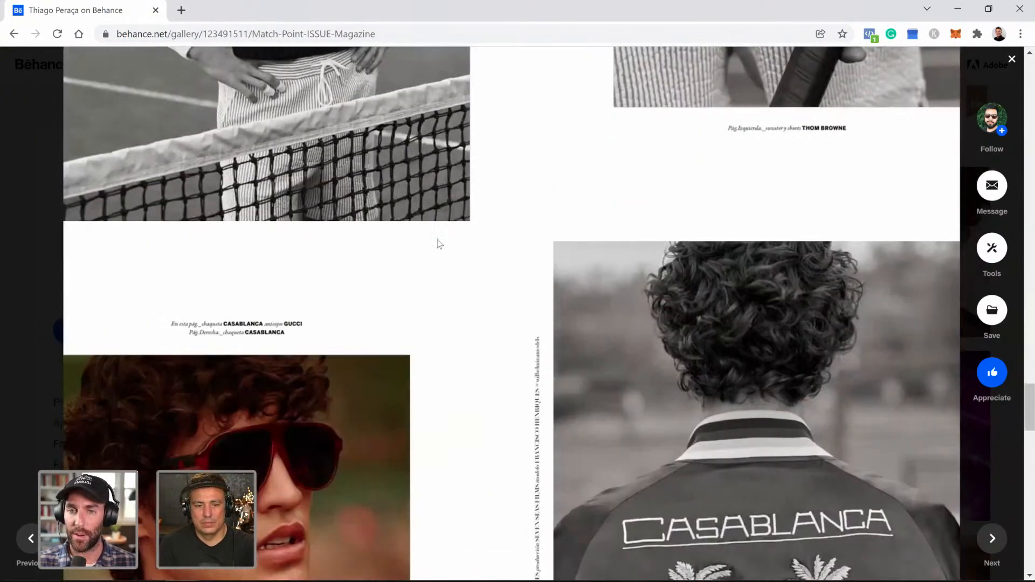
scroll(439, 242, "down", 10)
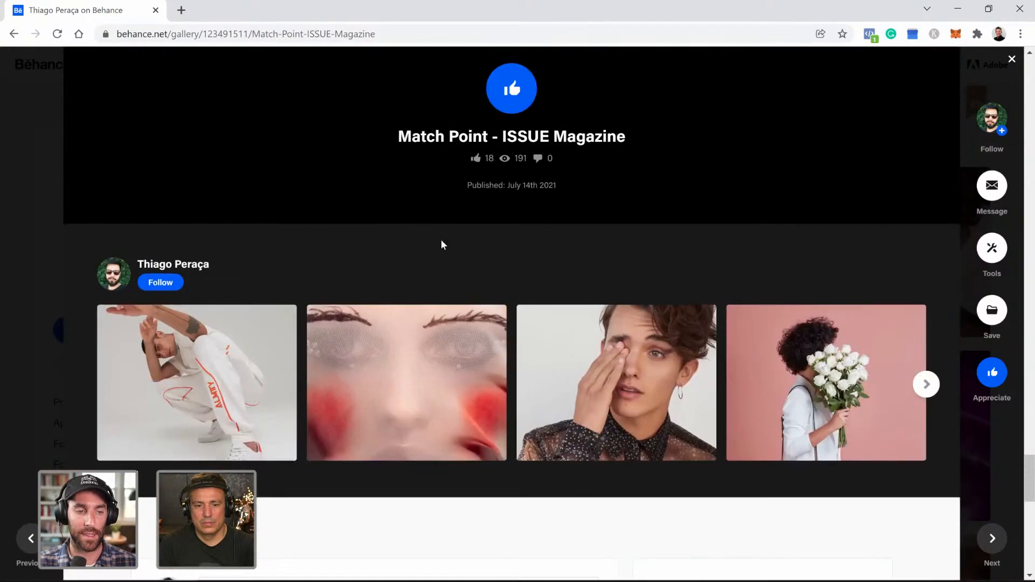
scroll(442, 243, "down", 5)
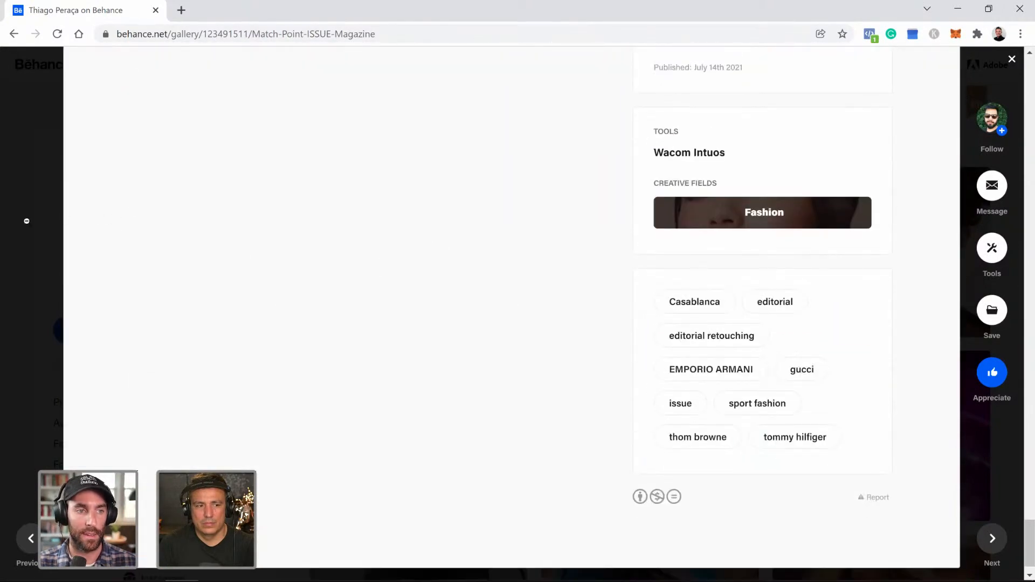
scroll(365, 231, "up", 20)
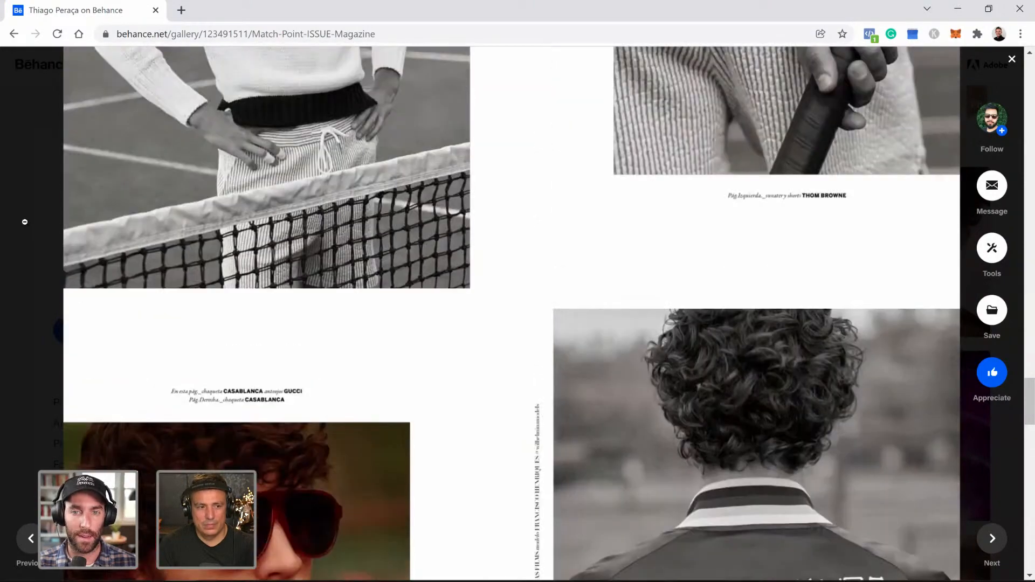
- Close the Match Point project and scroll further down the retoucher's portfolio grid
left_click(25, 221)
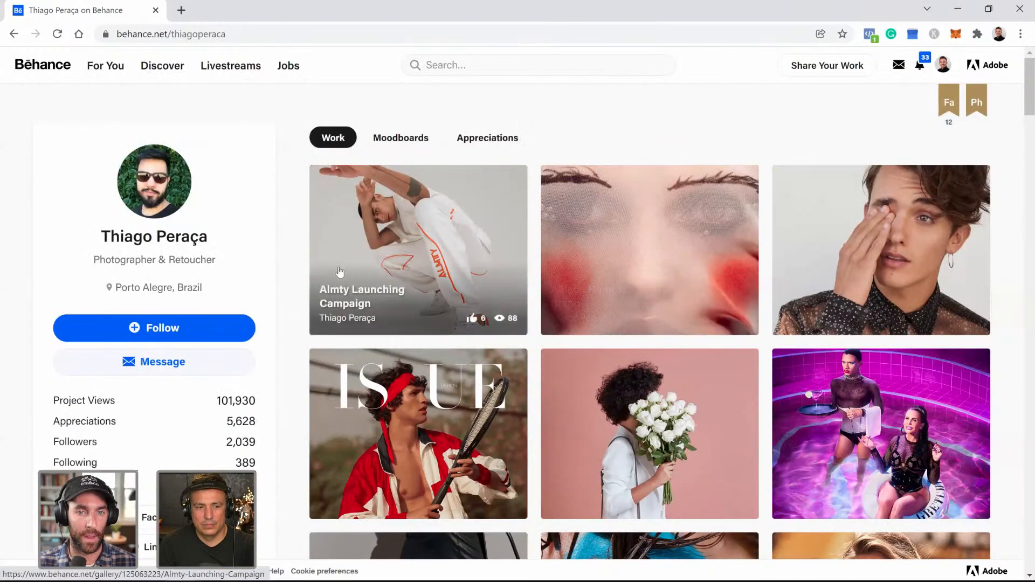
scroll(299, 295, "down", 6)
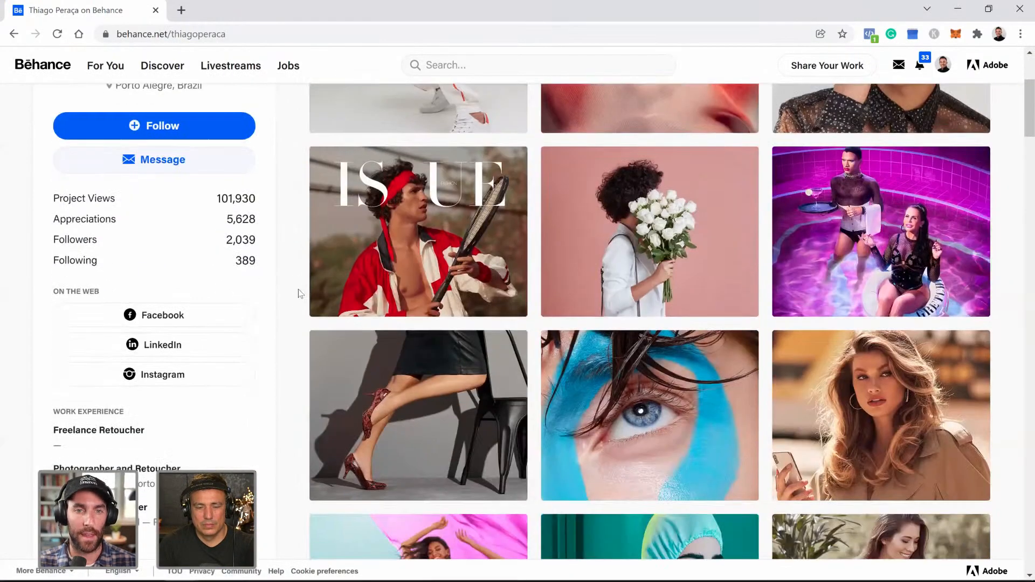
scroll(298, 289, "down", 5)
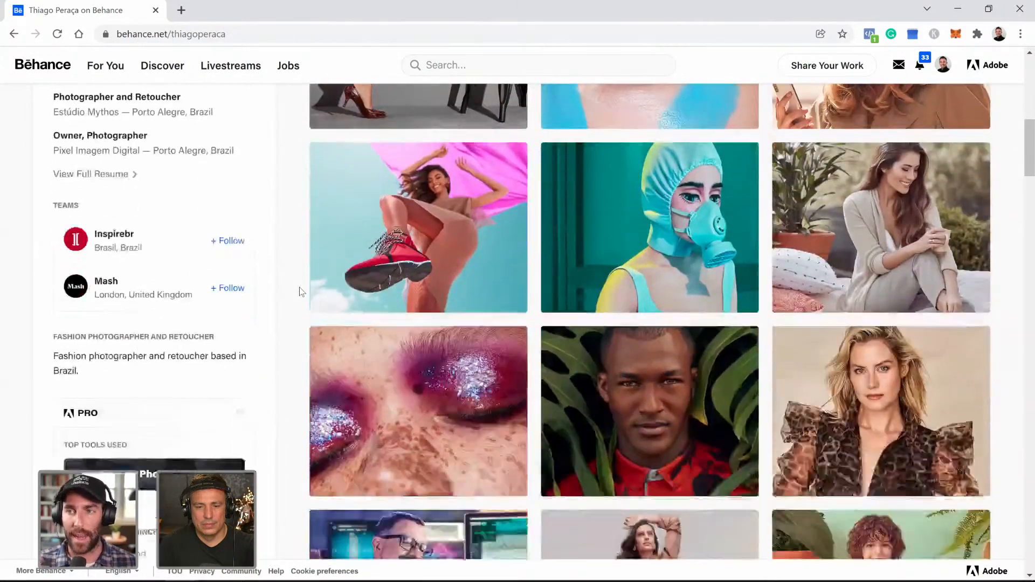
scroll(299, 288, "down", 6)
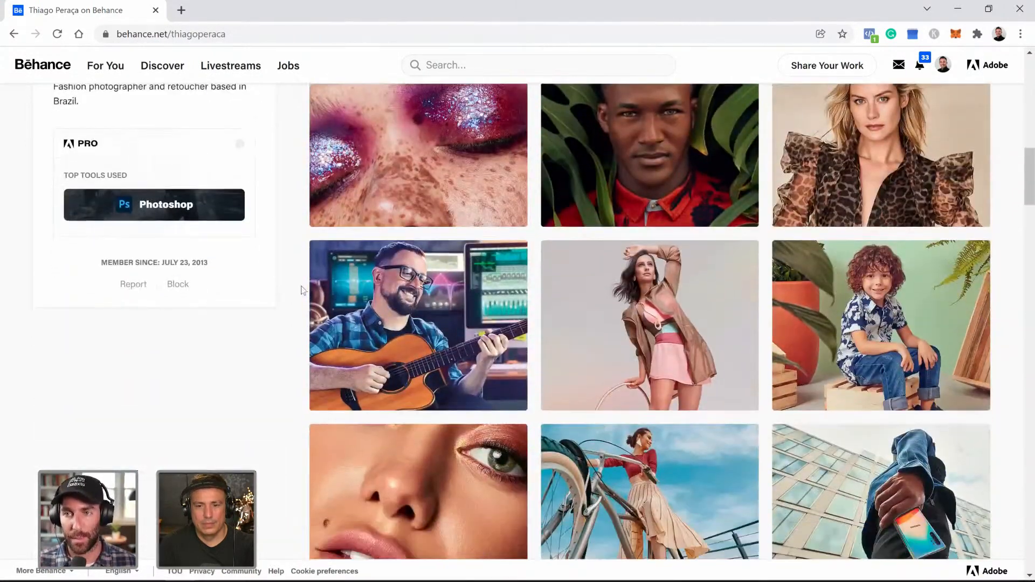
- Open the Banrisul - Tudo No Seu Tempo project and scroll through its seaside runner photo
scroll(324, 242, "down", 1)
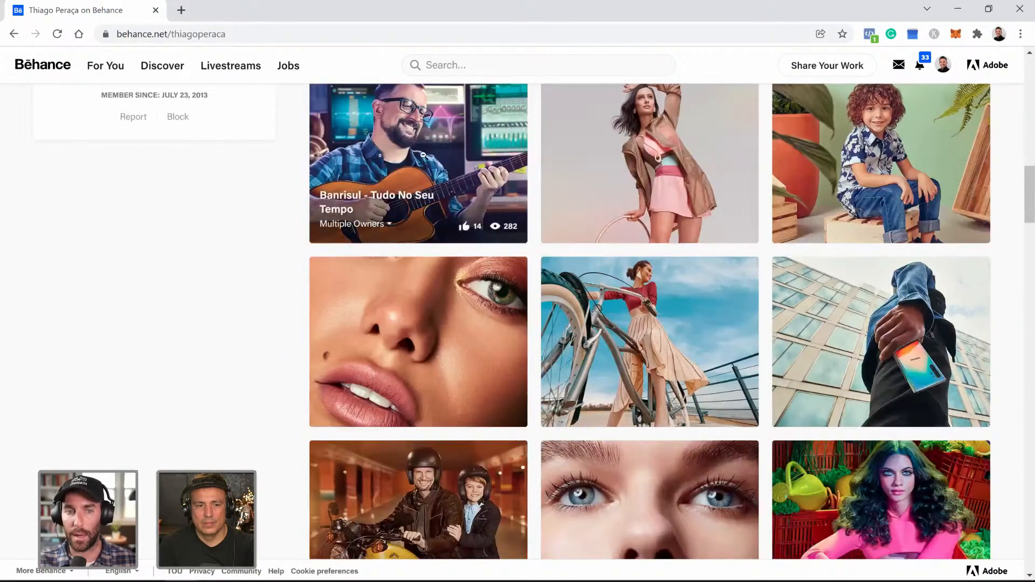
left_click(420, 173)
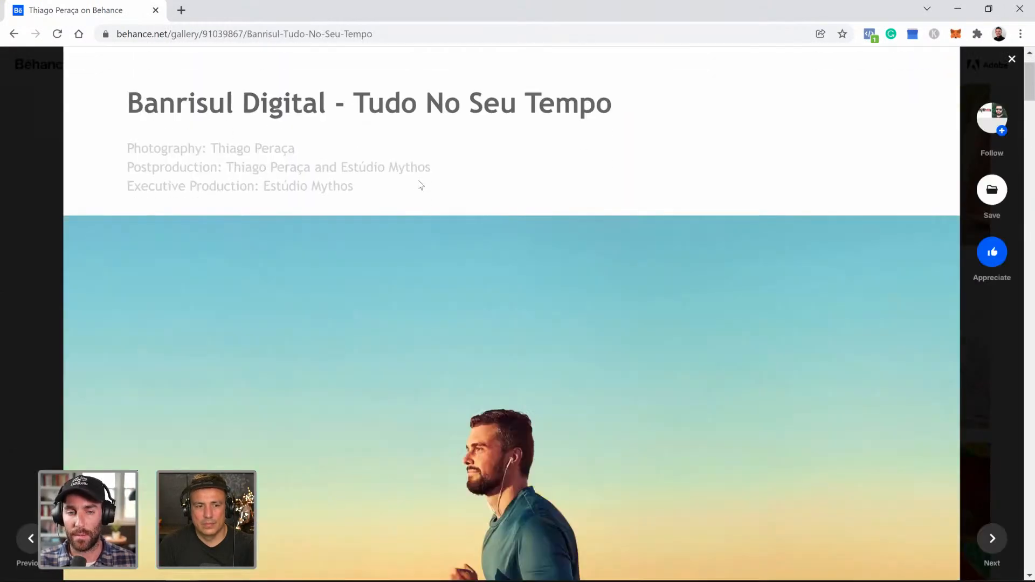
scroll(421, 186, "down", 5)
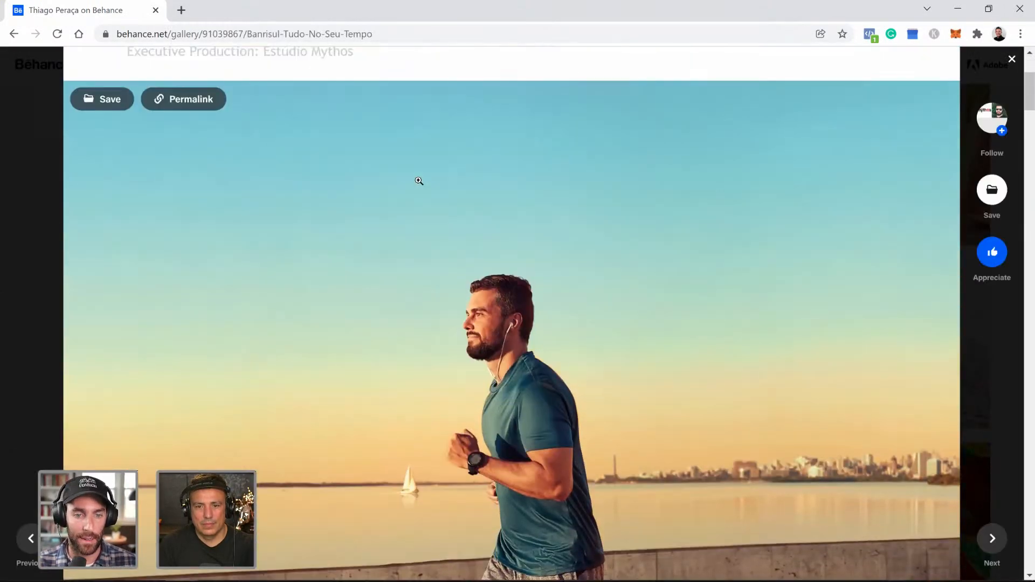
scroll(419, 181, "down", 1)
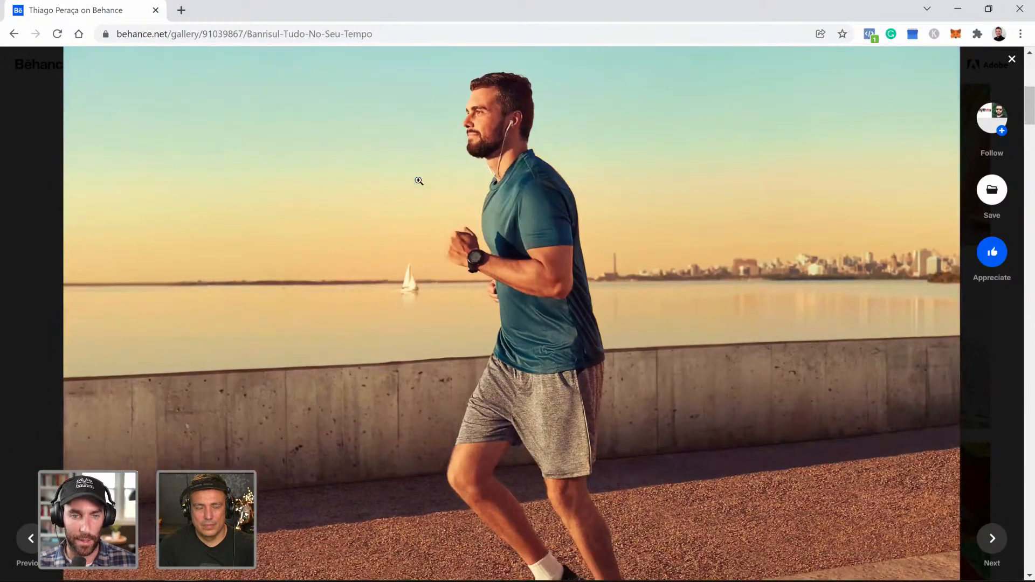
scroll(391, 173, "down", 2)
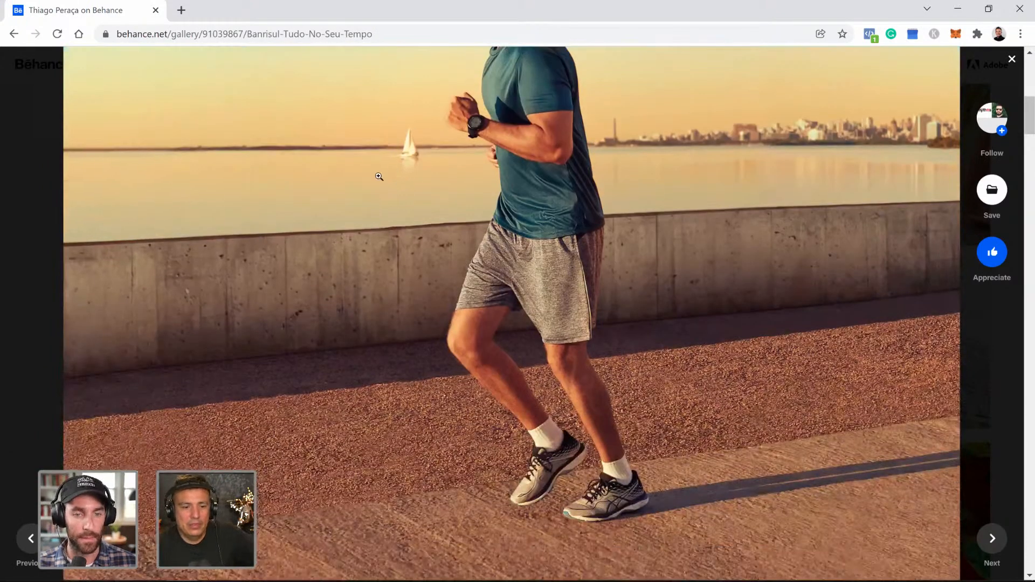
scroll(308, 215, "down", 1)
scroll(539, 208, "up", 3)
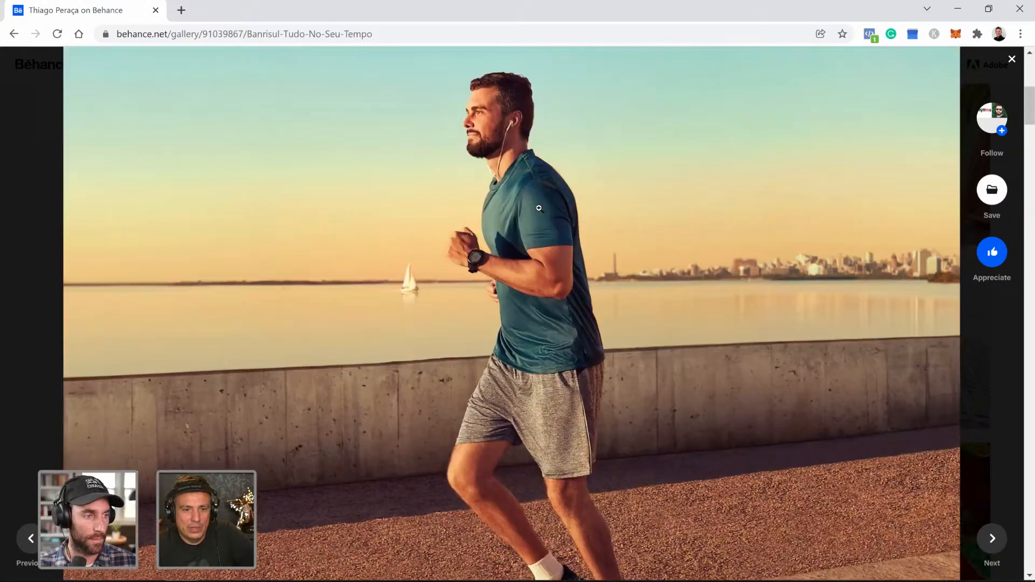
scroll(539, 208, "down", 1)
scroll(487, 204, "up", 5)
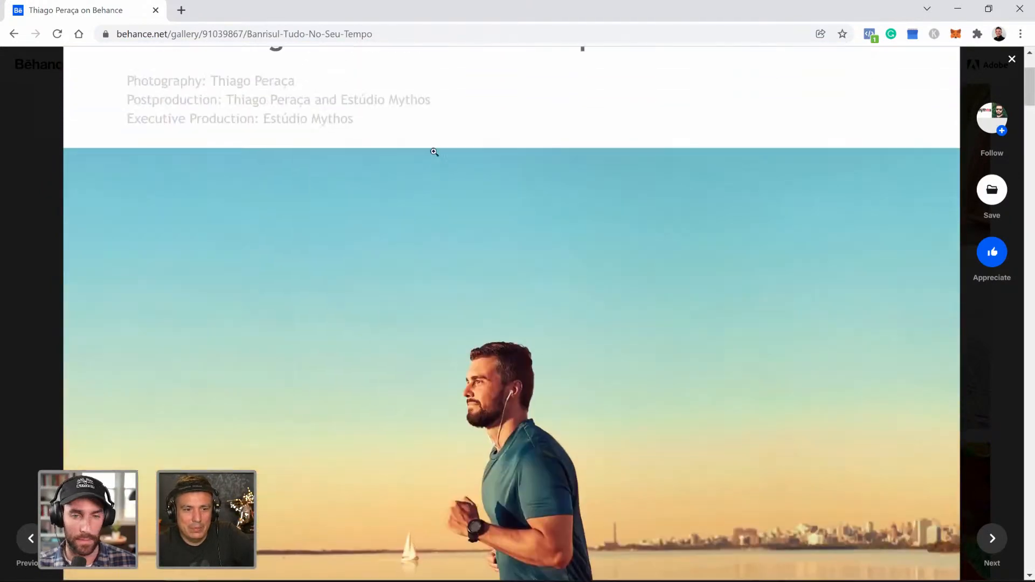
scroll(192, 368, "down", 5)
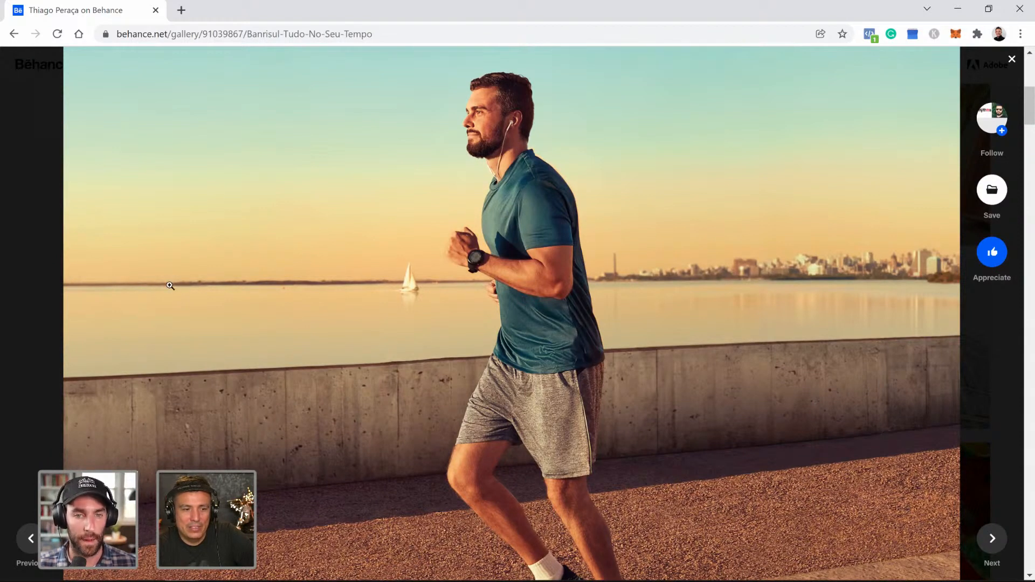
- Keep scrolling the Banrisul project down to the guitarist studio photo
scroll(174, 346, "down", 4)
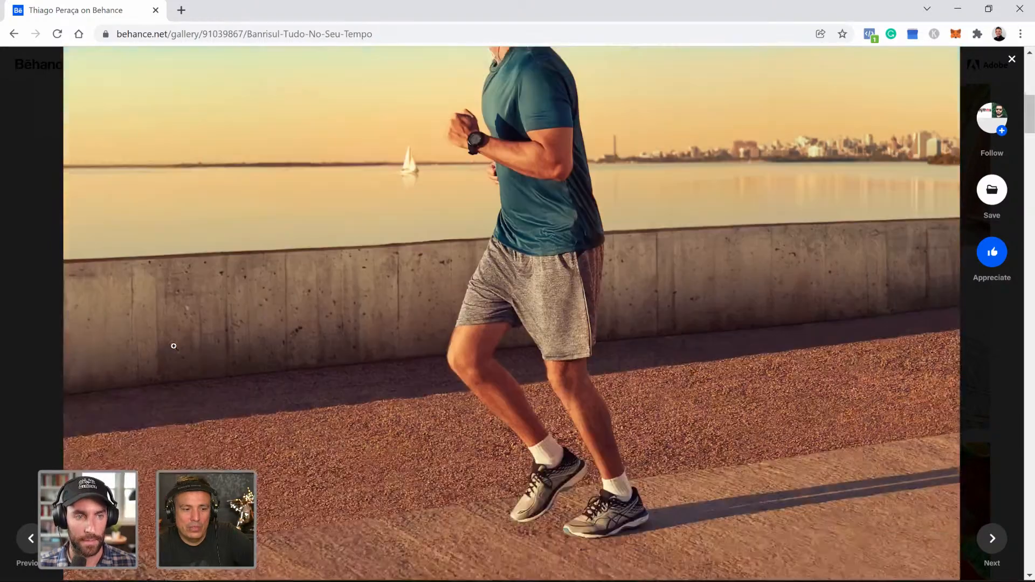
scroll(178, 363, "down", 1)
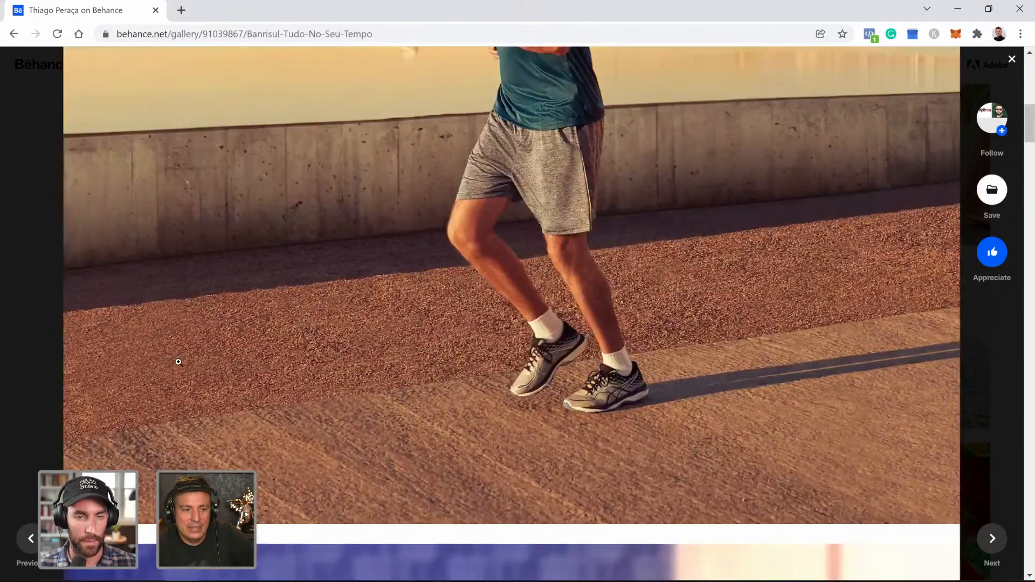
scroll(178, 360, "up", 7)
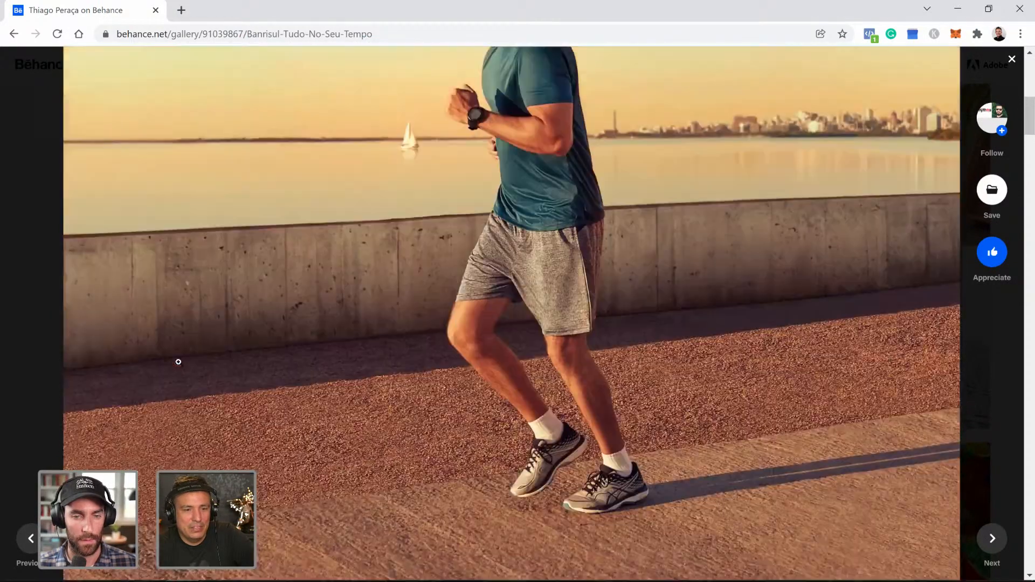
scroll(389, 309, "up", 1)
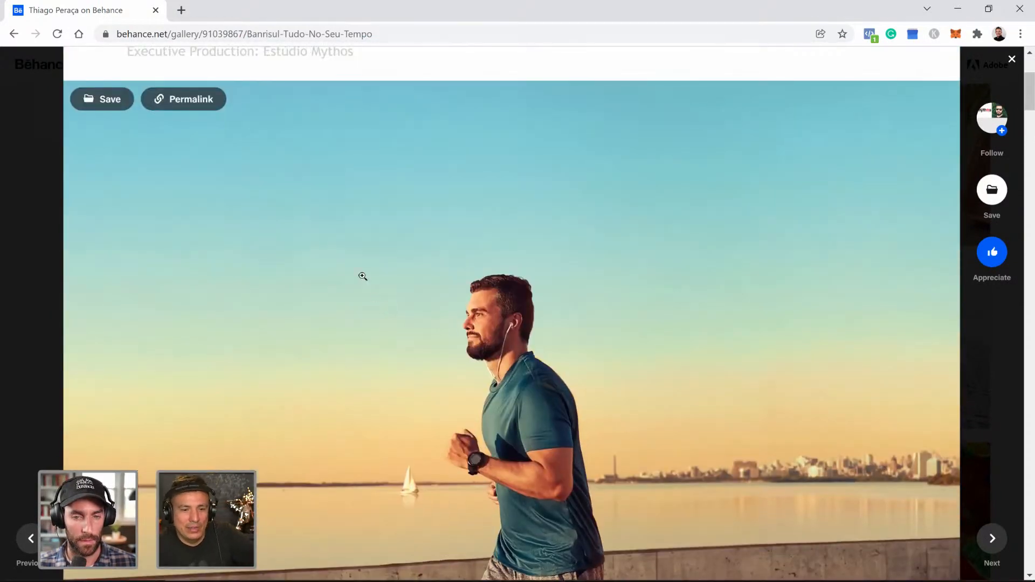
scroll(359, 278, "down", 4)
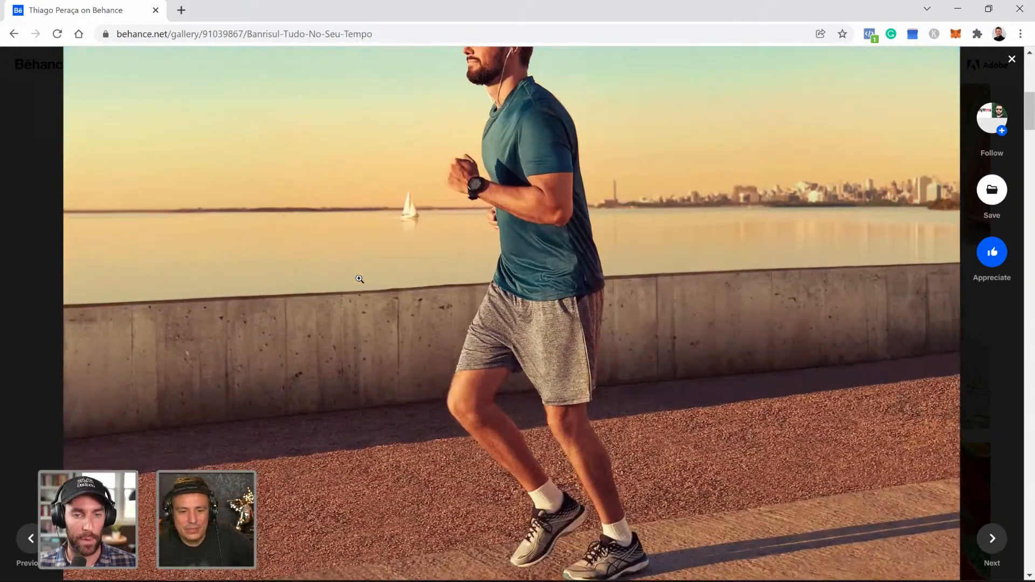
scroll(359, 279, "down", 2)
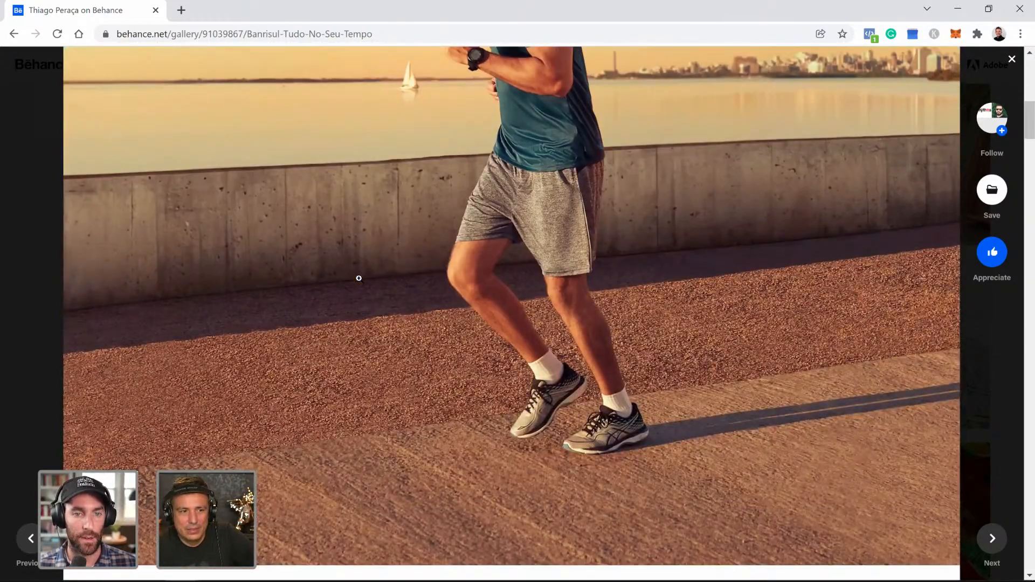
scroll(359, 279, "down", 1)
scroll(359, 279, "up", 3)
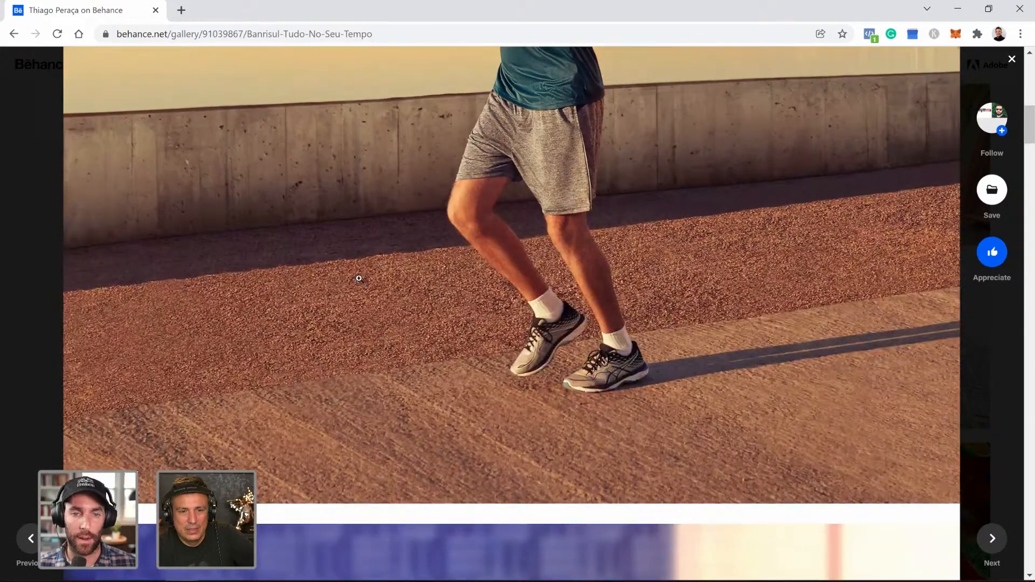
scroll(359, 279, "up", 5)
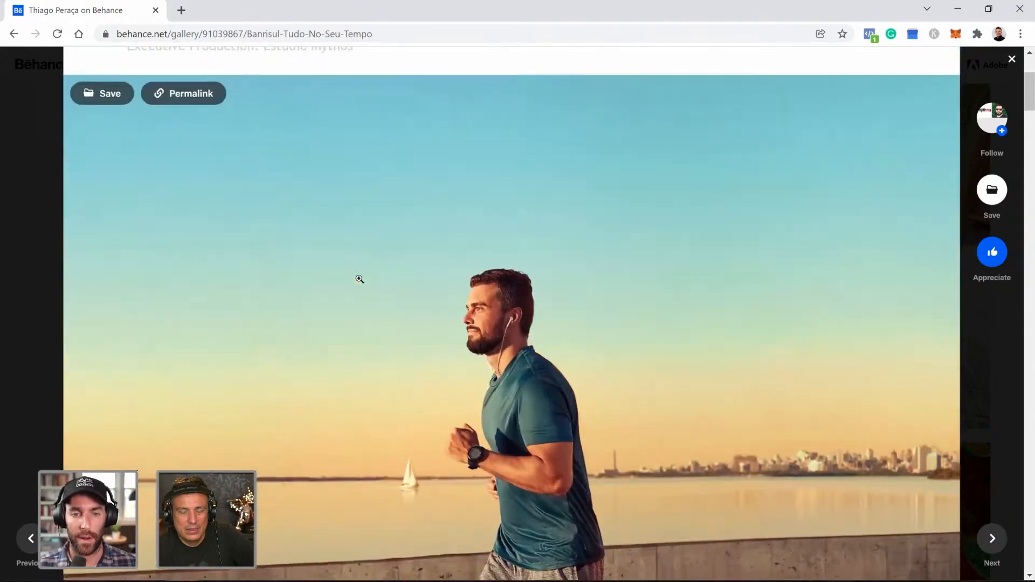
scroll(360, 279, "down", 1)
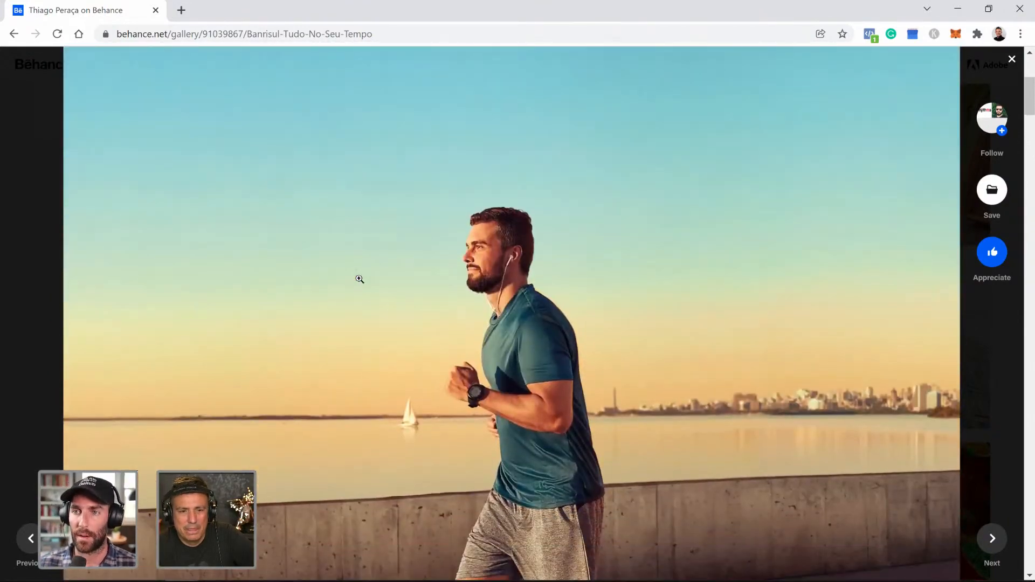
scroll(359, 279, "down", 1)
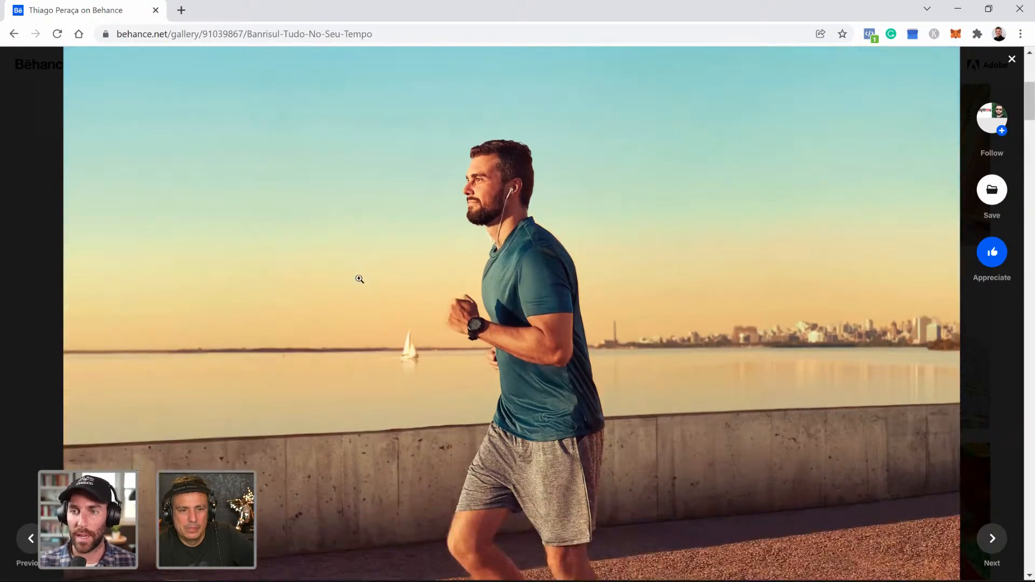
scroll(360, 278, "down", 3)
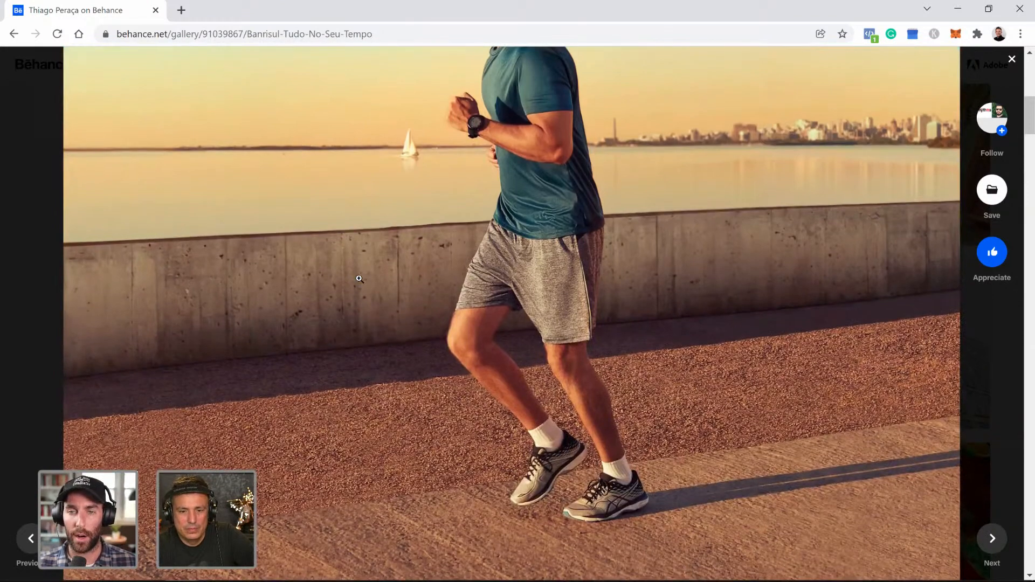
scroll(359, 279, "down", 3)
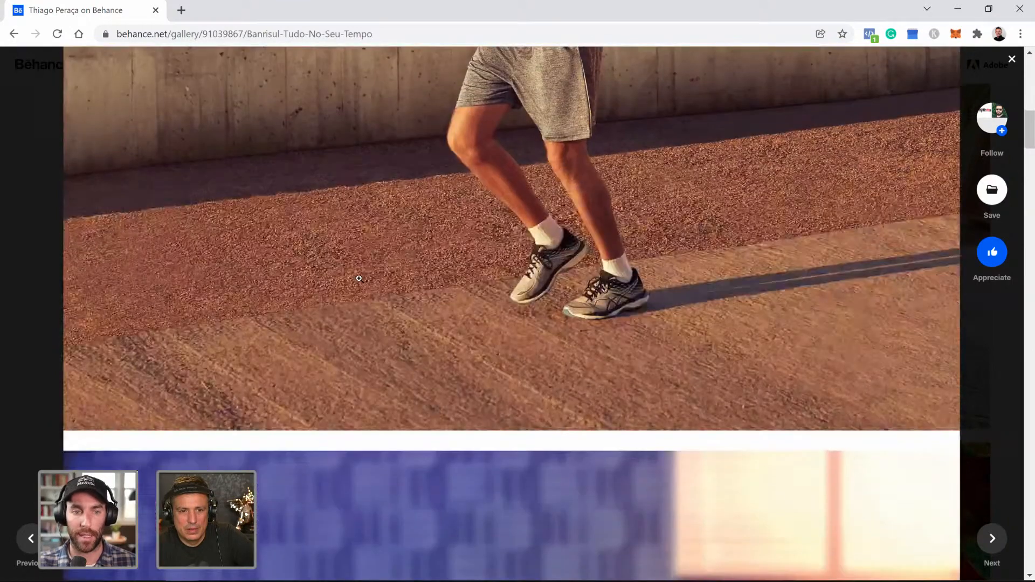
scroll(359, 279, "down", 8)
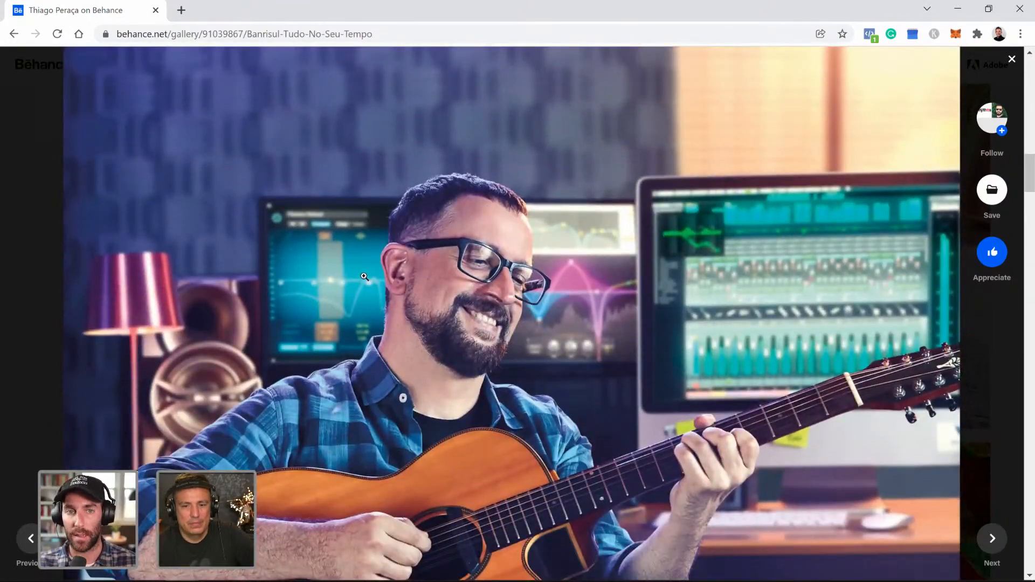
scroll(378, 295, "down", 7)
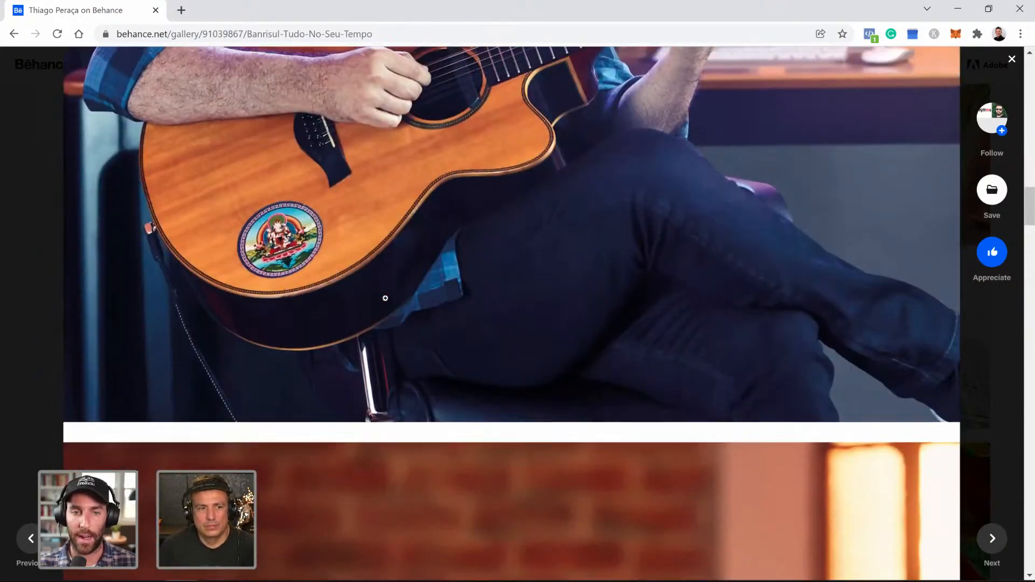
scroll(385, 298, "up", 8)
scroll(382, 298, "down", 10)
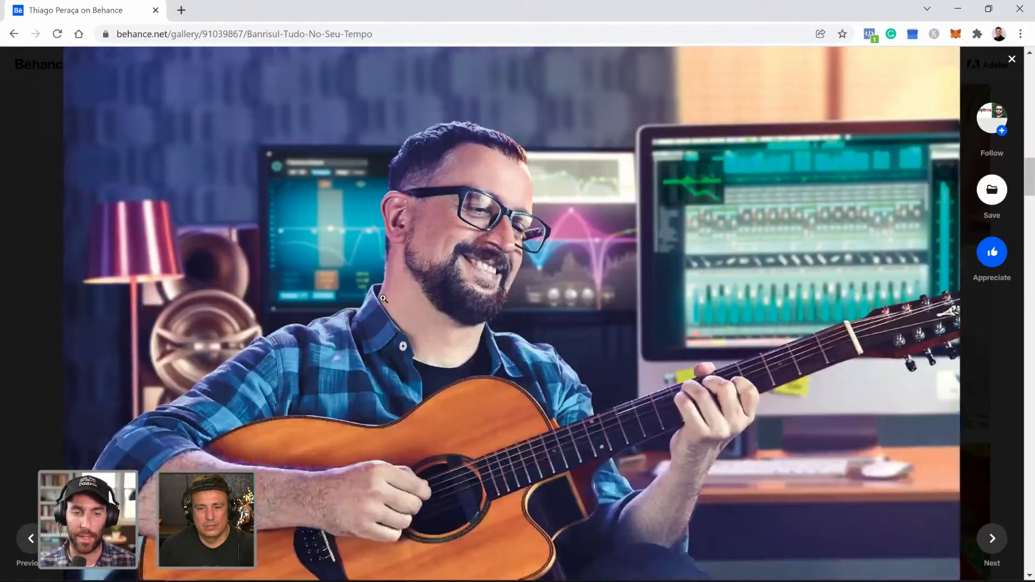
scroll(383, 299, "down", 8)
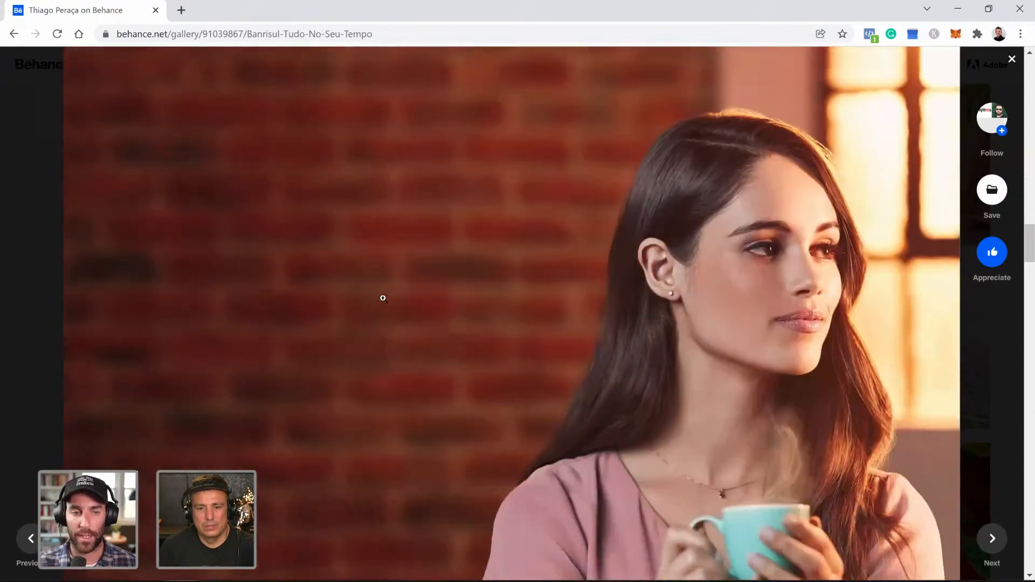
scroll(383, 299, "up", 5)
scroll(383, 298, "up", 7)
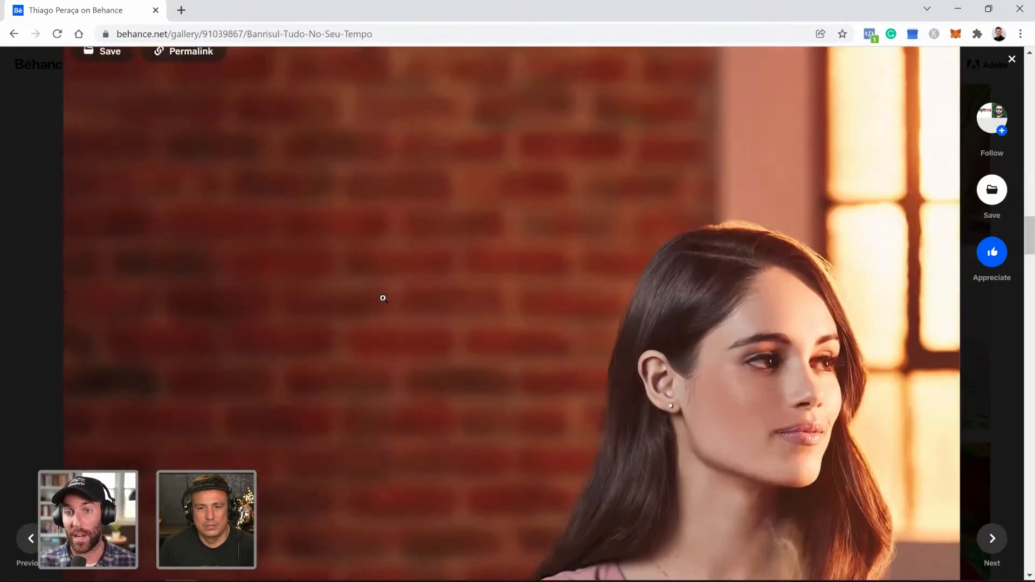
scroll(383, 298, "down", 2)
scroll(383, 299, "down", 4)
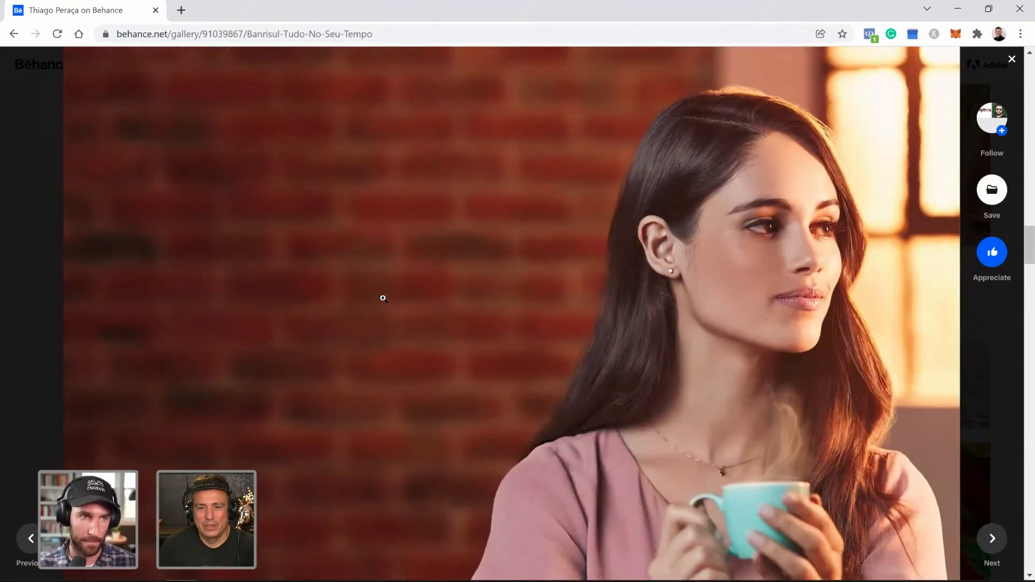
scroll(886, 317, "down", 5)
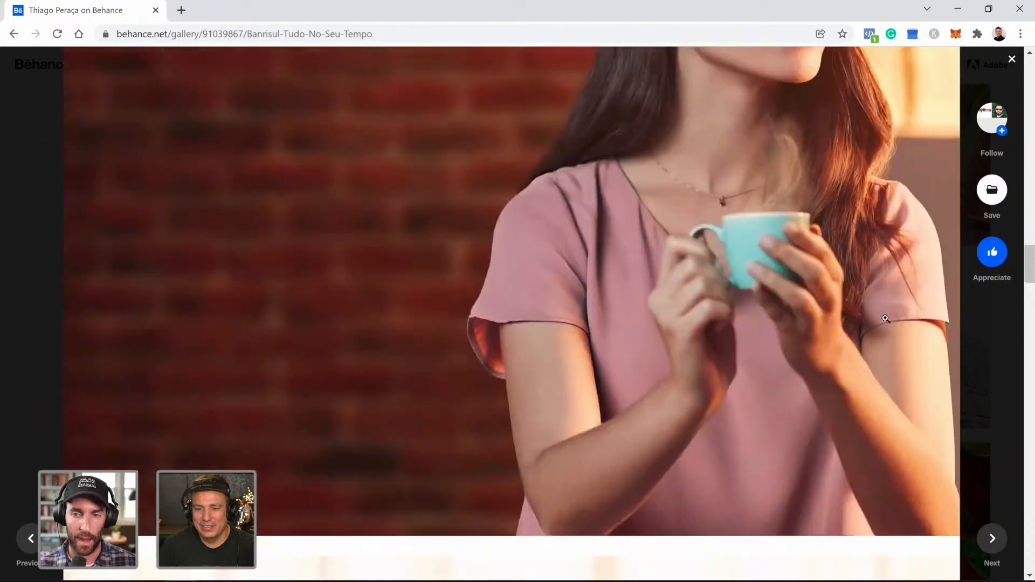
scroll(886, 319, "up", 3)
scroll(886, 318, "up", 3)
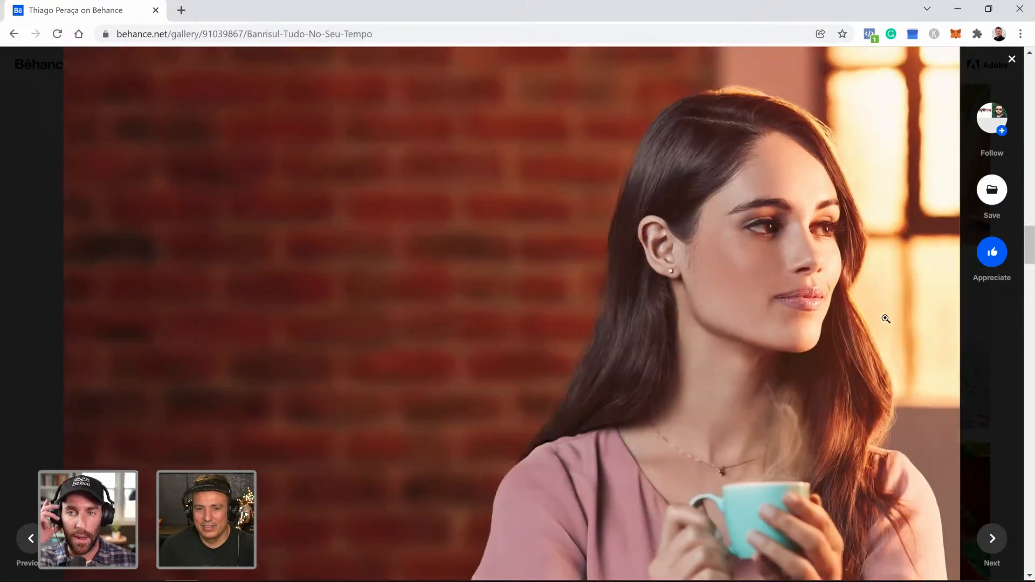
scroll(886, 318, "down", 1)
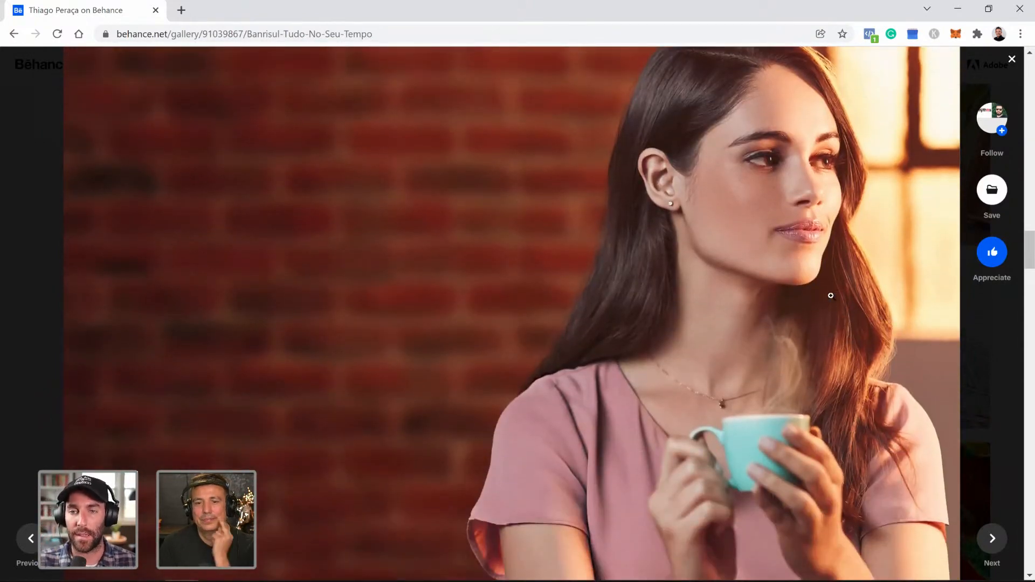
scroll(815, 278, "down", 3)
scroll(813, 285, "up", 1)
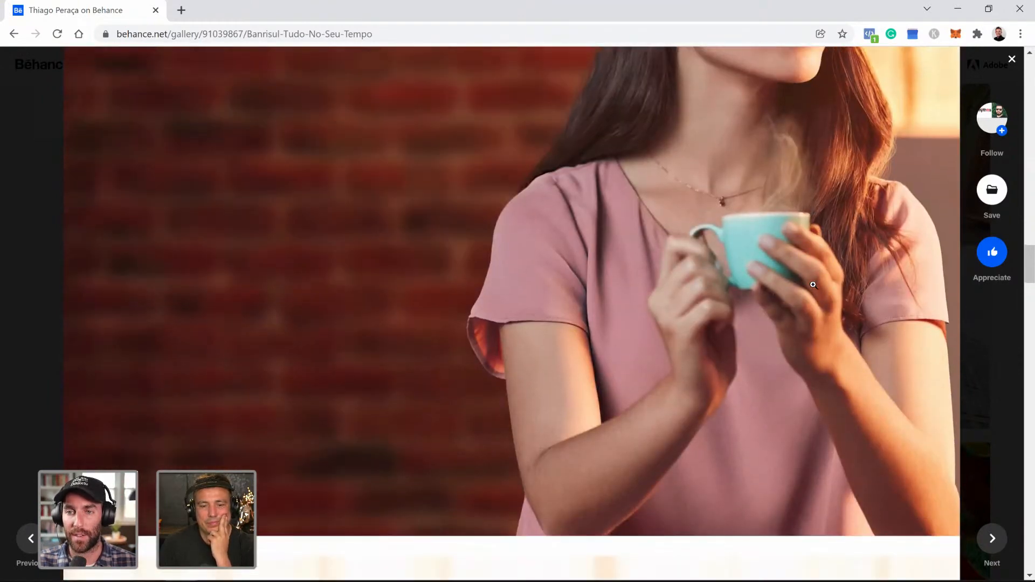
scroll(813, 284, "up", 3)
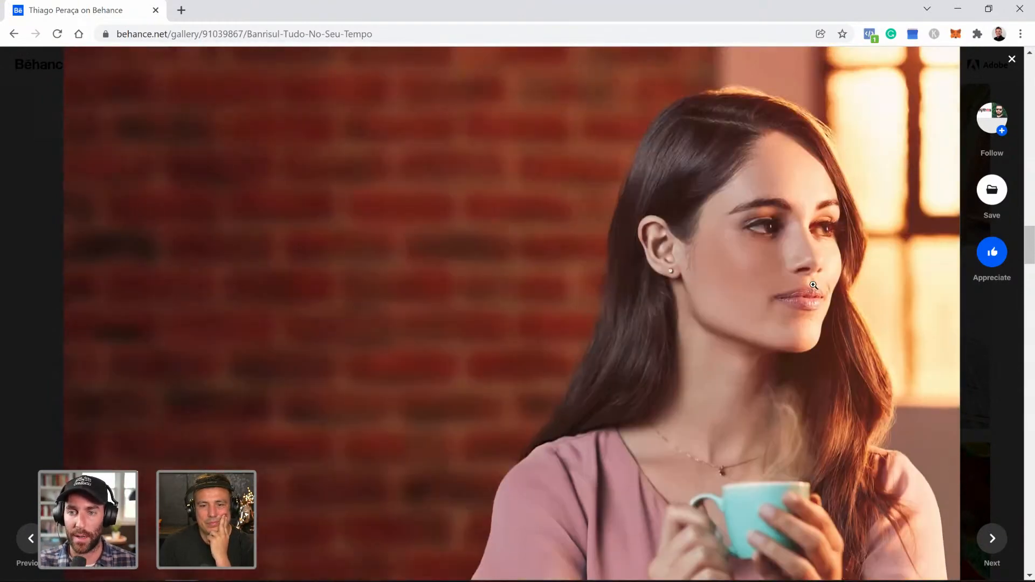
scroll(814, 284, "down", 1)
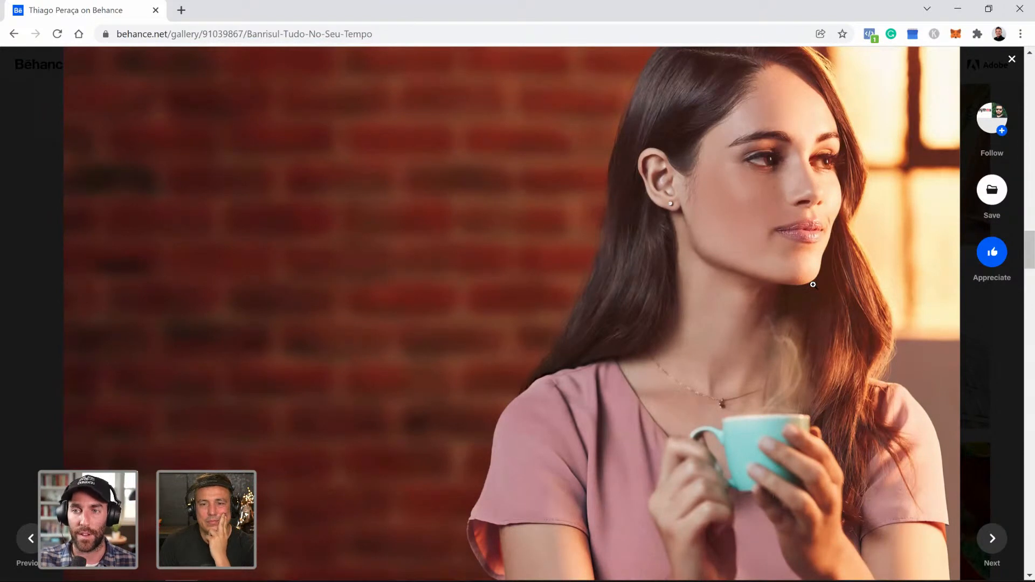
scroll(805, 307, "down", 1)
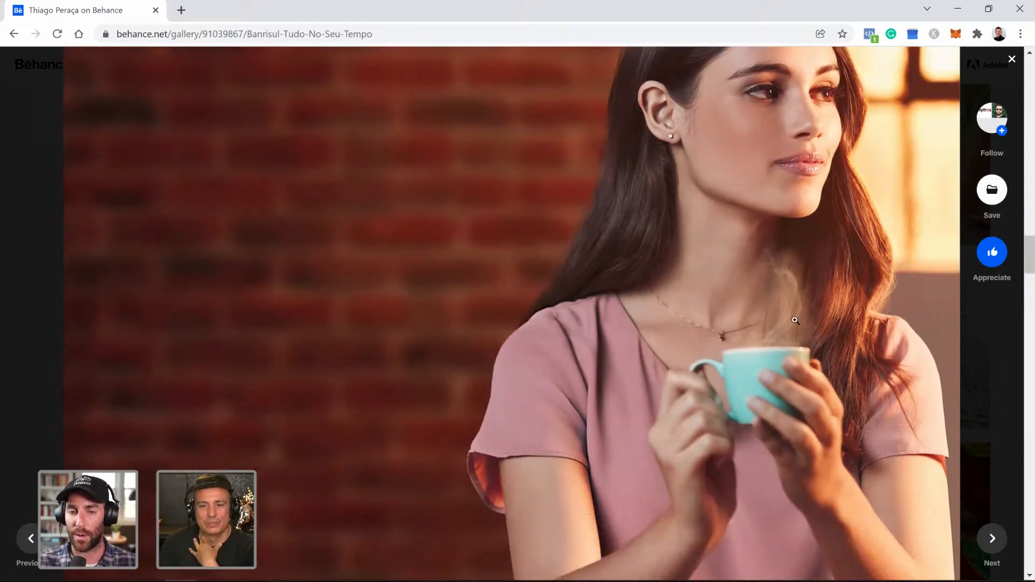
scroll(795, 320, "down", 1)
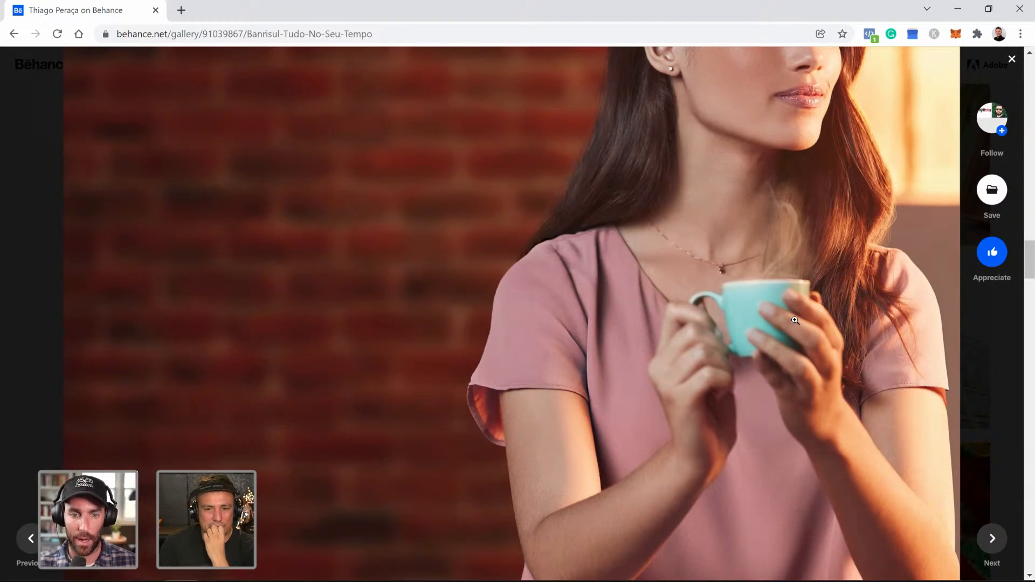
scroll(794, 331, "down", 8)
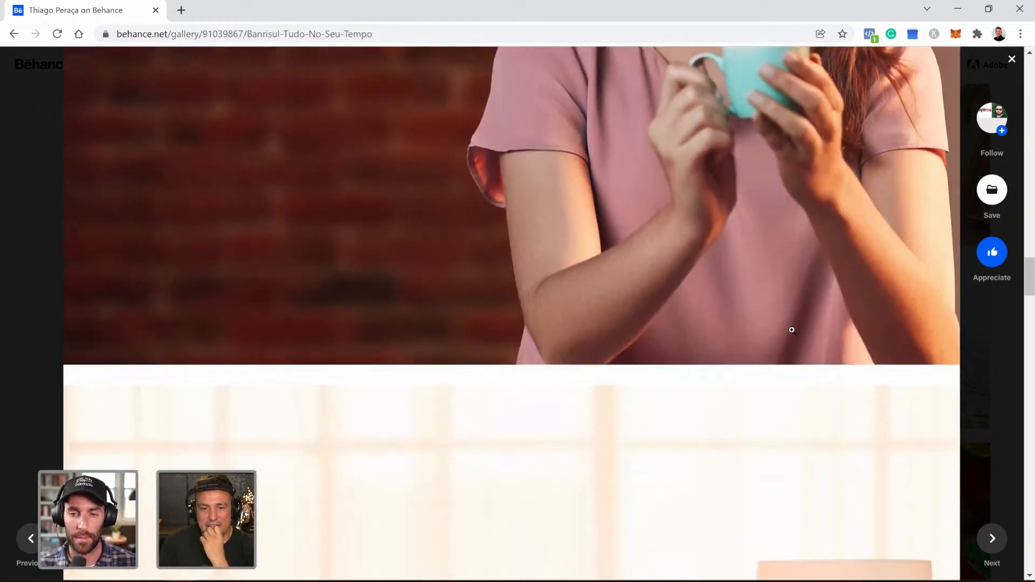
scroll(793, 331, "down", 5)
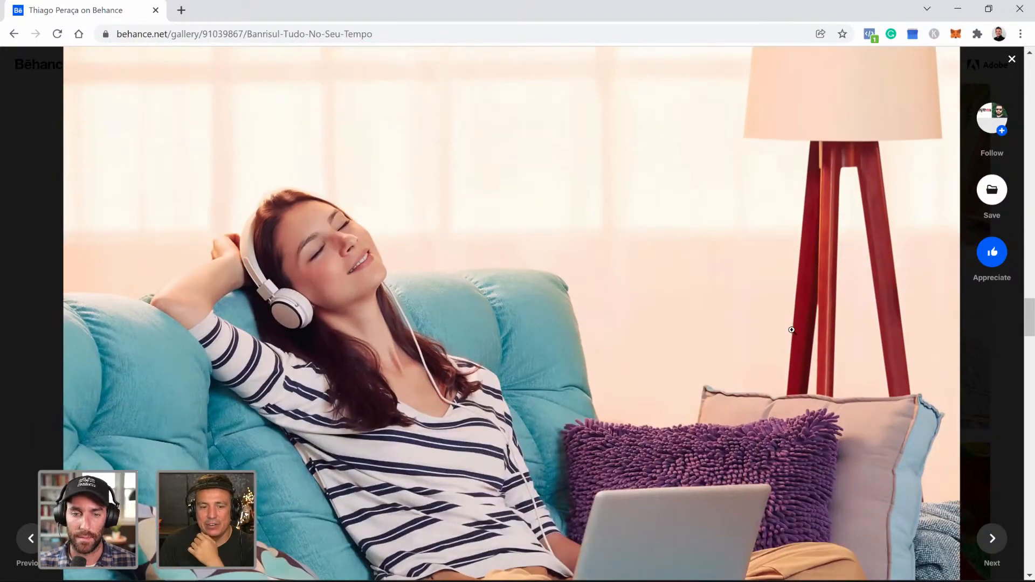
- Scroll to the end of the Banrisul project
scroll(791, 330, "down", 3)
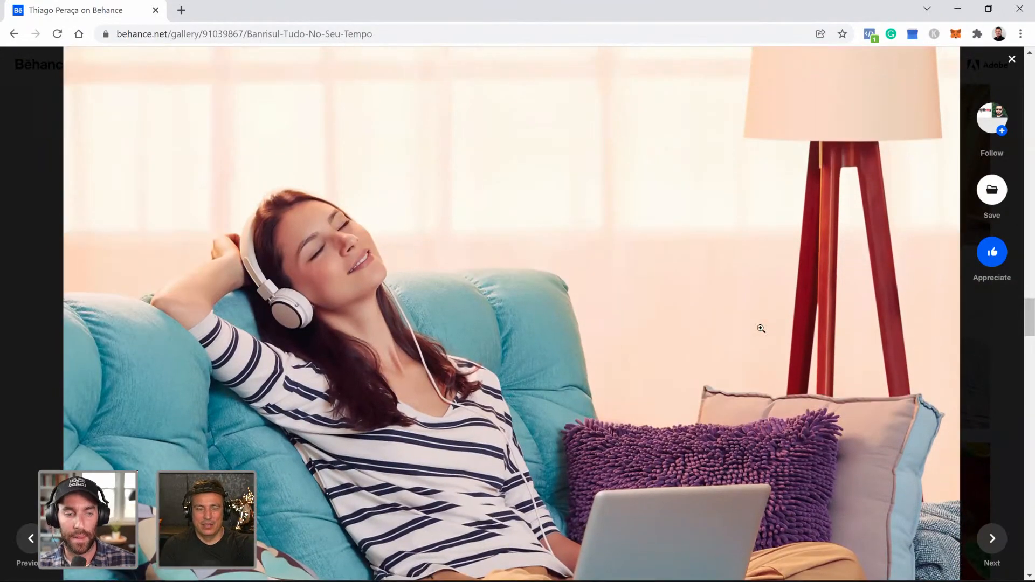
scroll(760, 328, "down", 3)
scroll(761, 328, "down", 10)
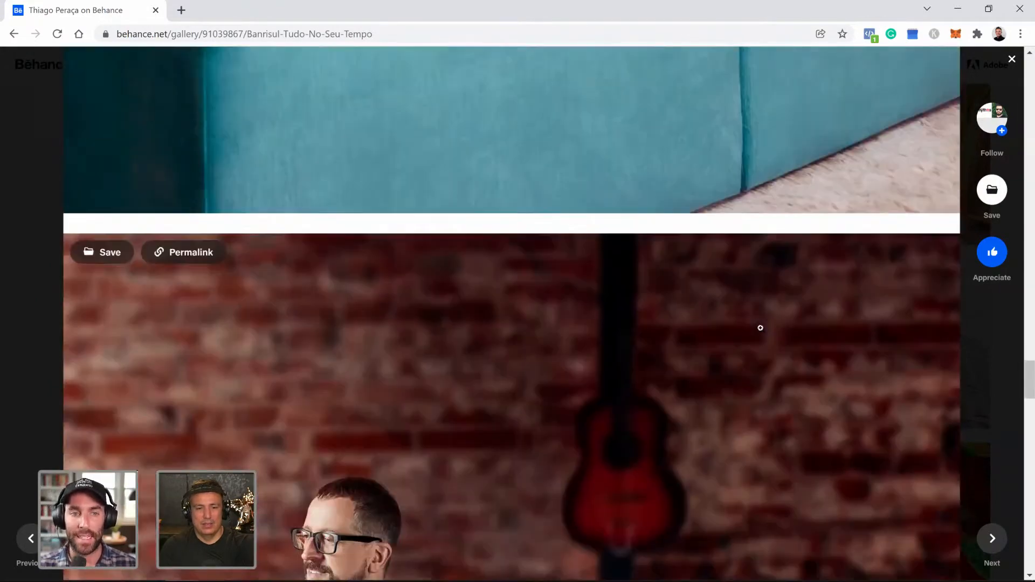
scroll(760, 328, "down", 6)
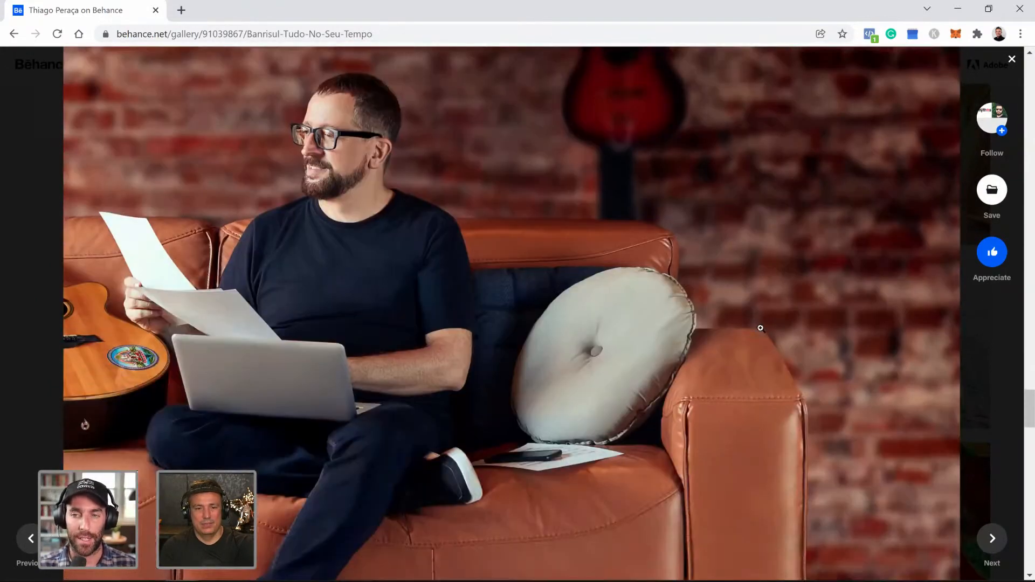
scroll(761, 329, "down", 9)
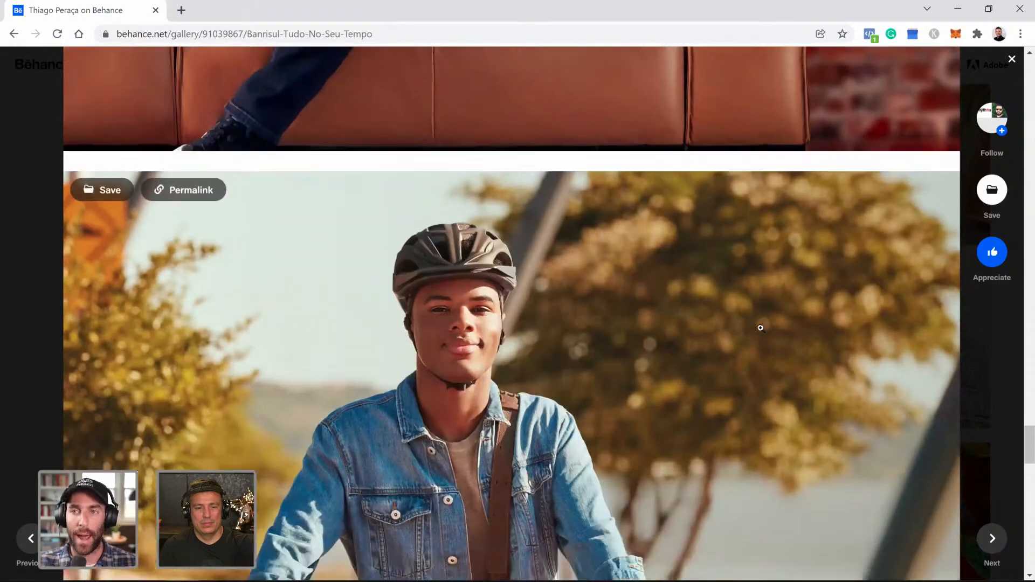
scroll(99, 261, "down", 5)
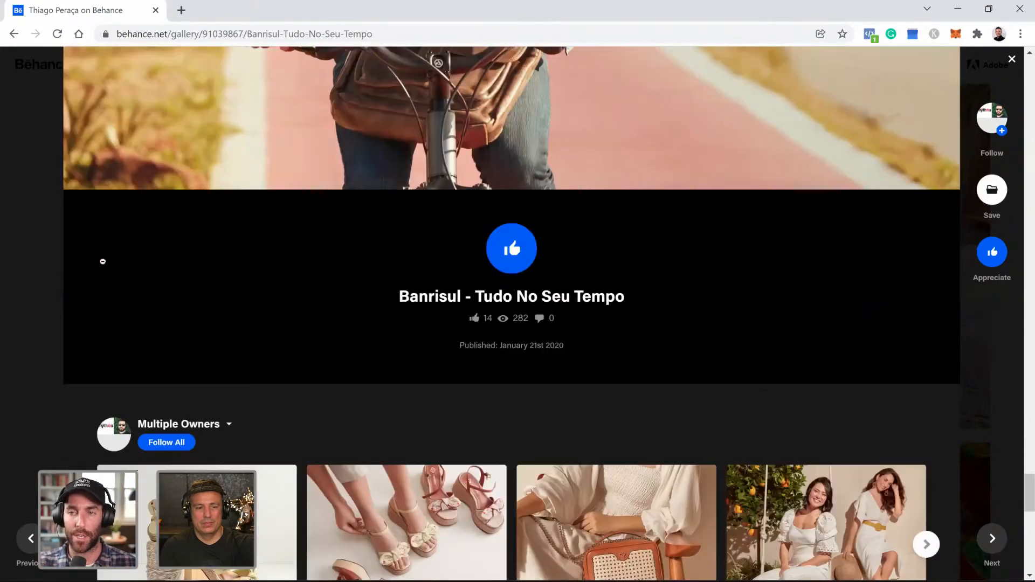
- Close the Banrisul project and scroll down the portfolio grid of retouched portraits
left_click(19, 203)
scroll(242, 292, "down", 6)
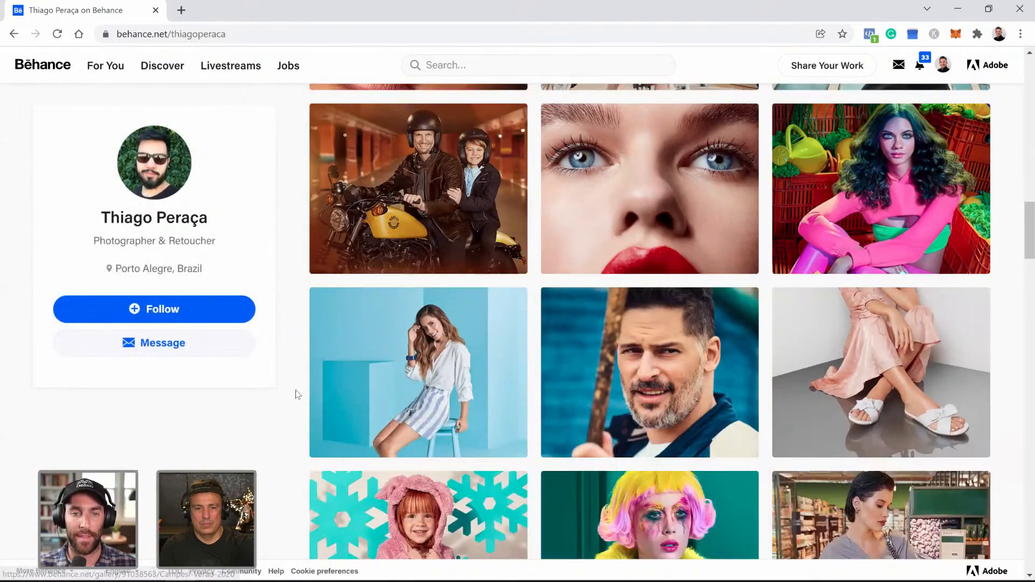
scroll(296, 394, "down", 1)
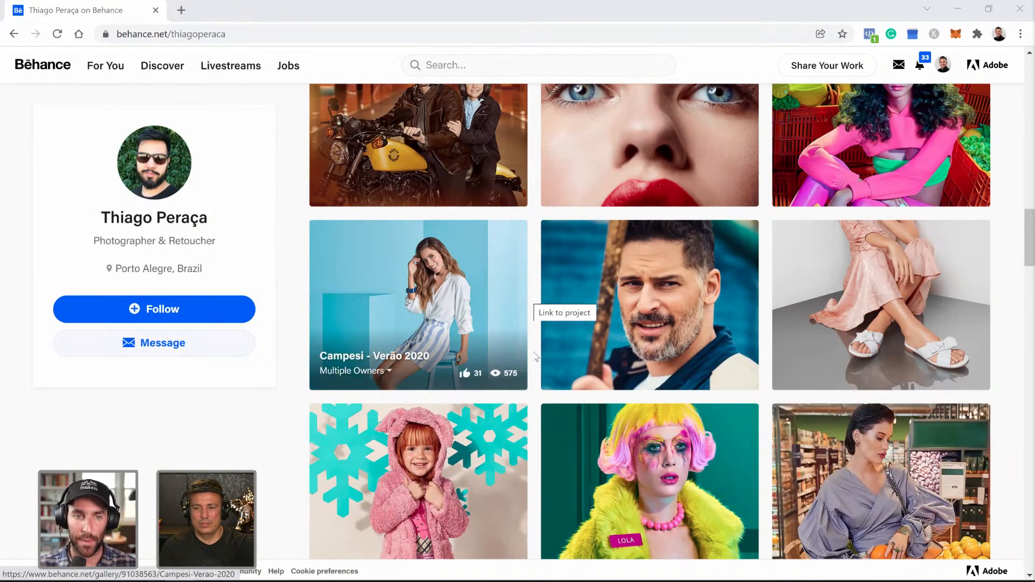
mouse_move(349, 378)
scroll(289, 451, "down", 3)
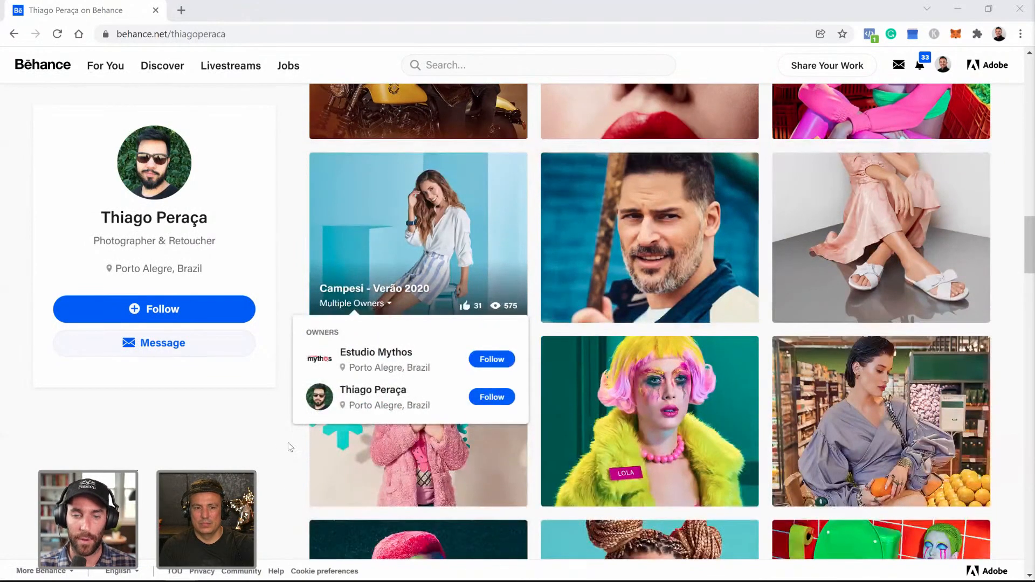
scroll(292, 450, "down", 4)
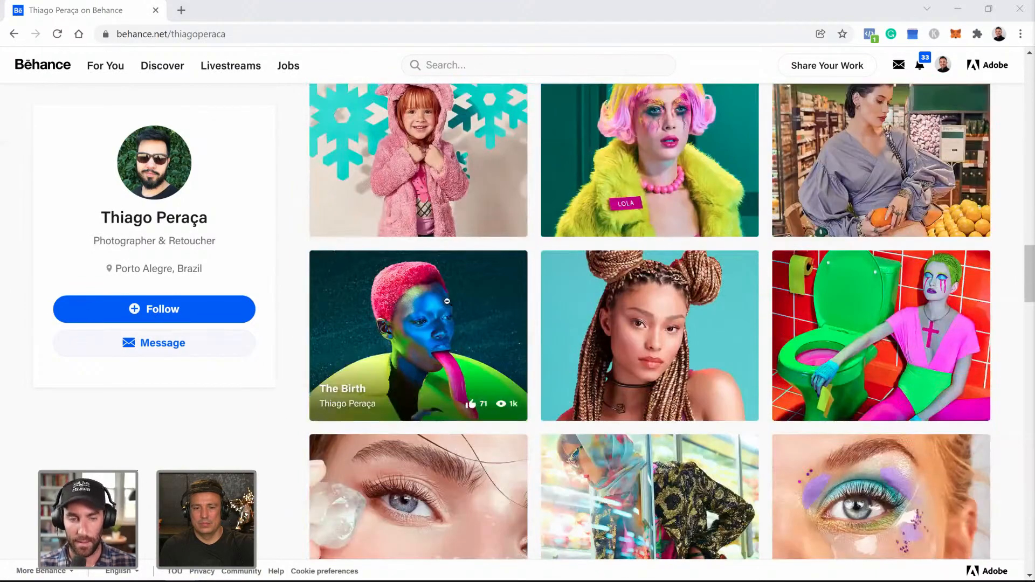
left_click(448, 301)
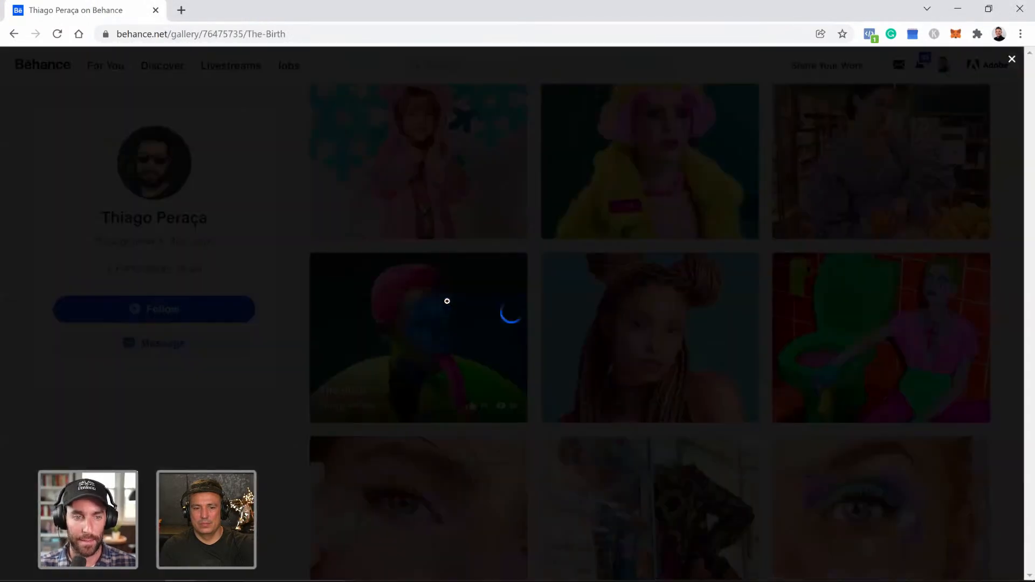
scroll(447, 309, "down", 4)
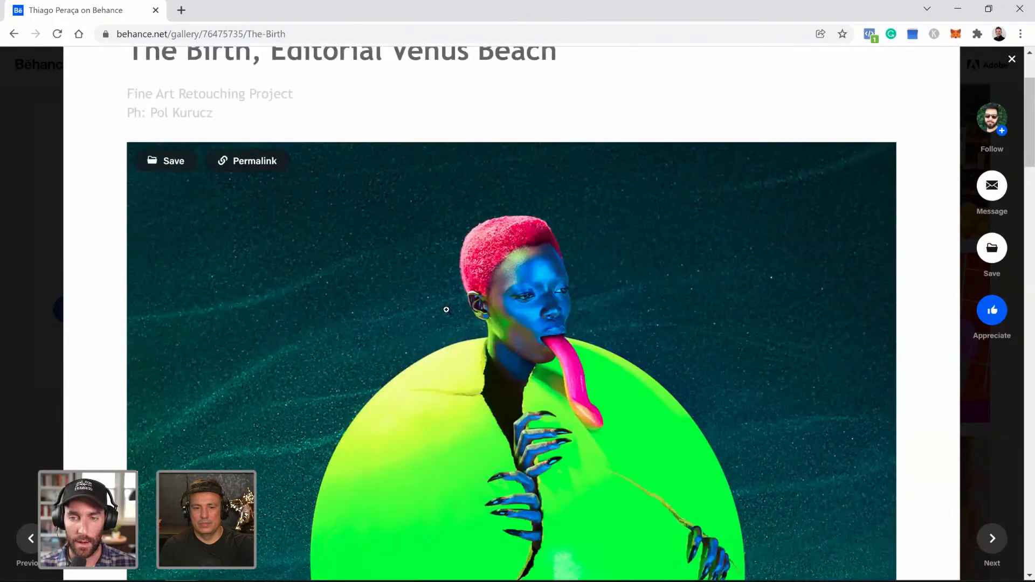
scroll(447, 312, "down", 1)
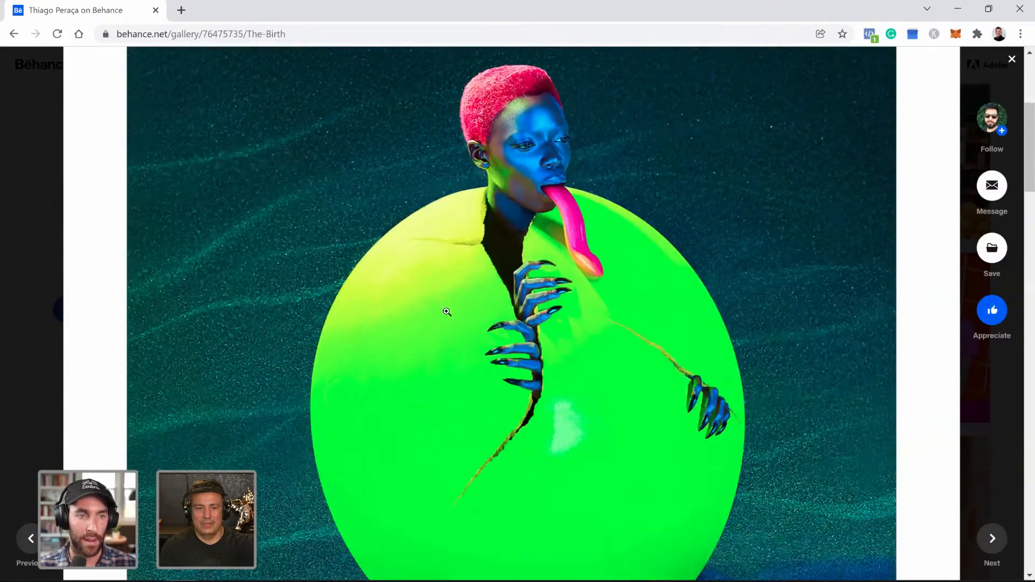
scroll(447, 312, "down", 8)
scroll(447, 311, "down", 7)
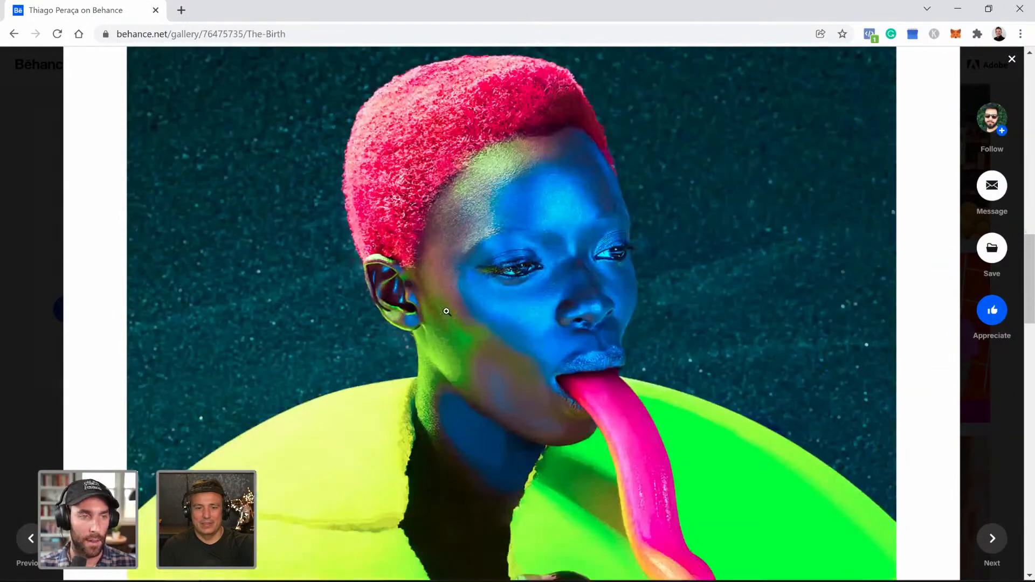
scroll(447, 311, "down", 9)
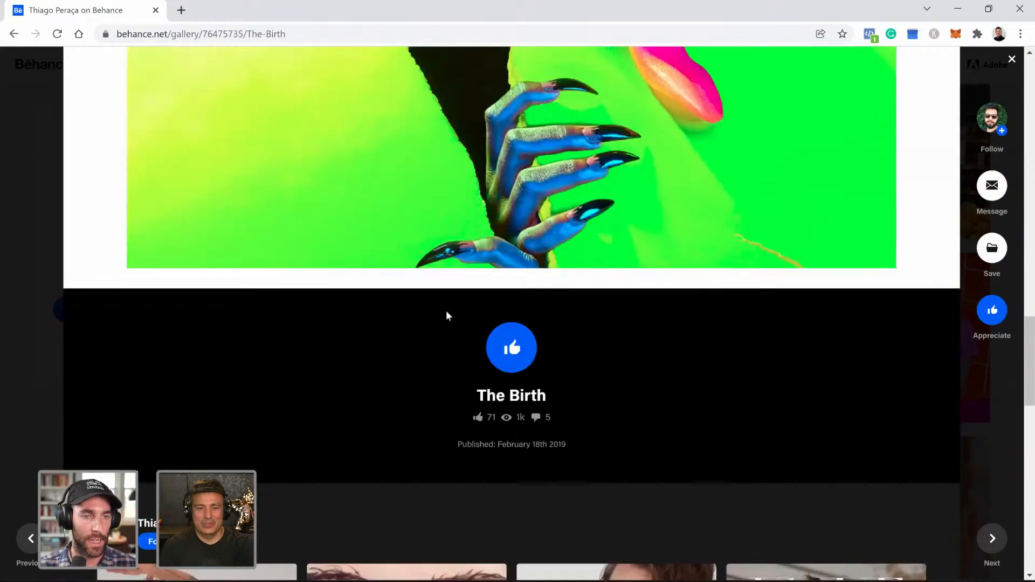
scroll(446, 312, "up", 6)
scroll(446, 312, "up", 6)
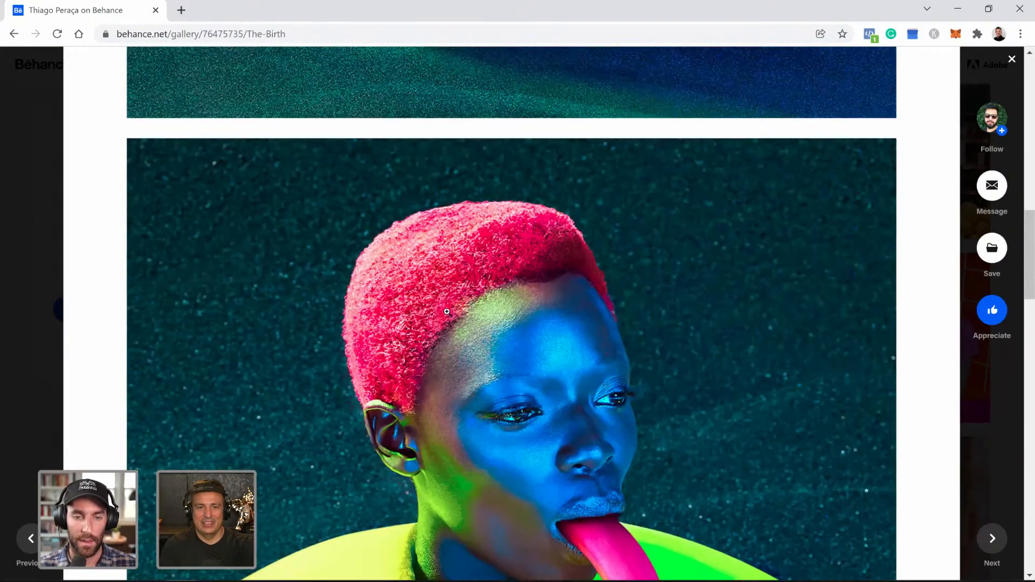
scroll(181, 276, "up", 15)
left_click(23, 239)
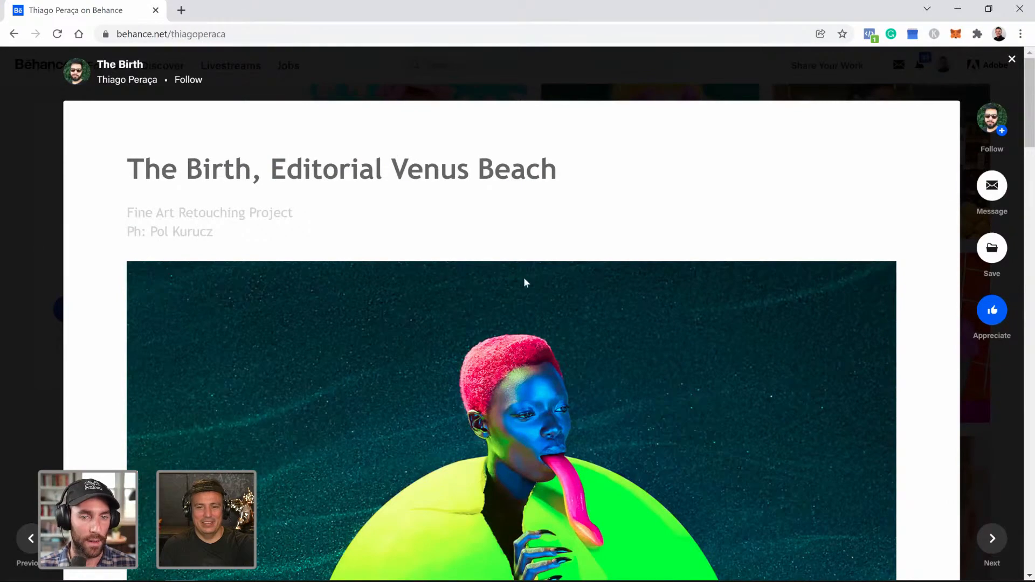
- Scroll the portfolio grid down and back up to find the Supermercado de Tendências thumbnail
scroll(533, 283, "down", 1)
scroll(531, 285, "down", 5)
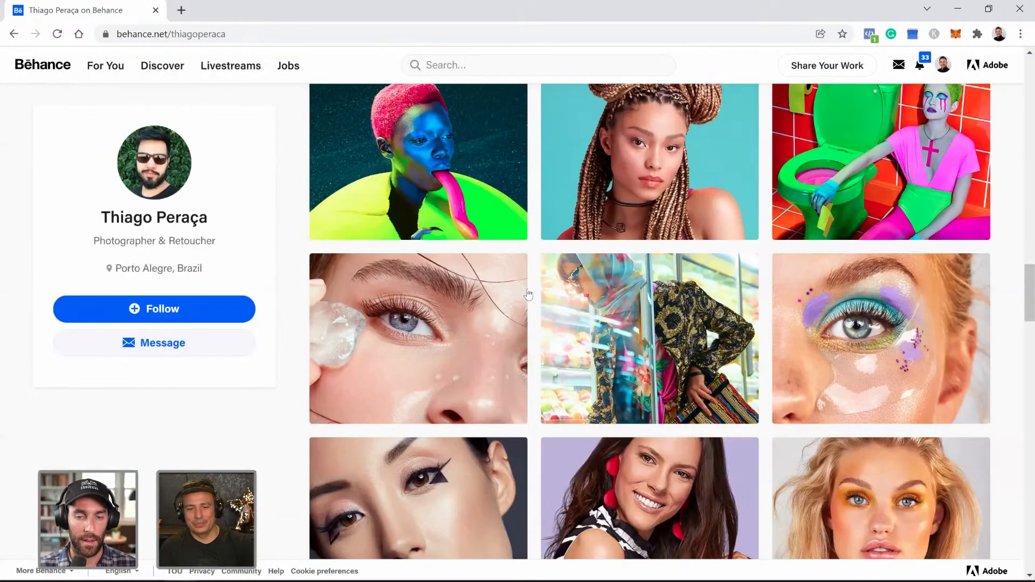
scroll(515, 309, "down", 3)
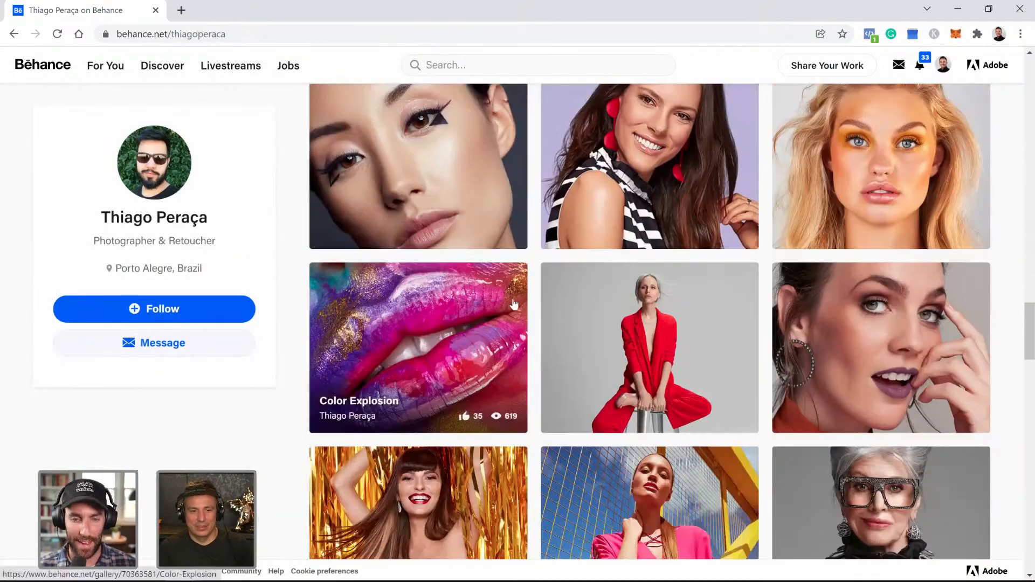
scroll(501, 307, "up", 2)
scroll(501, 307, "up", 3)
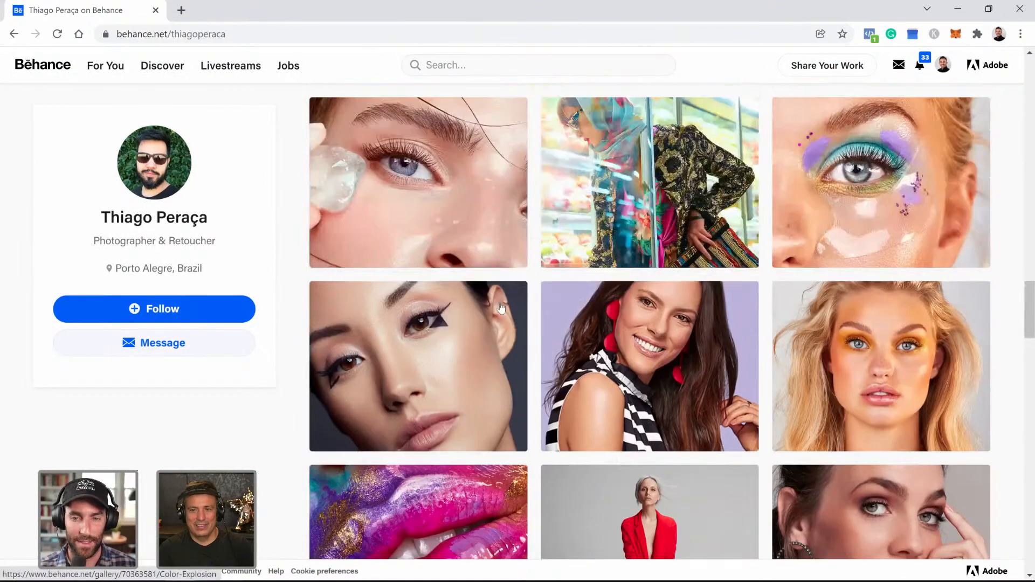
scroll(500, 308, "up", 2)
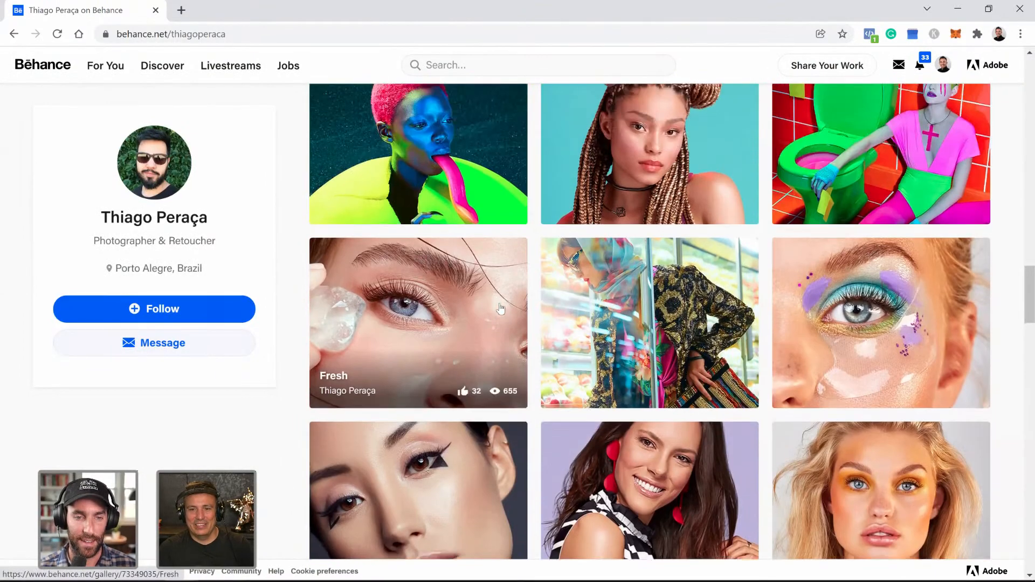
left_click(695, 343)
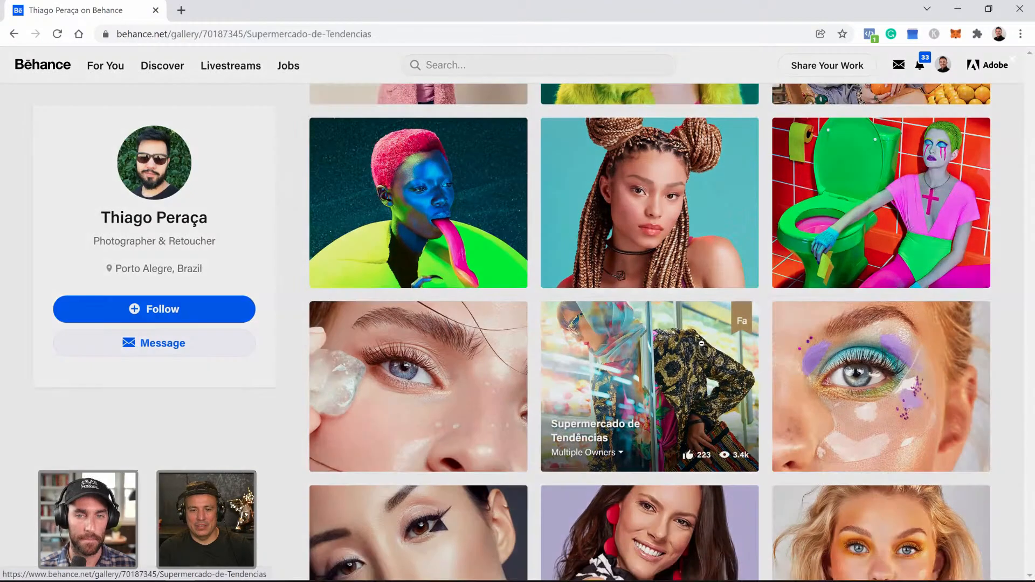
scroll(692, 341, "down", 10)
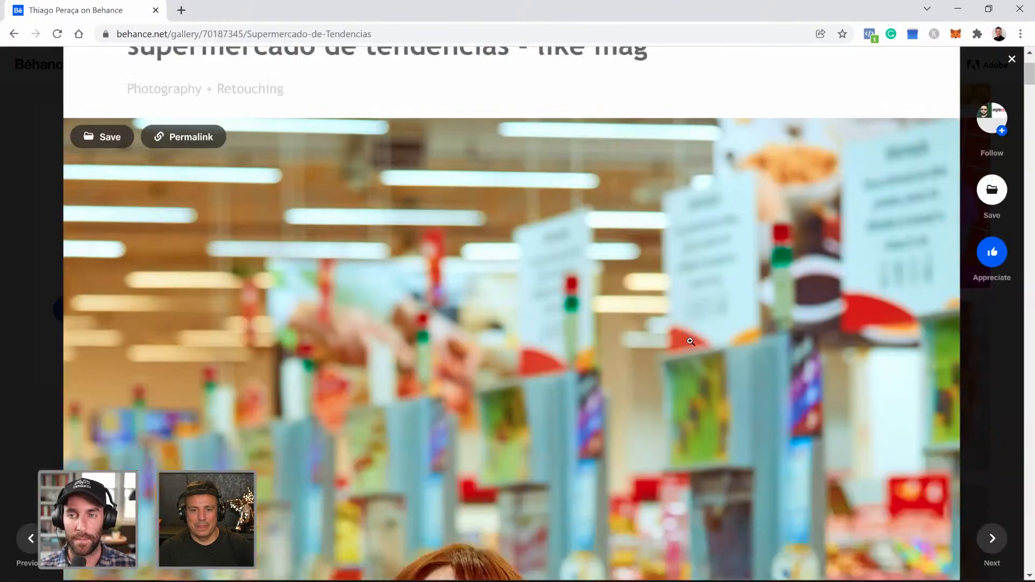
scroll(689, 343, "down", 7)
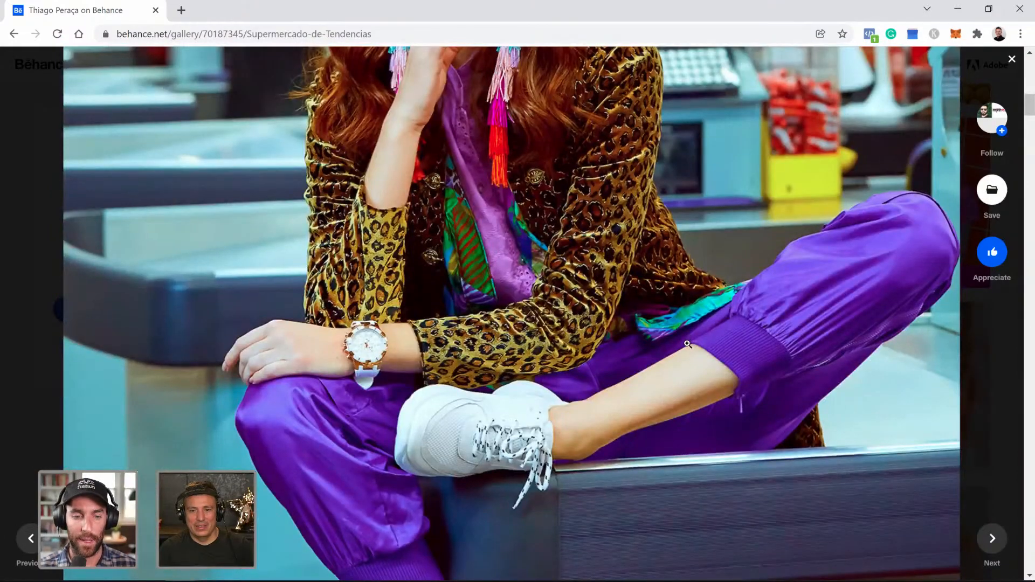
scroll(688, 344, "down", 8)
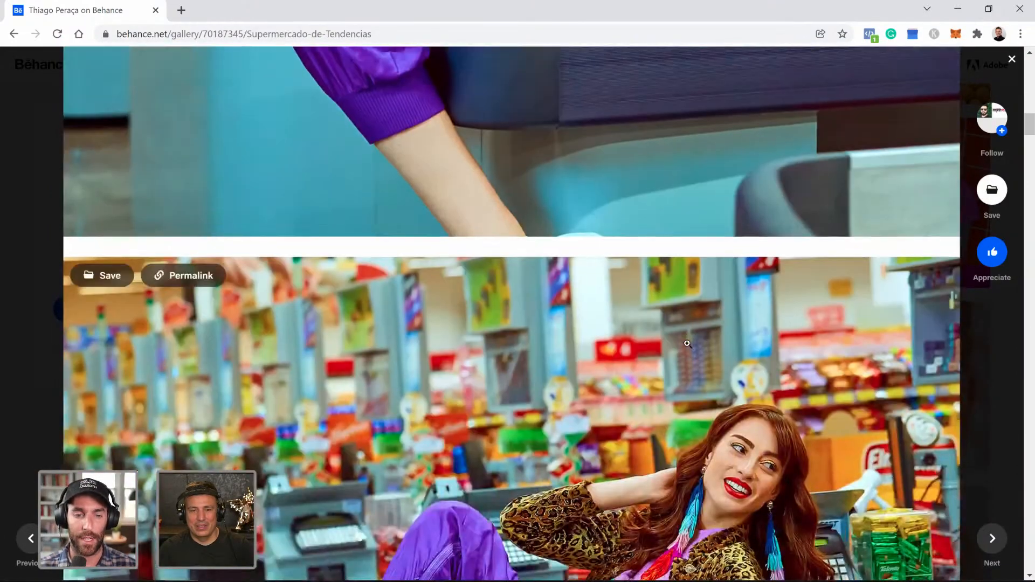
scroll(687, 344, "down", 5)
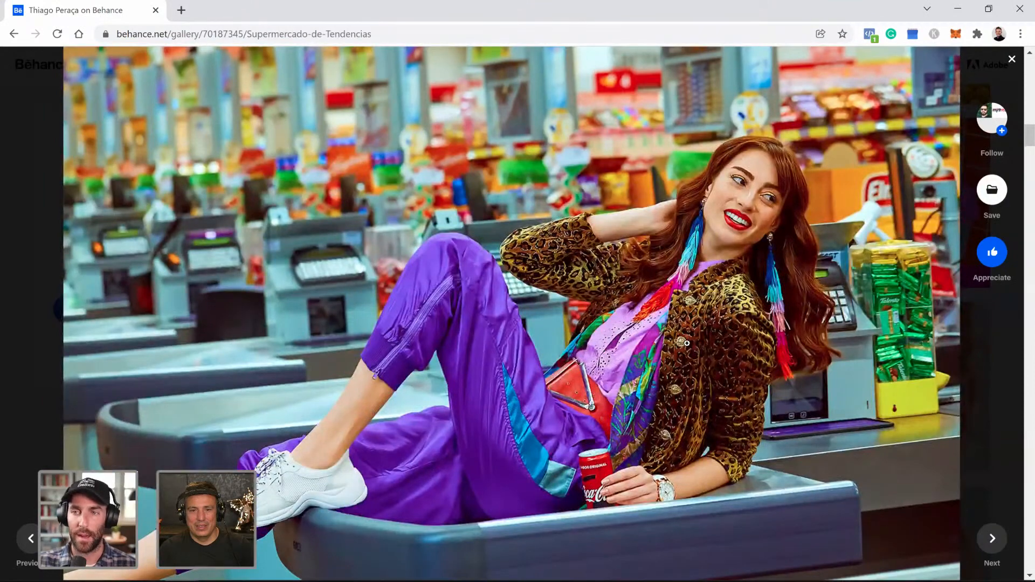
scroll(687, 343, "down", 5)
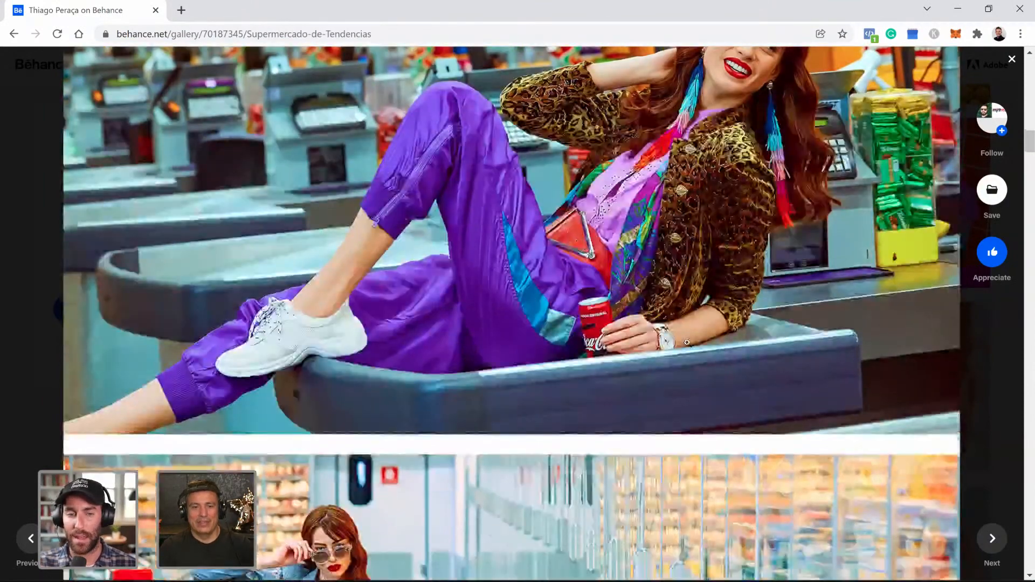
scroll(690, 340, "down", 5)
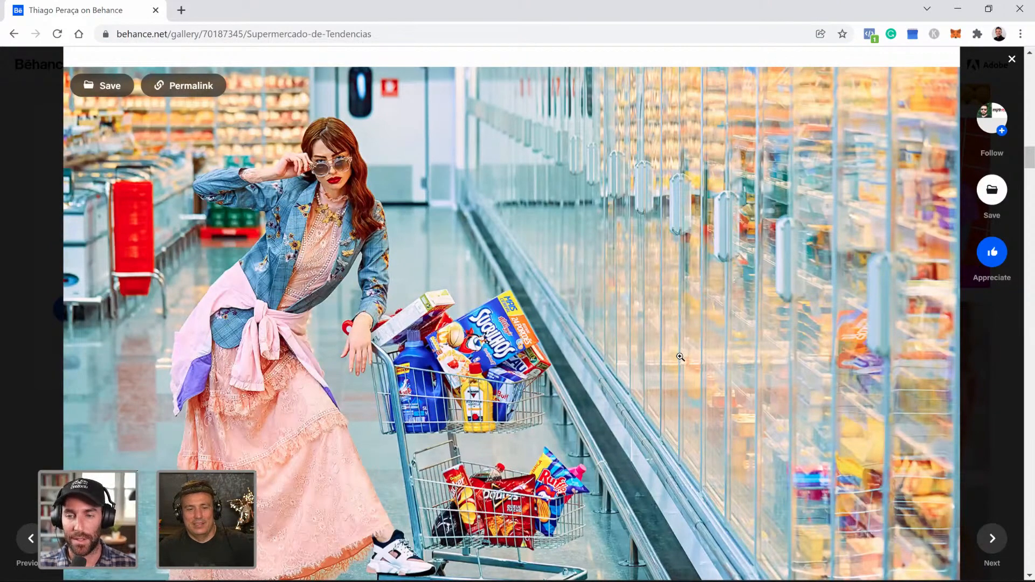
scroll(679, 361, "down", 3)
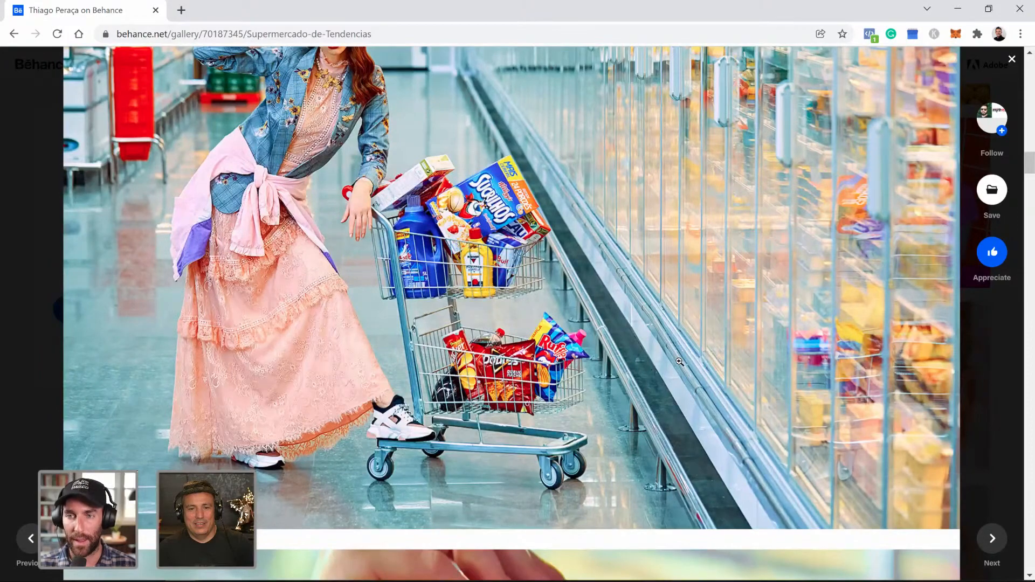
scroll(679, 364, "down", 3)
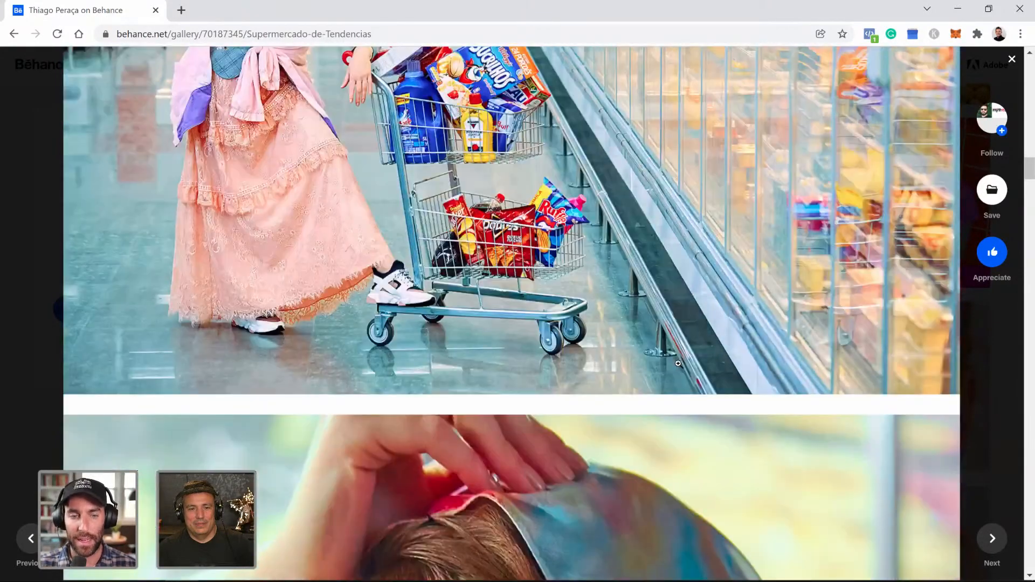
scroll(679, 364, "up", 2)
scroll(679, 364, "up", 2)
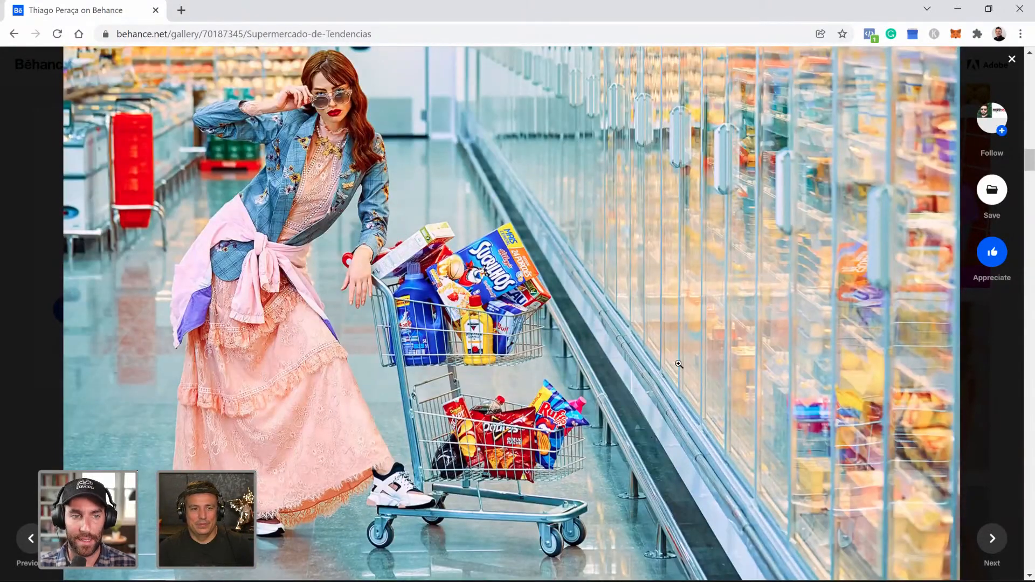
scroll(679, 365, "up", 3)
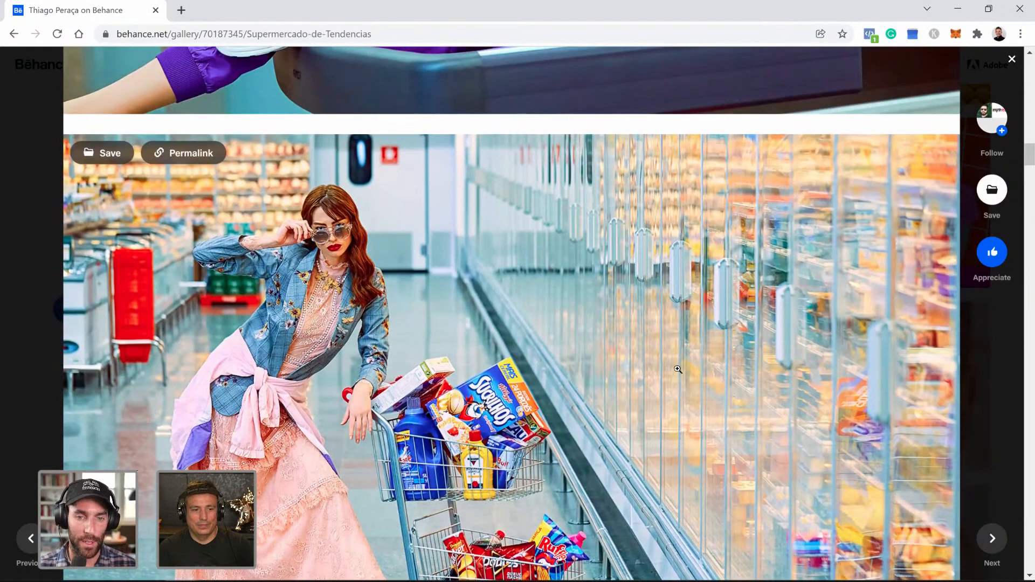
scroll(679, 370, "down", 4)
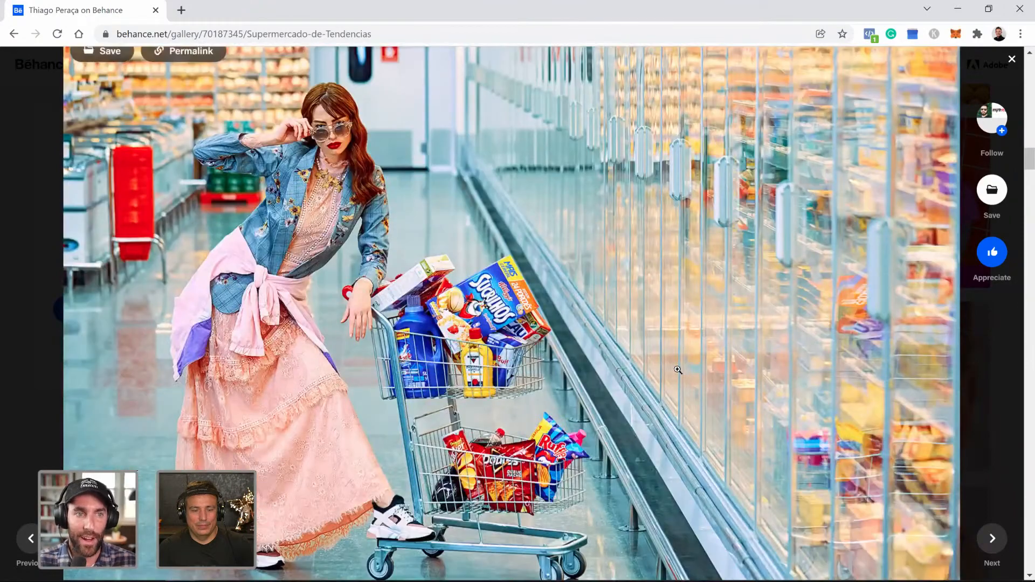
scroll(678, 370, "down", 15)
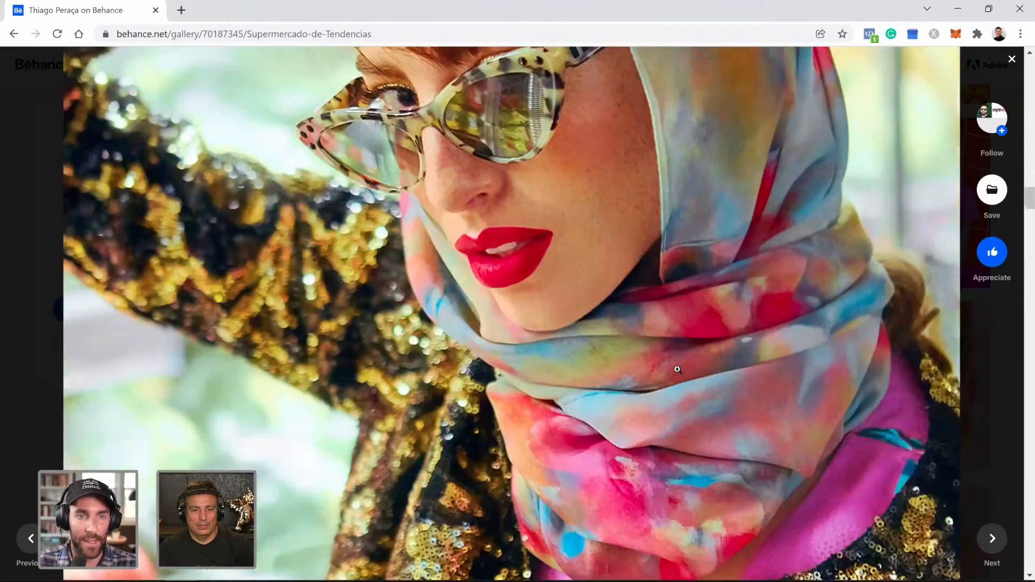
scroll(678, 370, "down", 15)
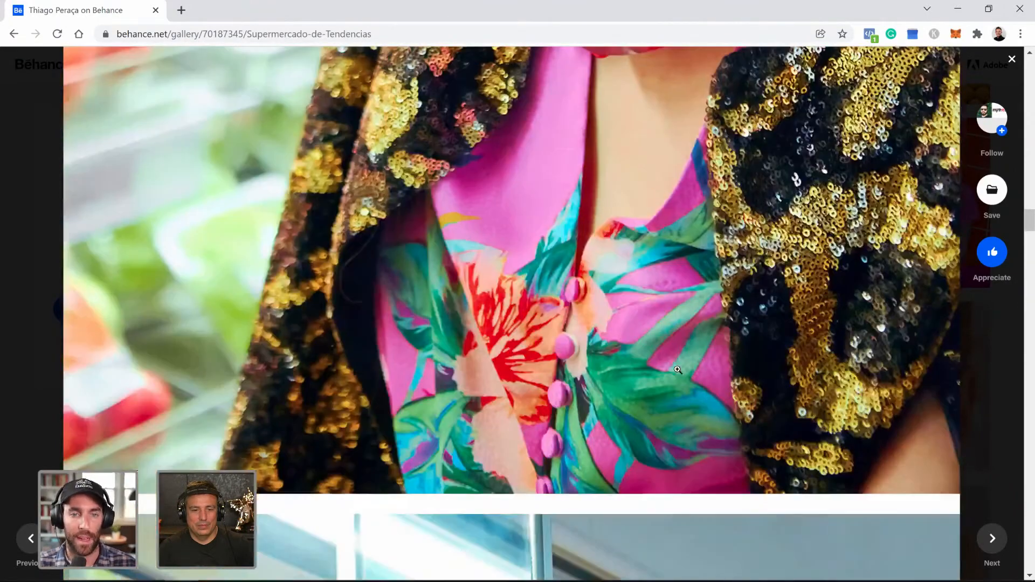
scroll(678, 370, "down", 6)
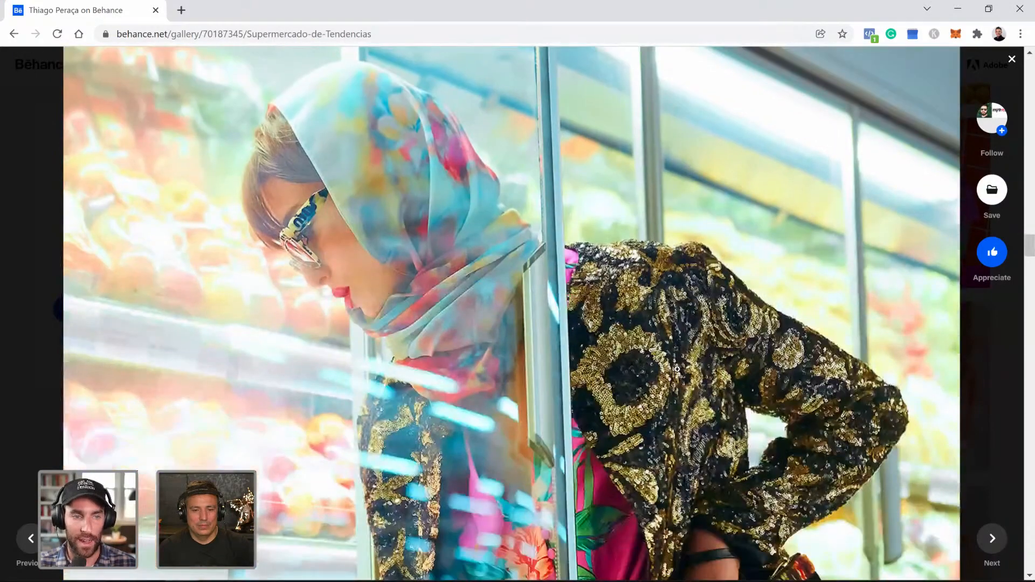
scroll(677, 370, "down", 6)
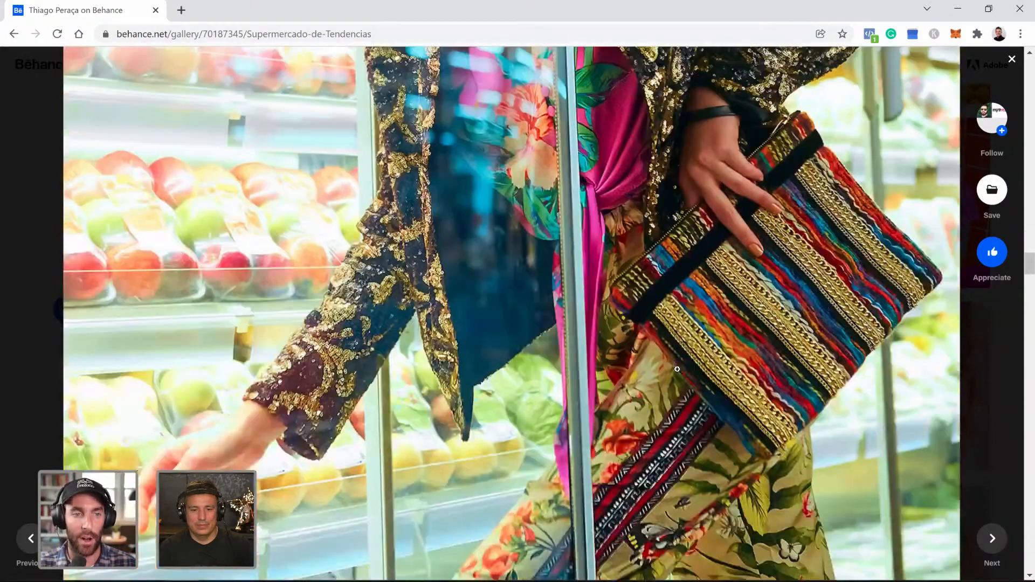
scroll(677, 369, "down", 7)
scroll(678, 370, "down", 6)
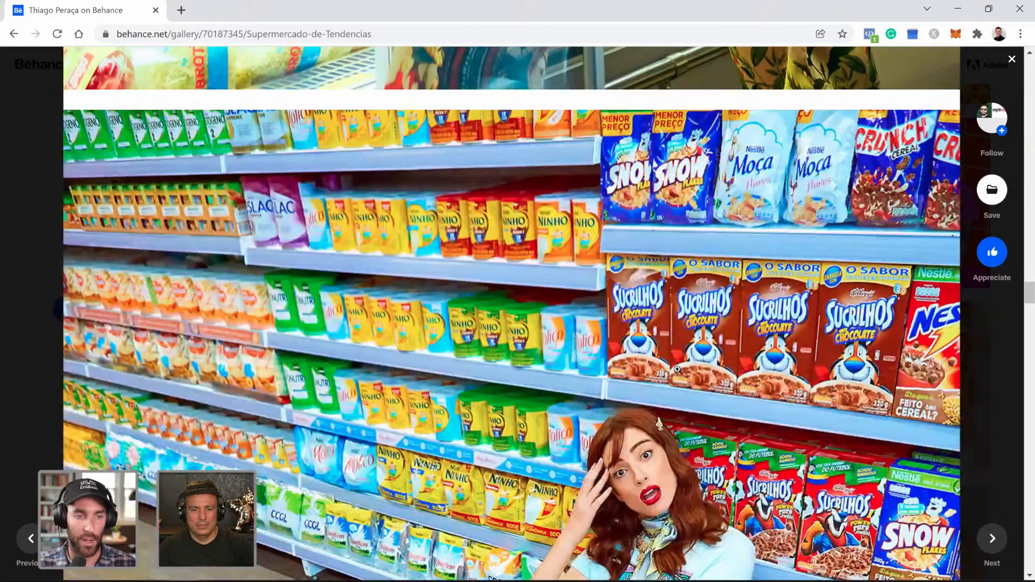
scroll(678, 370, "down", 7)
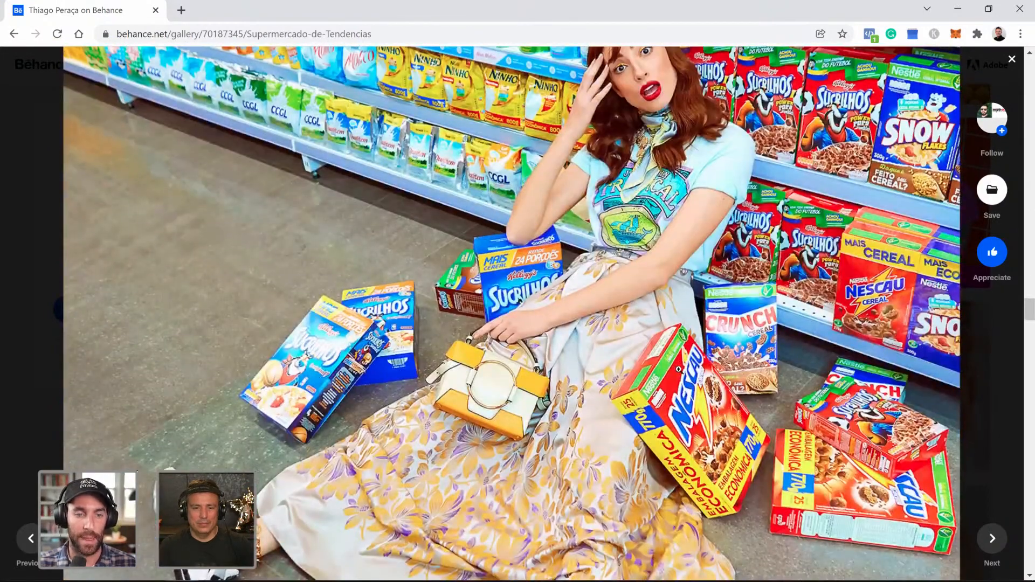
scroll(677, 370, "down", 15)
scroll(677, 383, "down", 6)
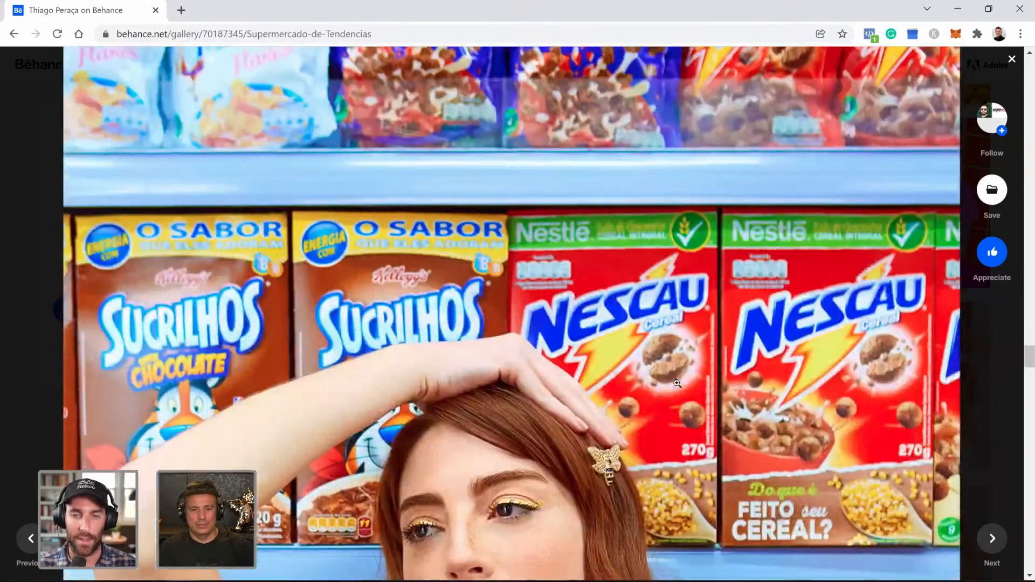
scroll(677, 383, "down", 5)
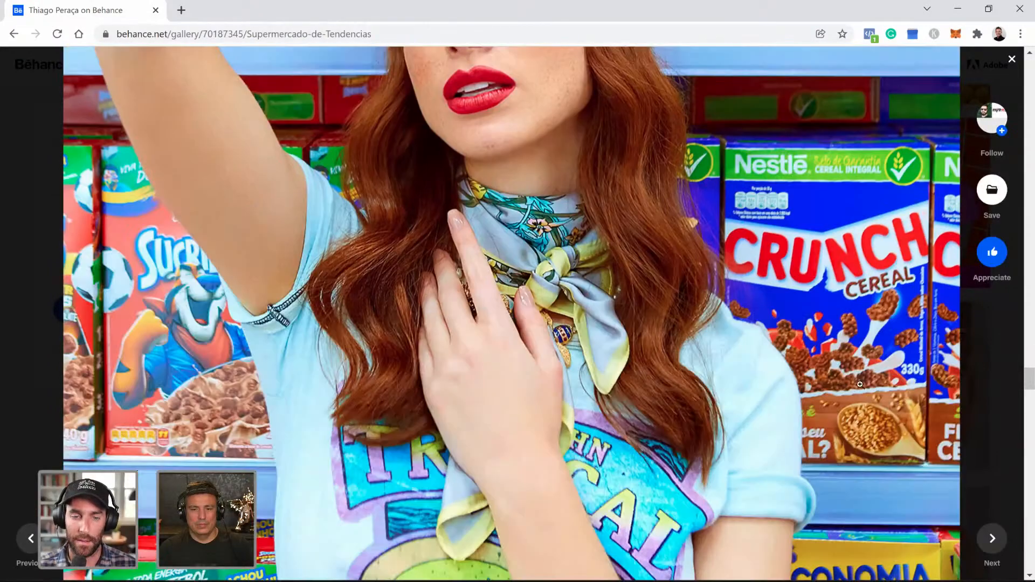
scroll(1027, 410, "down", 8)
scroll(1028, 411, "down", 8)
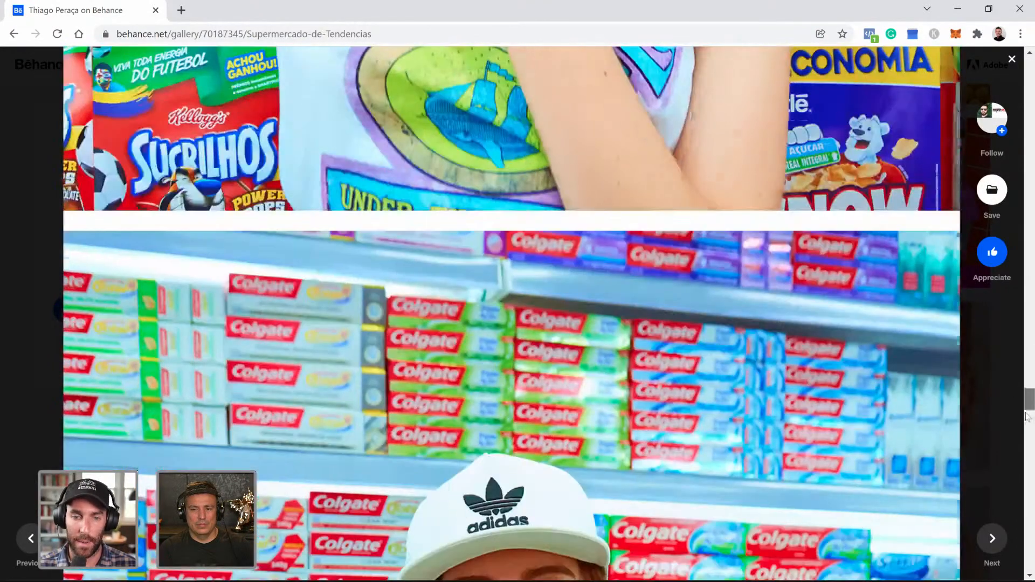
scroll(1027, 410, "down", 7)
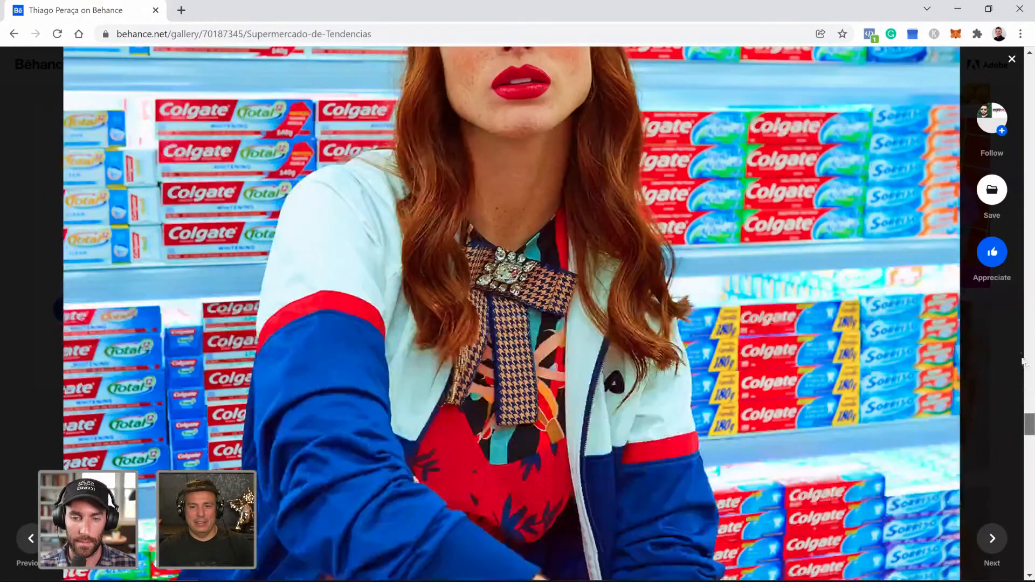
scroll(1017, 313, "up", 15)
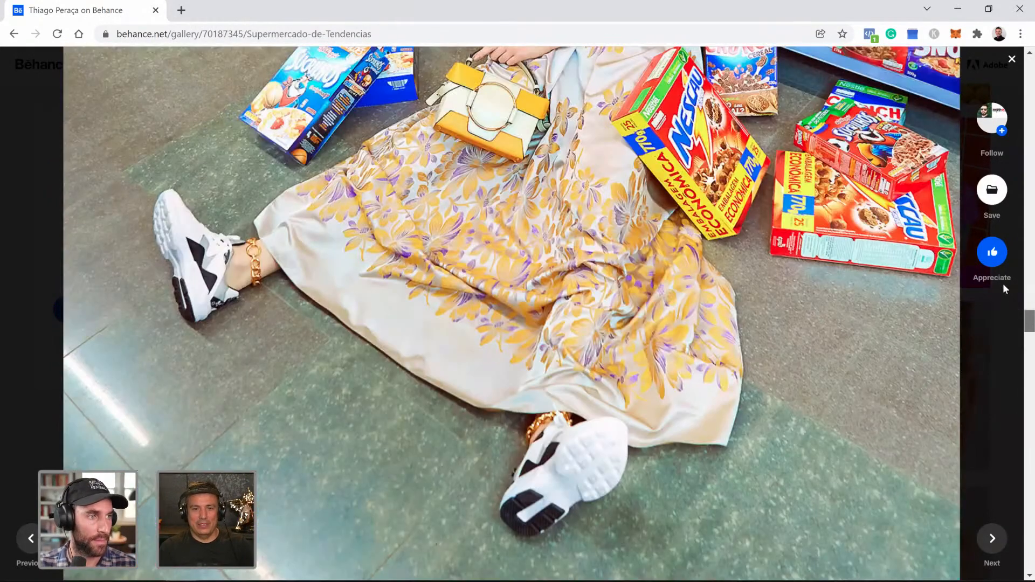
scroll(1004, 288, "up", 4)
scroll(995, 237, "up", 5)
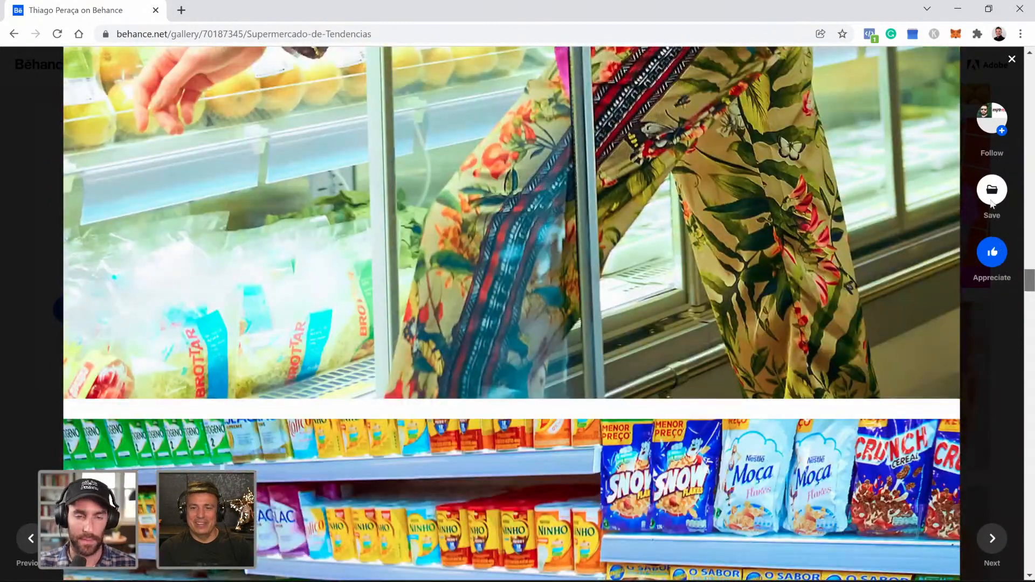
scroll(1012, 165, "up", 20)
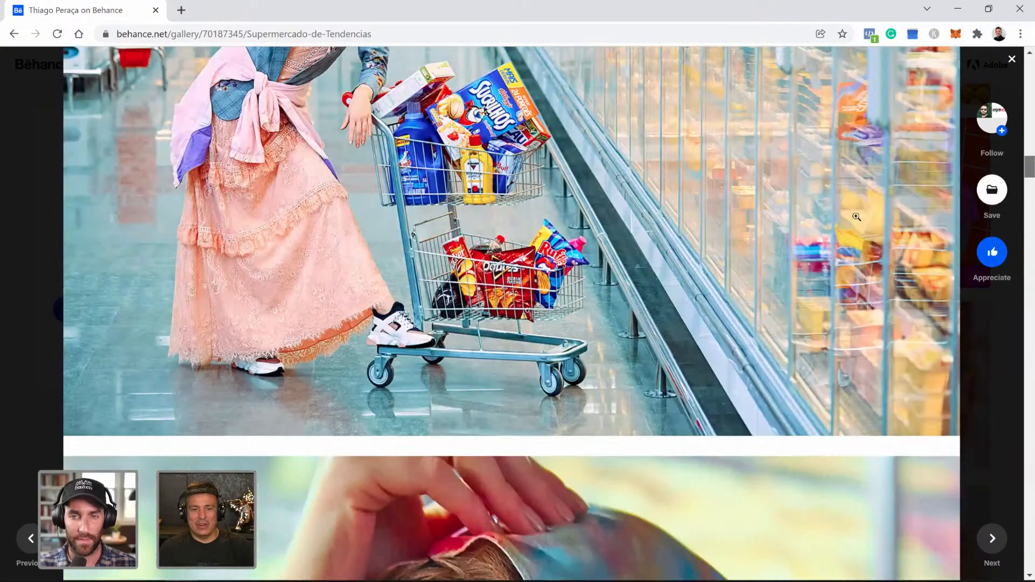
scroll(857, 217, "up", 3)
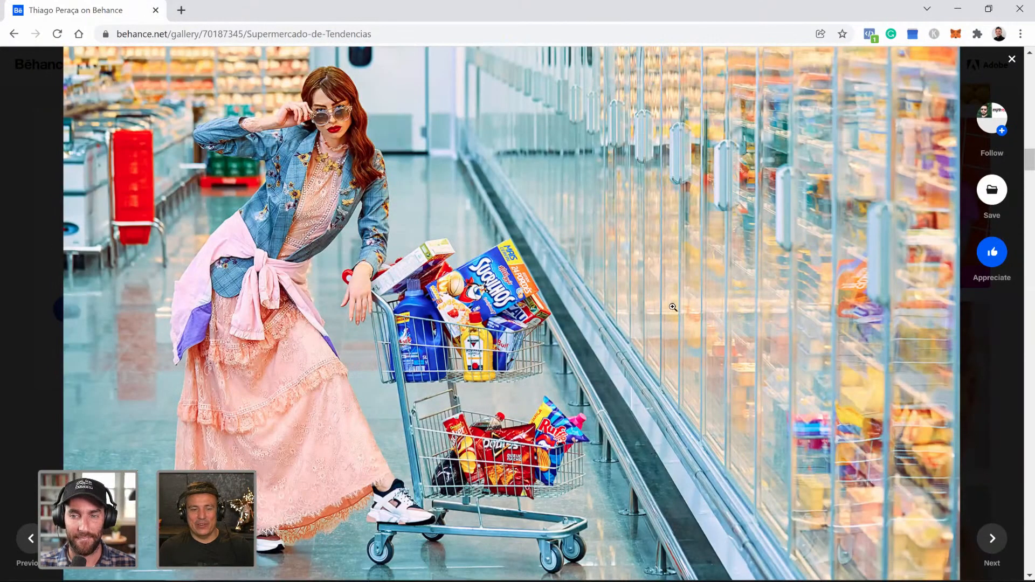
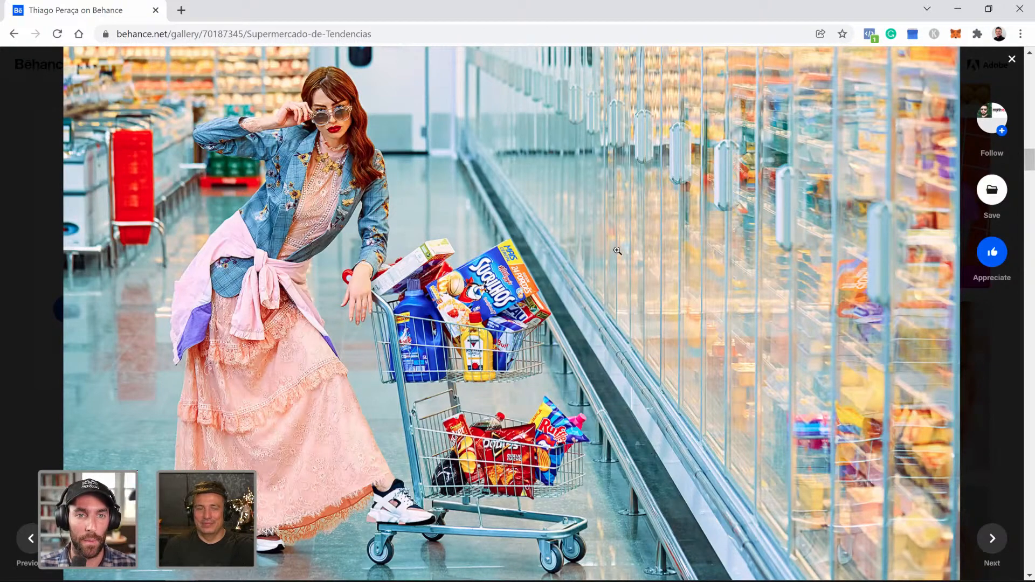
- Finish browsing the Supermercado de Tendências shoot and close it to return to the portfolio
scroll(618, 251, "up", 1)
scroll(618, 251, "down", 1)
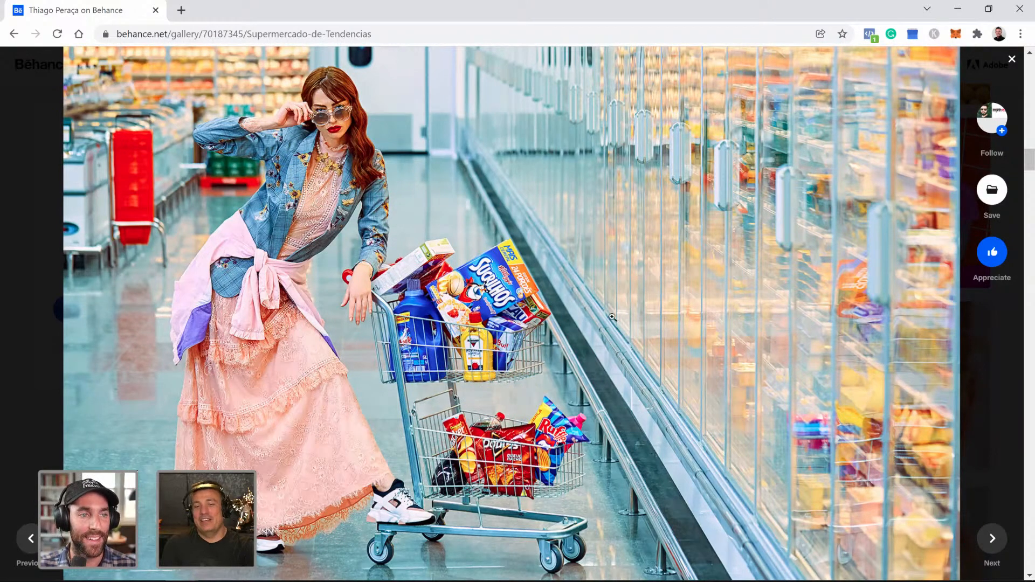
scroll(601, 345, "down", 3)
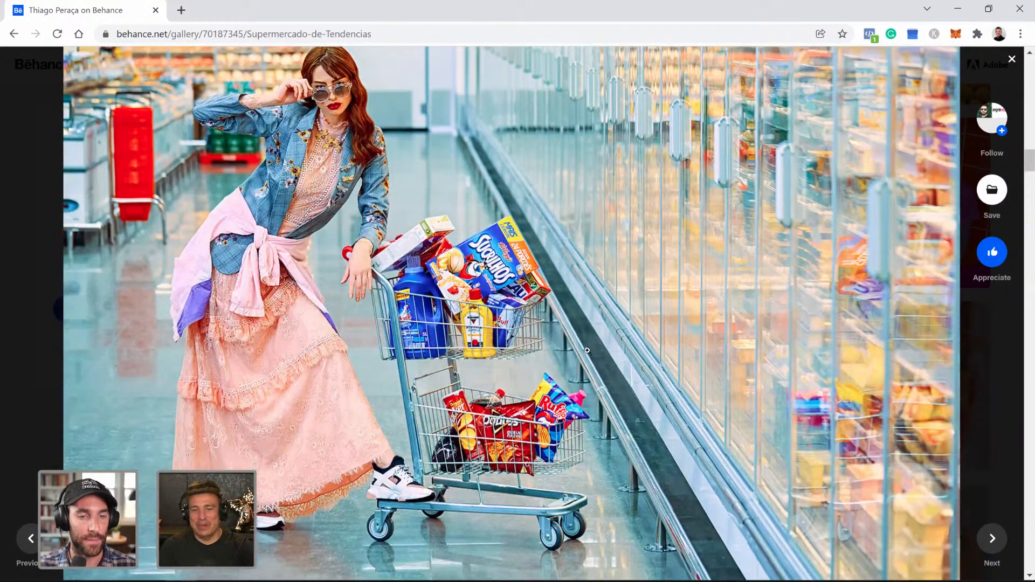
scroll(589, 356, "down", 15)
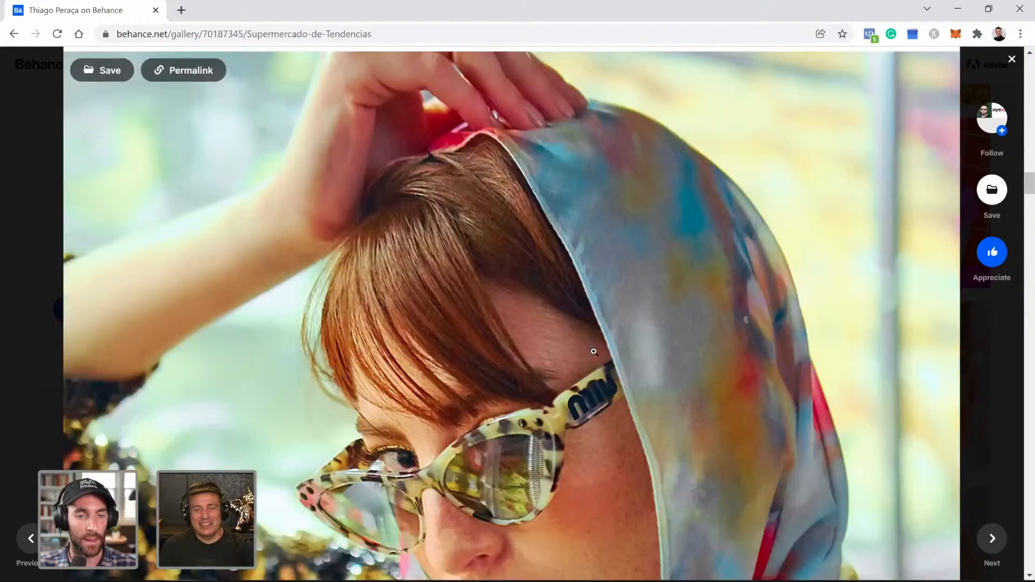
scroll(595, 356, "down", 10)
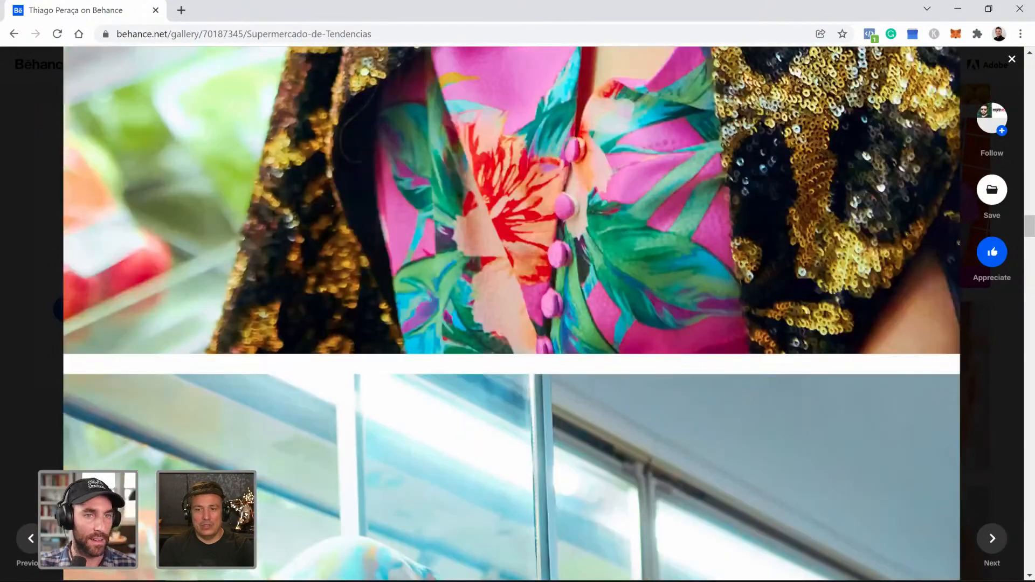
scroll(594, 356, "up", 6)
left_click(1011, 60)
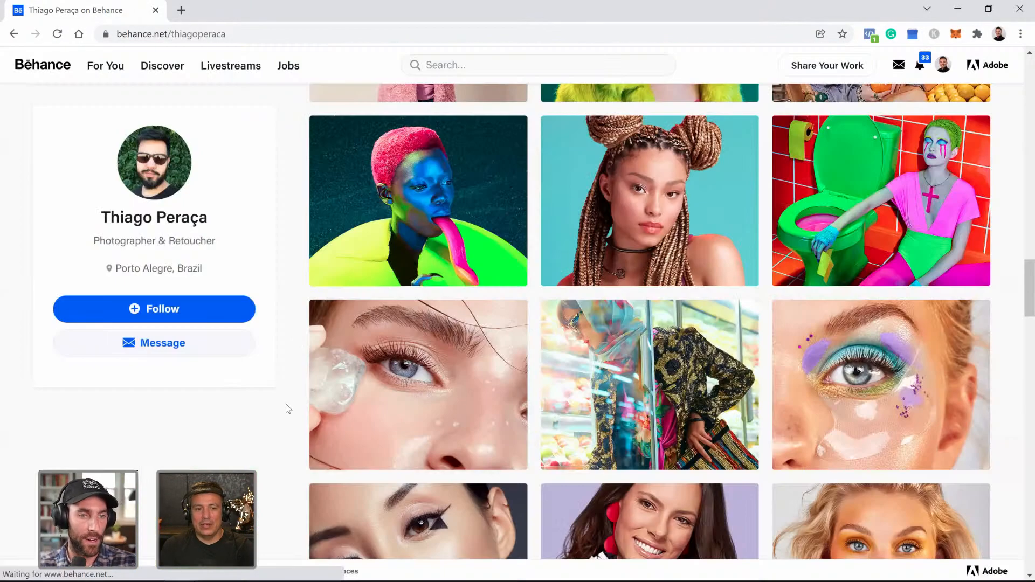
- Scroll the profile grid and open the WT Agência INSPIRE editorial project
scroll(290, 411, "down", 4)
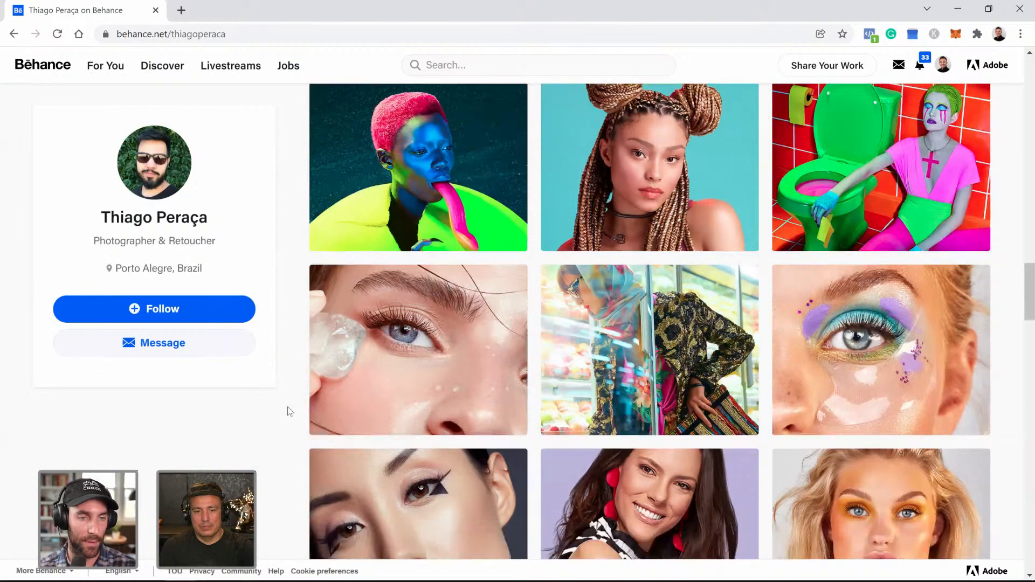
scroll(289, 412, "down", 4)
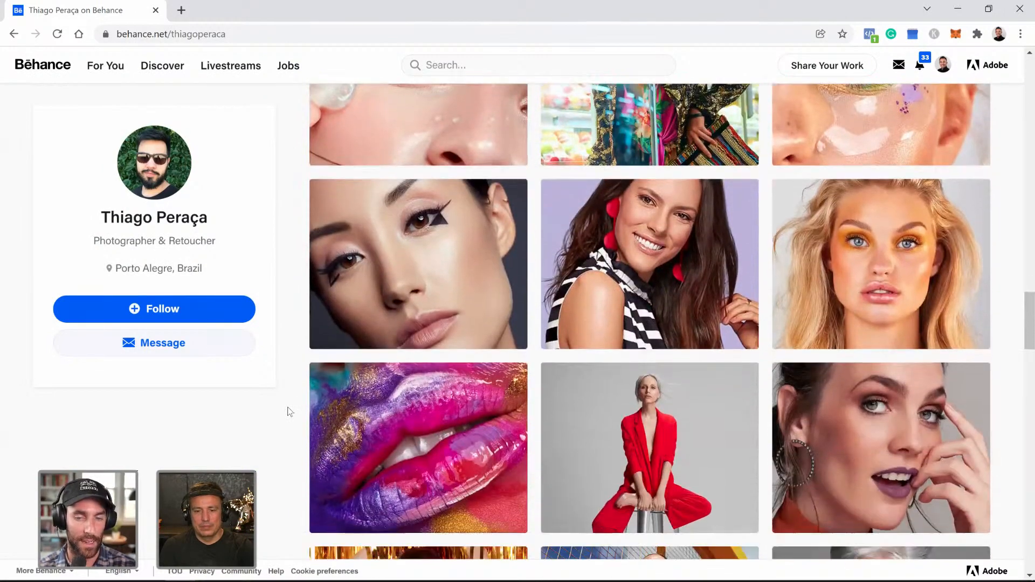
scroll(289, 411, "down", 12)
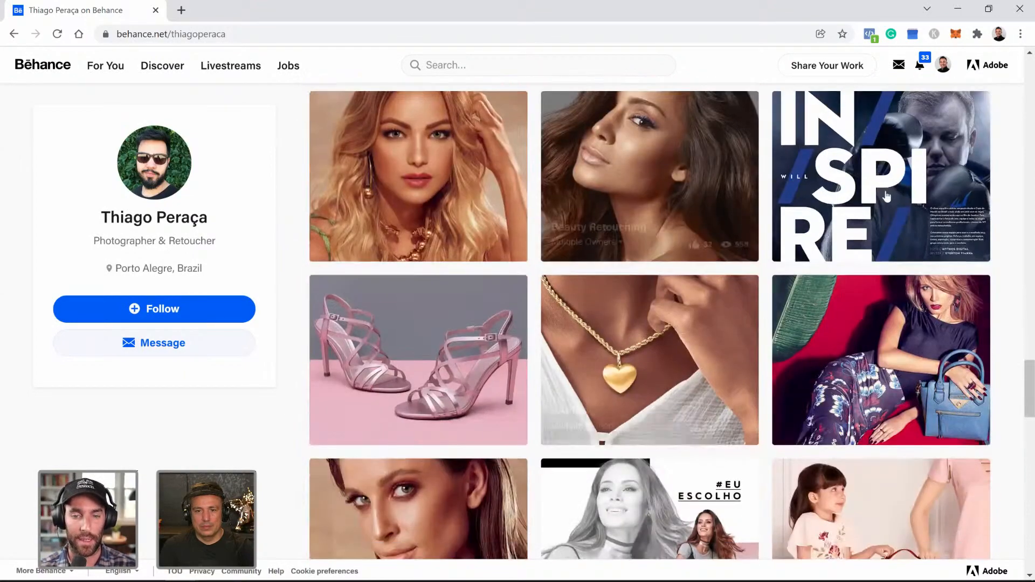
left_click(887, 197)
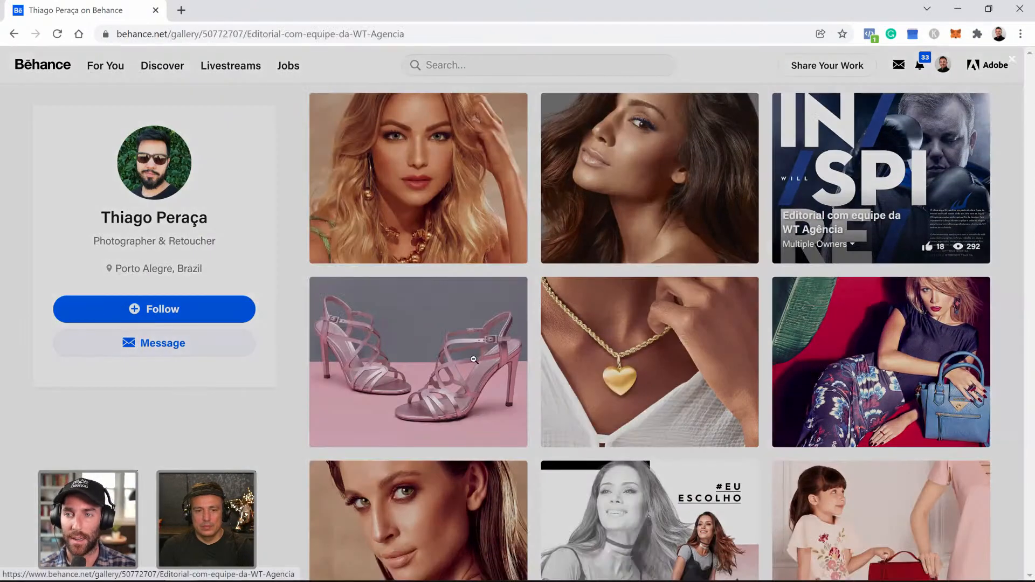
- Scroll through the editorial's fitness magazine spreads and mockups
scroll(922, 306, "down", 1)
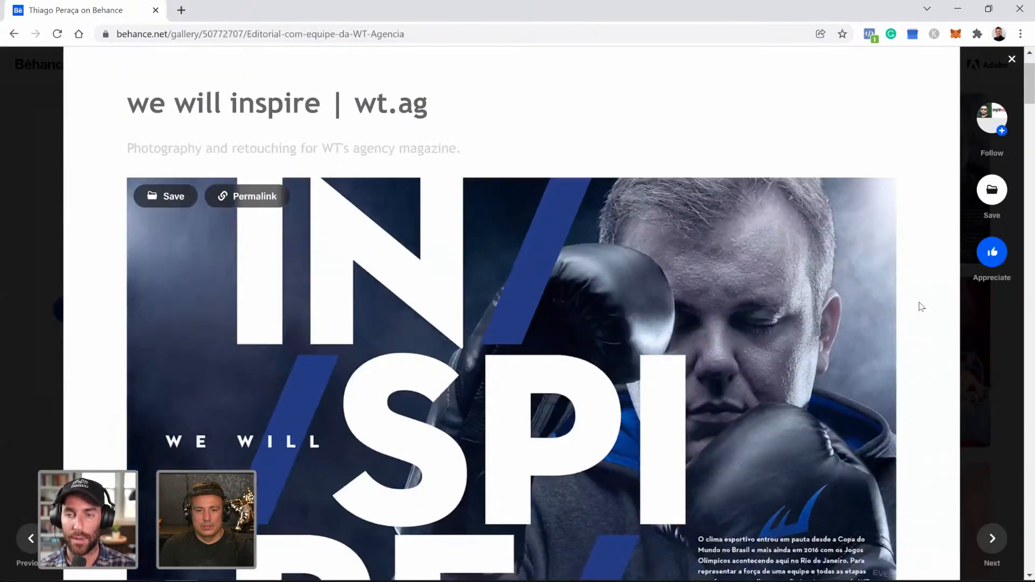
scroll(922, 306, "down", 2)
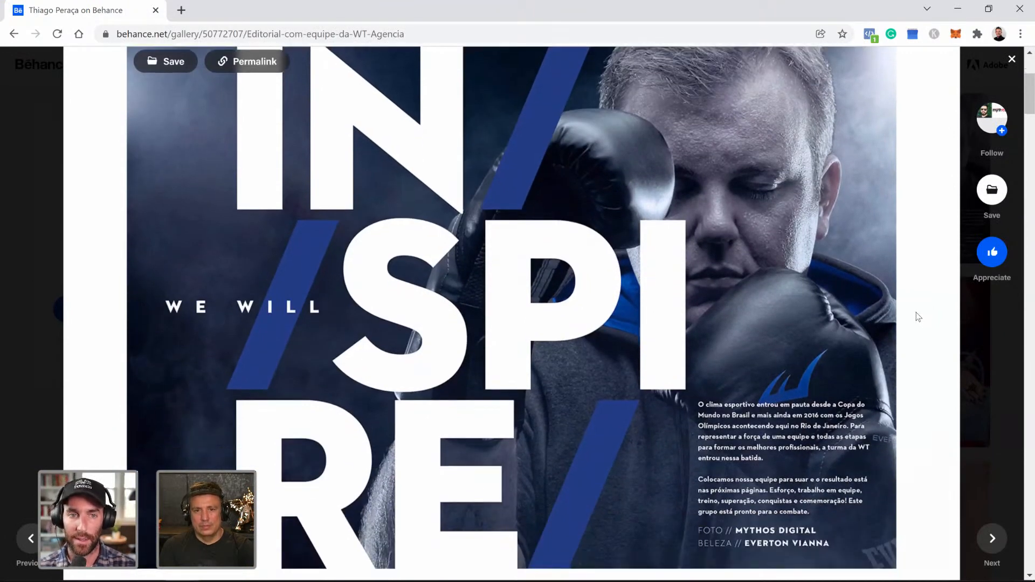
scroll(918, 315, "down", 4)
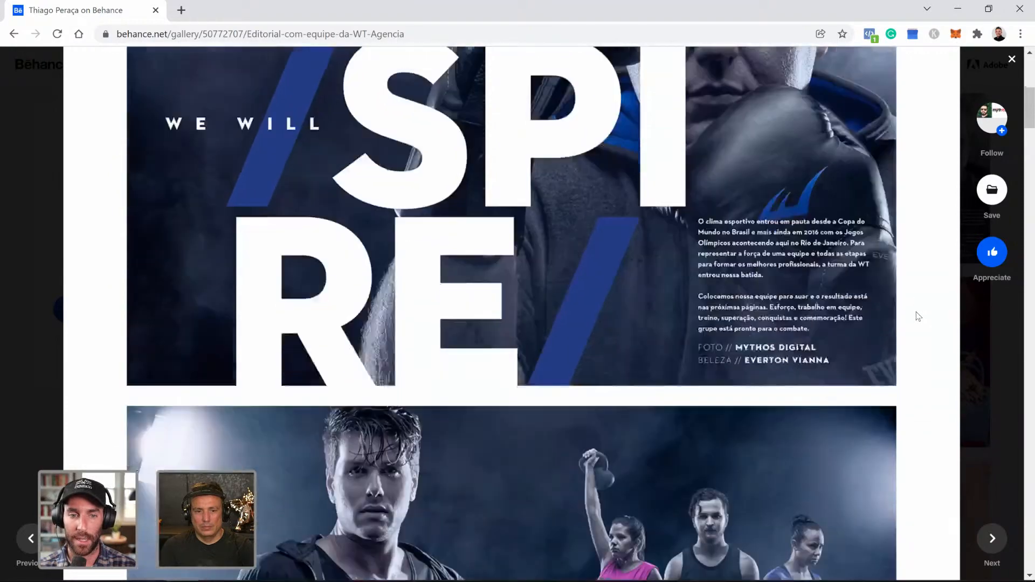
scroll(915, 318, "down", 5)
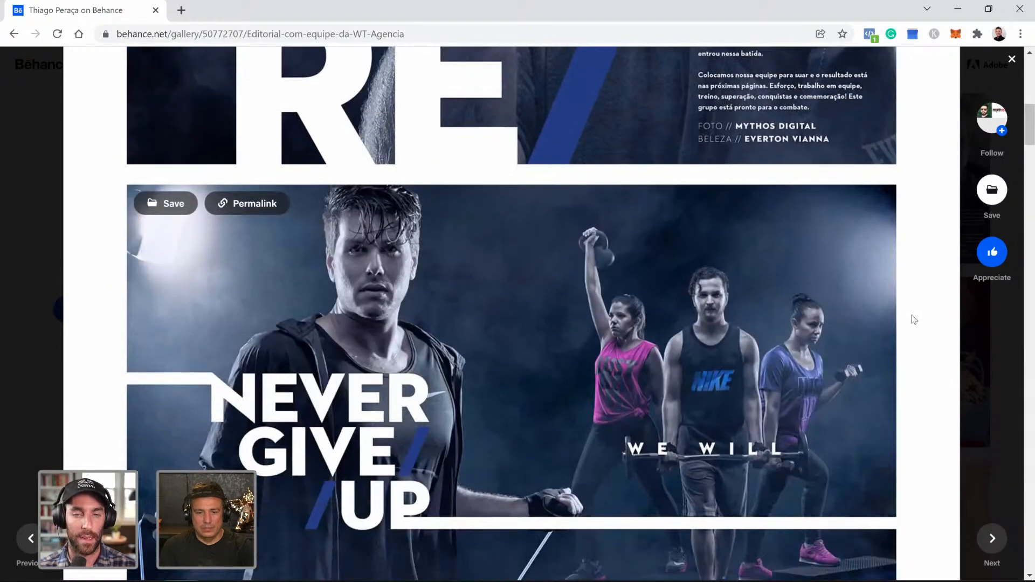
scroll(911, 320, "down", 6)
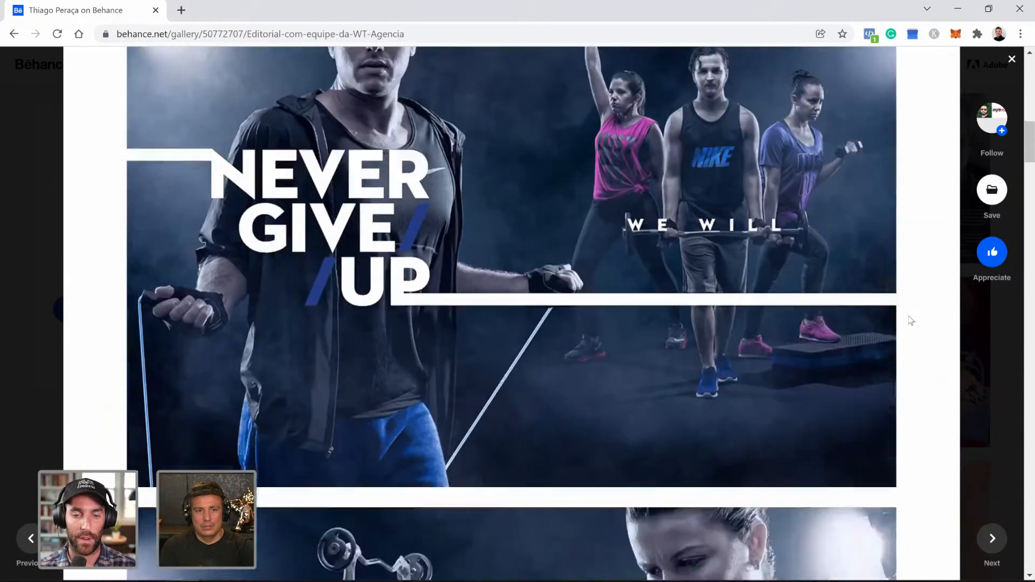
scroll(911, 320, "down", 7)
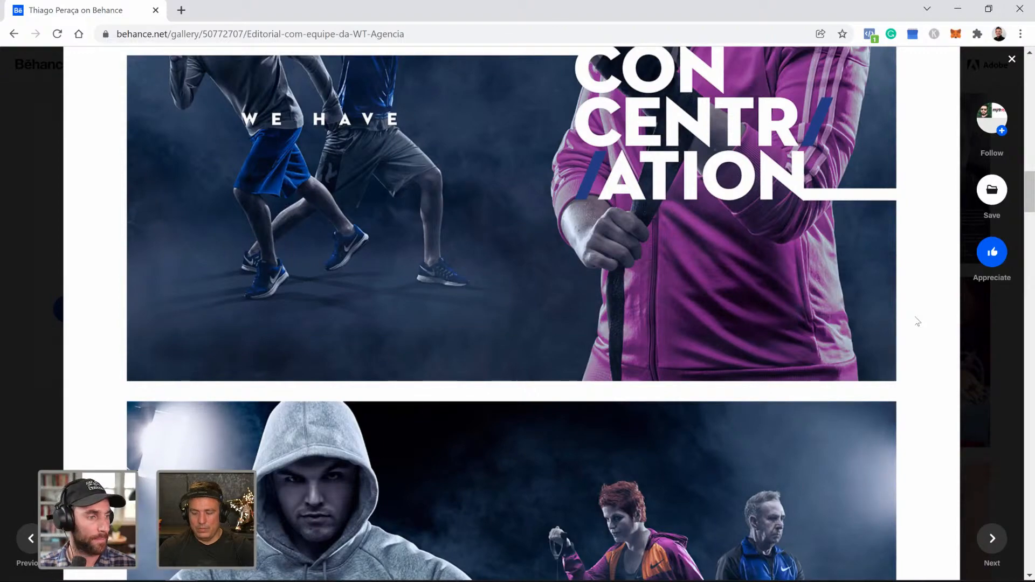
scroll(681, 402, "down", 15)
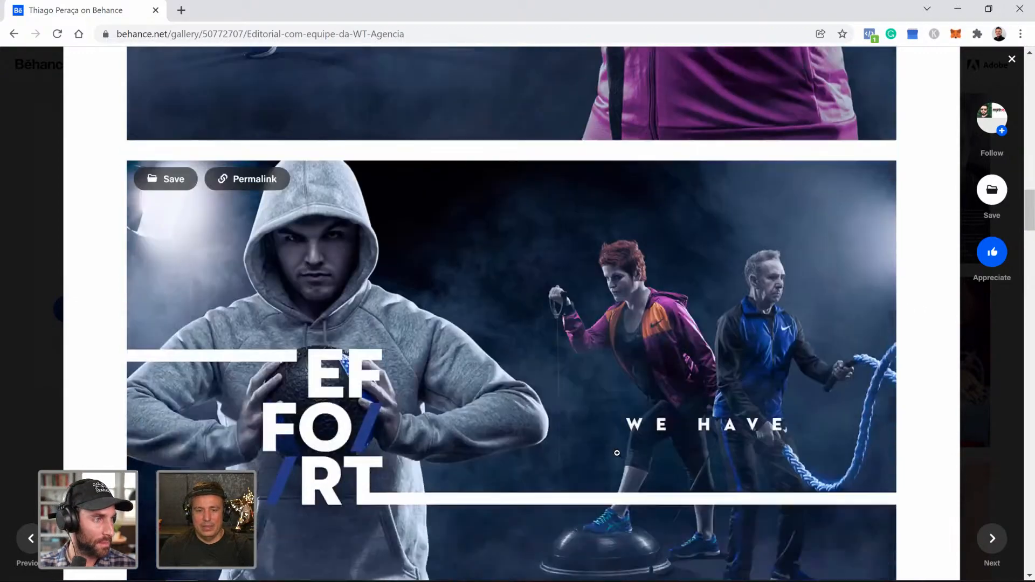
scroll(618, 455, "down", 12)
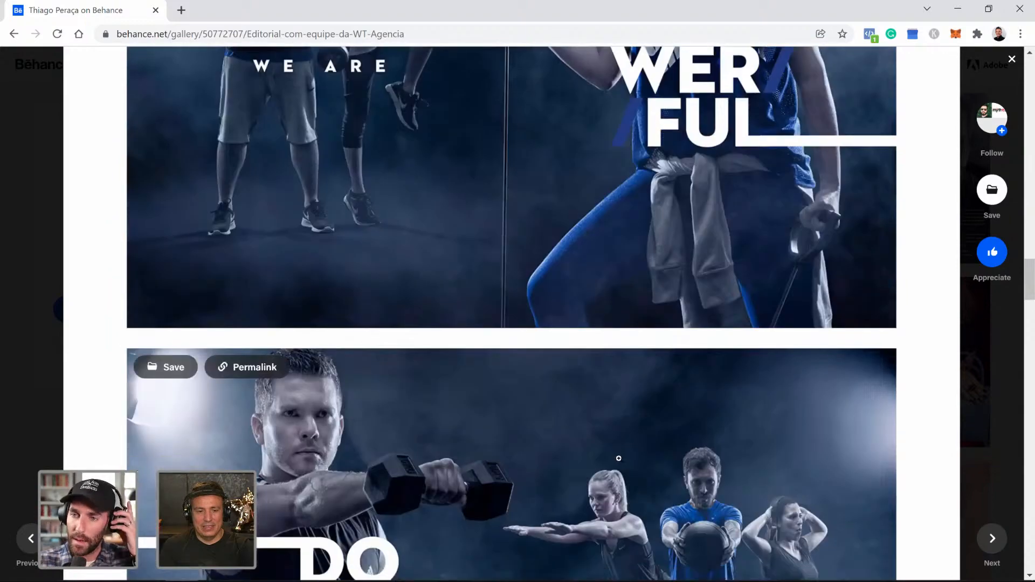
scroll(611, 470, "down", 16)
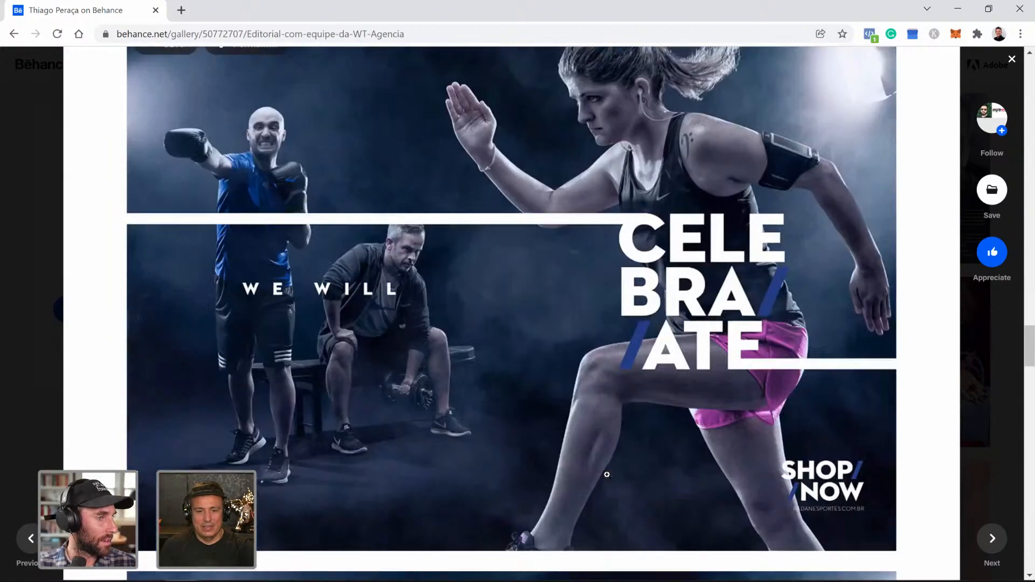
scroll(608, 475, "down", 12)
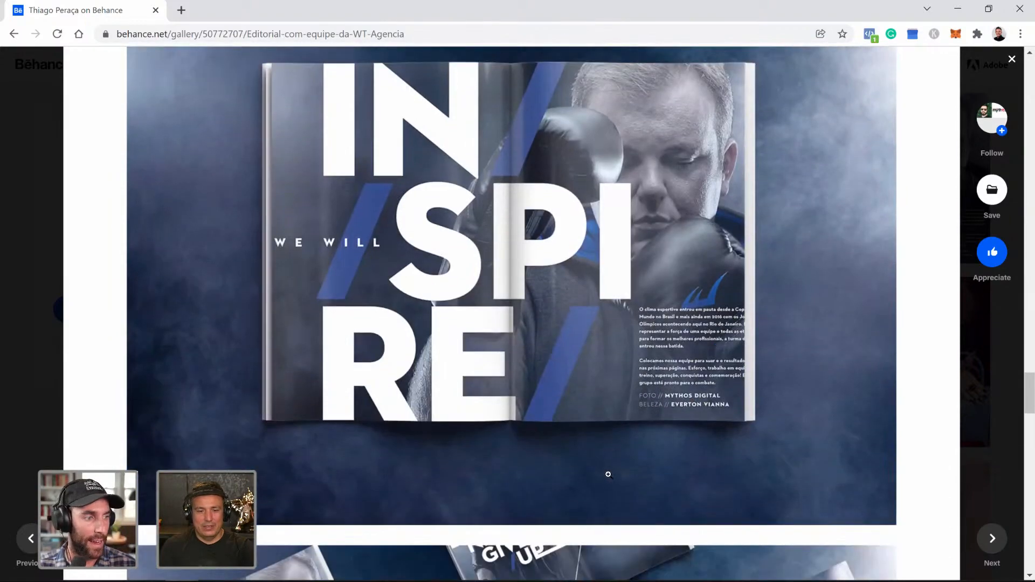
scroll(317, 123, "down", 10)
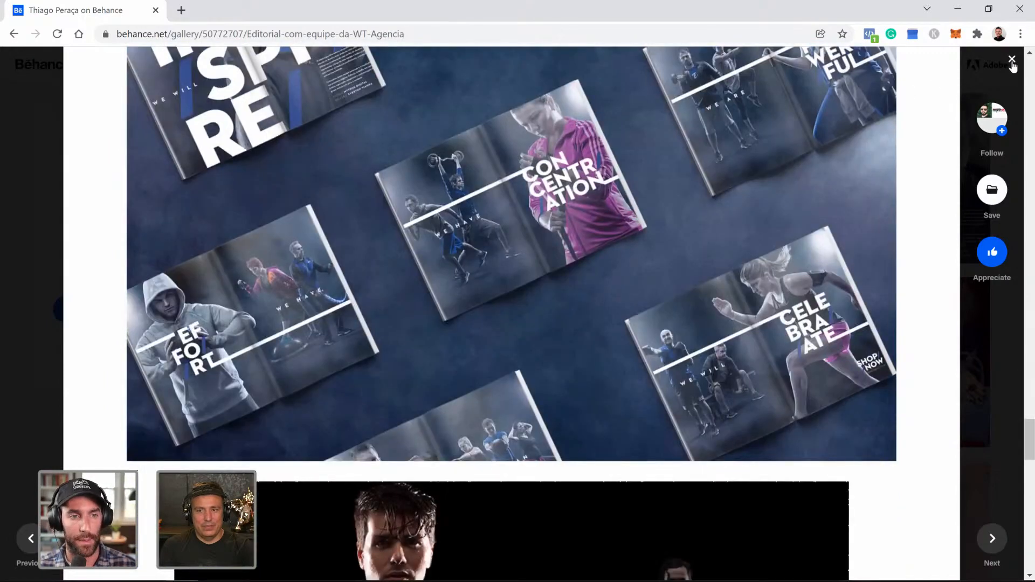
- Close the WT Agência editorial and scroll back up the profile's project grid
left_click(1012, 59)
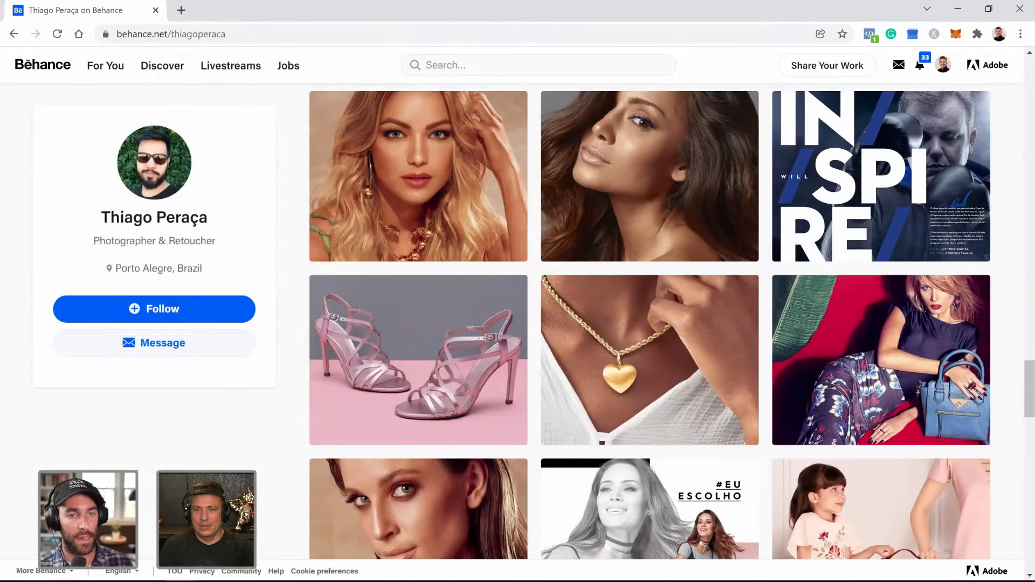
scroll(271, 351, "up", 5)
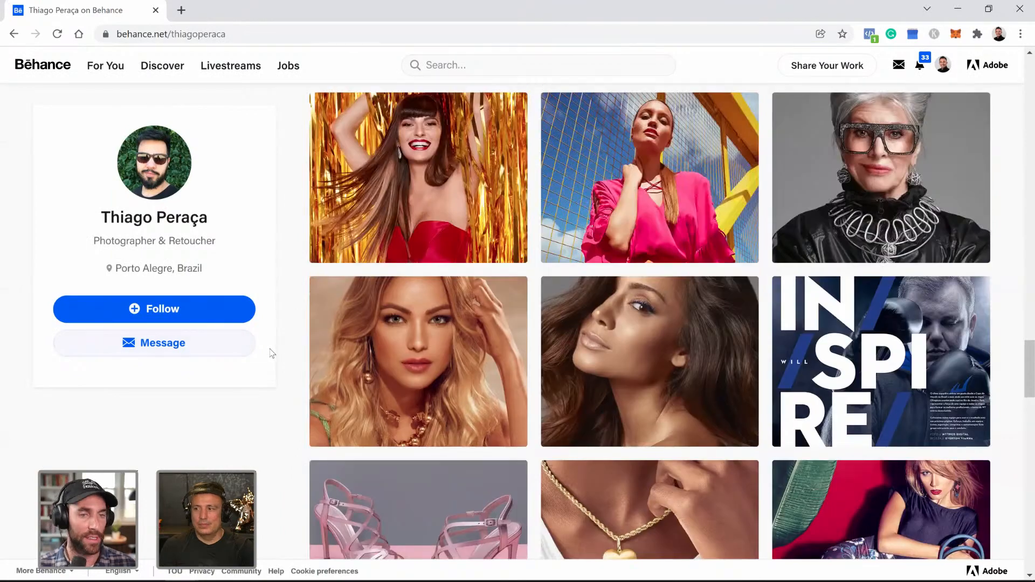
scroll(271, 351, "up", 11)
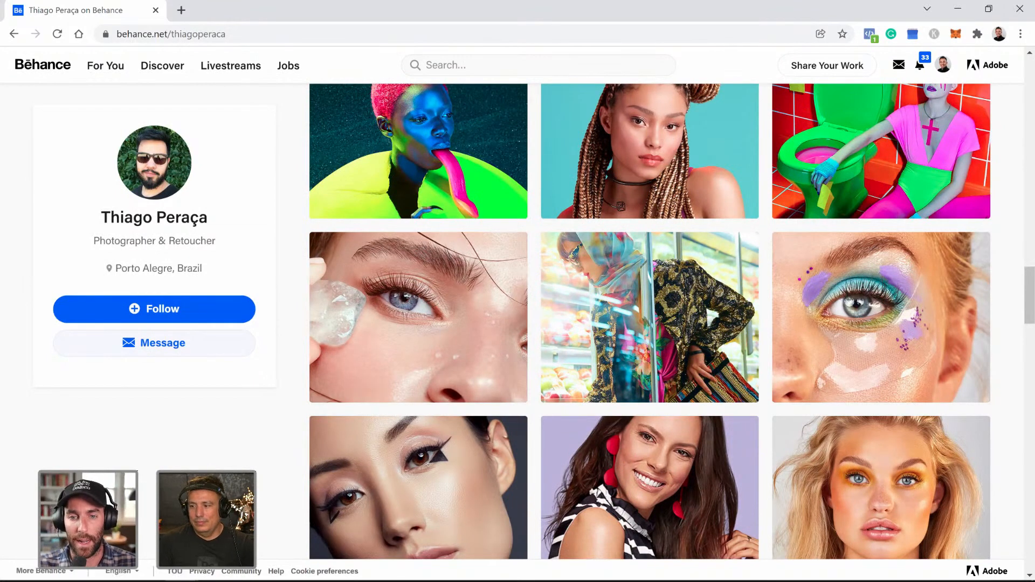
key("alt+Tab")
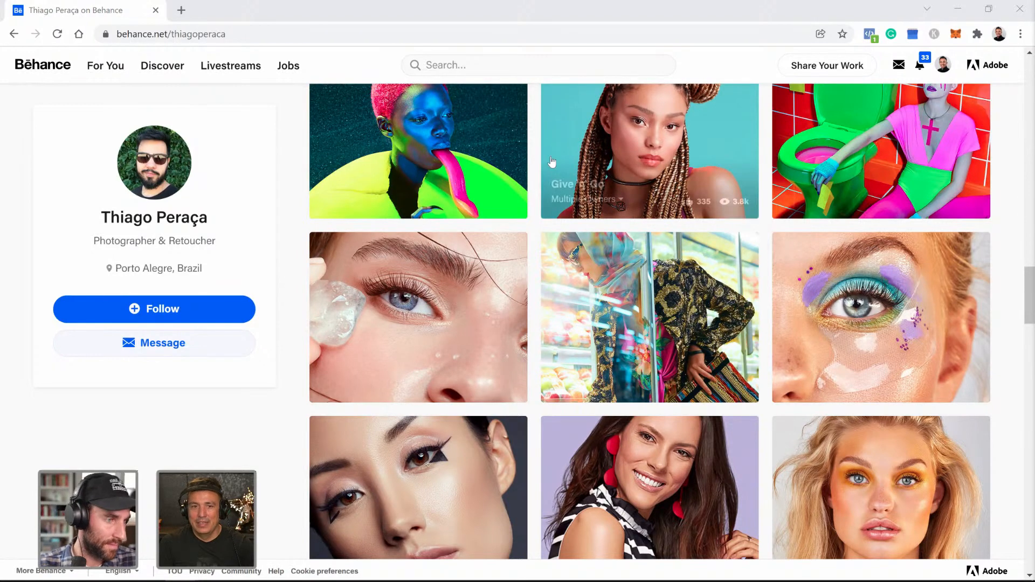
left_click(458, 68)
type("Rocky Montez-Carr")
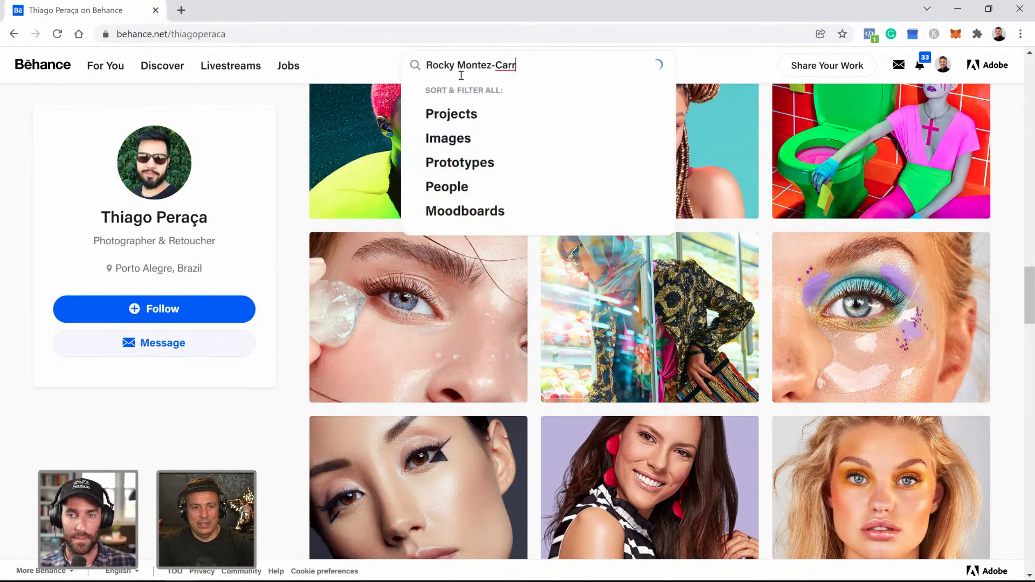
key("Return")
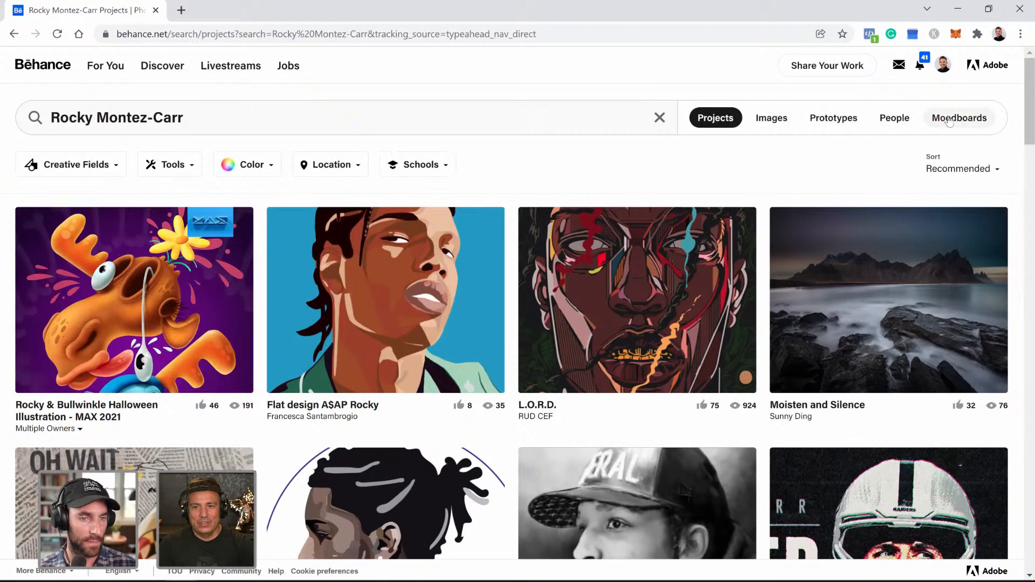
left_click(898, 118)
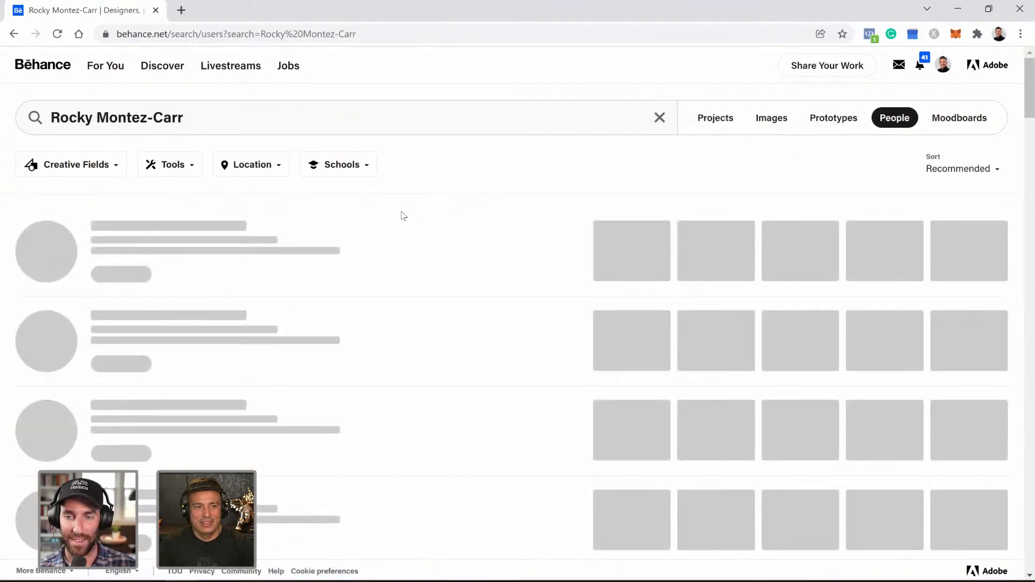
left_click(369, 230)
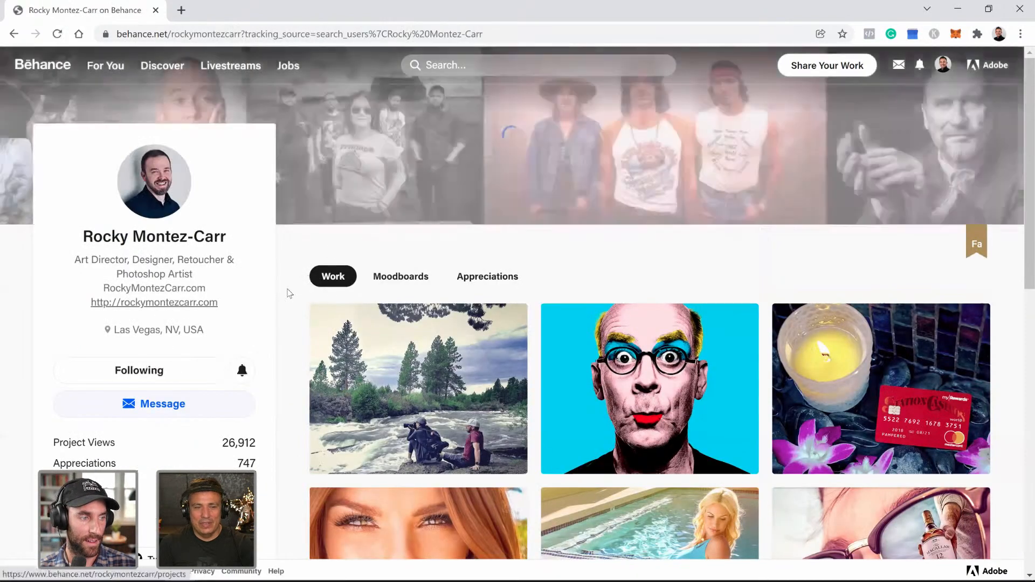
scroll(292, 295, "down", 1)
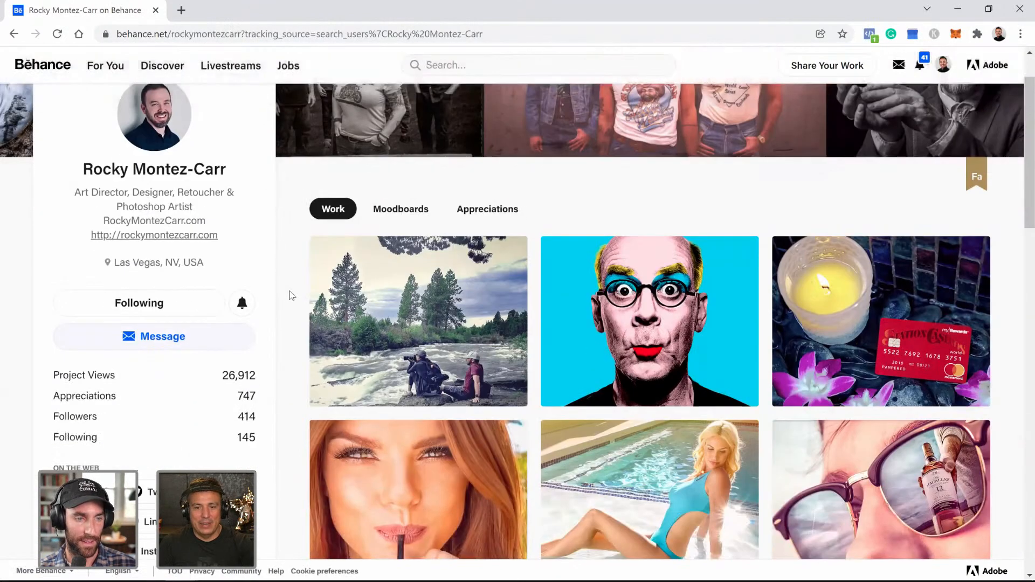
scroll(292, 296, "down", 5)
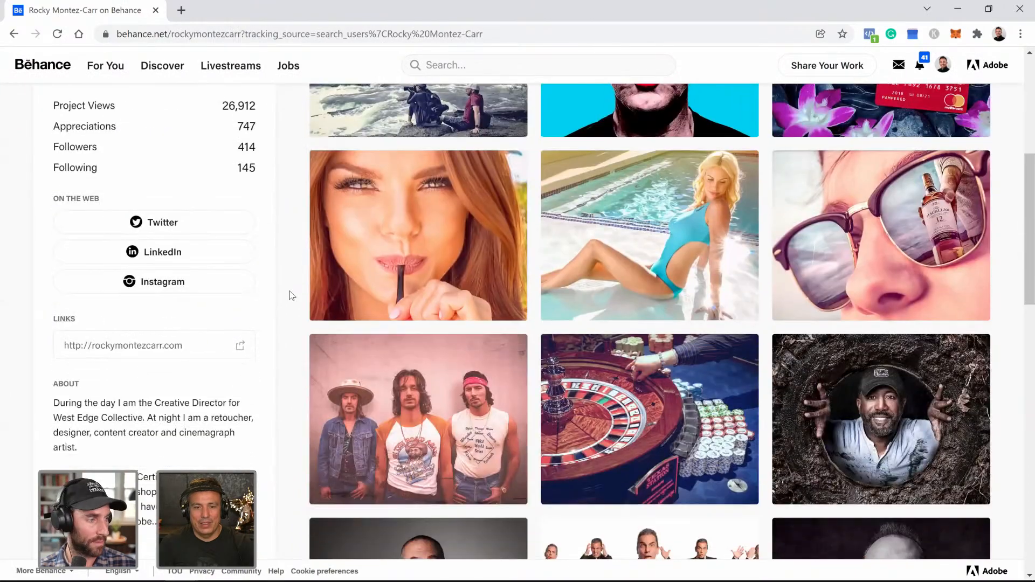
scroll(292, 295, "down", 8)
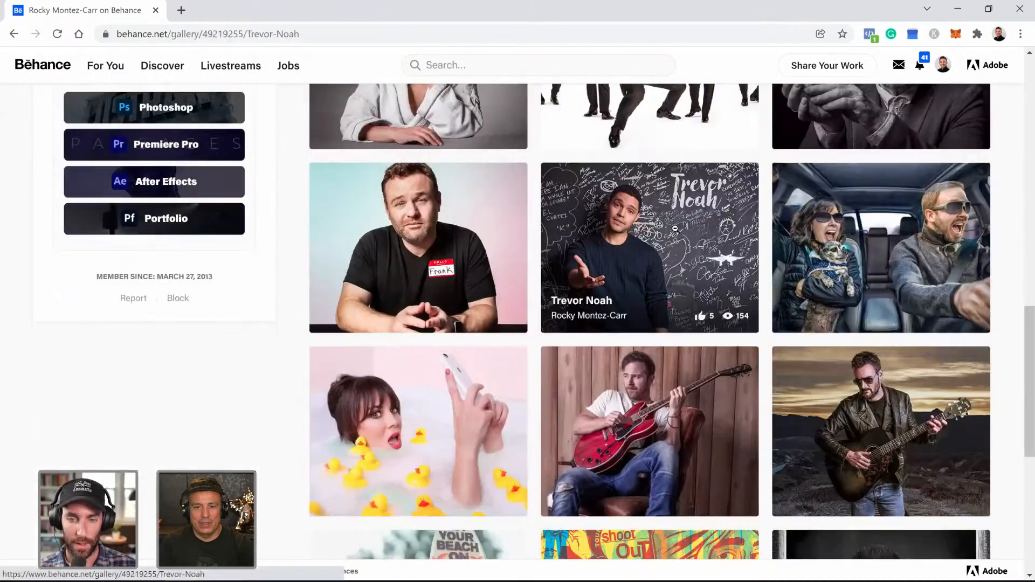
- Open the Trevor Noah project, scroll through it, and close it with Esc
left_click(675, 228)
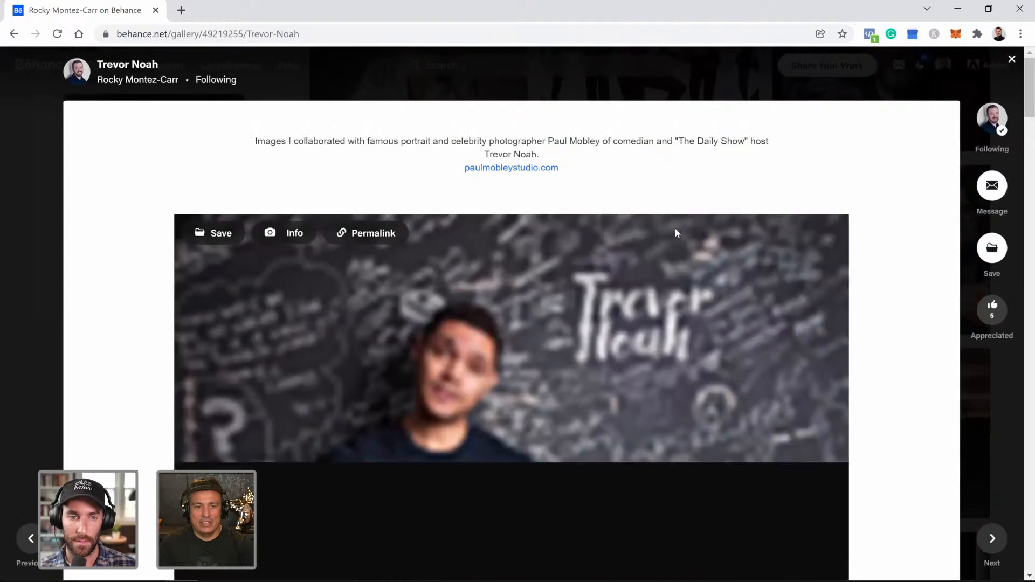
scroll(675, 230, "down", 2)
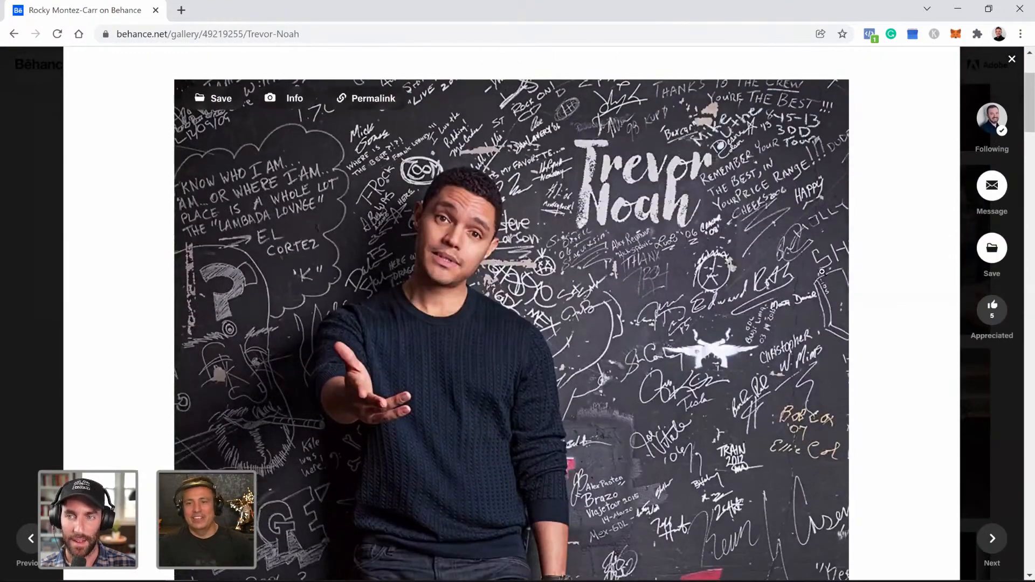
scroll(893, 226, "up", 2)
scroll(890, 226, "up", 1)
scroll(891, 229, "down", 2)
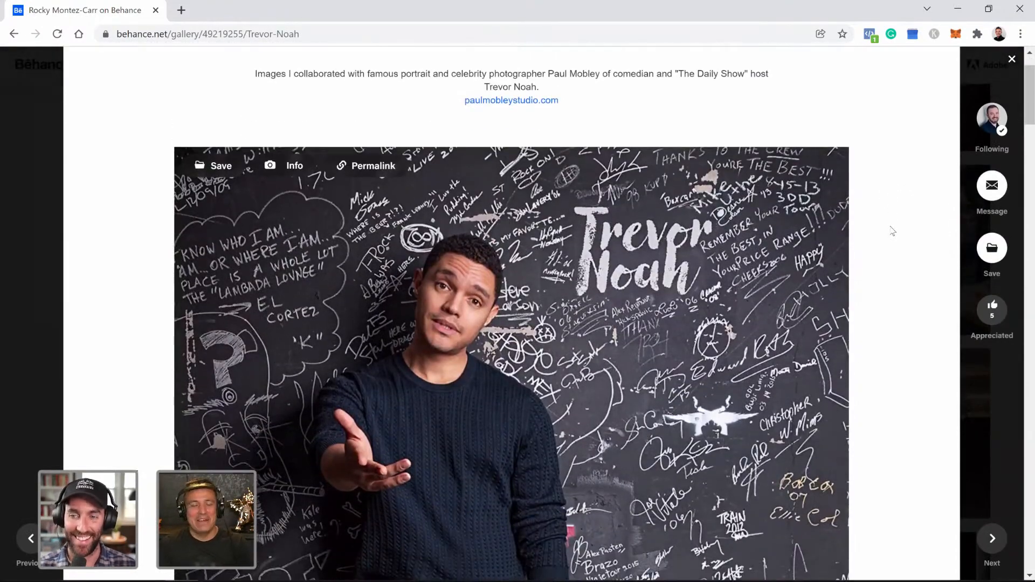
scroll(892, 233, "down", 10)
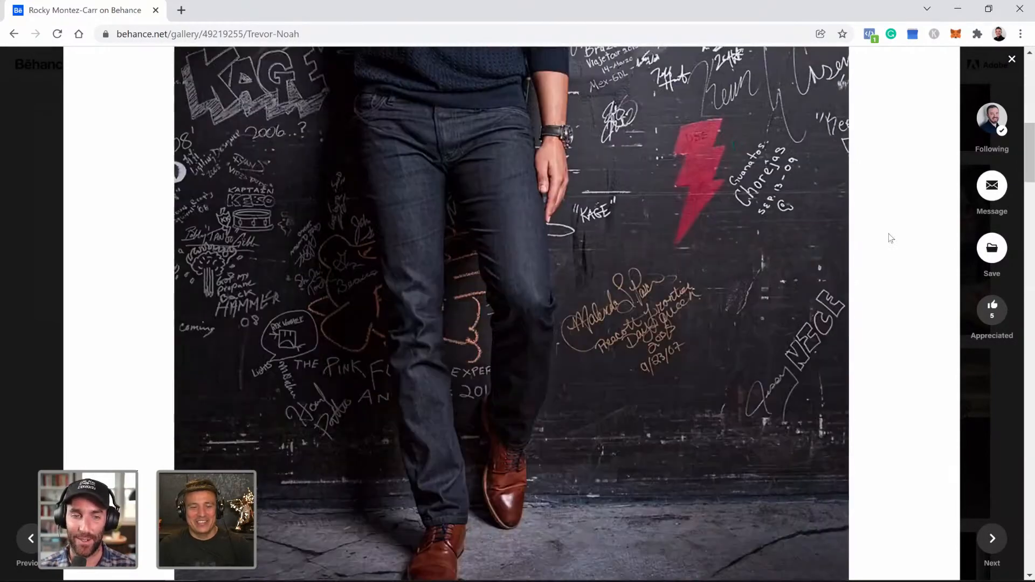
scroll(891, 238, "down", 10)
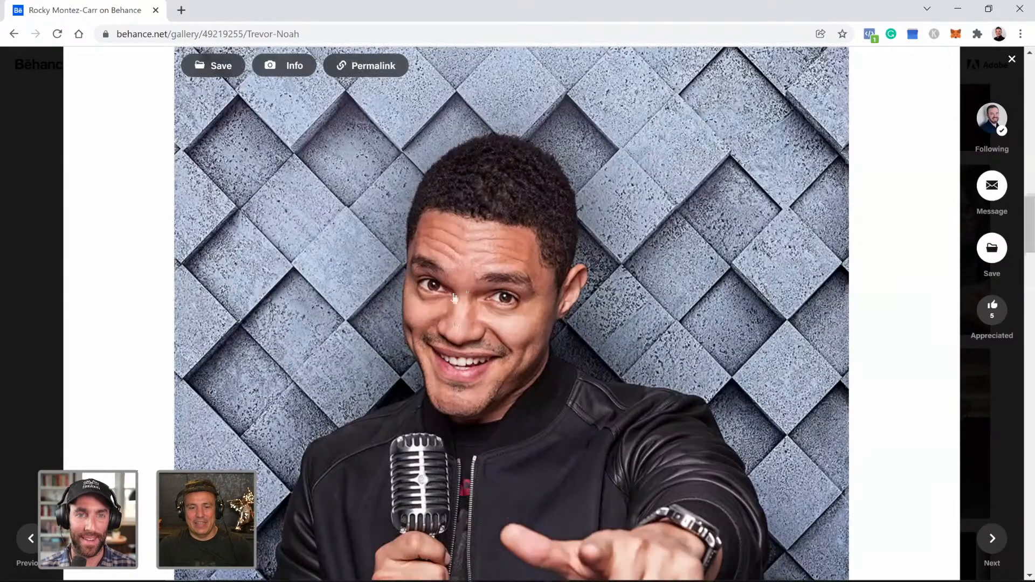
scroll(286, 408, "down", 1)
scroll(286, 405, "down", 2)
key("Escape")
- Scroll down to the Iron Mike Tyson project, glance through it, and close it
scroll(285, 398, "down", 1)
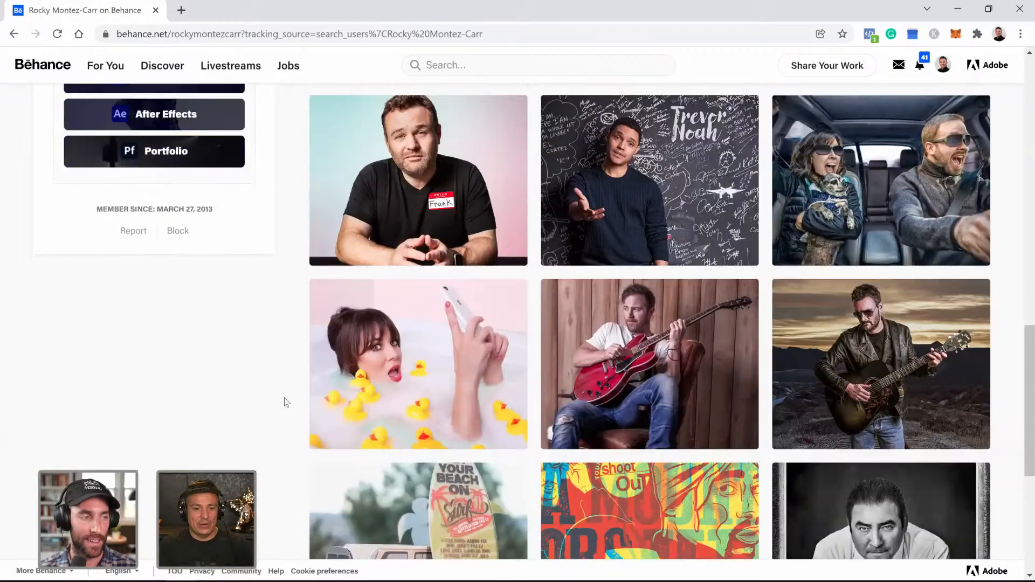
scroll(285, 400, "down", 8)
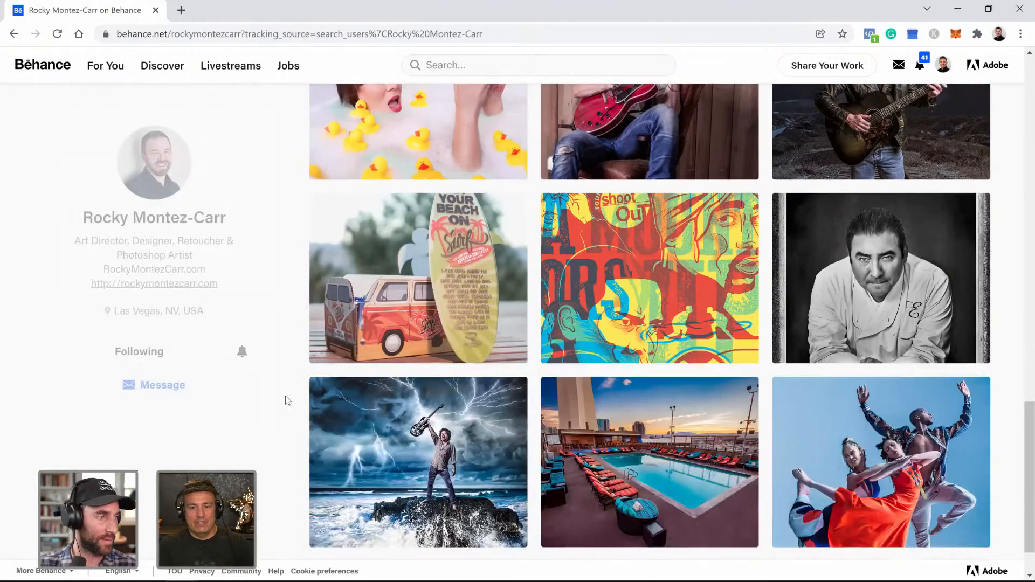
scroll(286, 399, "down", 9)
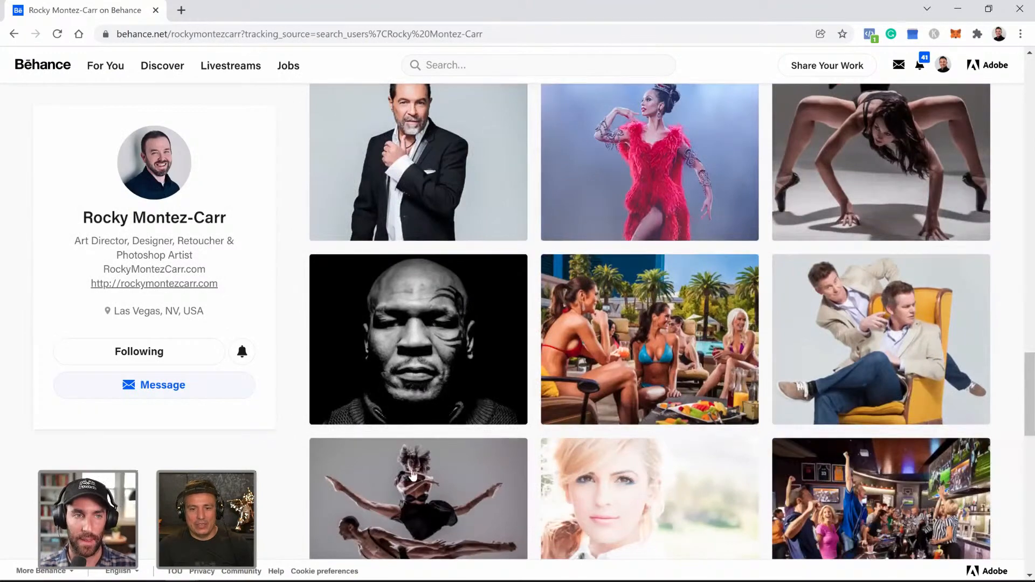
left_click(446, 333)
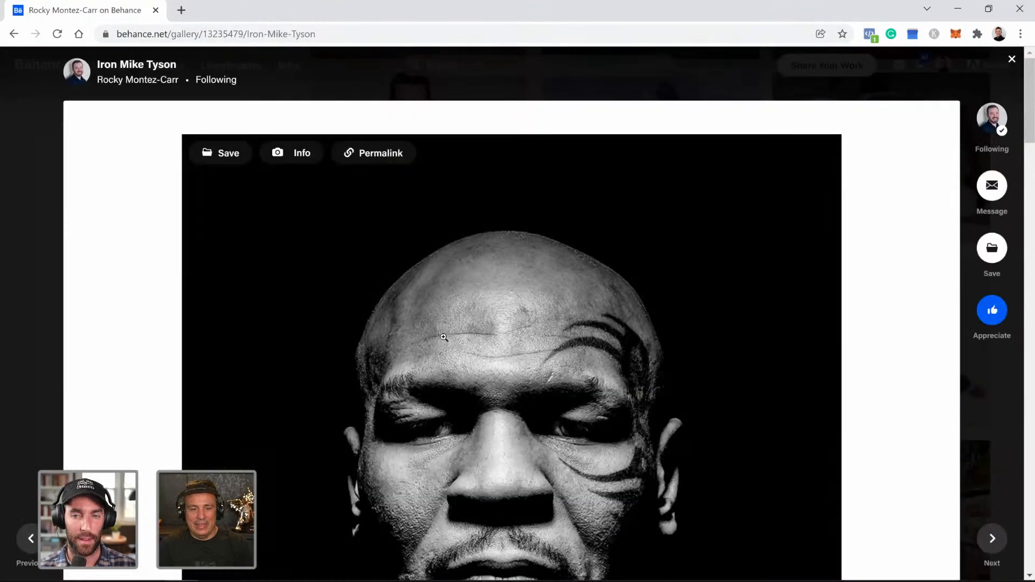
scroll(443, 338, "down", 3)
scroll(605, 264, "up", 1)
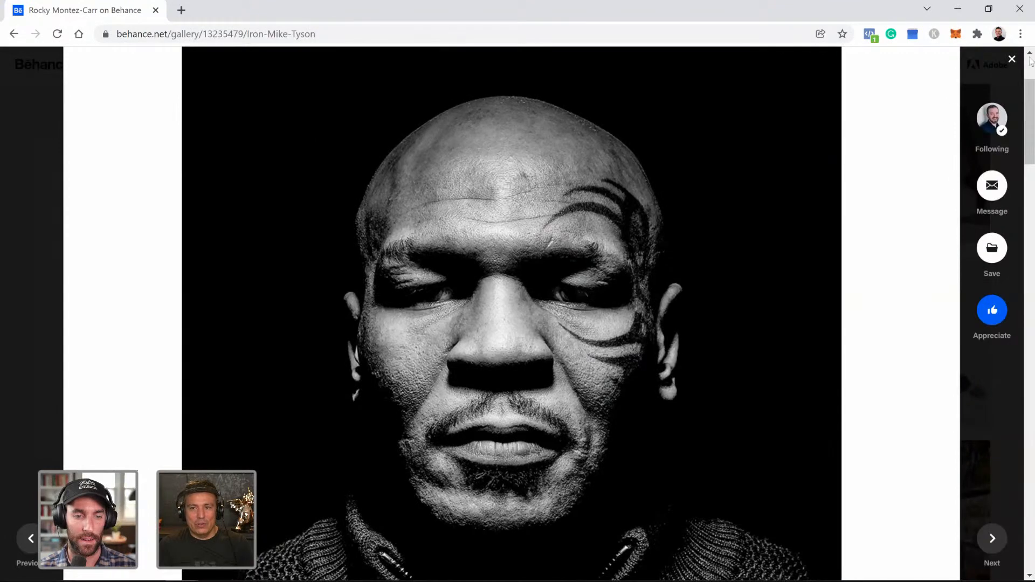
left_click(1012, 59)
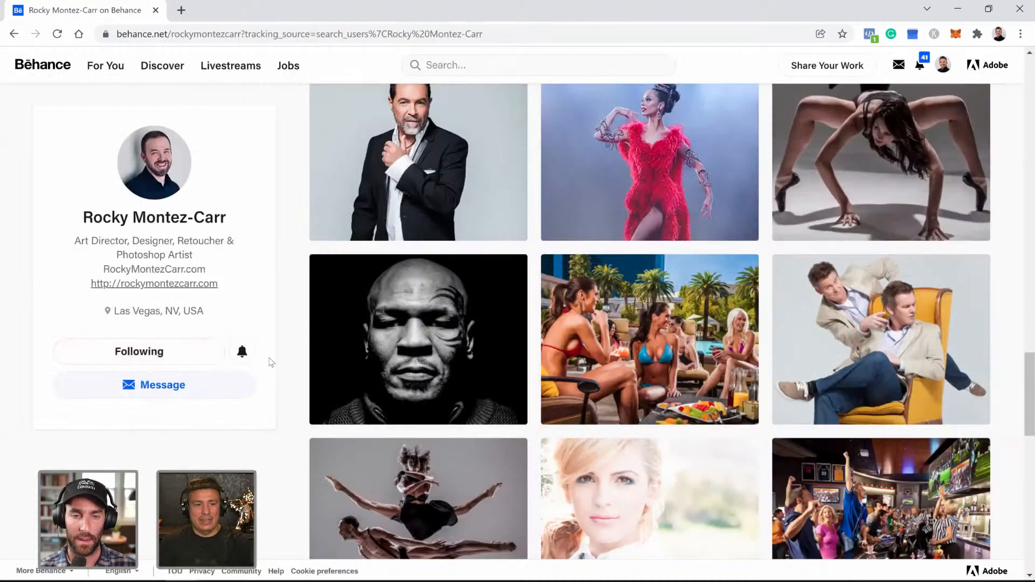
- Scroll the portfolio grid down and back up, then return to the flood poster in Photoshop
scroll(293, 349, "down", 3)
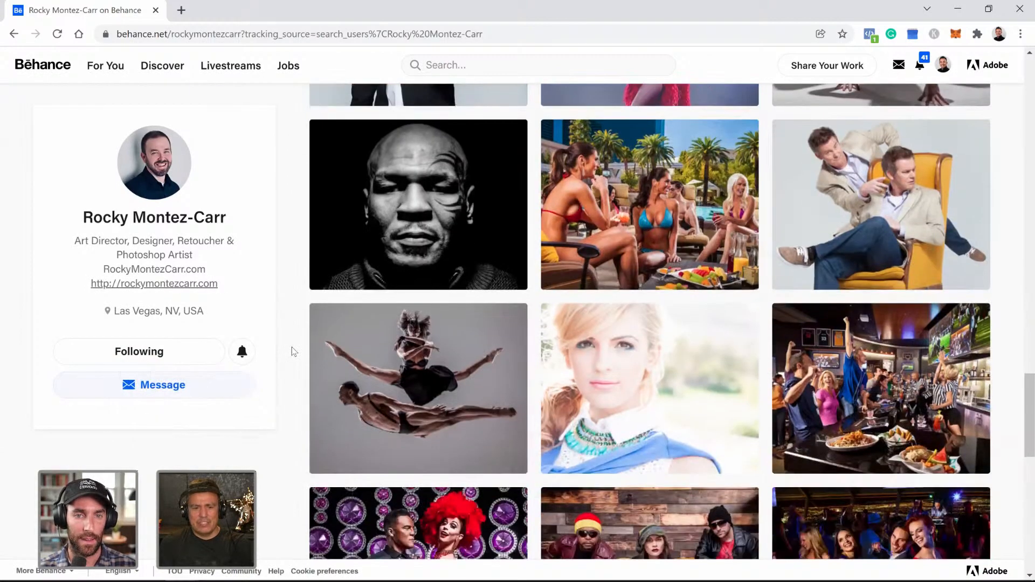
scroll(293, 350, "down", 3)
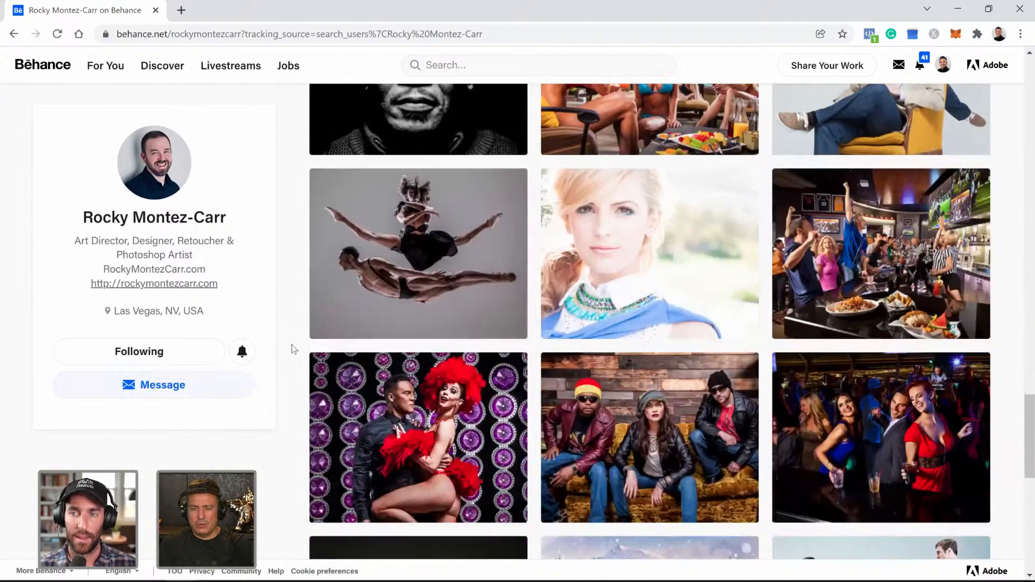
scroll(292, 349, "down", 3)
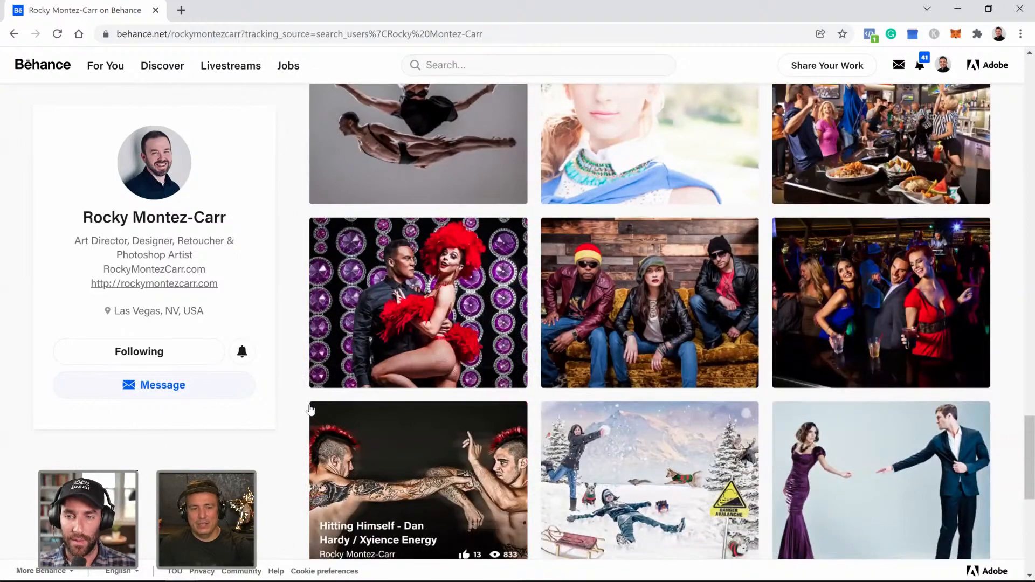
scroll(295, 406, "down", 2)
scroll(295, 408, "down", 6)
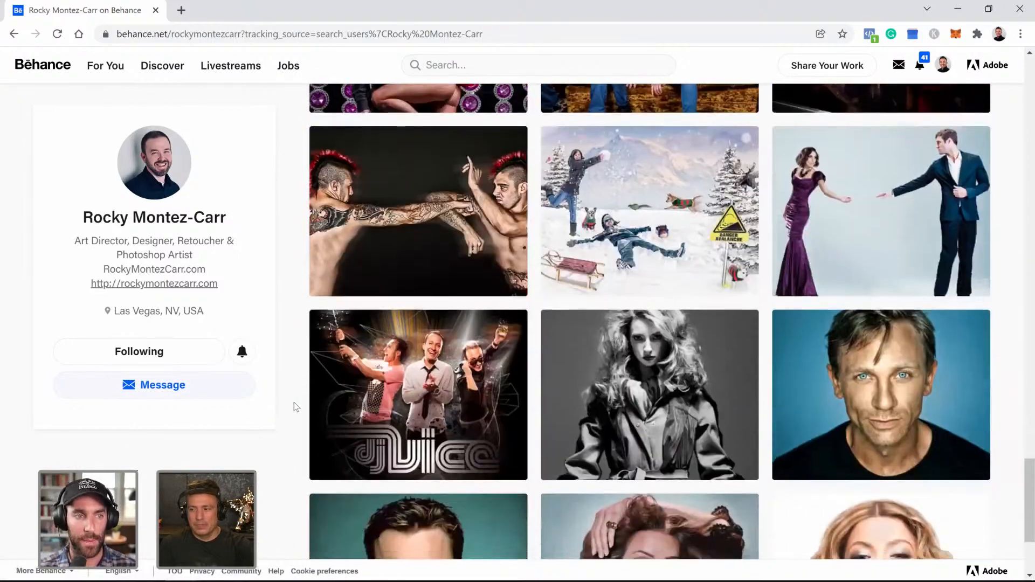
scroll(295, 406, "down", 7)
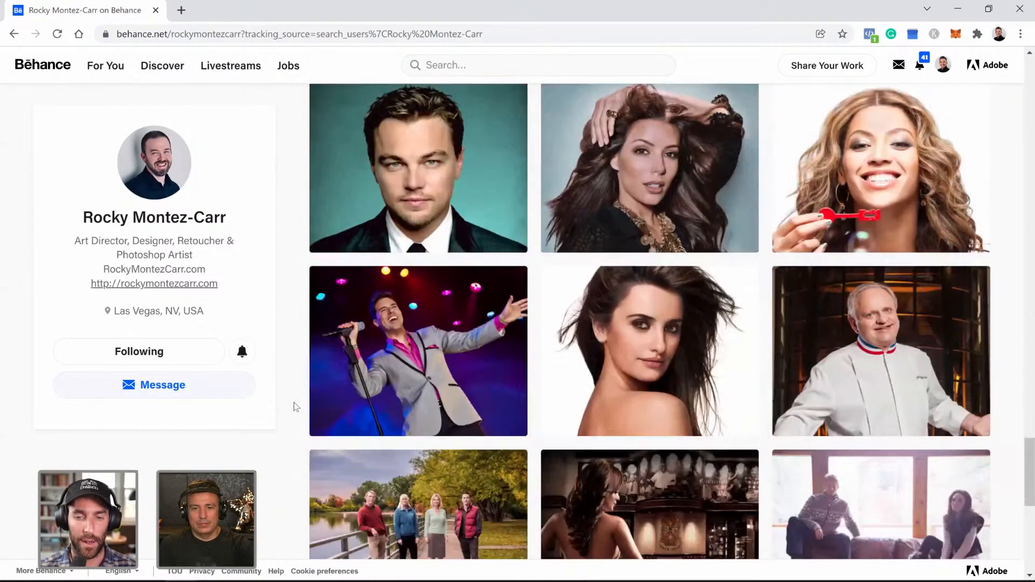
scroll(294, 403, "down", 9)
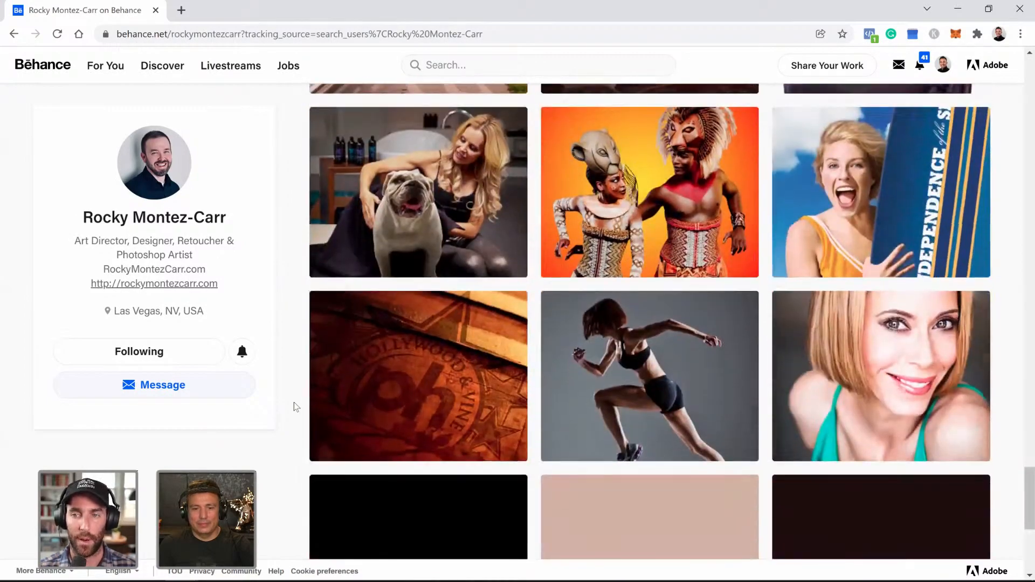
scroll(293, 406, "down", 4)
scroll(294, 406, "up", 7)
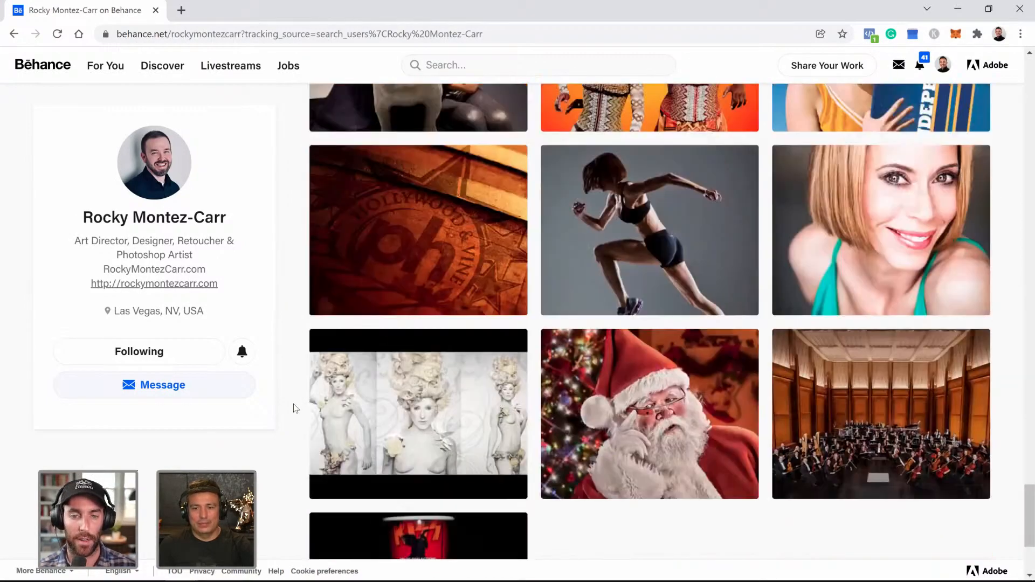
scroll(293, 407, "up", 14)
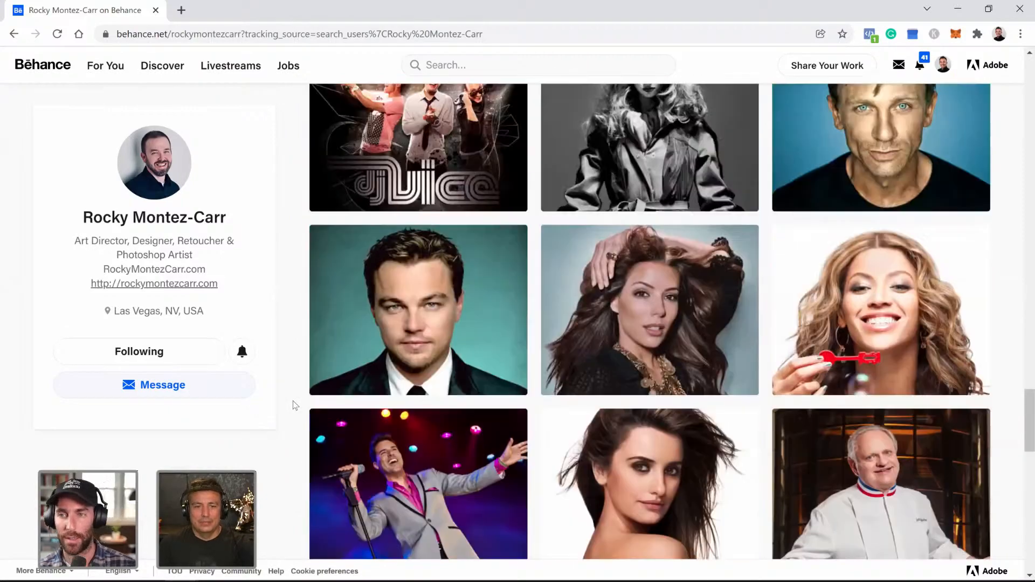
scroll(293, 410, "up", 7)
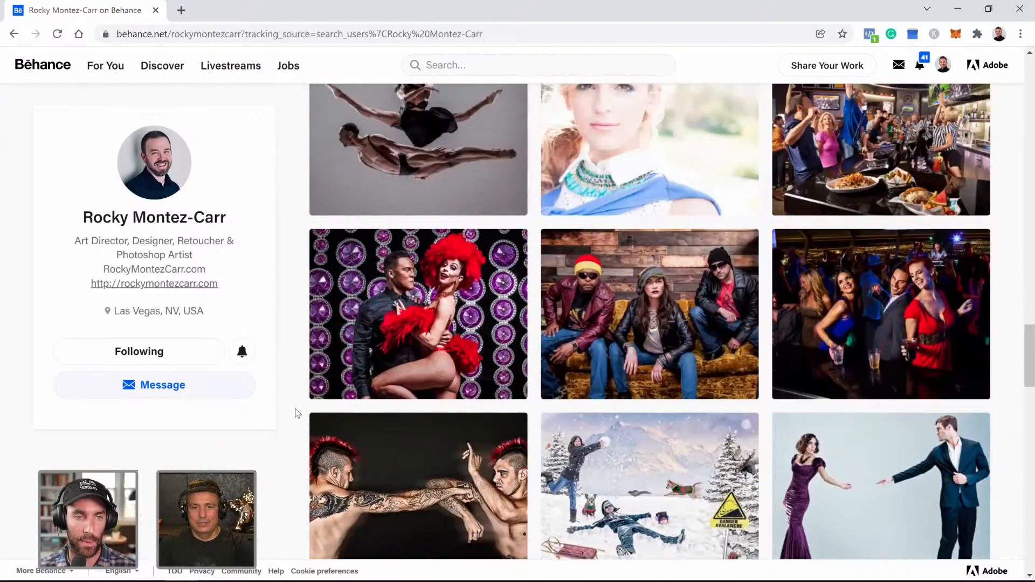
scroll(296, 413, "up", 9)
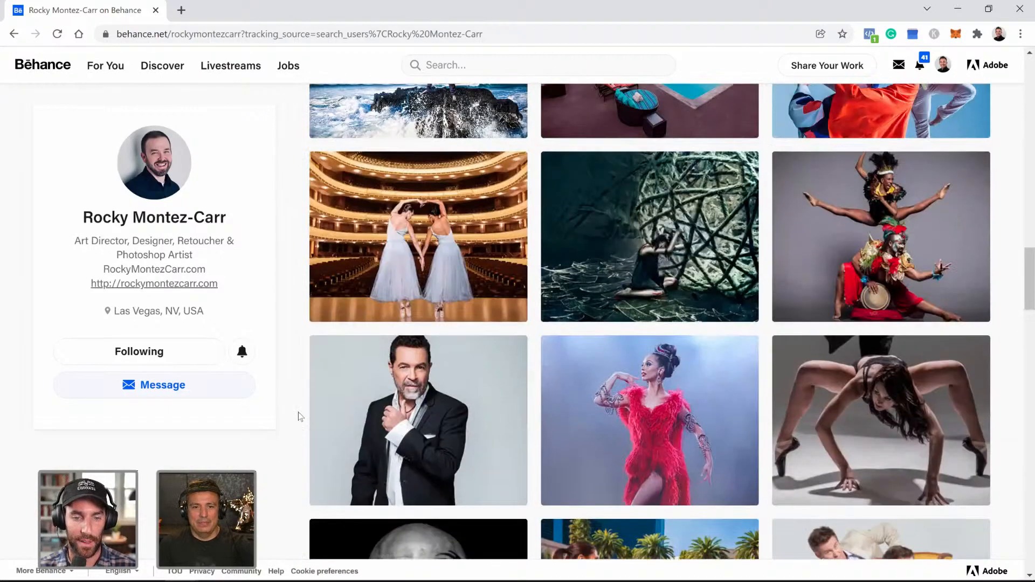
scroll(299, 412, "up", 5)
scroll(299, 412, "up", 20)
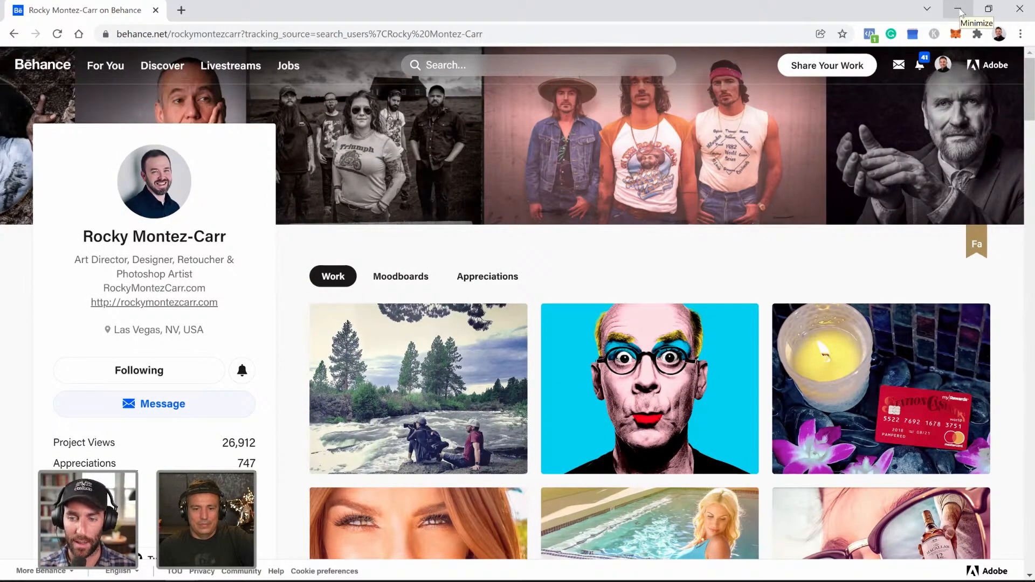
scroll(920, 199, "down", 1)
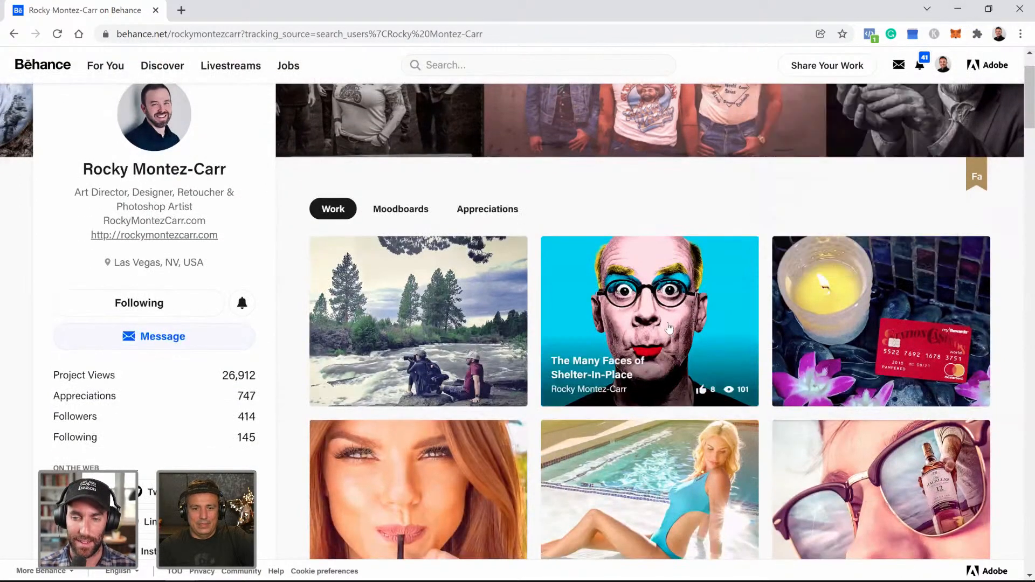
scroll(593, 356, "down", 2)
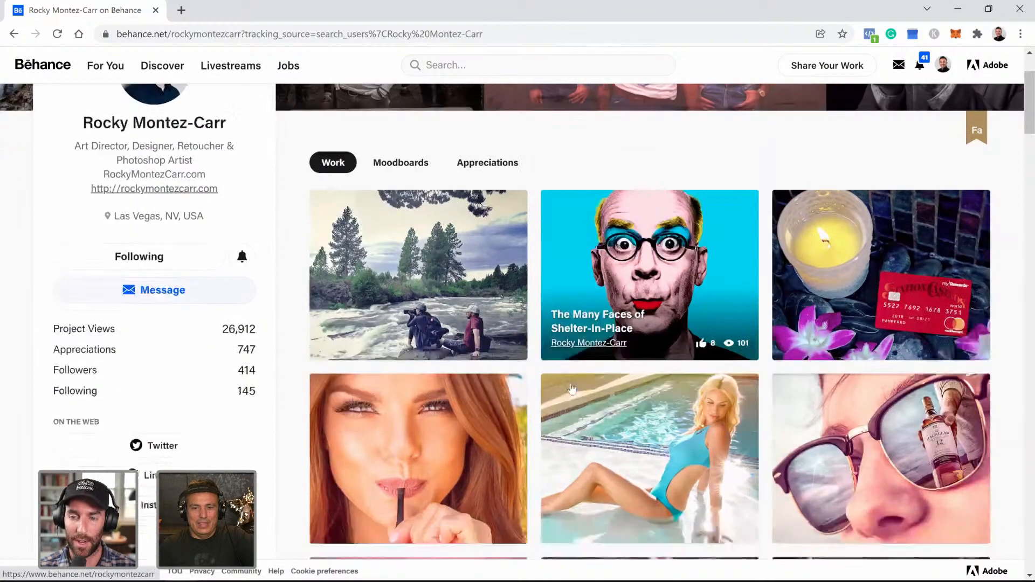
scroll(532, 382, "down", 6)
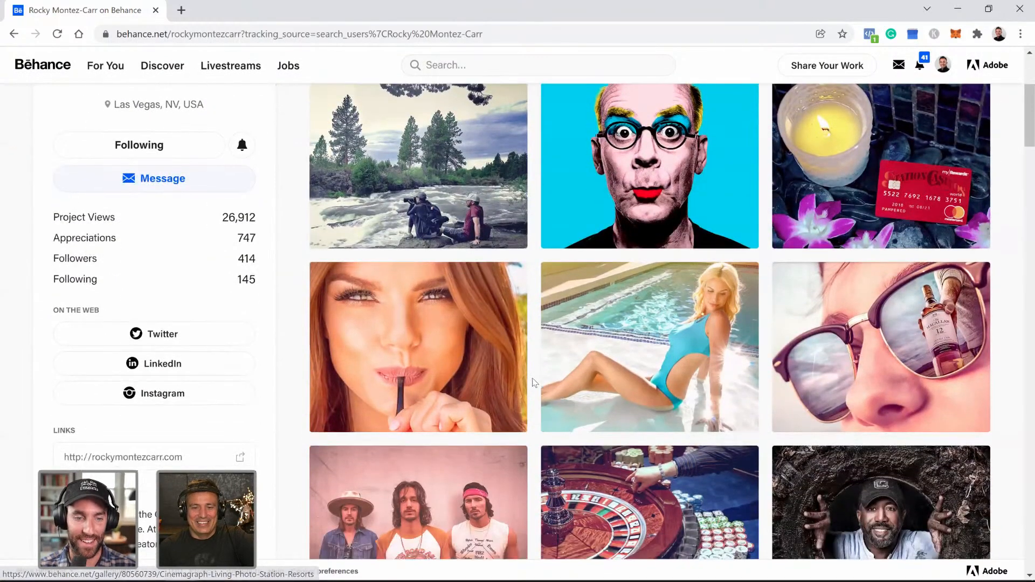
scroll(532, 383, "down", 6)
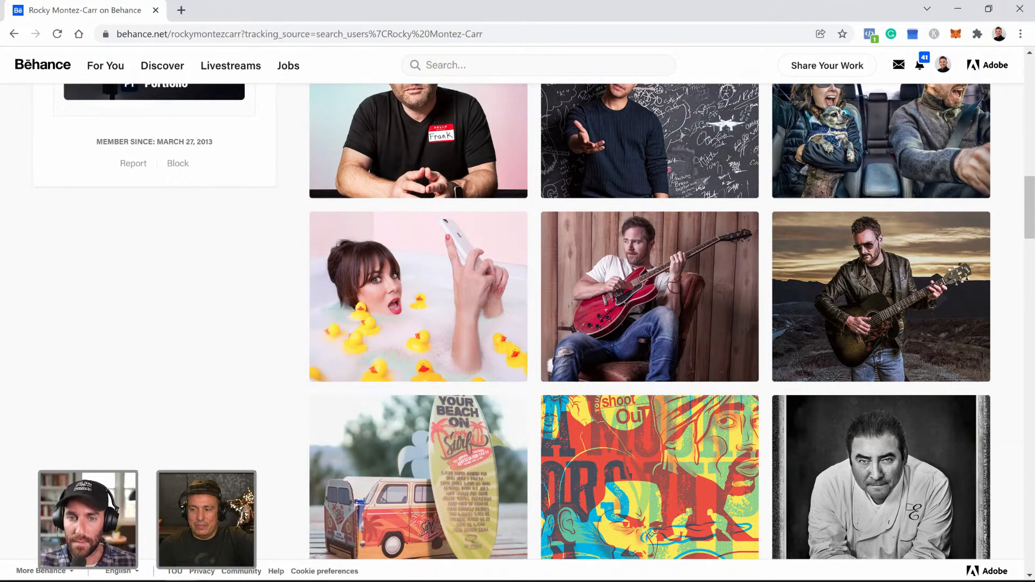
key("alt+Tab")
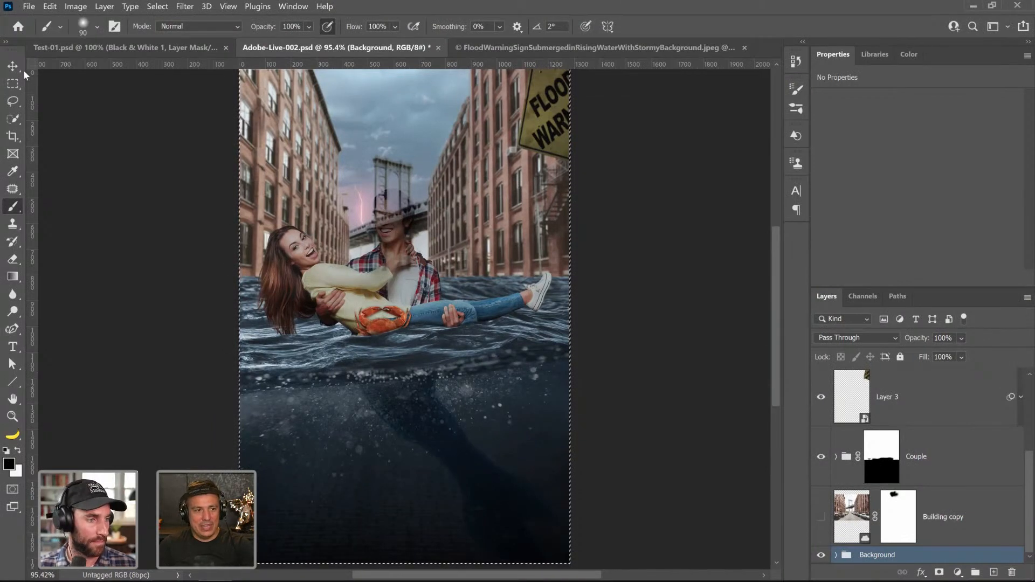
- Clear the canvas selection and toggle the Couple group and Couple layer to inspect them
key("m")
key("ctrl+d")
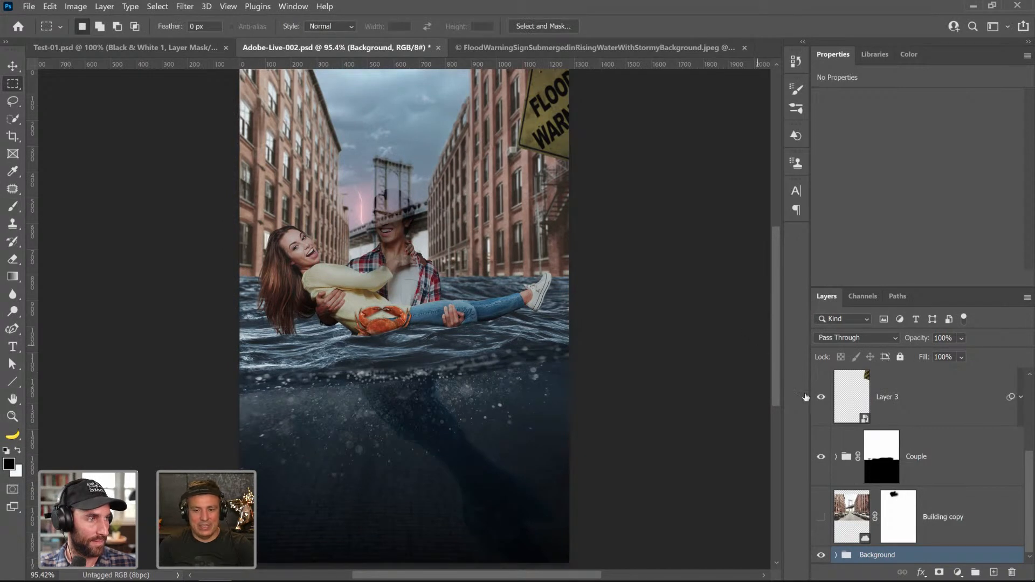
left_click(820, 459)
left_click(820, 459)
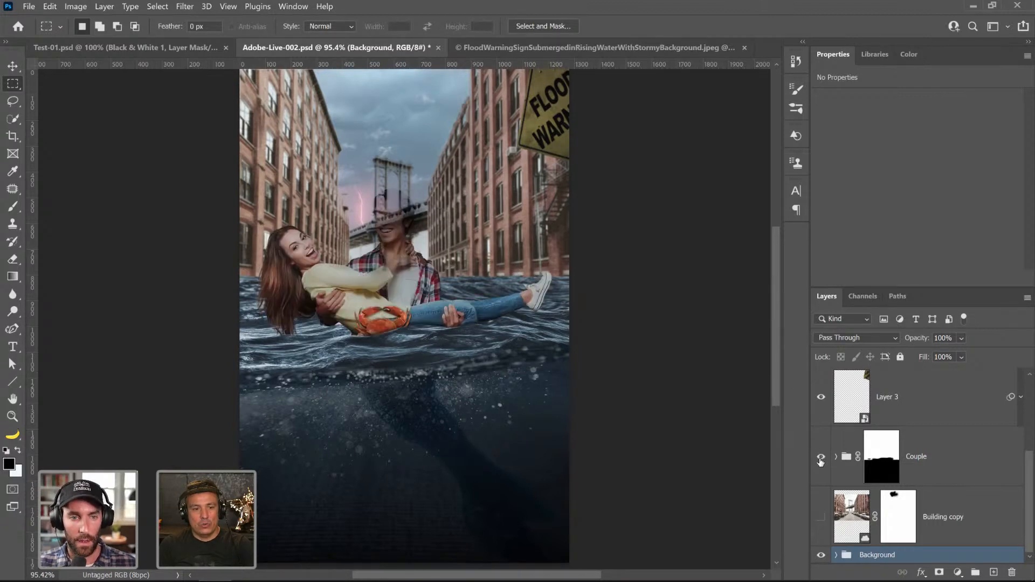
left_click(838, 457)
scroll(847, 489, "down", 2)
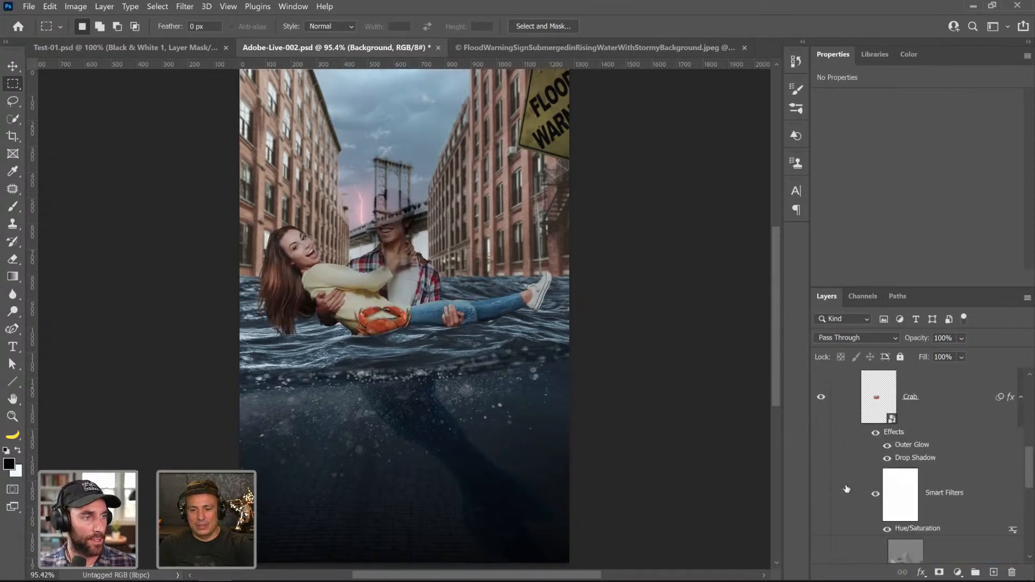
scroll(843, 464, "down", 5)
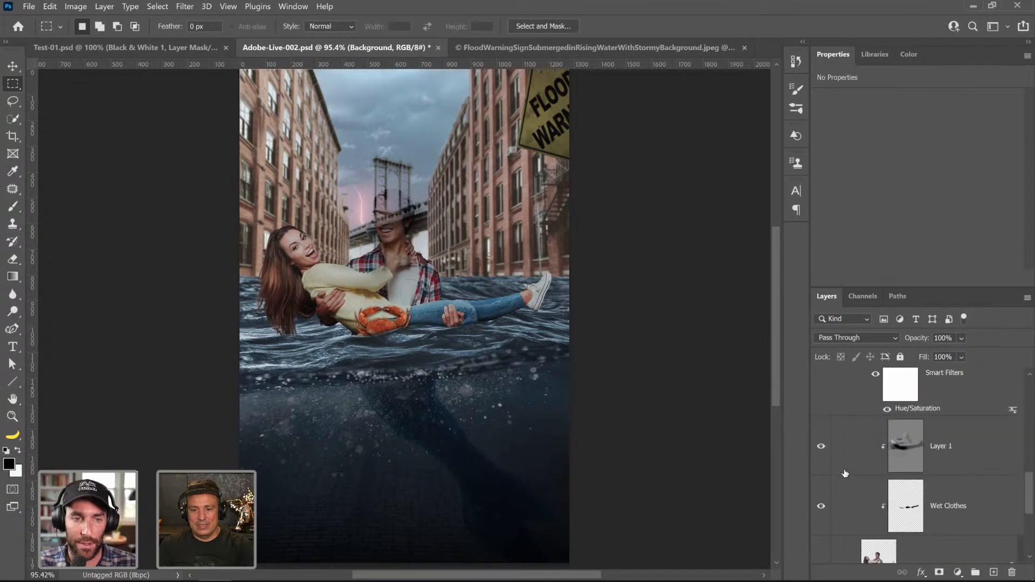
left_click(822, 446)
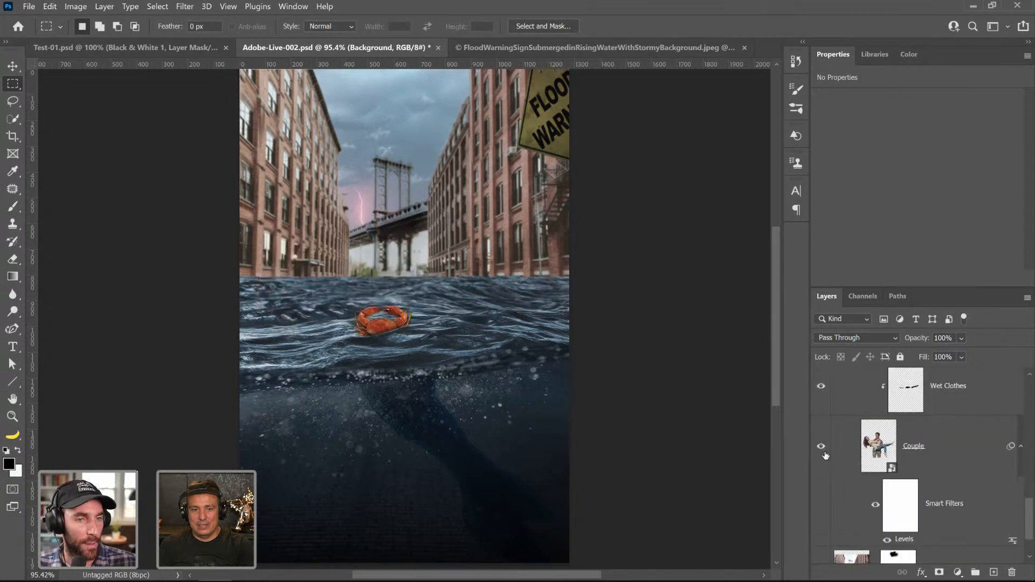
left_click(821, 446)
scroll(847, 464, "up", 5)
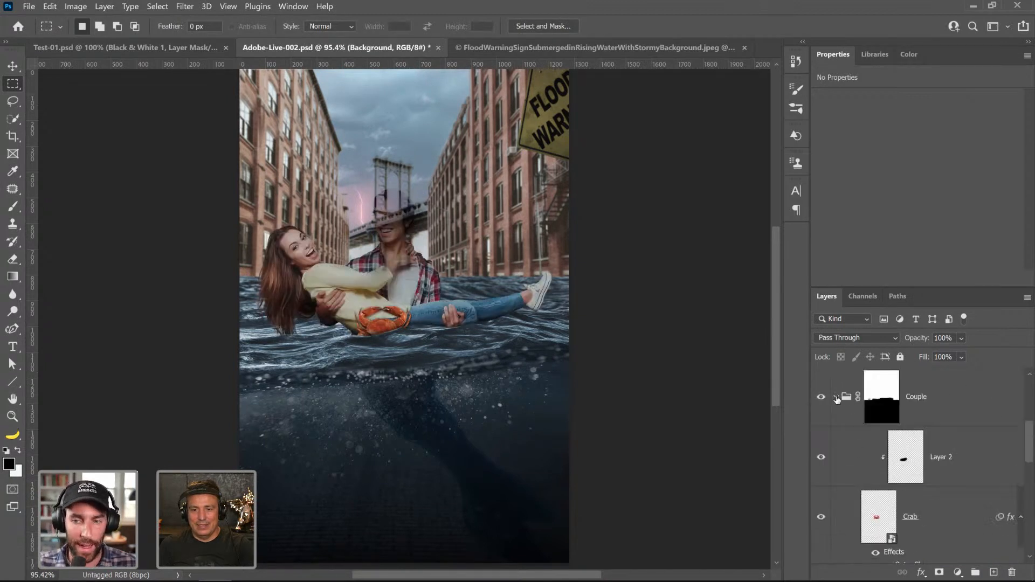
left_click(838, 399)
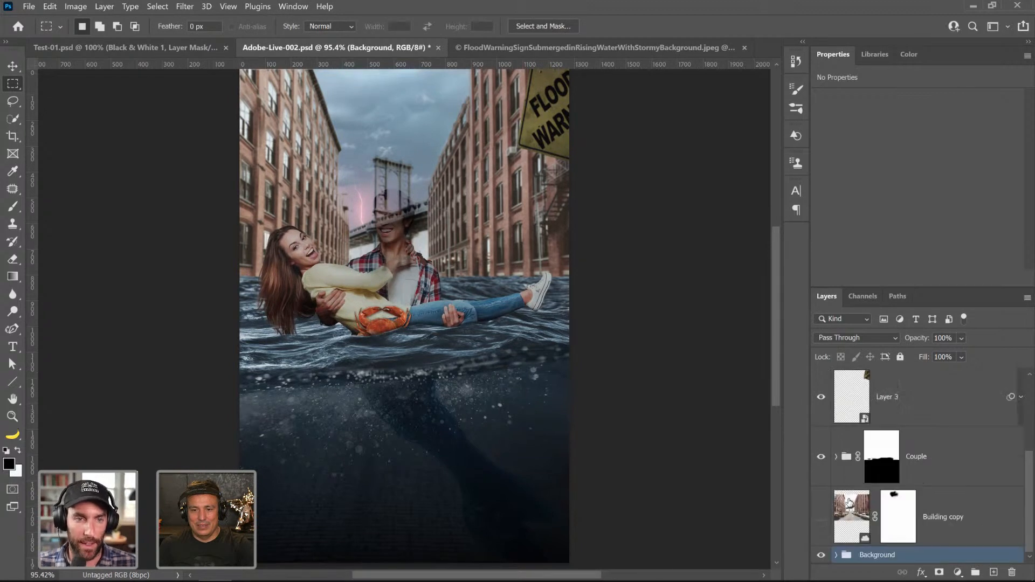
- Toggle the Couple group, the crab's shadow and the stormy sky to compare the scene
left_click(820, 458)
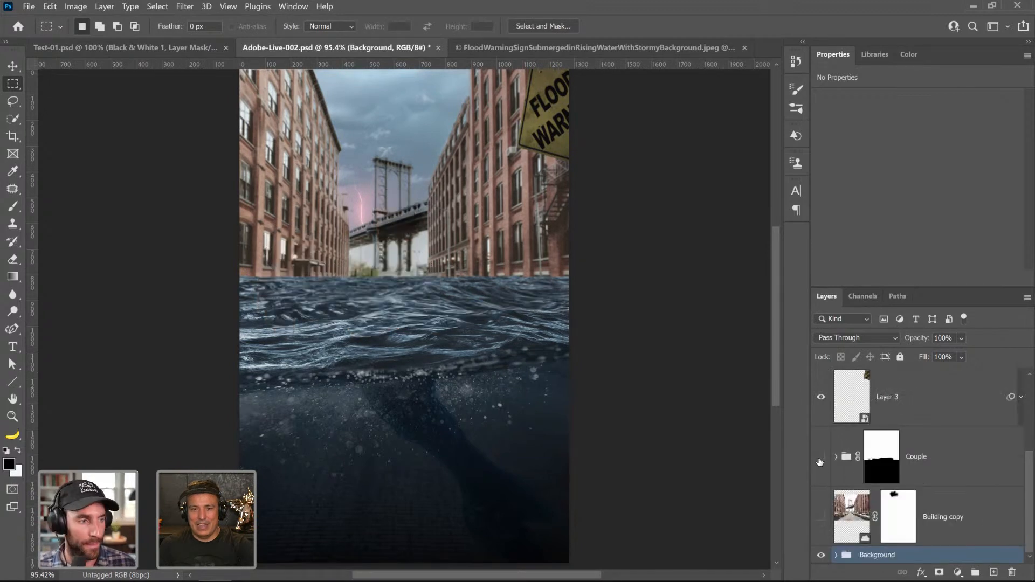
left_click(820, 459)
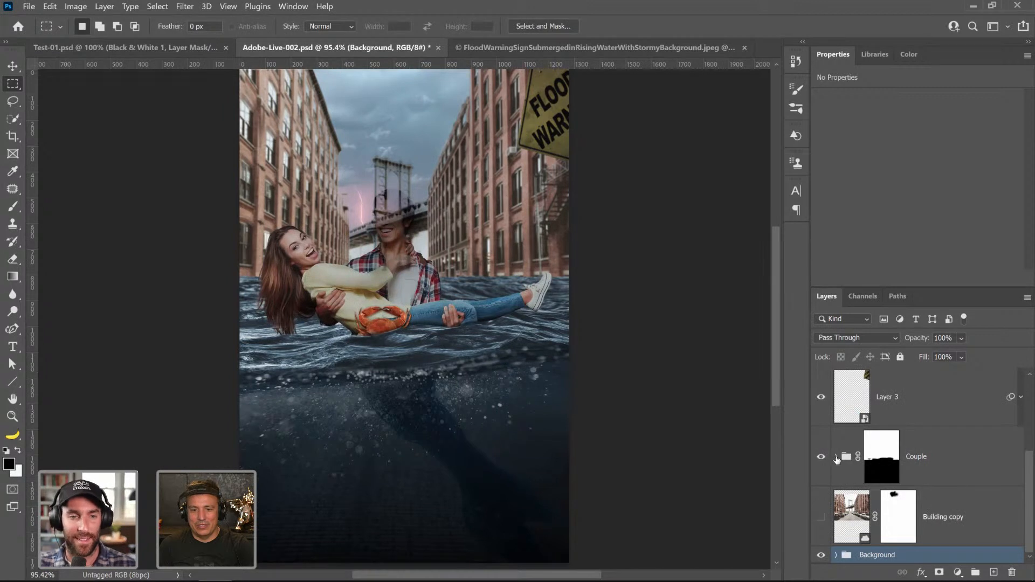
left_click(837, 459)
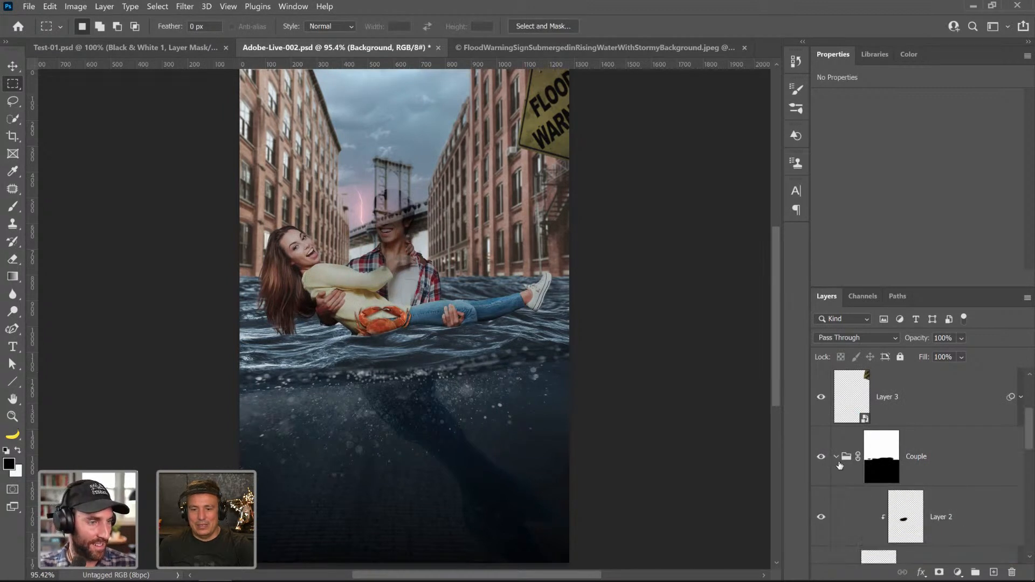
scroll(845, 482, "down", 1)
left_click(822, 459)
left_click(822, 459)
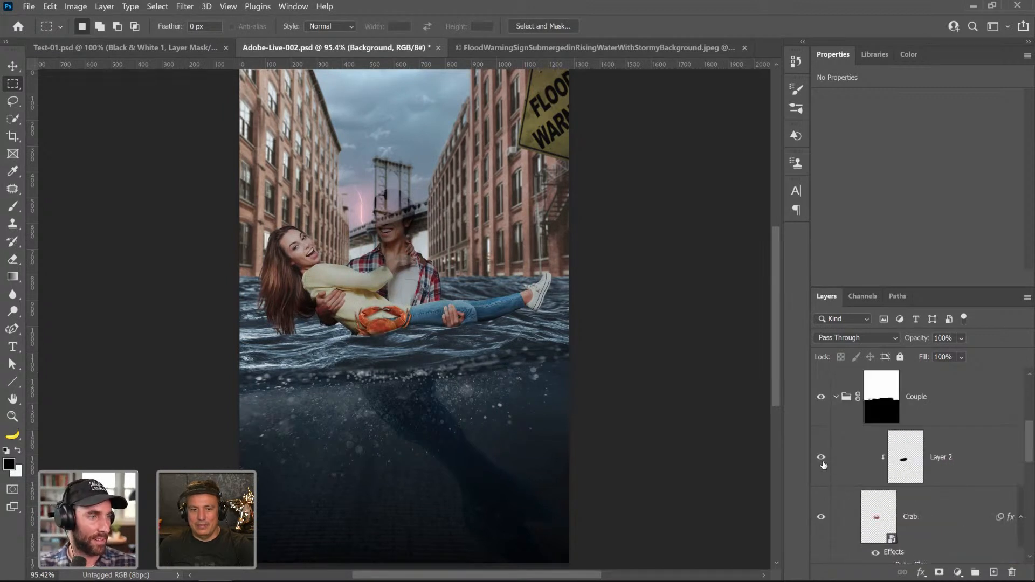
left_click(838, 398)
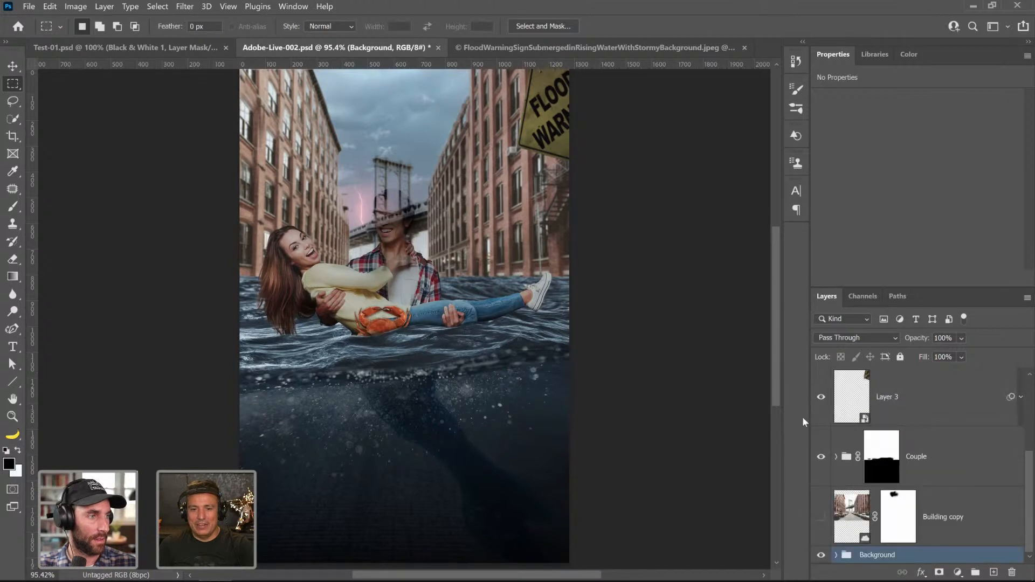
scroll(831, 453, "up", 2)
left_click(822, 478)
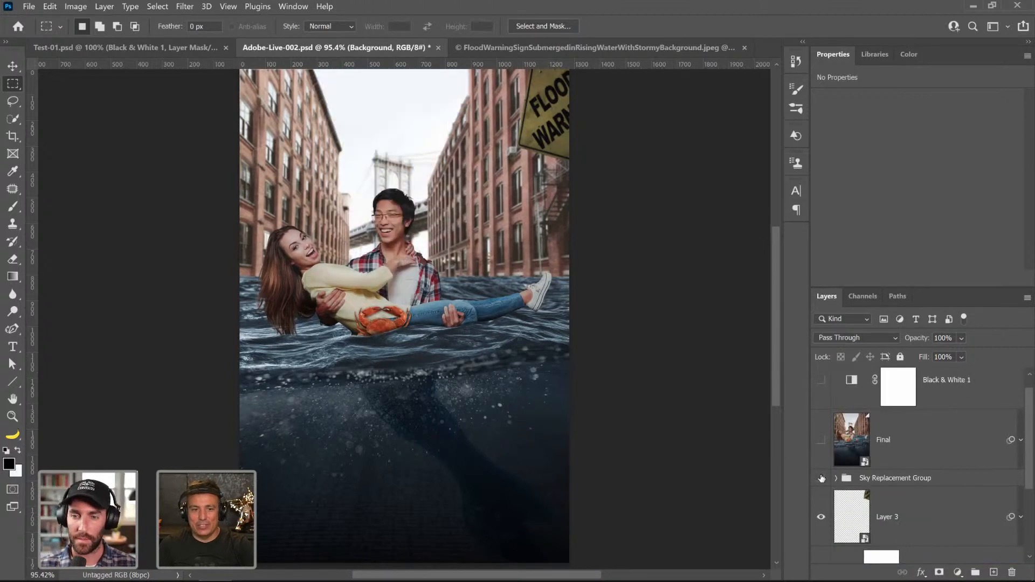
left_click(821, 478)
scroll(852, 488, "down", 2)
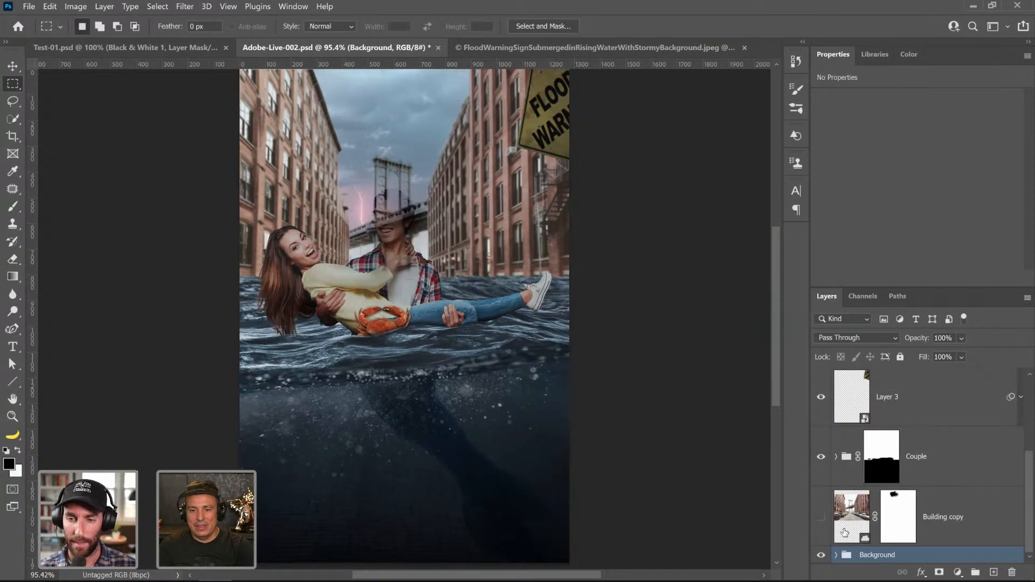
scroll(845, 534, "up", 2)
- Drag the Couple group above Sky Replacement Group, check the man's face zoomed in, then fit on screen
left_click(852, 512)
left_click_drag(851, 513, 859, 406)
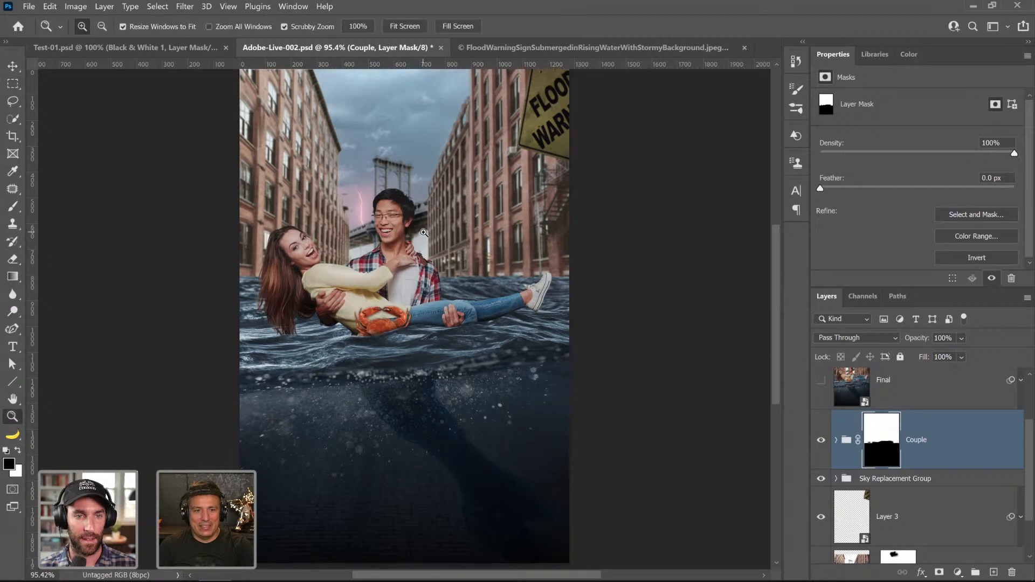
left_click(424, 232)
left_click(425, 233)
left_click(418, 230)
left_click(410, 228)
left_click(377, 220)
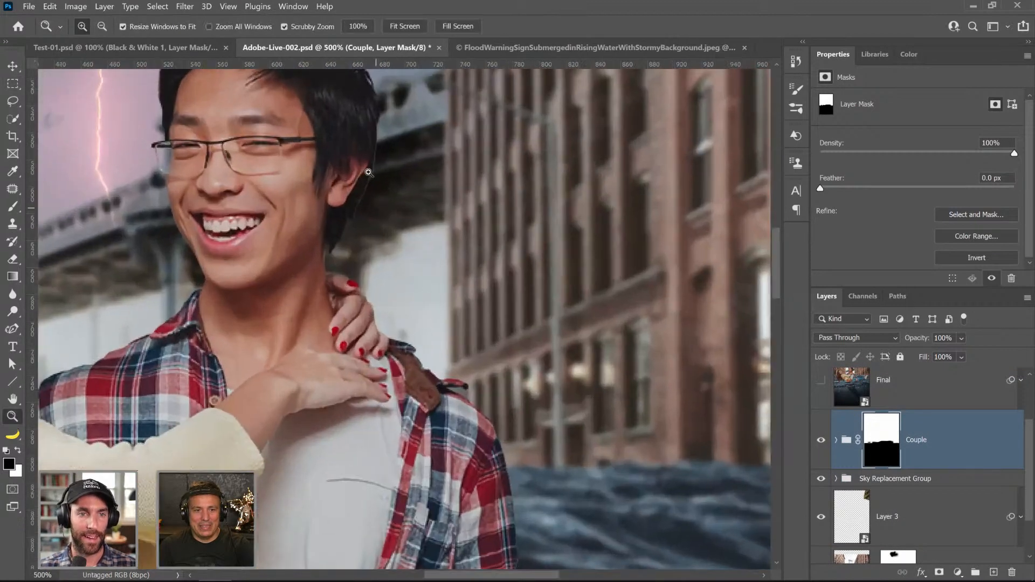
right_click(372, 225)
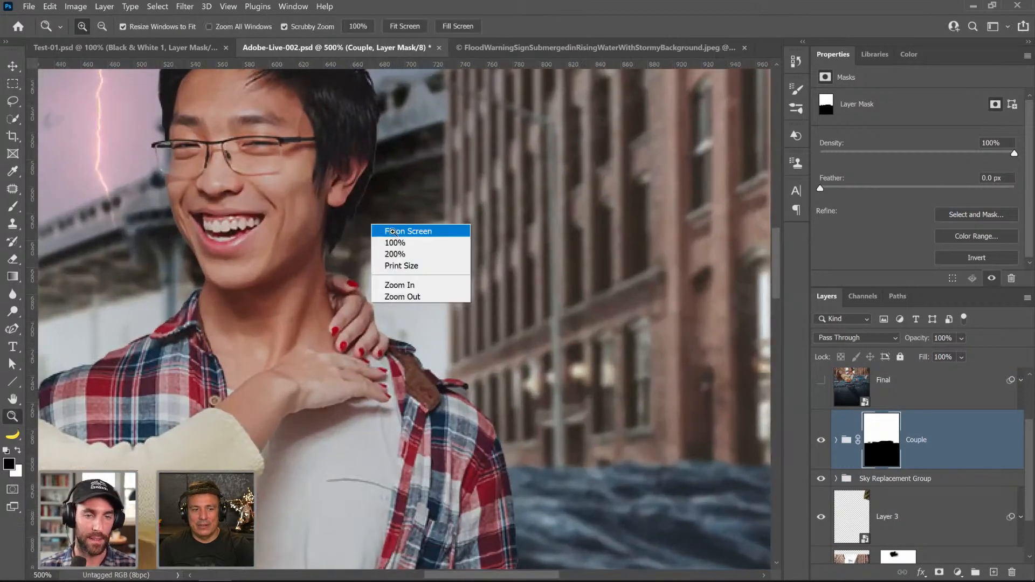
left_click(392, 232)
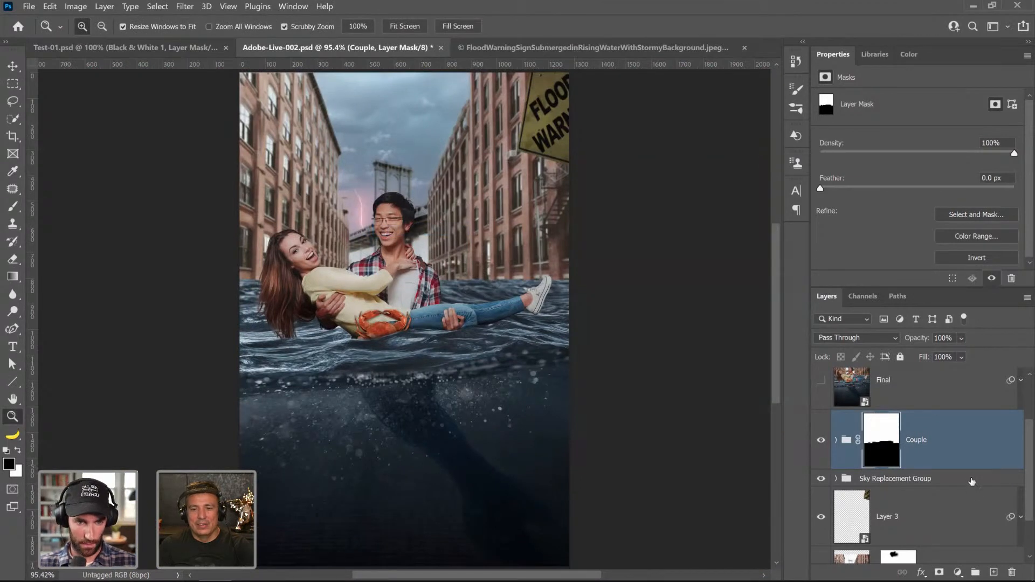
key("ctrl+a")
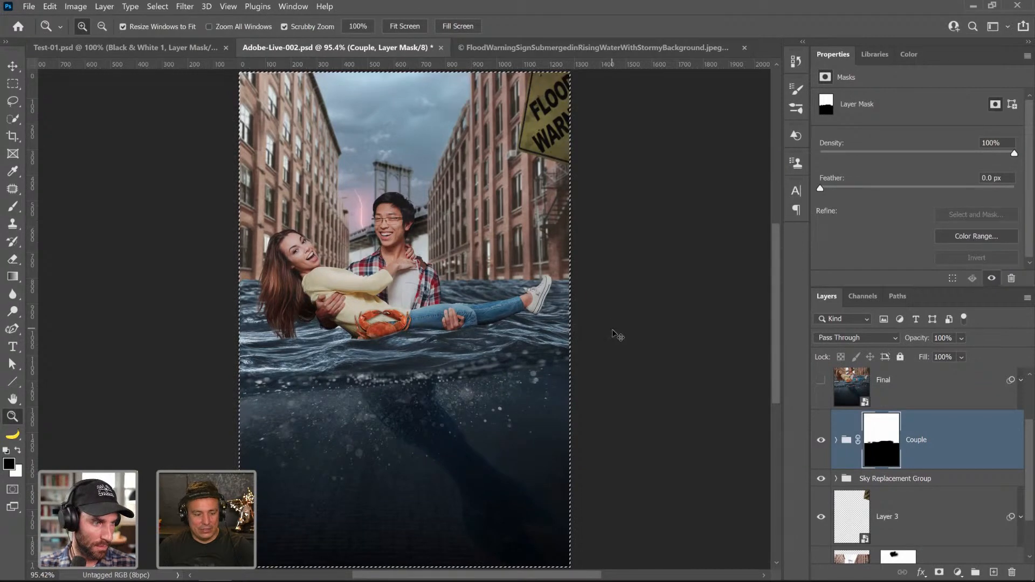
- Show the Final layer, open its smart object contents, and toggle Layer 3 to compare the grade
left_click(822, 380)
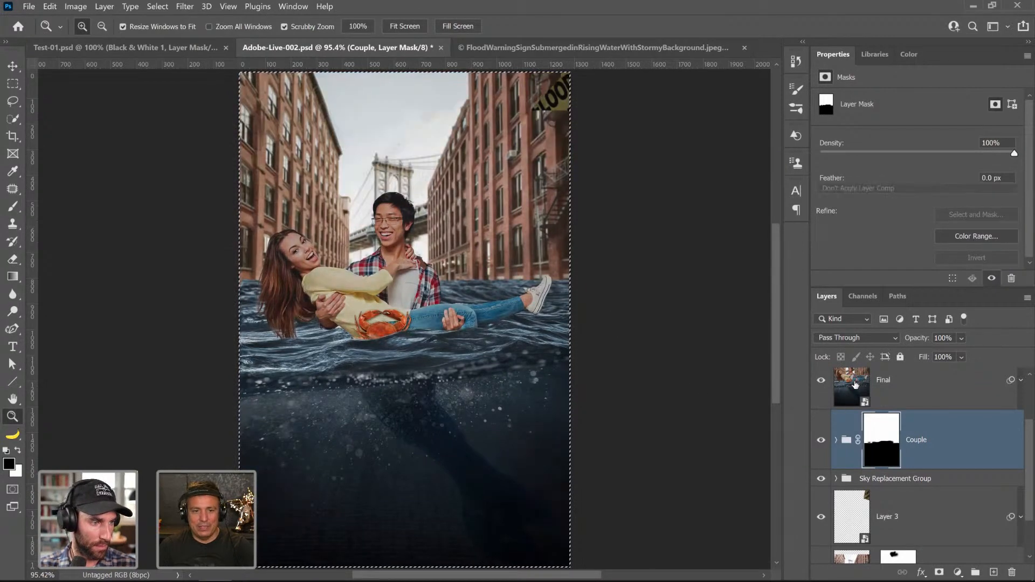
double_click(857, 384)
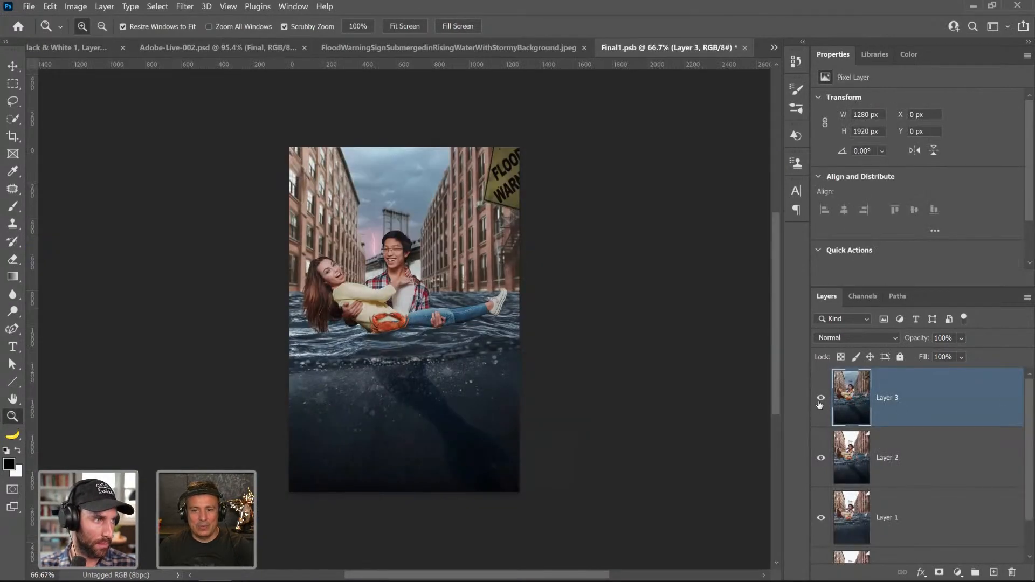
left_click(821, 402)
left_click(820, 402)
left_click(820, 403)
left_click(819, 405)
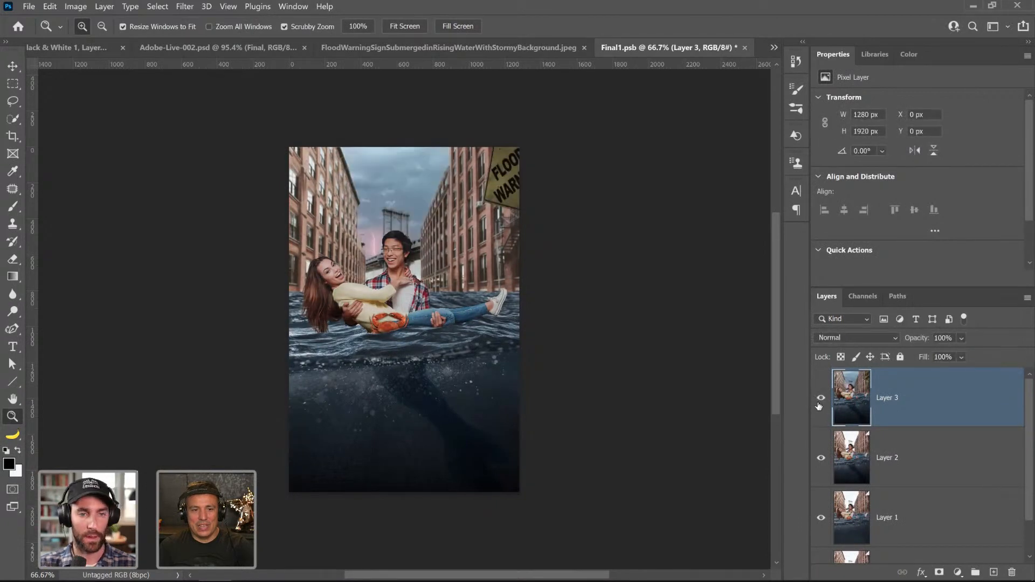
left_click(820, 401)
left_click(821, 401)
left_click(820, 402)
left_click(820, 402)
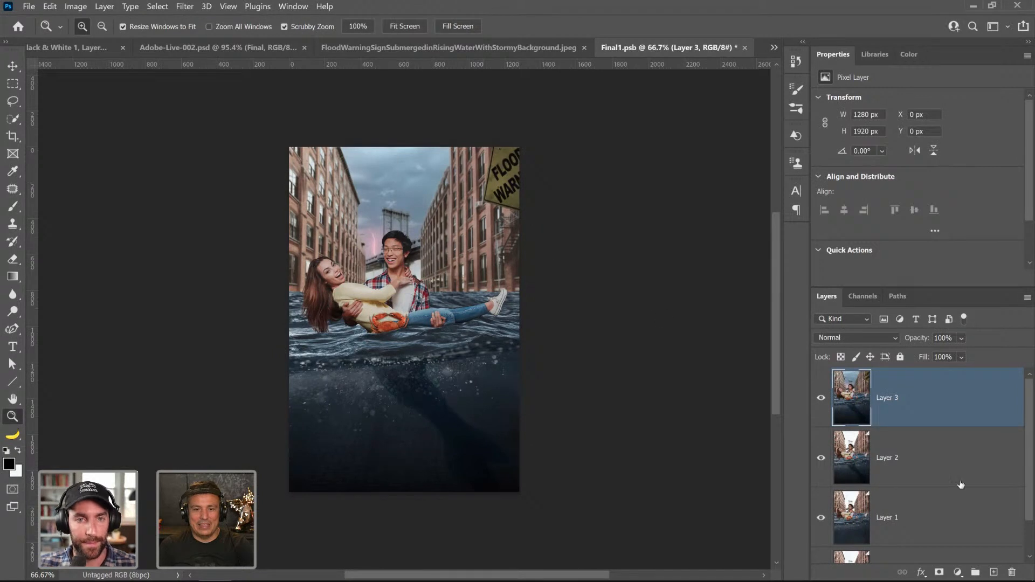
left_click(826, 400)
left_click(826, 401)
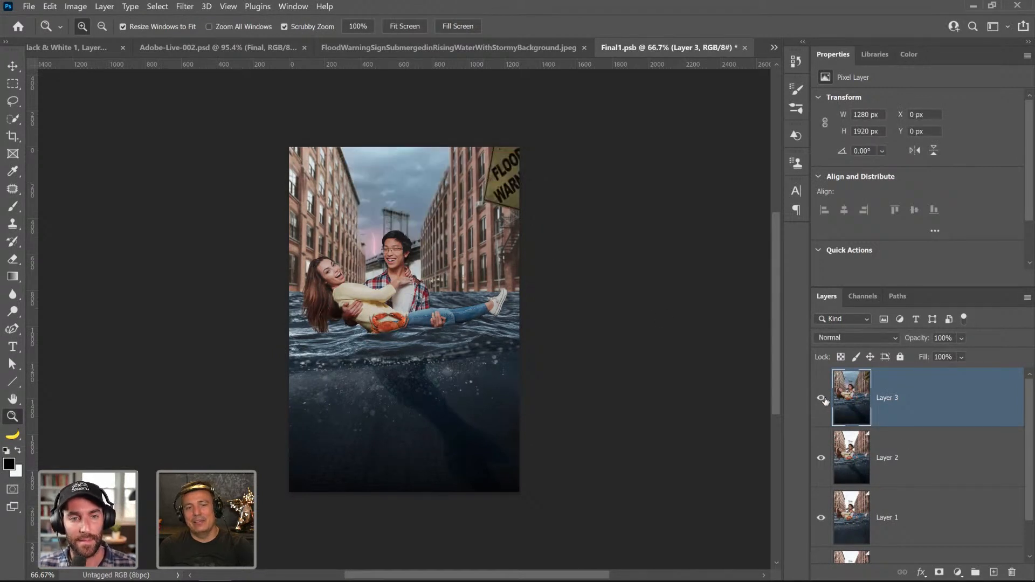
left_click(821, 400)
left_click(821, 400)
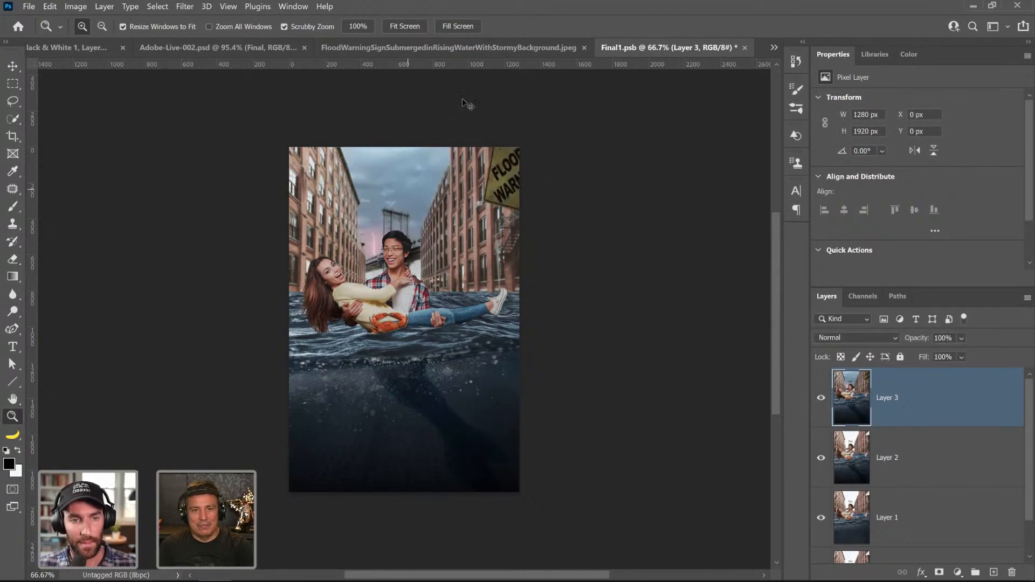
- Save and close the Final contents, deselect the canvas, and switch to the browser
key("ctrl+s")
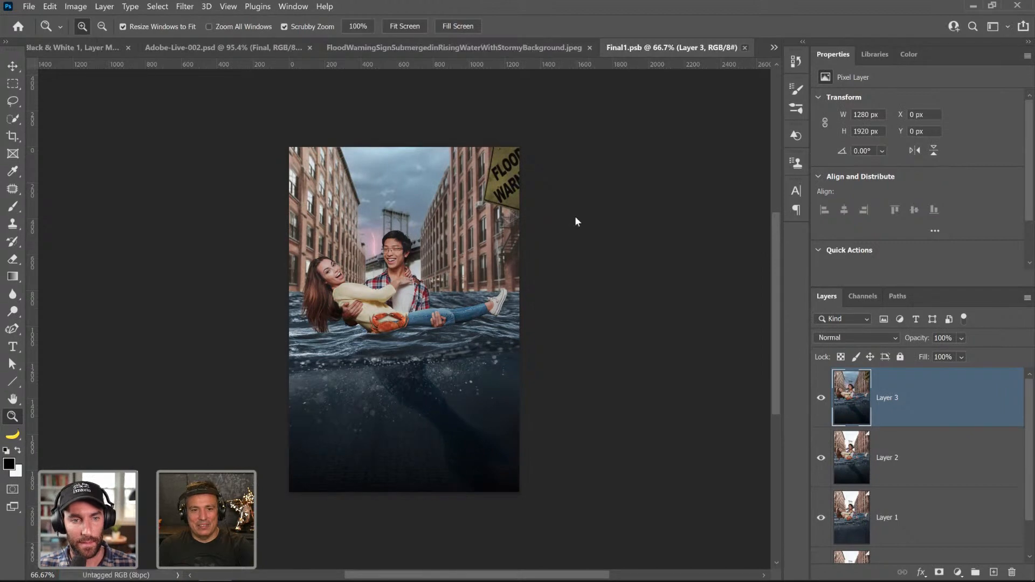
key("ctrl+w")
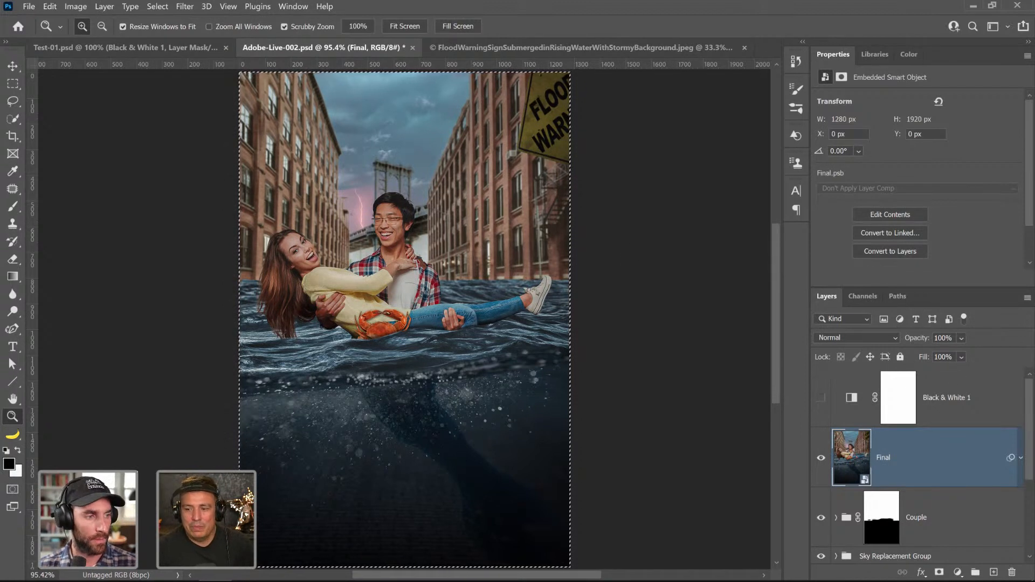
key("ctrl+d")
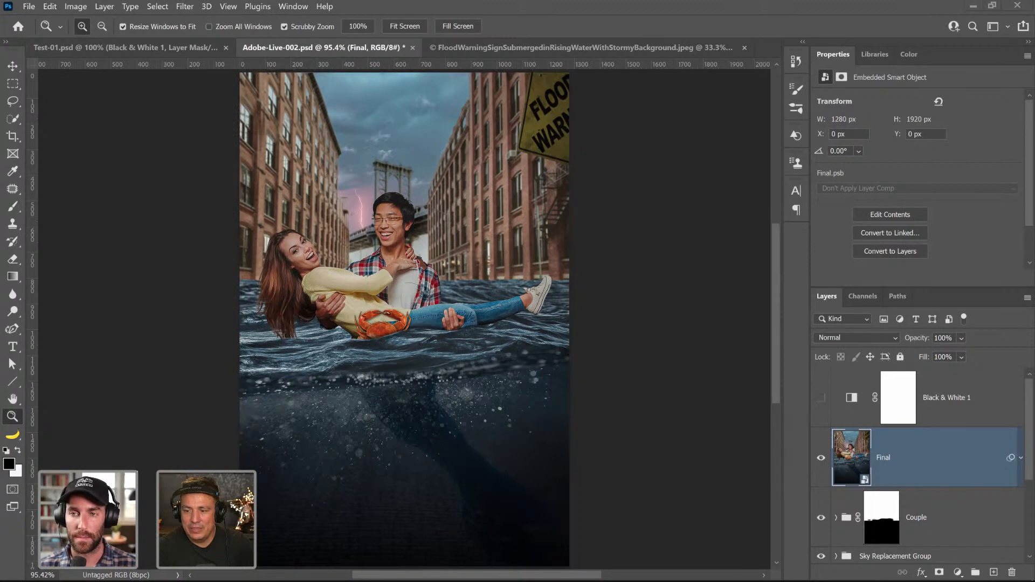
key("alt+Tab")
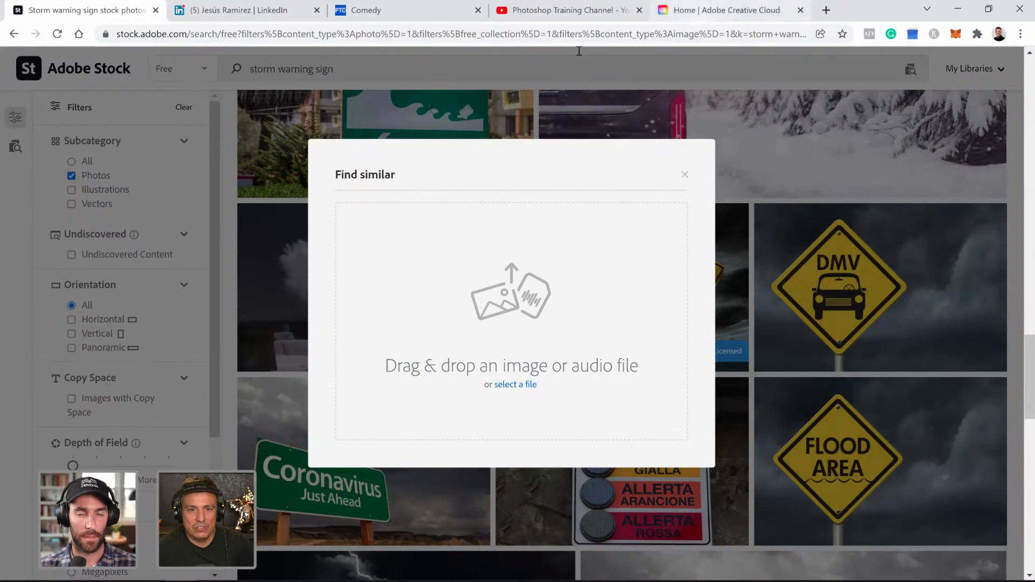
- Go to the Creative Cloud article tab and clear its web address
left_click(703, 17)
triple_click(371, 36)
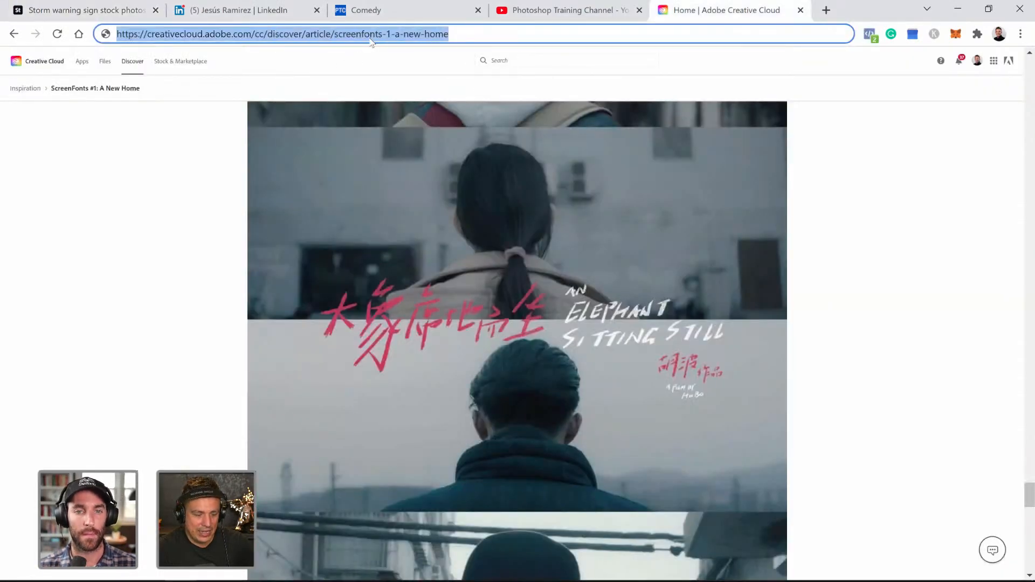
key("BackSpace")
key("alt+Tab")
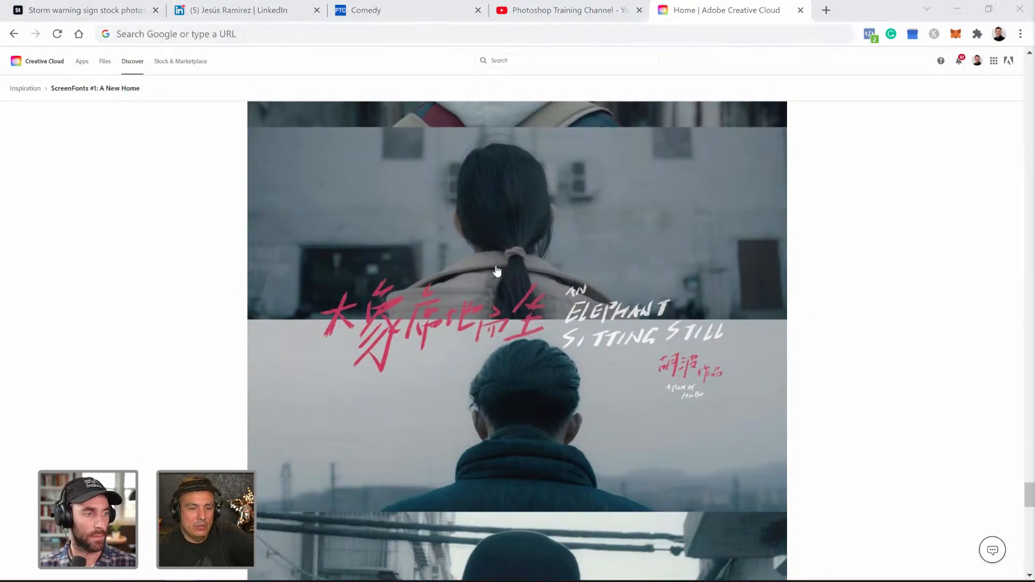
- Scroll the ScreenFonts #1 article to the Greta posters section and its Angie Sans link
scroll(497, 271, "up", 6)
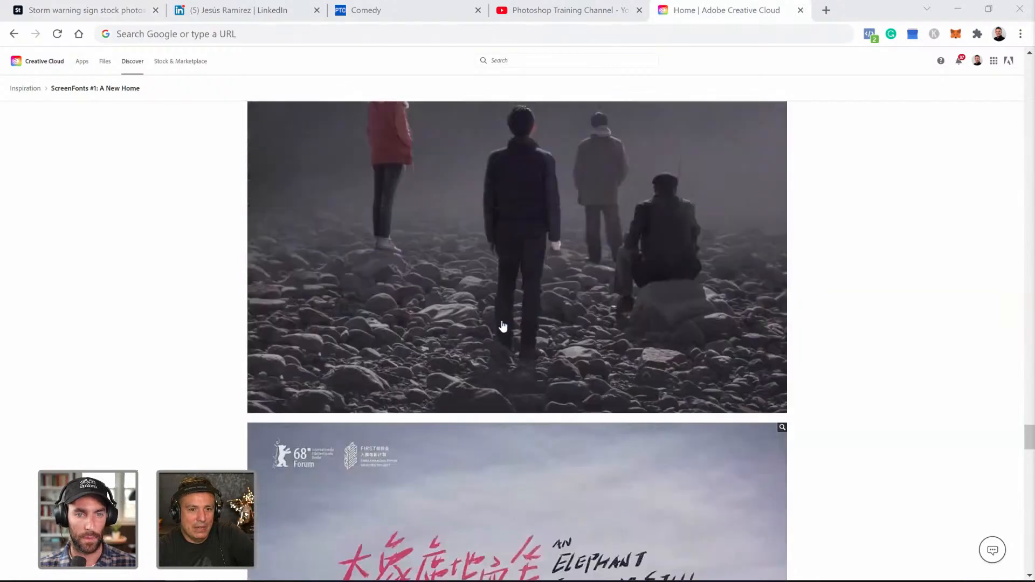
scroll(503, 326, "up", 20)
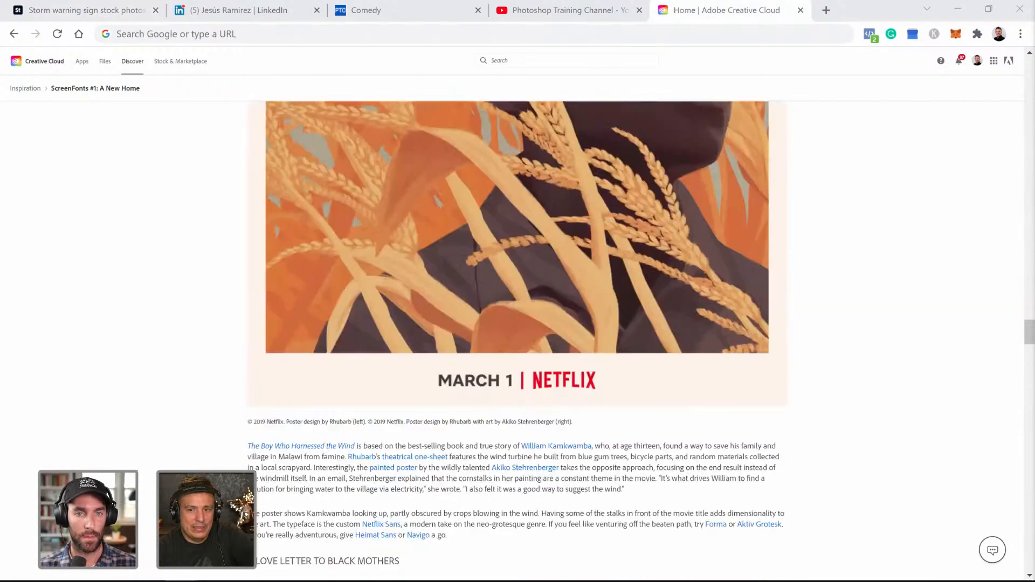
scroll(386, 321, "up", 15)
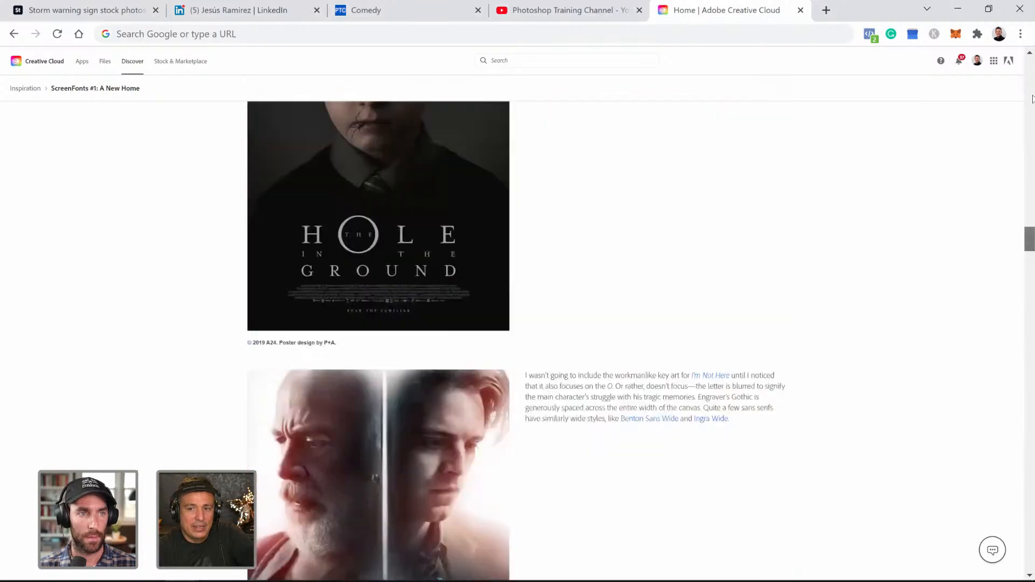
scroll(386, 321, "up", 8)
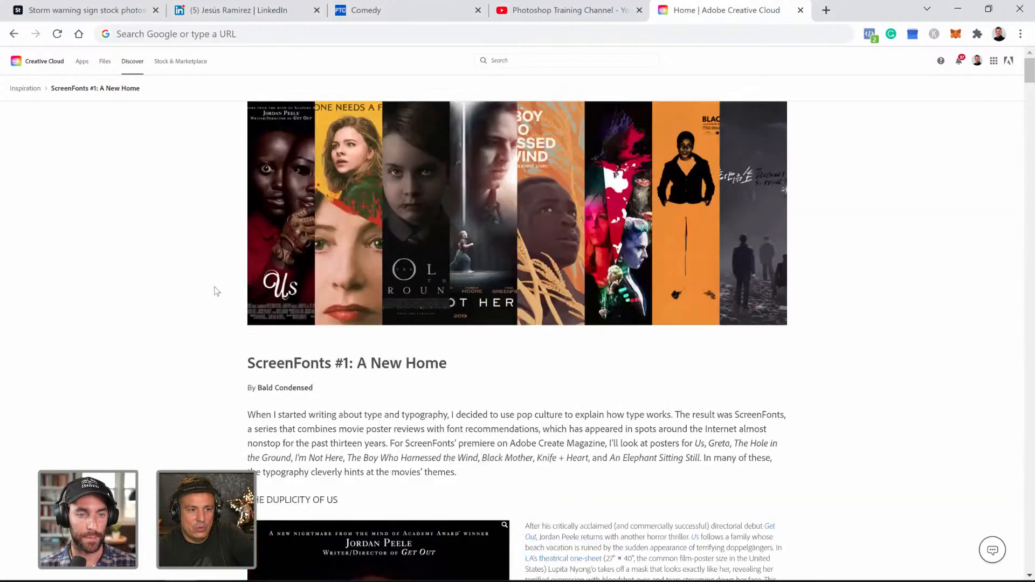
scroll(205, 321, "down", 8)
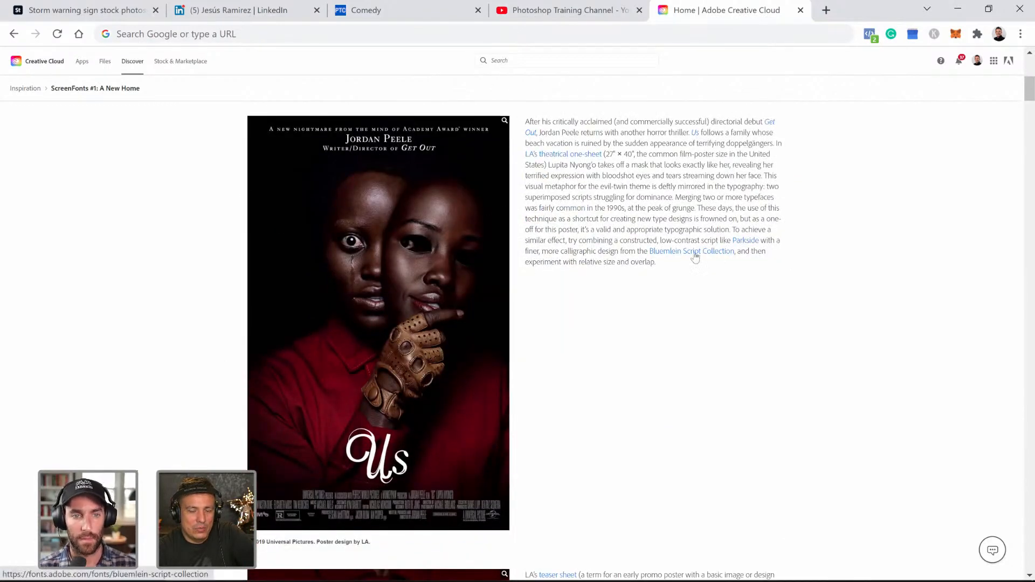
scroll(600, 320, "down", 7)
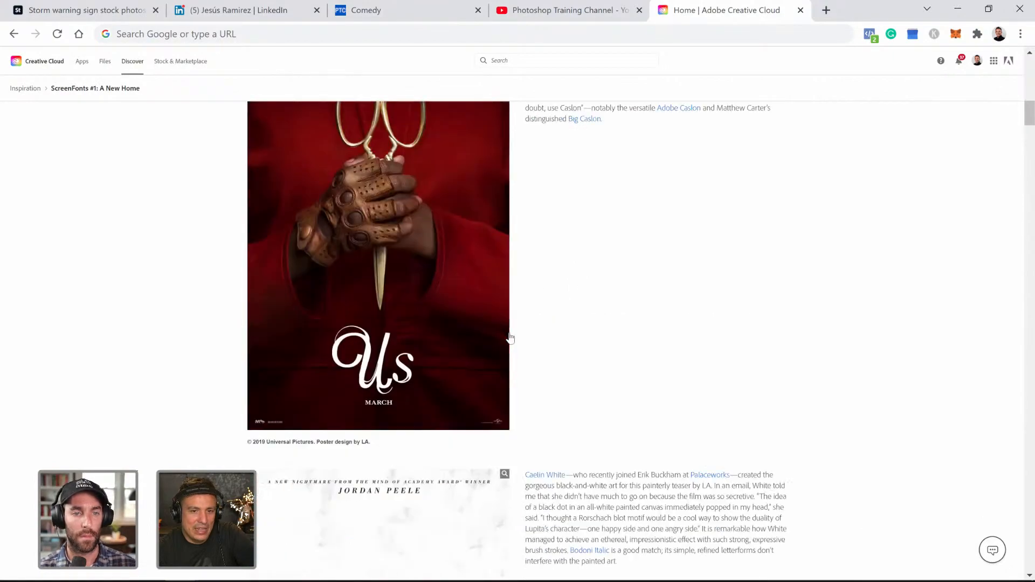
scroll(506, 337, "down", 20)
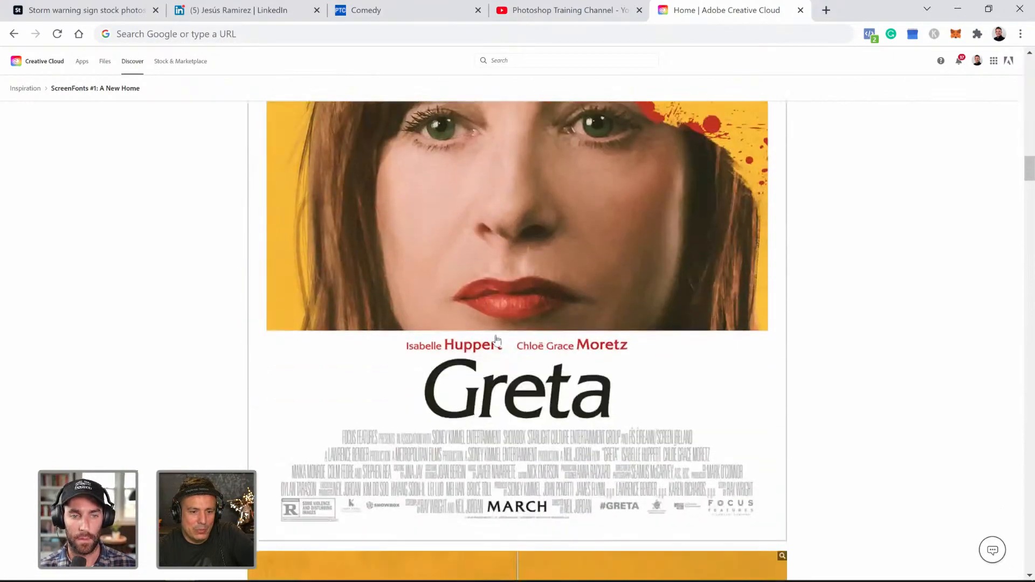
scroll(496, 340, "down", 16)
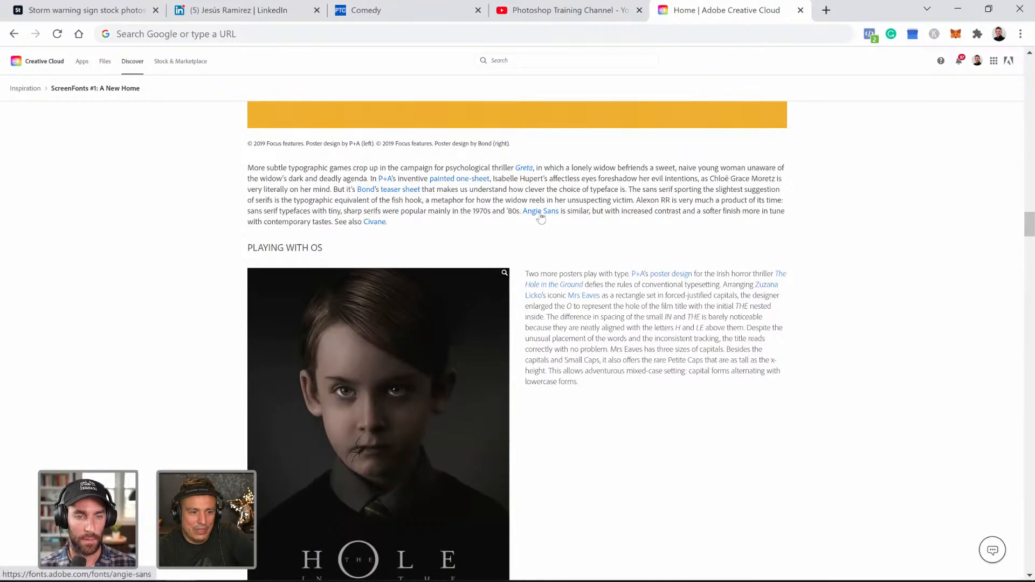
- Open the Angie Sans family, replace the sample text with 'The Flood', and scroll its styles
left_click(542, 212)
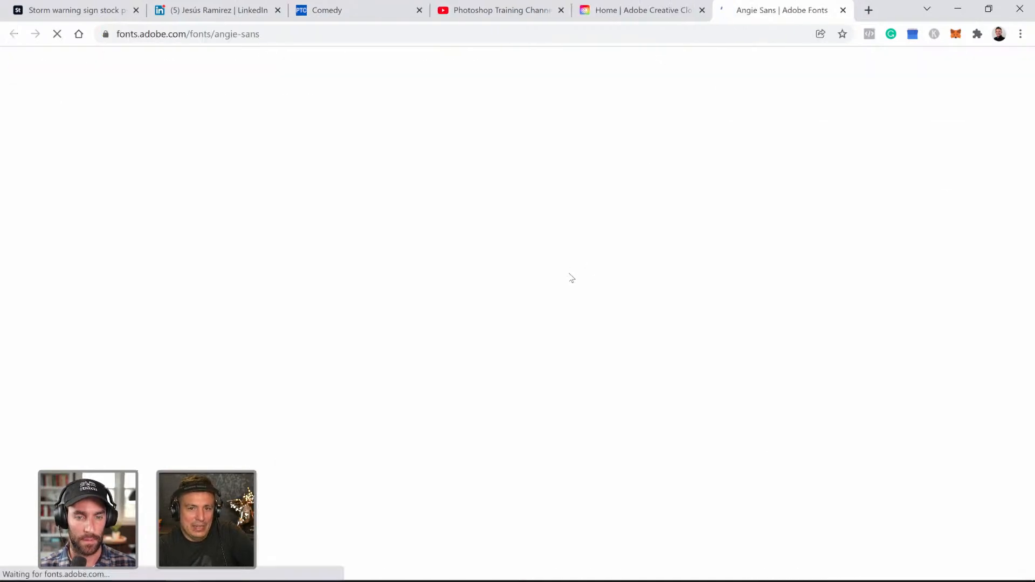
scroll(427, 436, "down", 3)
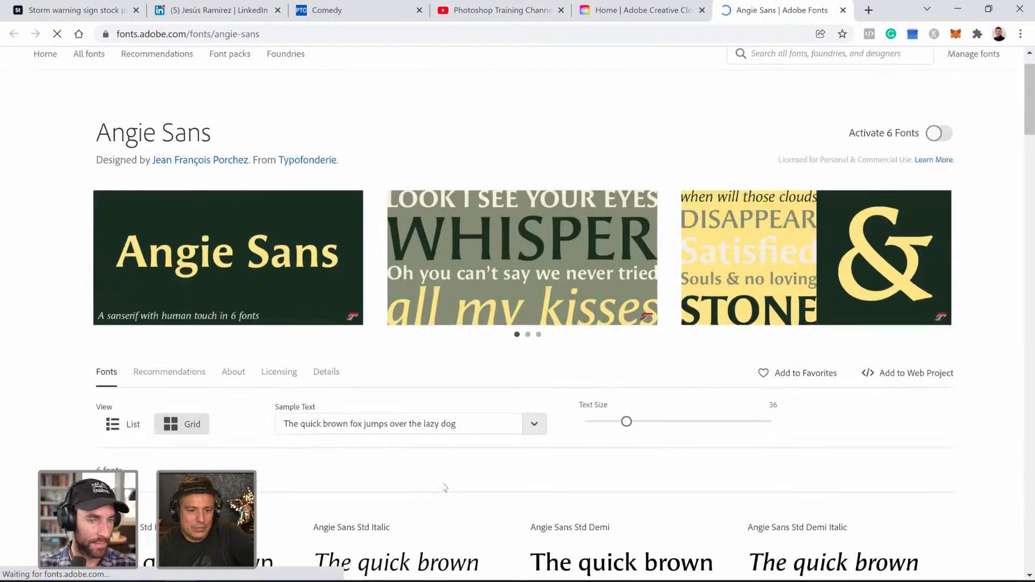
left_click_drag(456, 201, 104, 312)
type("The Flood")
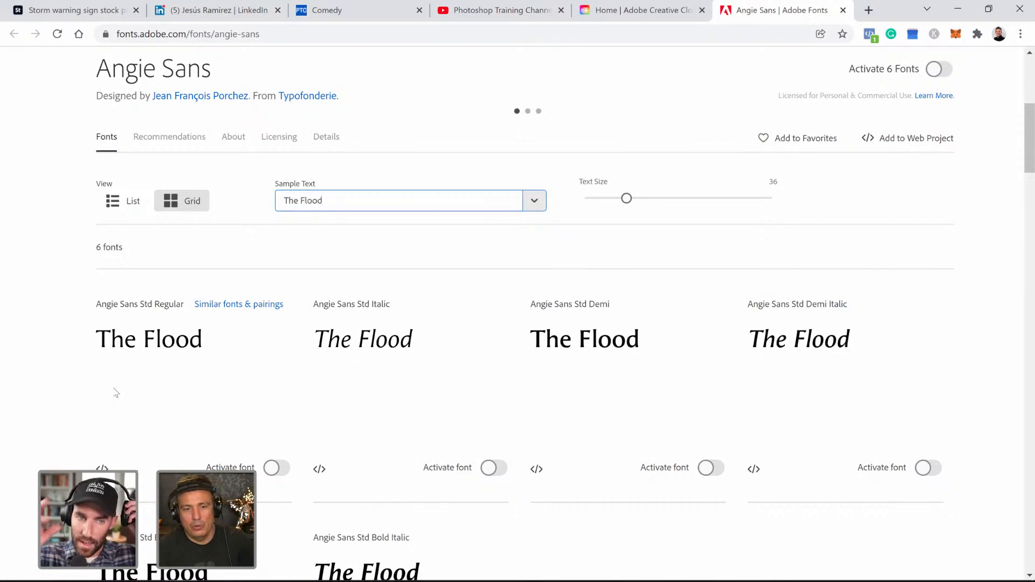
scroll(265, 464, "down", 2)
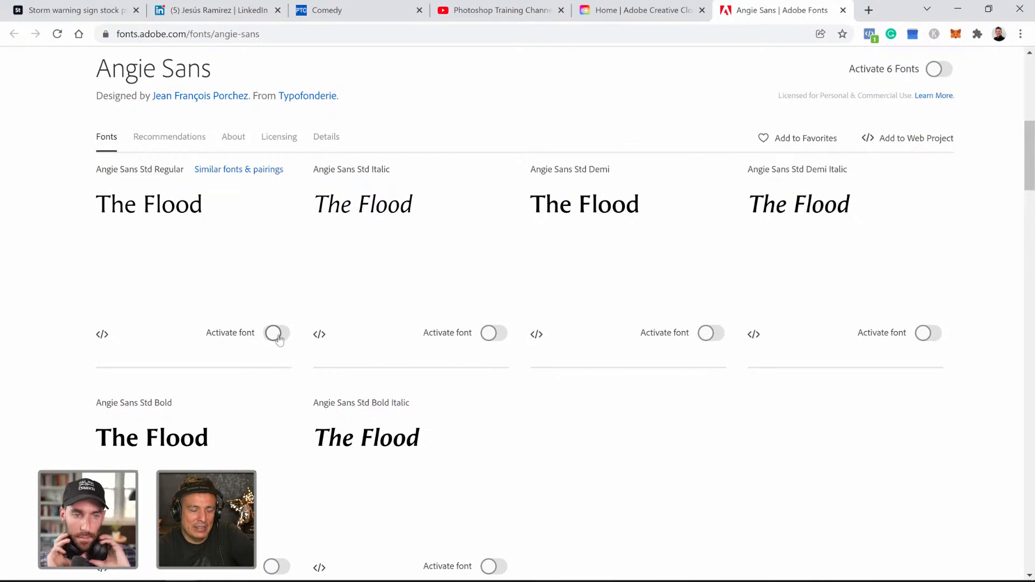
scroll(587, 428, "up", 4)
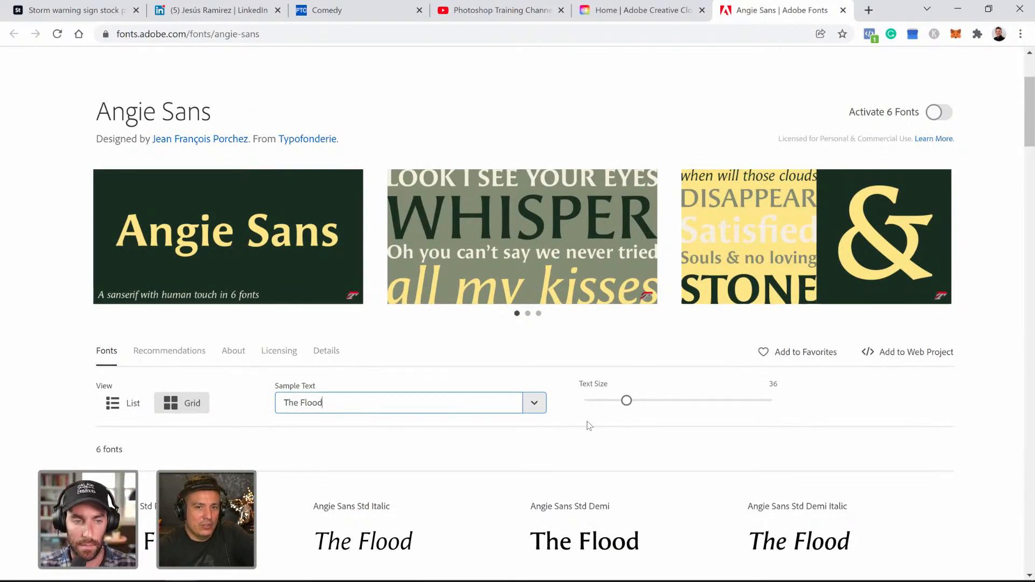
scroll(574, 397, "down", 3)
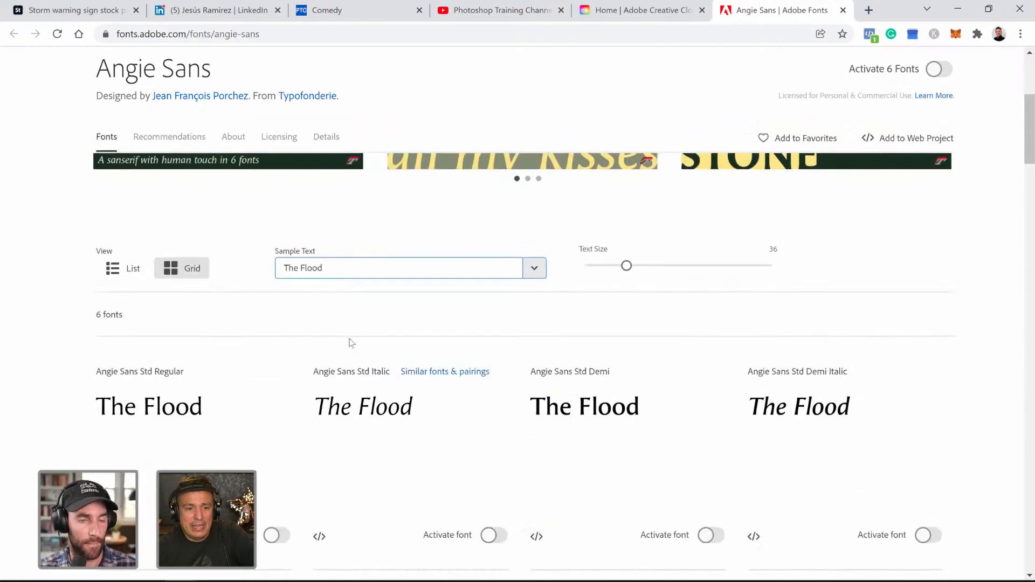
scroll(74, 352, "down", 10)
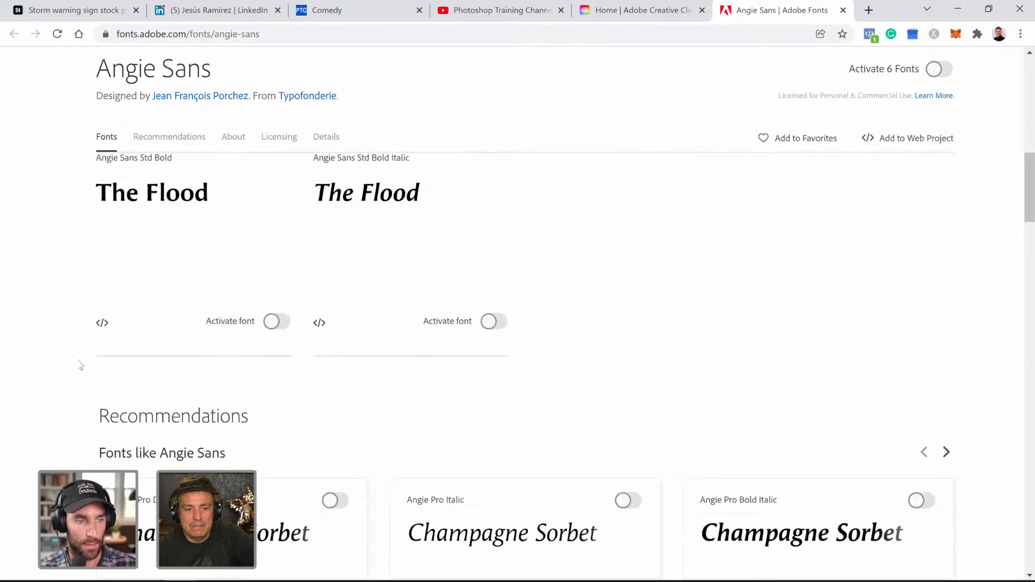
- Back in the ScreenFonts article, open the Bluemlein Script Collection link from the 'Us' poster section
left_click(605, 15)
scroll(583, 289, "down", 12)
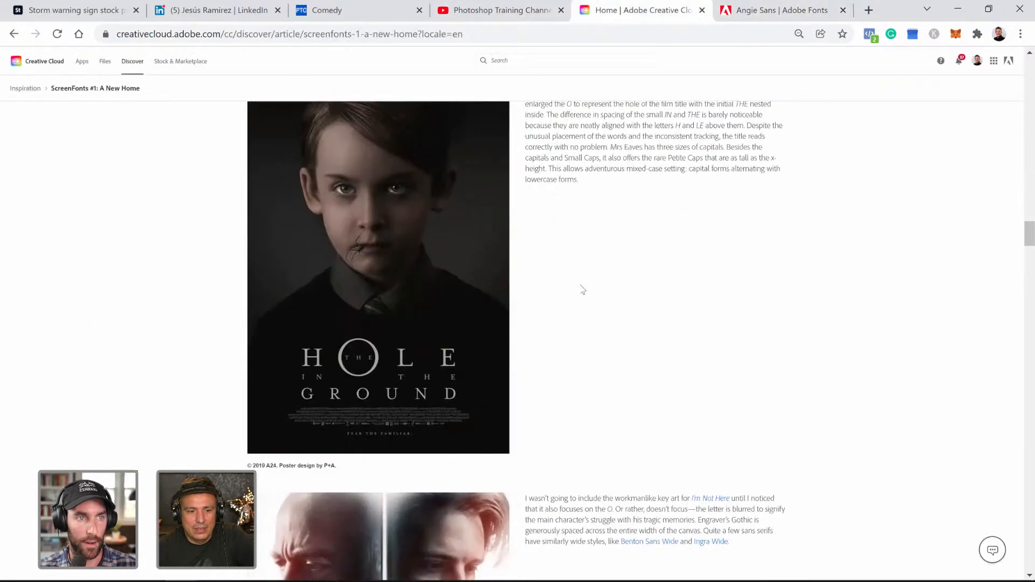
scroll(583, 289, "down", 9)
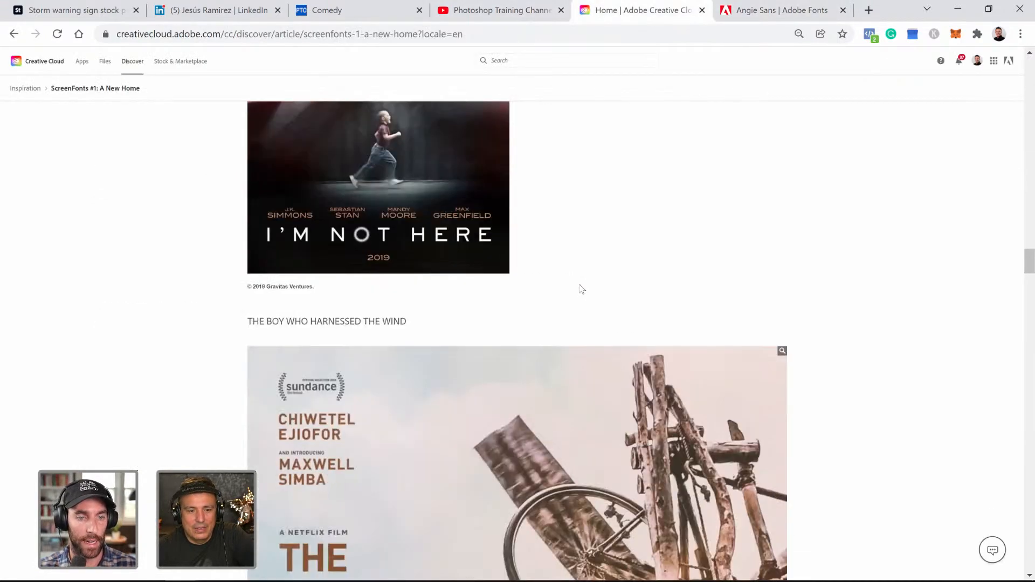
scroll(581, 290, "down", 12)
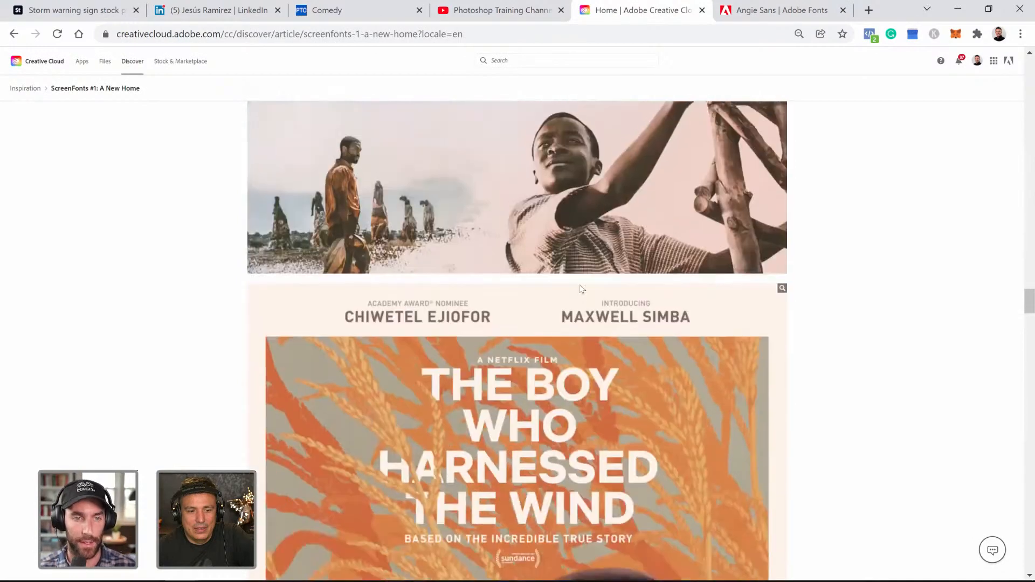
scroll(581, 289, "down", 15)
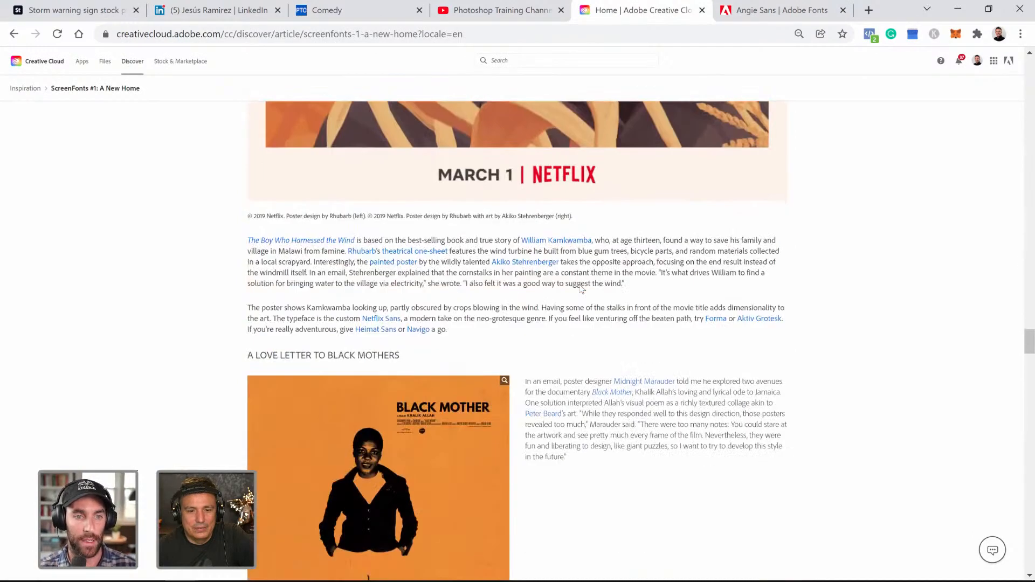
scroll(581, 290, "down", 4)
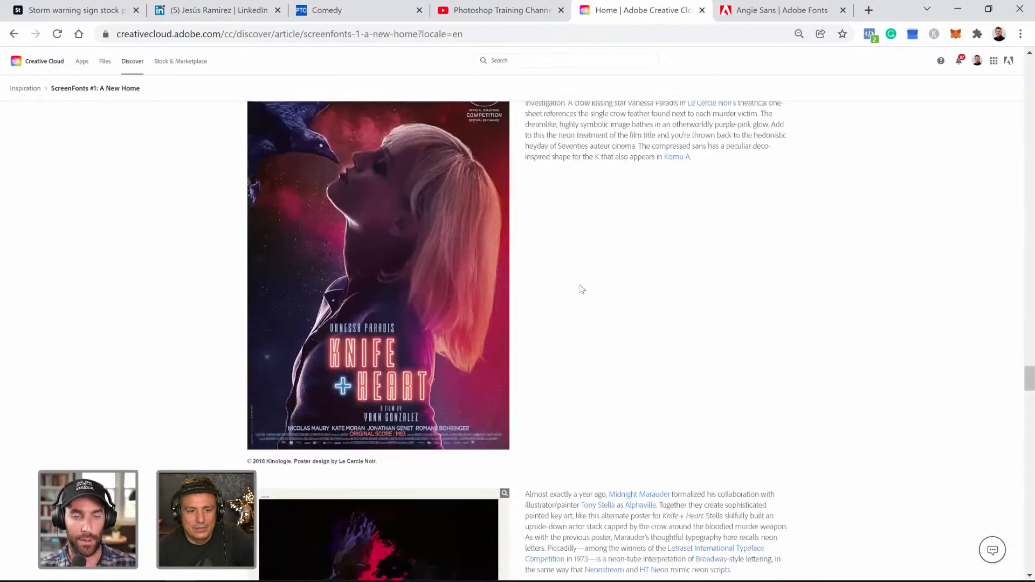
scroll(582, 289, "down", 8)
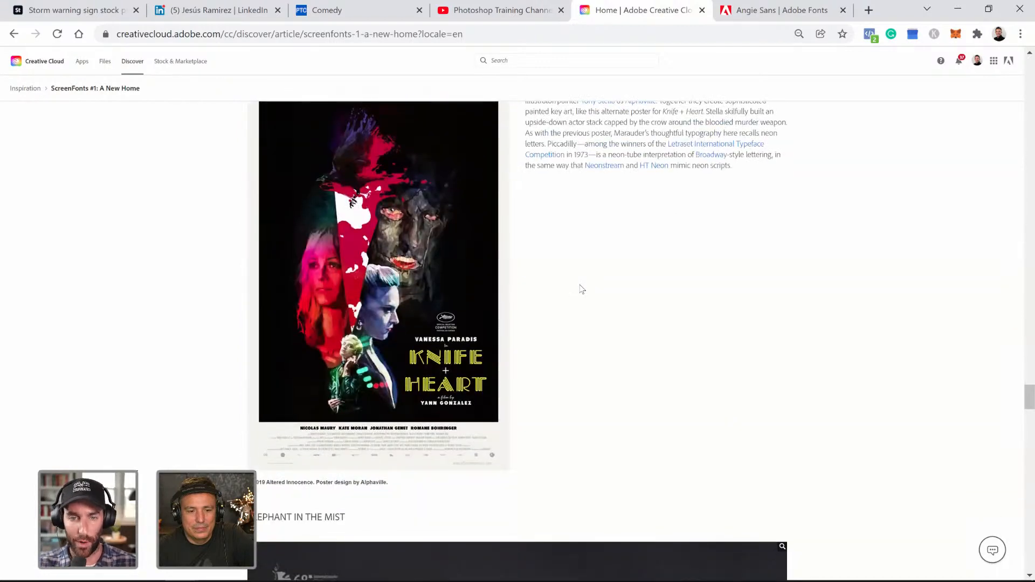
scroll(581, 289, "down", 9)
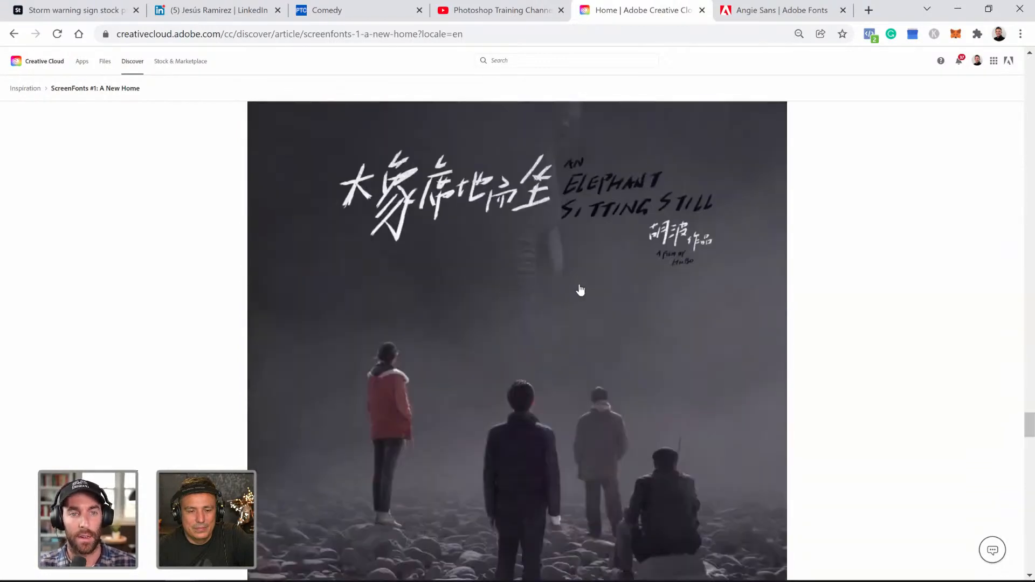
scroll(582, 289, "down", 20)
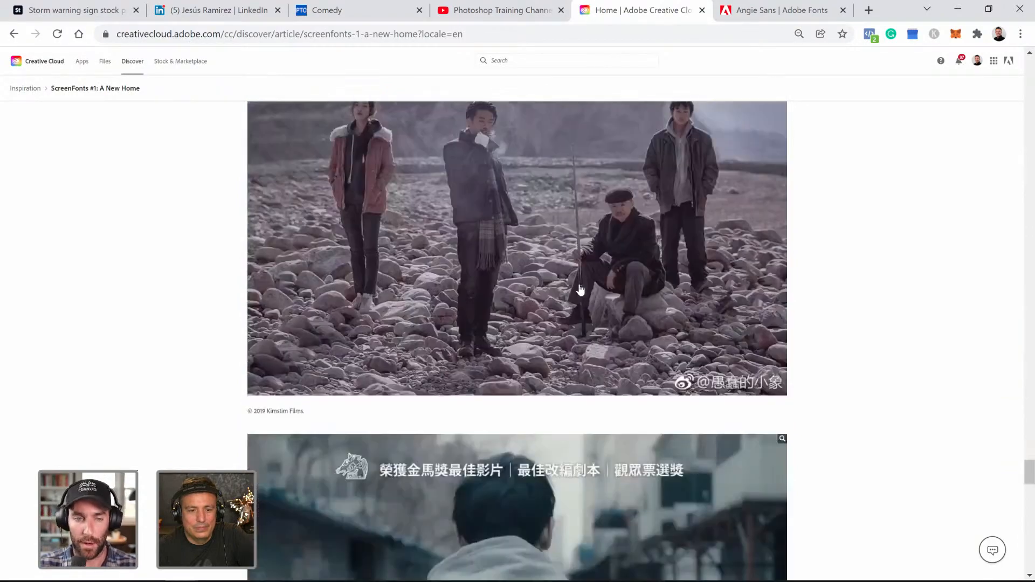
scroll(581, 289, "down", 3)
scroll(580, 291, "down", 17)
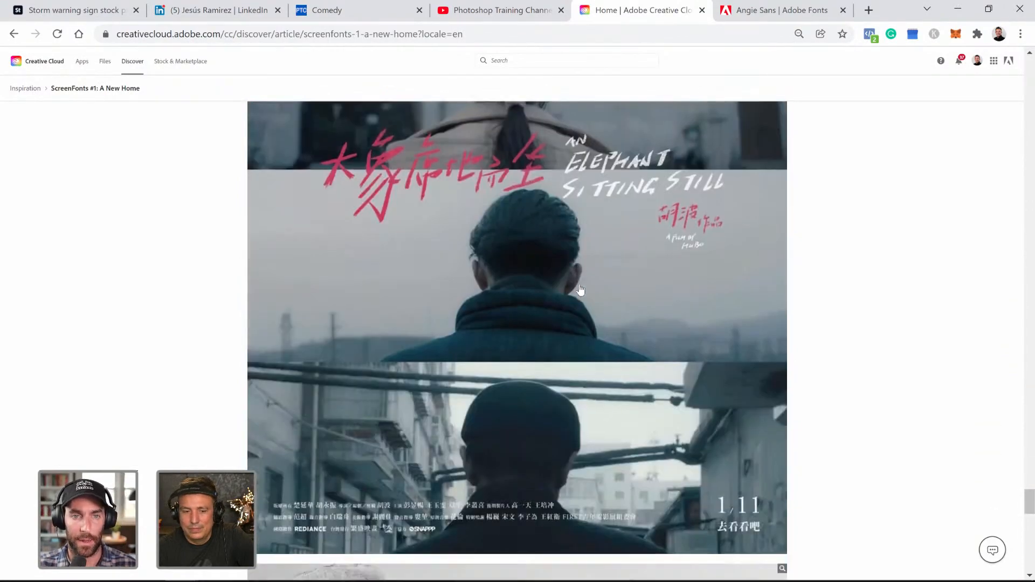
scroll(581, 290, "down", 16)
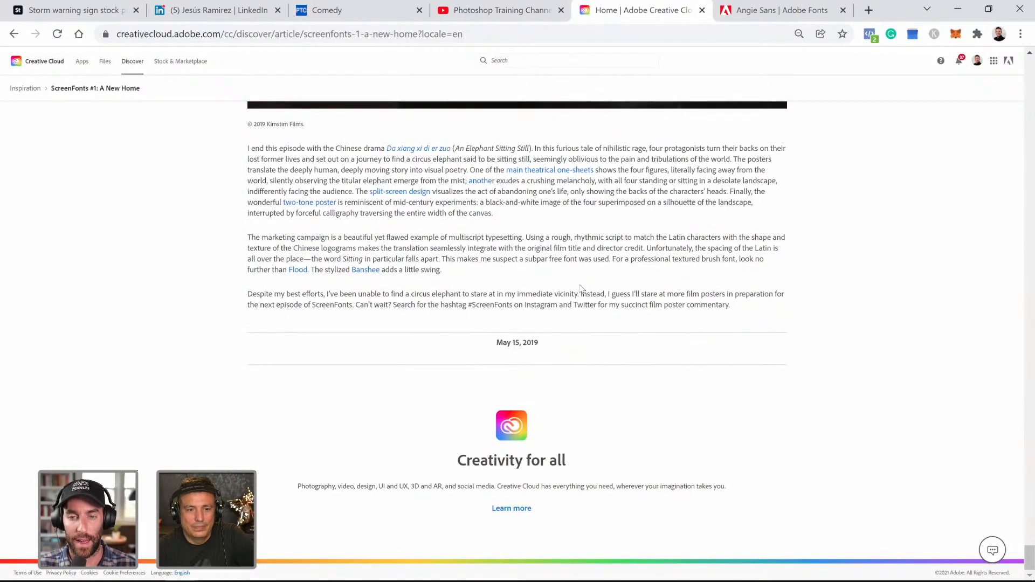
scroll(581, 290, "up", 9)
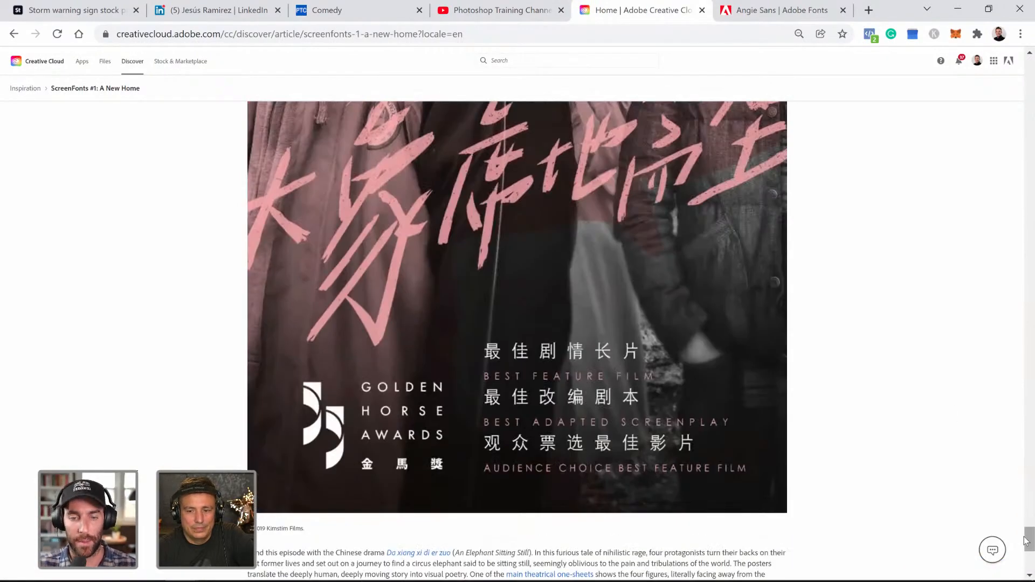
left_click_drag(1027, 540, 968, 102)
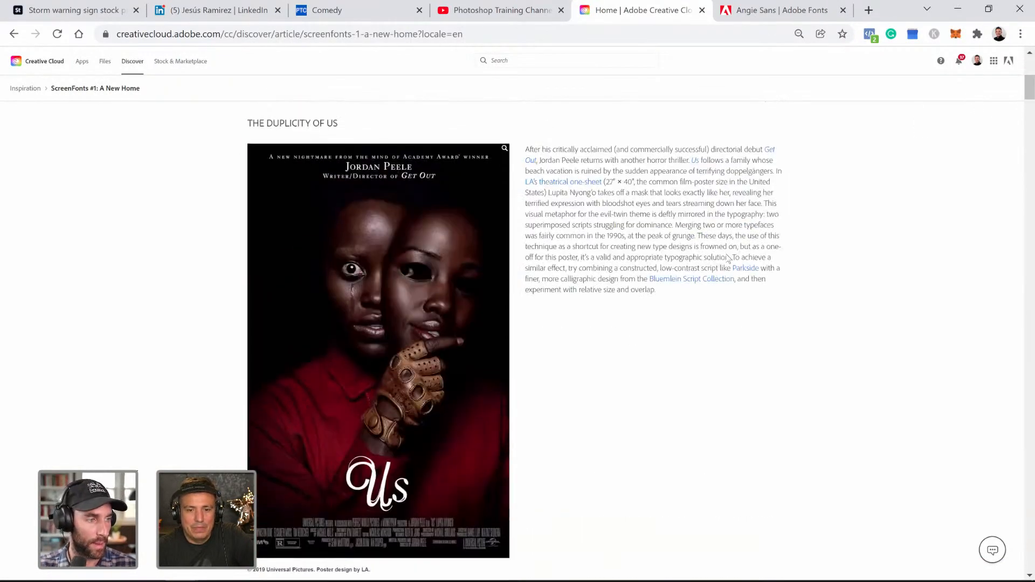
left_click(674, 282)
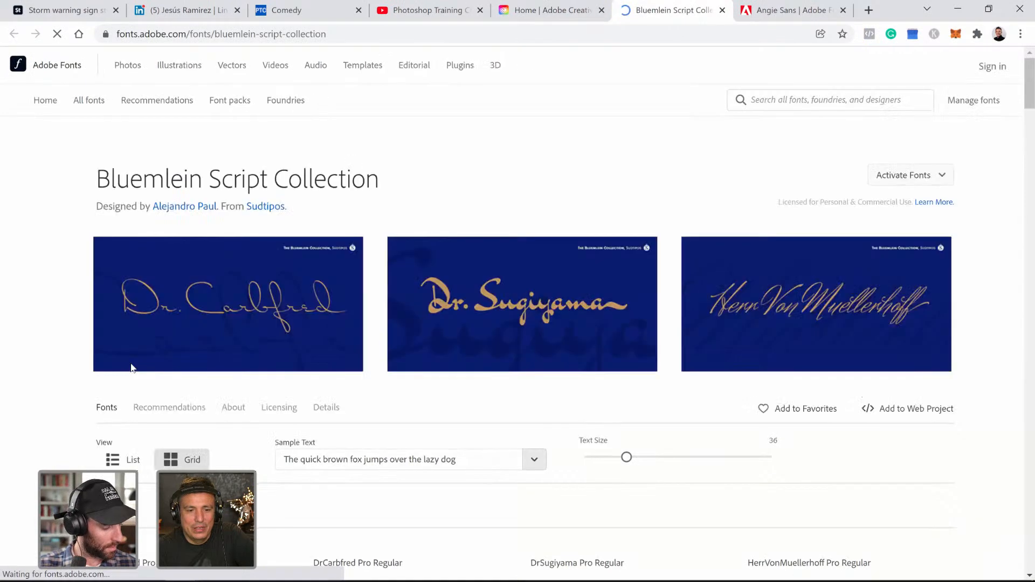
- Change the Adobe Fonts sample text to 'The Brooklyn Flood'
scroll(131, 366, "down", 1)
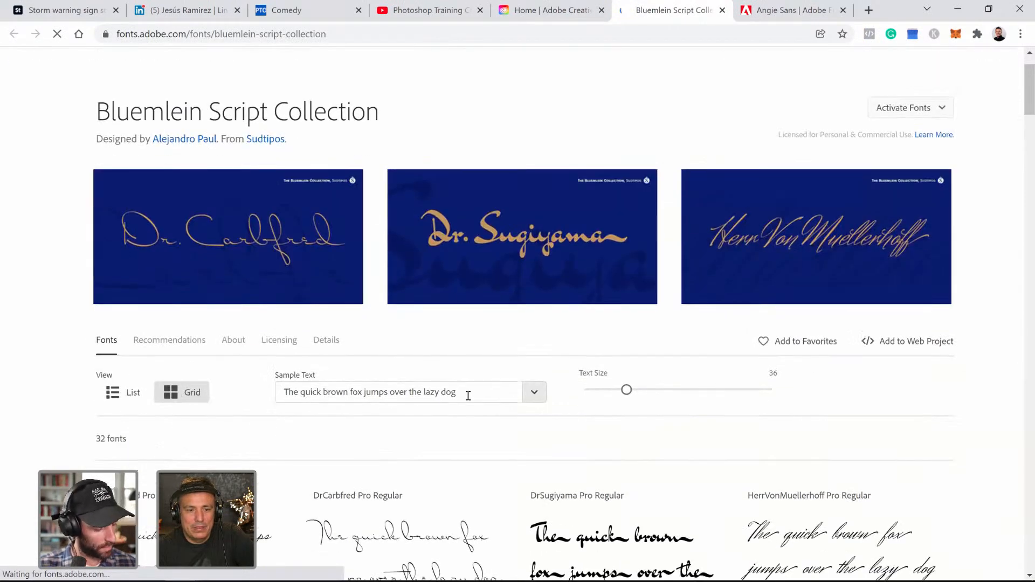
scroll(477, 415, "down", 1)
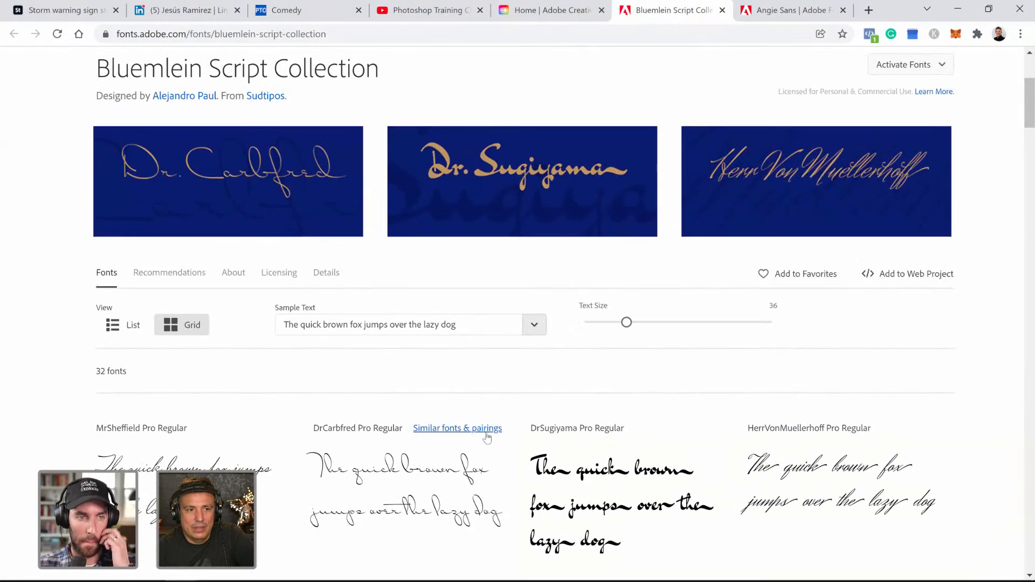
left_click(471, 326)
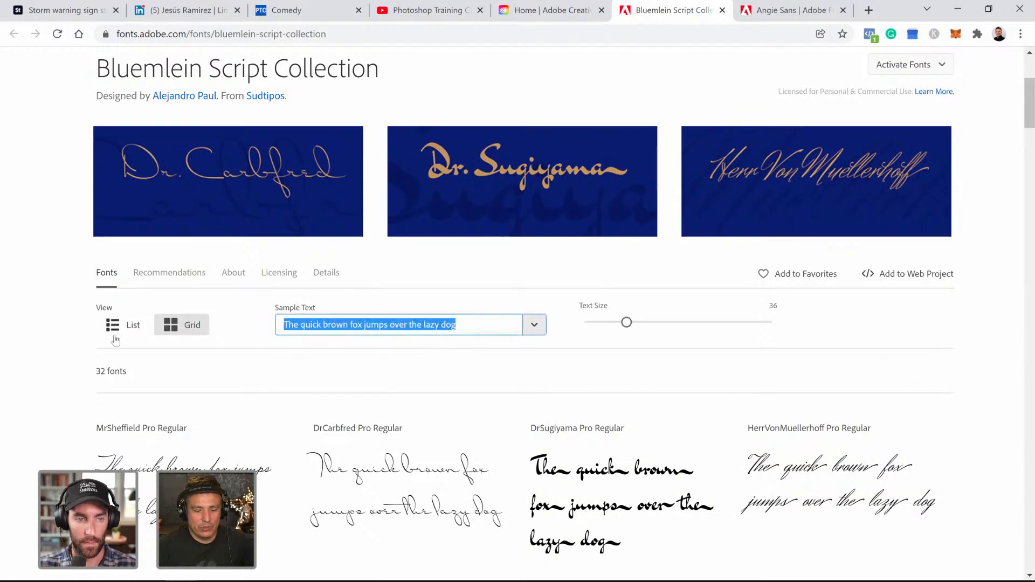
type("The")
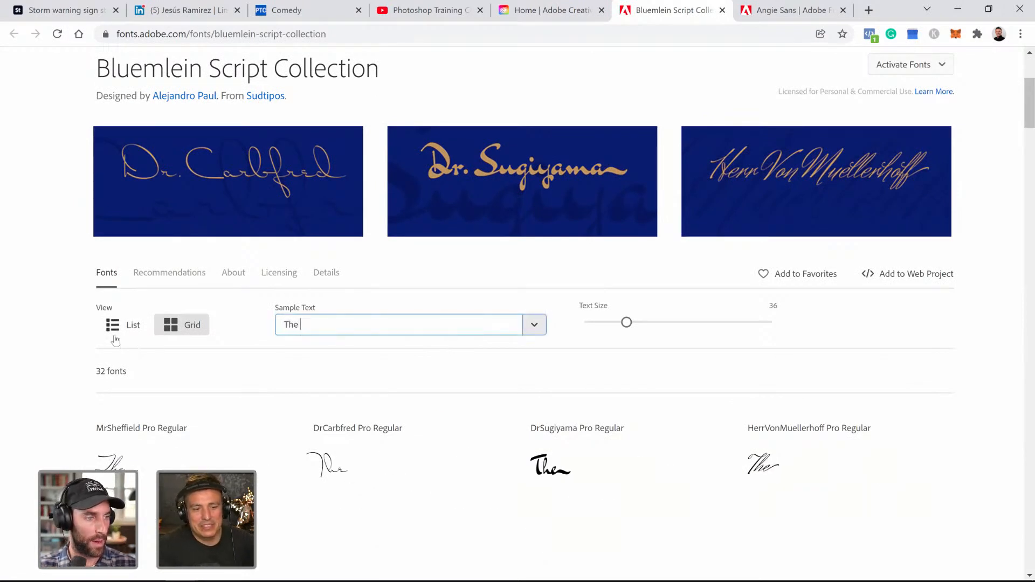
type(" Flood")
key("BackSpace")
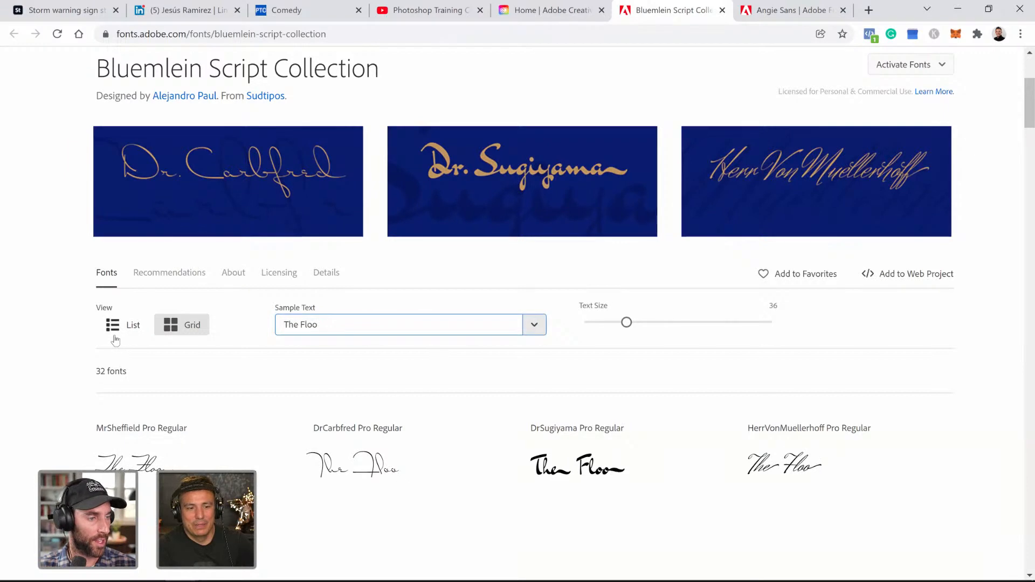
key("BackSpace")
key("BackSpace")
key("BackSpace")
key("BackSpace")
type("Broo")
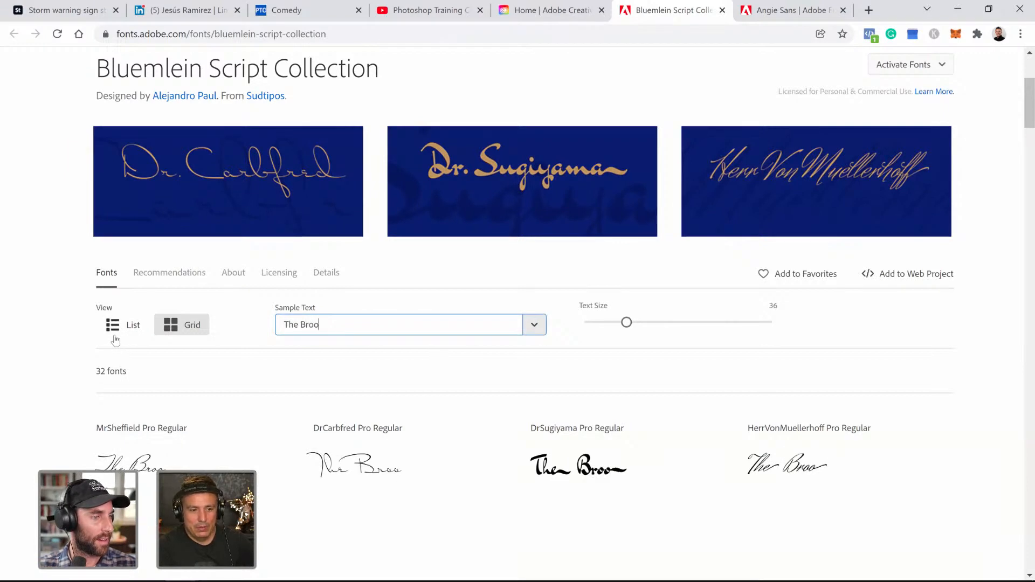
type("klyn Flo")
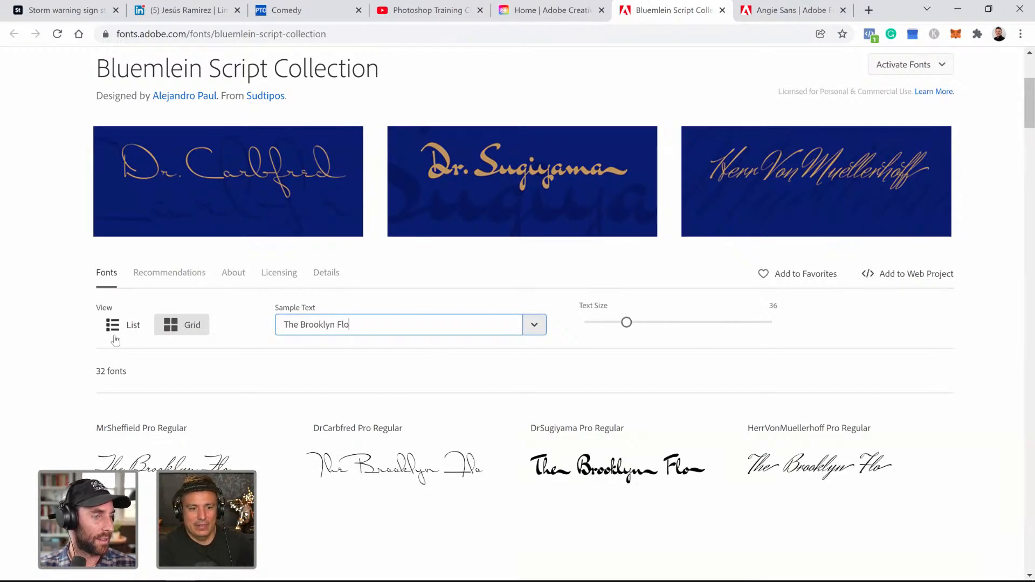
type("od")
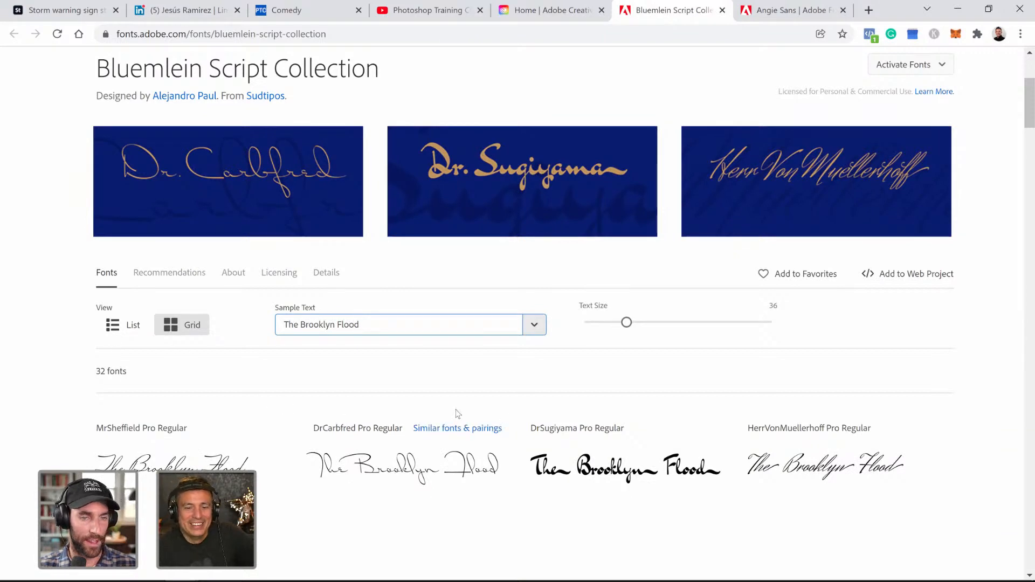
- Activate the MrDafoe Pro Regular font and confirm the activation
scroll(458, 413, "down", 2)
scroll(657, 444, "down", 2)
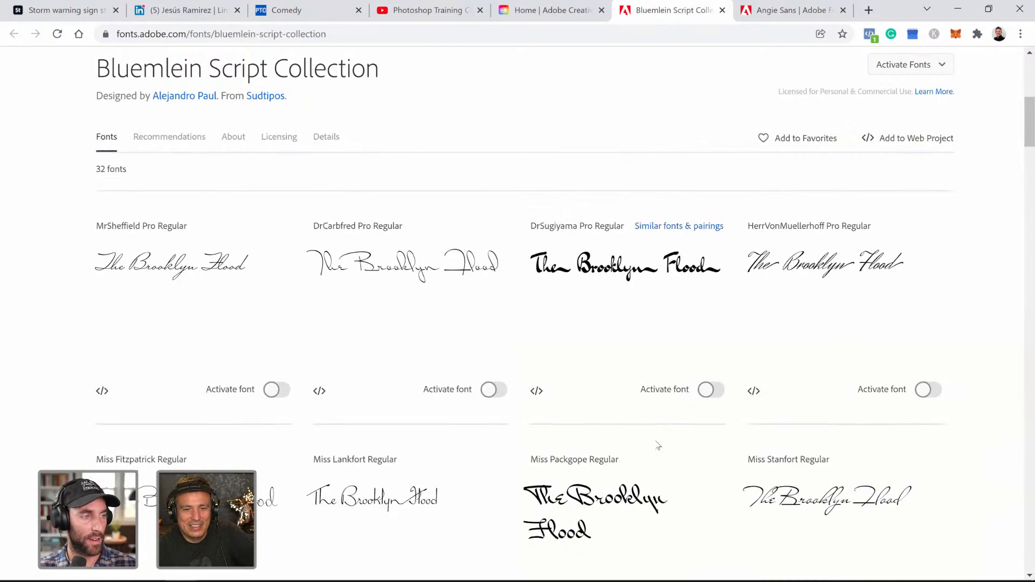
scroll(658, 445, "down", 1)
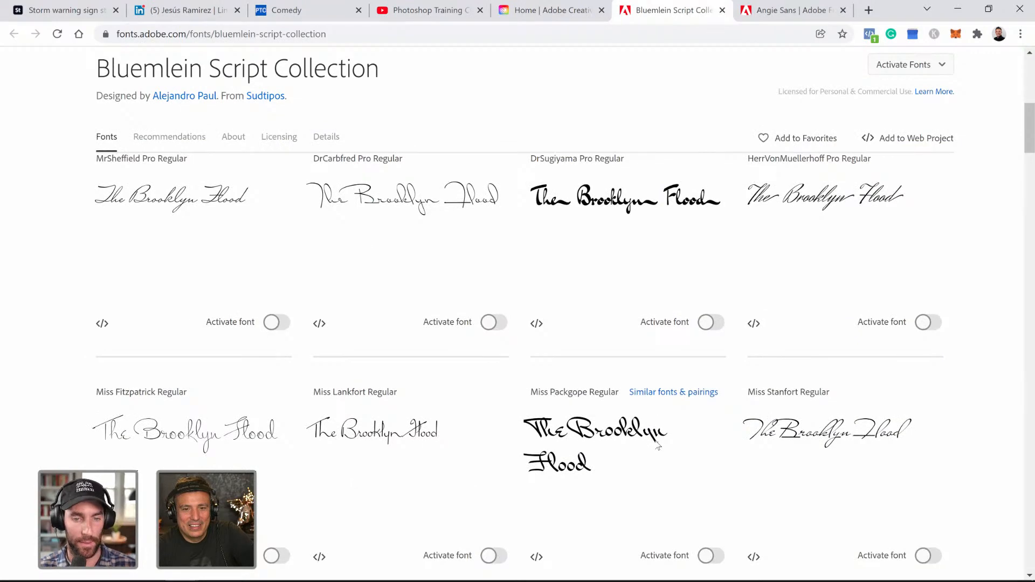
scroll(658, 446, "down", 3)
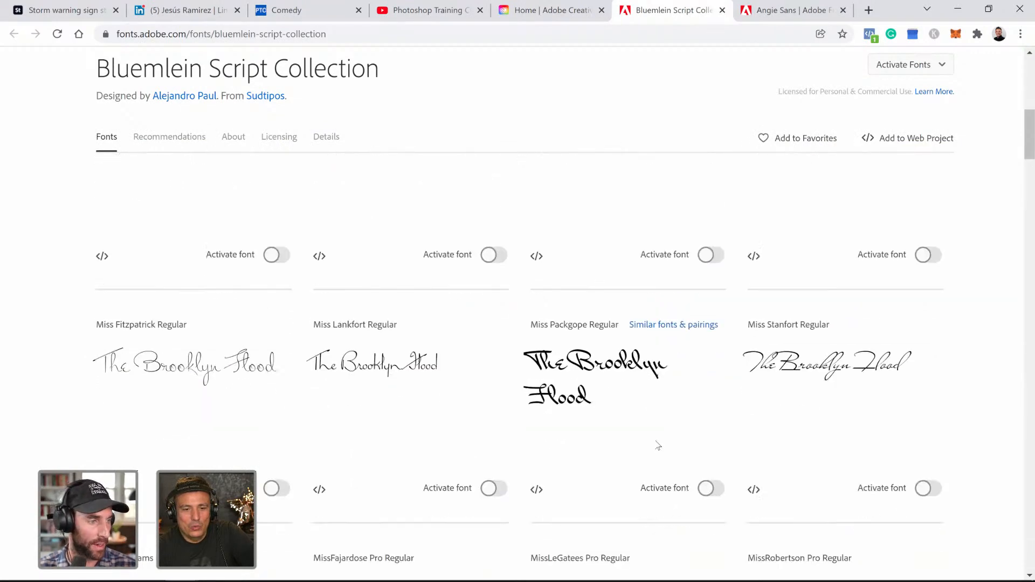
scroll(658, 445, "down", 3)
scroll(658, 446, "down", 3)
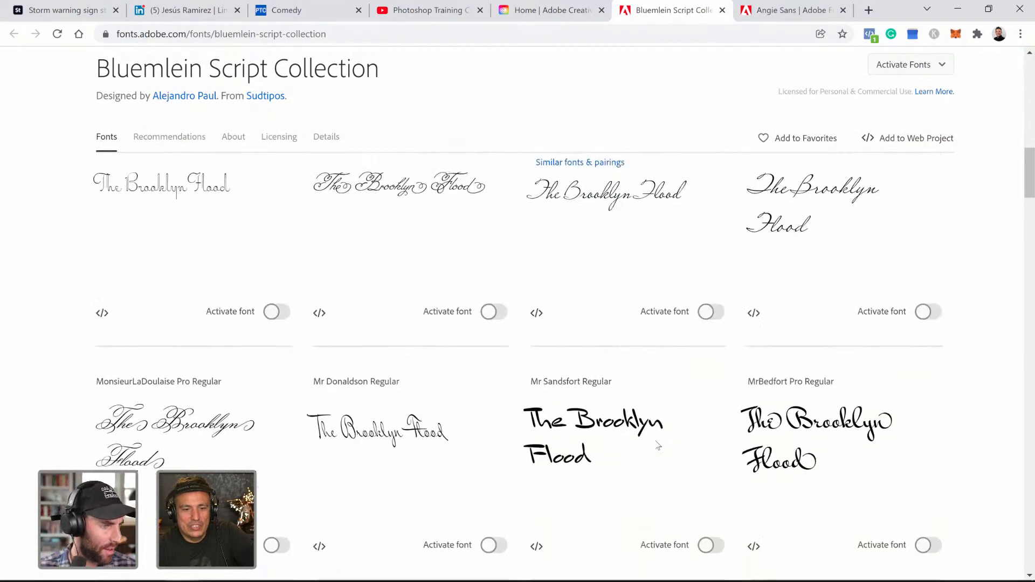
scroll(658, 445, "down", 6)
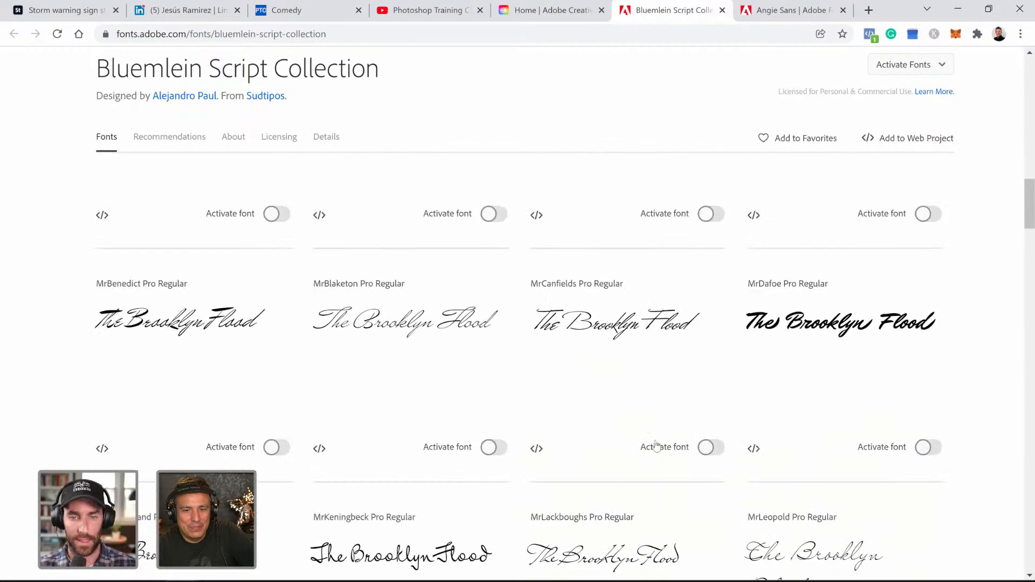
scroll(658, 446, "up", 1)
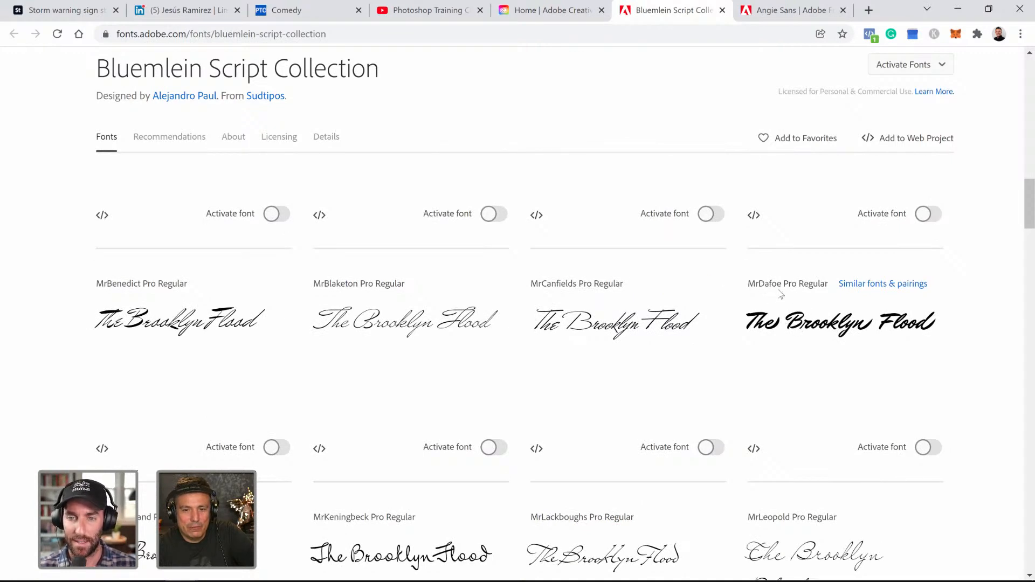
left_click(926, 449)
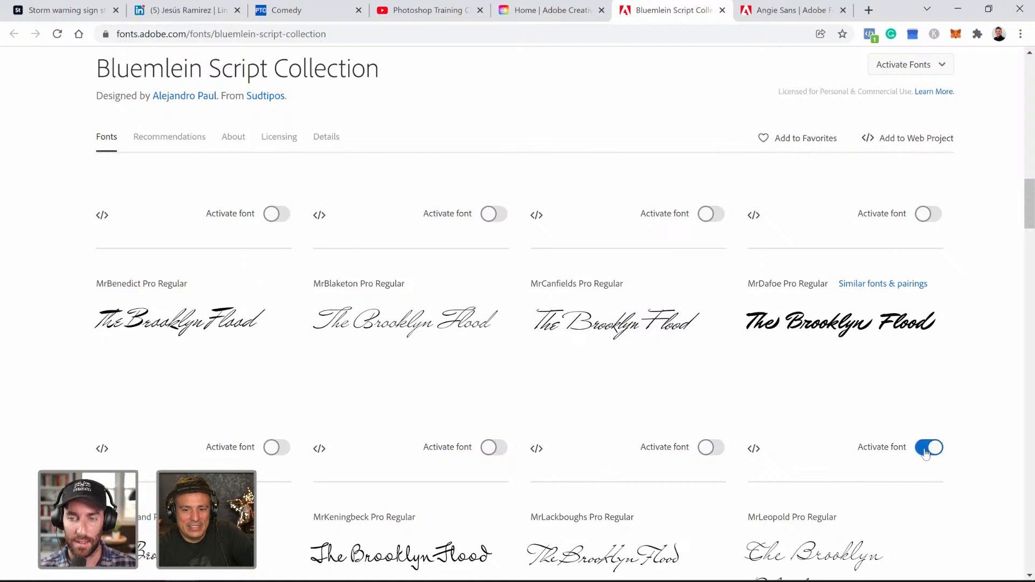
left_click(674, 446)
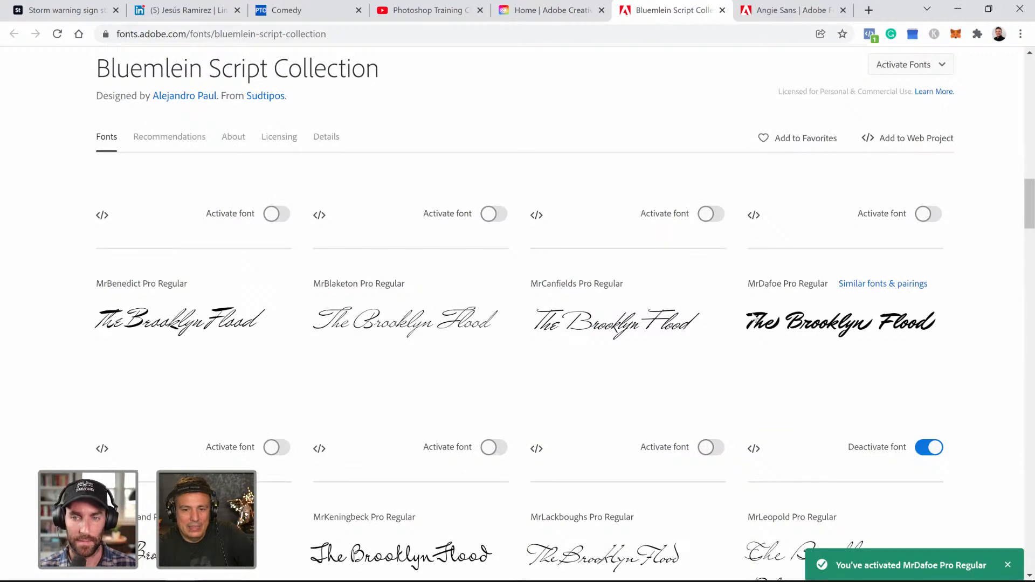
- Select the whole 'The Brooklyn Flood' sample text and return to Photoshop
scroll(356, 318, "up", 15)
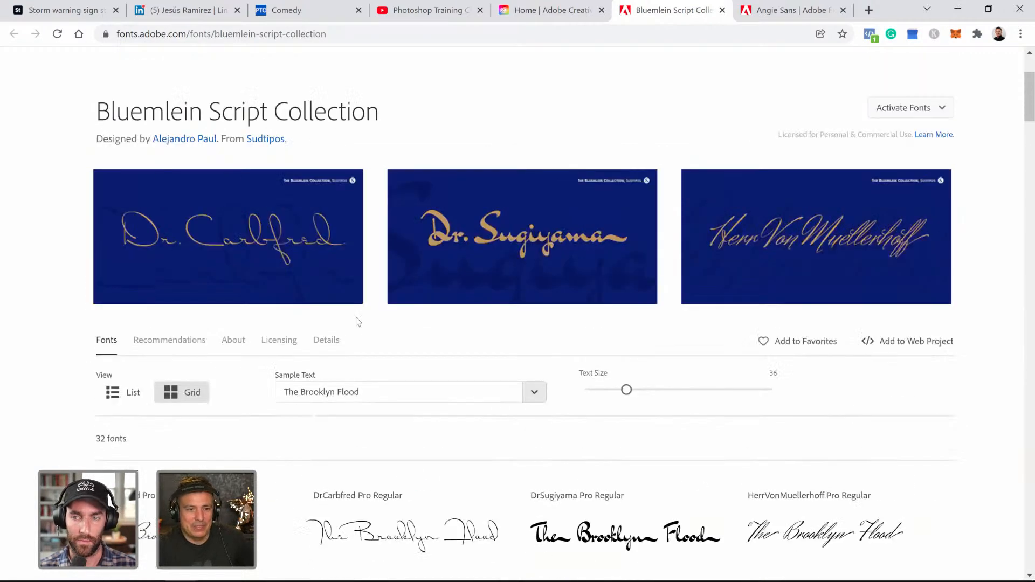
scroll(356, 321, "up", 2)
double_click(406, 455)
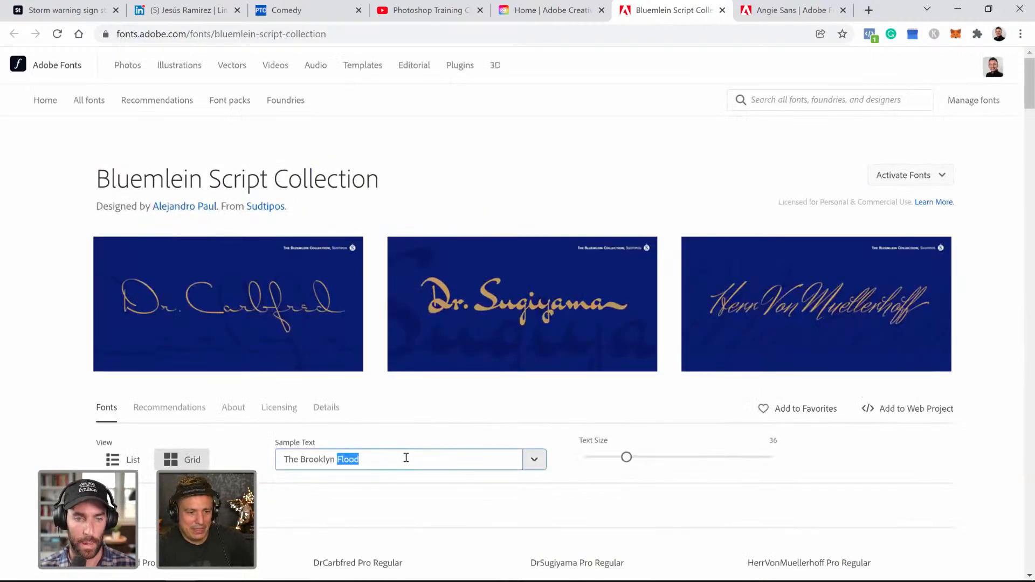
triple_click(400, 459)
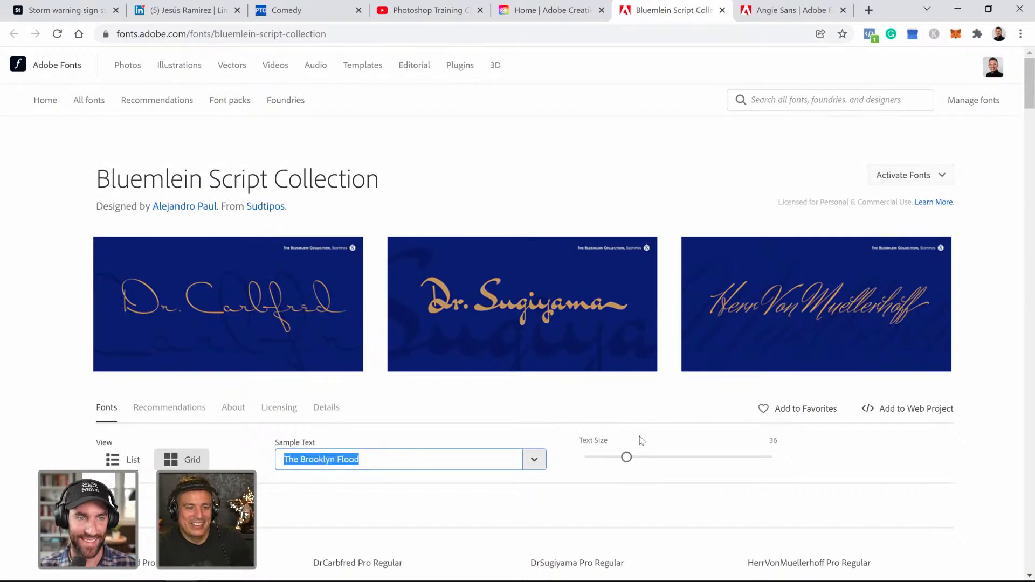
scroll(642, 441, "down", 12)
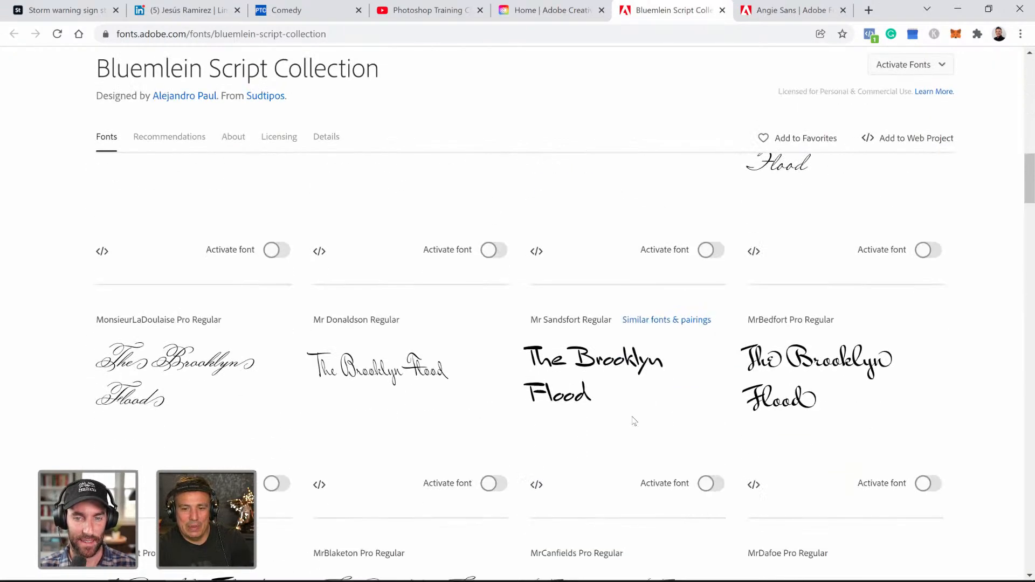
scroll(634, 421, "down", 2)
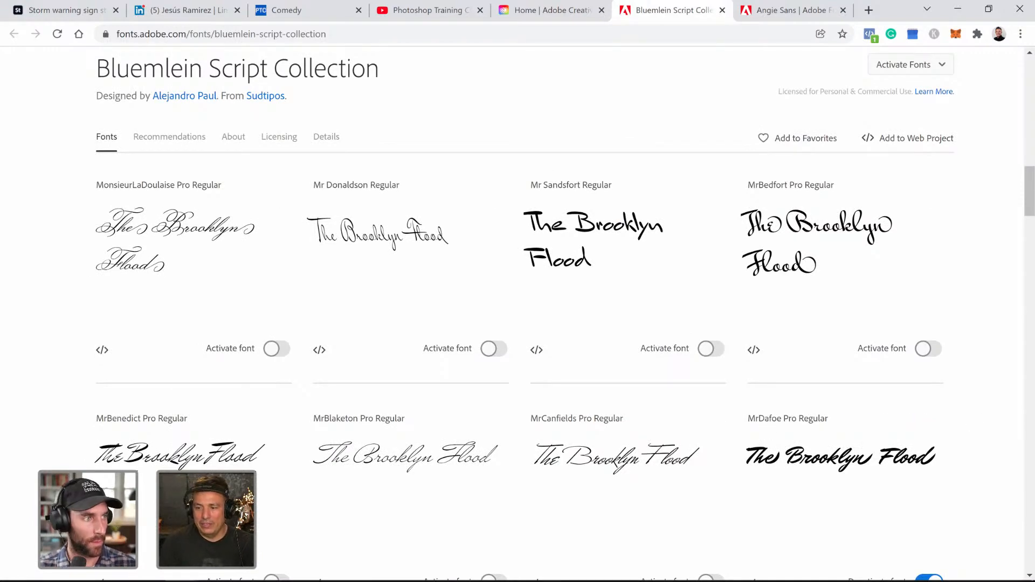
key("alt+Tab")
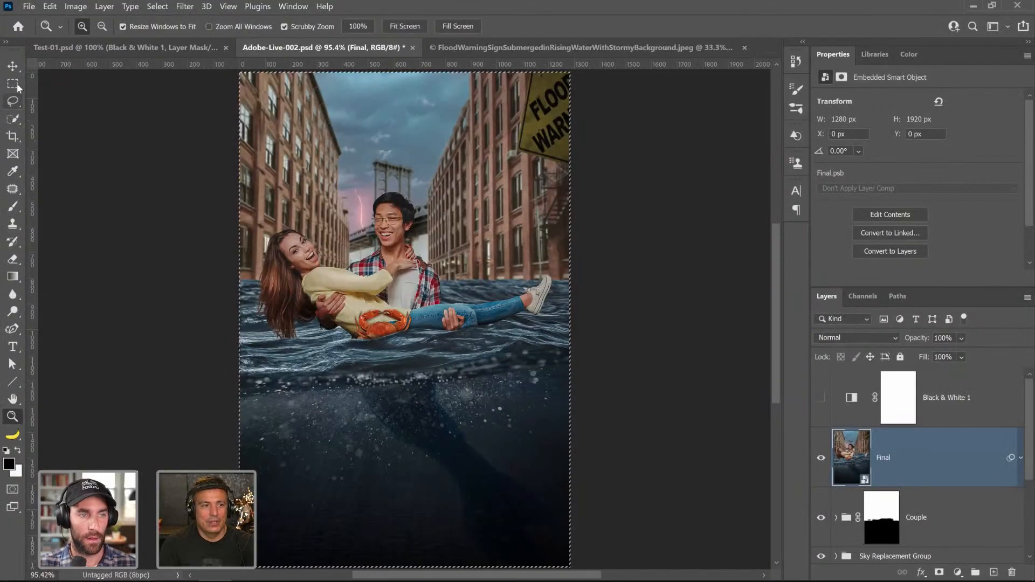
- Deselect, then paste 'The Brooklyn Flood' as a new text layer in the dark water
key("m")
key("ctrl+d")
key("t")
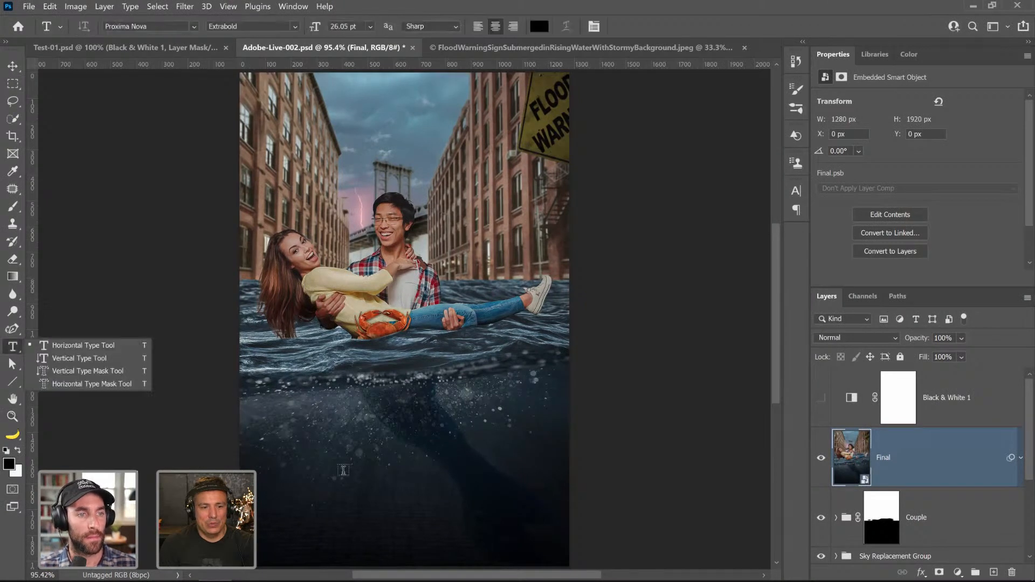
left_click(344, 472)
type("The Brooklyn Flood")
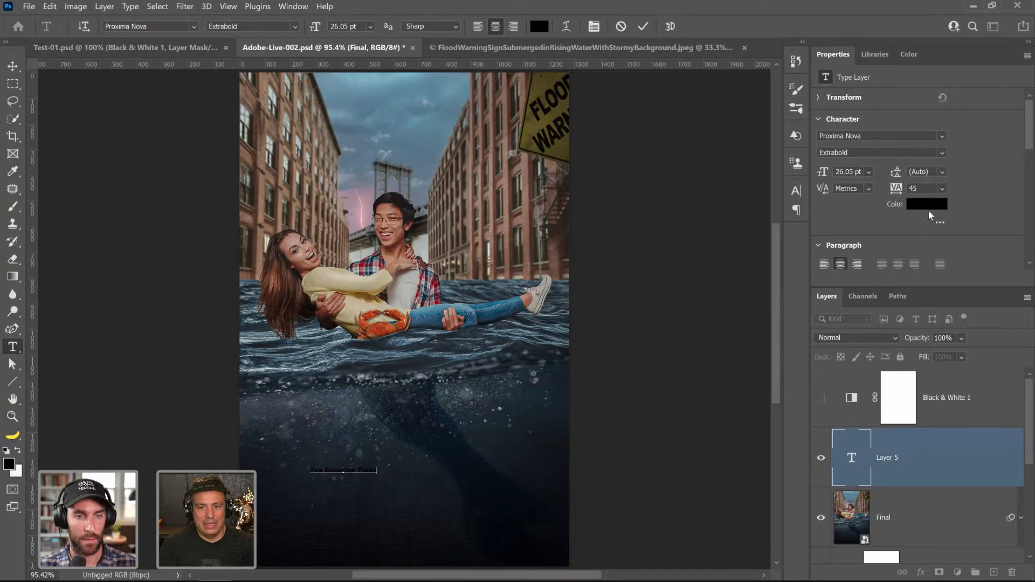
left_click(852, 463)
- Set the title's text colour to white
left_click(925, 205)
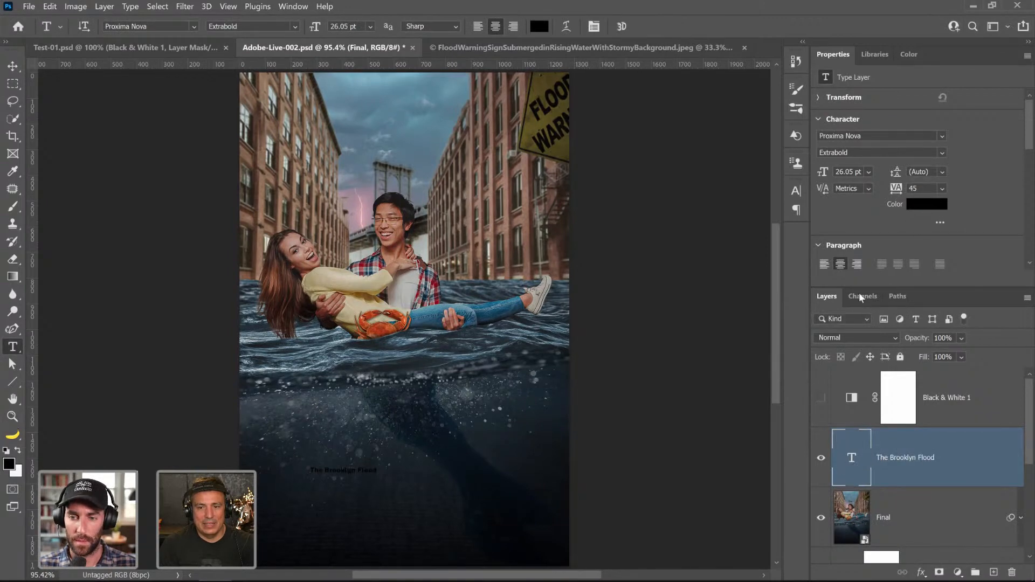
left_click_drag(711, 310, 573, 228)
left_click(610, 232)
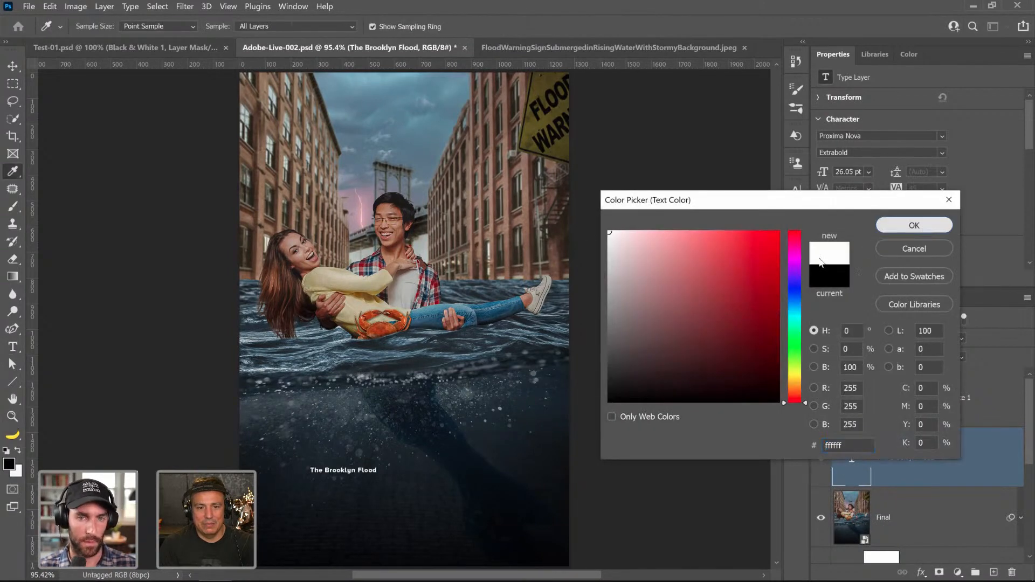
left_click(914, 225)
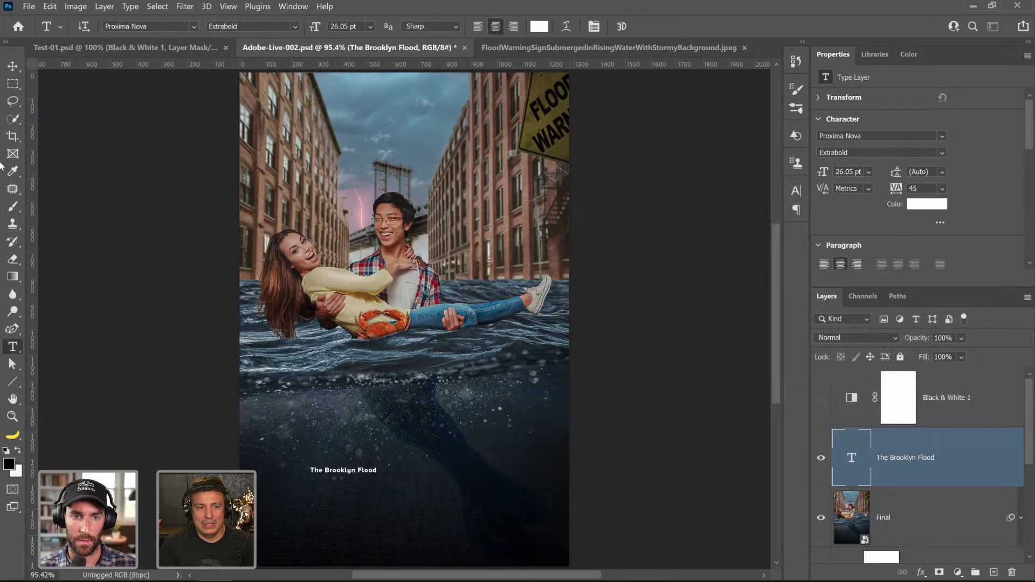
- Browse the font family list to preview other fonts on the title
left_click(195, 27)
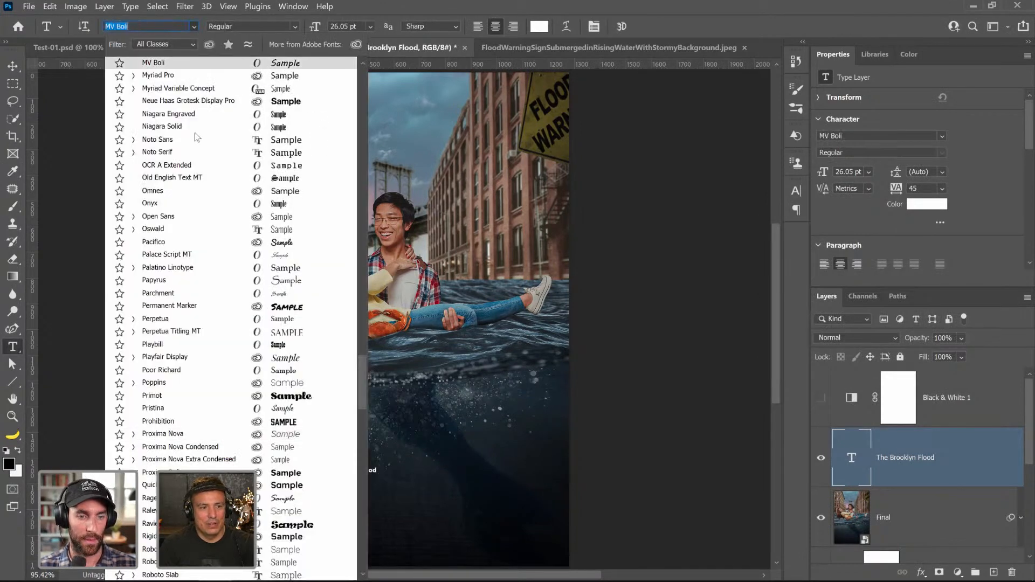
scroll(199, 145, "up", 1)
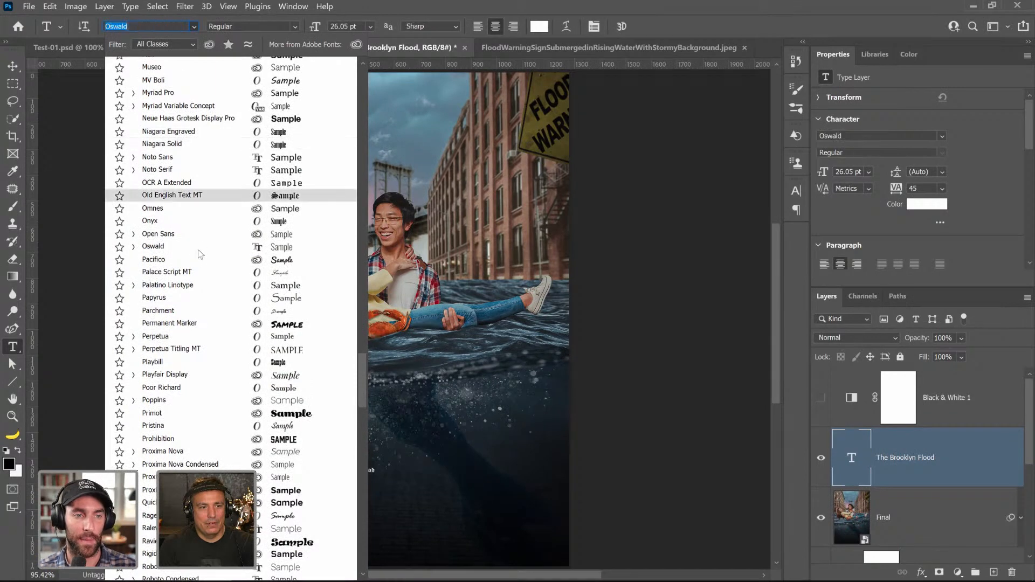
scroll(359, 376, "up", 3)
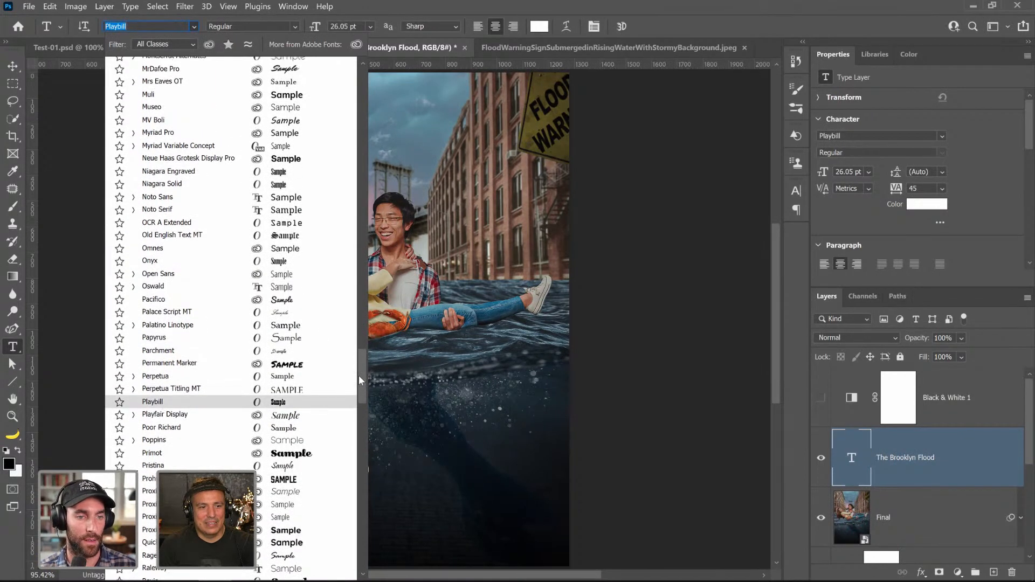
scroll(358, 372, "up", 1)
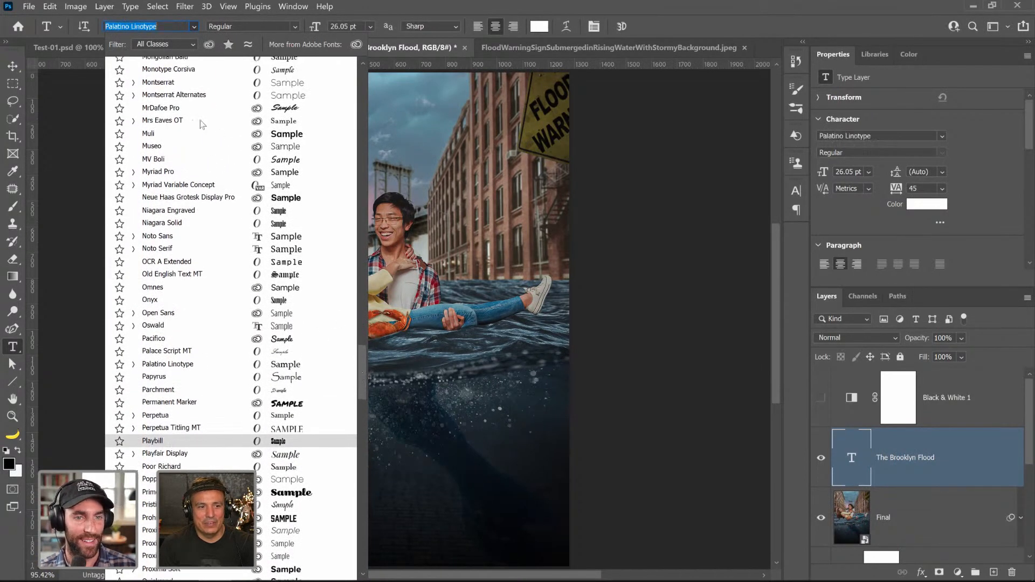
- Set the title in MrDafoe Pro, enlarge it to 132.06 pt in the water, and edit after 'The'
left_click(173, 110)
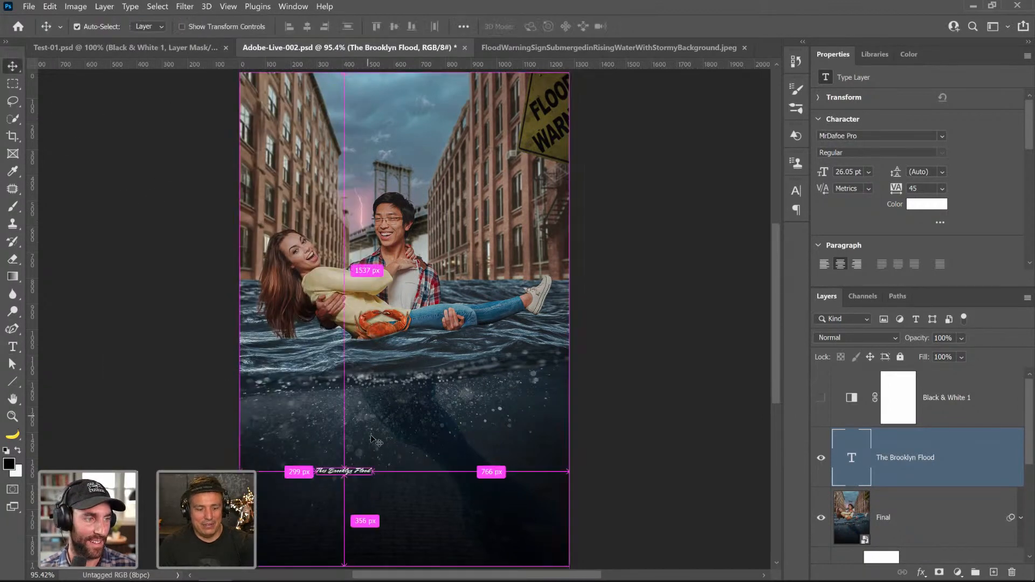
key("ctrl+t")
left_click_drag(372, 466, 545, 386)
left_click_drag(311, 483, 265, 485)
mouse_move(467, 469)
left_mouse_down()
mouse_move(467, 442)
mouse_move(466, 457)
left_mouse_up()
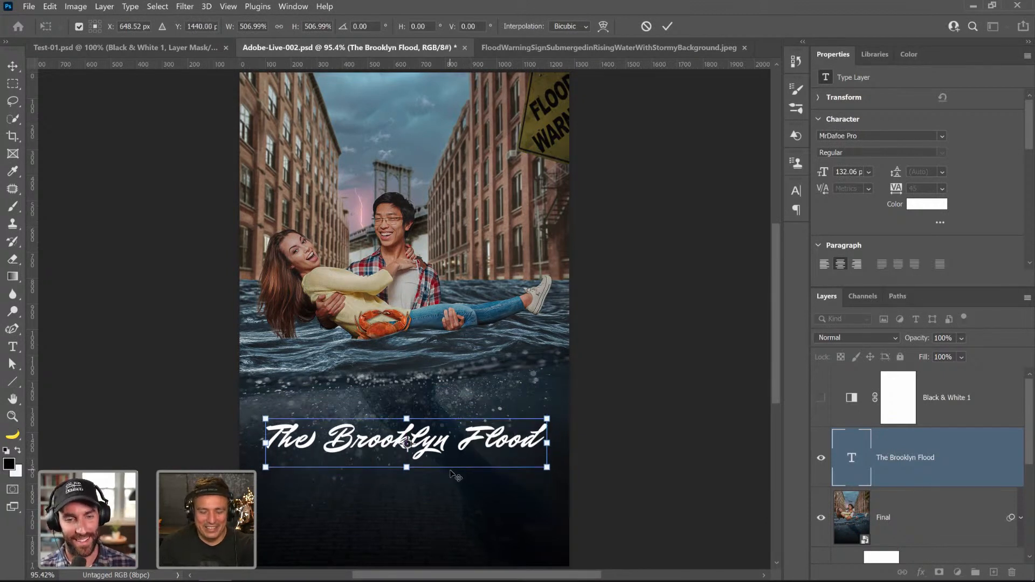
key("Return")
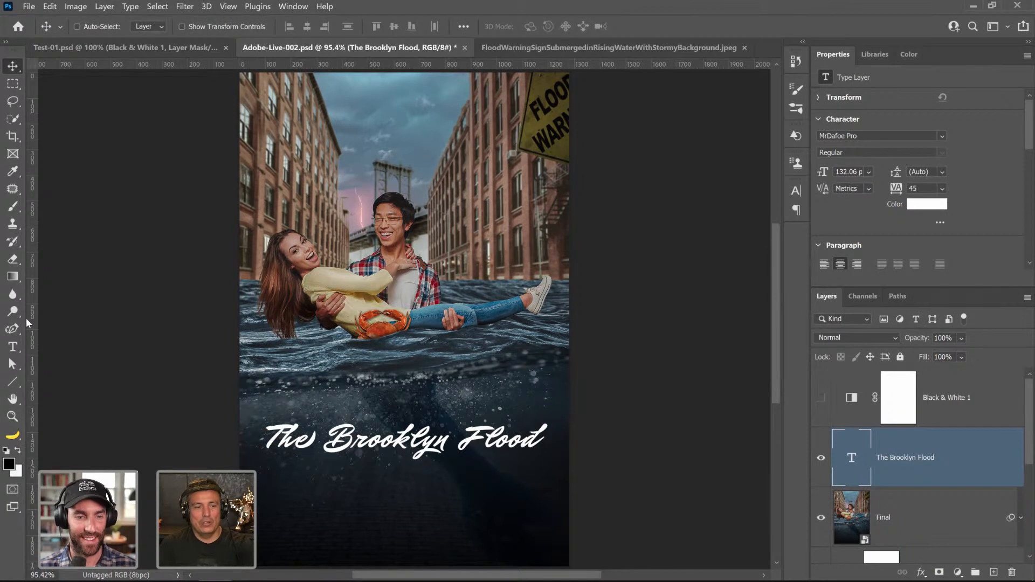
left_click(13, 347)
left_click(330, 446)
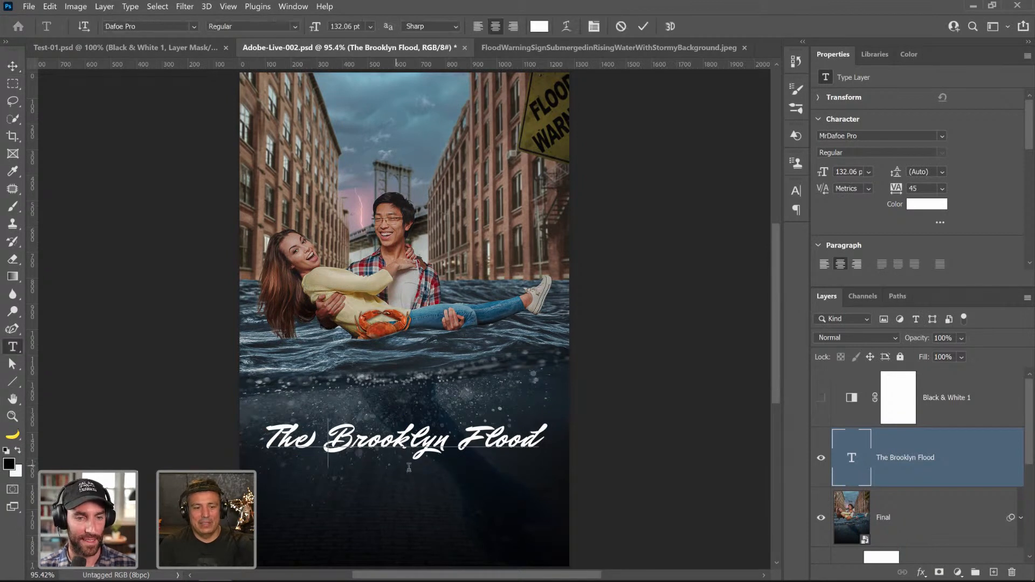
- Break the title into three lines, The / Brooklyn / Flood, and tighten the leading to 77 pt
key("Return")
key("Return")
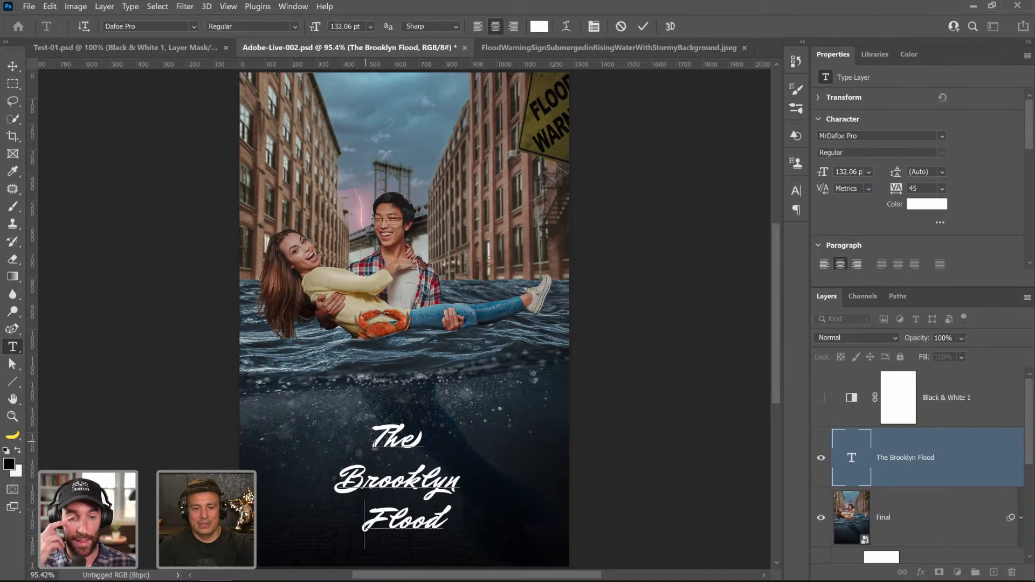
key("ctrl+a")
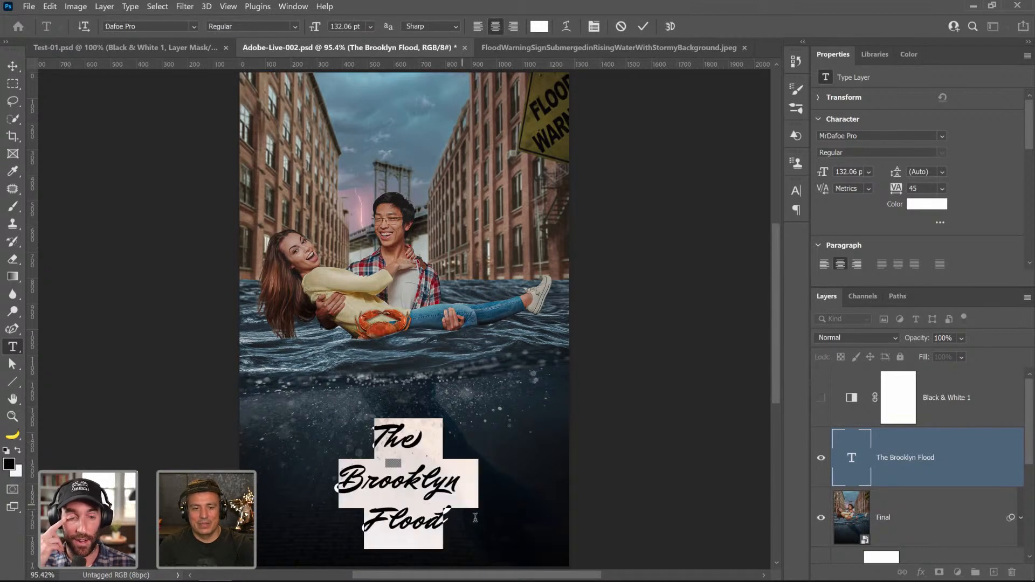
left_click(592, 32)
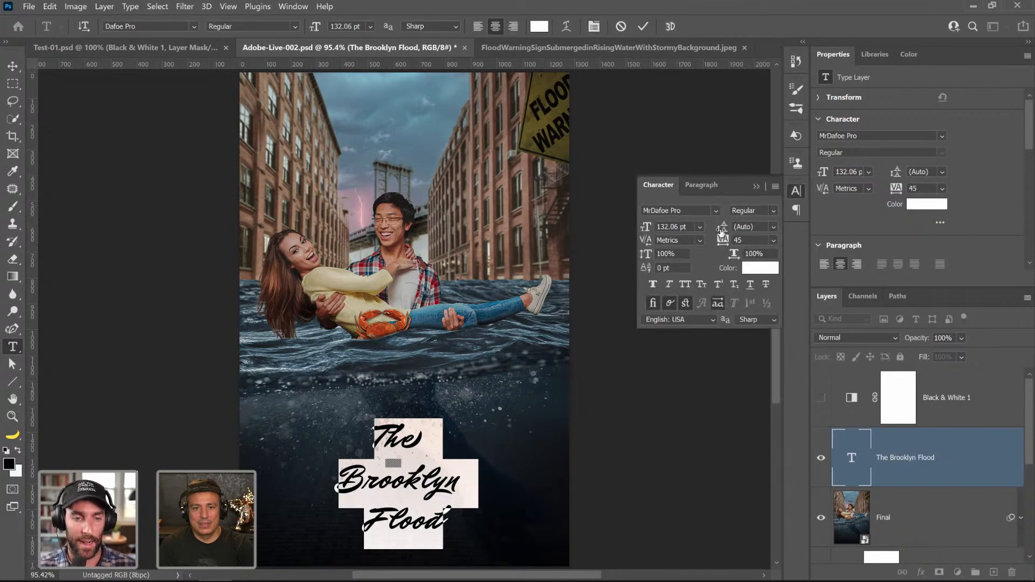
mouse_move(721, 232)
left_mouse_down()
mouse_move(704, 228)
mouse_move(717, 231)
left_mouse_up()
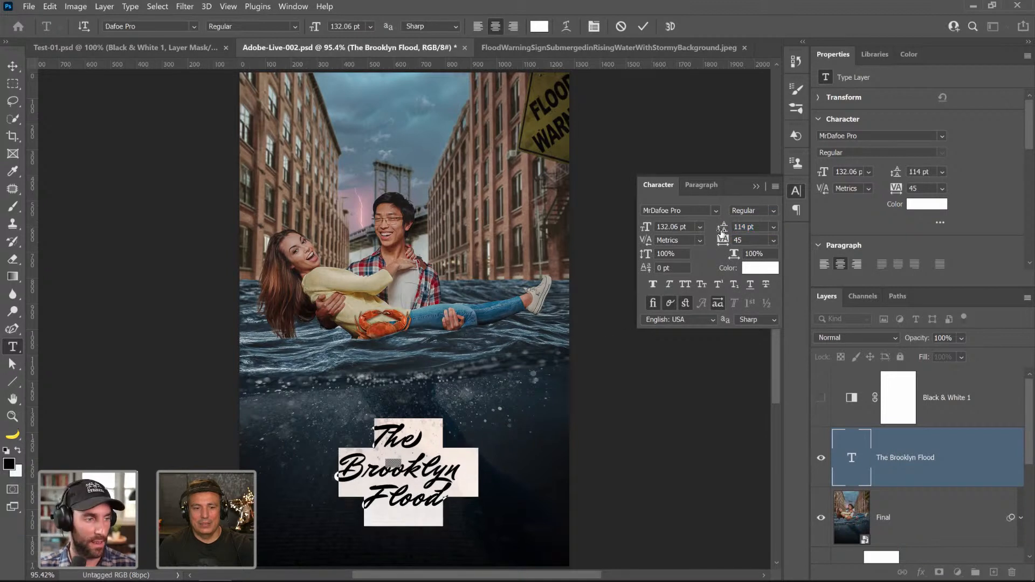
double_click(416, 438)
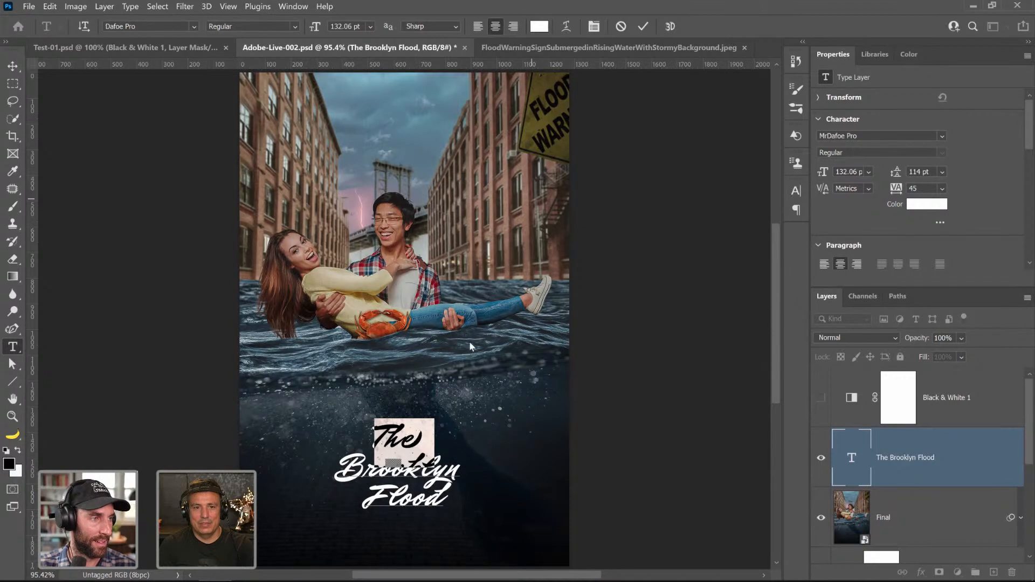
left_click(594, 27)
left_click_drag(721, 233, 721, 230)
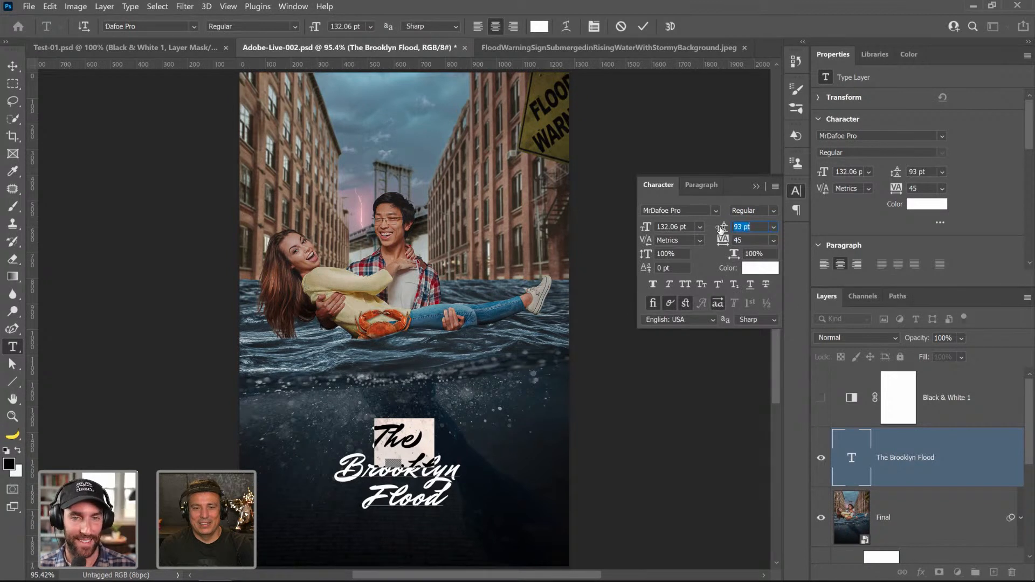
left_click(395, 468)
double_click(359, 474)
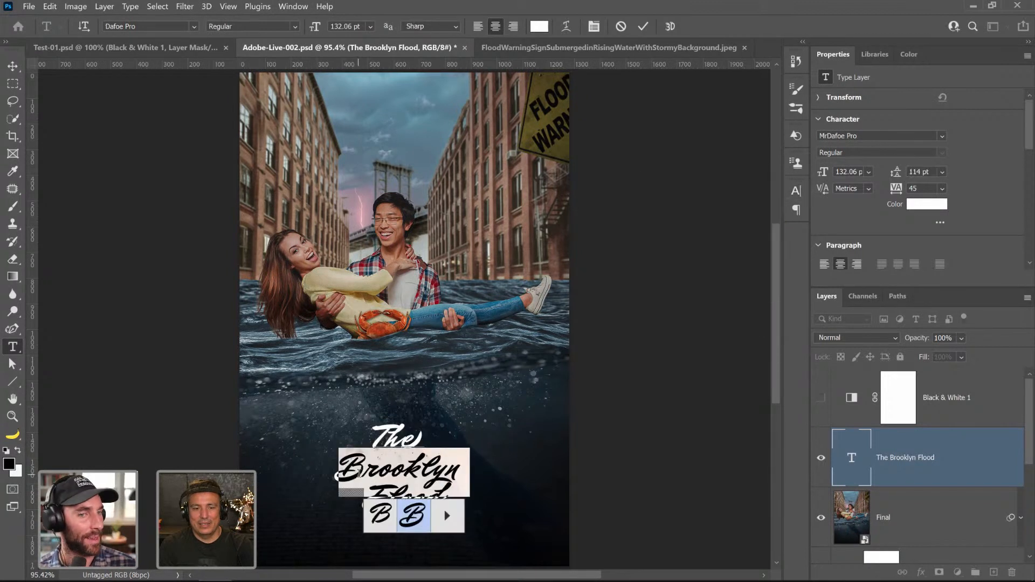
left_click_drag(329, 468, 471, 455)
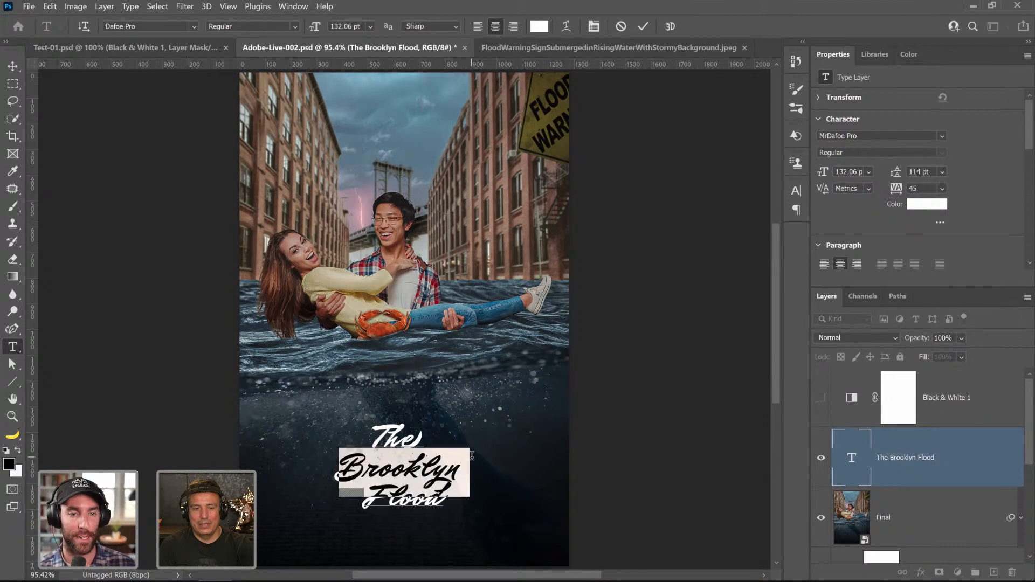
left_click(796, 191)
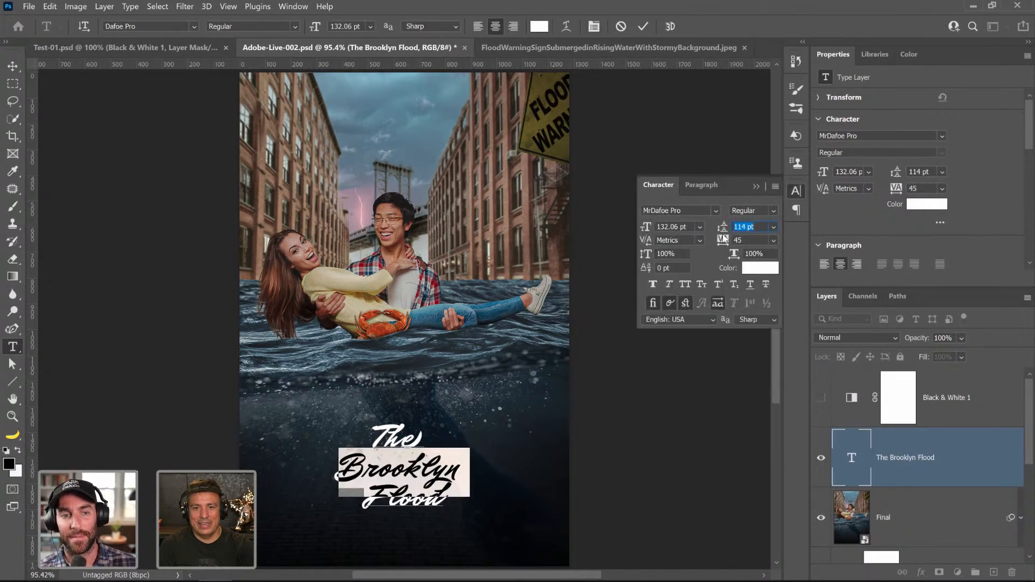
left_click_drag(723, 227, 708, 244)
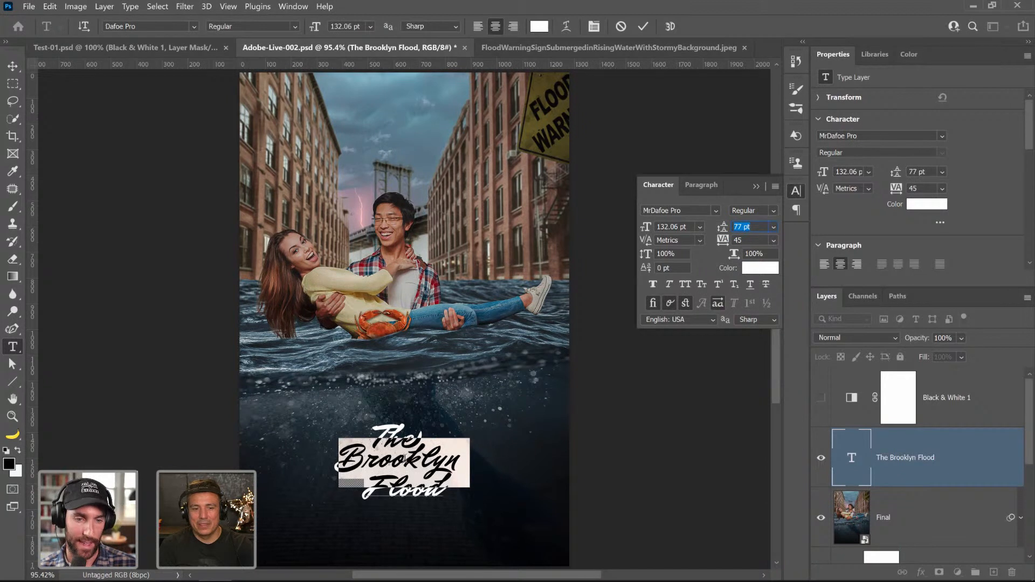
mouse_move(362, 482)
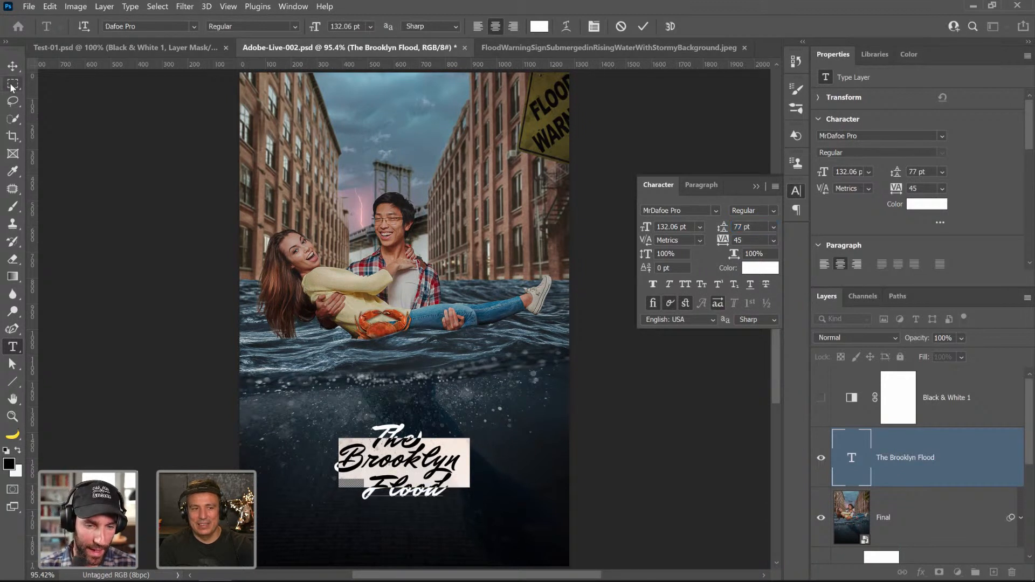
- Scale the title up about 140%, to roughly 185 pt
left_click(13, 66)
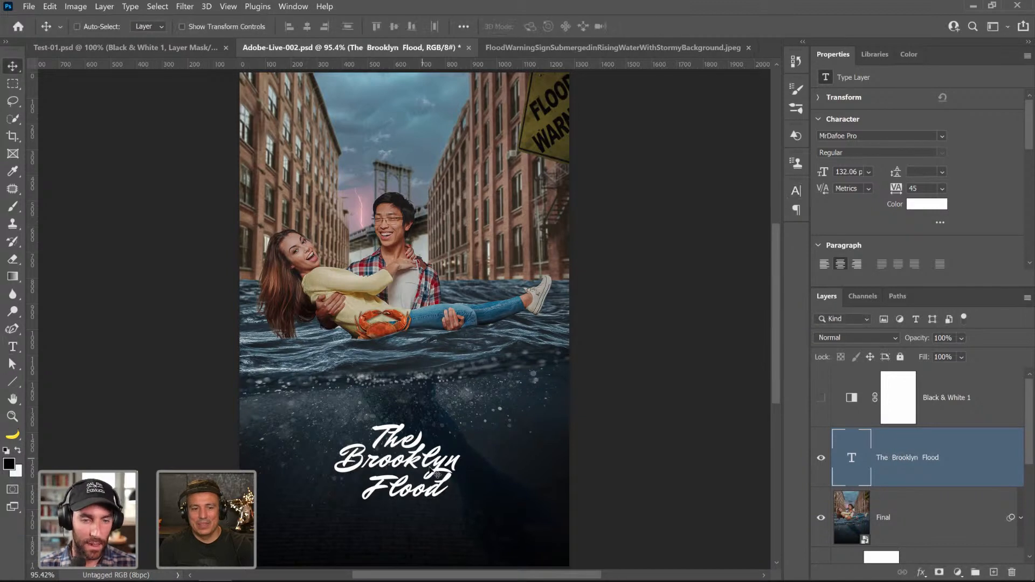
key("ctrl+t")
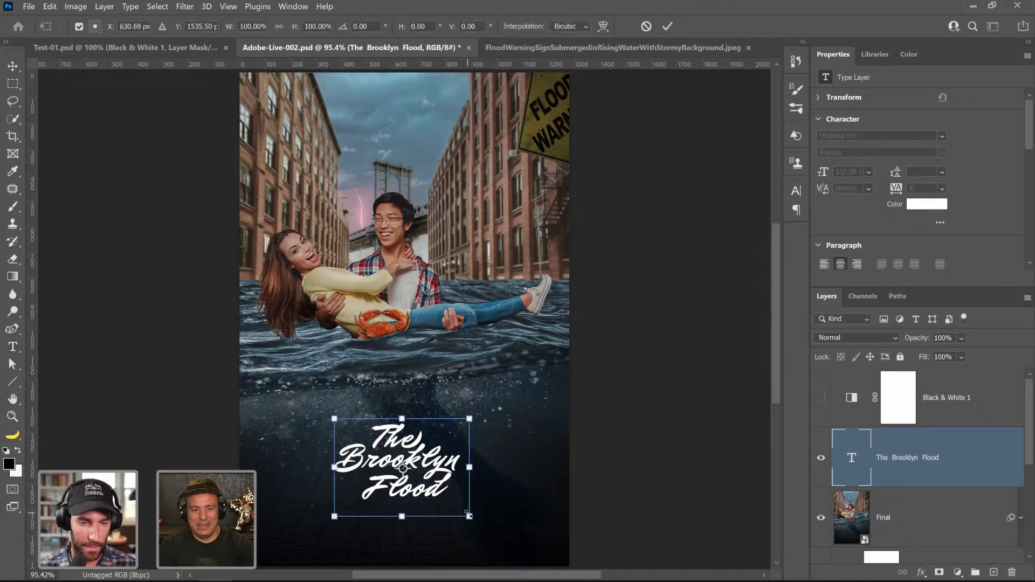
left_click_drag(468, 514, 499, 528)
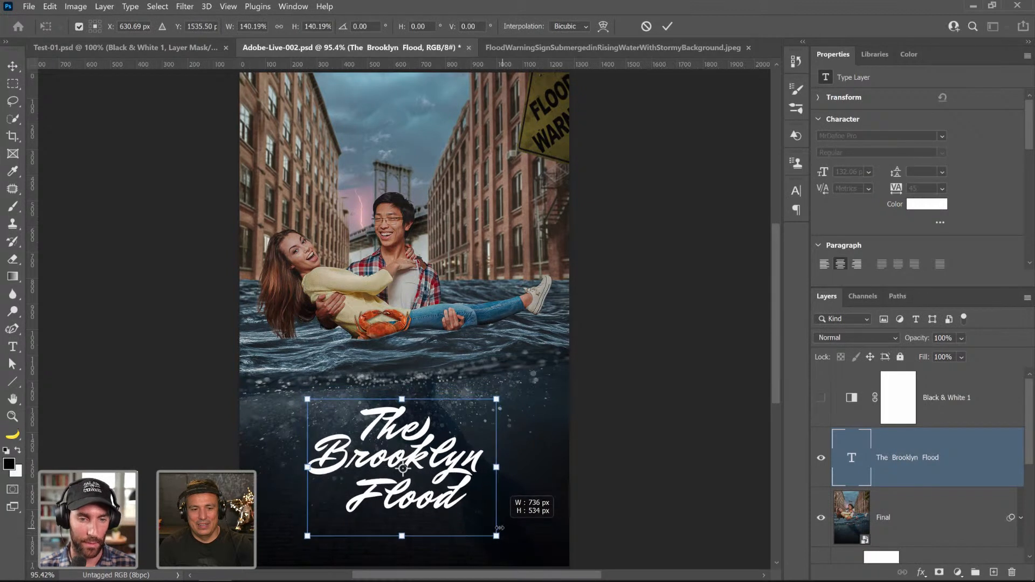
key("Return")
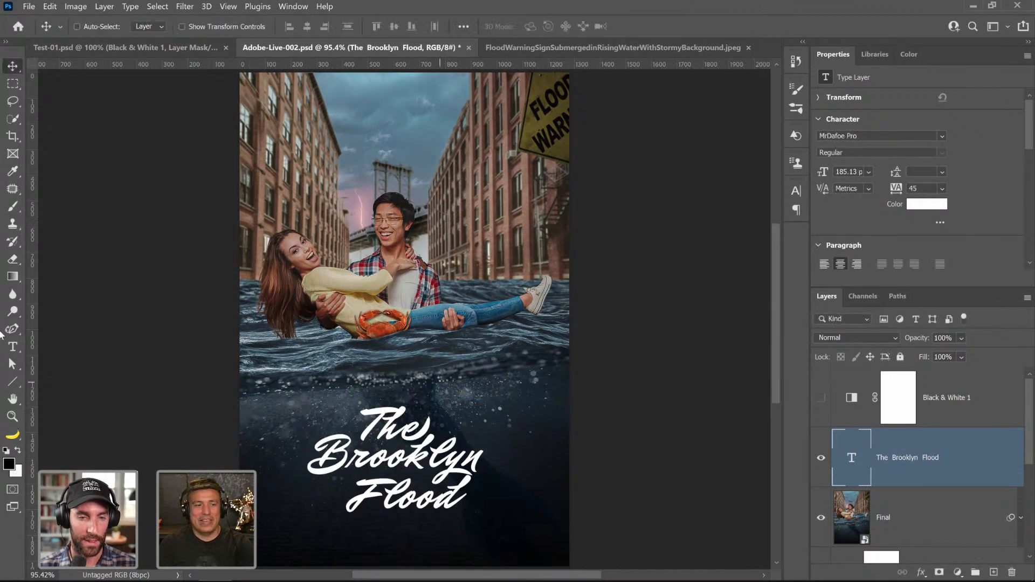
left_click(13, 347)
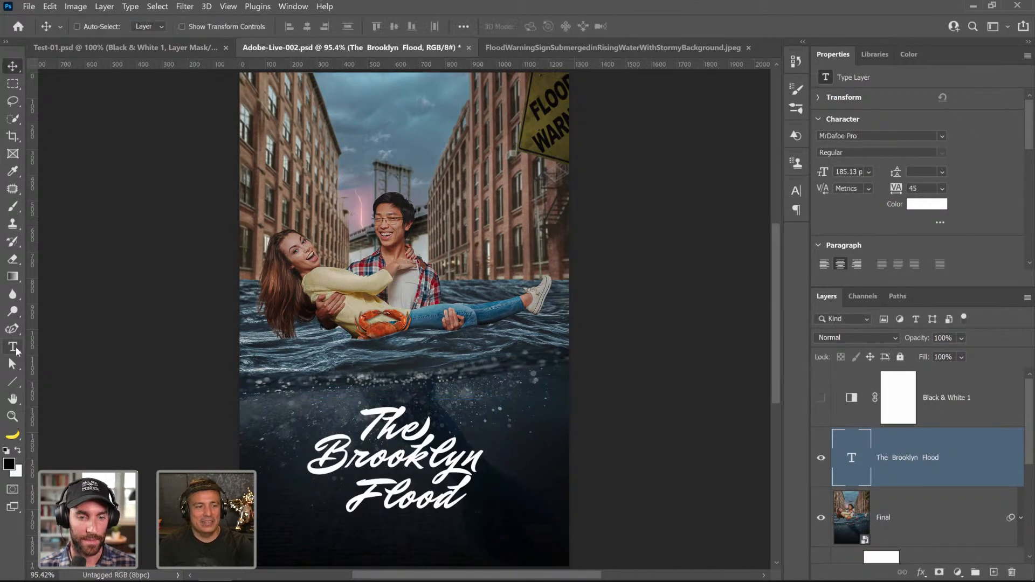
- Type the tagline 'It's Water Under The Bridge' below the title
left_click(391, 532)
type("A")
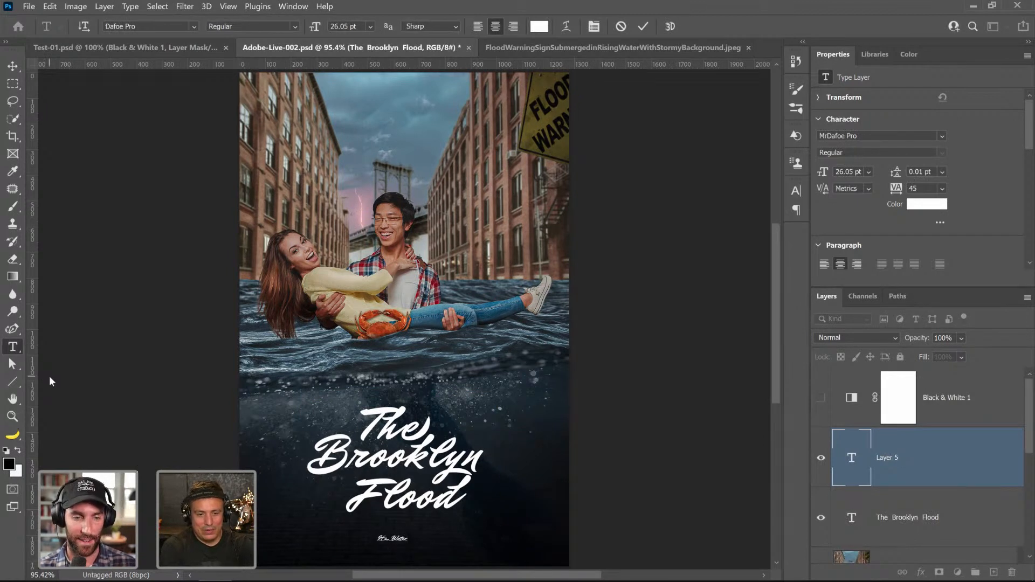
type("t's Water Under The B")
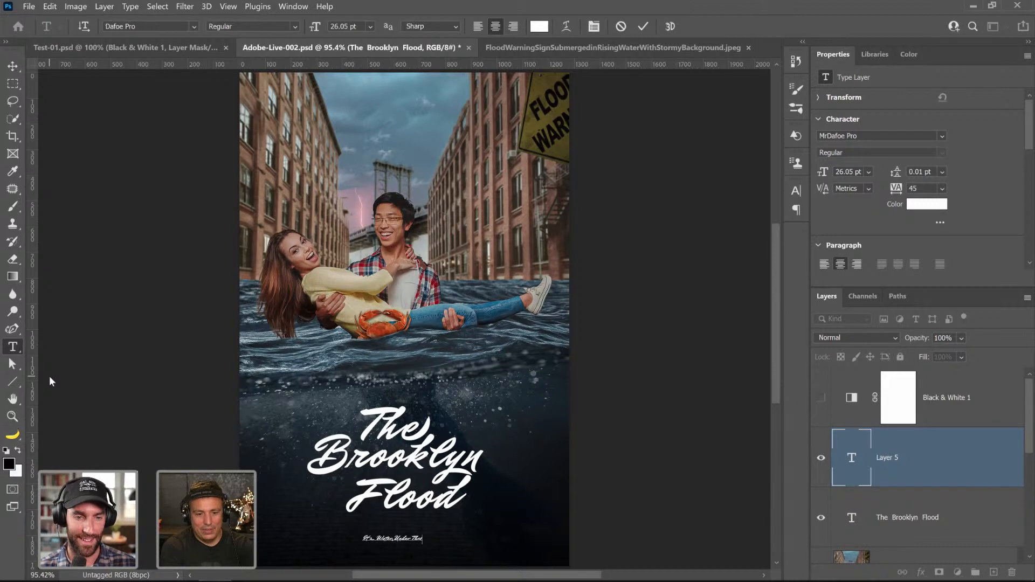
type("ridge")
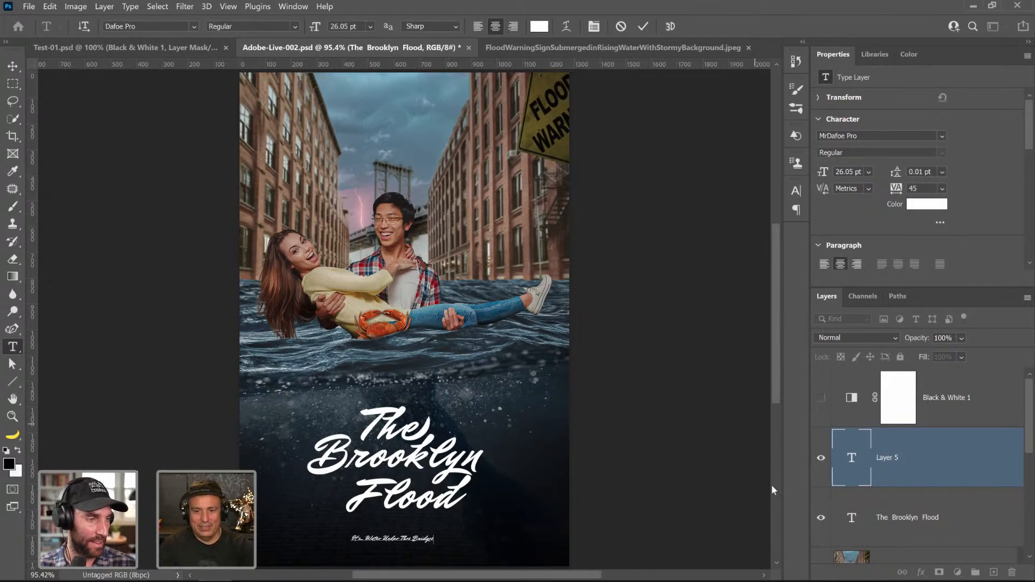
left_click(900, 478)
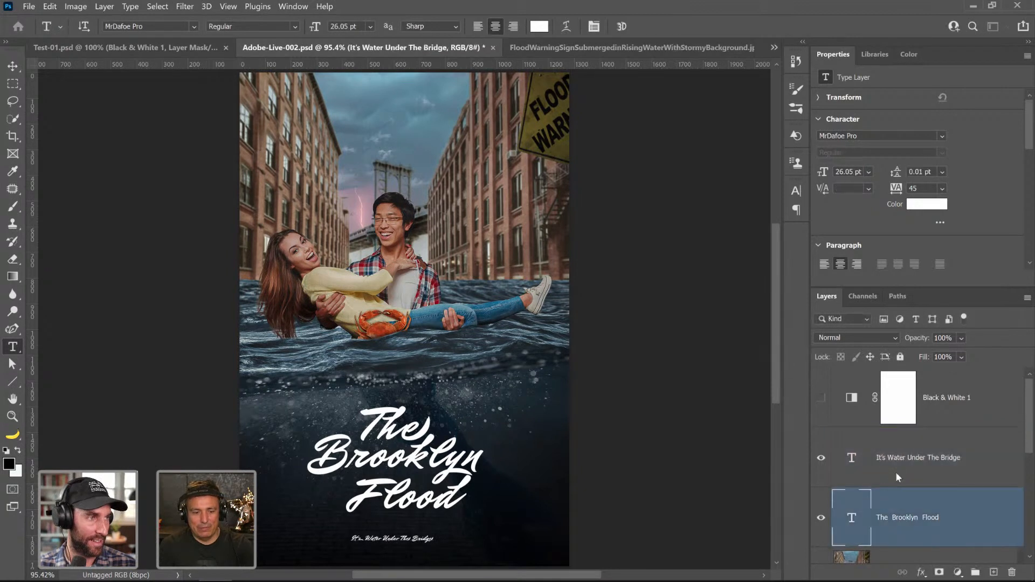
- Scale the tagline about 218% to 56.95 pt, check its font, then return to Adobe Fonts
key("ctrl+t")
left_click_drag(431, 550, 483, 551)
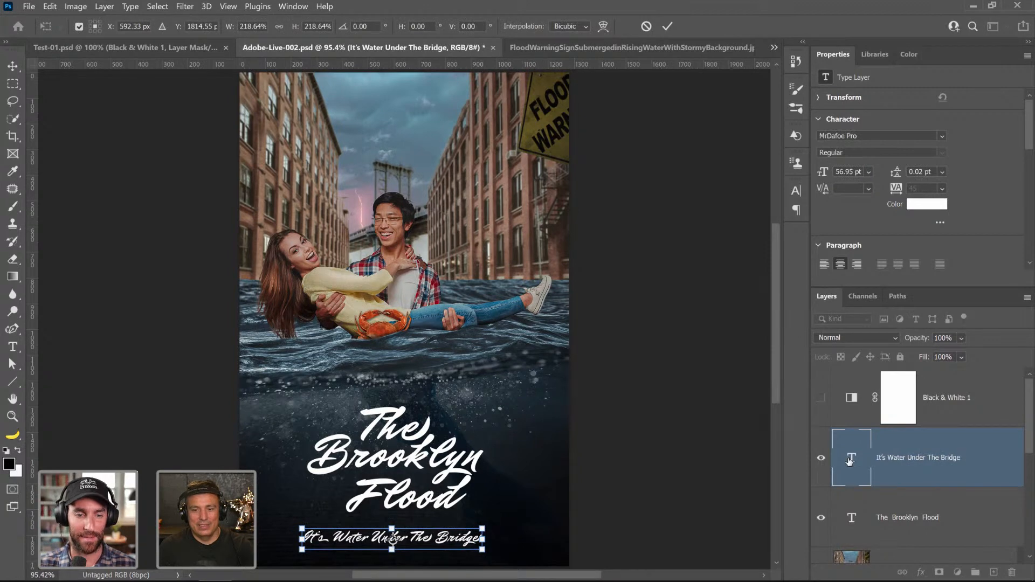
double_click(849, 461)
left_click(942, 137)
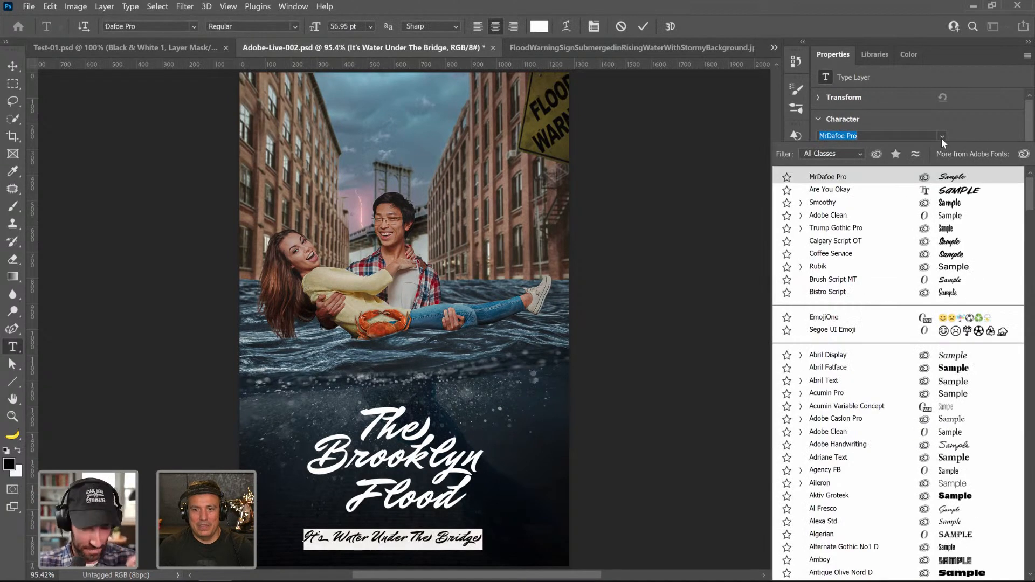
left_click(969, 124)
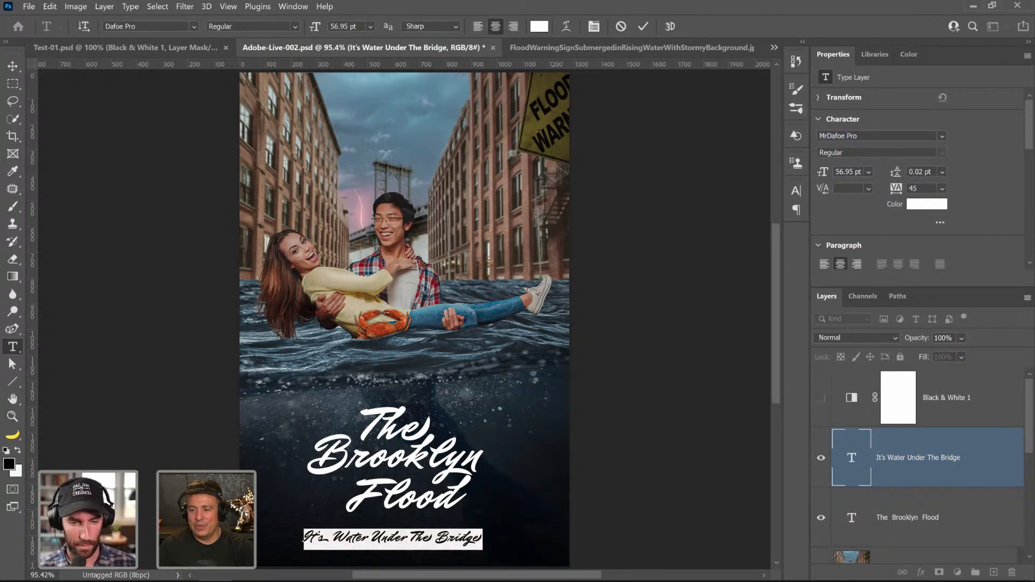
key("alt+Tab")
- Go to the Adobe Fonts home page and browse it
scroll(270, 229, "up", 17)
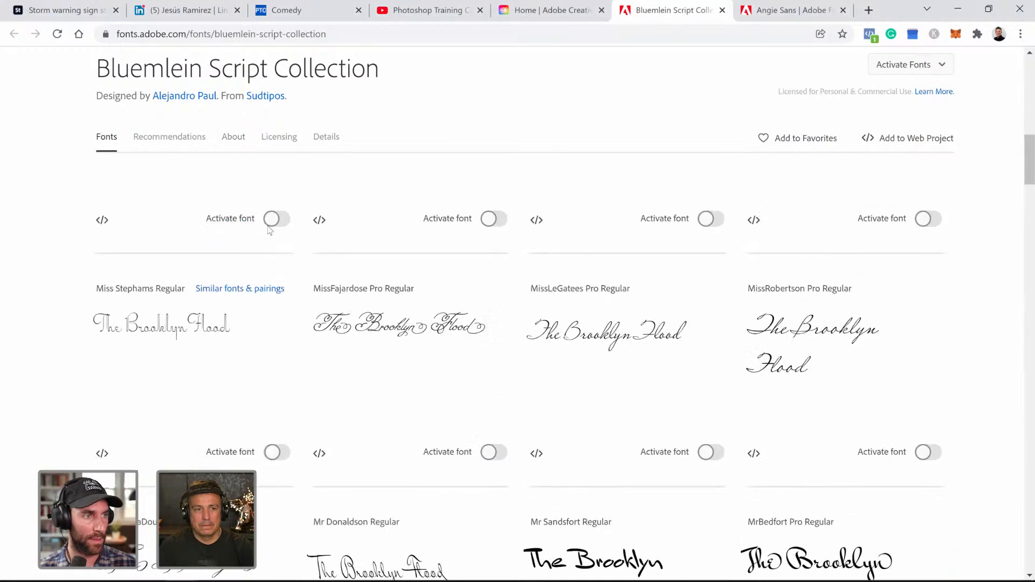
left_click(43, 68)
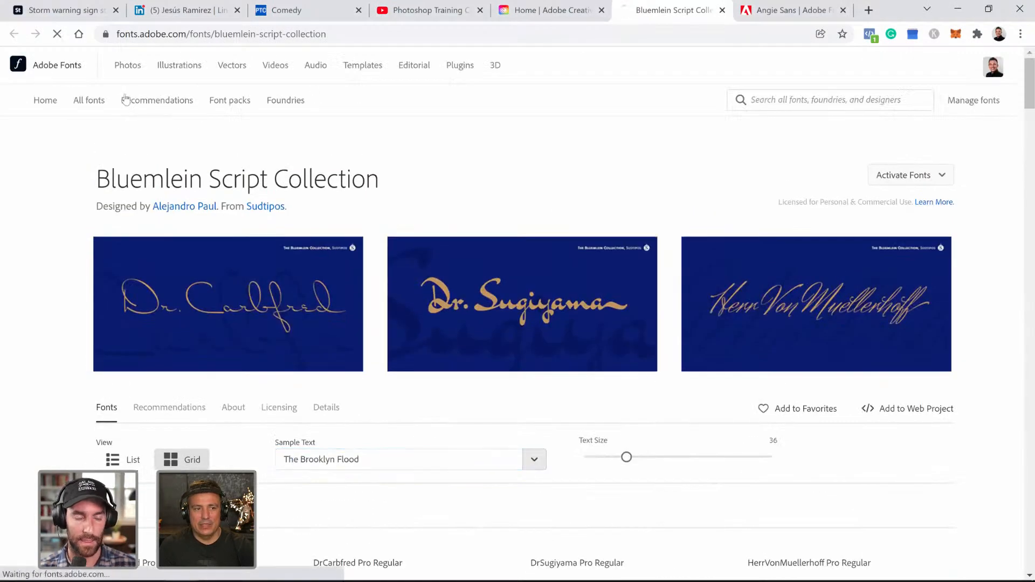
scroll(277, 285, "down", 3)
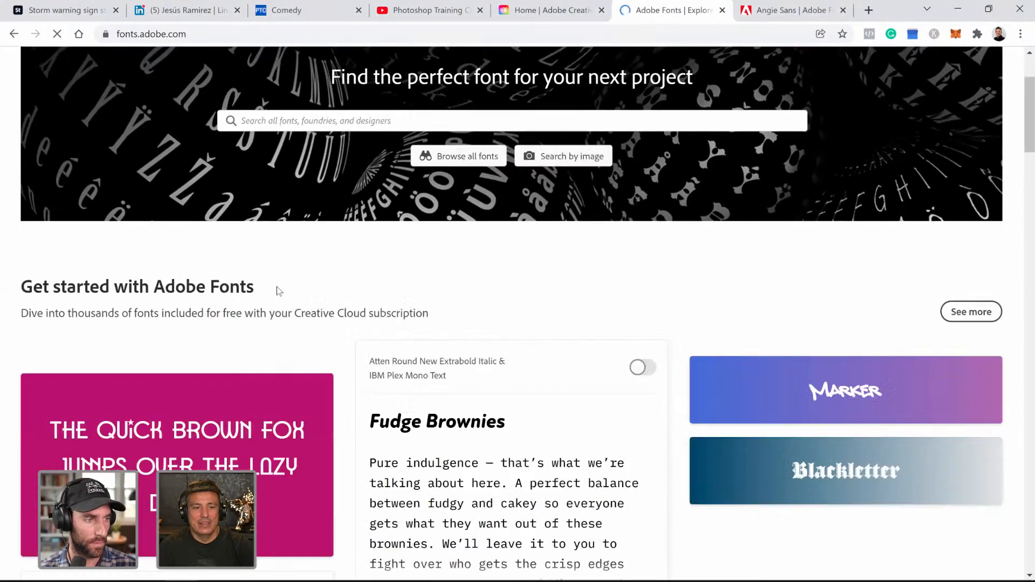
scroll(275, 283, "up", 2)
scroll(231, 465, "down", 9)
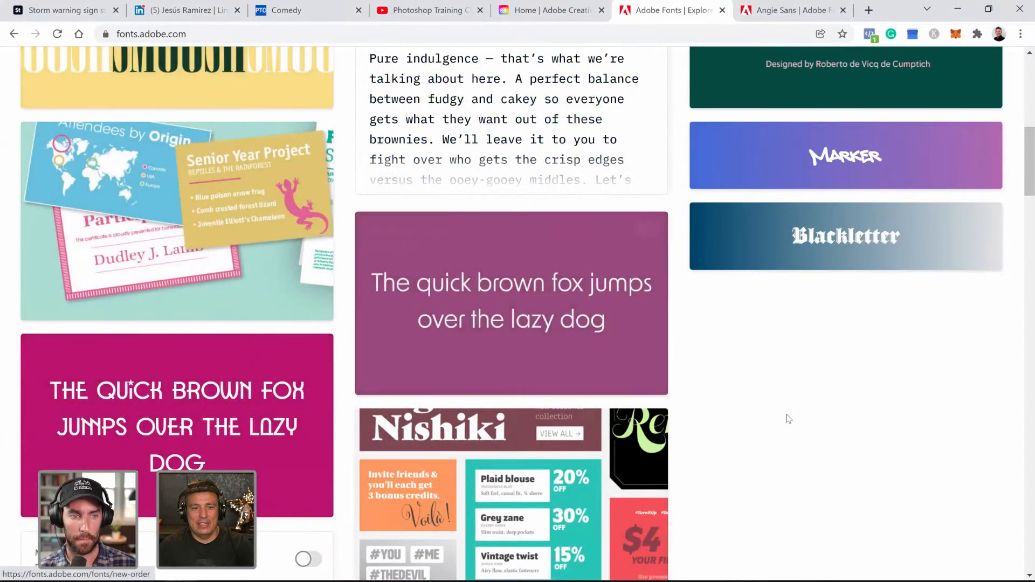
scroll(786, 419, "down", 6)
scroll(654, 417, "down", 11)
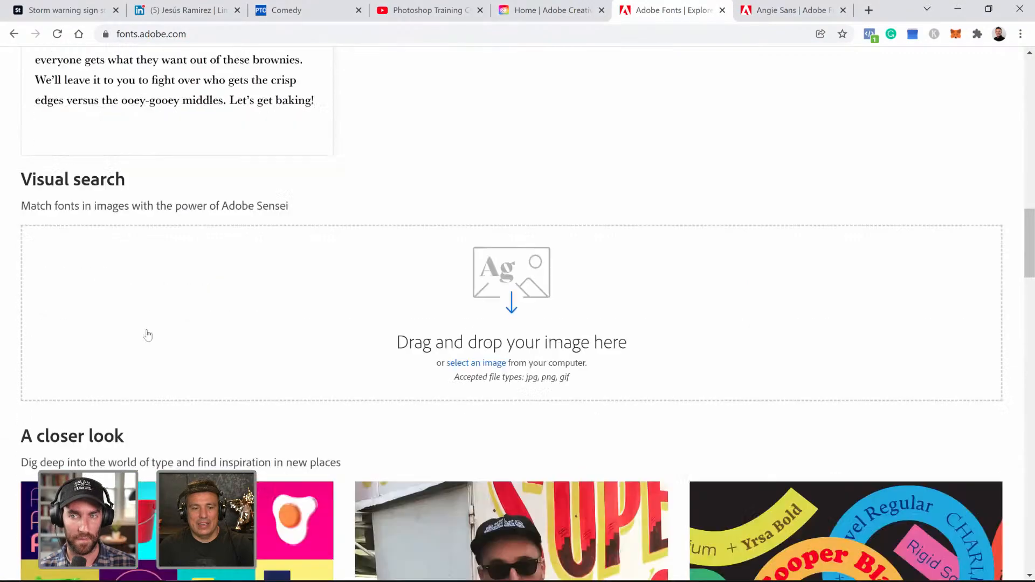
scroll(296, 294, "down", 10)
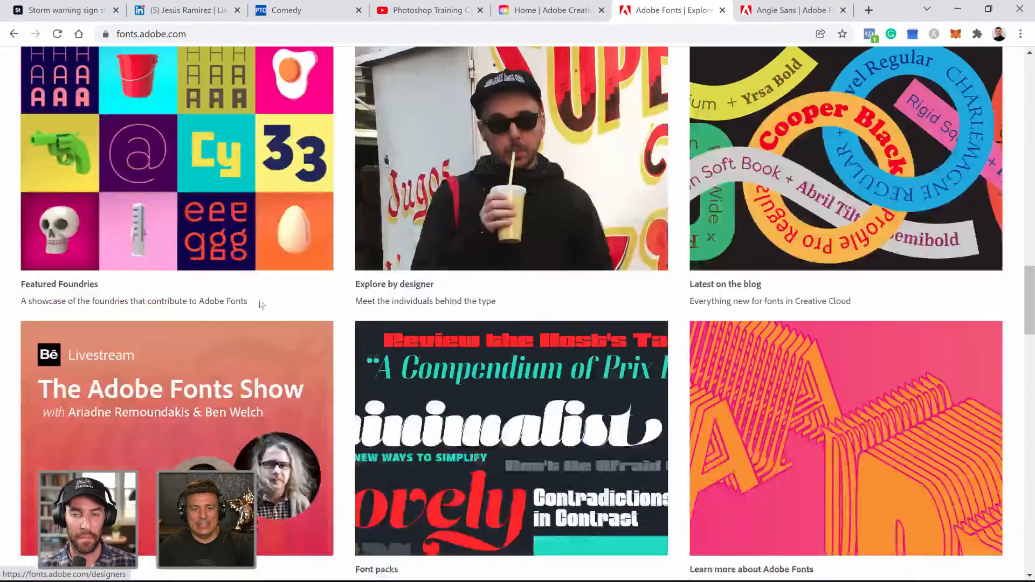
scroll(178, 288, "up", 20)
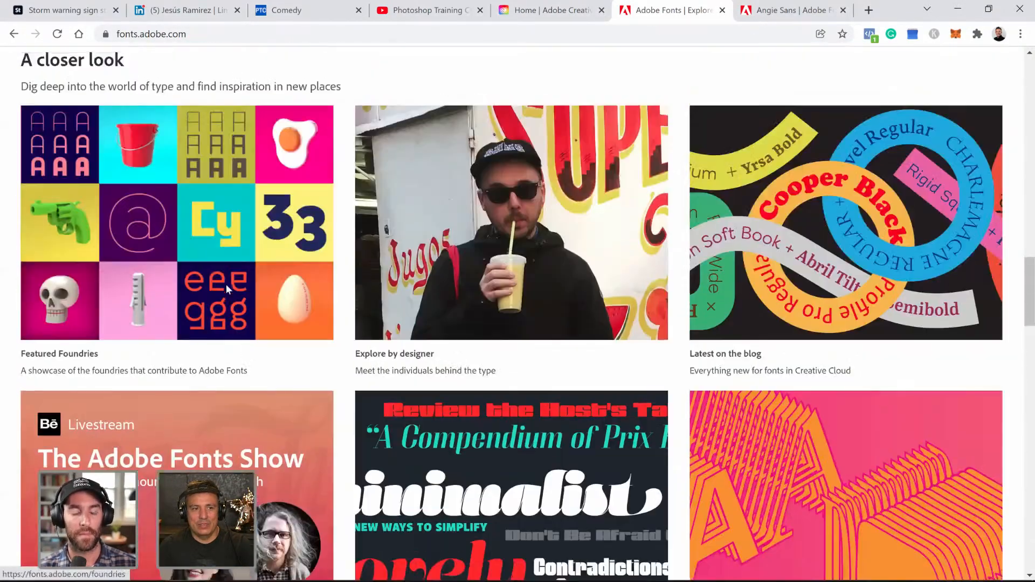
scroll(215, 278, "up", 1)
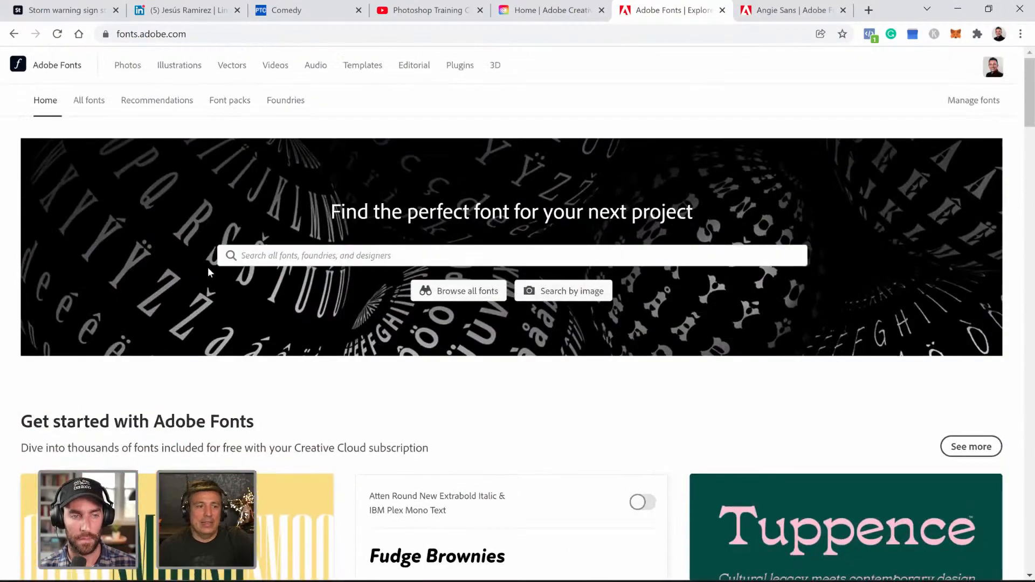
- Filter All fonts by the Clean tag, browse the 63 families, and minimize the browser
left_click(89, 107)
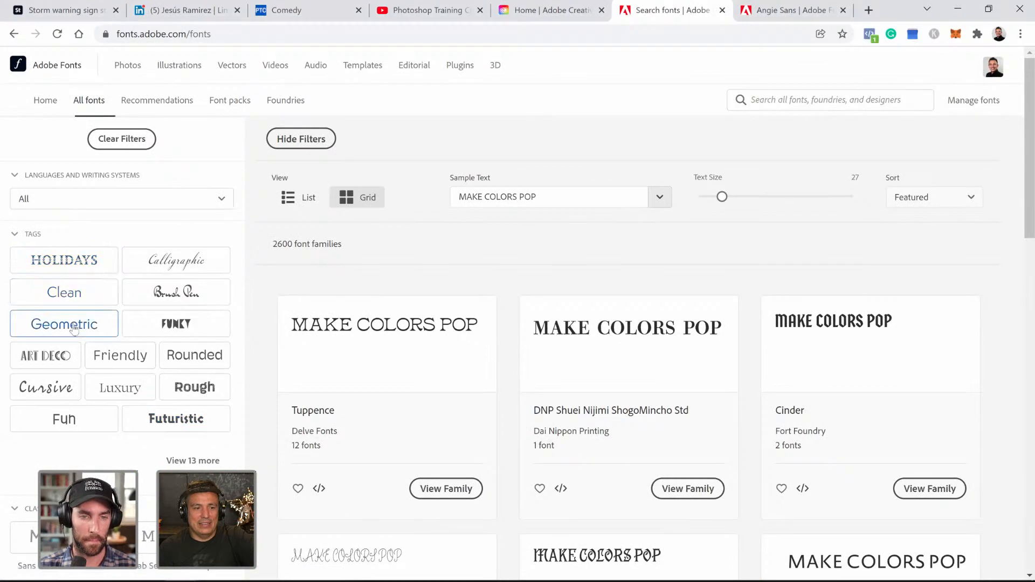
left_click(72, 301)
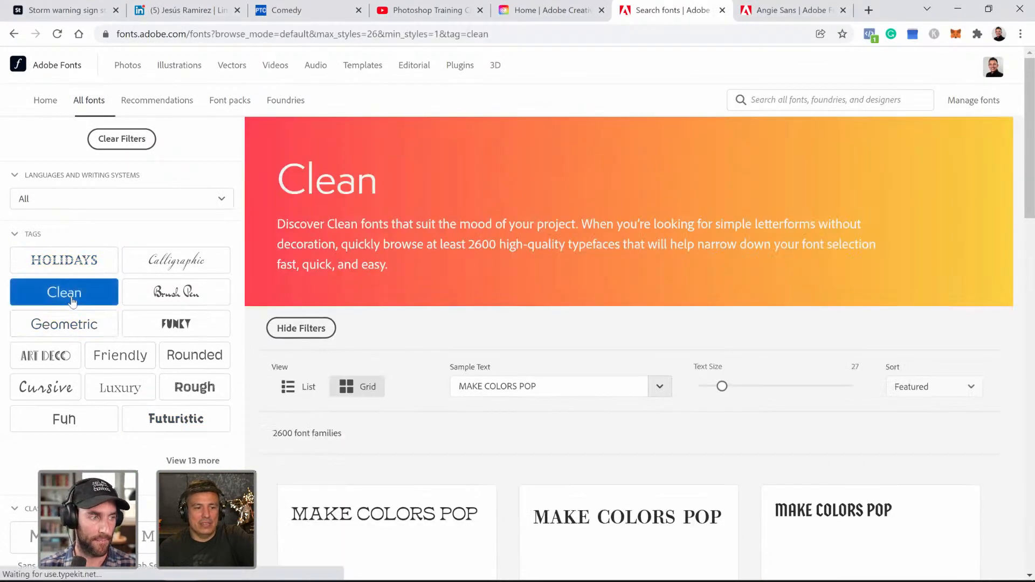
scroll(264, 333, "down", 3)
scroll(264, 328, "down", 2)
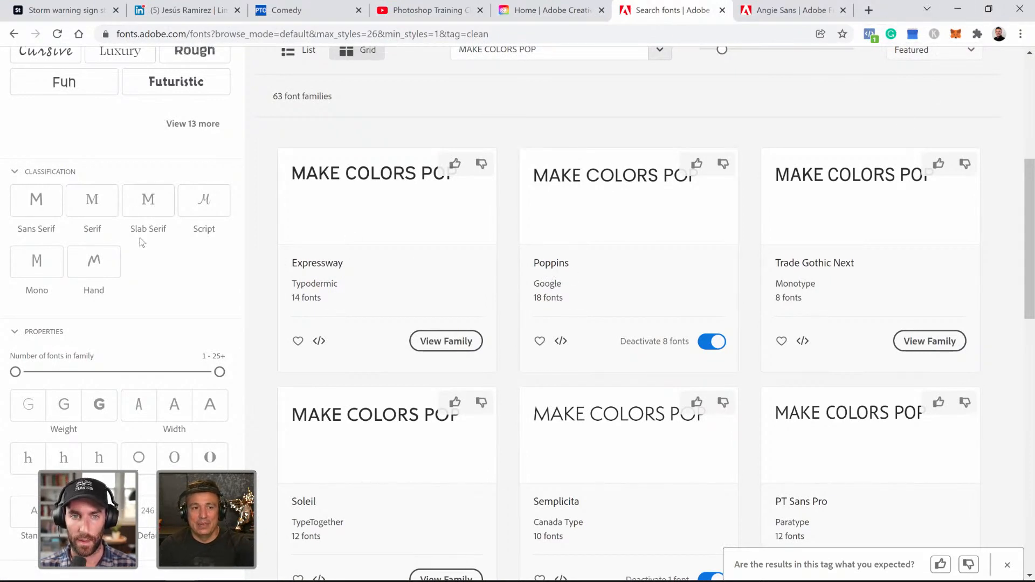
scroll(260, 168, "up", 4)
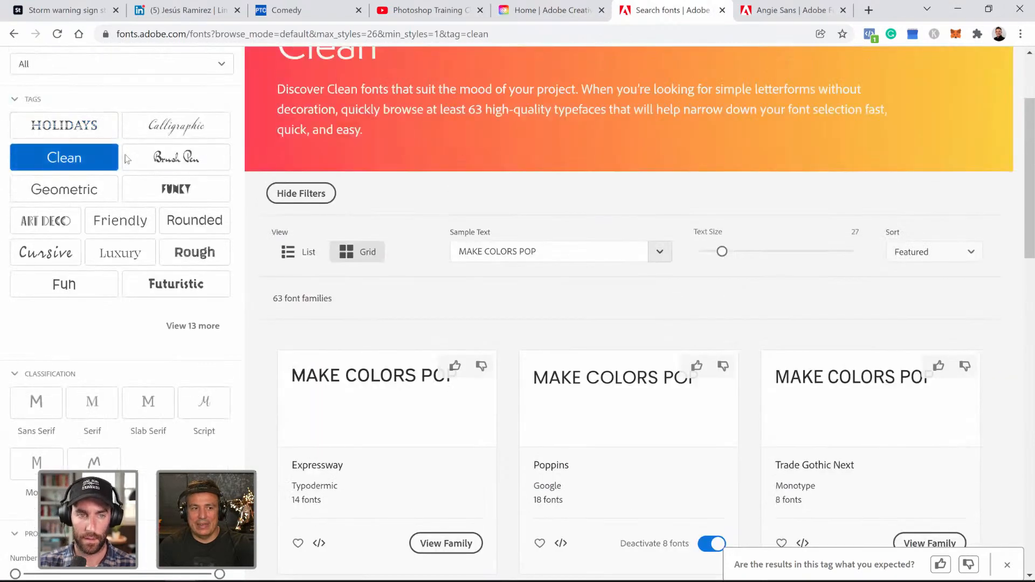
scroll(162, 205, "down", 5)
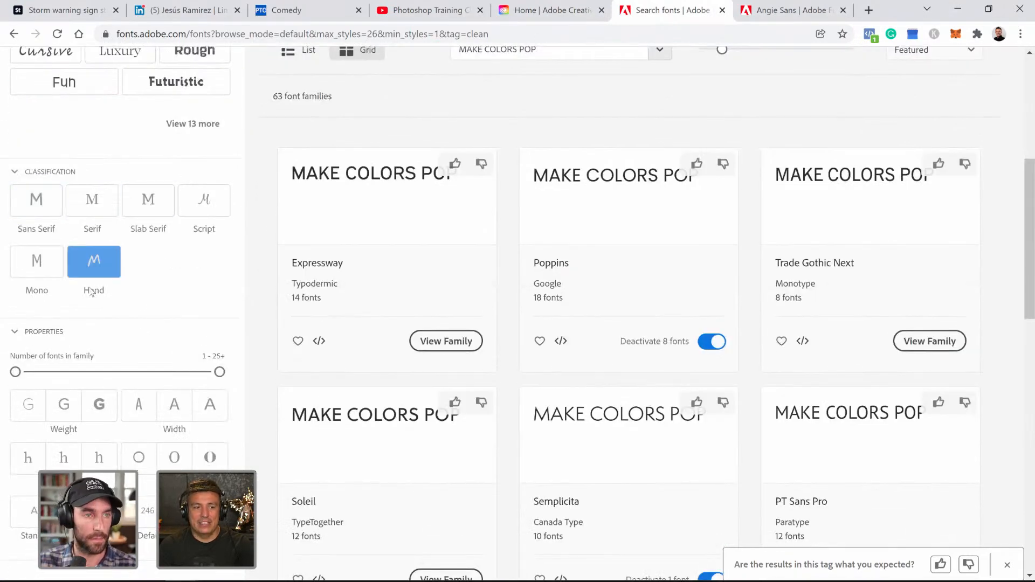
scroll(48, 267, "down", 3)
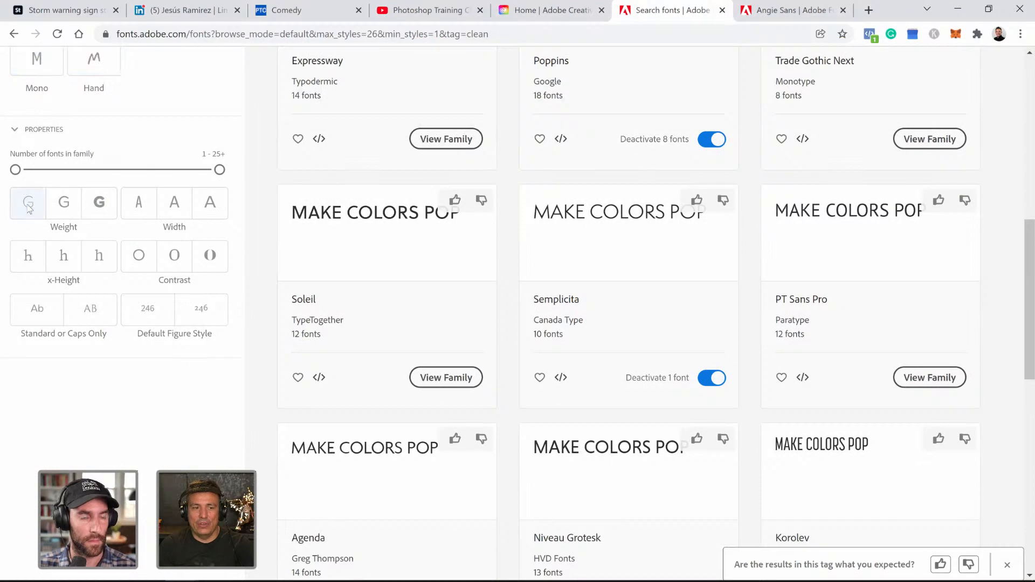
scroll(301, 421, "up", 10)
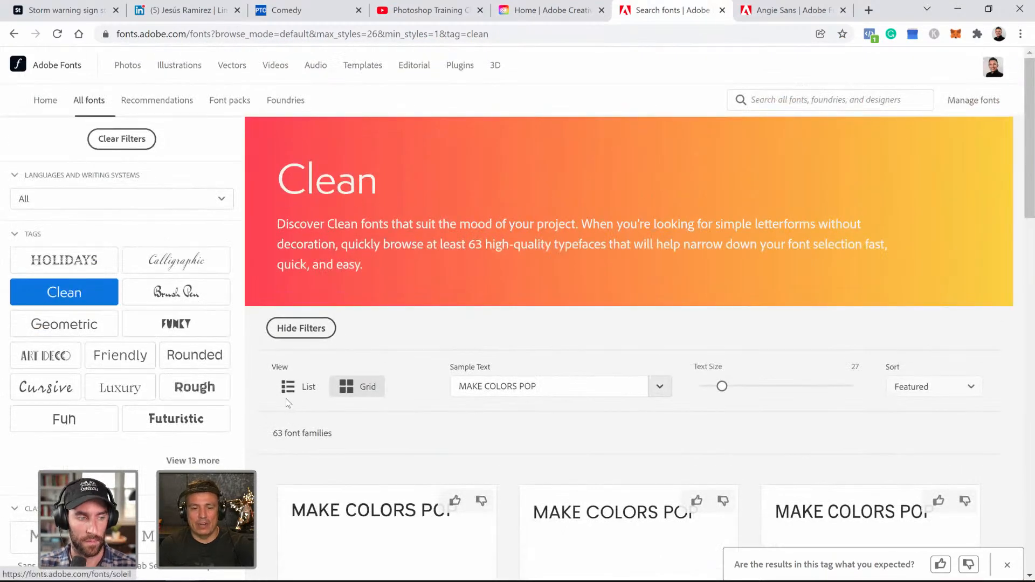
scroll(285, 402, "down", 4)
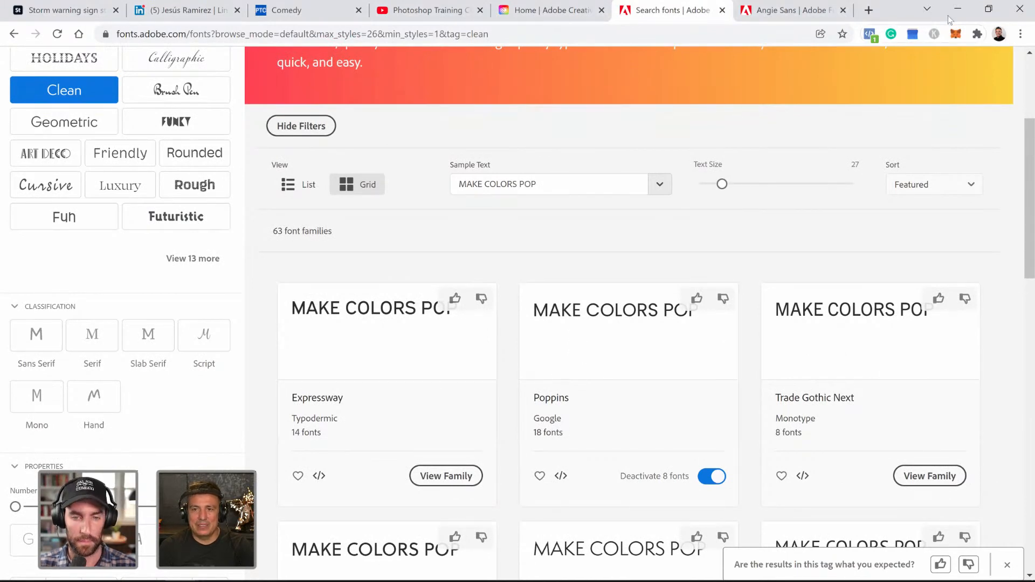
left_click(949, 17)
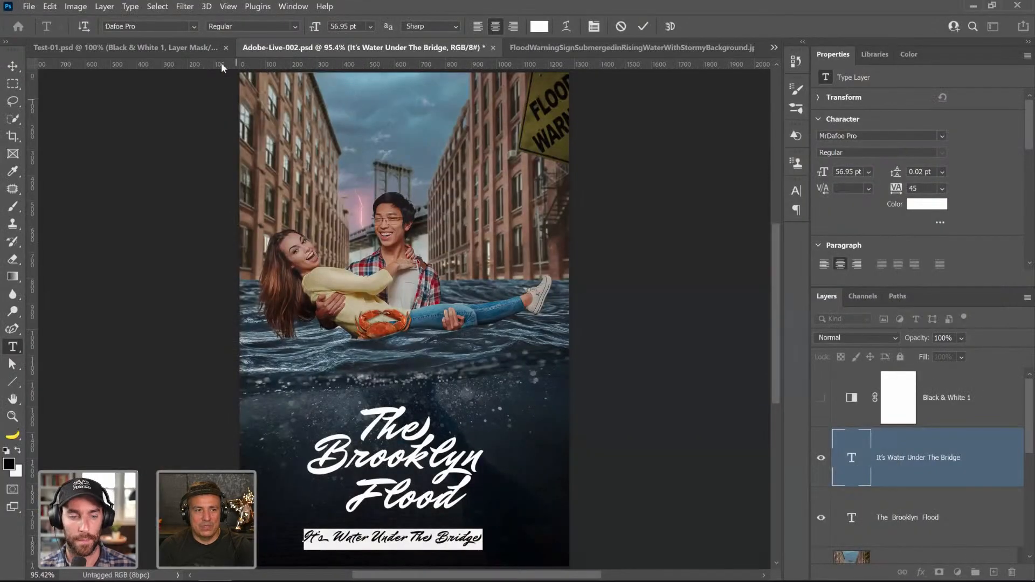
- Pick Poppins from the Adobe Fonts list for the tagline and settle on Thin after trying Bold and Light
left_click(195, 26)
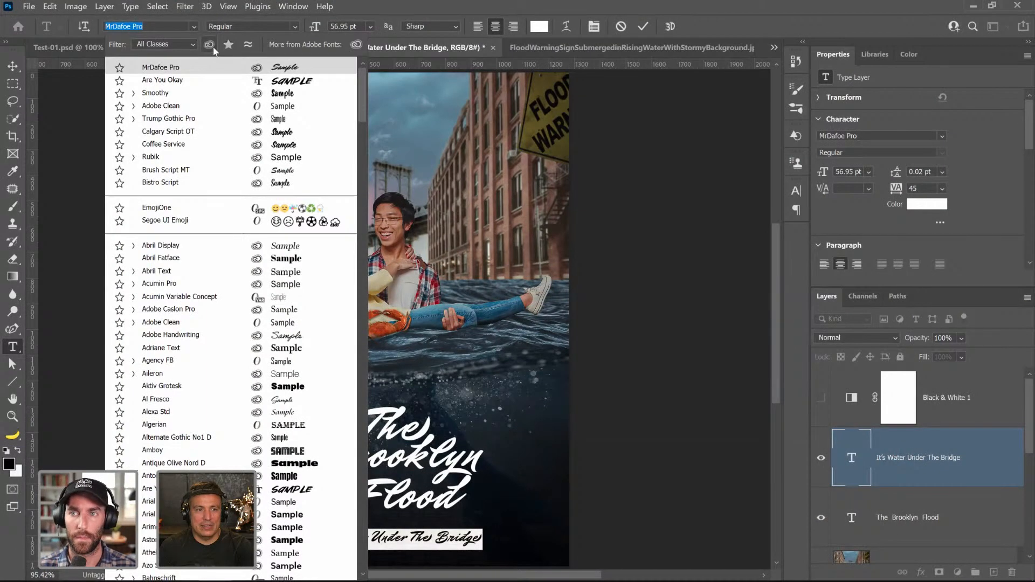
left_click(212, 47)
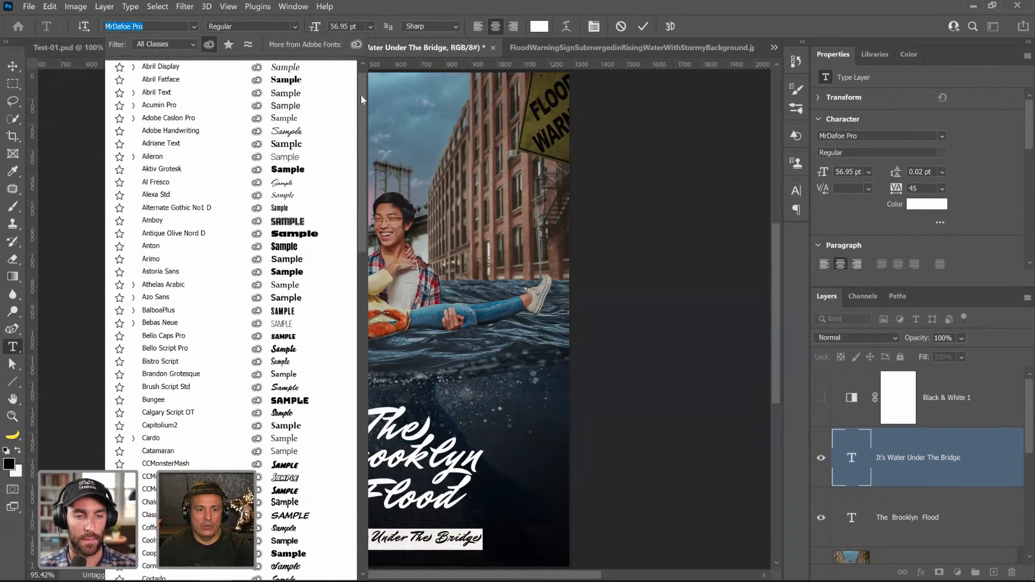
left_click_drag(361, 99, 361, 341)
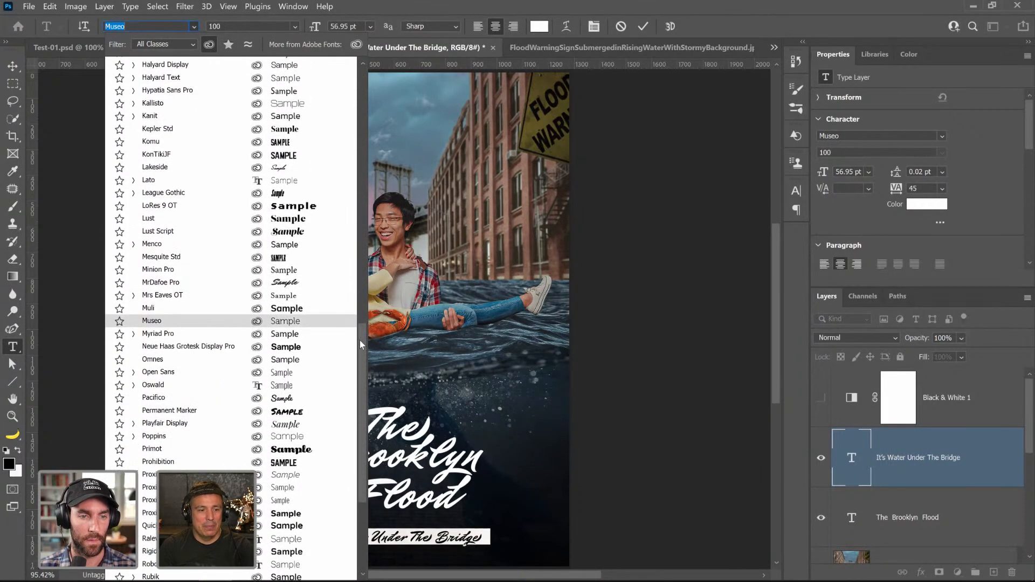
left_click(170, 440)
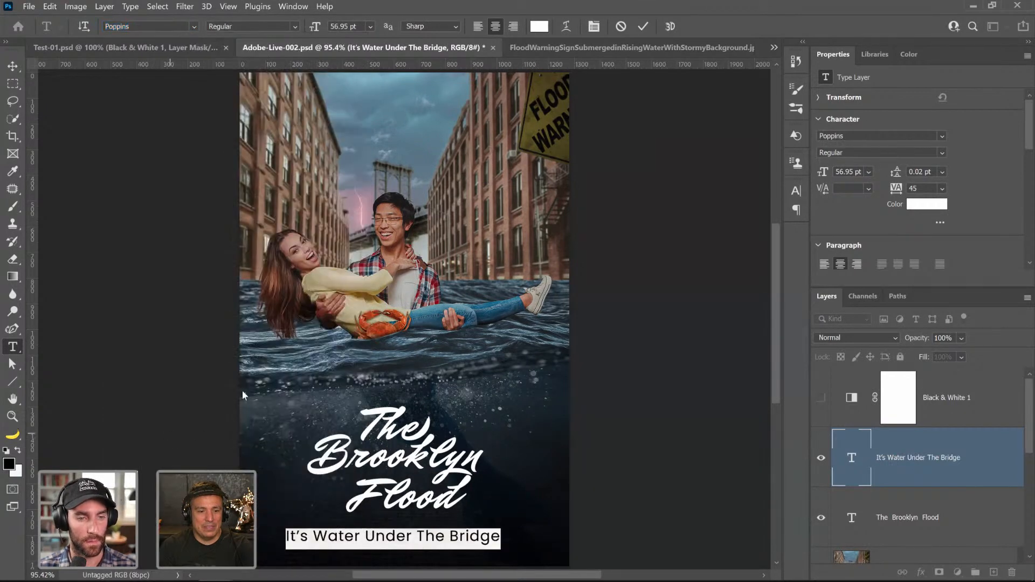
left_click(295, 27)
left_click(232, 92)
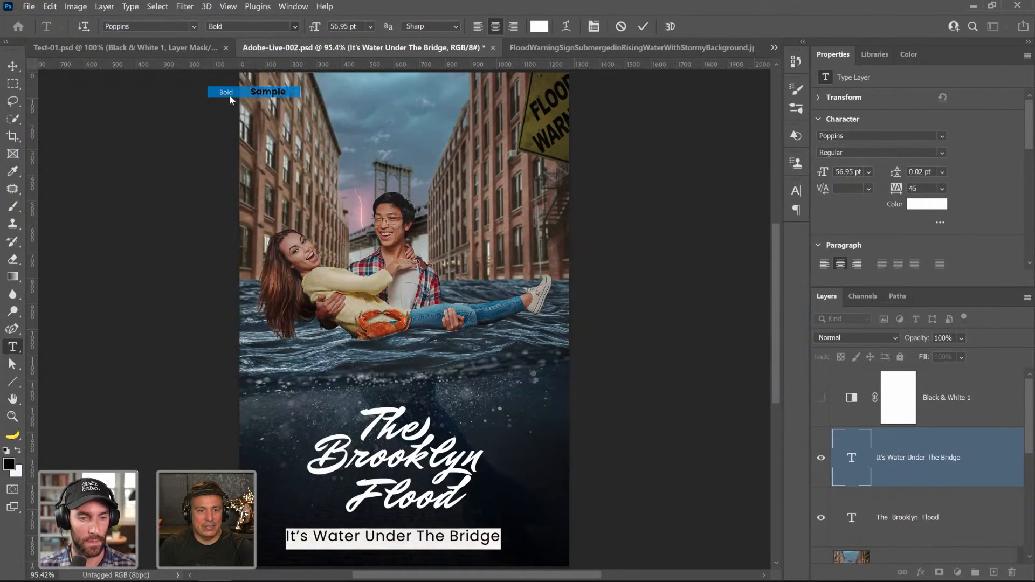
left_click(296, 27)
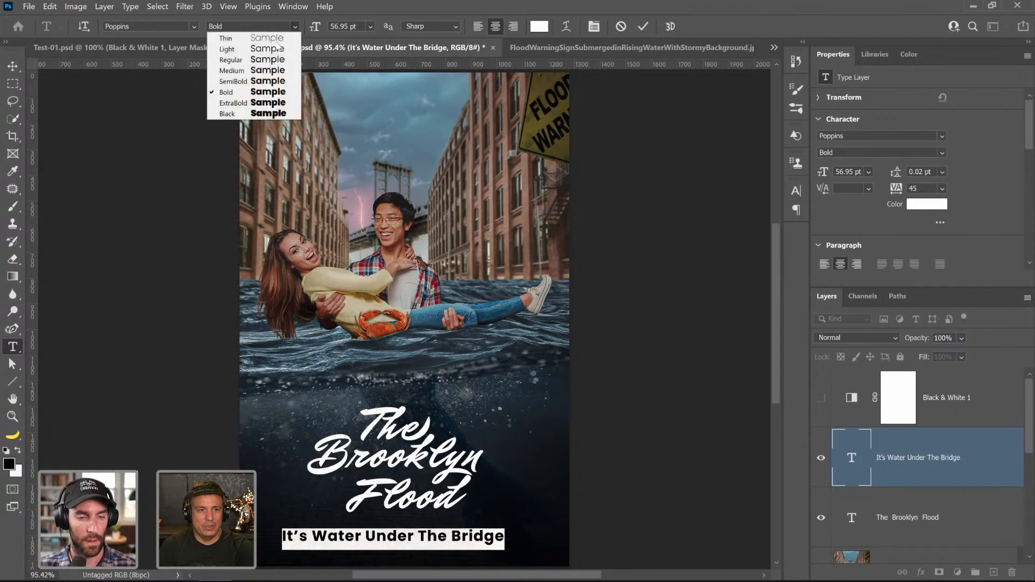
left_click(273, 48)
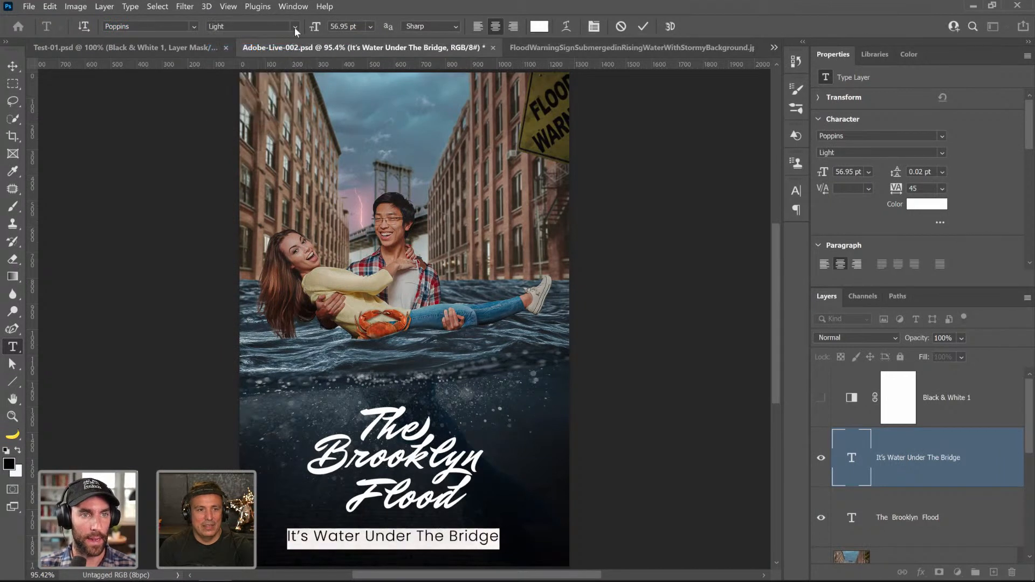
left_click(296, 27)
left_click(278, 44)
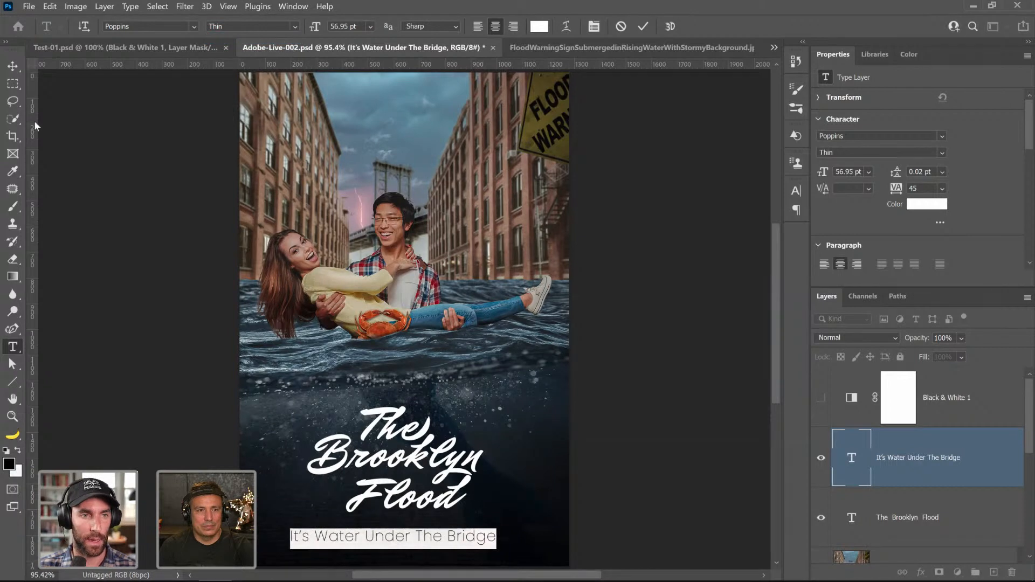
left_click(13, 66)
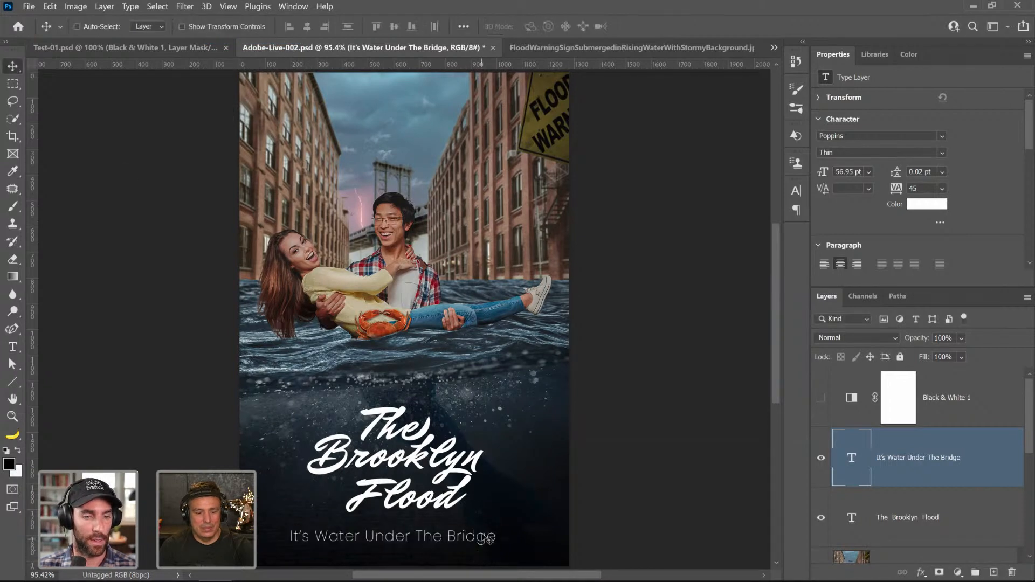
- Shrink the tagline to about 60%, then set it in All Caps at 23 pt
key("ctrl+t")
left_click_drag(489, 547, 425, 531)
key("Return")
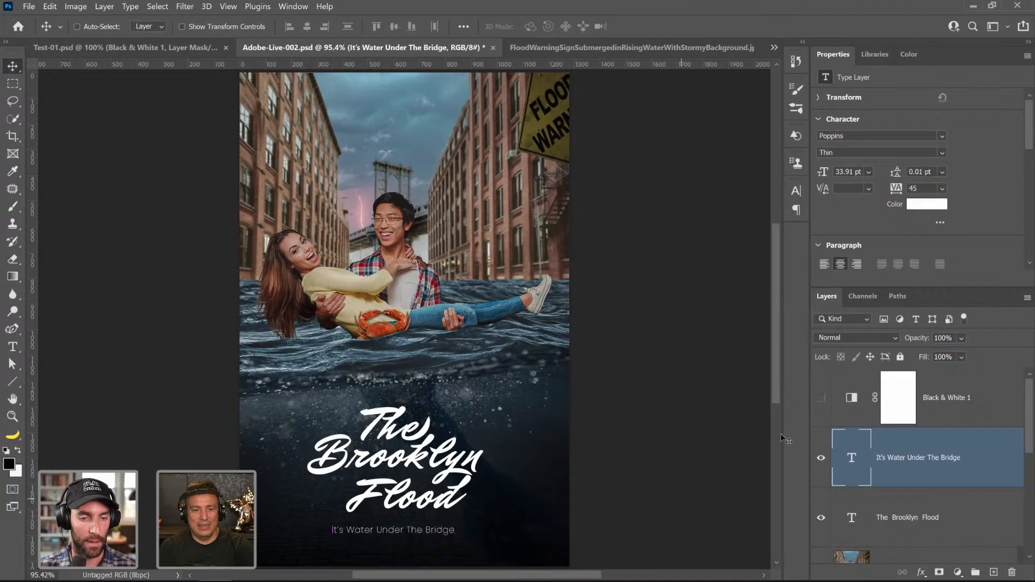
left_click(797, 211)
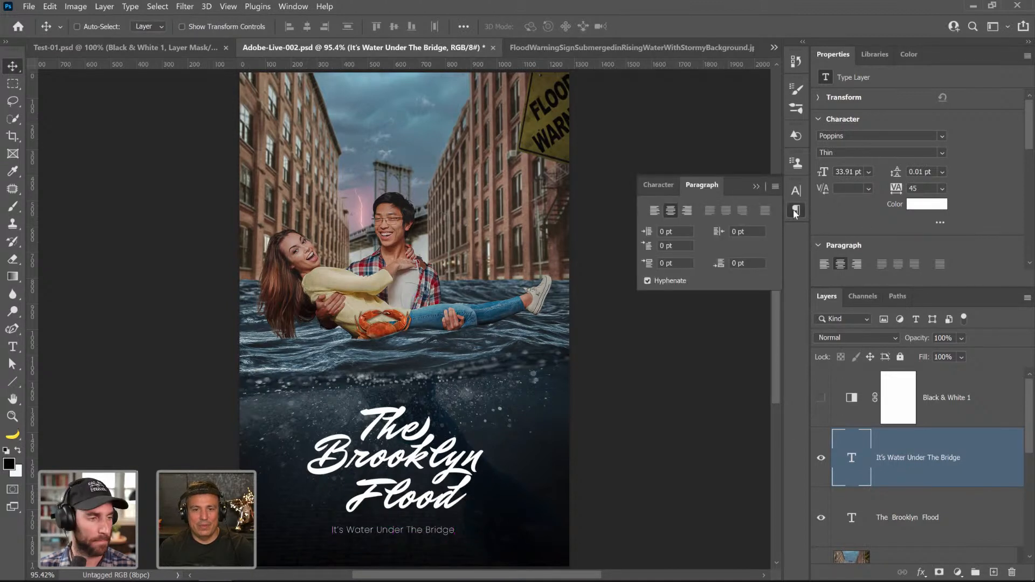
left_click(658, 186)
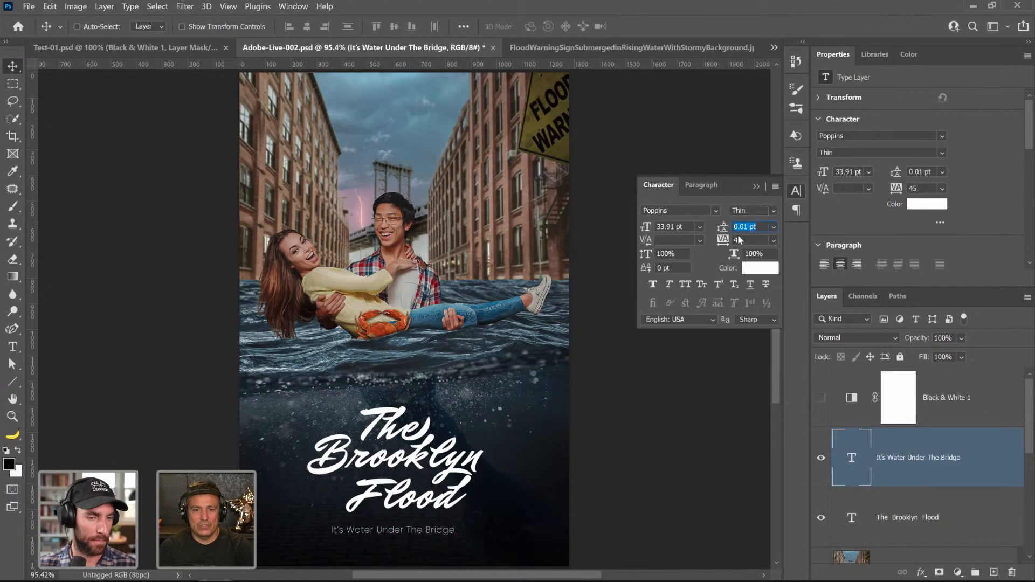
left_click(686, 285)
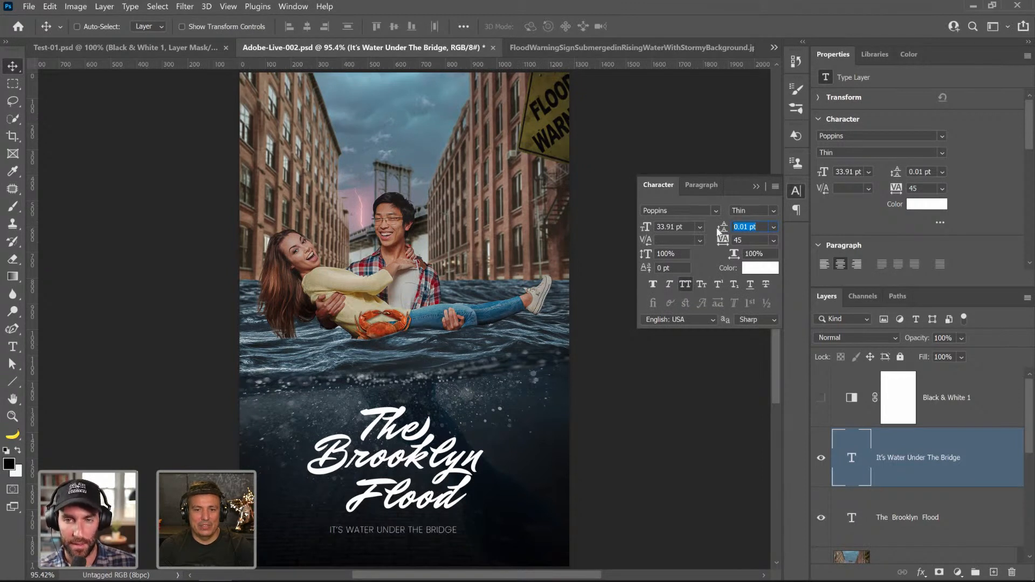
left_click_drag(648, 229, 645, 227)
key("Tab")
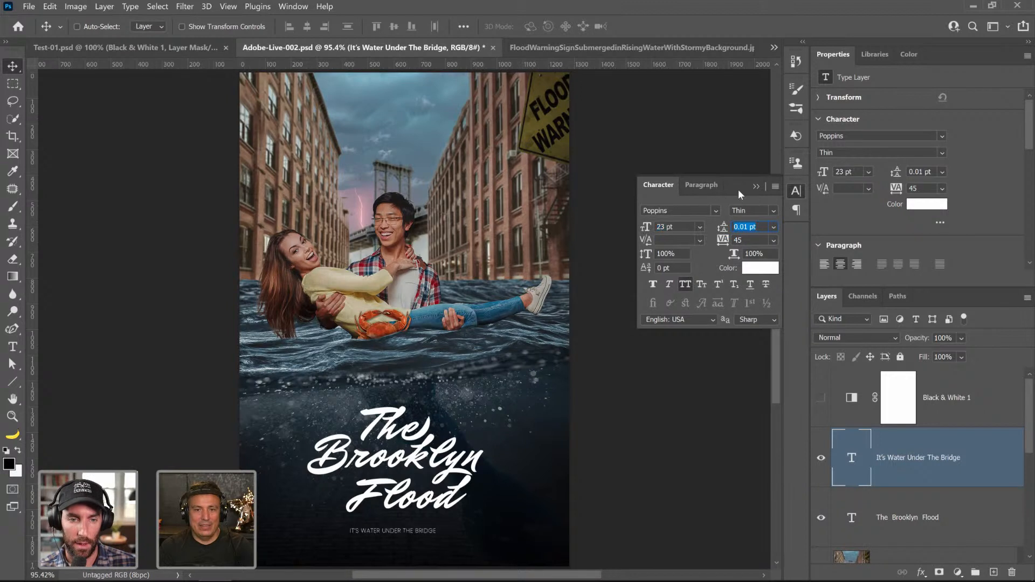
left_click(756, 186)
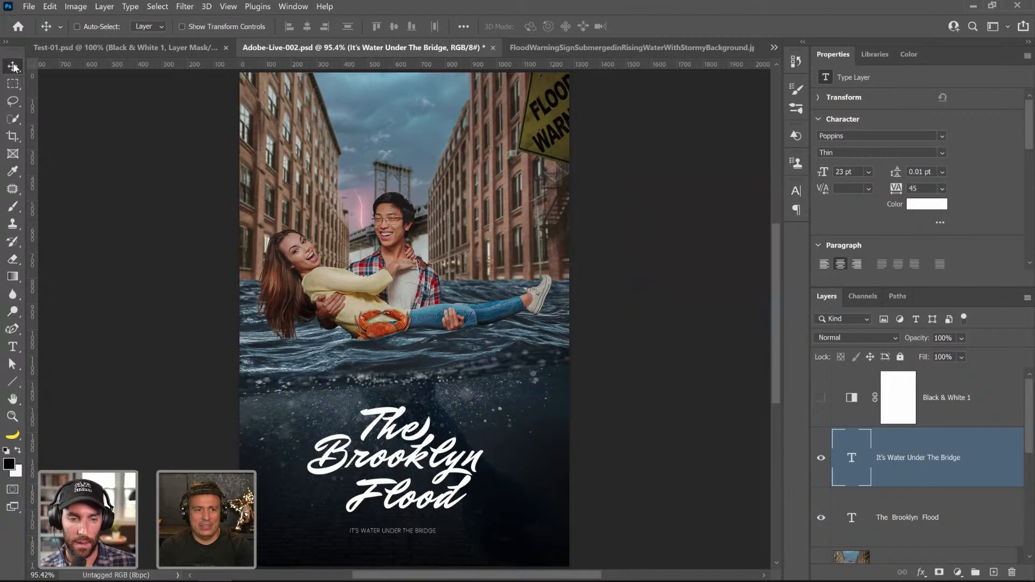
- Move the tagline left beneath the title and select the whole canvas
left_click_drag(434, 532, 378, 528)
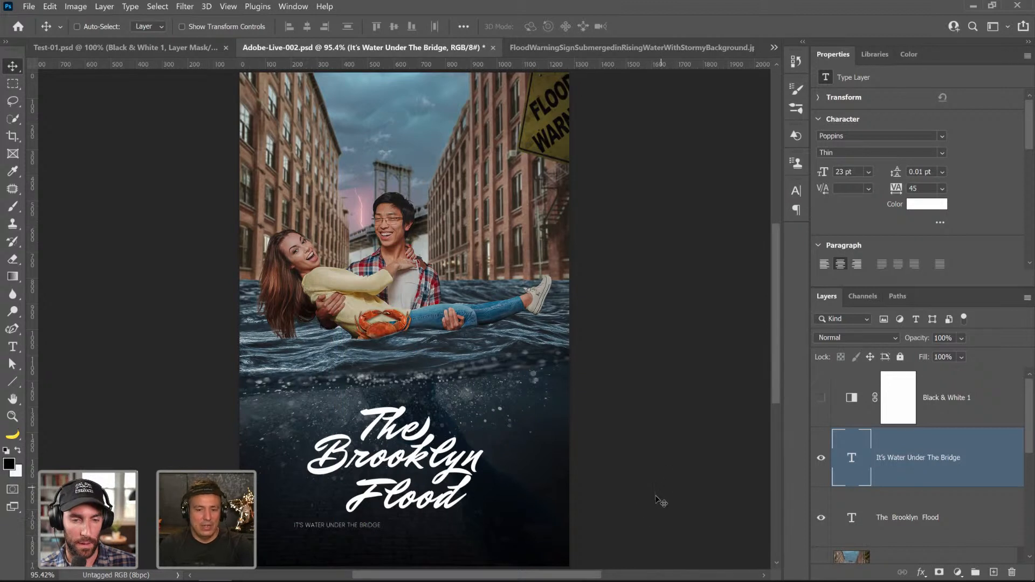
key("ctrl")
key("ctrl+a")
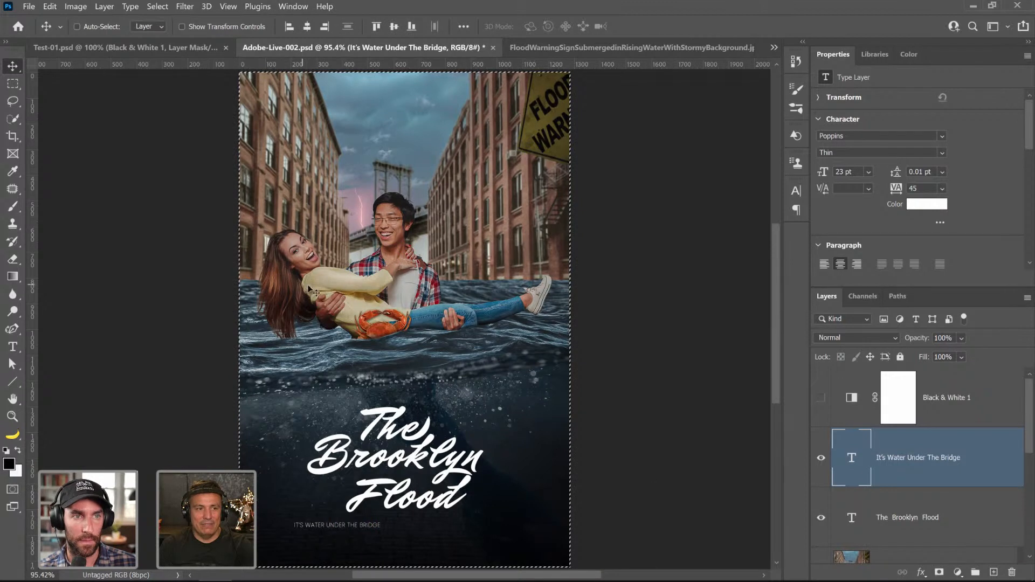
- Align the tagline and the title layer to the canvas's horizontal centre, then deselect
left_click(307, 27)
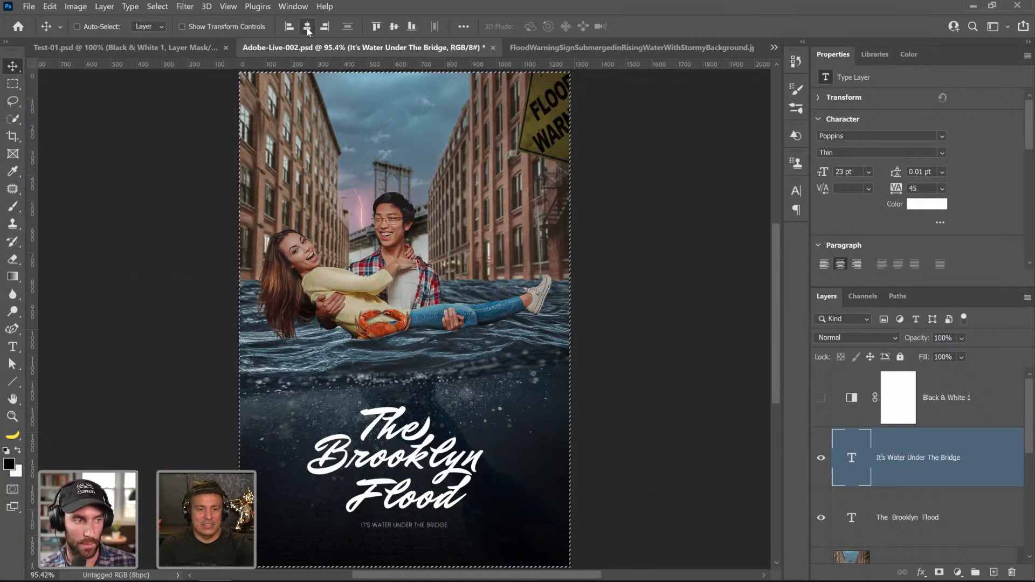
left_click(905, 518)
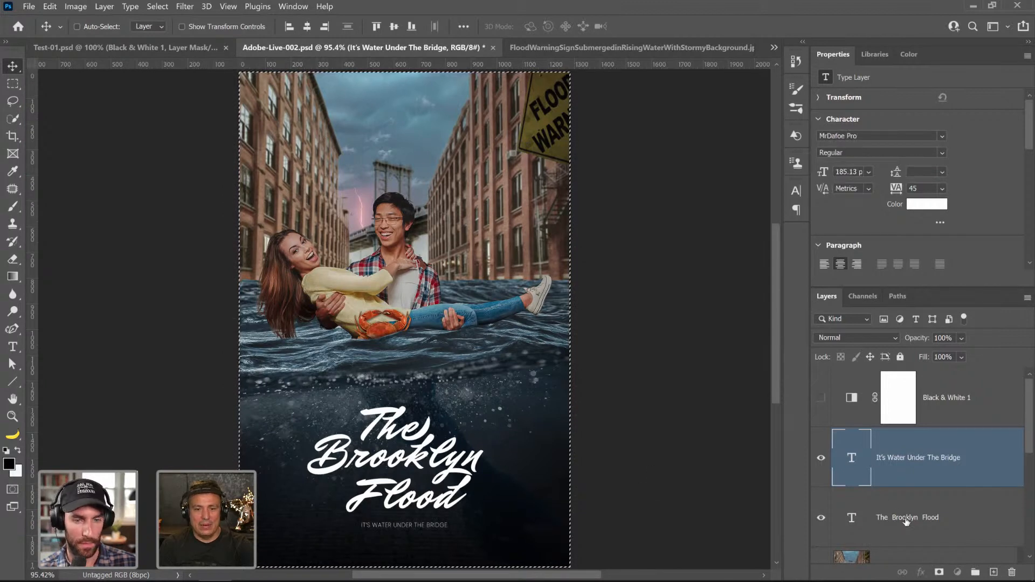
left_click(307, 27)
key("ctrl+d")
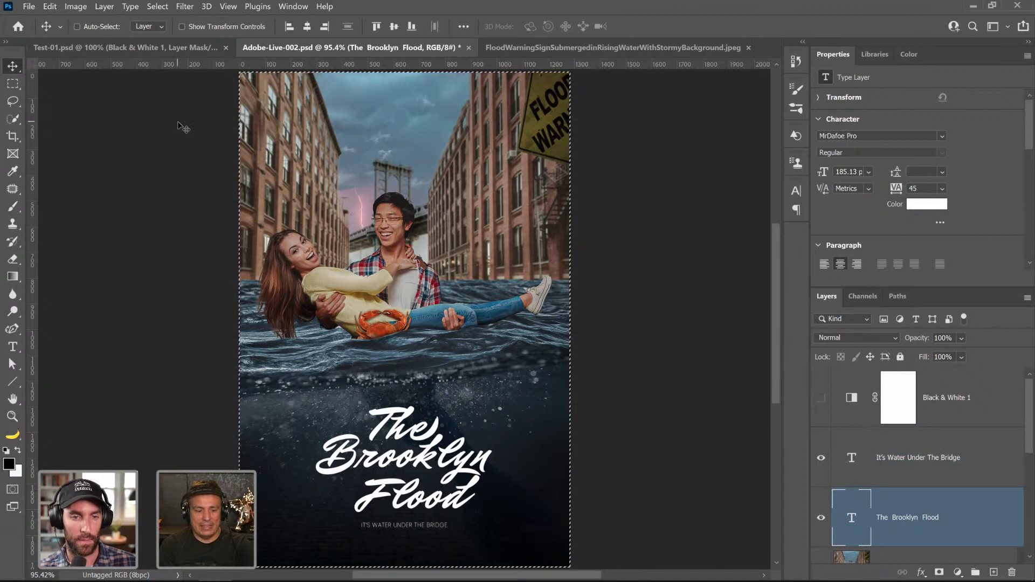
scroll(528, 385, "up", 2)
scroll(553, 387, "down", 2)
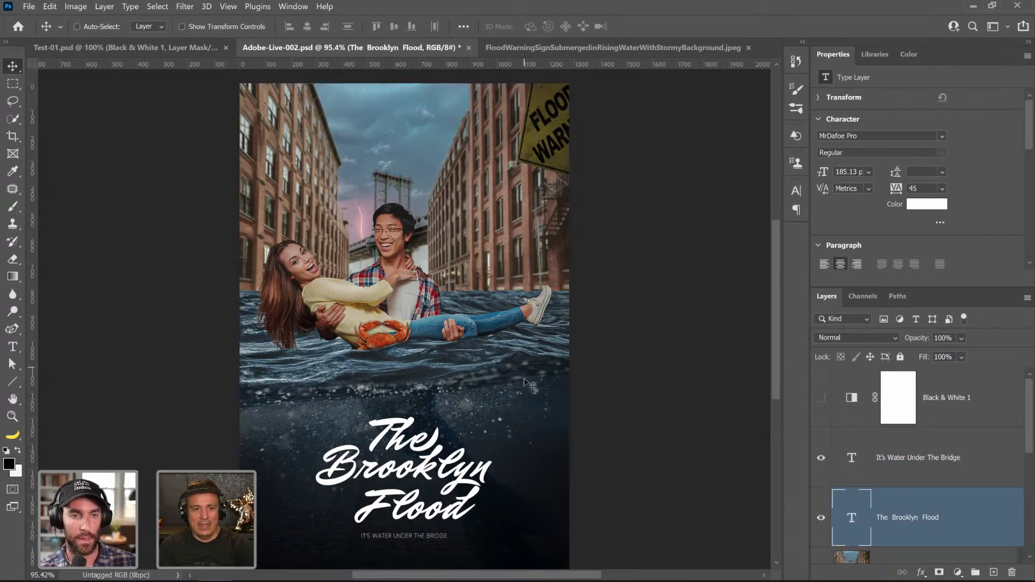
scroll(929, 479, "down", 3)
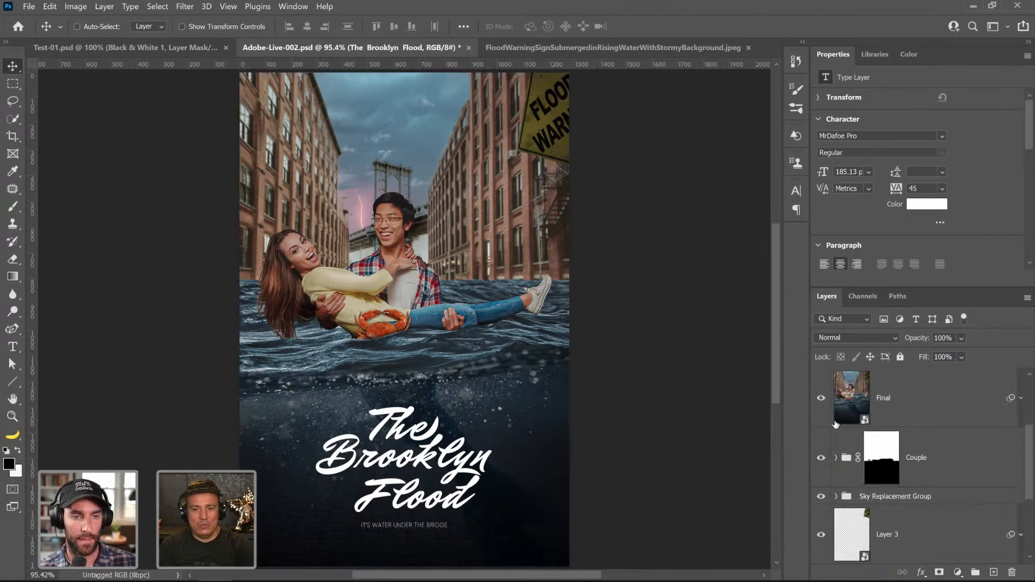
scroll(863, 474, "up", 2)
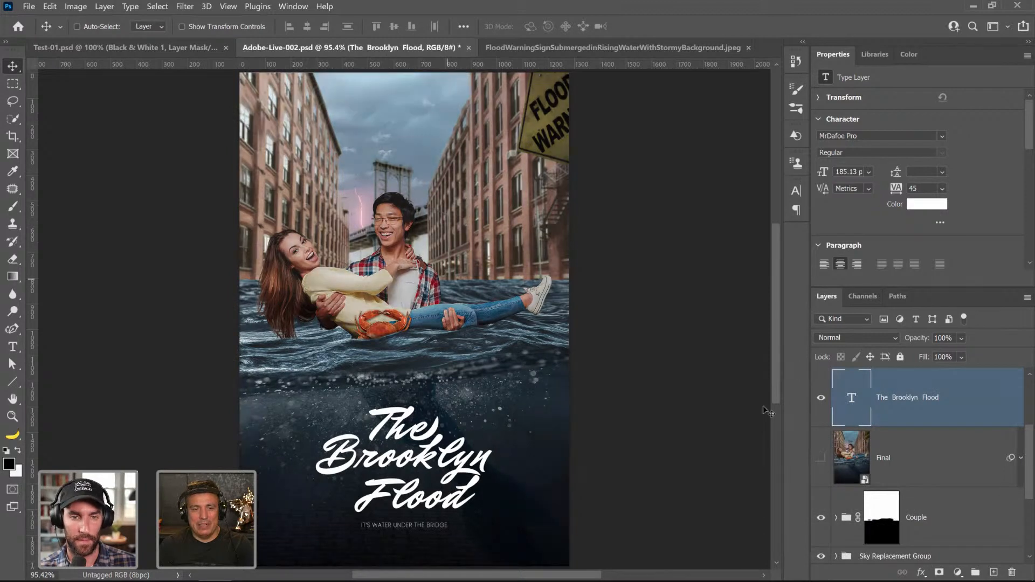
- In the Sky Replacement Group, add a Hue/Saturation adjustment above Levels 2
scroll(840, 428, "down", 3)
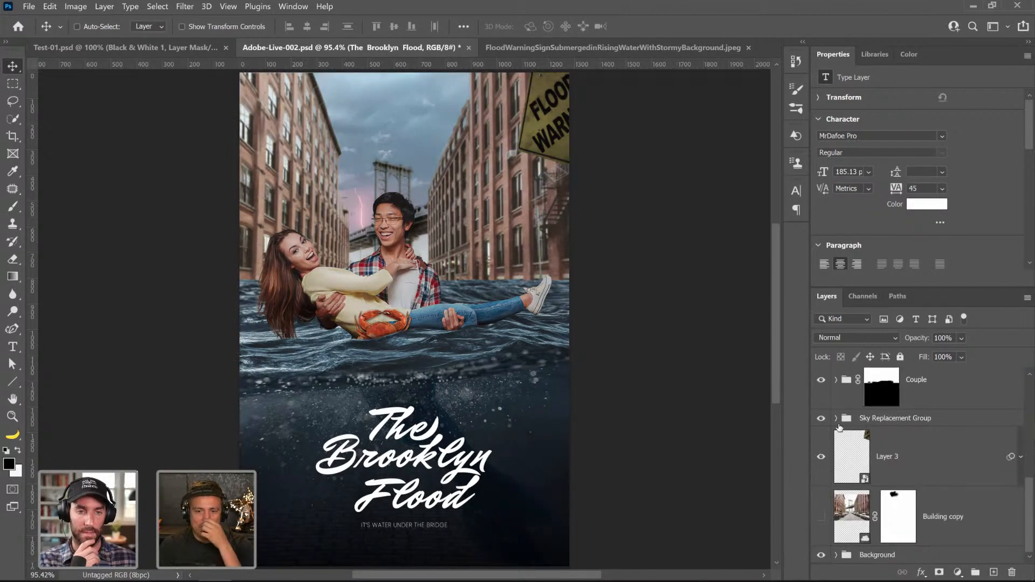
left_click(837, 419)
scroll(916, 469, "down", 1)
left_click(914, 467)
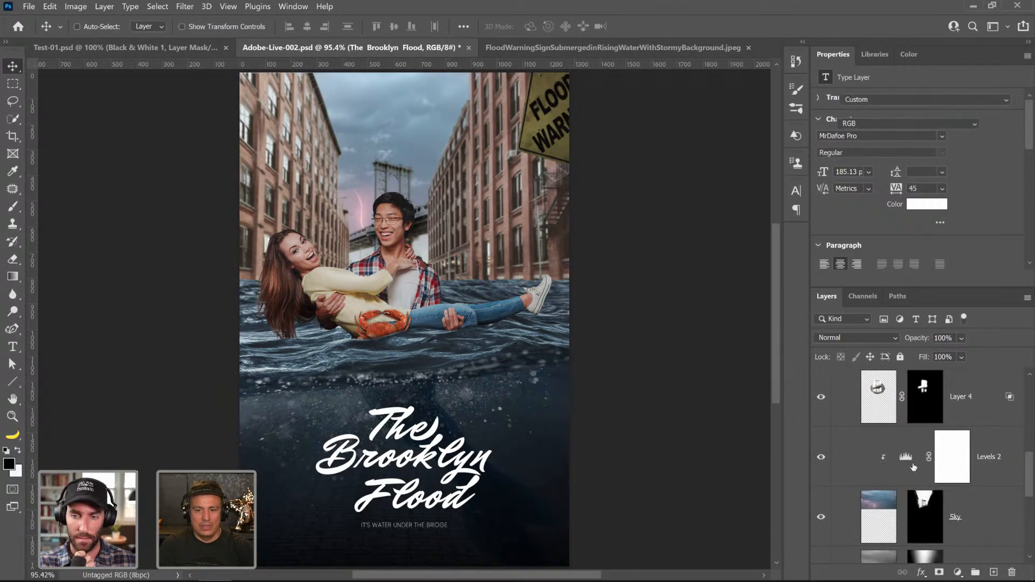
left_click(958, 572)
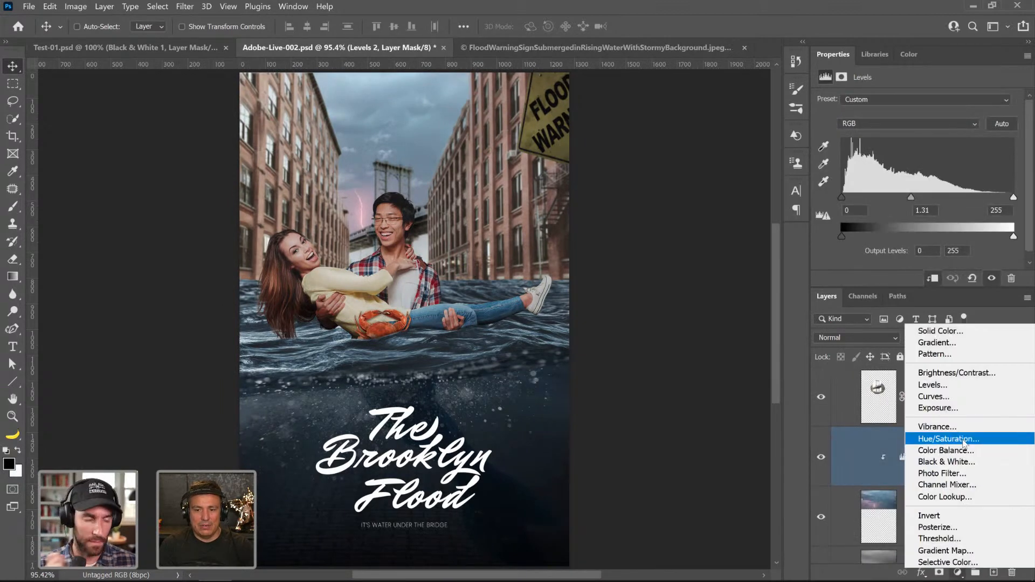
left_click(964, 441)
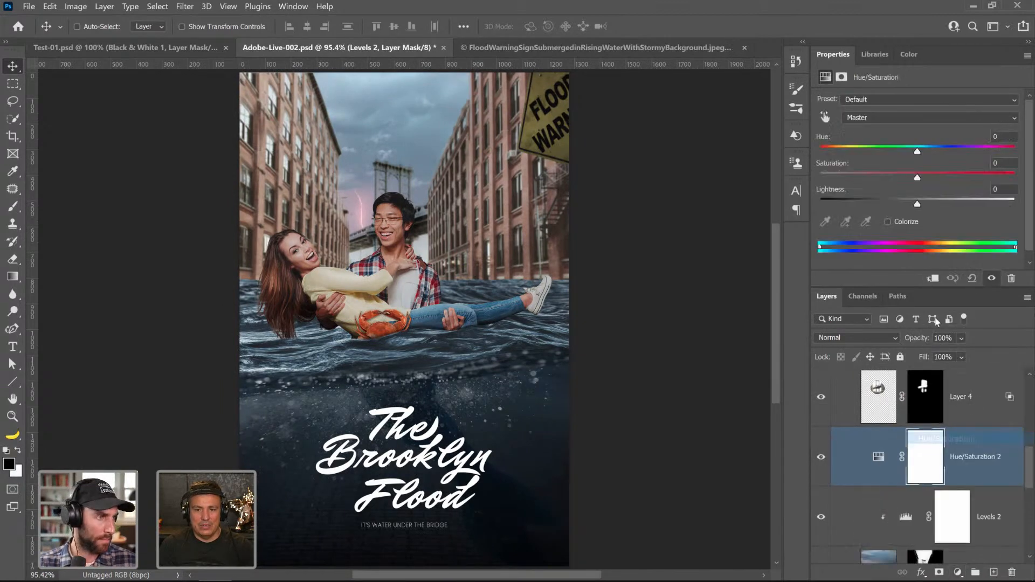
- Desaturate the Blues and the Cyans, with Cyans saturation at -55
left_click(877, 116)
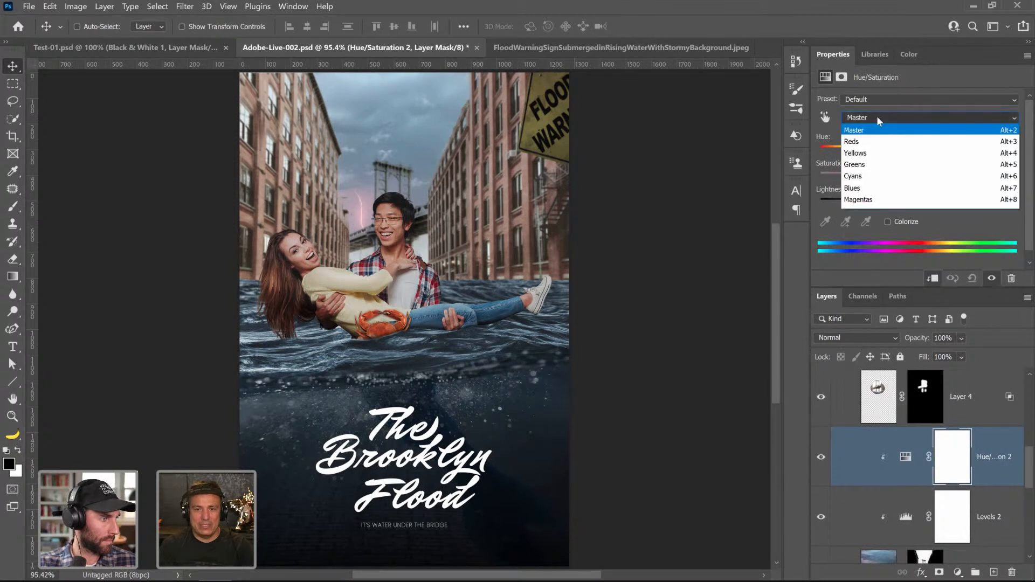
left_click(868, 189)
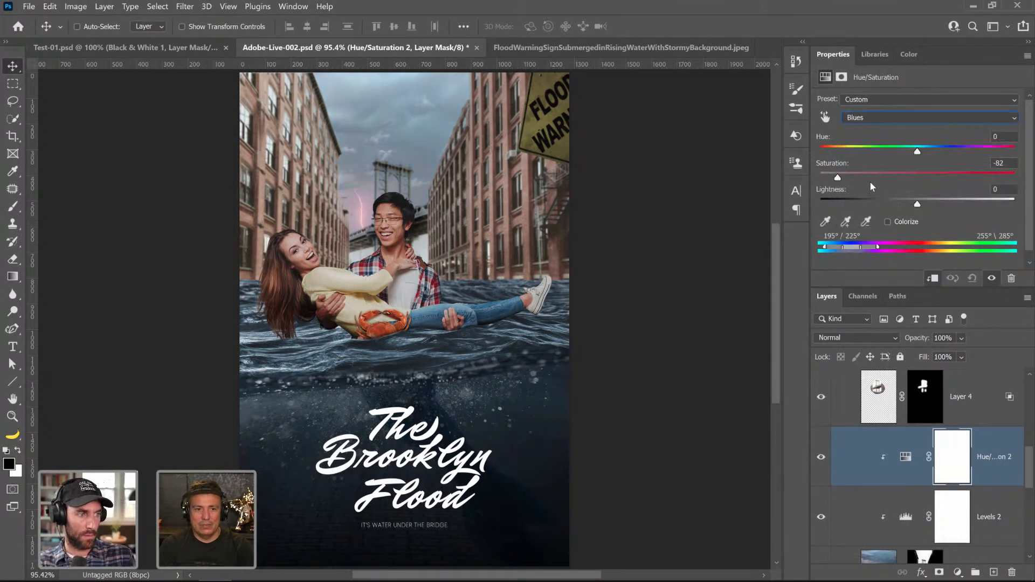
left_click(891, 118)
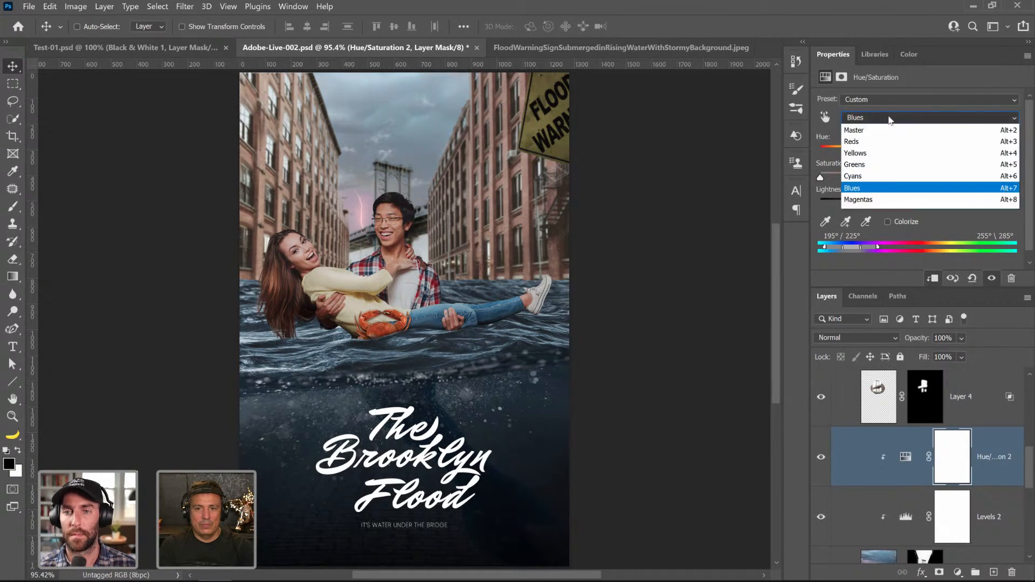
left_click(863, 176)
left_click_drag(917, 178, 866, 184)
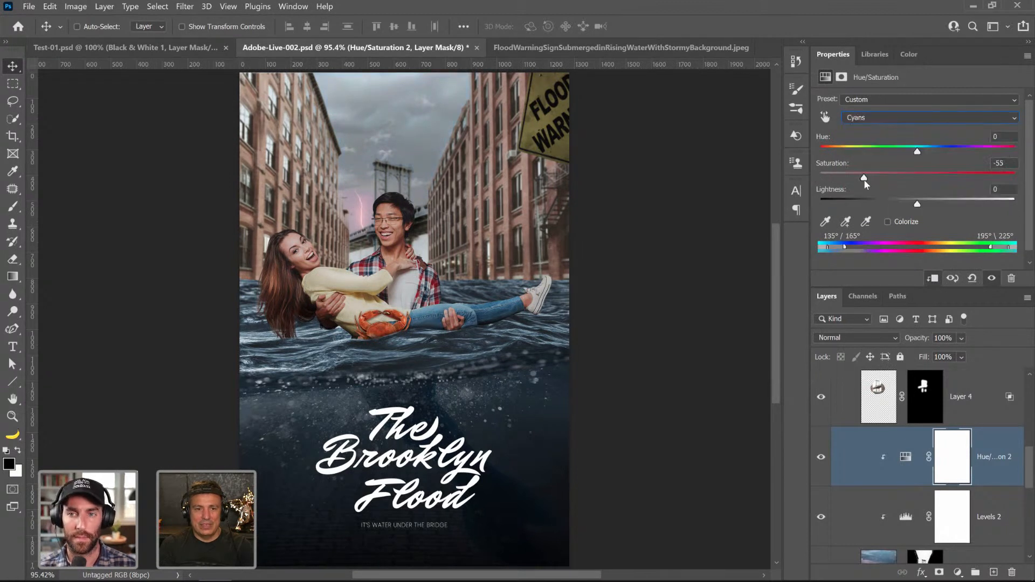
- Shift the Reds hue to -9 and lower Reds saturation to -53
left_click(883, 118)
left_click(863, 141)
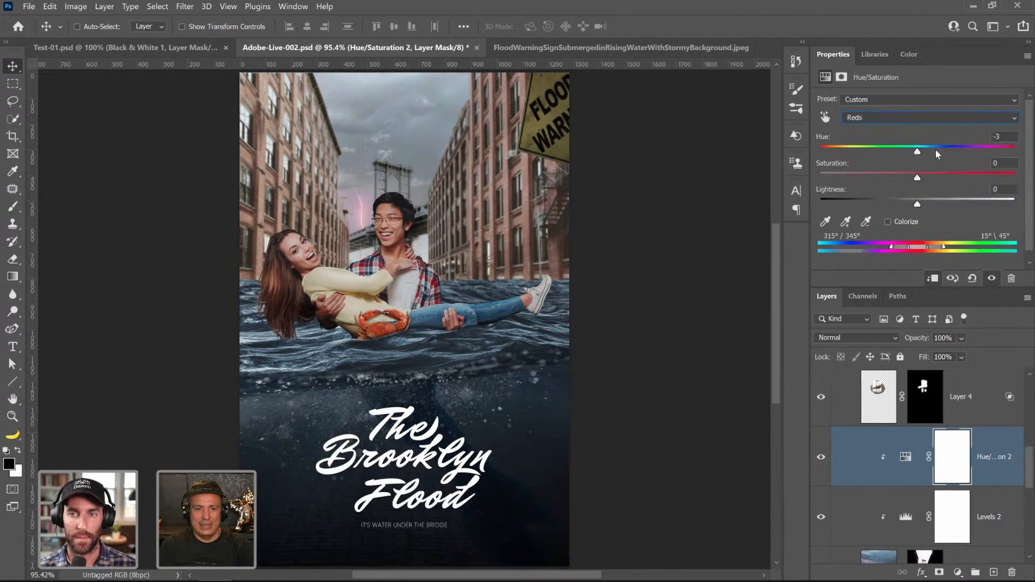
mouse_move(936, 150)
left_mouse_down()
mouse_move(969, 150)
mouse_move(891, 156)
mouse_move(916, 154)
left_mouse_up()
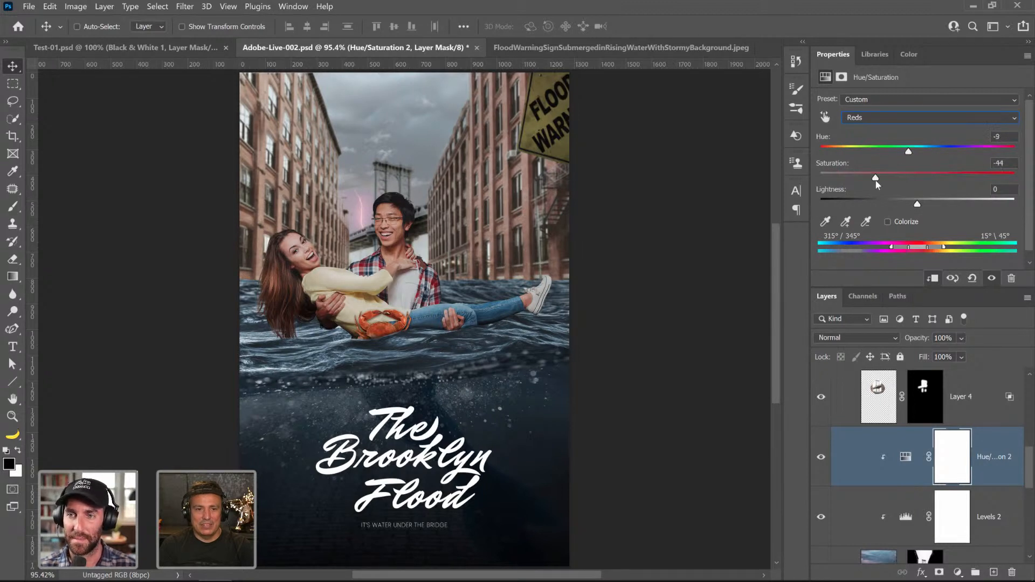
left_click_drag(869, 182, 860, 182)
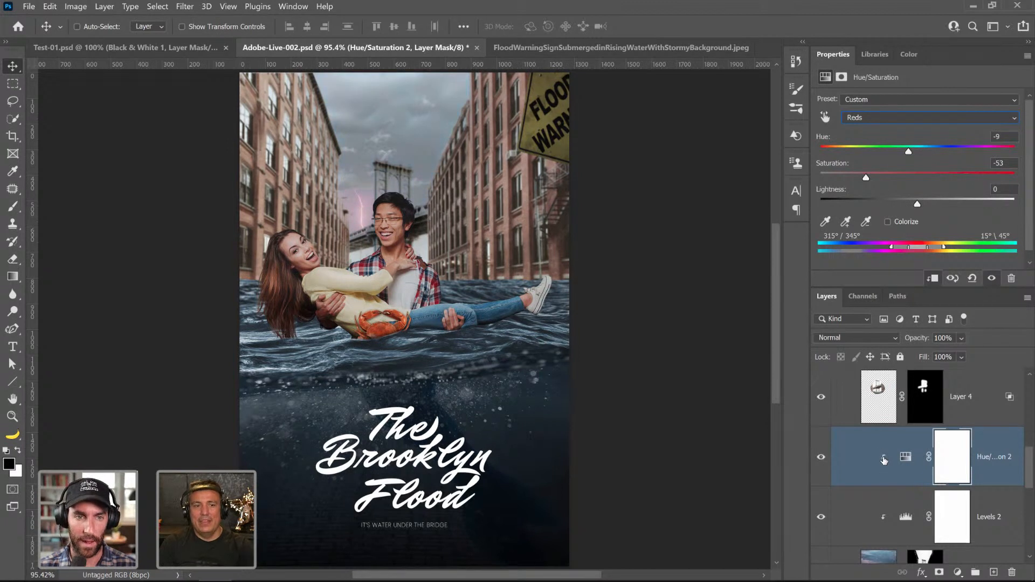
scroll(877, 459, "down", 1)
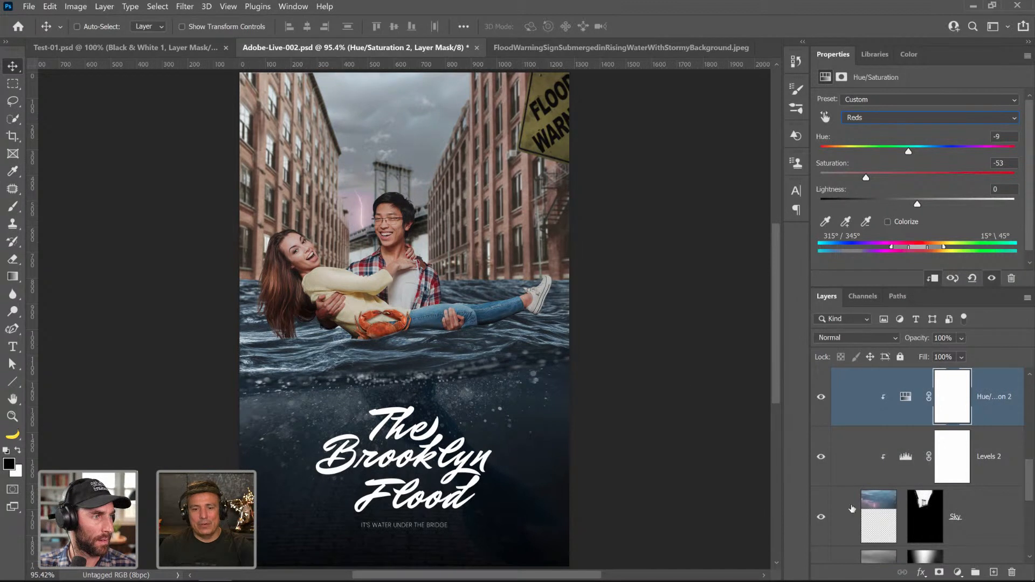
scroll(862, 504, "down", 3)
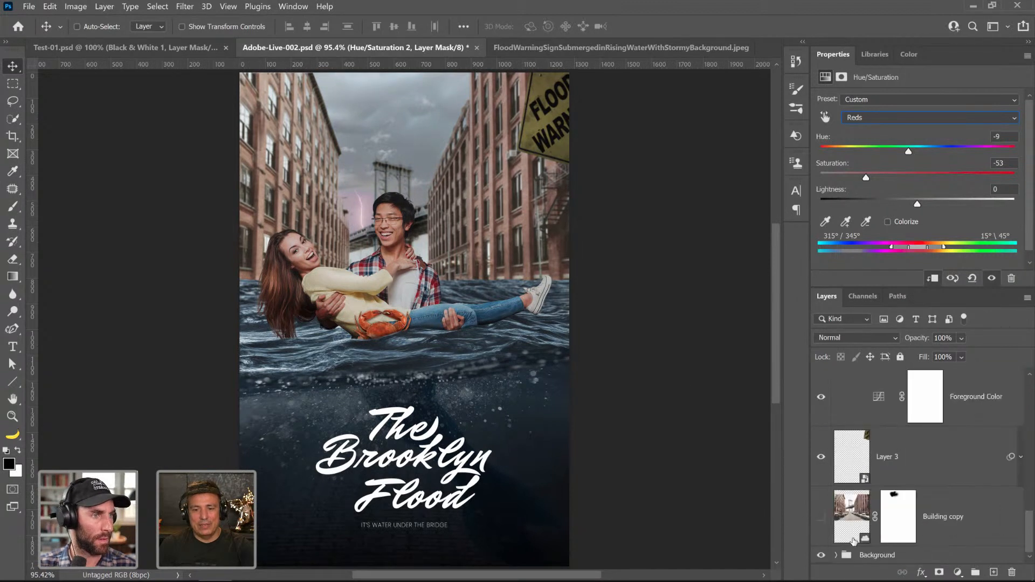
left_click(836, 556)
scroll(861, 506, "down", 10)
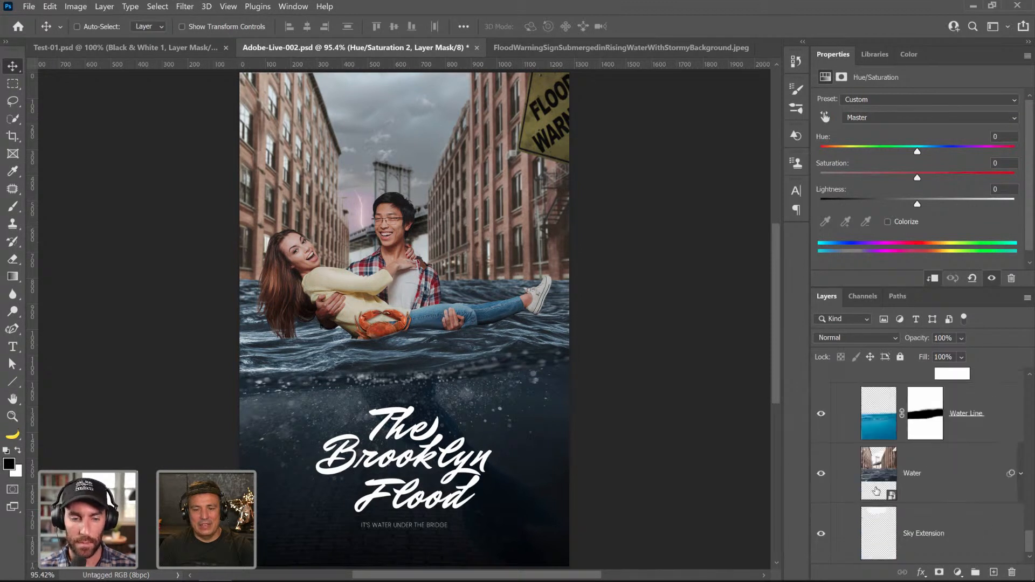
- Inside the Water smart object, add a Curves adjustment with a slightly nudged midpoint above Building, then save and close it
left_click(877, 491)
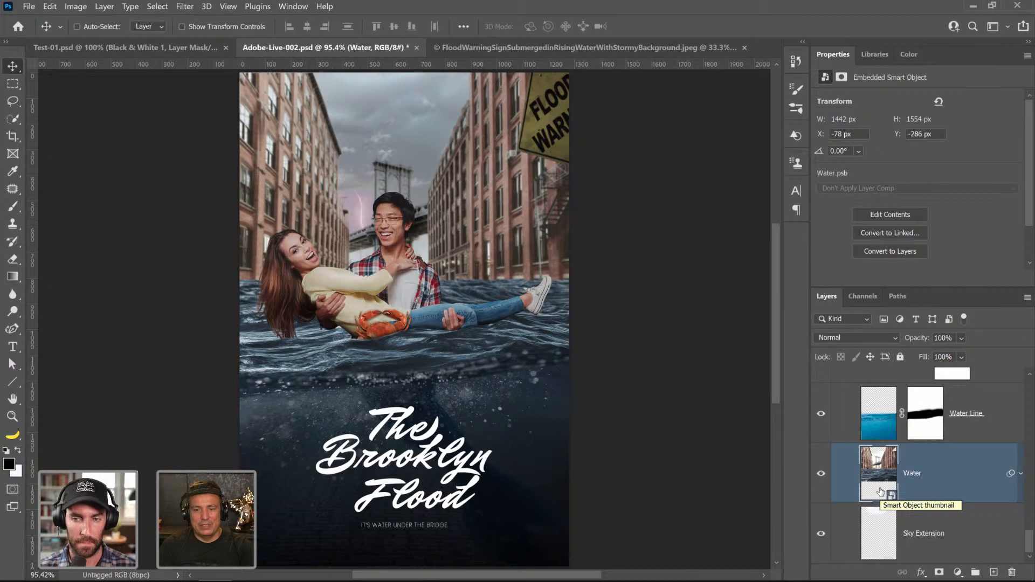
double_click(881, 480)
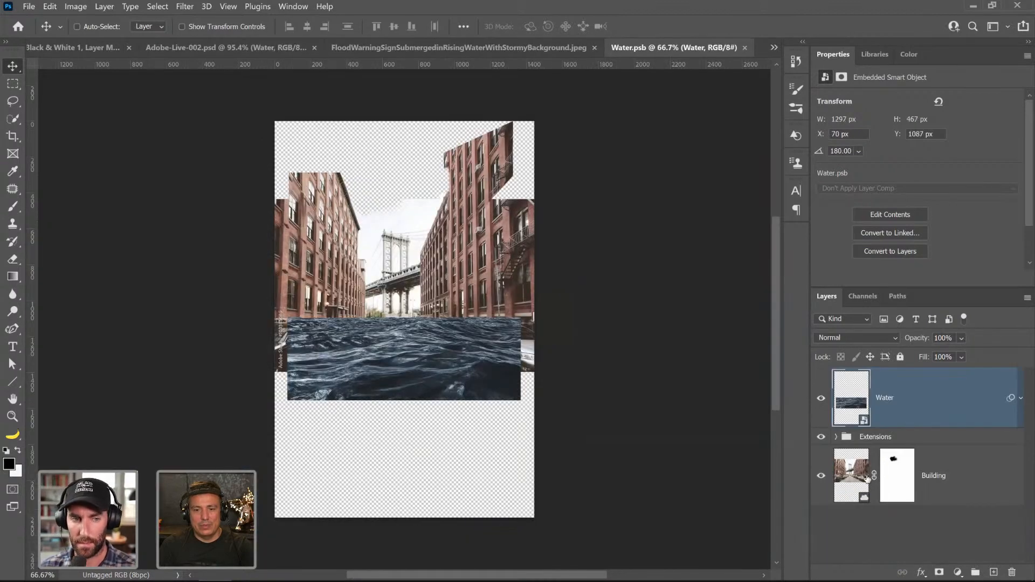
left_click(867, 479)
left_click(958, 572)
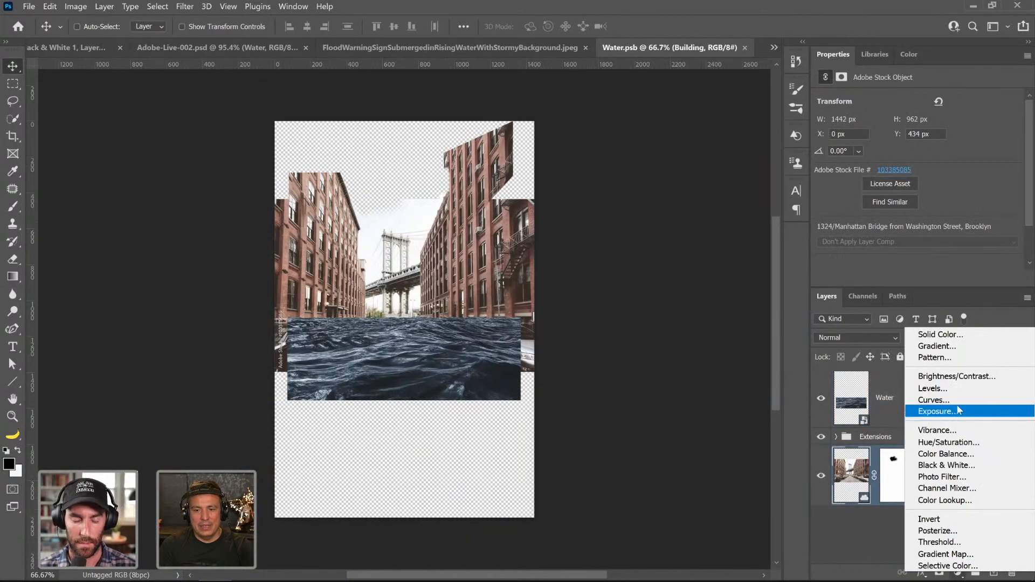
left_click(935, 400)
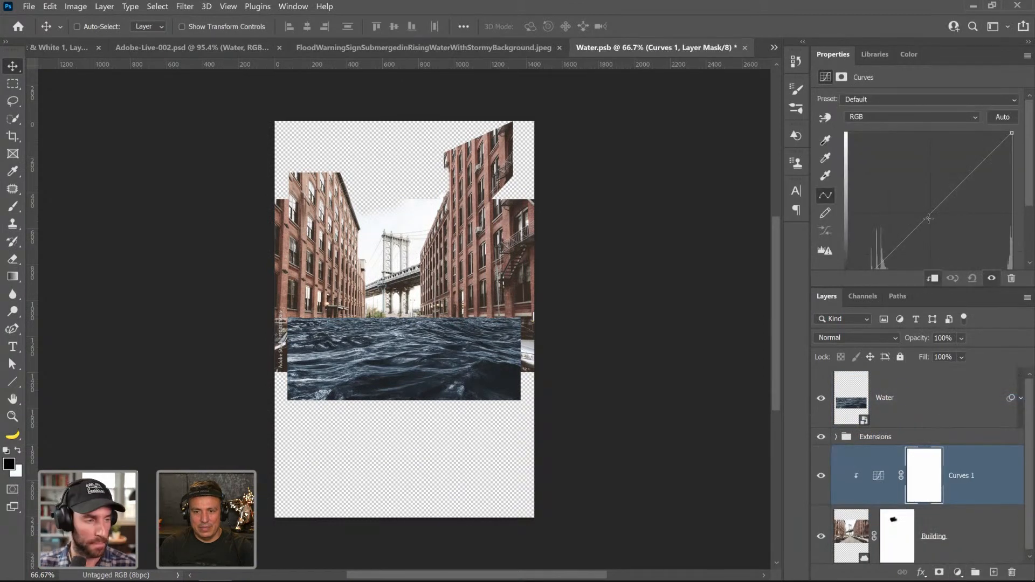
left_click(929, 219)
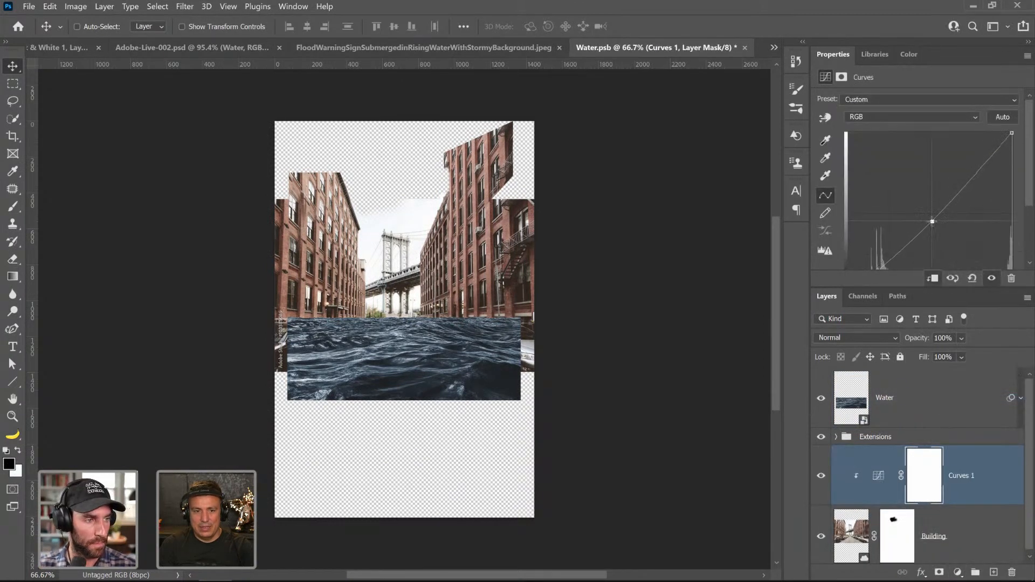
left_click_drag(932, 221, 931, 220)
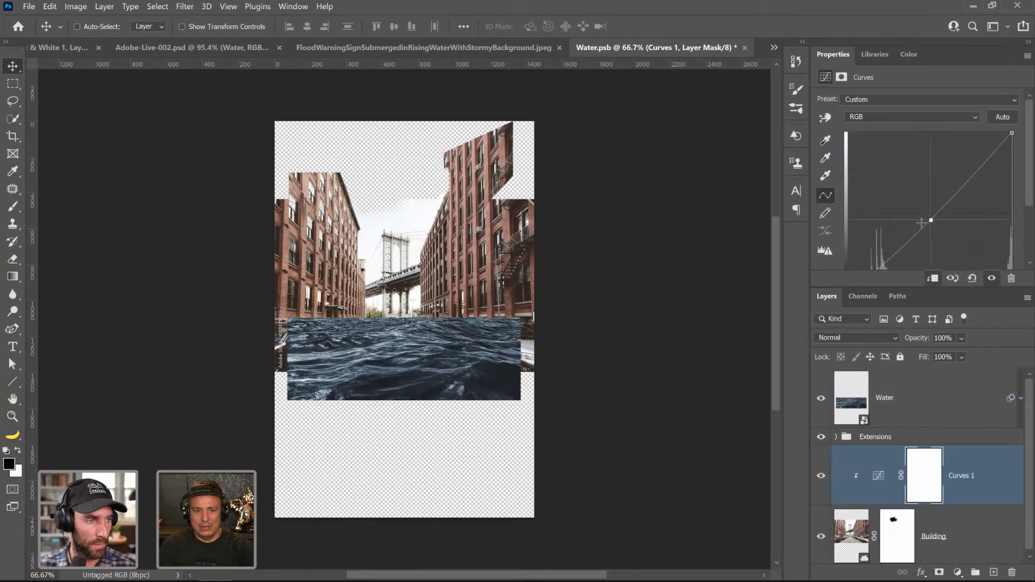
left_click(745, 48)
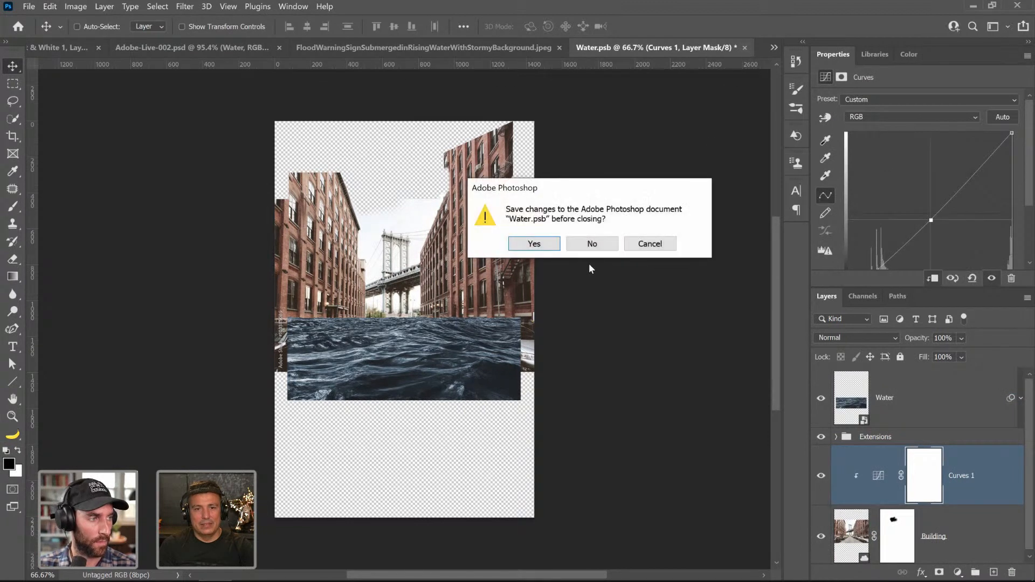
left_click(544, 244)
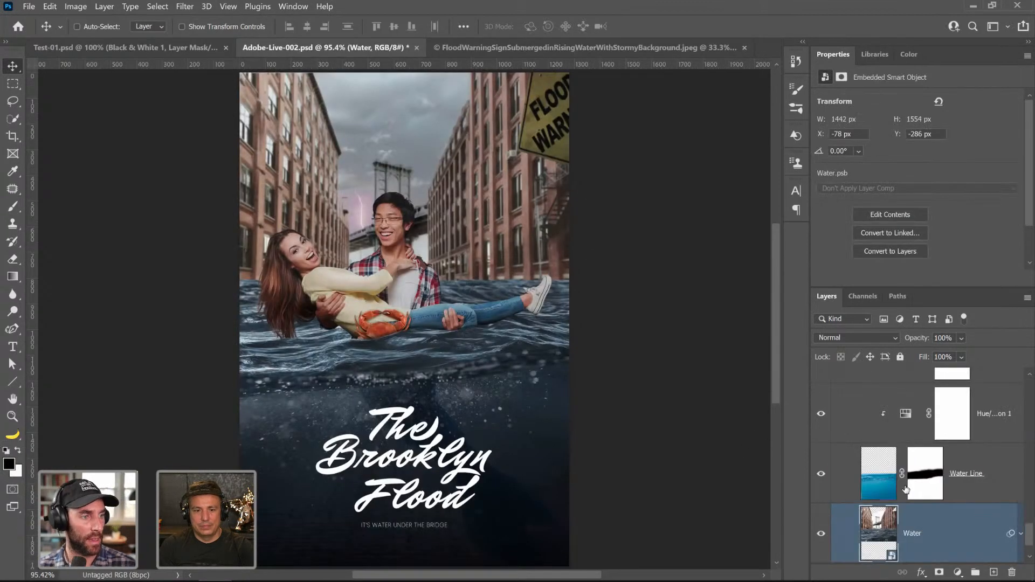
- Copy a merged snapshot of the whole poster and paste it into the Final smart object
scroll(904, 489, "up", 4)
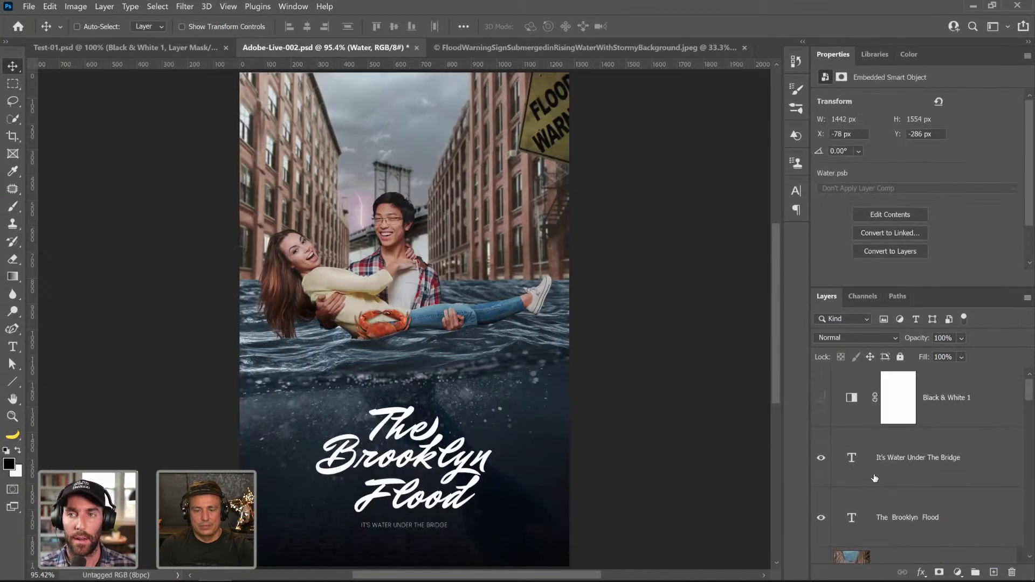
left_click(884, 470)
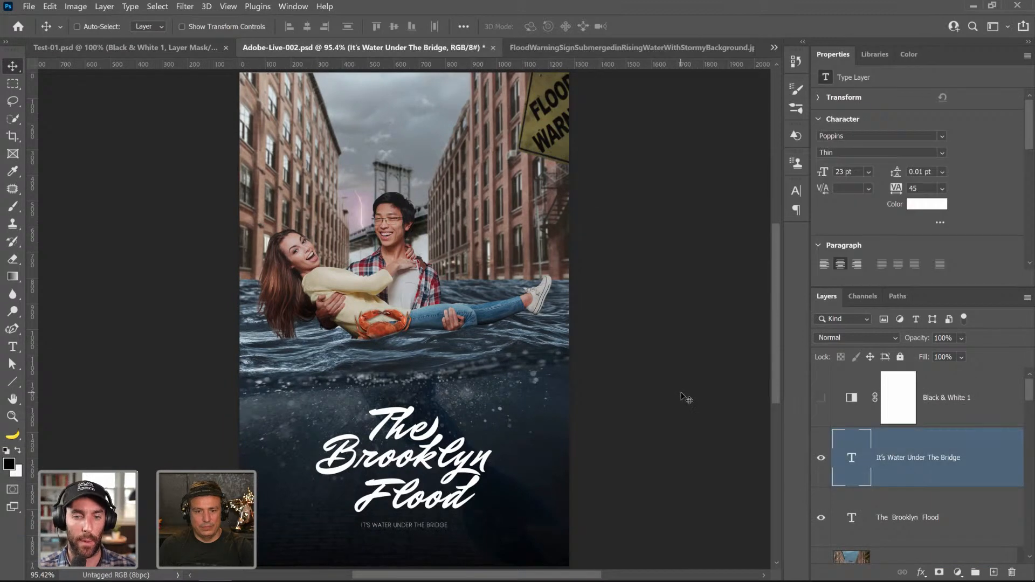
key("ctrl")
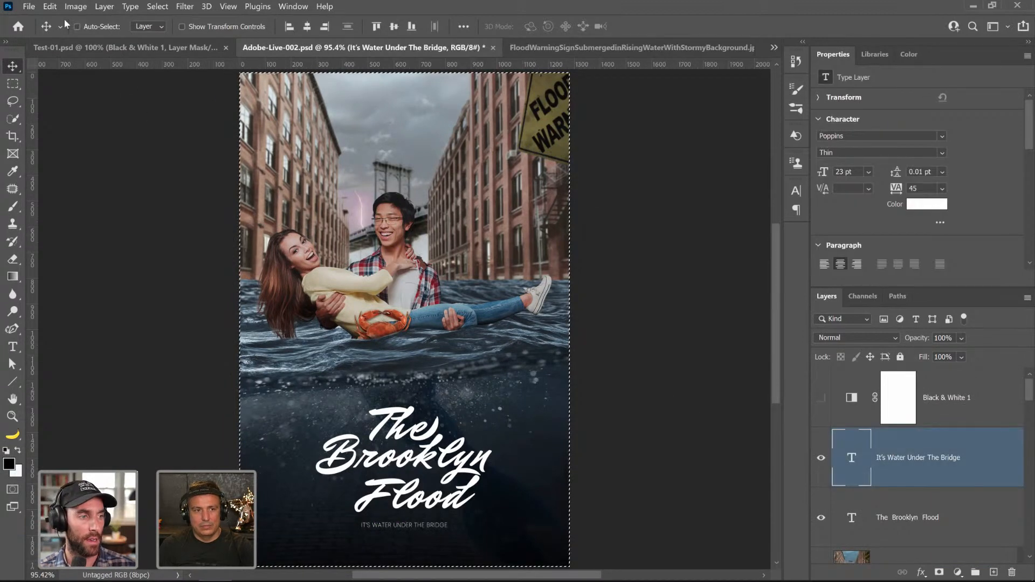
key("ctrl+a")
left_click(50, 6)
left_click(77, 102)
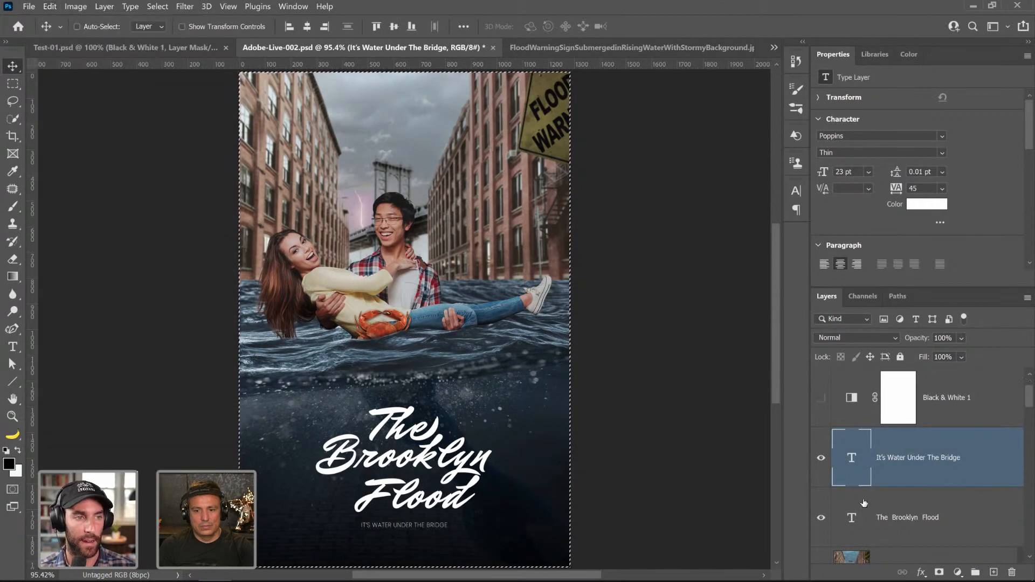
scroll(852, 517, "down", 1)
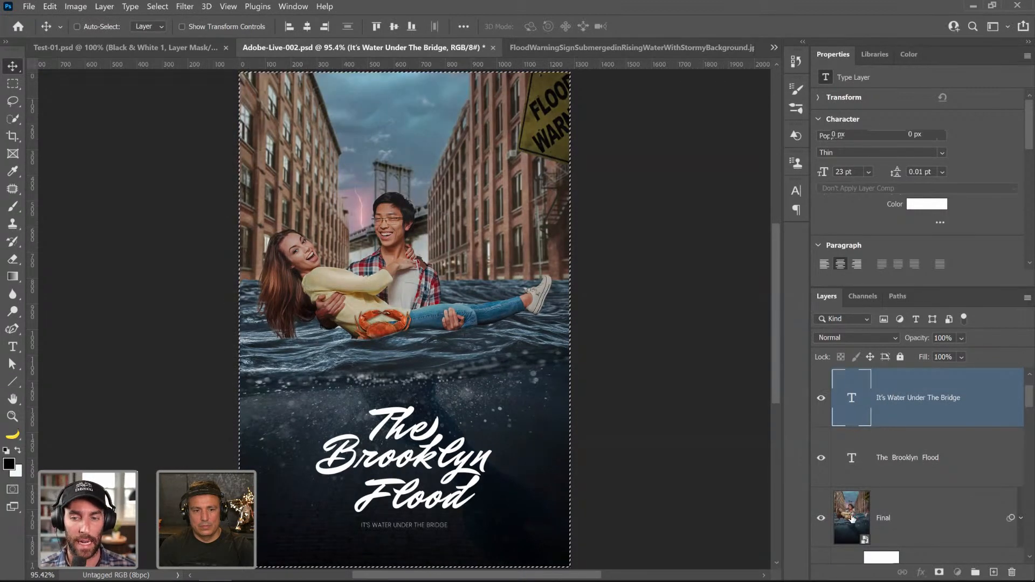
double_click(852, 518)
key("ctrl+v")
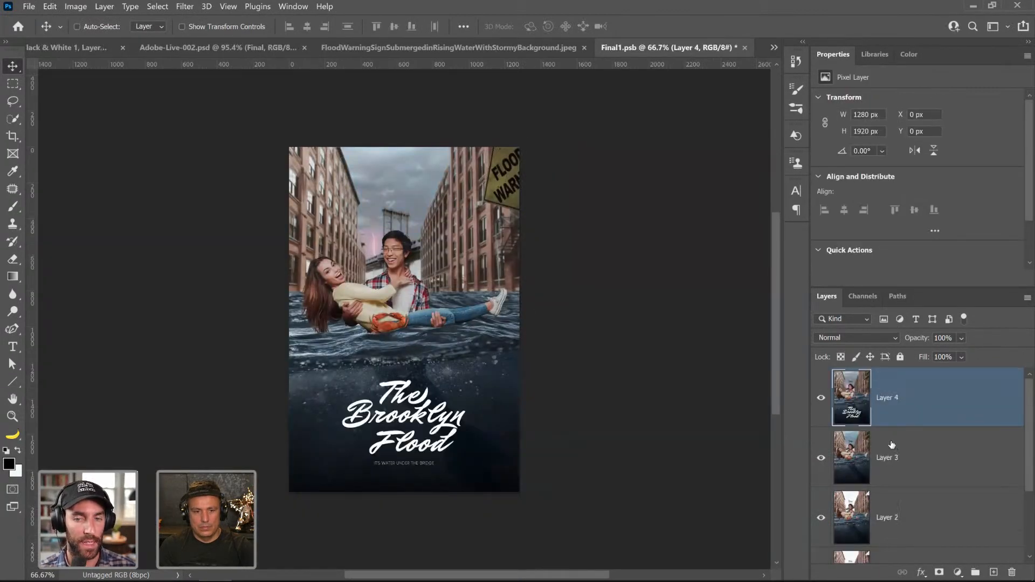
- Close the flood warning sign image without saving it
left_click(547, 47)
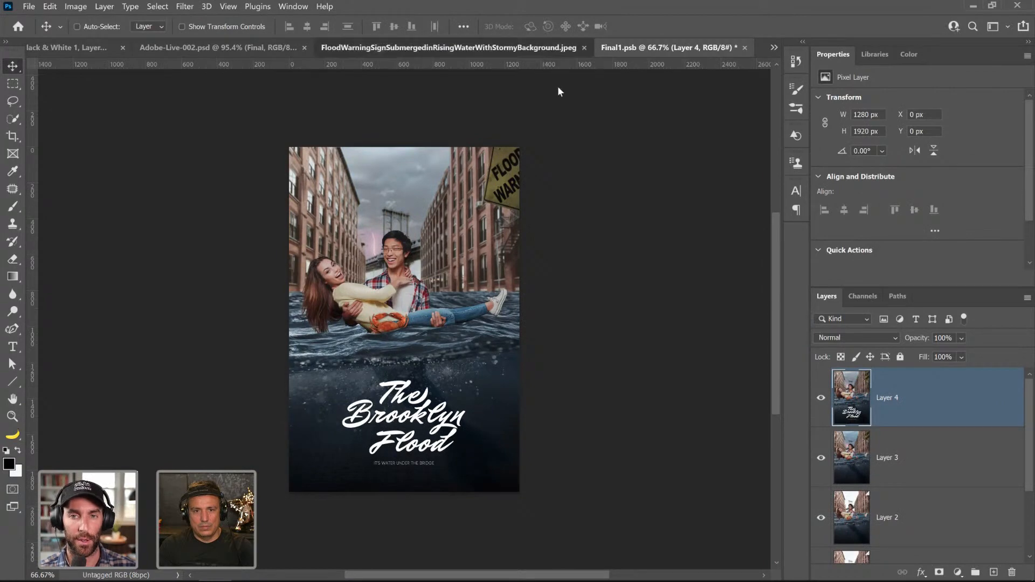
left_click(630, 48)
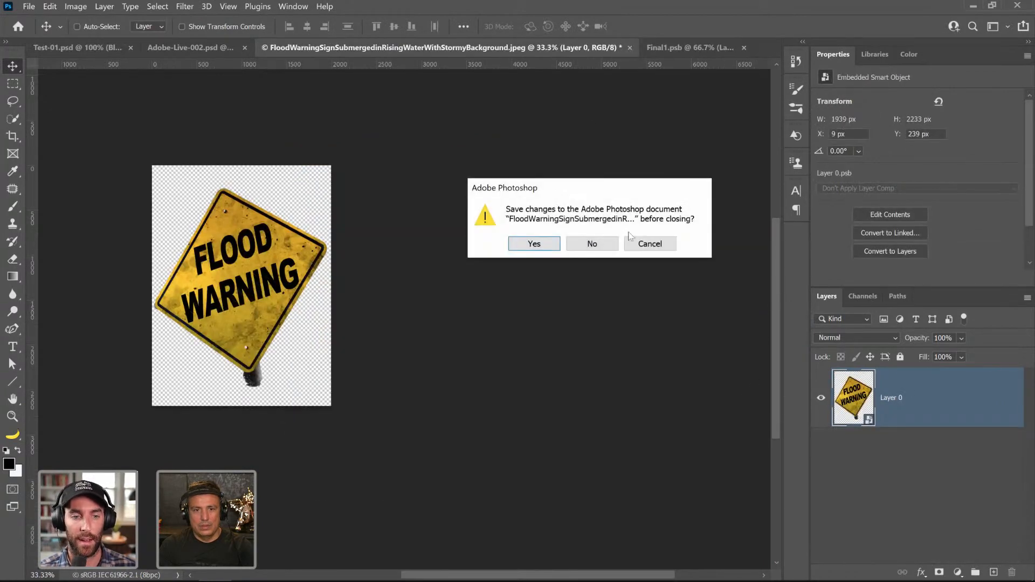
left_click(599, 244)
- Copy a merged snapshot without the titles and paste it into the Final smart object
left_click(298, 47)
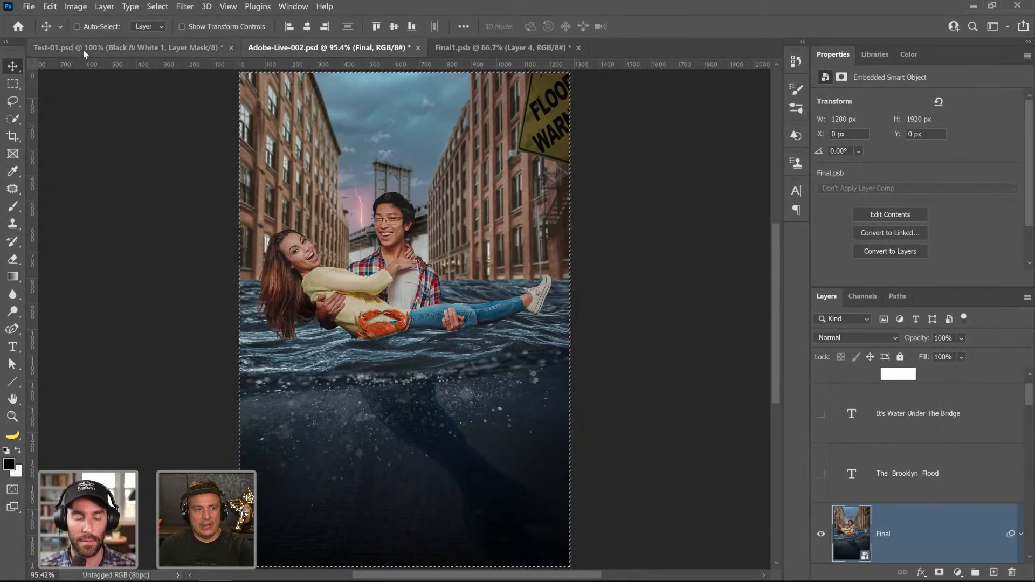
left_click(50, 6)
left_click(81, 100)
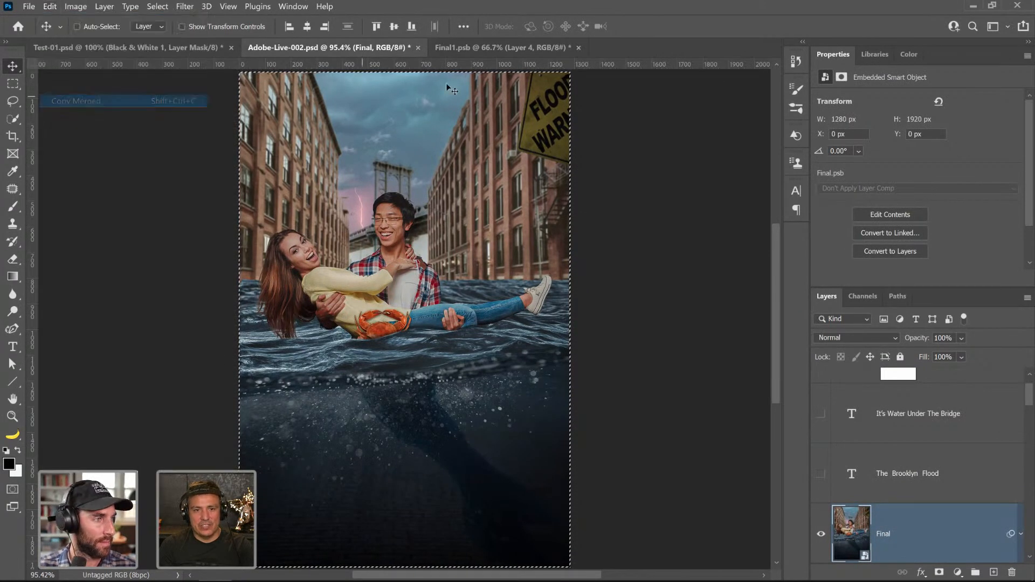
left_click(502, 48)
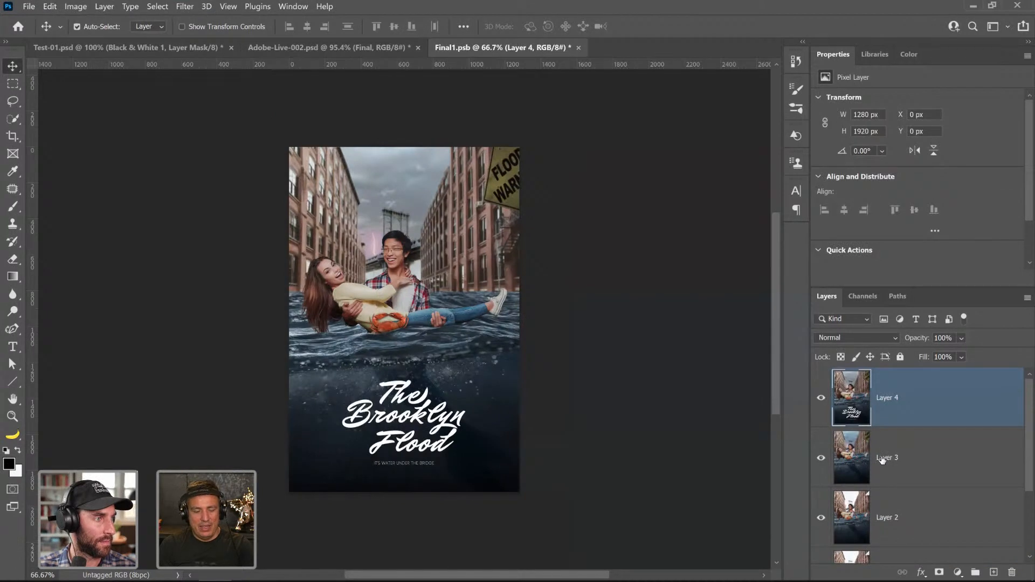
key("ctrl+v")
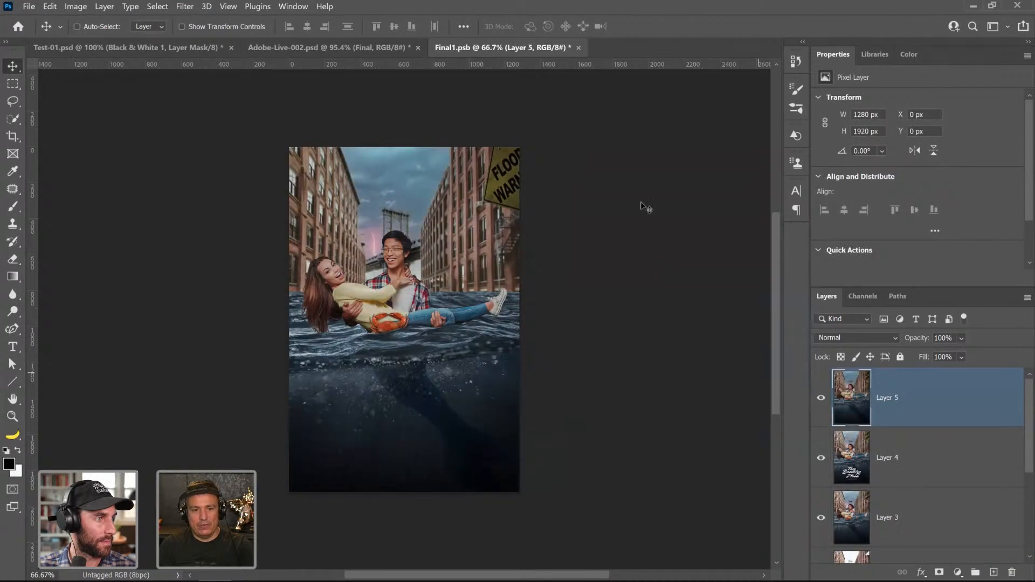
left_click(579, 48)
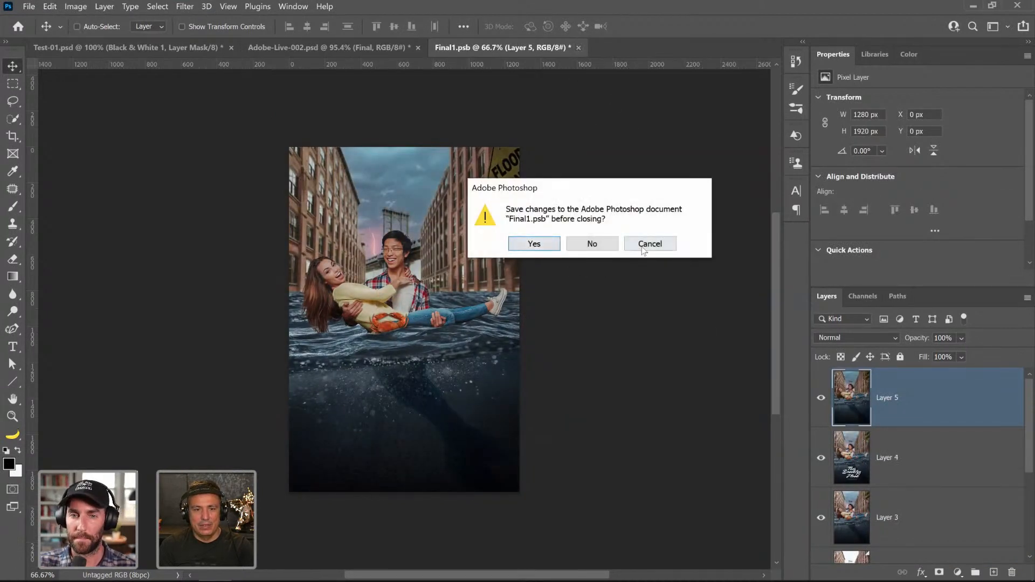
left_click(649, 245)
- Hide the Final layer, paste the grey-sky version into Final, then save and close it
left_click(351, 47)
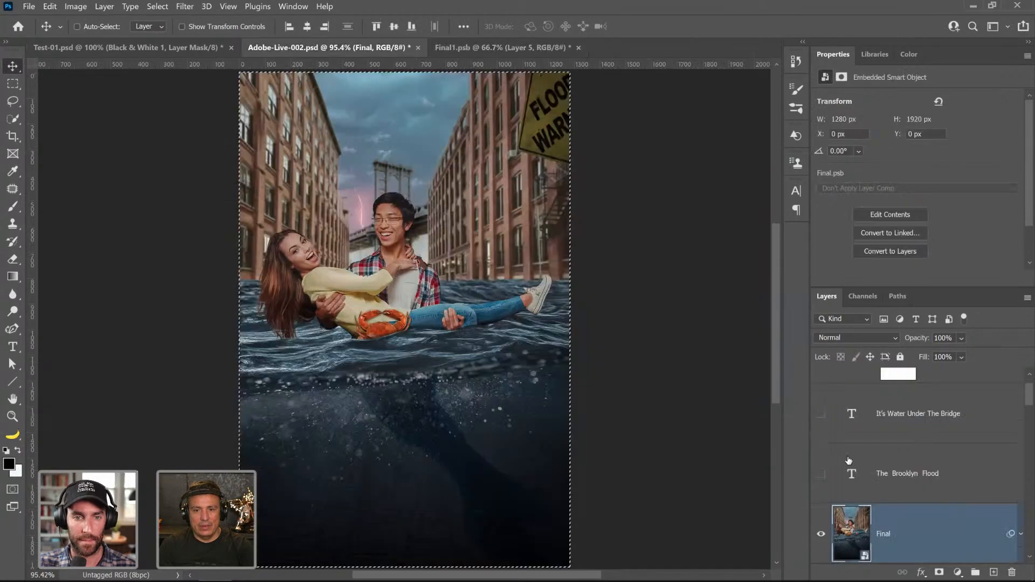
scroll(848, 461, "up", 1)
scroll(849, 461, "down", 2)
left_click(821, 458)
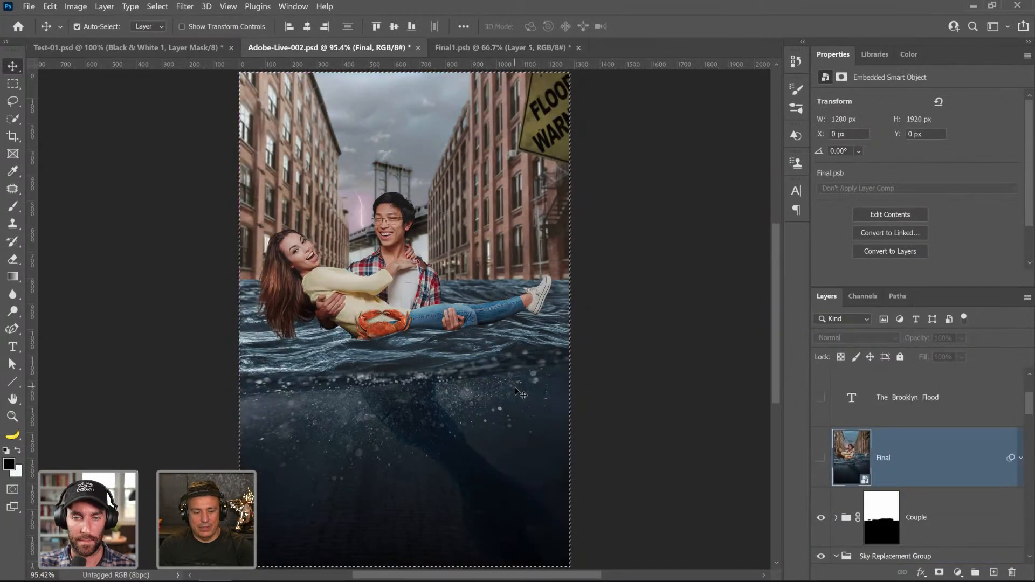
left_click(509, 50)
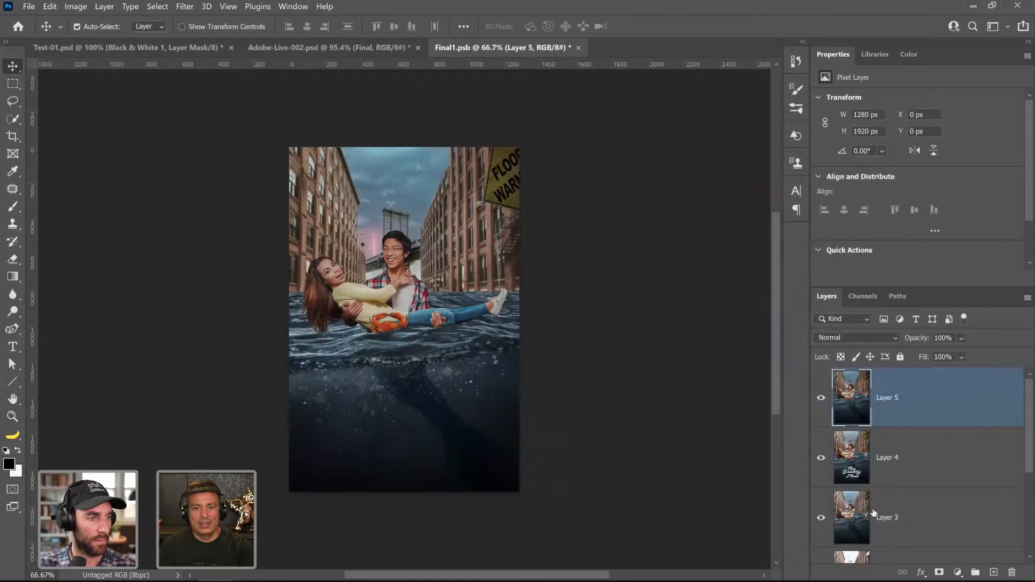
key("ctrl+v")
left_click(579, 48)
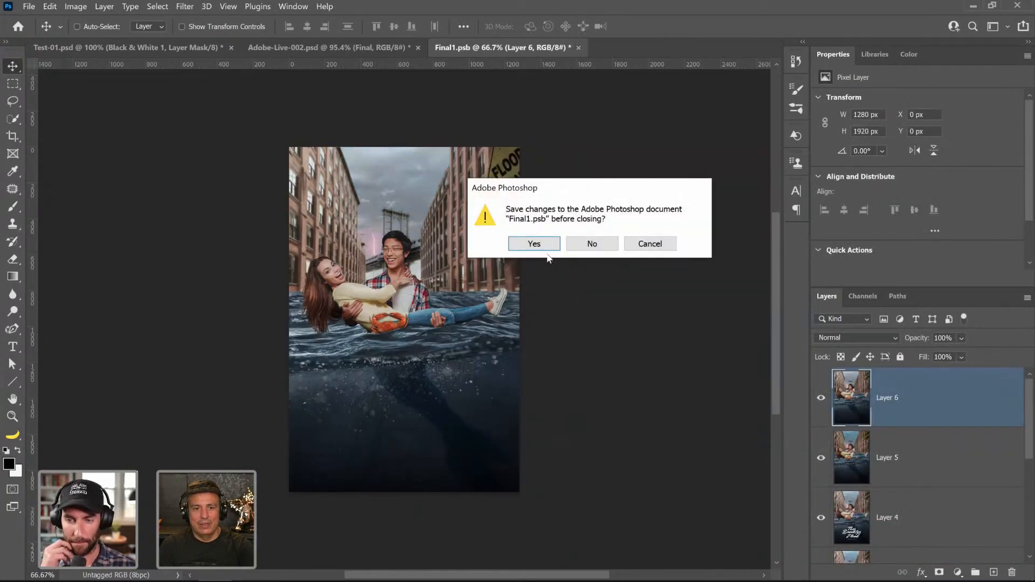
left_click(543, 247)
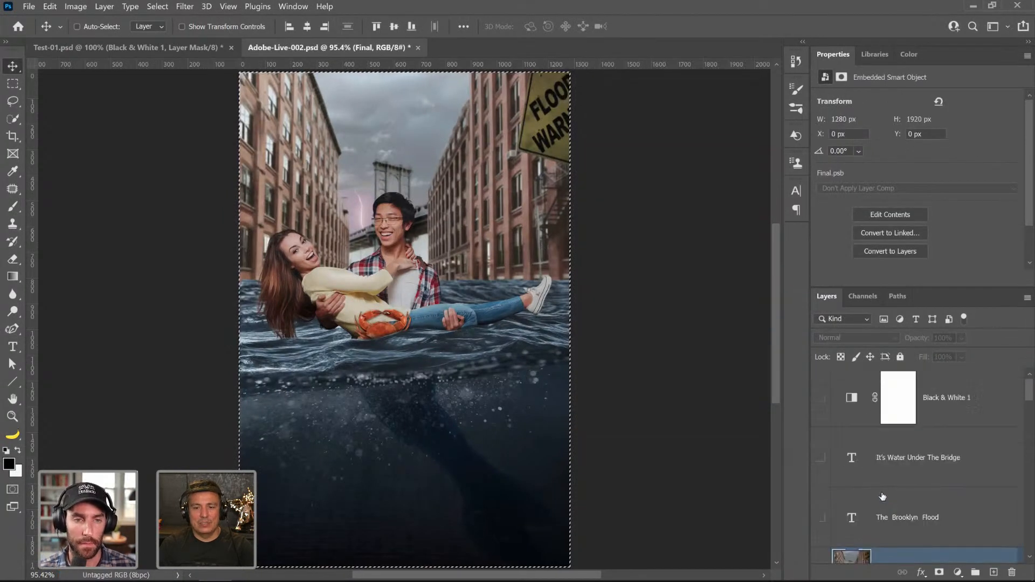
- Save the poster document with Ctrl+S
scroll(883, 497, "down", 1)
scroll(882, 496, "up", 1)
left_click_drag(817, 494, 815, 476)
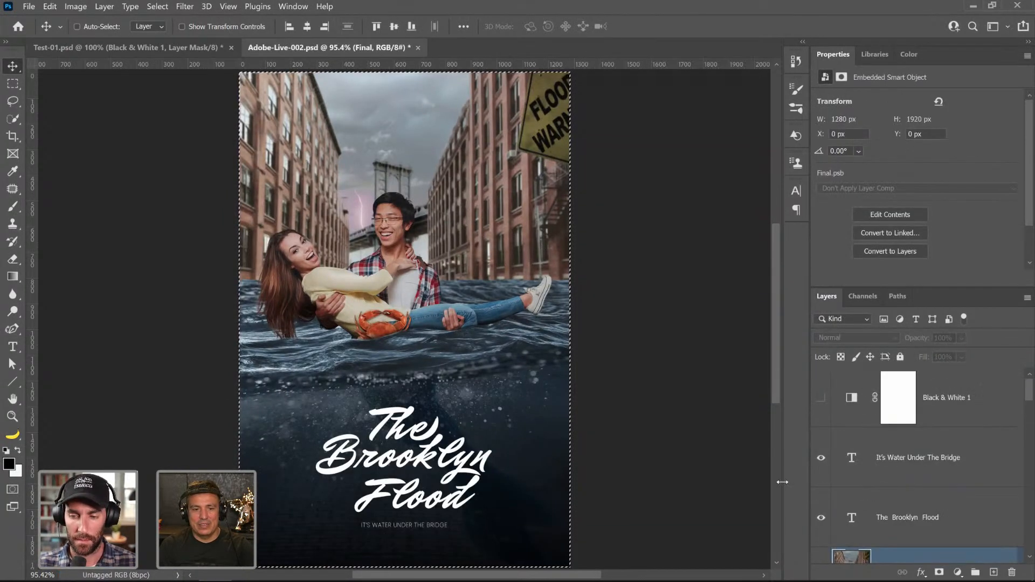
key("ctrl+s")
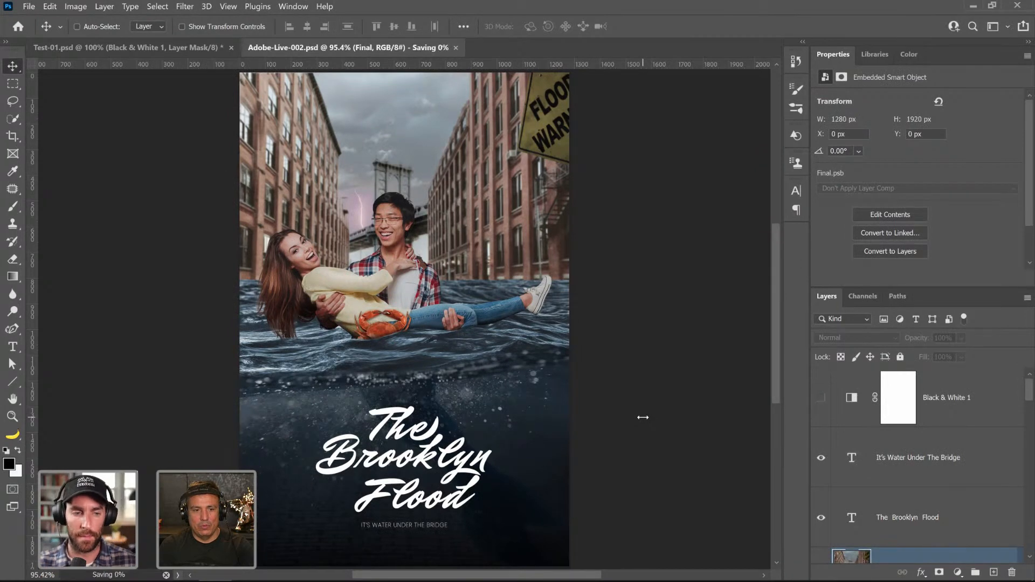
- Turn the Final layer's visibility back on and expand its smart filters list
scroll(493, 328, "down", 3)
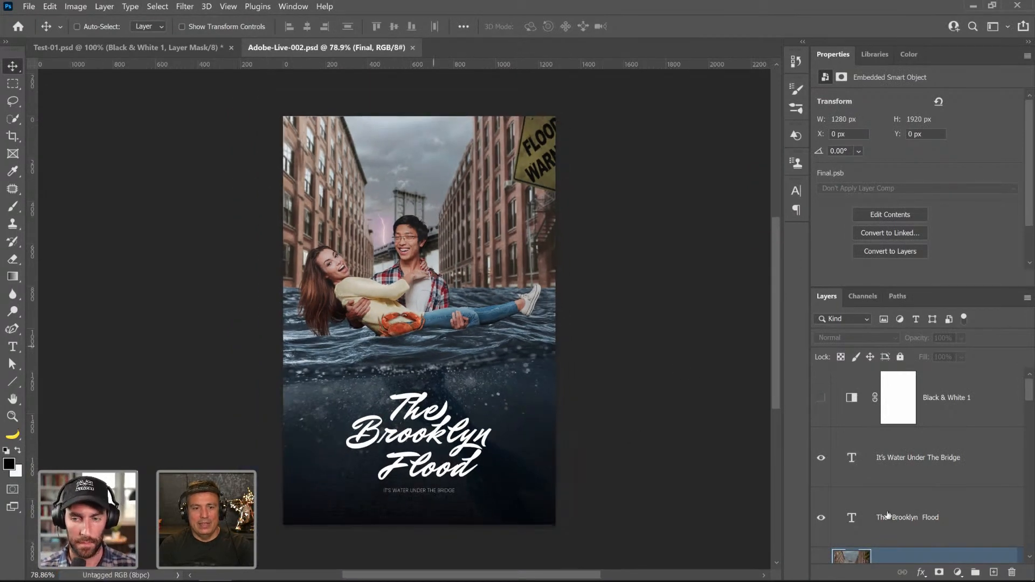
scroll(858, 428, "down", 3)
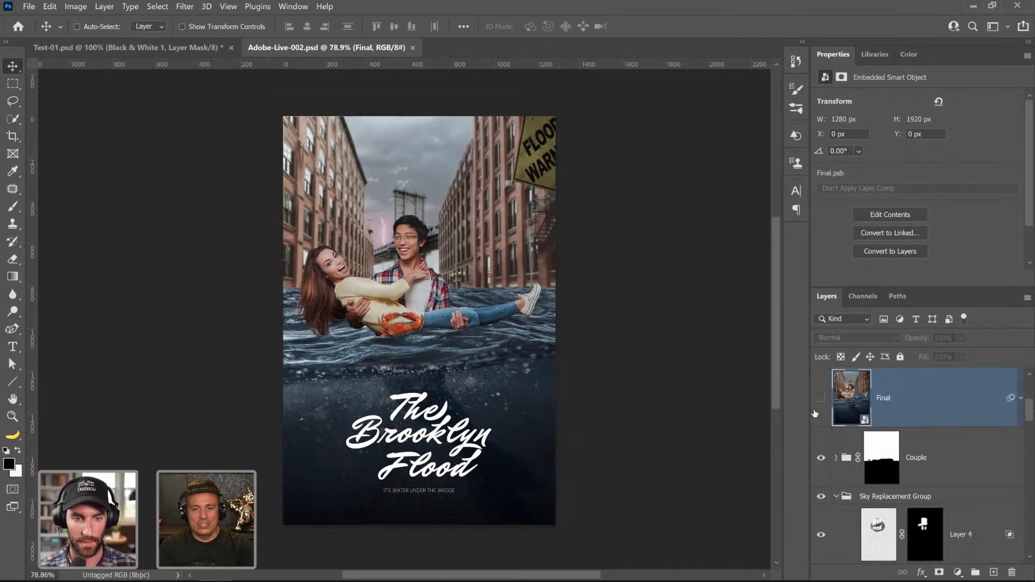
left_click(821, 399)
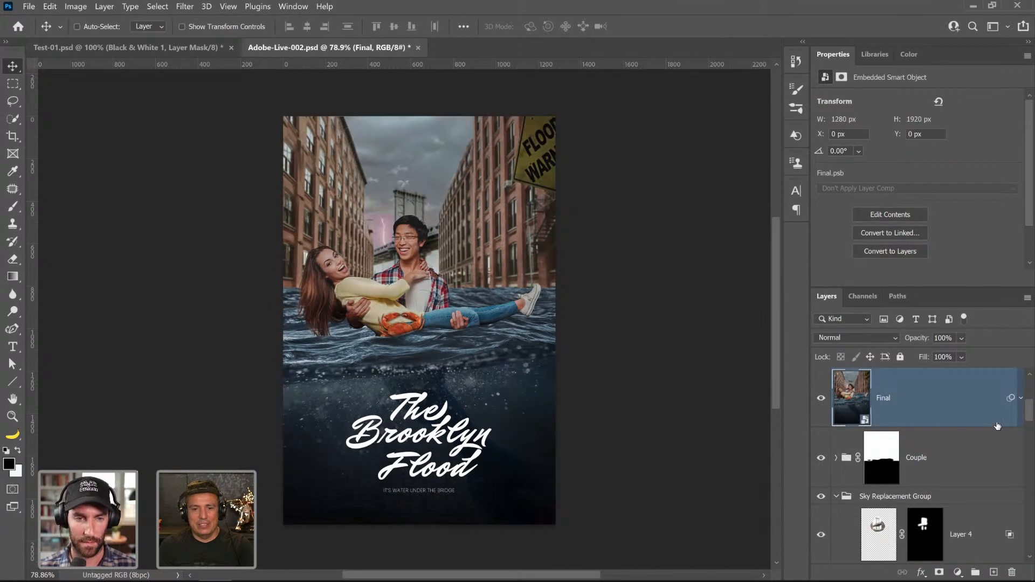
left_click(1021, 399)
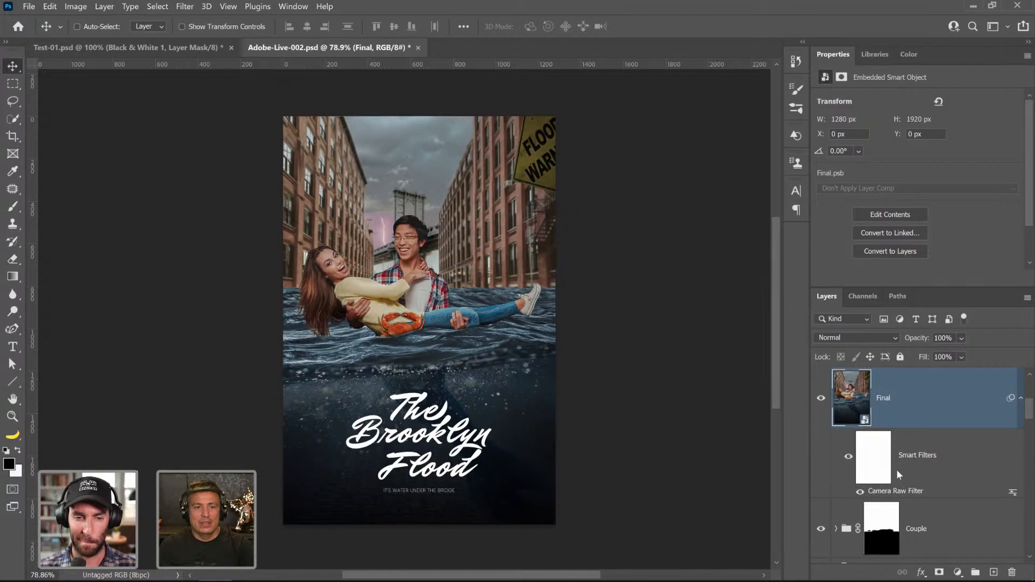
- In Camera Raw, raise the highlights toward zero and reduce vibrance from +10 to +2
double_click(889, 489)
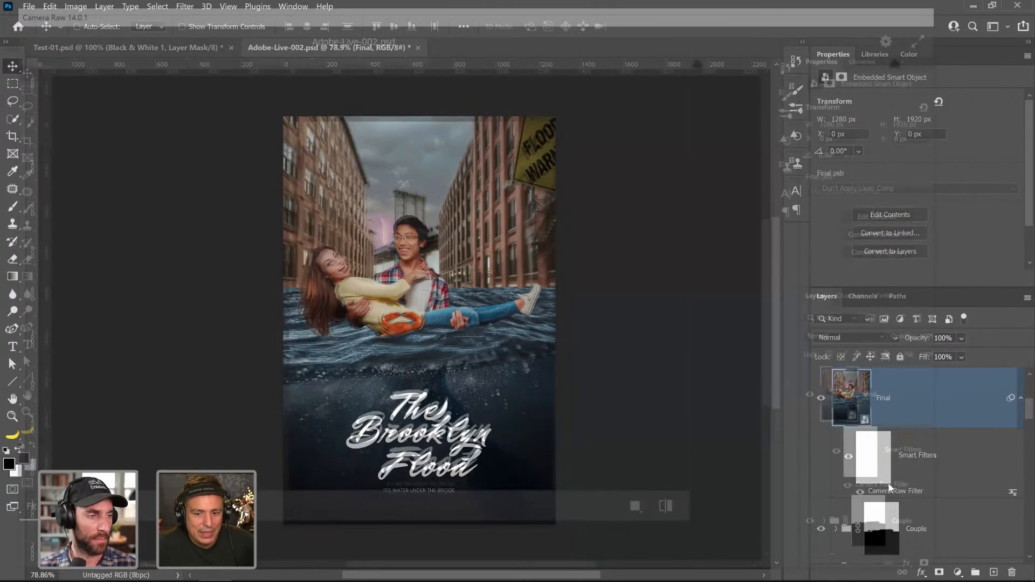
left_click(720, 244)
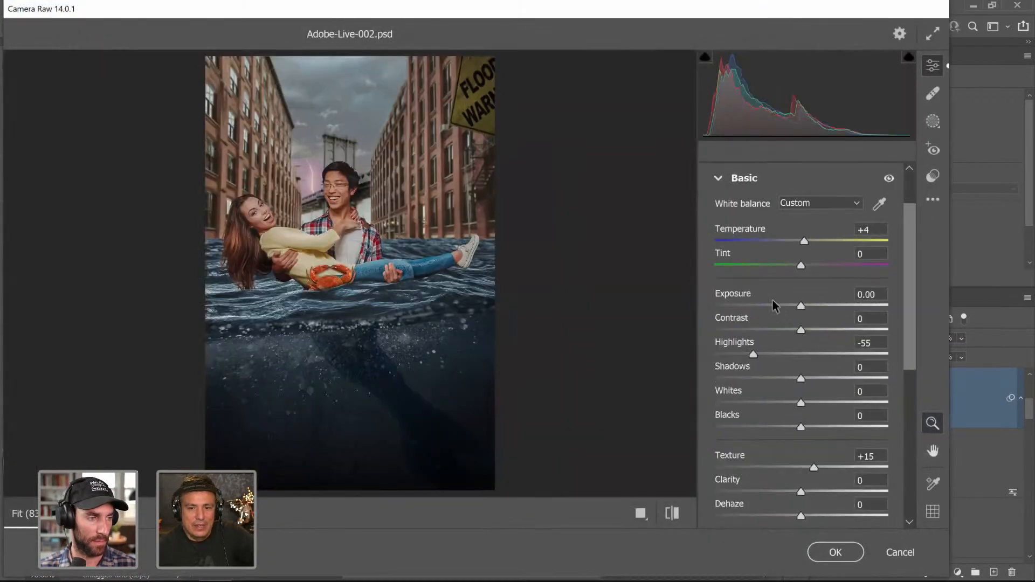
left_click_drag(755, 354, 825, 390)
scroll(800, 401, "down", 3)
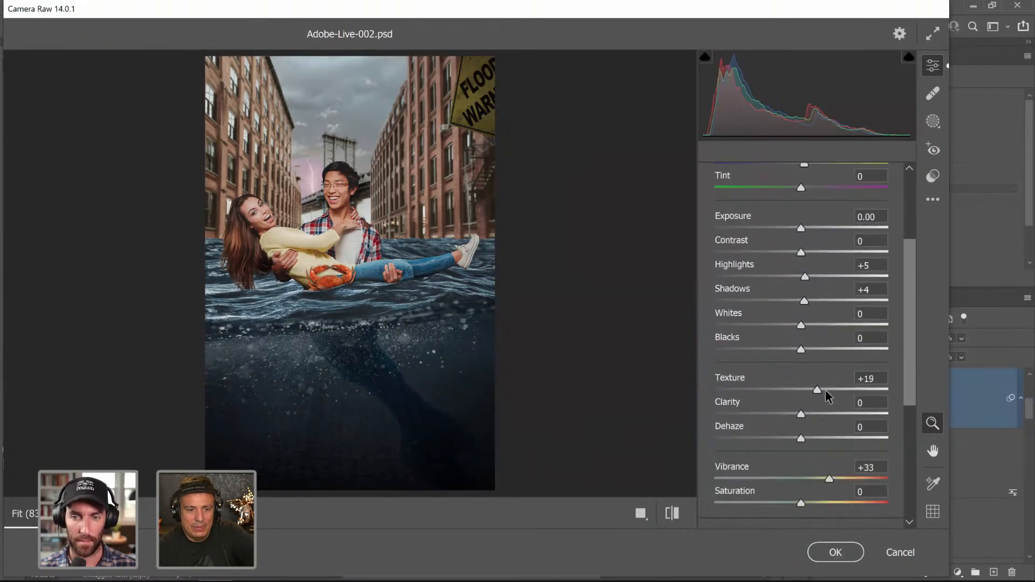
scroll(803, 438, "down", 2)
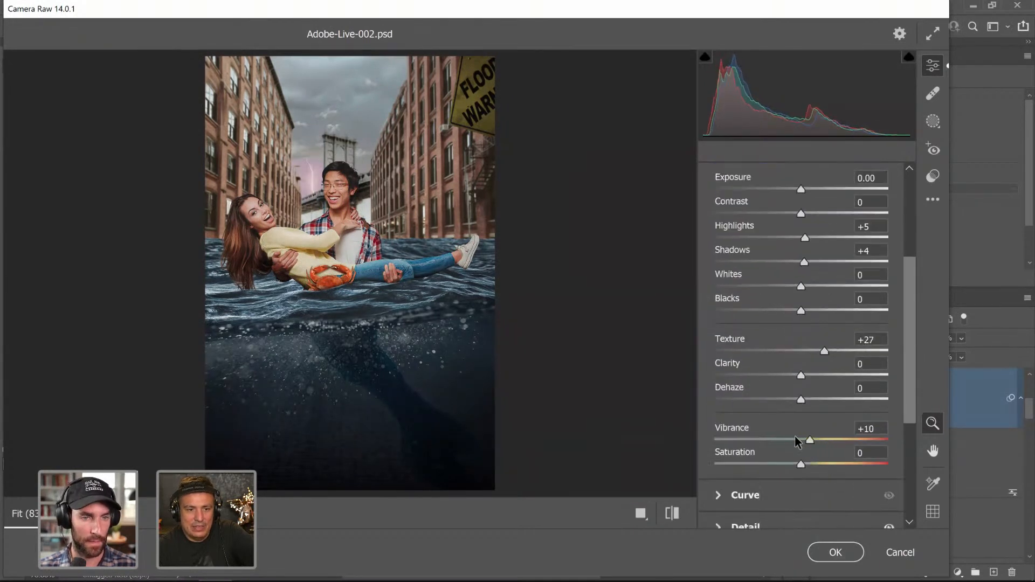
left_click_drag(796, 438, 804, 447)
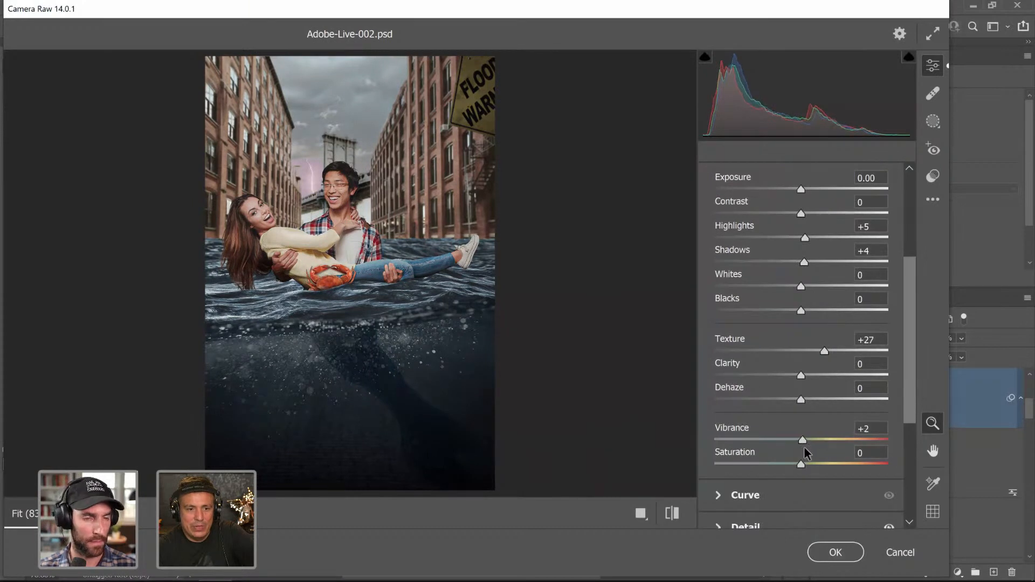
- In the Color Mixer, lower Oranges saturation and set luminance to Blues +18, Oranges +5, Reds -5
scroll(804, 447, "down", 2)
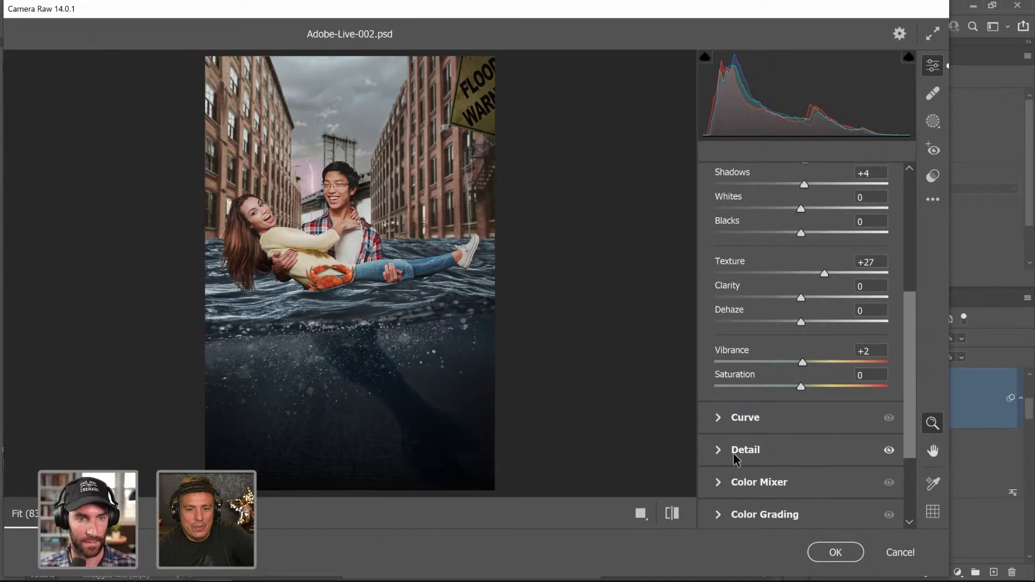
left_click(718, 484)
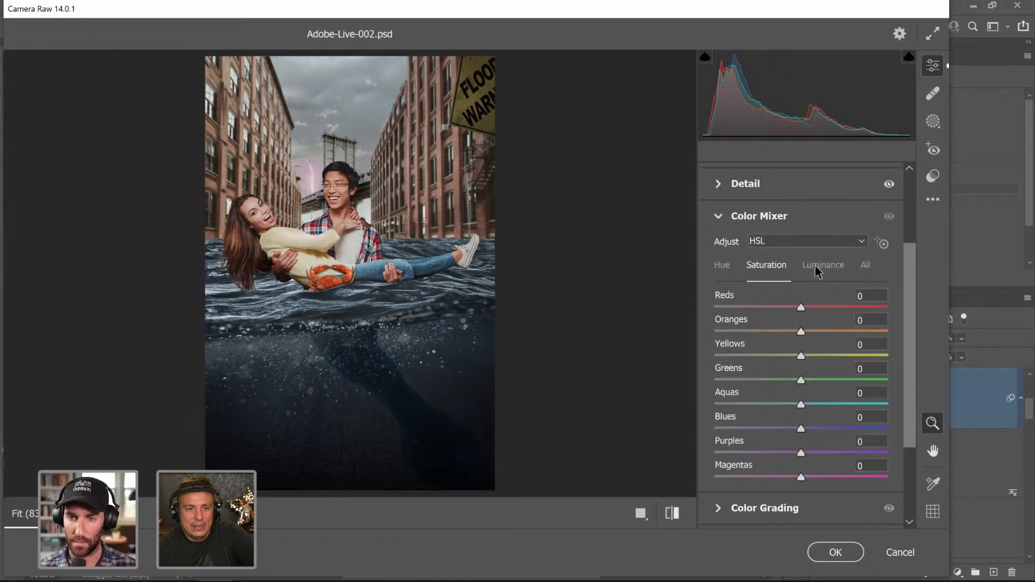
mouse_move(802, 333)
left_mouse_down()
mouse_move(776, 332)
mouse_move(786, 335)
left_mouse_up()
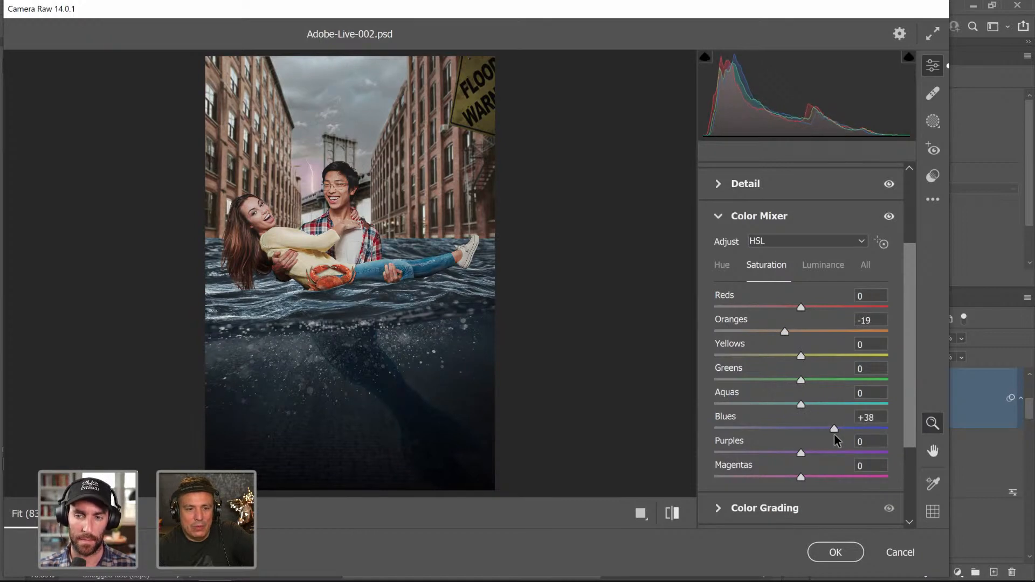
left_click(815, 265)
left_click_drag(800, 430, 807, 431)
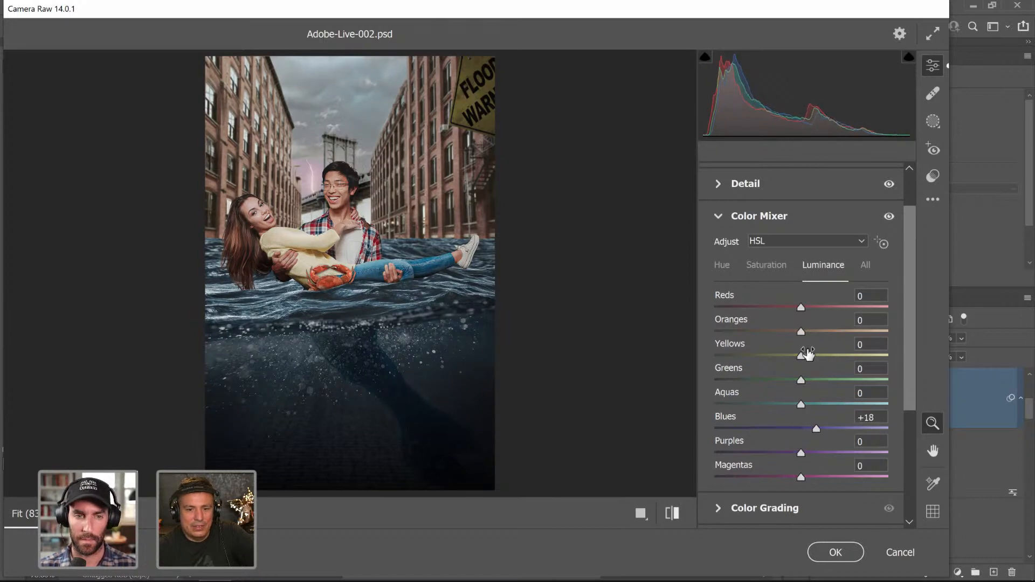
left_click_drag(801, 332, 807, 334)
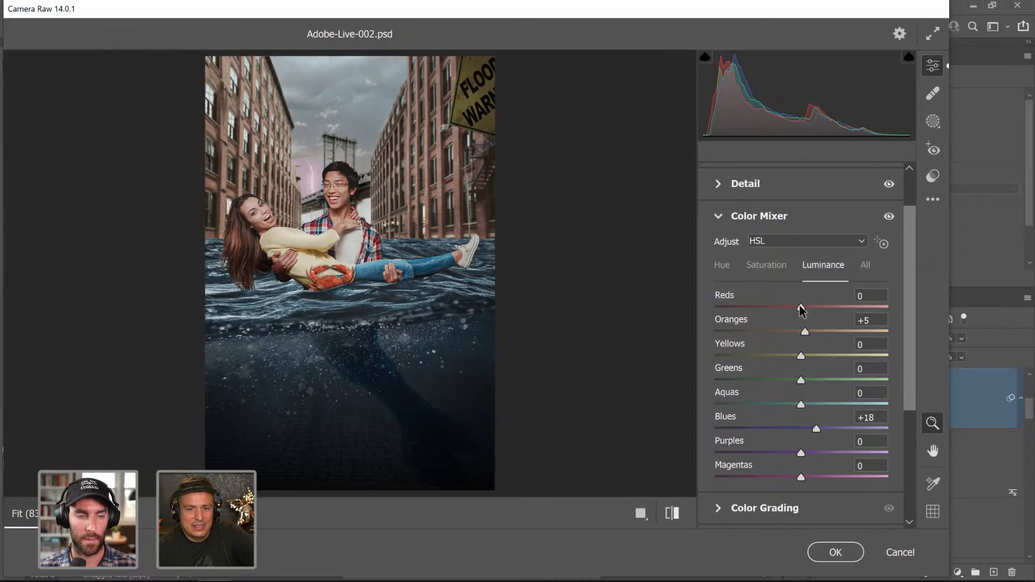
left_click(797, 309)
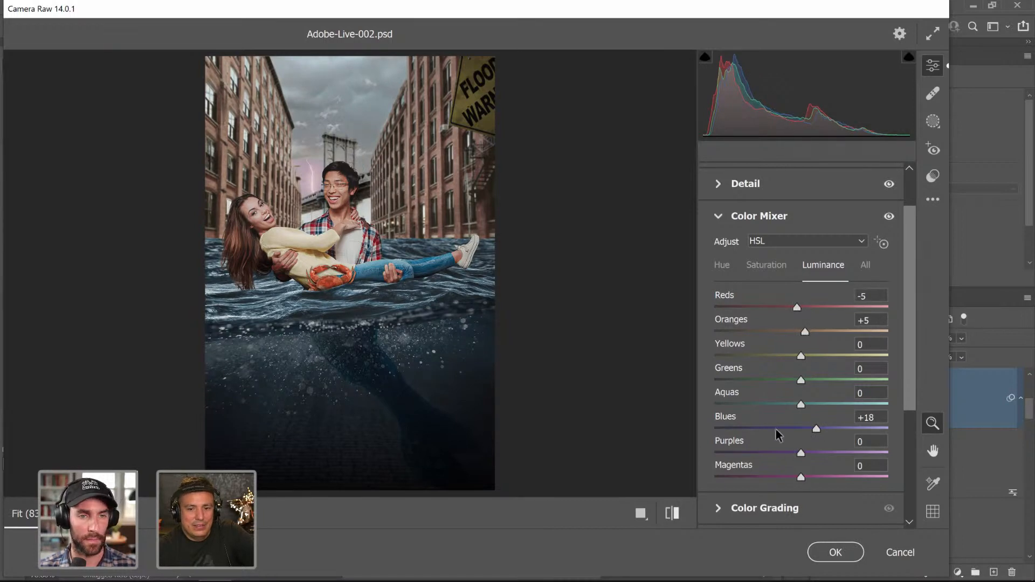
scroll(779, 434, "down", 3)
scroll(752, 488, "down", 1)
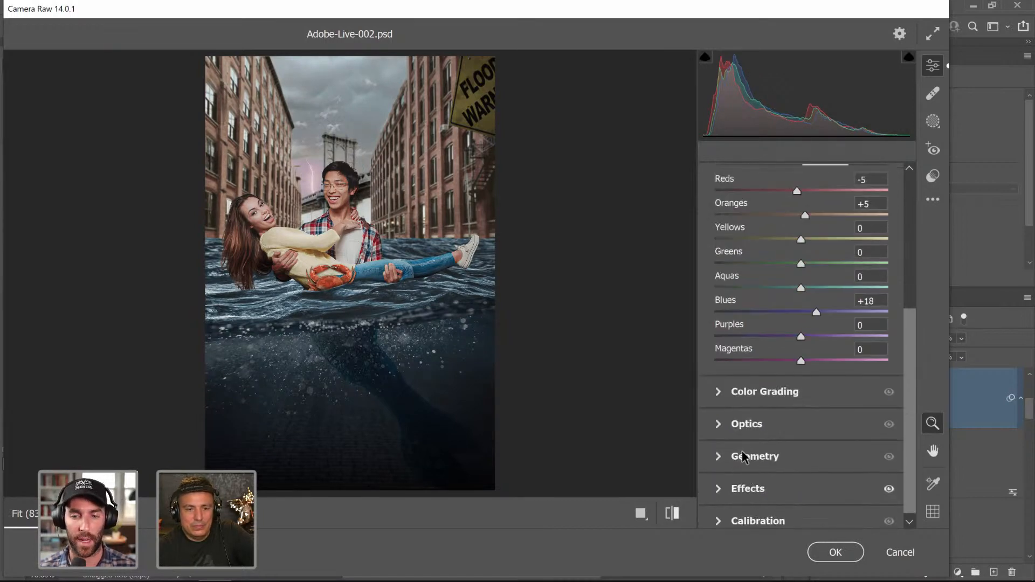
- Review the Grain and Vignetting effects, then start creating a new Camera Raw mask
left_click(720, 487)
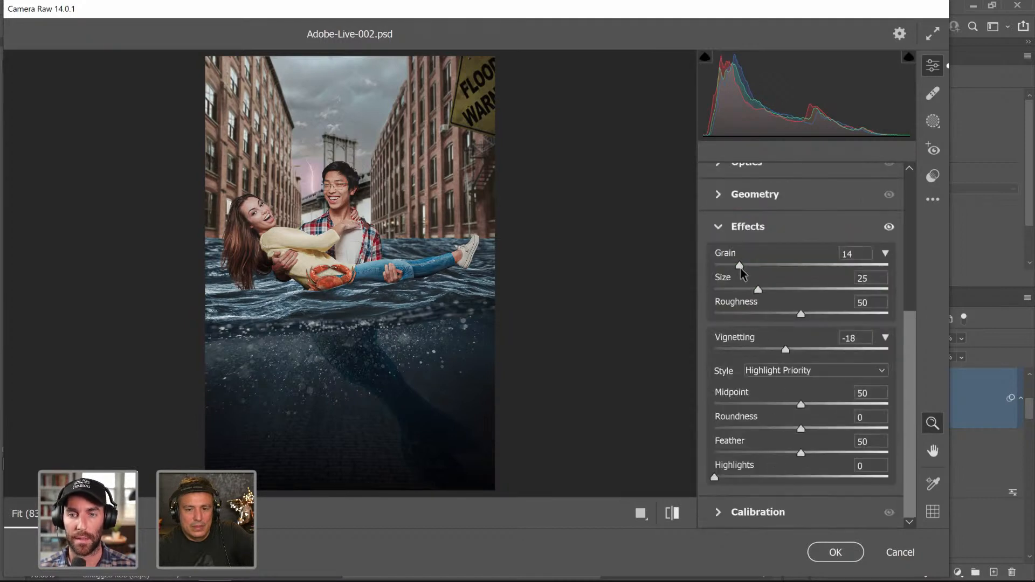
left_click(723, 227)
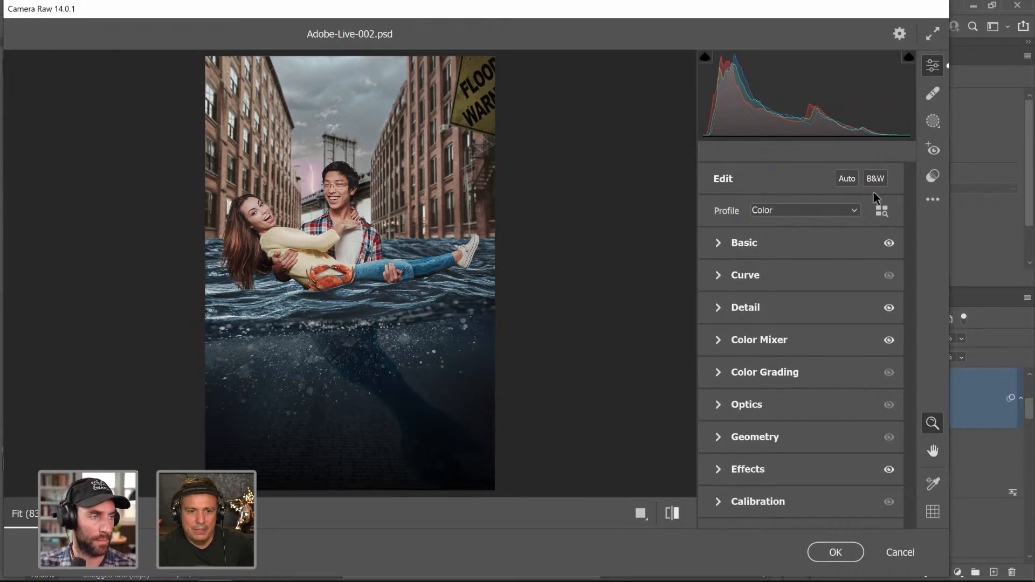
left_click(934, 124)
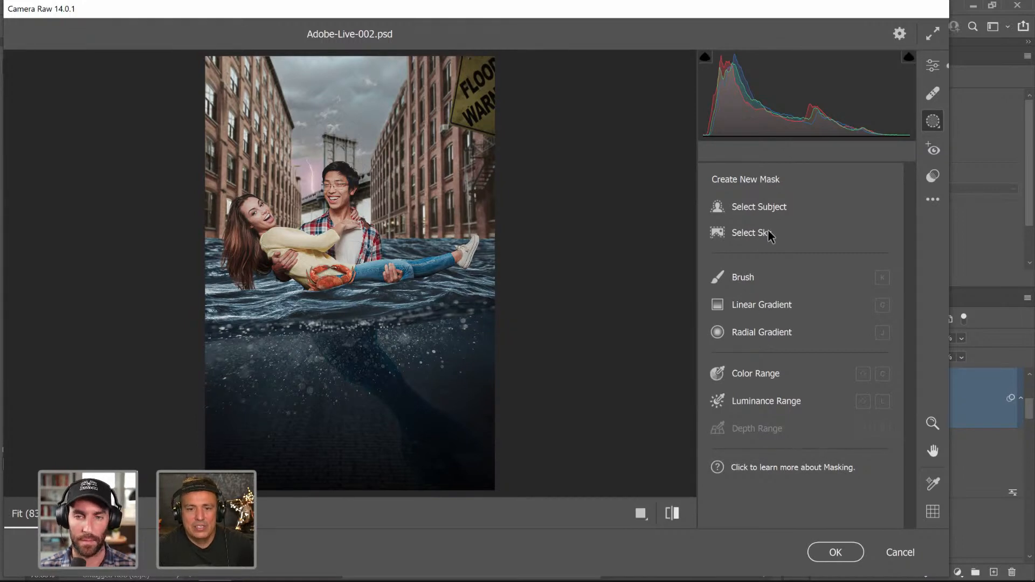
- Mask the couple with Select Subject, set Exposure +0.35 and Temperature +13, lower saturation, then compare before/after
left_click(749, 208)
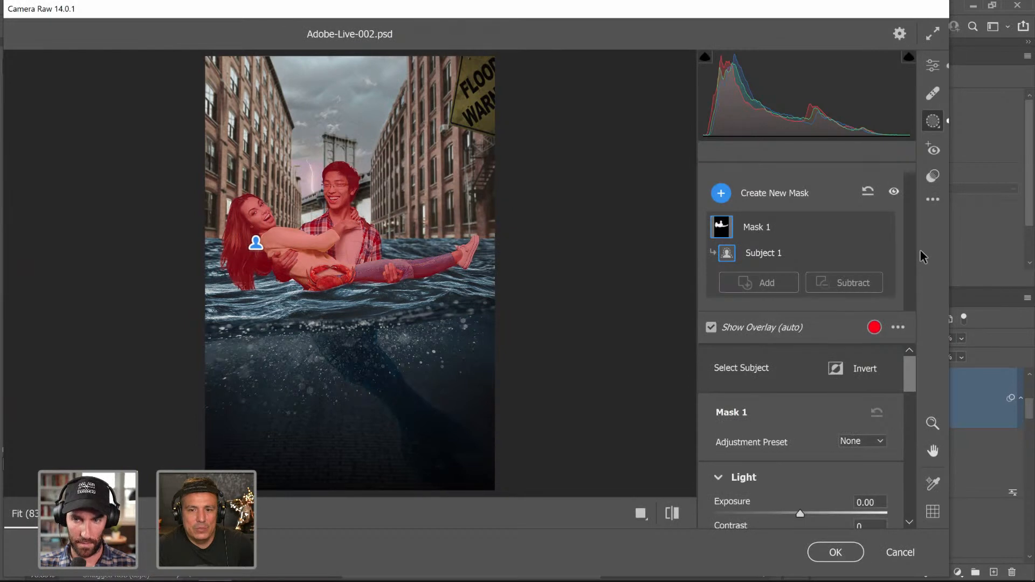
scroll(815, 399, "down", 3)
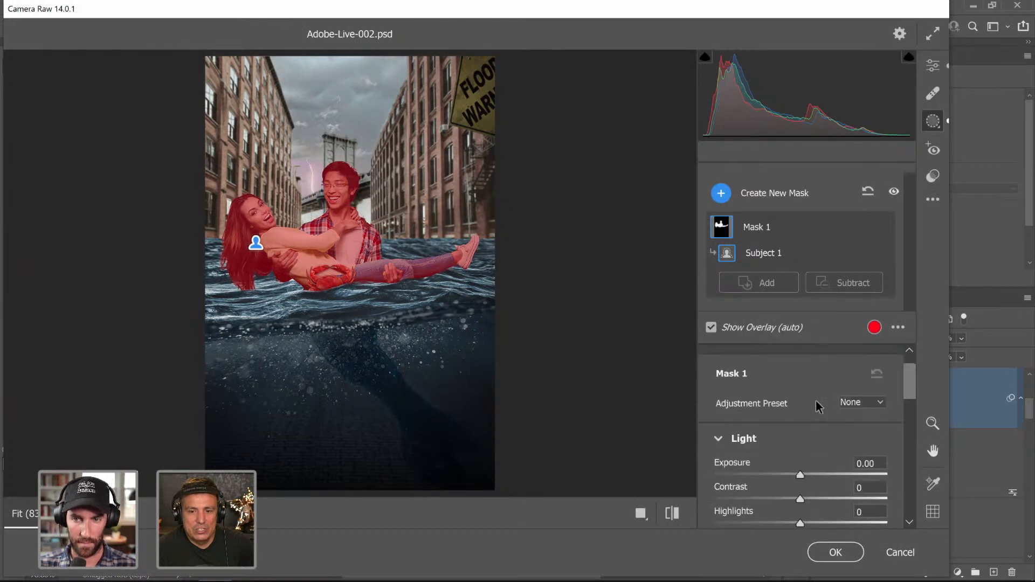
left_click_drag(800, 437, 791, 483)
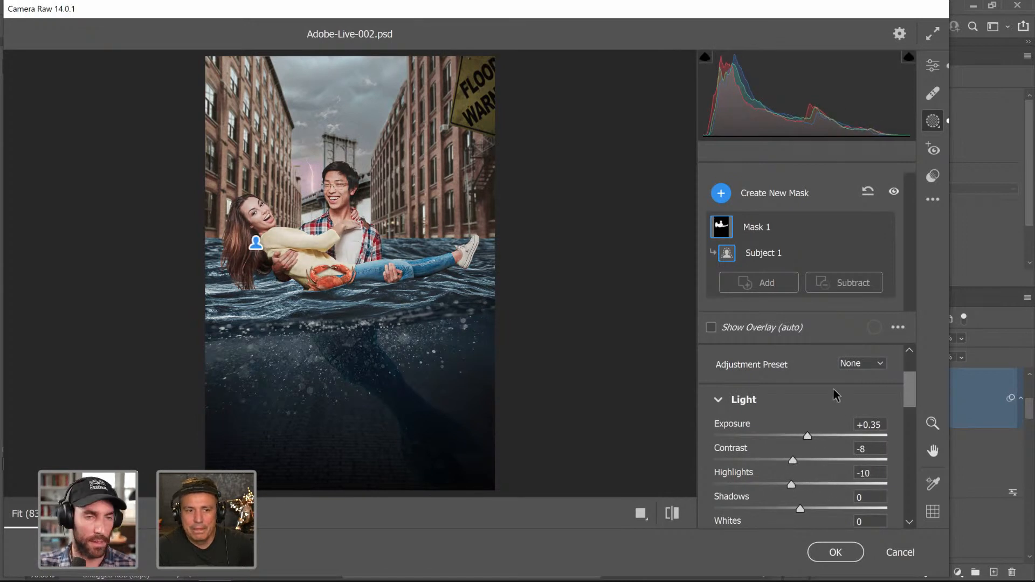
scroll(836, 432, "down", 2)
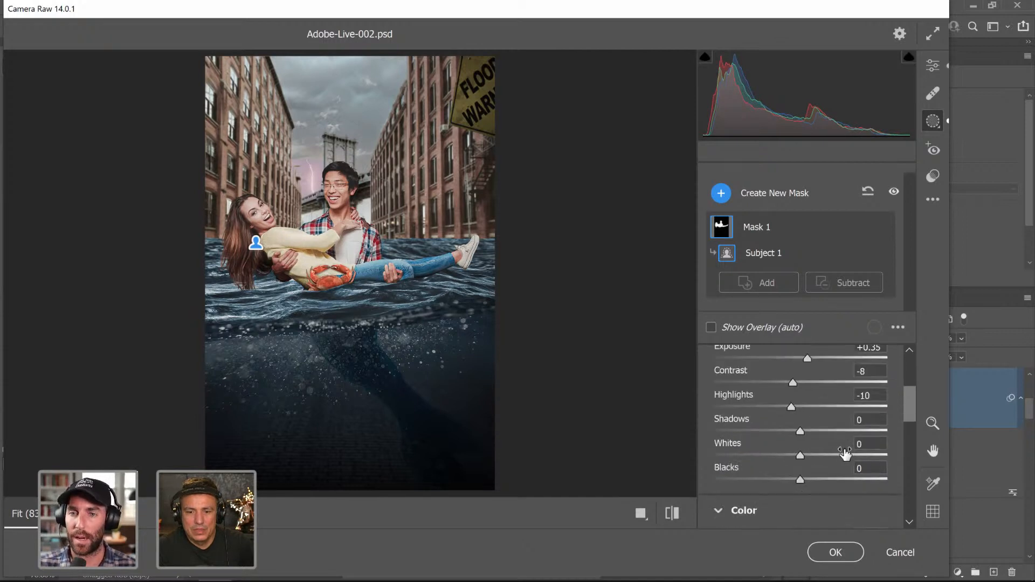
scroll(845, 455, "down", 3)
left_click_drag(801, 433, 811, 438)
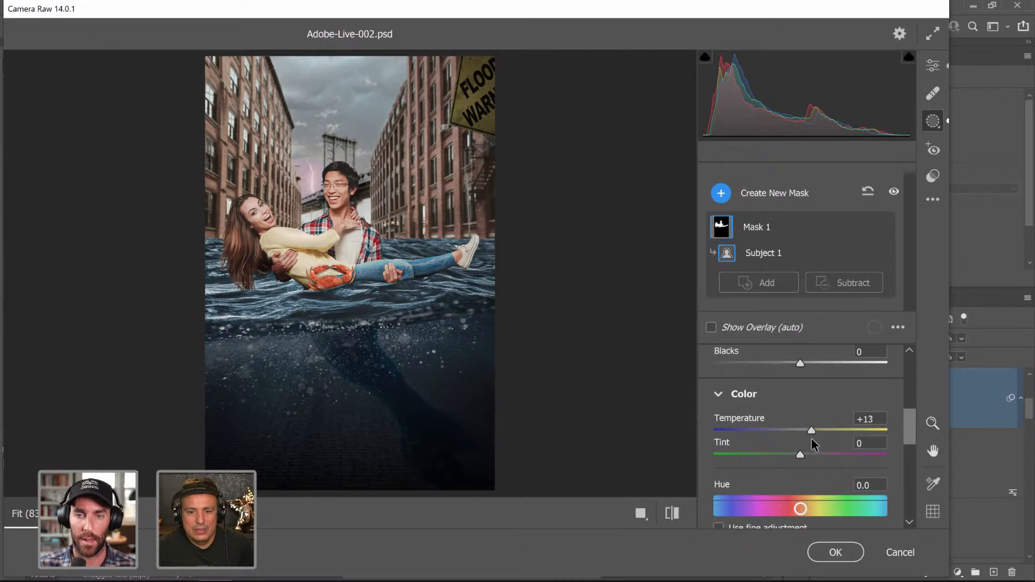
scroll(812, 438, "down", 3)
left_click_drag(804, 456, 795, 457)
left_click(678, 516)
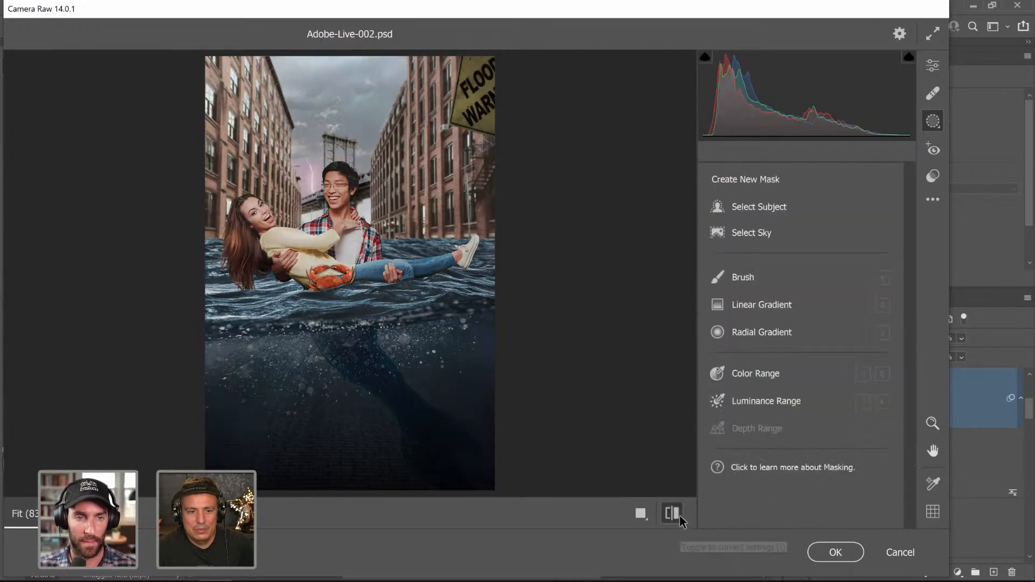
left_click(679, 515)
- Apply the Camera Raw grade, save, toggle the Final layer to compare before and after, and save again
left_click(856, 557)
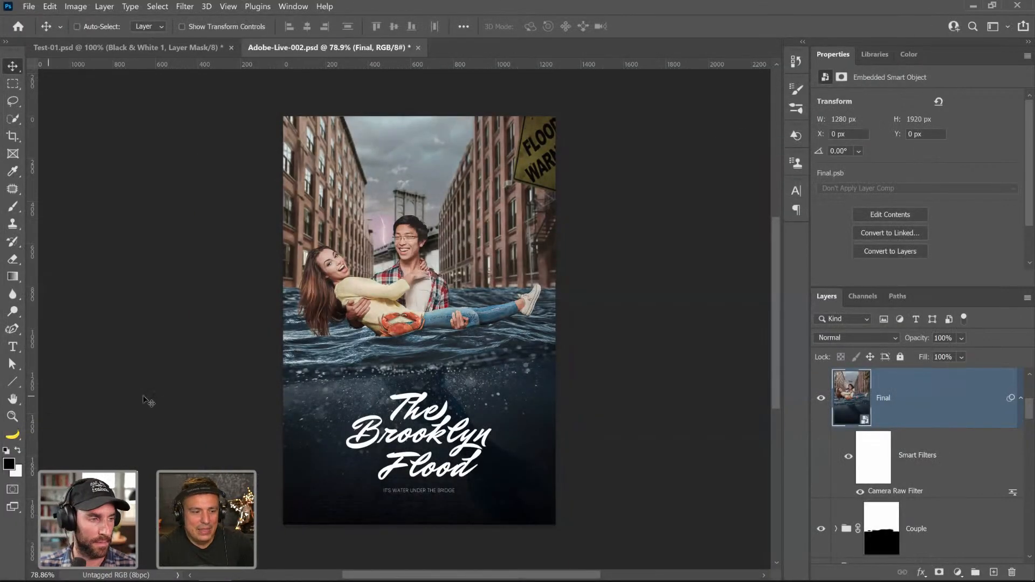
key("ctrl+s")
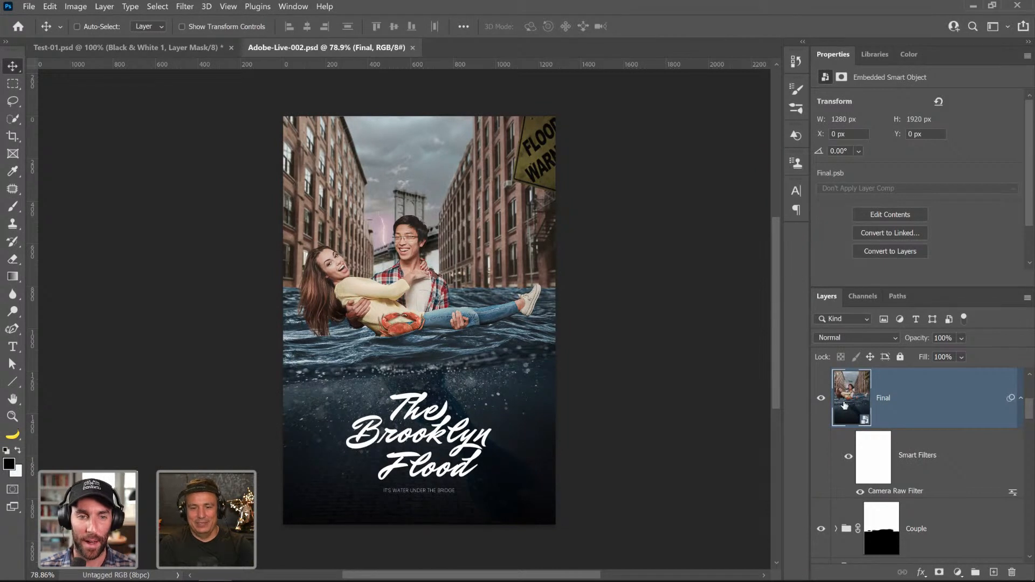
left_click(820, 400)
left_click(821, 399)
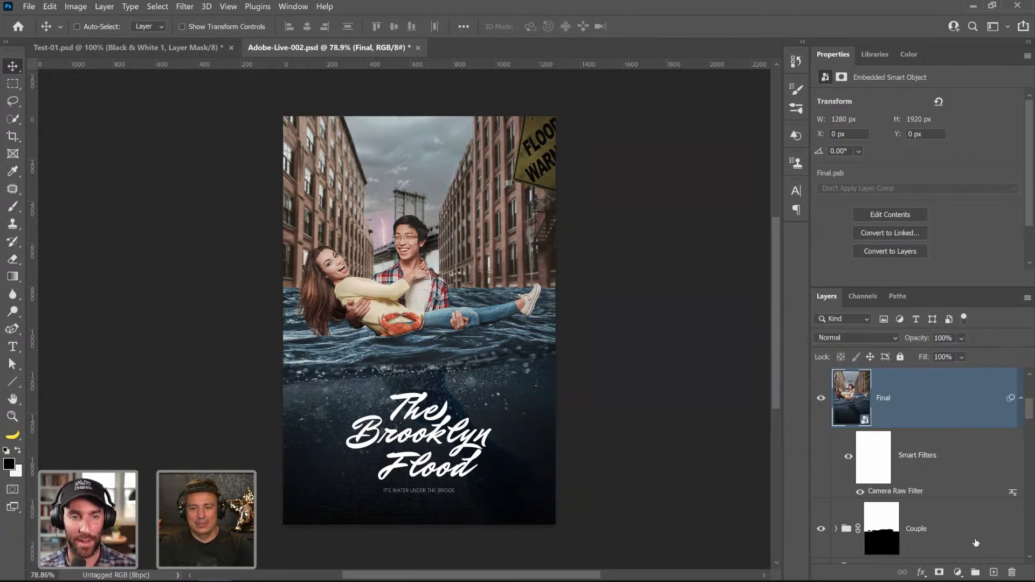
left_click(821, 399)
left_click(821, 400)
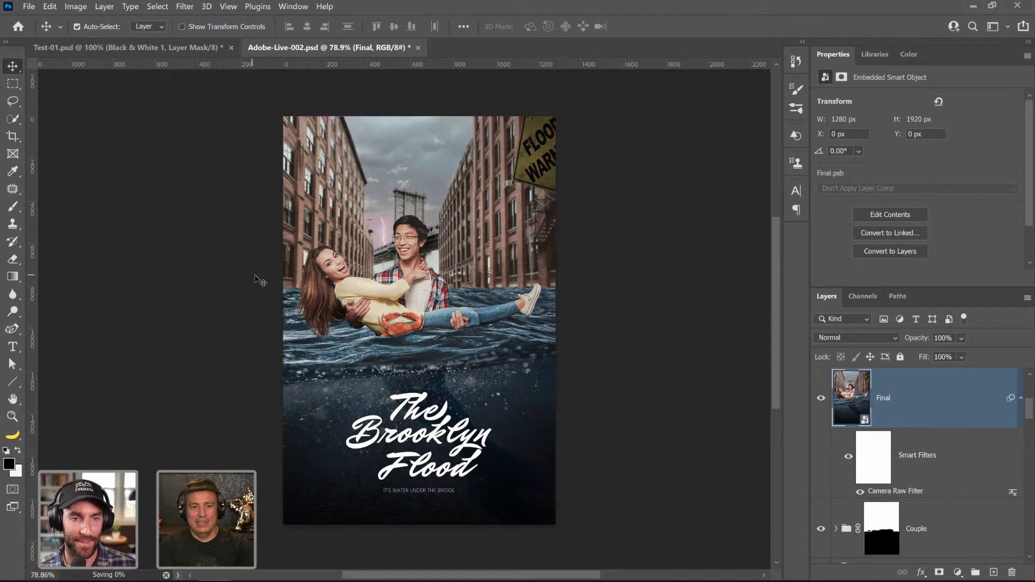
key("ctrl+s")
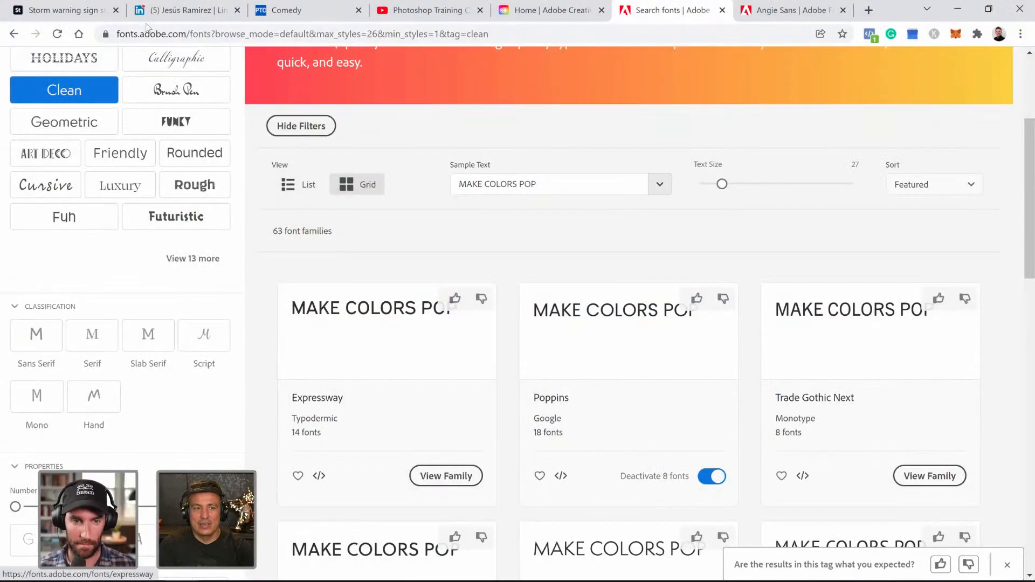
- Copy the LinkedIn profile page's URL from the address bar, then go to the YouTube channel tab
left_click(178, 10)
left_click(185, 36)
right_click(185, 38)
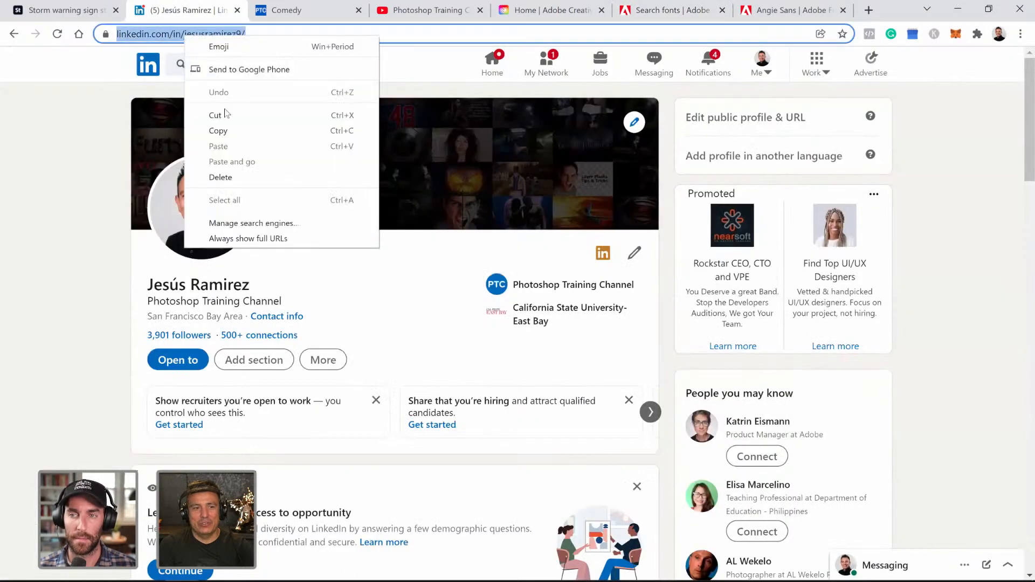
left_click(225, 131)
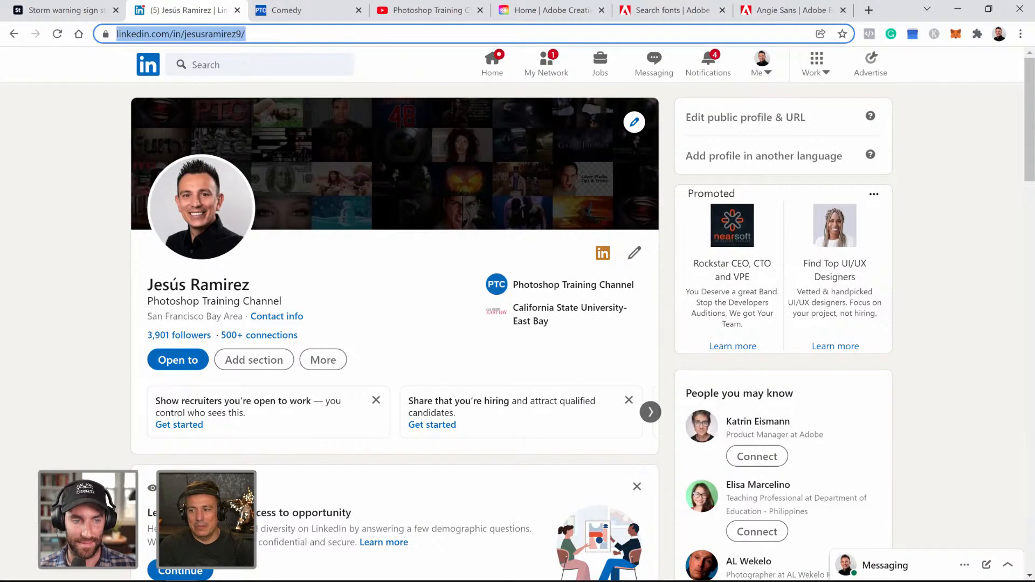
key("alt+Tab")
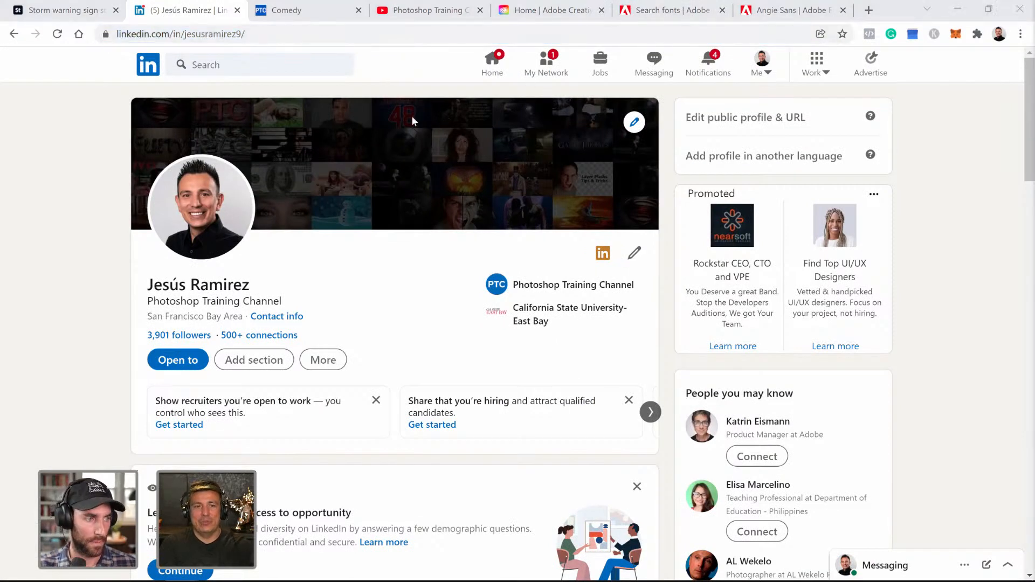
left_click(384, 15)
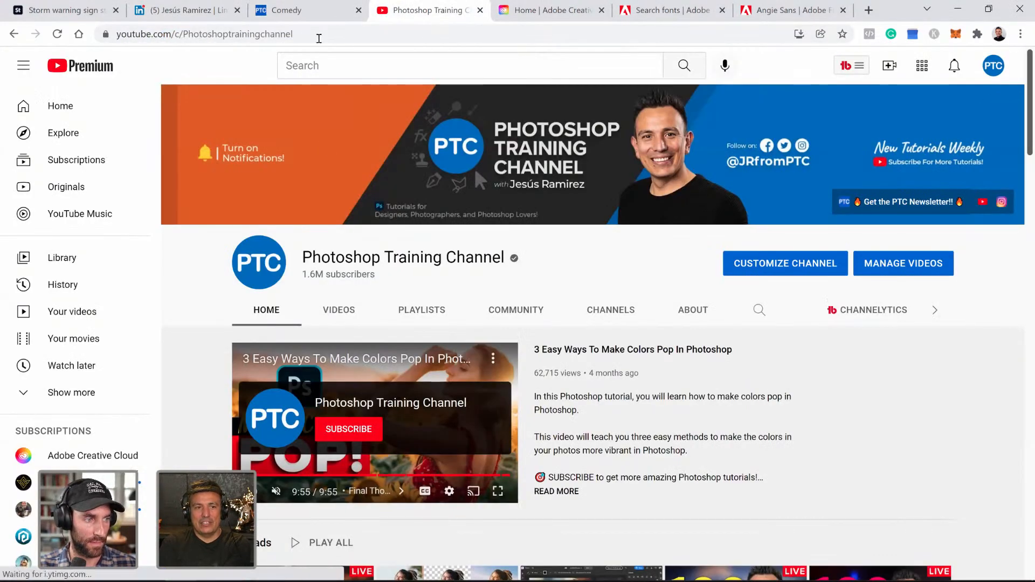
- Look over the original couple photo in the Comedy article, then minimize Chrome to return to Photoshop
left_click(295, 12)
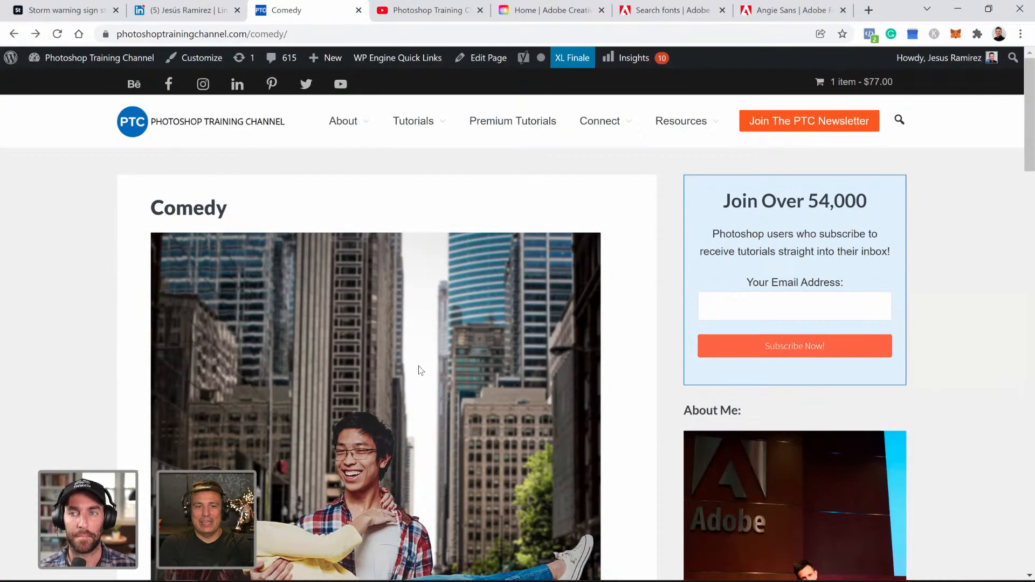
scroll(416, 367, "down", 5)
scroll(339, 384, "down", 4)
scroll(339, 382, "up", 10)
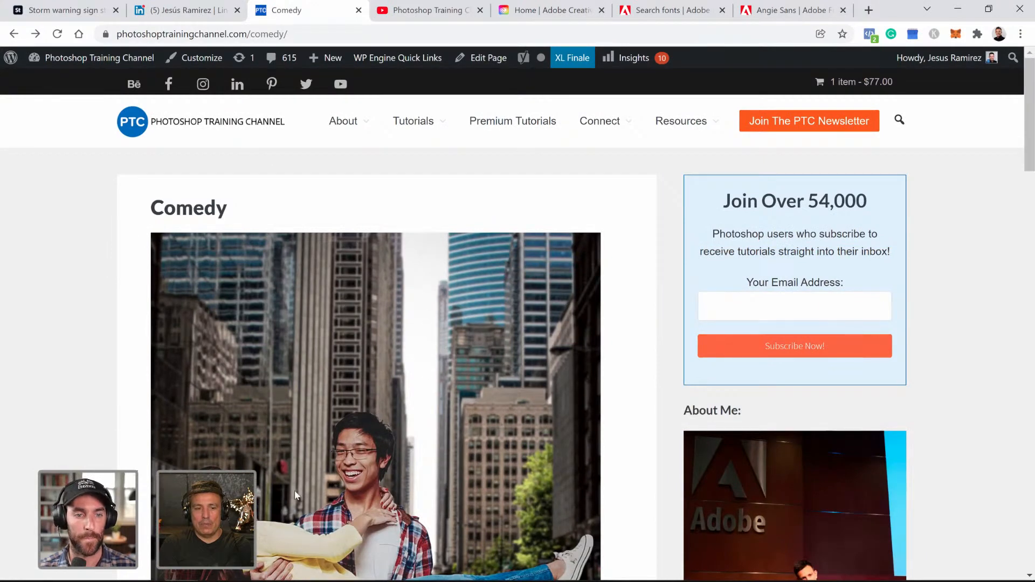
scroll(307, 434, "down", 5)
scroll(307, 433, "up", 5)
scroll(306, 429, "down", 6)
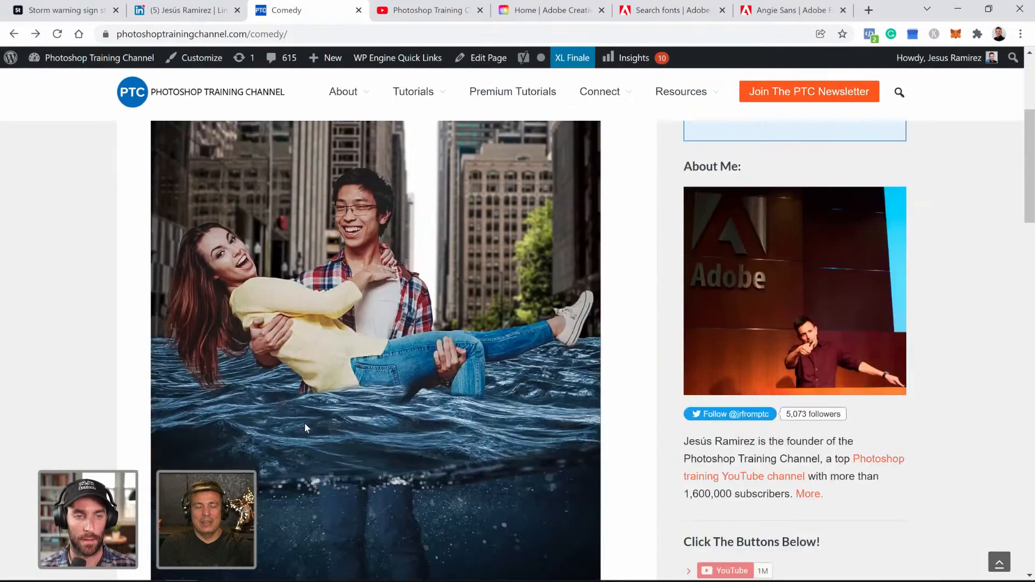
scroll(302, 426, "up", 1)
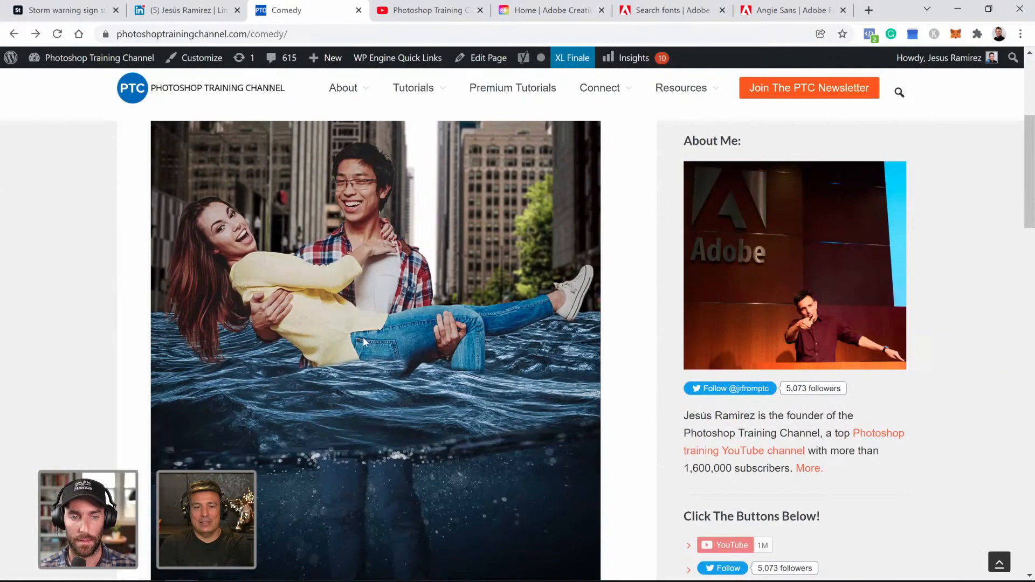
scroll(367, 350, "down", 5)
scroll(367, 371, "up", 8)
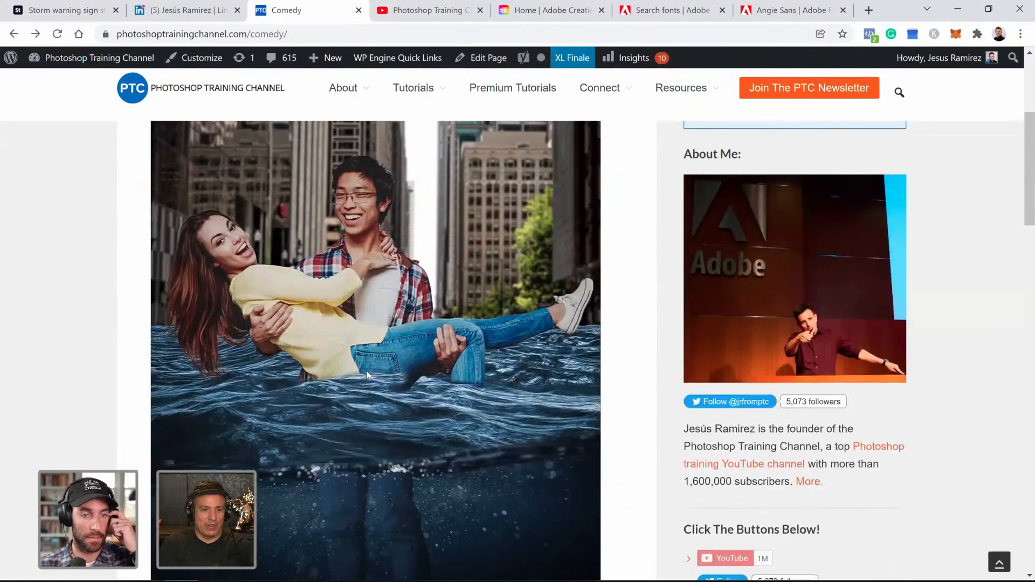
scroll(358, 367, "down", 3)
scroll(377, 312, "up", 1)
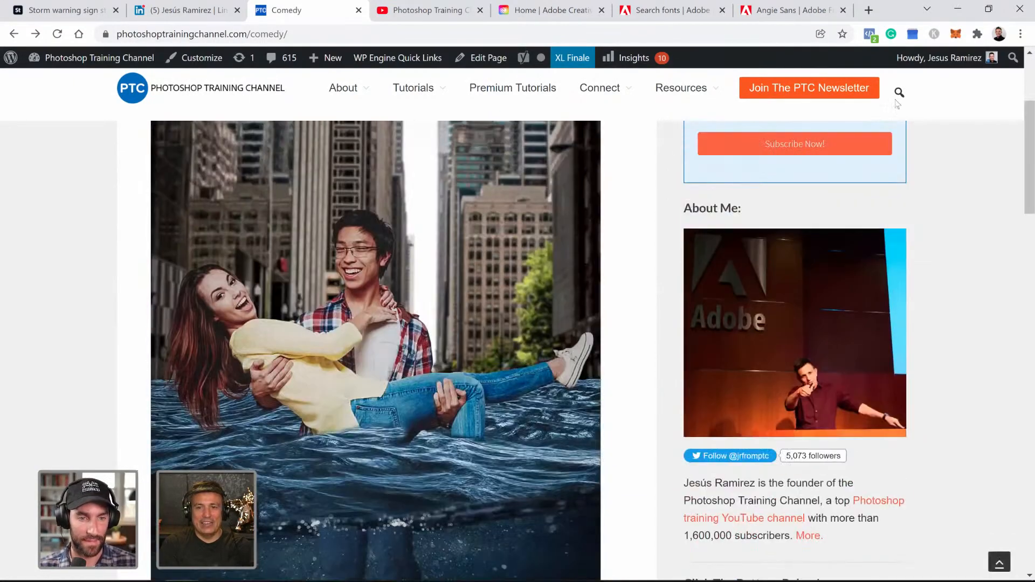
left_click(961, 8)
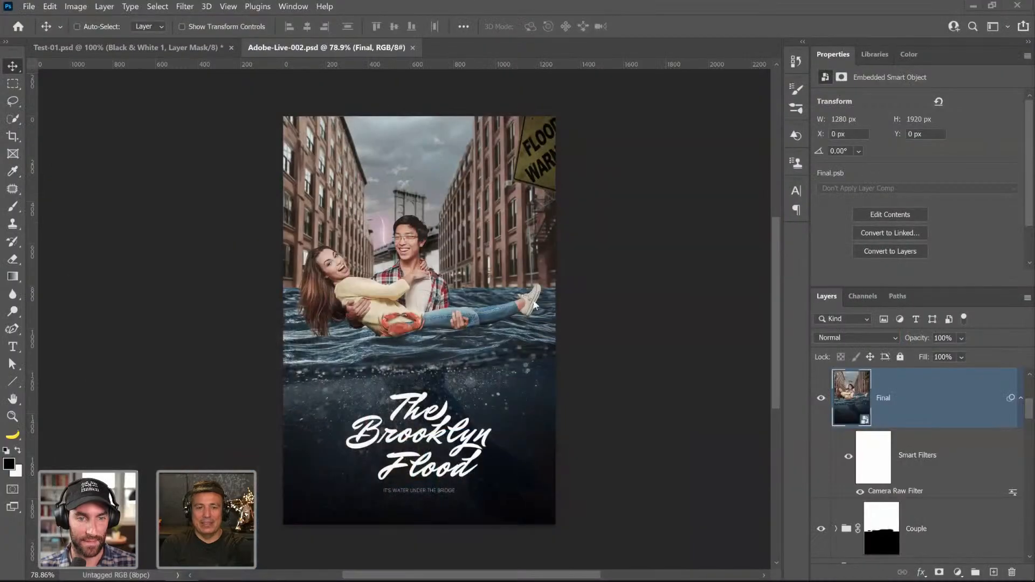
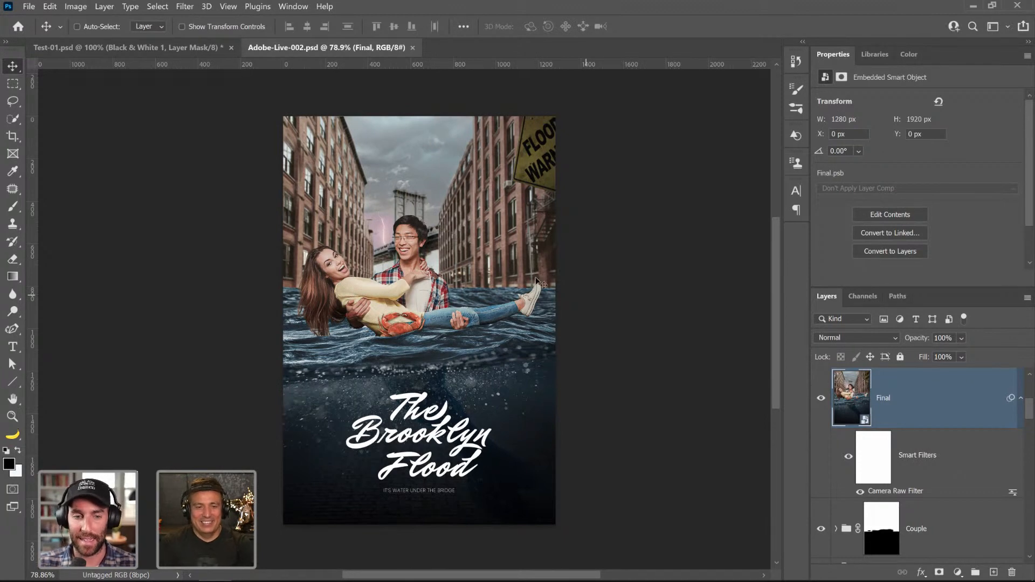
scroll(535, 279, "up", 1)
left_click(14, 403)
left_click(13, 416)
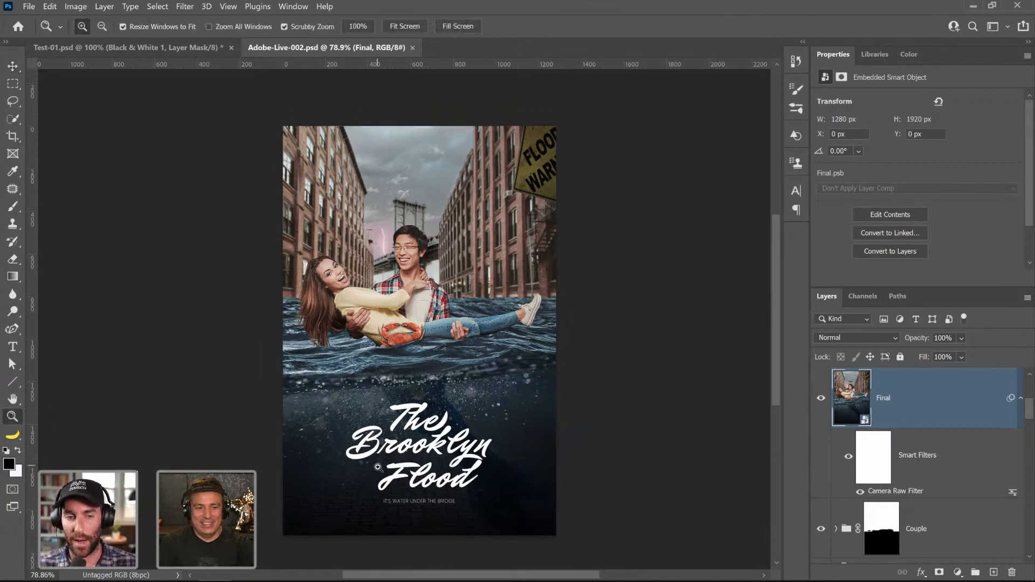
left_click(377, 468)
left_click(377, 468)
left_click(369, 480)
left_click(368, 480)
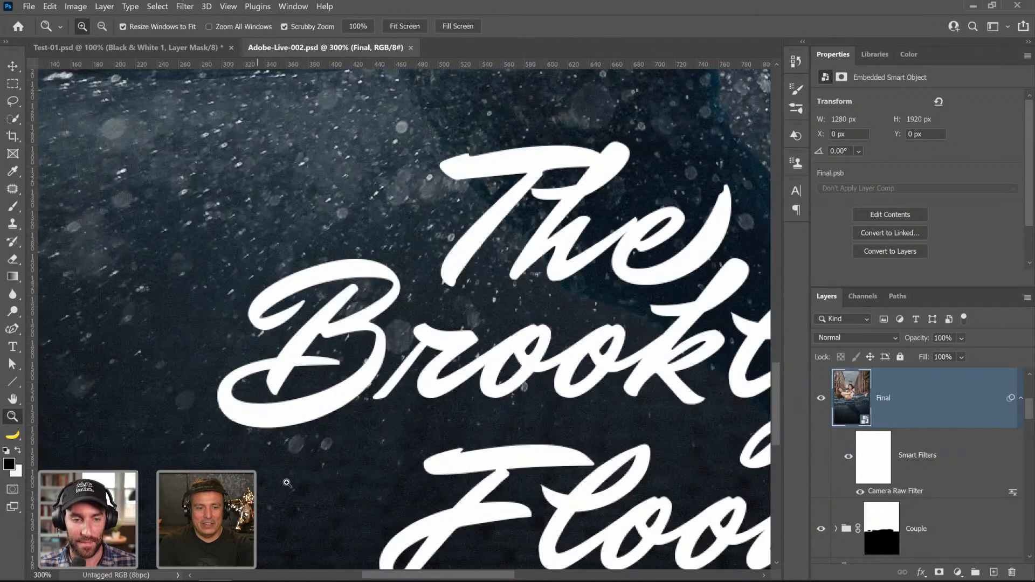
scroll(369, 481, "down", 5)
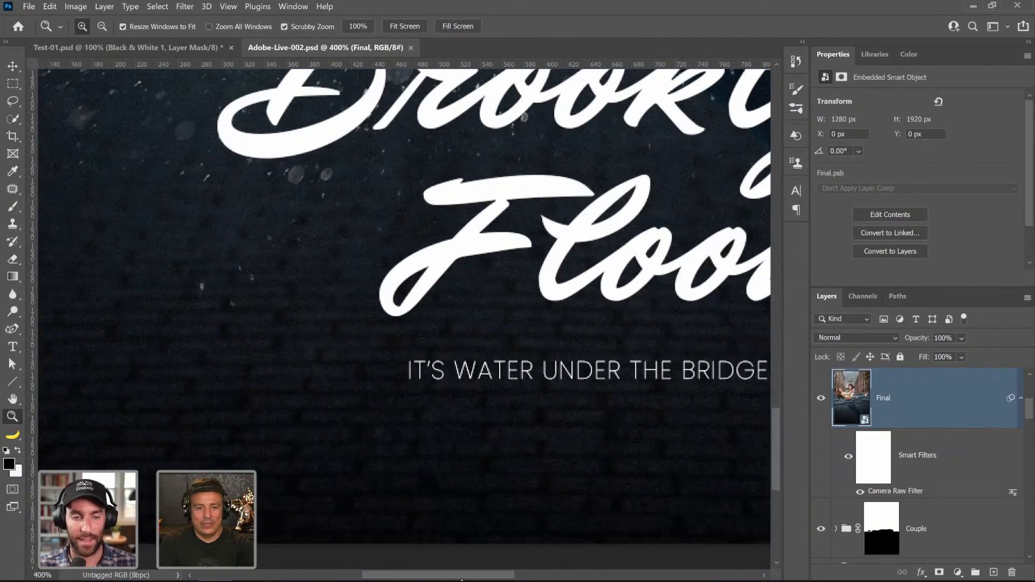
scroll(457, 273, "right", 10)
right_click(459, 281)
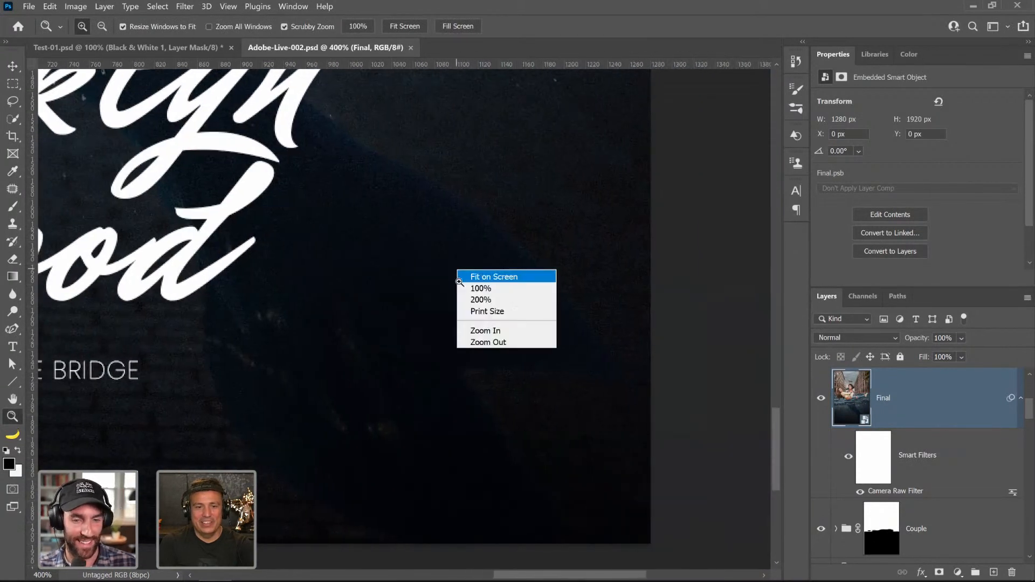
left_click(459, 279)
right_click(442, 310)
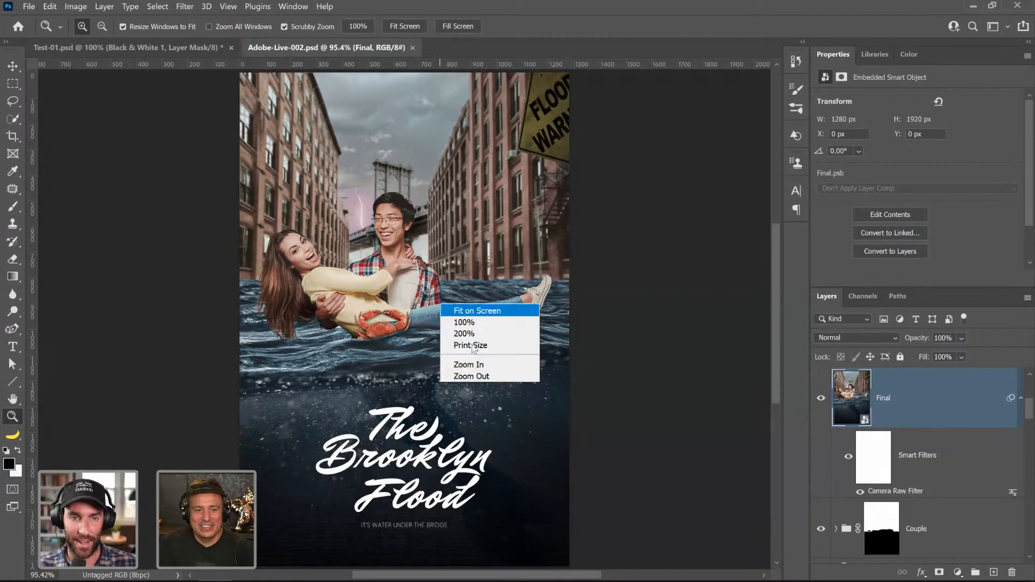
left_click(473, 376)
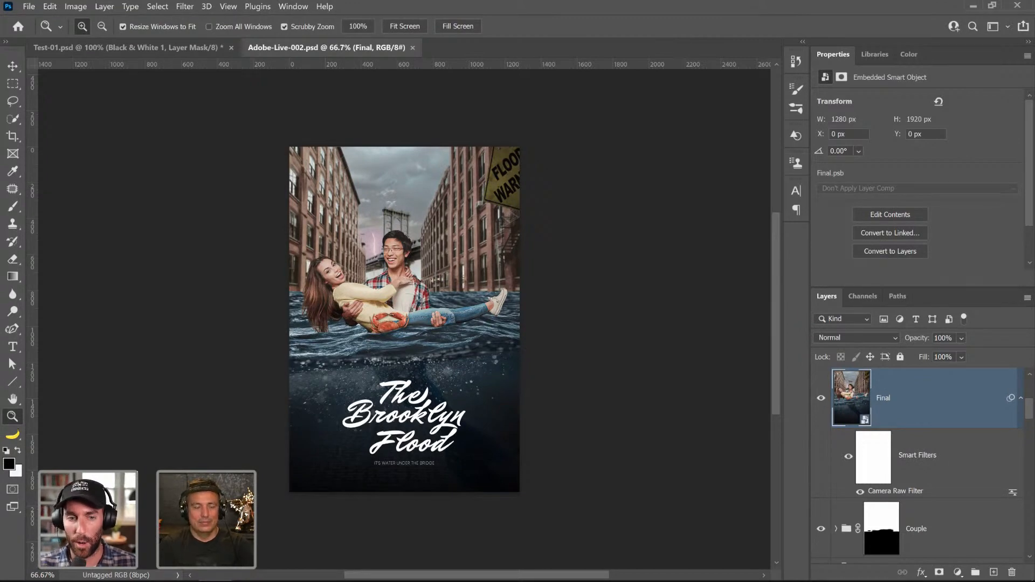
double_click(14, 400)
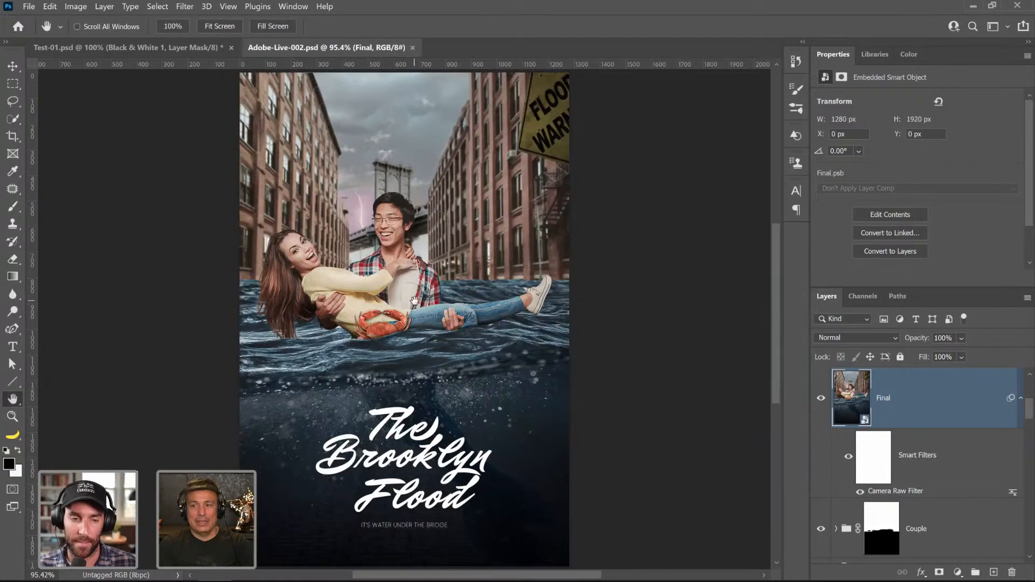